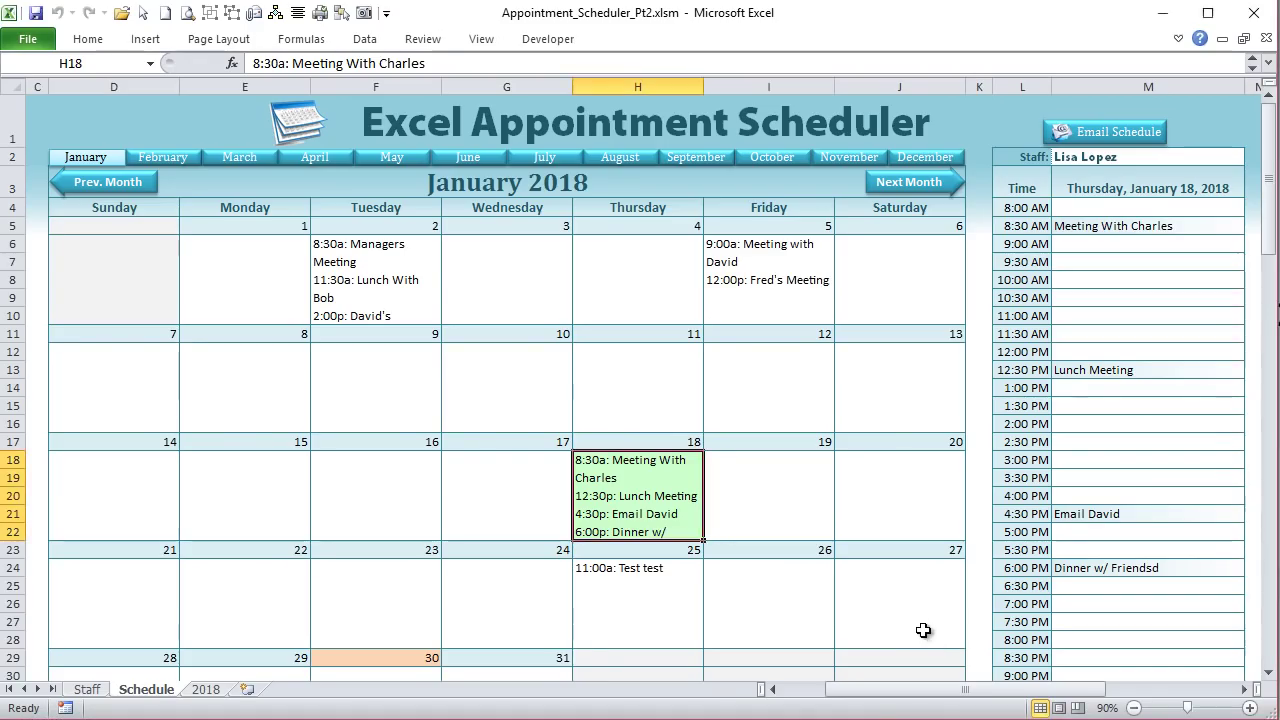
Step: Load Saturday, January 27, 2018 into the day schedule panel beside the calendar
{"action": "left_click", "coordinate": [920, 628]}
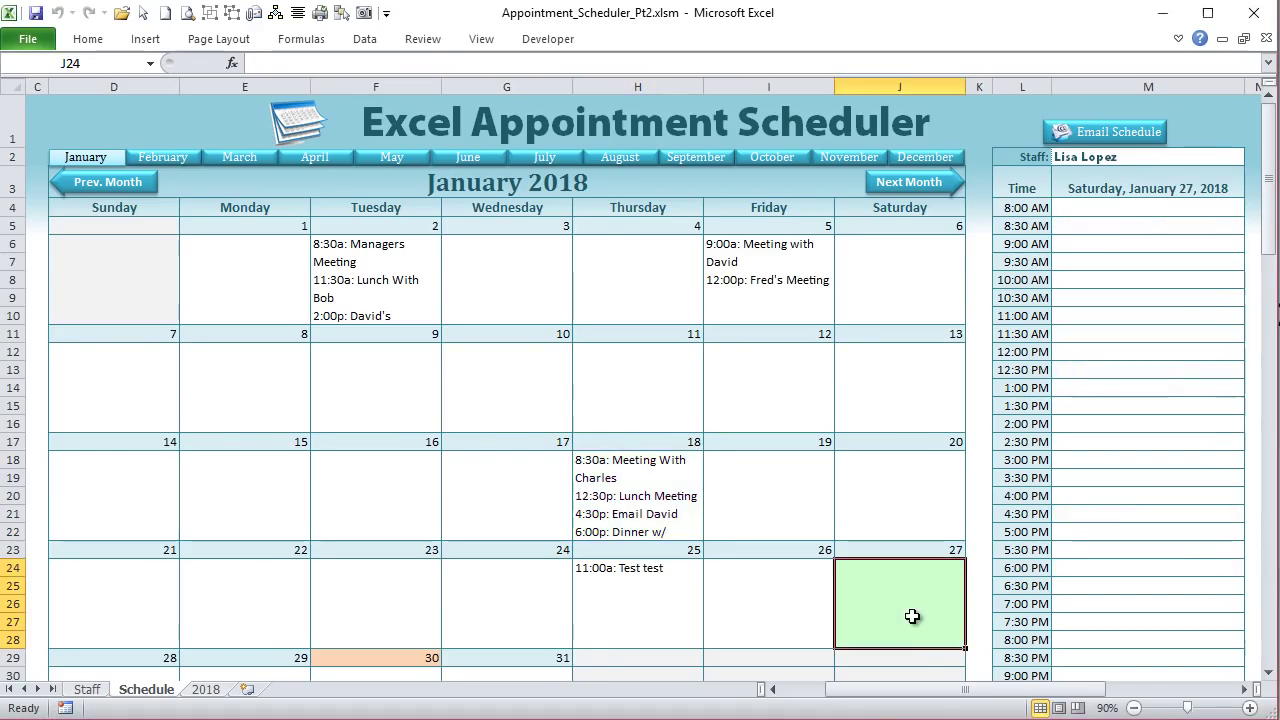
Step: Show Thursday, January 18 in the day schedule and flip through the February–April calendars back to January
{"action": "left_click", "coordinate": [625, 512]}
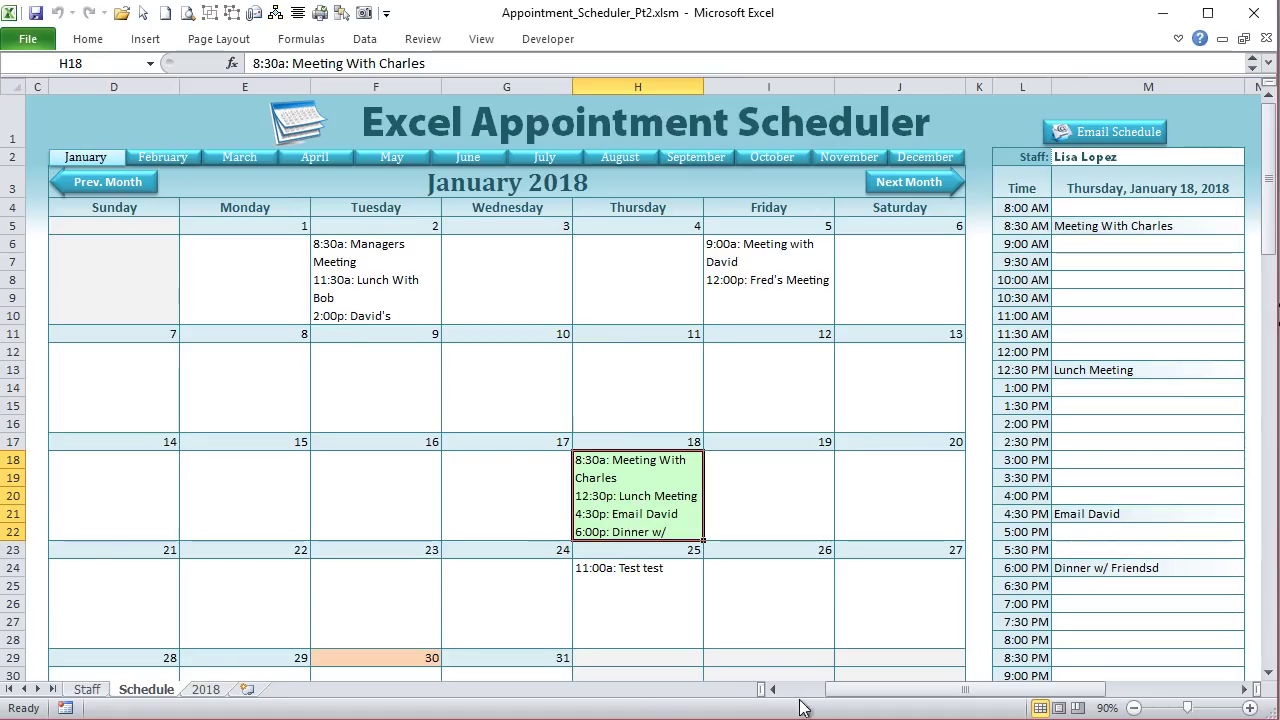
{"action": "left_click_drag", "start_coordinate": [760, 690], "coordinate": [551, 690]}
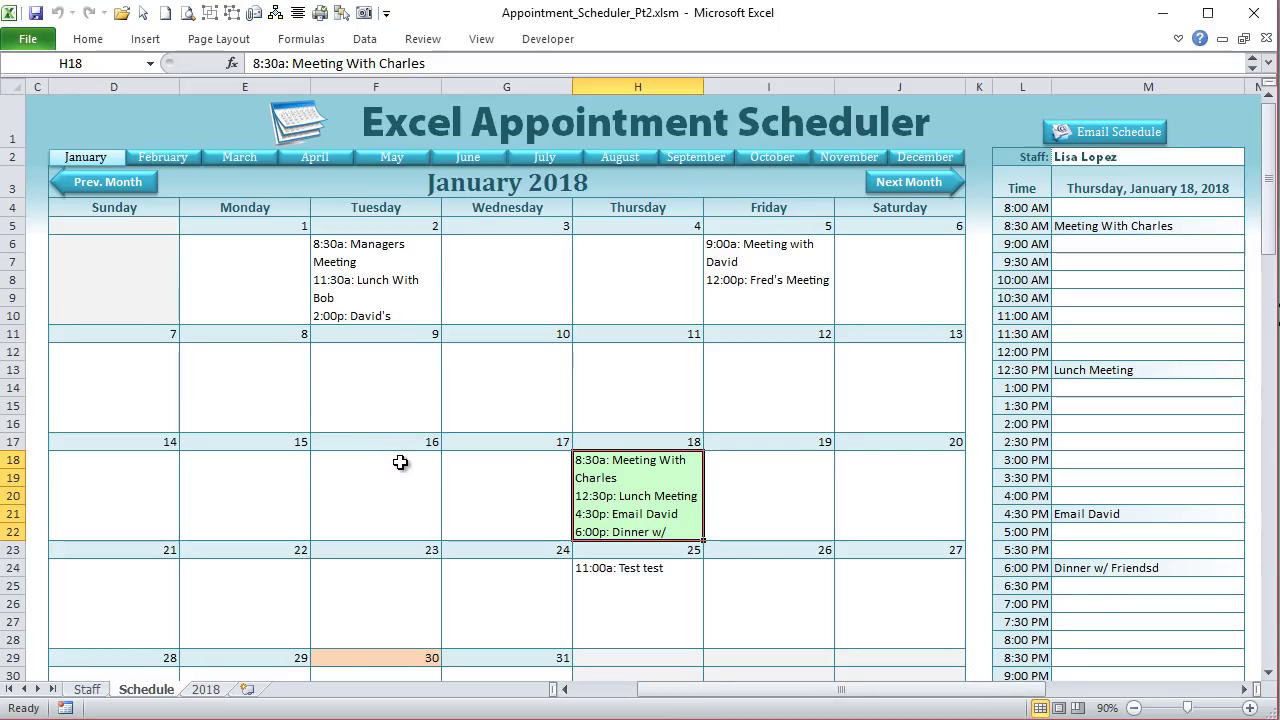
{"action": "left_click", "coordinate": [162, 160]}
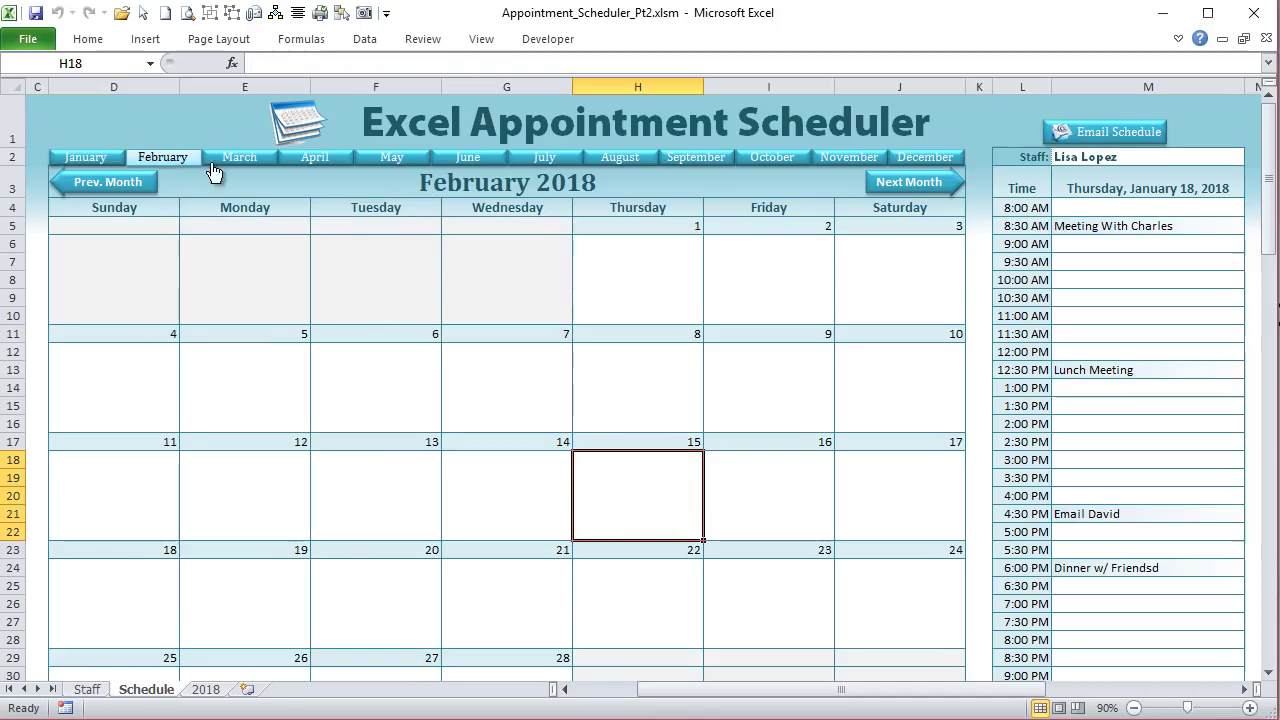
{"action": "left_click", "coordinate": [236, 165]}
{"action": "left_click", "coordinate": [308, 162]}
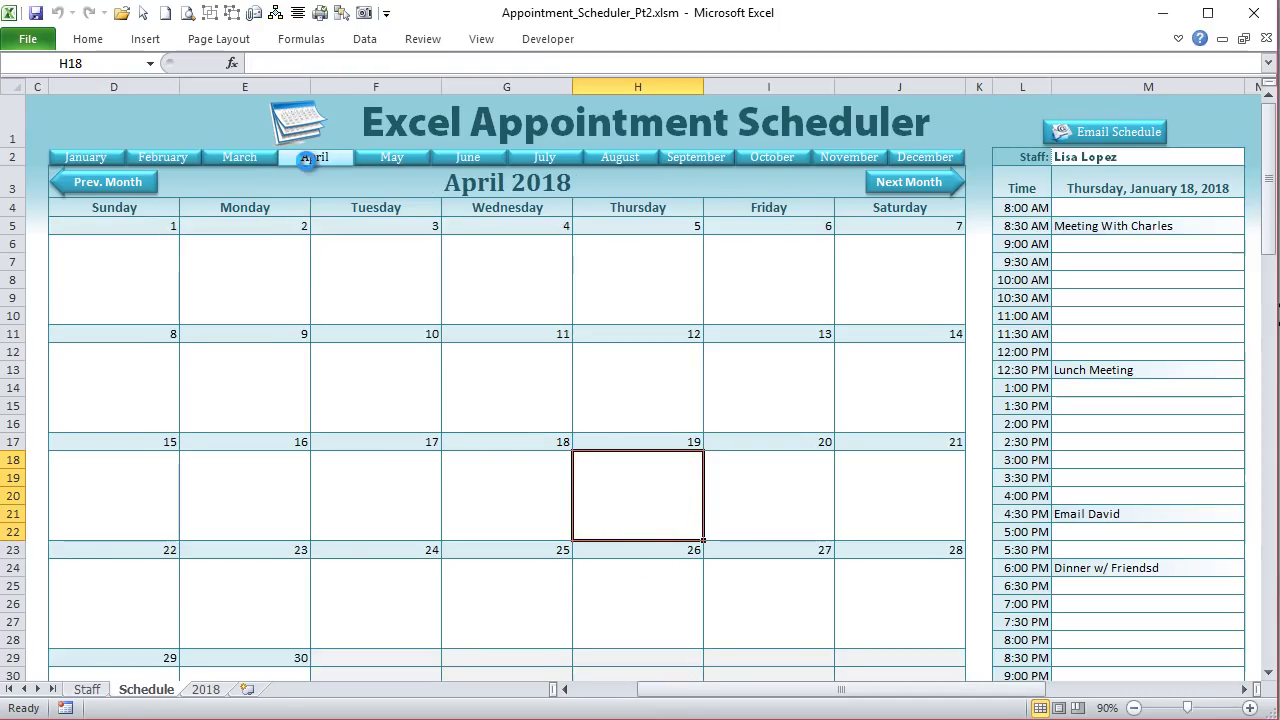
{"action": "left_click", "coordinate": [108, 158]}
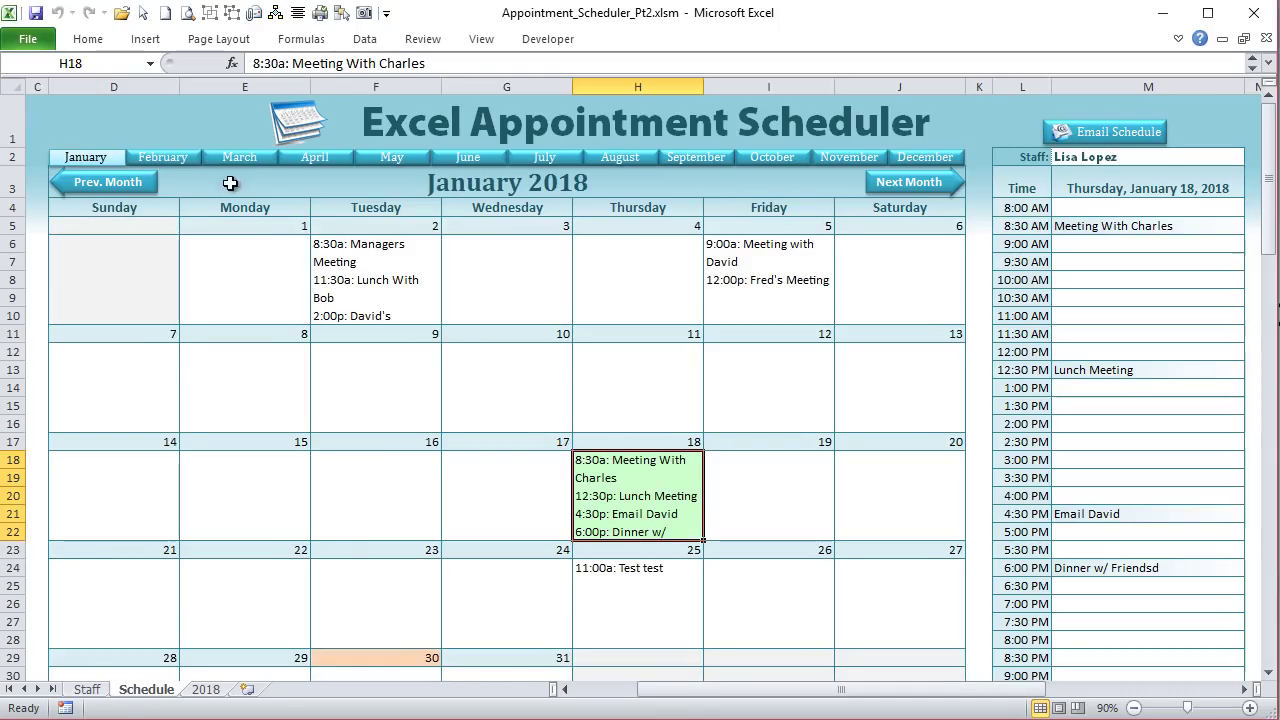
Step: Open and close the Staff dropdown without changing it, then select the Monday 22nd date cell
{"action": "left_click", "coordinate": [1138, 160]}
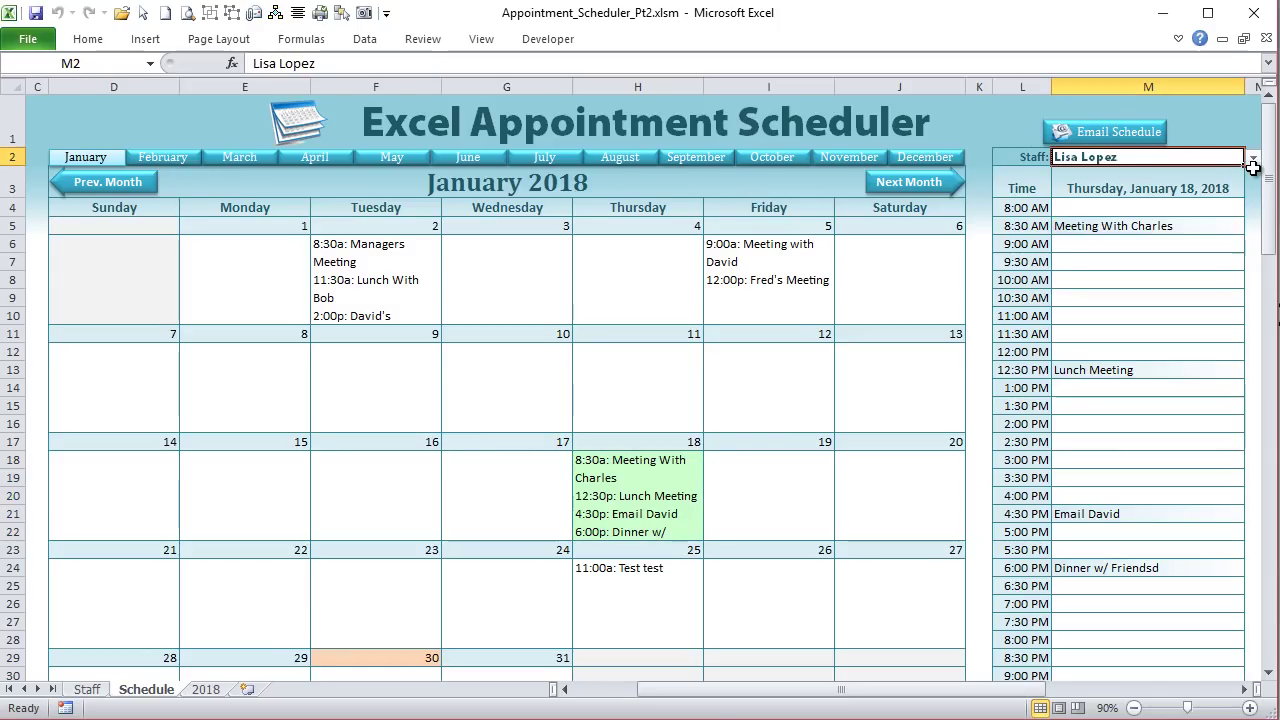
{"action": "left_click", "coordinate": [1253, 158]}
{"action": "left_click", "coordinate": [1253, 158]}
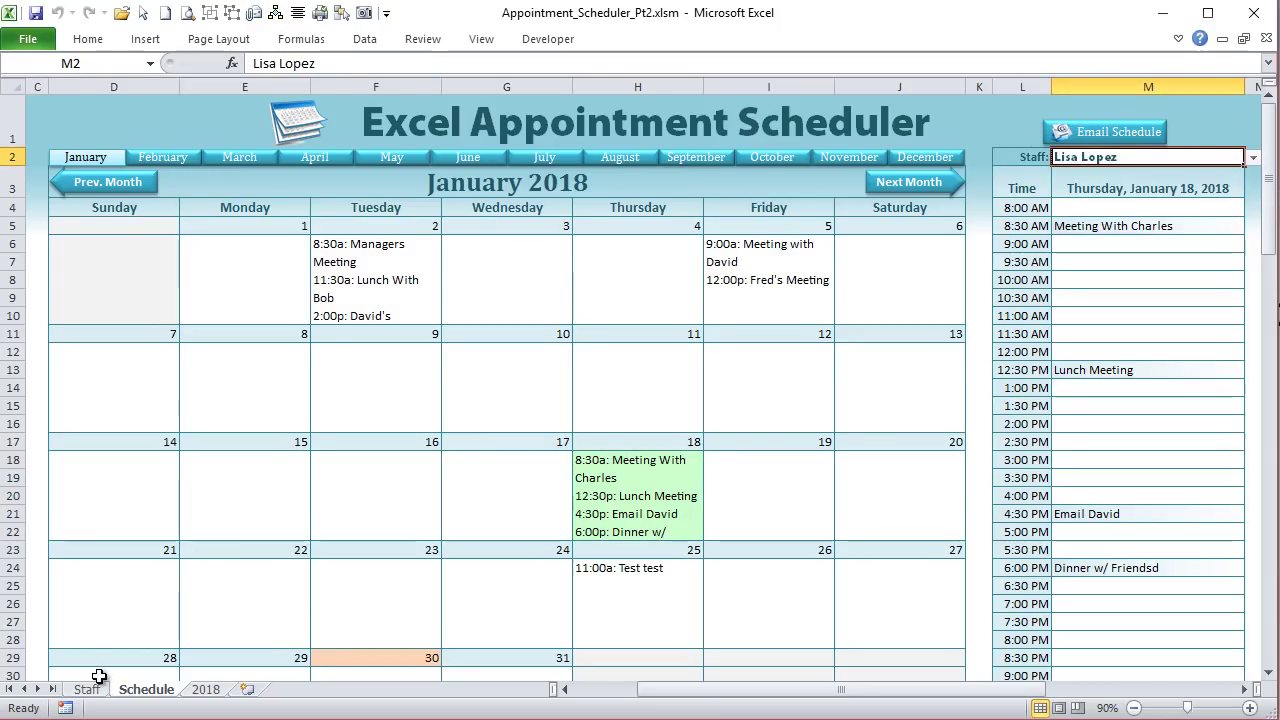
{"action": "left_click", "coordinate": [234, 552]}
Step: Review the Send To Outlook, Send To Google C. and default duration settings, then go to the Staff sheet
{"action": "left_click_drag", "start_coordinate": [845, 692], "coordinate": [860, 694]}
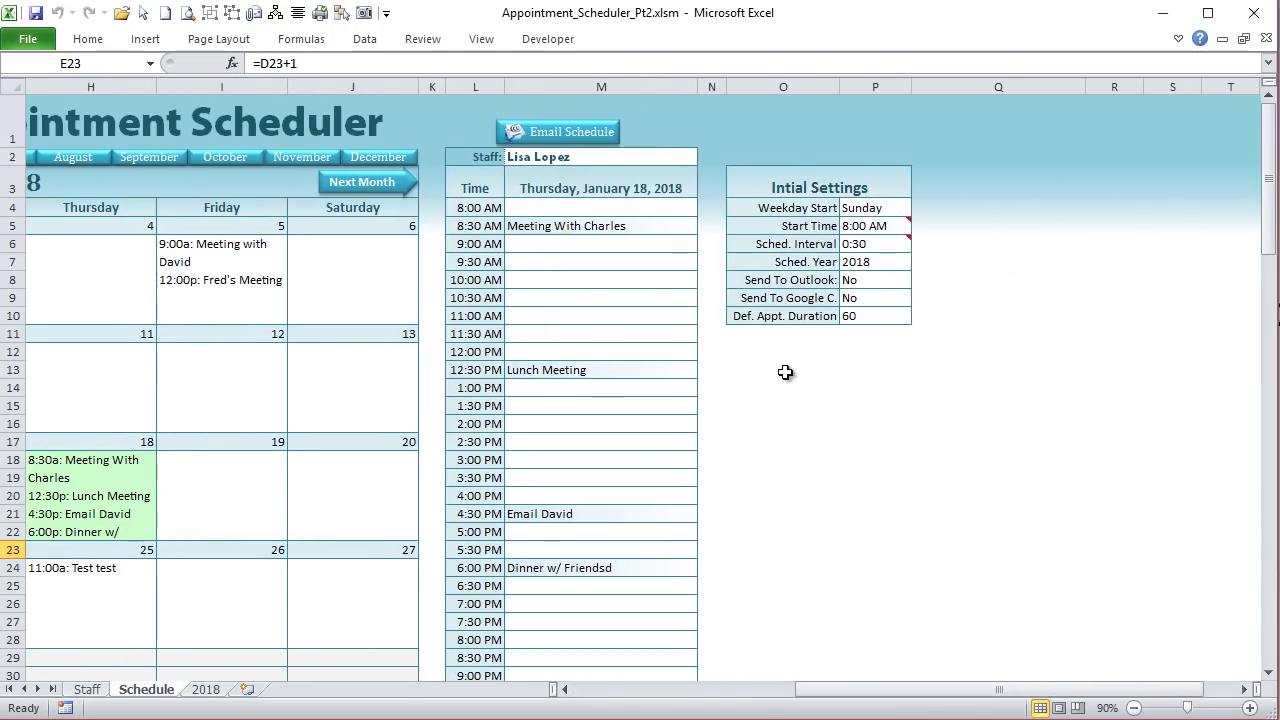
{"action": "left_click", "coordinate": [815, 279]}
{"action": "left_click", "coordinate": [892, 281]}
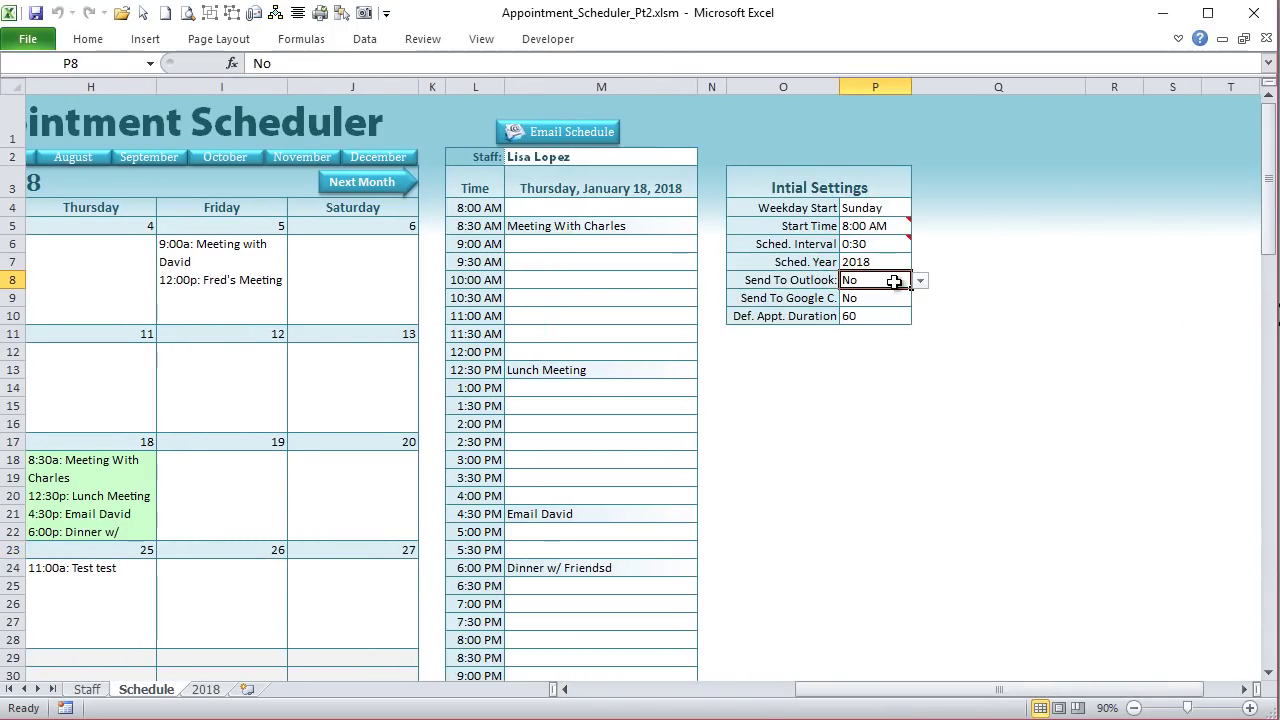
{"action": "left_click", "coordinate": [822, 300]}
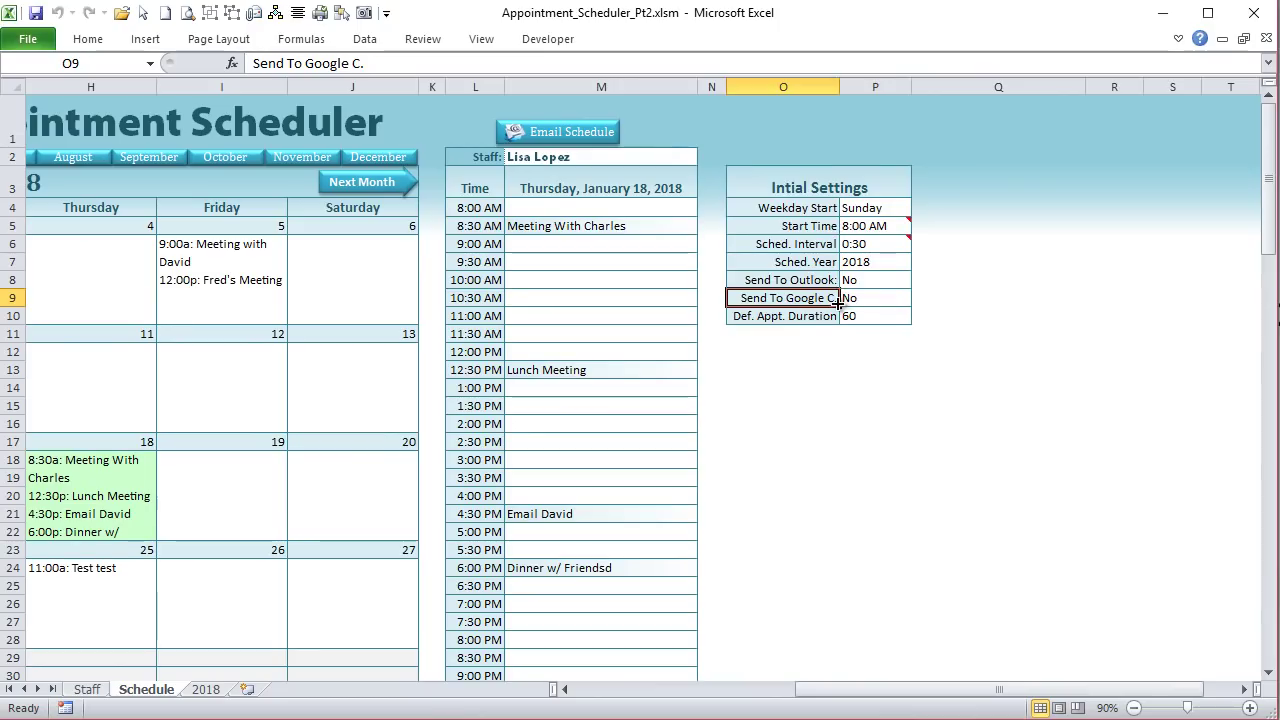
{"action": "key", "text": "Down"}
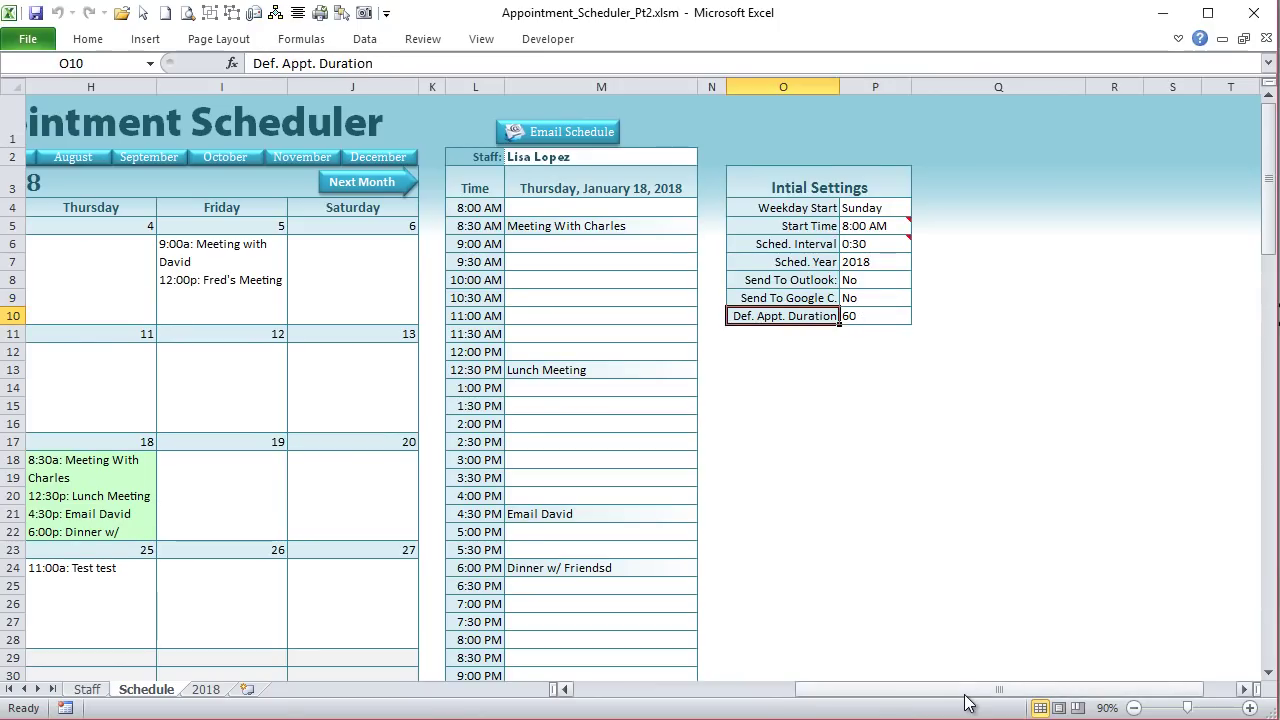
{"action": "left_click_drag", "start_coordinate": [968, 688], "coordinate": [752, 692]}
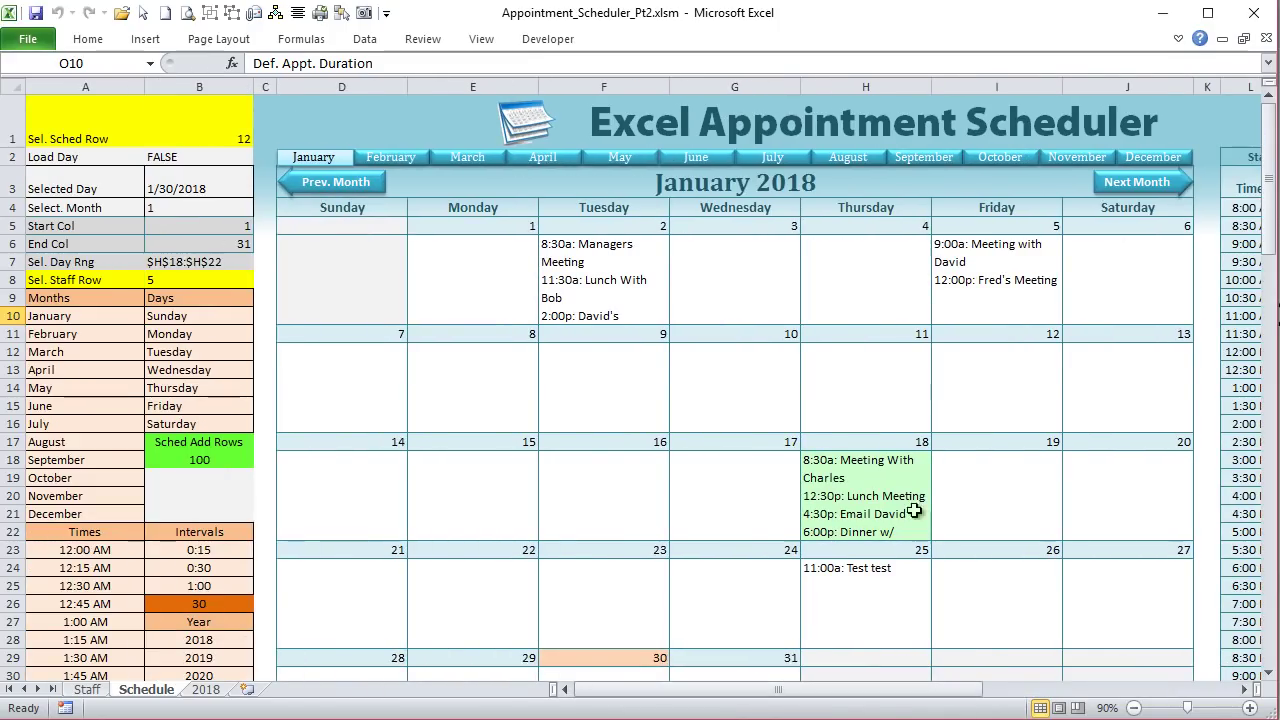
{"action": "left_click_drag", "start_coordinate": [969, 689], "coordinate": [978, 703]}
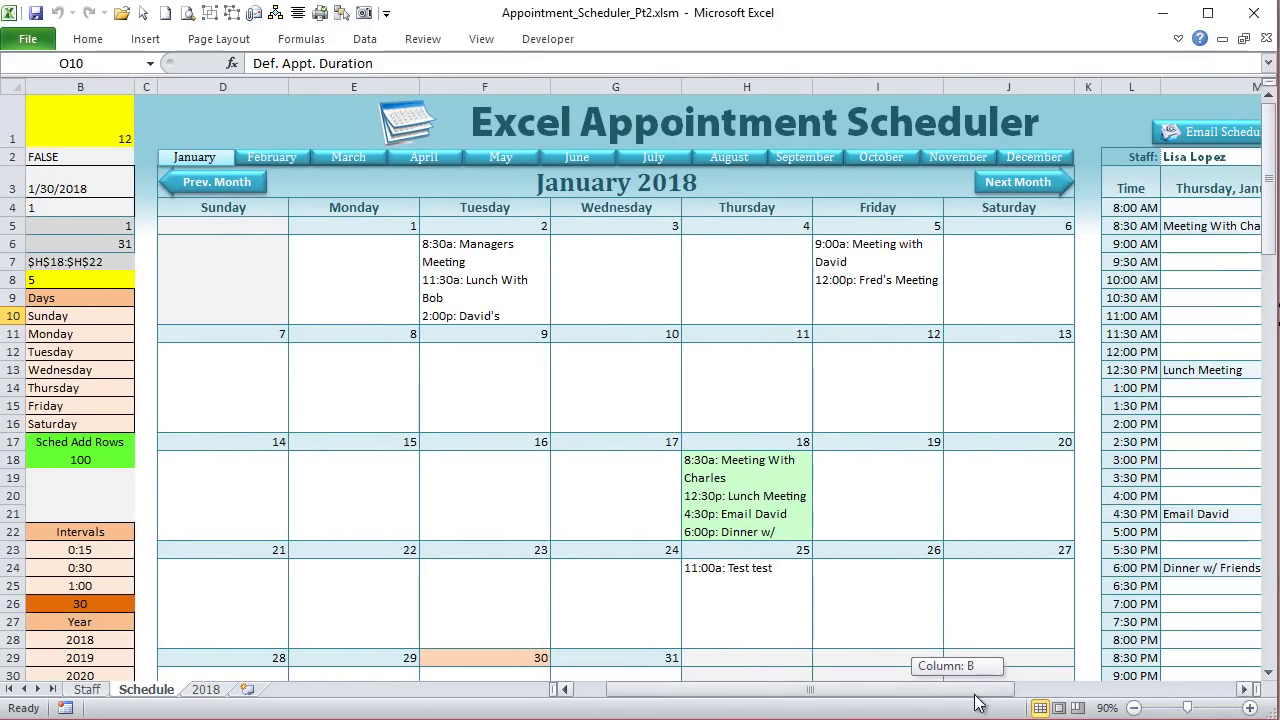
{"action": "left_click", "coordinate": [85, 689]}
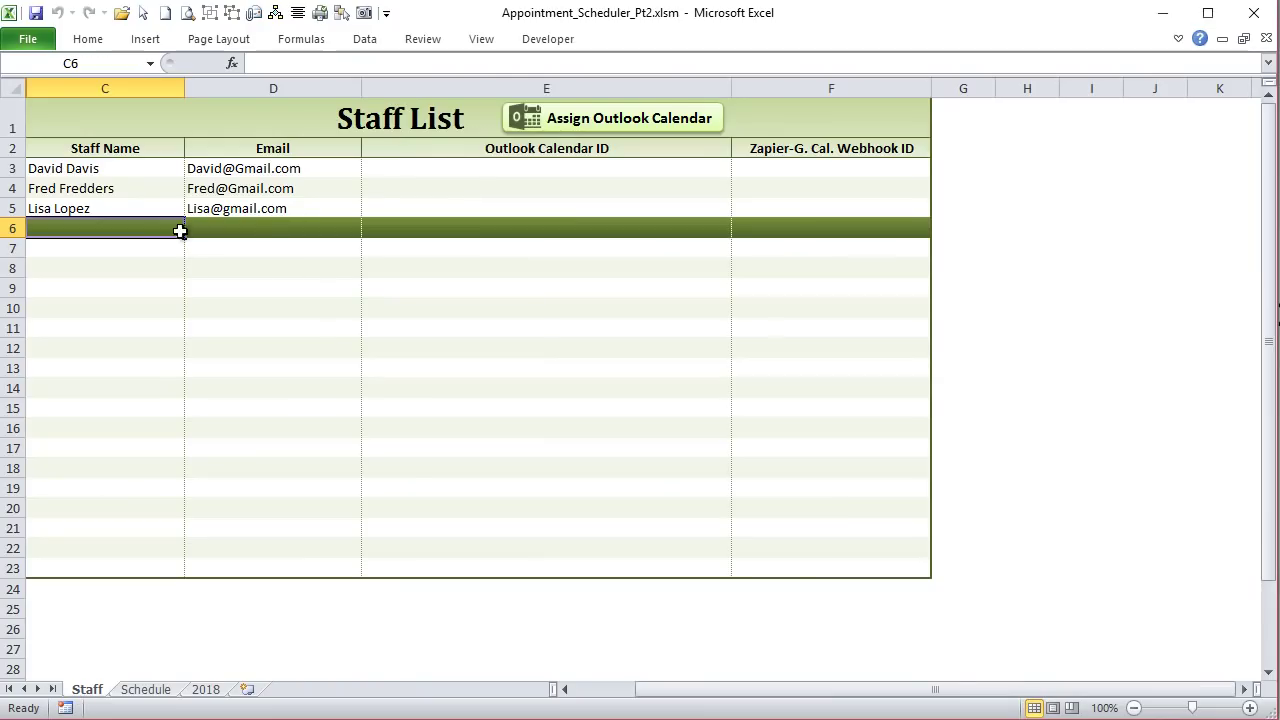
Step: Select the first staff member's row, then return to the Schedule sheet's January 2018 calendar
{"action": "left_click", "coordinate": [145, 168]}
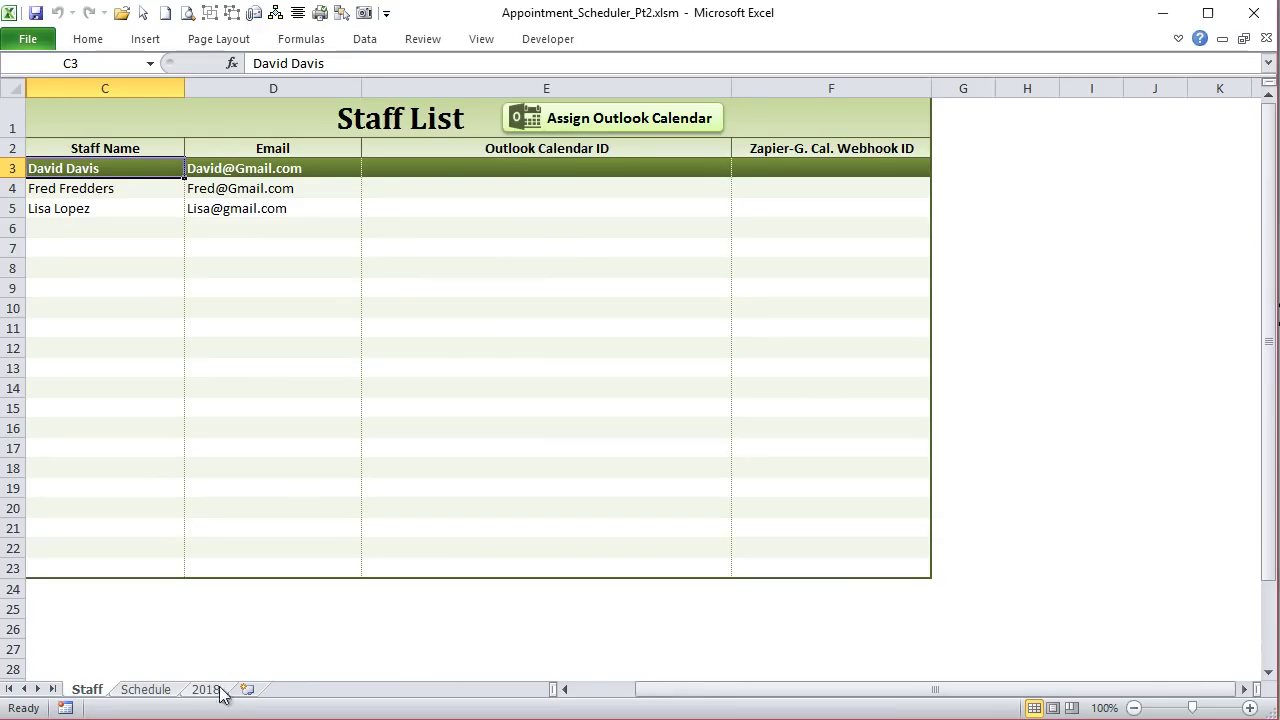
{"action": "left_click", "coordinate": [146, 689]}
{"action": "left_click_drag", "start_coordinate": [676, 700], "coordinate": [752, 704]}
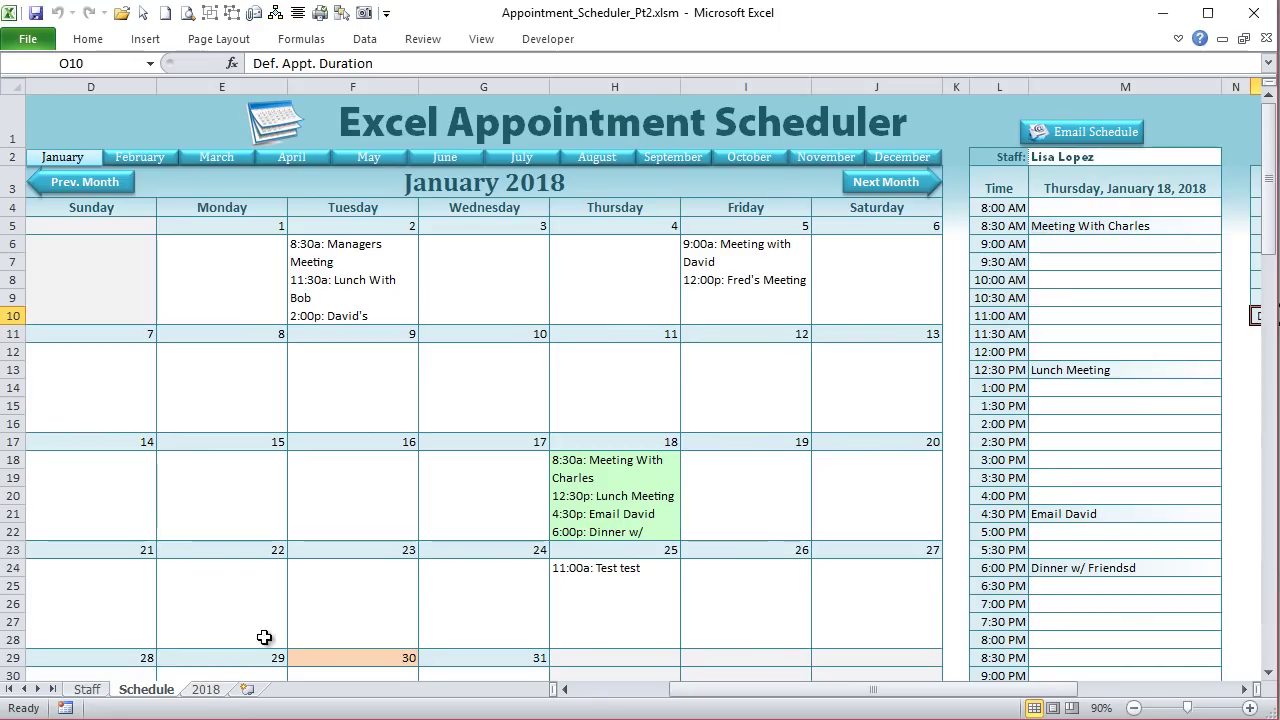
{"action": "left_click", "coordinate": [207, 691]}
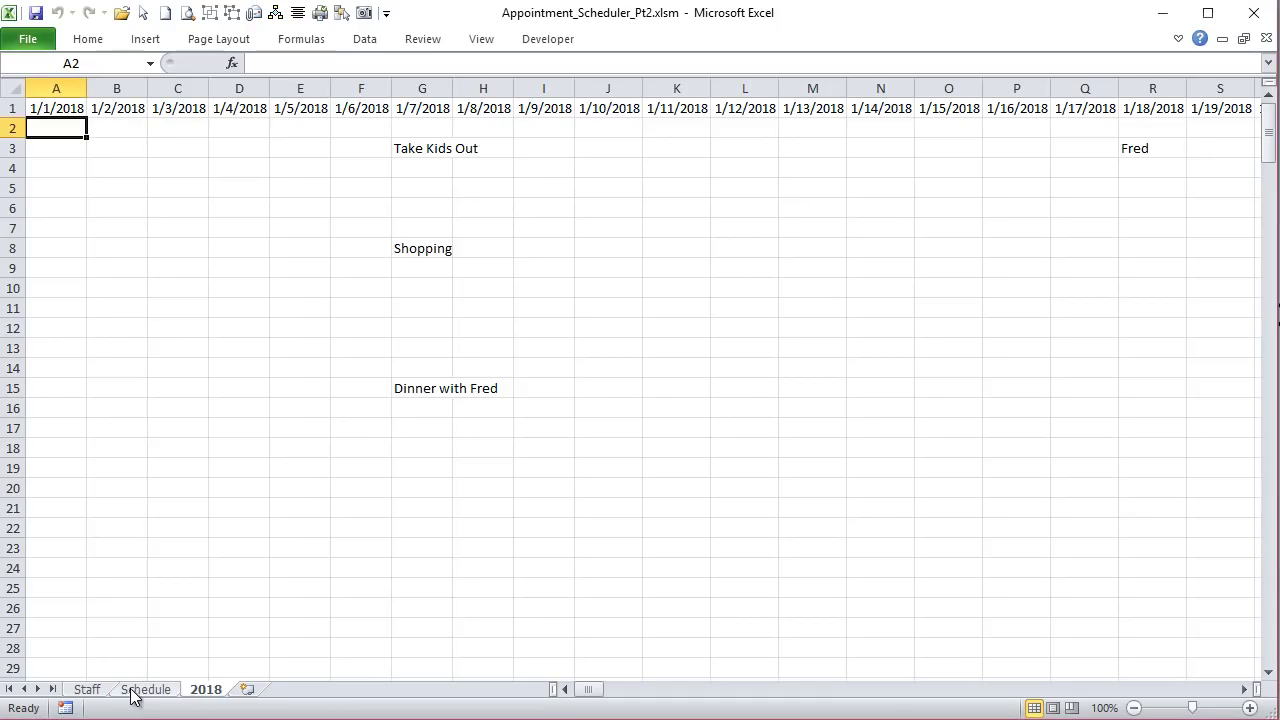
{"action": "left_click", "coordinate": [168, 690]}
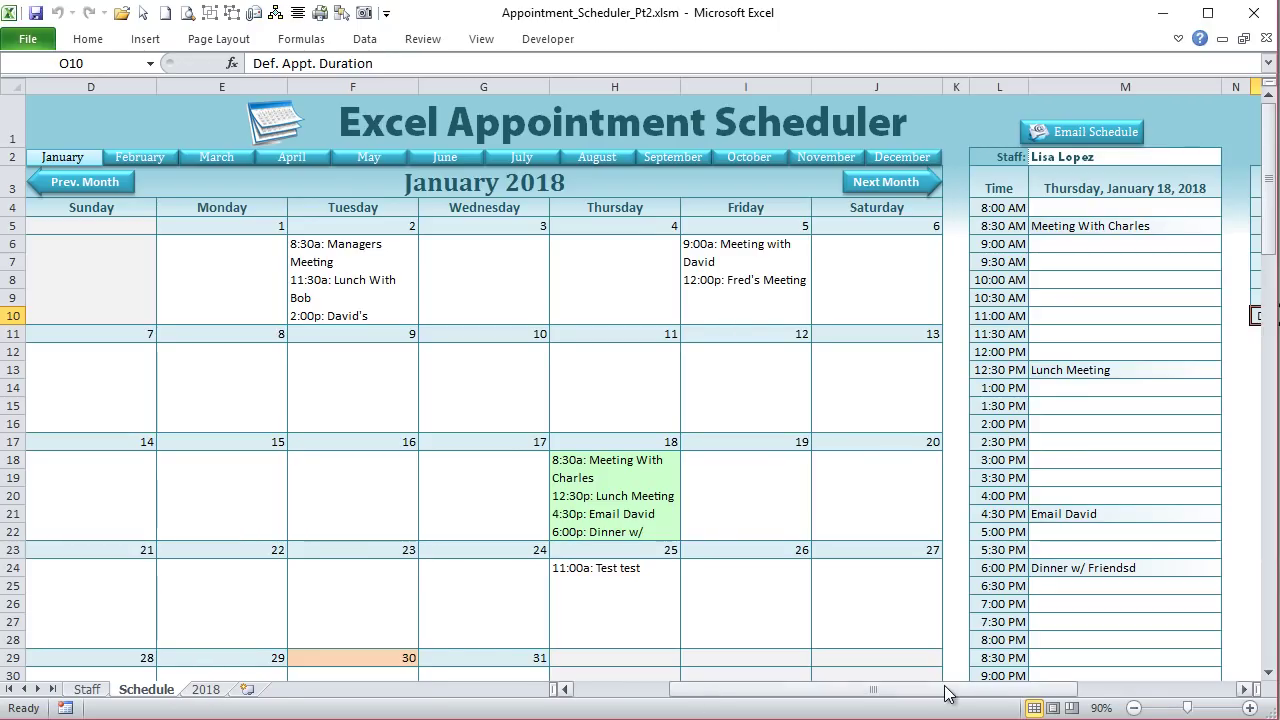
{"action": "left_click", "coordinate": [205, 690]}
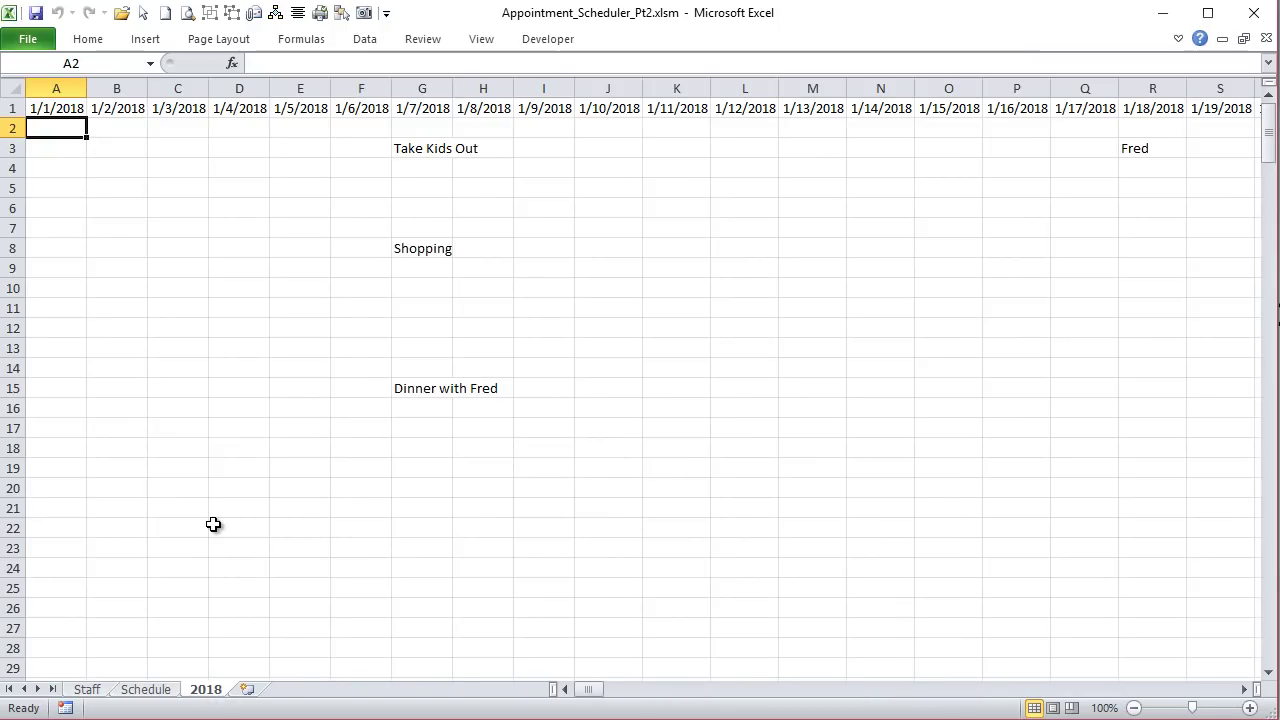
{"action": "scroll", "coordinate": [213, 524], "scroll_direction": "down", "scroll_amount": 9}
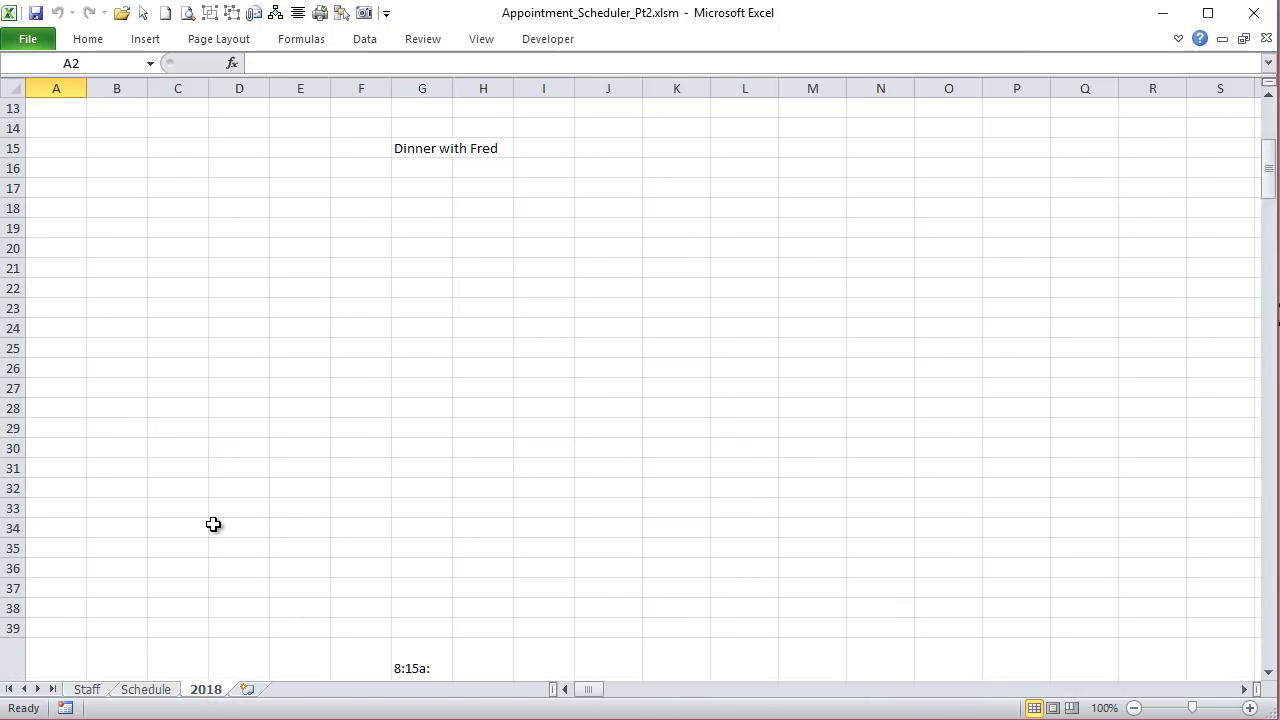
{"action": "scroll", "coordinate": [213, 524], "scroll_direction": "down", "scroll_amount": 18}
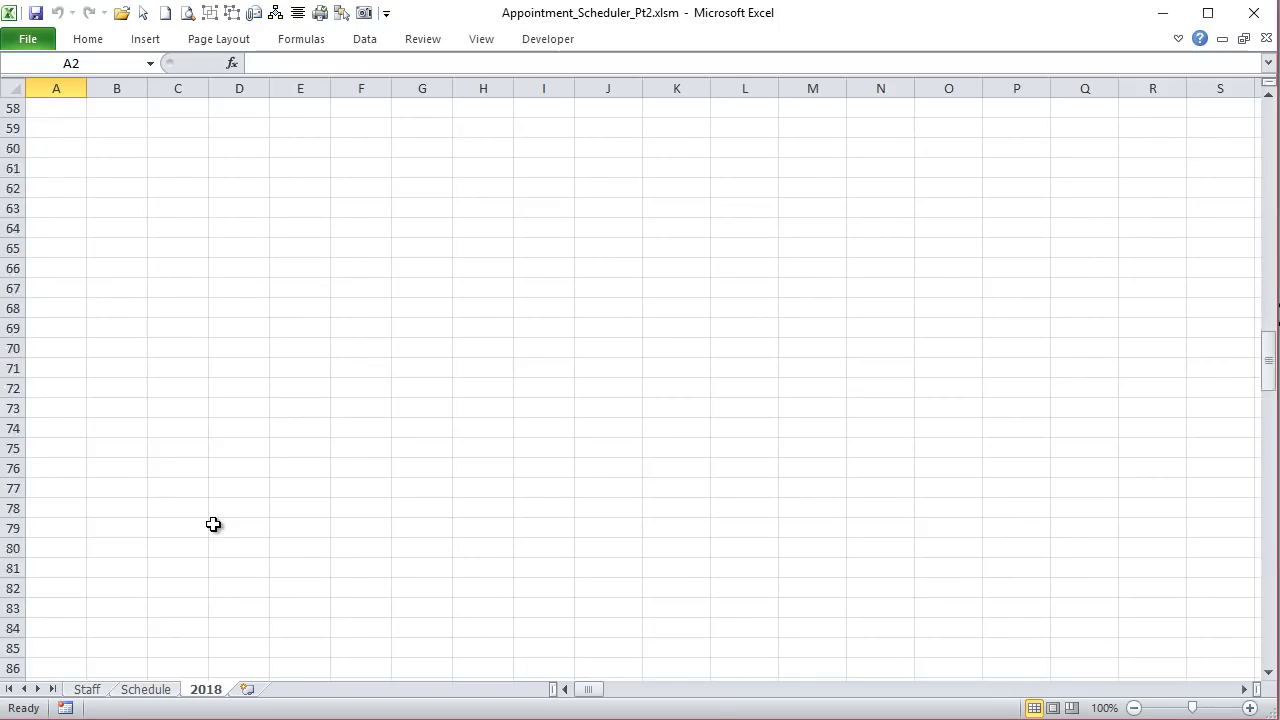
{"action": "scroll", "coordinate": [213, 524], "scroll_direction": "down", "scroll_amount": 15}
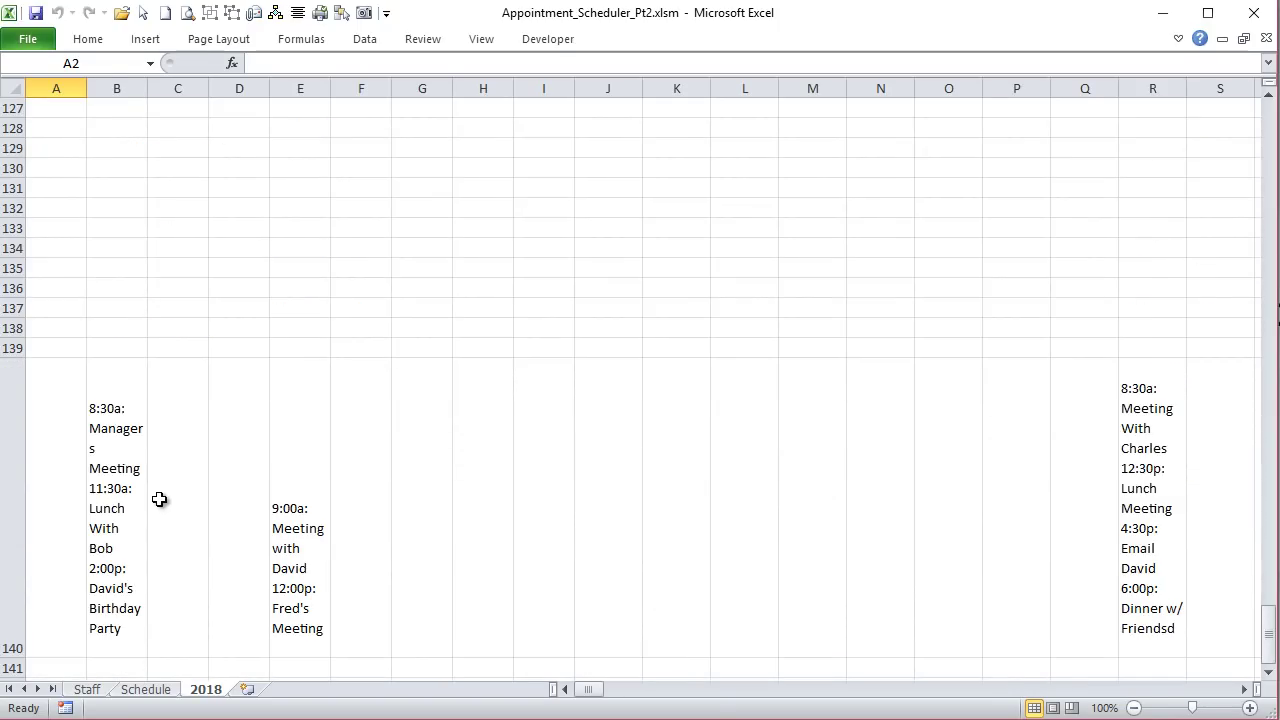
{"action": "scroll", "coordinate": [160, 499], "scroll_direction": "down", "scroll_amount": 10}
{"action": "scroll", "coordinate": [160, 500], "scroll_direction": "up", "scroll_amount": 13}
{"action": "scroll", "coordinate": [160, 528], "scroll_direction": "up", "scroll_amount": 17}
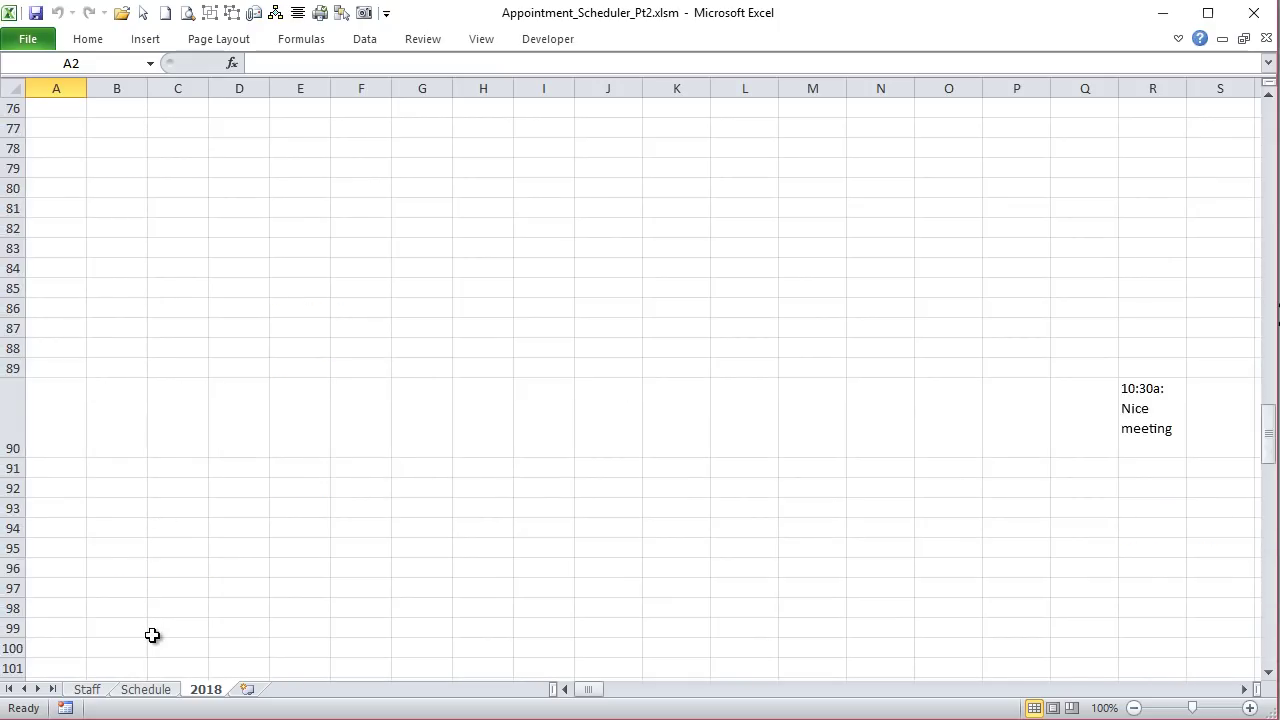
{"action": "left_click", "coordinate": [170, 692]}
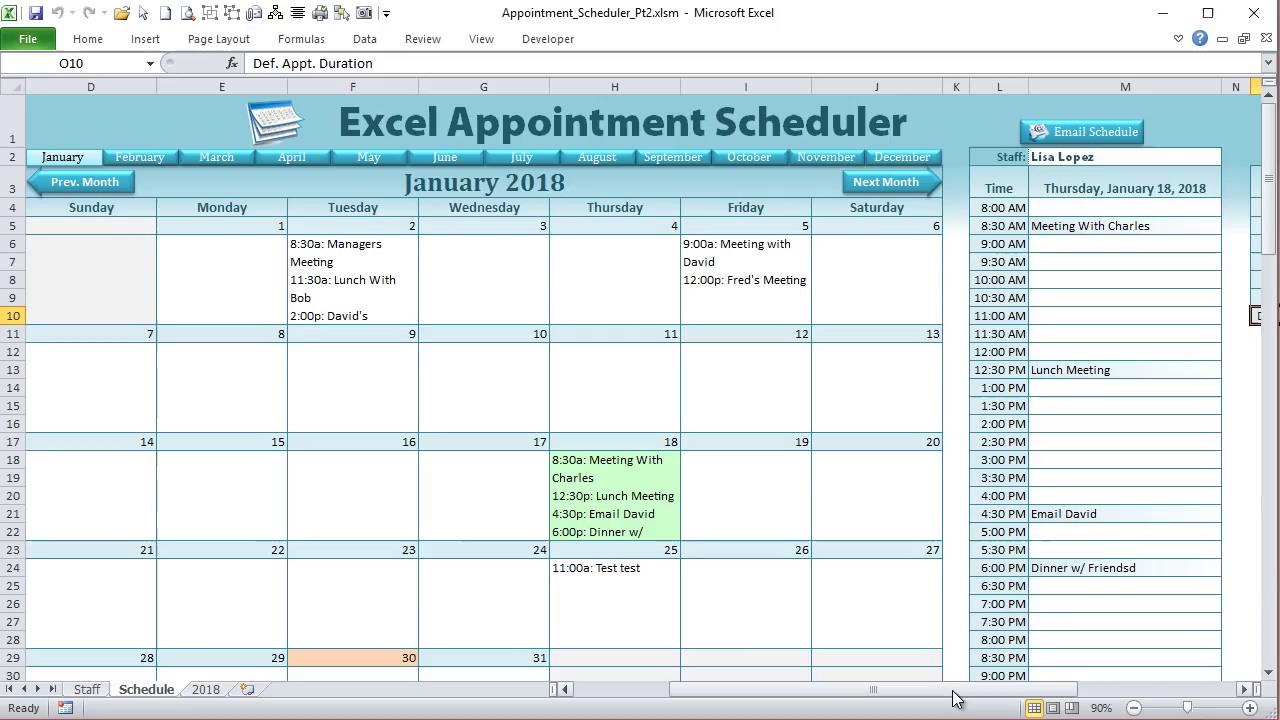
Step: Check the Sel. Sched Row value 12 against the 12:30 PM Lunch Meeting entry
{"action": "left_click_drag", "start_coordinate": [950, 700], "coordinate": [758, 701]}
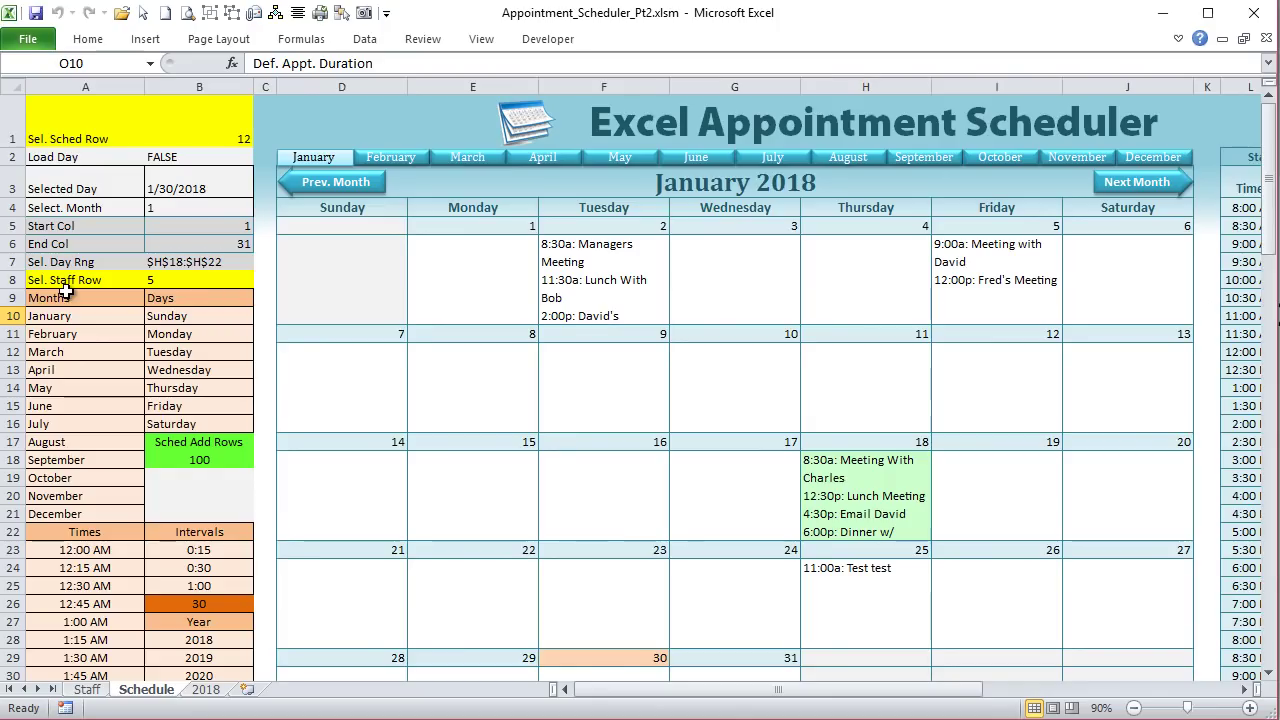
{"action": "left_click", "coordinate": [38, 116]}
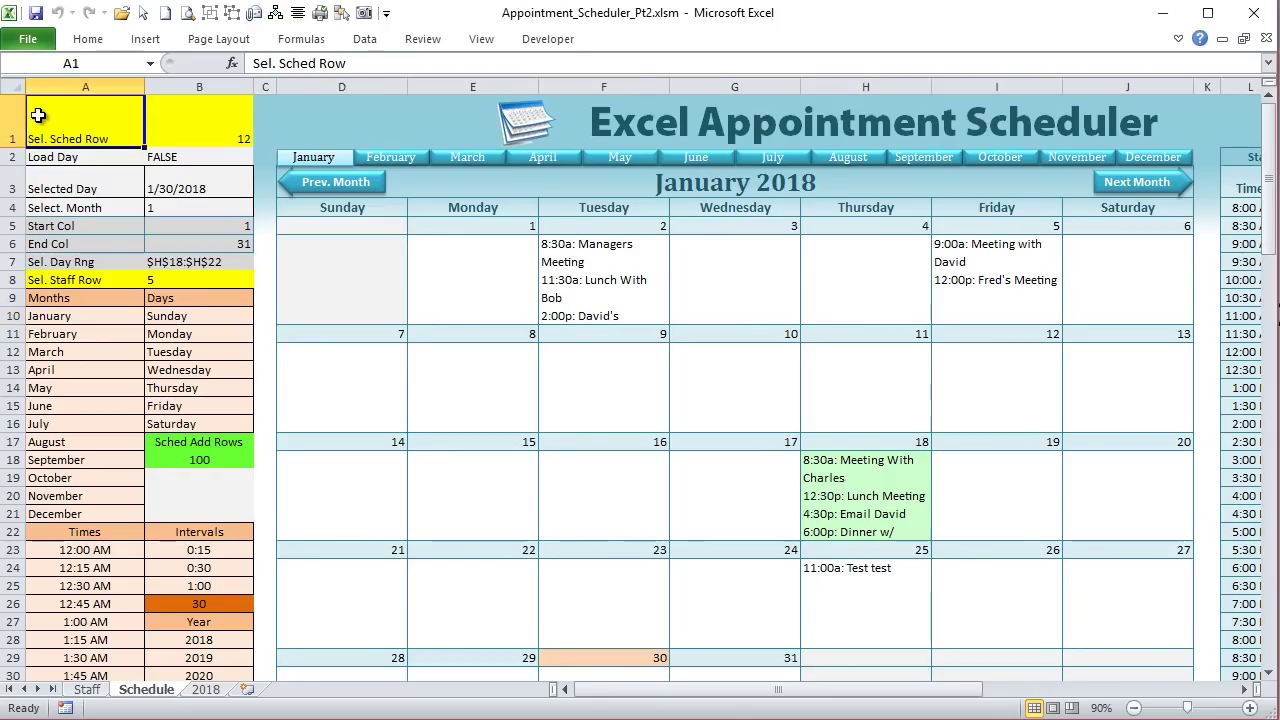
{"action": "left_click", "coordinate": [183, 121]}
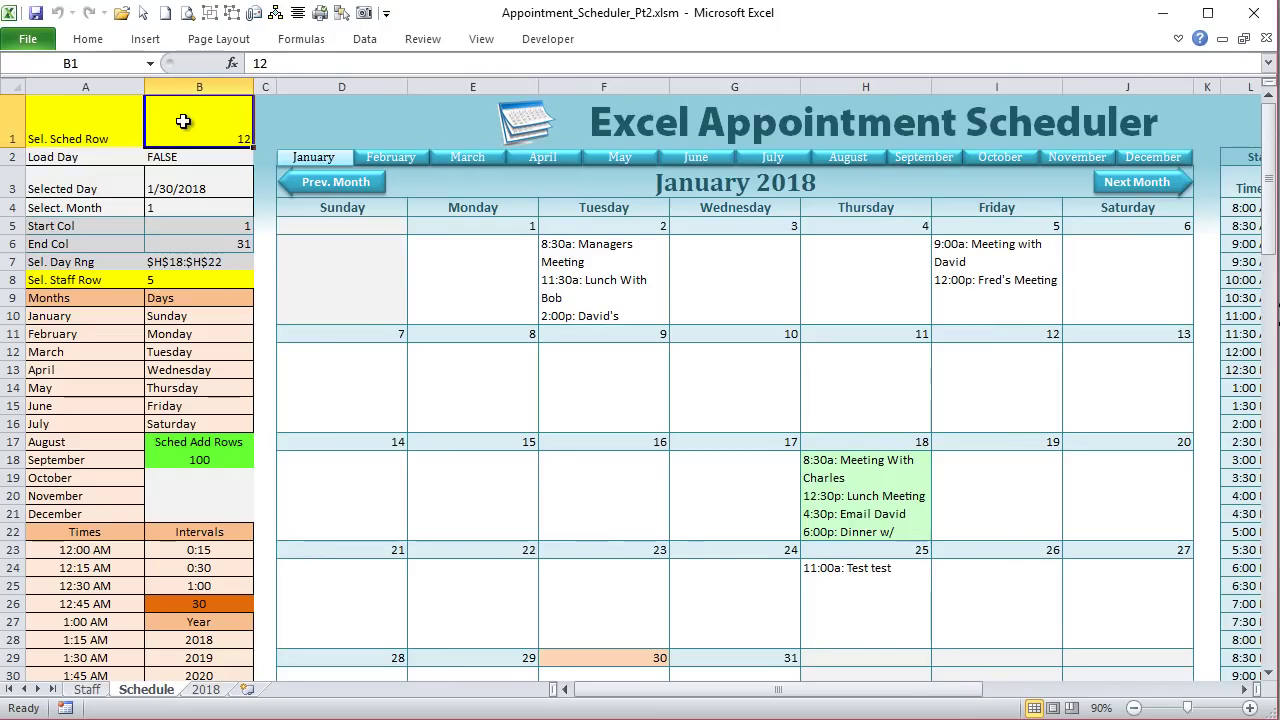
{"action": "left_click_drag", "start_coordinate": [912, 690], "coordinate": [980, 690]}
{"action": "left_click", "coordinate": [1120, 370]}
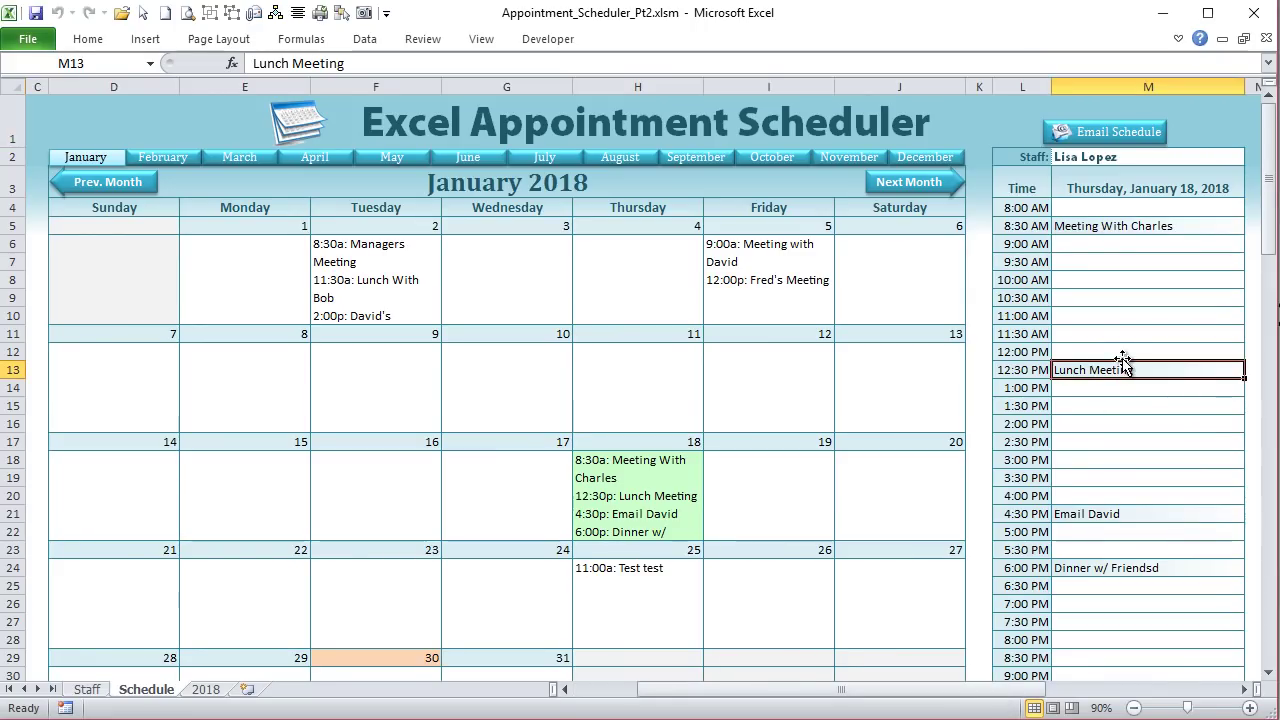
{"action": "left_click_drag", "start_coordinate": [928, 690], "coordinate": [858, 690]}
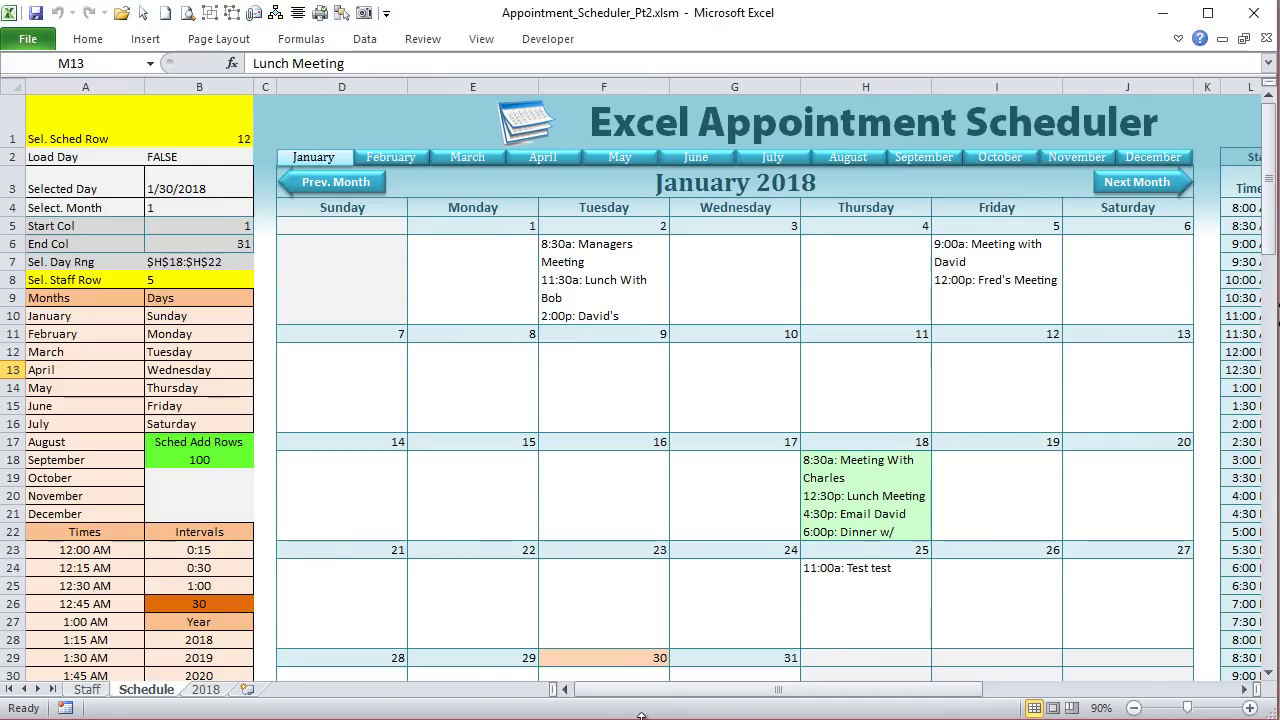
Step: Inspect the B8 Sel. Staff Row formula =IFERROR(MATCH(M2,Staff,0)+2,""), then switch to the Staff sheet
{"action": "left_click", "coordinate": [210, 298]}
{"action": "left_click", "coordinate": [65, 295]}
{"action": "left_click", "coordinate": [68, 280]}
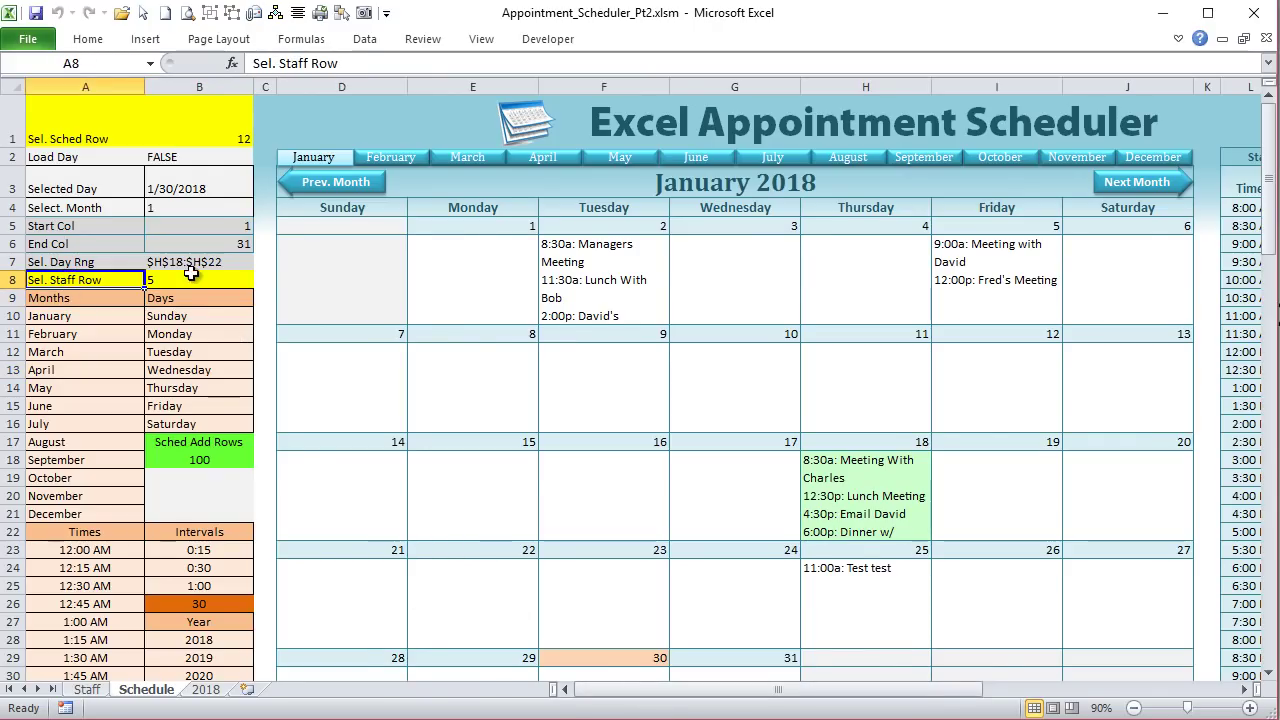
{"action": "left_click", "coordinate": [190, 279]}
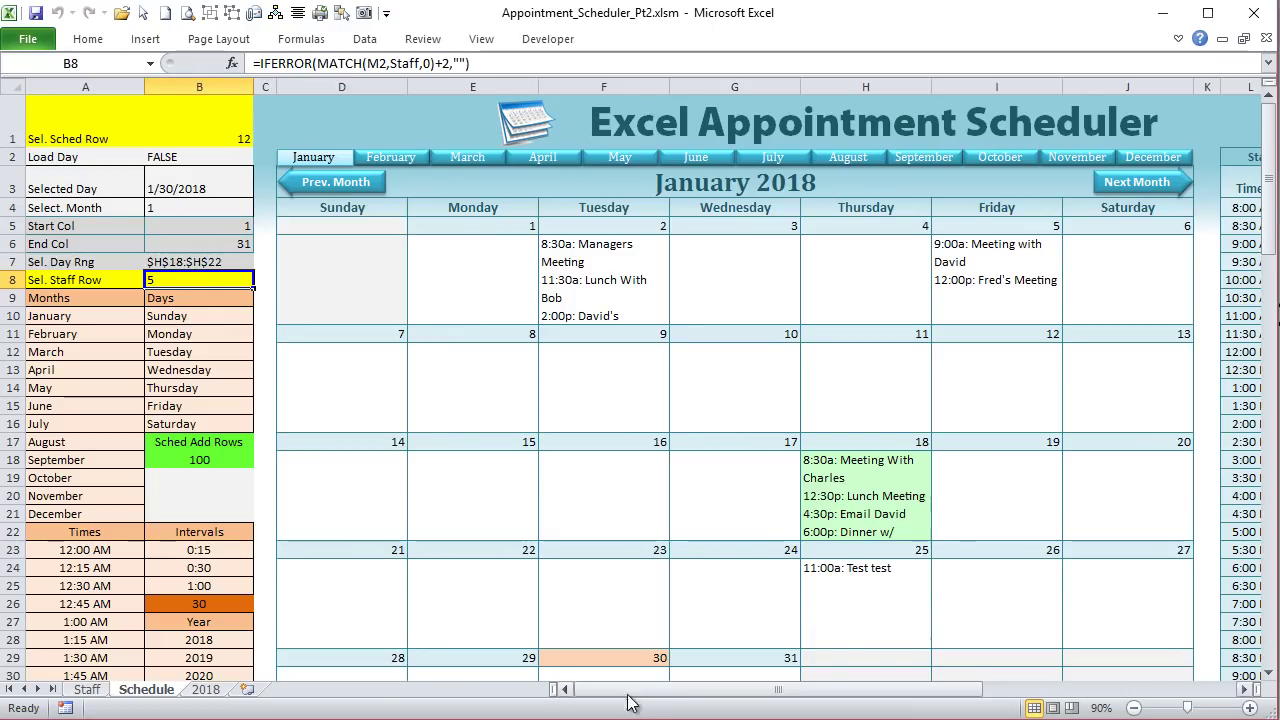
{"action": "left_click_drag", "start_coordinate": [682, 698], "coordinate": [760, 702]}
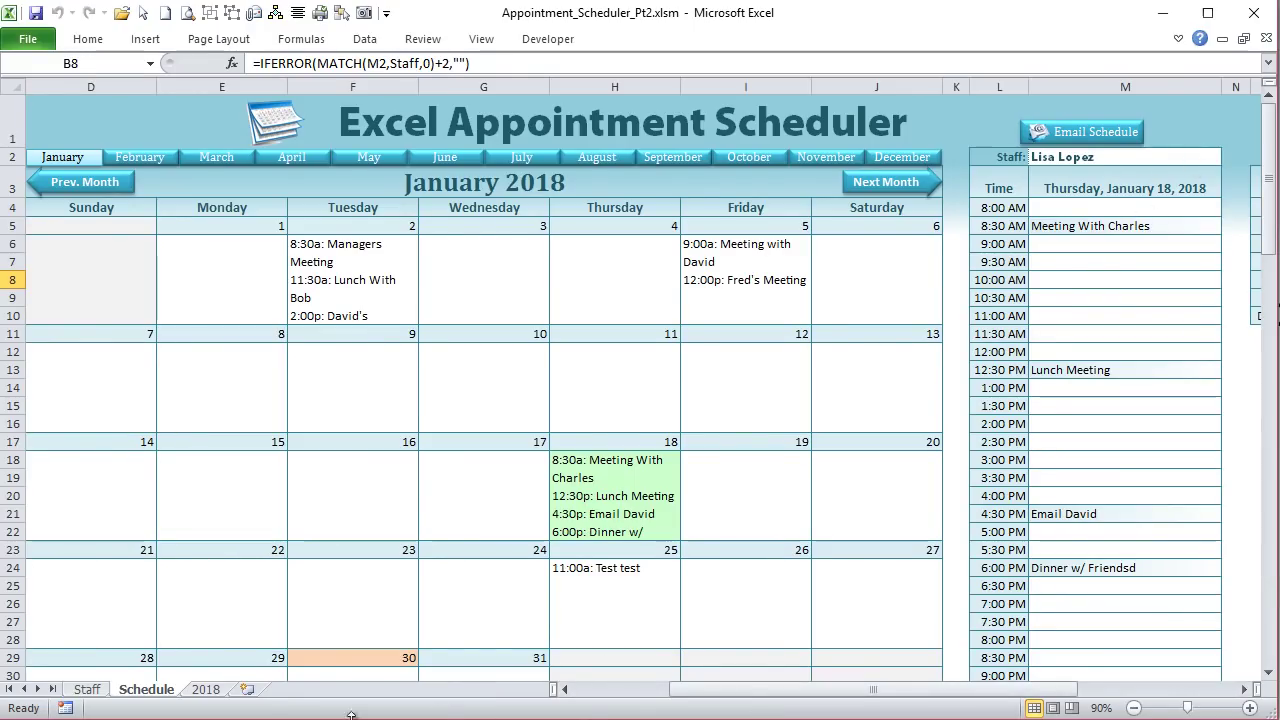
{"action": "left_click", "coordinate": [86, 691]}
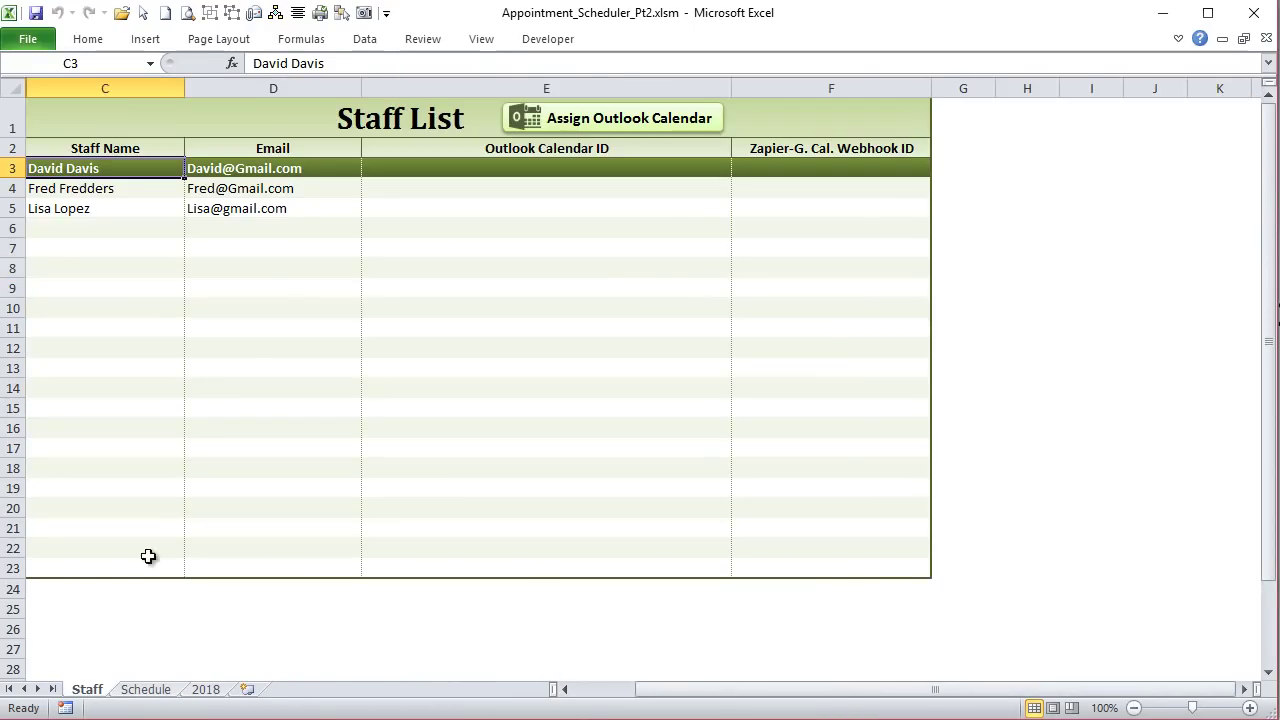
Step: Select the third staff member's row 5 on the Staff sheet, then return to the Schedule sheet
{"action": "left_click", "coordinate": [43, 207]}
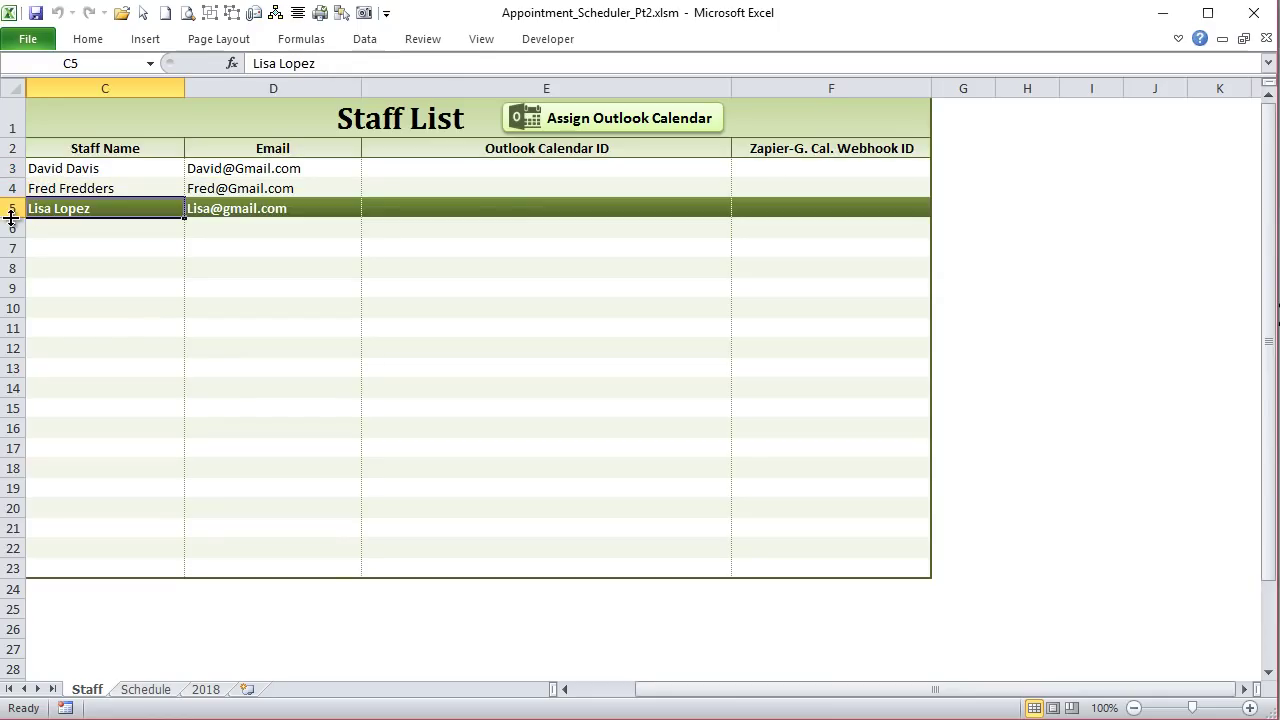
{"action": "left_click", "coordinate": [5, 208]}
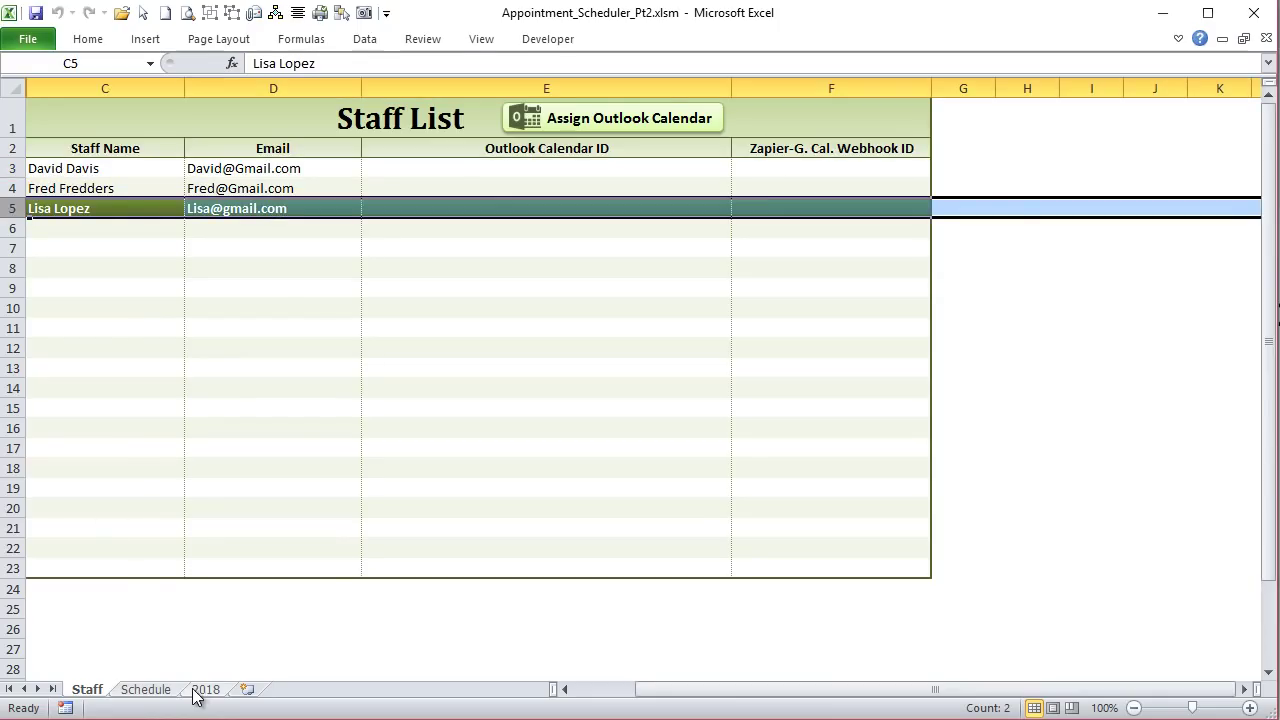
{"action": "left_click", "coordinate": [146, 690]}
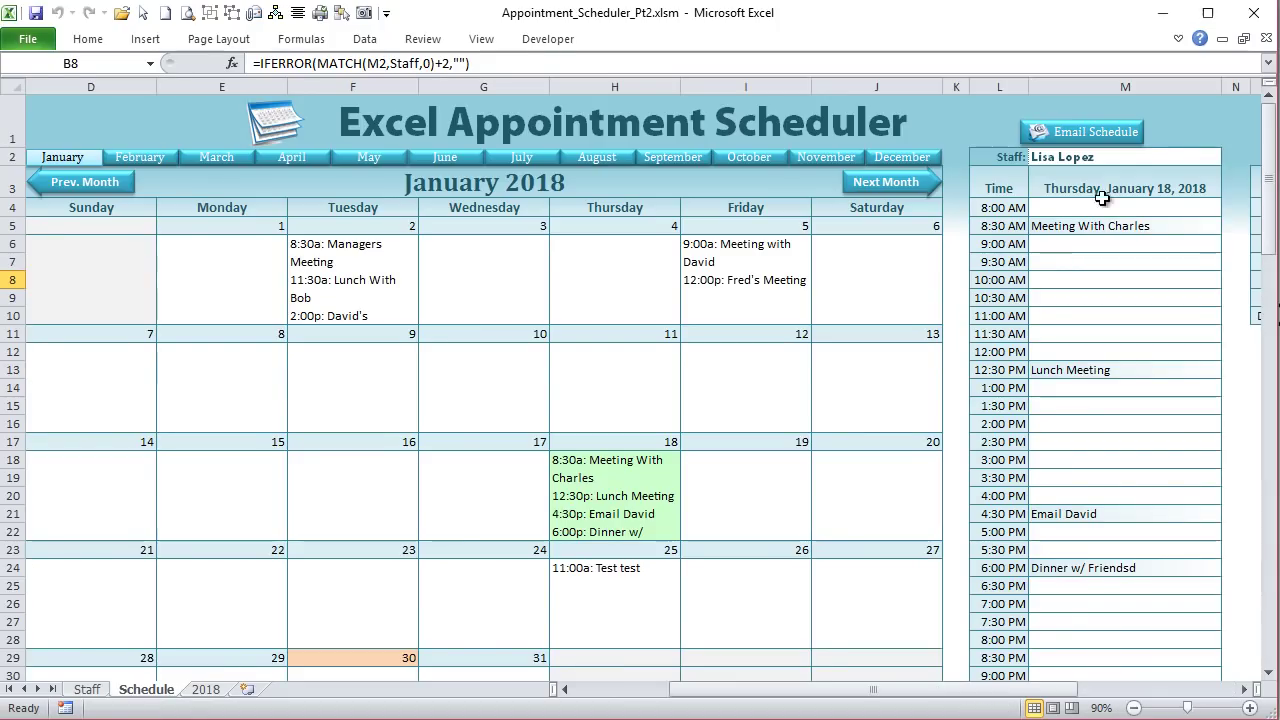
Step: Choose the second staff member from the M2 Staff dropdown and select their row 4 on the Staff sheet
{"action": "left_click", "coordinate": [1165, 157]}
{"action": "left_click", "coordinate": [1231, 160]}
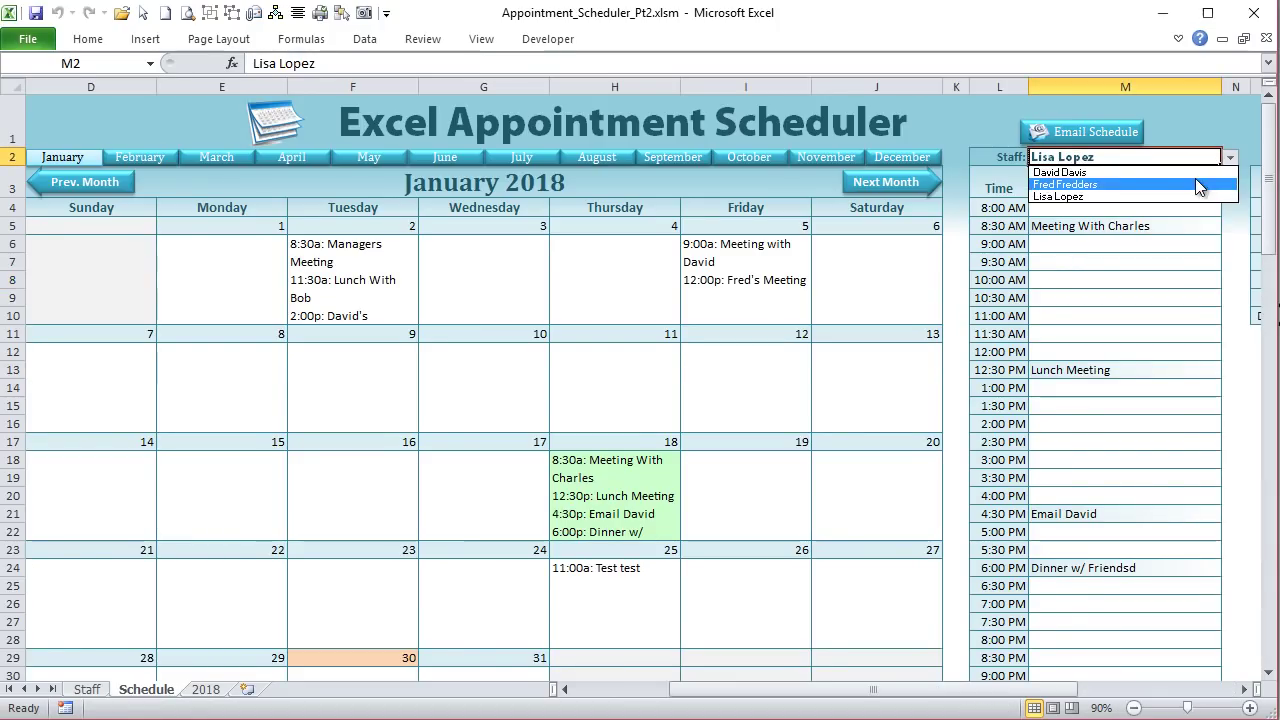
{"action": "left_click", "coordinate": [1195, 180]}
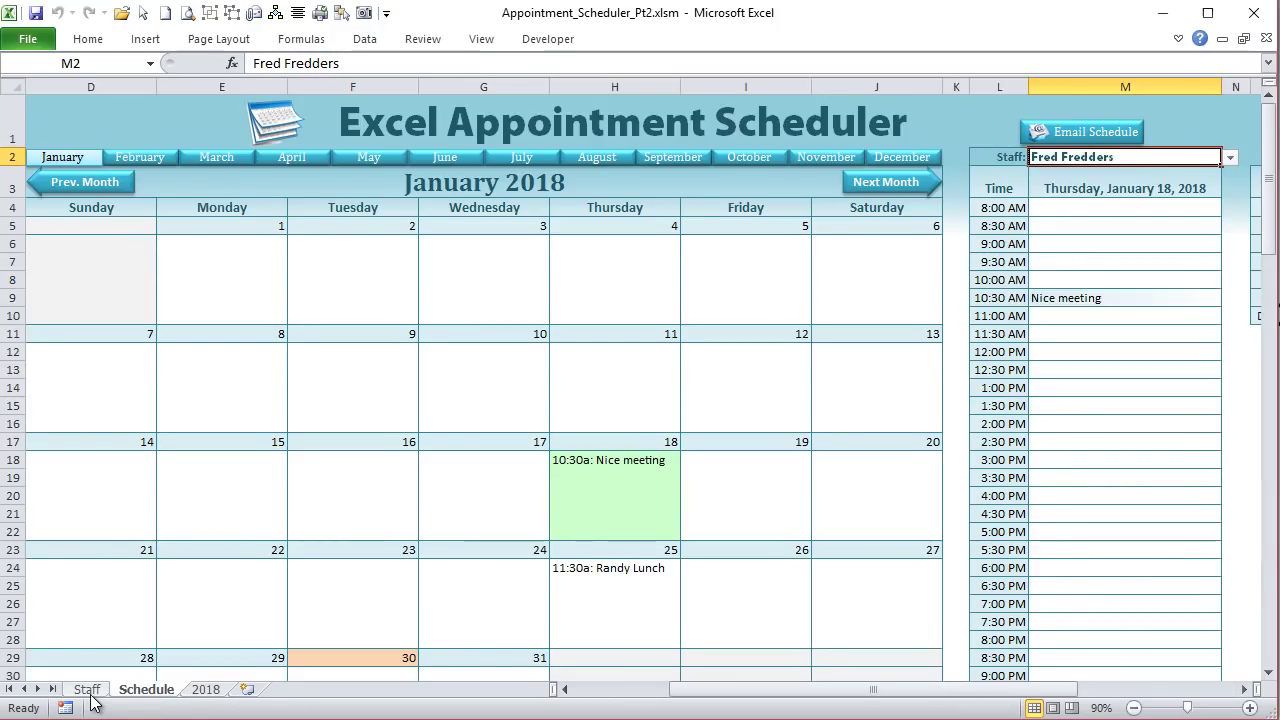
{"action": "left_click", "coordinate": [87, 690]}
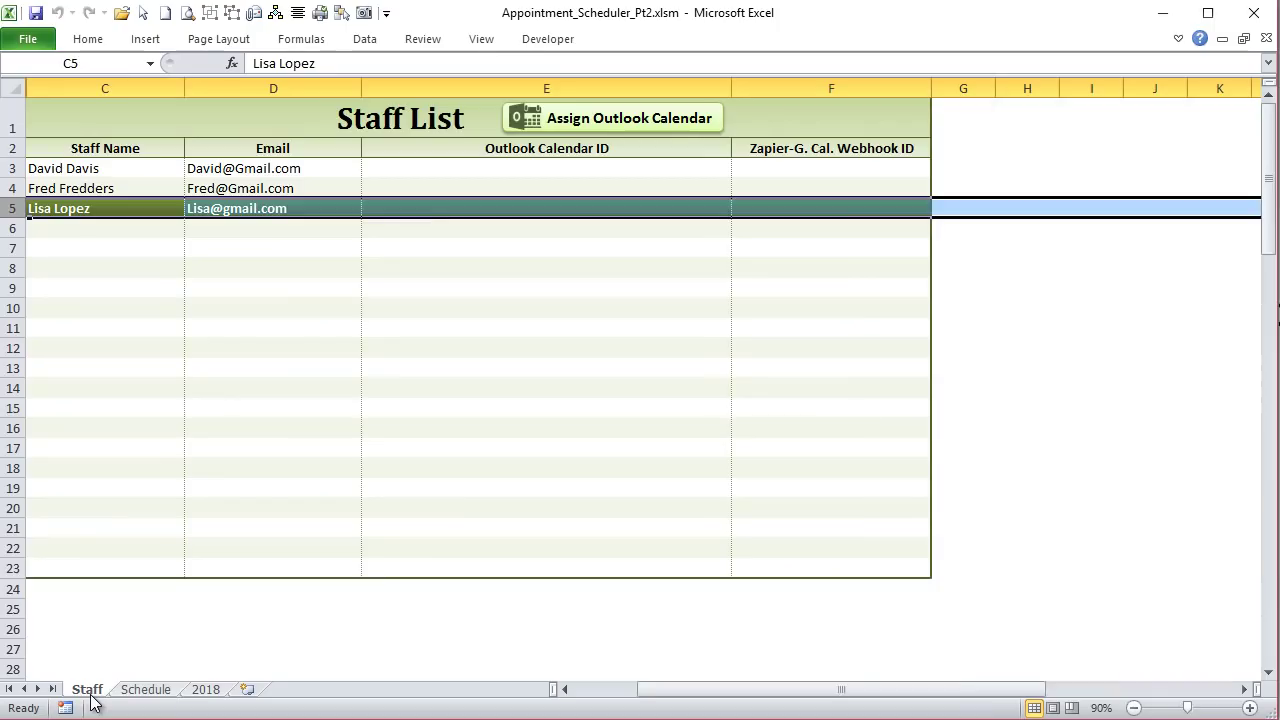
{"action": "left_click", "coordinate": [12, 188]}
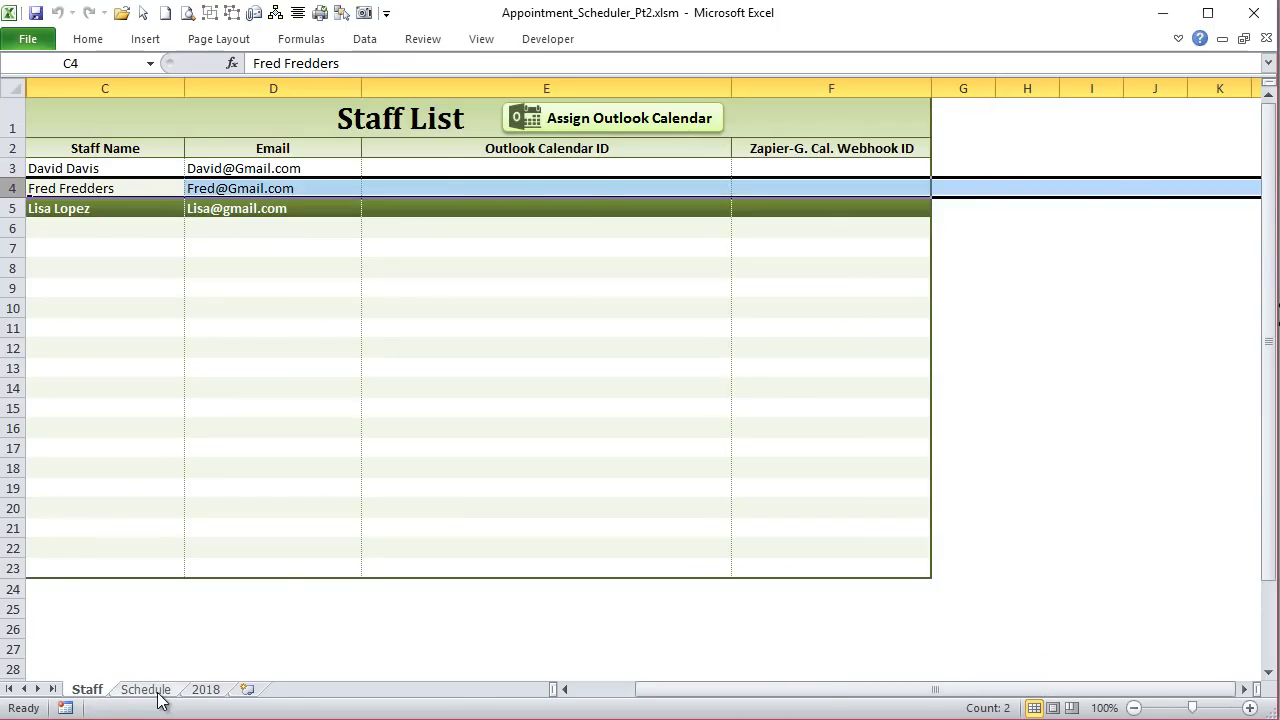
{"action": "left_click", "coordinate": [158, 690]}
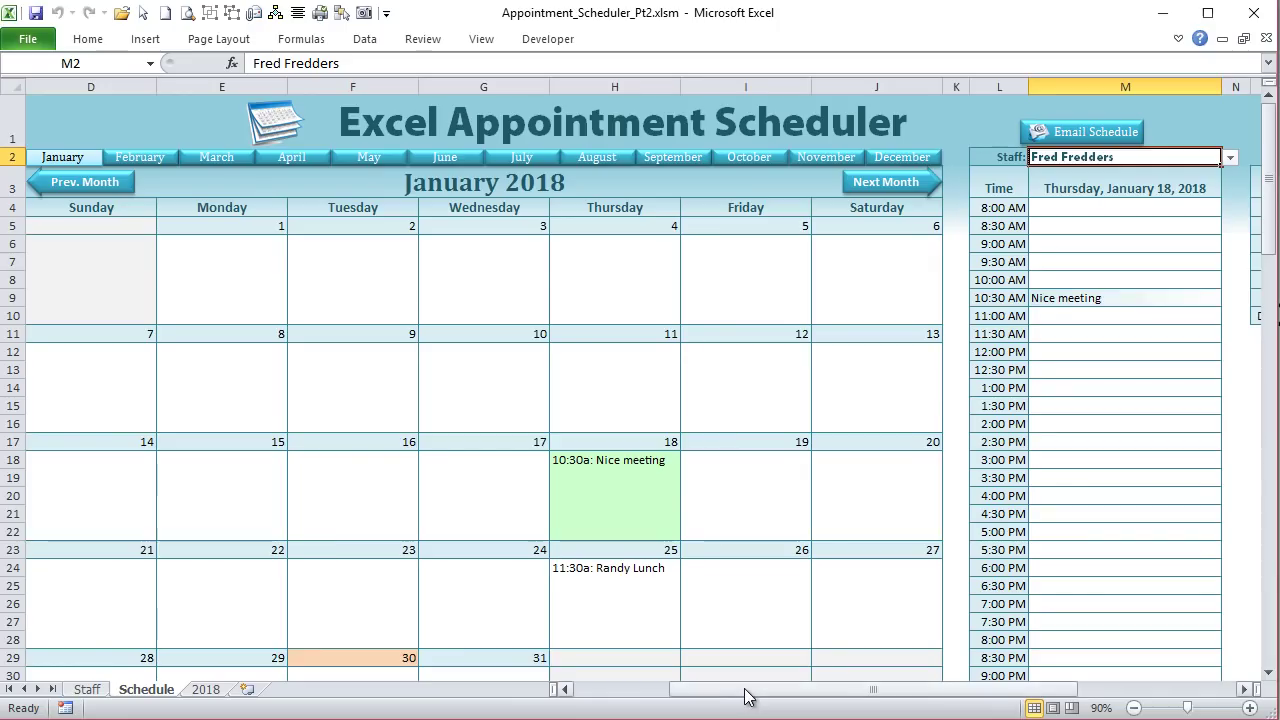
{"action": "left_click_drag", "start_coordinate": [749, 690], "coordinate": [690, 689]}
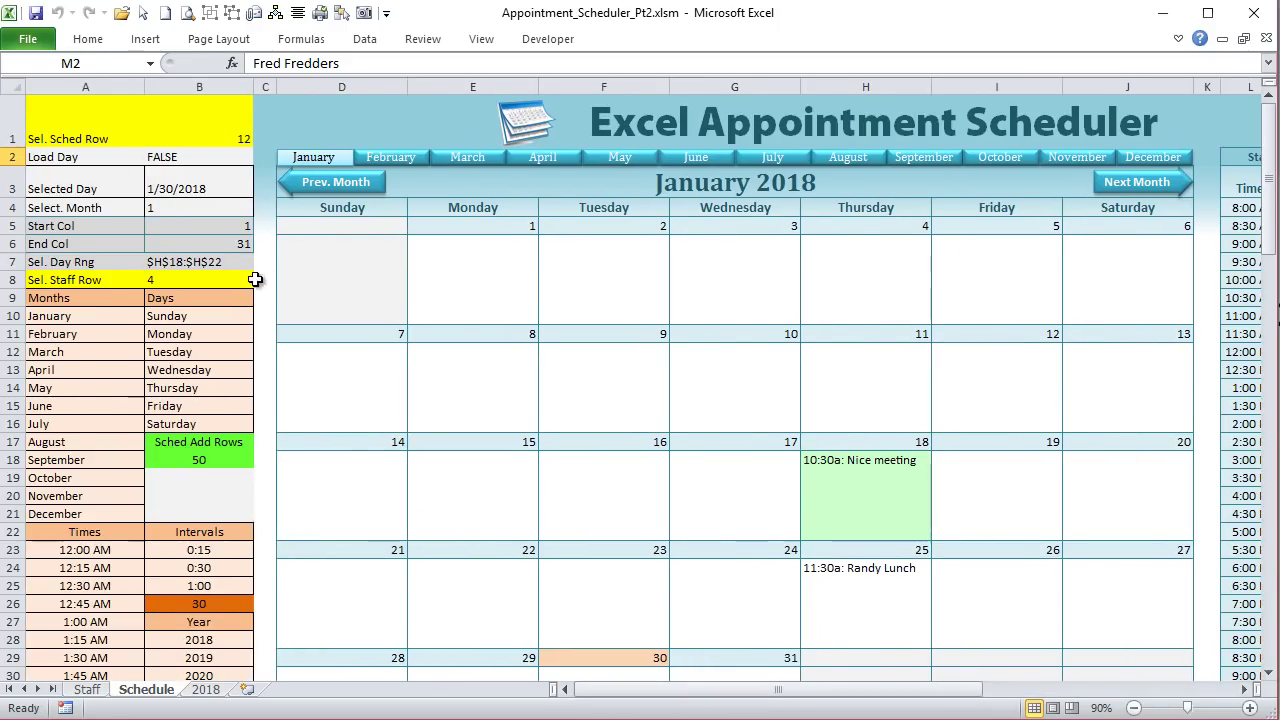
{"action": "left_click", "coordinate": [249, 279]}
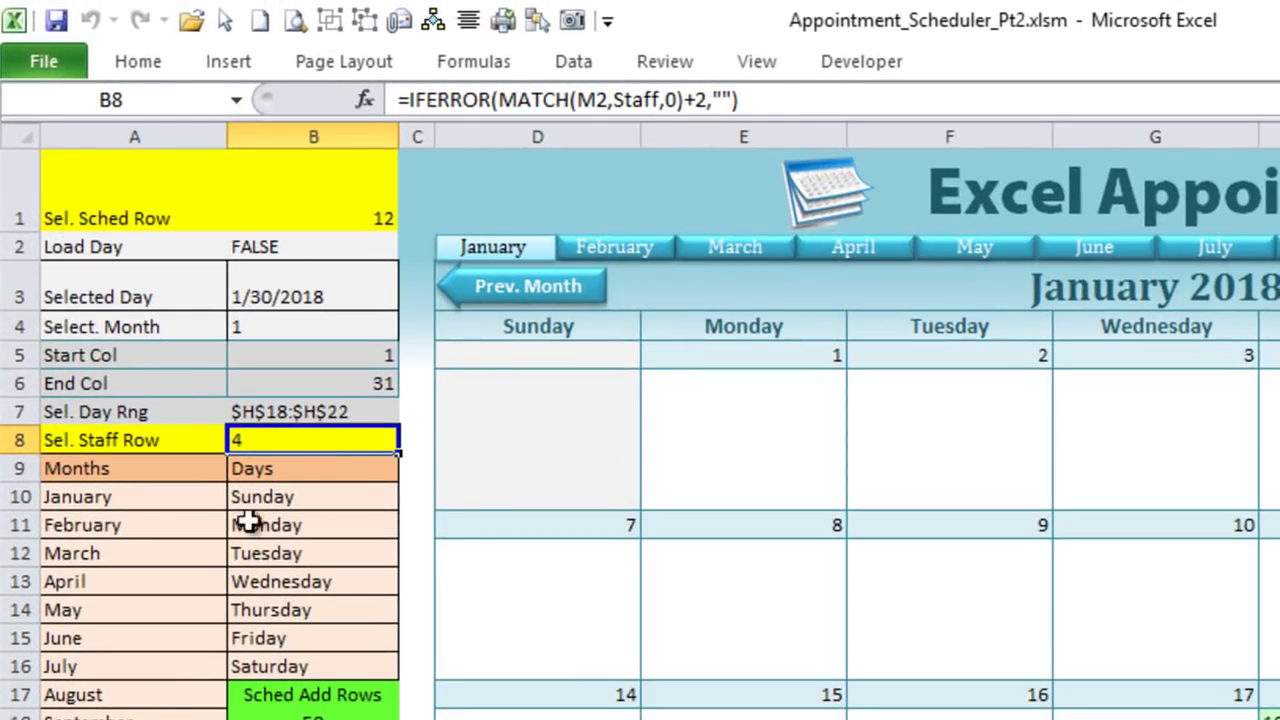
{"action": "left_click", "coordinate": [608, 99]}
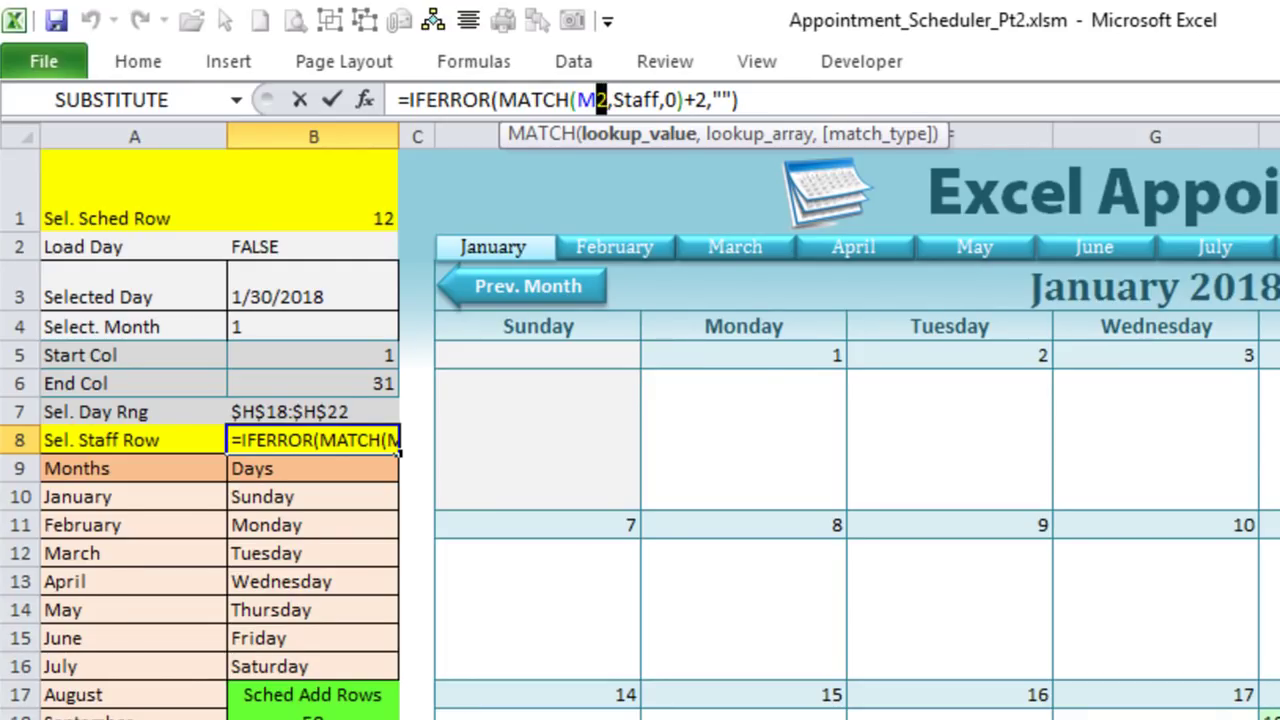
{"action": "scroll", "coordinate": [660, 420], "scroll_direction": "right", "scroll_amount": 1}
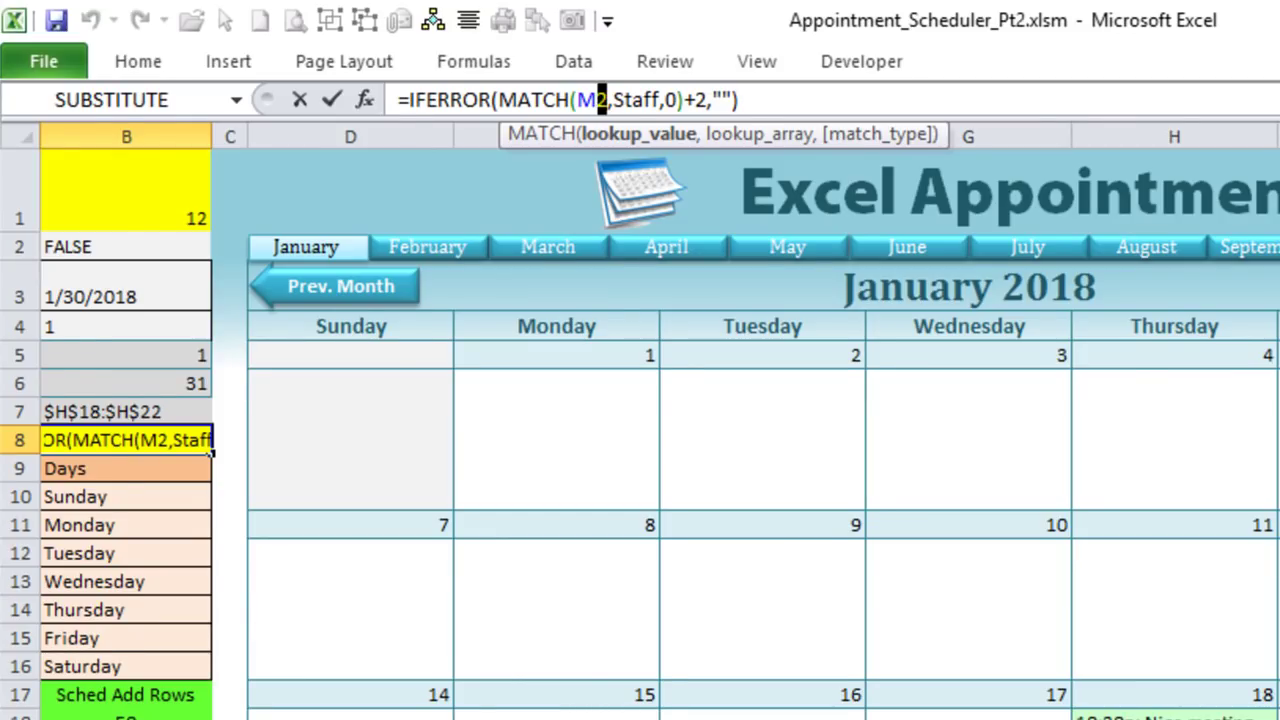
{"action": "scroll", "coordinate": [665, 440], "scroll_direction": "left", "scroll_amount": 1}
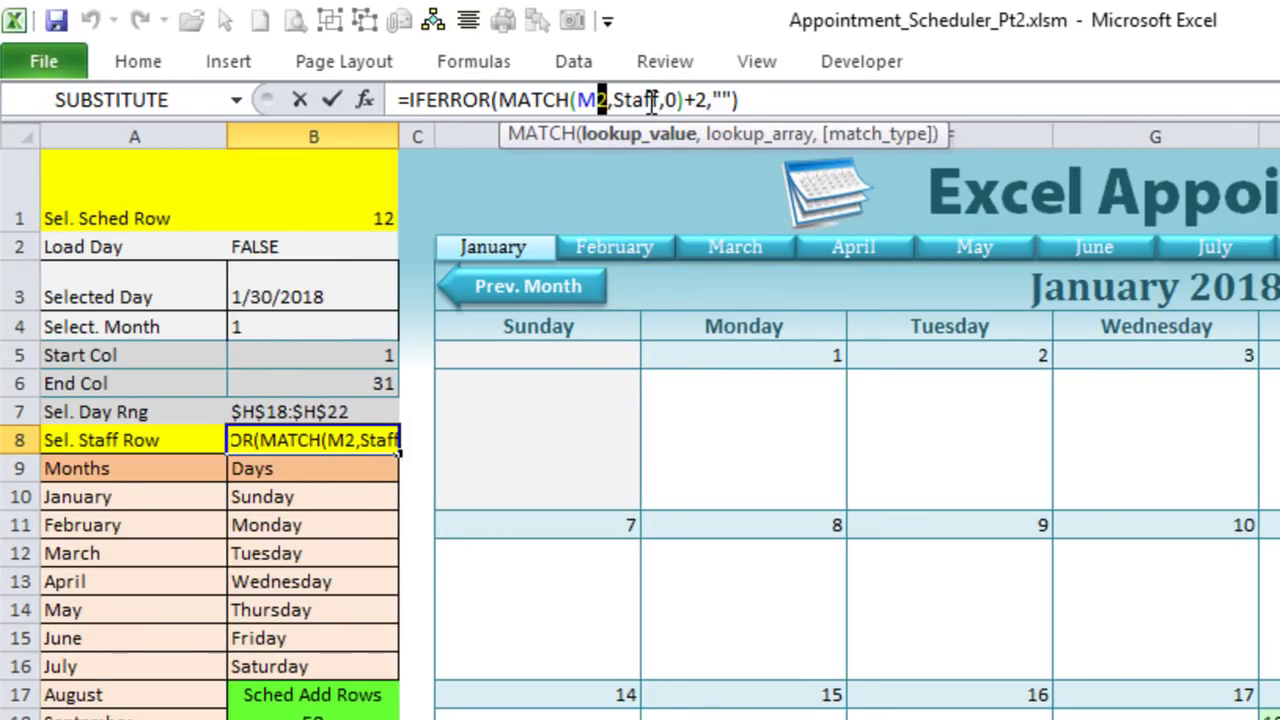
{"action": "left_click_drag", "start_coordinate": [659, 99], "coordinate": [625, 99]}
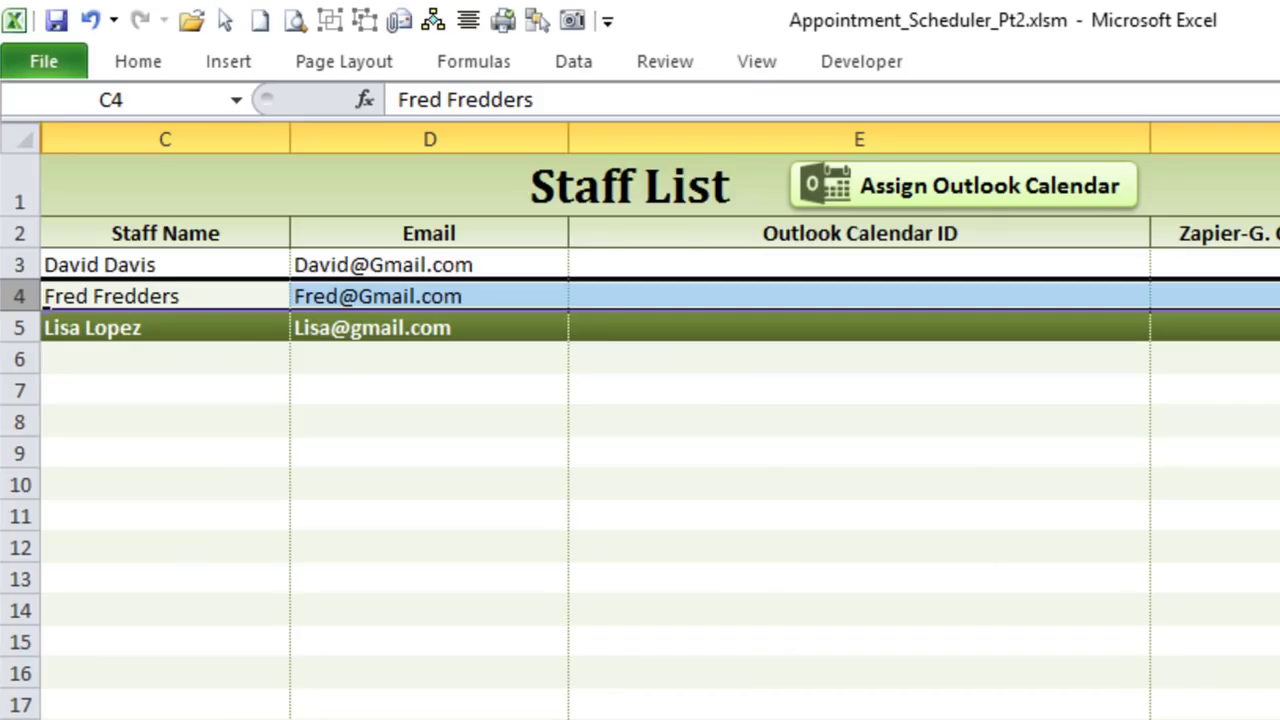
{"action": "left_click", "coordinate": [244, 256]}
{"action": "left_click_drag", "start_coordinate": [244, 256], "coordinate": [168, 716]}
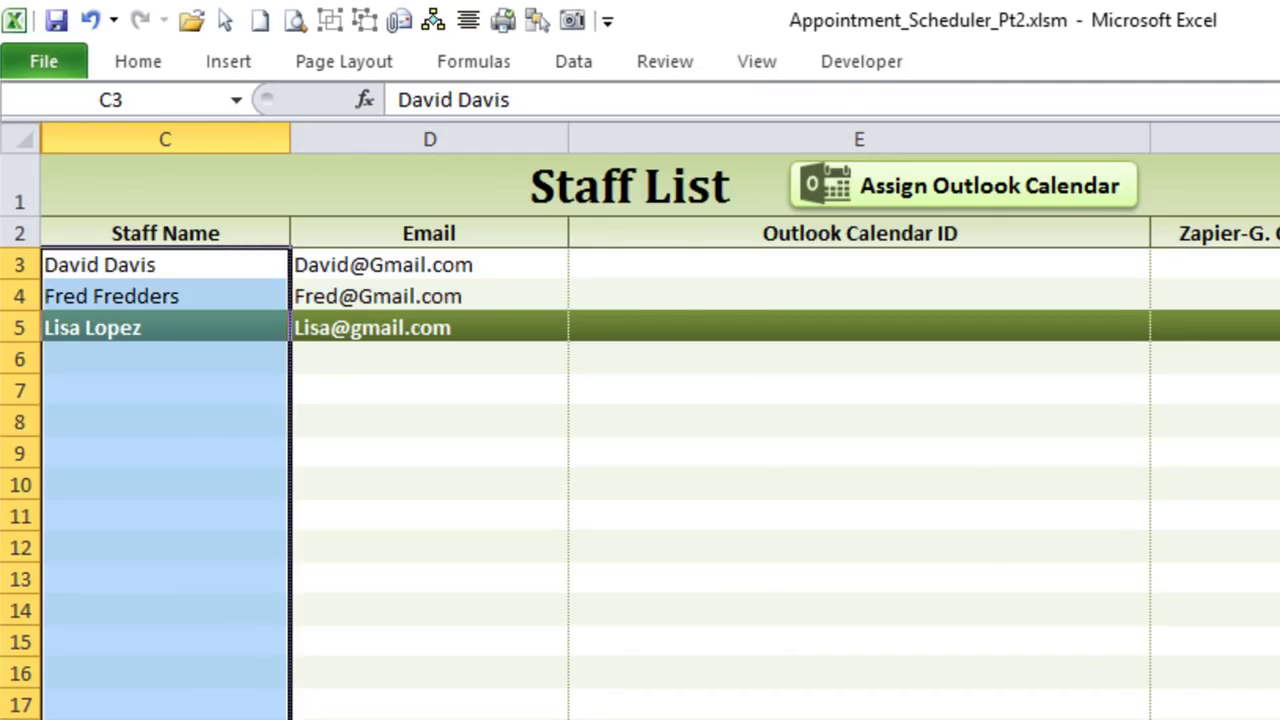
{"action": "left_click", "coordinate": [453, 58]}
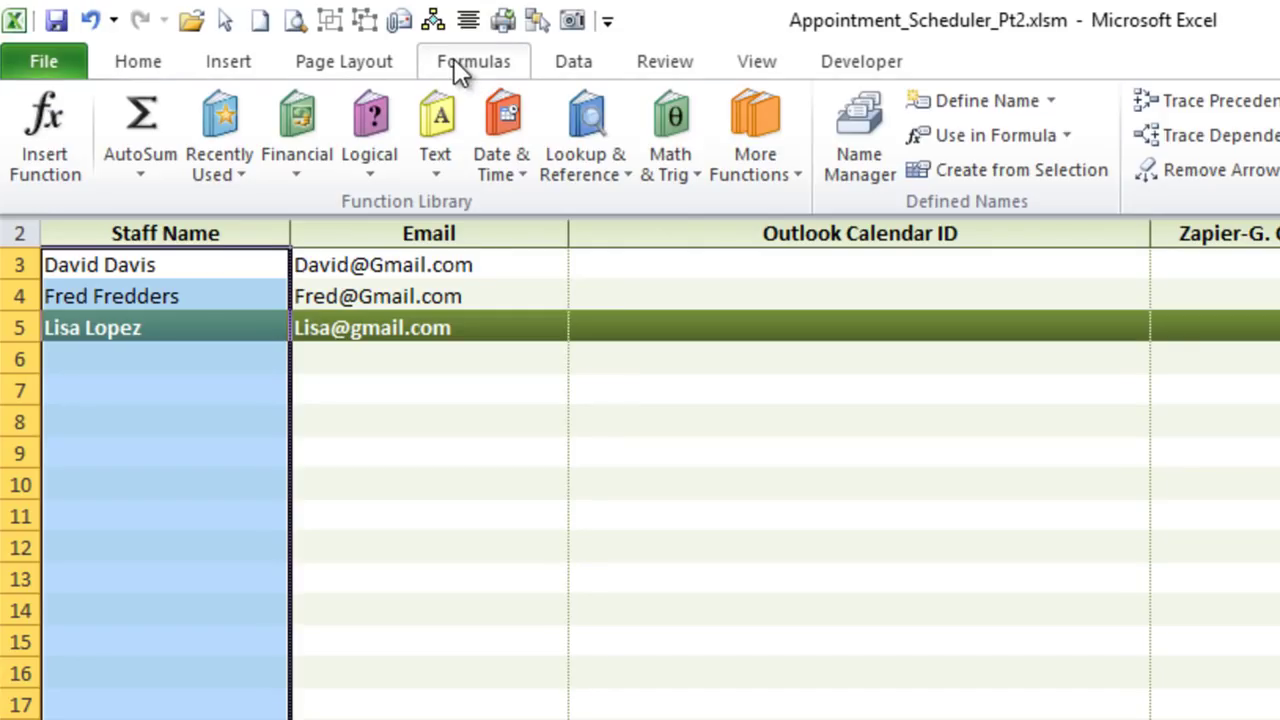
{"action": "left_click", "coordinate": [880, 120]}
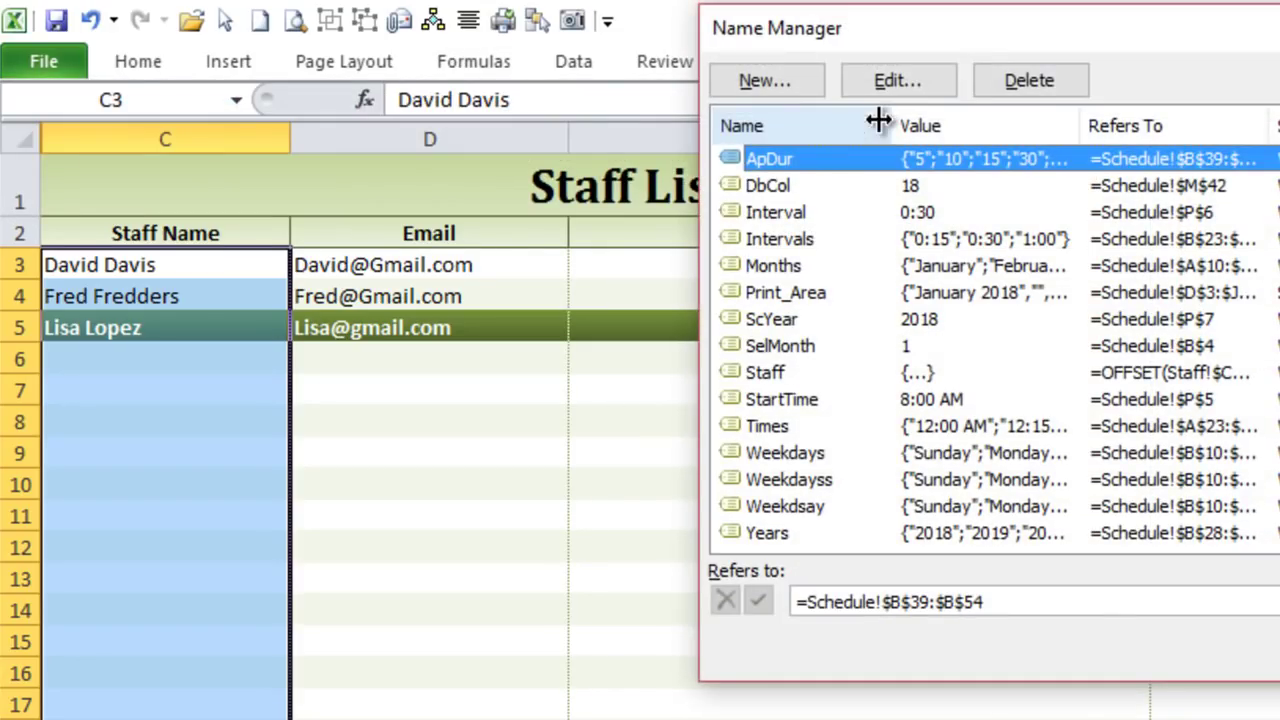
{"action": "left_click", "coordinate": [810, 452]}
{"action": "left_click", "coordinate": [801, 372]}
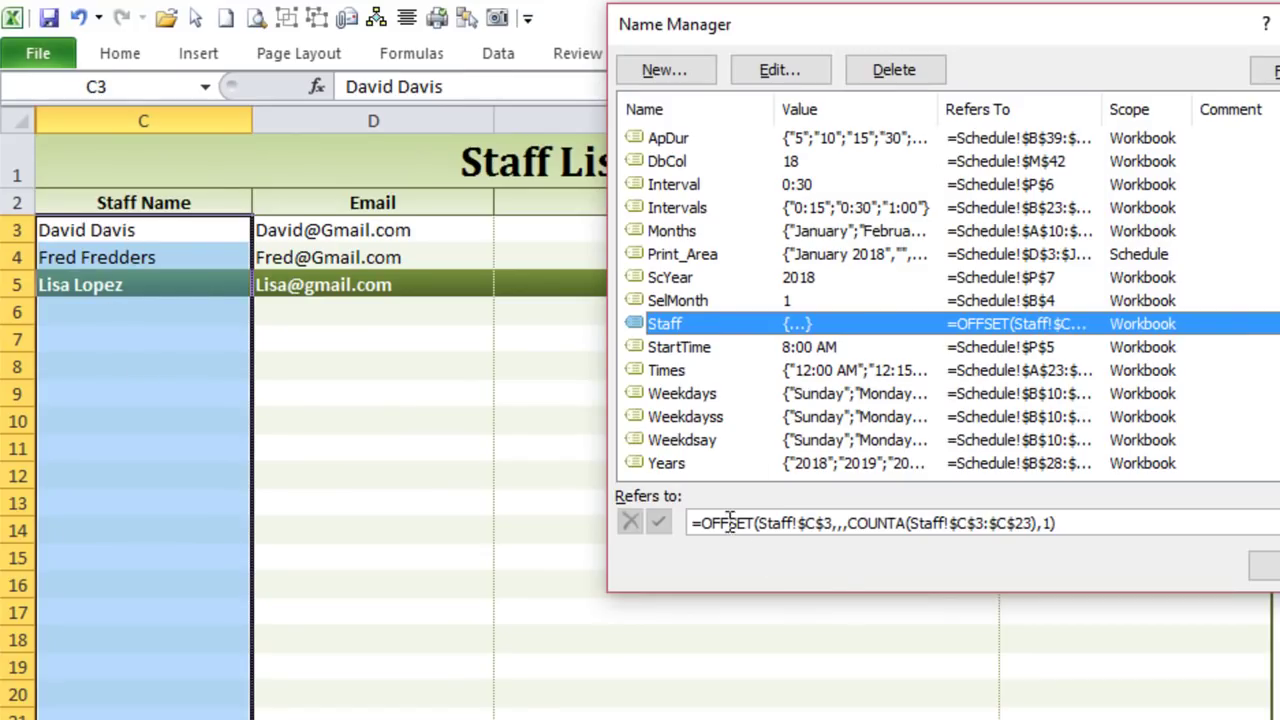
{"action": "double_click", "coordinate": [761, 523]}
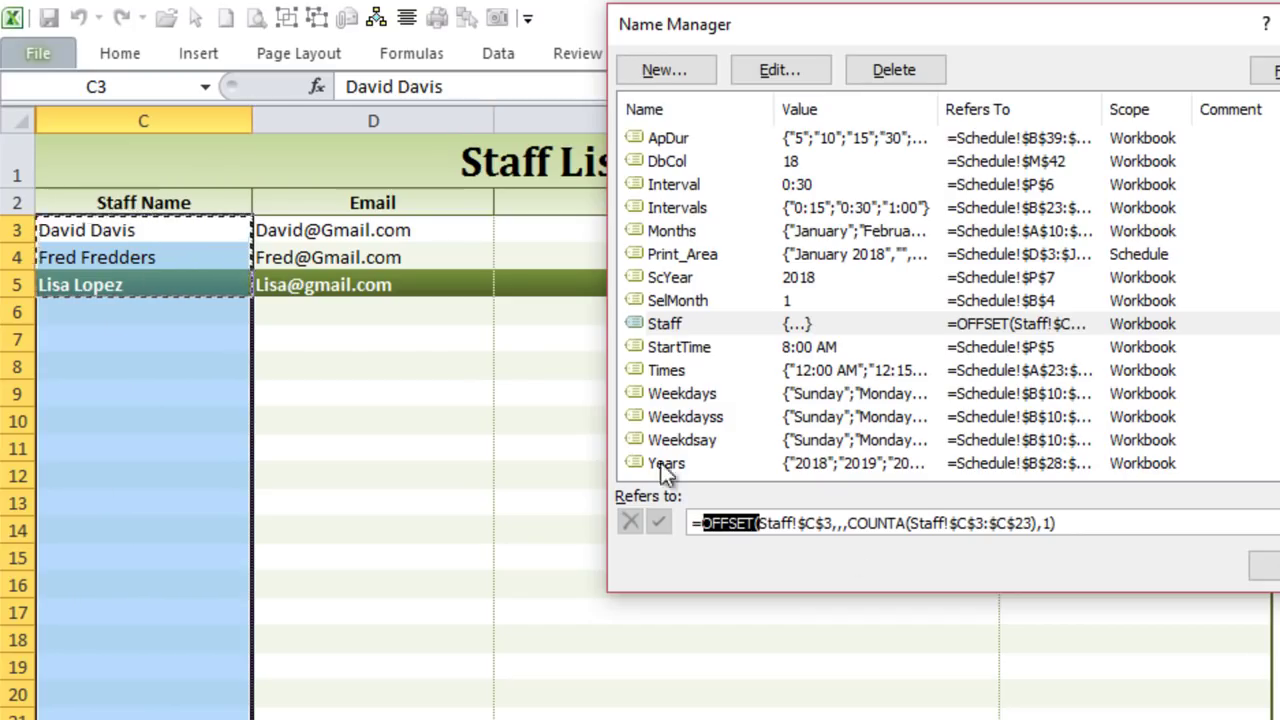
{"action": "left_click", "coordinate": [869, 522]}
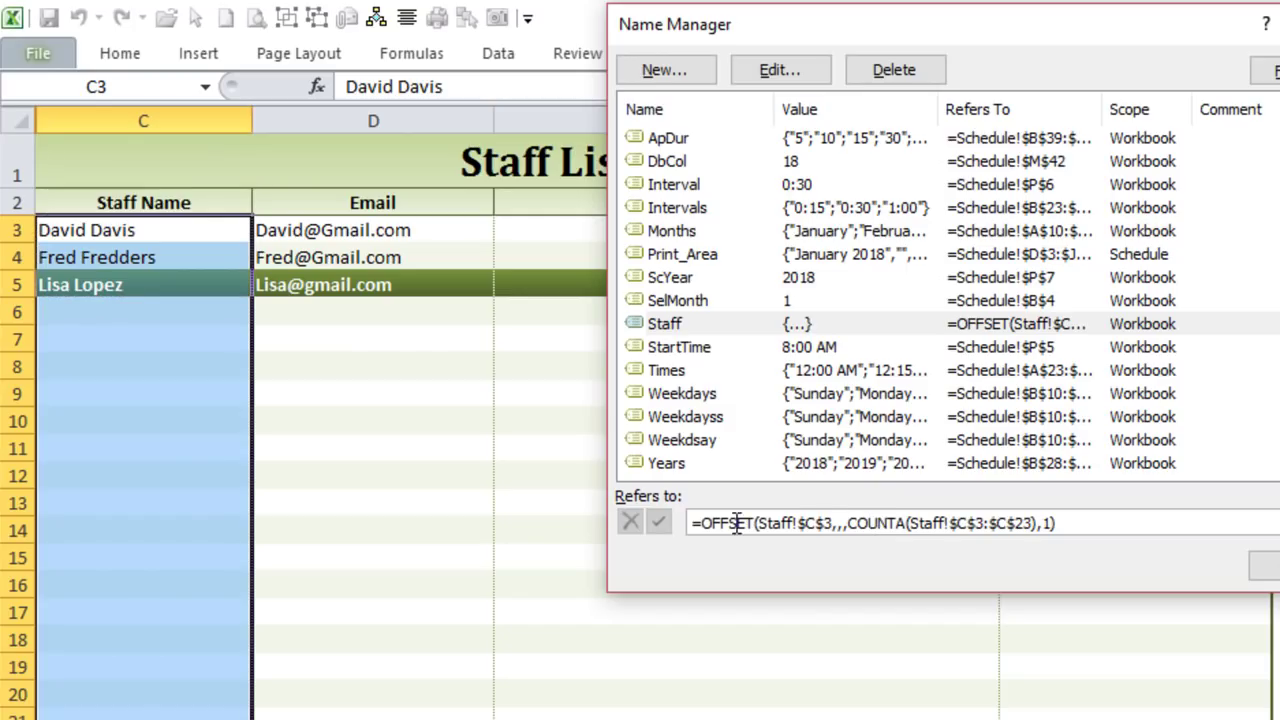
{"action": "left_click_drag", "start_coordinate": [849, 522], "coordinate": [1036, 520]}
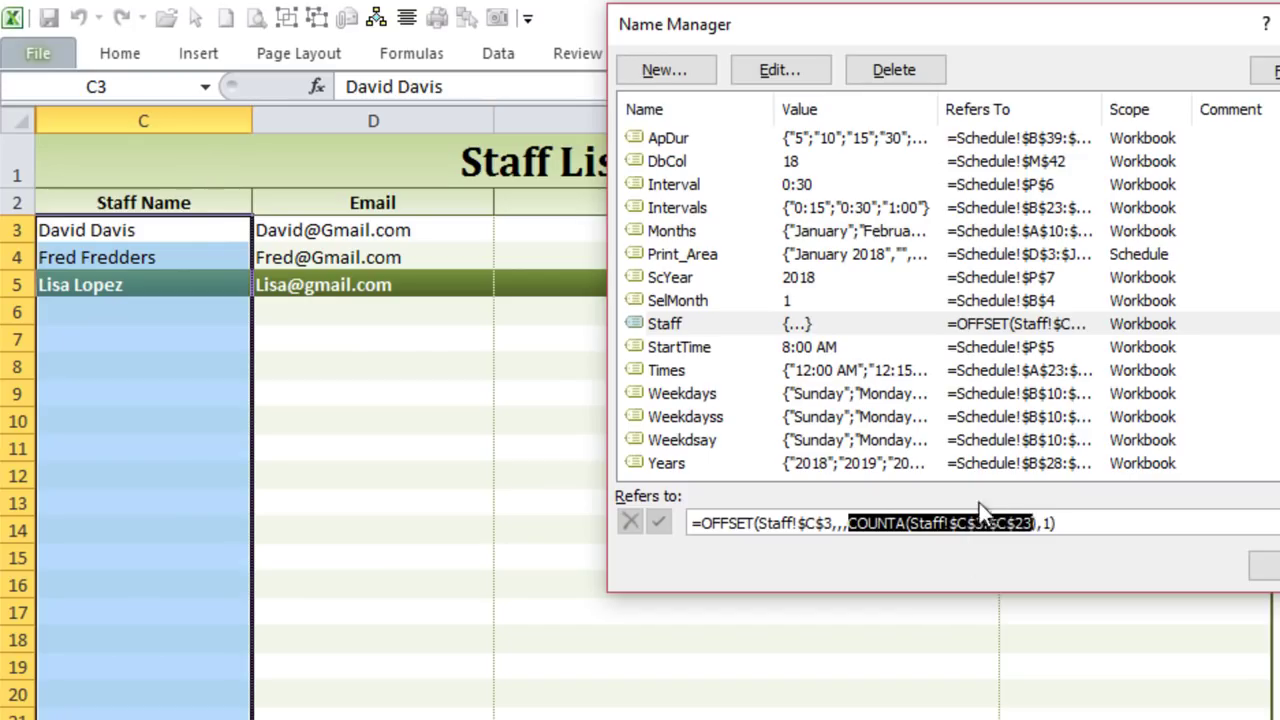
{"action": "left_click", "coordinate": [902, 522]}
{"action": "left_click_drag", "start_coordinate": [907, 522], "coordinate": [849, 522]}
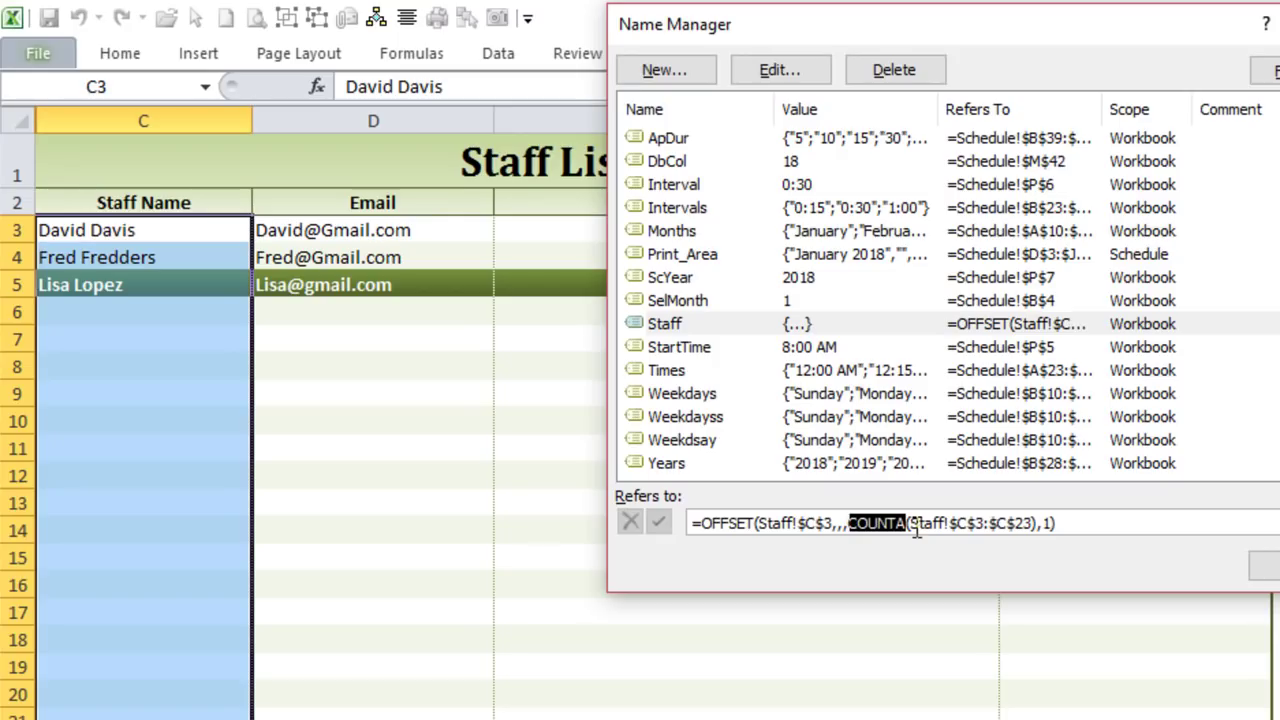
{"action": "left_click_drag", "start_coordinate": [844, 522], "coordinate": [1008, 522]}
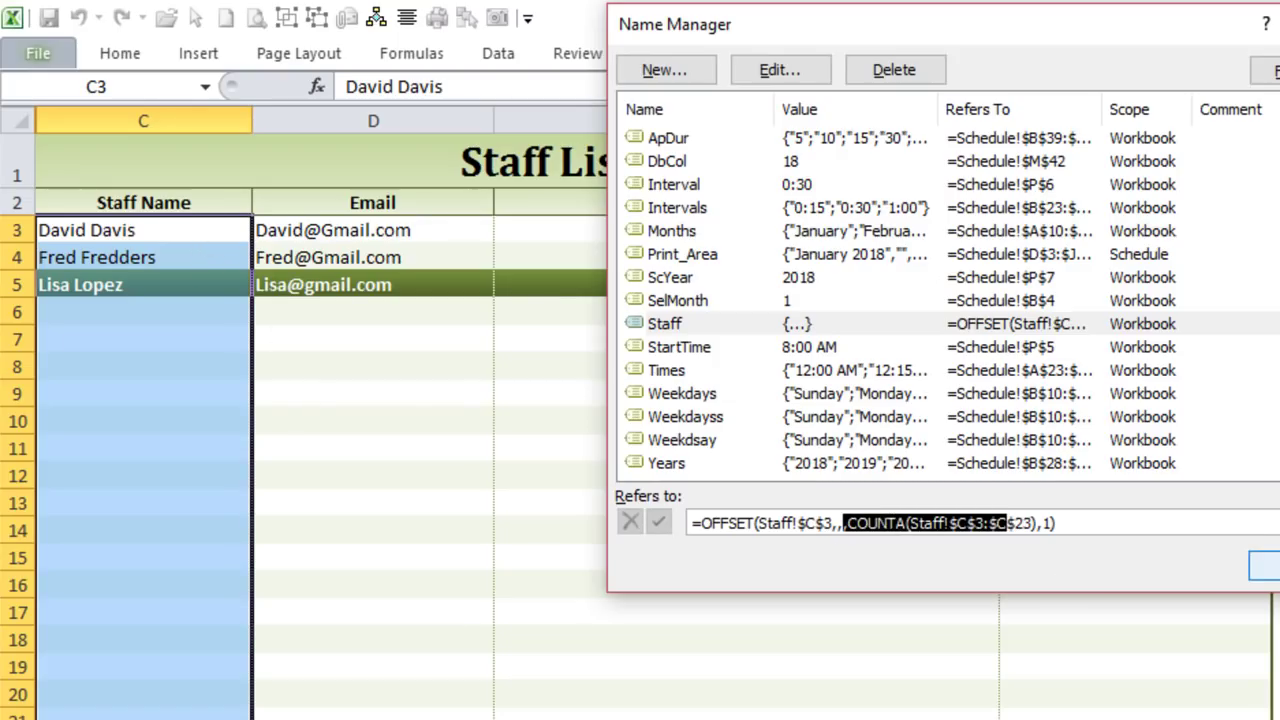
{"action": "key", "text": "Tab"}
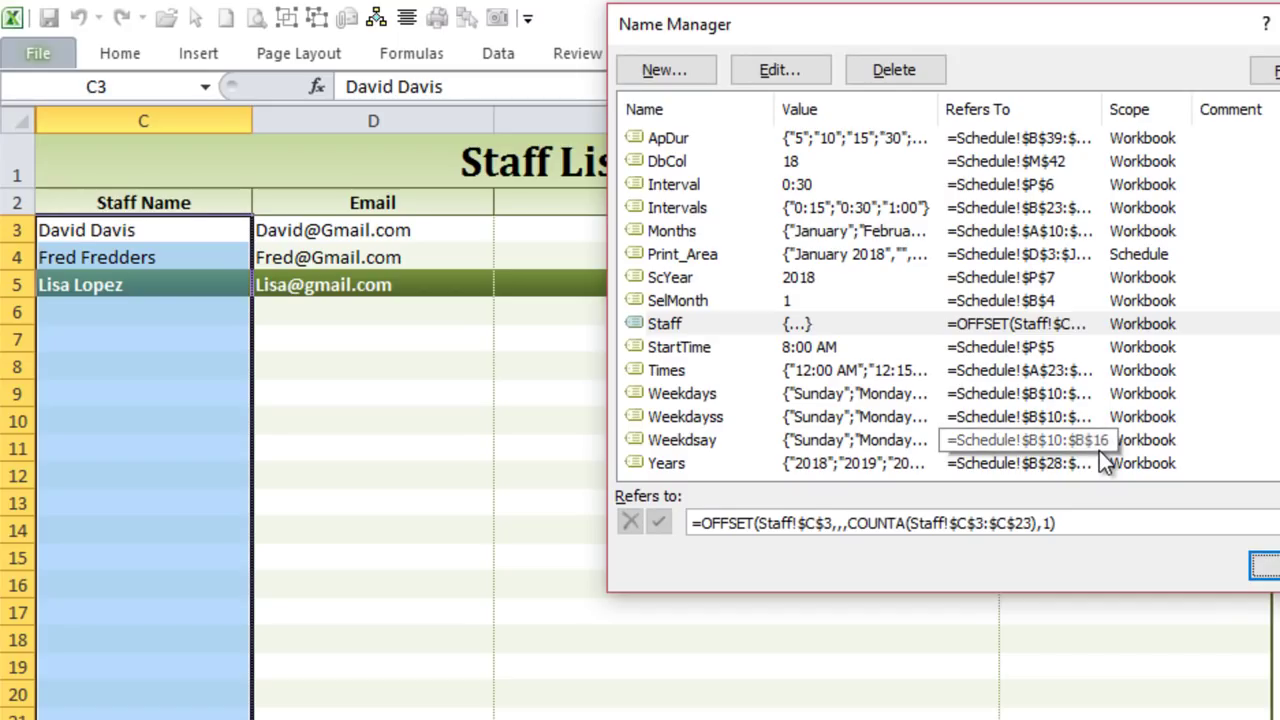
{"action": "key", "text": "shift+Tab"}
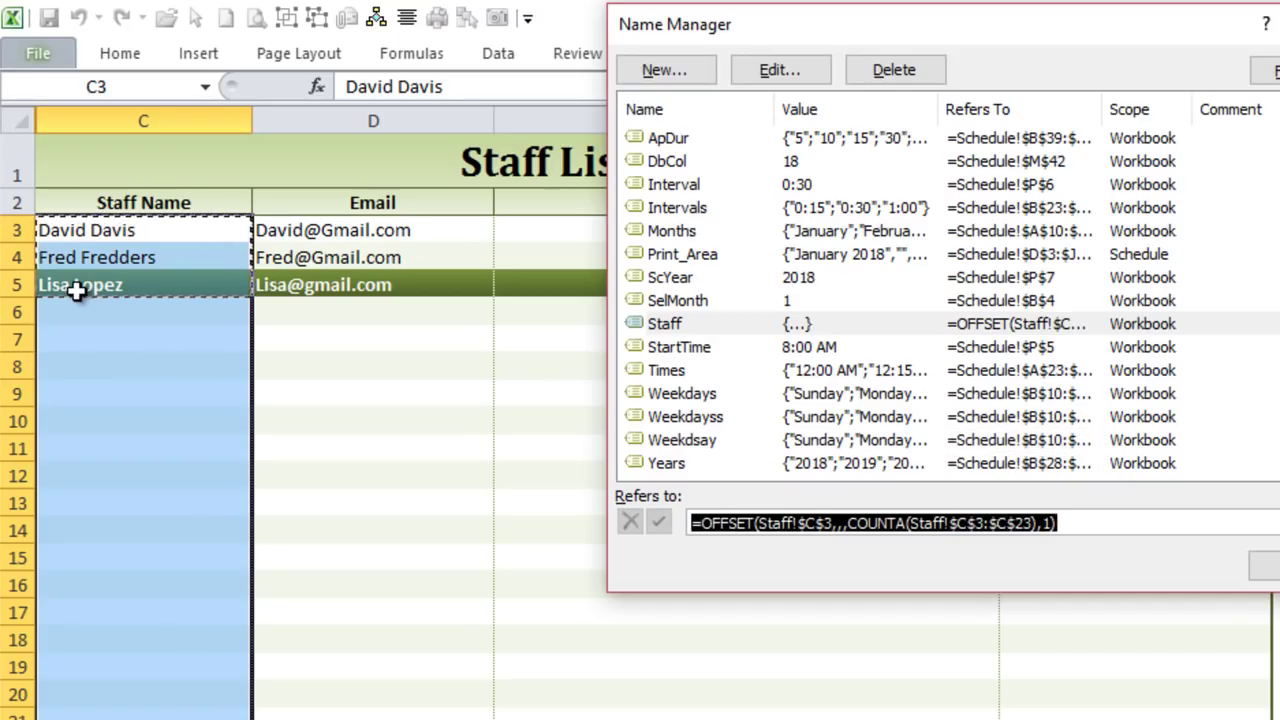
{"action": "left_click", "coordinate": [1265, 566]}
{"action": "left_click", "coordinate": [158, 310]}
Step: Enter the test entry 'dd' in C6 and inspect the Staff named range's OFFSET formula in Name Manager
{"action": "type", "text": "dd"}
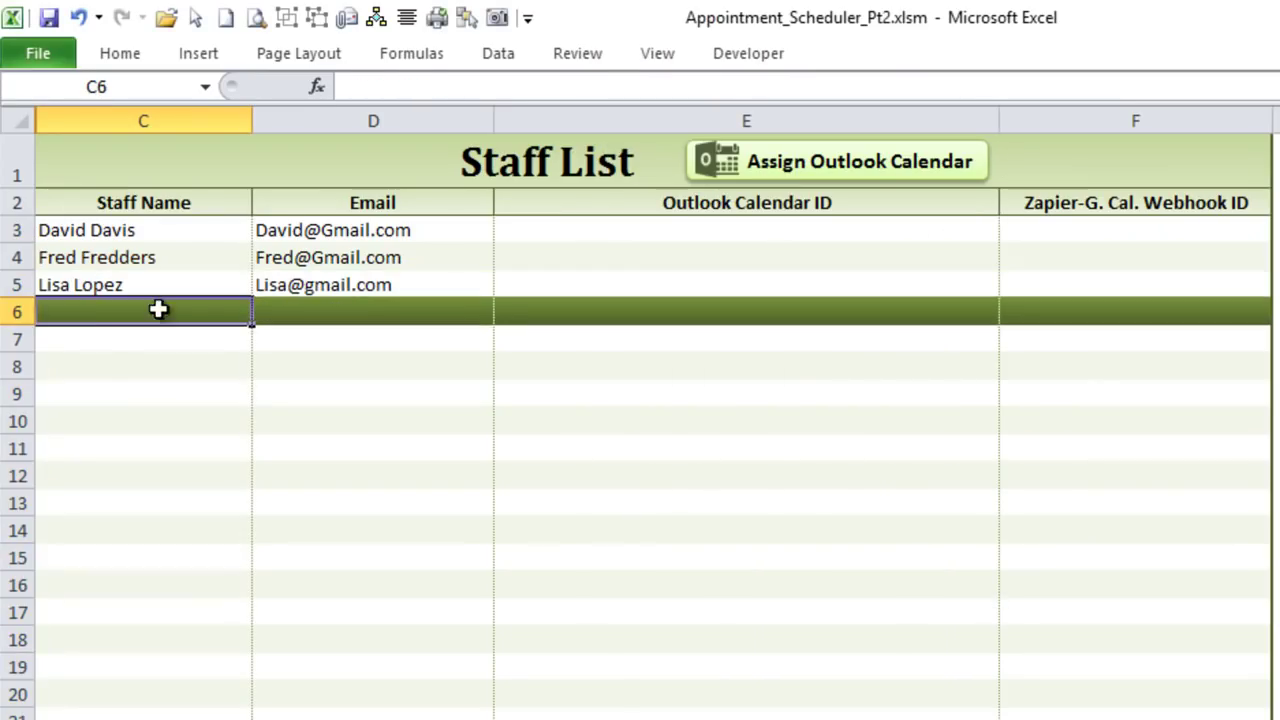
{"action": "left_click", "coordinate": [150, 392]}
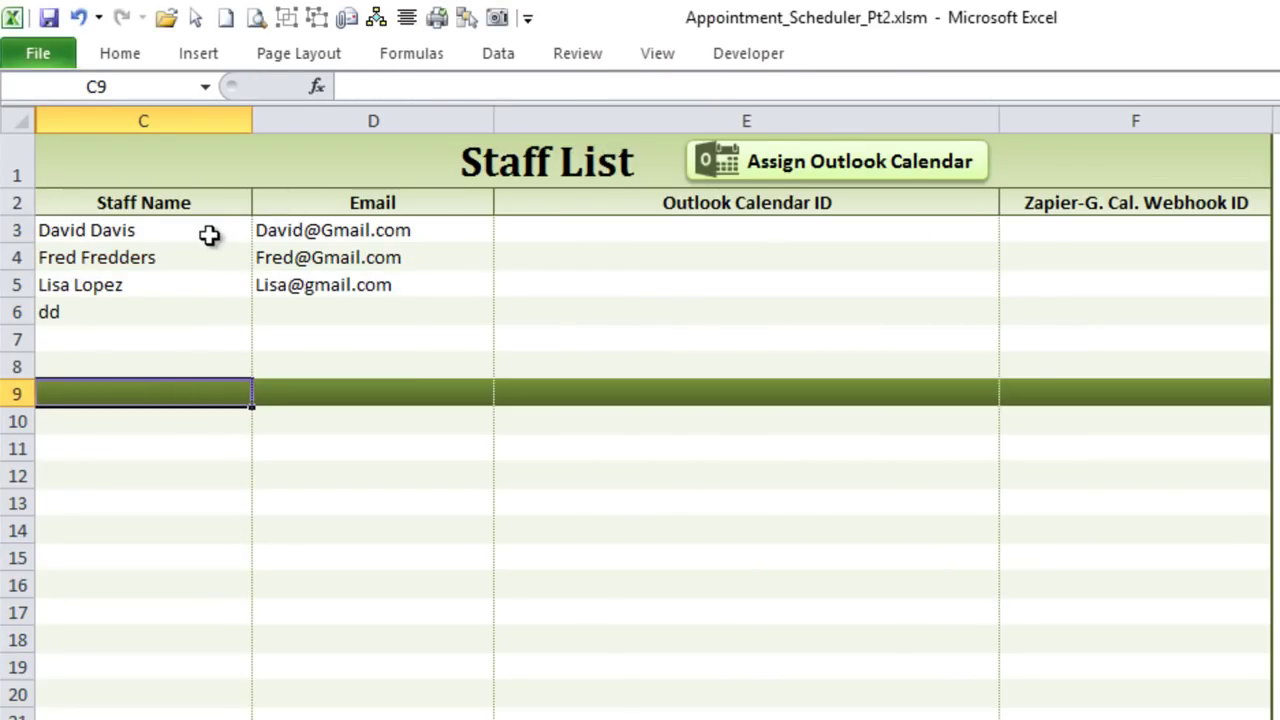
{"action": "left_click", "coordinate": [432, 58]}
{"action": "left_click", "coordinate": [733, 115]}
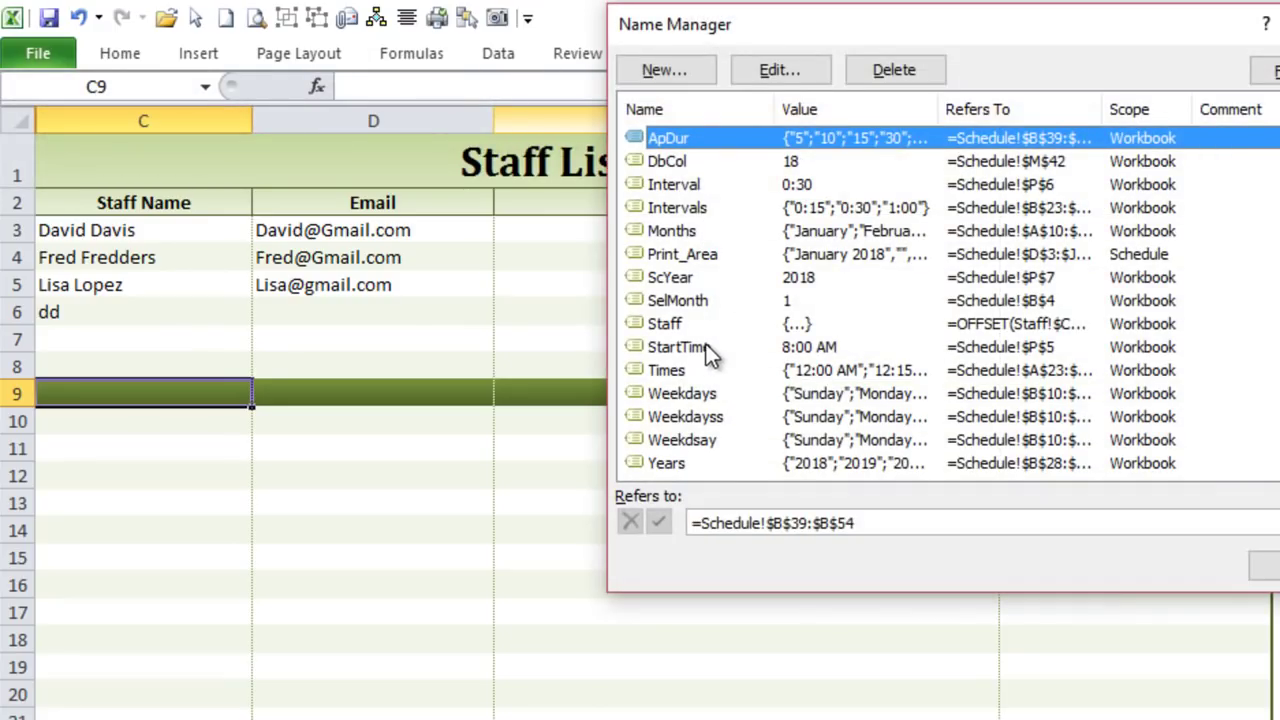
{"action": "left_click", "coordinate": [690, 323]}
{"action": "key", "text": "Tab"}
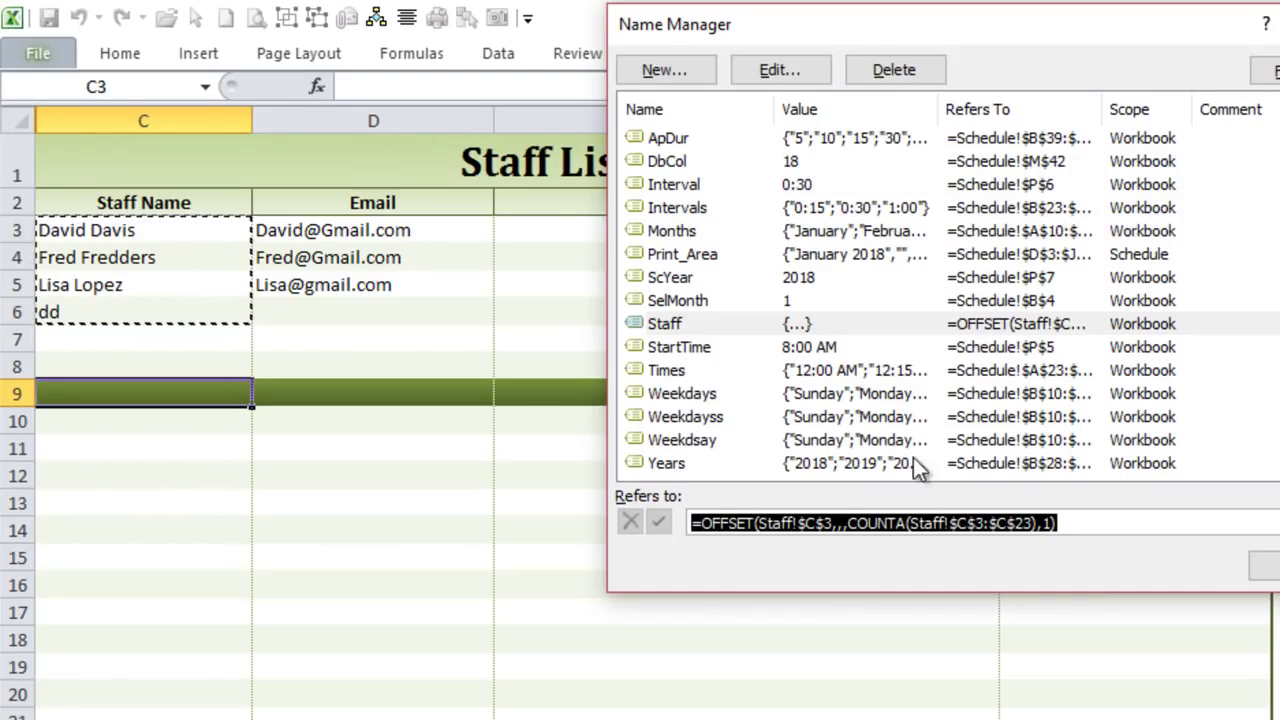
{"action": "left_click", "coordinate": [1264, 566]}
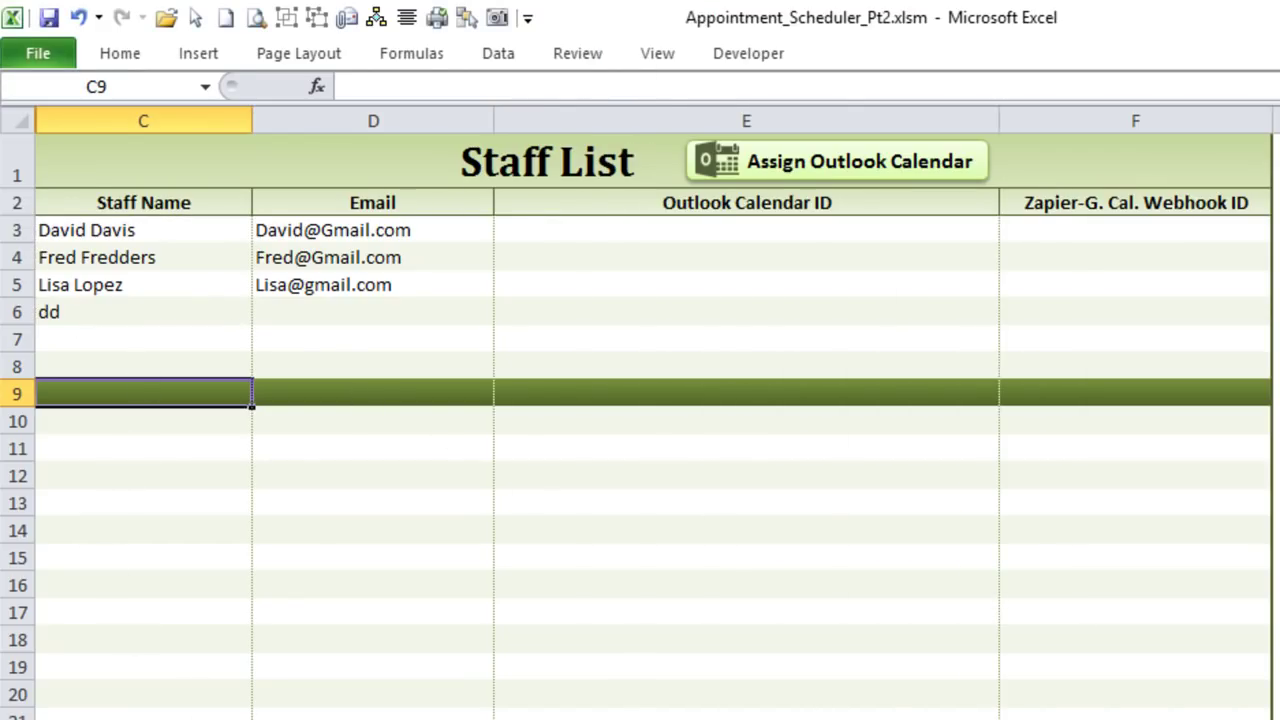
Step: Check the calendar sheet's Staff dropdown list without changing the selected staff member
{"action": "key", "text": "ctrl+Page_Up"}
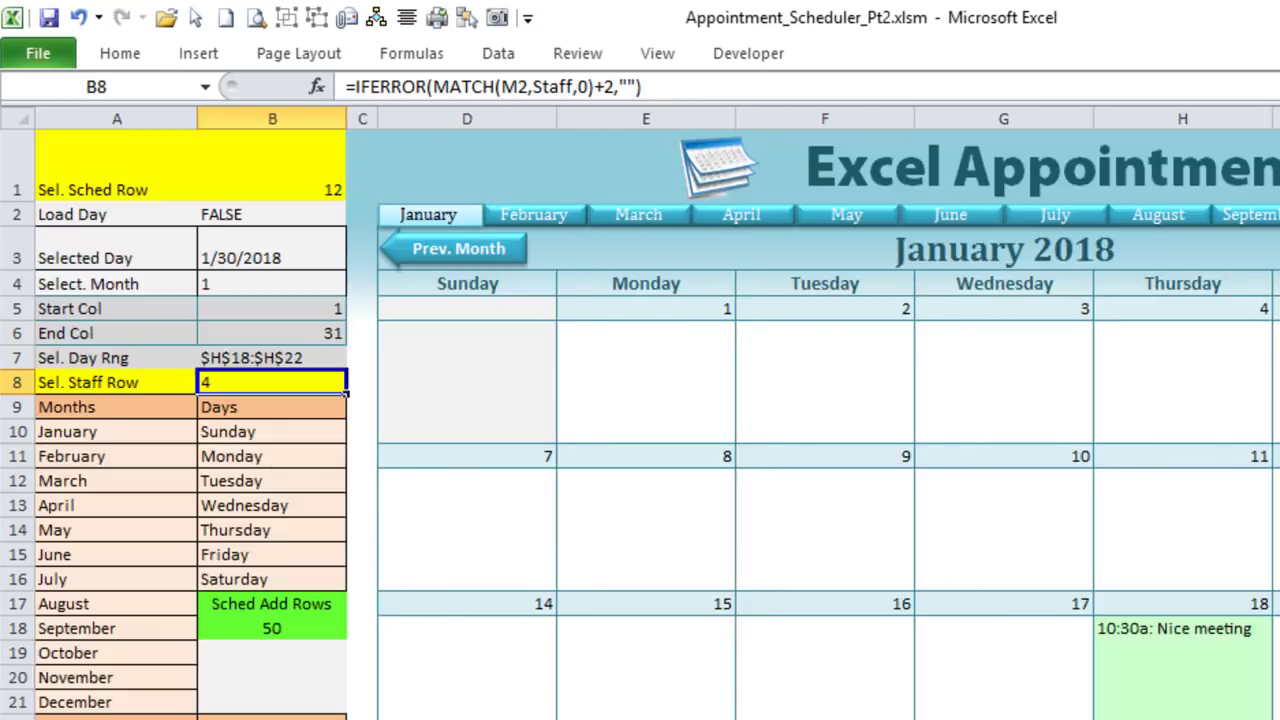
{"action": "scroll", "coordinate": [640, 400], "scroll_direction": "right", "scroll_amount": 2}
{"action": "left_click", "coordinate": [1255, 184]}
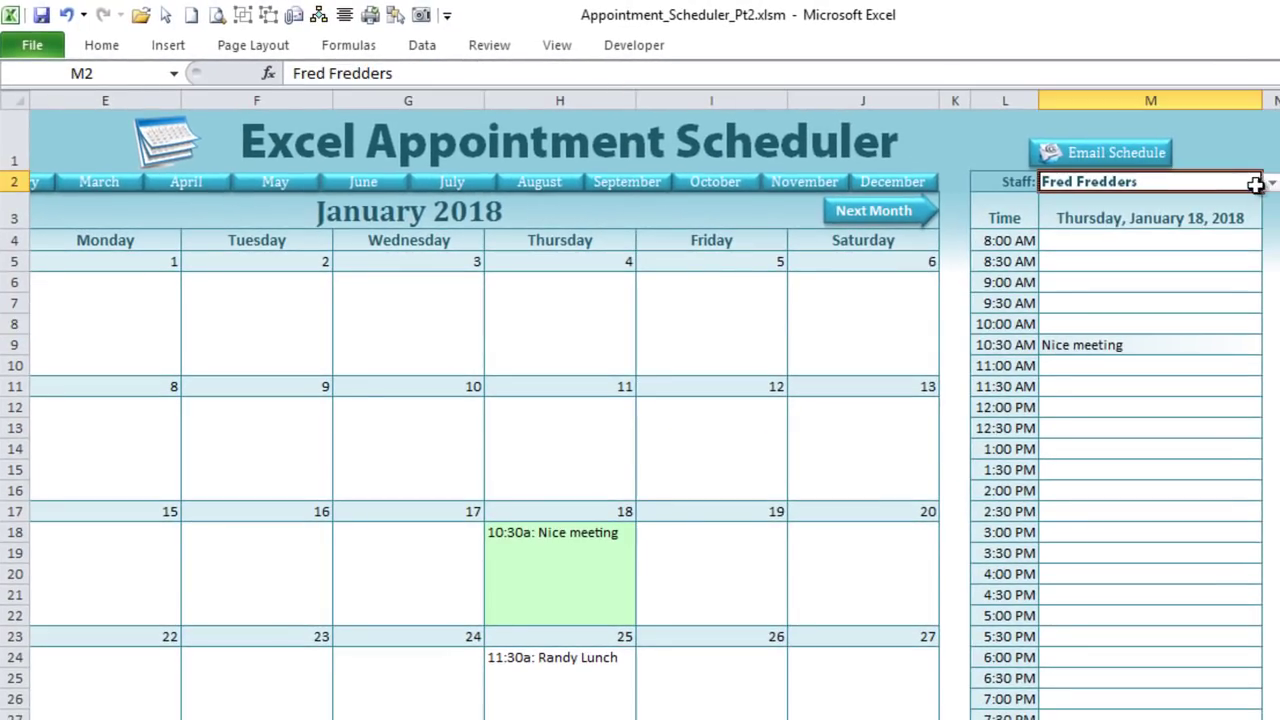
{"action": "left_click", "coordinate": [1271, 183]}
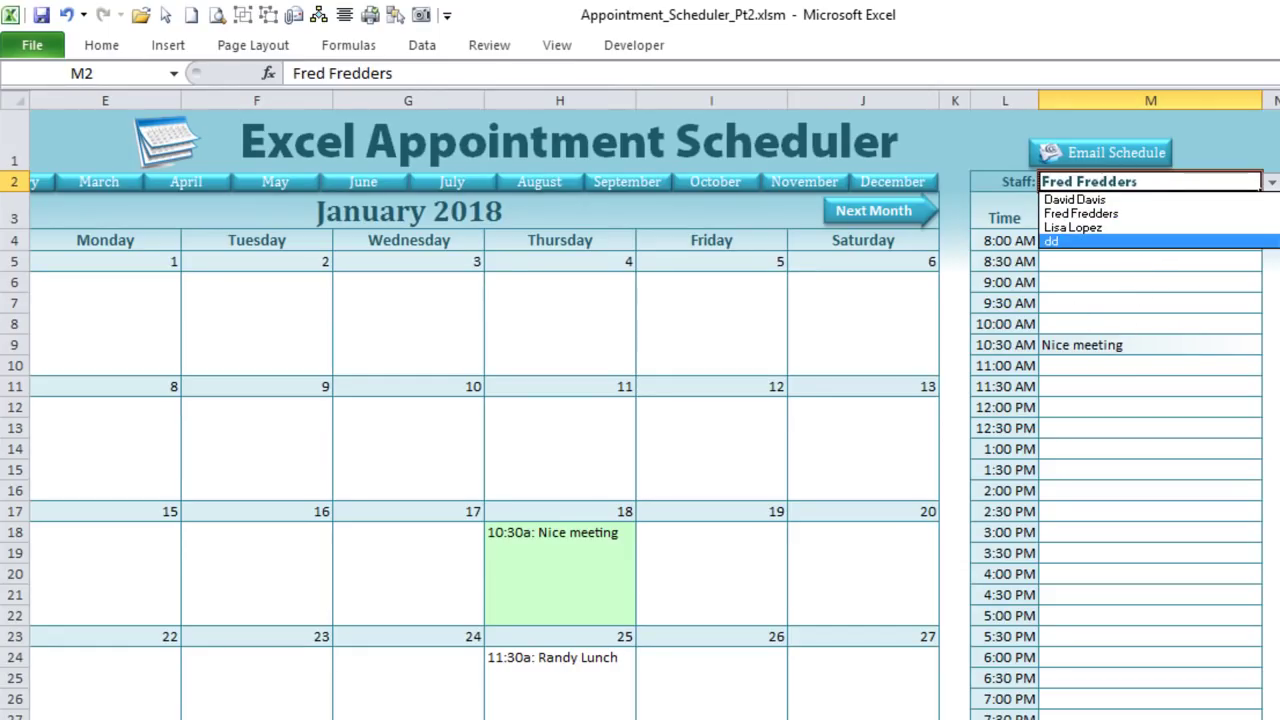
{"action": "key", "text": "Escape"}
Step: Delete the stray 'dd' entry from C6 on the Staff List sheet
{"action": "key", "text": "ctrl+Page_Down"}
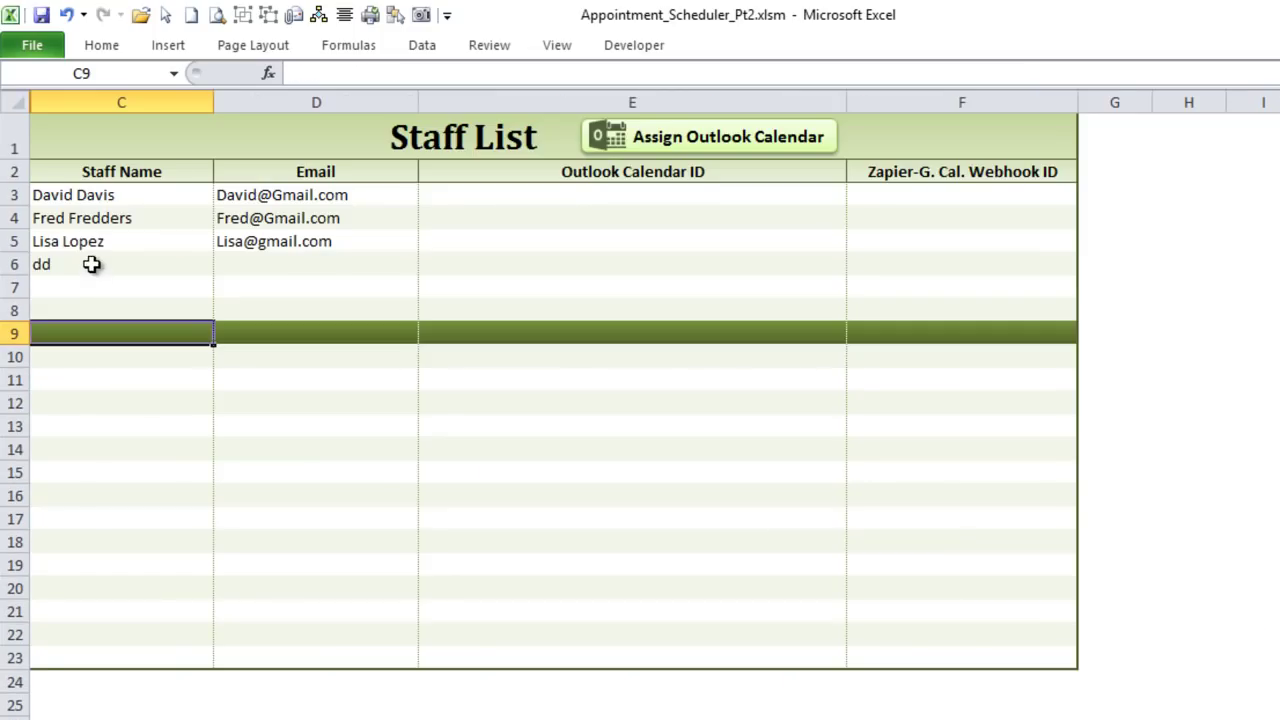
{"action": "left_click", "coordinate": [91, 264]}
{"action": "key", "text": "Delete"}
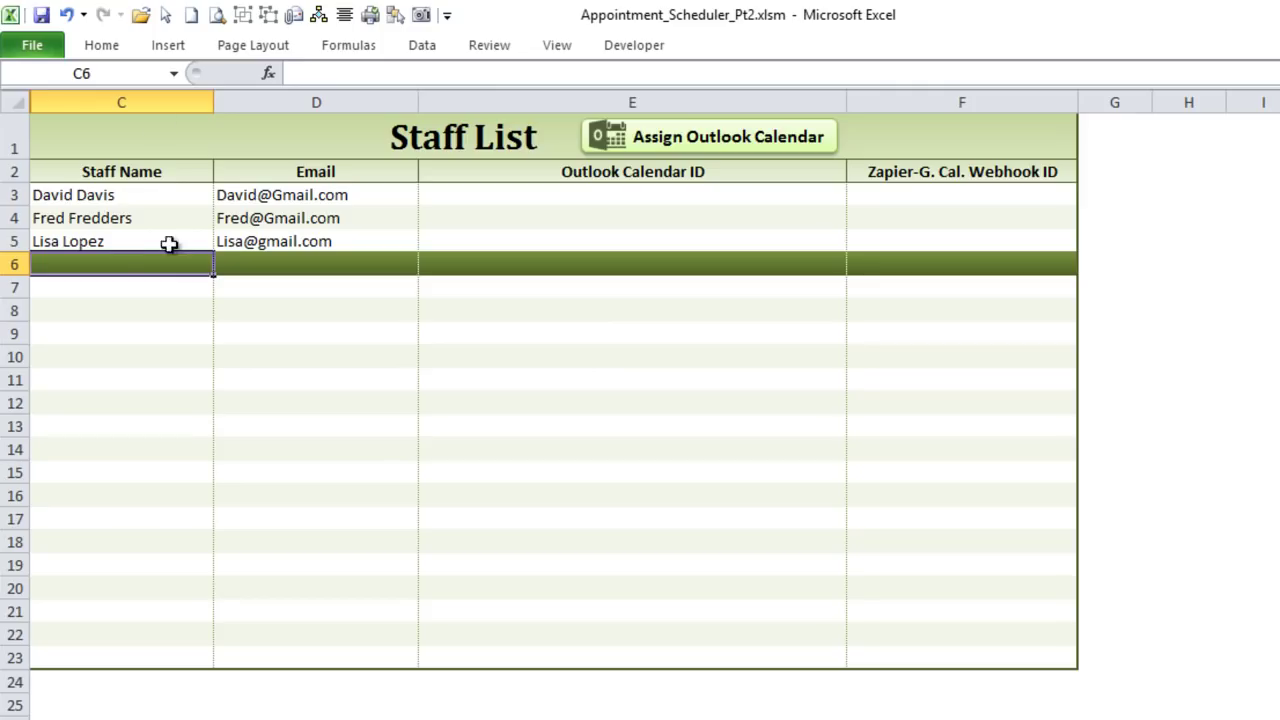
{"action": "mouse_move", "coordinate": [115, 262]}
{"action": "left_mouse_down"}
{"action": "mouse_move", "coordinate": [100, 336]}
{"action": "mouse_move", "coordinate": [120, 243]}
{"action": "mouse_move", "coordinate": [114, 256]}
{"action": "left_mouse_up"}
{"action": "left_click", "coordinate": [124, 180]}
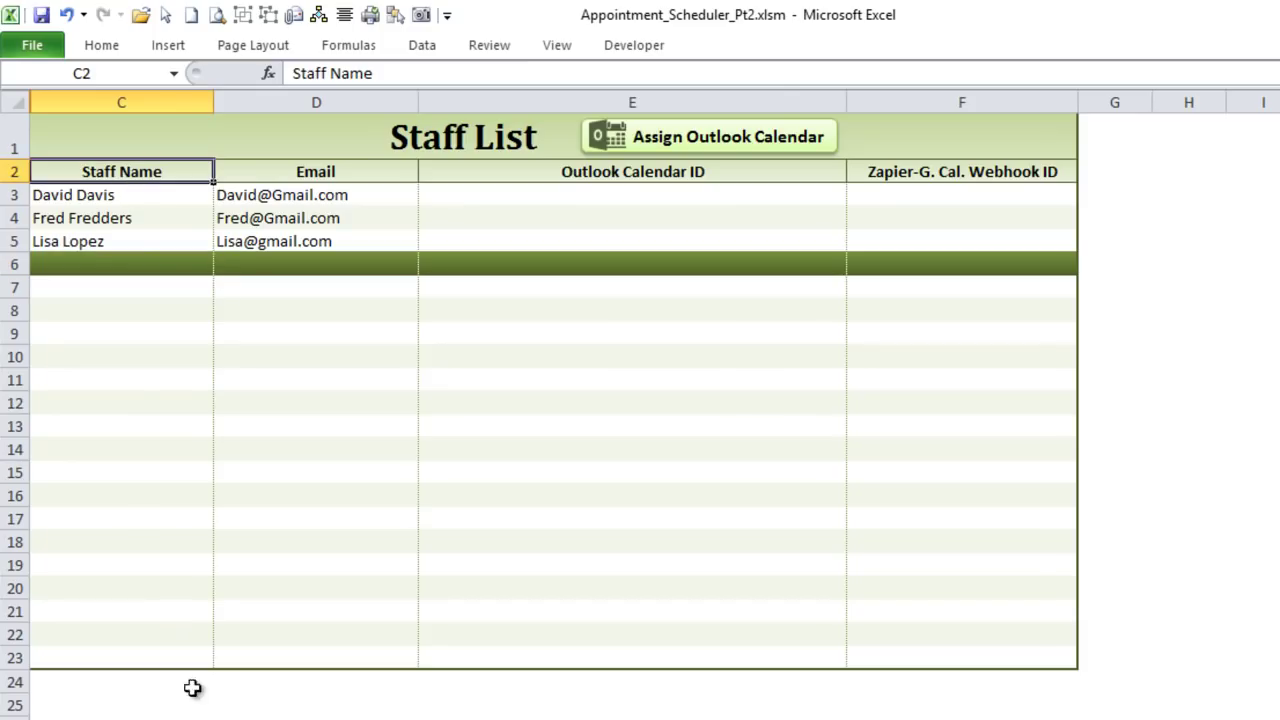
Step: Back on the calendar sheet, examine the +2 offset in the B8 selected-staff-row formula
{"action": "key", "text": "ctrl+Page_Up"}
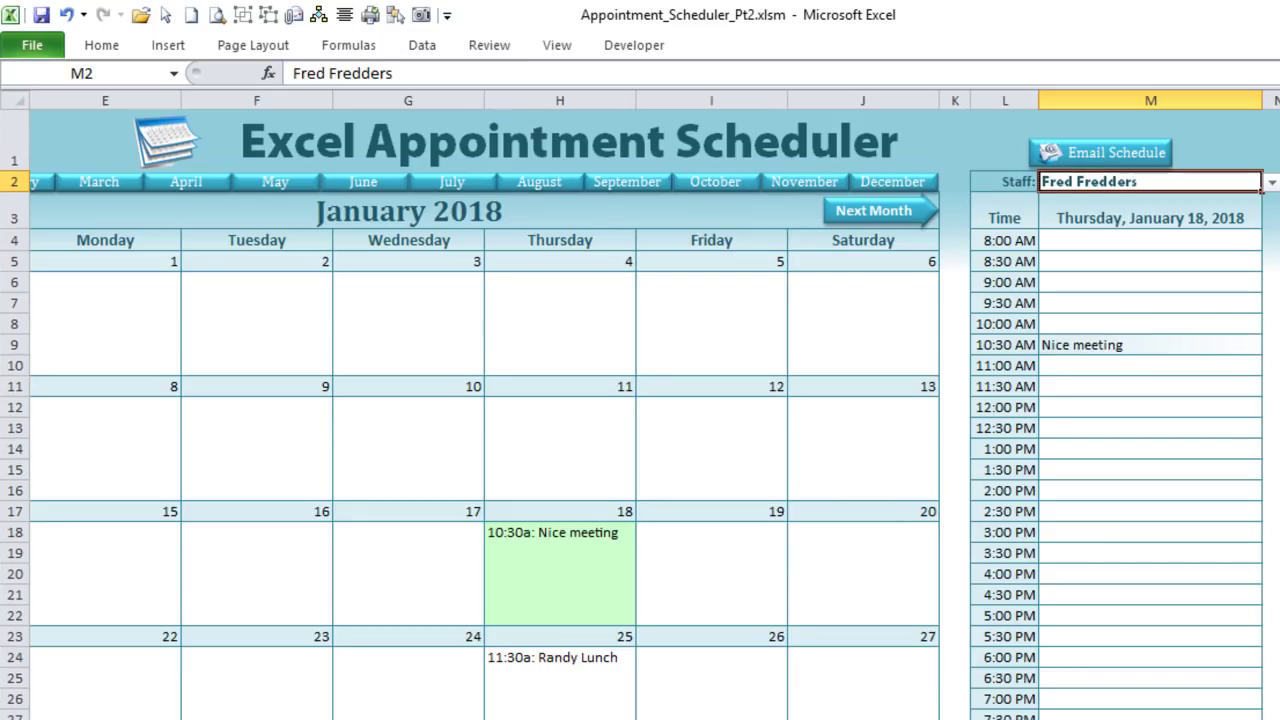
{"action": "left_click", "coordinate": [1276, 183]}
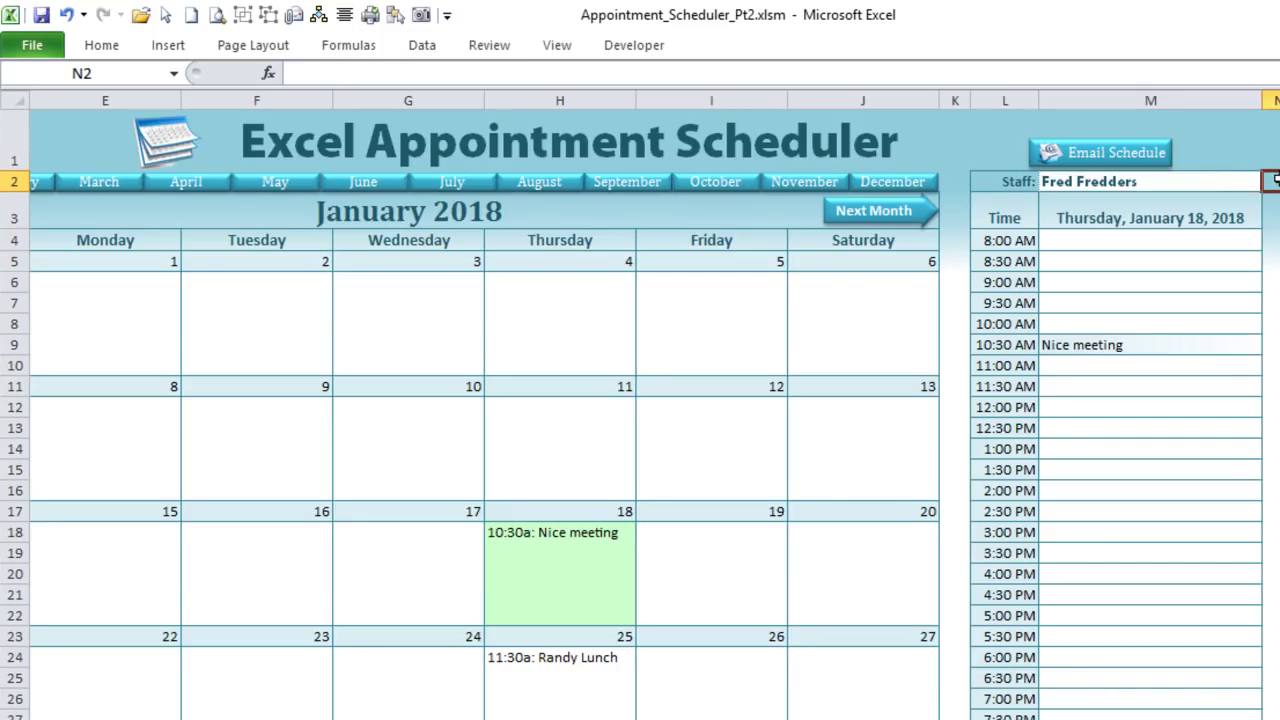
{"action": "left_click", "coordinate": [1212, 178]}
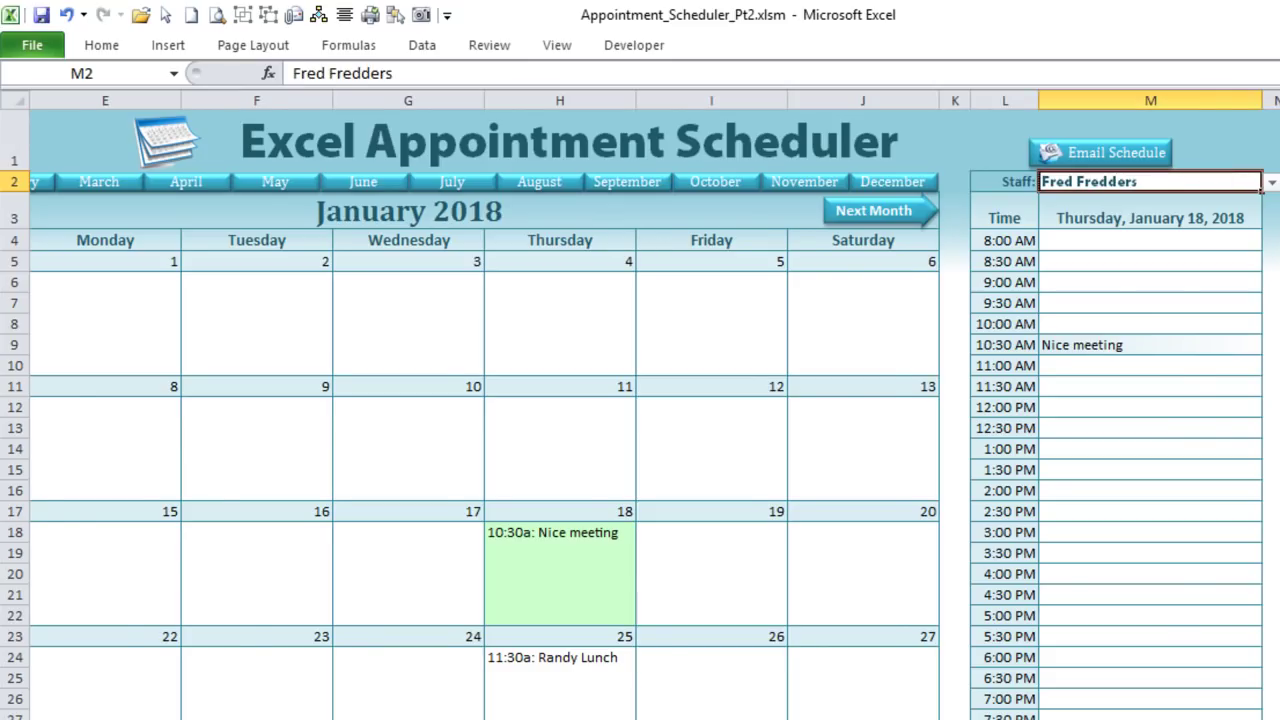
{"action": "scroll", "coordinate": [640, 400], "scroll_direction": "left", "scroll_amount": 4}
{"action": "left_click", "coordinate": [212, 320]}
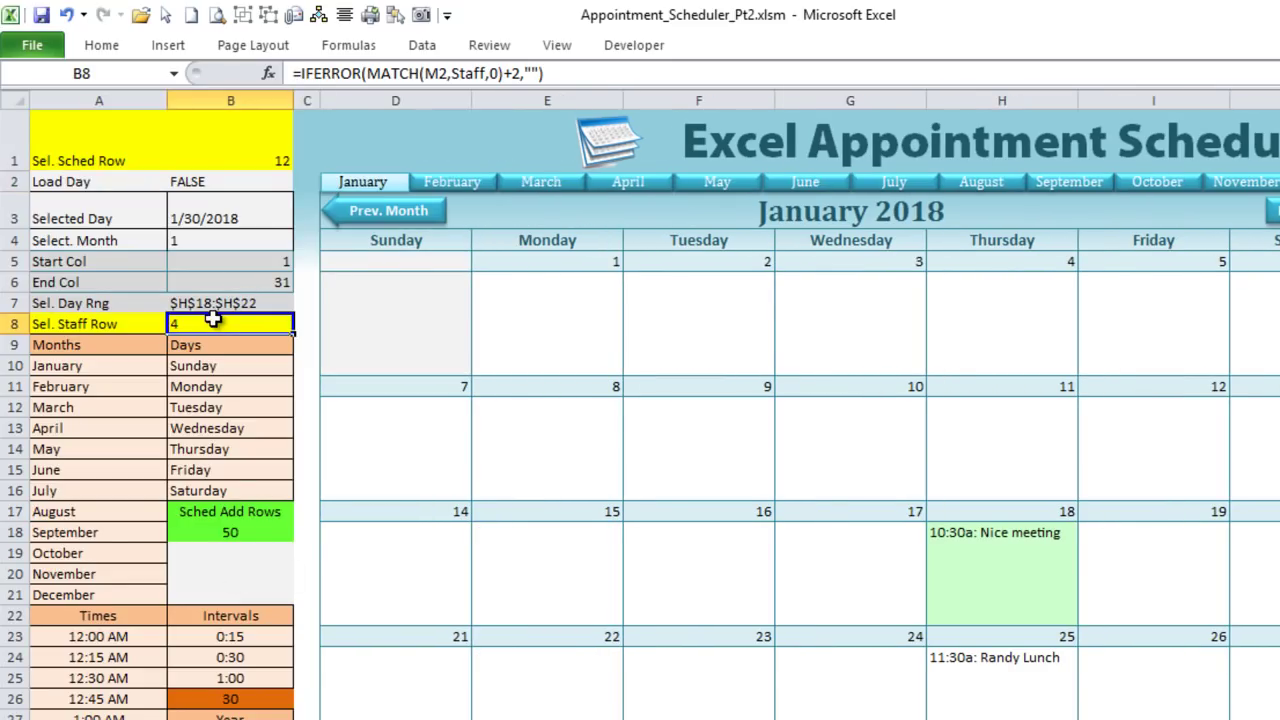
{"action": "left_click_drag", "start_coordinate": [521, 73], "coordinate": [504, 73]}
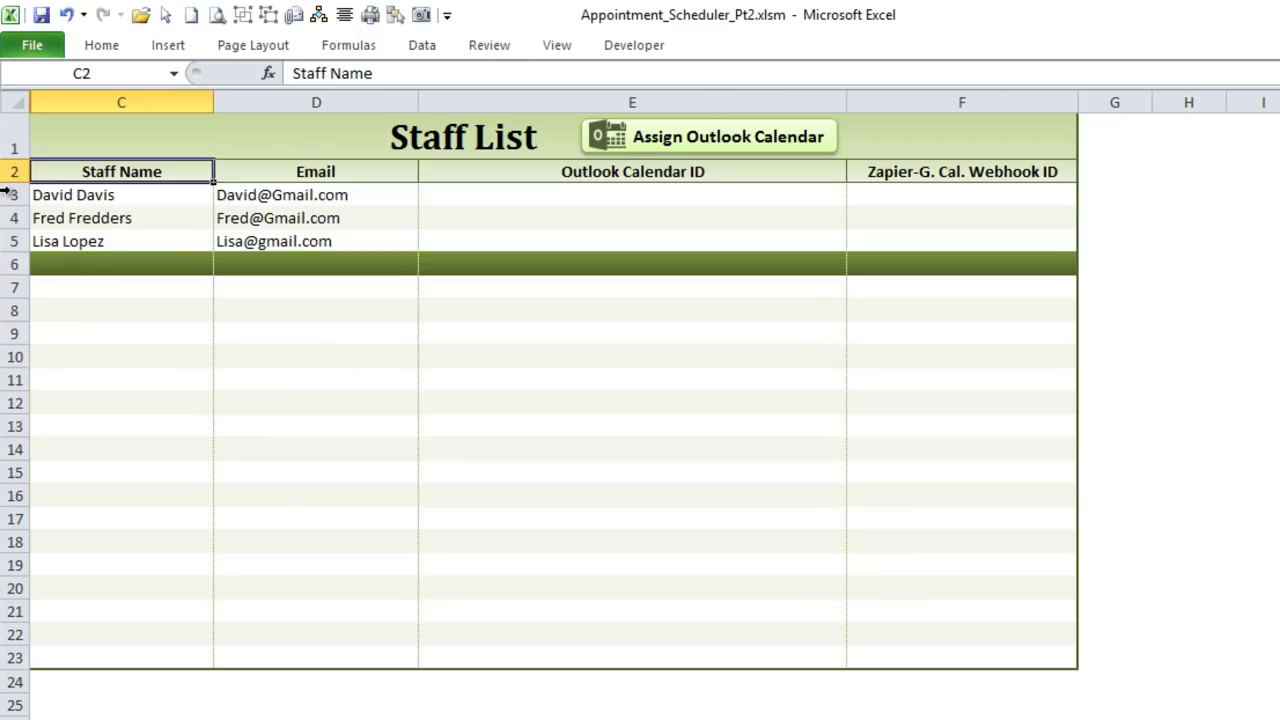
Step: Mark the first staff member in row 3 as selected, then move on to the appointment data worksheet
{"action": "left_click", "coordinate": [8, 194]}
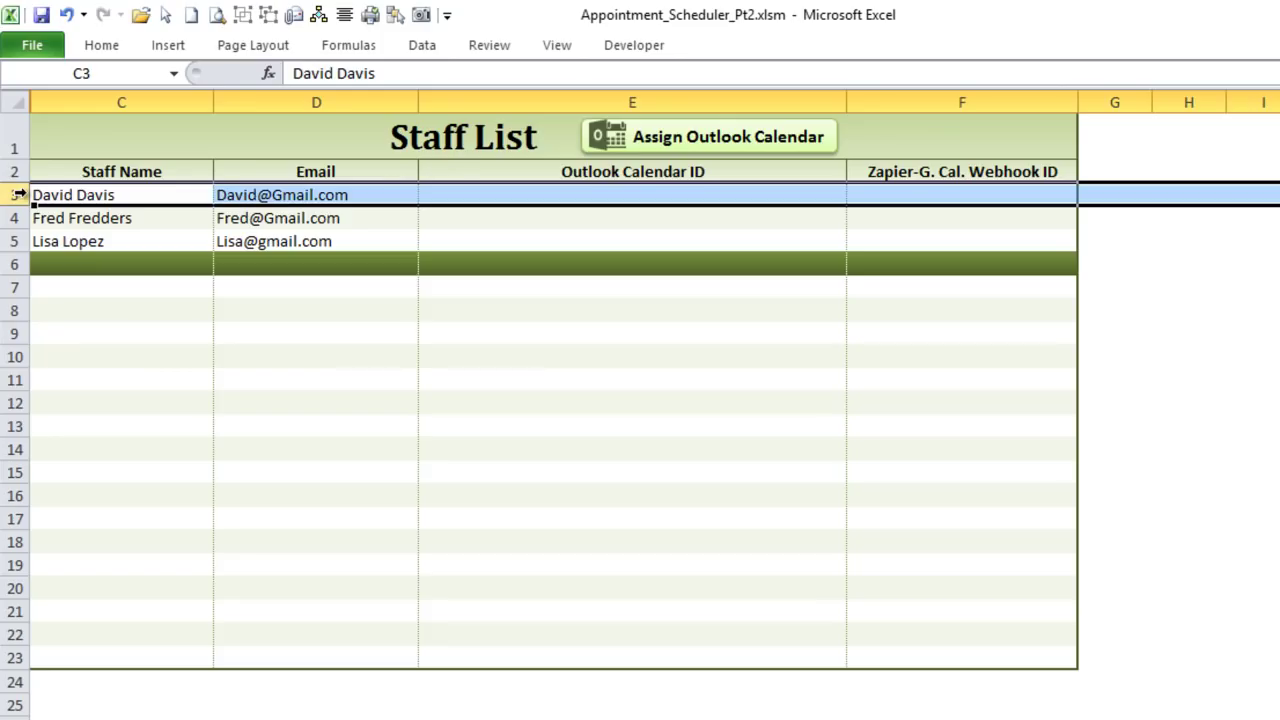
{"action": "left_click", "coordinate": [31, 193]}
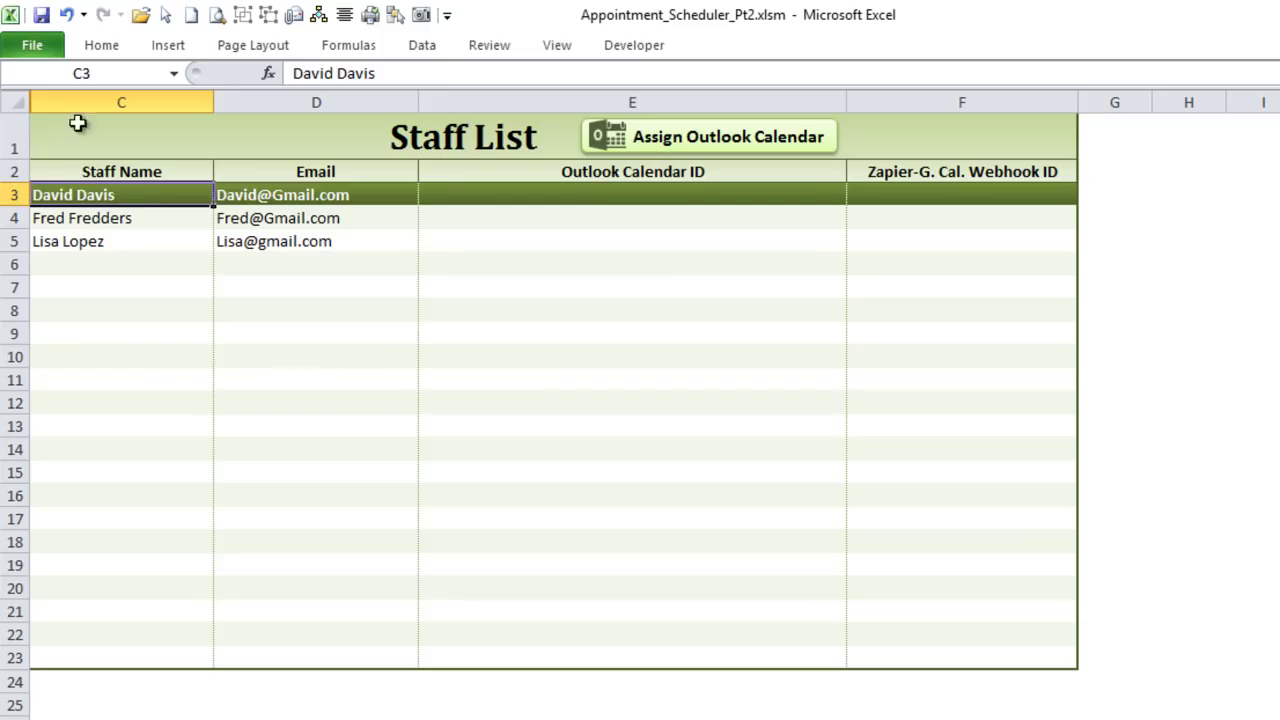
{"action": "key", "text": "ctrl+Page_Up"}
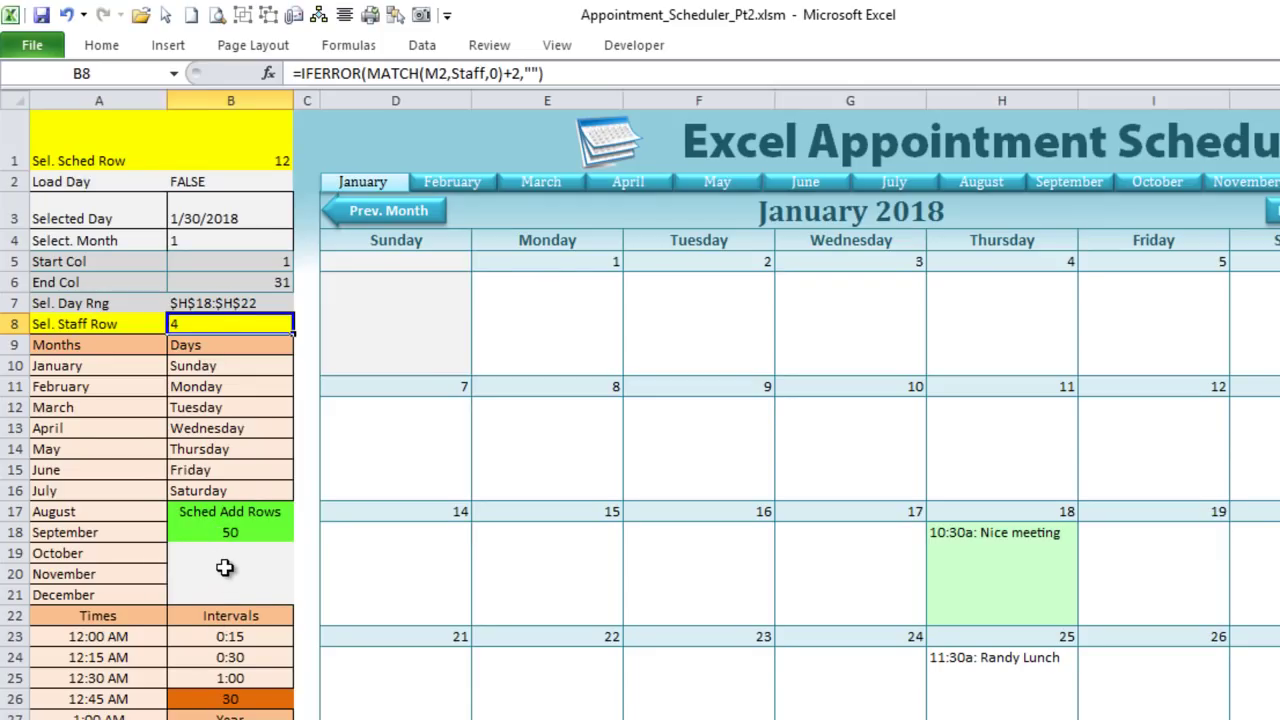
{"action": "key", "text": "ctrl+Page_Down"}
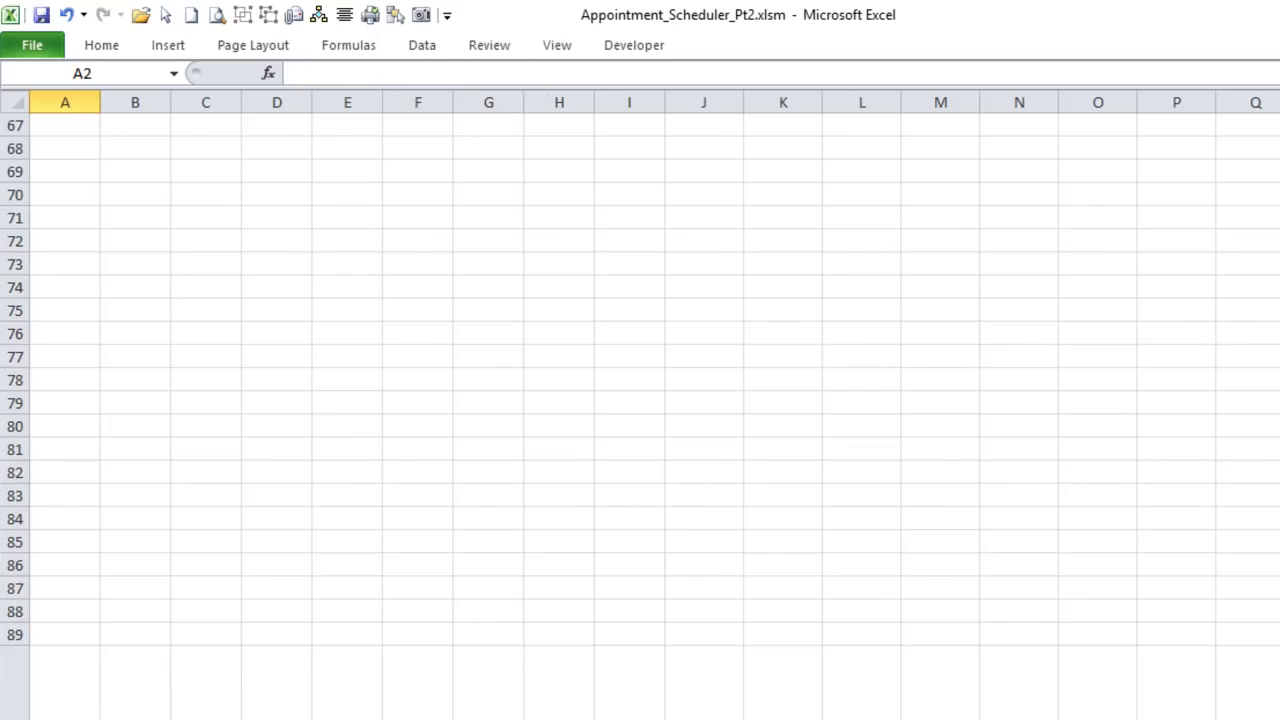
Step: Select column A rows 2–38 and the tall row 40 of wrapped appointments, then return to the calendar
{"action": "scroll", "coordinate": [88, 122], "scroll_direction": "up", "scroll_amount": 20}
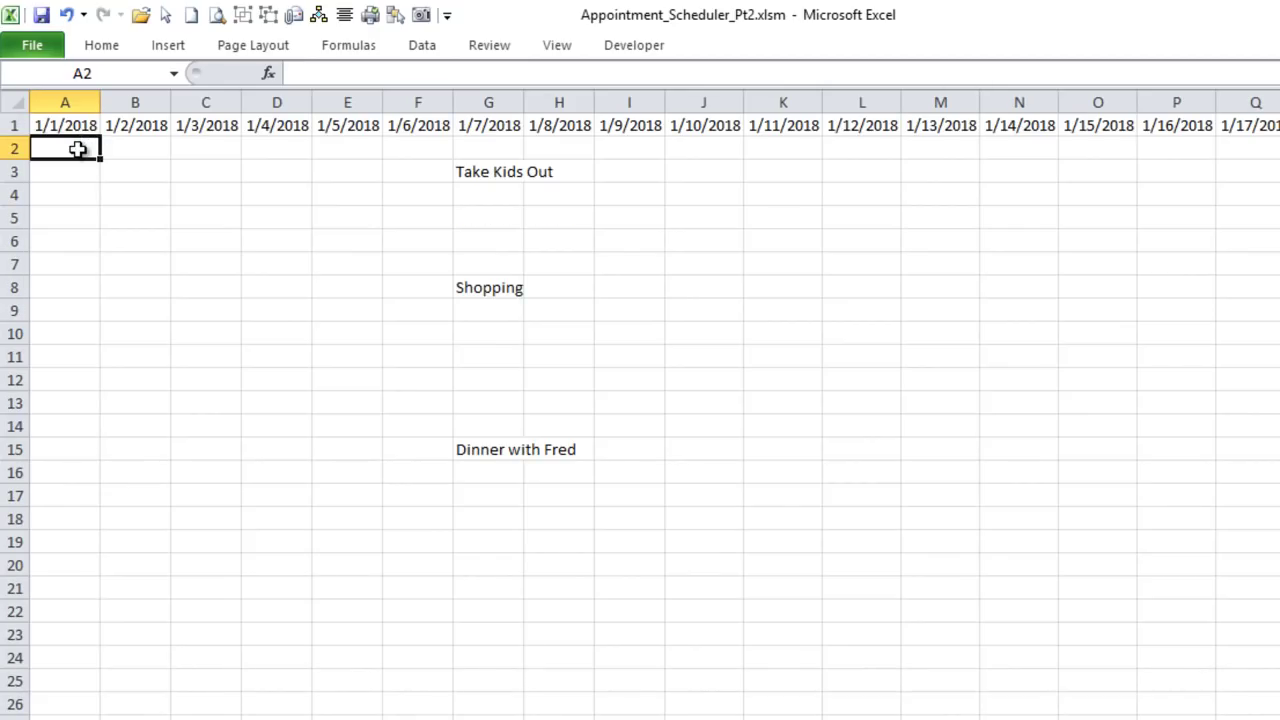
{"action": "left_click_drag", "start_coordinate": [78, 149], "coordinate": [69, 427]}
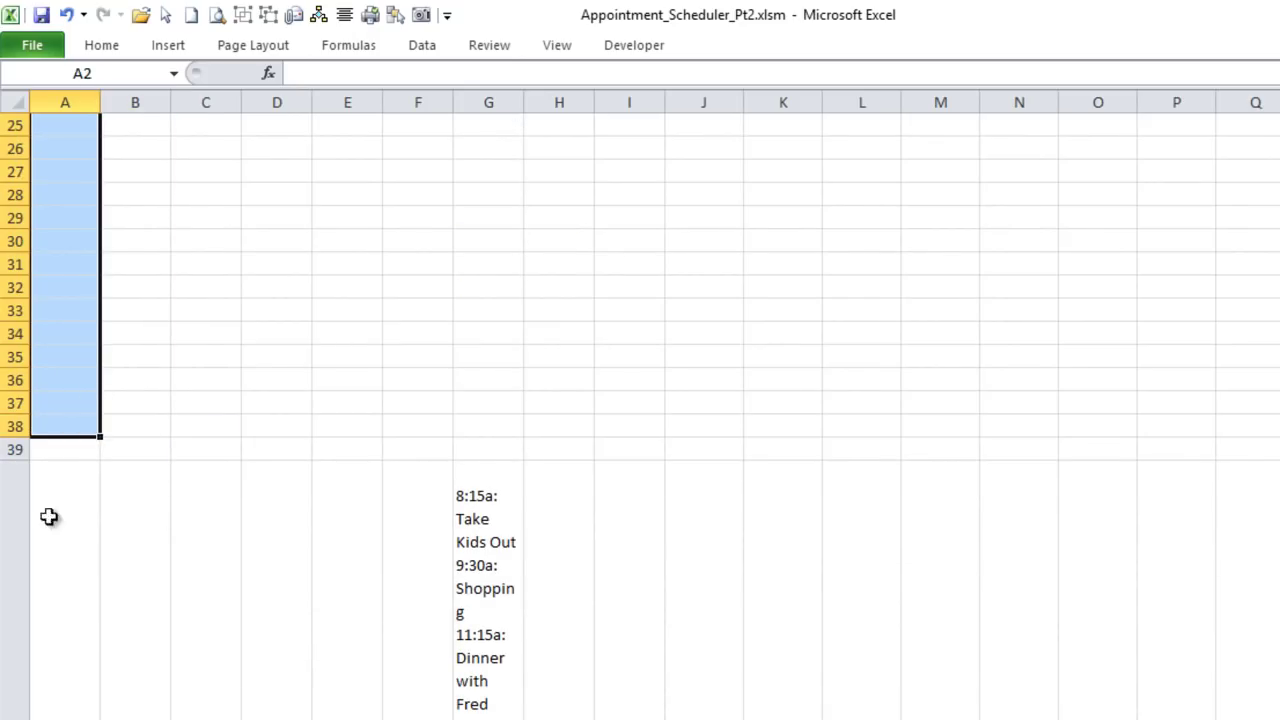
{"action": "left_click", "coordinate": [12, 537]}
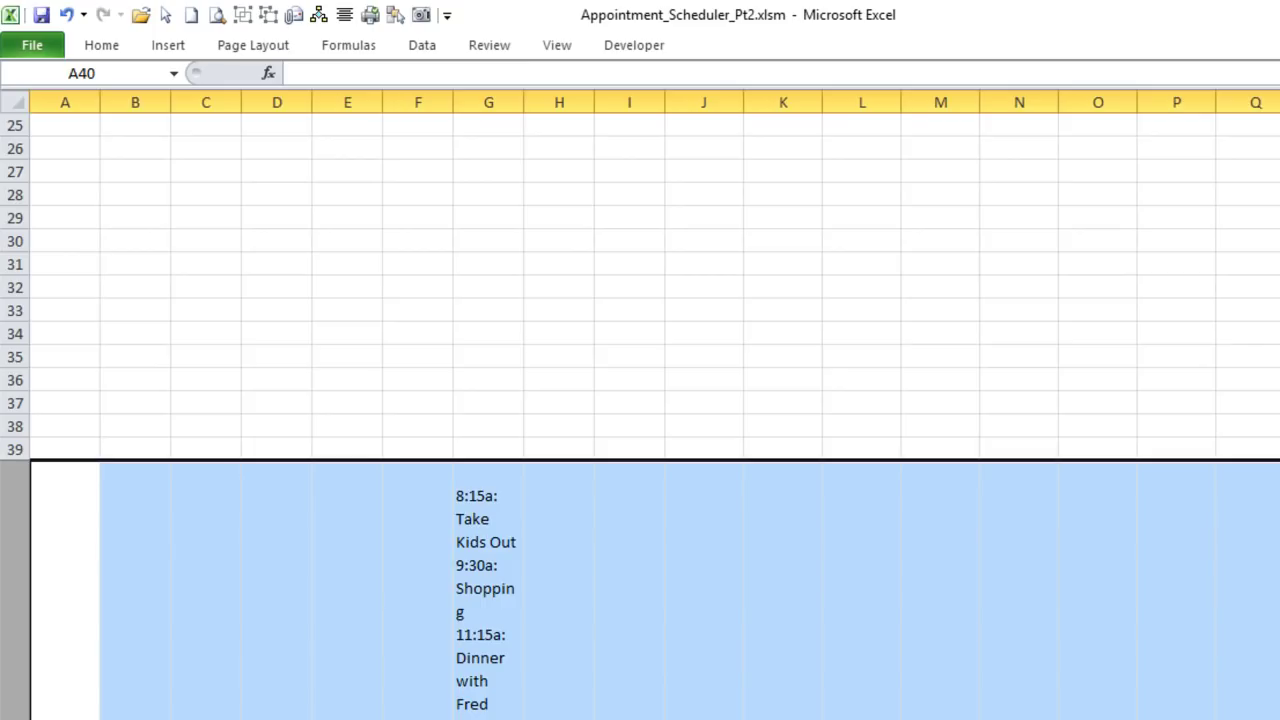
{"action": "key", "text": "ctrl+Page_Up"}
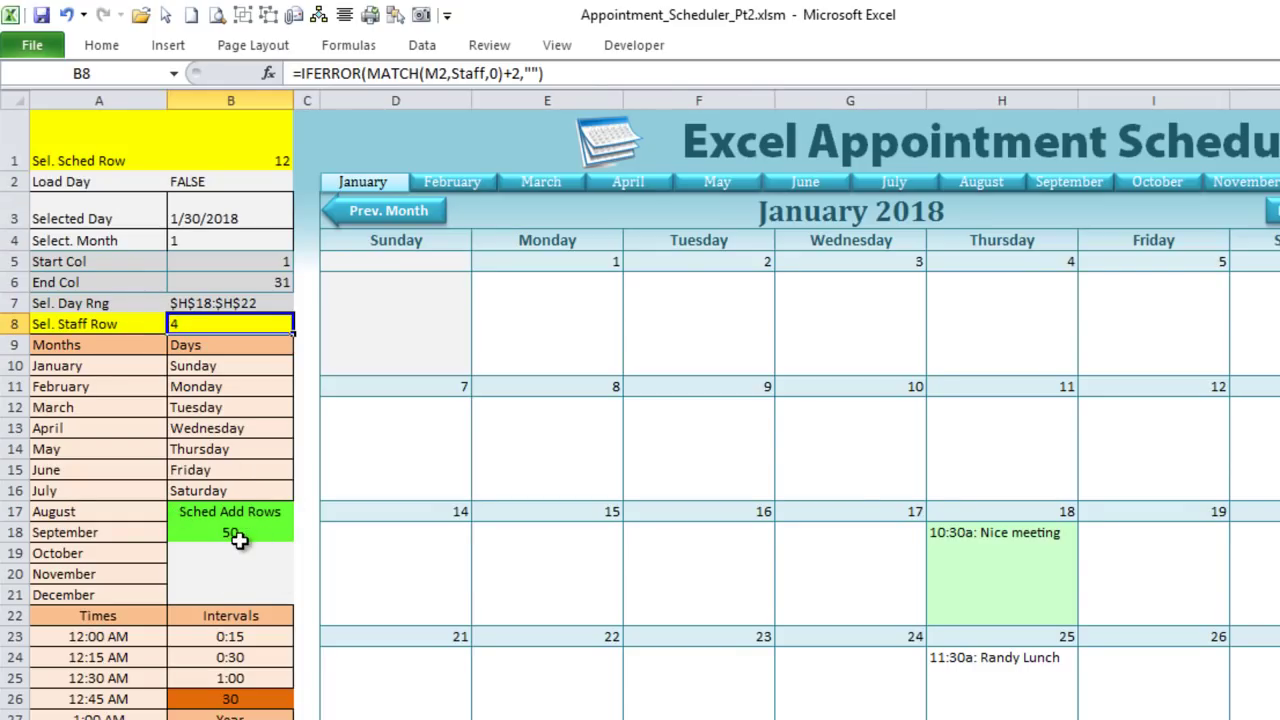
Step: Choose the first staff member in M2 so Sched Add Rows in B18 drops to 0, then reopen the data sheet
{"action": "left_click", "coordinate": [236, 541]}
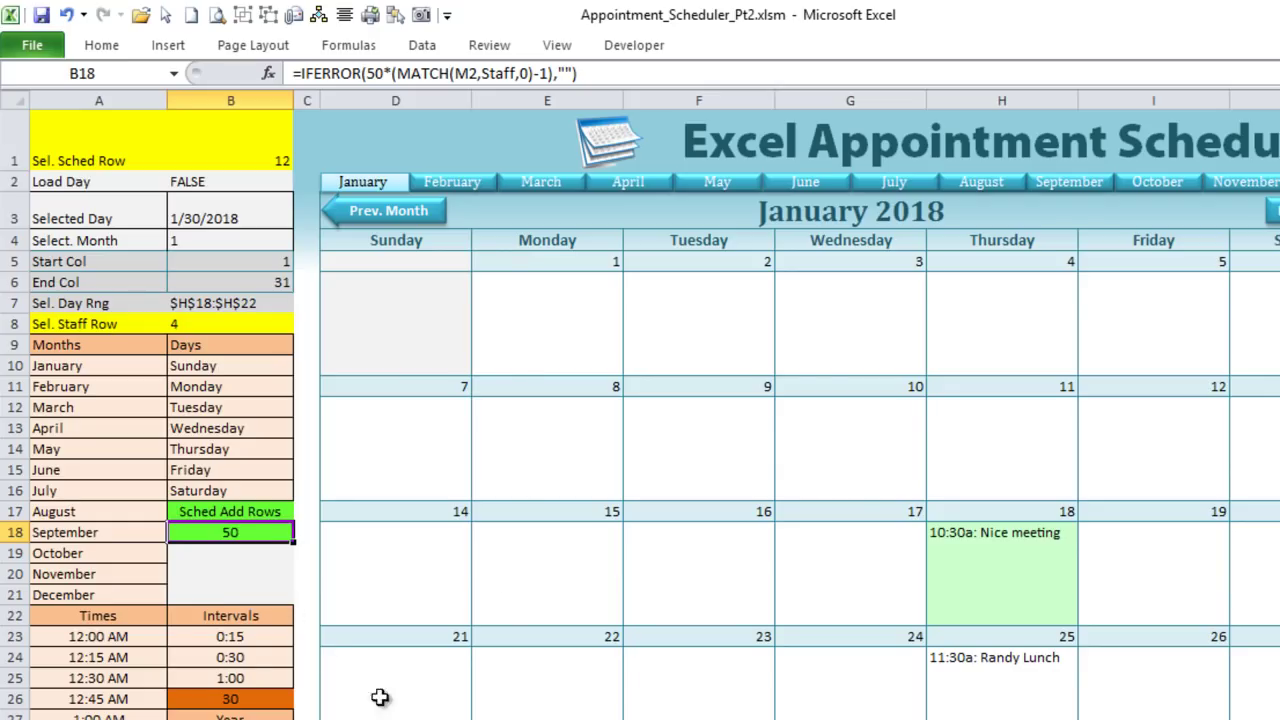
{"action": "scroll", "coordinate": [654, 405], "scroll_direction": "right", "scroll_amount": 6}
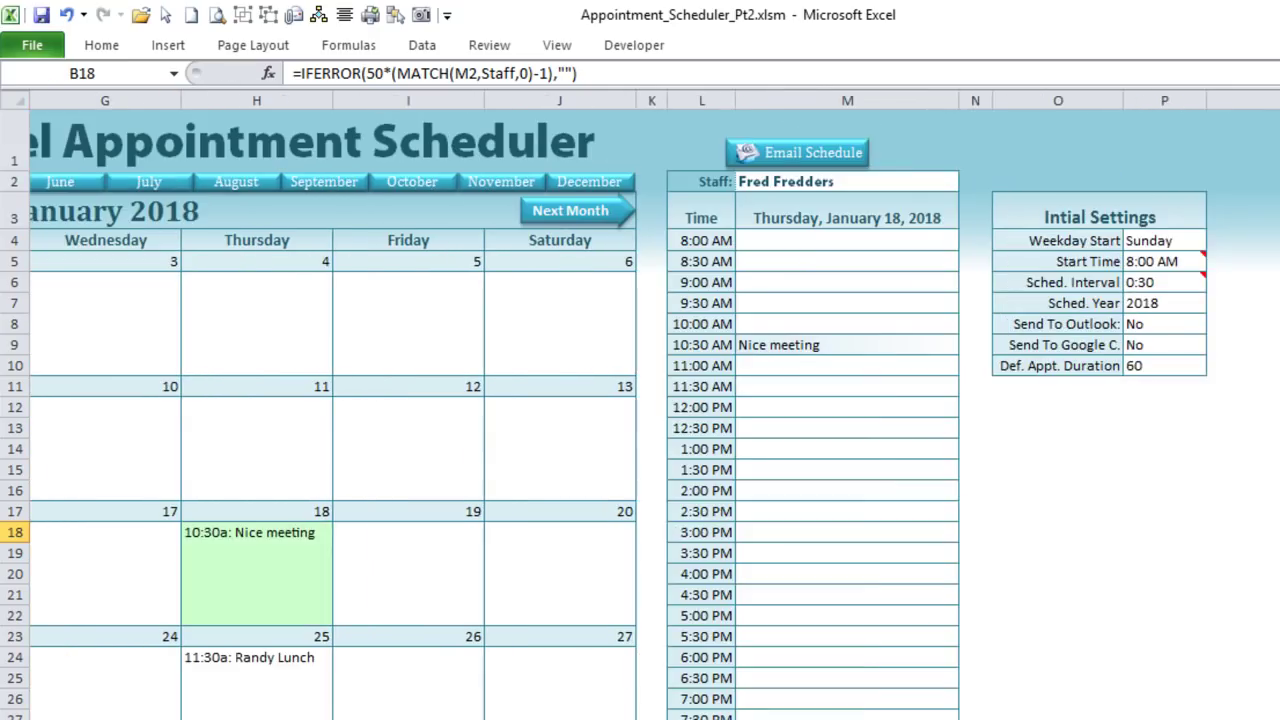
{"action": "scroll", "coordinate": [654, 405], "scroll_direction": "left", "scroll_amount": 1}
{"action": "left_click", "coordinate": [1058, 182]}
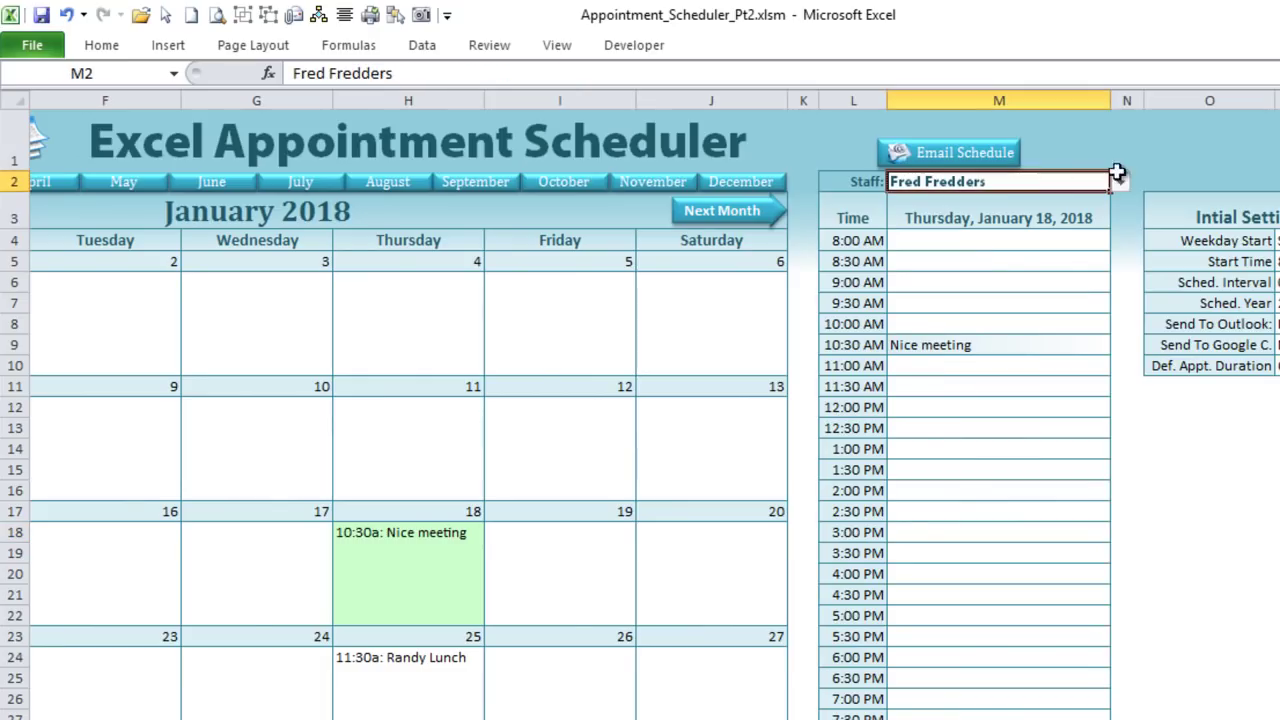
{"action": "left_click", "coordinate": [1120, 182]}
{"action": "left_click", "coordinate": [922, 199]}
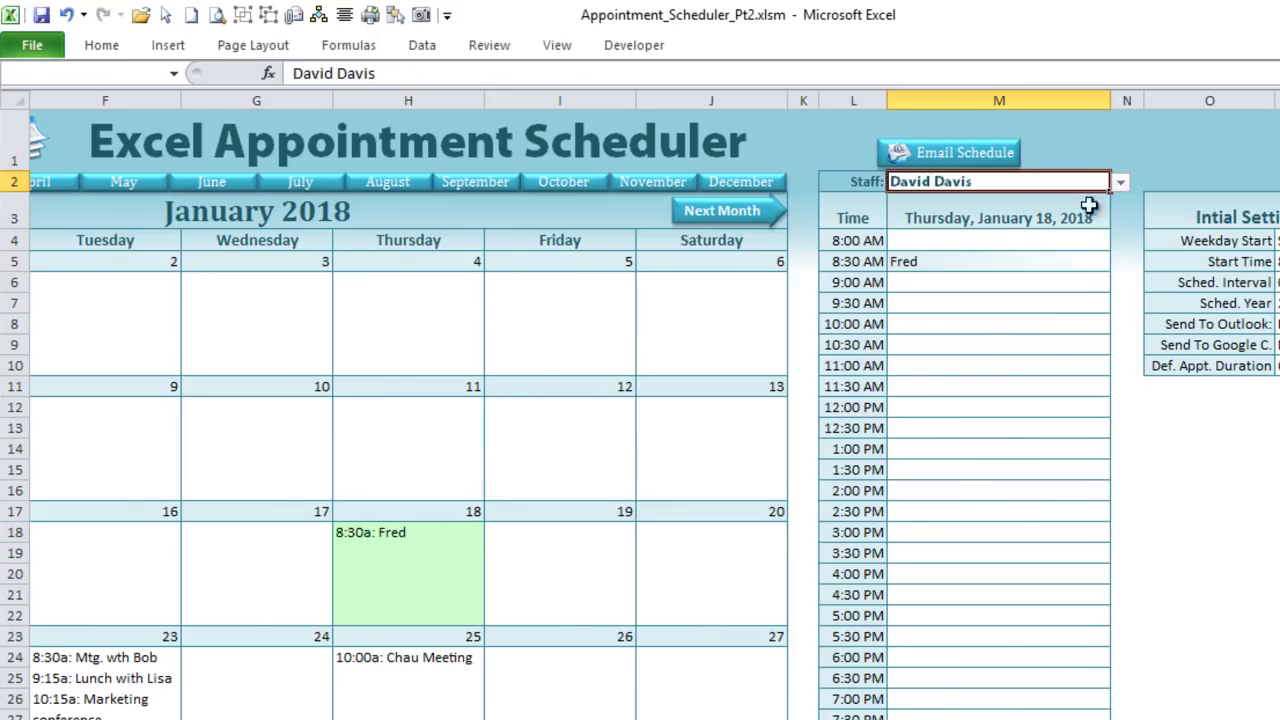
{"action": "scroll", "coordinate": [700, 400], "scroll_direction": "left", "scroll_amount": 5}
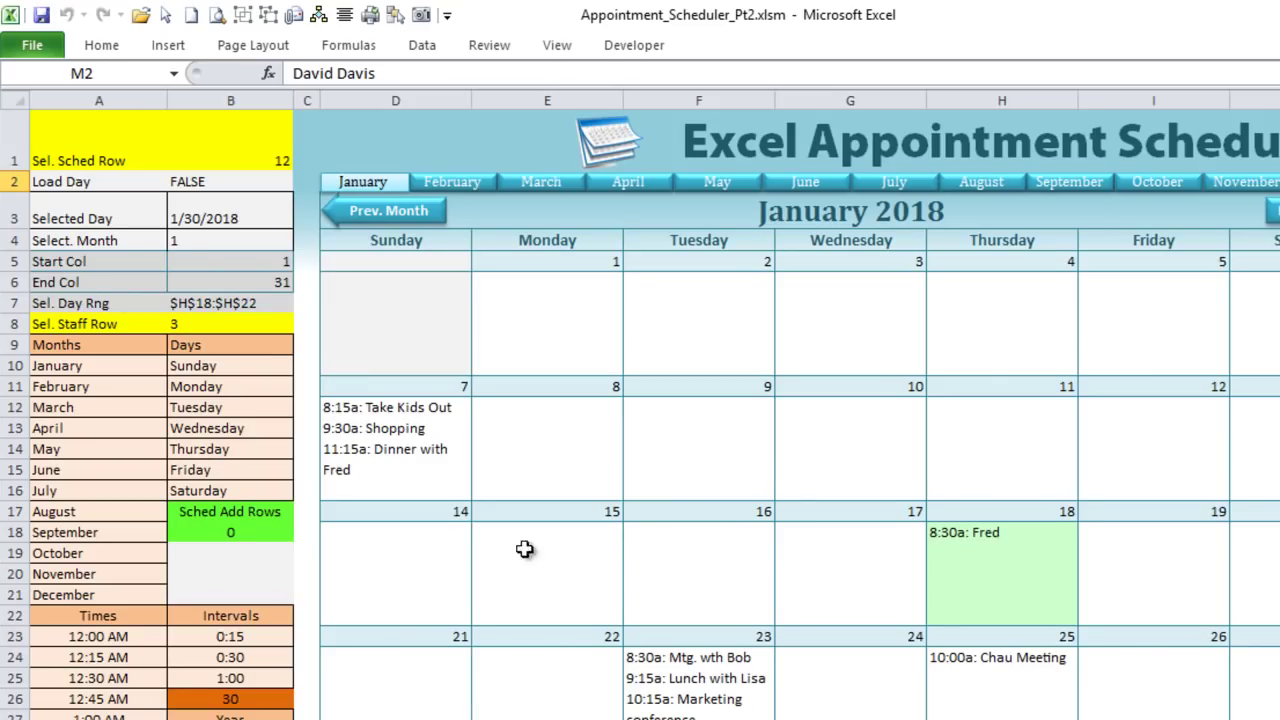
{"action": "left_click", "coordinate": [256, 532]}
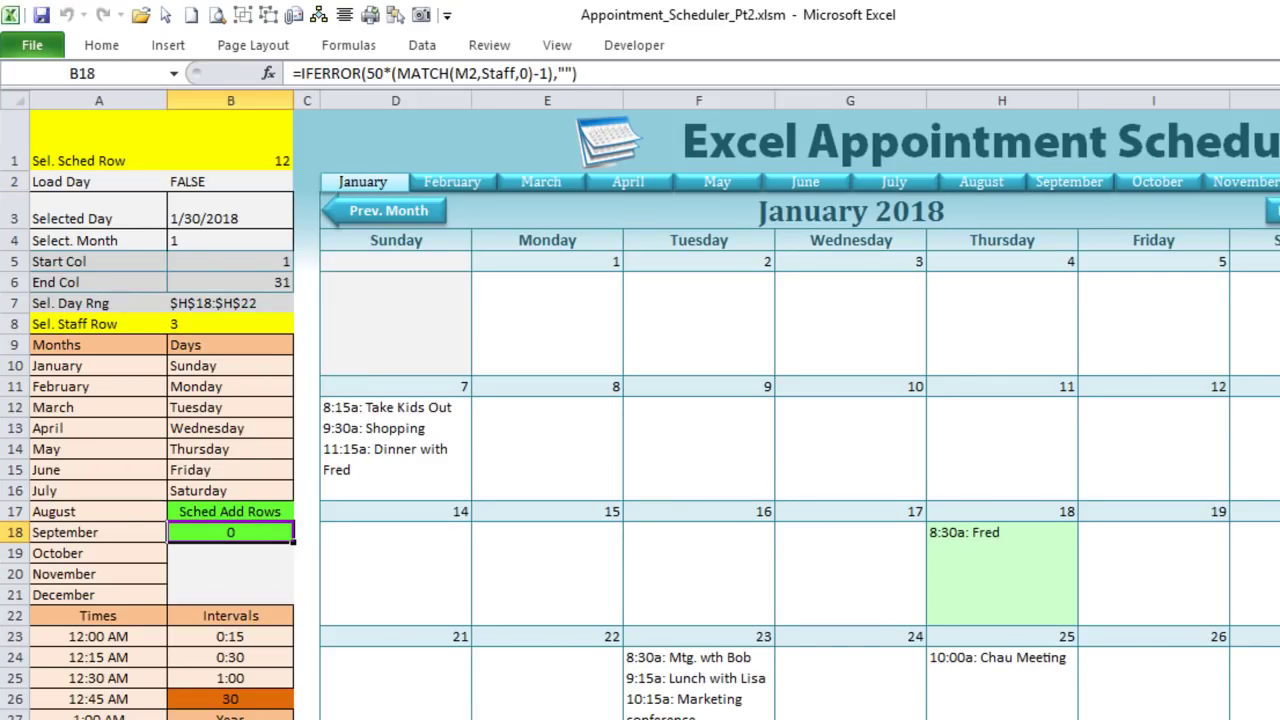
{"action": "key", "text": "ctrl+Page_Down"}
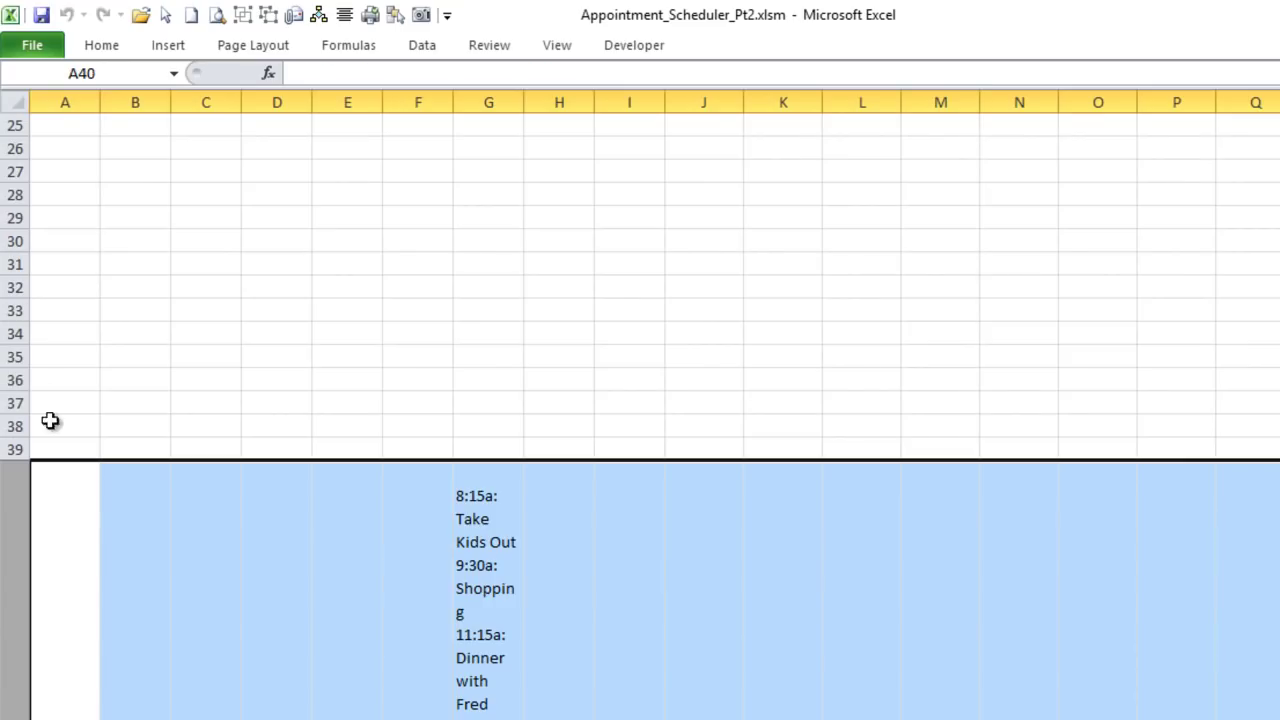
Step: Select rows 1–40 and row 50 on the 2018 sheet to inspect the appointment rows
{"action": "left_click_drag", "start_coordinate": [8, 450], "coordinate": [12, 100]}
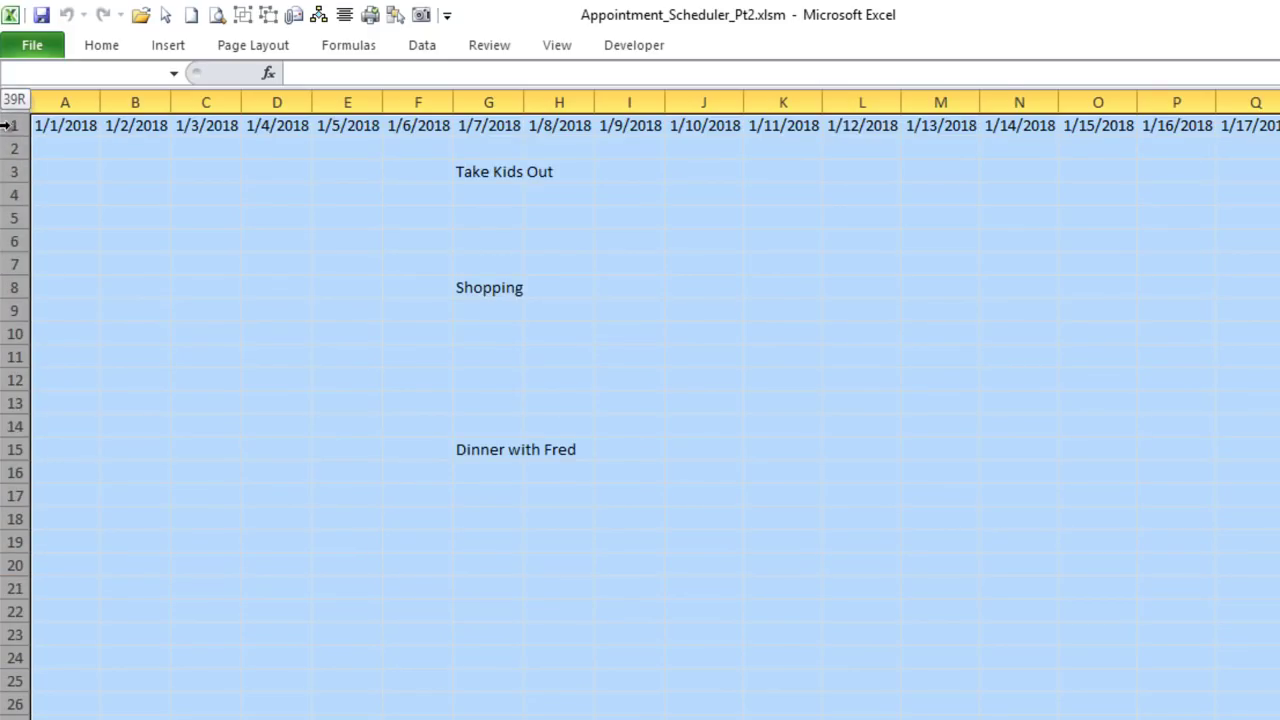
{"action": "left_click", "coordinate": [33, 147]}
{"action": "scroll", "coordinate": [69, 271], "scroll_direction": "down", "scroll_amount": 9}
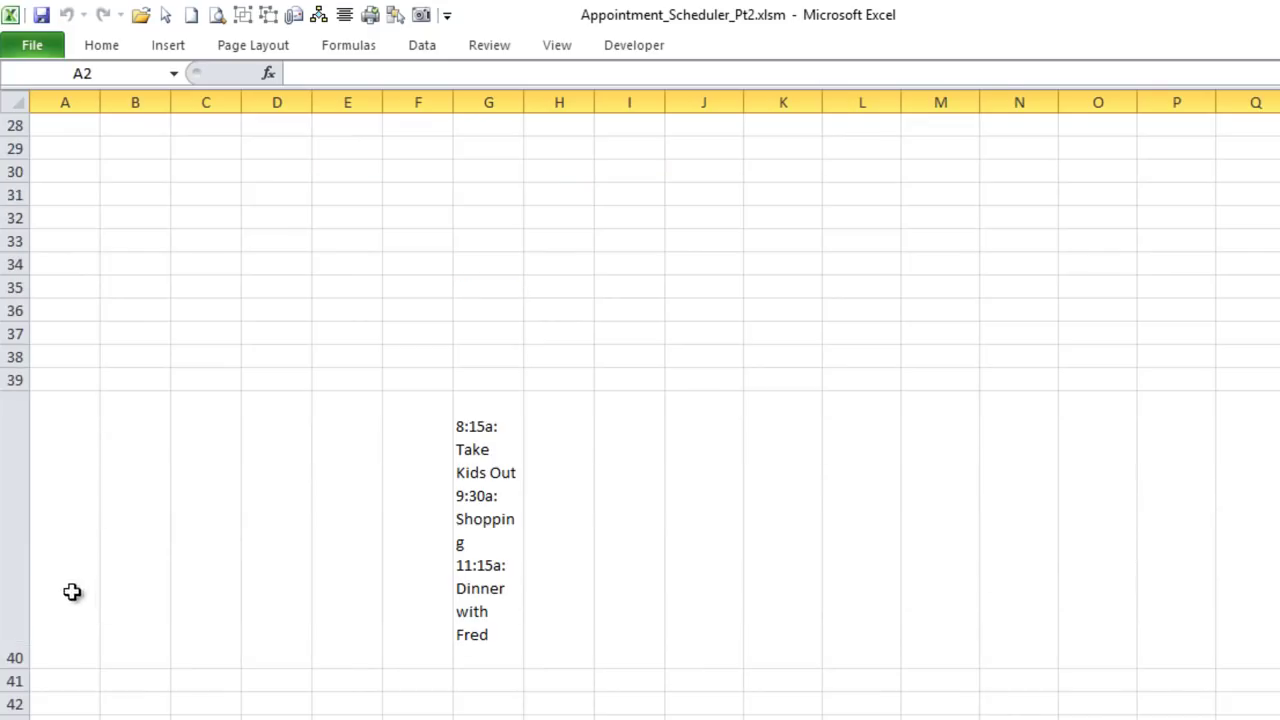
{"action": "left_click", "coordinate": [17, 557], "text": "shift"}
{"action": "scroll", "coordinate": [39, 536], "scroll_direction": "down", "scroll_amount": 6}
{"action": "scroll", "coordinate": [34, 491], "scroll_direction": "up", "scroll_amount": 9}
{"action": "scroll", "coordinate": [15, 218], "scroll_direction": "up", "scroll_amount": 1}
{"action": "scroll", "coordinate": [10, 600], "scroll_direction": "down", "scroll_amount": 2}
{"action": "left_click", "coordinate": [10, 680]}
{"action": "scroll", "coordinate": [45, 655], "scroll_direction": "down", "scroll_amount": 11}
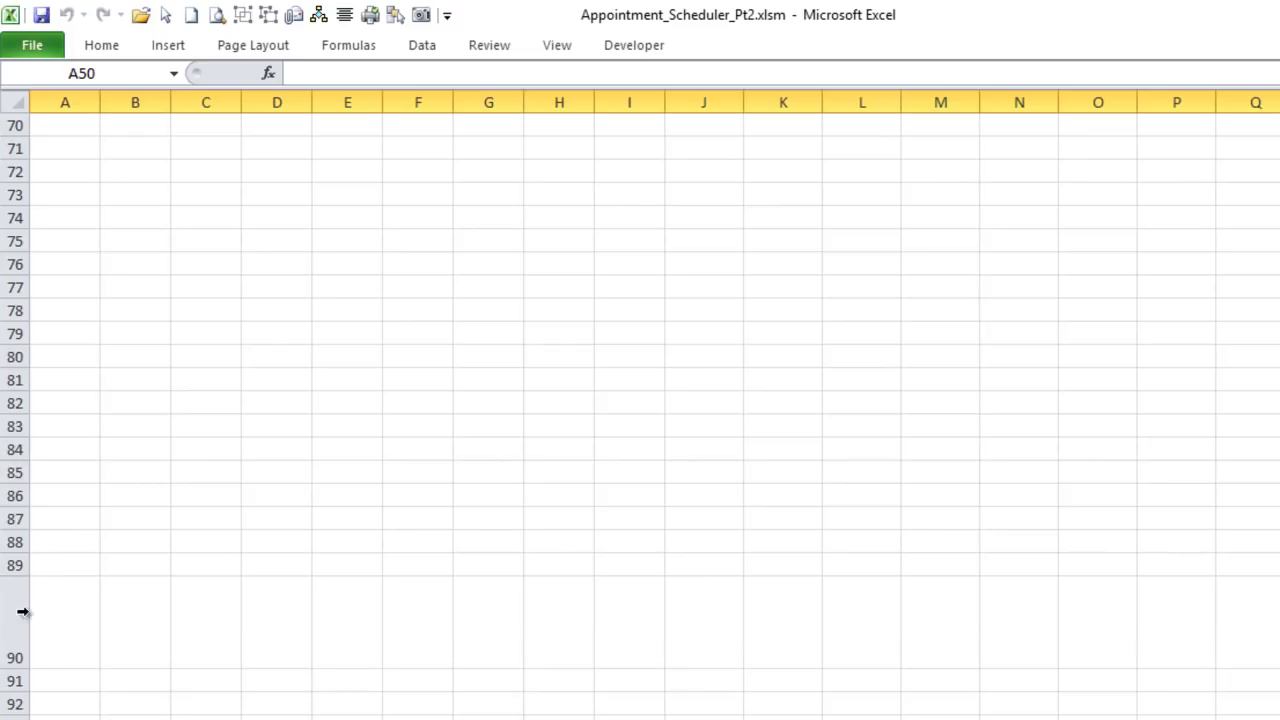
{"action": "scroll", "coordinate": [15, 634], "scroll_direction": "down", "scroll_amount": 5}
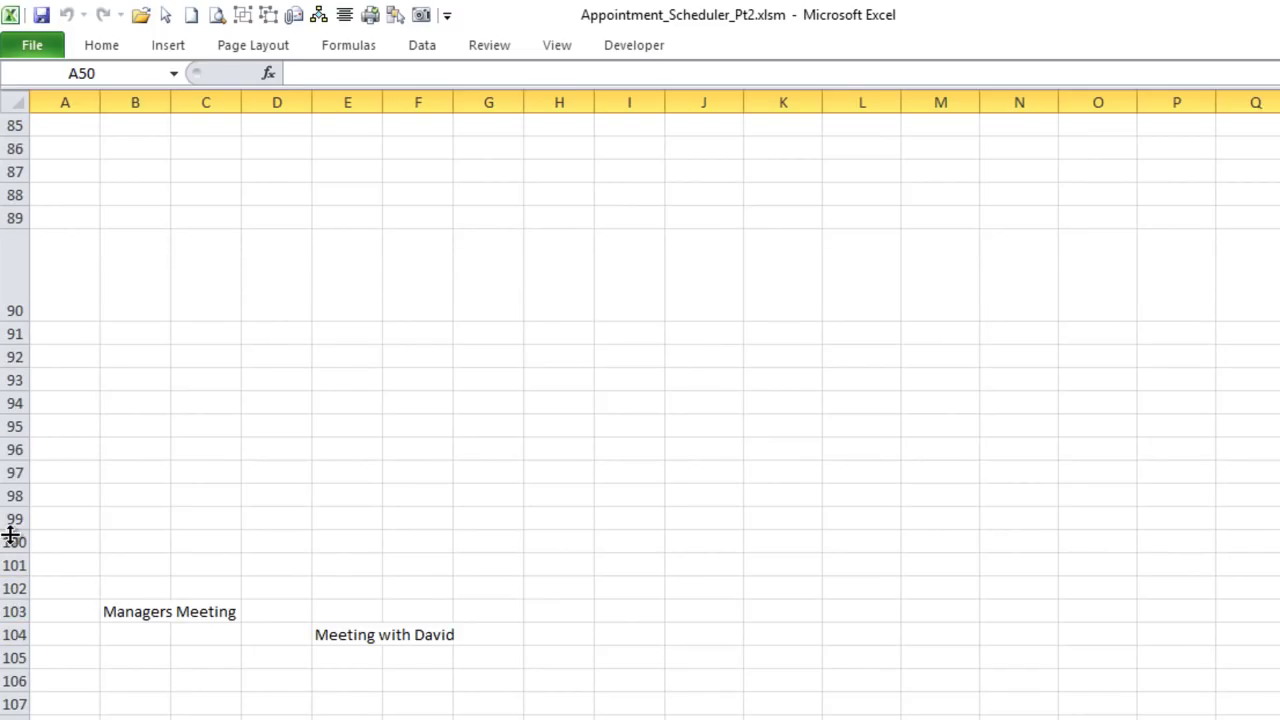
Step: Inspect row 90, row 103 (Managers Meeting) and row 140's summary text in B140
{"action": "left_click", "coordinate": [8, 541], "text": "shift"}
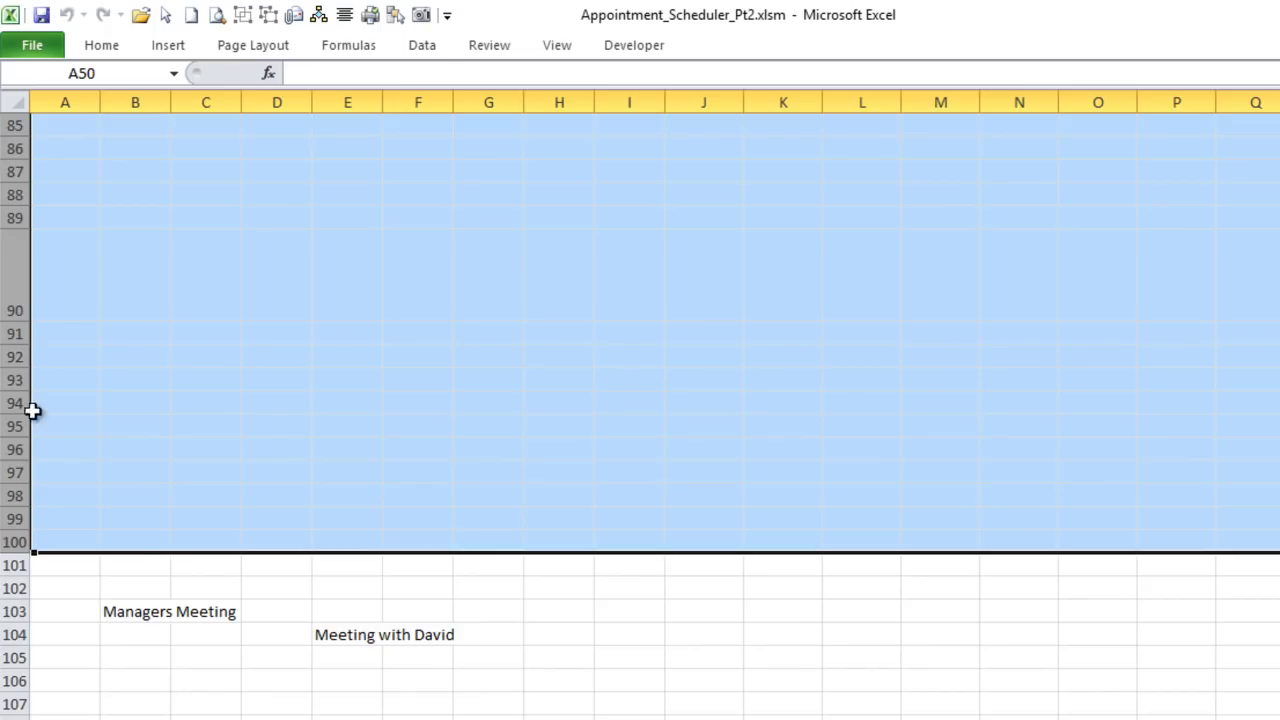
{"action": "left_click", "coordinate": [20, 300]}
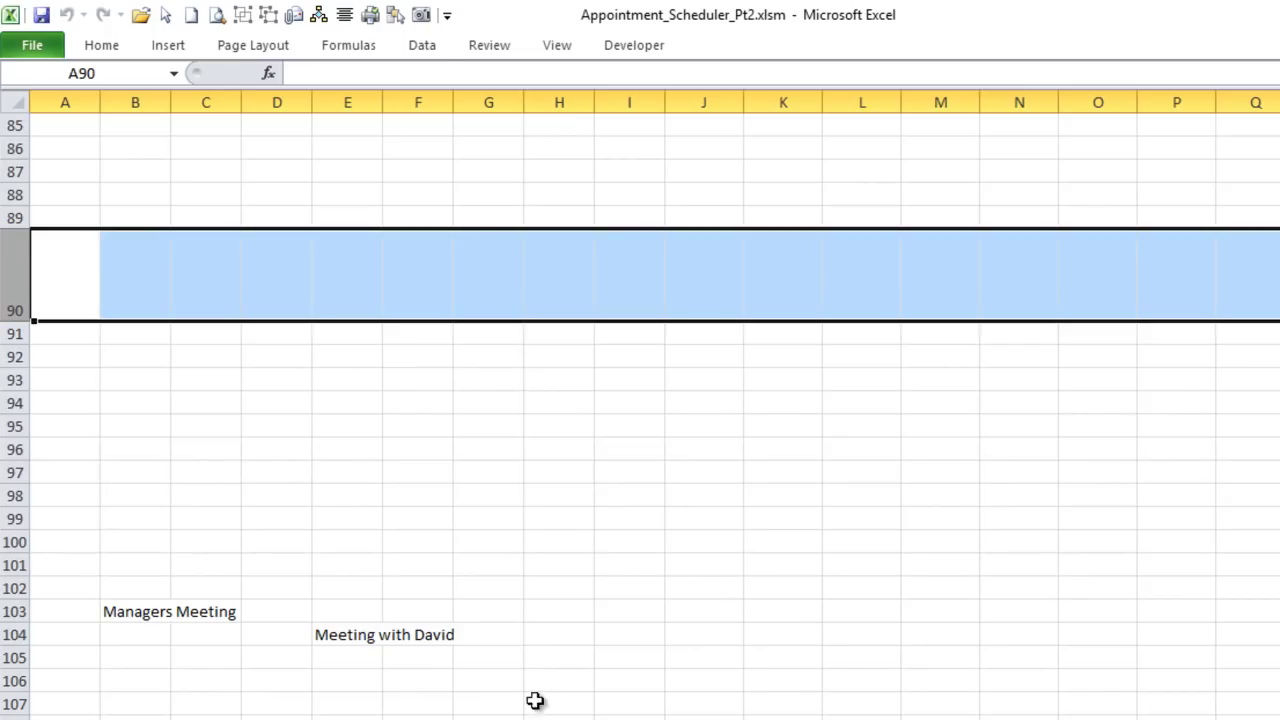
{"action": "scroll", "coordinate": [372, 636], "scroll_direction": "right", "scroll_amount": 5}
{"action": "scroll", "coordinate": [372, 636], "scroll_direction": "left", "scroll_amount": 5}
{"action": "left_click", "coordinate": [15, 611]}
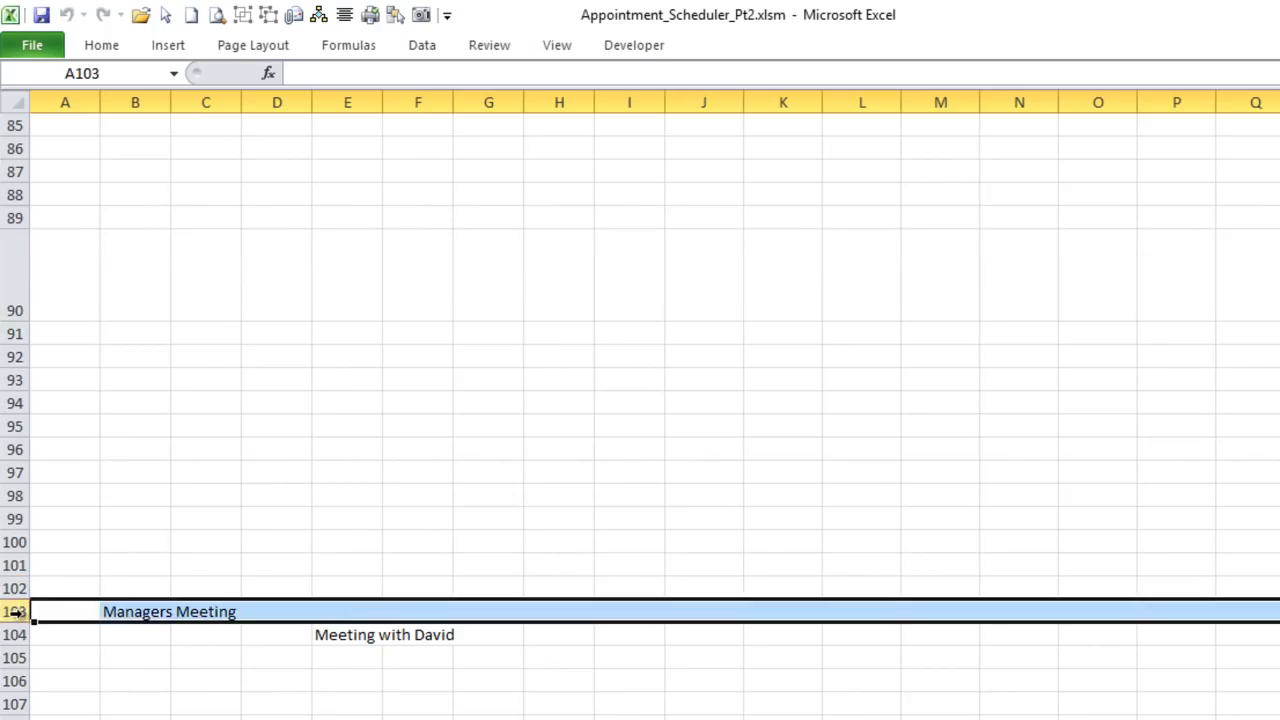
{"action": "scroll", "coordinate": [80, 587], "scroll_direction": "down", "scroll_amount": 5}
{"action": "scroll", "coordinate": [80, 587], "scroll_direction": "down", "scroll_amount": 9}
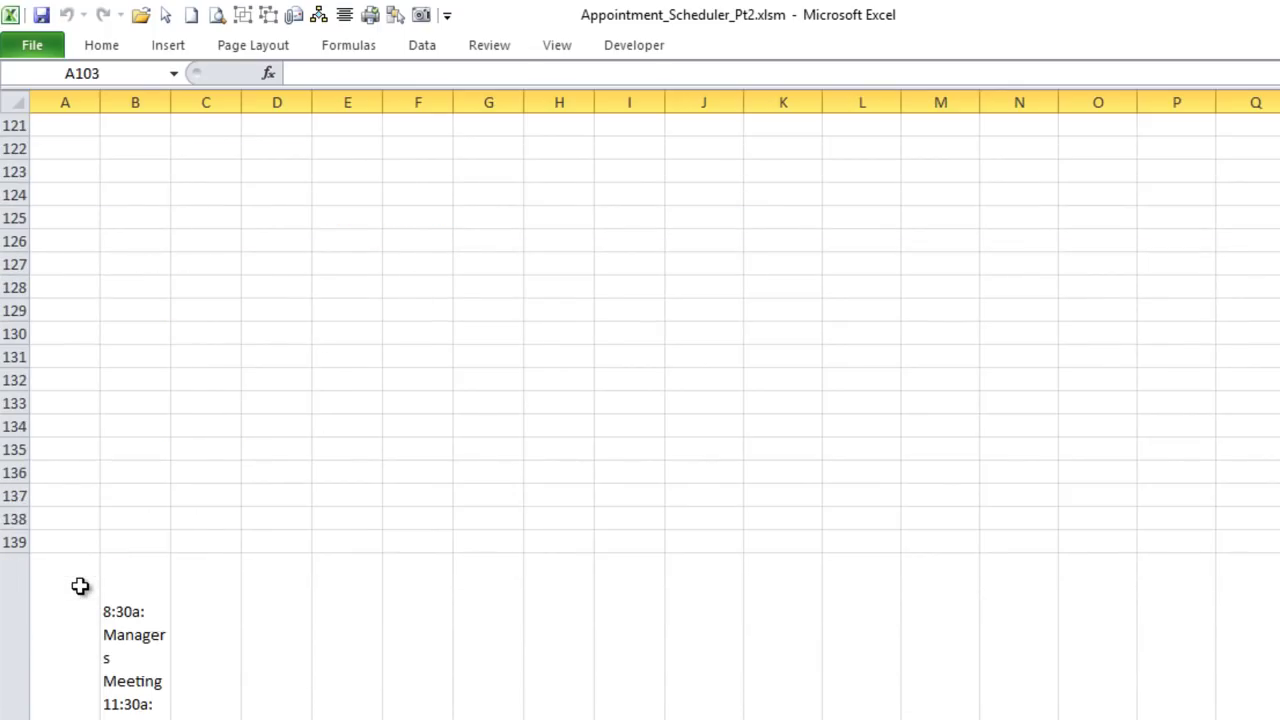
{"action": "scroll", "coordinate": [80, 587], "scroll_direction": "down", "scroll_amount": 1}
{"action": "left_click", "coordinate": [6, 514]}
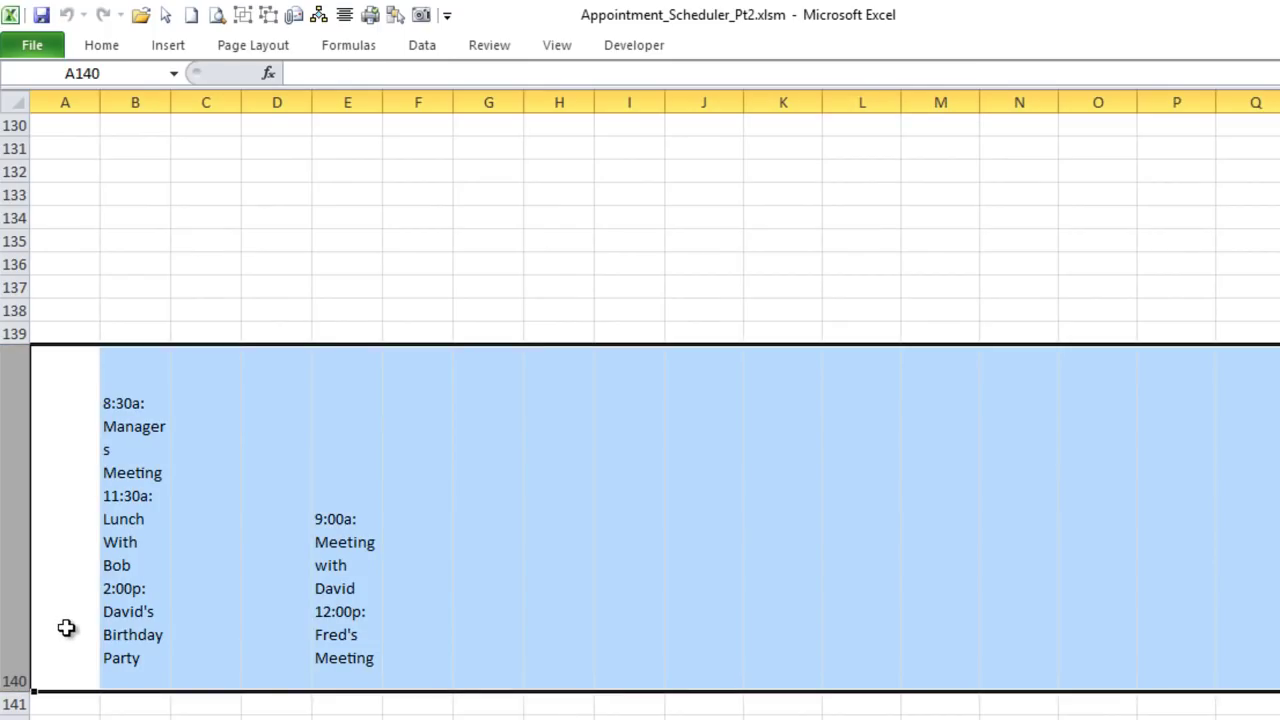
{"action": "left_click", "coordinate": [160, 518]}
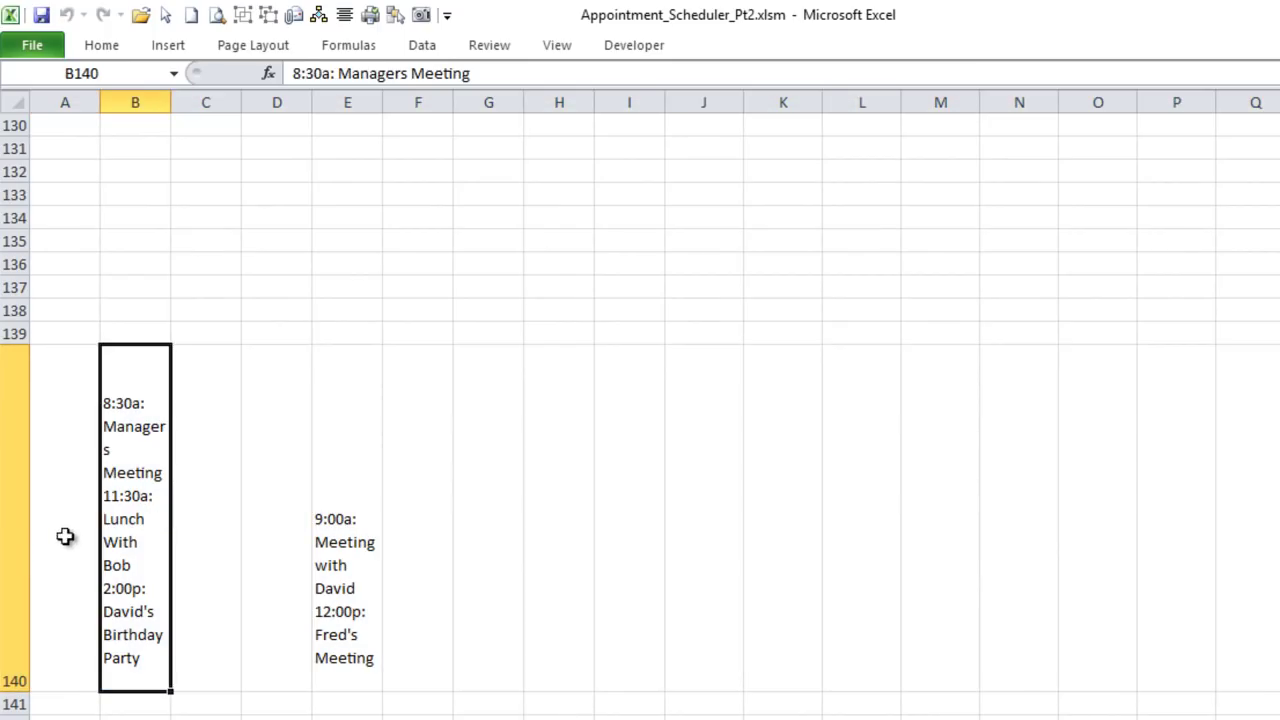
Step: Scroll back to the top of the 2018 sheet and return to the Schedule calendar
{"action": "scroll", "coordinate": [101, 548], "scroll_direction": "up", "scroll_amount": 20}
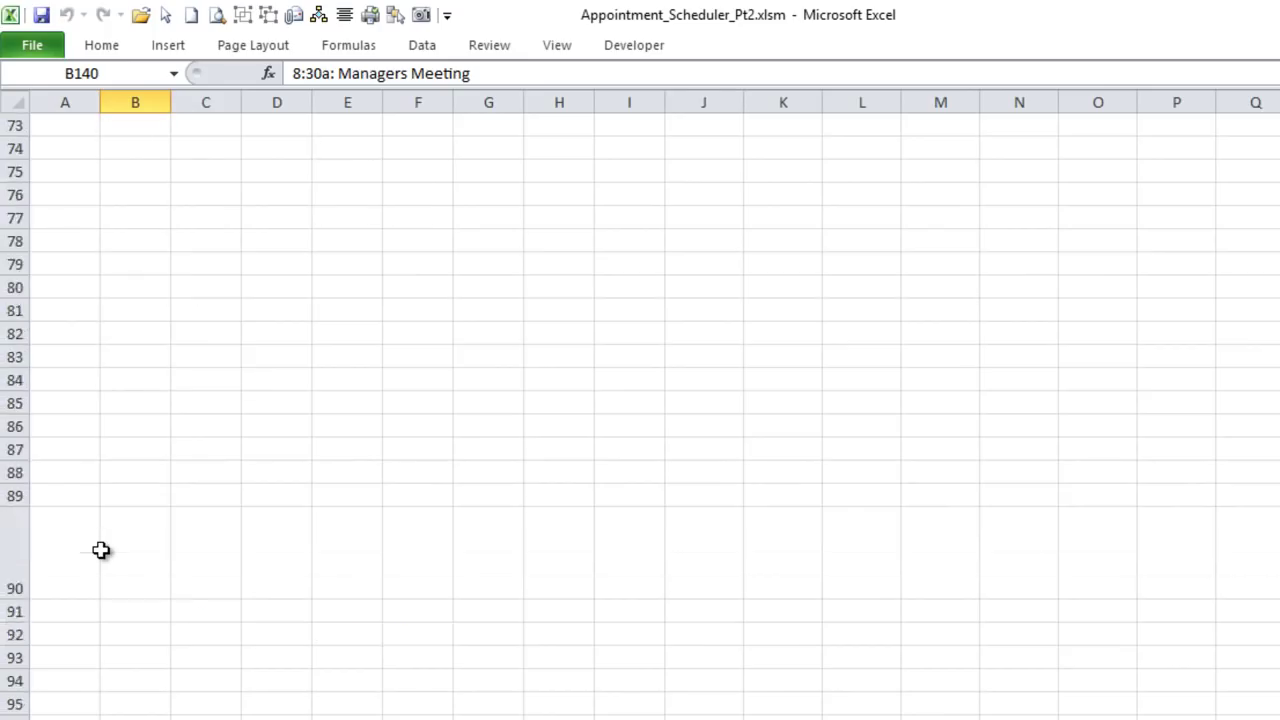
{"action": "scroll", "coordinate": [101, 549], "scroll_direction": "up", "scroll_amount": 14}
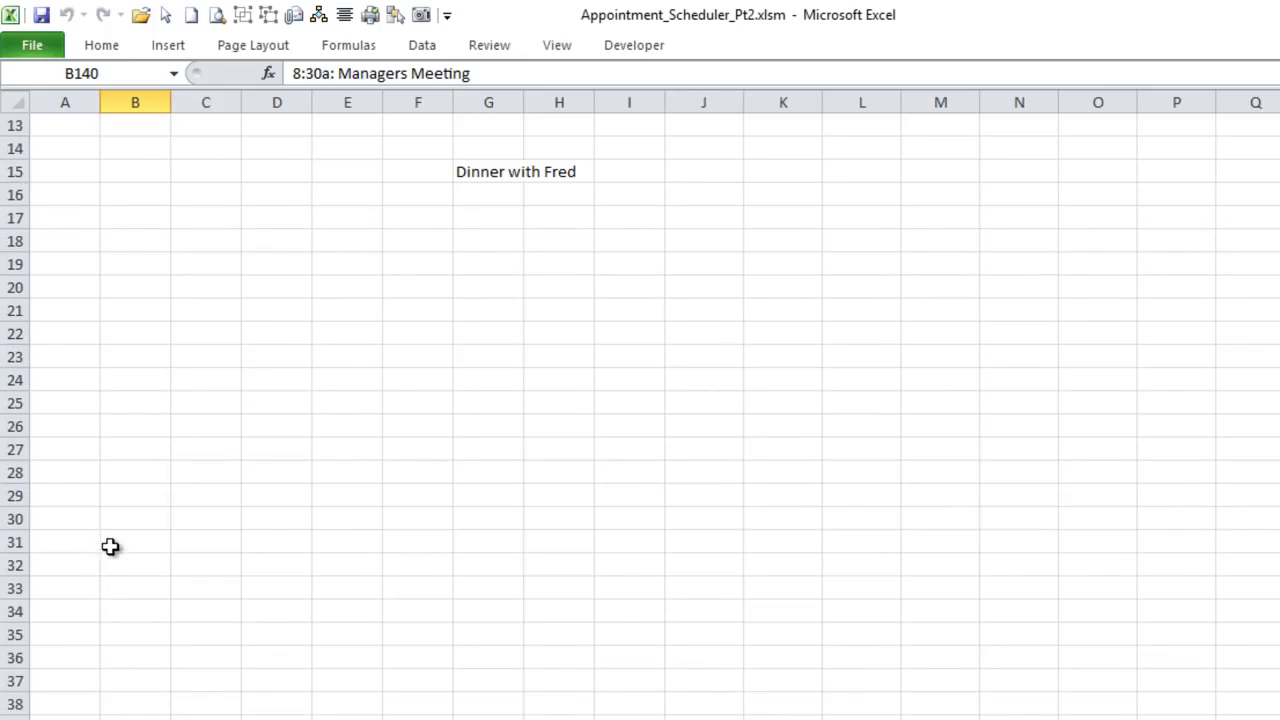
{"action": "scroll", "coordinate": [640, 410], "scroll_direction": "up", "scroll_amount": 4}
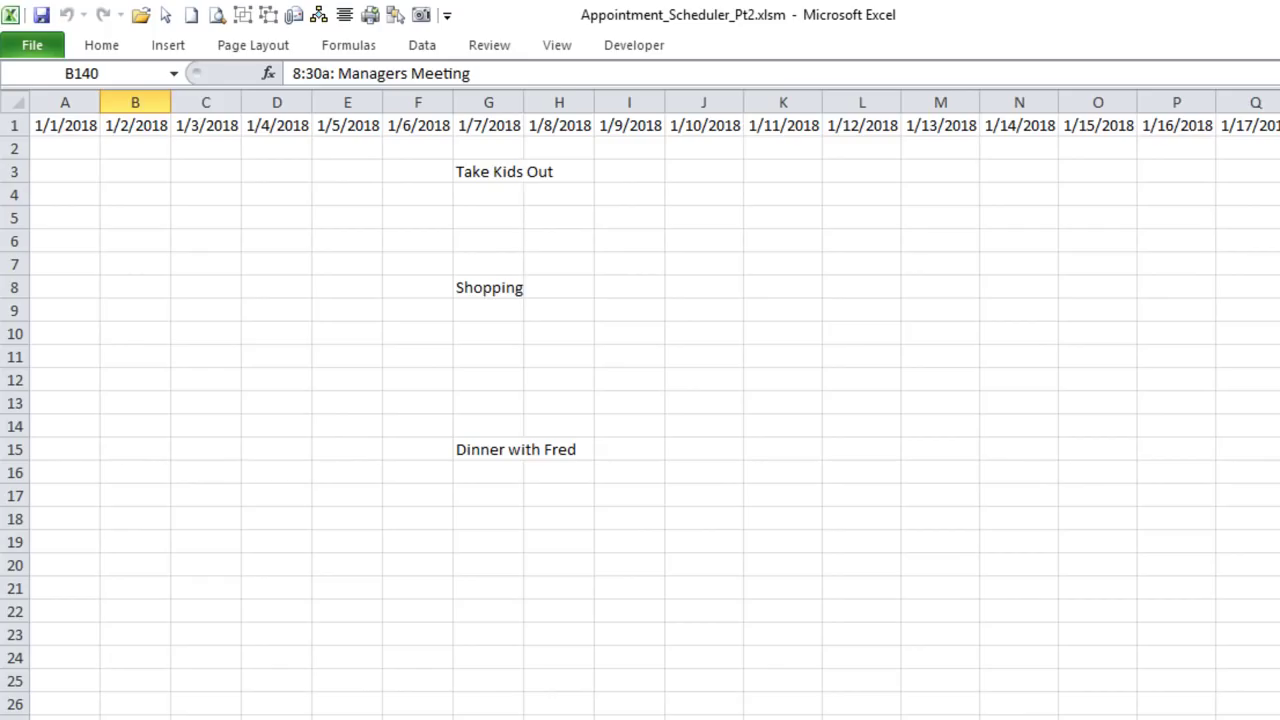
{"action": "key", "text": "ctrl+Page_Up"}
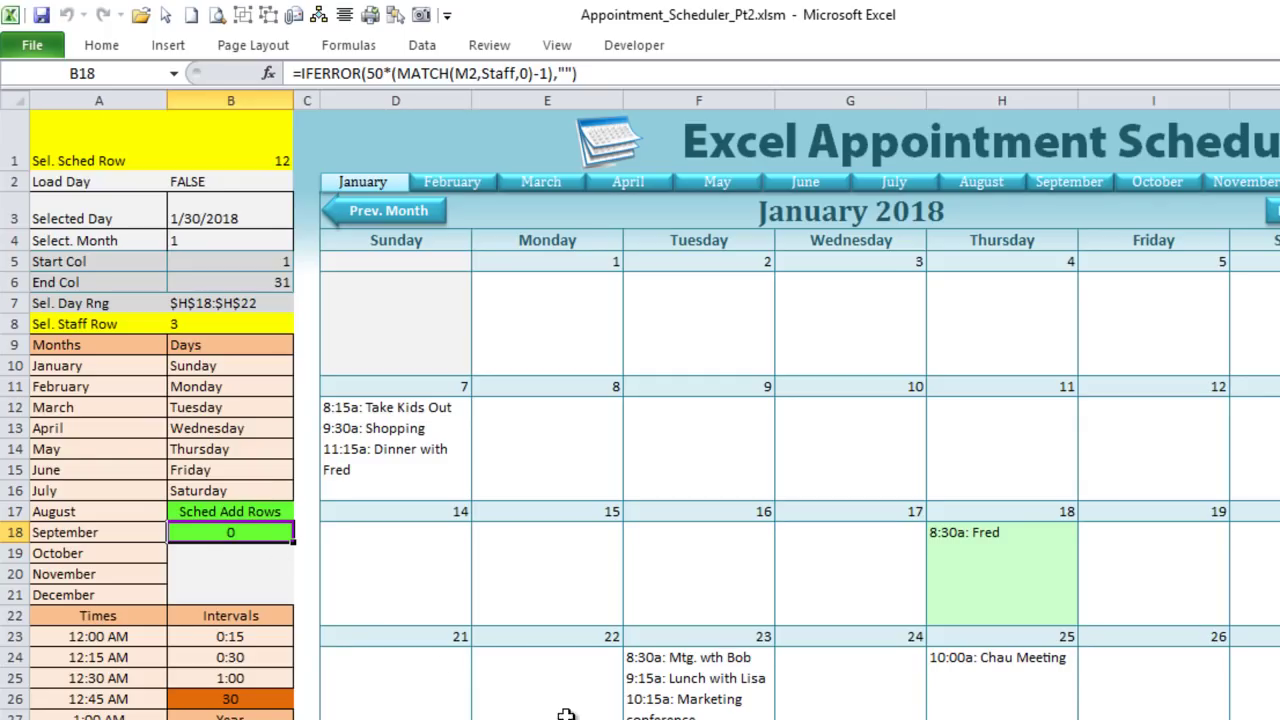
Step: Load the third staff member's appointments by choosing them in the M2 staff dropdown
{"action": "scroll", "coordinate": [640, 400], "scroll_direction": "right", "scroll_amount": 6}
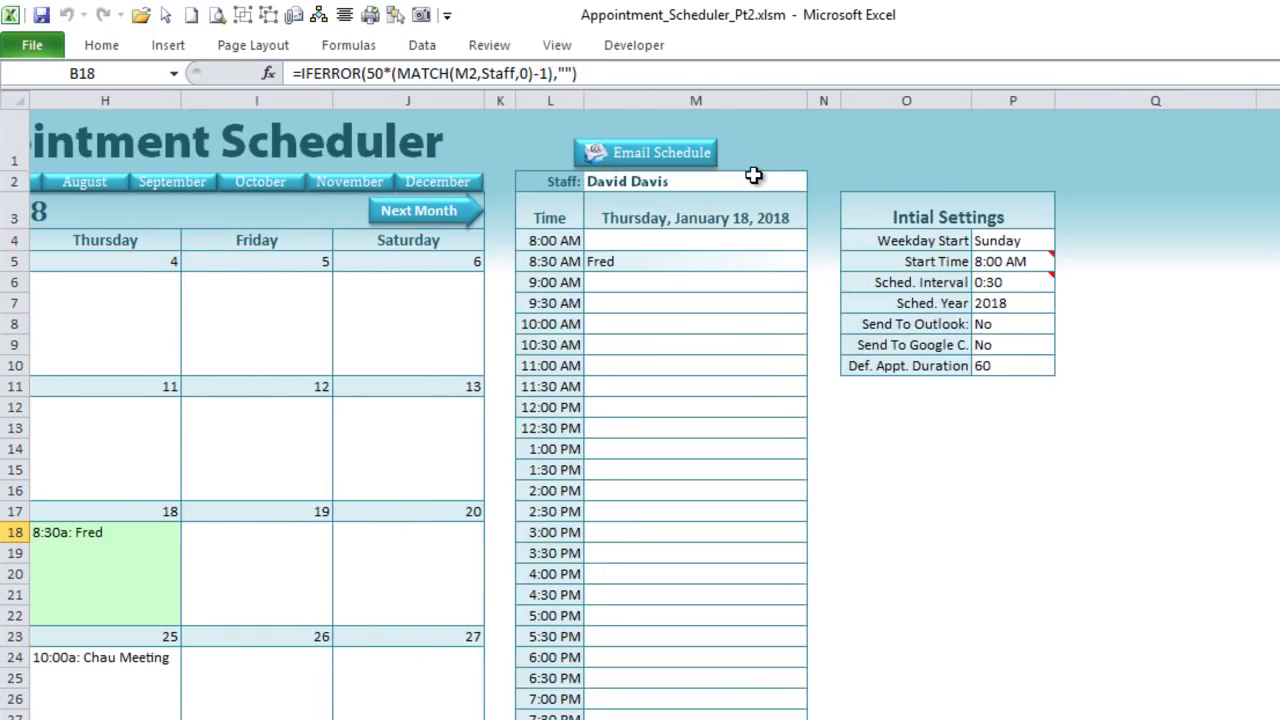
{"action": "left_click", "coordinate": [790, 182]}
{"action": "left_click", "coordinate": [824, 186]}
{"action": "left_click", "coordinate": [802, 181]}
{"action": "left_click", "coordinate": [817, 183]}
{"action": "left_click", "coordinate": [766, 229]}
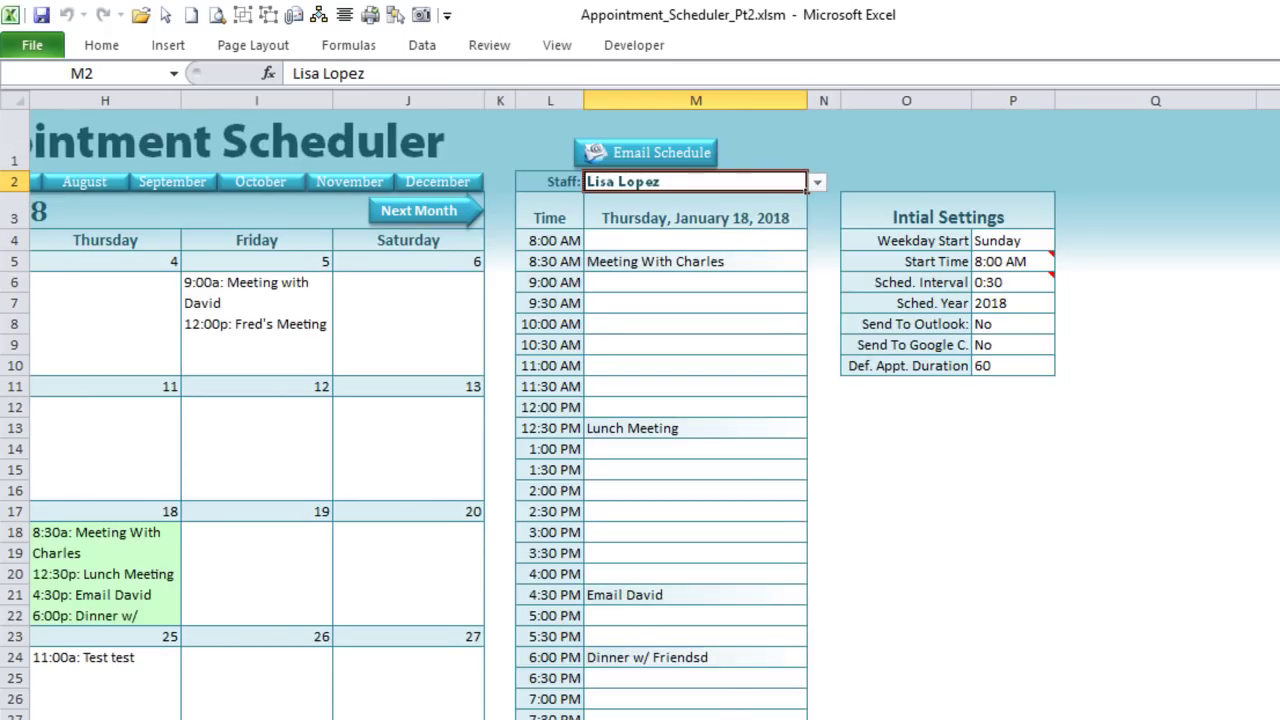
{"action": "scroll", "coordinate": [640, 400], "scroll_direction": "left", "scroll_amount": 7}
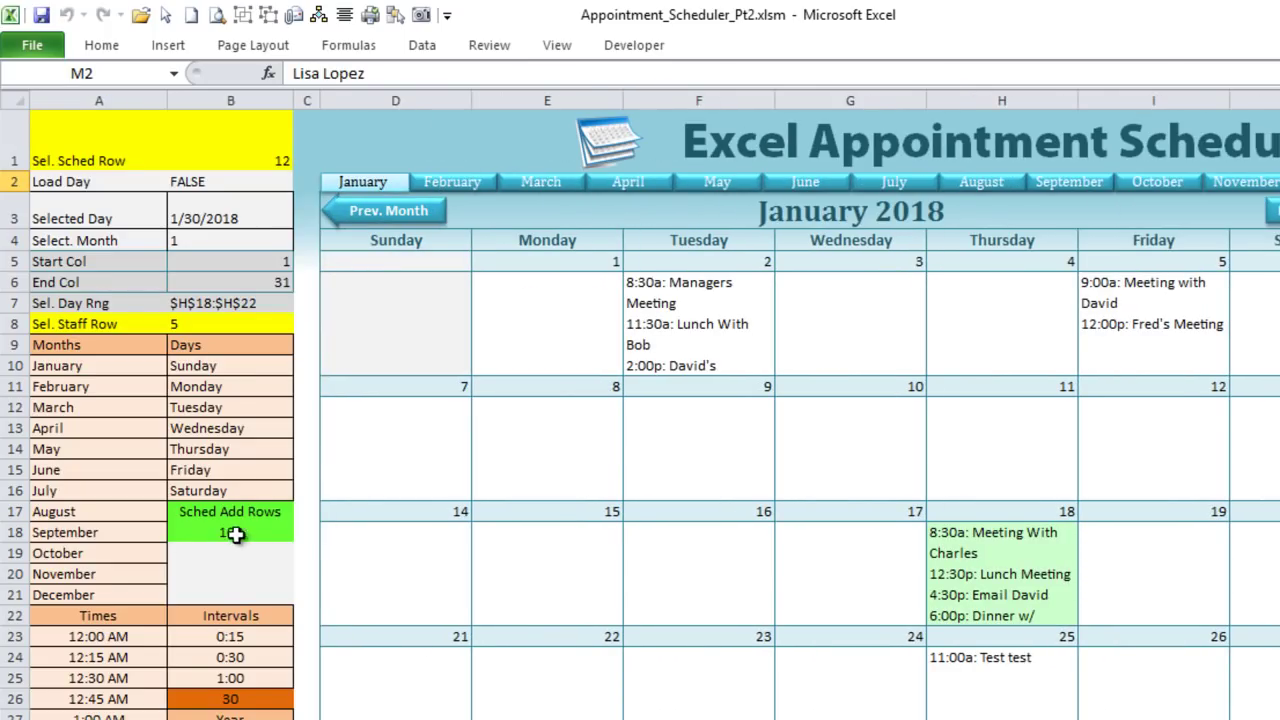
Step: Add a test staff member 'M' in Staff!C6, select it in M2, and check the B18 formula
{"action": "key", "text": "ctrl+Page_Down"}
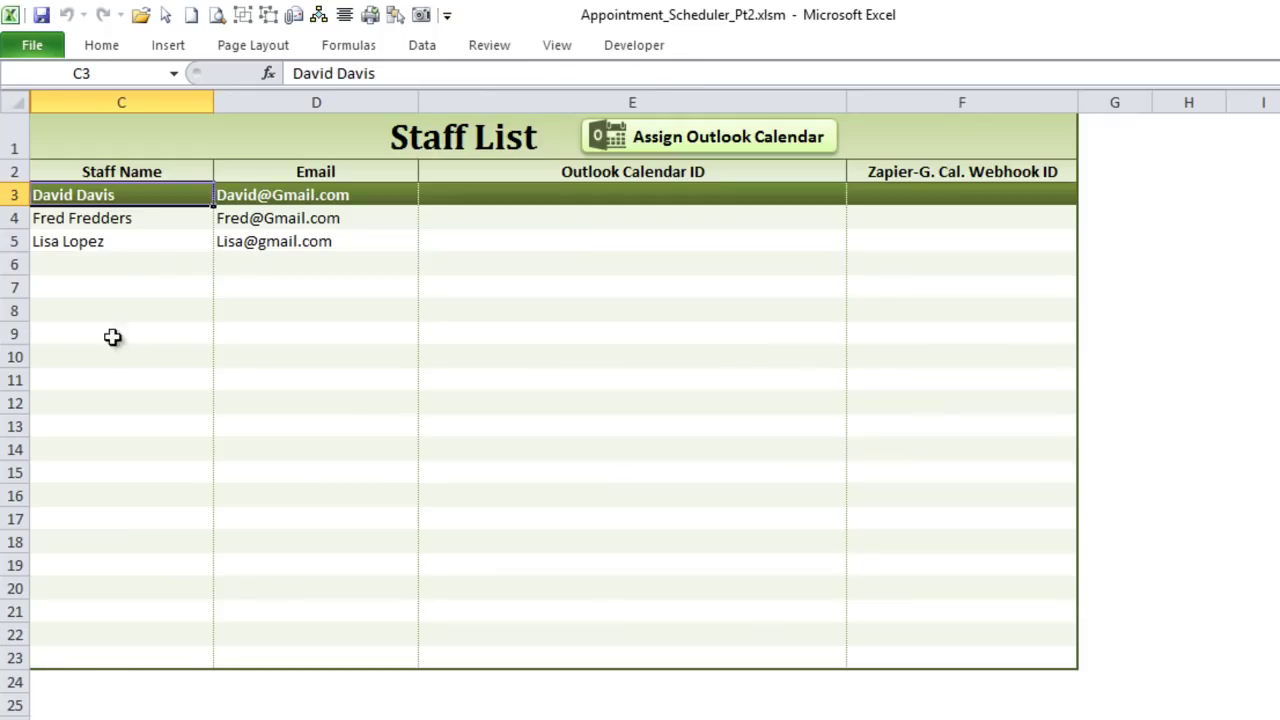
{"action": "left_click", "coordinate": [150, 262]}
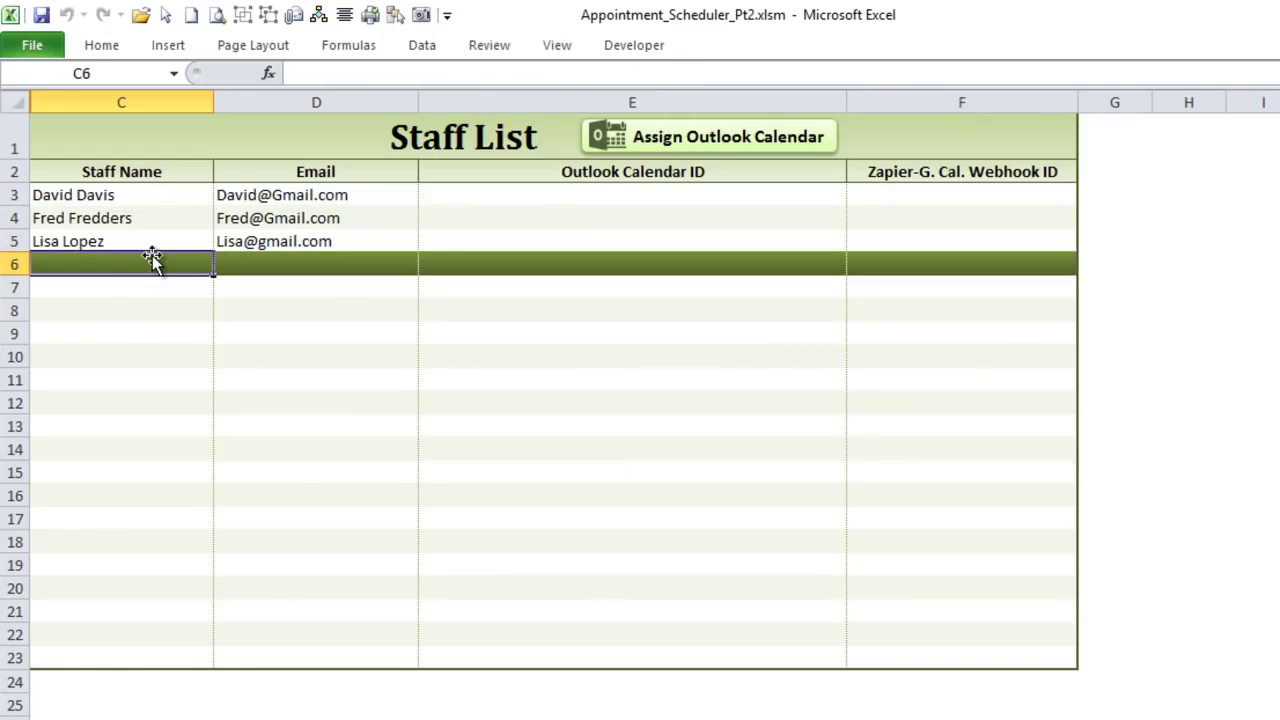
{"action": "type", "text": "M"}
{"action": "key", "text": "Return"}
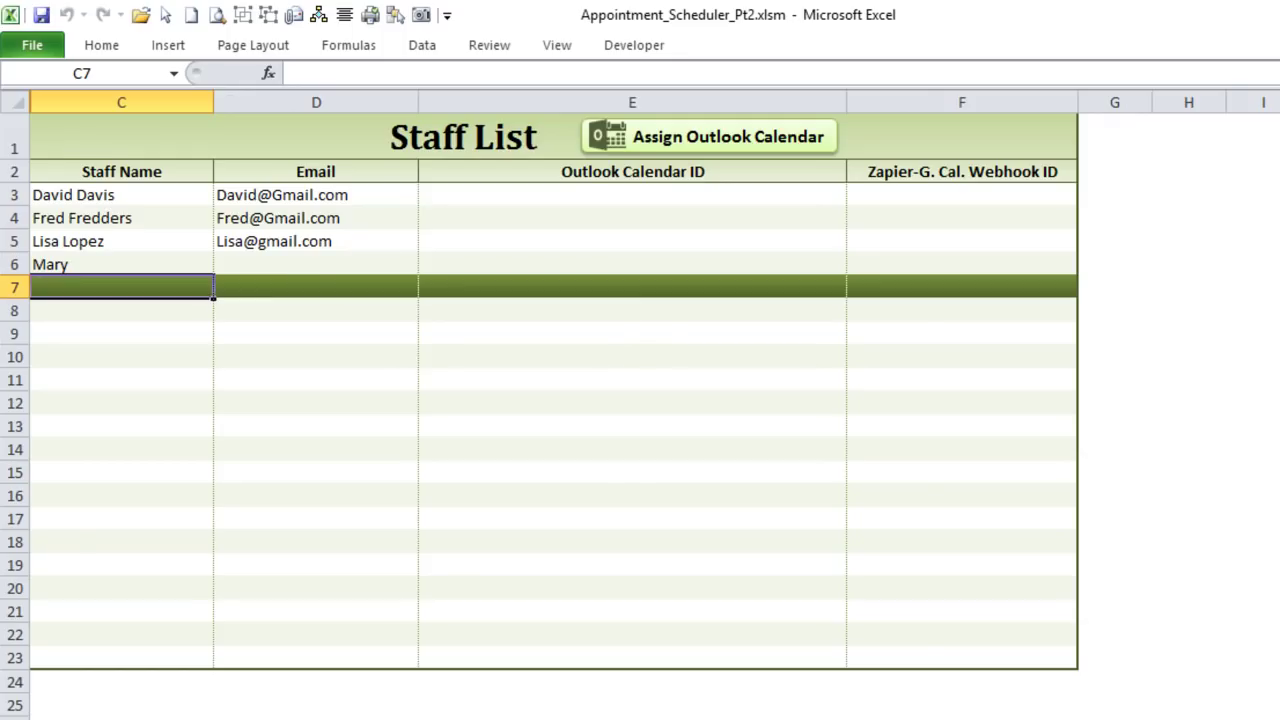
{"action": "key", "text": "ctrl+Page_Up"}
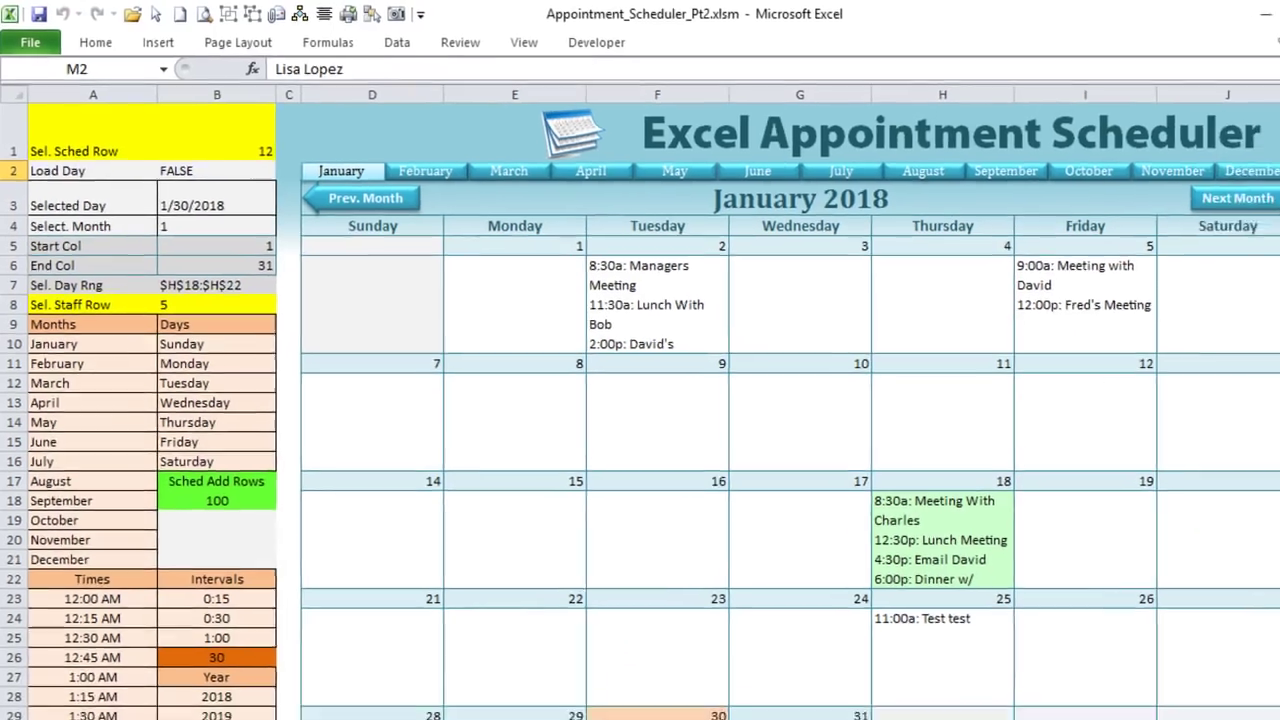
{"action": "left_click_drag", "start_coordinate": [928, 689], "coordinate": [991, 689]}
{"action": "left_click", "coordinate": [1253, 158]}
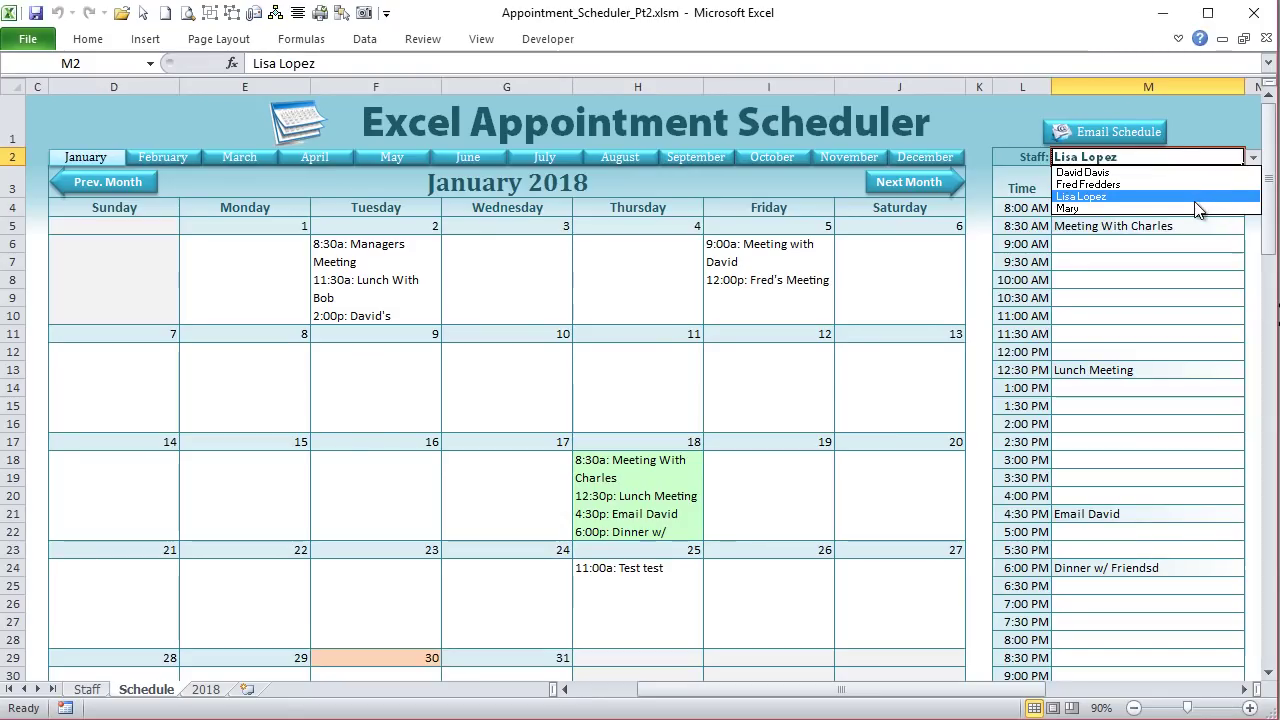
{"action": "left_click", "coordinate": [1188, 208]}
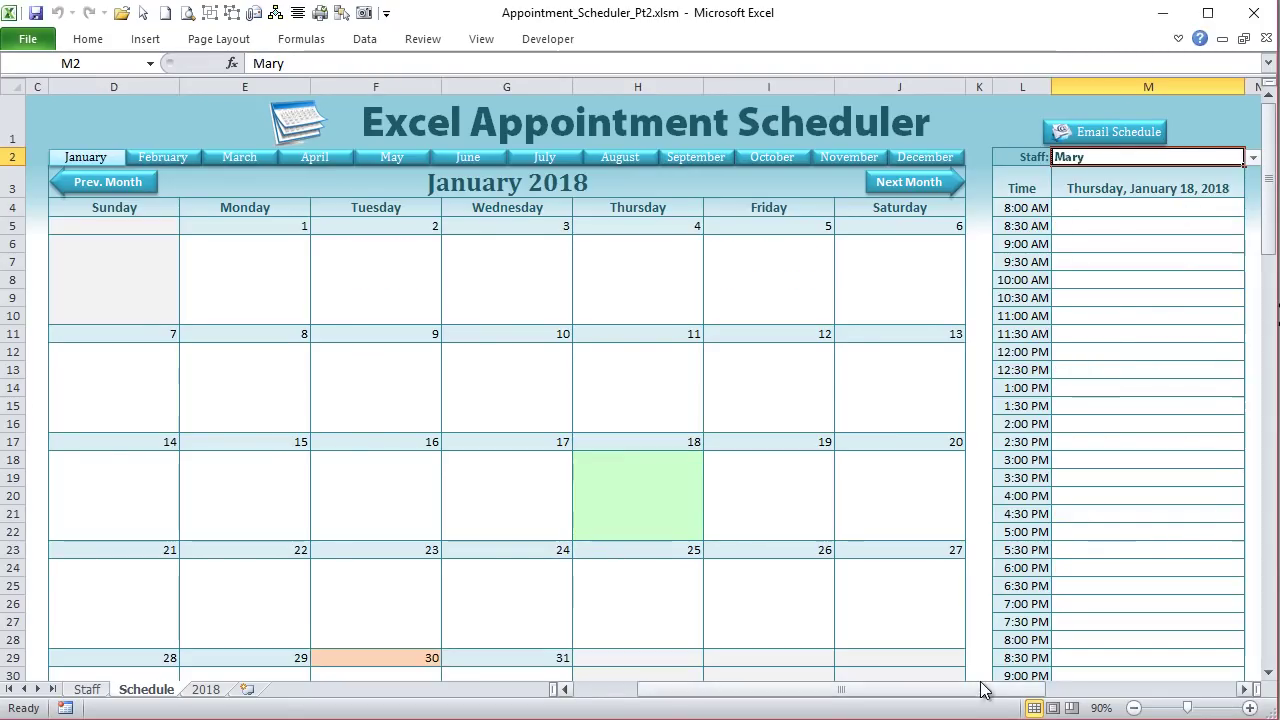
{"action": "left_click_drag", "start_coordinate": [982, 692], "coordinate": [714, 686]}
{"action": "left_click", "coordinate": [150, 472]}
{"action": "left_click", "coordinate": [177, 462]}
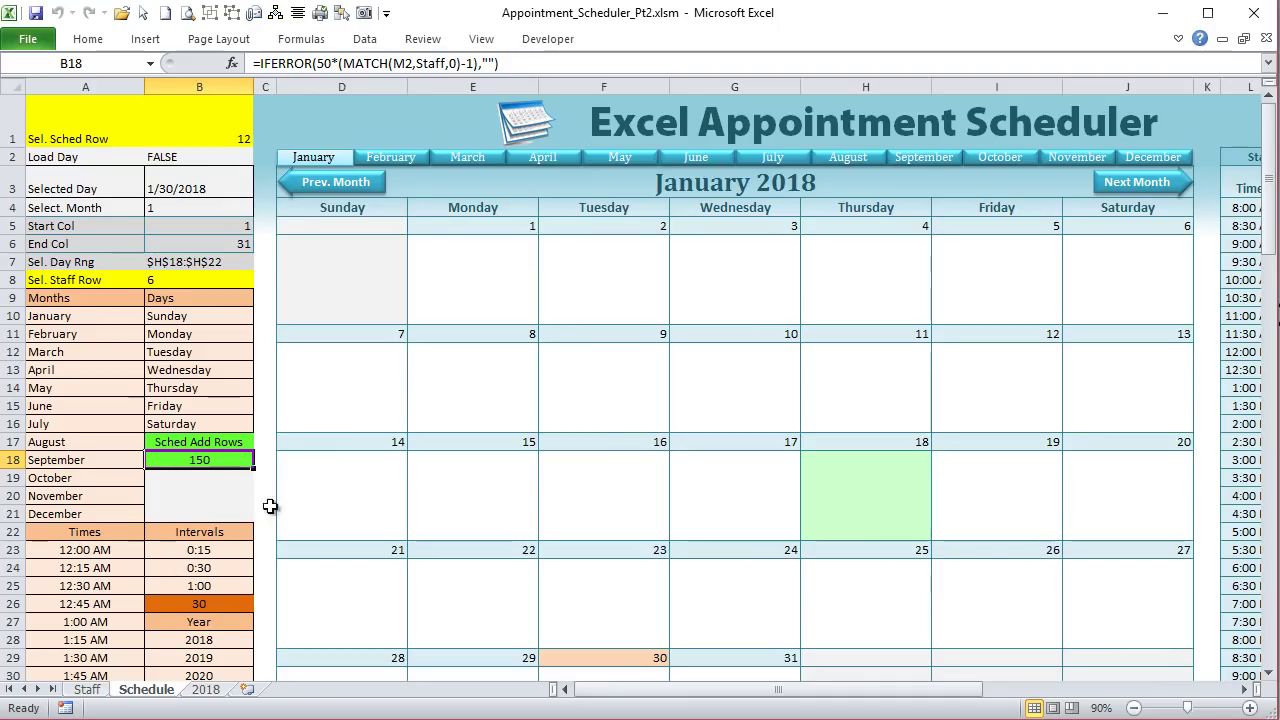
Step: Delete the test name from Staff!C6 and go back to the Schedule sheet
{"action": "left_click", "coordinate": [86, 690]}
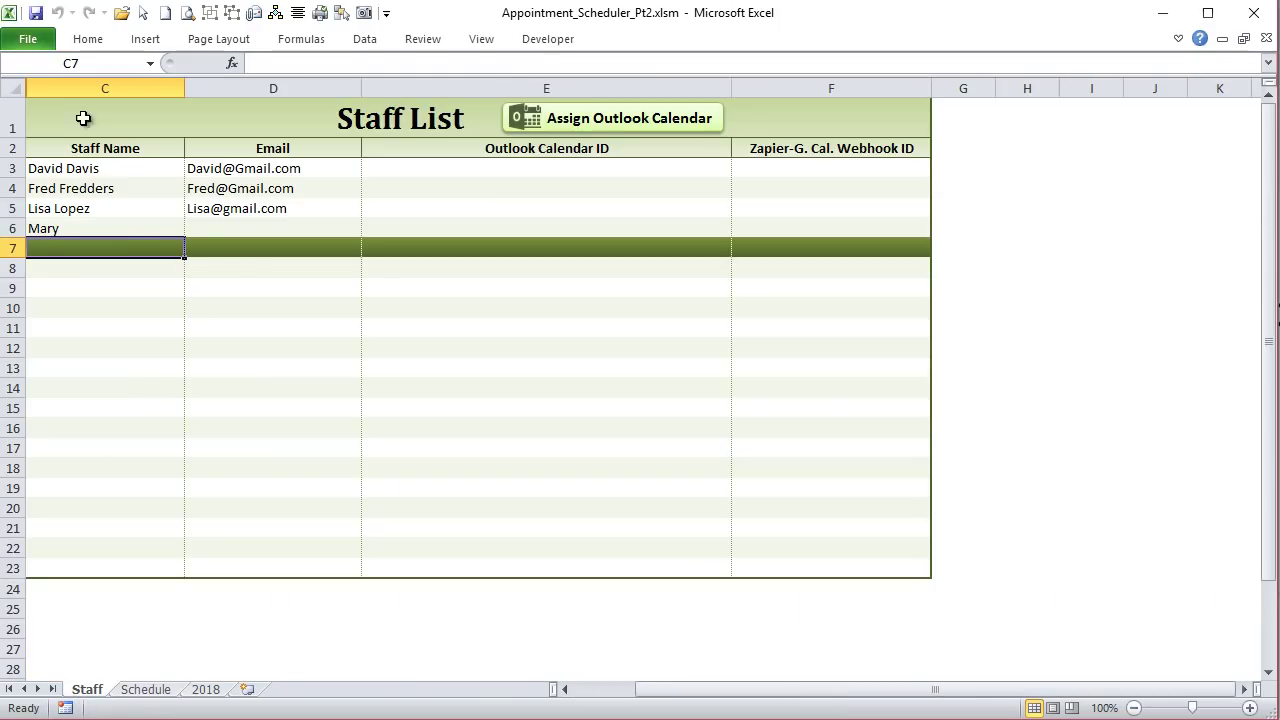
{"action": "left_click", "coordinate": [90, 228]}
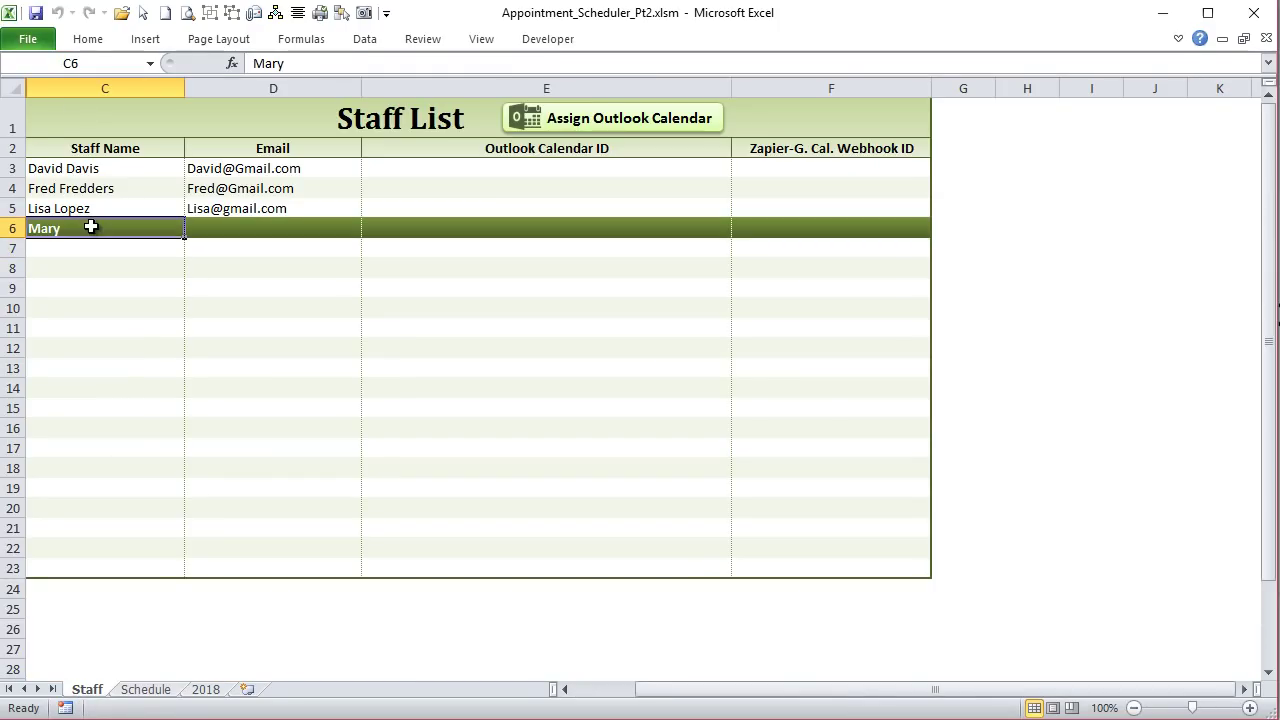
{"action": "key", "text": "Delete"}
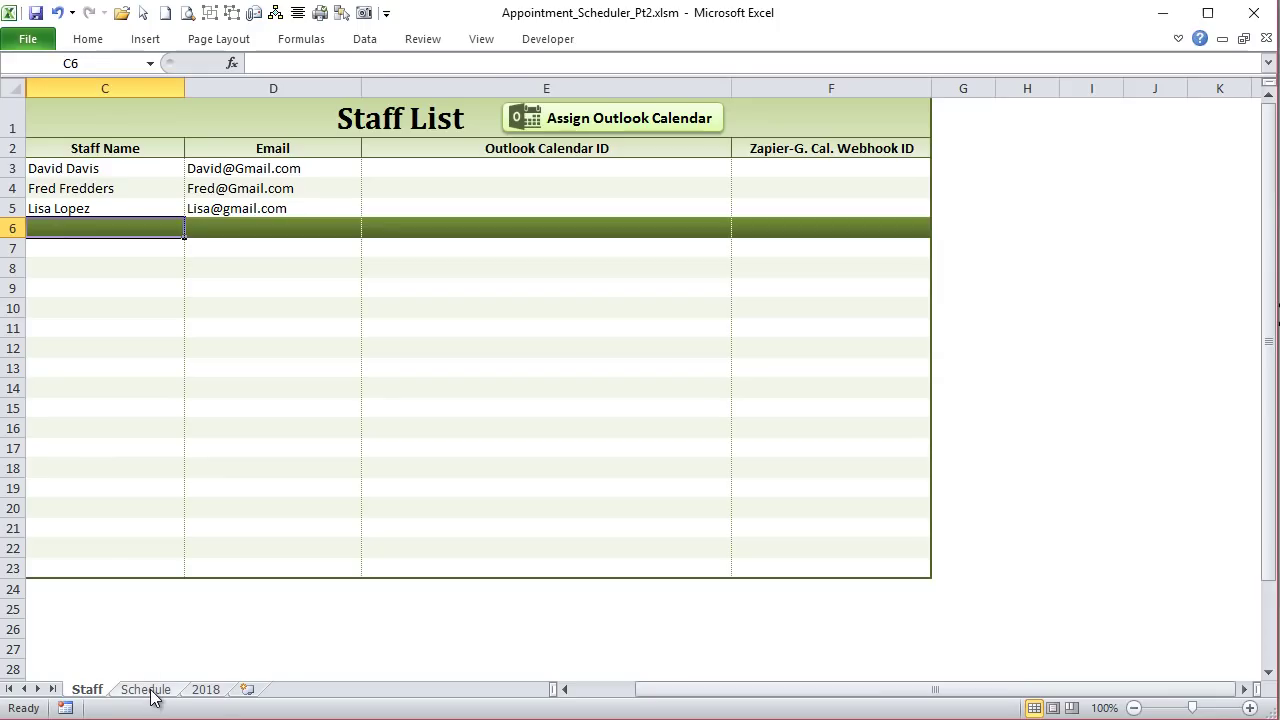
{"action": "left_click", "coordinate": [146, 690]}
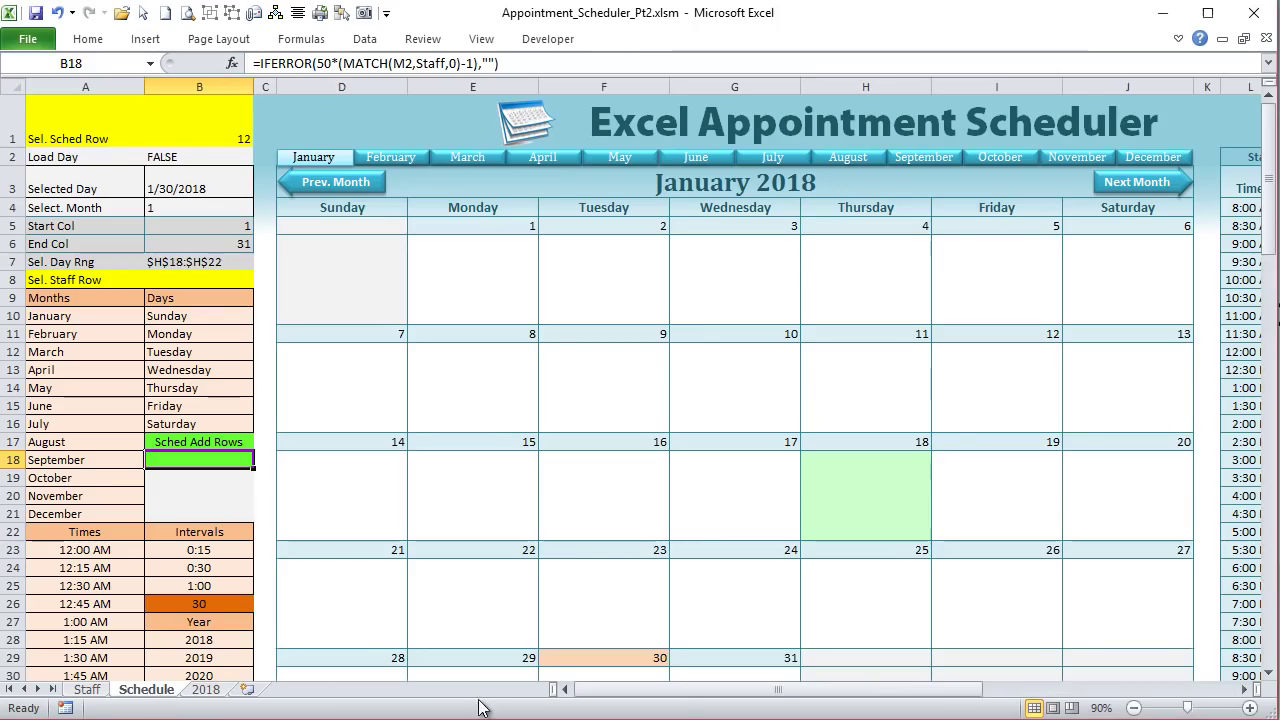
Step: In the B18 formula, select the MATCH(M2,Staff,0)-1 part for replacement
{"action": "left_click_drag", "start_coordinate": [676, 698], "coordinate": [790, 700]}
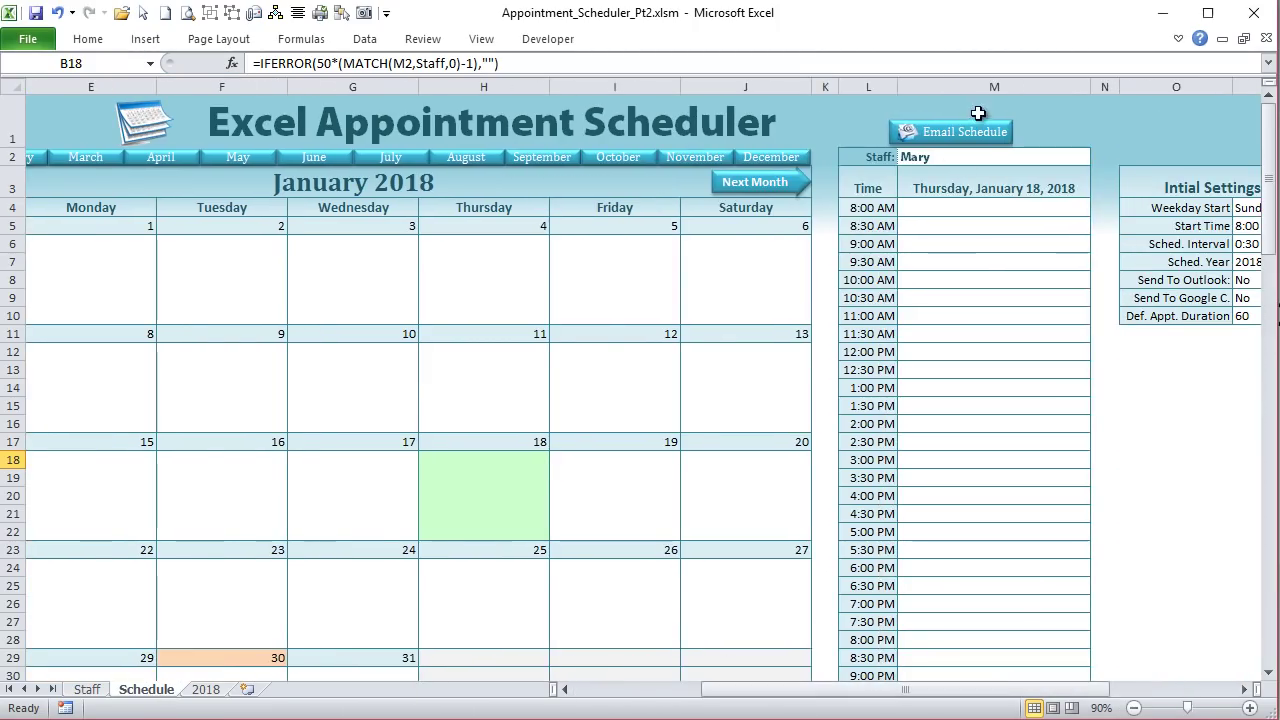
{"action": "left_click_drag", "start_coordinate": [838, 690], "coordinate": [706, 680]}
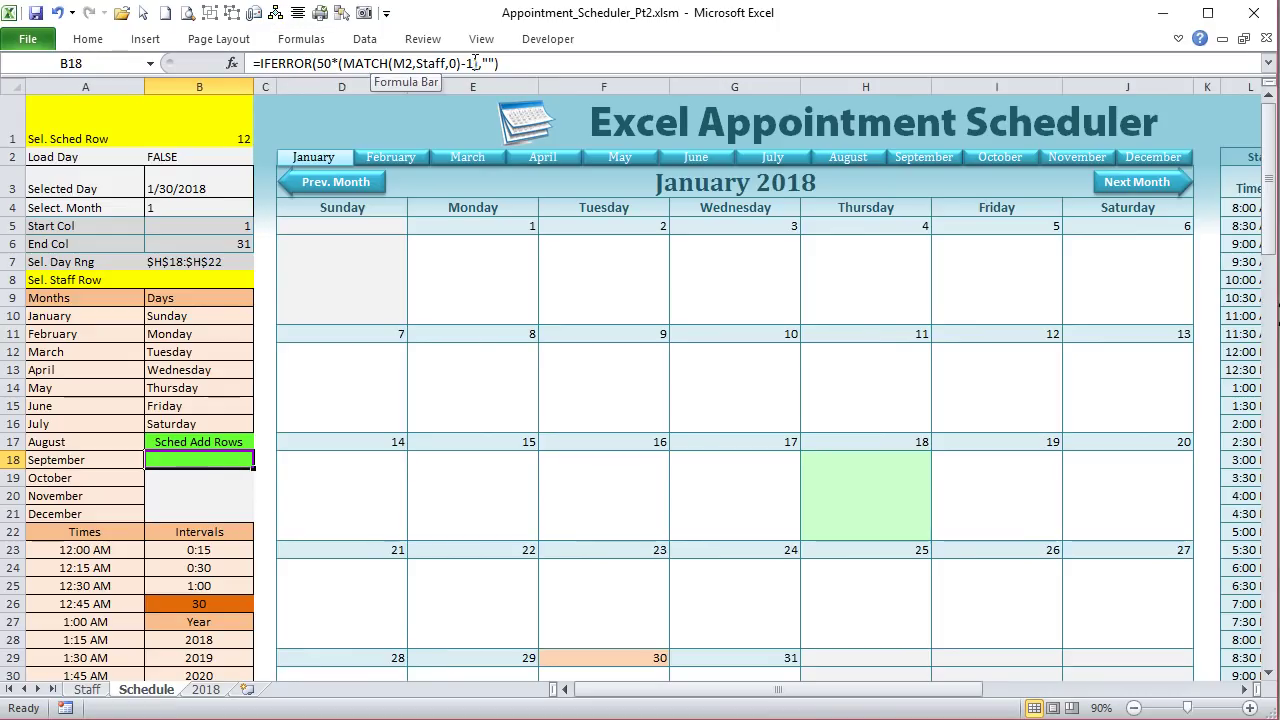
{"action": "left_click_drag", "start_coordinate": [456, 62], "coordinate": [344, 63]}
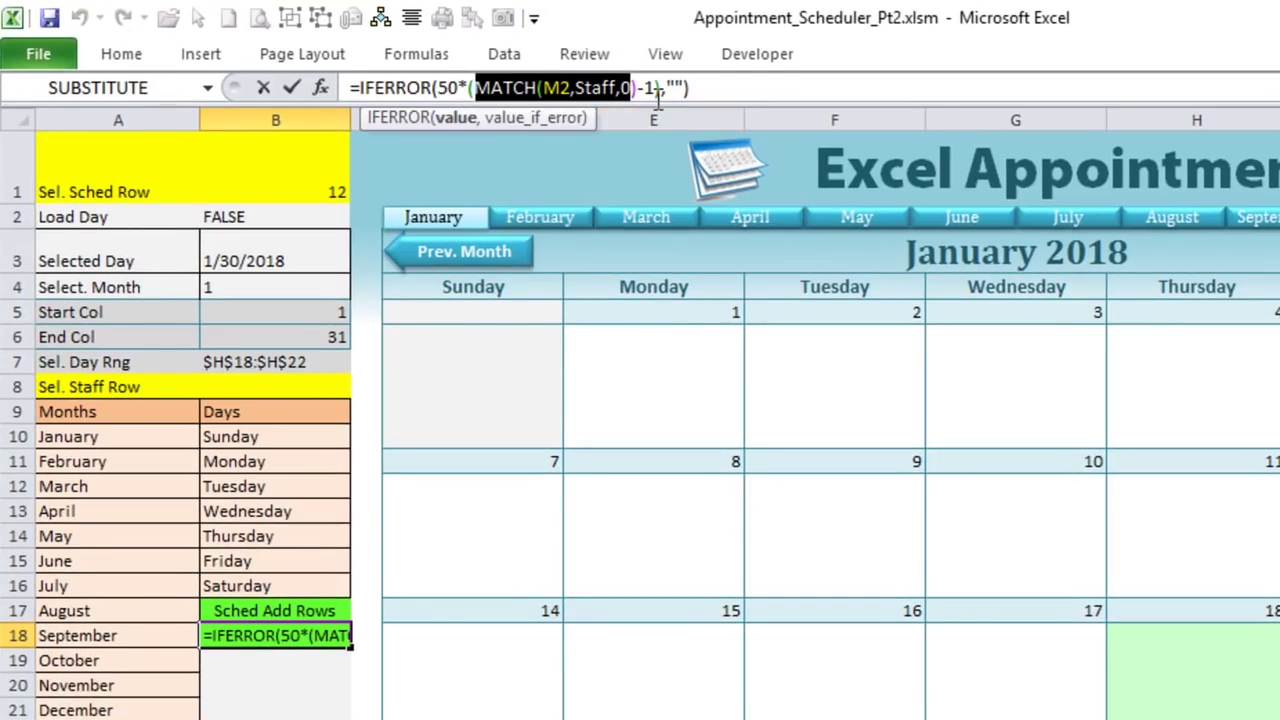
{"action": "left_click", "coordinate": [659, 88]}
{"action": "double_click", "coordinate": [648, 88]}
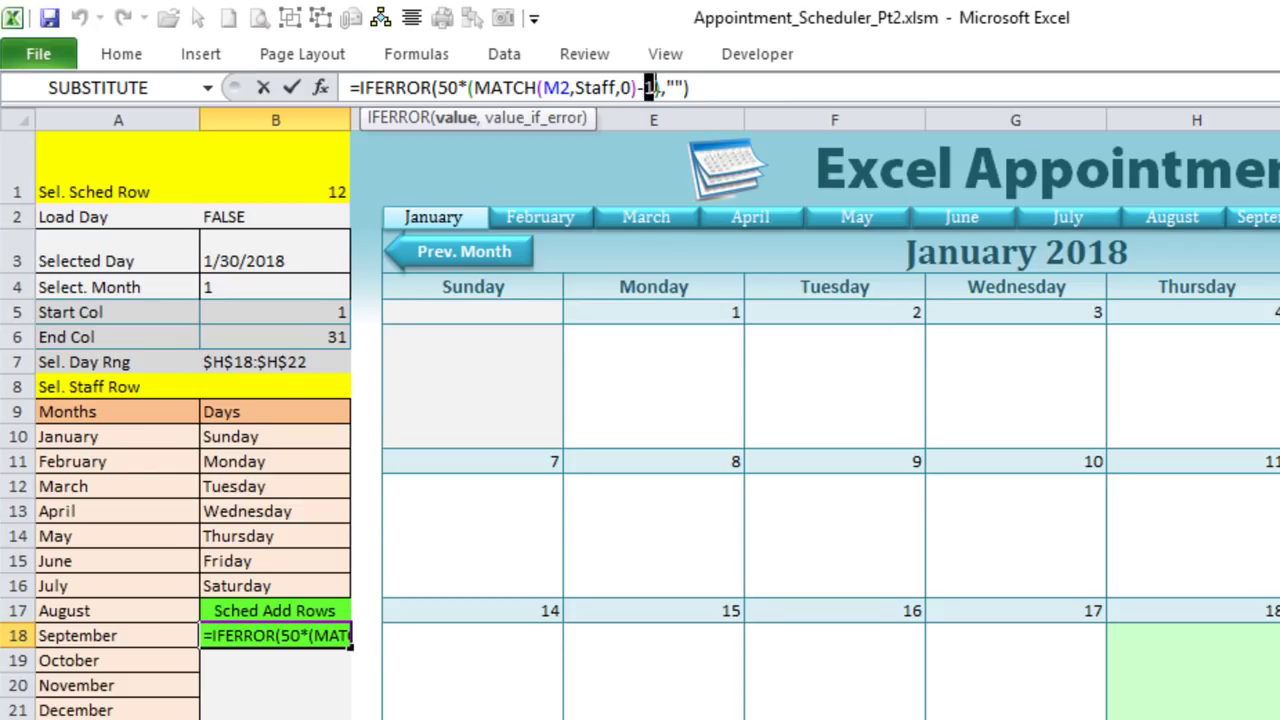
{"action": "left_click_drag", "start_coordinate": [656, 88], "coordinate": [476, 88]}
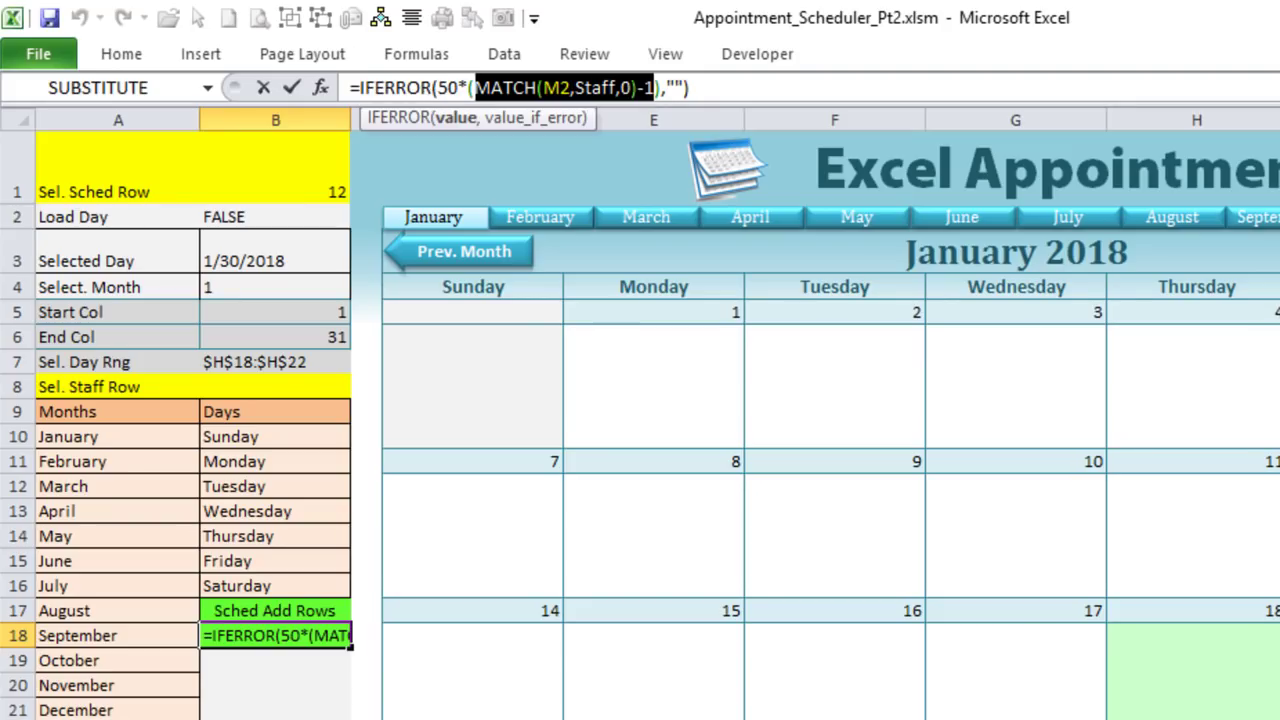
Step: Try a row 2 reference on the 2018 sheet, undo it, cancel the edit, and pick Monday the 15th
{"action": "left_click", "coordinate": [464, 718]}
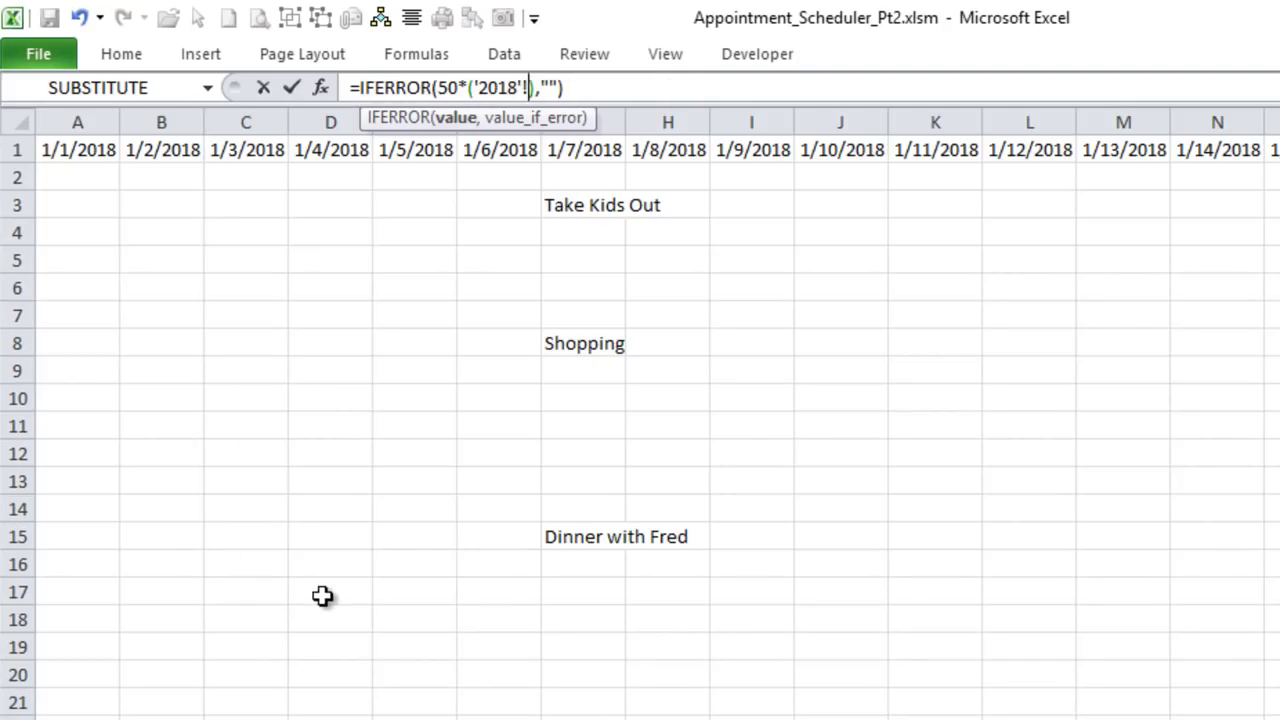
{"action": "left_click", "coordinate": [18, 177]}
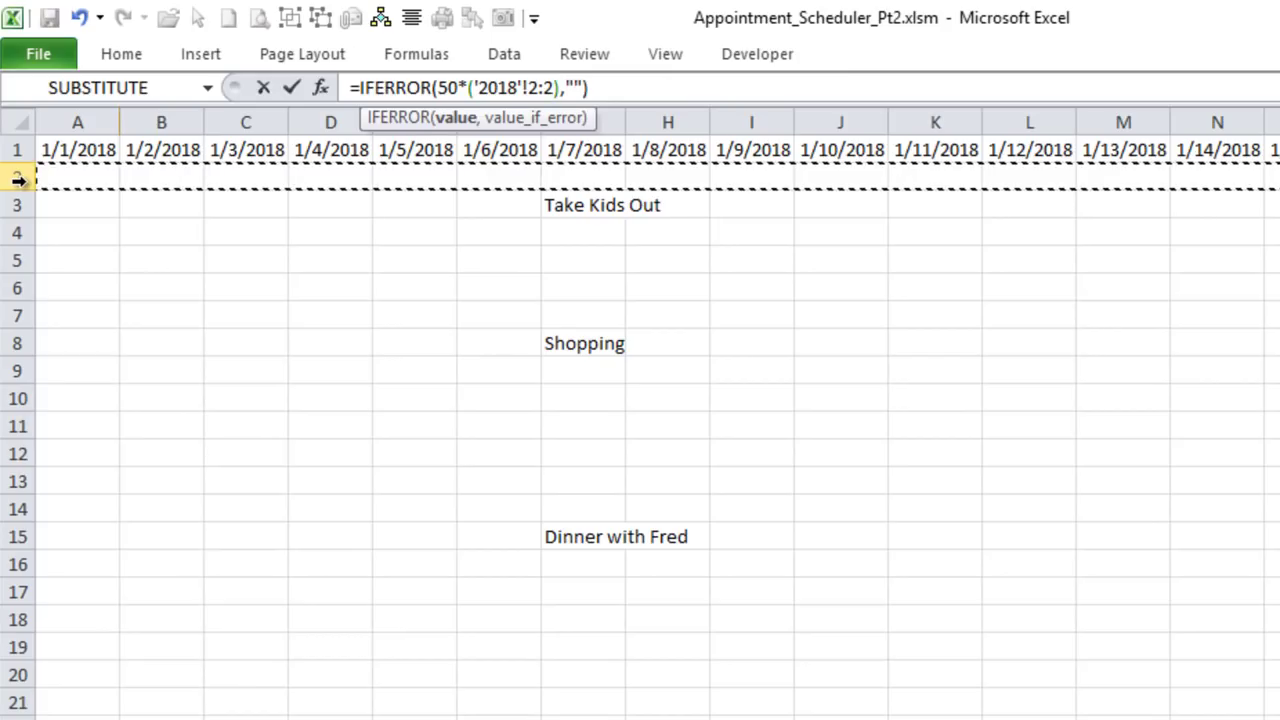
{"action": "key", "text": "ctrl+z"}
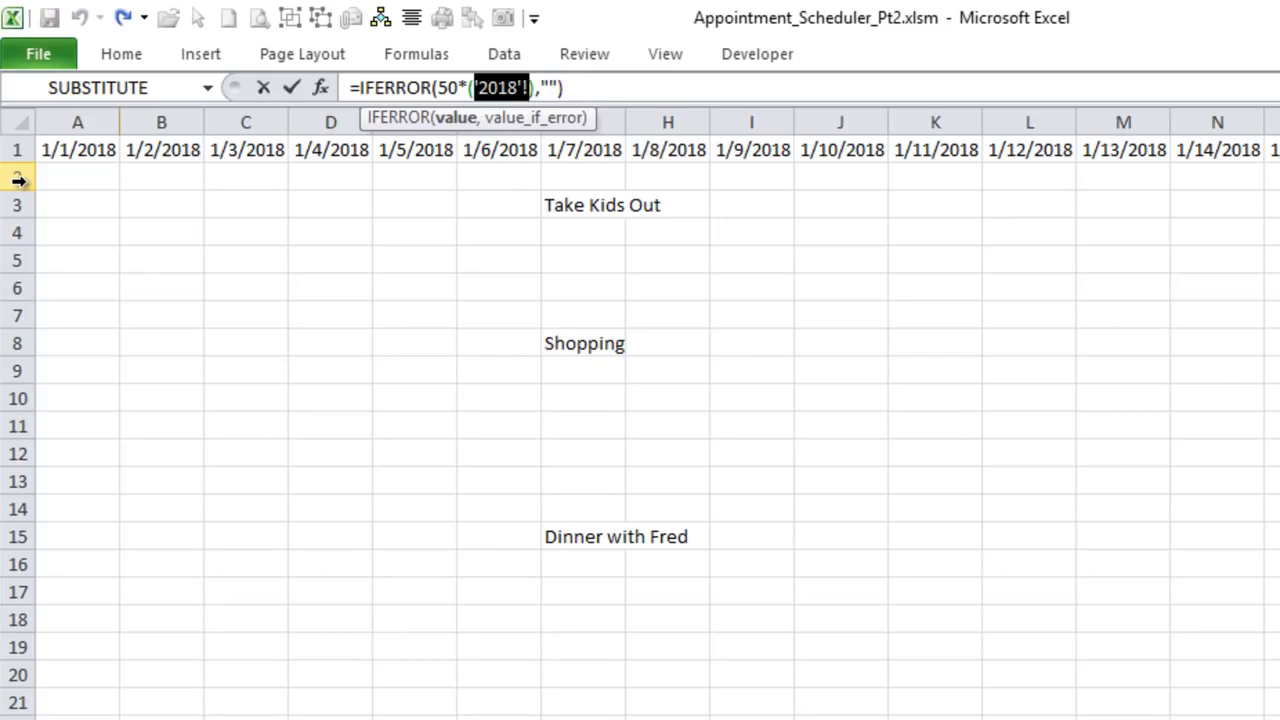
{"action": "key", "text": "Escape"}
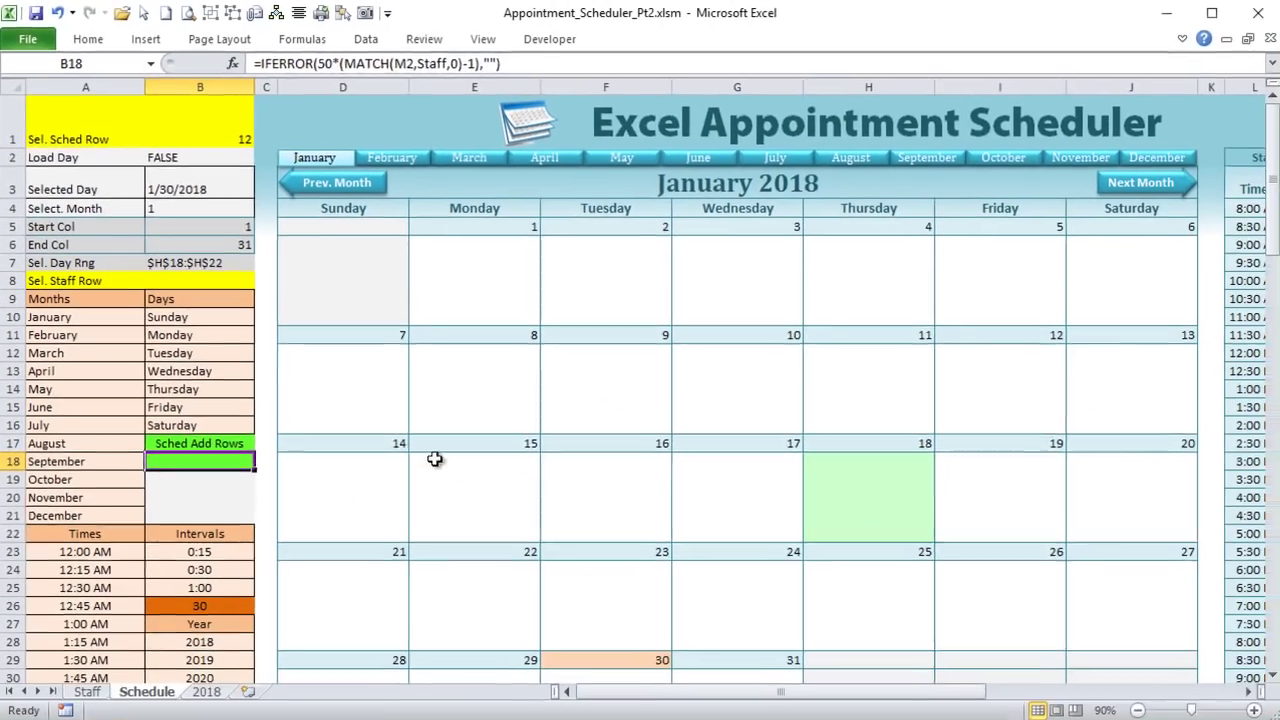
{"action": "left_click", "coordinate": [435, 459]}
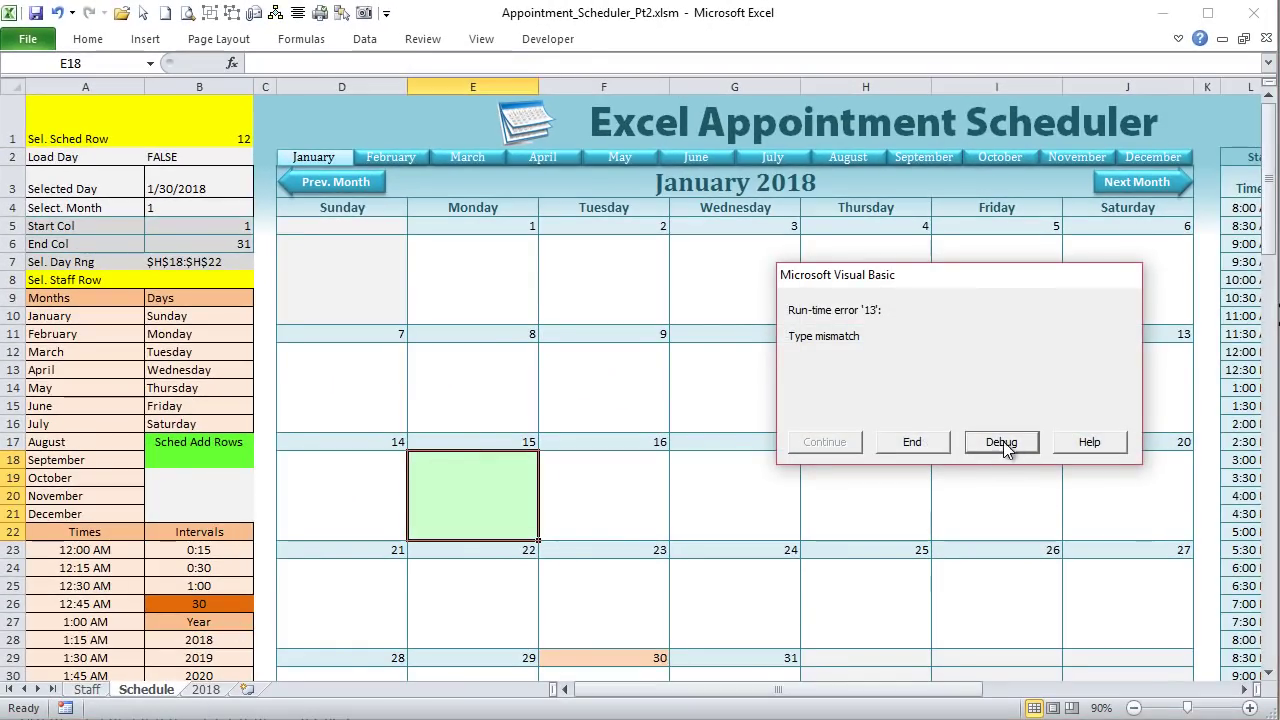
Step: End the run-time error dialogs raised by selecting the 15th and Tuesday the 9th
{"action": "left_click", "coordinate": [913, 445]}
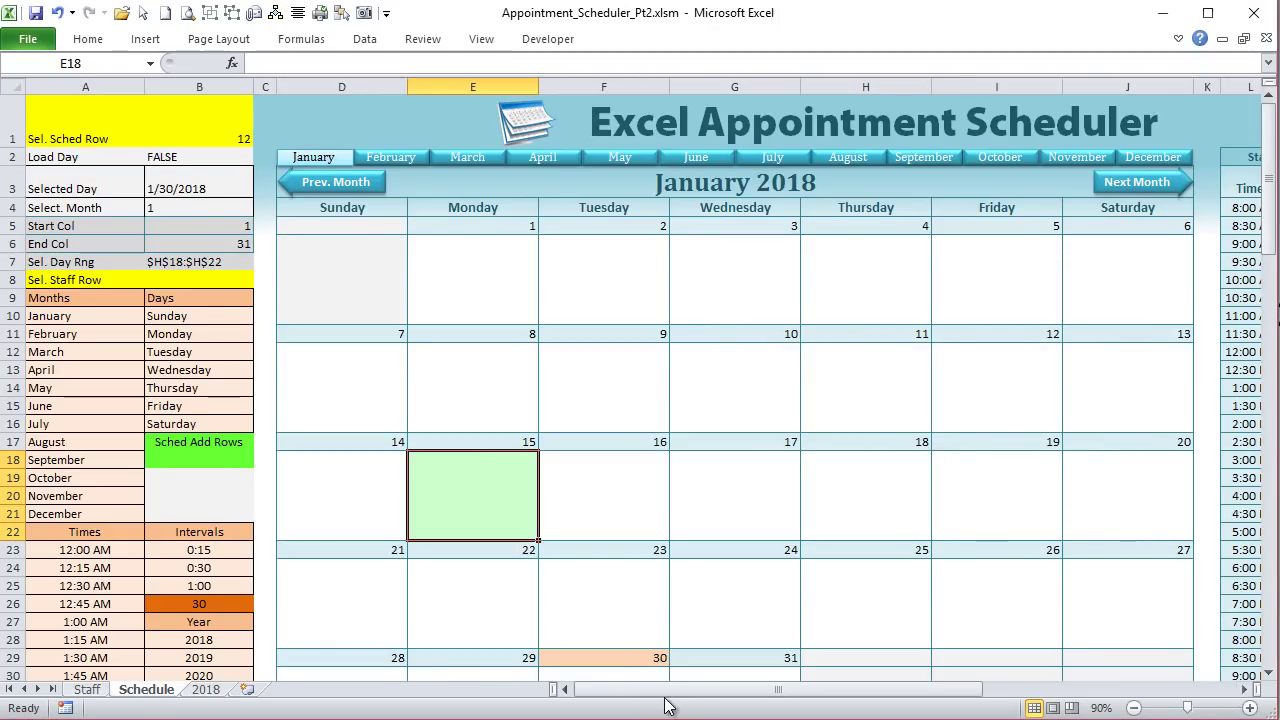
{"action": "left_click", "coordinate": [618, 380]}
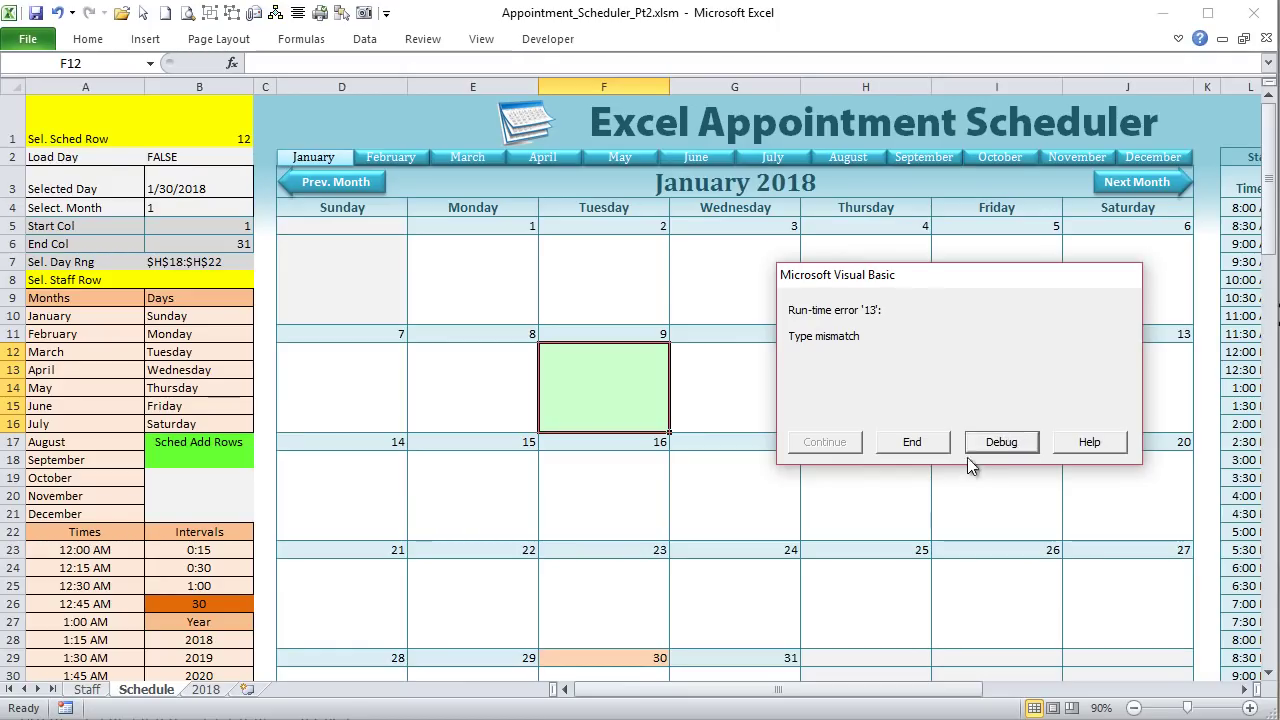
{"action": "left_click", "coordinate": [938, 449]}
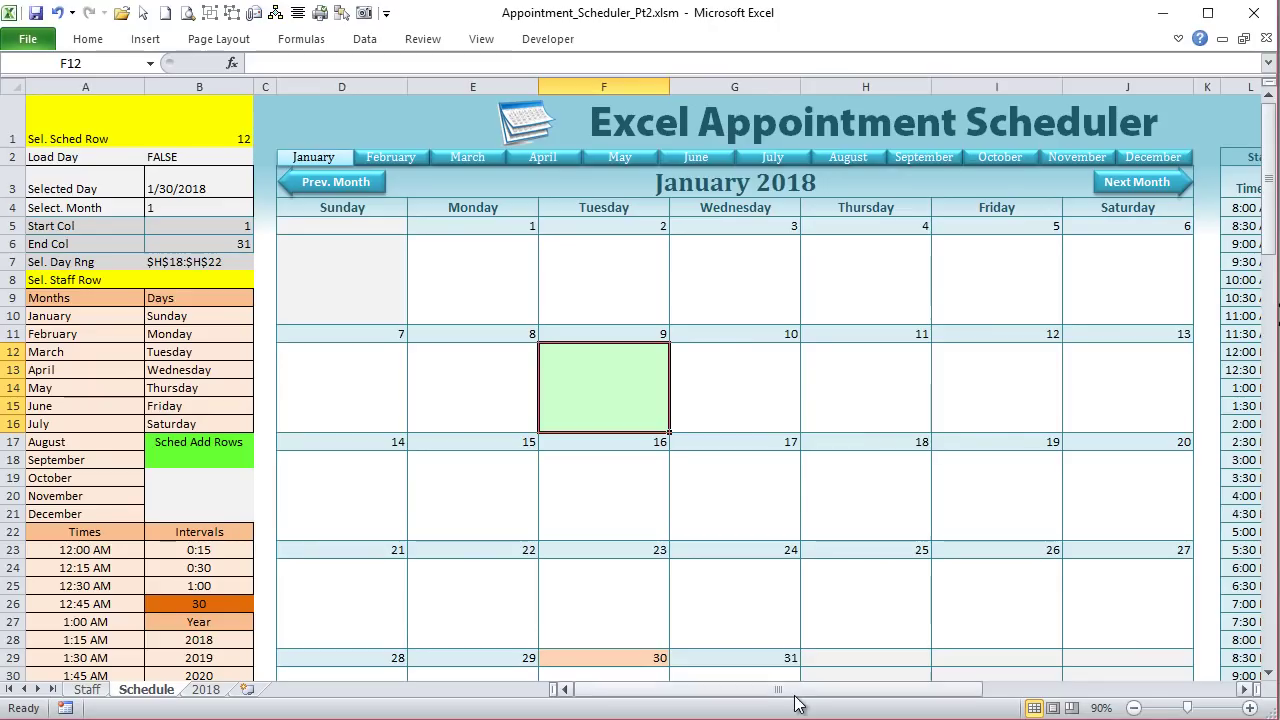
Step: Choose a different staff member in M2, then select Tuesday the 16th and Monday the 15th
{"action": "left_click_drag", "start_coordinate": [796, 692], "coordinate": [921, 690]}
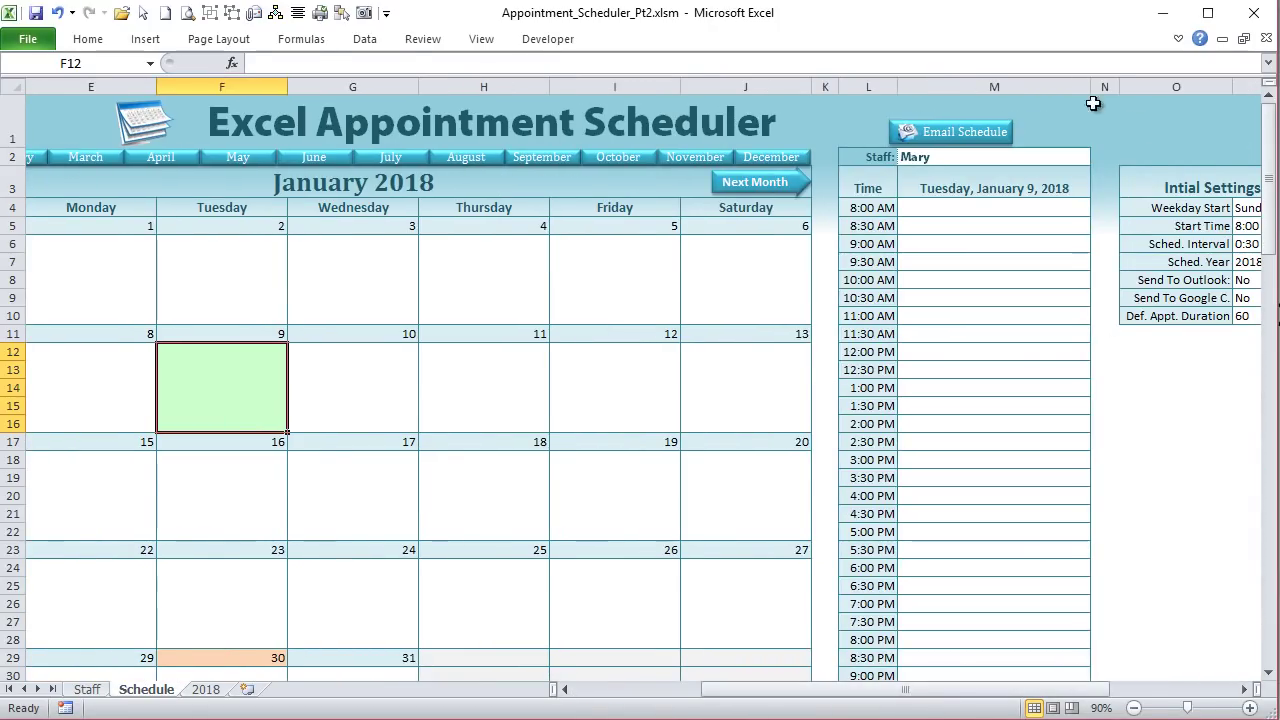
{"action": "left_click", "coordinate": [1082, 155]}
{"action": "left_click", "coordinate": [1099, 157]}
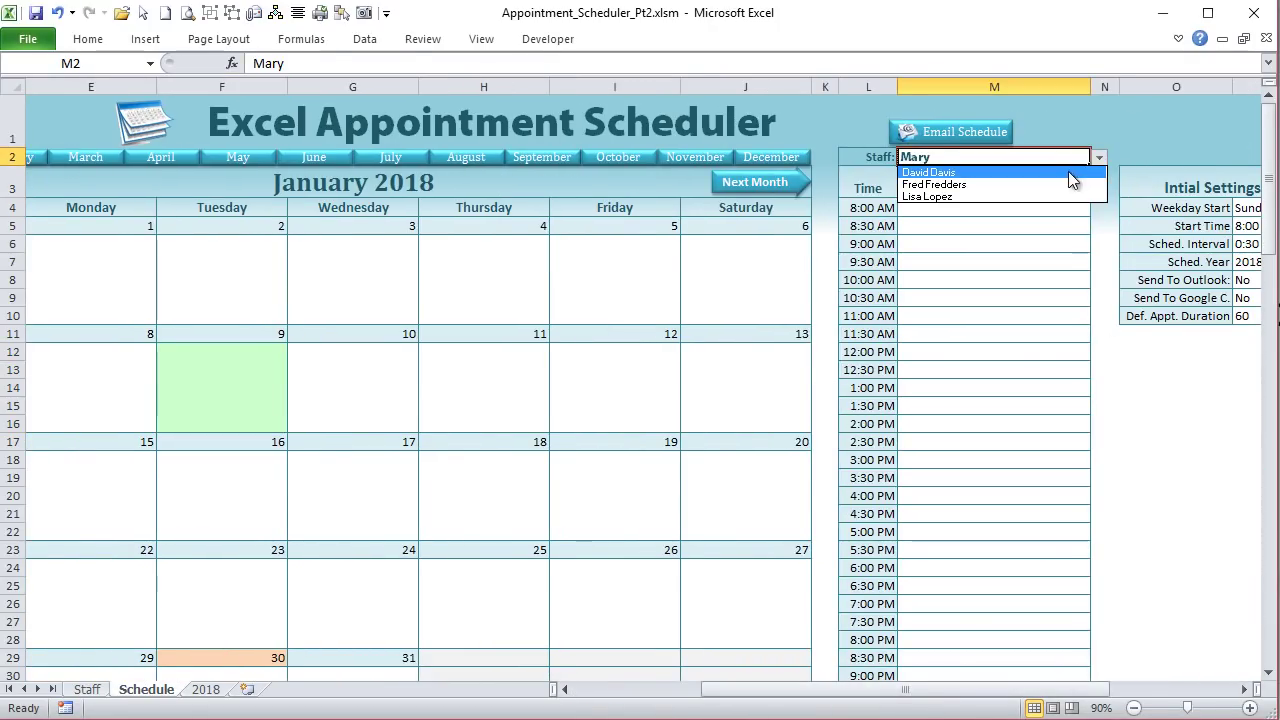
{"action": "left_click", "coordinate": [1062, 174]}
{"action": "left_click_drag", "start_coordinate": [877, 690], "coordinate": [750, 690]}
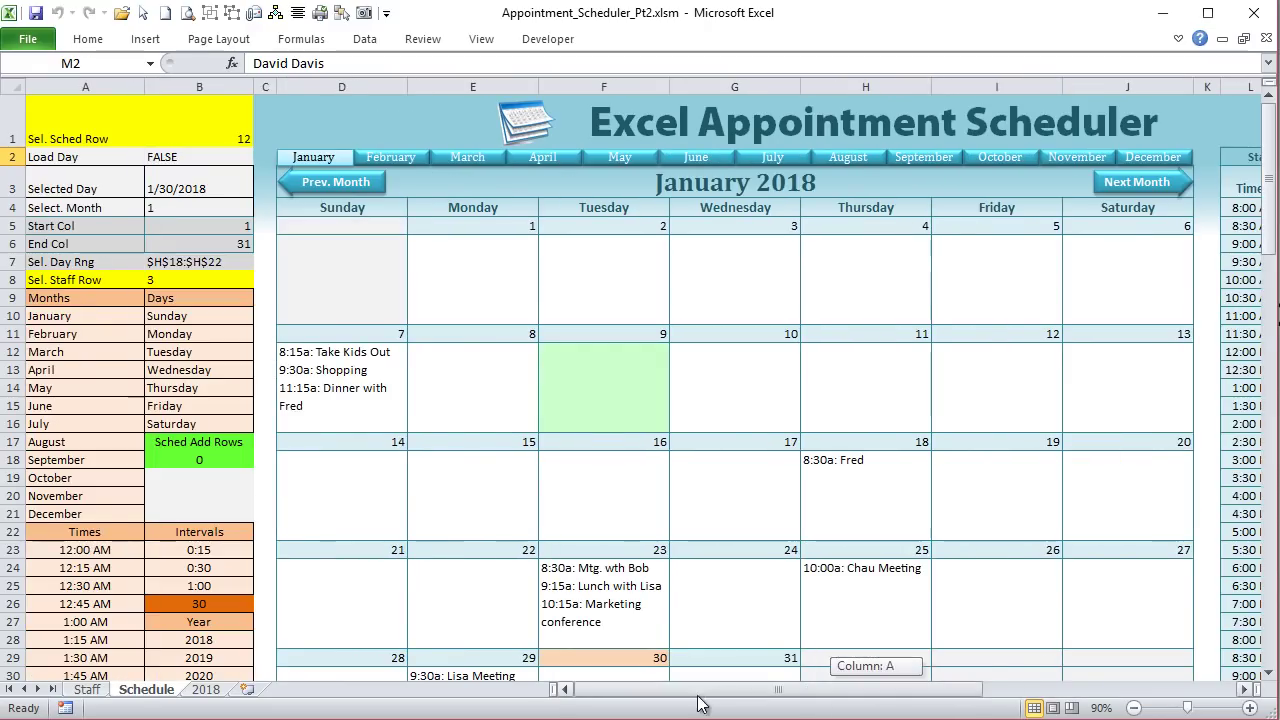
{"action": "left_click", "coordinate": [591, 495]}
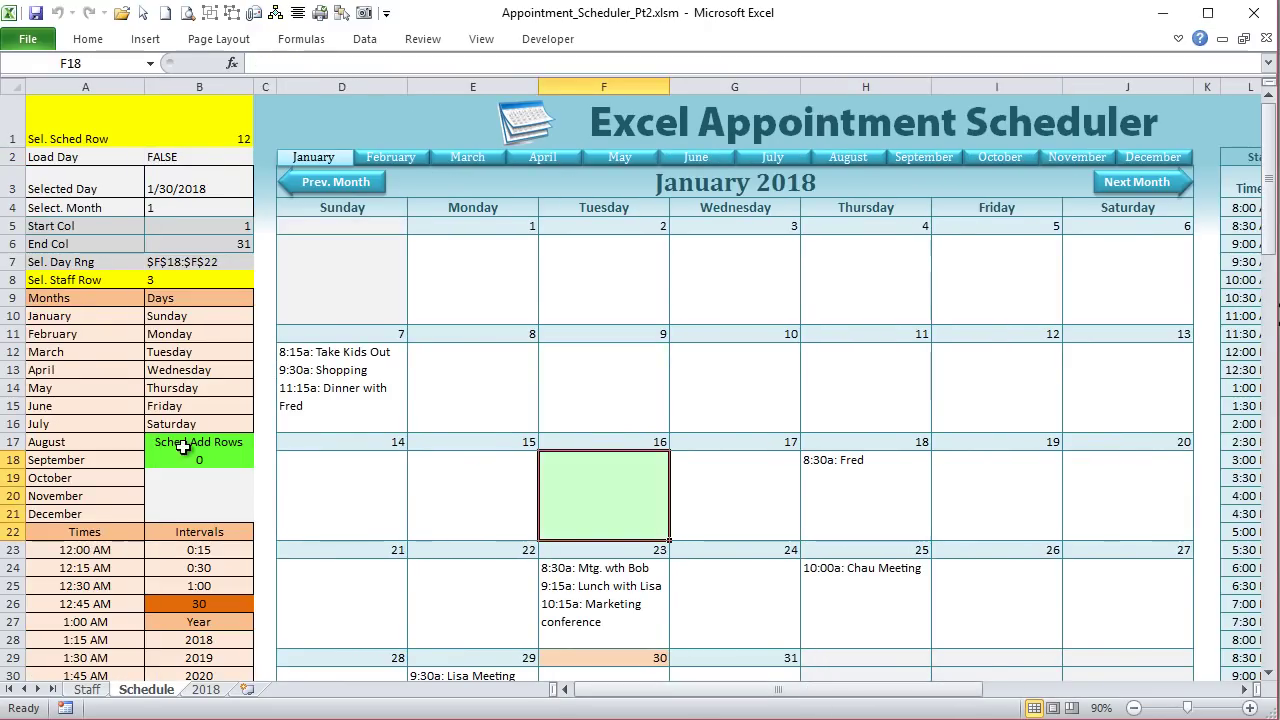
{"action": "left_click", "coordinate": [418, 476]}
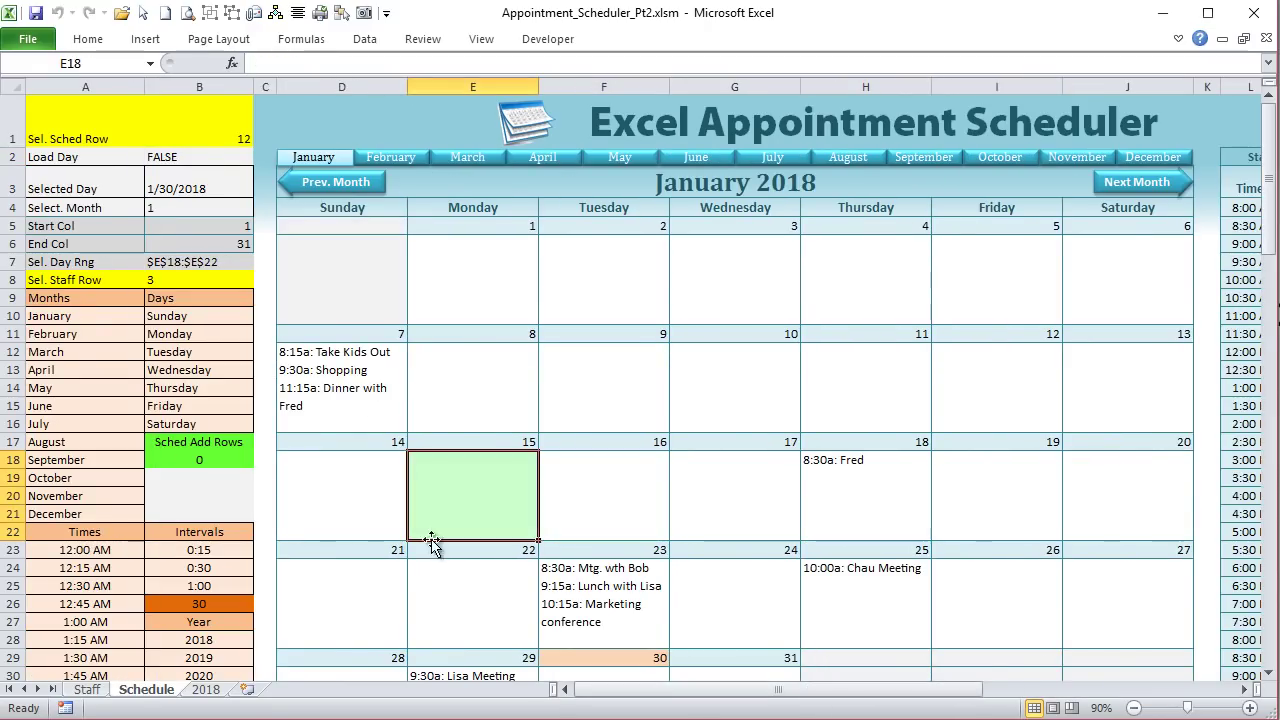
Step: On the 2018 sheet, select rows 2 and 51 and scroll down toward row 90
{"action": "left_click", "coordinate": [203, 692]}
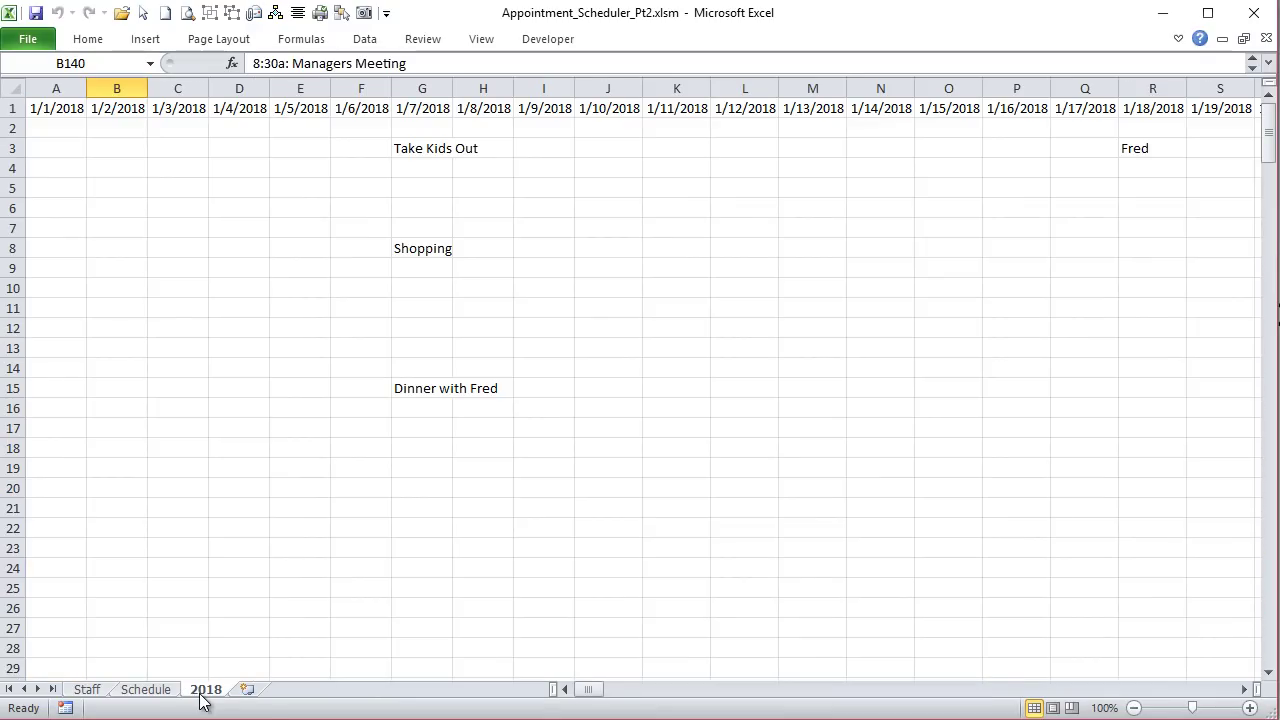
{"action": "left_click", "coordinate": [13, 128]}
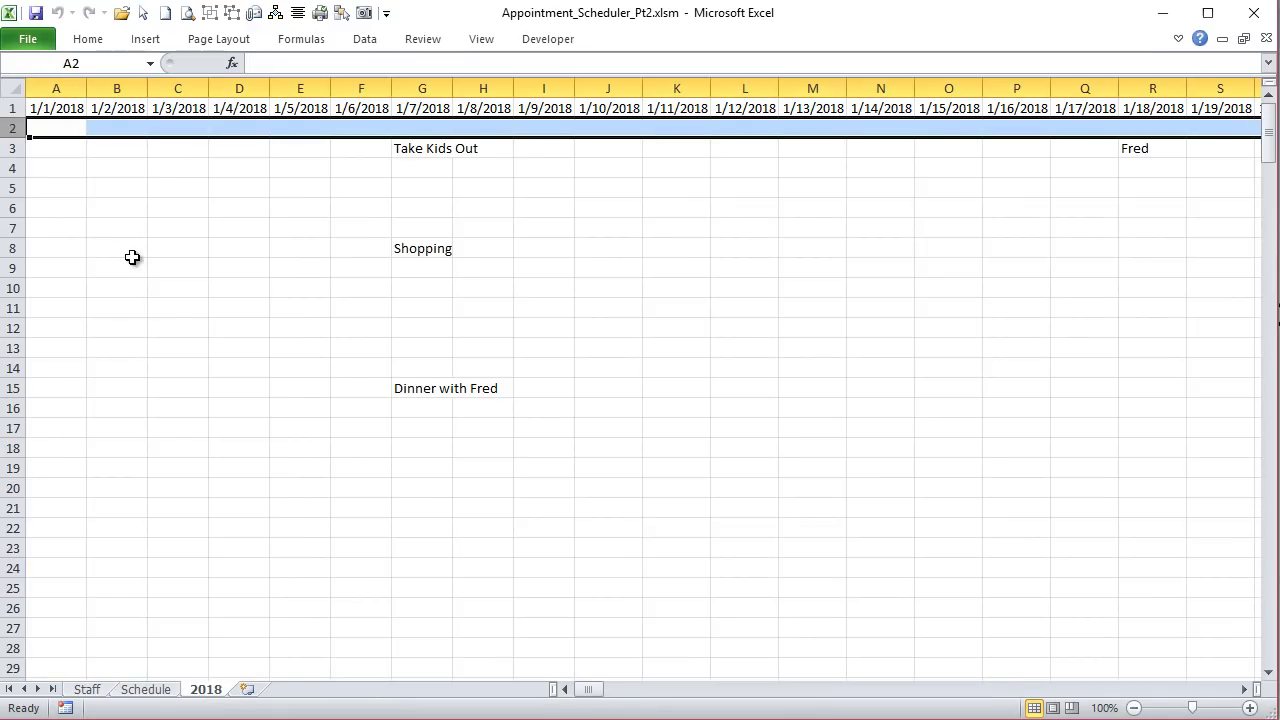
{"action": "scroll", "coordinate": [132, 257], "scroll_direction": "down", "scroll_amount": 14}
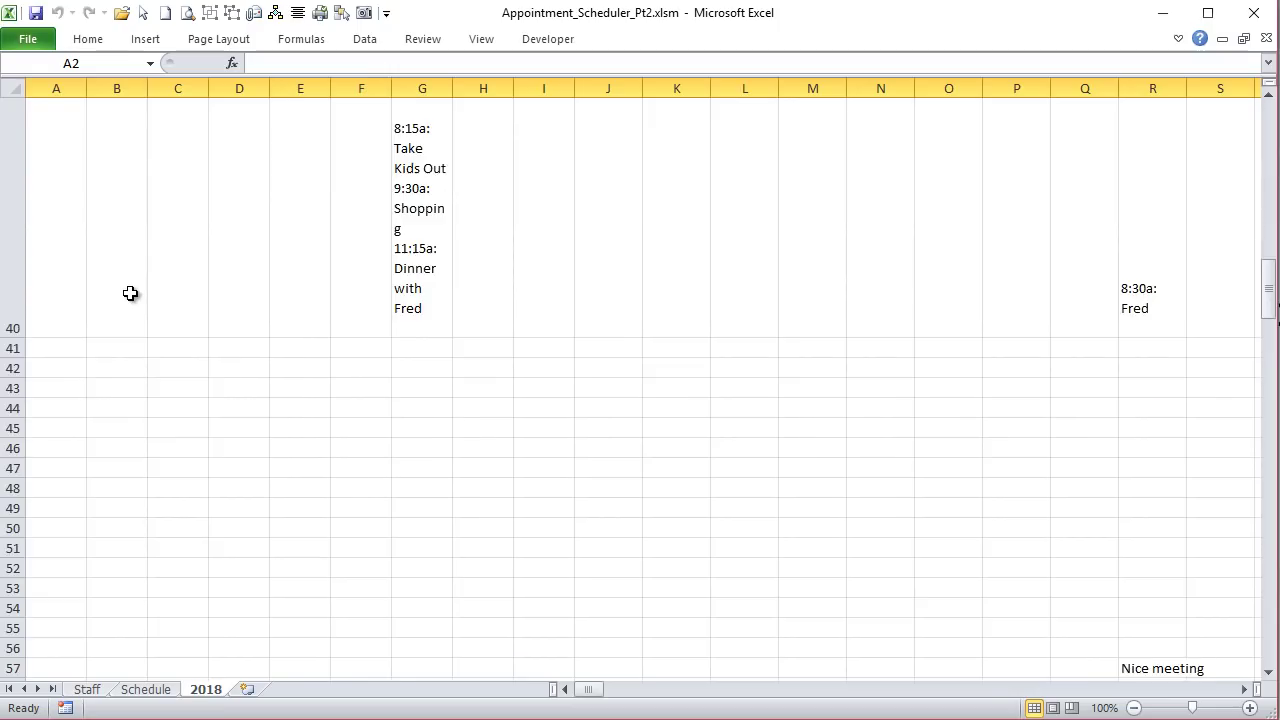
{"action": "scroll", "coordinate": [120, 300], "scroll_direction": "up", "scroll_amount": 3}
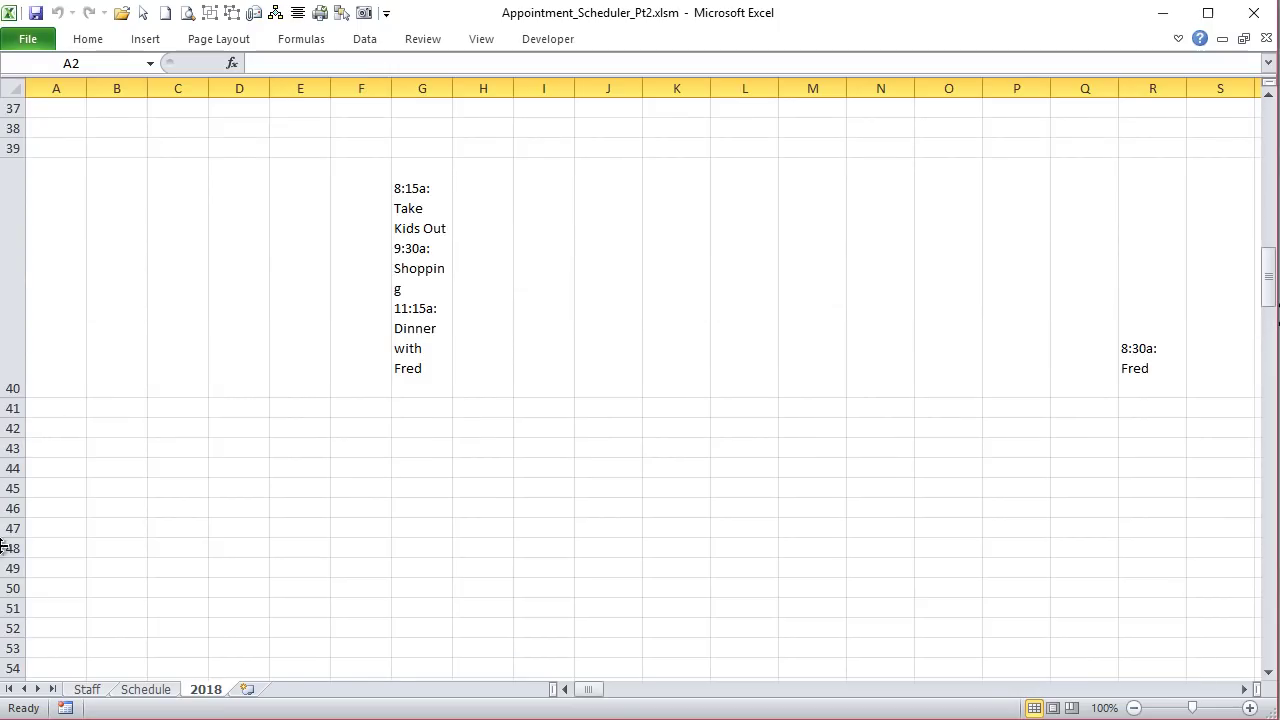
{"action": "scroll", "coordinate": [4, 540], "scroll_direction": "down", "scroll_amount": 3}
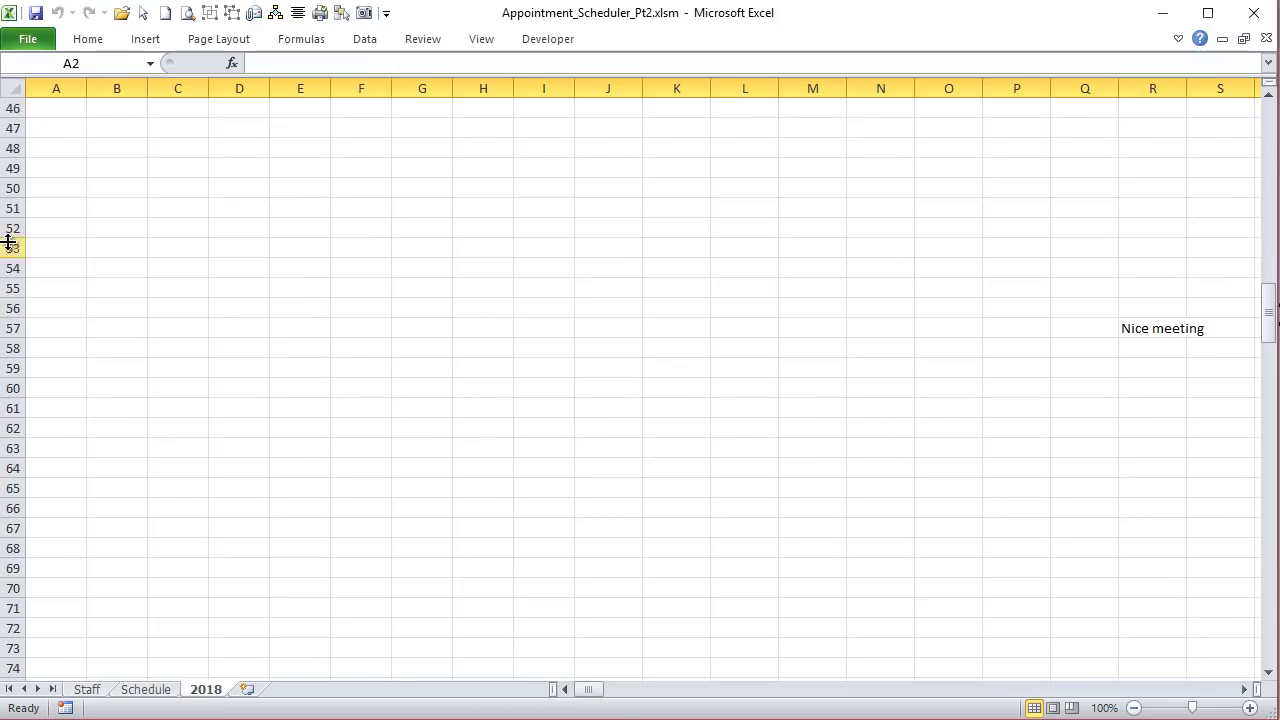
{"action": "left_click", "coordinate": [8, 204]}
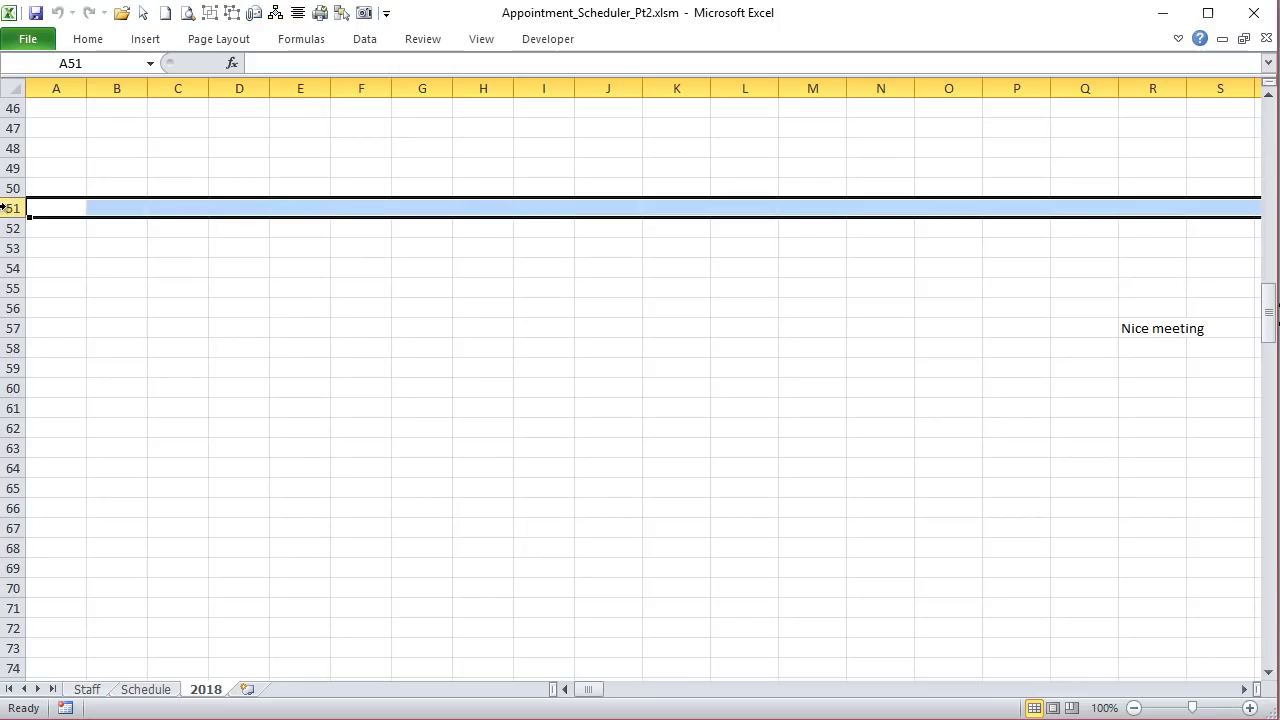
{"action": "scroll", "coordinate": [51, 408], "scroll_direction": "down", "scroll_amount": 10}
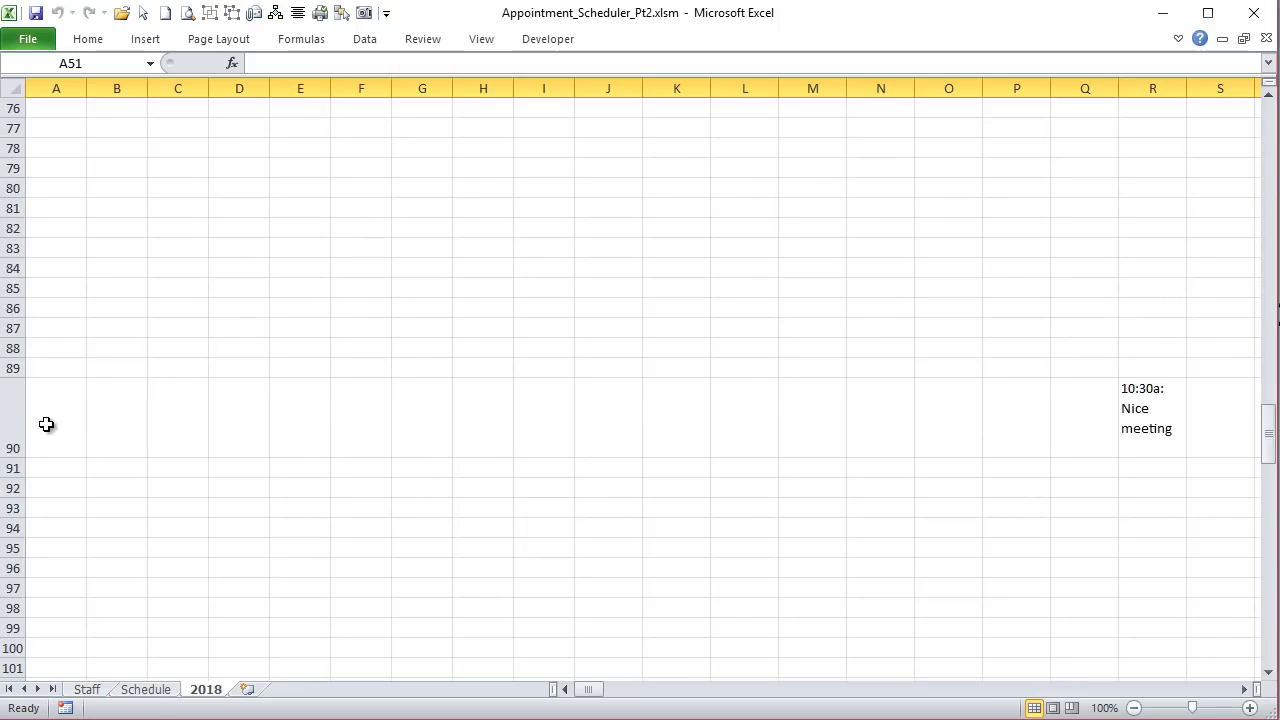
Step: On the Schedule sheet, select the Appt. Dur Min values B38:B54
{"action": "left_click", "coordinate": [163, 692]}
{"action": "scroll", "coordinate": [200, 490], "scroll_direction": "down", "scroll_amount": 12}
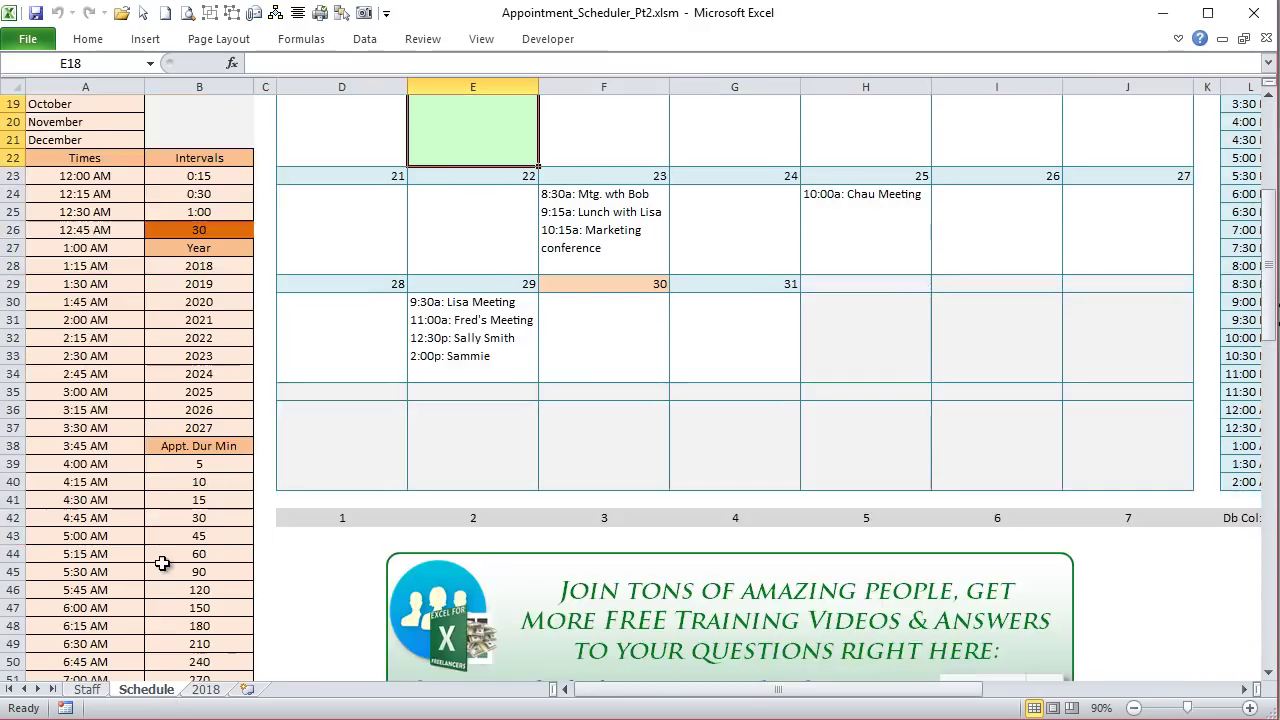
{"action": "scroll", "coordinate": [155, 563], "scroll_direction": "up", "scroll_amount": 6}
{"action": "scroll", "coordinate": [153, 563], "scroll_direction": "up", "scroll_amount": 4}
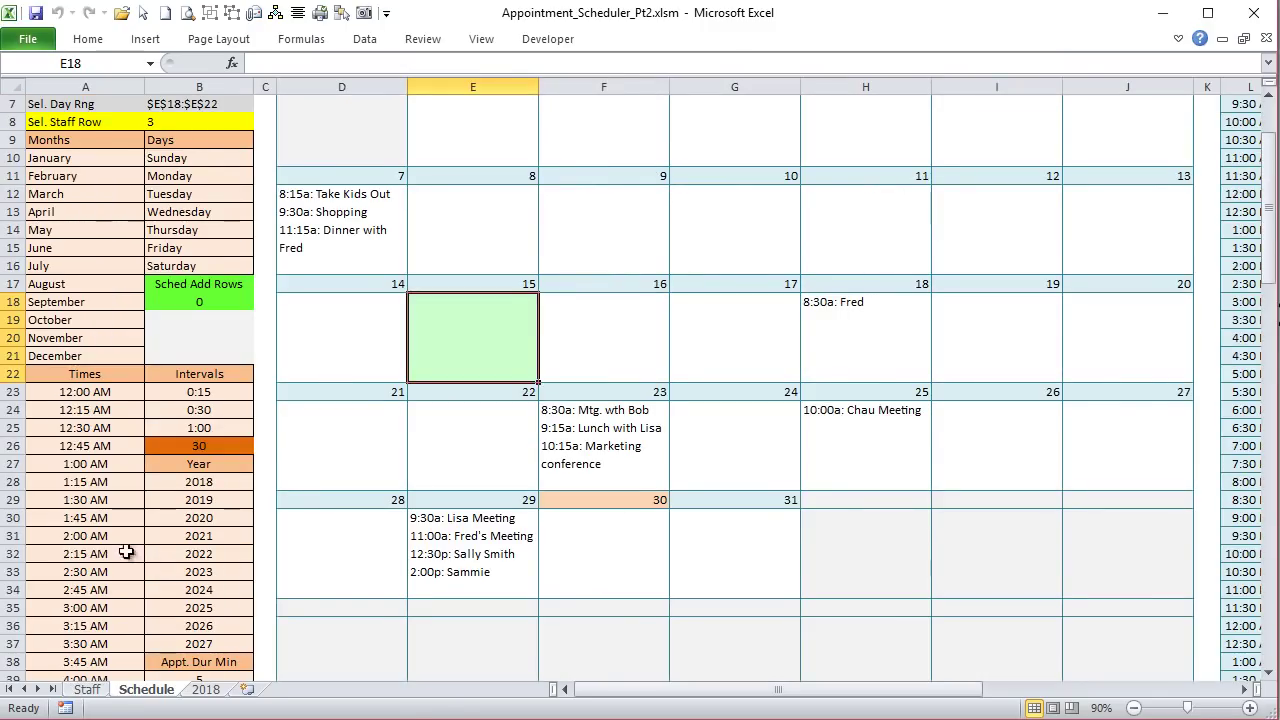
{"action": "scroll", "coordinate": [72, 535], "scroll_direction": "down", "scroll_amount": 6}
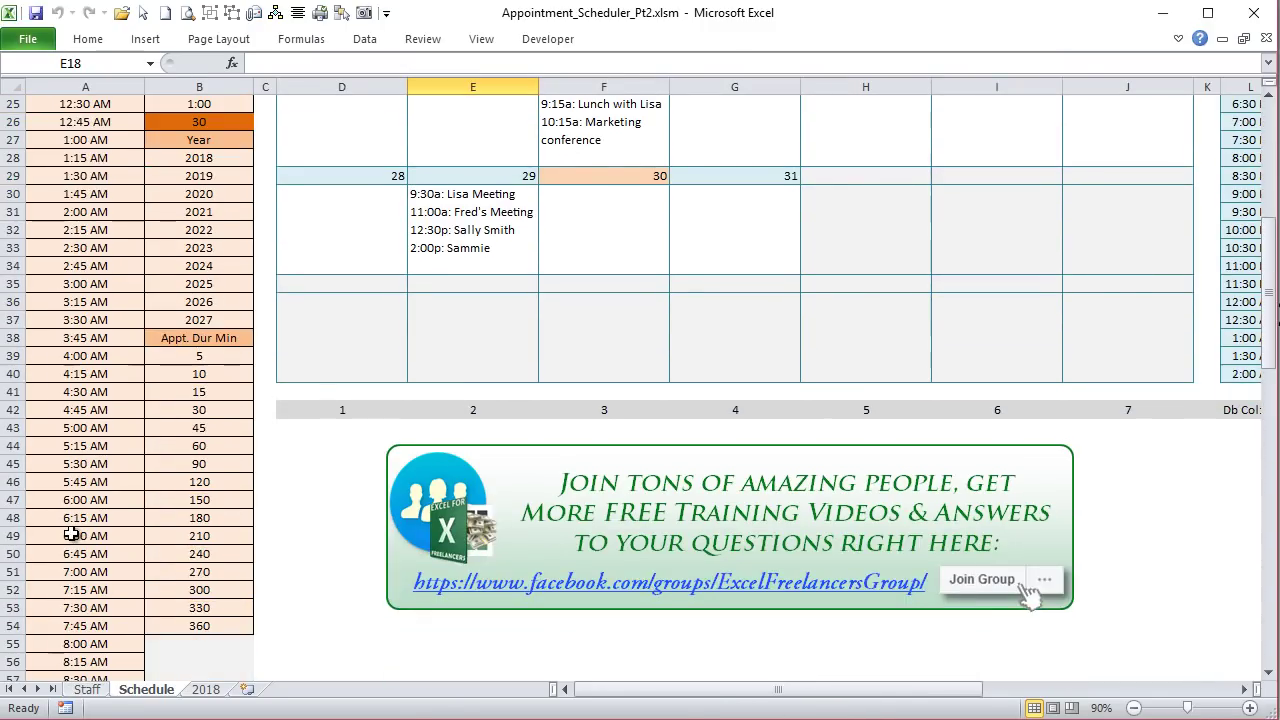
{"action": "left_click_drag", "start_coordinate": [198, 338], "coordinate": [151, 621]}
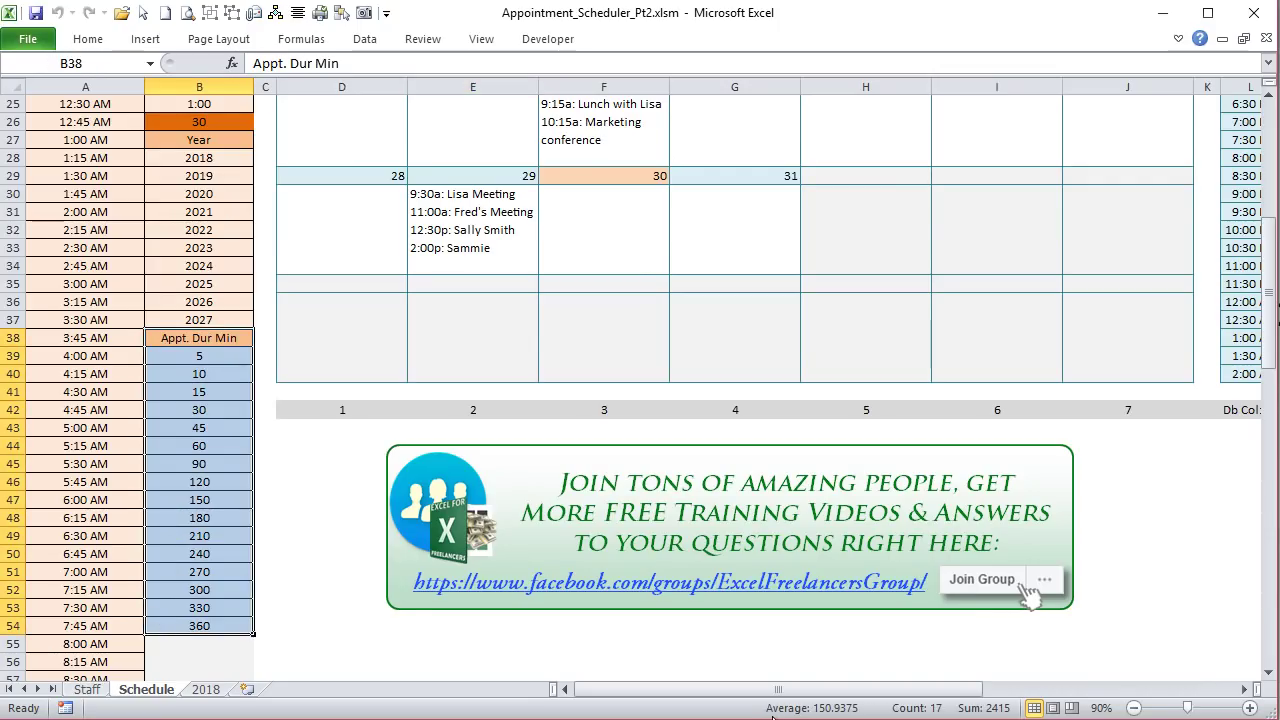
Step: Review the Def. Appt. Duration dropdown choices in P10, leaving it at 60
{"action": "left_click_drag", "start_coordinate": [778, 689], "coordinate": [905, 689]}
{"action": "scroll", "coordinate": [865, 676], "scroll_direction": "up", "scroll_amount": 5}
{"action": "scroll", "coordinate": [865, 676], "scroll_direction": "up", "scroll_amount": 3}
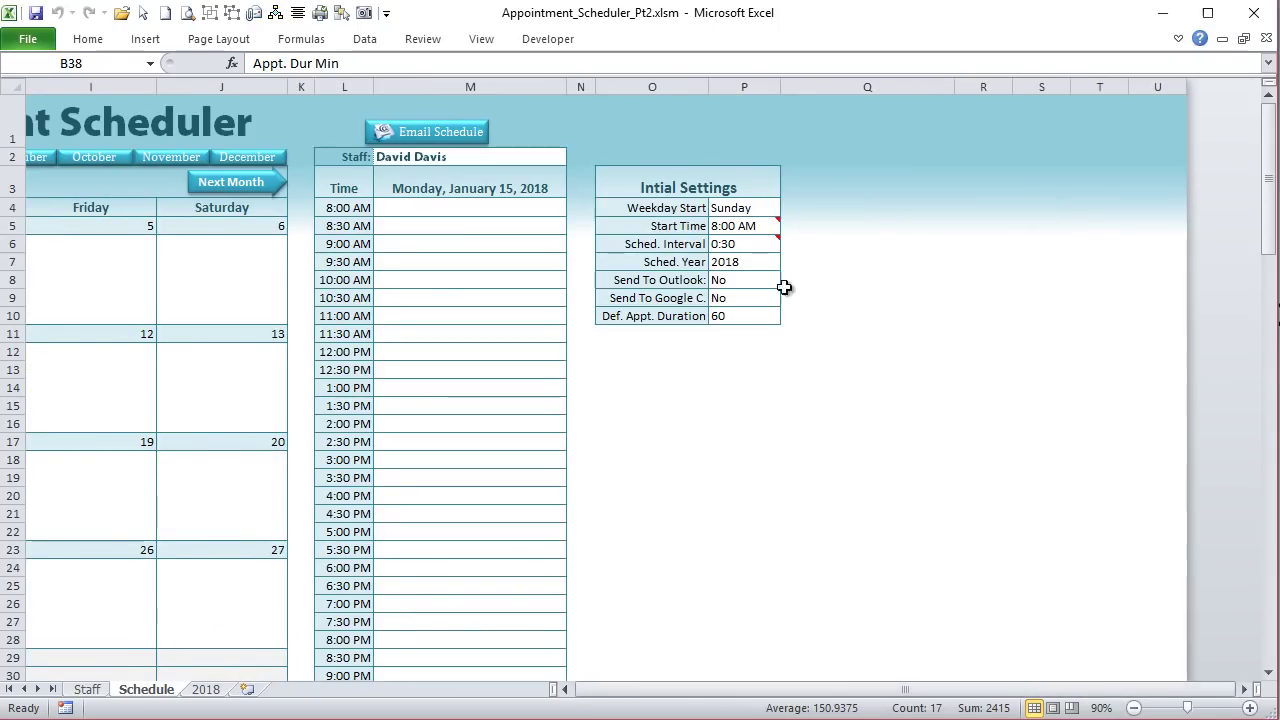
{"action": "left_click", "coordinate": [762, 316]}
{"action": "left_click", "coordinate": [789, 318]}
{"action": "left_click", "coordinate": [789, 320]}
{"action": "left_click", "coordinate": [789, 320]}
{"action": "left_click", "coordinate": [654, 316]}
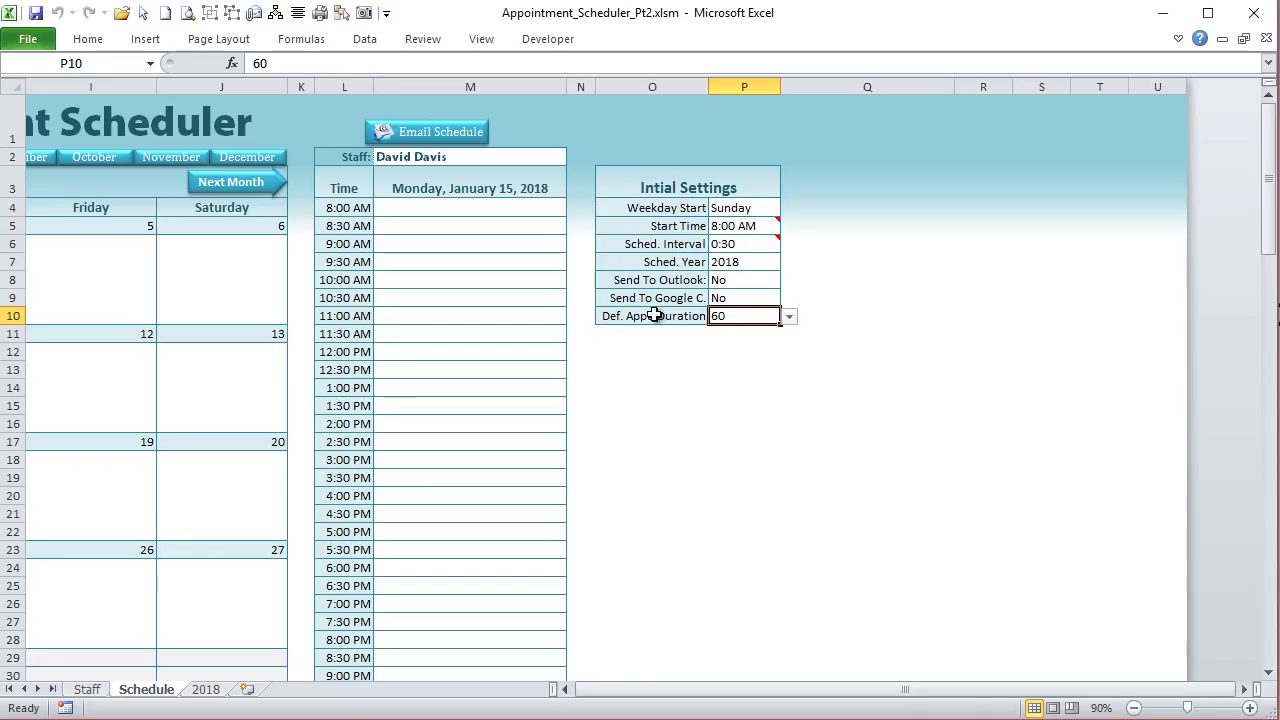
{"action": "left_click", "coordinate": [654, 316]}
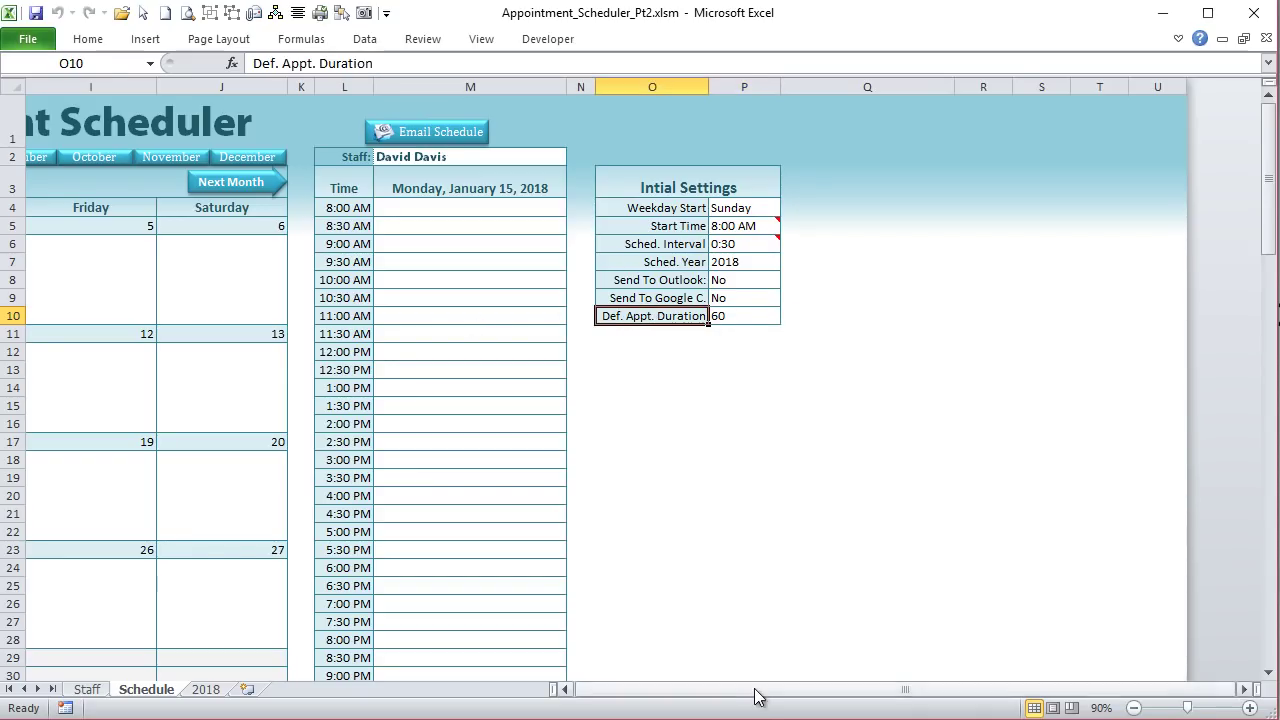
Step: Reselect the duration minutes B38 to B54, then scroll back up to the calendar
{"action": "left_click_drag", "start_coordinate": [757, 689], "coordinate": [630, 689]}
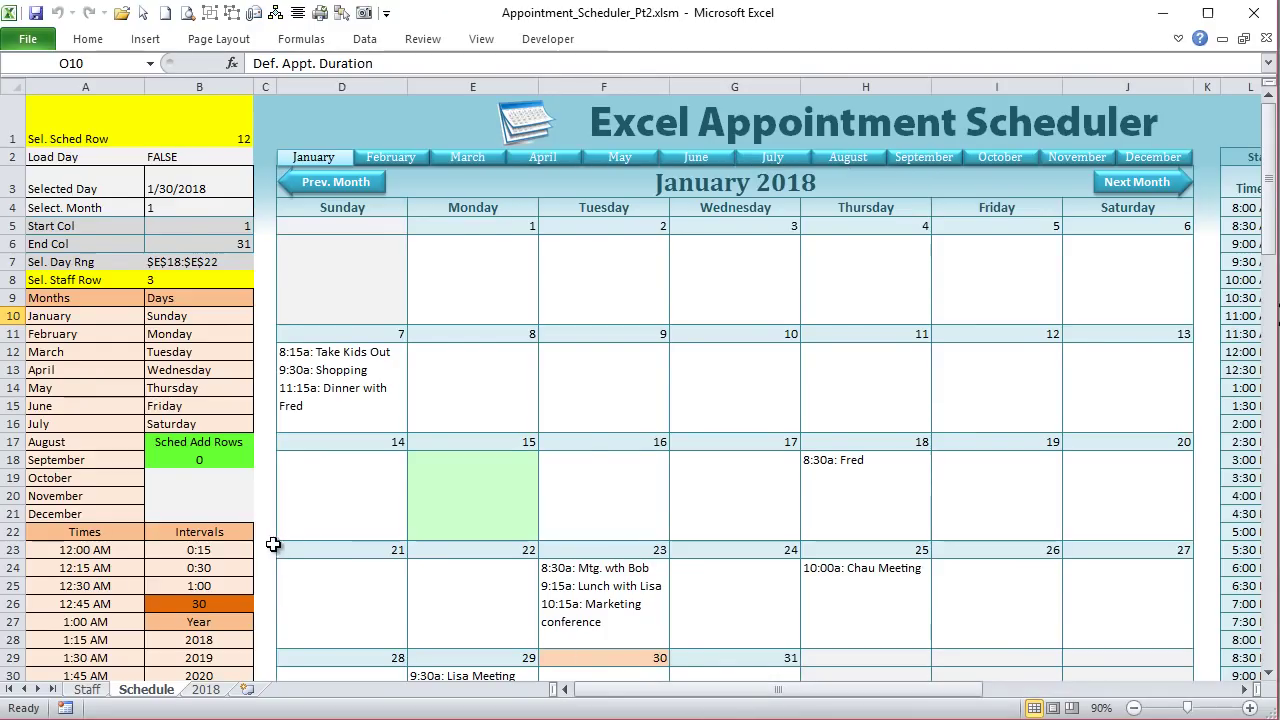
{"action": "scroll", "coordinate": [243, 527], "scroll_direction": "down", "scroll_amount": 5}
{"action": "left_click_drag", "start_coordinate": [229, 497], "coordinate": [233, 604]}
{"action": "left_click_drag", "start_coordinate": [219, 711], "coordinate": [195, 585]}
{"action": "scroll", "coordinate": [190, 575], "scroll_direction": "up", "scroll_amount": 9}
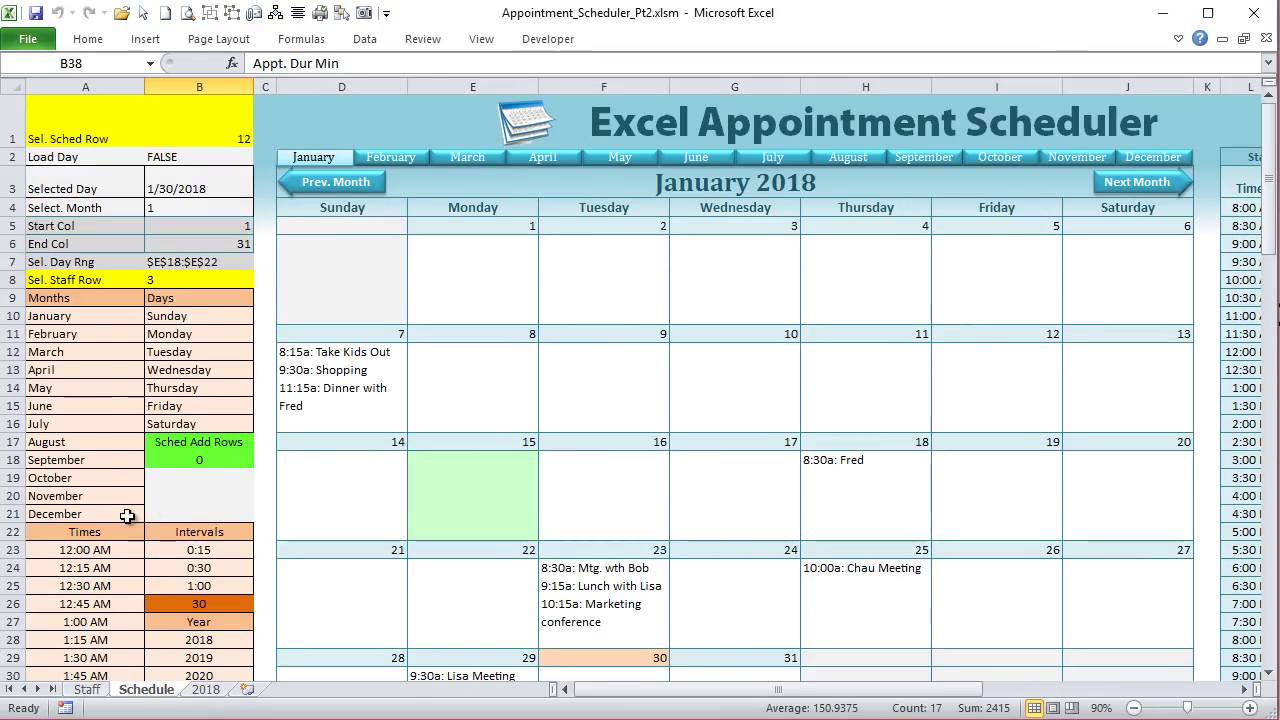
Step: Confirm Developer is enabled under Options > Customize Ribbon, close it, and open the VBA editor with Alt+F11
{"action": "left_click", "coordinate": [209, 123]}
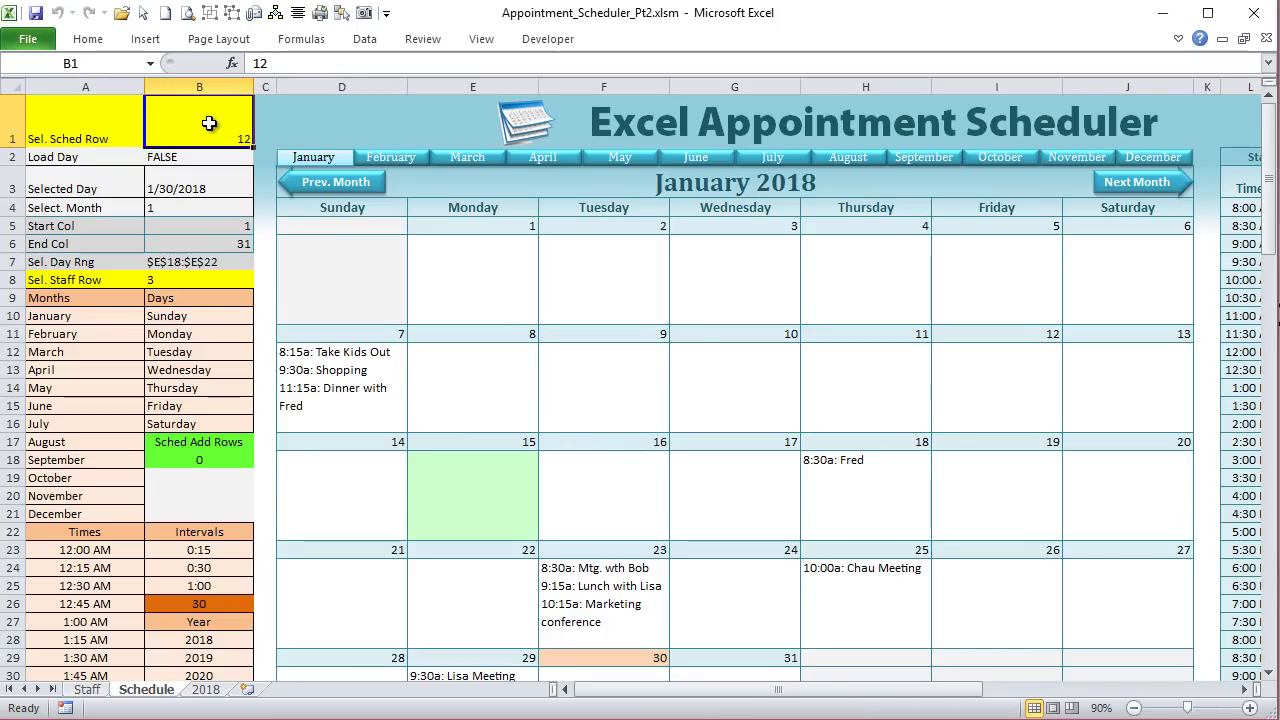
{"action": "mouse_move", "coordinate": [664, 700]}
{"action": "left_mouse_down"}
{"action": "mouse_move", "coordinate": [798, 706]}
{"action": "mouse_move", "coordinate": [655, 705]}
{"action": "left_mouse_up"}
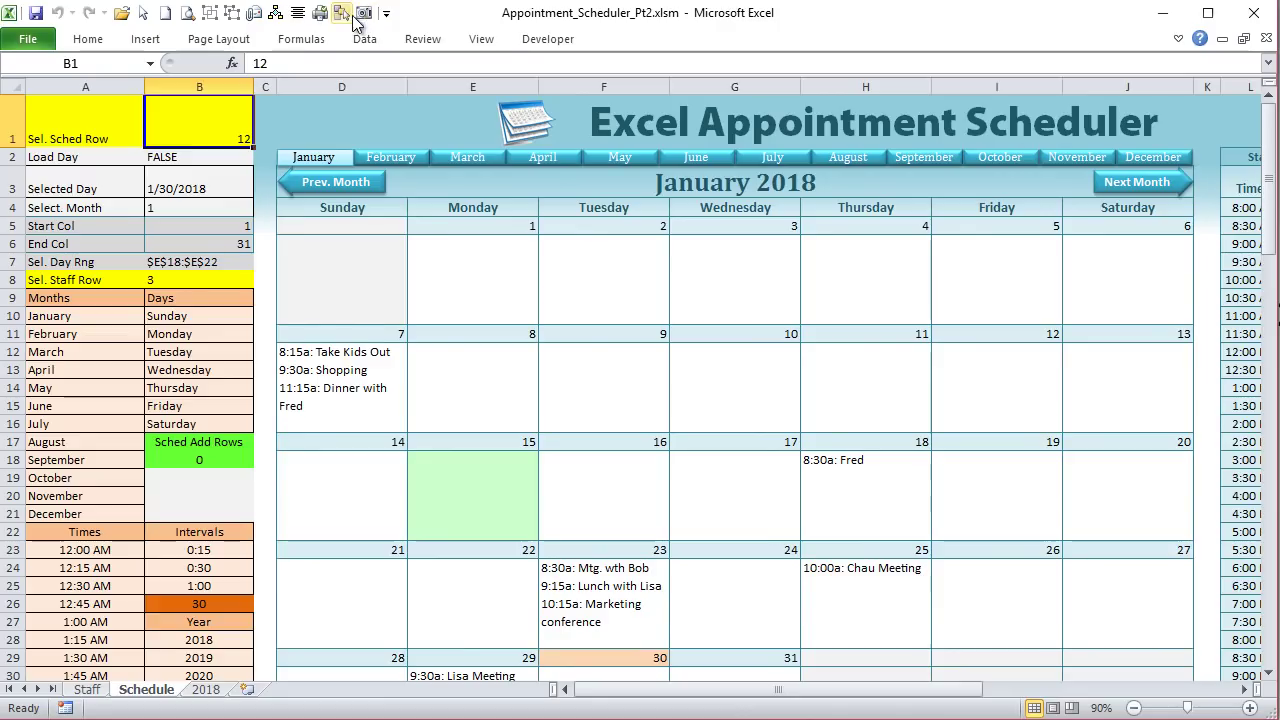
{"action": "left_click", "coordinate": [562, 40]}
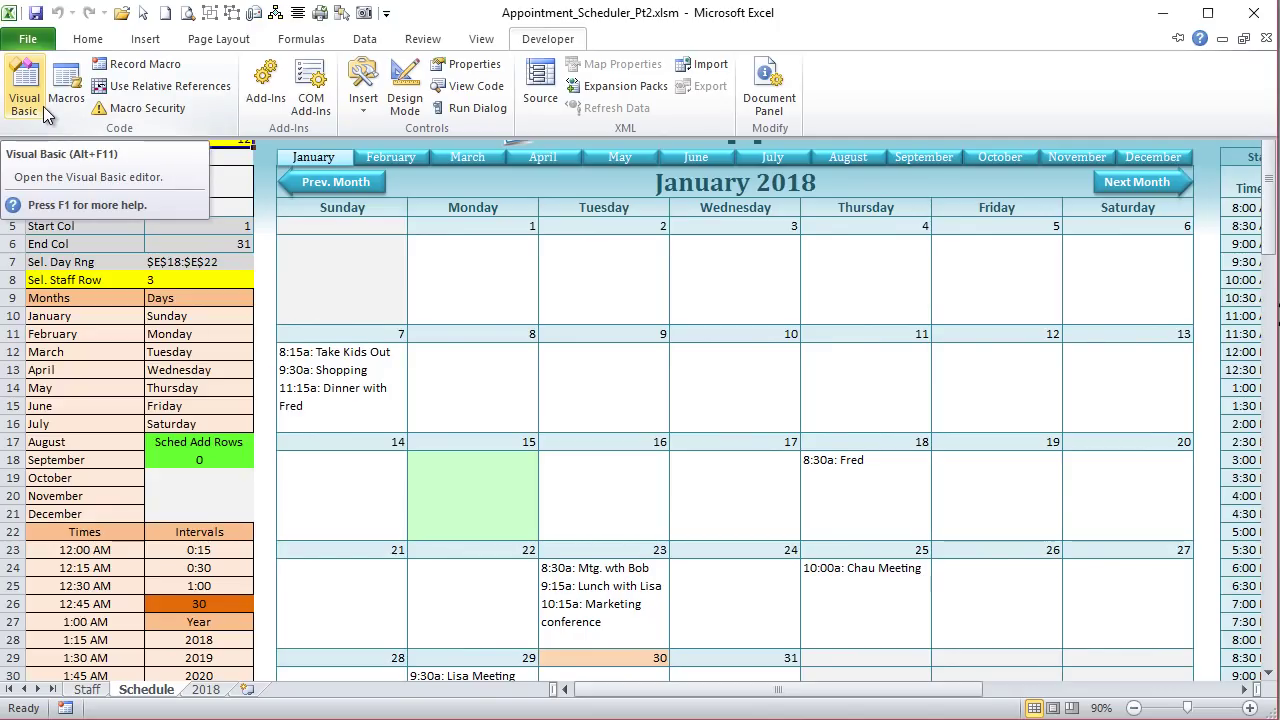
{"action": "left_click", "coordinate": [39, 32]}
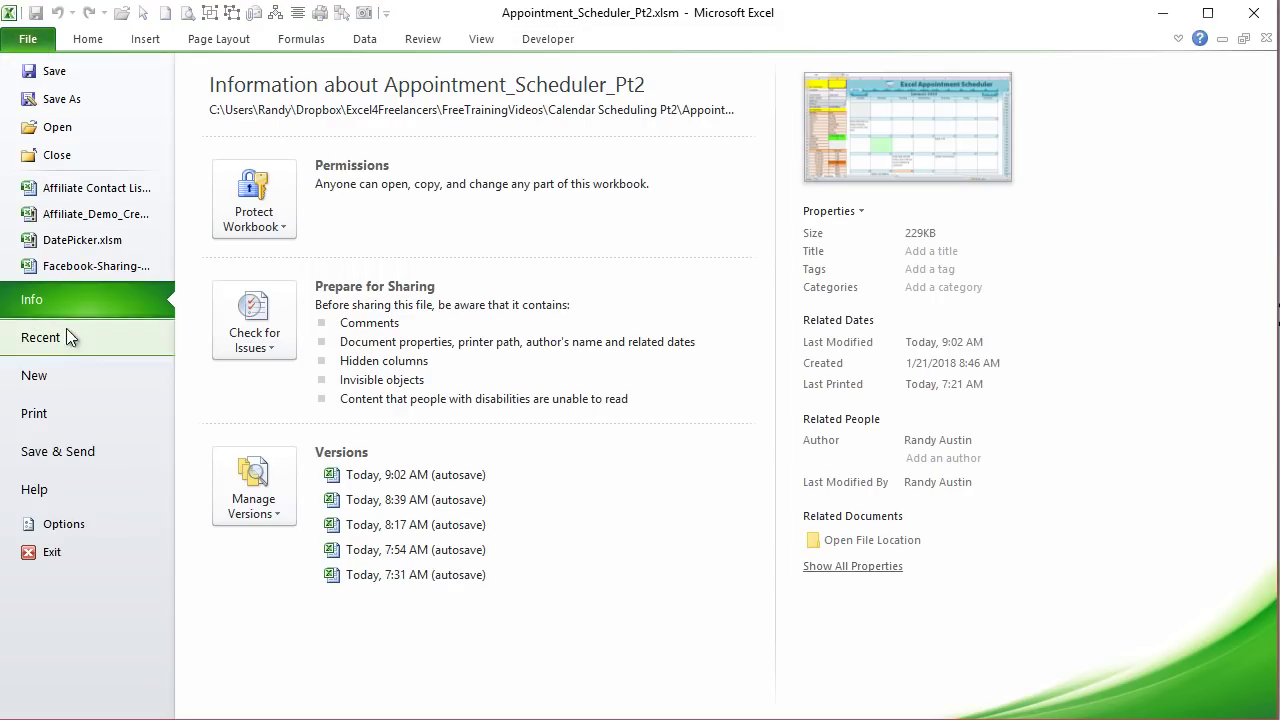
{"action": "left_click", "coordinate": [60, 522]}
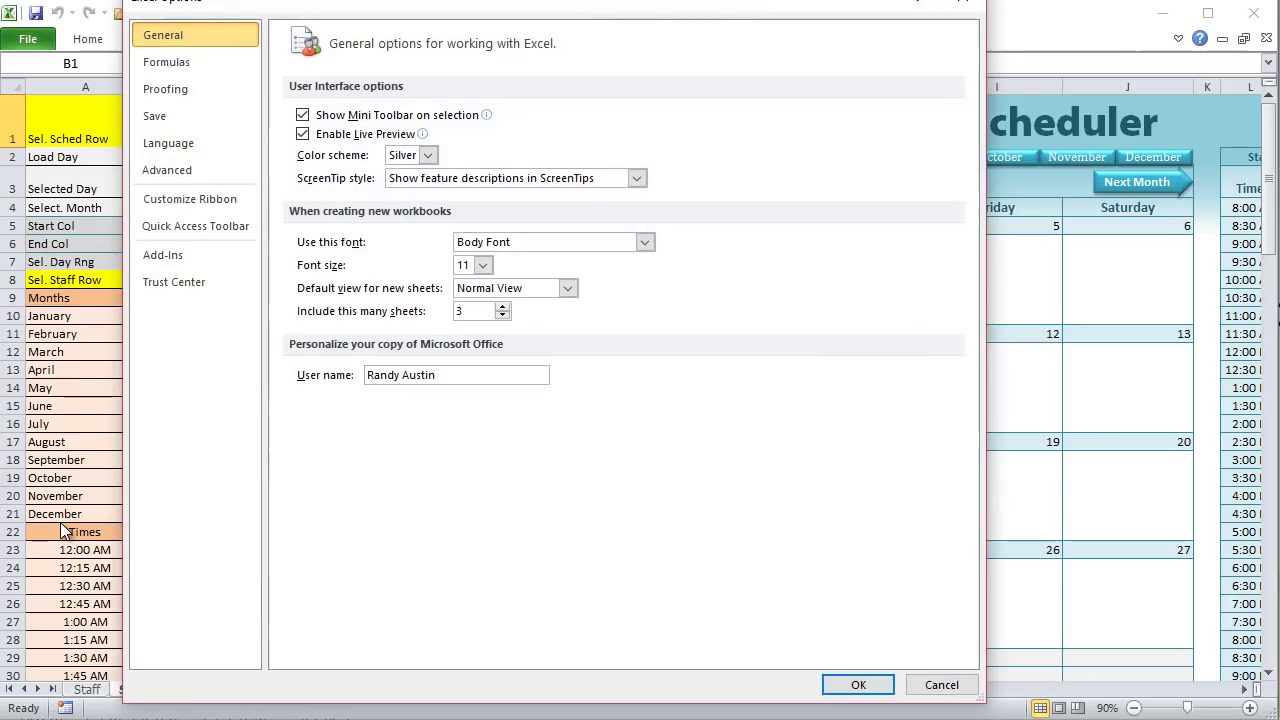
{"action": "left_click", "coordinate": [190, 200]}
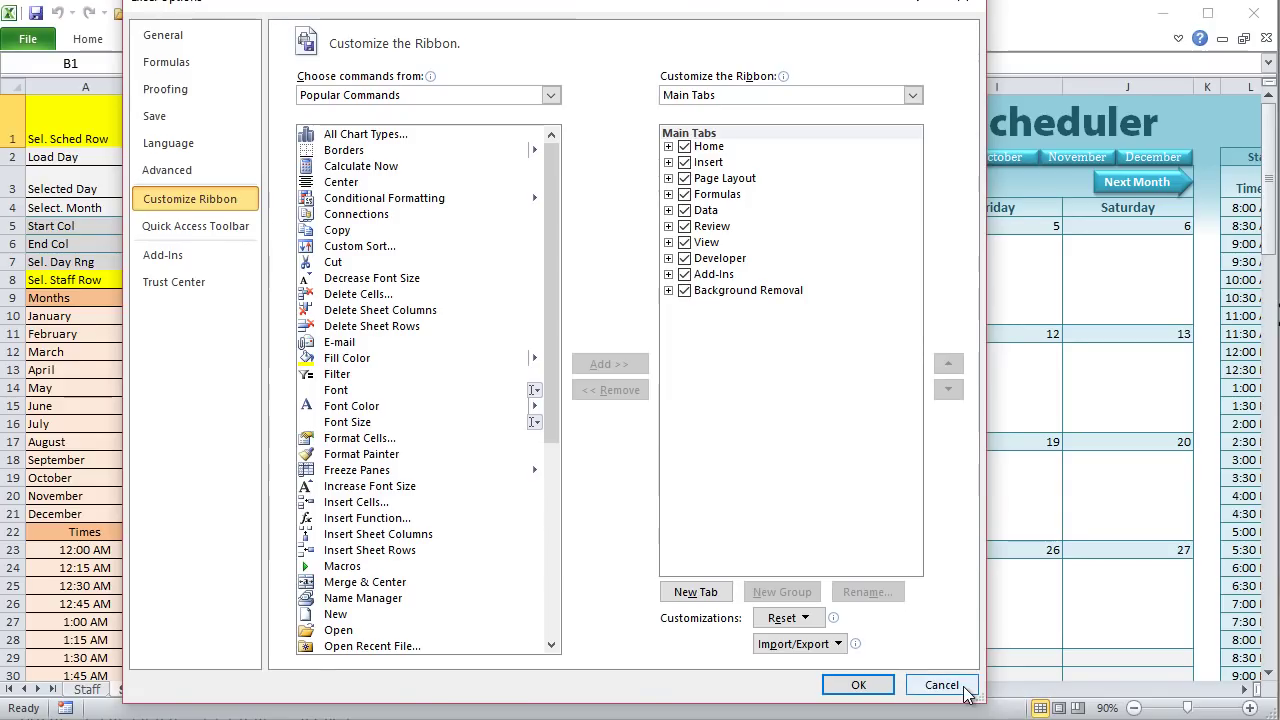
{"action": "left_click", "coordinate": [858, 685]}
{"action": "left_click", "coordinate": [857, 456]}
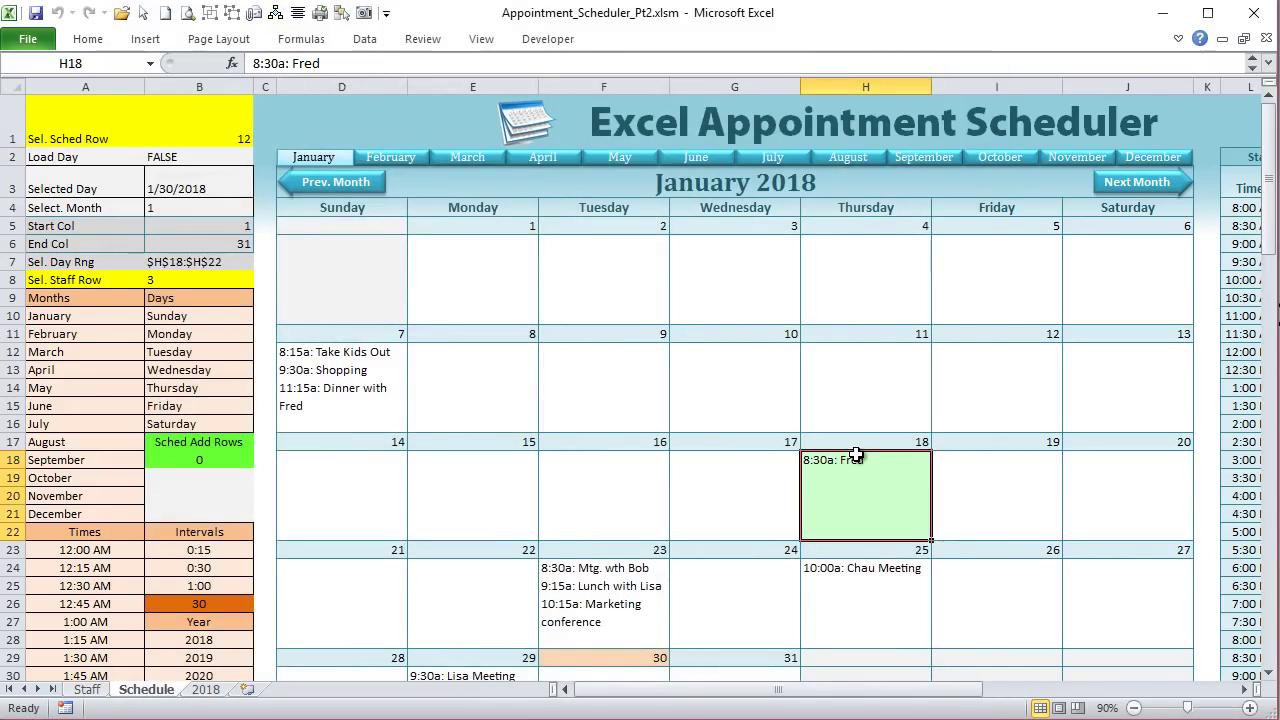
{"action": "key", "text": "alt+F11"}
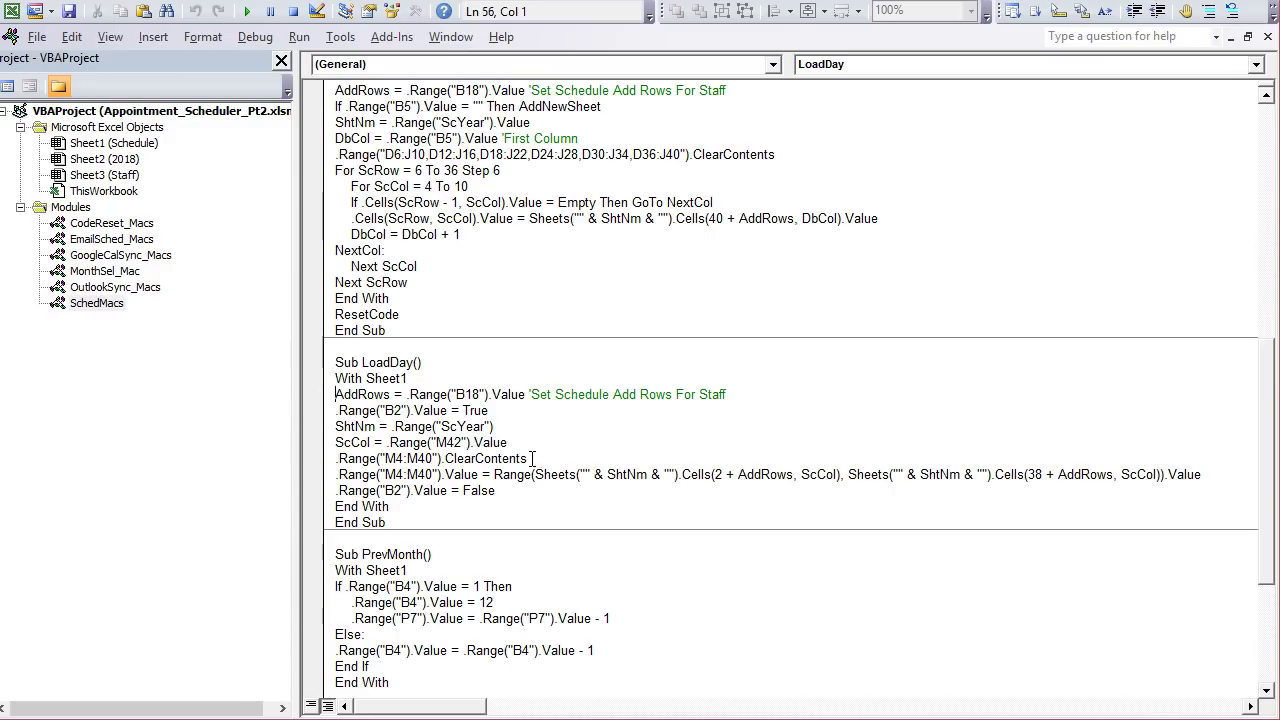
Step: In the CodeReset_Macs module, delete the blank line before End Sub in StopCode
{"action": "double_click", "coordinate": [111, 226]}
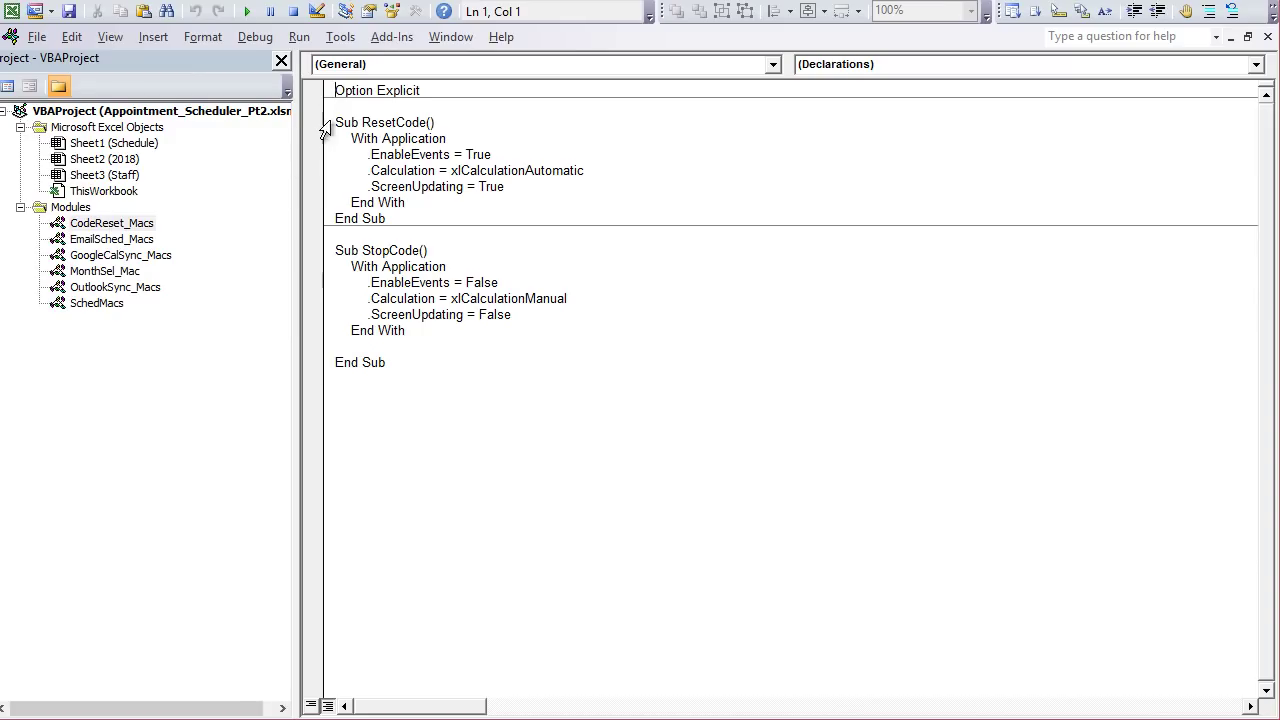
{"action": "left_click", "coordinate": [316, 123]}
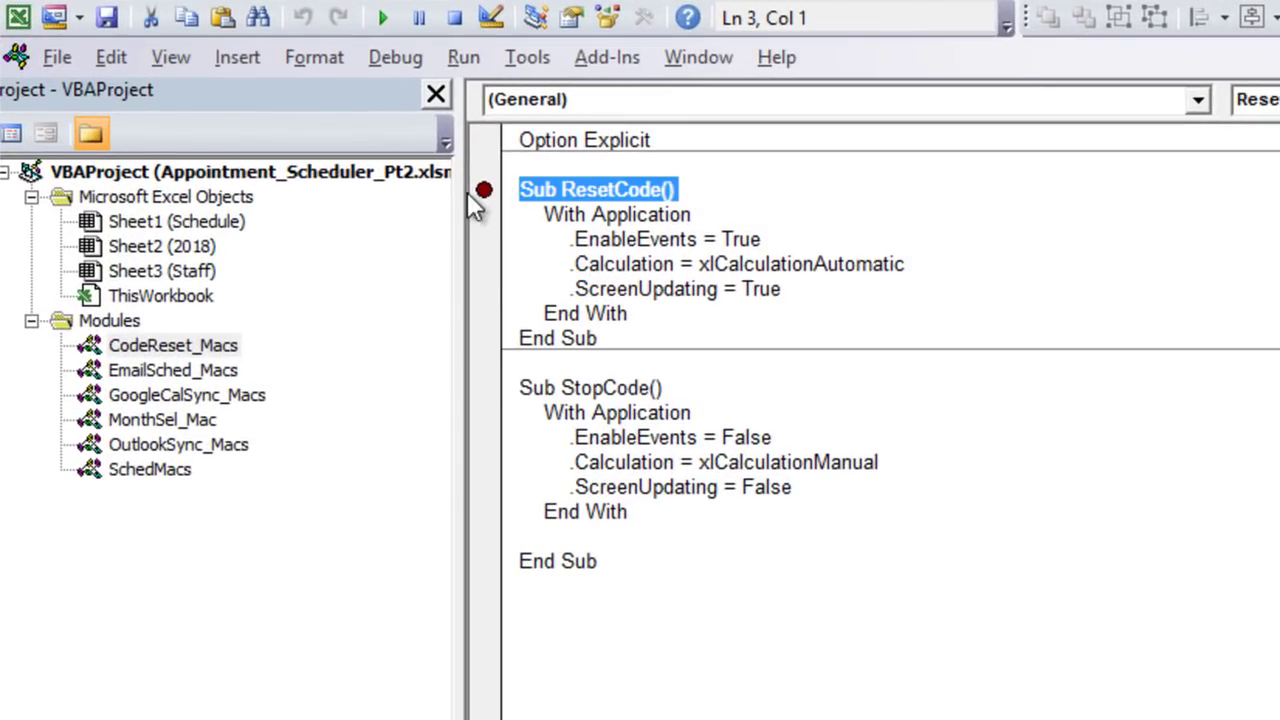
{"action": "left_click", "coordinate": [494, 184]}
{"action": "left_click", "coordinate": [521, 187]}
{"action": "left_click_drag", "start_coordinate": [521, 187], "coordinate": [600, 562]}
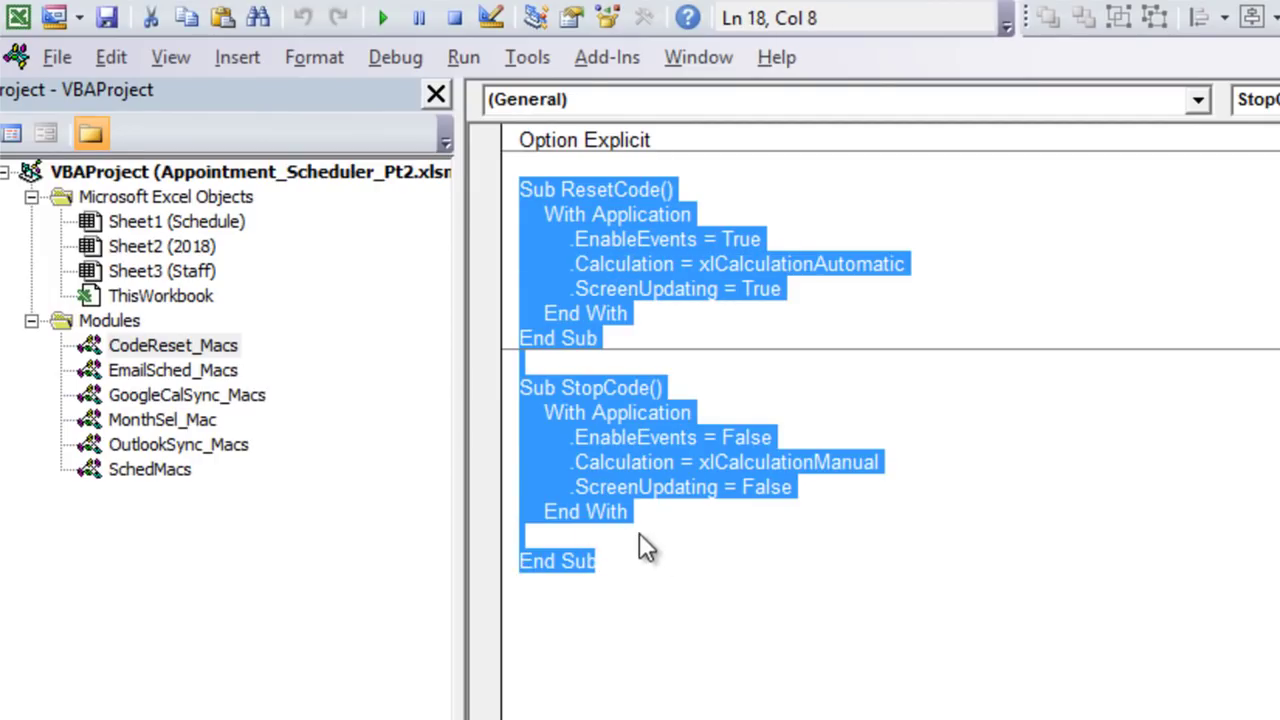
{"action": "left_click", "coordinate": [659, 596]}
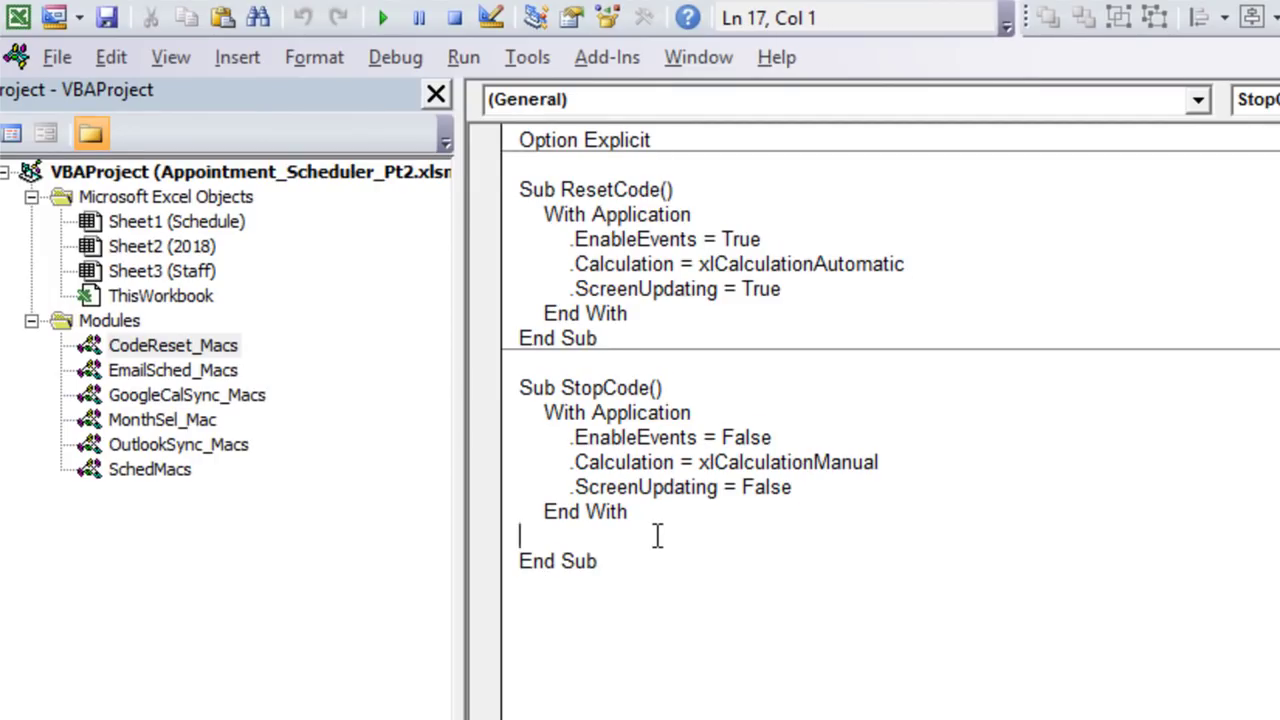
{"action": "key", "text": "BackSpace"}
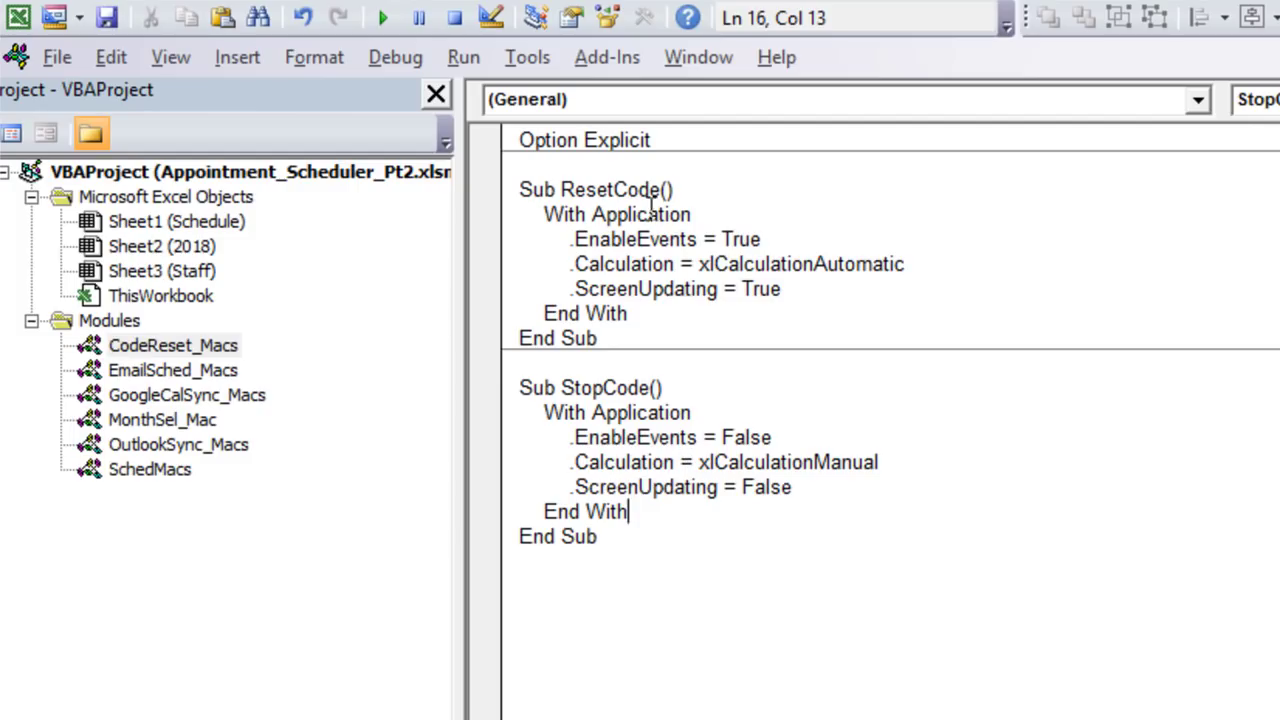
{"action": "left_click_drag", "start_coordinate": [661, 189], "coordinate": [560, 189]}
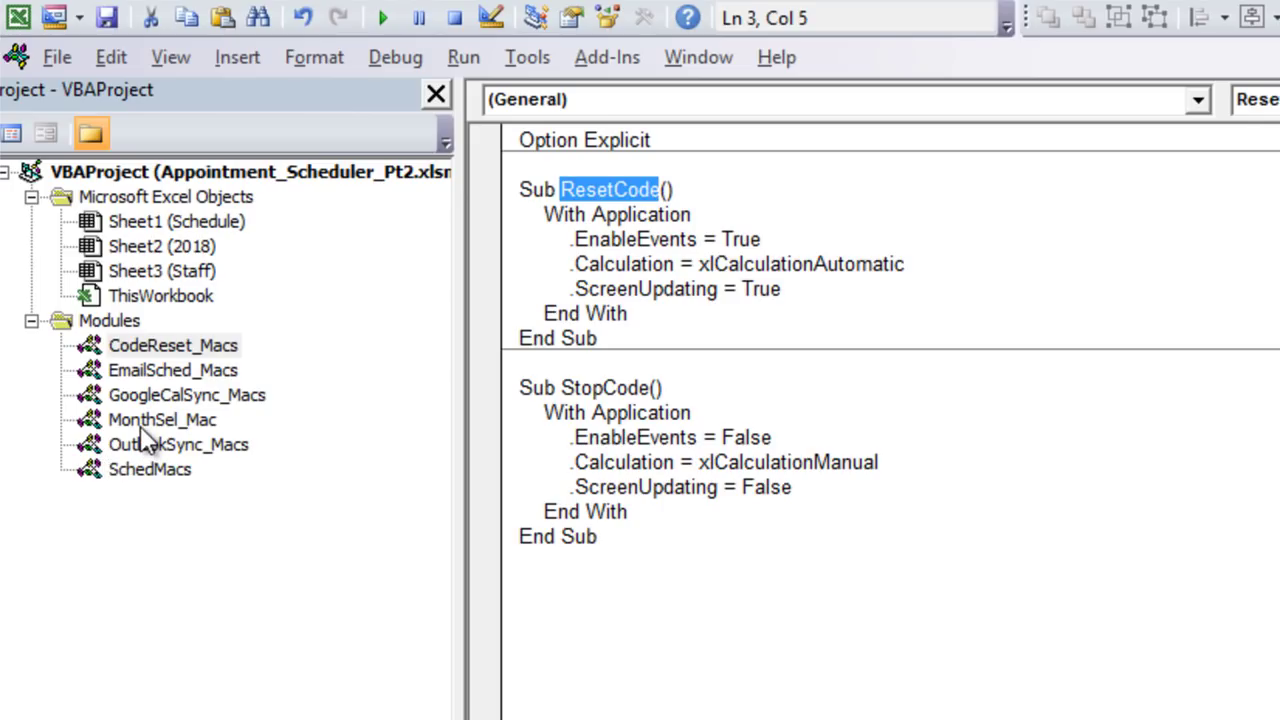
Step: Review the StopCode and ResetCode calls in SchedMacs LoadMonth, then reopen CodeReset_Macs
{"action": "double_click", "coordinate": [170, 479]}
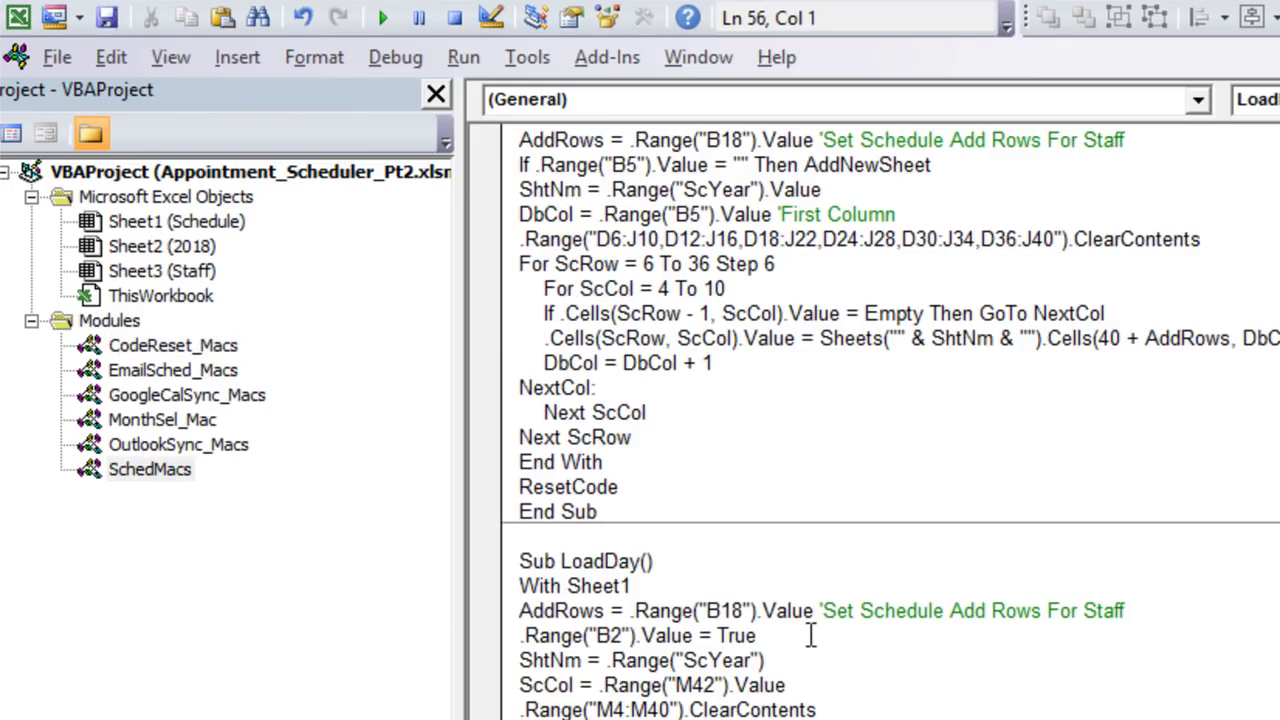
{"action": "scroll", "coordinate": [811, 636], "scroll_direction": "down", "scroll_amount": 5}
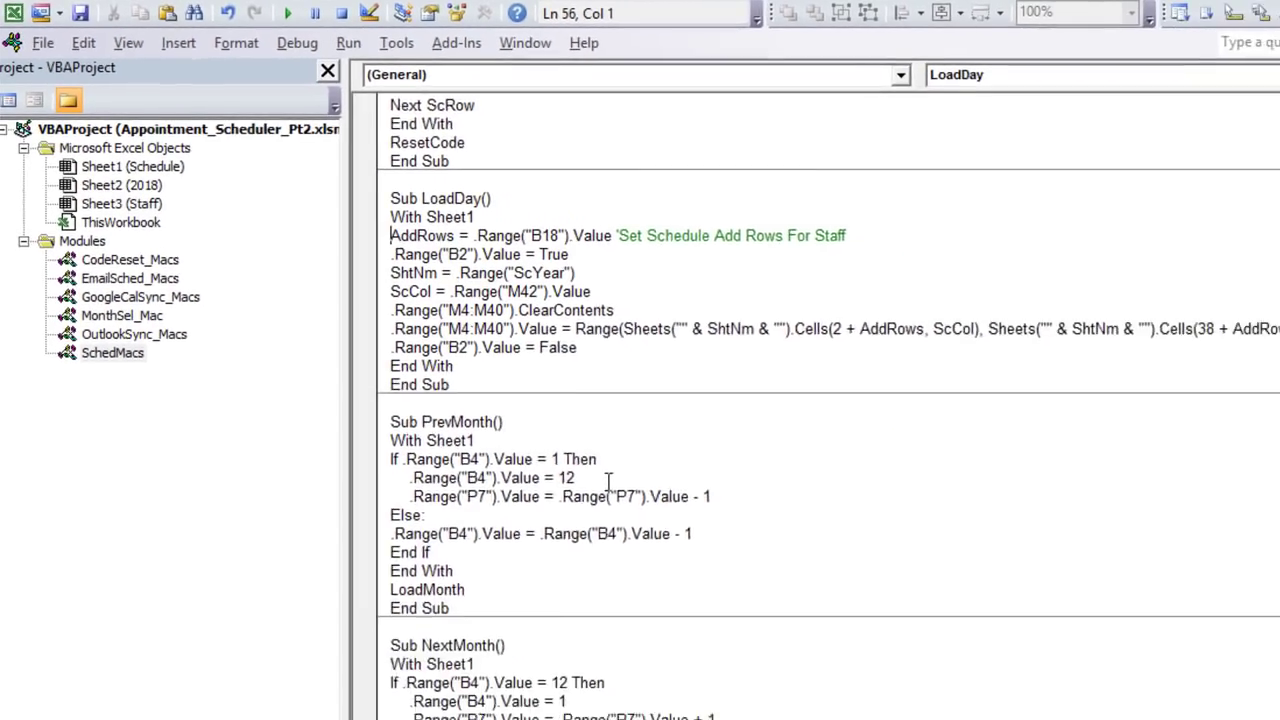
{"action": "scroll", "coordinate": [811, 636], "scroll_direction": "down", "scroll_amount": 1}
{"action": "scroll", "coordinate": [600, 477], "scroll_direction": "up", "scroll_amount": 5}
{"action": "scroll", "coordinate": [598, 477], "scroll_direction": "up", "scroll_amount": 7}
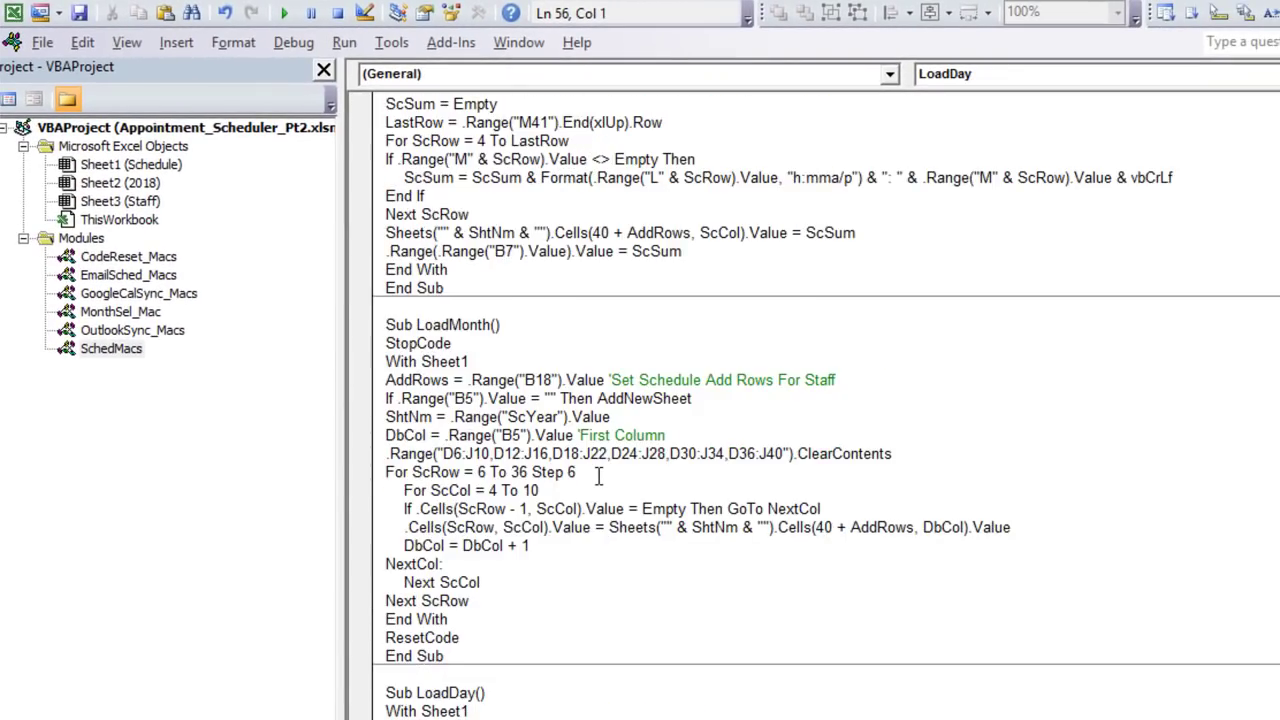
{"action": "left_click", "coordinate": [403, 508]}
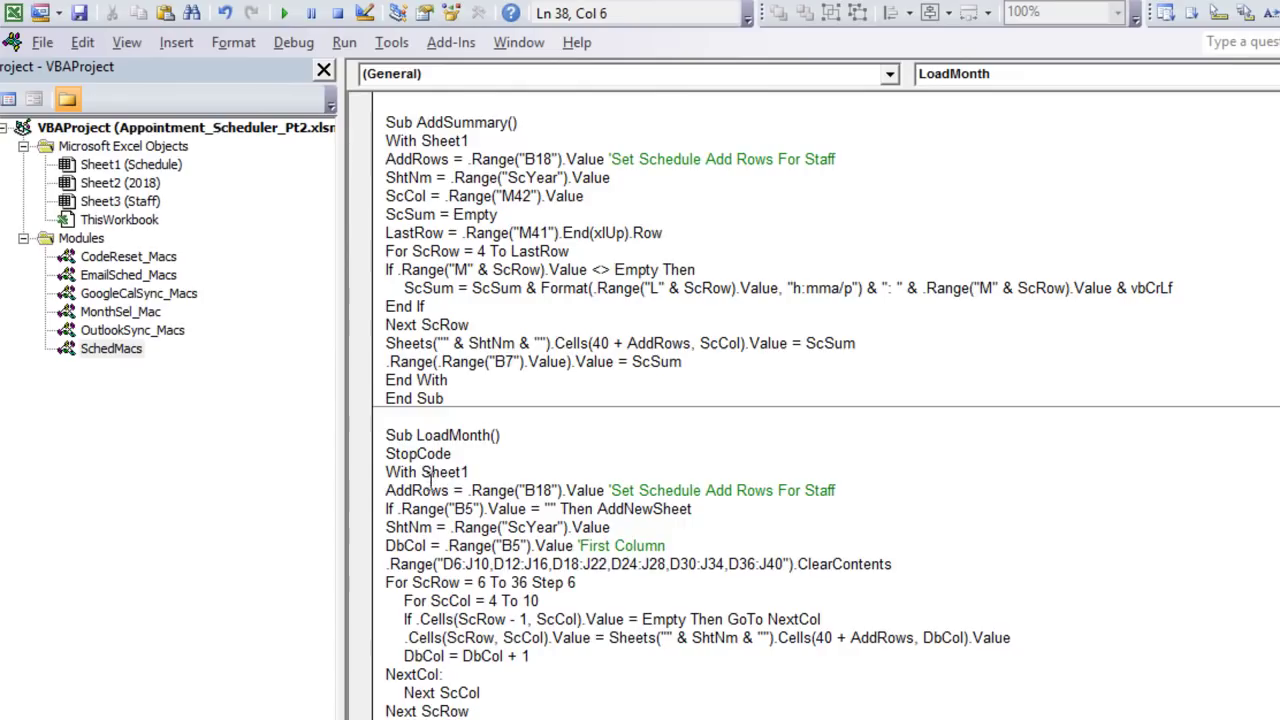
{"action": "scroll", "coordinate": [434, 490], "scroll_direction": "down", "scroll_amount": 2}
{"action": "left_click_drag", "start_coordinate": [483, 346], "coordinate": [386, 343]}
{"action": "left_click_drag", "start_coordinate": [484, 640], "coordinate": [358, 640]}
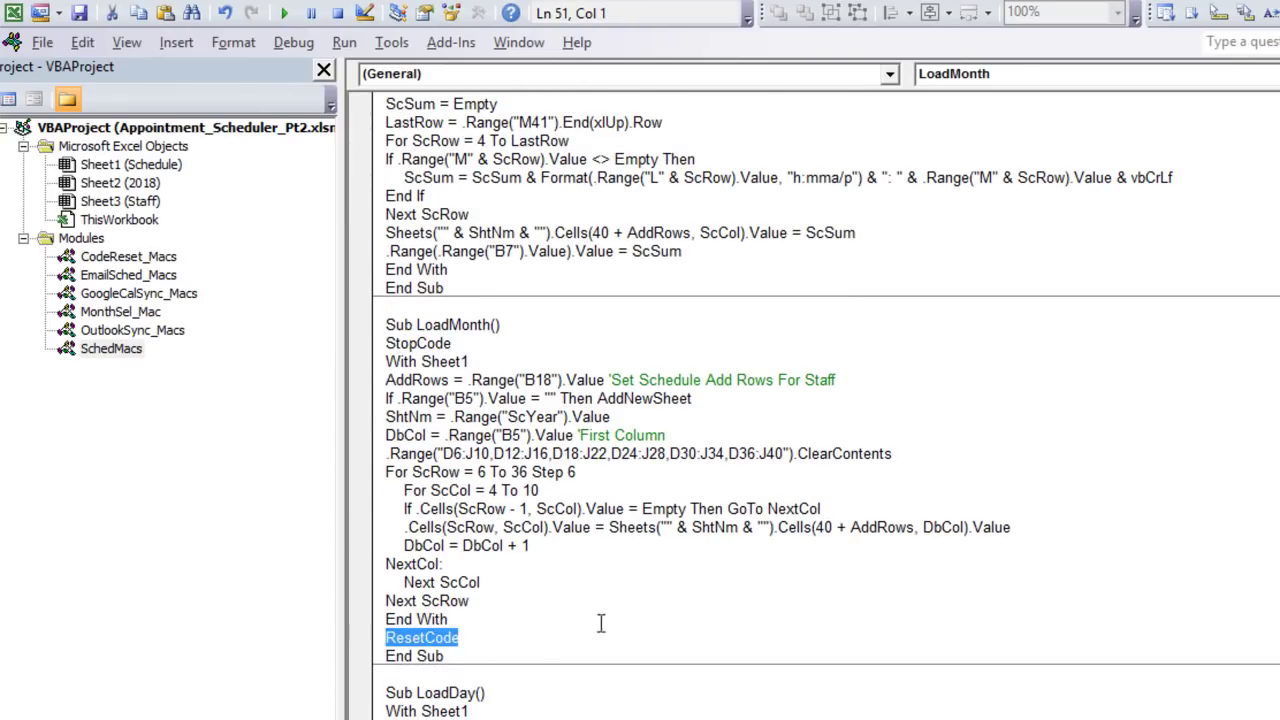
{"action": "double_click", "coordinate": [105, 256]}
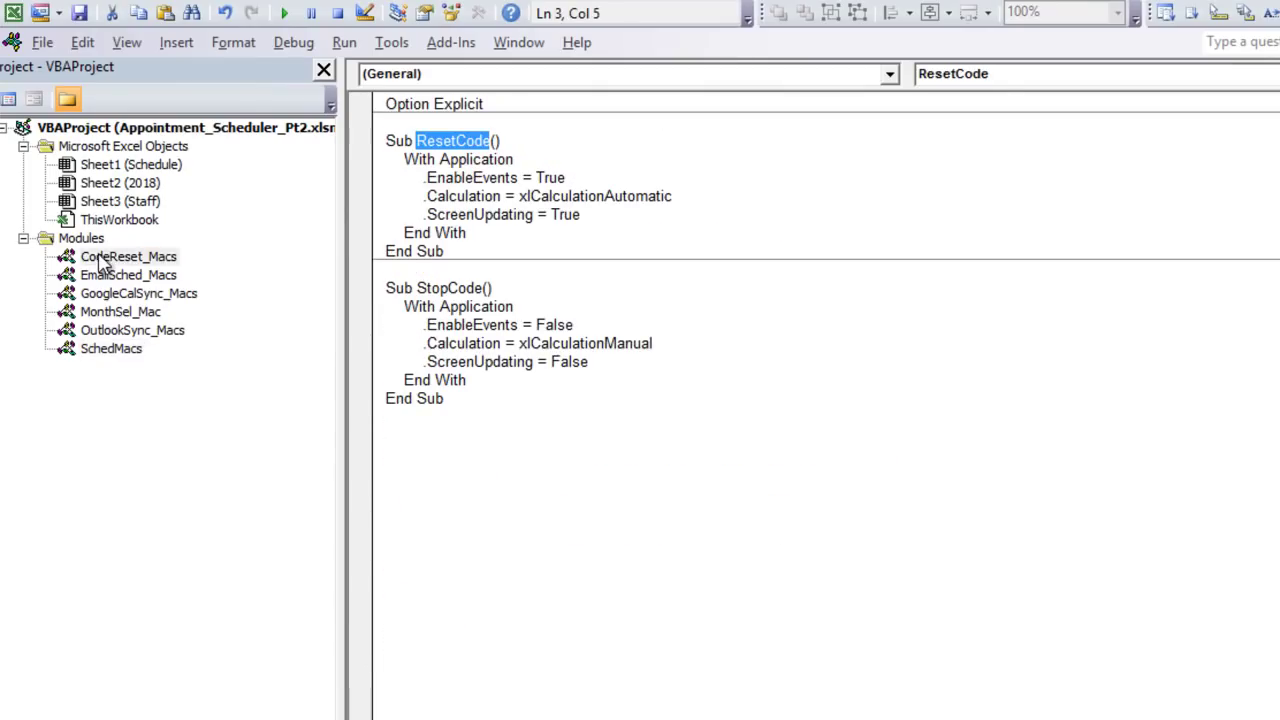
{"action": "left_click_drag", "start_coordinate": [427, 177], "coordinate": [497, 196]}
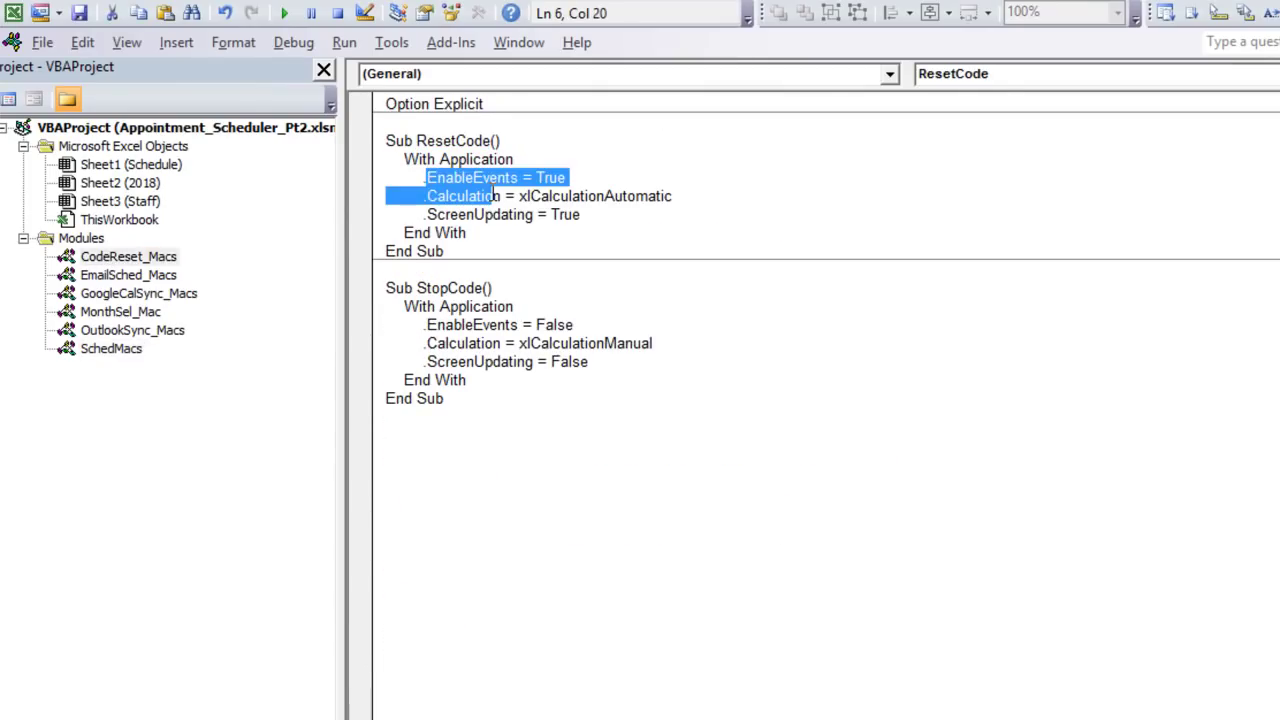
{"action": "left_click_drag", "start_coordinate": [612, 196], "coordinate": [549, 200]}
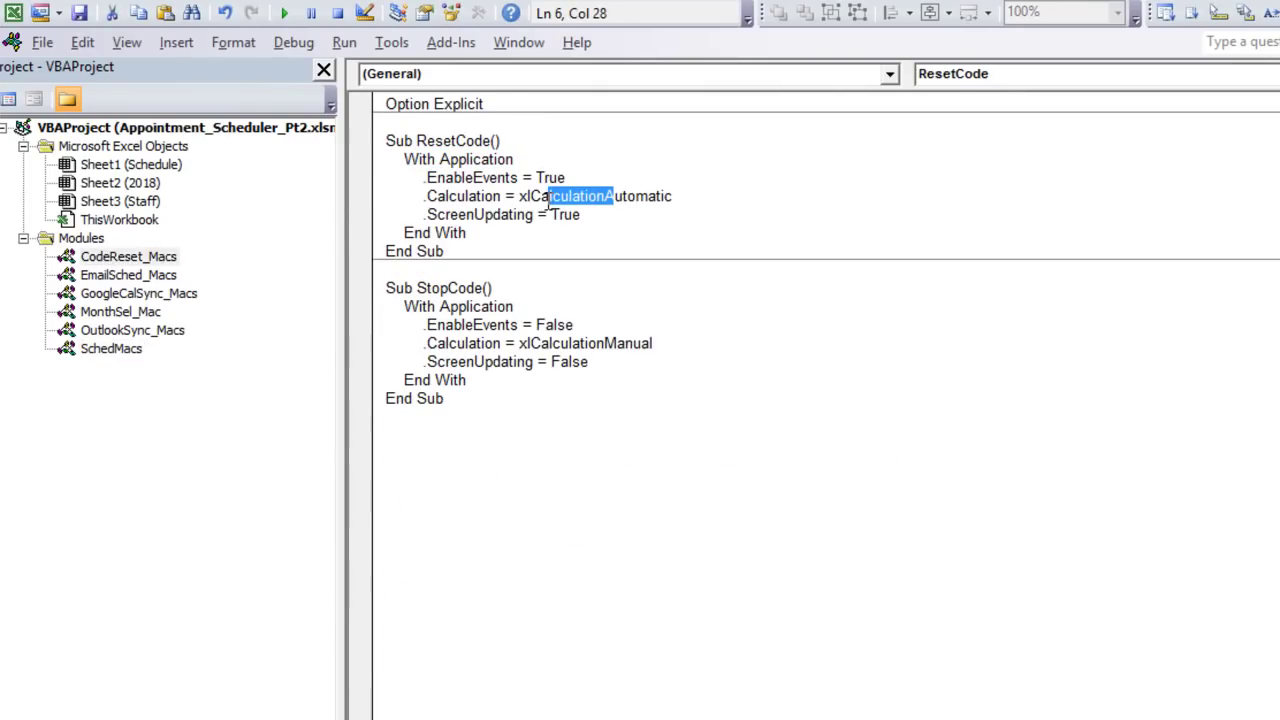
{"action": "left_click_drag", "start_coordinate": [684, 200], "coordinate": [528, 197]}
{"action": "left_click", "coordinate": [505, 343]}
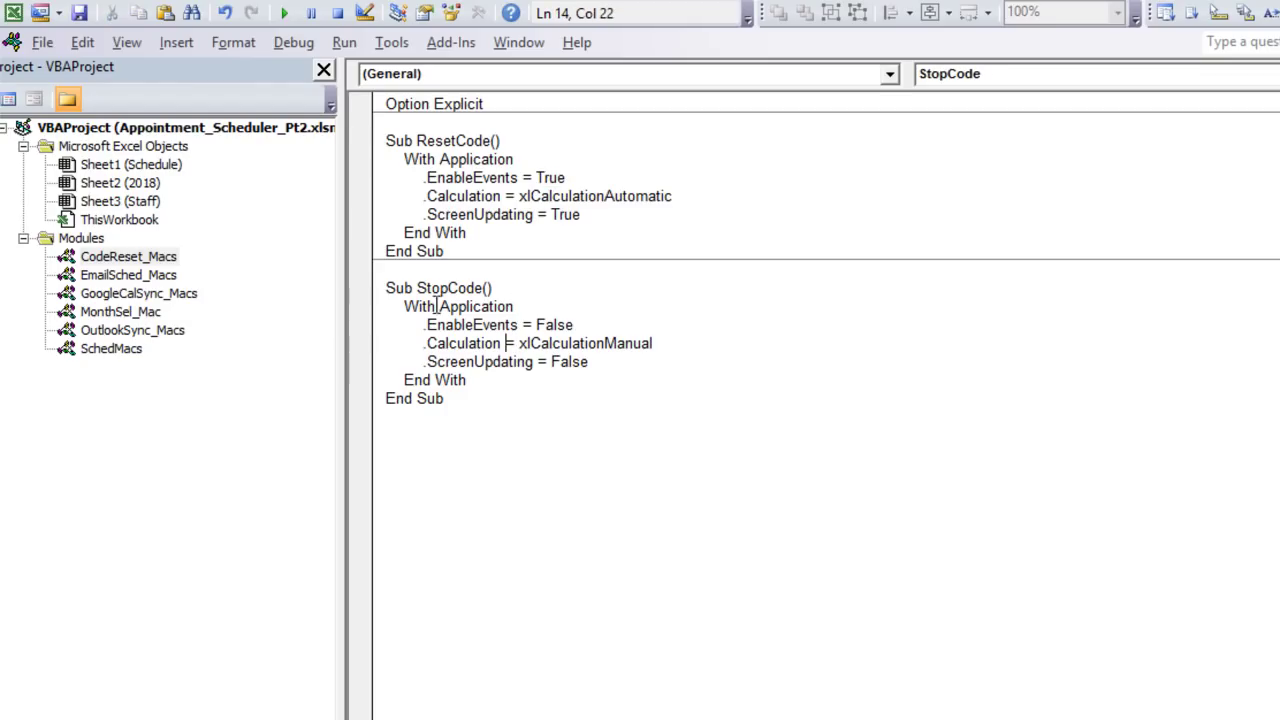
{"action": "left_click_drag", "start_coordinate": [660, 336], "coordinate": [423, 350]}
{"action": "left_click_drag", "start_coordinate": [588, 325], "coordinate": [412, 326]}
{"action": "left_click_drag", "start_coordinate": [606, 361], "coordinate": [416, 362]}
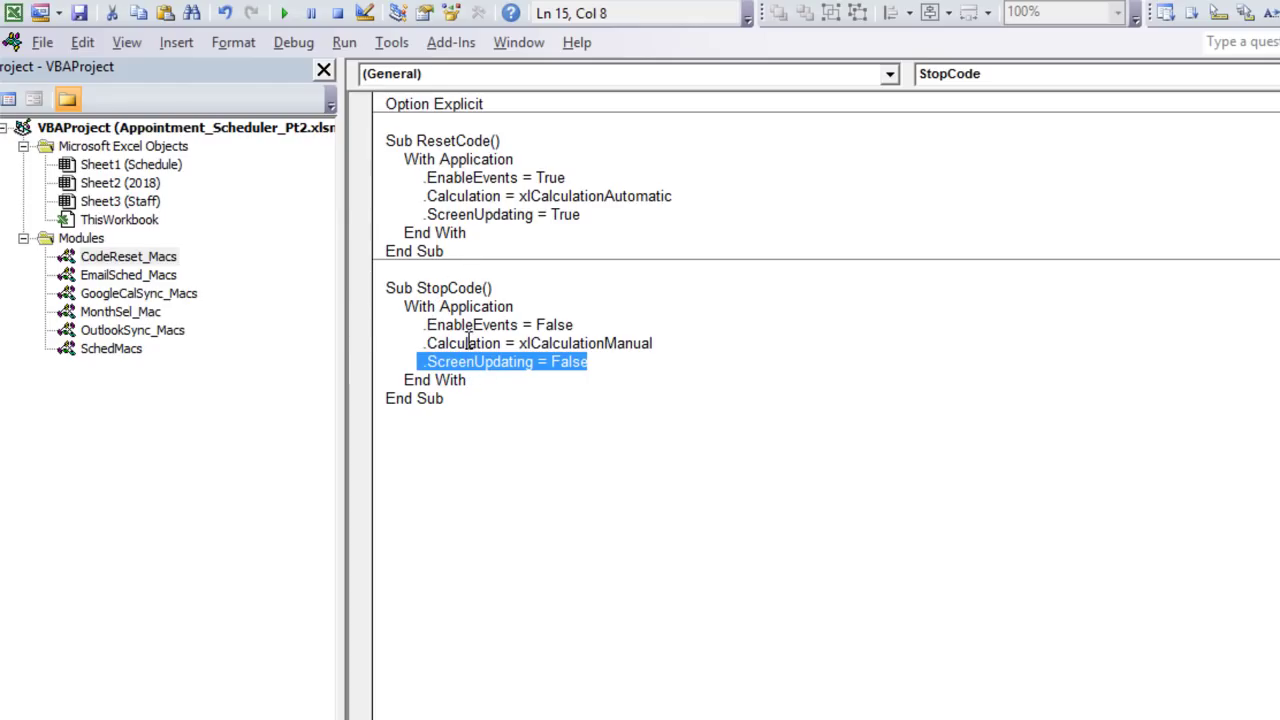
{"action": "left_click_drag", "start_coordinate": [417, 140], "coordinate": [492, 144]}
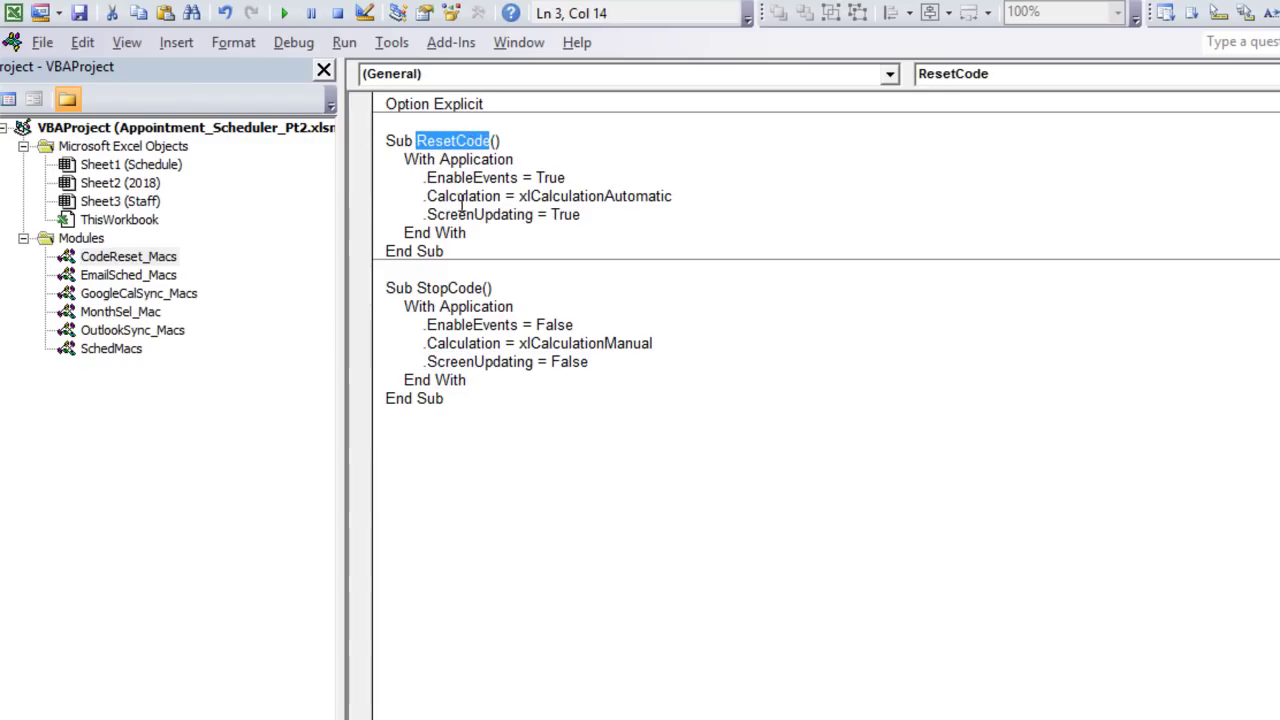
{"action": "left_click_drag", "start_coordinate": [427, 178], "coordinate": [538, 176]}
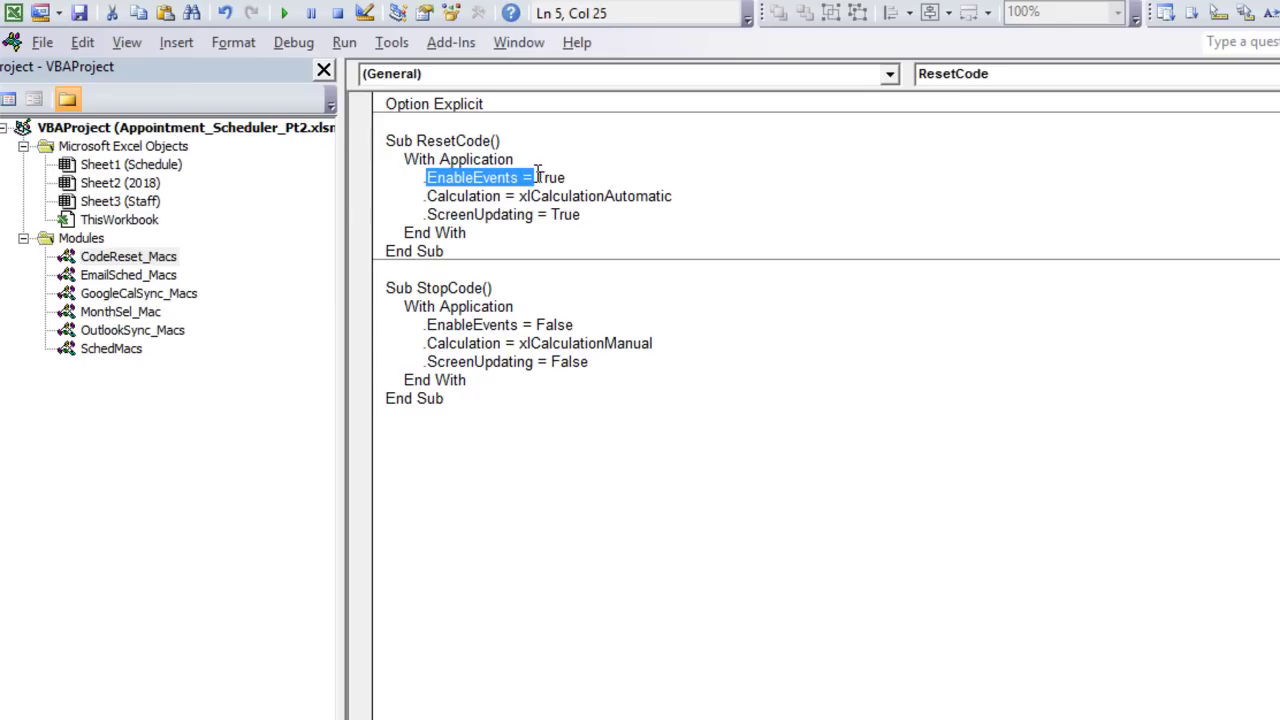
{"action": "left_click_drag", "start_coordinate": [674, 197], "coordinate": [416, 213]}
{"action": "left_click_drag", "start_coordinate": [597, 215], "coordinate": [436, 215]}
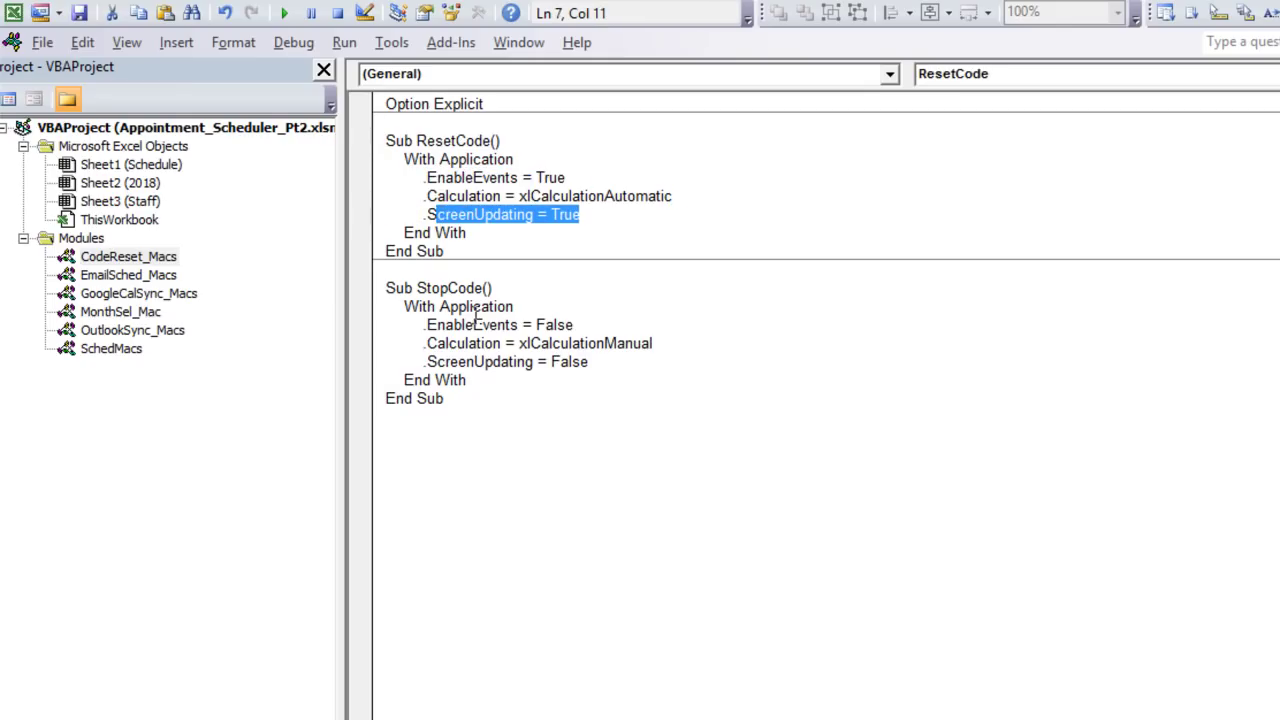
{"action": "left_click", "coordinate": [115, 259]}
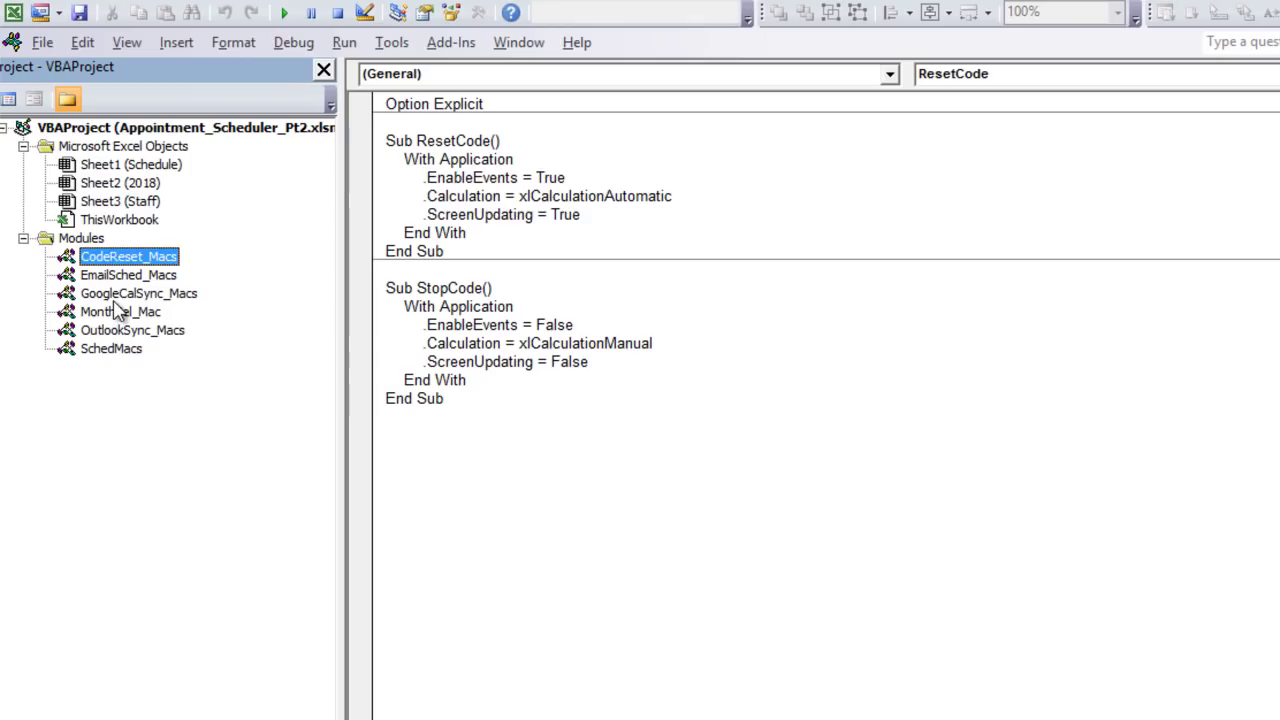
Step: Open the SchedMacs module and review the AddRows, range-clearing and row-loop lines in LoadMonth
{"action": "left_click", "coordinate": [120, 312]}
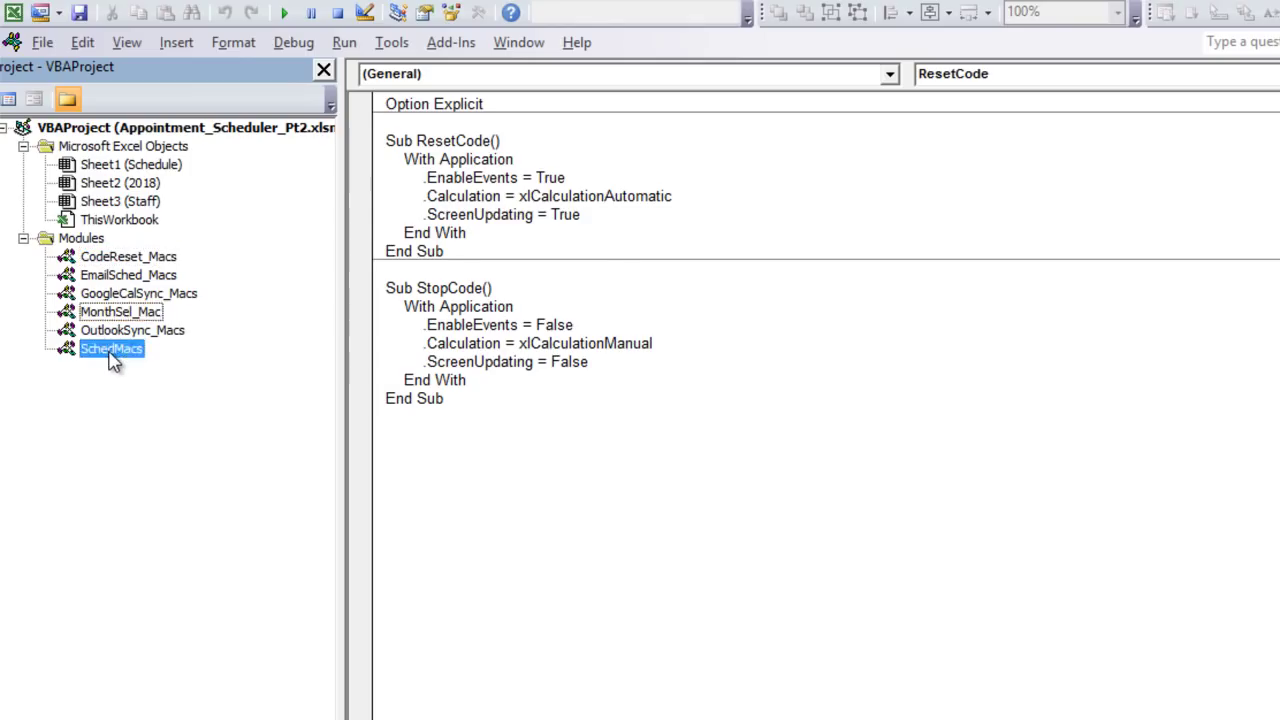
{"action": "double_click", "coordinate": [110, 349]}
{"action": "left_click_drag", "start_coordinate": [478, 361], "coordinate": [386, 343]}
{"action": "left_click", "coordinate": [419, 380]}
{"action": "left_click_drag", "start_coordinate": [411, 452], "coordinate": [510, 472]}
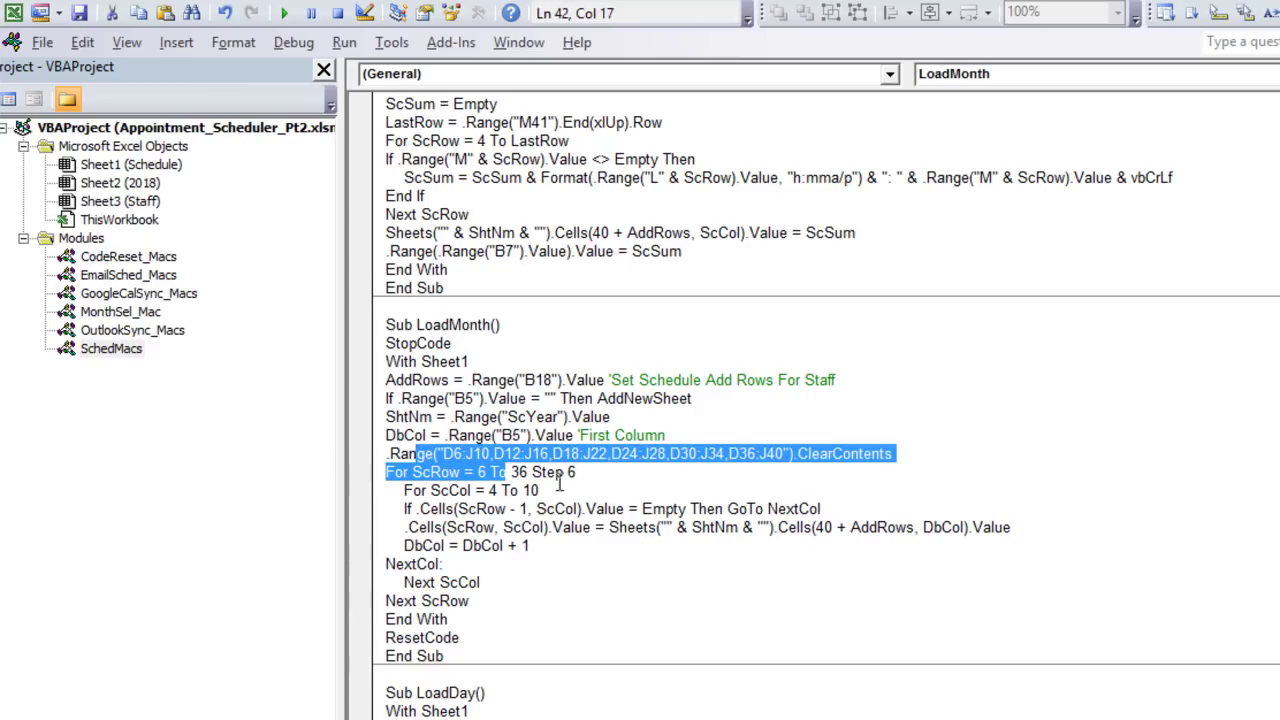
{"action": "left_click", "coordinate": [597, 476]}
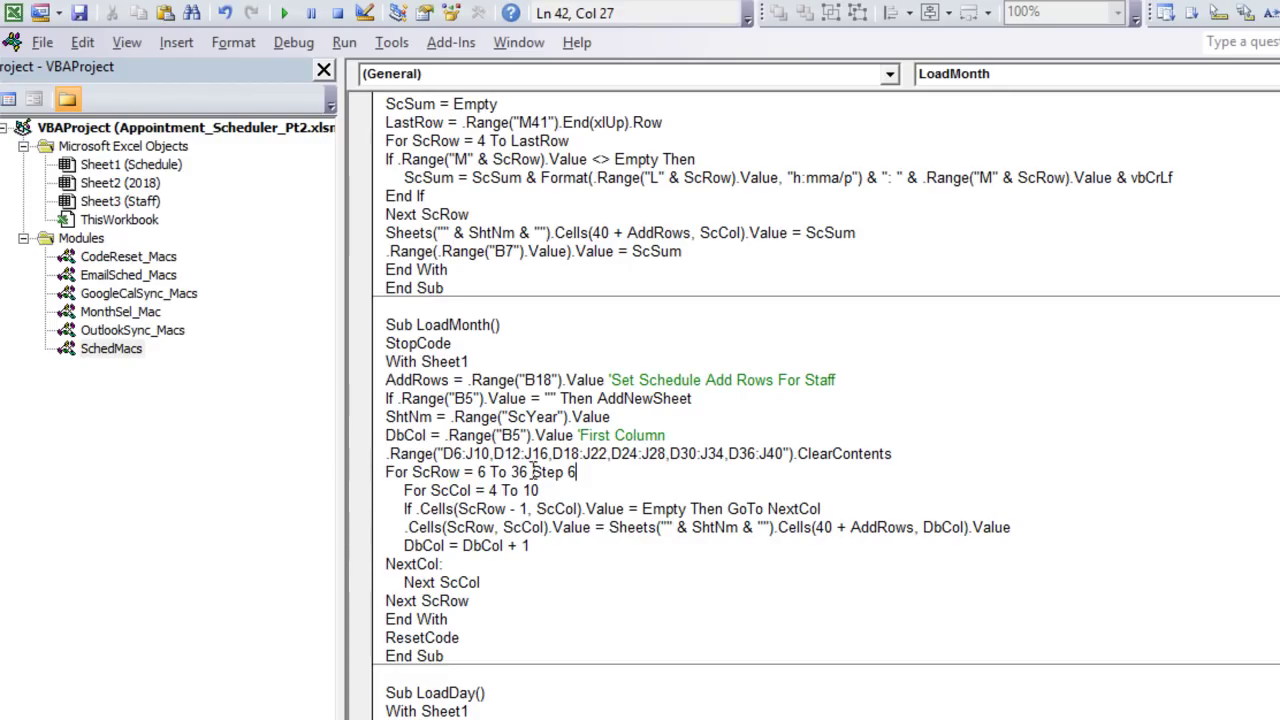
{"action": "left_click_drag", "start_coordinate": [520, 398], "coordinate": [525, 514]}
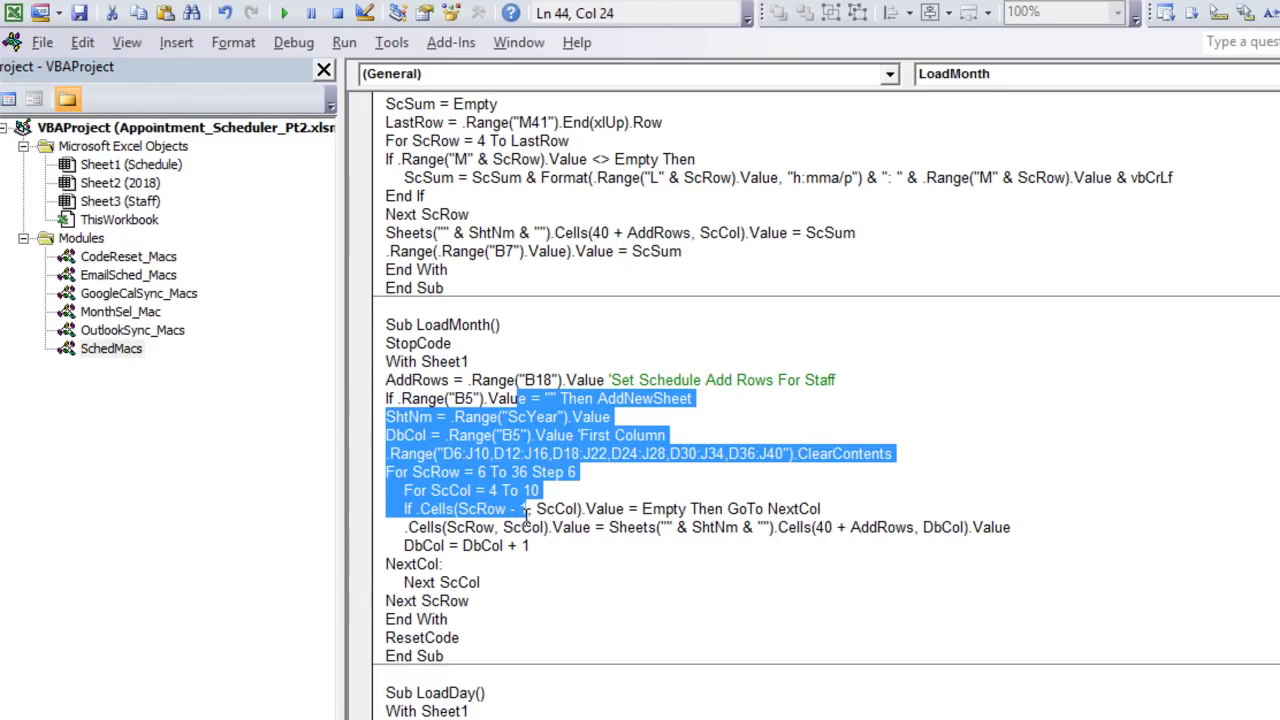
Step: Misspell the ShtNm variable and run LoadMonth to trigger a compile error
{"action": "left_click", "coordinate": [410, 424]}
{"action": "key", "text": "Home"}
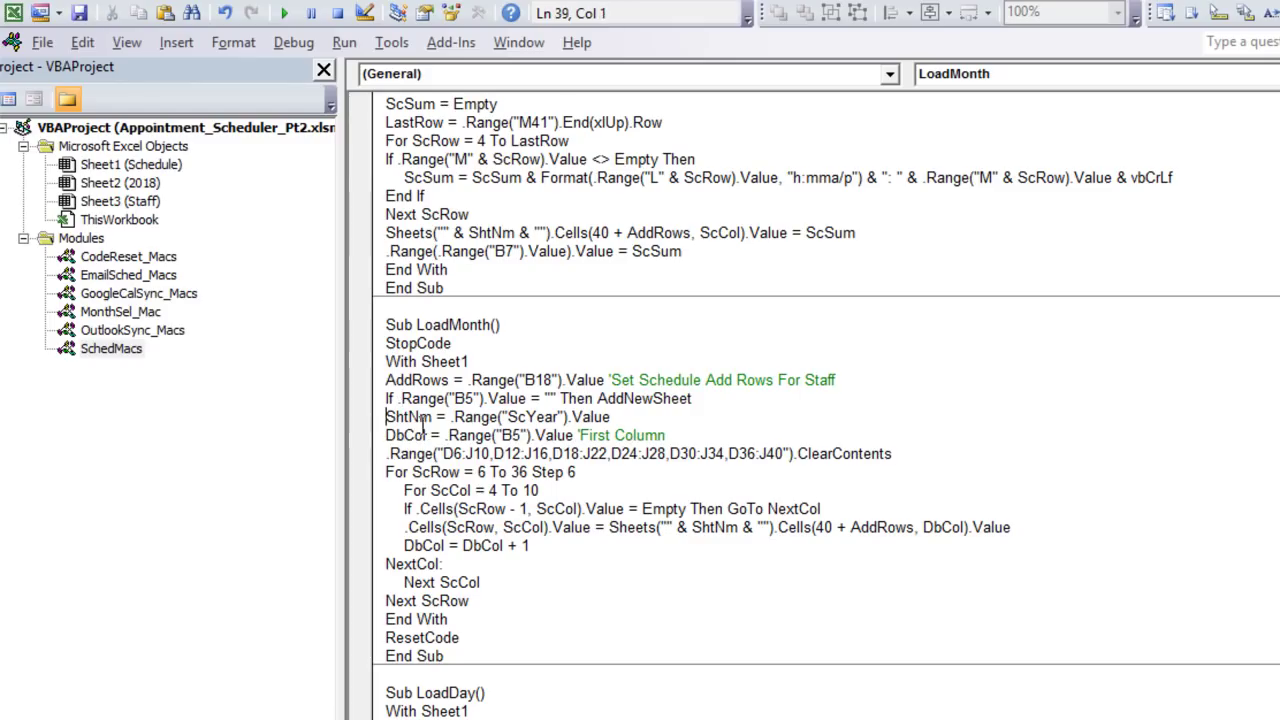
{"action": "left_click", "coordinate": [406, 416]}
{"action": "type", "text": "dd"}
{"action": "left_click", "coordinate": [511, 472]}
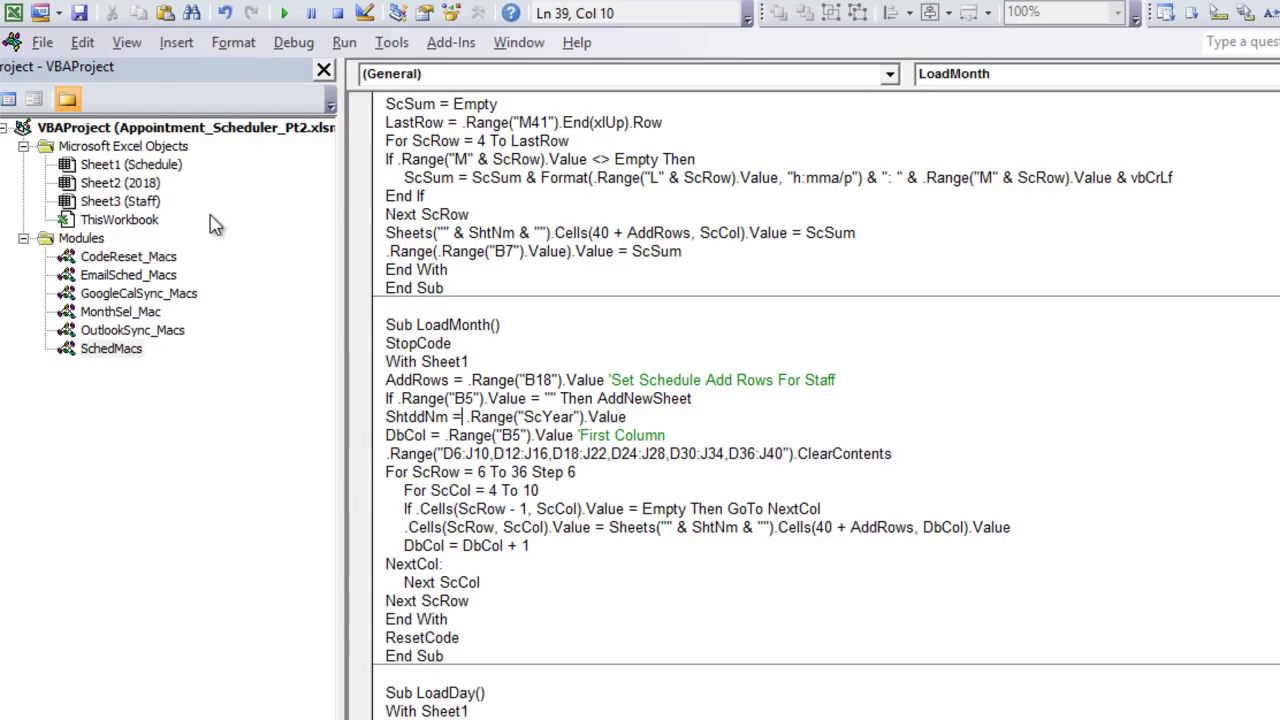
{"action": "left_click", "coordinate": [284, 14]}
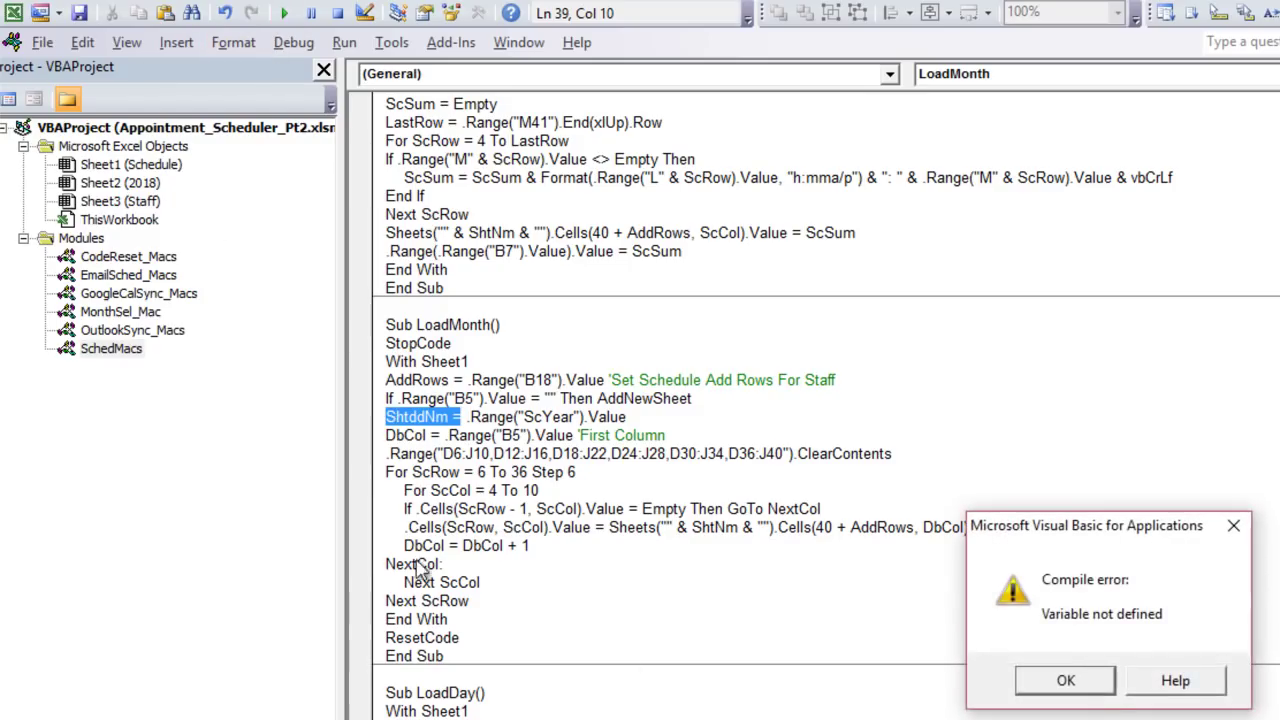
{"action": "left_click", "coordinate": [1062, 681]}
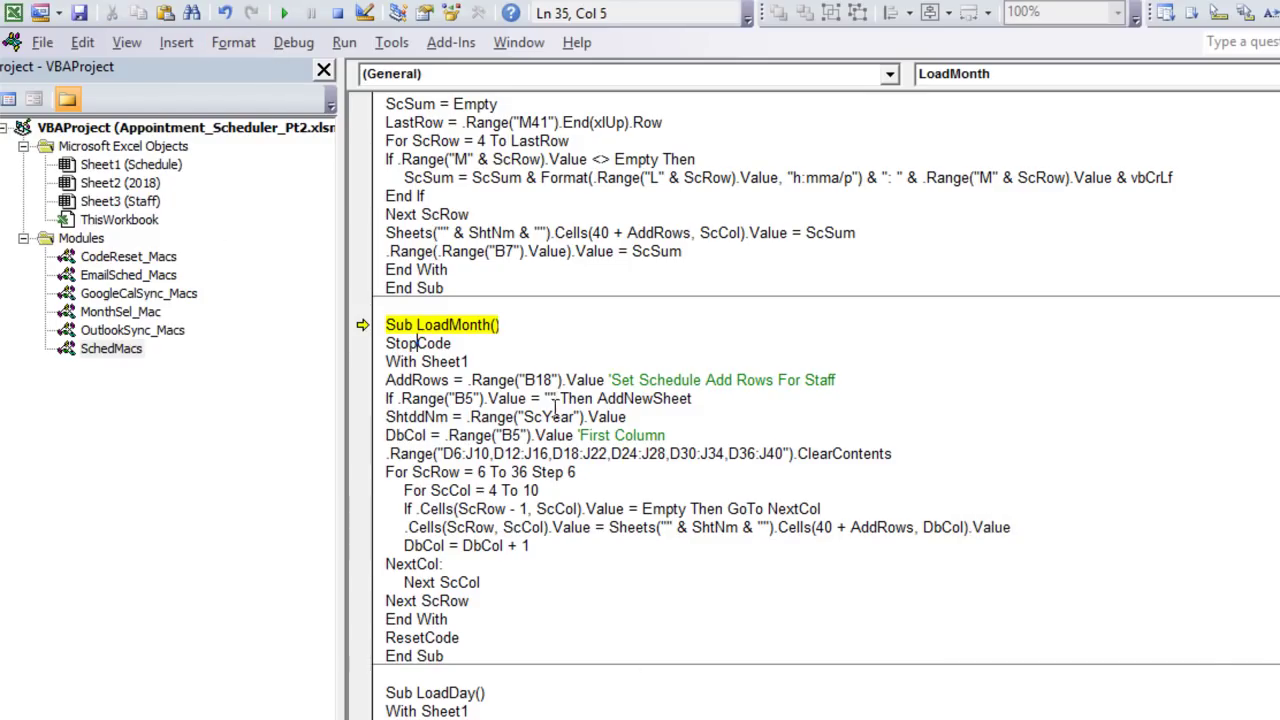
Step: Add a typo after .Value, restore ShtNm, rerun the macro and debug to the error-438 line
{"action": "left_click", "coordinate": [626, 416]}
{"action": "type", "text": "ss"}
{"action": "key", "text": "Down"}
{"action": "key", "text": "Down"}
{"action": "key", "text": "Down"}
{"action": "left_click", "coordinate": [472, 380]}
{"action": "key", "text": "BackSpace"}
{"action": "key", "text": "BackSpace"}
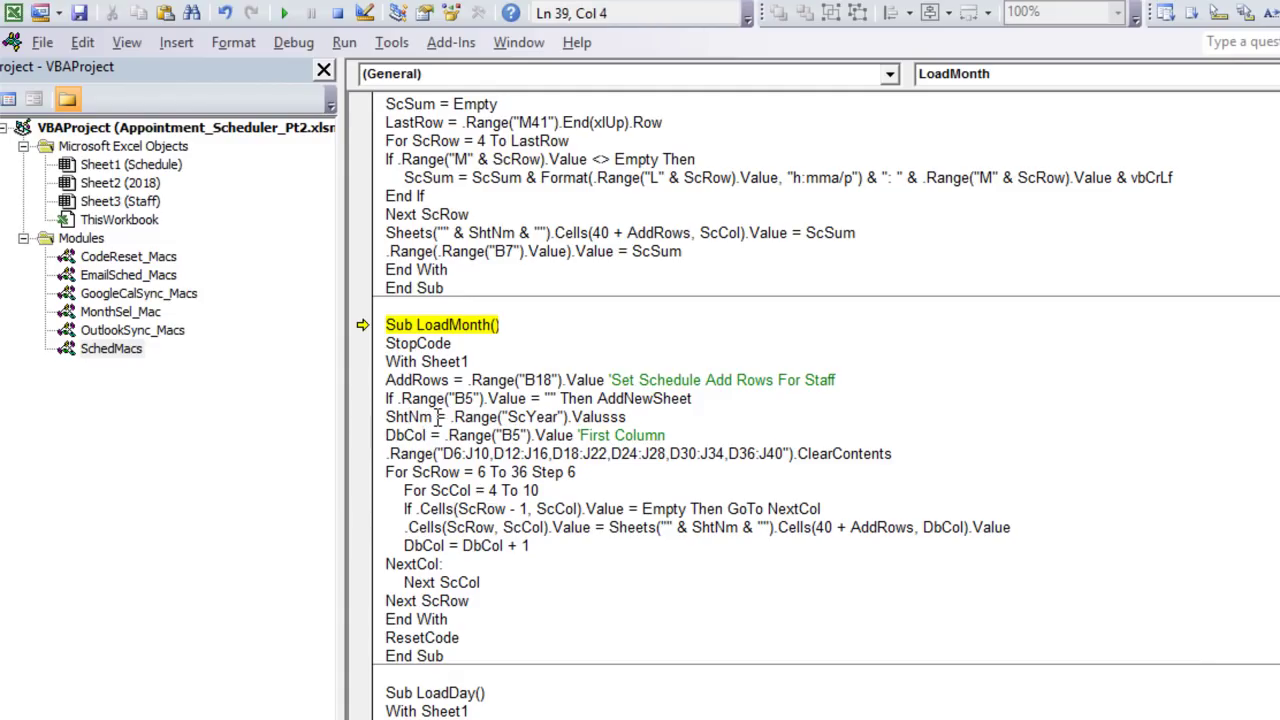
{"action": "left_click", "coordinate": [284, 13]}
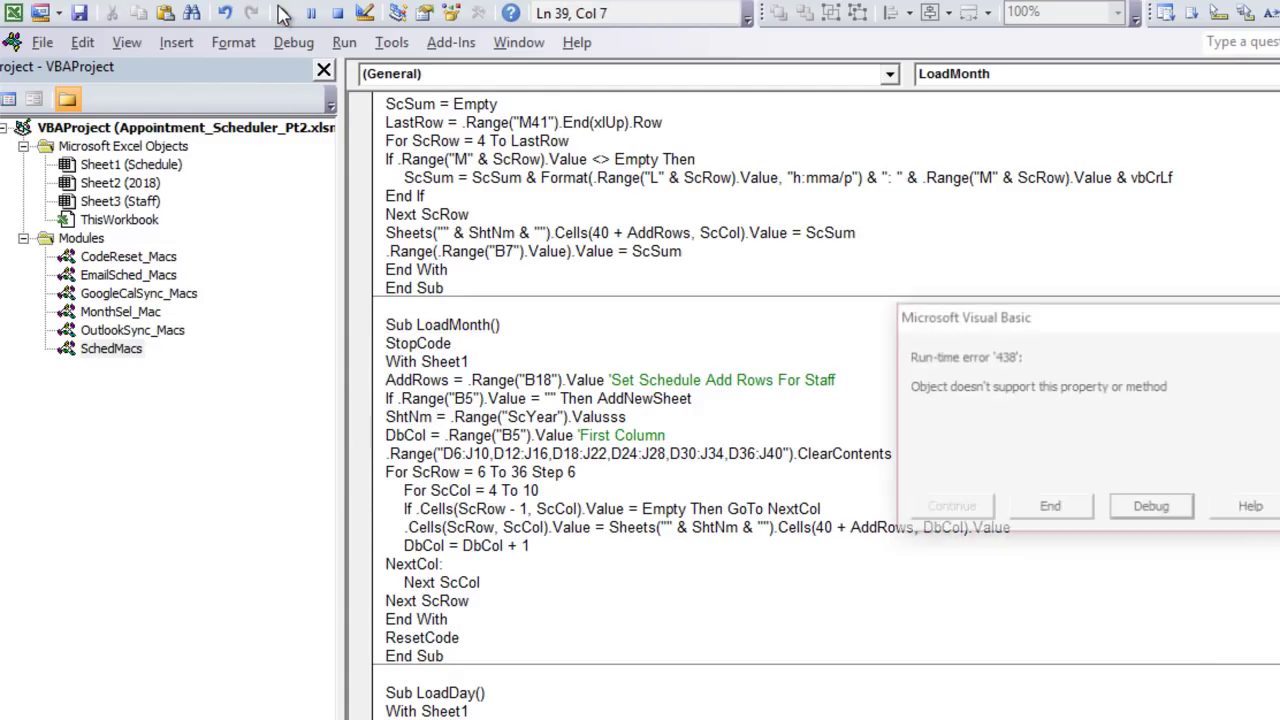
{"action": "left_click", "coordinate": [1150, 508]}
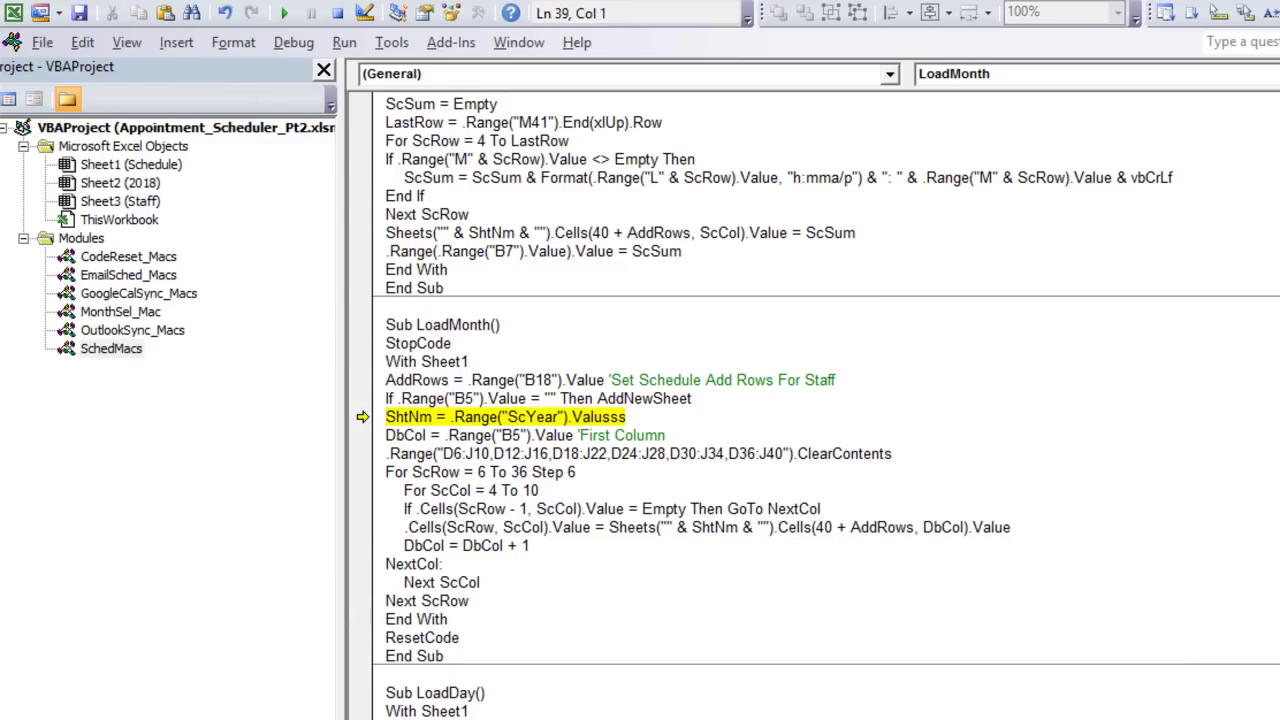
{"action": "key", "text": "alt+F11"}
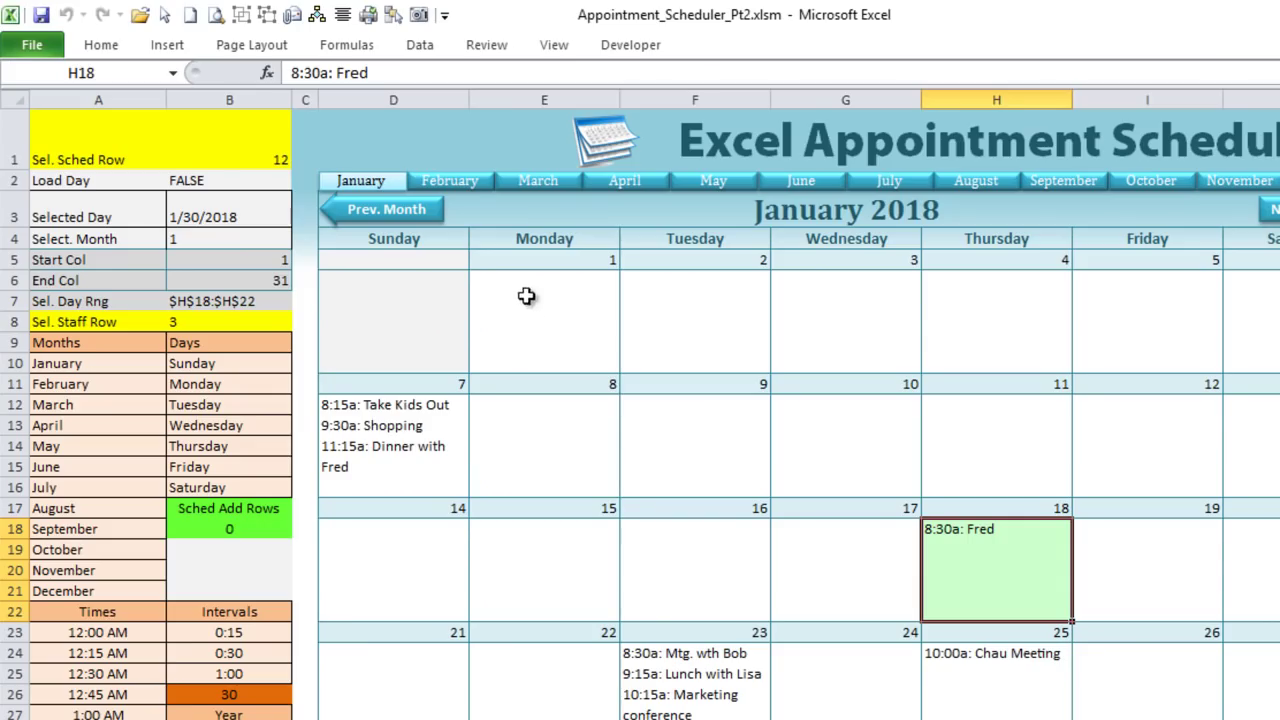
Step: Confirm workbook calculation remains set to Manual under Calculation Options
{"action": "left_click", "coordinate": [343, 47]}
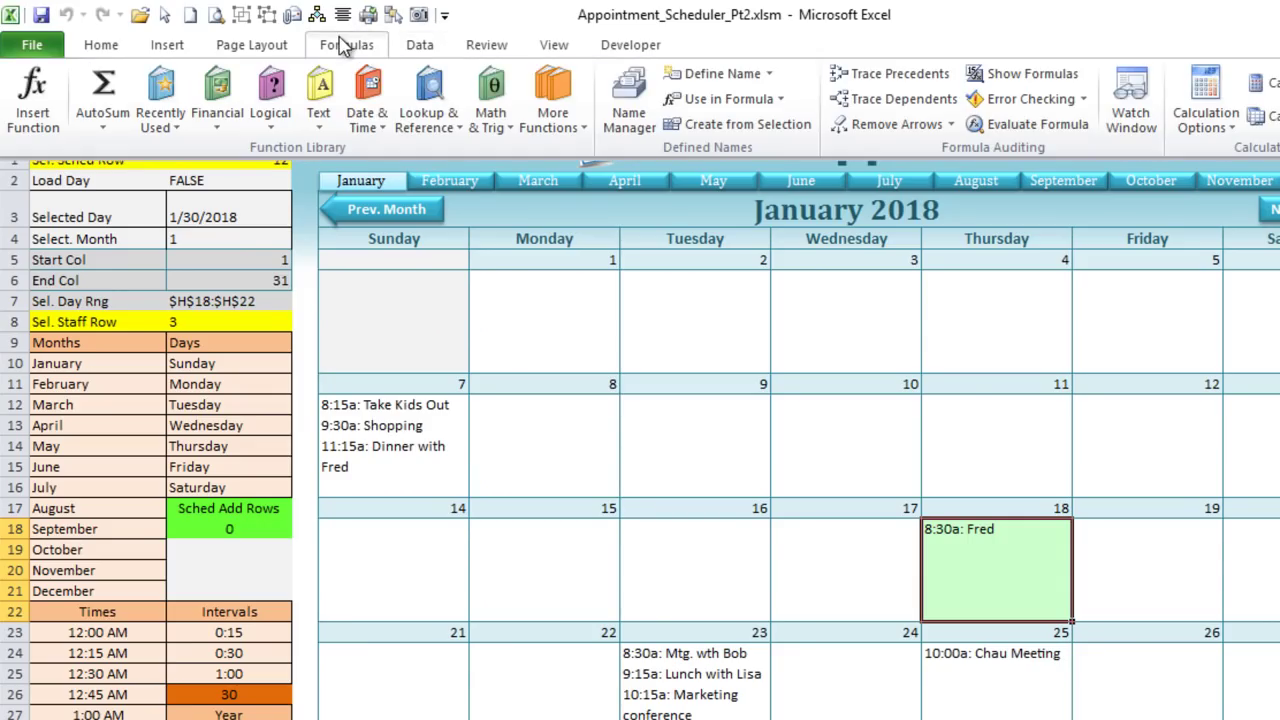
{"action": "left_click", "coordinate": [1205, 135]}
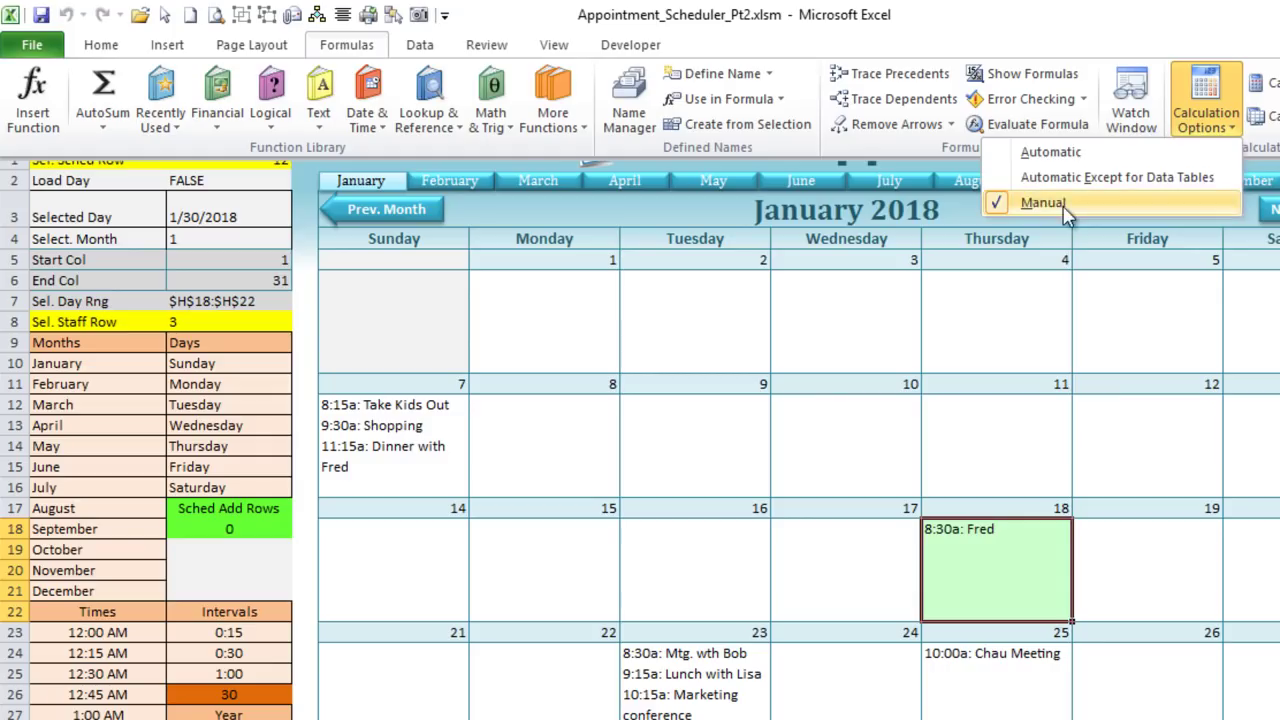
{"action": "left_click", "coordinate": [795, 302]}
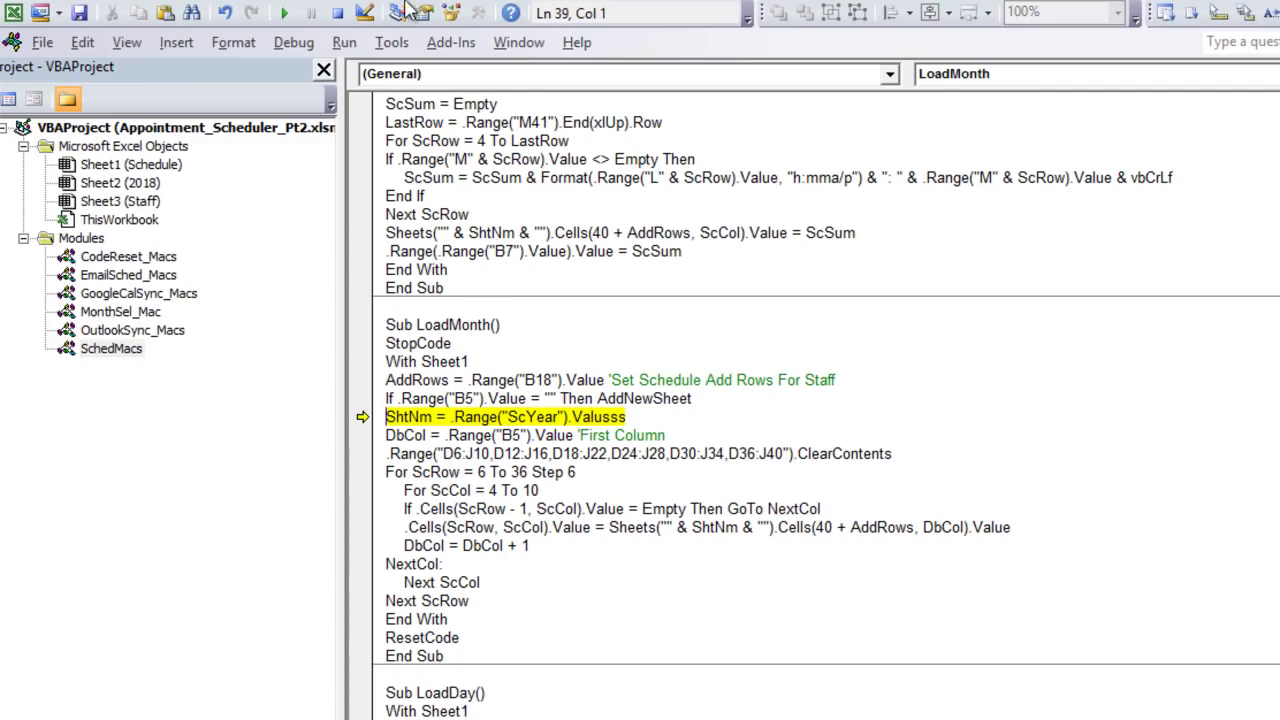
Step: Reset the paused macro and review the CodeReset_Macs, MonthSel_Mac and SchedMacs module code
{"action": "left_click", "coordinate": [338, 13]}
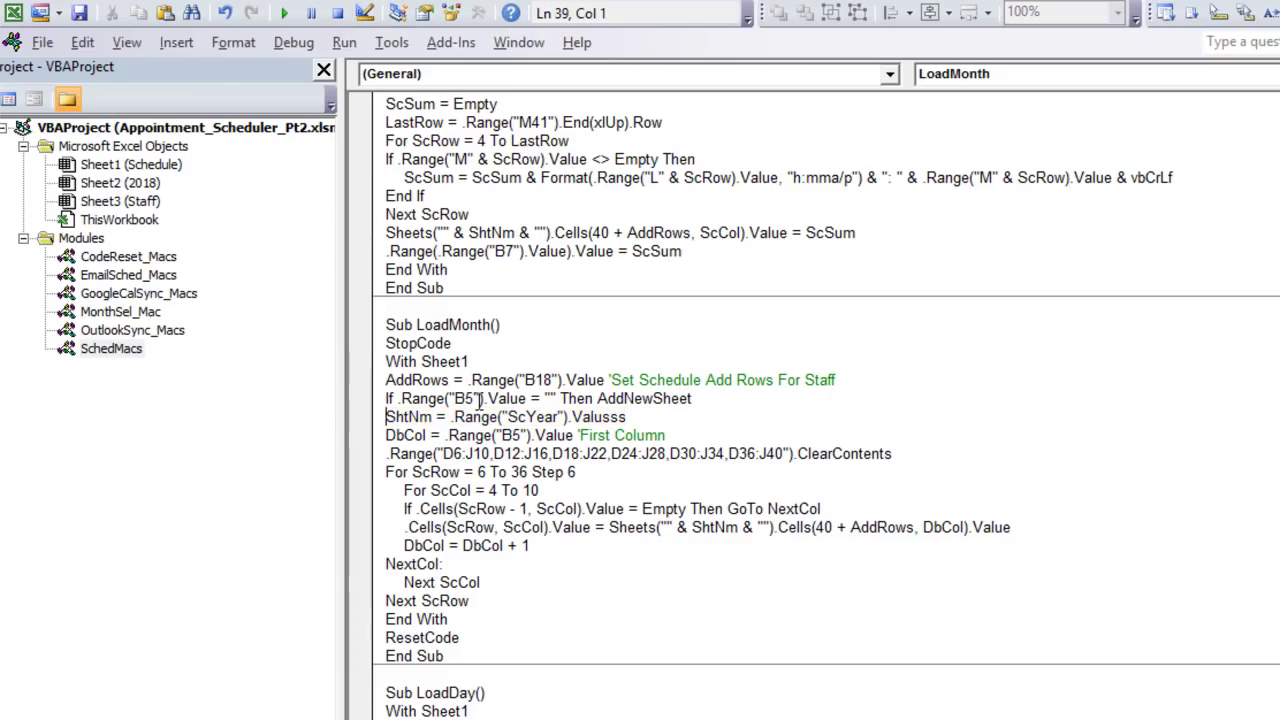
{"action": "double_click", "coordinate": [120, 260]}
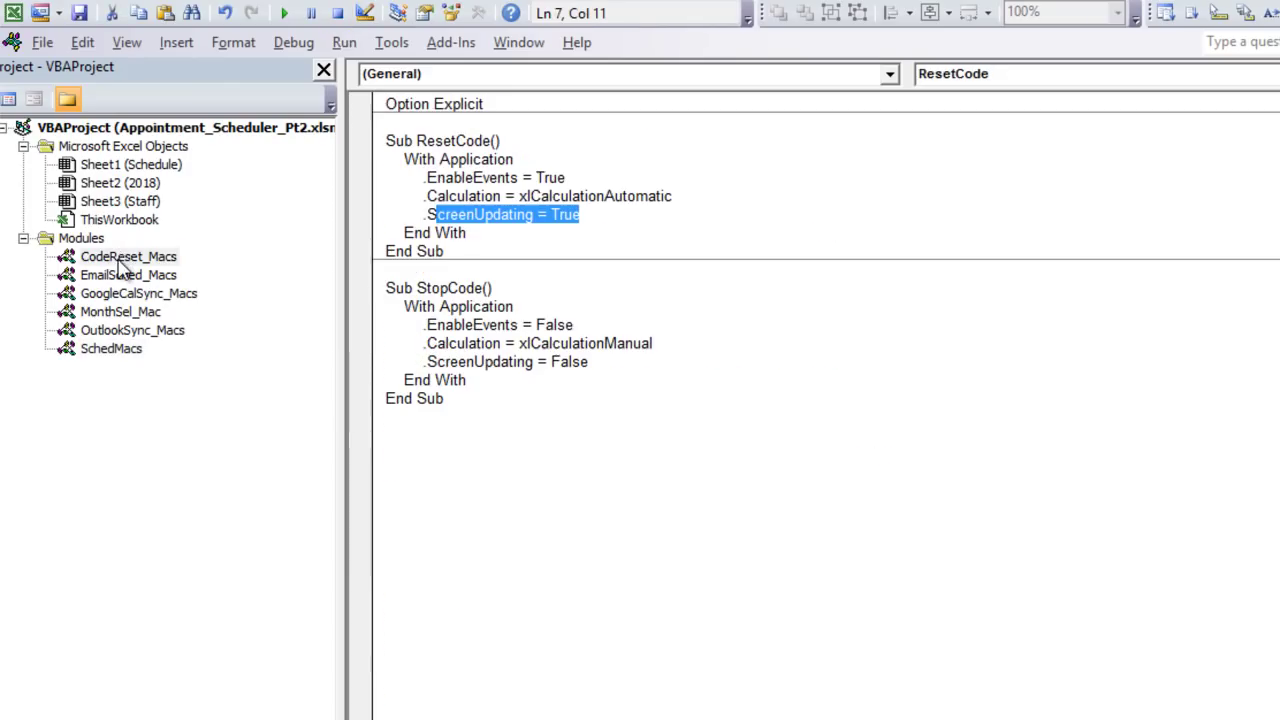
{"action": "left_click", "coordinate": [395, 346]}
{"action": "left_click", "coordinate": [437, 177]}
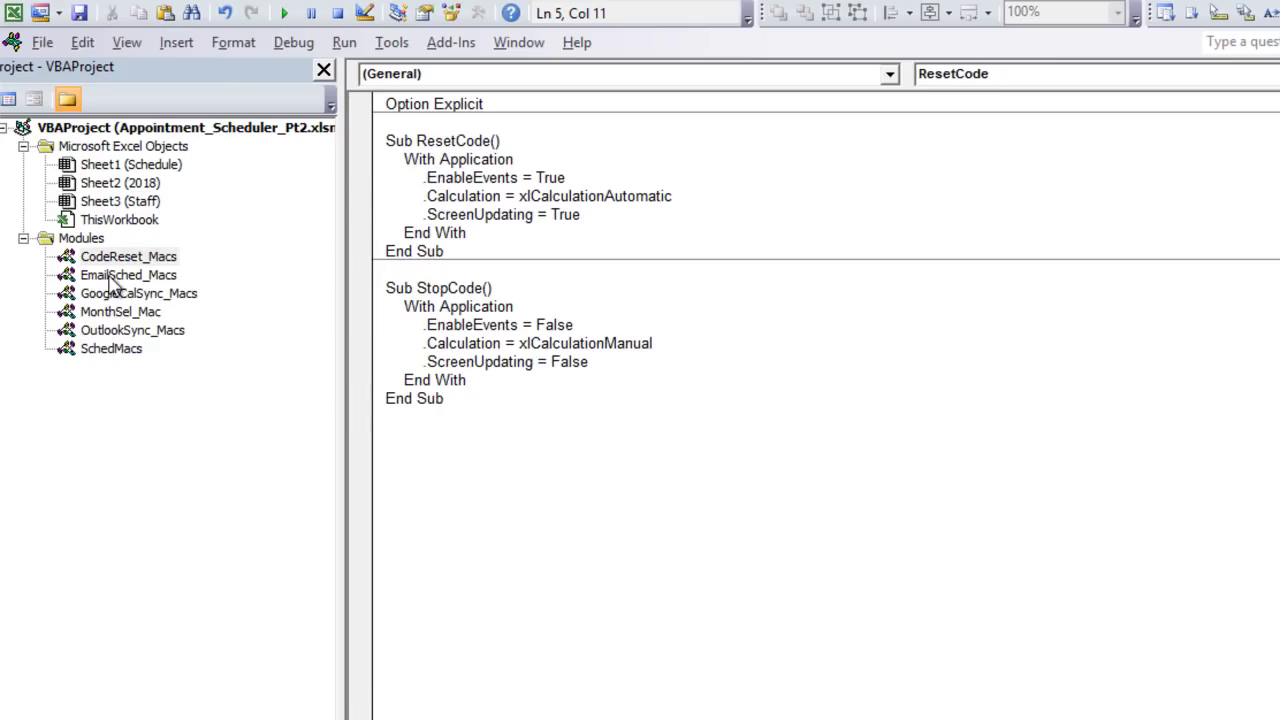
{"action": "double_click", "coordinate": [115, 318]}
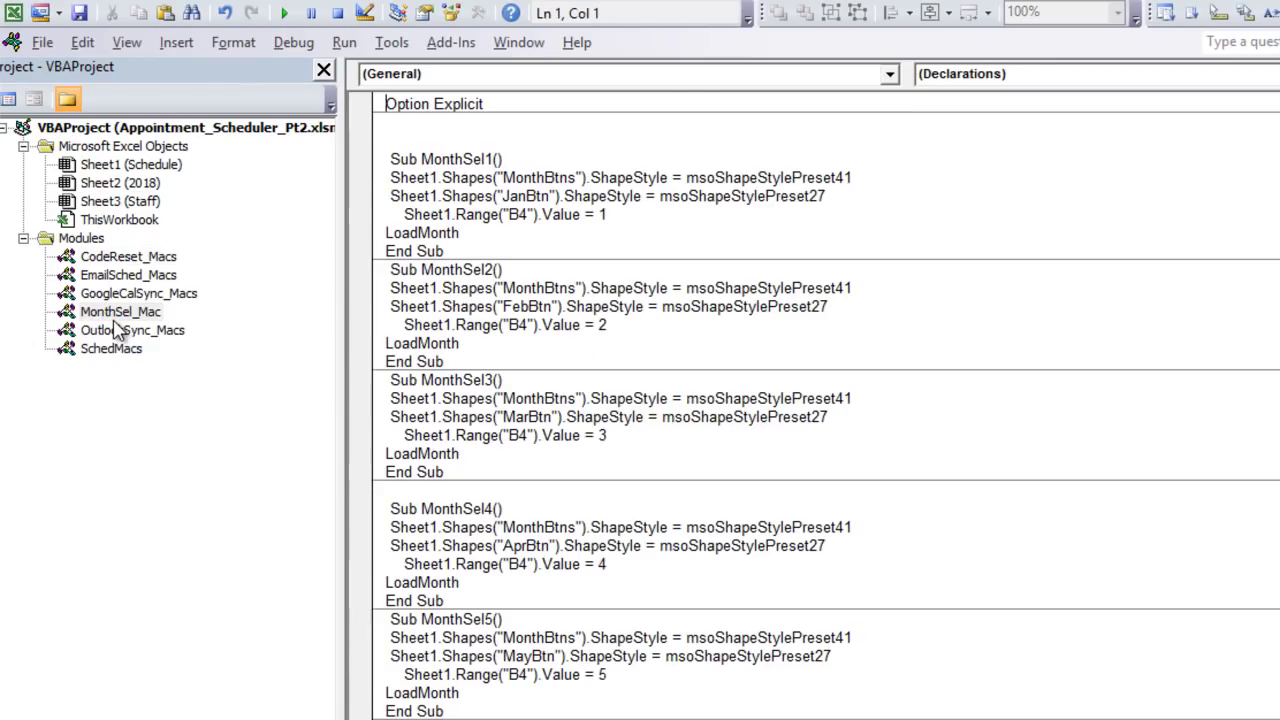
{"action": "double_click", "coordinate": [108, 358]}
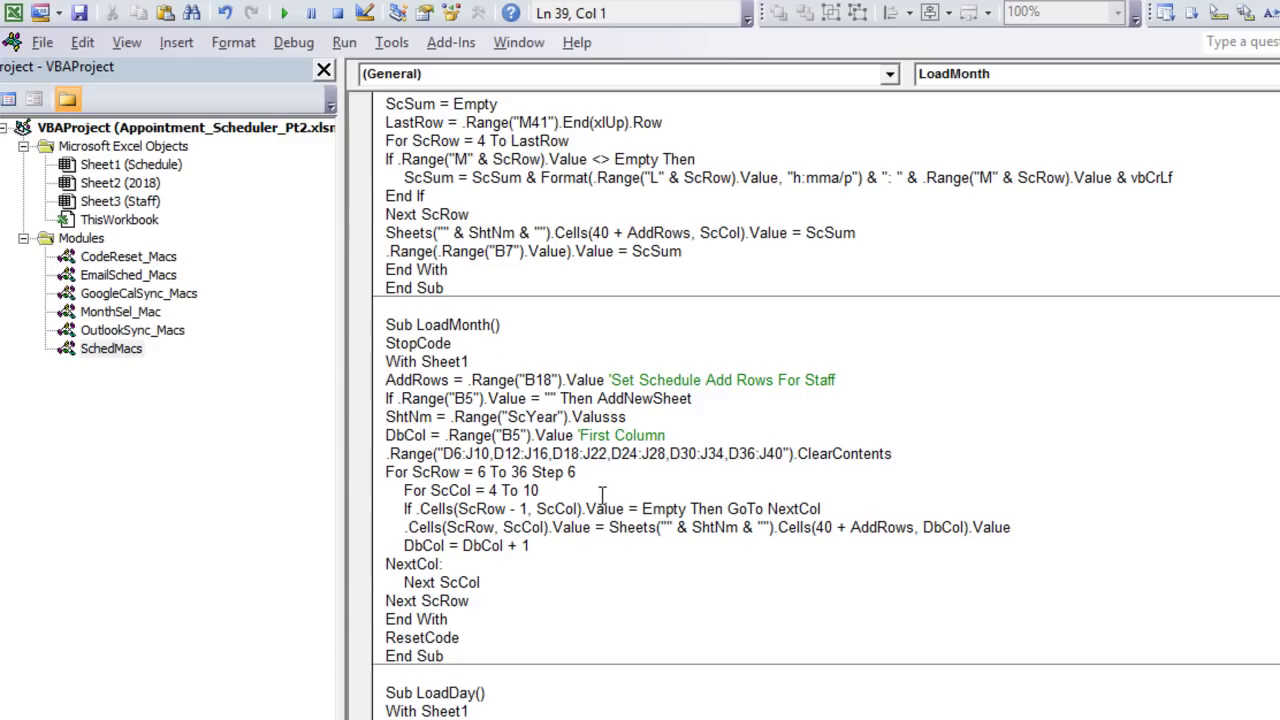
Step: Fix .Valusss to .Value on the ShtNm line and select the StopCode call in LoadMonth
{"action": "left_click", "coordinate": [660, 420]}
{"action": "key", "text": "BackSpace"}
{"action": "key", "text": "BackSpace"}
{"action": "key", "text": "BackSpace"}
{"action": "type", "text": "e"}
{"action": "left_click", "coordinate": [628, 438]}
{"action": "left_click_drag", "start_coordinate": [452, 344], "coordinate": [386, 344]}
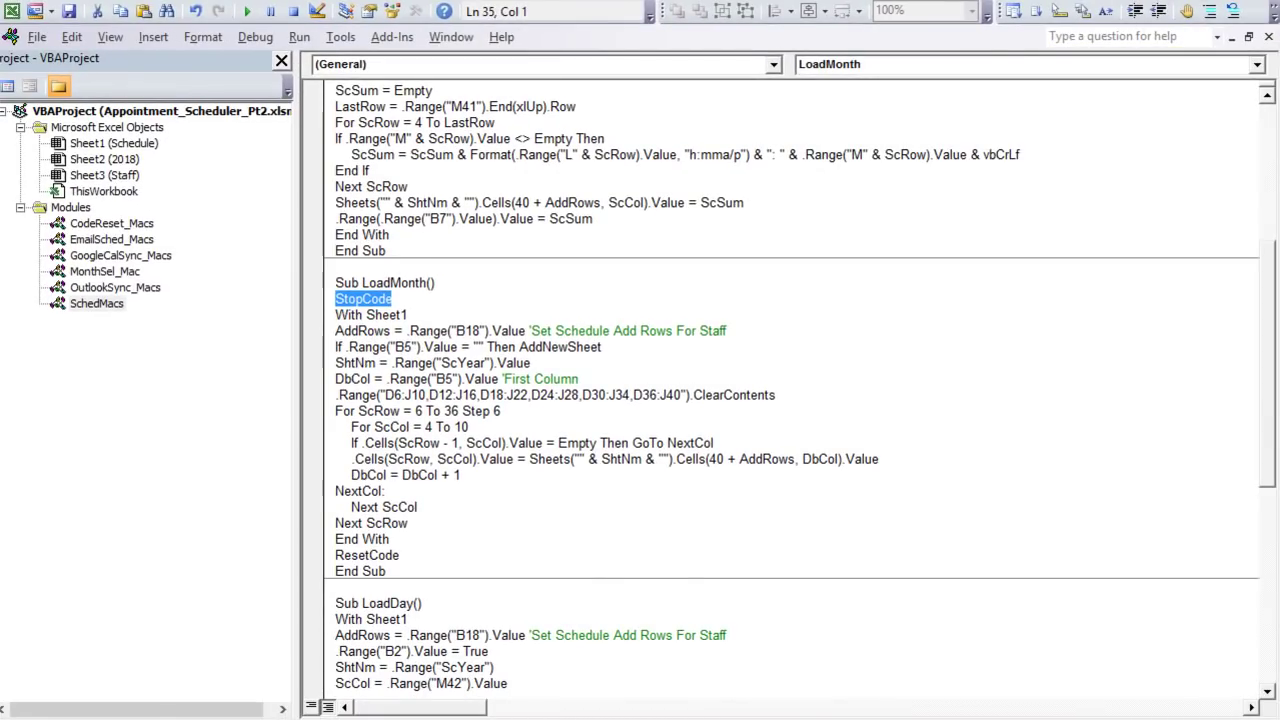
{"action": "key", "text": "alt+F11"}
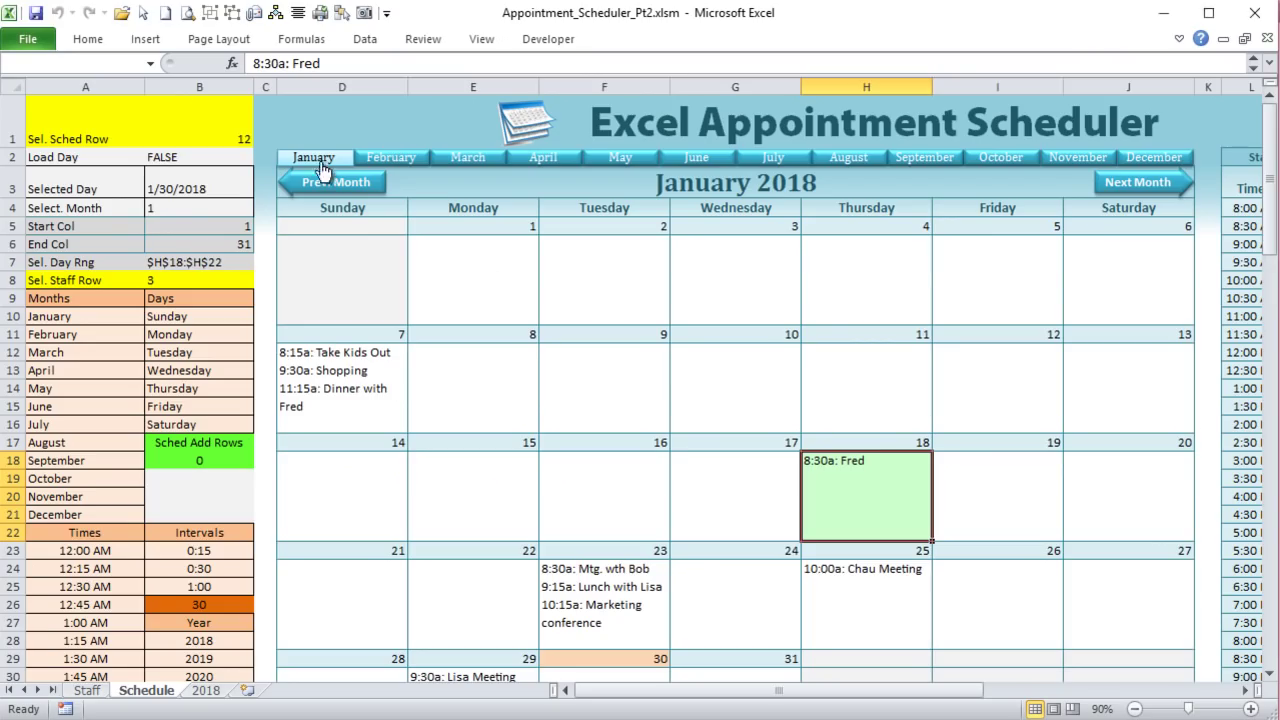
Step: Toggle the calendar between February 2018 and January 2018 twice to test the fix
{"action": "left_click", "coordinate": [383, 160]}
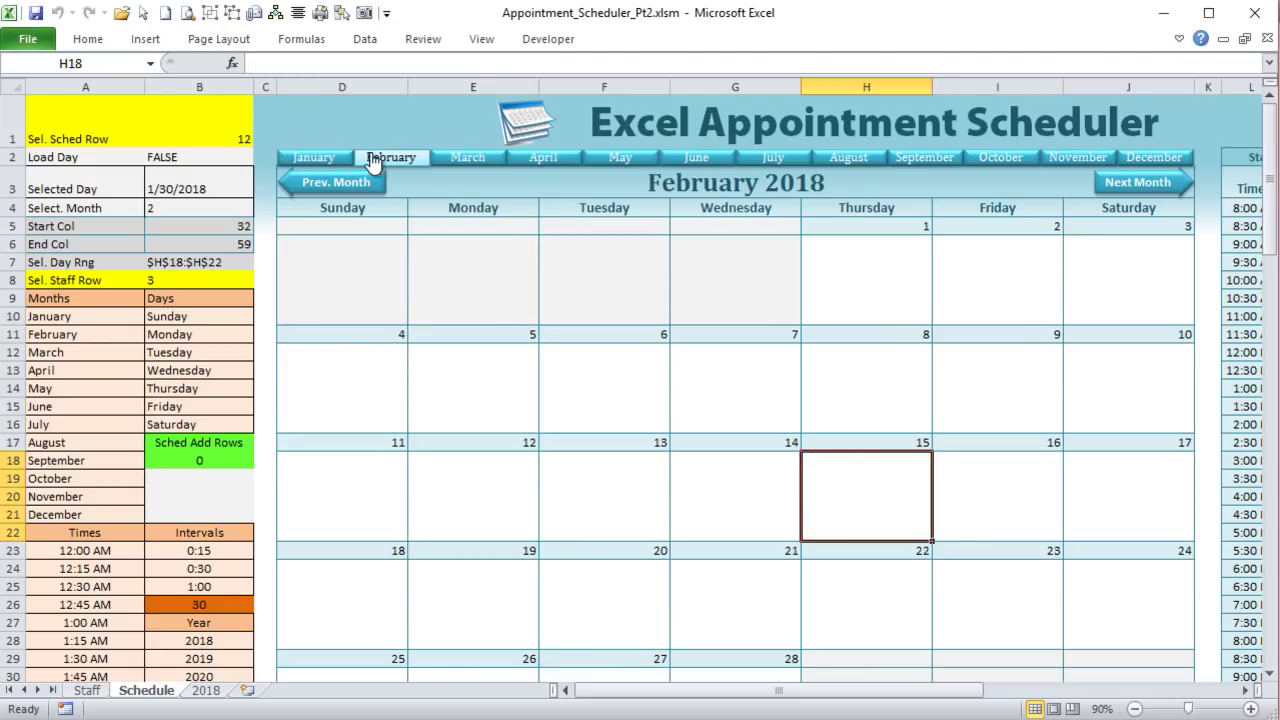
{"action": "left_click", "coordinate": [336, 160]}
{"action": "left_click", "coordinate": [383, 158]}
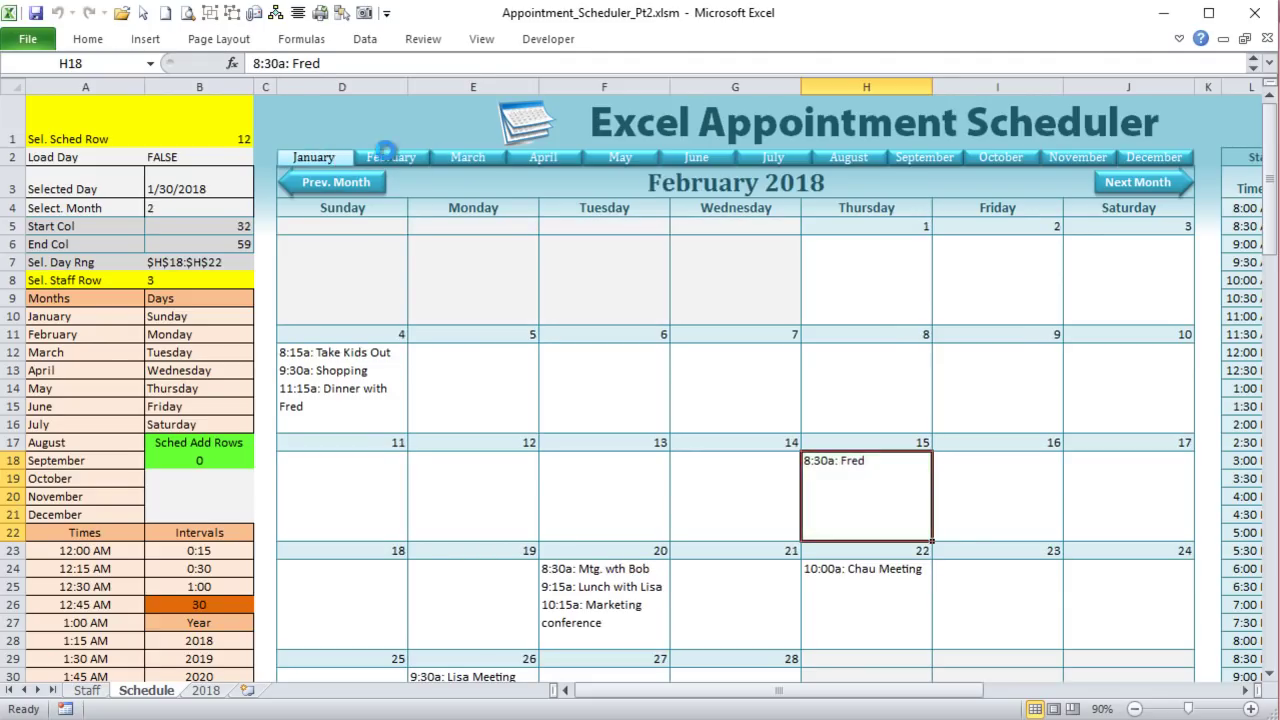
{"action": "left_click", "coordinate": [313, 158]}
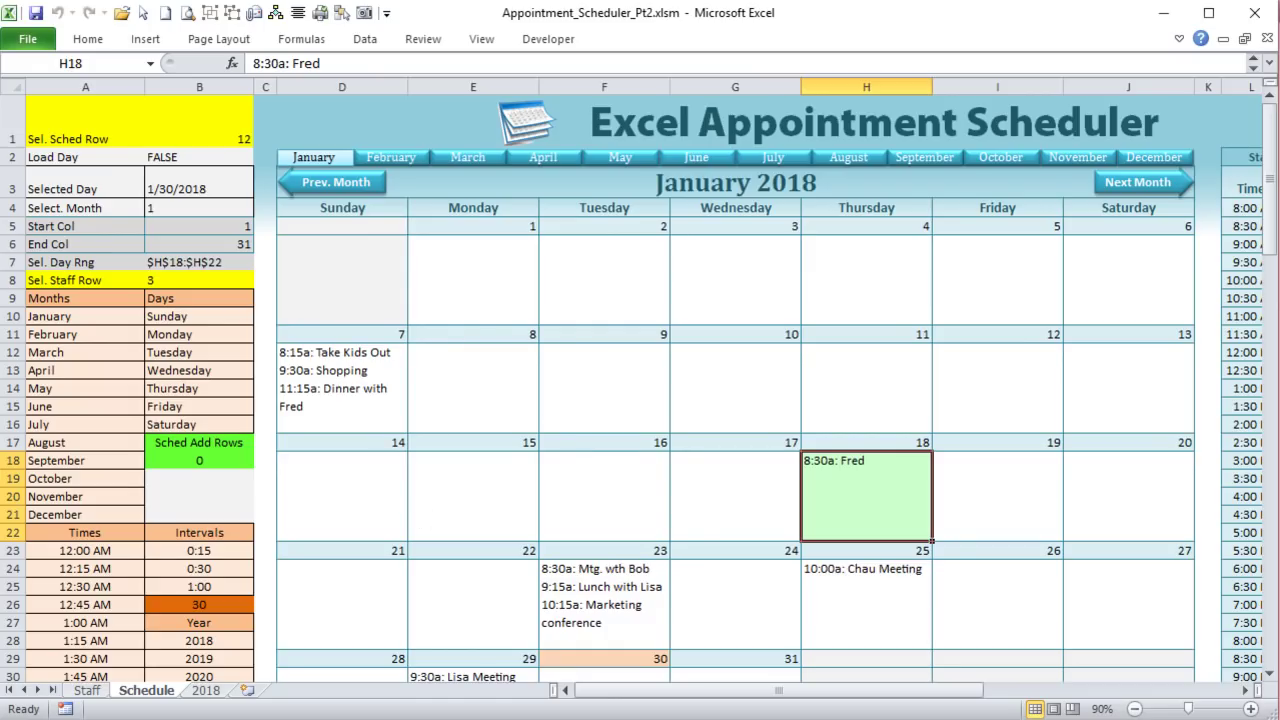
{"action": "key", "text": "alt+F11"}
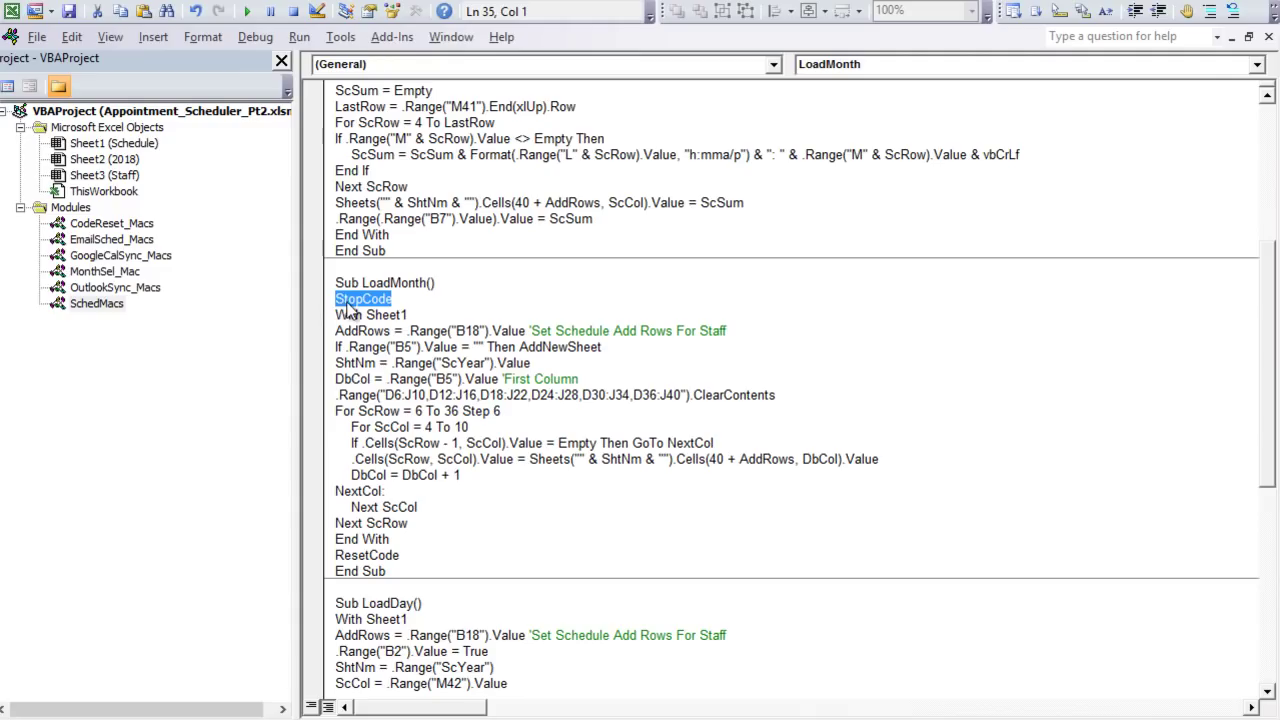
Step: Comment out the StopCode and ResetCode calls in LoadMonth with apostrophes
{"action": "left_click", "coordinate": [368, 362]}
{"action": "left_click", "coordinate": [338, 299]}
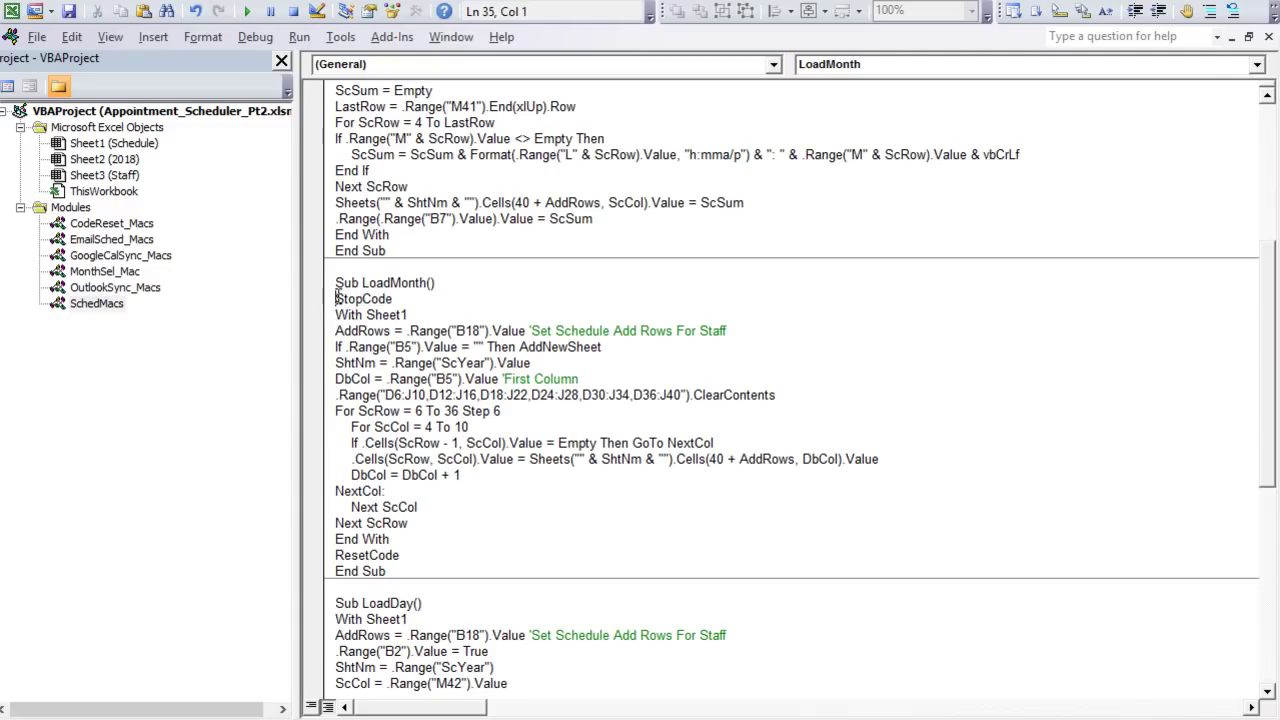
{"action": "type", "text": "'"}
{"action": "left_click", "coordinate": [336, 555]}
{"action": "type", "text": "'"}
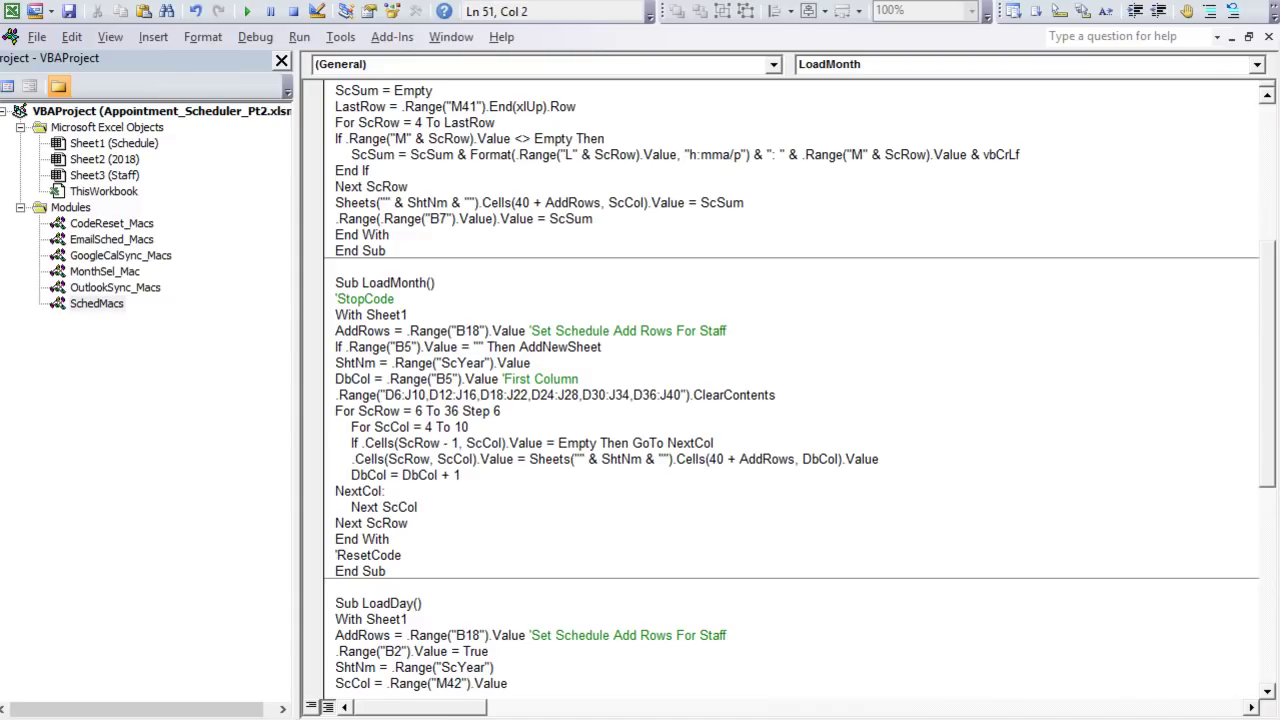
Step: Reload January 2018 twice to test, then uncomment the ResetCode call
{"action": "key", "text": "alt+F11"}
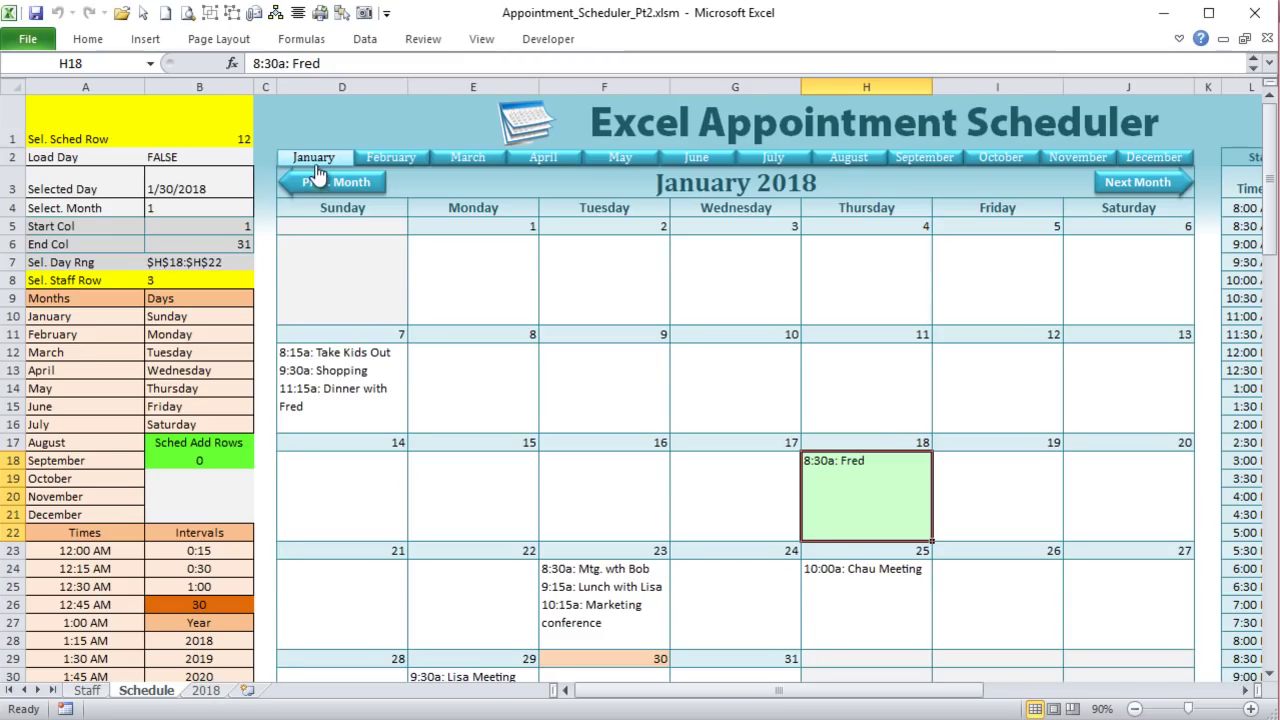
{"action": "left_click", "coordinate": [314, 166]}
{"action": "left_click", "coordinate": [314, 166]}
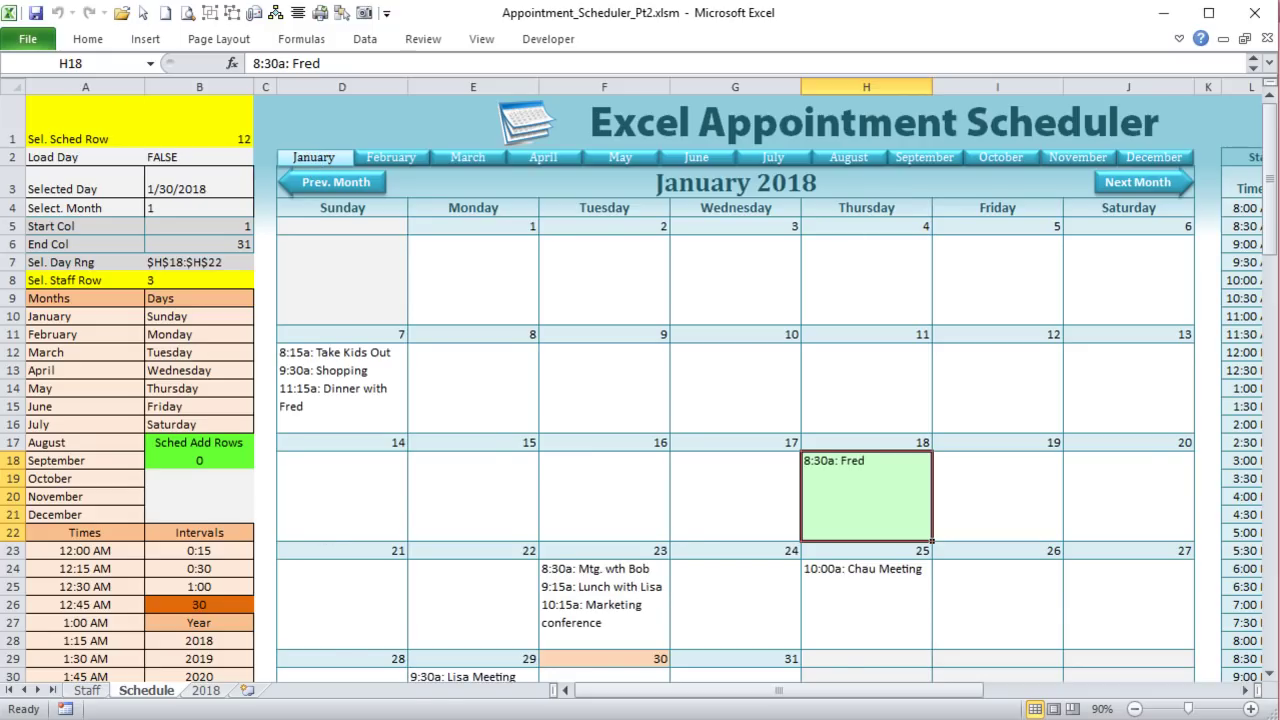
{"action": "key", "text": "alt+F11"}
{"action": "key", "text": "BackSpace"}
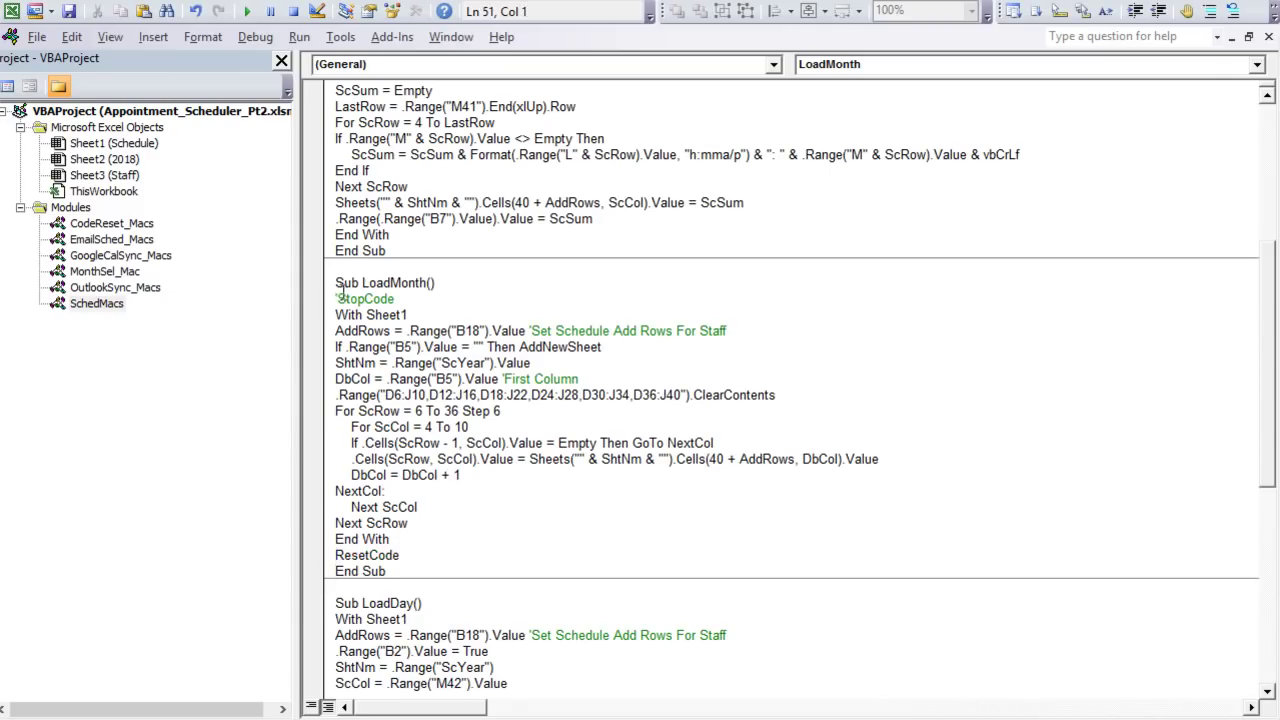
Step: Uncomment the StopCode call and scroll up to the module's declarations
{"action": "left_click", "coordinate": [340, 298]}
{"action": "key", "text": "BackSpace"}
{"action": "scroll", "coordinate": [469, 270], "scroll_direction": "up", "scroll_amount": 3}
{"action": "scroll", "coordinate": [471, 293], "scroll_direction": "up", "scroll_amount": 4}
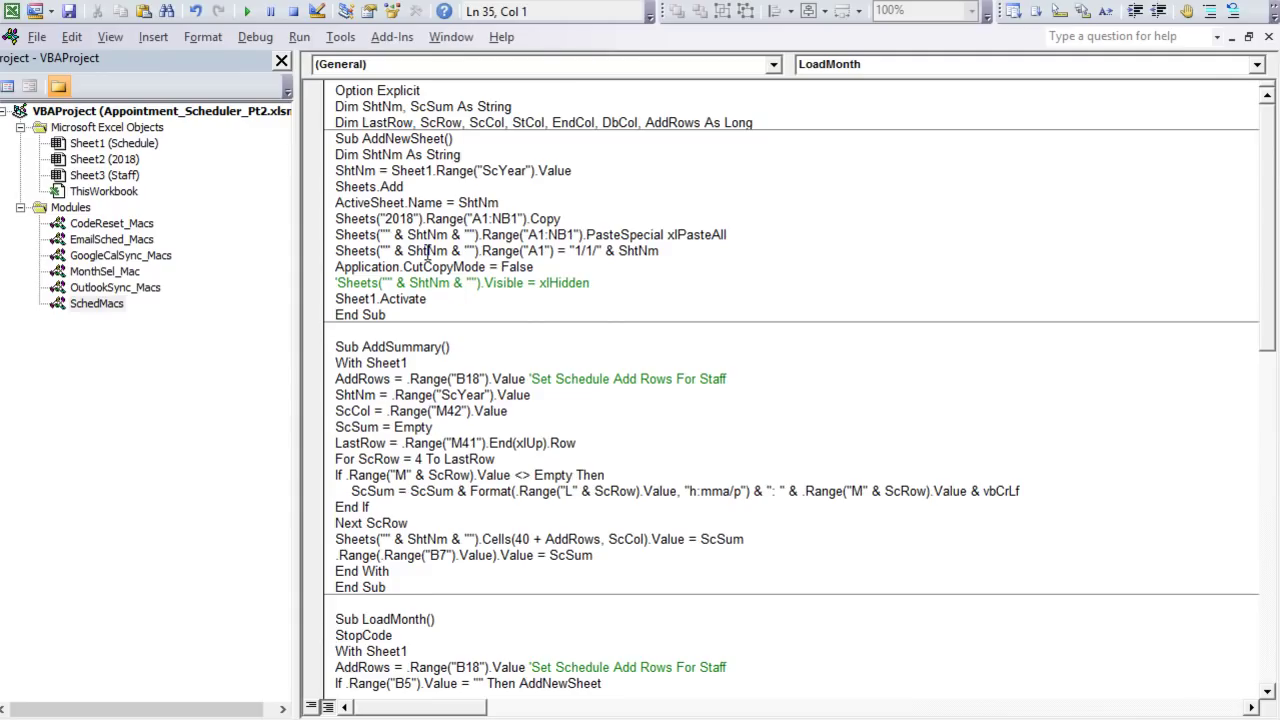
{"action": "scroll", "coordinate": [392, 412], "scroll_direction": "down", "scroll_amount": 4}
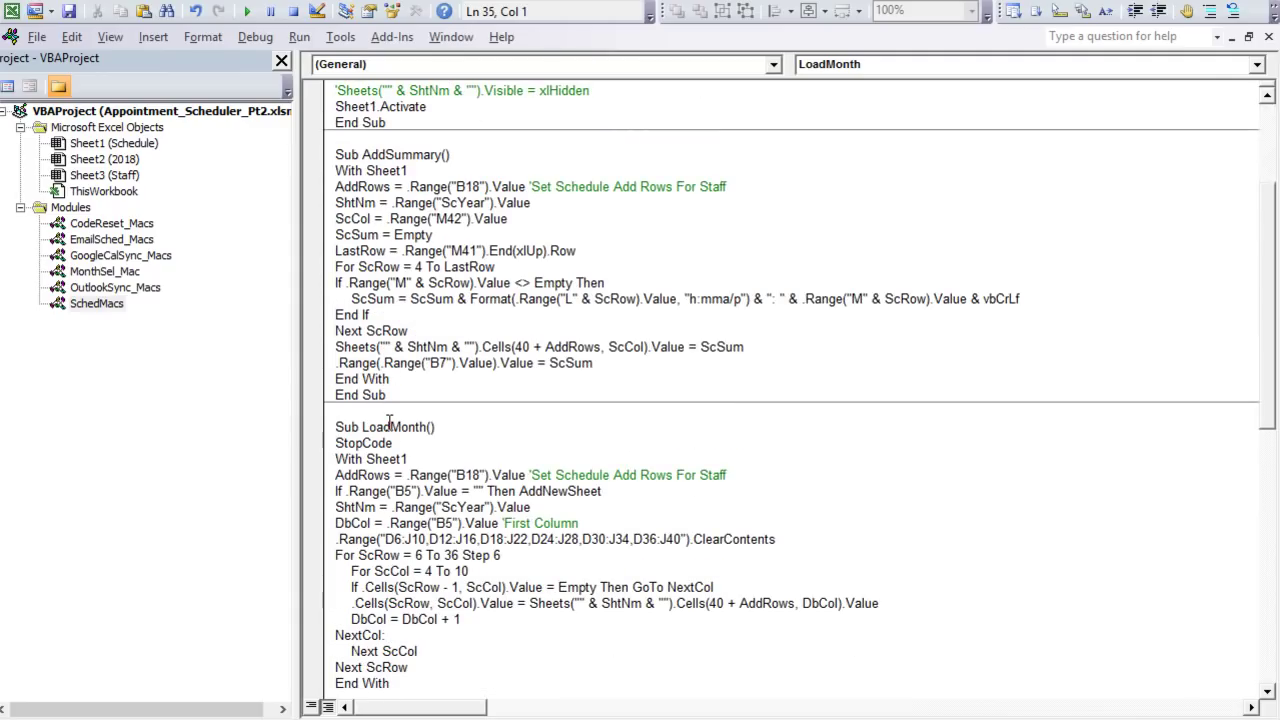
{"action": "scroll", "coordinate": [402, 258], "scroll_direction": "up", "scroll_amount": 4}
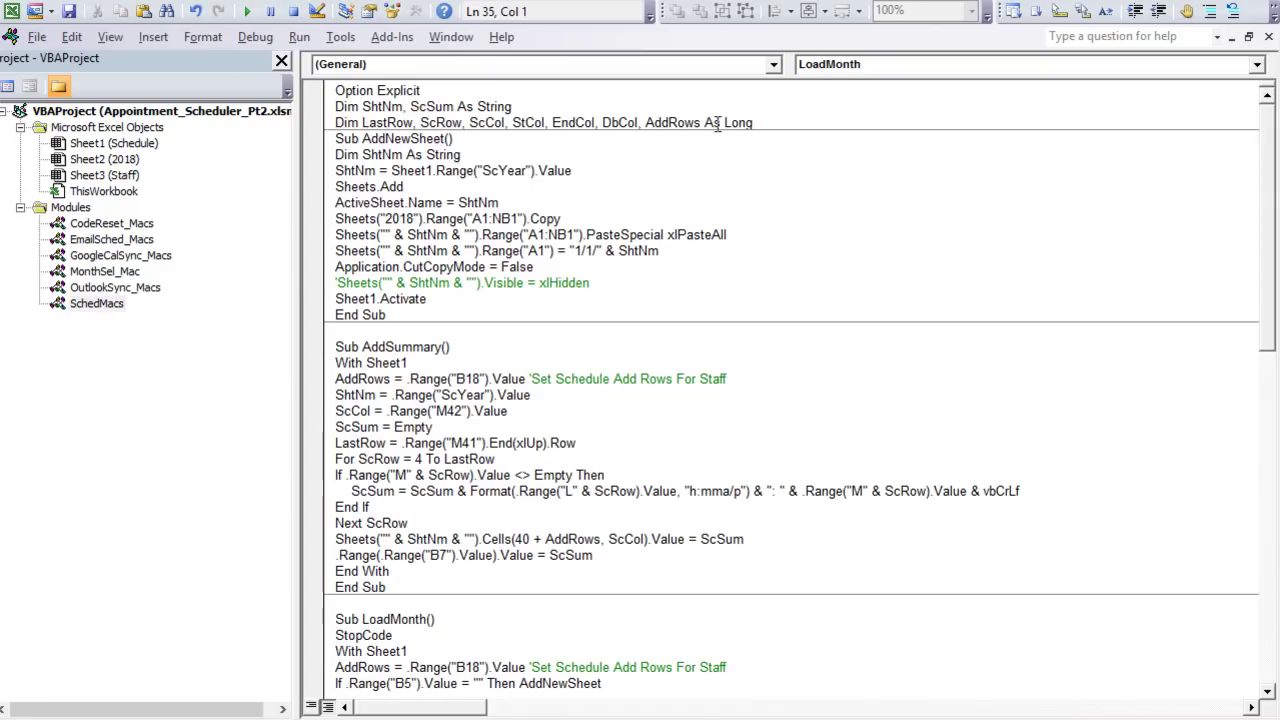
Step: Select the AddRows declaration, then inspect the Sched Add Rows formula in cell B18
{"action": "left_click_drag", "start_coordinate": [701, 122], "coordinate": [655, 123]}
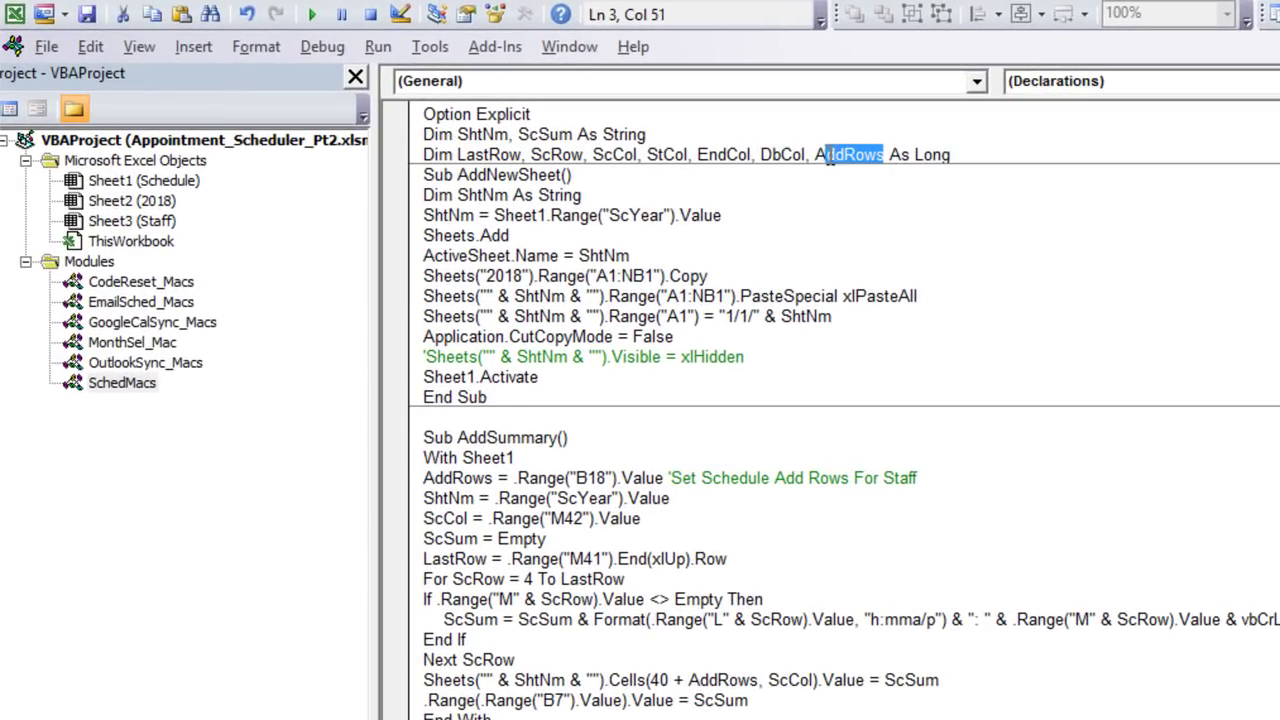
{"action": "left_click_drag", "start_coordinate": [828, 158], "coordinate": [816, 156]}
{"action": "key", "text": "alt+F11"}
{"action": "left_click", "coordinate": [258, 578]}
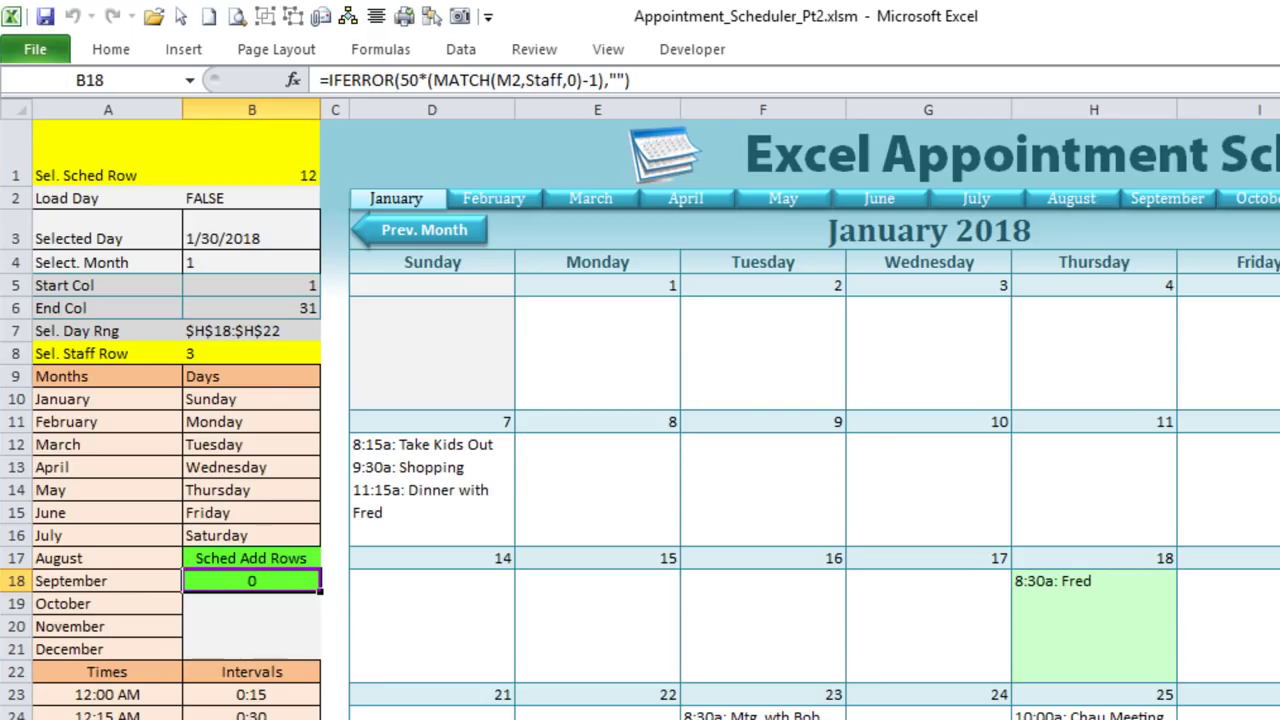
Step: Pick the second staff member in M2 and confirm Sched Add Rows in B18 becomes 50
{"action": "scroll", "coordinate": [640, 400], "scroll_direction": "right", "scroll_amount": 5}
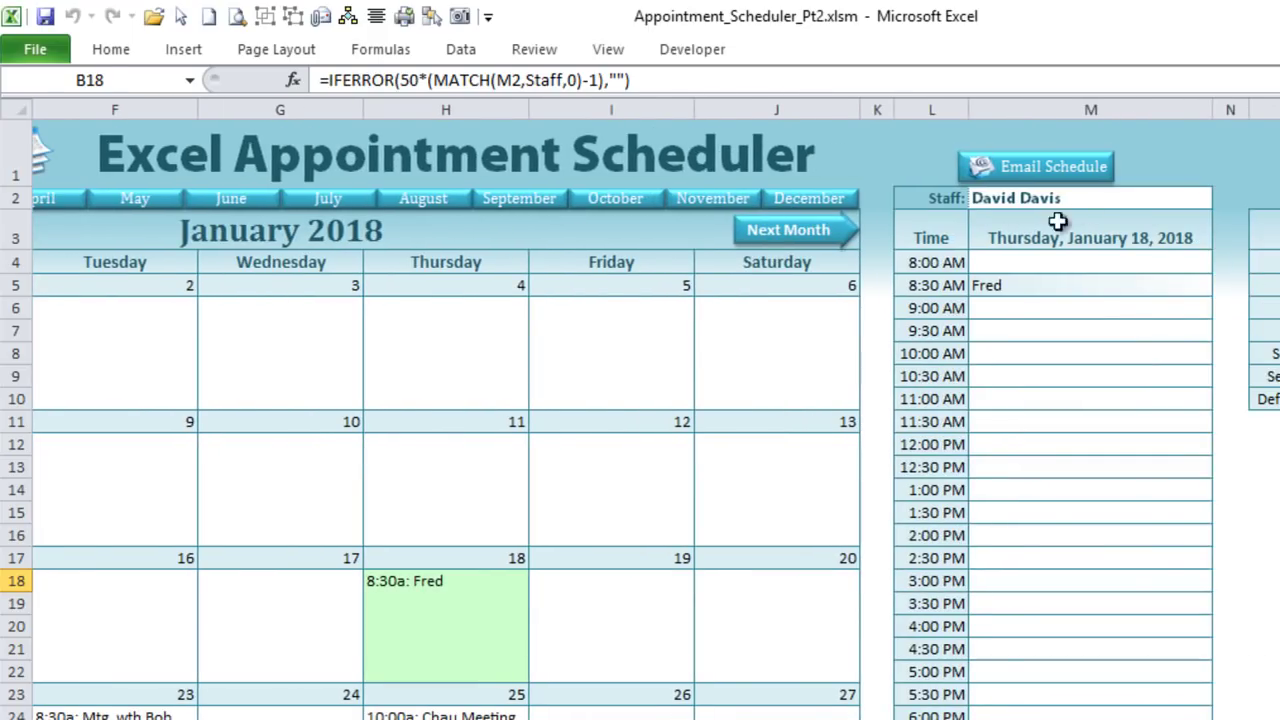
{"action": "left_click", "coordinate": [1097, 200]}
{"action": "left_click", "coordinate": [1223, 199]}
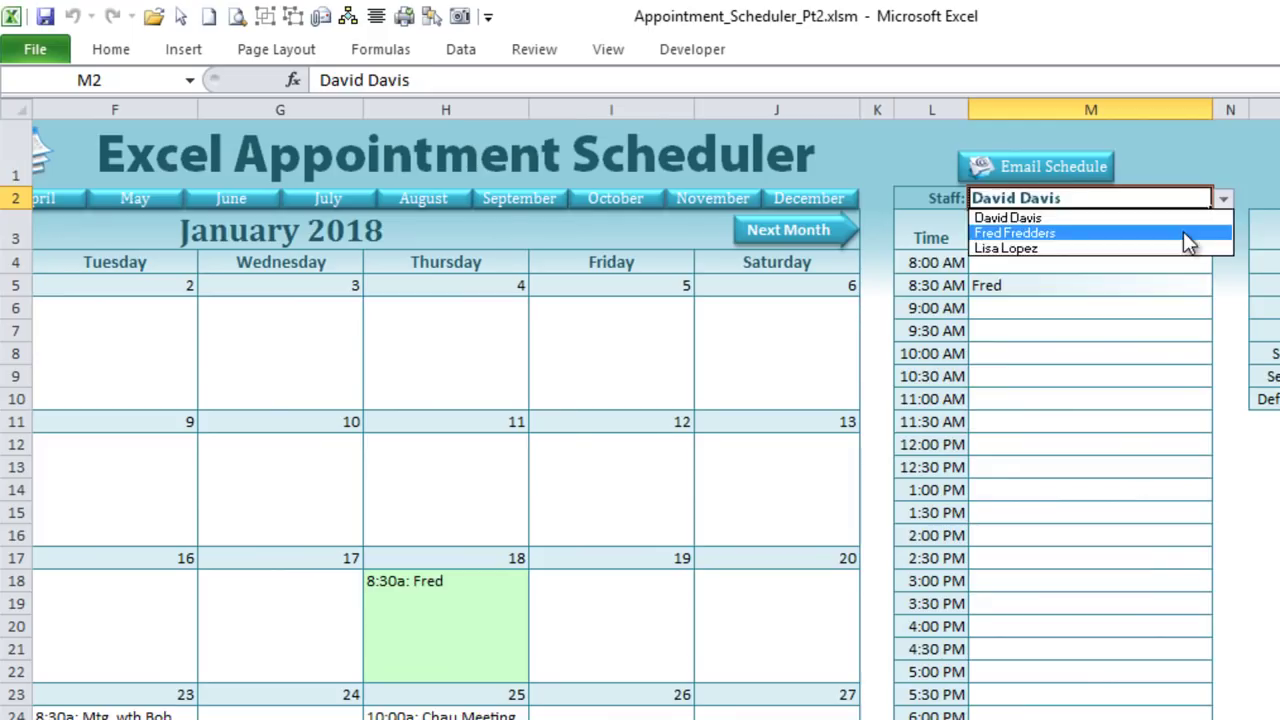
{"action": "left_click", "coordinate": [1183, 231]}
{"action": "scroll", "coordinate": [900, 400], "scroll_direction": "left", "scroll_amount": 5}
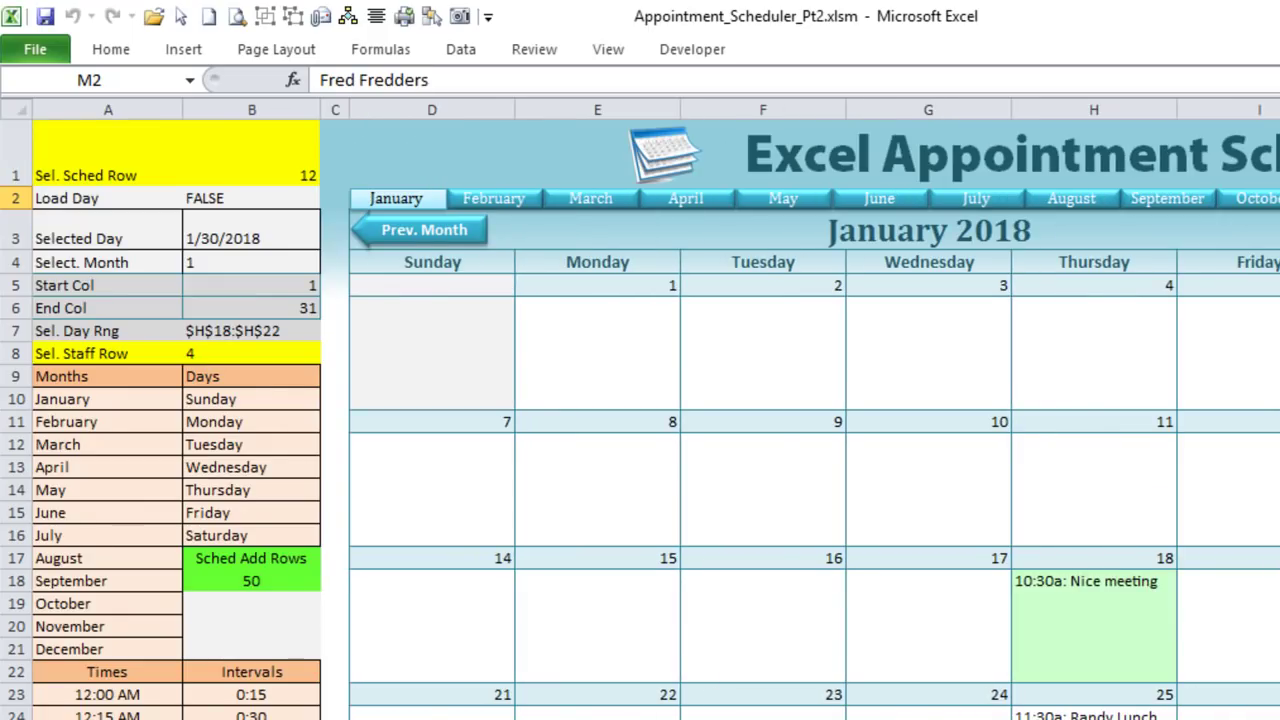
{"action": "left_click", "coordinate": [242, 578]}
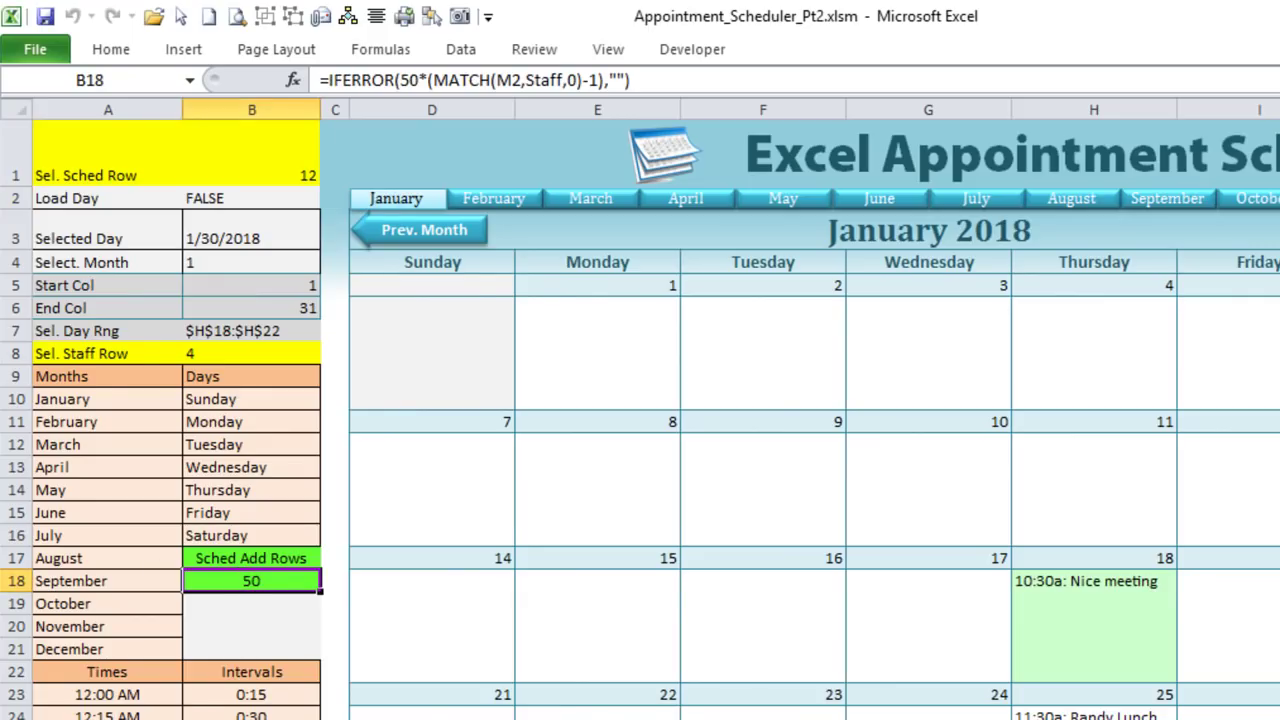
{"action": "key", "text": "alt+F11"}
{"action": "left_click", "coordinate": [496, 233]}
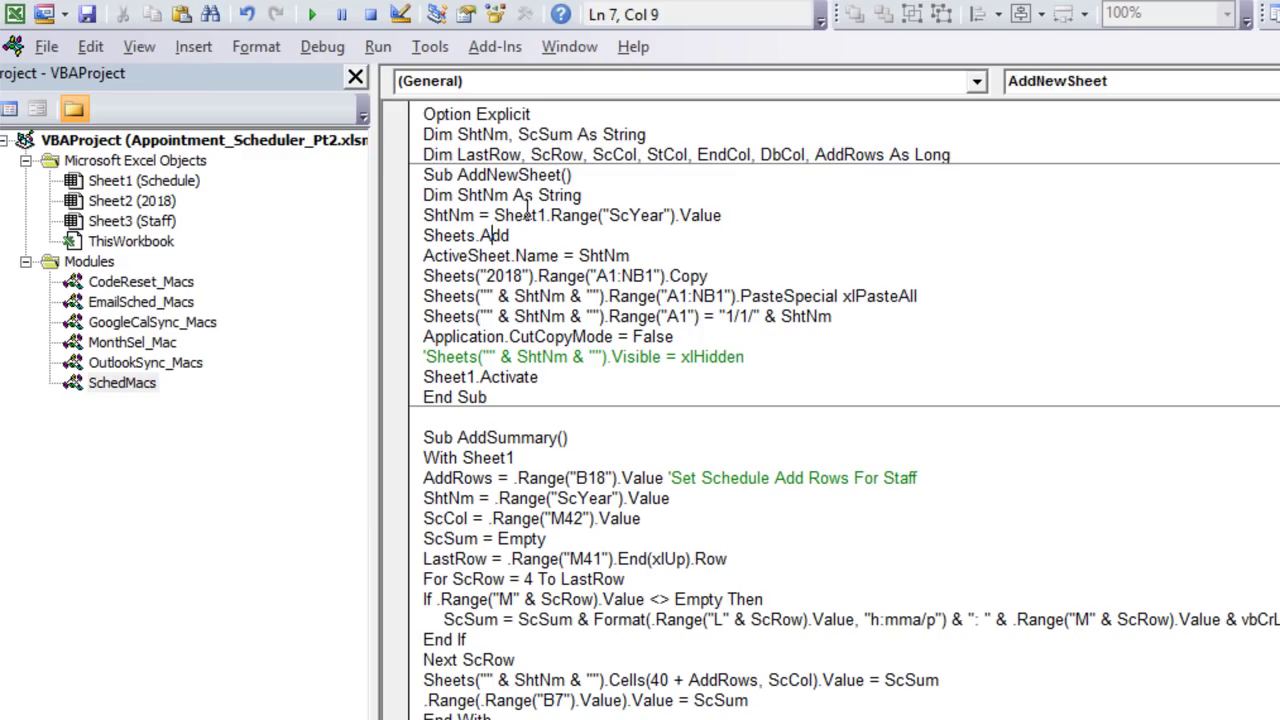
Step: Review the AddRows assignment from B18 and the Cells(40 + AddRows, ScCol) summary line in AddSummary
{"action": "left_click", "coordinate": [509, 484]}
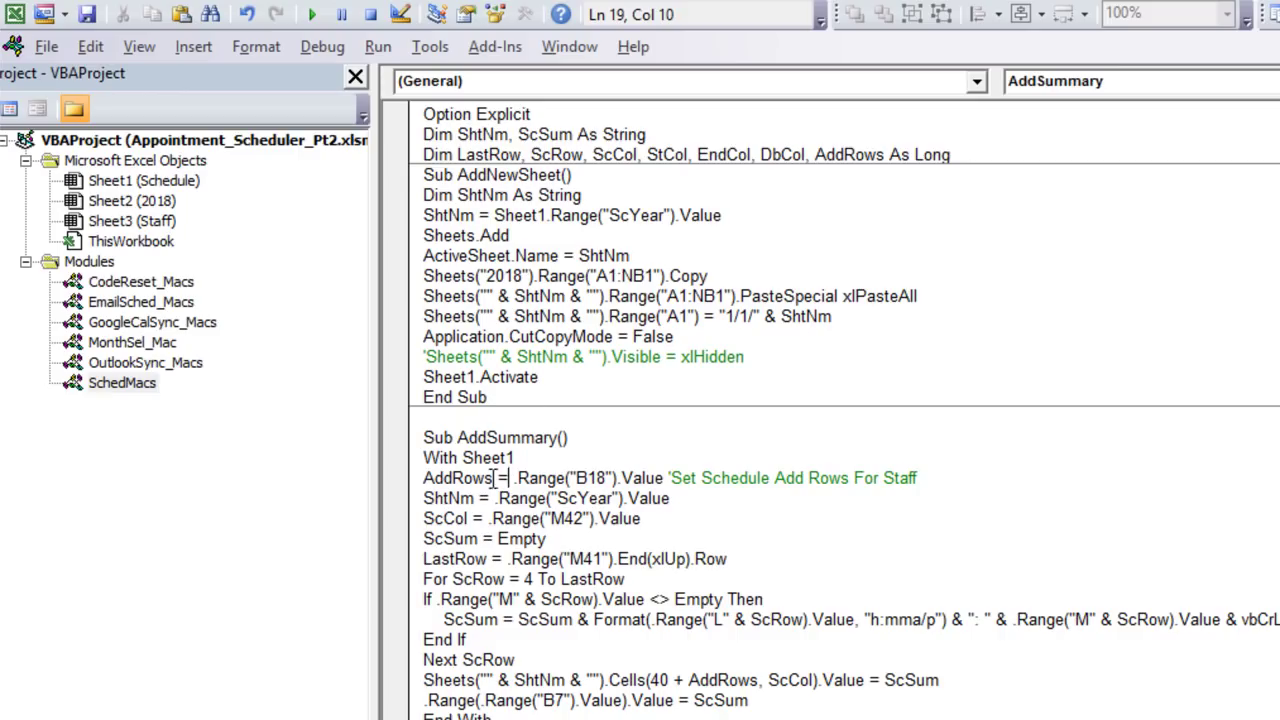
{"action": "left_click_drag", "start_coordinate": [634, 476], "coordinate": [412, 474]}
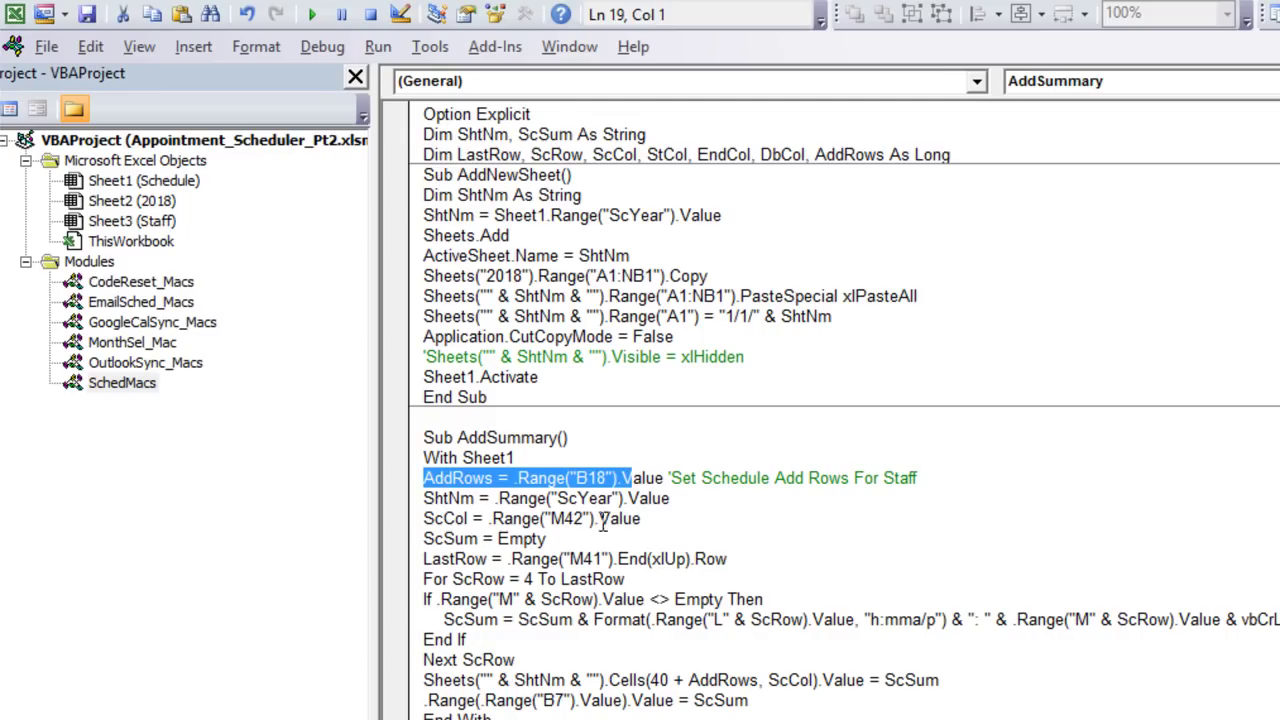
{"action": "left_click_drag", "start_coordinate": [424, 680], "coordinate": [826, 664]}
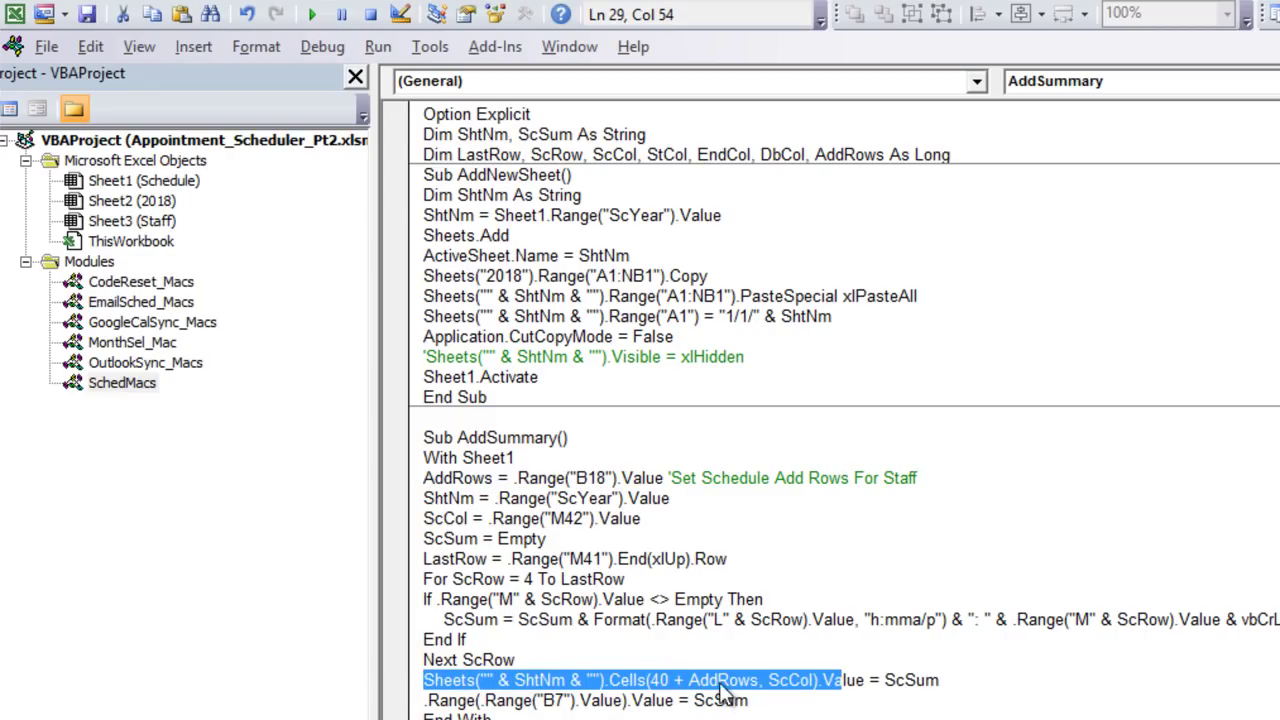
{"action": "left_click", "coordinate": [668, 713]}
{"action": "double_click", "coordinate": [660, 680]}
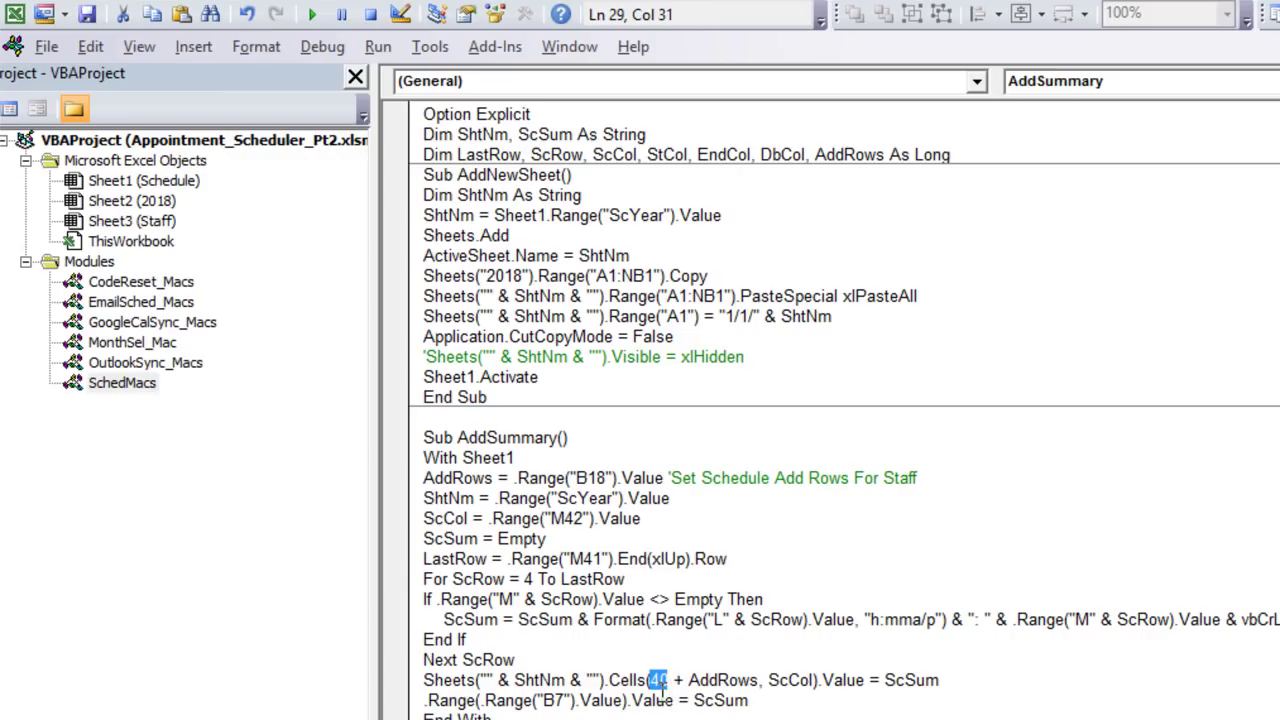
{"action": "left_click", "coordinate": [700, 680]}
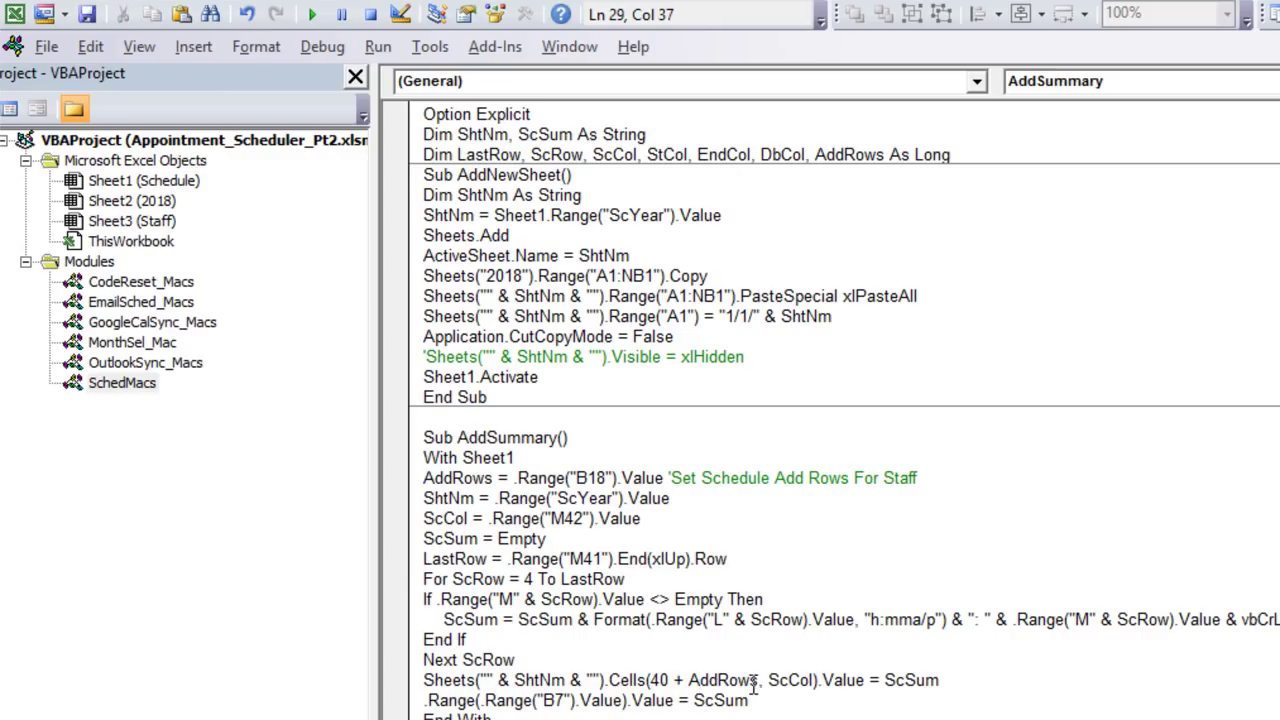
{"action": "left_click_drag", "start_coordinate": [757, 688], "coordinate": [686, 688]}
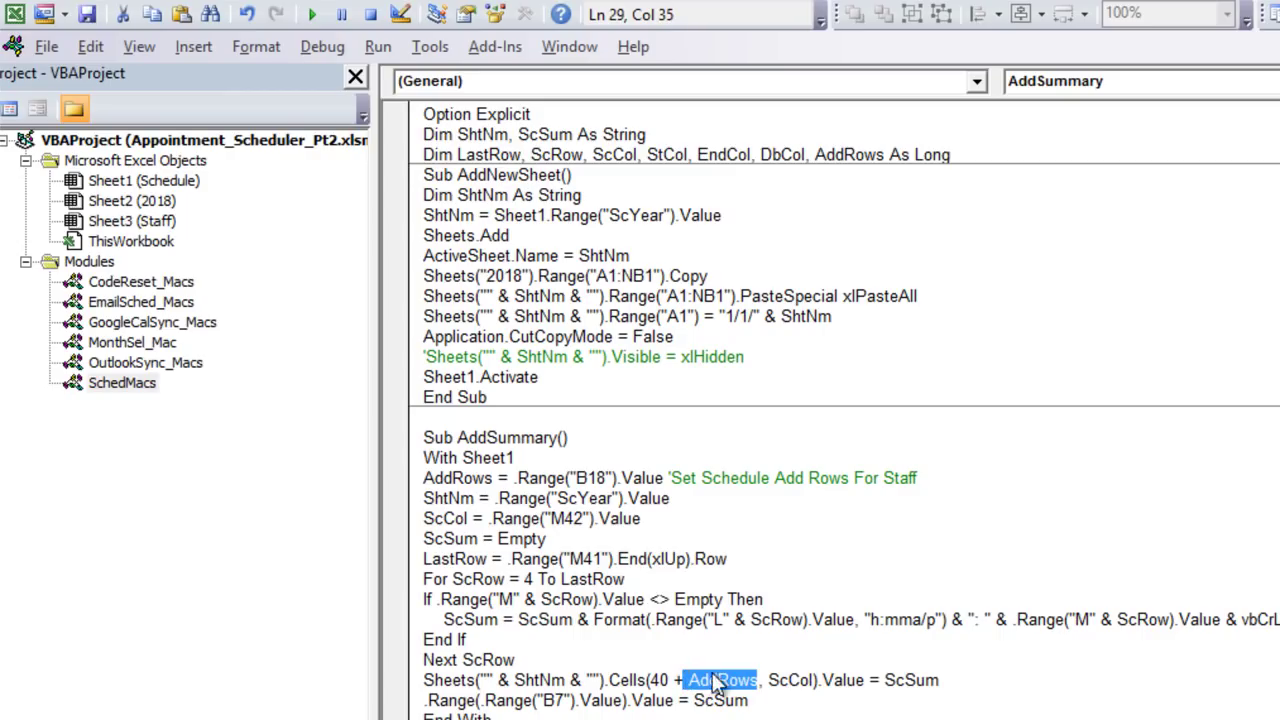
{"action": "left_click", "coordinate": [680, 714]}
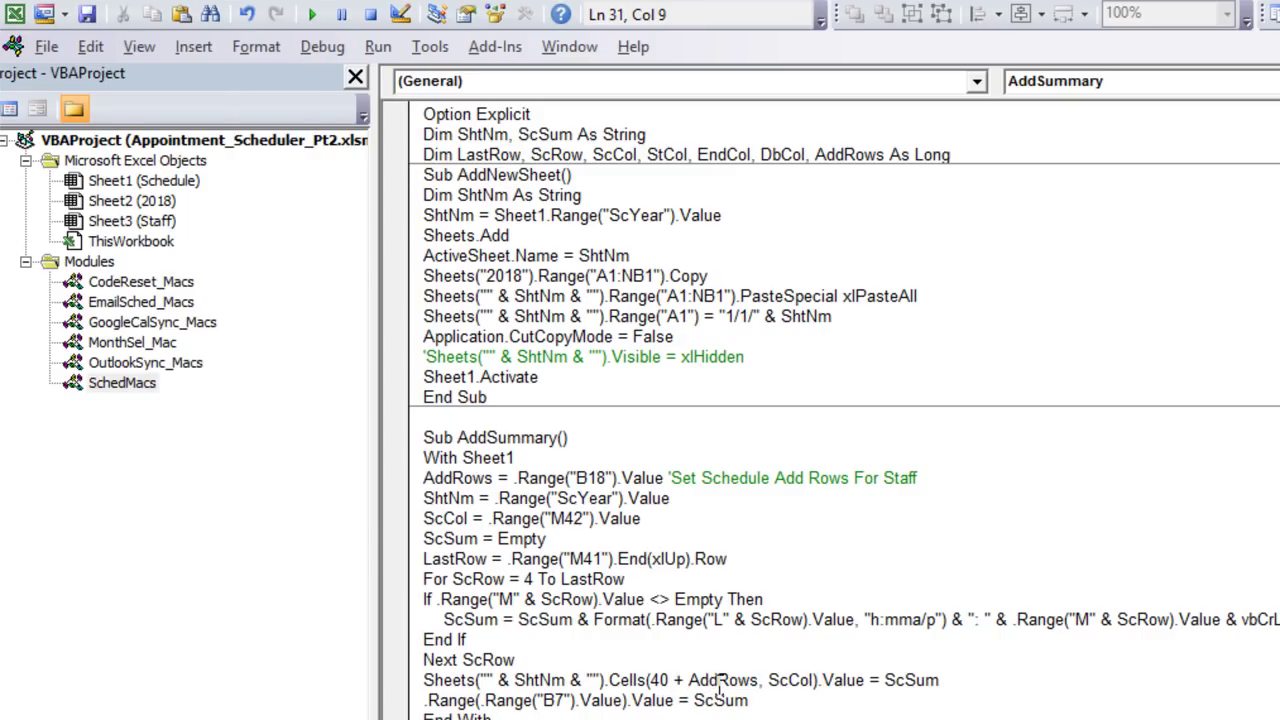
{"action": "left_click_drag", "start_coordinate": [749, 680], "coordinate": [690, 680]}
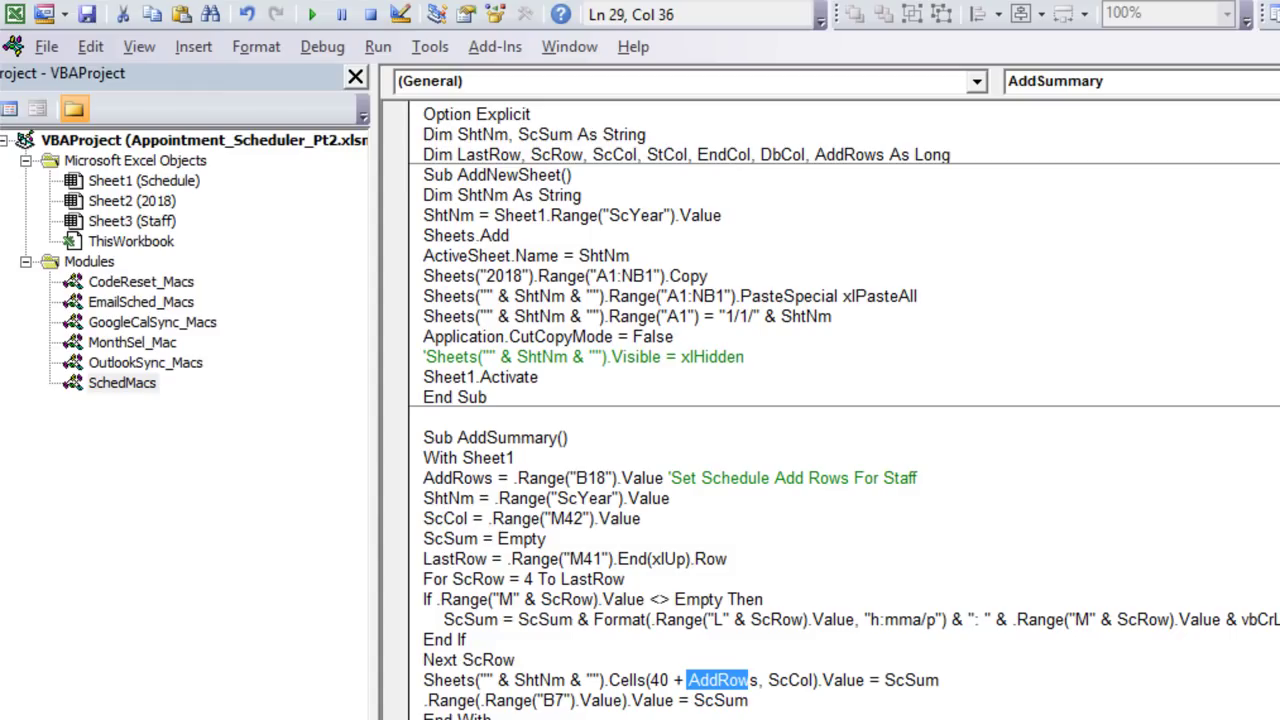
{"action": "key", "text": "alt+F11"}
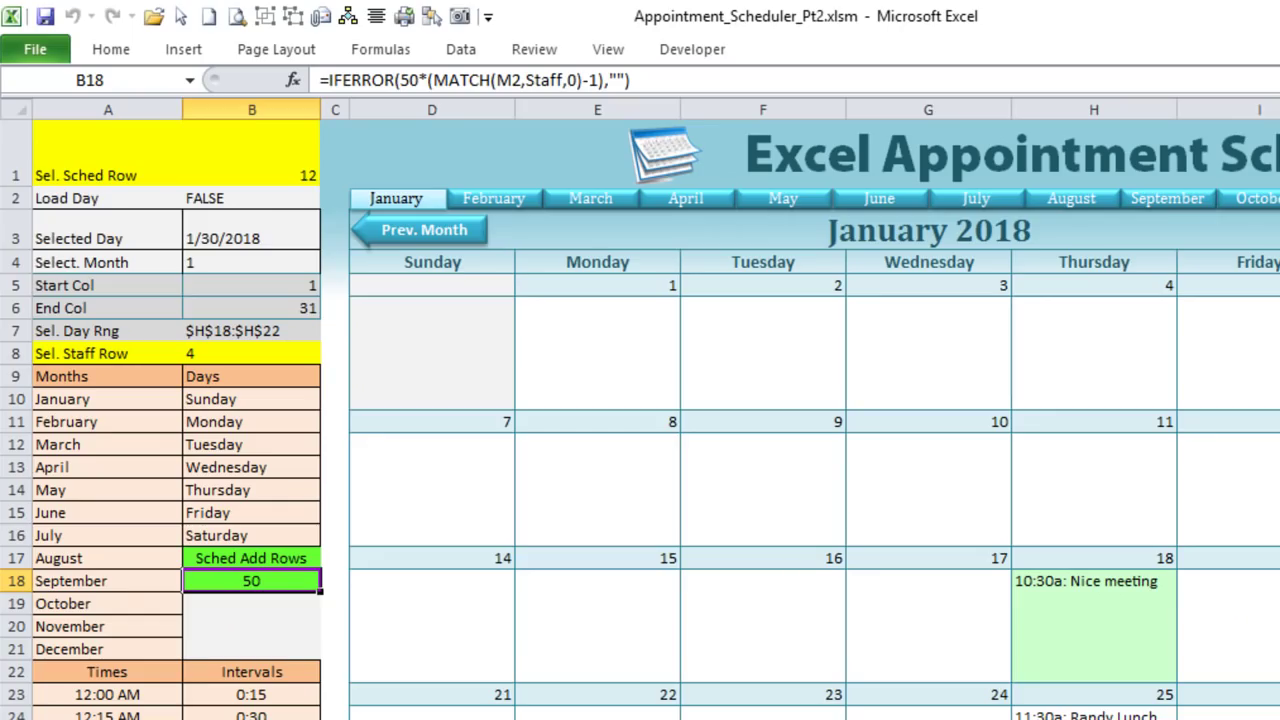
Step: Inspect rows 90 and 140 on the appointment data sheet to see the offset summaries
{"action": "key", "text": "ctrl+Page_Down"}
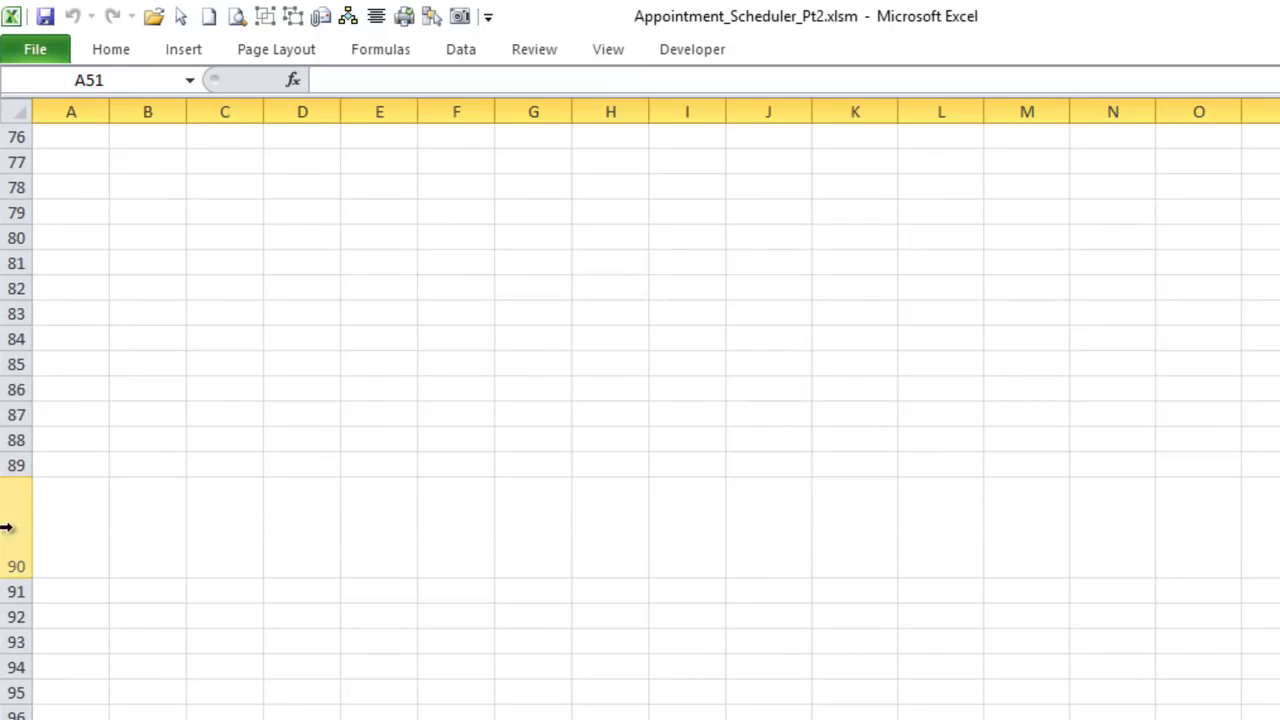
{"action": "left_click", "coordinate": [5, 549]}
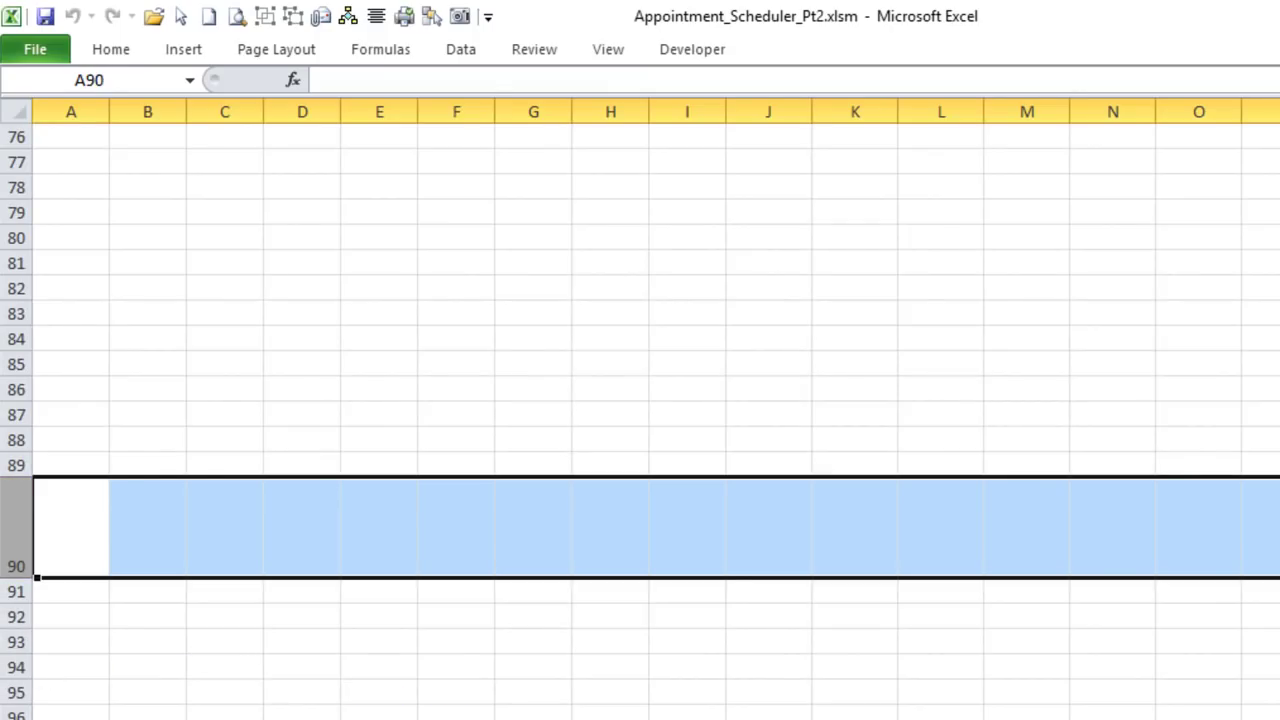
{"action": "scroll", "coordinate": [640, 400], "scroll_direction": "right", "scroll_amount": 9}
{"action": "scroll", "coordinate": [640, 400], "scroll_direction": "left", "scroll_amount": 6}
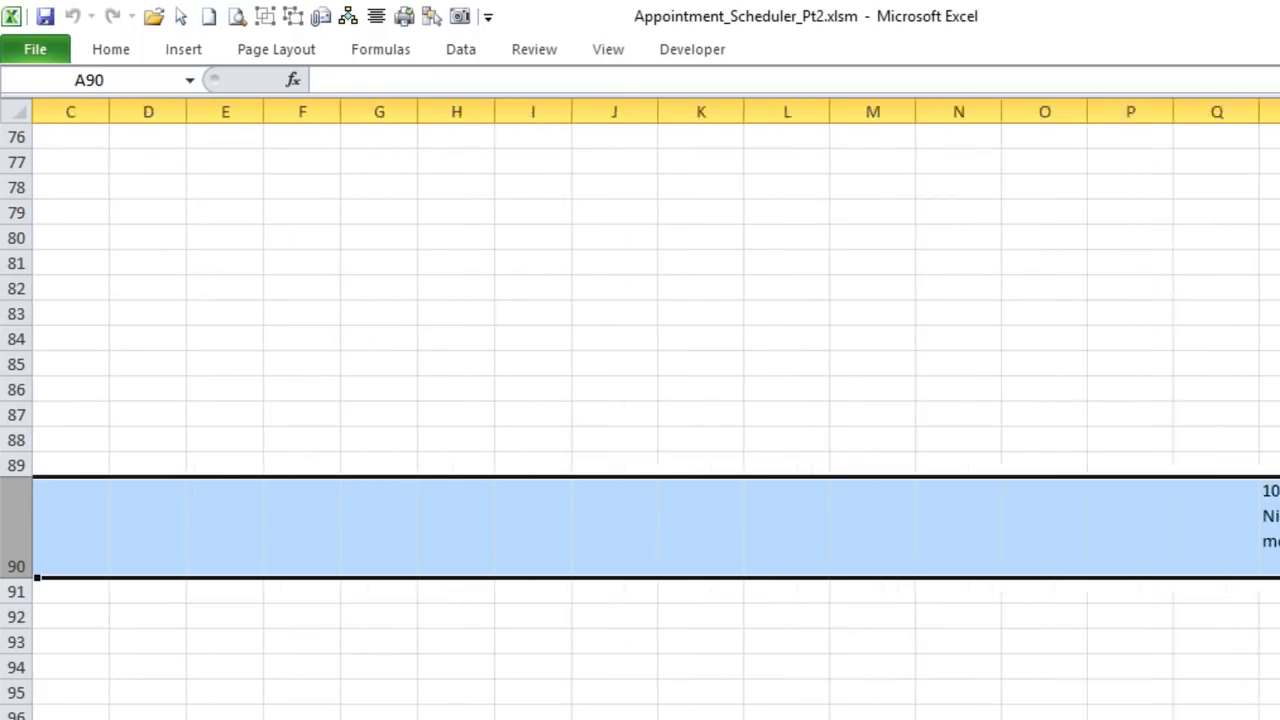
{"action": "scroll", "coordinate": [640, 400], "scroll_direction": "left", "scroll_amount": 3}
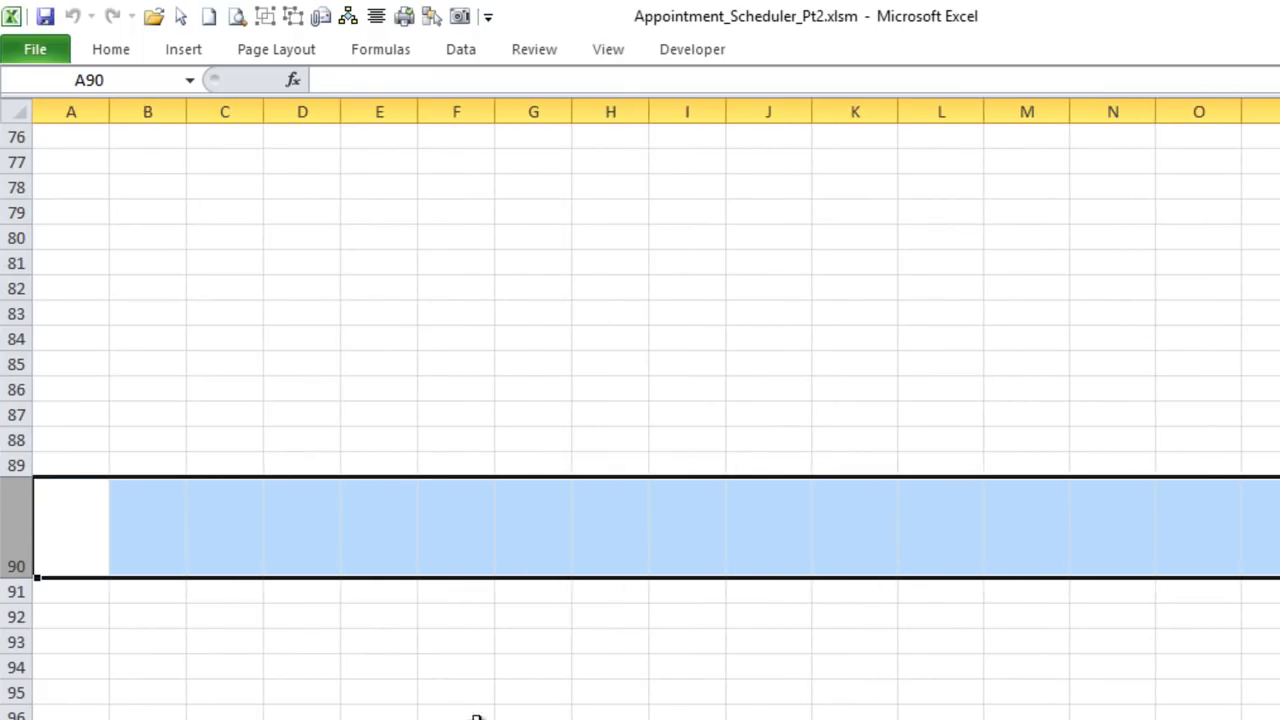
{"action": "scroll", "coordinate": [214, 709], "scroll_direction": "down", "scroll_amount": 15}
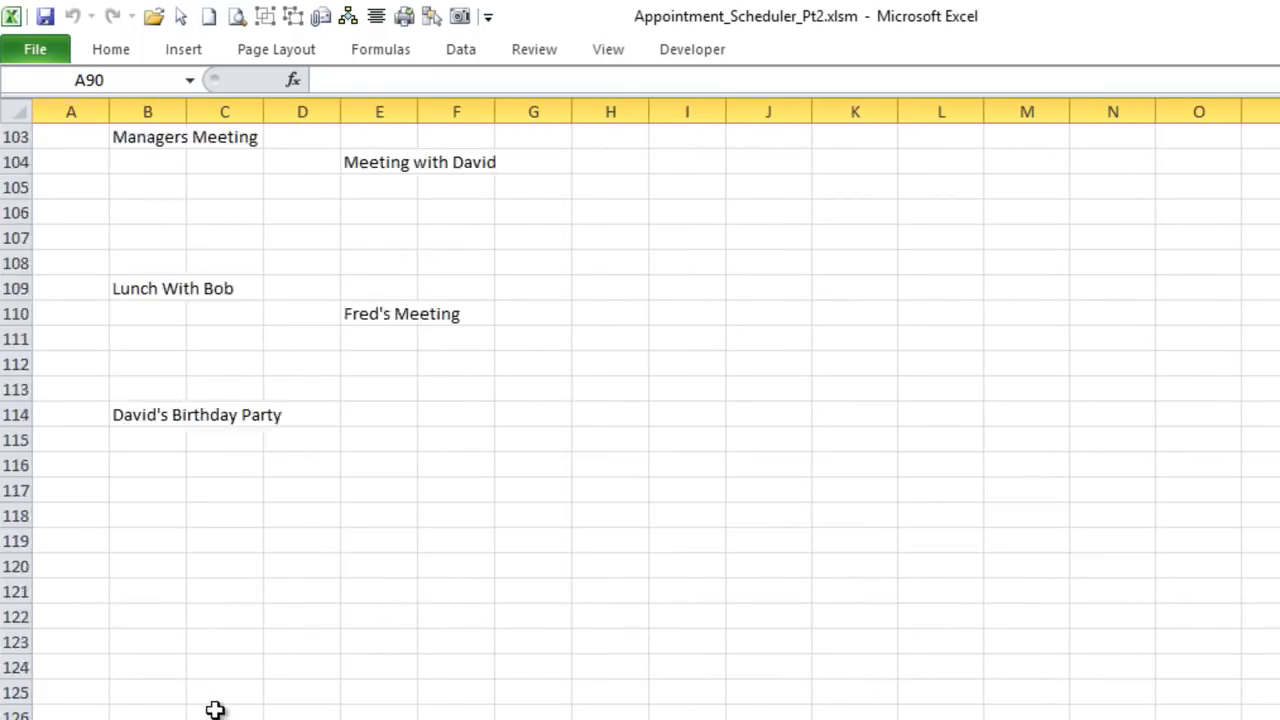
{"action": "scroll", "coordinate": [175, 700], "scroll_direction": "down", "scroll_amount": 1}
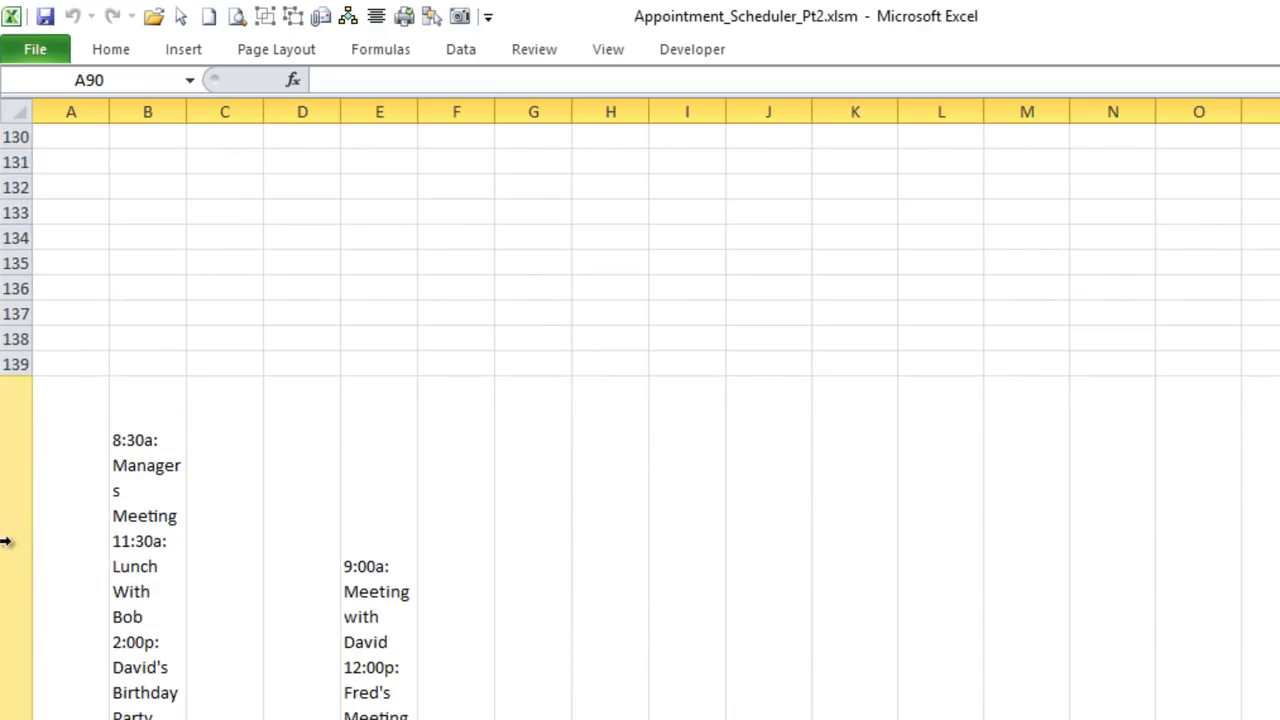
{"action": "left_click", "coordinate": [8, 537]}
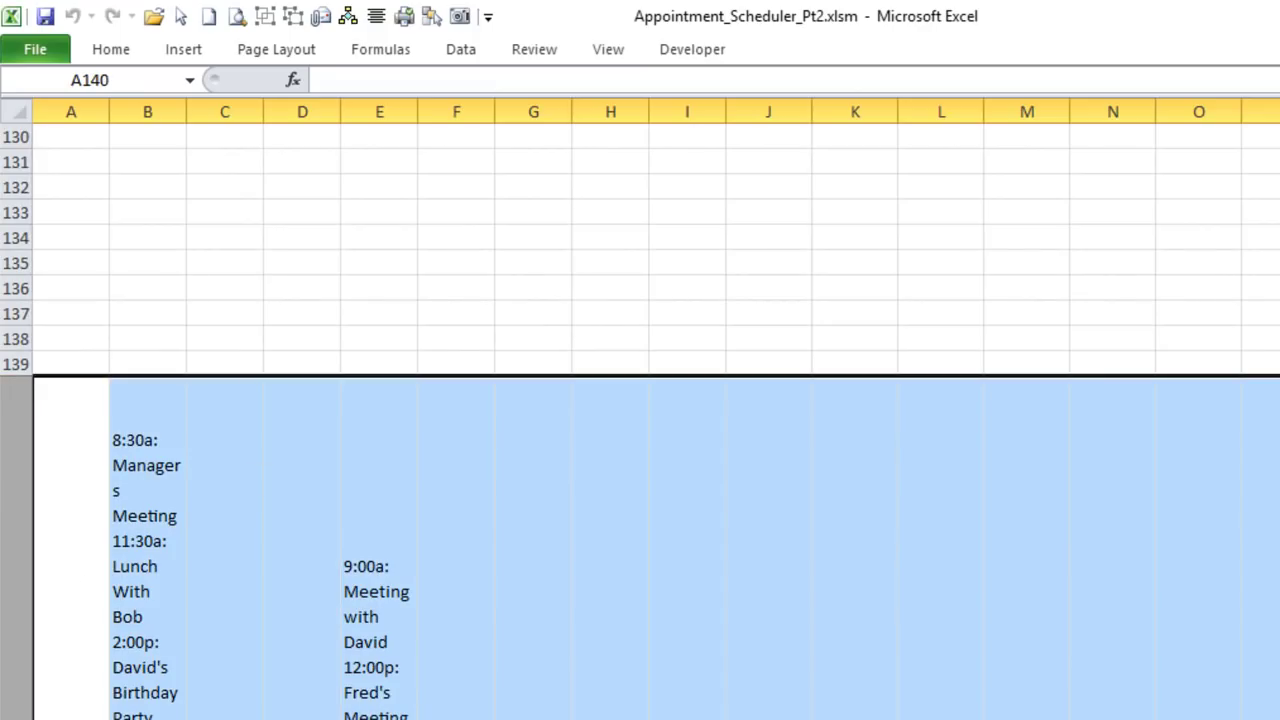
{"action": "key", "text": "alt+F11"}
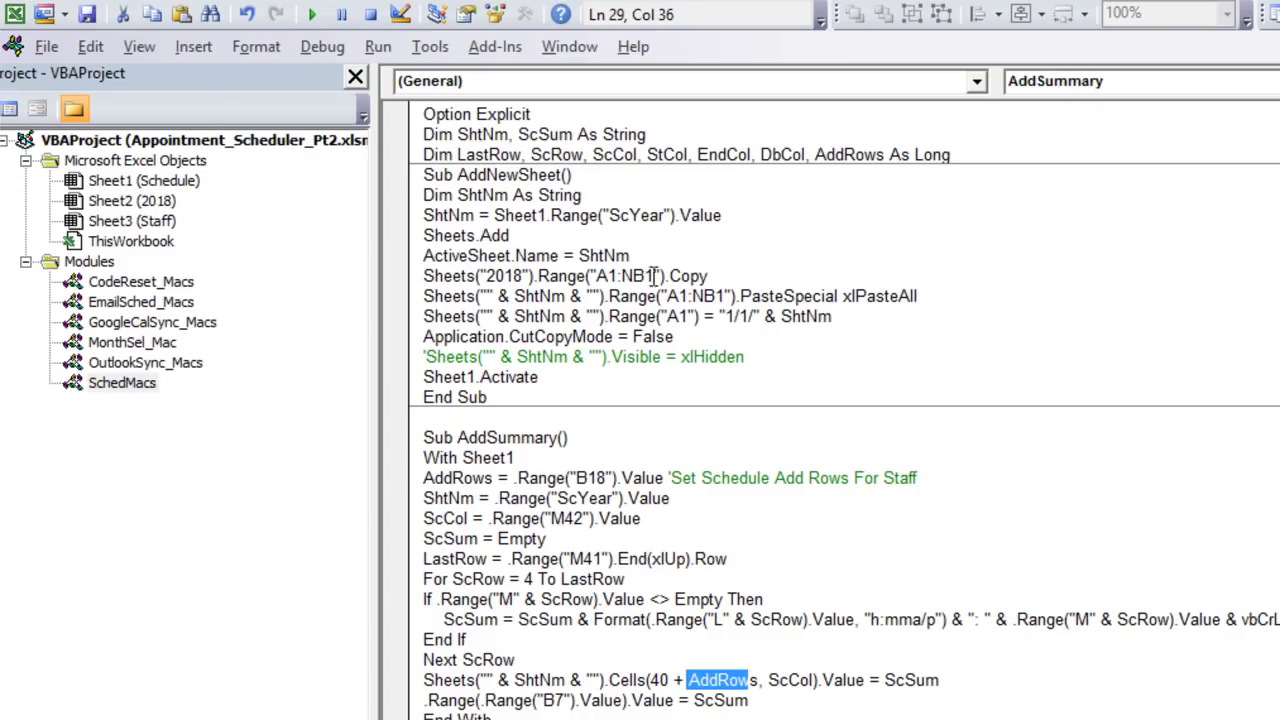
{"action": "left_click", "coordinate": [686, 356]}
{"action": "left_click", "coordinate": [598, 556]}
{"action": "scroll", "coordinate": [598, 556], "scroll_direction": "down", "scroll_amount": 5}
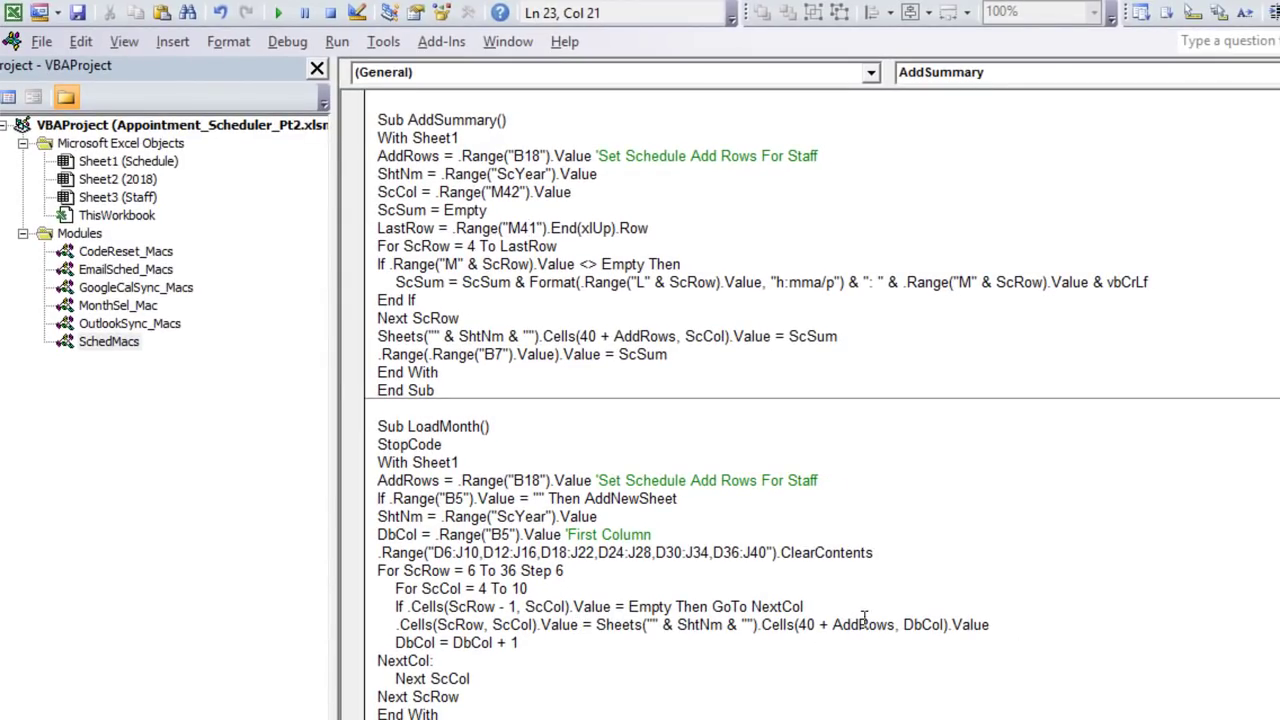
{"action": "left_click", "coordinate": [825, 624]}
{"action": "left_click", "coordinate": [806, 624]}
{"action": "left_click", "coordinate": [860, 624]}
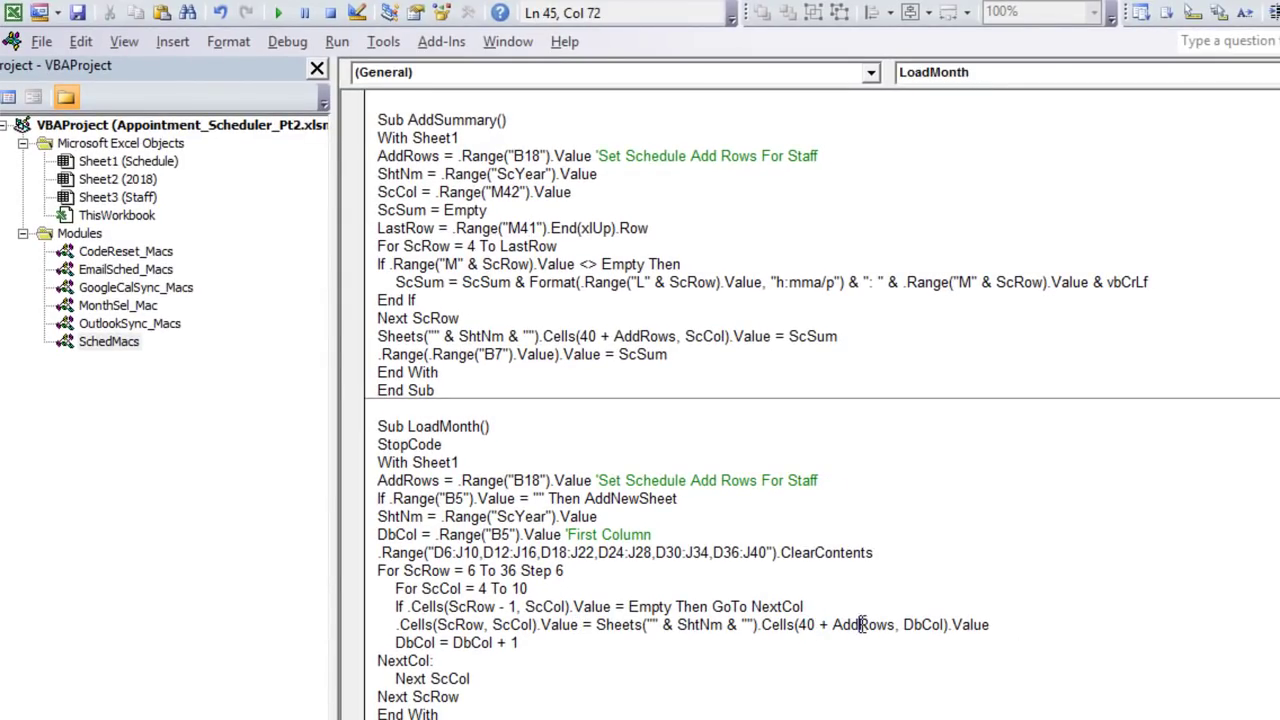
{"action": "scroll", "coordinate": [838, 584], "scroll_direction": "down", "scroll_amount": 7}
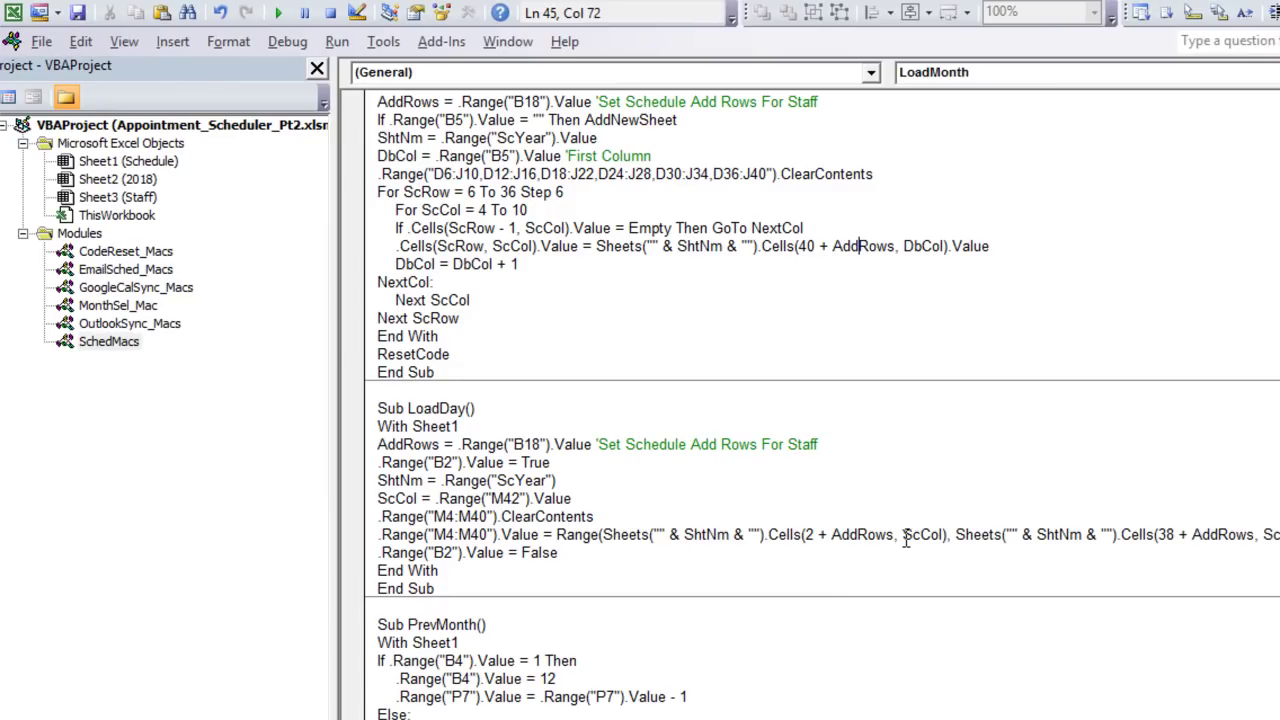
{"action": "left_click_drag", "start_coordinate": [896, 537], "coordinate": [831, 536]}
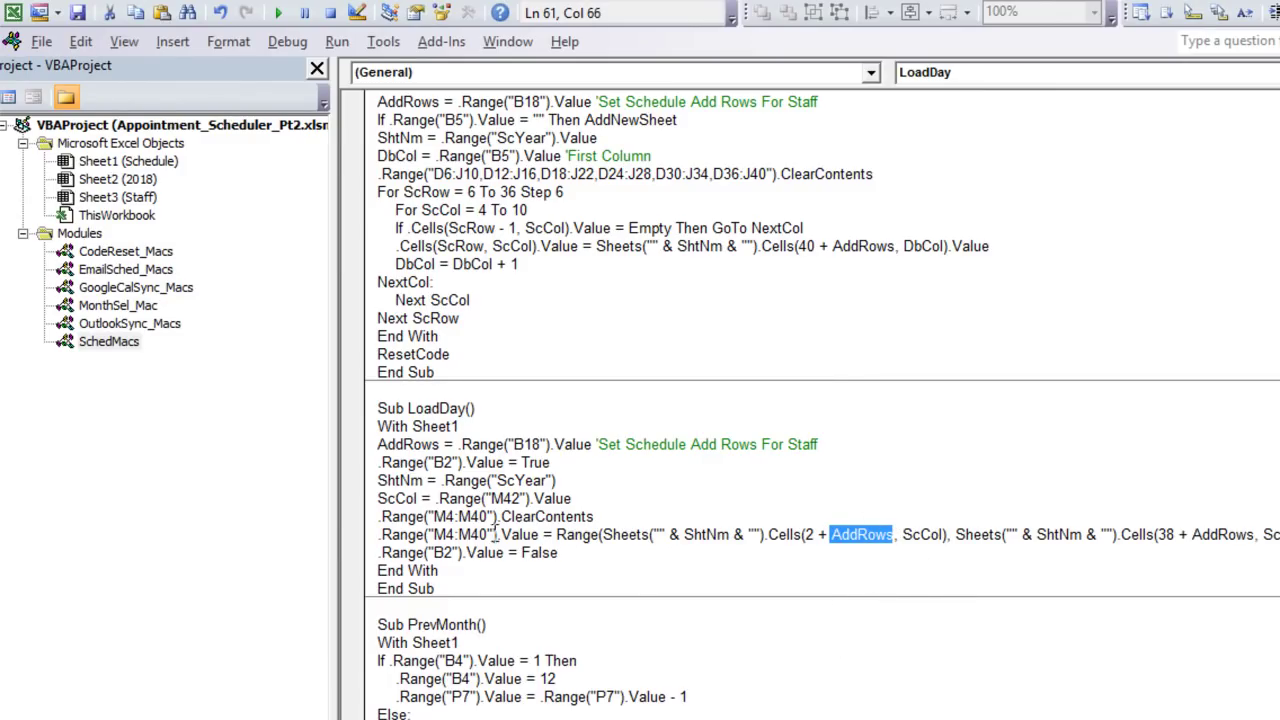
{"action": "left_click_drag", "start_coordinate": [522, 537], "coordinate": [390, 537]}
{"action": "left_click_drag", "start_coordinate": [903, 537], "coordinate": [840, 531]}
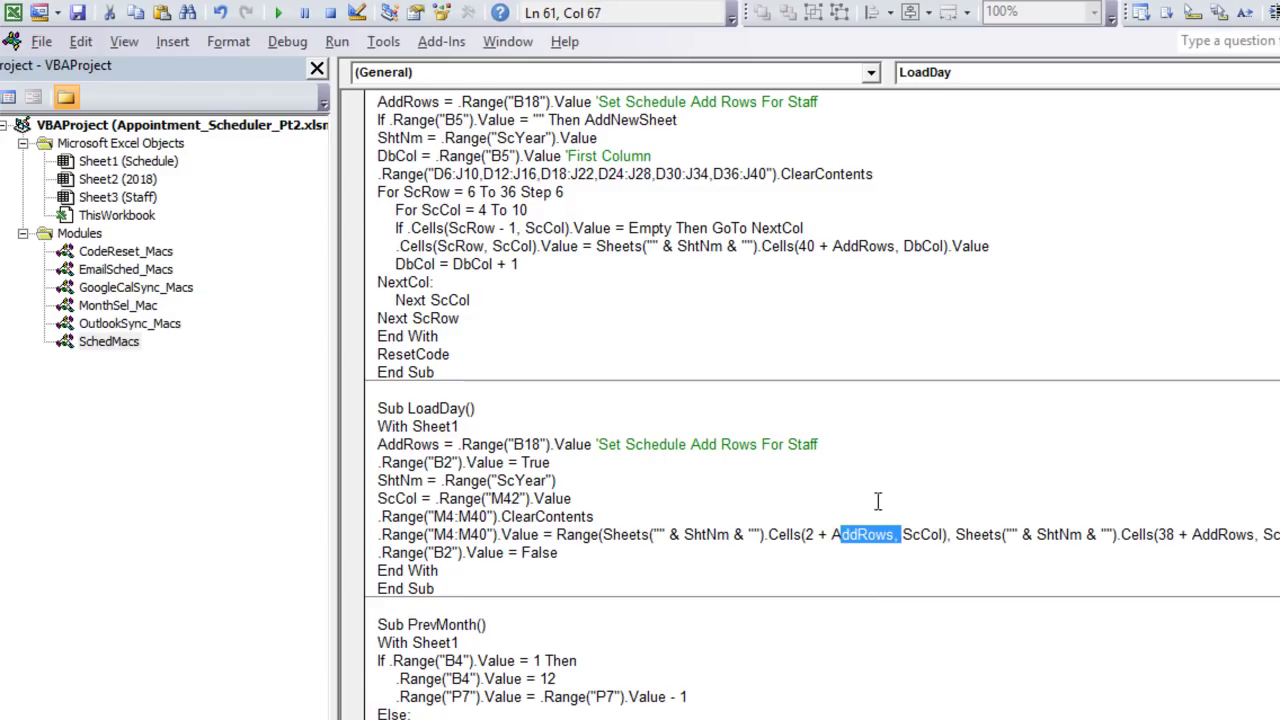
{"action": "left_click", "coordinate": [1238, 546]}
{"action": "left_click", "coordinate": [1256, 537]}
{"action": "scroll", "coordinate": [1044, 541], "scroll_direction": "down", "scroll_amount": 3}
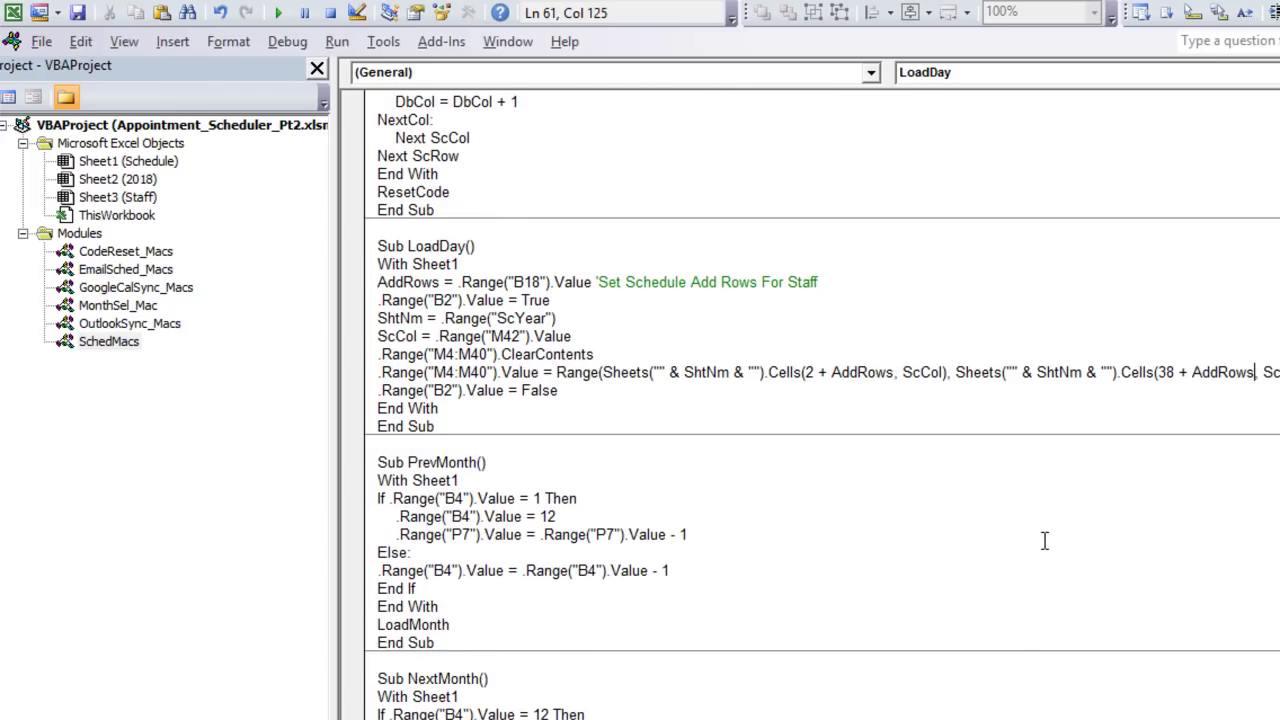
{"action": "scroll", "coordinate": [1042, 540], "scroll_direction": "down", "scroll_amount": 2}
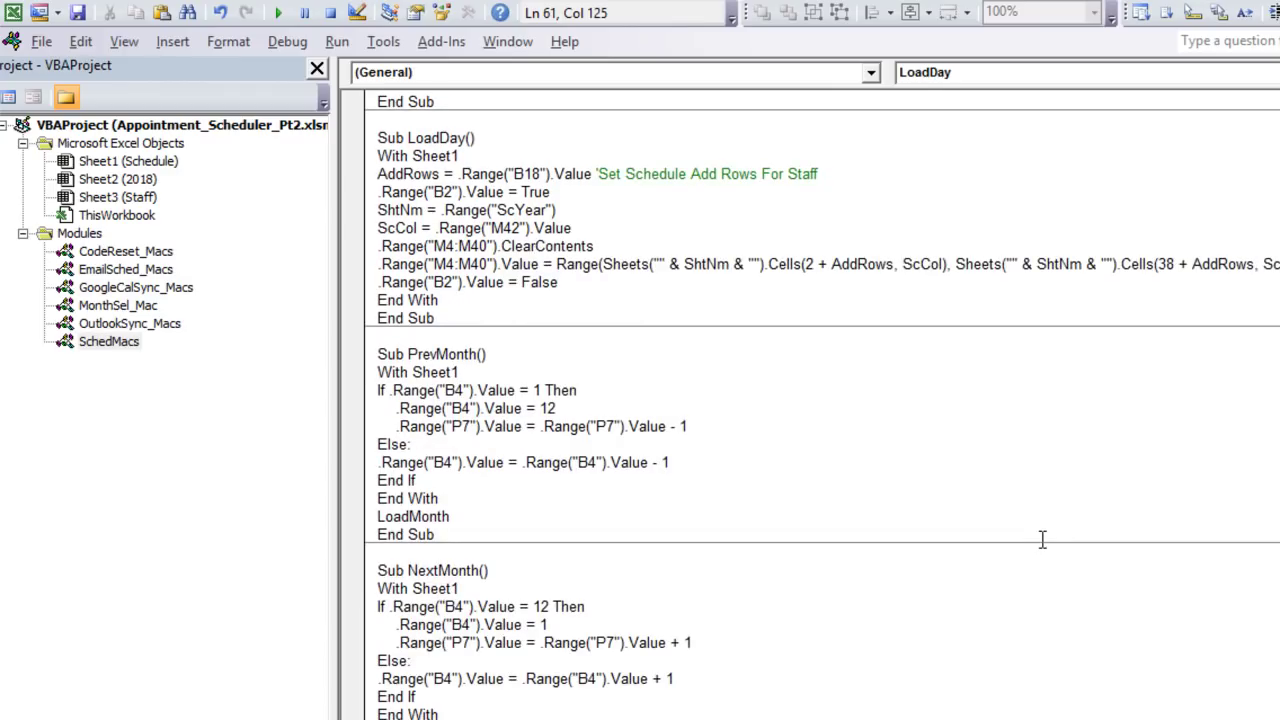
{"action": "scroll", "coordinate": [820, 600], "scroll_direction": "up", "scroll_amount": 8}
{"action": "scroll", "coordinate": [708, 551], "scroll_direction": "up", "scroll_amount": 9}
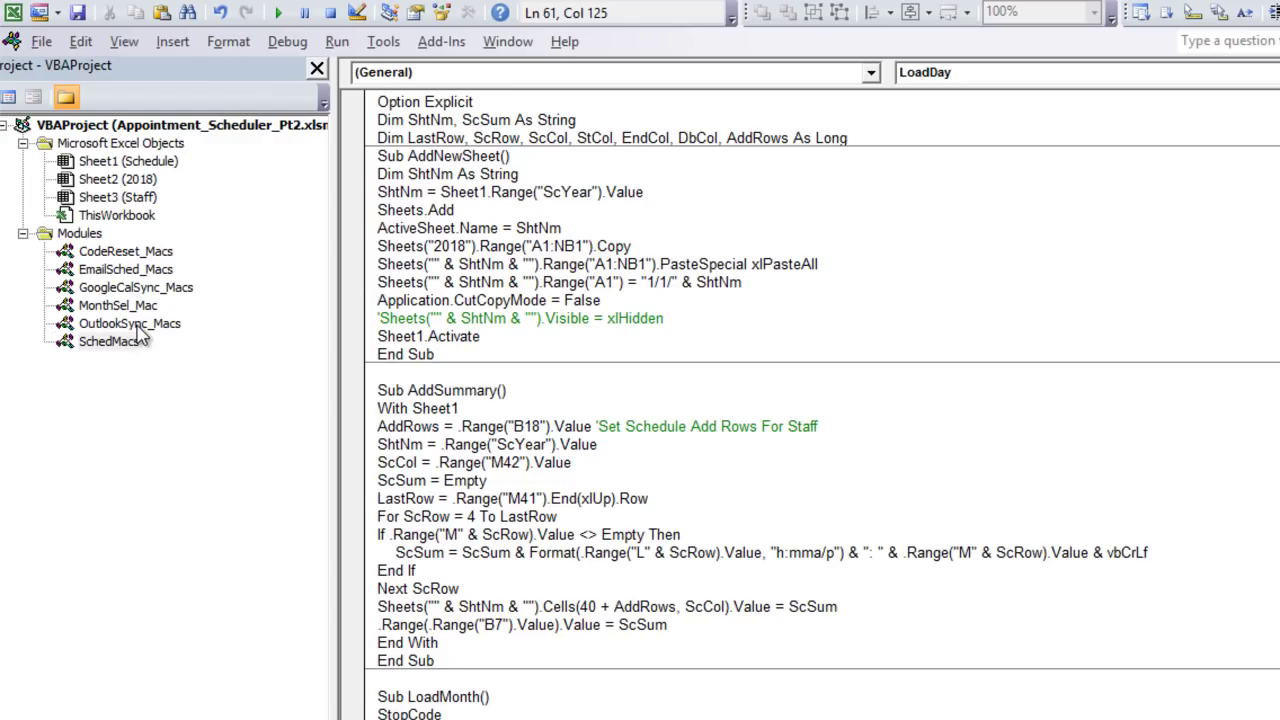
Step: Open the OutlookSync_Macs module's code, then switch back to the 2018 worksheet
{"action": "double_click", "coordinate": [130, 323]}
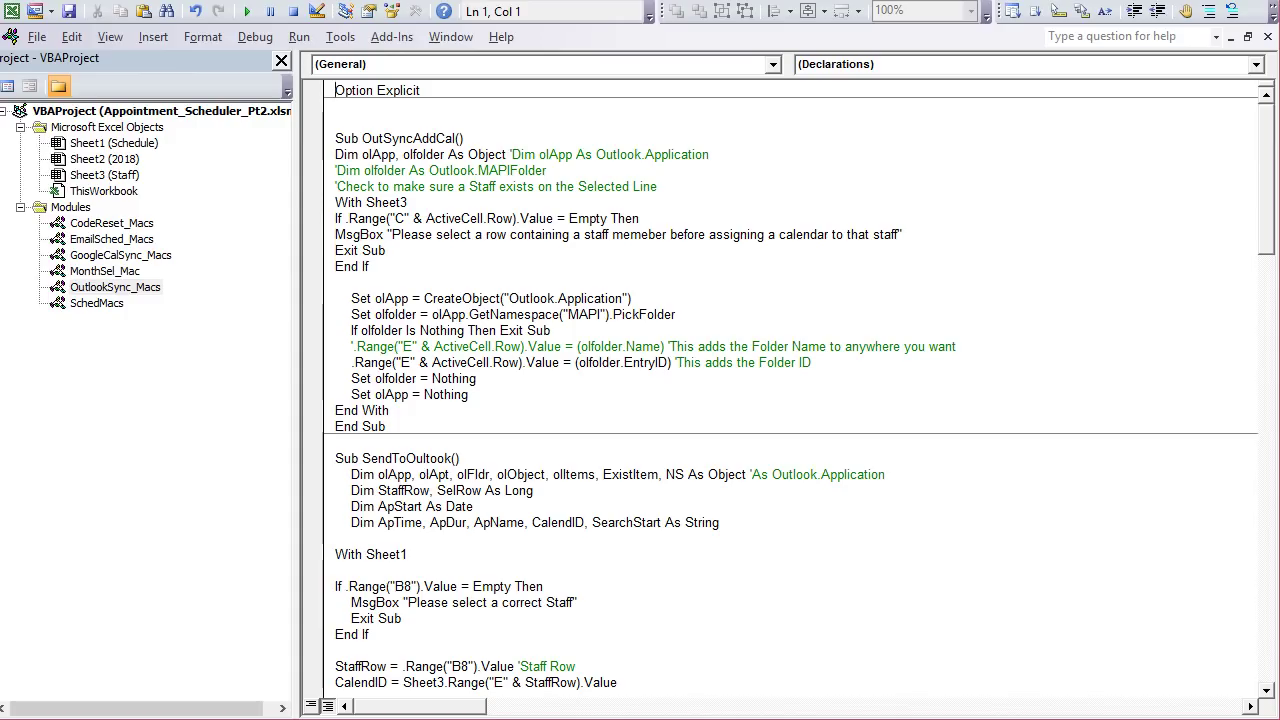
{"action": "key", "text": "alt+F11"}
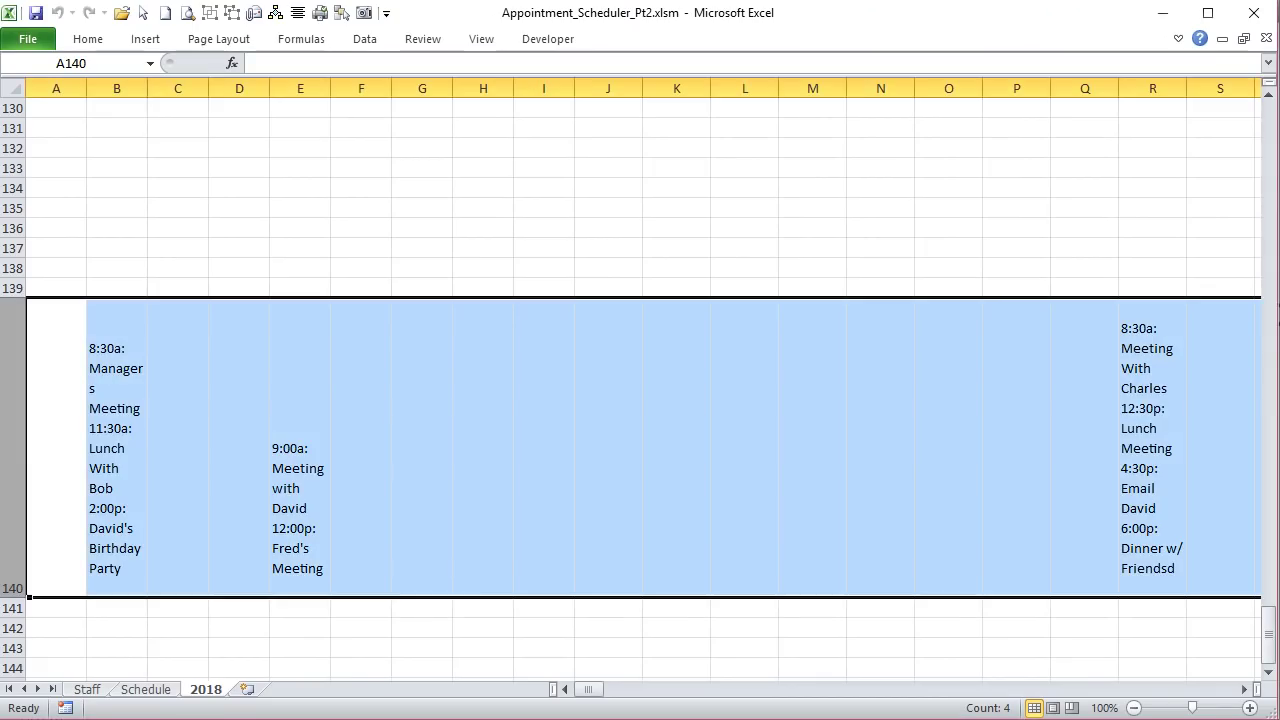
Step: Go to the Schedule sheet, then to the Staff sheet with each member's name and email
{"action": "left_click", "coordinate": [145, 690]}
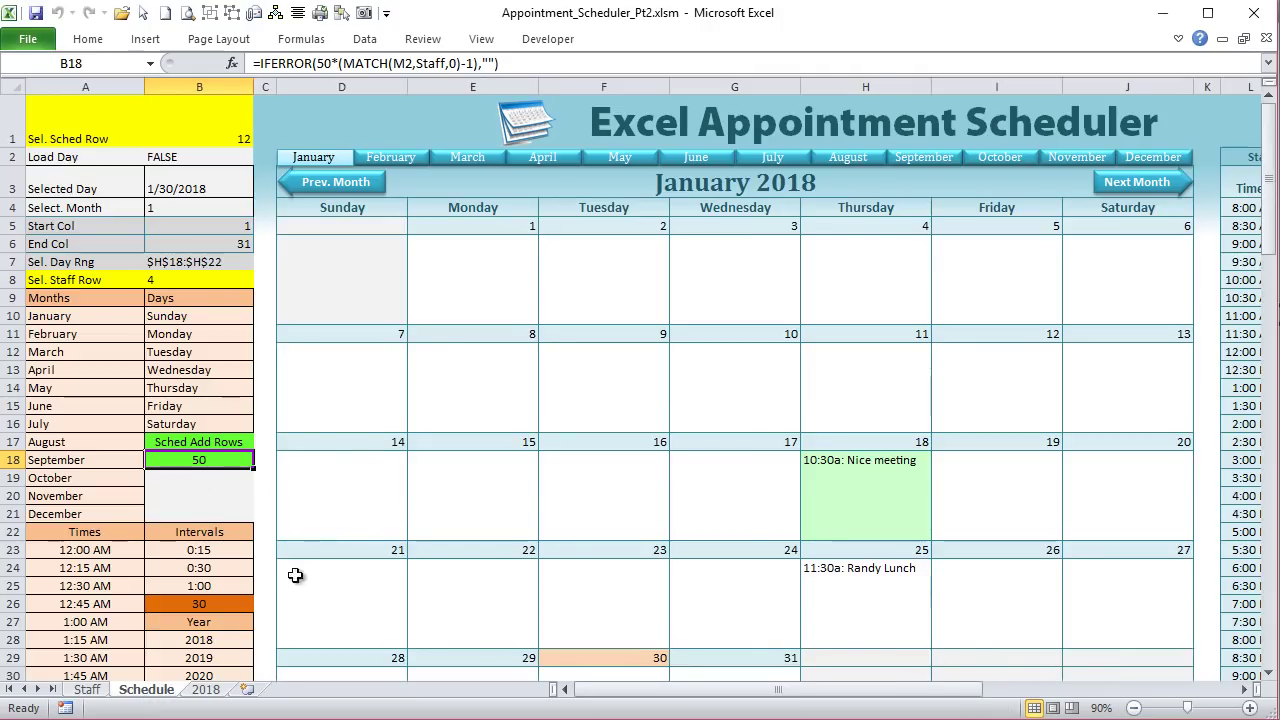
{"action": "left_click_drag", "start_coordinate": [980, 695], "coordinate": [980, 695]}
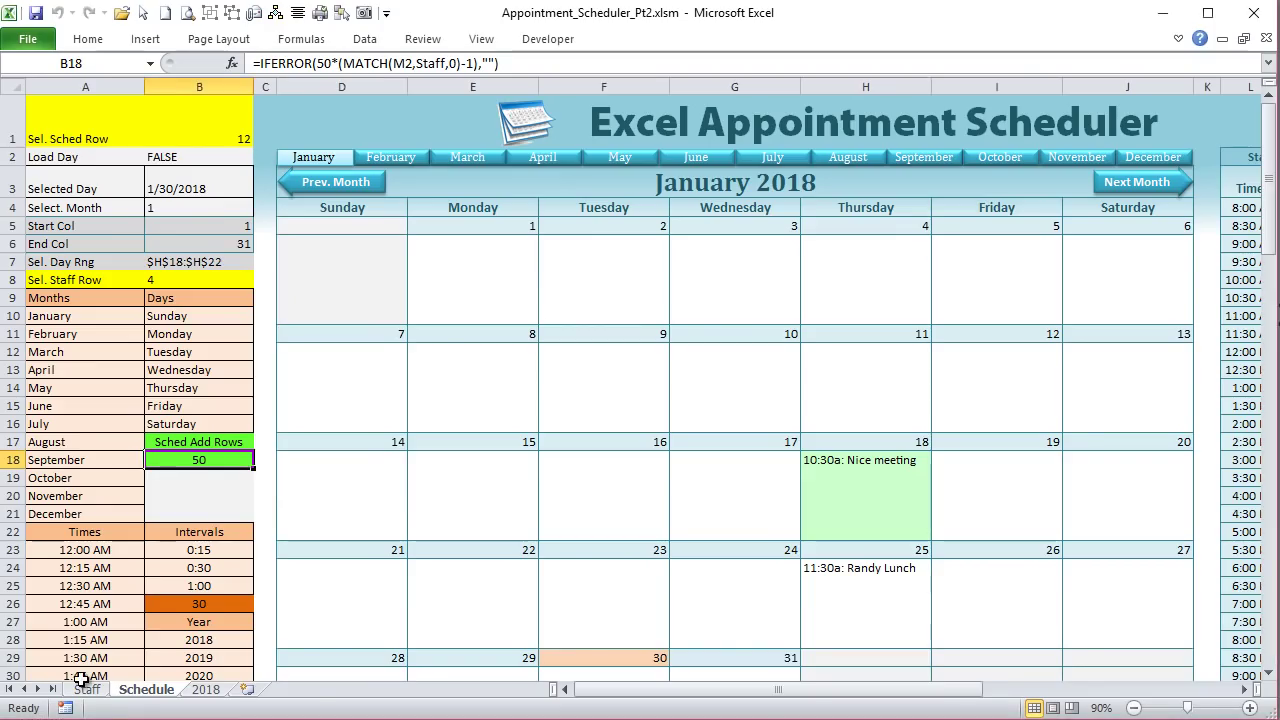
{"action": "left_click", "coordinate": [87, 689]}
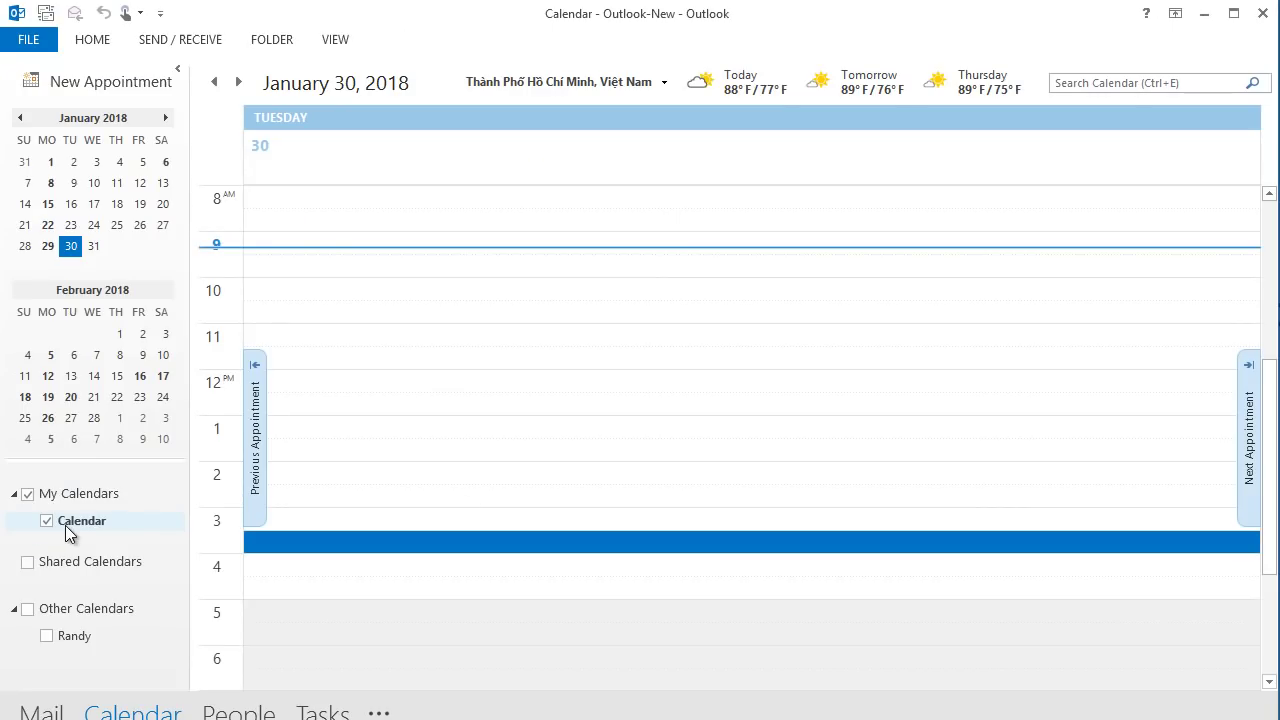
Step: Create a new calendar named David under the main Calendar folder
{"action": "right_click", "coordinate": [100, 521]}
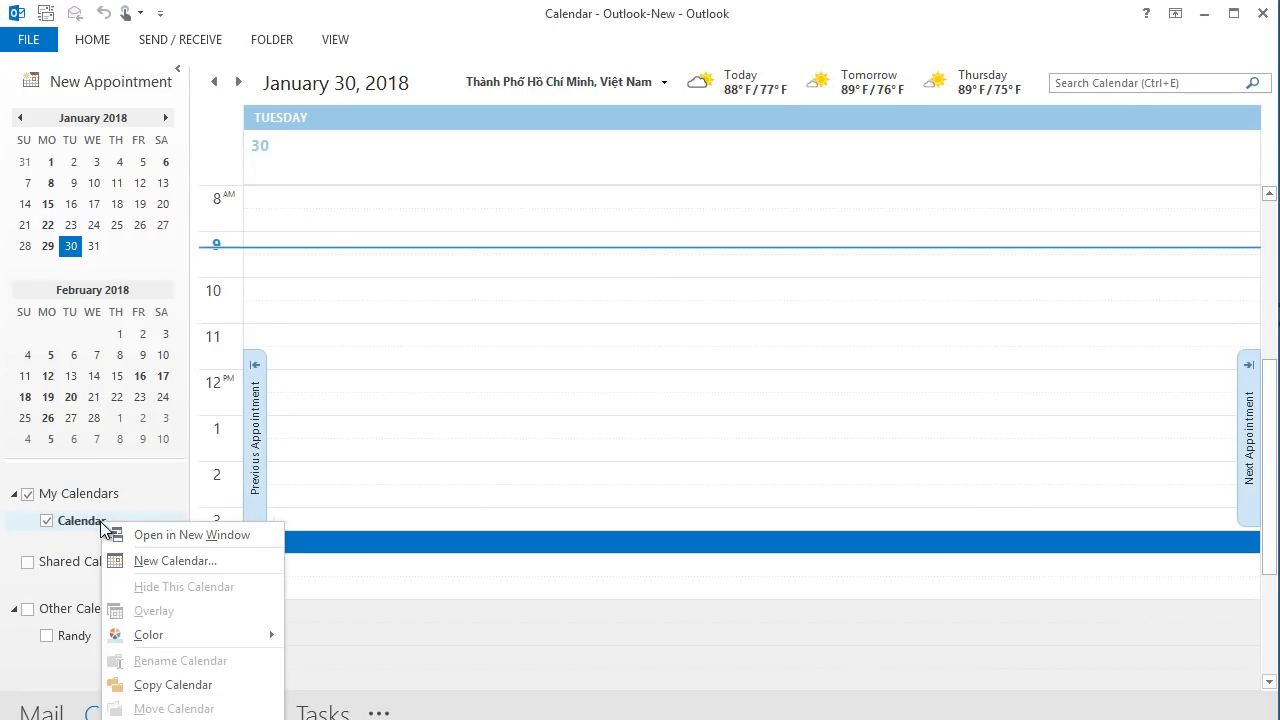
{"action": "left_click", "coordinate": [134, 565]}
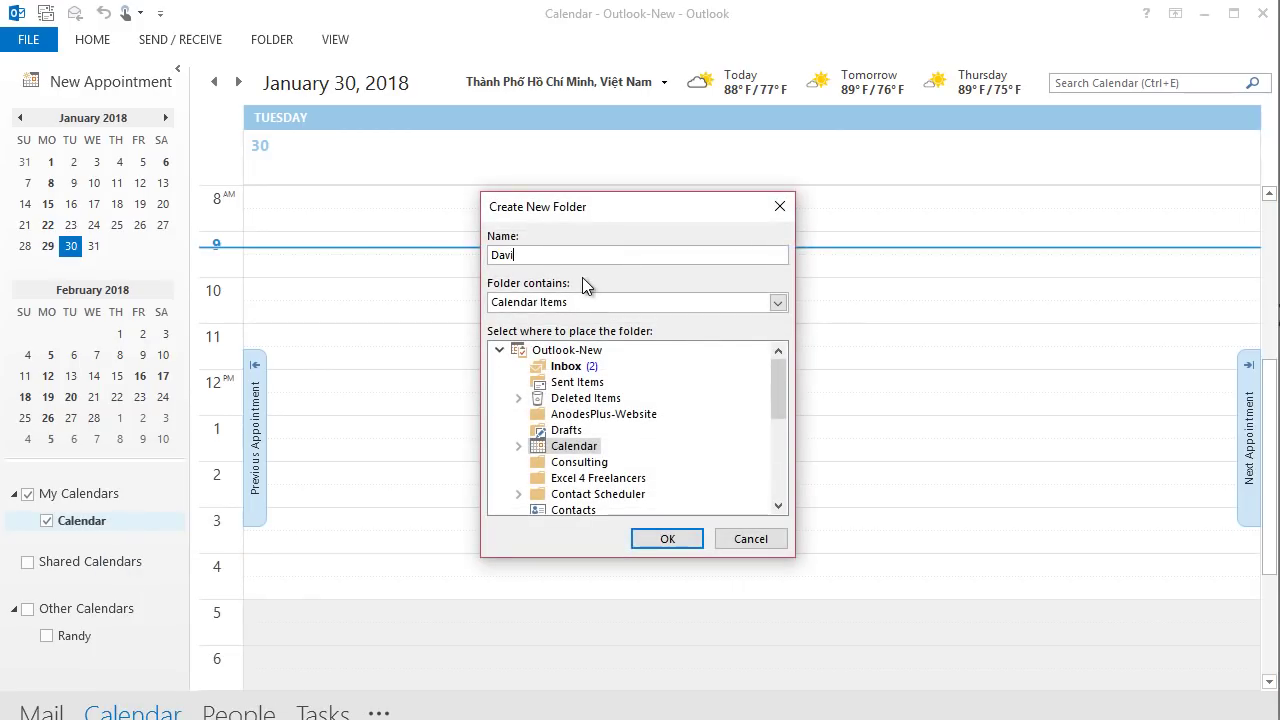
{"action": "left_click", "coordinate": [536, 450]}
{"action": "left_click", "coordinate": [518, 446]}
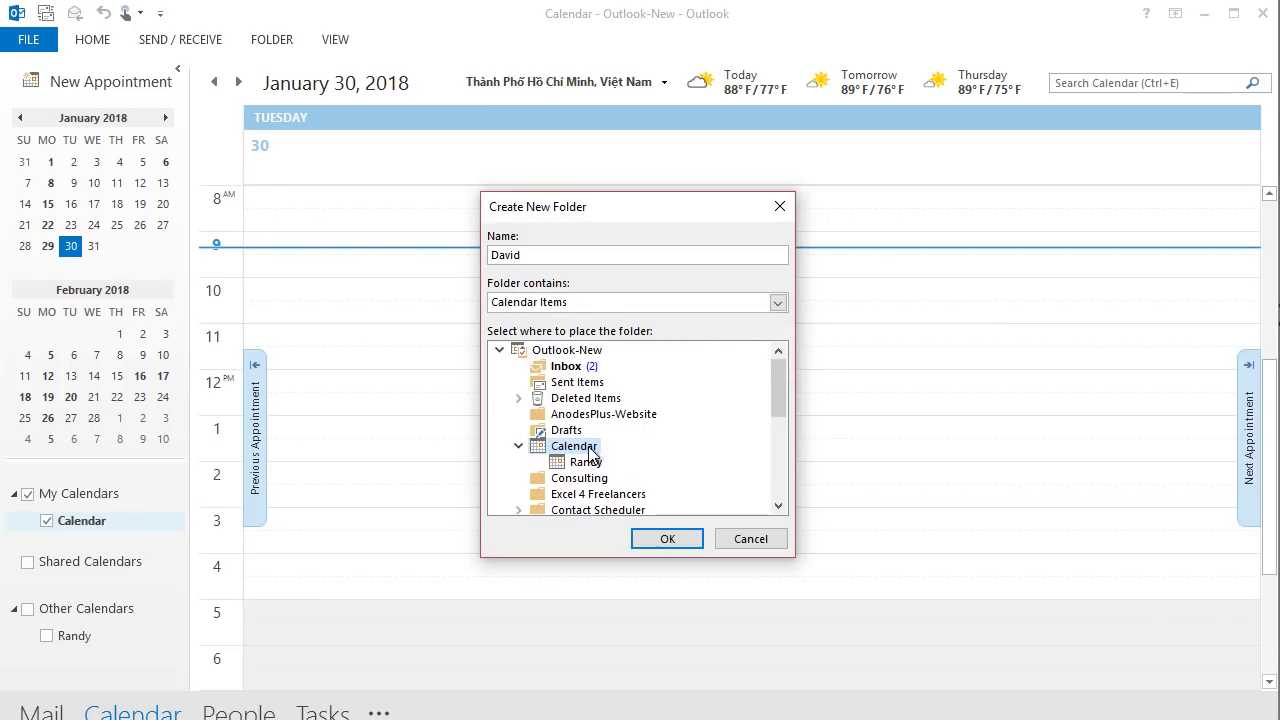
{"action": "left_click", "coordinate": [657, 538]}
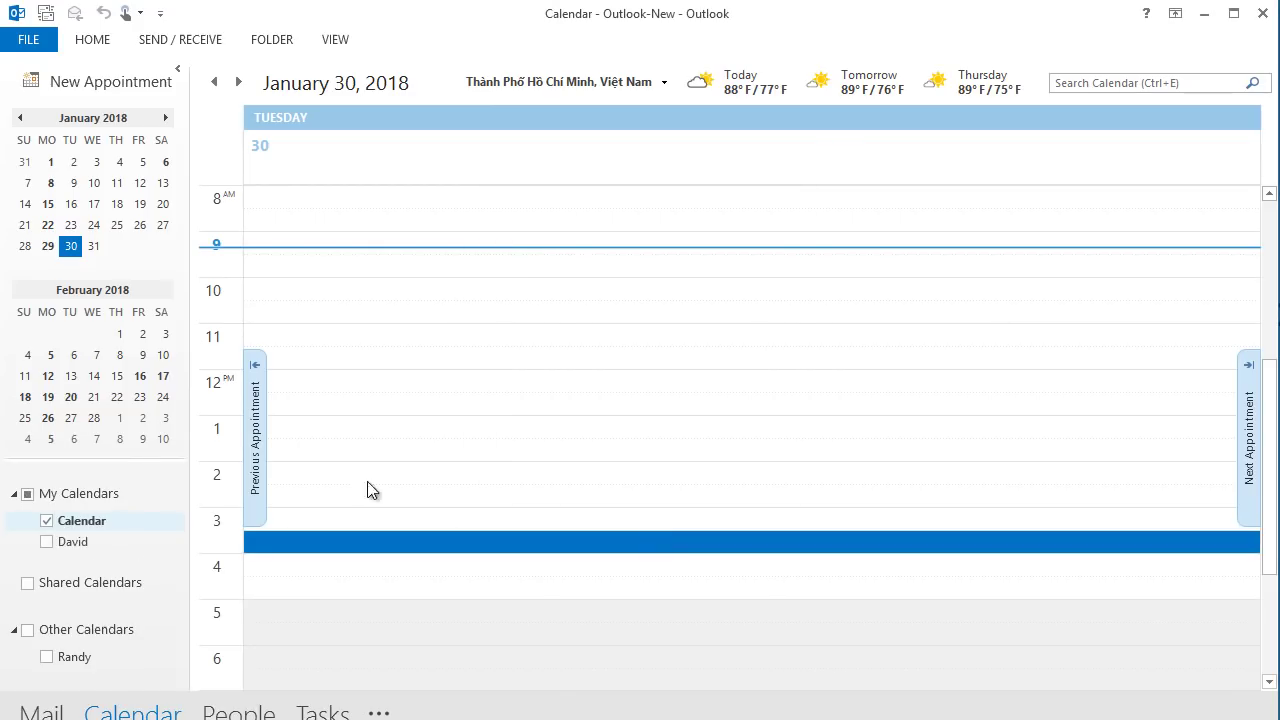
Step: Add two more calendars under Calendar, named Lisa and Fred
{"action": "right_click", "coordinate": [74, 526]}
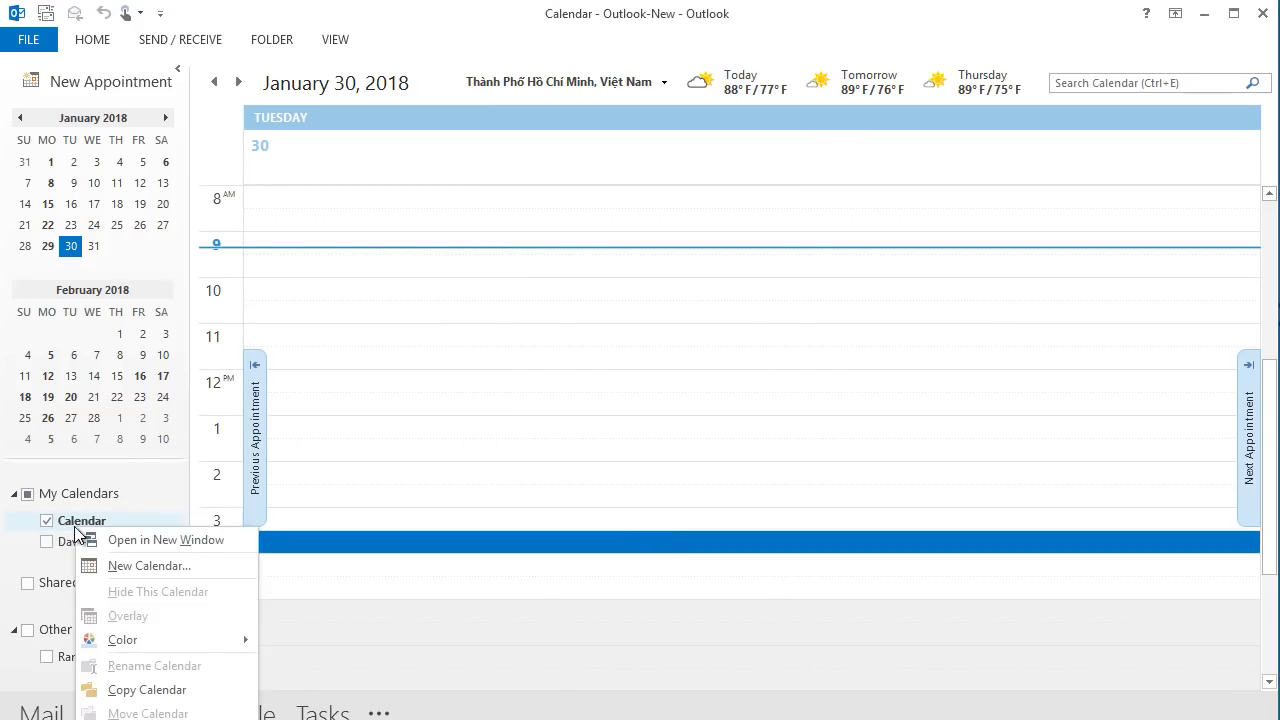
{"action": "left_click", "coordinate": [129, 561]}
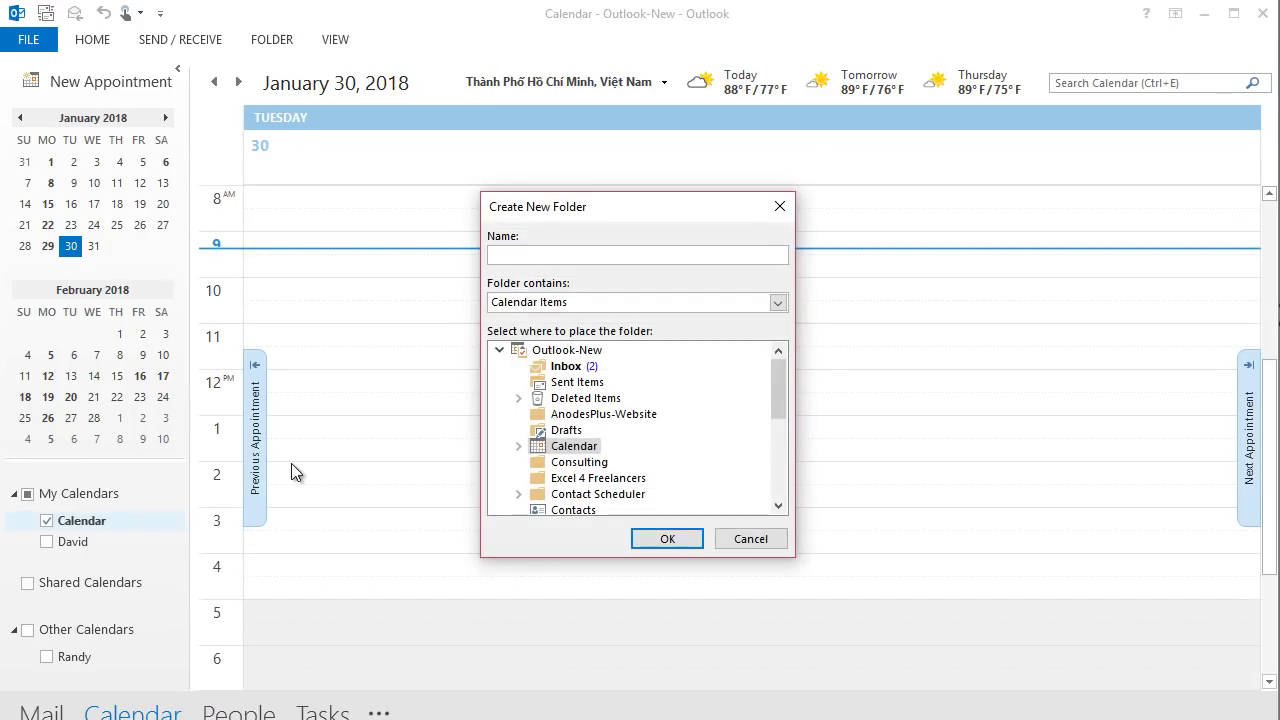
{"action": "left_click", "coordinate": [667, 538]}
{"action": "right_click", "coordinate": [70, 530]}
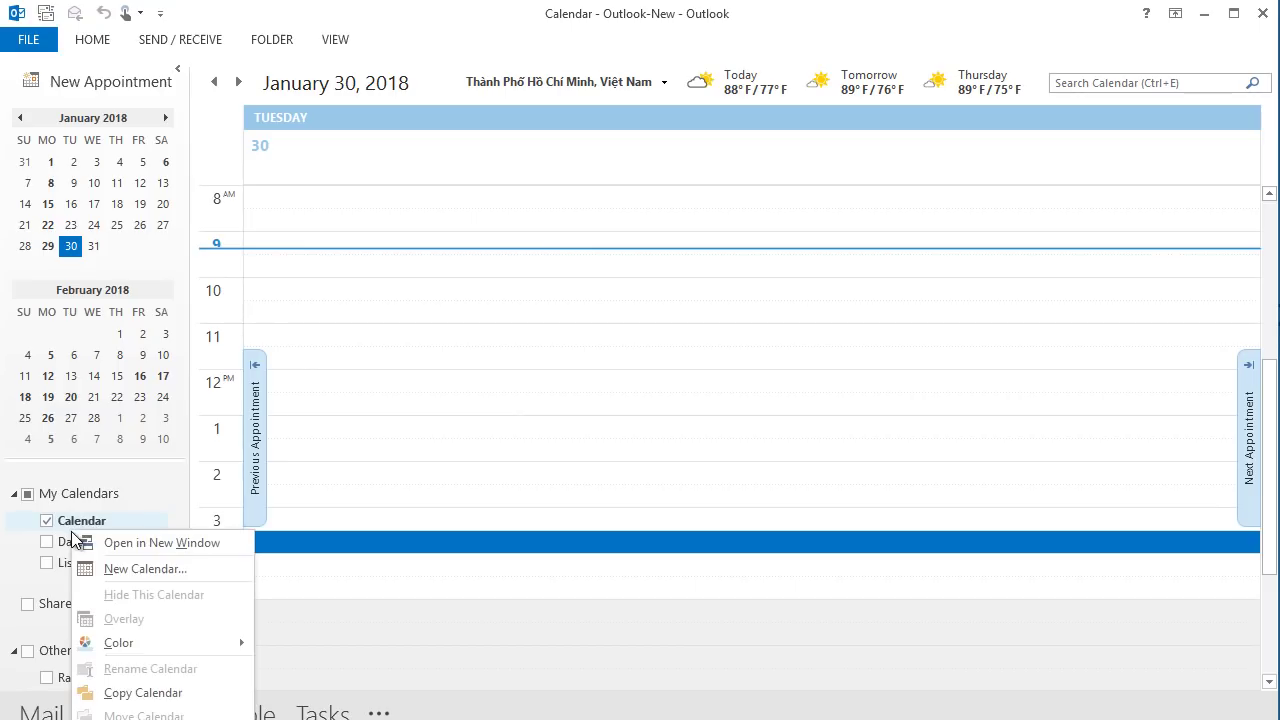
{"action": "left_click", "coordinate": [168, 568]}
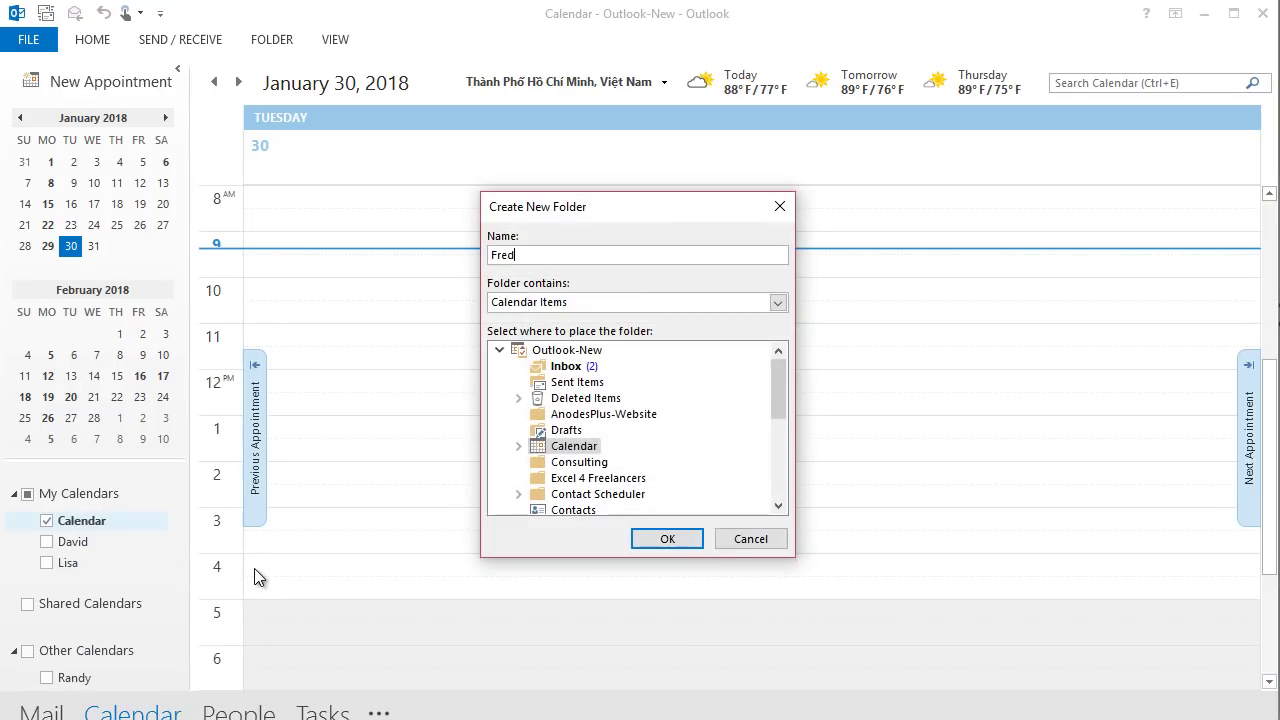
{"action": "left_click", "coordinate": [668, 539]}
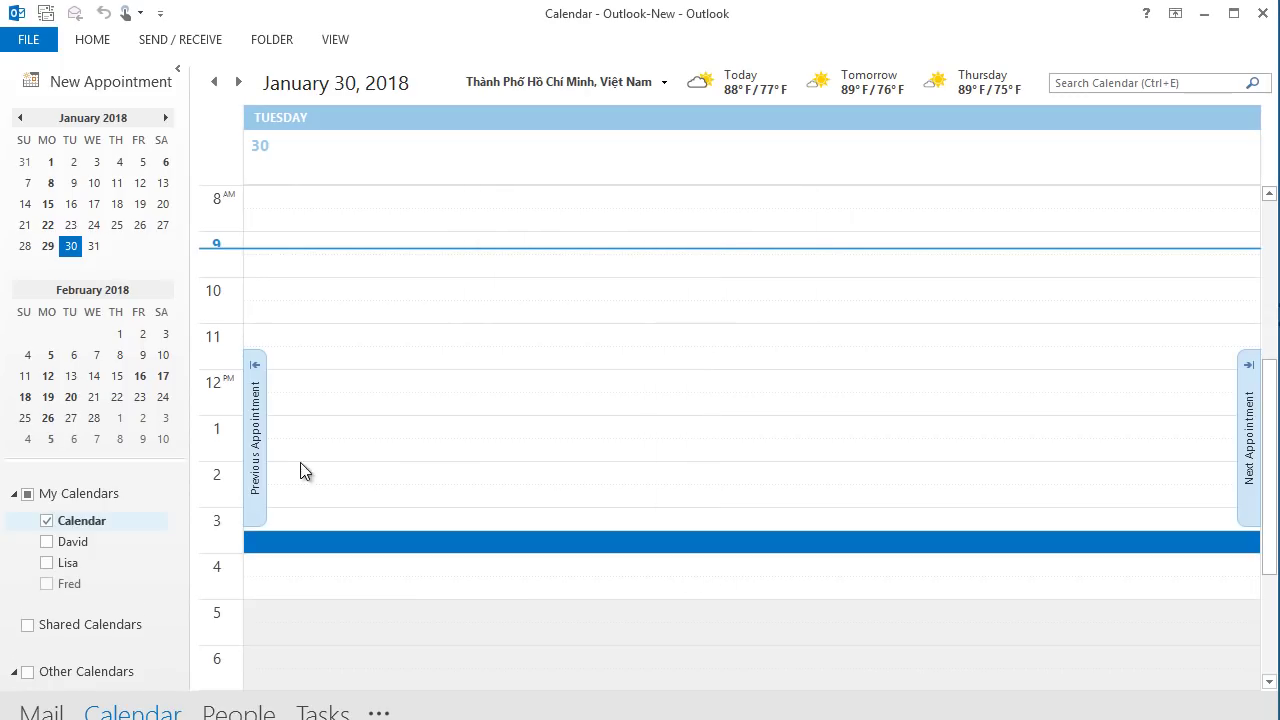
Step: Show only the David, Lisa and Fred calendars with the folder pane collapsed, then minimize Outlook
{"action": "left_click", "coordinate": [47, 542]}
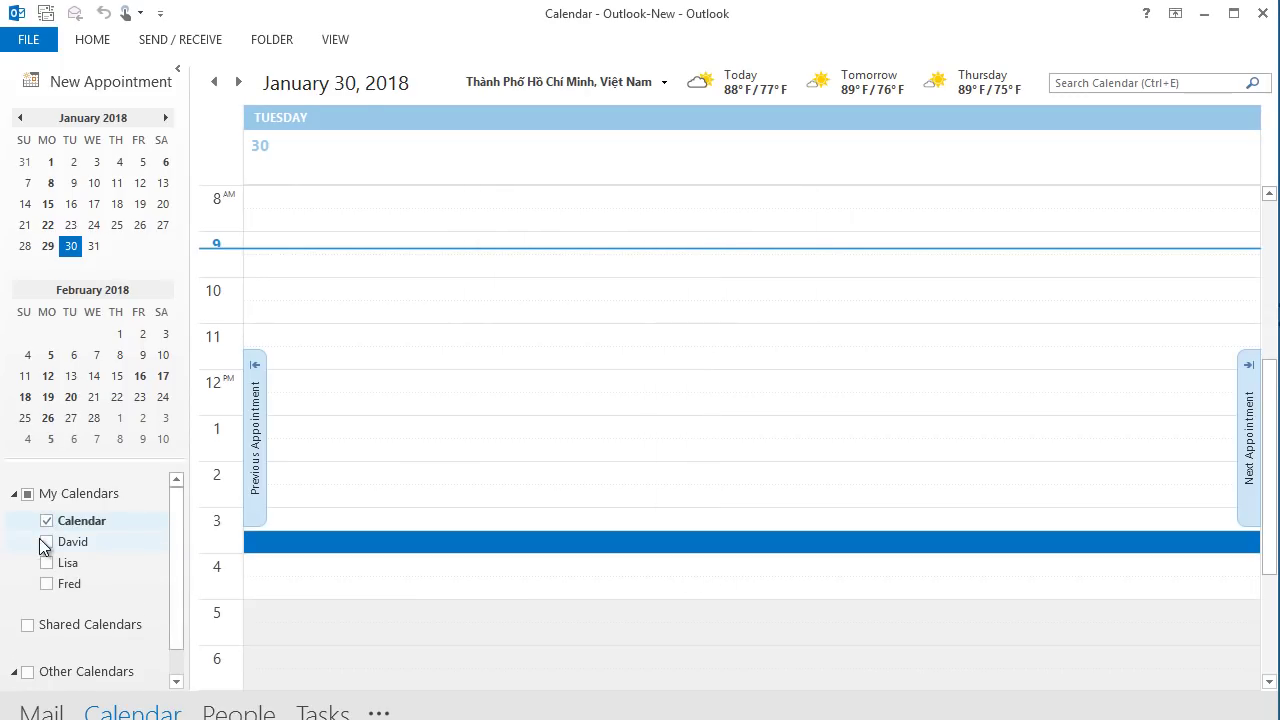
{"action": "left_click", "coordinate": [46, 563]}
{"action": "left_click", "coordinate": [46, 583]}
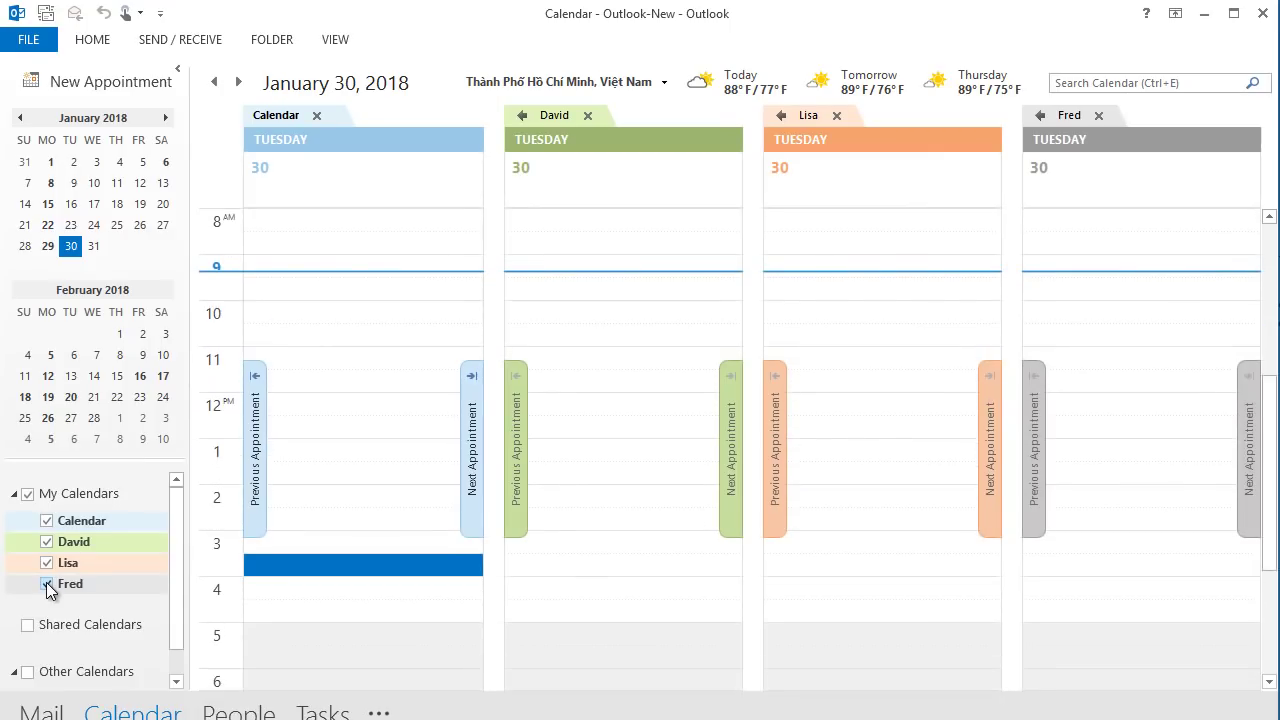
{"action": "left_click", "coordinate": [45, 522]}
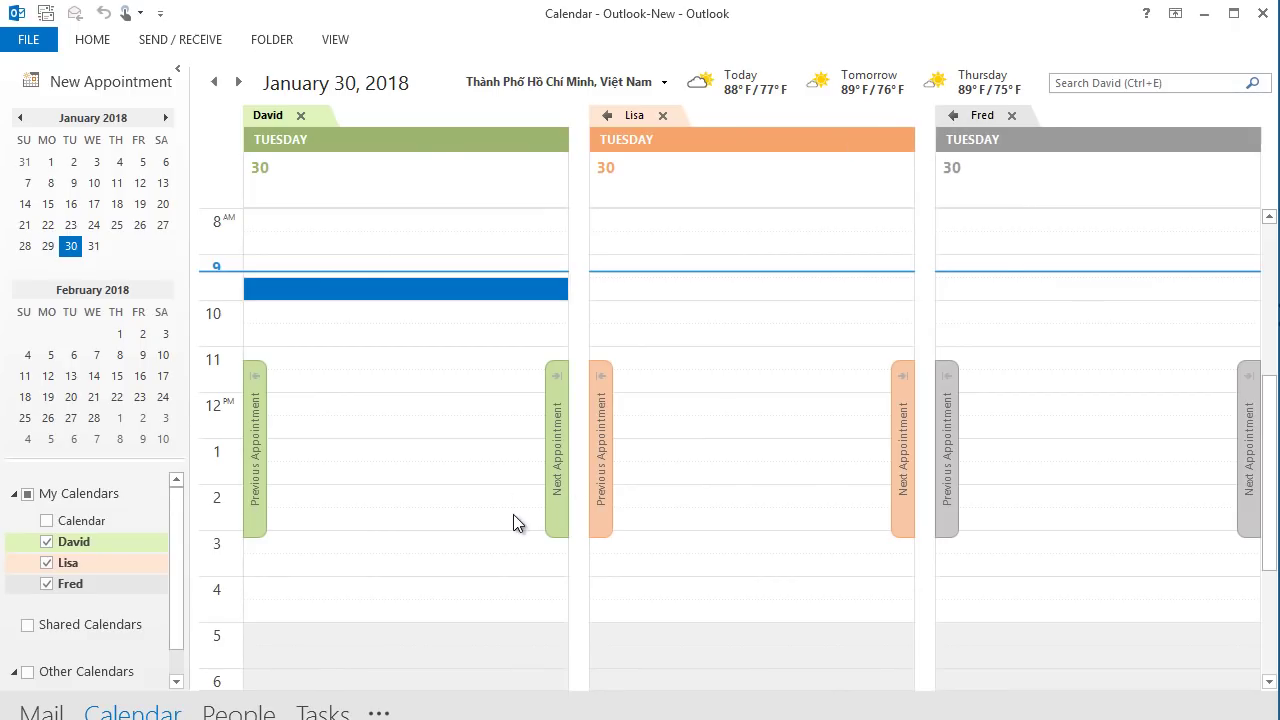
{"action": "left_click", "coordinate": [178, 70]}
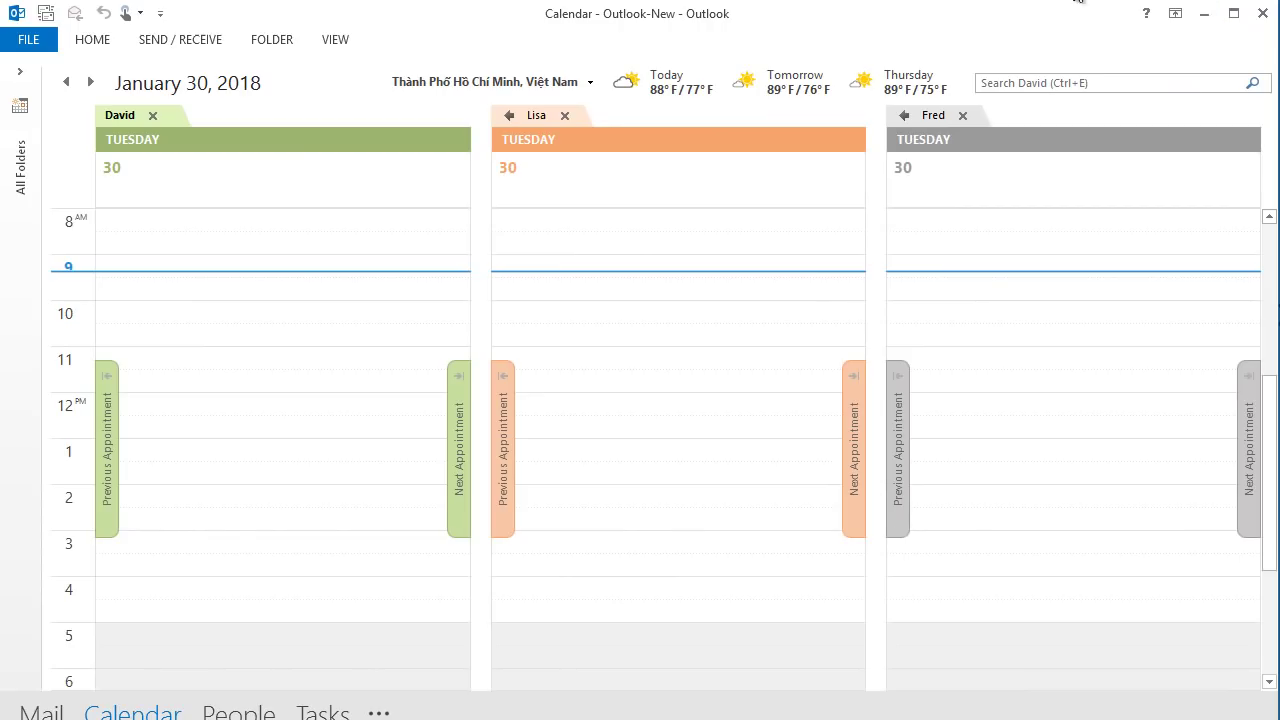
{"action": "left_click", "coordinate": [1200, 18]}
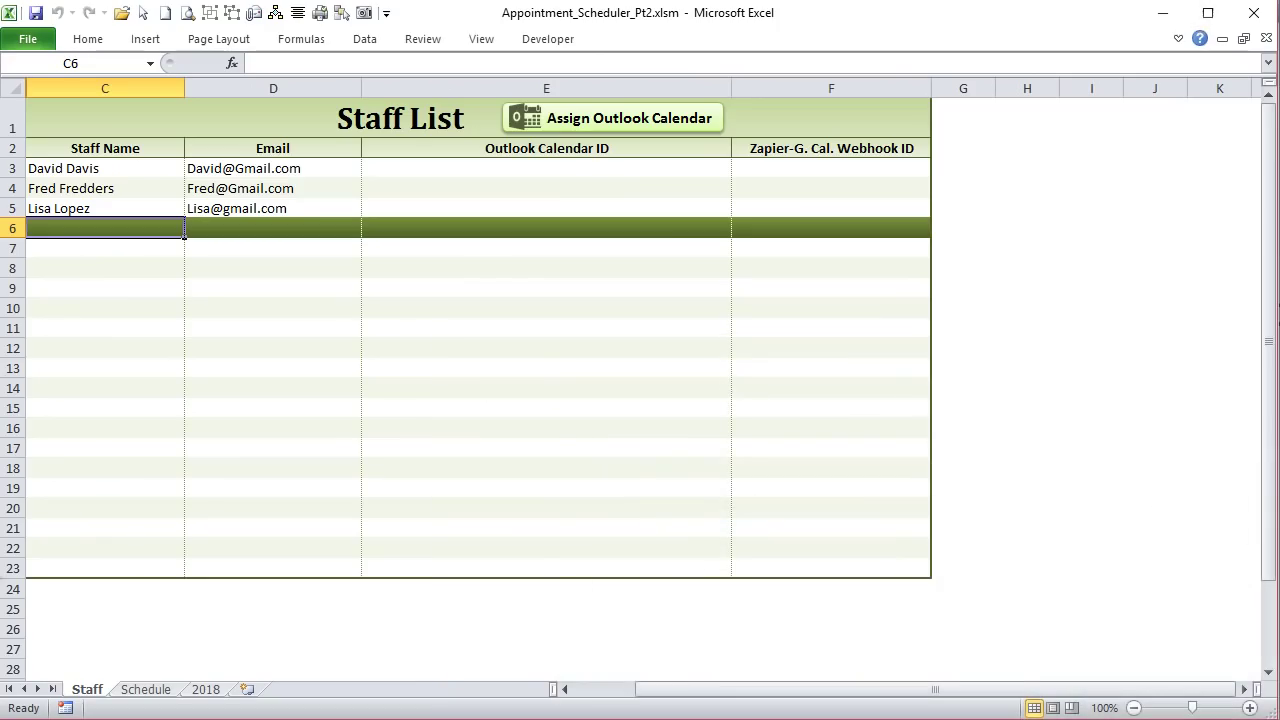
{"action": "left_click", "coordinate": [513, 169]}
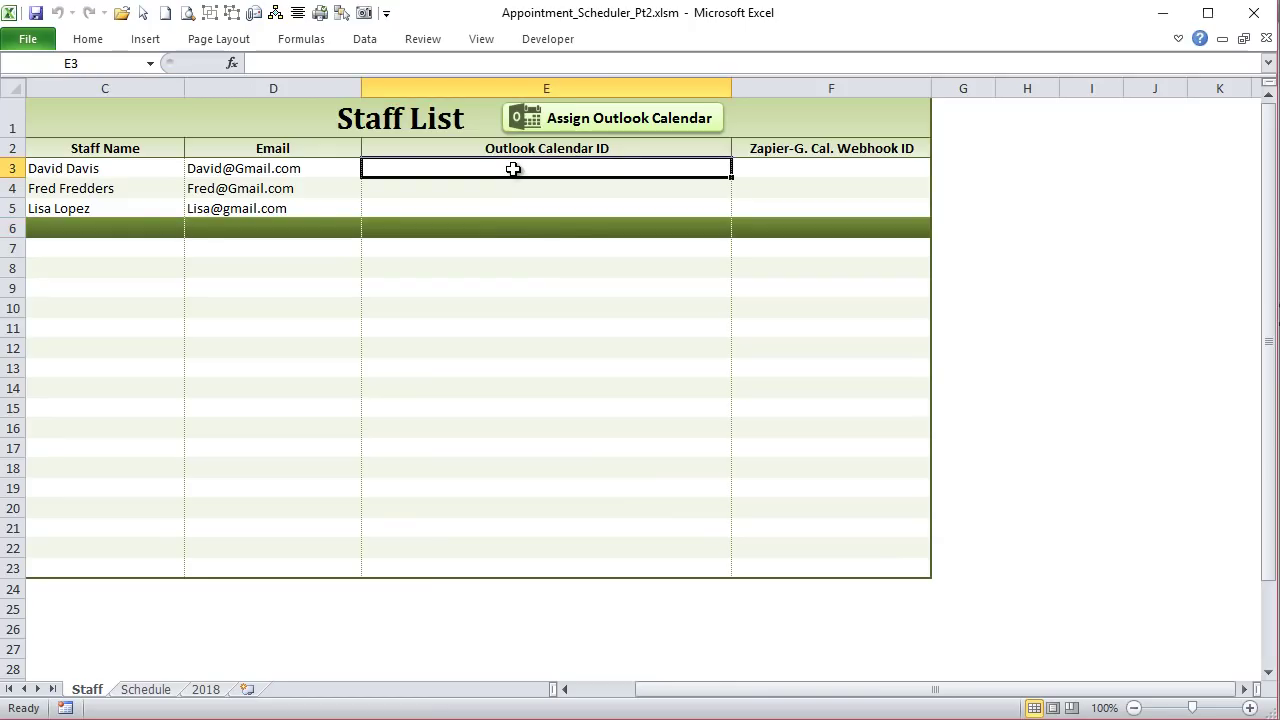
{"action": "left_click_drag", "start_coordinate": [513, 169], "coordinate": [509, 206]}
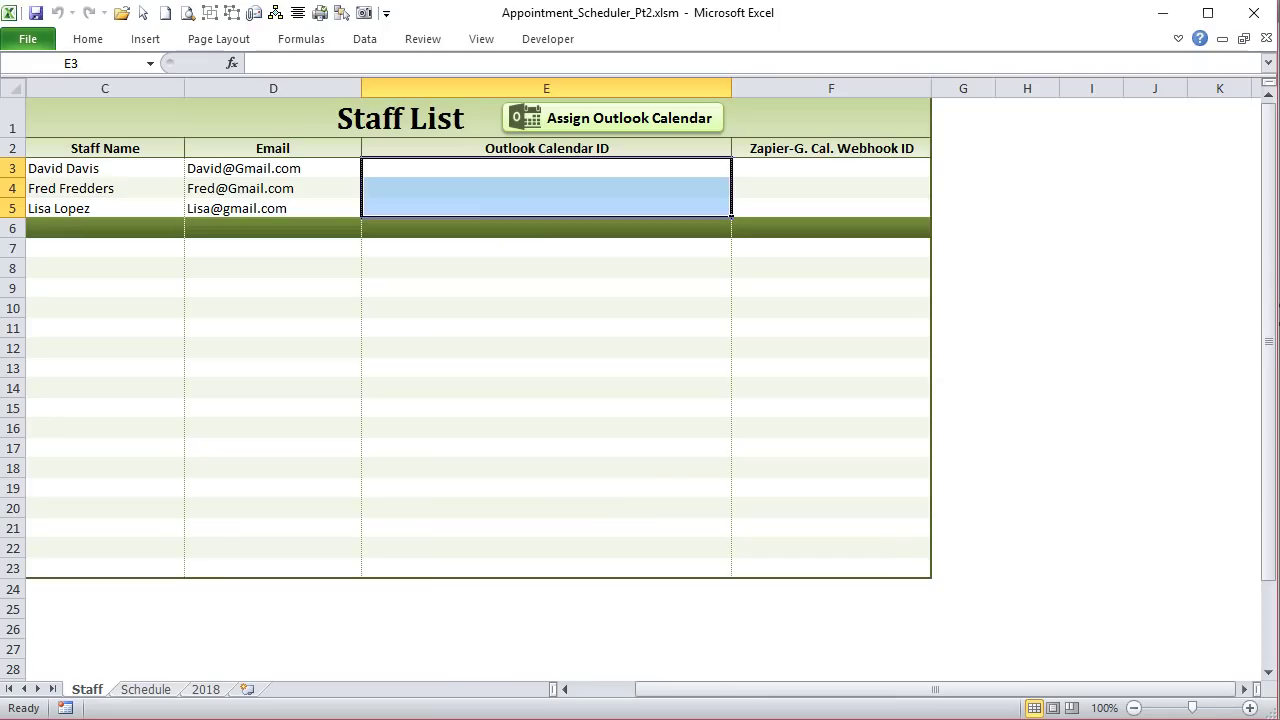
{"action": "key", "text": "alt+F11"}
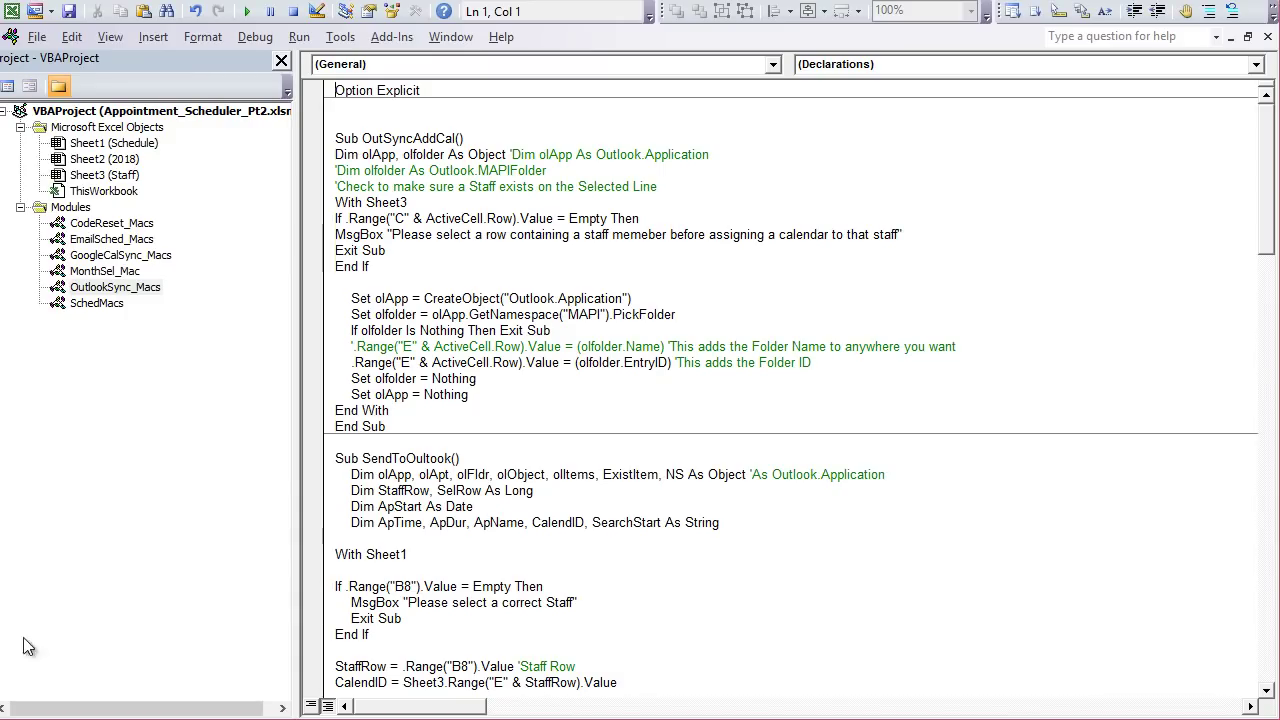
{"action": "left_click_drag", "start_coordinate": [333, 156], "coordinate": [556, 460]}
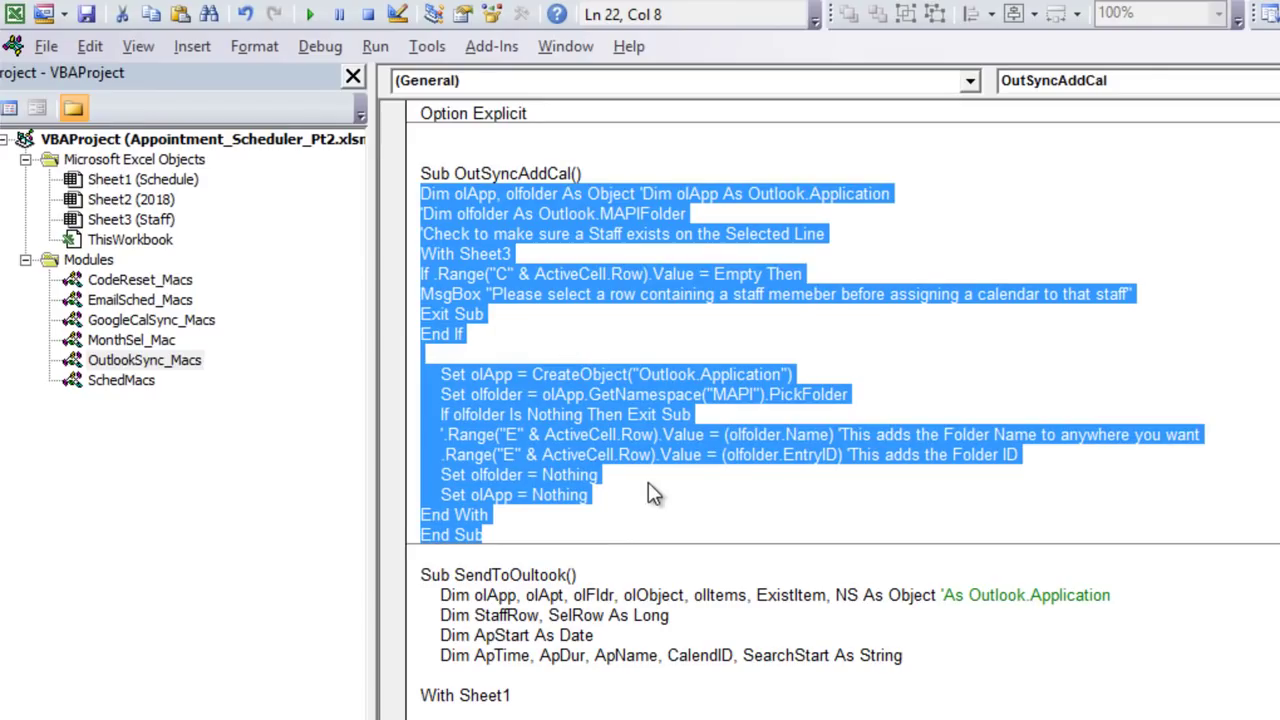
{"action": "left_click", "coordinate": [716, 595]}
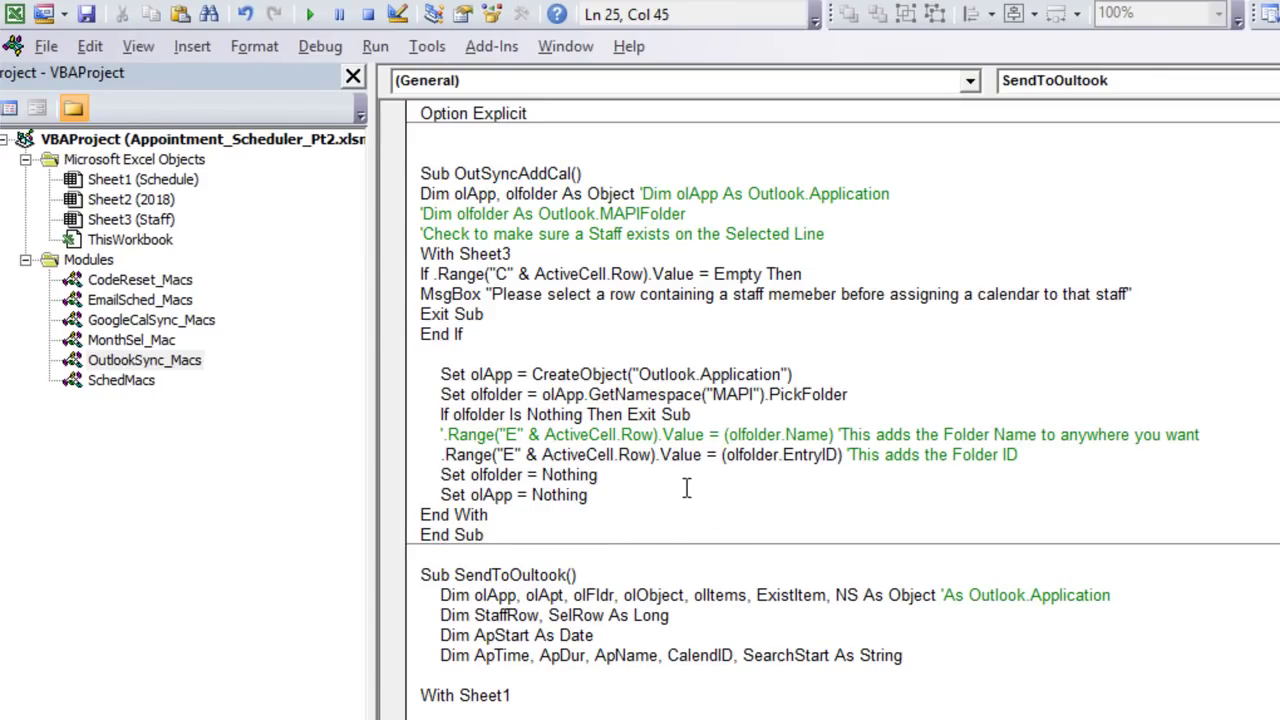
{"action": "left_click", "coordinate": [514, 434]}
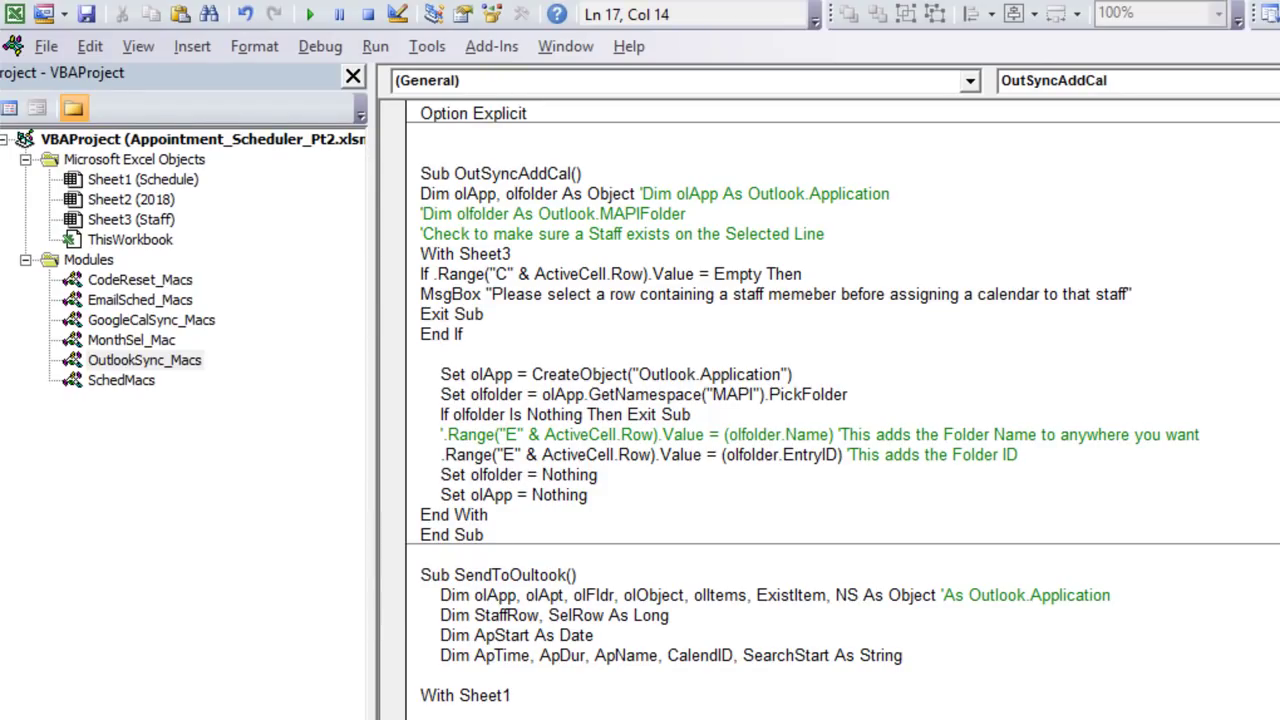
{"action": "key", "text": "alt+F11"}
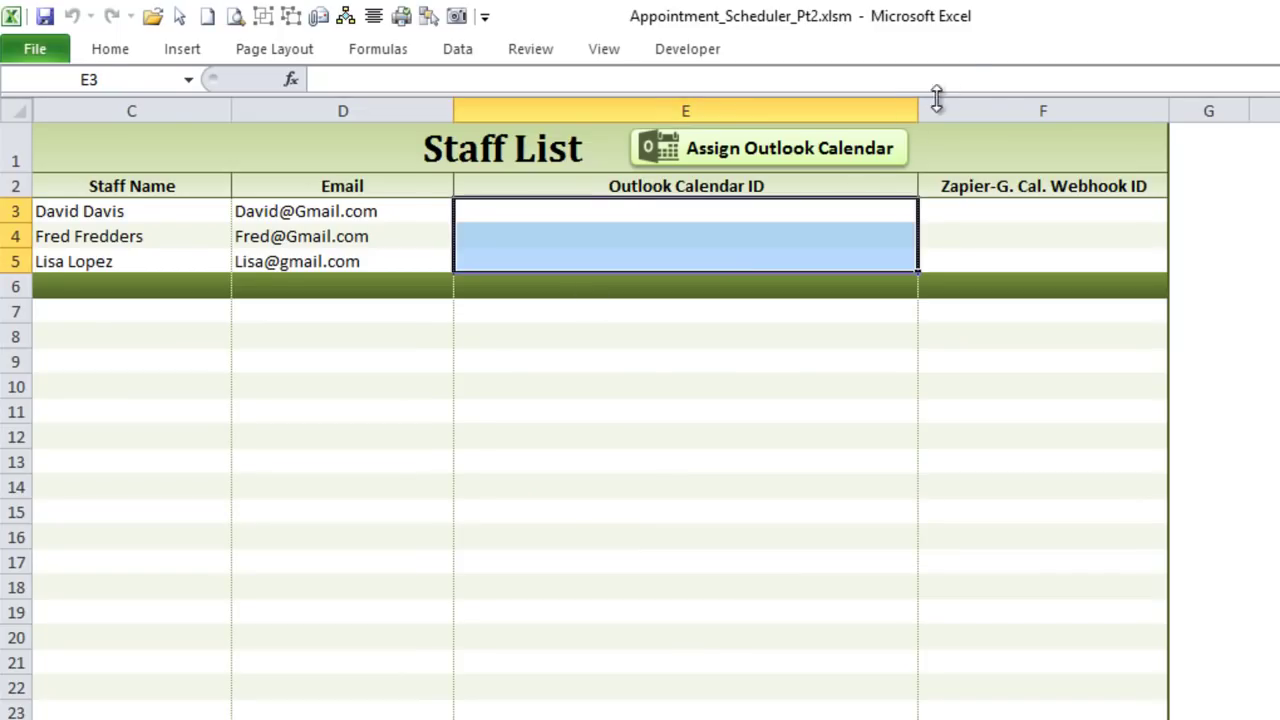
{"action": "left_click", "coordinate": [937, 100]}
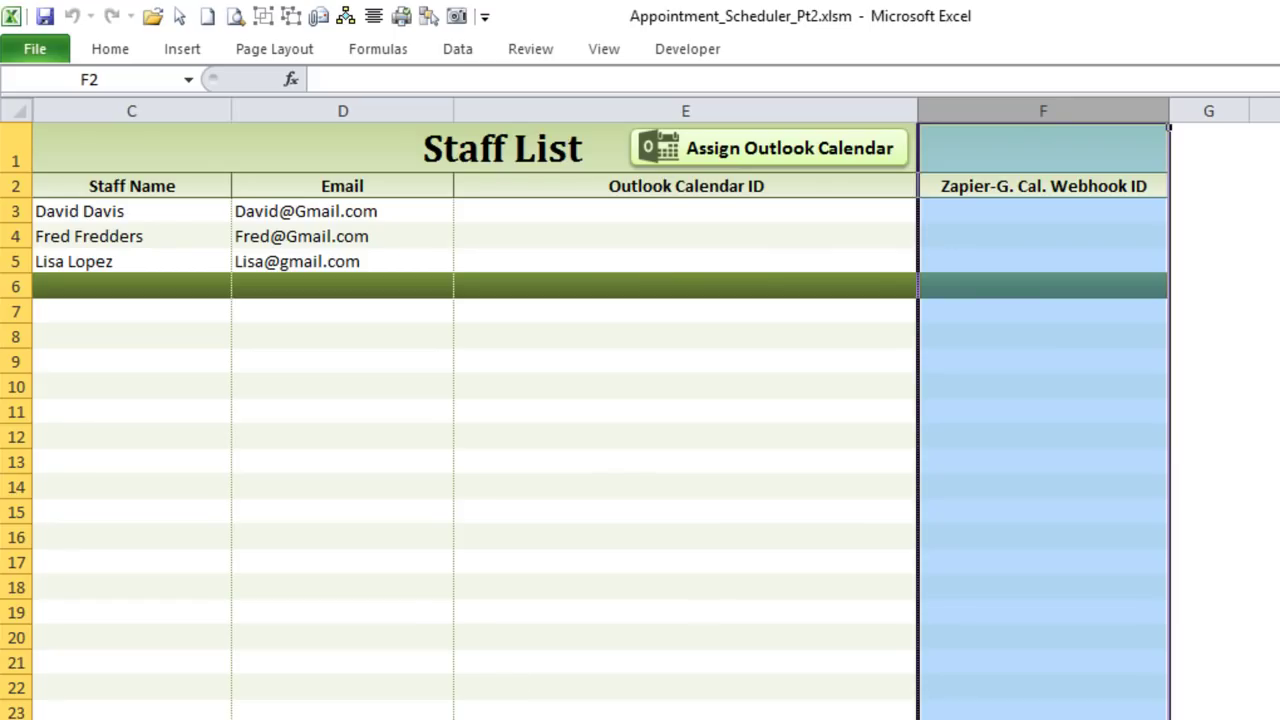
{"action": "key", "text": "alt+F11"}
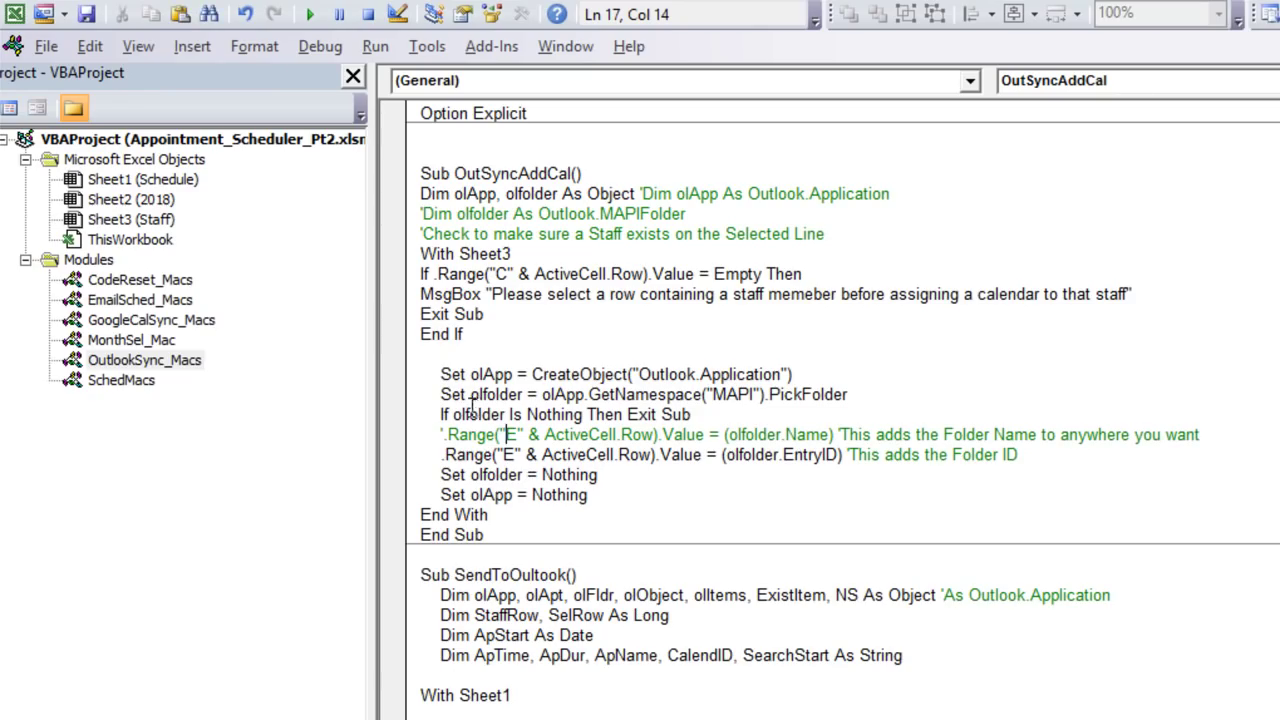
{"action": "left_click", "coordinate": [441, 433]}
{"action": "left_click_drag", "start_coordinate": [836, 434], "coordinate": [722, 434]}
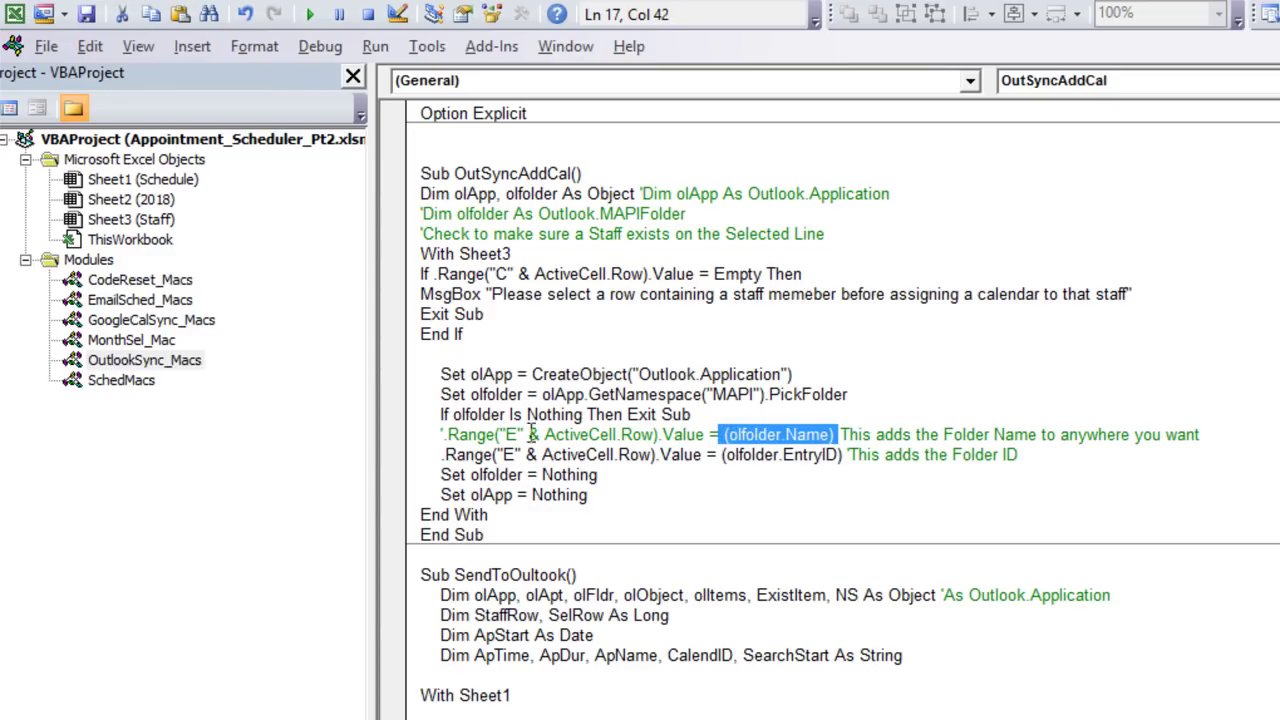
{"action": "left_click", "coordinate": [570, 335]}
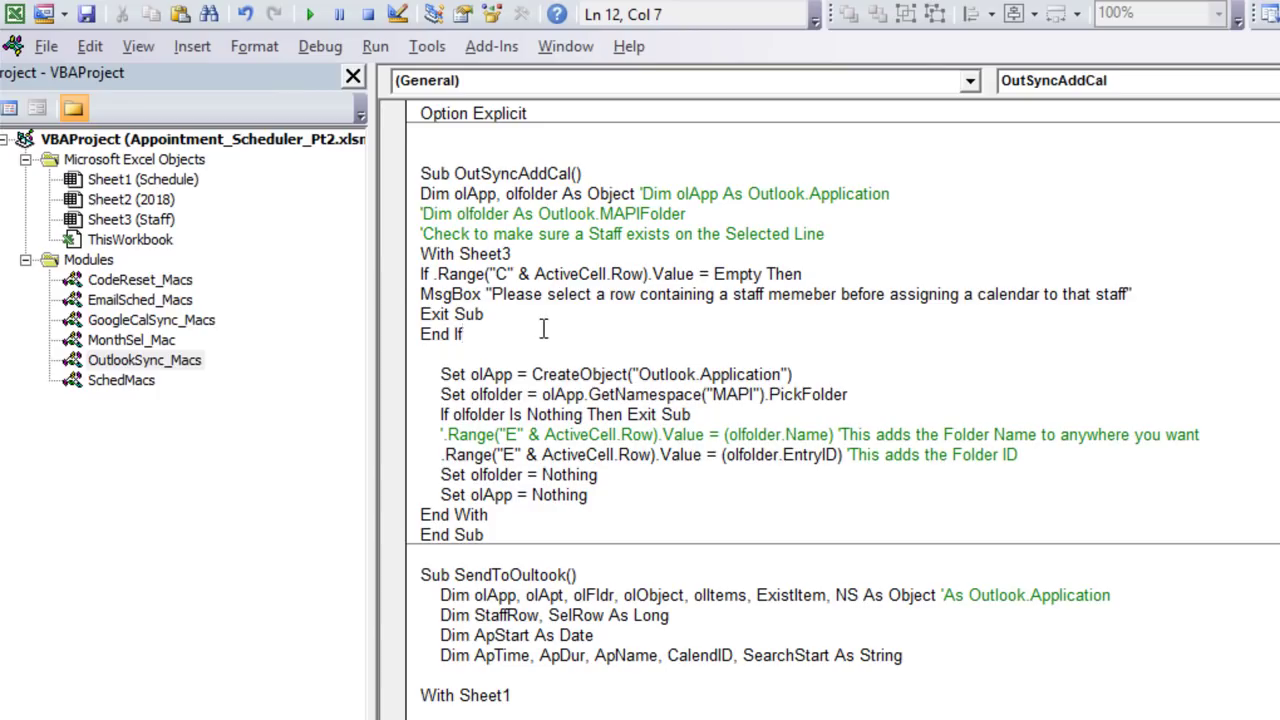
{"action": "left_click_drag", "start_coordinate": [465, 334], "coordinate": [414, 276]}
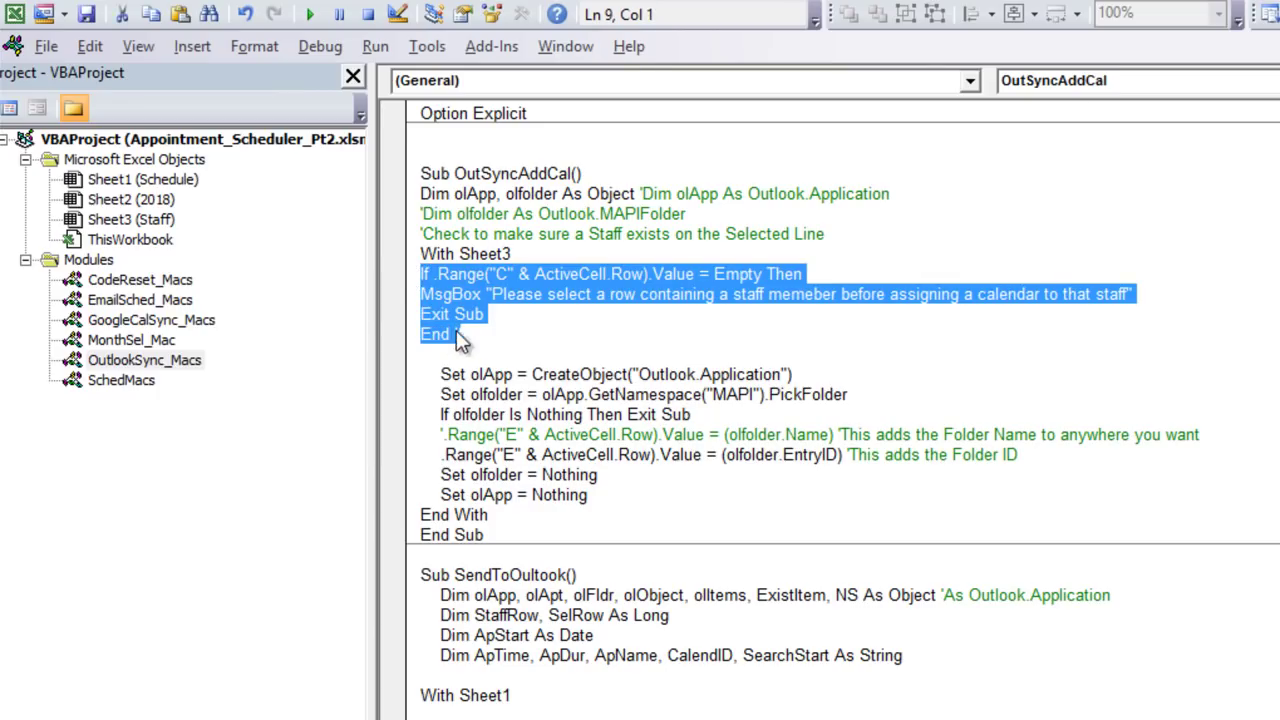
{"action": "left_click", "coordinate": [604, 334]}
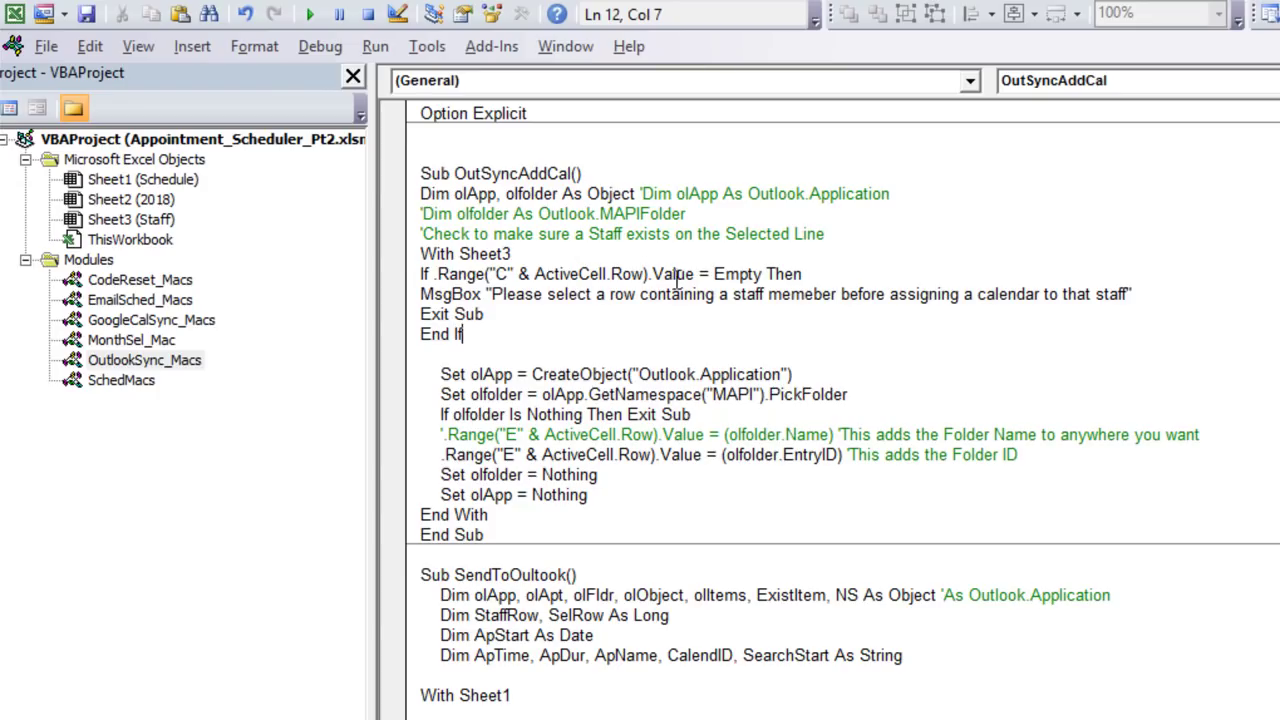
{"action": "left_click", "coordinate": [745, 274]}
{"action": "key", "text": "alt+F11"}
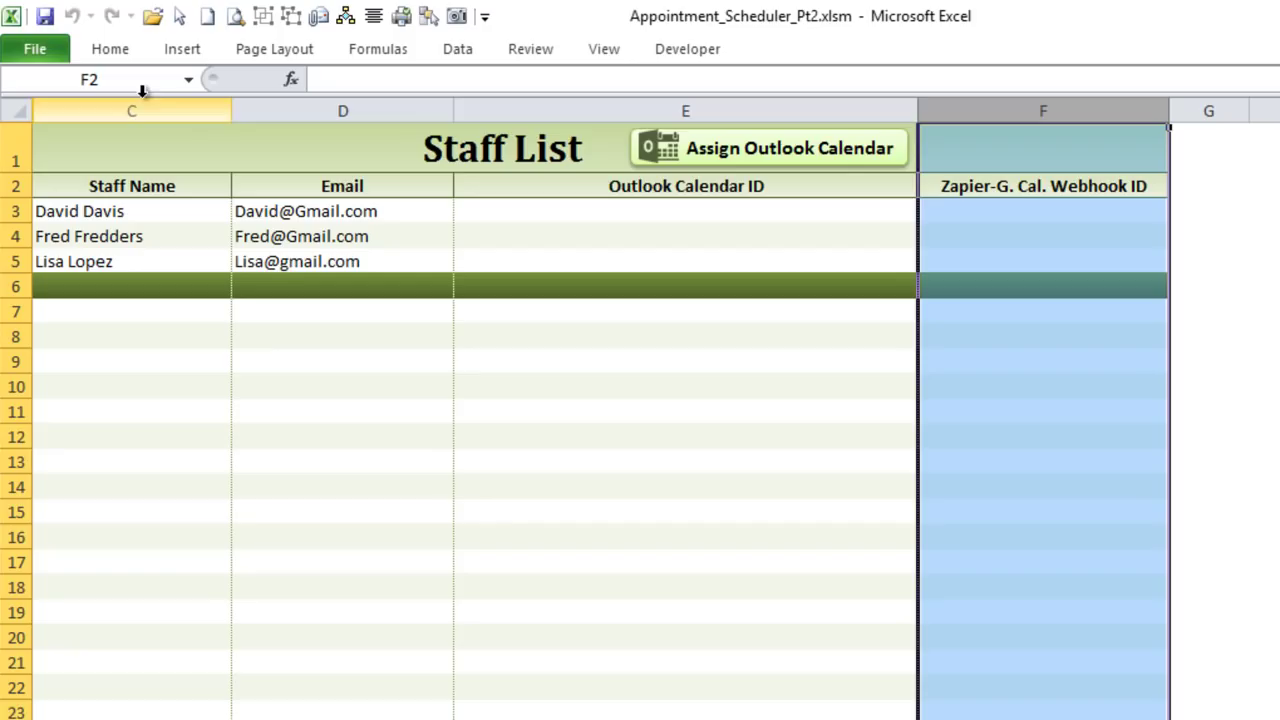
{"action": "left_click", "coordinate": [331, 259]}
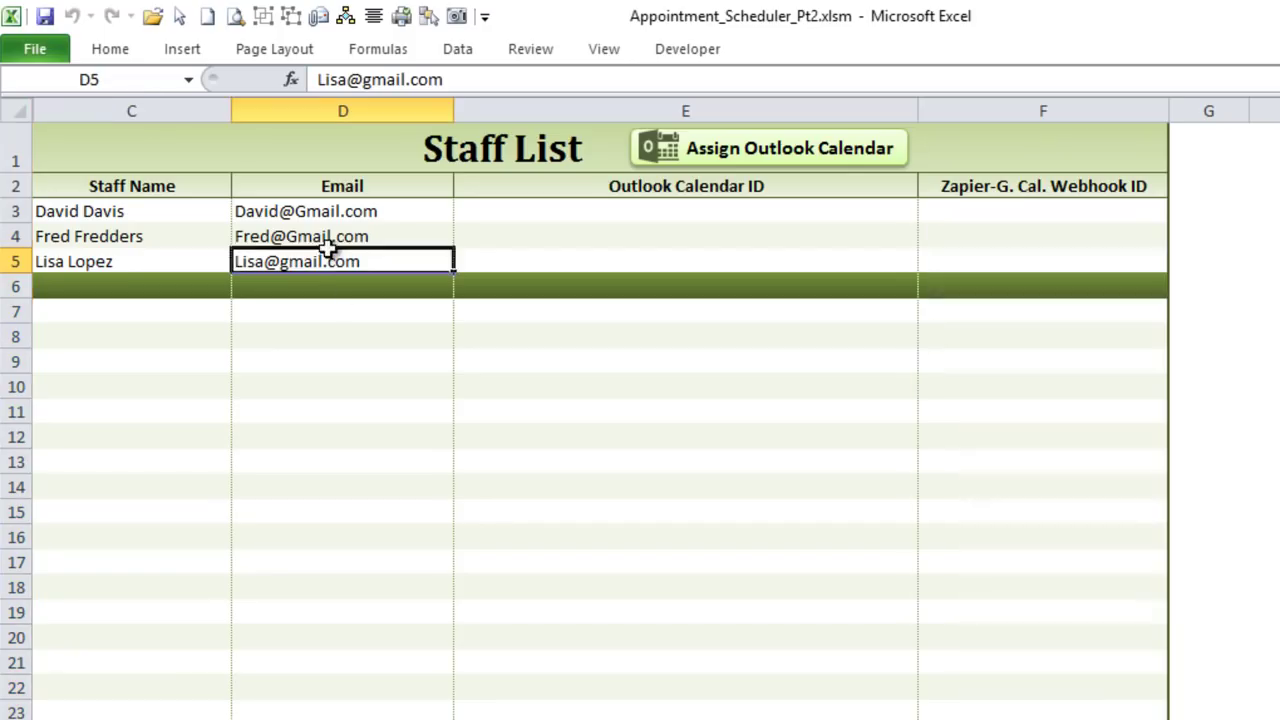
{"action": "left_click", "coordinate": [304, 329]}
{"action": "left_click", "coordinate": [751, 148]}
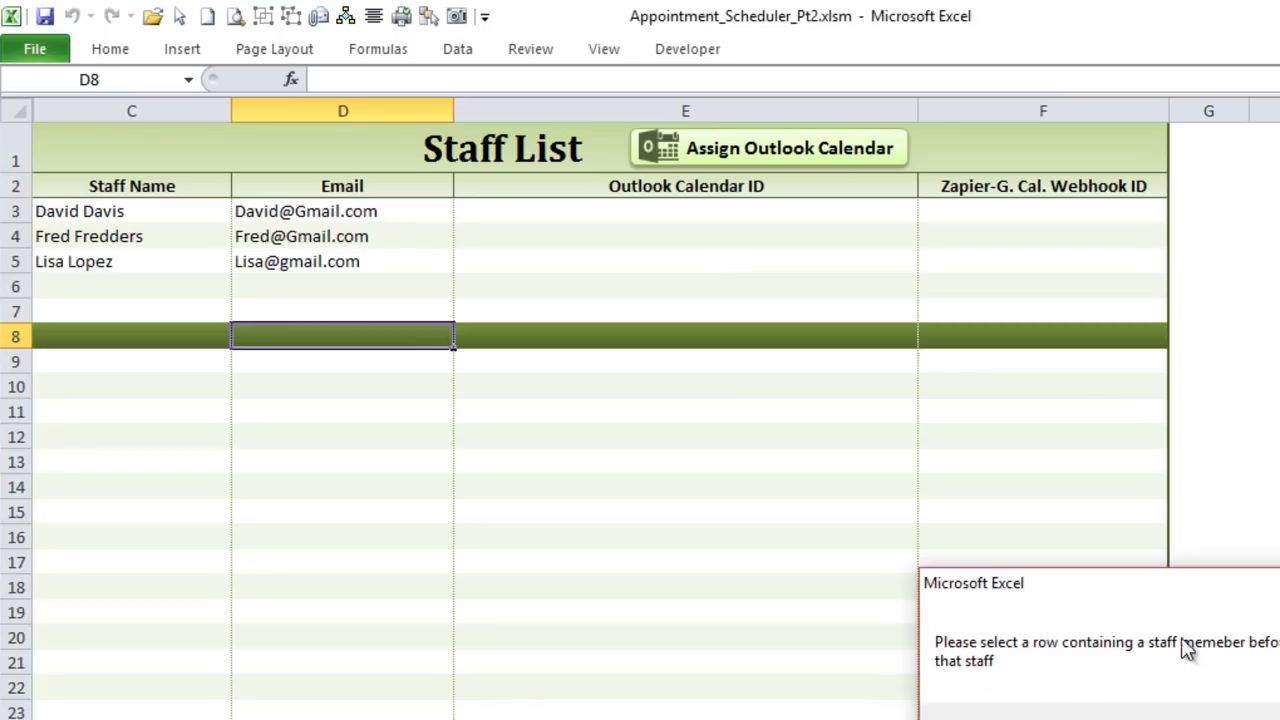
{"action": "key", "text": "Return"}
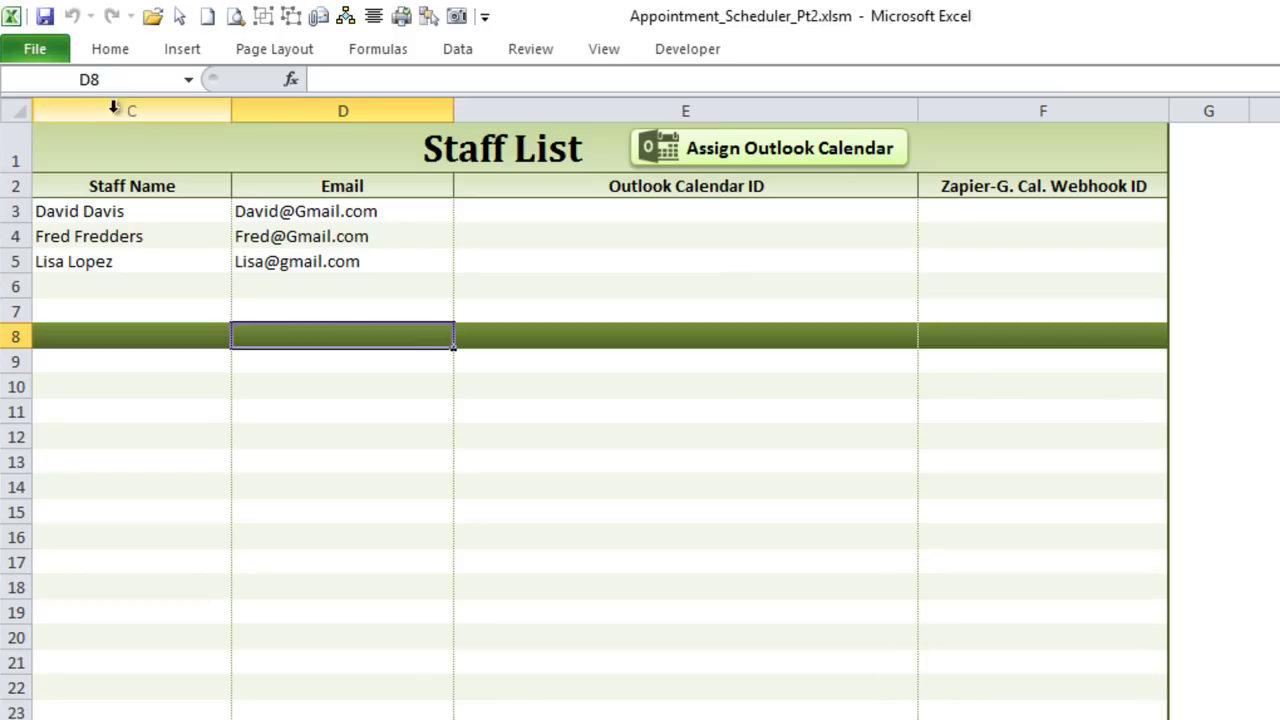
{"action": "left_click", "coordinate": [160, 252]}
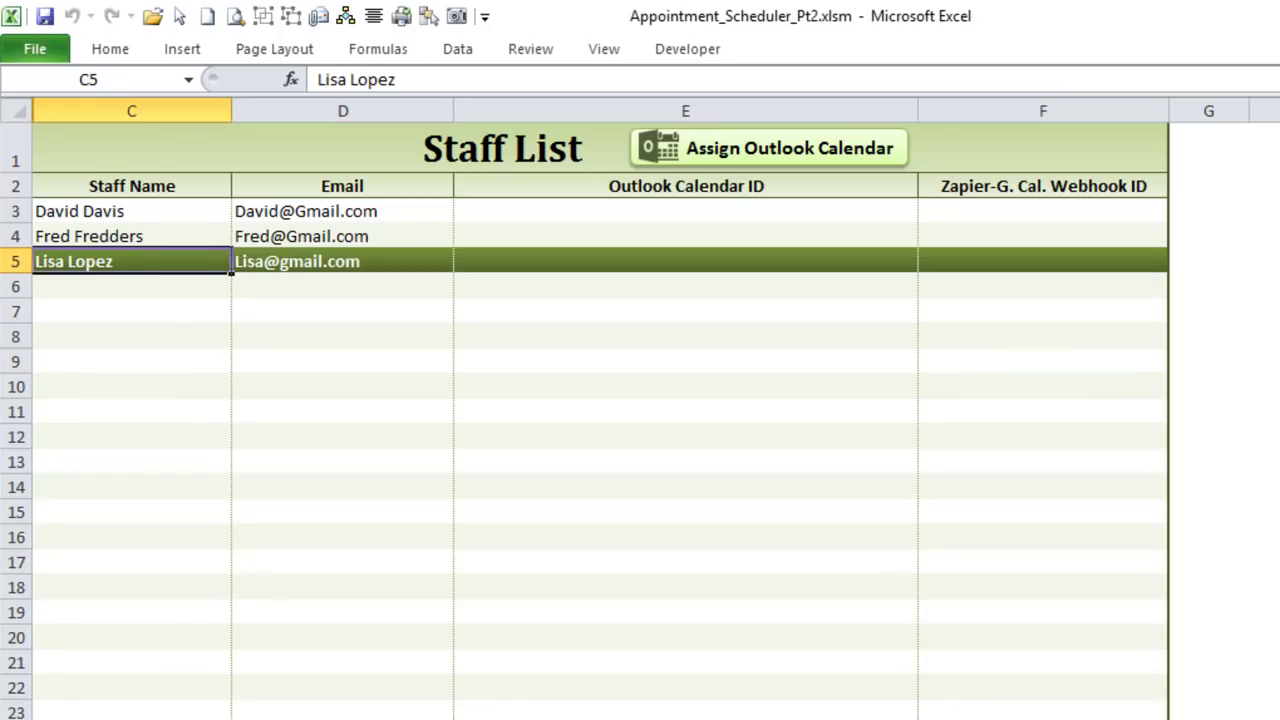
{"action": "key", "text": "alt+F11"}
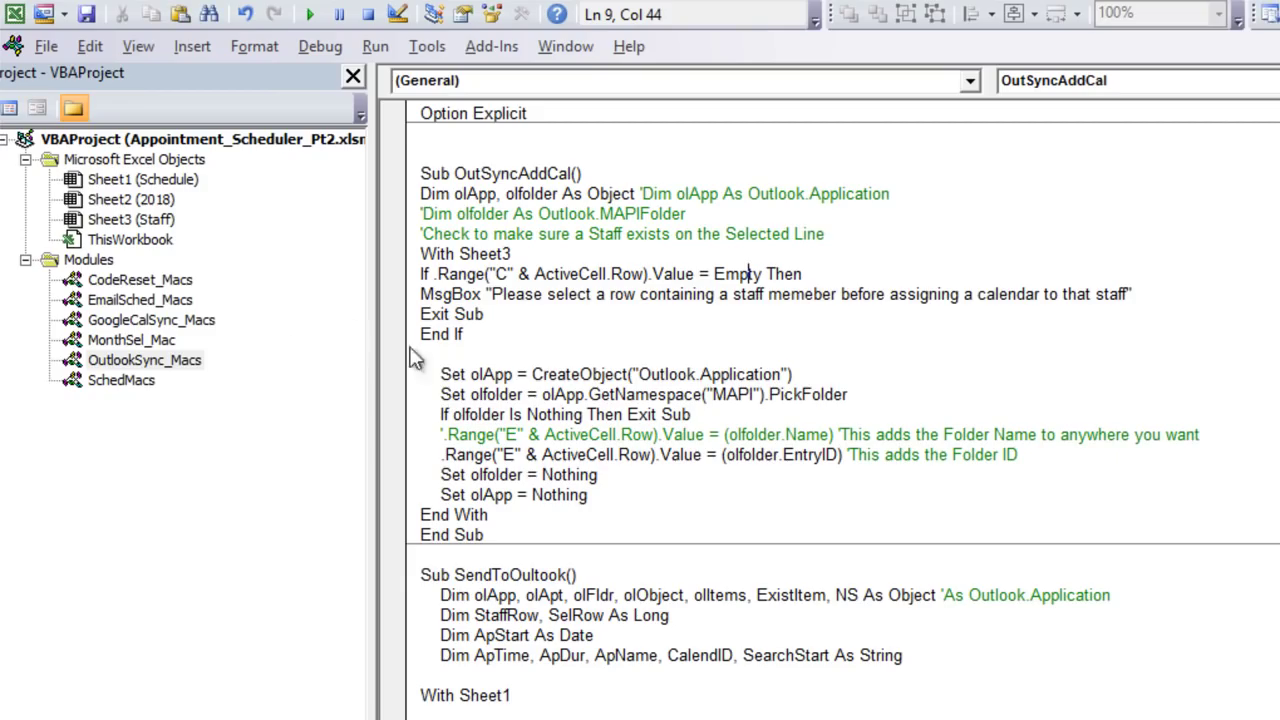
Step: Highlight OutSyncAddCal's empty-staff check, Outlook startup, folder picker and EntryID-to-column-E lines, then return to Staff List
{"action": "left_click_drag", "start_coordinate": [462, 334], "coordinate": [415, 283]}
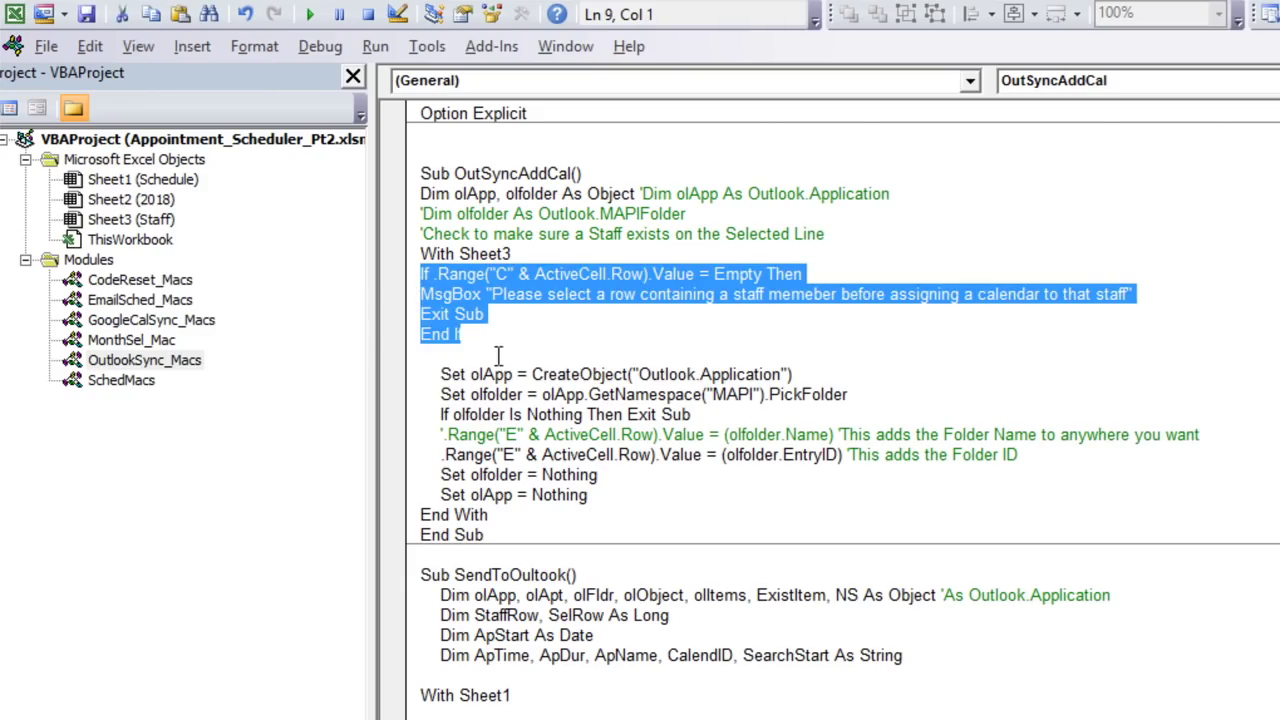
{"action": "left_click_drag", "start_coordinate": [557, 374], "coordinate": [736, 374]}
{"action": "left_click_drag", "start_coordinate": [421, 354], "coordinate": [447, 392]}
{"action": "left_click_drag", "start_coordinate": [875, 394], "coordinate": [440, 395]}
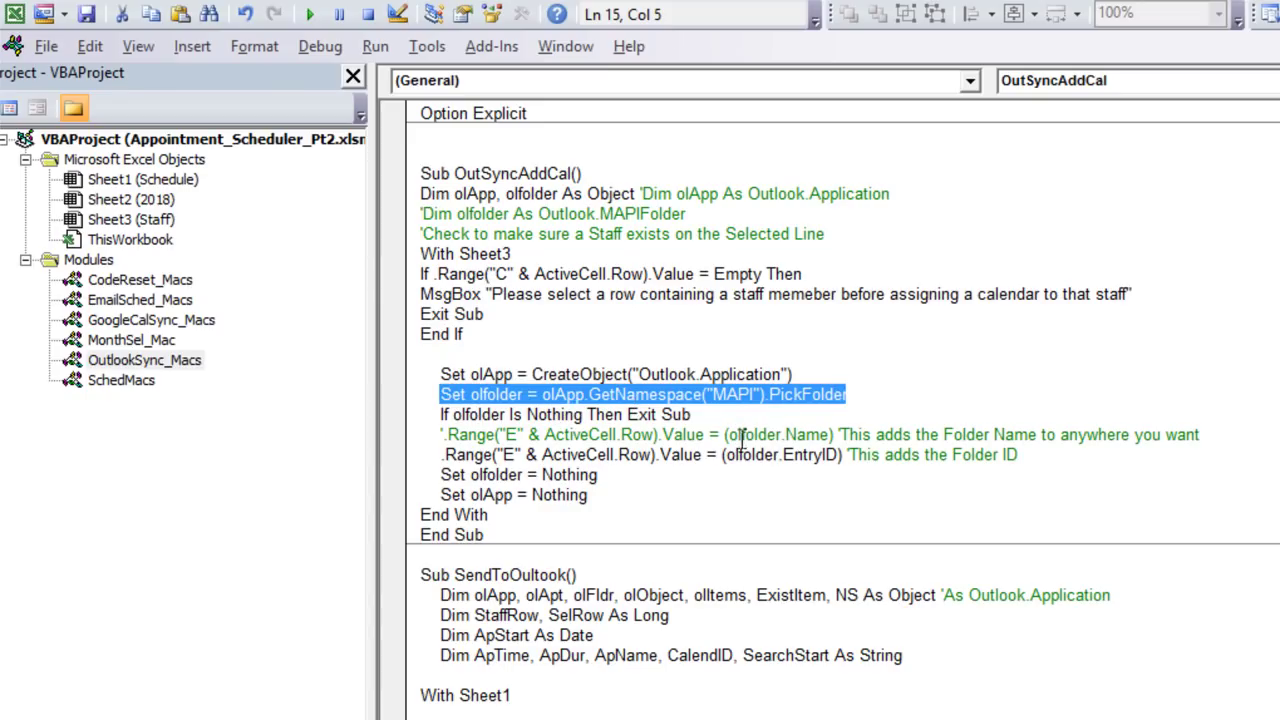
{"action": "left_click_drag", "start_coordinate": [837, 456], "coordinate": [722, 456]}
{"action": "left_click_drag", "start_coordinate": [503, 466], "coordinate": [513, 453]}
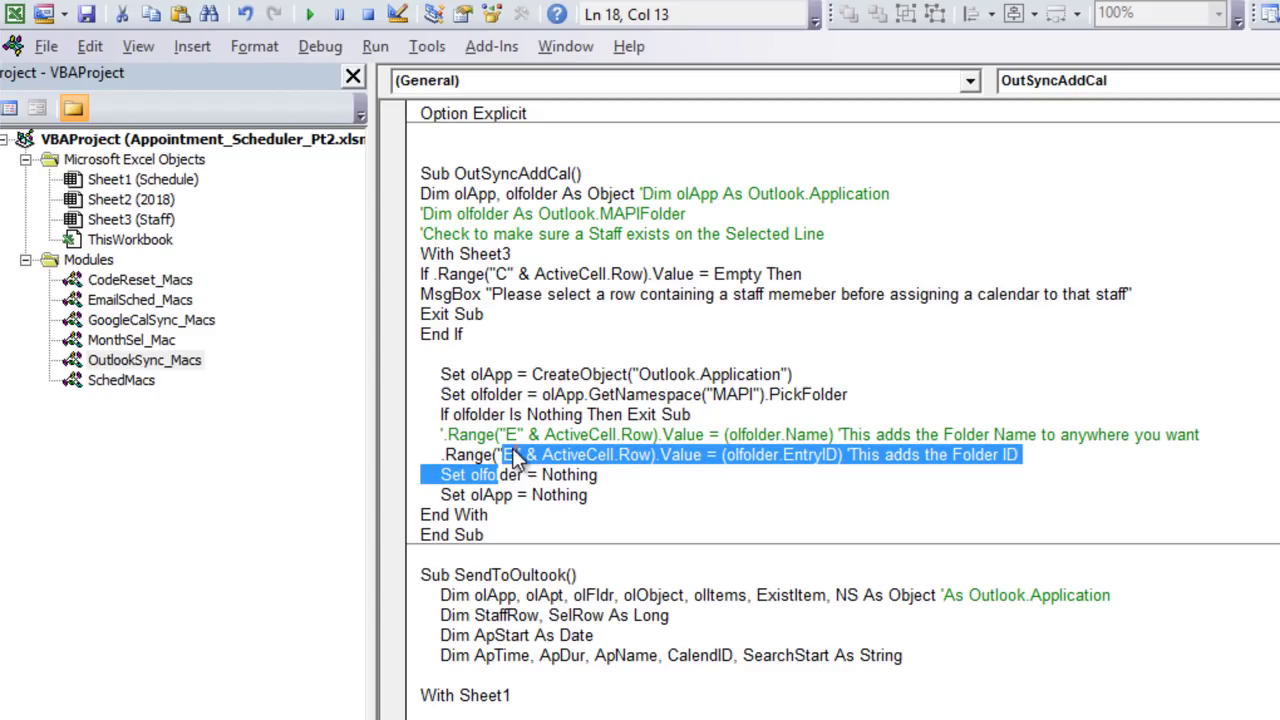
{"action": "left_click", "coordinate": [550, 494]}
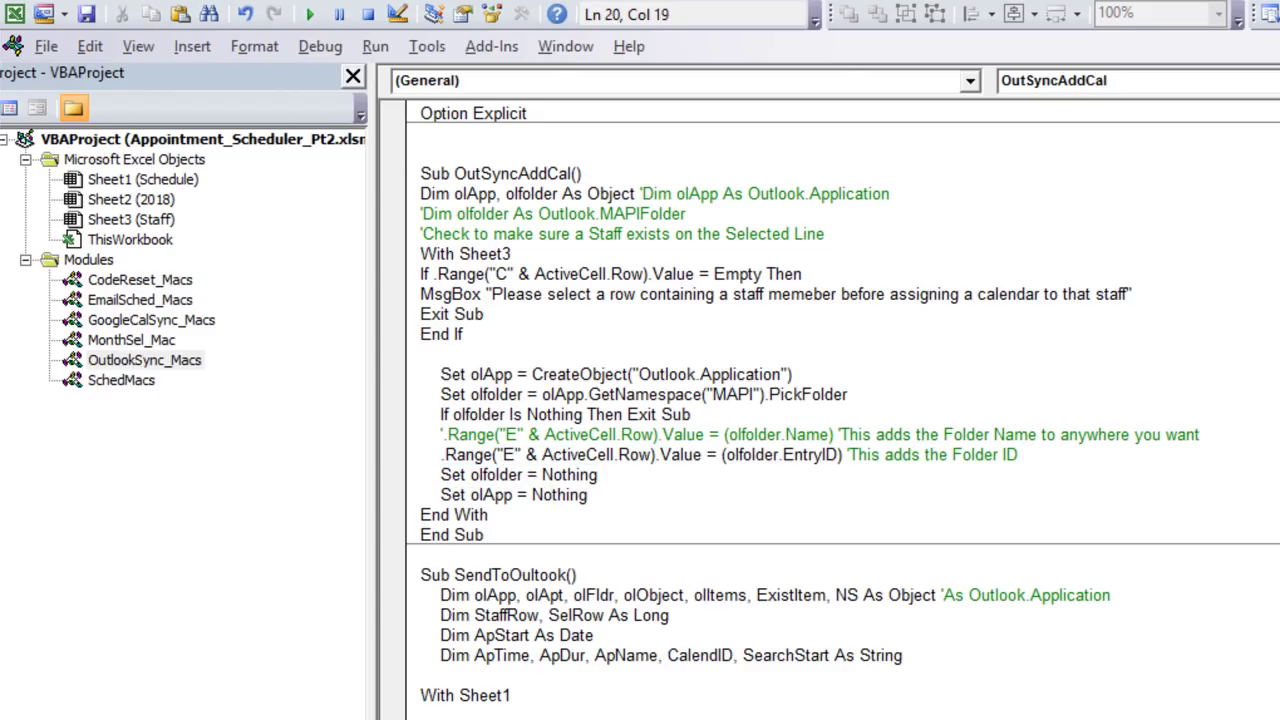
{"action": "key", "text": "alt+F11"}
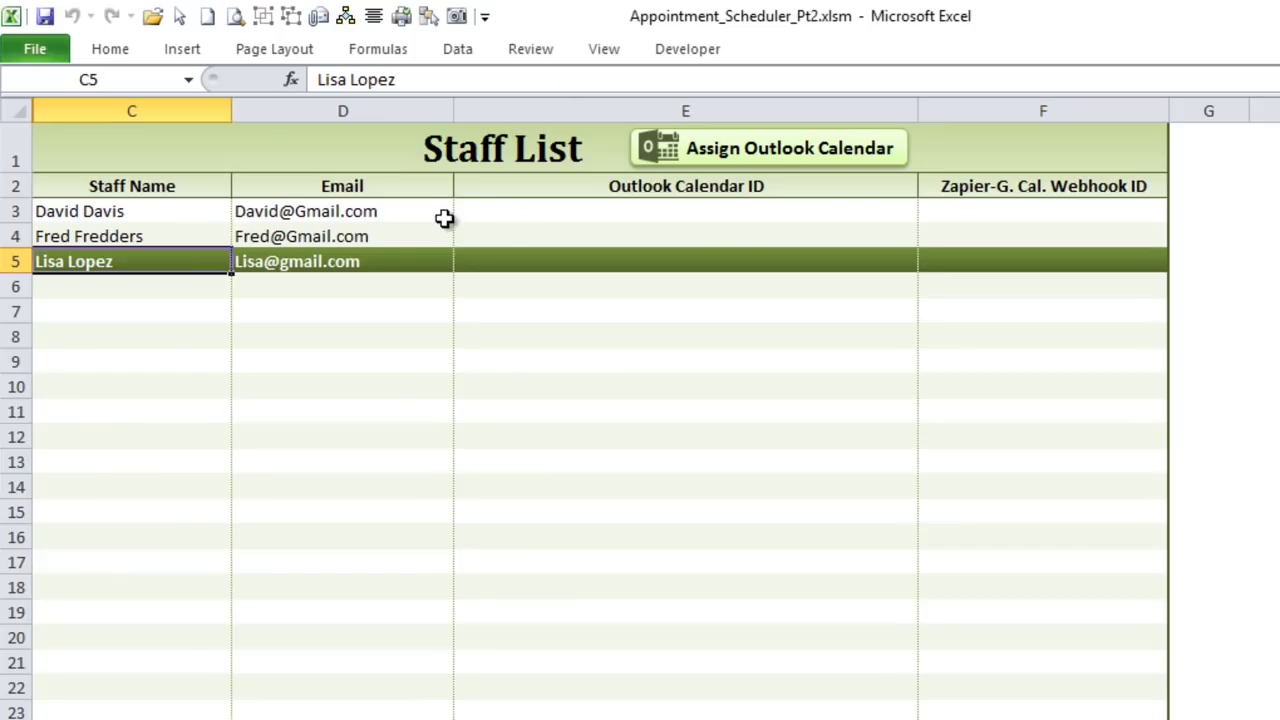
Step: Run Assign Outlook Calendar from row 3, glance at the OutSyncAddCal macro, and return to the sheet
{"action": "left_click", "coordinate": [446, 213]}
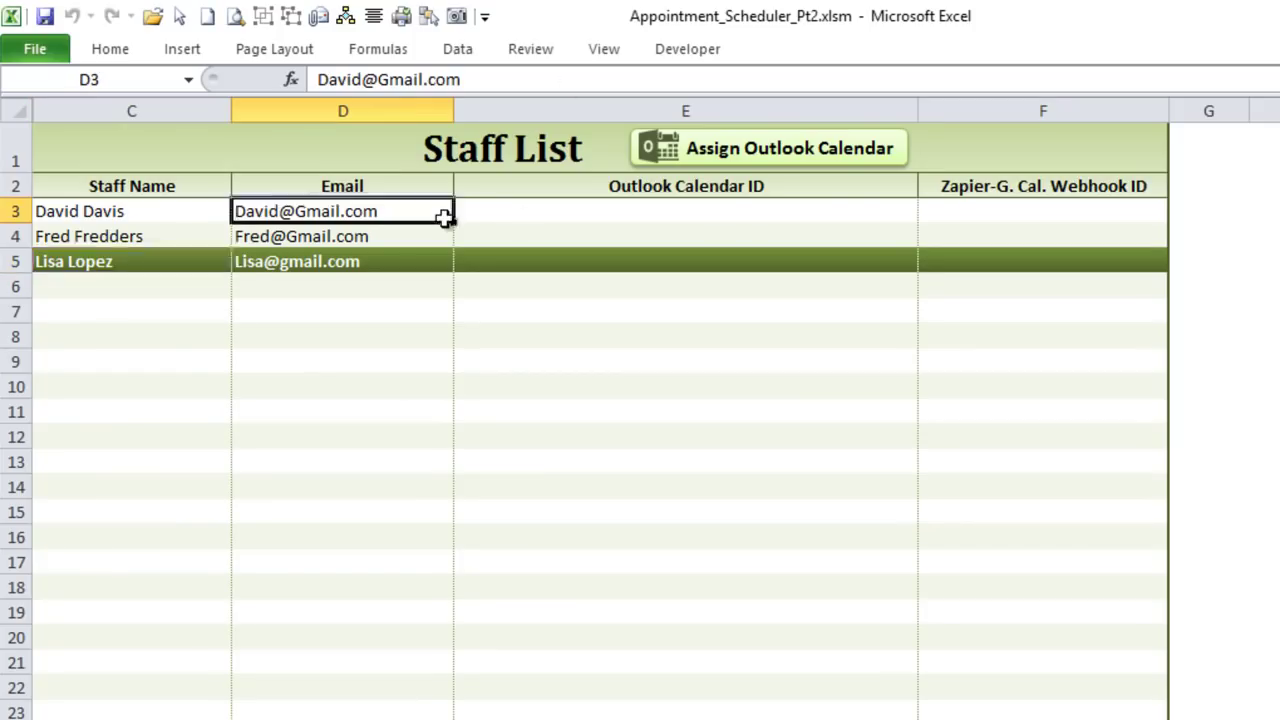
{"action": "left_click", "coordinate": [693, 160]}
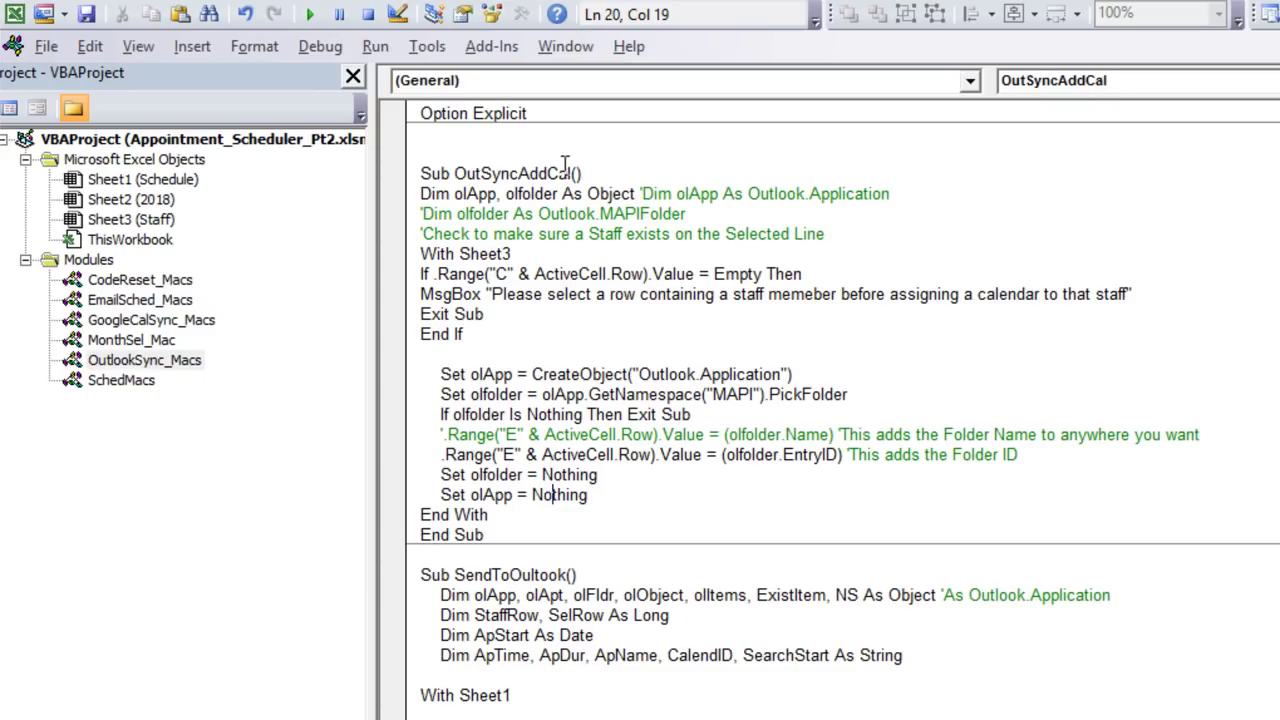
{"action": "left_click_drag", "start_coordinate": [568, 172], "coordinate": [454, 176]}
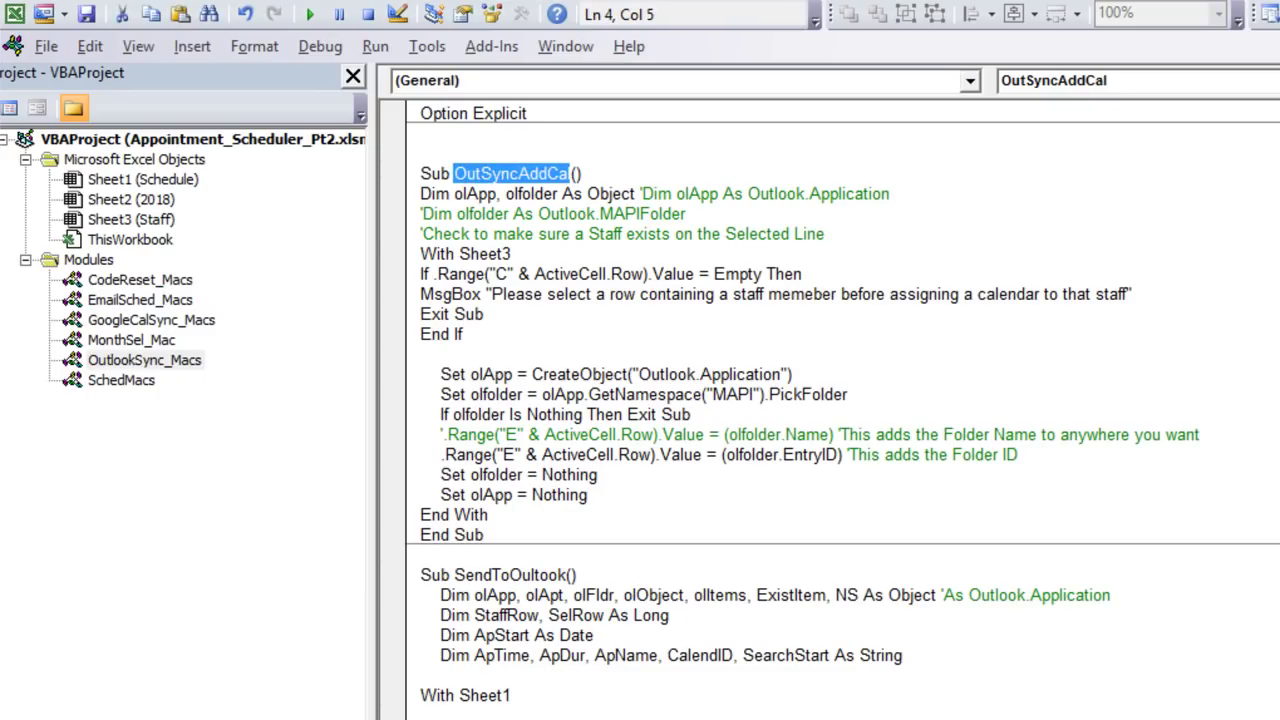
{"action": "key", "text": "alt+F11"}
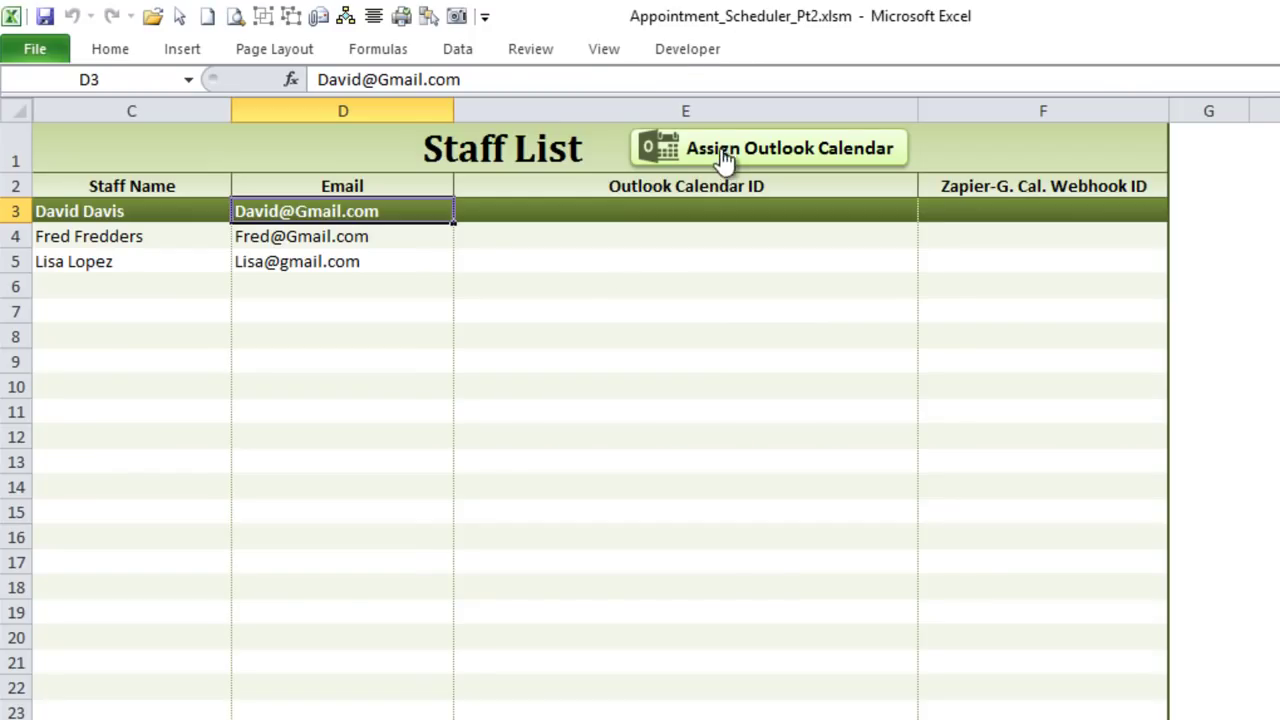
Step: Assign the first staff member's Outlook calendar to row 3 via the Select Folder picker
{"action": "left_click", "coordinate": [554, 211]}
{"action": "left_click", "coordinate": [729, 150]}
{"action": "left_click_drag", "start_coordinate": [262, 4], "coordinate": [779, 182]}
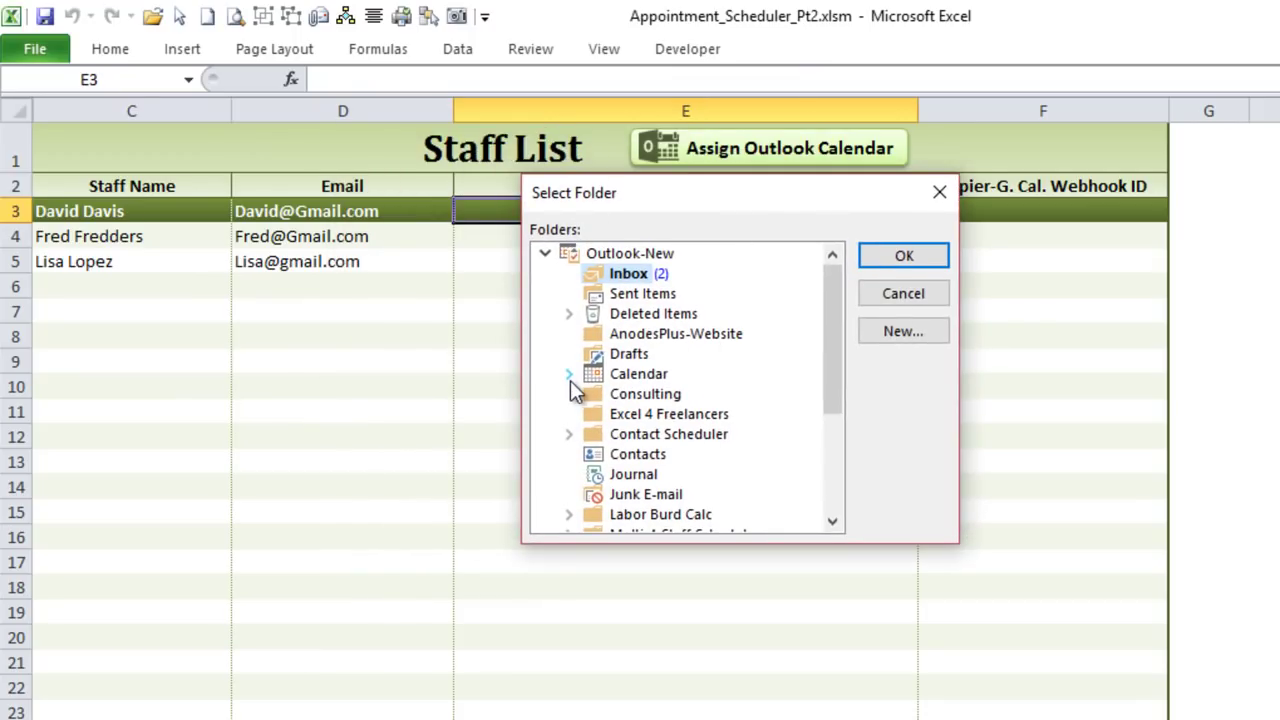
{"action": "left_click", "coordinate": [569, 375]}
{"action": "left_click", "coordinate": [655, 397]}
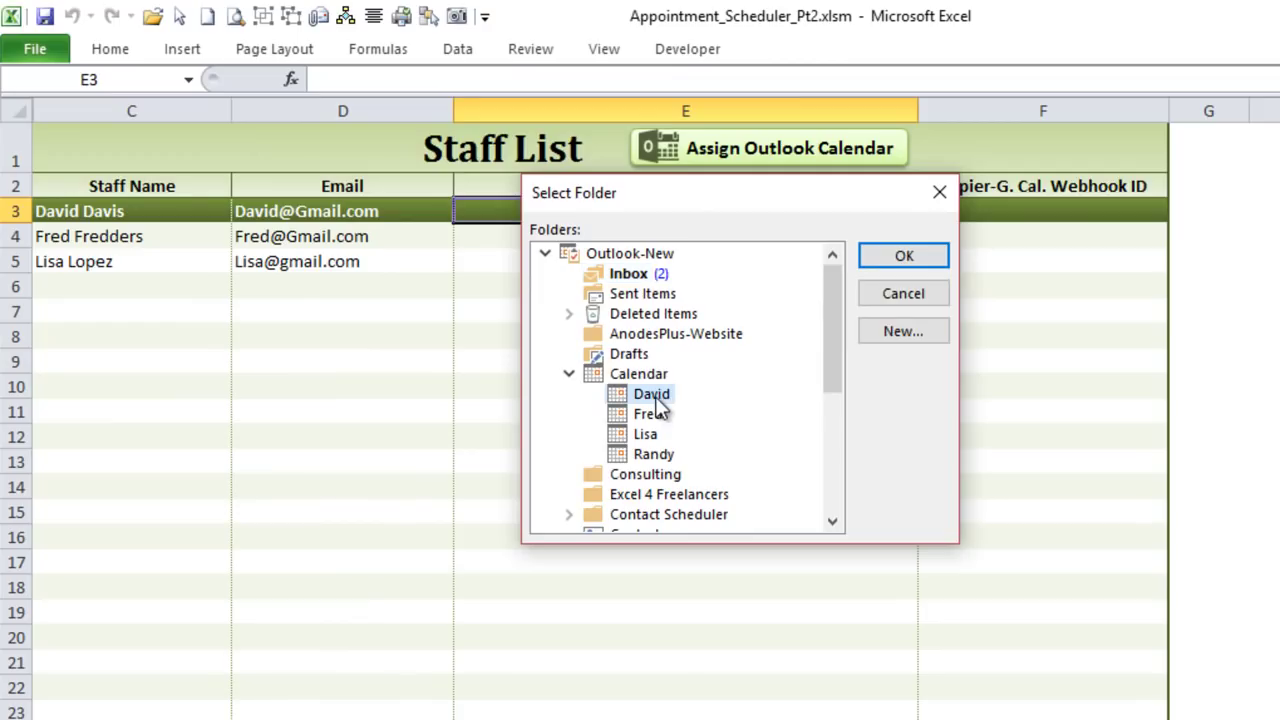
{"action": "left_click", "coordinate": [891, 258]}
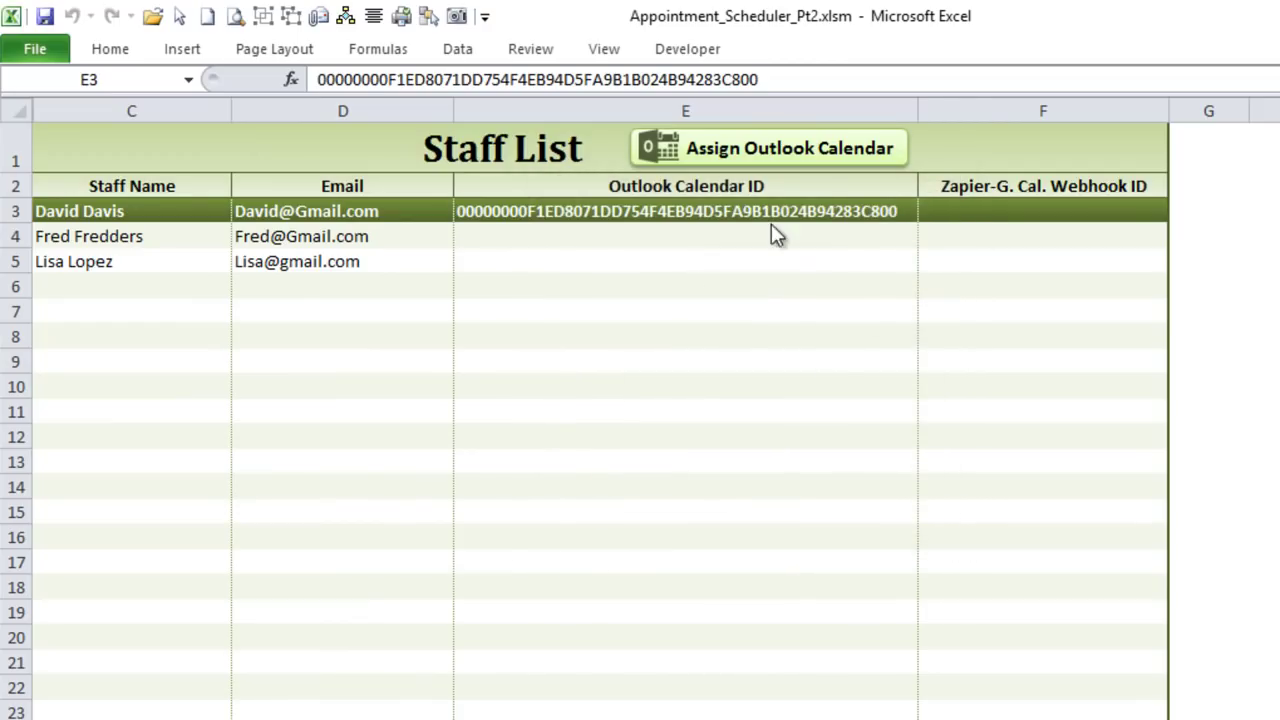
Step: Assign the second and third staff members' Outlook calendars to rows 4 and 5
{"action": "left_click", "coordinate": [720, 237]}
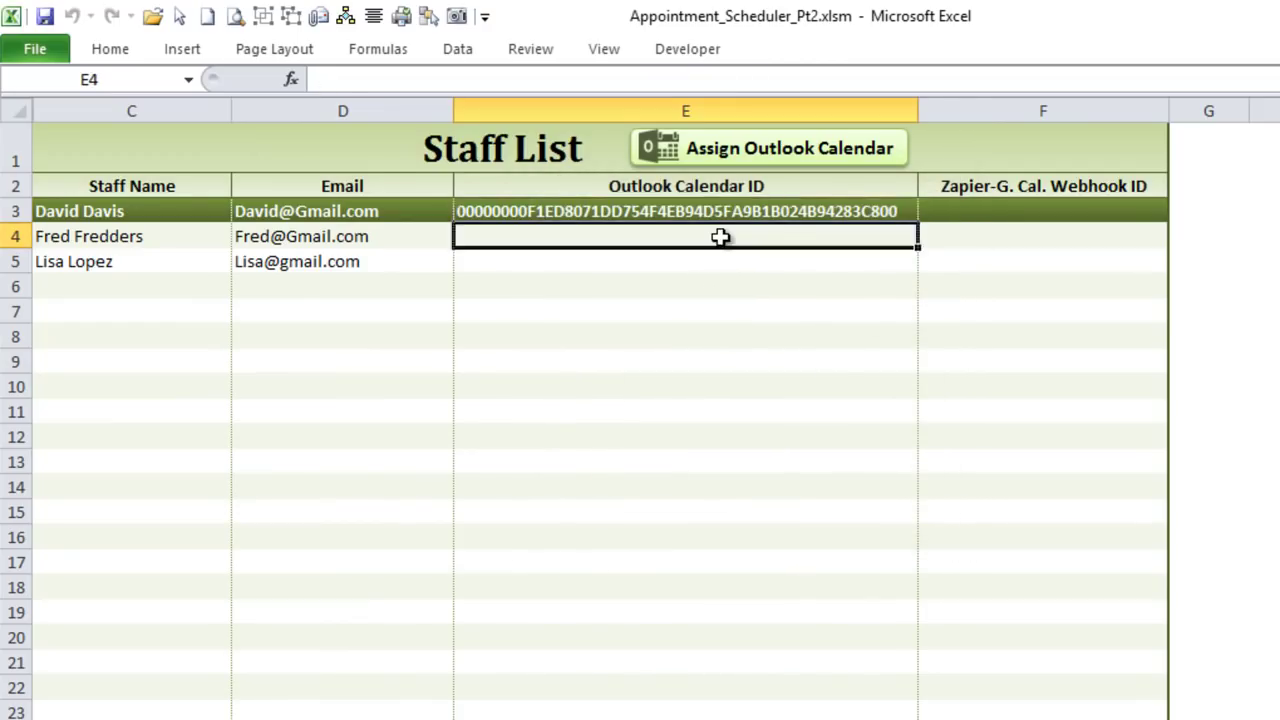
{"action": "left_click", "coordinate": [790, 158]}
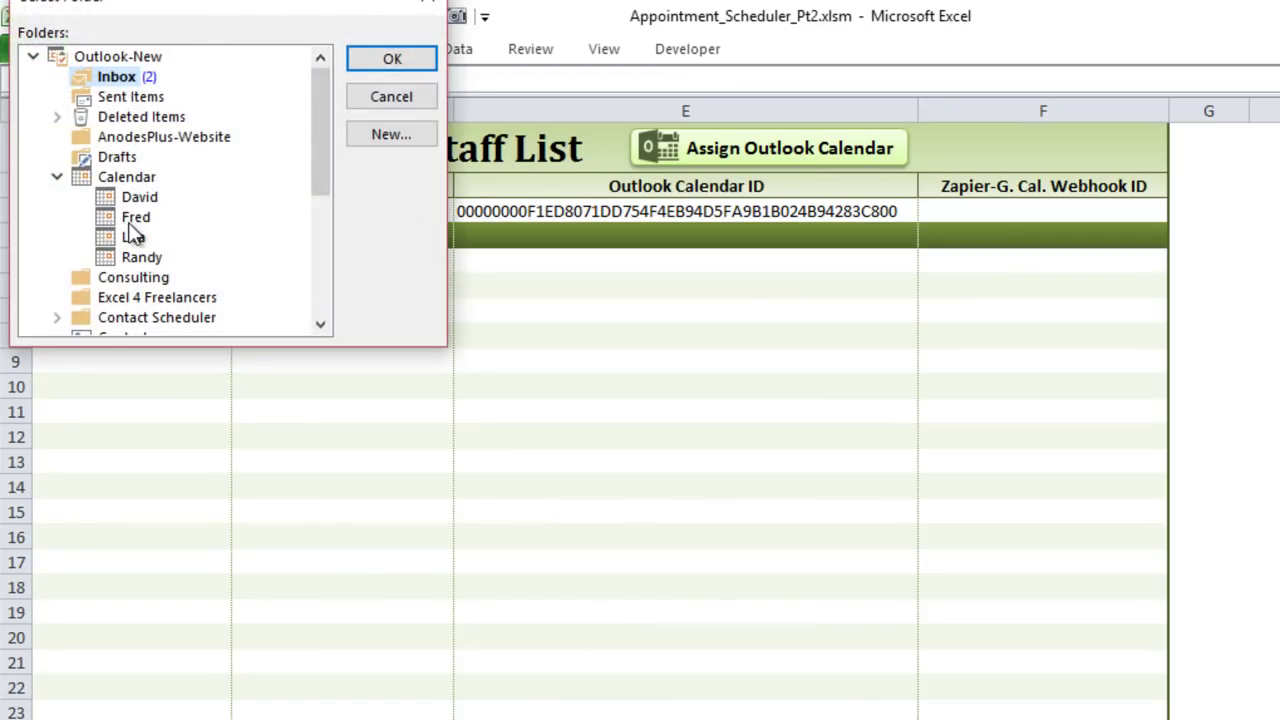
{"action": "left_click", "coordinate": [136, 217]}
{"action": "left_click", "coordinate": [354, 57]}
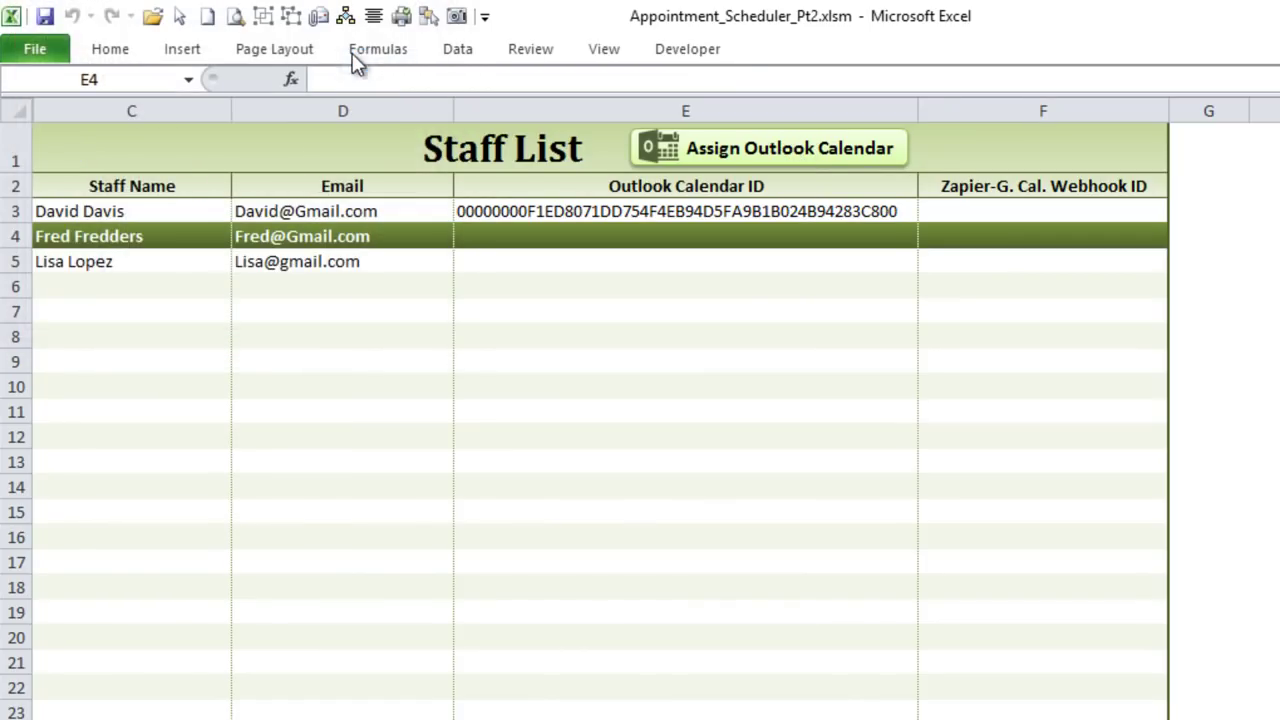
{"action": "left_click", "coordinate": [508, 258]}
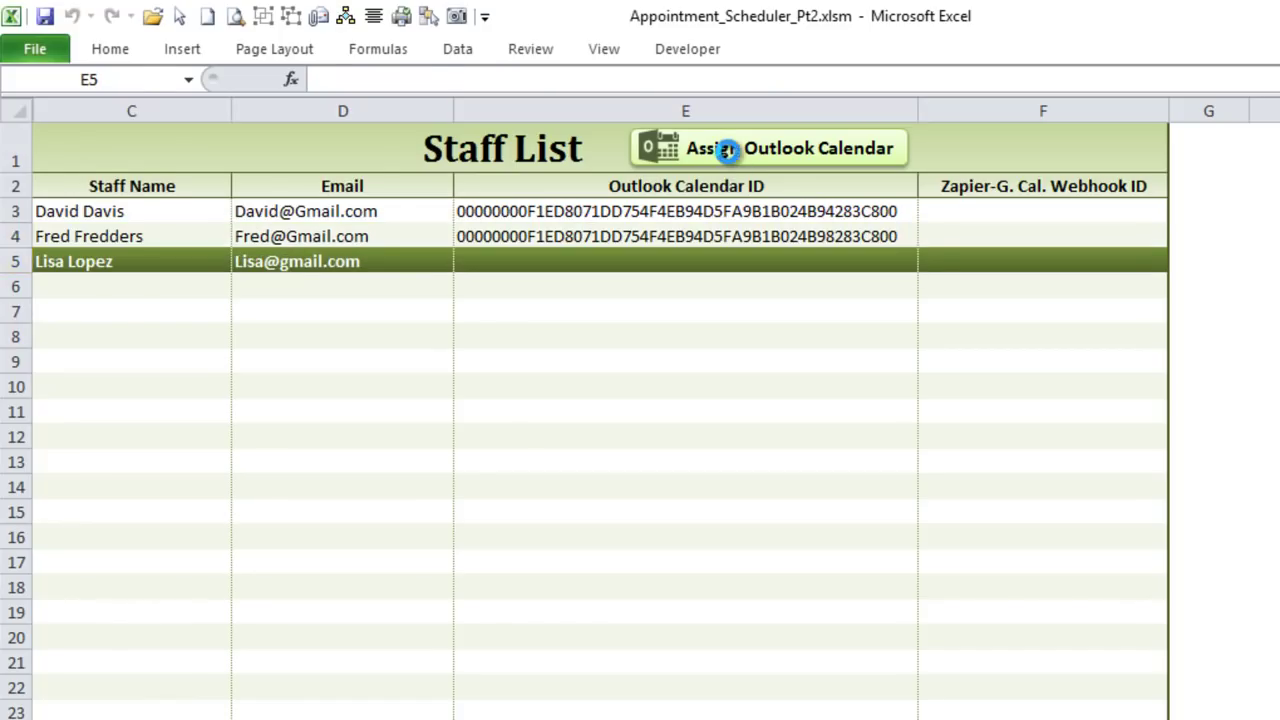
{"action": "left_click", "coordinate": [726, 148]}
{"action": "left_click", "coordinate": [133, 238]}
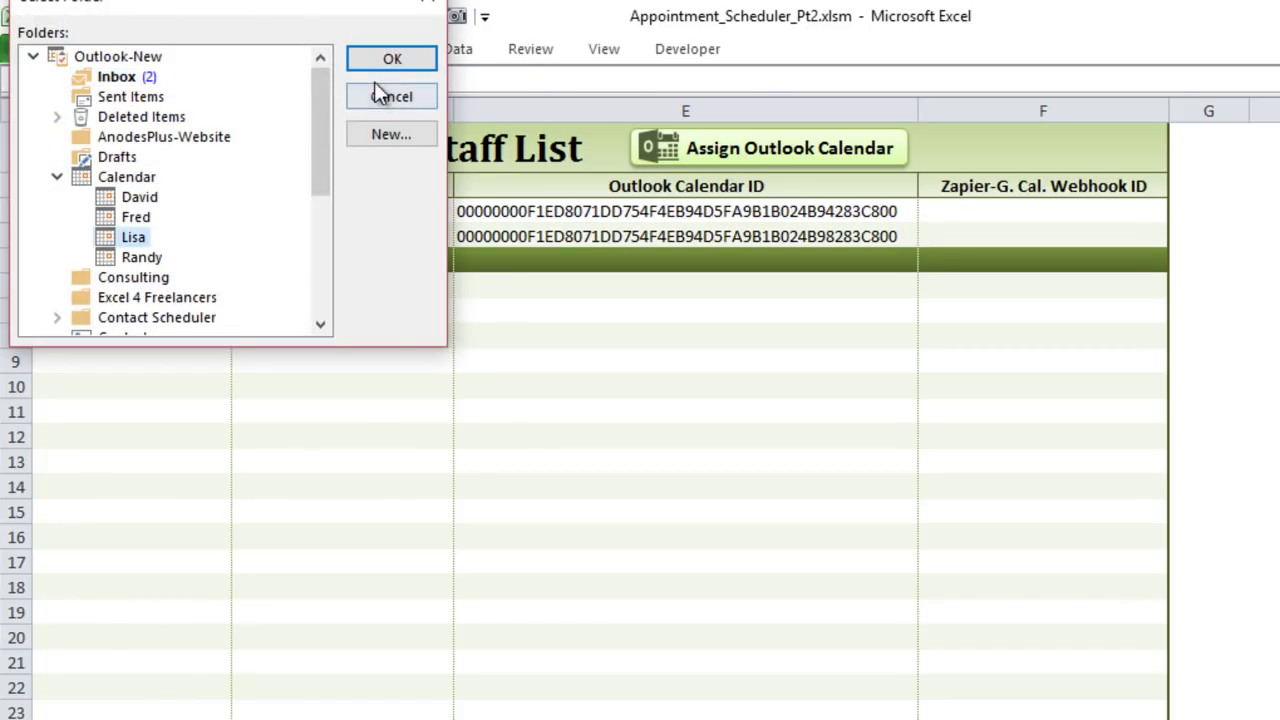
{"action": "left_click", "coordinate": [386, 58]}
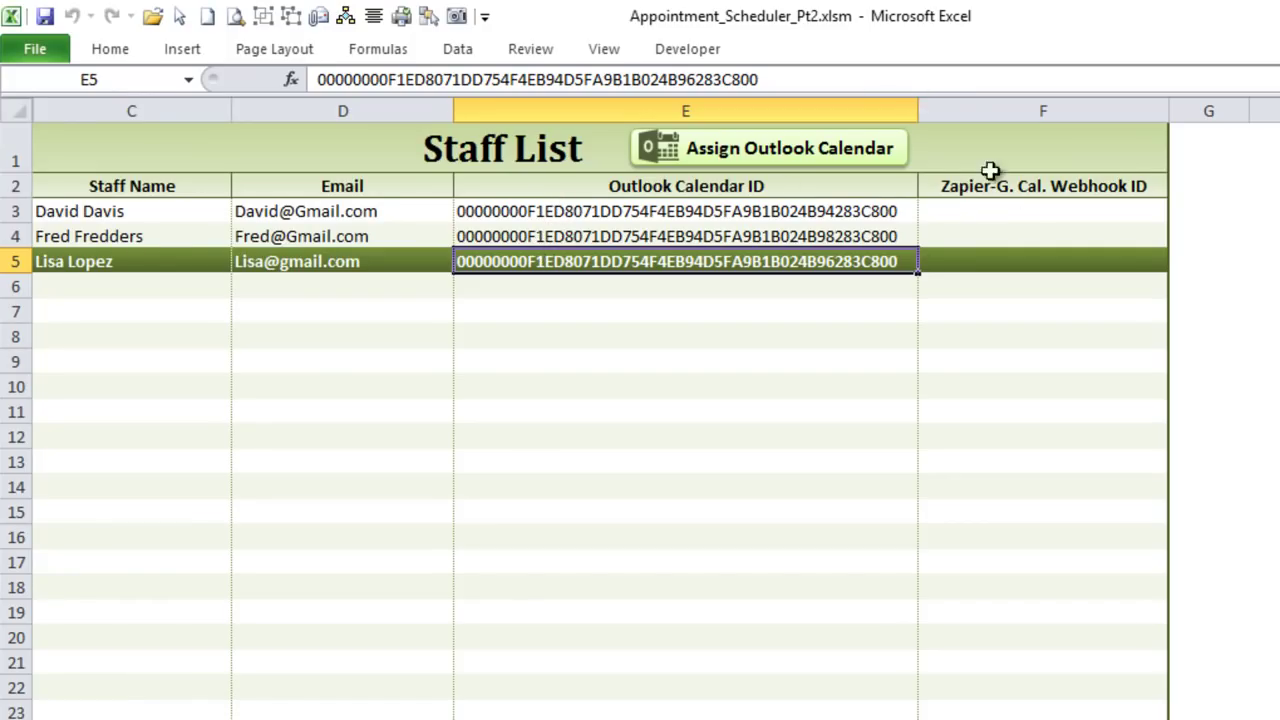
Step: Compare the three filled-in Outlook Calendar IDs, then switch to the macro code
{"action": "left_click", "coordinate": [836, 232]}
{"action": "left_click", "coordinate": [826, 206]}
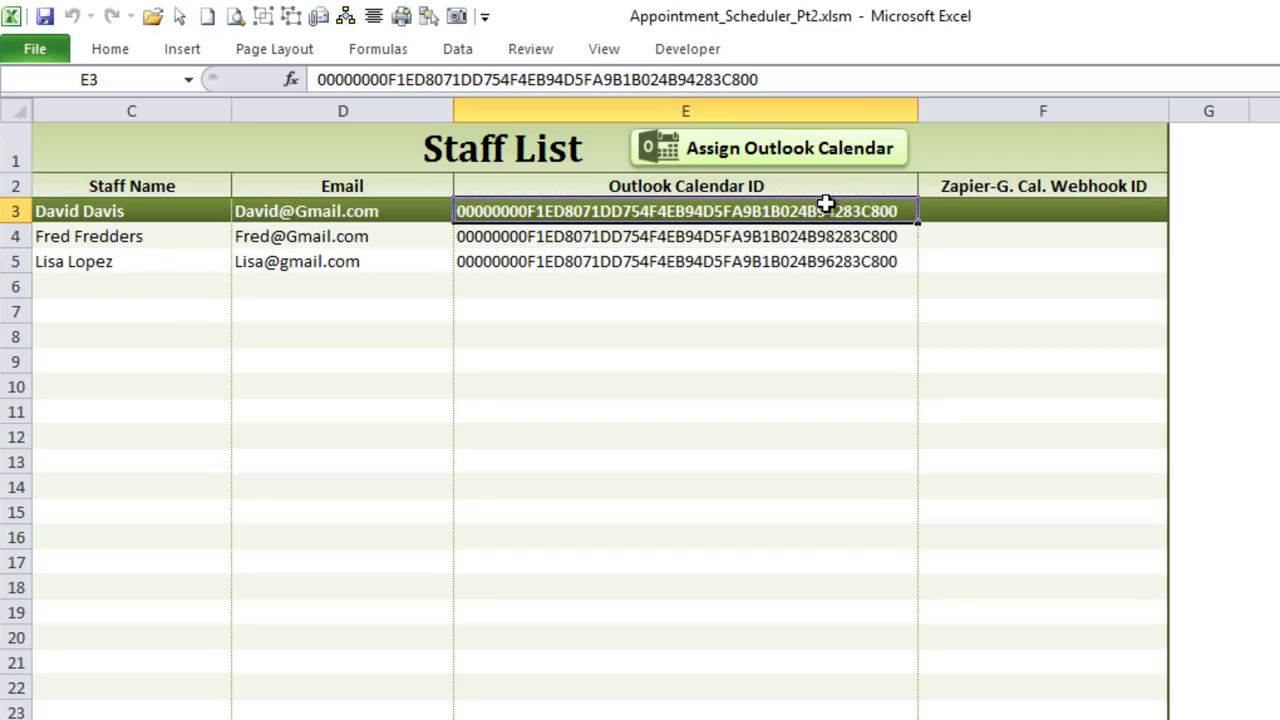
{"action": "left_click", "coordinate": [828, 259]}
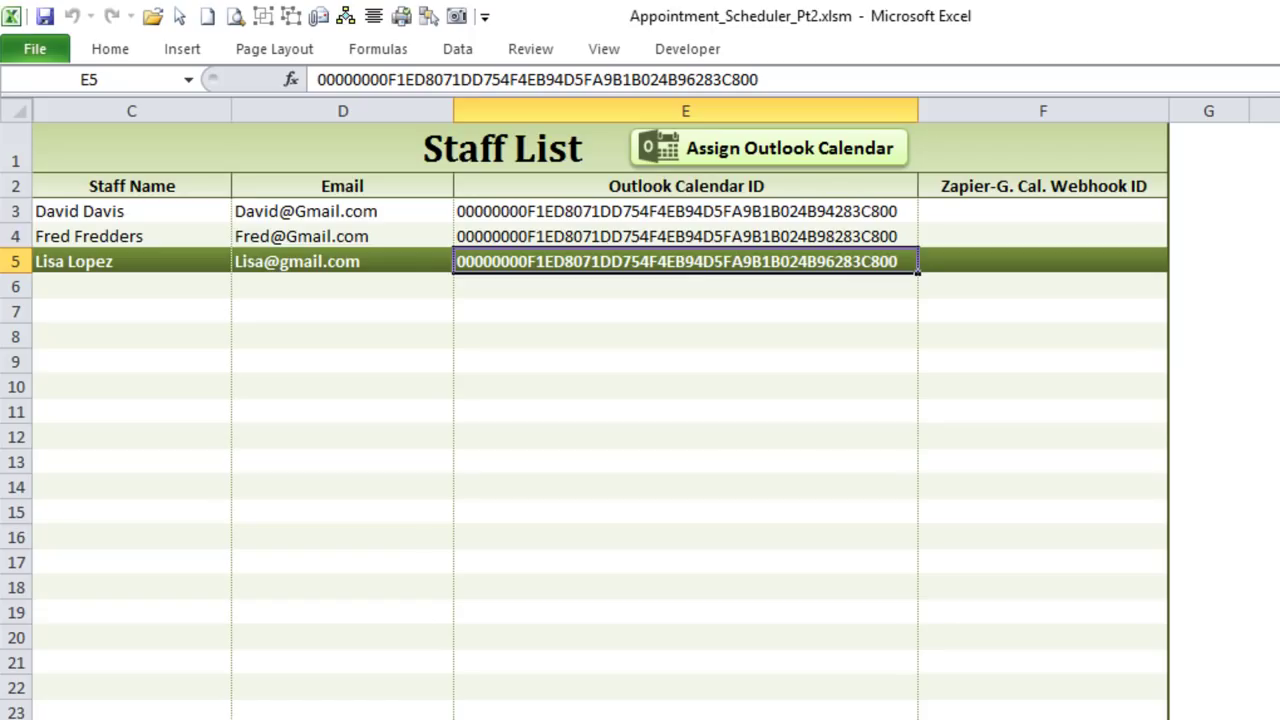
{"action": "key", "text": "alt+F11"}
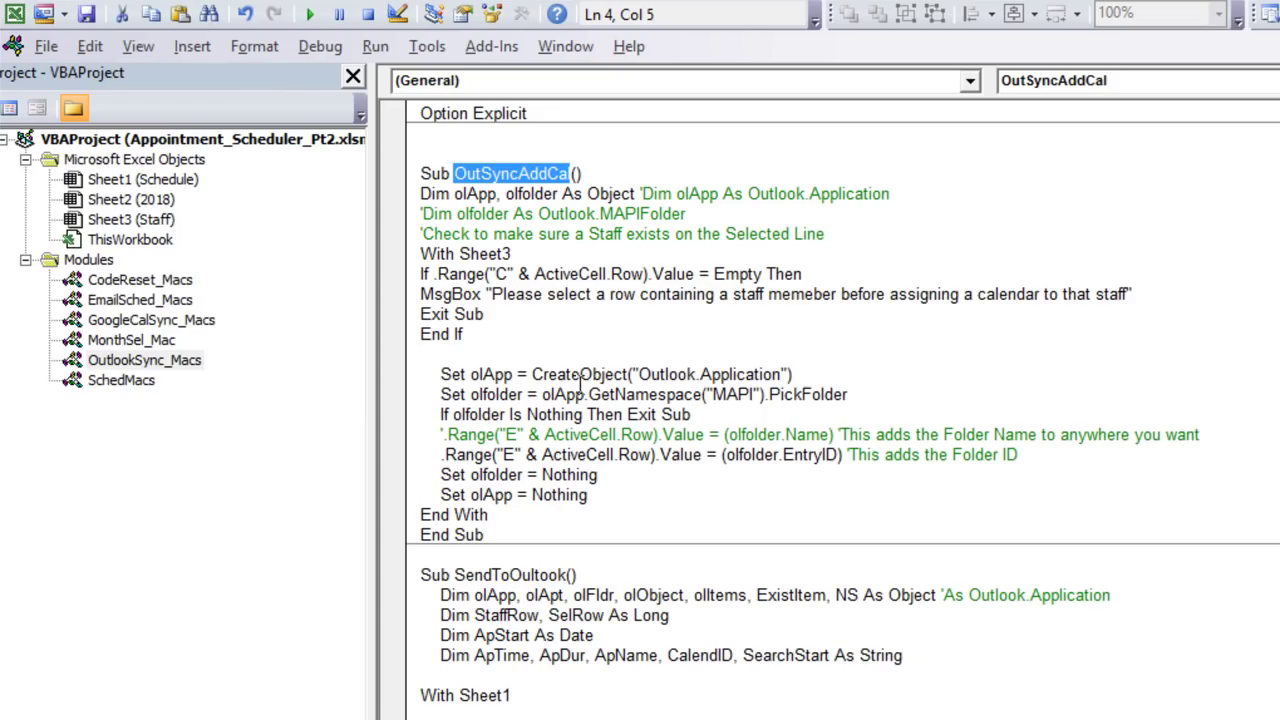
Step: Review the body of the SendToOutlook macro in the VBA editor
{"action": "scroll", "coordinate": [580, 383], "scroll_direction": "down", "scroll_amount": 8}
{"action": "scroll", "coordinate": [583, 405], "scroll_direction": "up", "scroll_amount": 4}
{"action": "left_click_drag", "start_coordinate": [422, 376], "coordinate": [640, 719]}
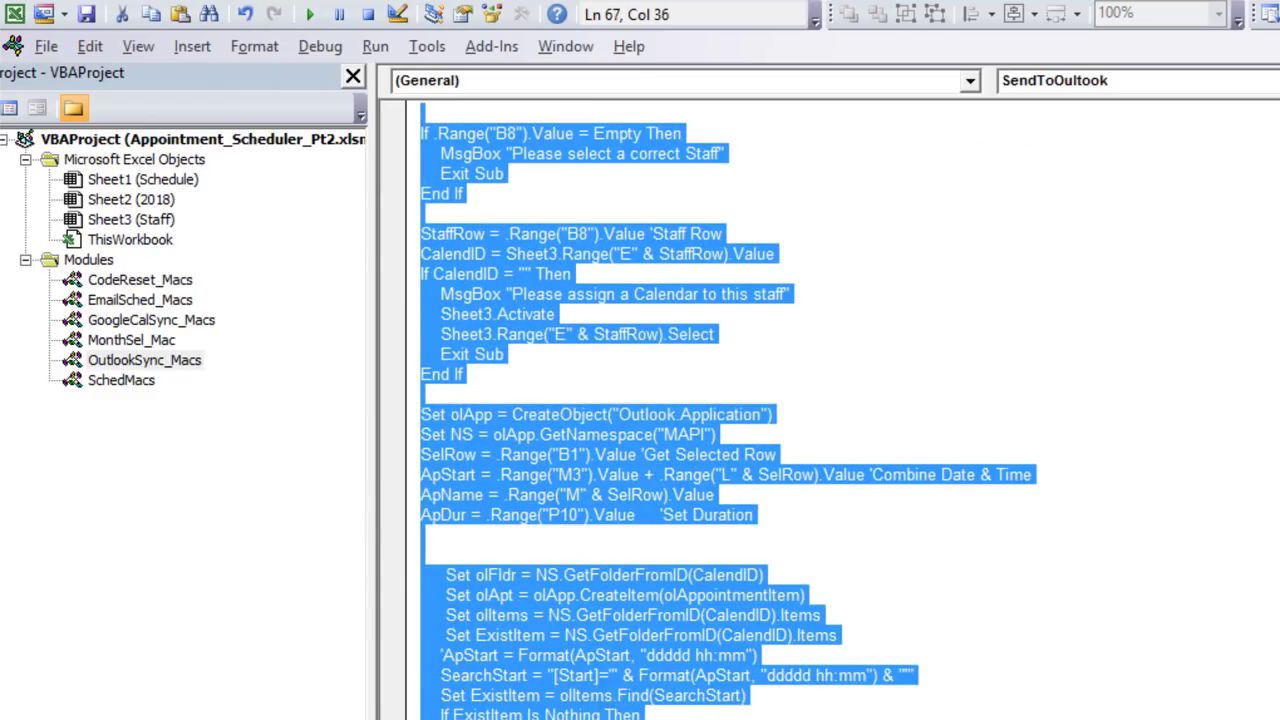
{"action": "scroll", "coordinate": [600, 668], "scroll_direction": "down", "scroll_amount": 5}
{"action": "scroll", "coordinate": [562, 633], "scroll_direction": "up", "scroll_amount": 5}
{"action": "scroll", "coordinate": [524, 570], "scroll_direction": "down", "scroll_amount": 3}
{"action": "scroll", "coordinate": [524, 578], "scroll_direction": "up", "scroll_amount": 5}
{"action": "scroll", "coordinate": [524, 570], "scroll_direction": "up", "scroll_amount": 4}
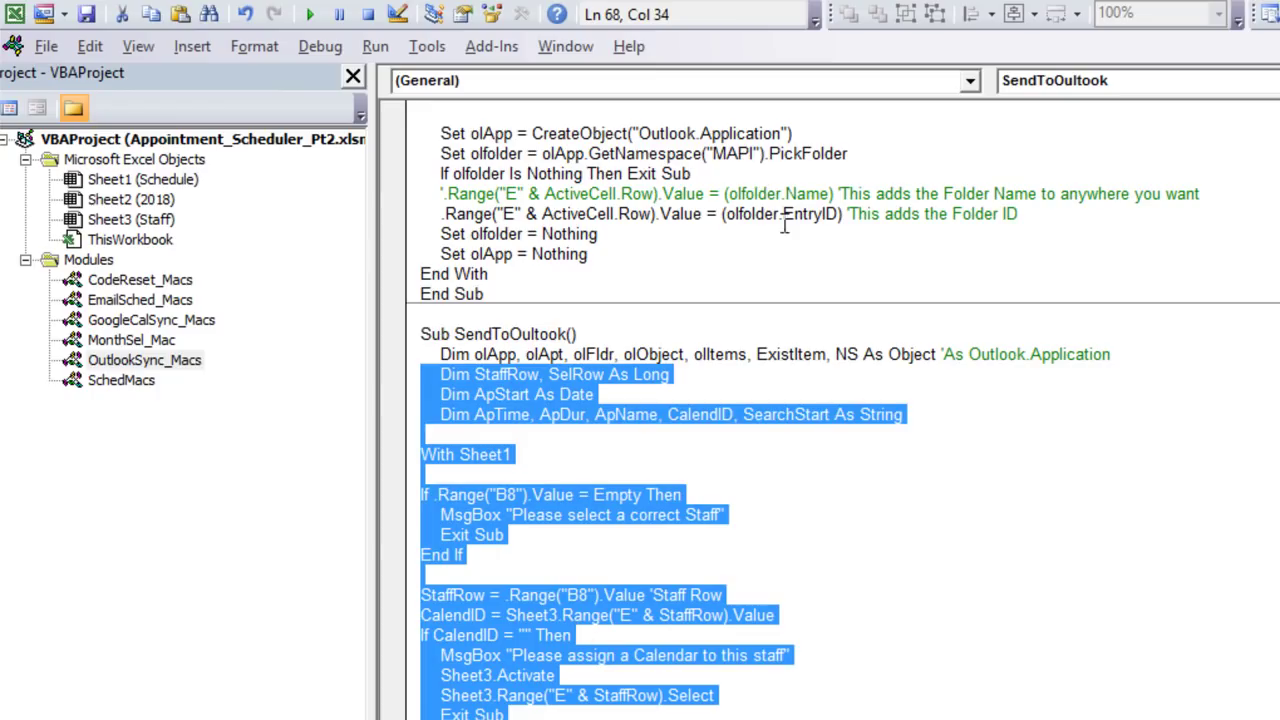
Step: Highlight the Outlook and Google Calendar sync calls in the Schedule sheet's code, then return to the scheduler sheet
{"action": "double_click", "coordinate": [150, 180]}
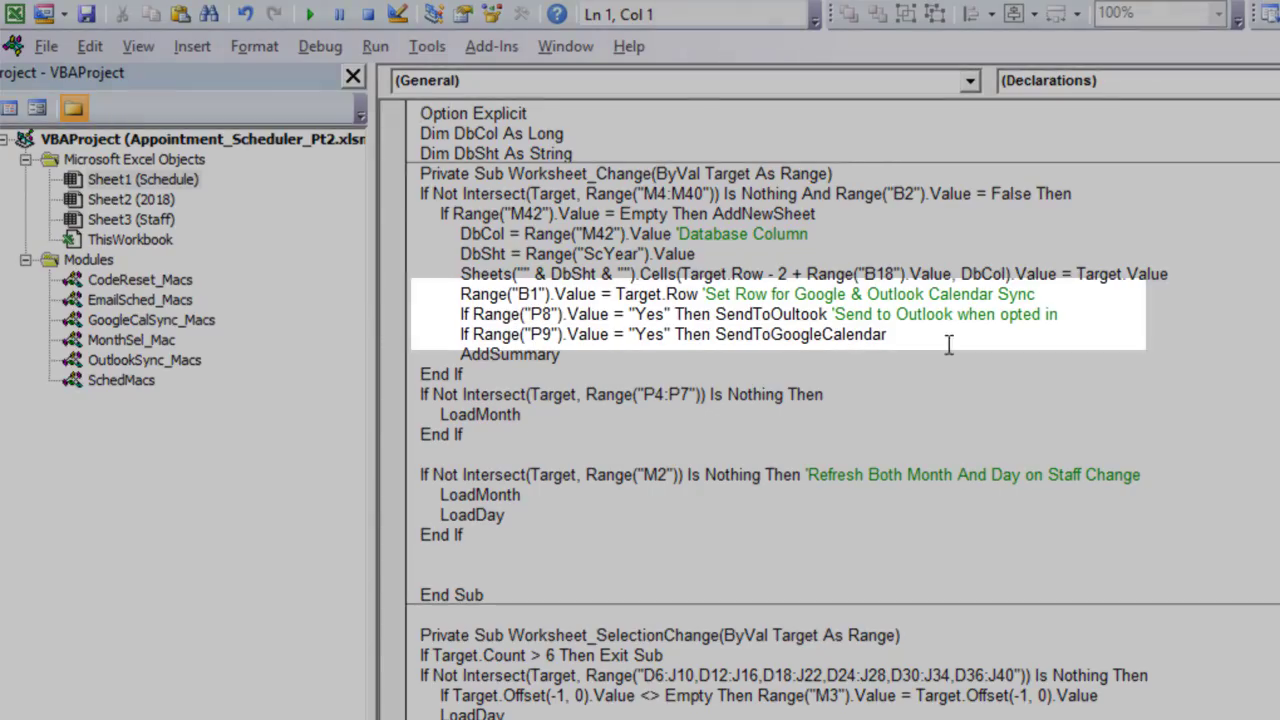
{"action": "left_click_drag", "start_coordinate": [887, 340], "coordinate": [426, 314]}
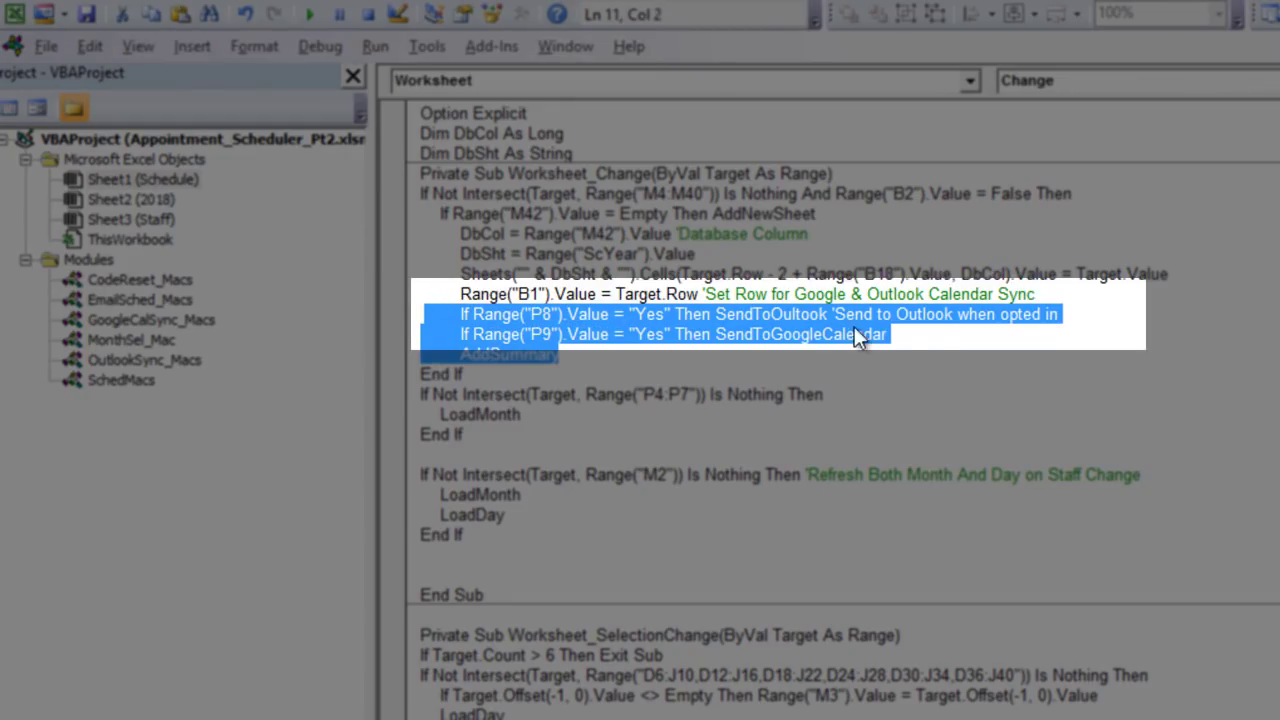
{"action": "left_click", "coordinate": [942, 346]}
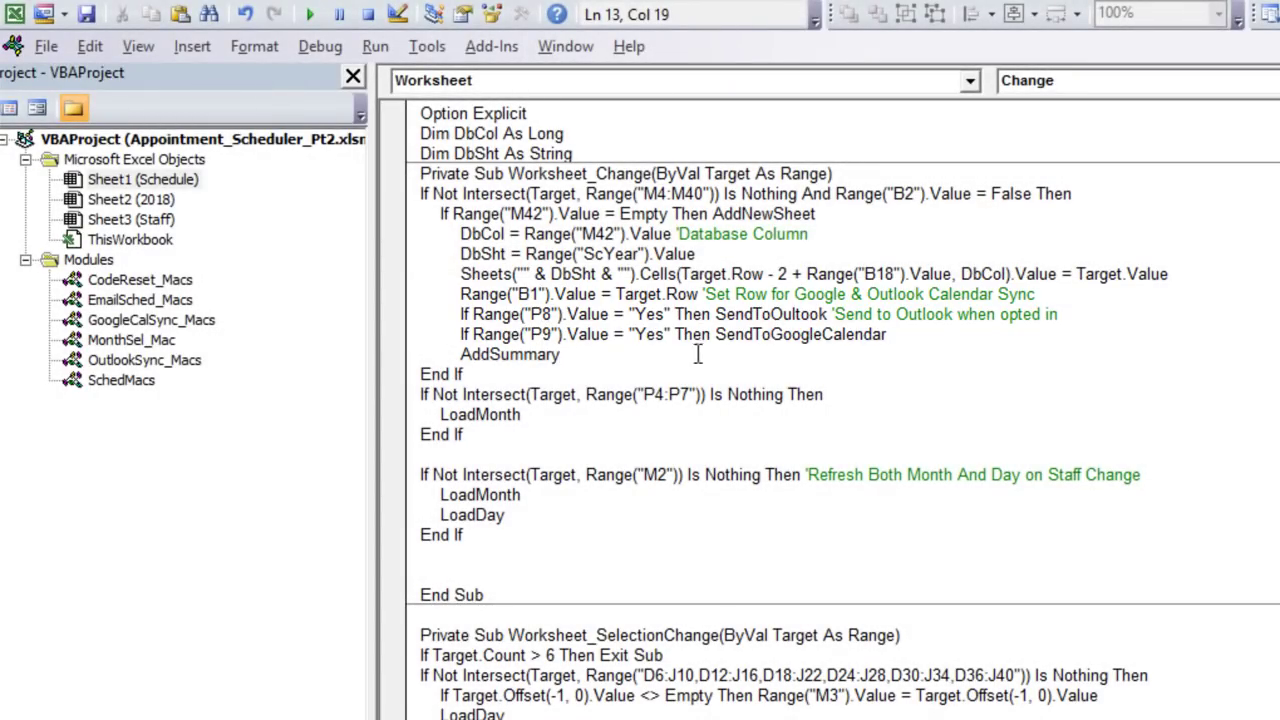
{"action": "left_click_drag", "start_coordinate": [970, 346], "coordinate": [508, 338]}
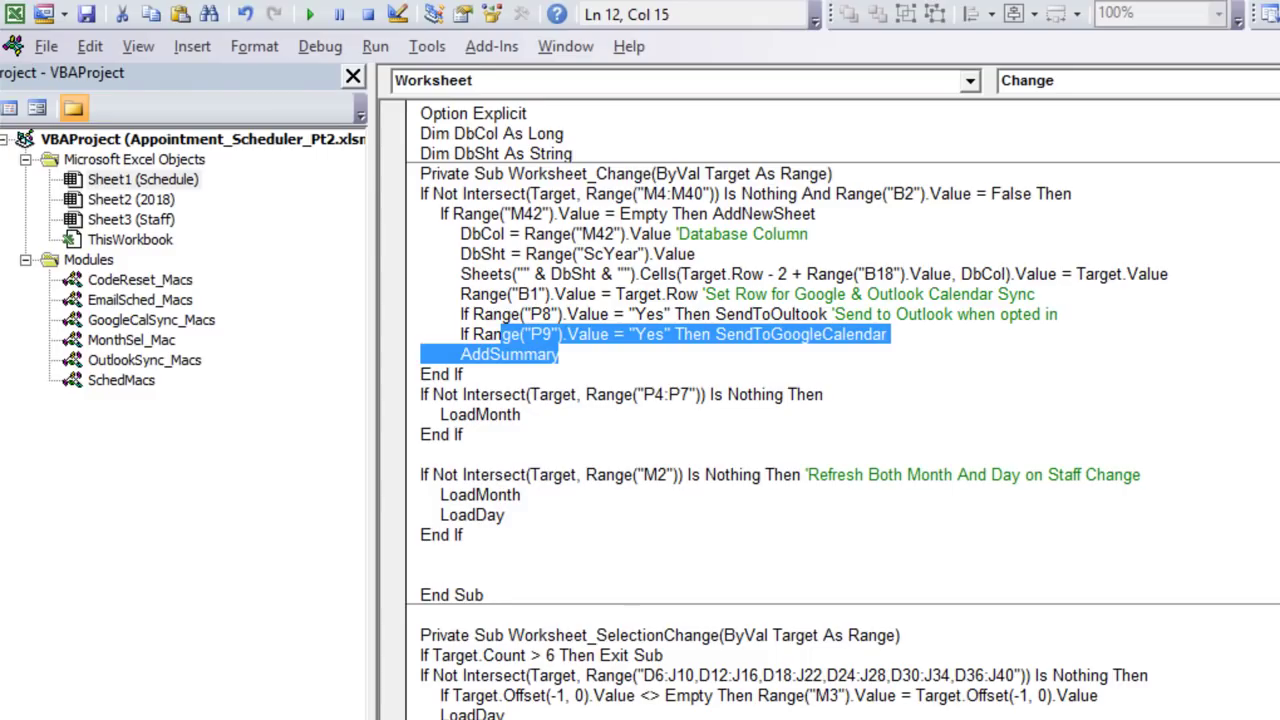
{"action": "key", "text": "alt+F11"}
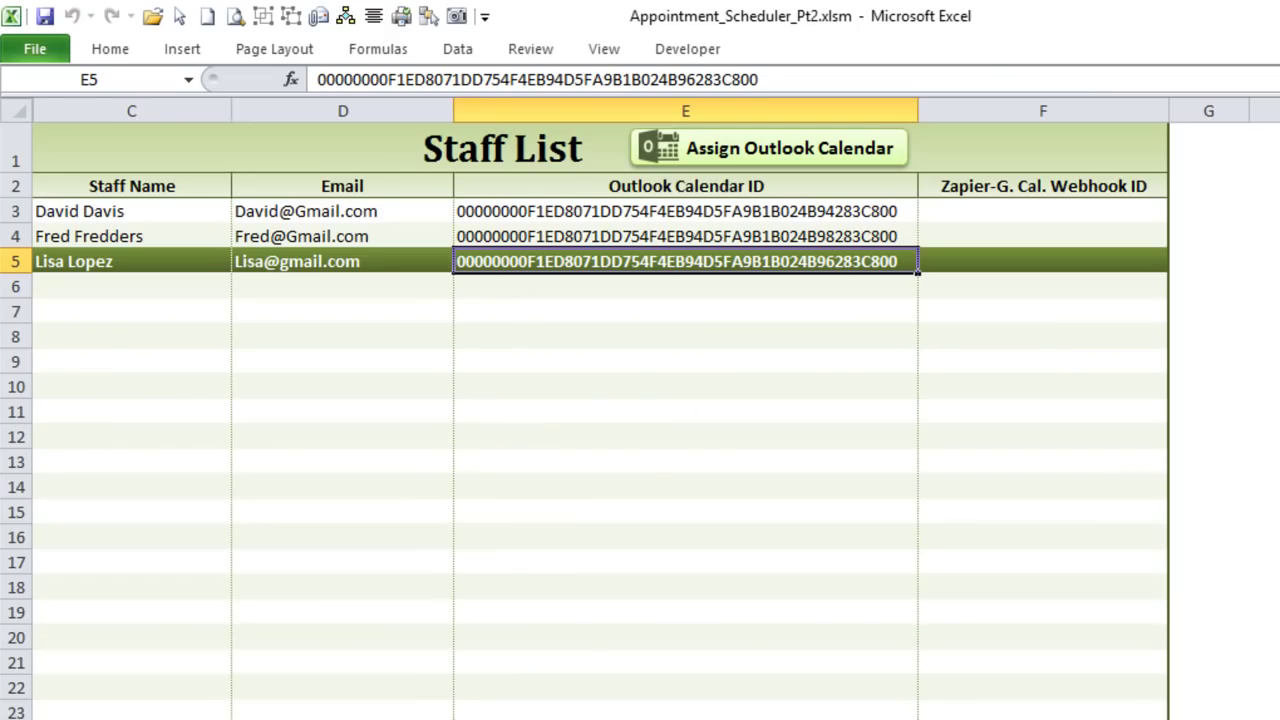
{"action": "key", "text": "ctrl+Page_Up"}
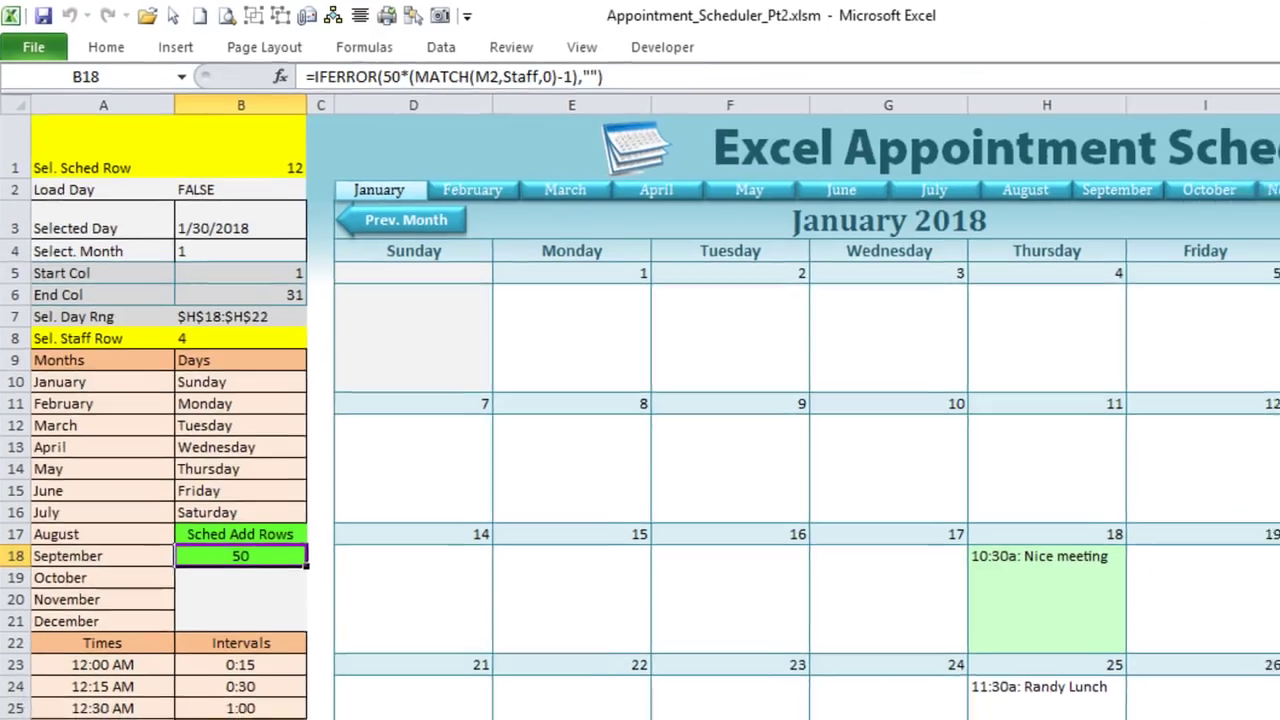
Step: Set Send To Outlook to Yes, leaving Send To Google C. at No
{"action": "left_click_drag", "start_coordinate": [595, 700], "coordinate": [818, 716]}
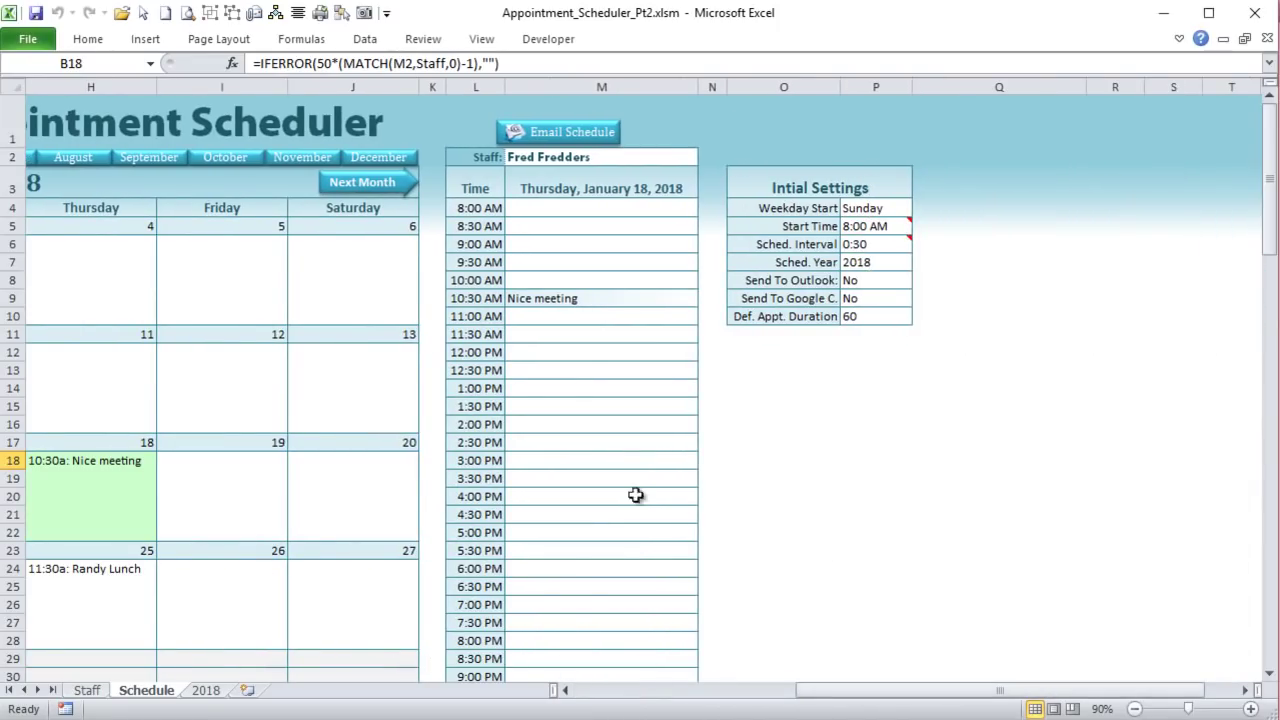
{"action": "left_click", "coordinate": [884, 280]}
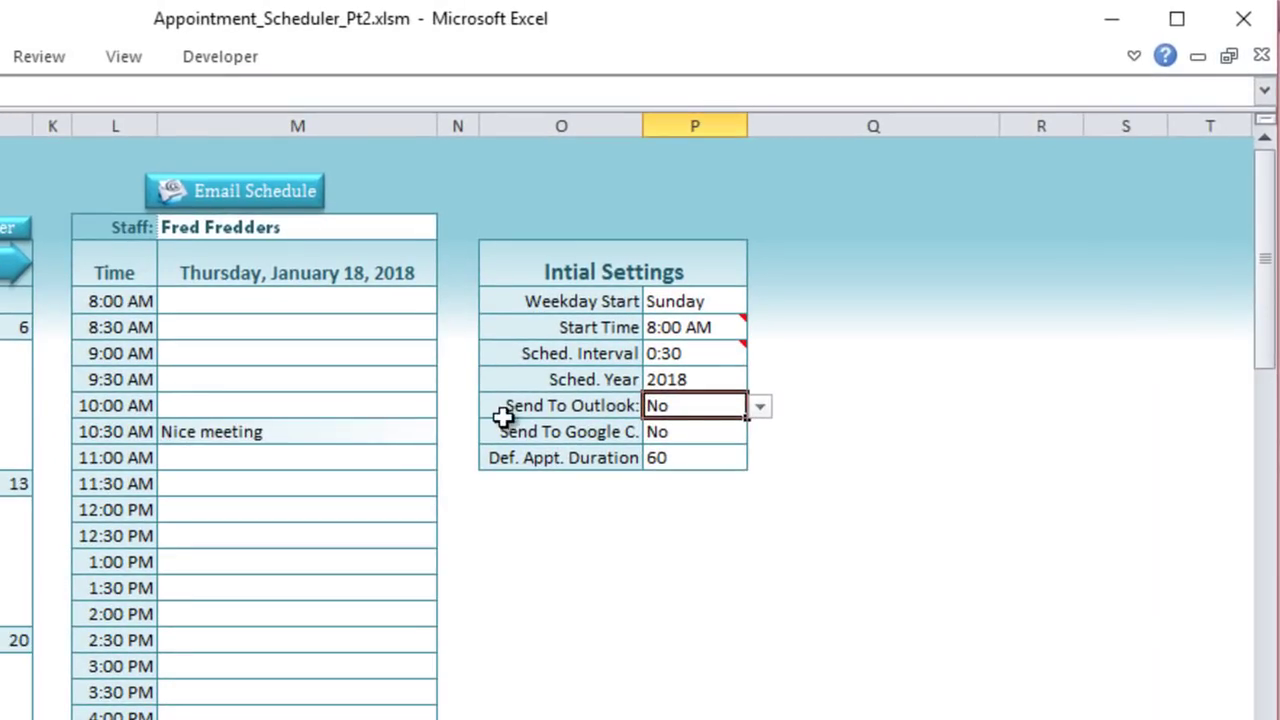
{"action": "left_click", "coordinate": [760, 407]}
{"action": "left_click", "coordinate": [760, 409]}
{"action": "left_click", "coordinate": [737, 433]}
{"action": "left_click", "coordinate": [760, 436]}
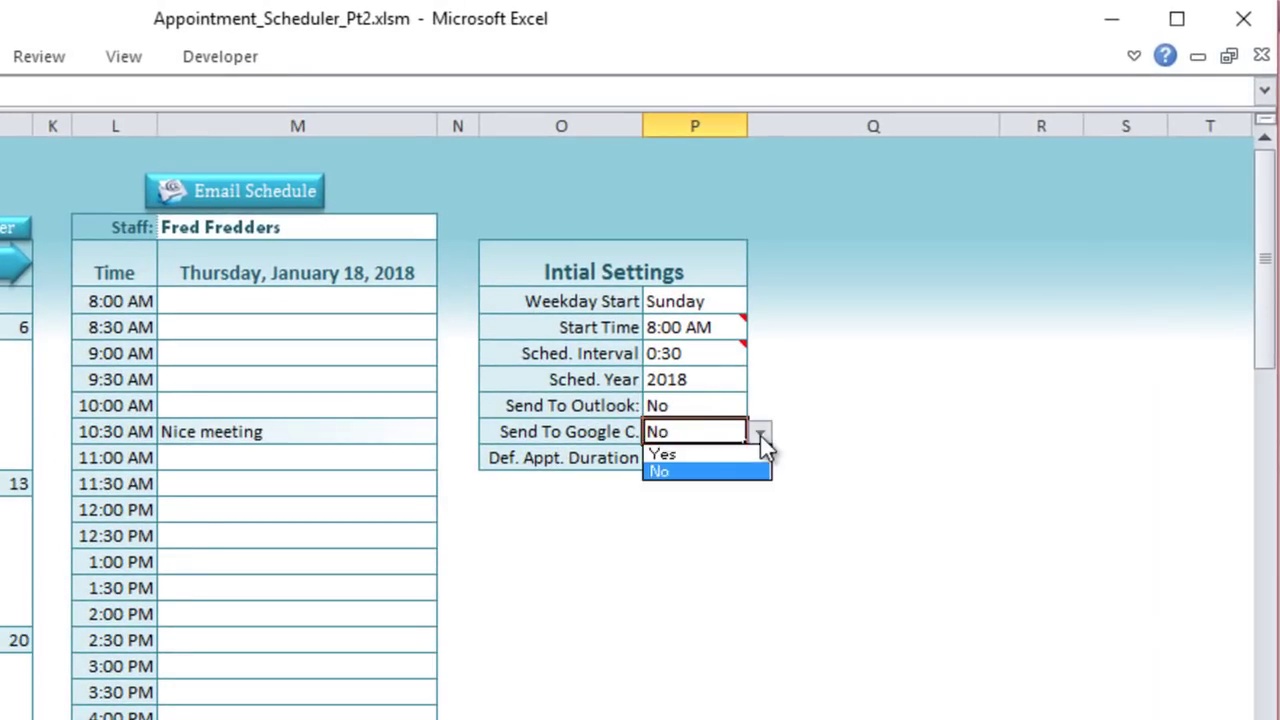
{"action": "left_click", "coordinate": [760, 437]}
{"action": "left_click", "coordinate": [729, 407]}
{"action": "left_click", "coordinate": [758, 405]}
{"action": "left_click", "coordinate": [735, 426]}
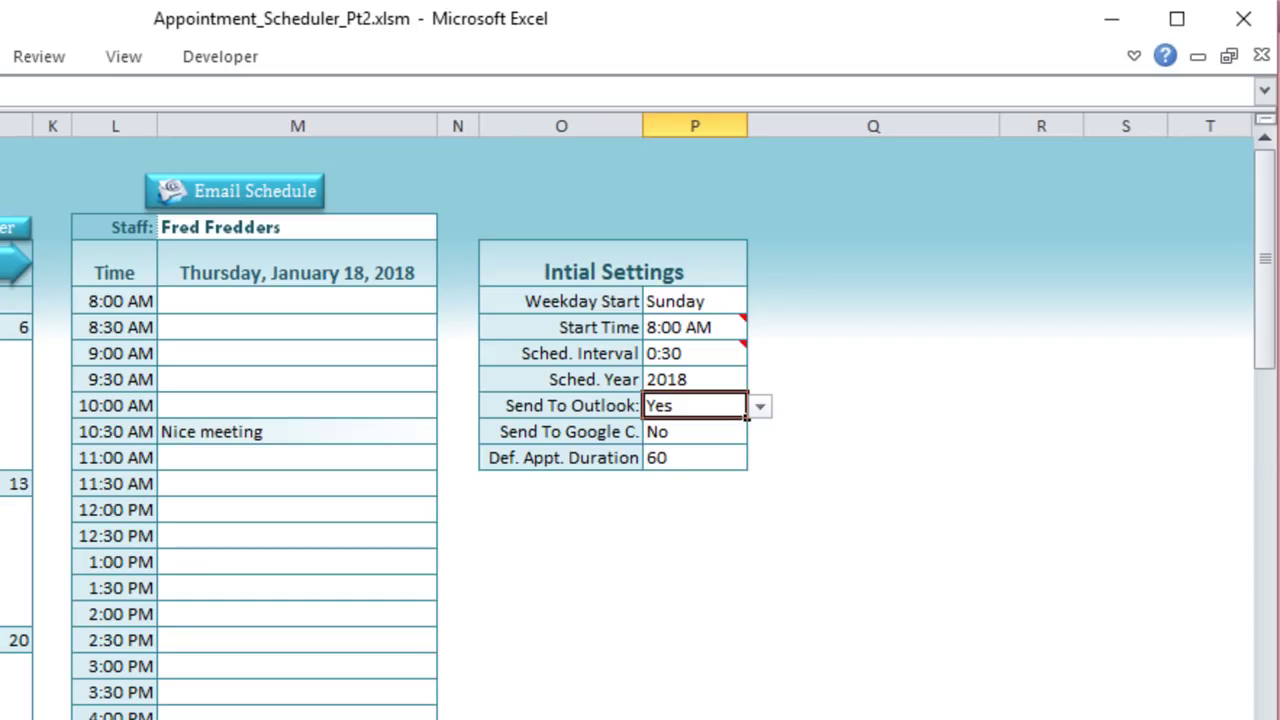
{"action": "scroll", "coordinate": [640, 420], "scroll_direction": "left", "scroll_amount": 6}
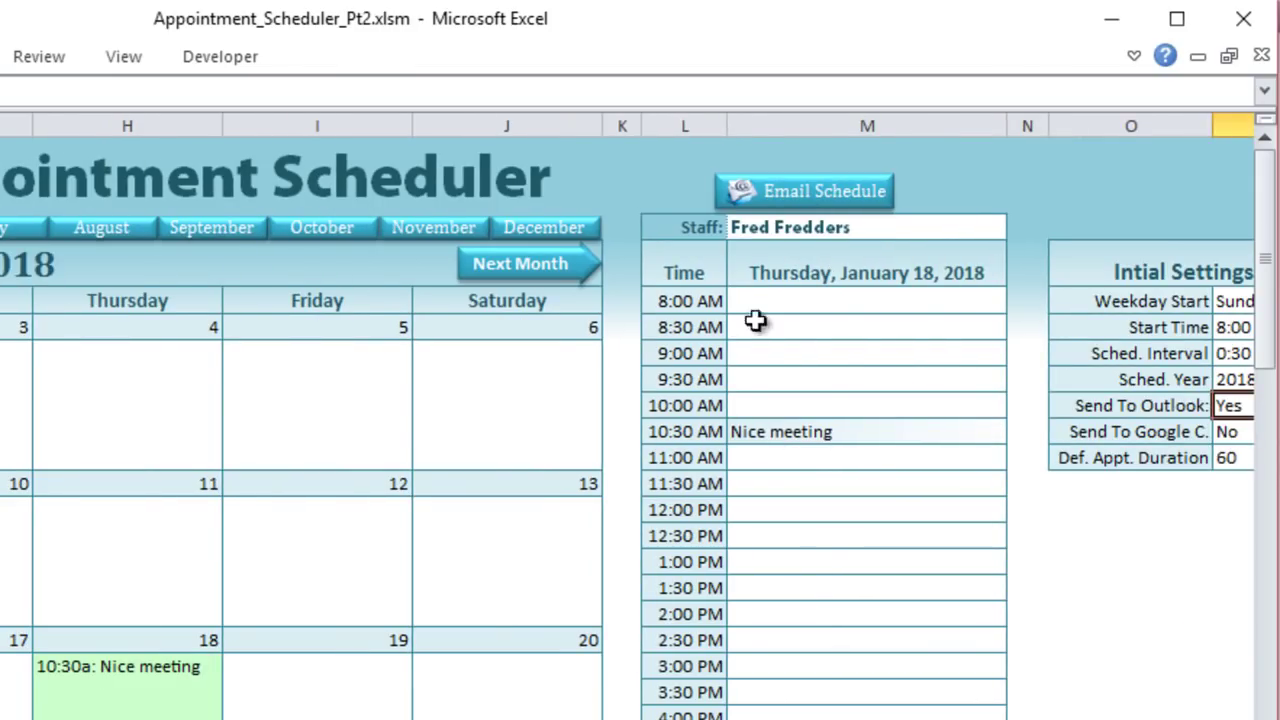
{"action": "left_click", "coordinate": [938, 222]}
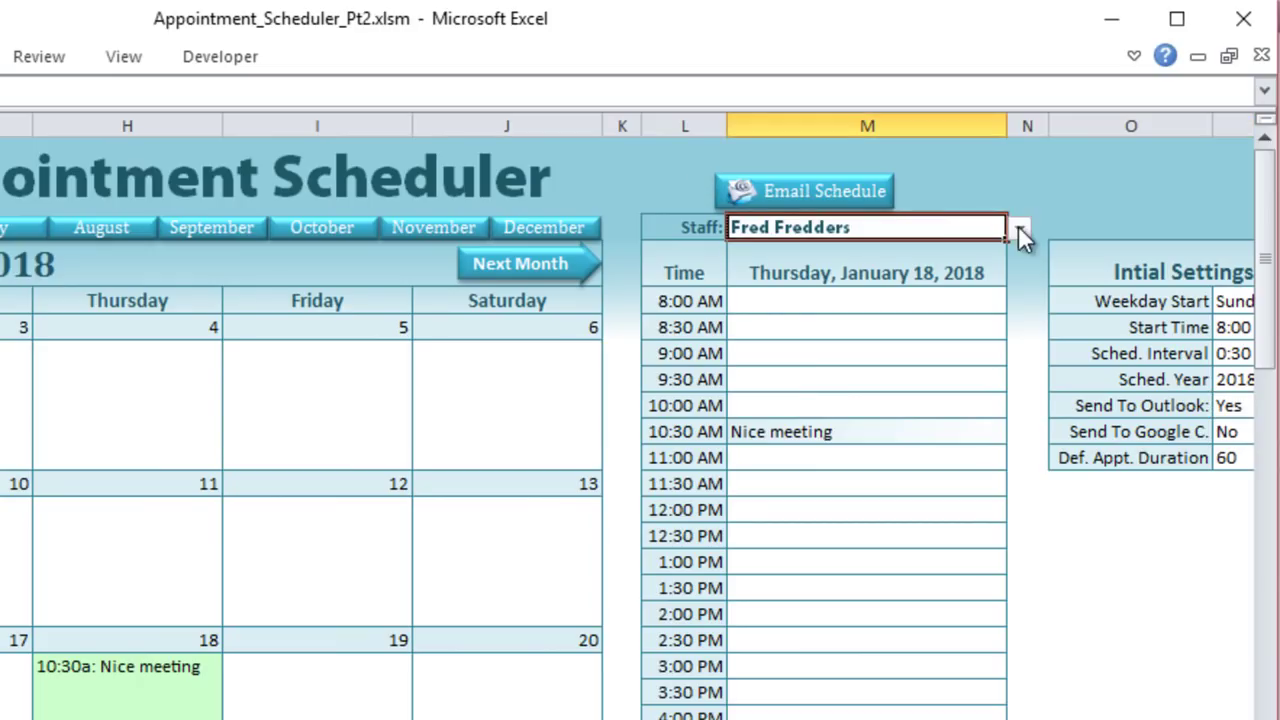
{"action": "left_click", "coordinate": [1019, 227]}
{"action": "left_click", "coordinate": [1019, 232]}
{"action": "left_click", "coordinate": [1019, 232]}
{"action": "left_click", "coordinate": [986, 252]}
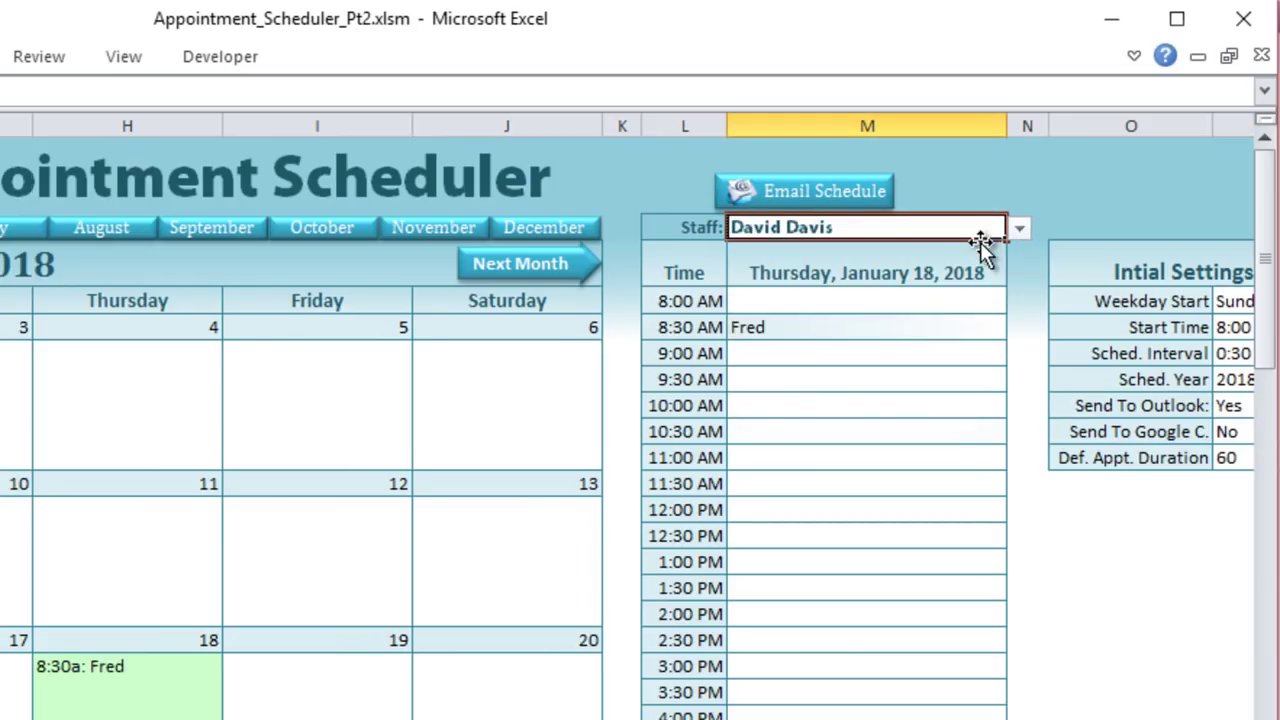
{"action": "left_click", "coordinate": [0, 719]}
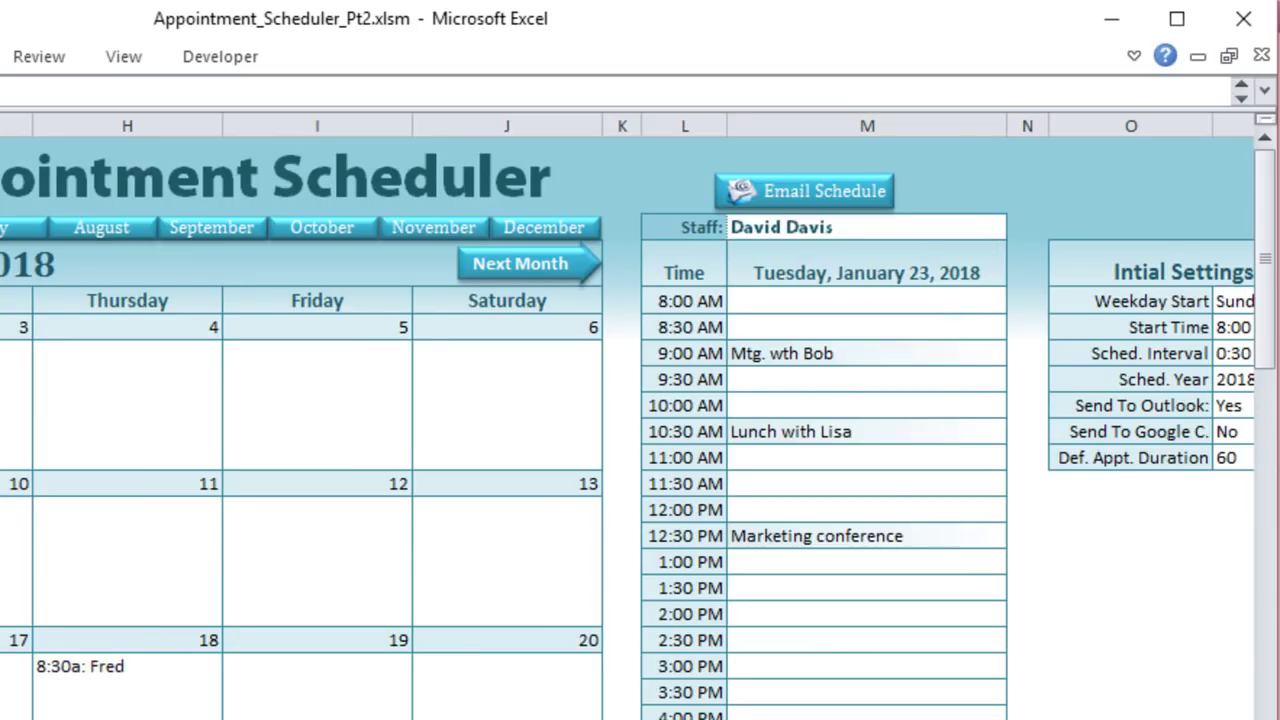
{"action": "left_click", "coordinate": [291, 423]}
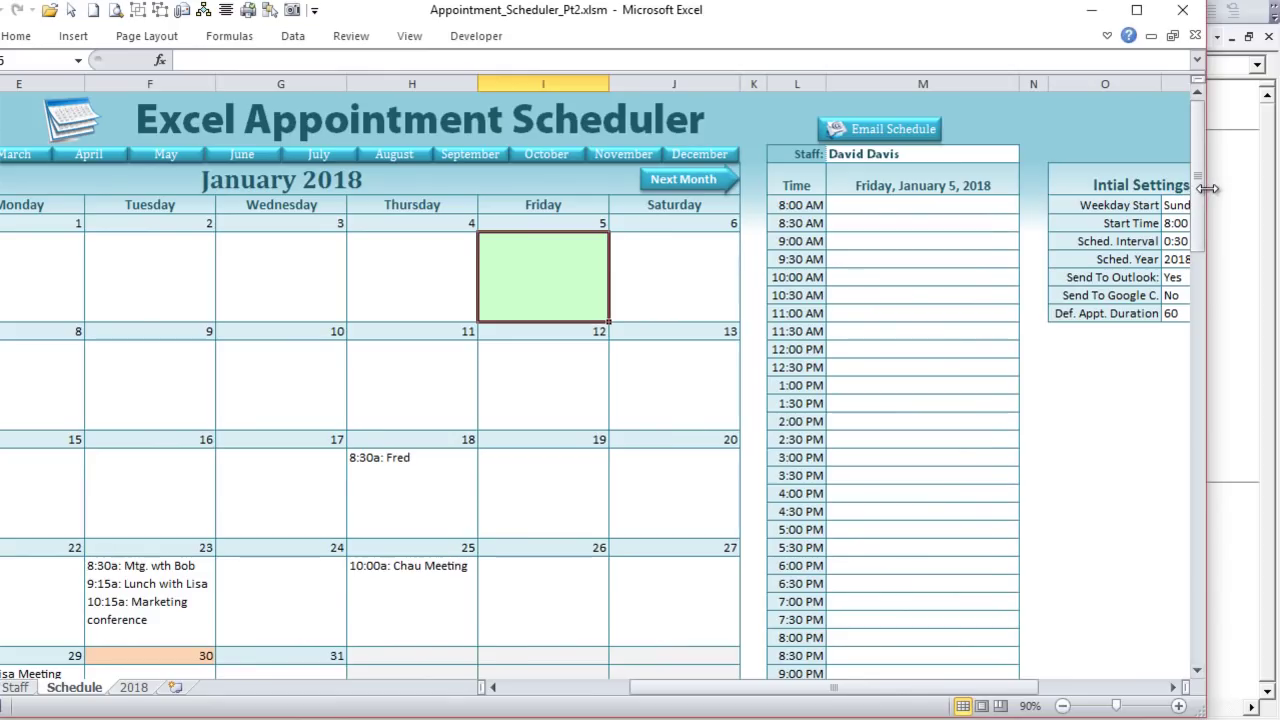
Step: Narrow the Excel window and position the Outlook staff calendars to its right
{"action": "left_click_drag", "start_coordinate": [1205, 186], "coordinate": [437, 155]}
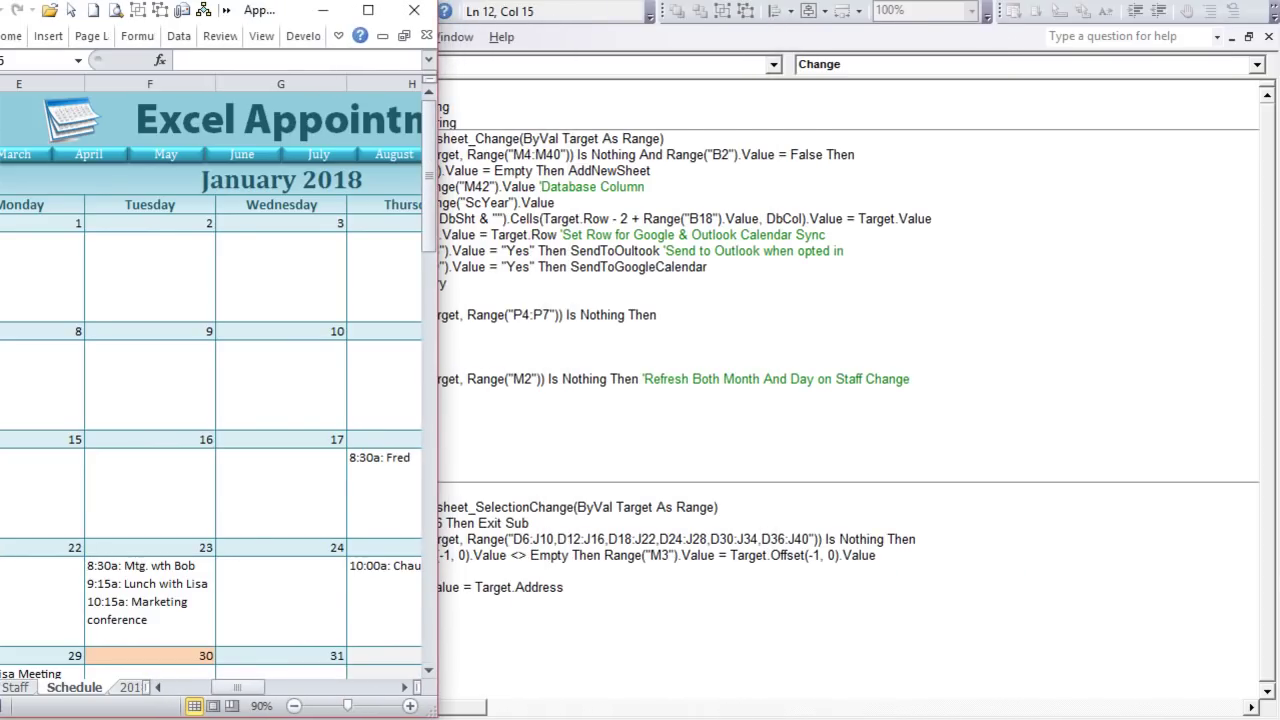
{"action": "left_click_drag", "start_coordinate": [232, 688], "coordinate": [298, 690]}
{"action": "left_click_drag", "start_coordinate": [437, 258], "coordinate": [307, 249]}
{"action": "left_click_drag", "start_coordinate": [188, 690], "coordinate": [195, 690]}
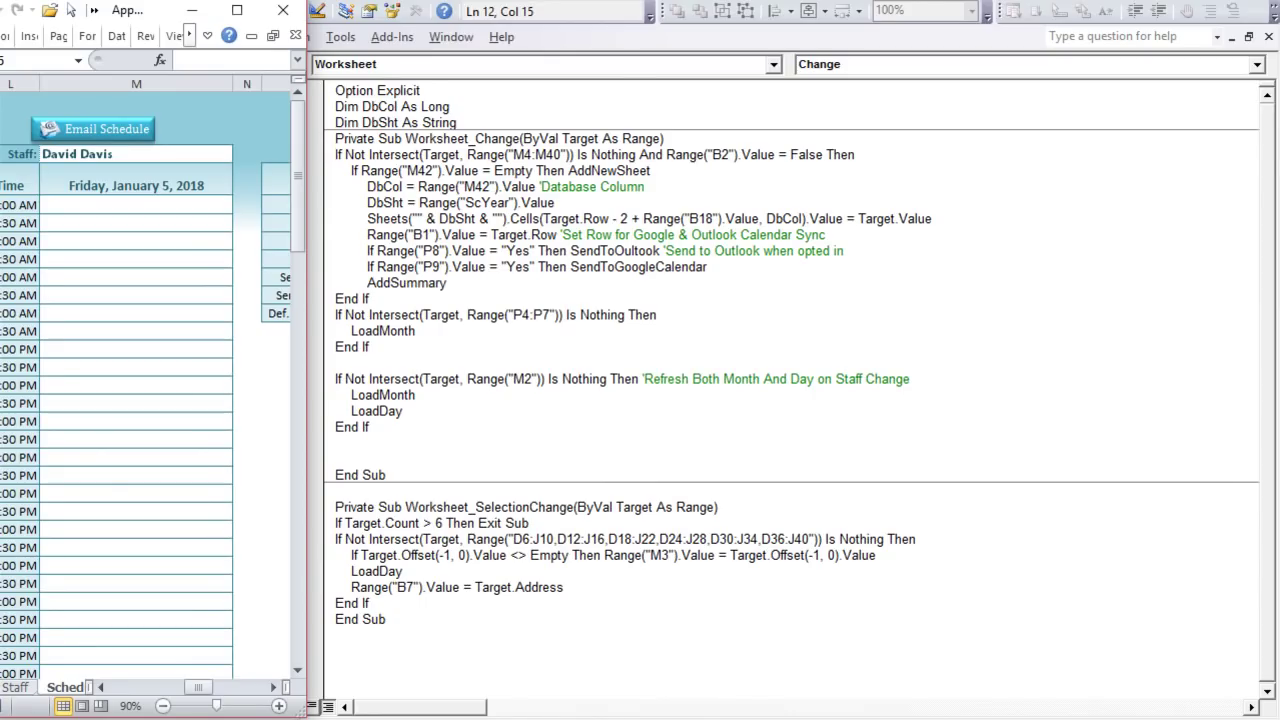
{"action": "key", "text": "alt+Tab"}
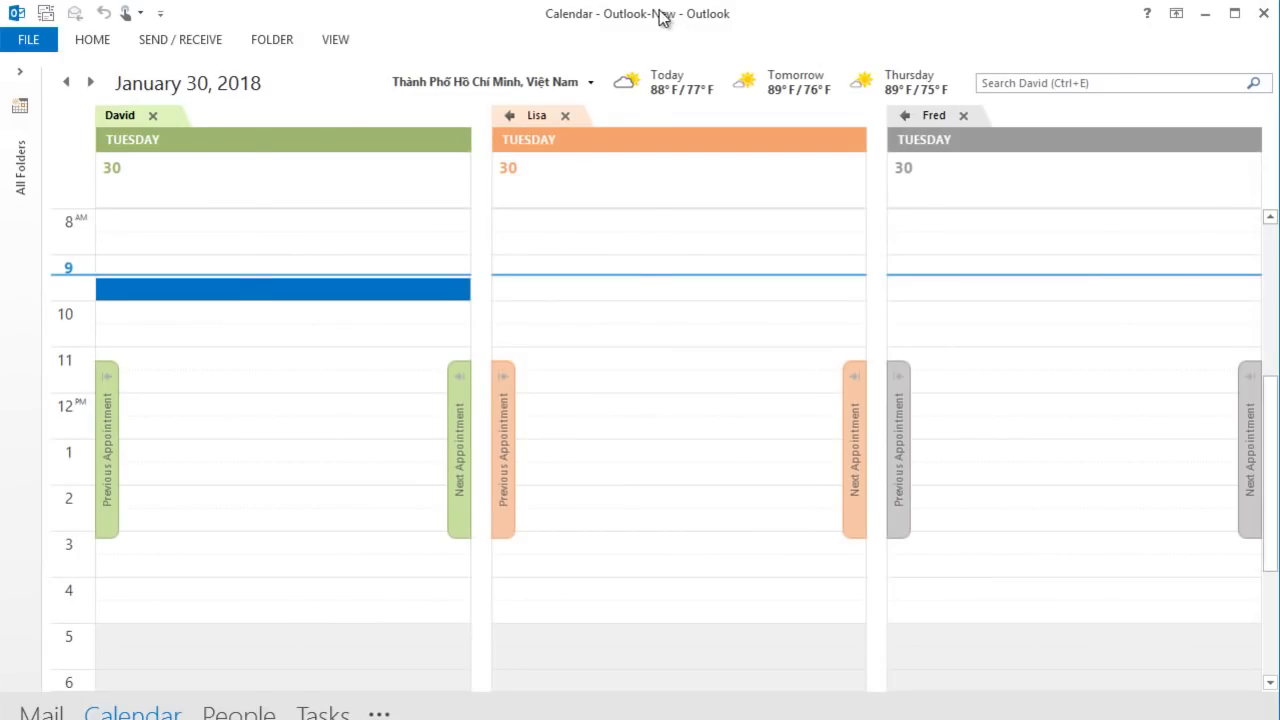
{"action": "left_click_drag", "start_coordinate": [660, 18], "coordinate": [975, 8]}
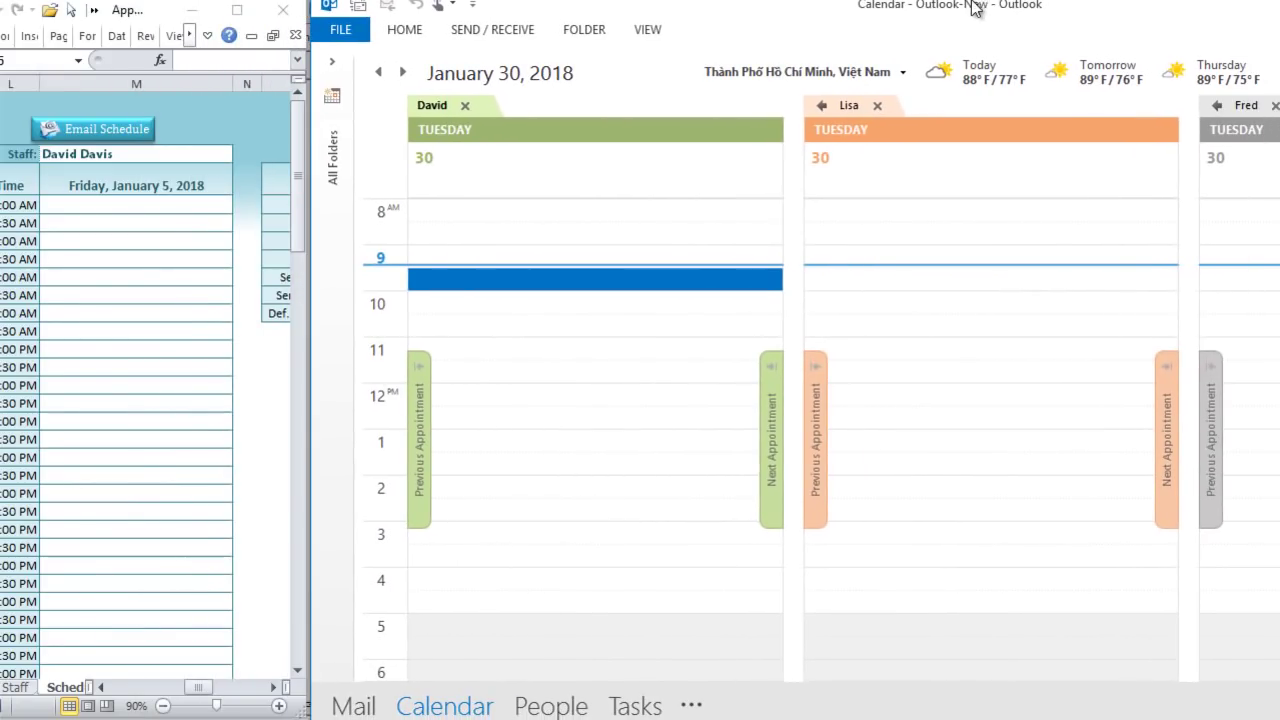
{"action": "mouse_move", "coordinate": [1279, 214]}
{"action": "left_mouse_down"}
{"action": "mouse_move", "coordinate": [1134, 214]}
{"action": "mouse_move", "coordinate": [1272, 214]}
{"action": "left_mouse_up"}
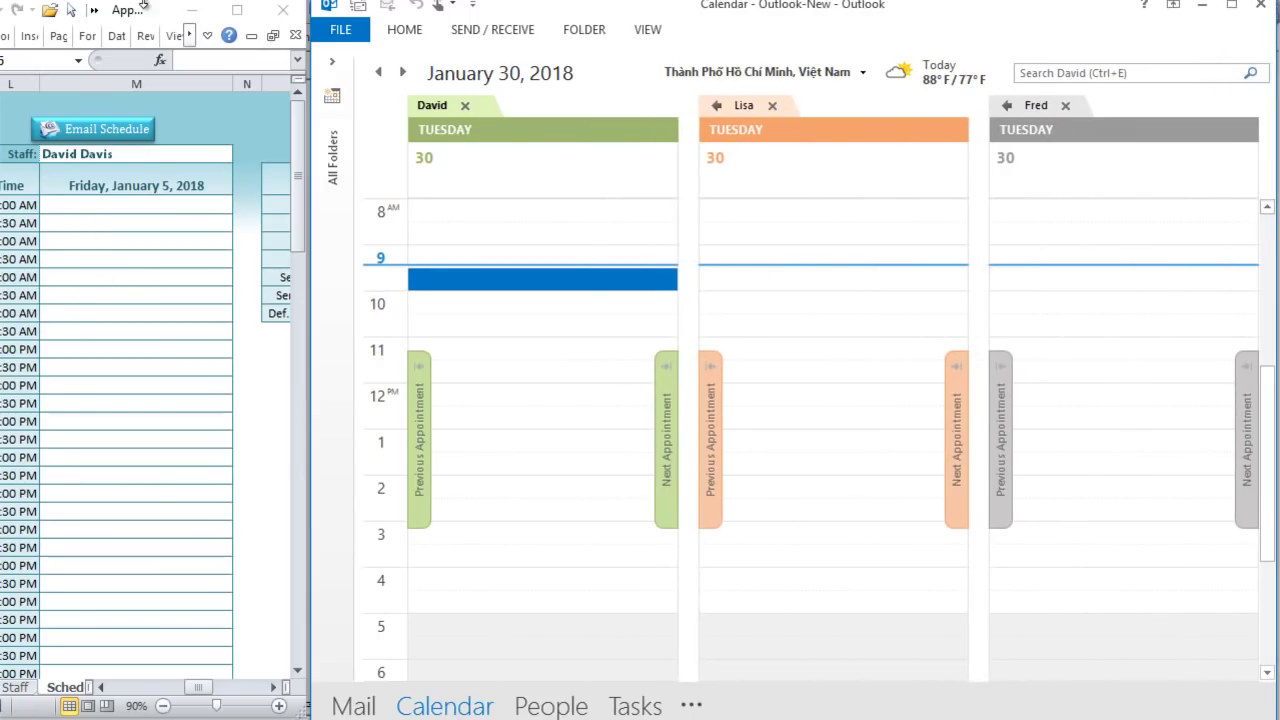
{"action": "left_click_drag", "start_coordinate": [155, 15], "coordinate": [169, 14]}
{"action": "mouse_move", "coordinate": [211, 688]}
{"action": "left_mouse_down"}
{"action": "mouse_move", "coordinate": [265, 689]}
{"action": "mouse_move", "coordinate": [233, 690]}
{"action": "left_mouse_up"}
Step: Keep Def. Appt. Duration at 60 and enter 'Meeting With Peter' in the 10:00 AM slot
{"action": "left_click", "coordinate": [160, 309]}
{"action": "left_click", "coordinate": [190, 314]}
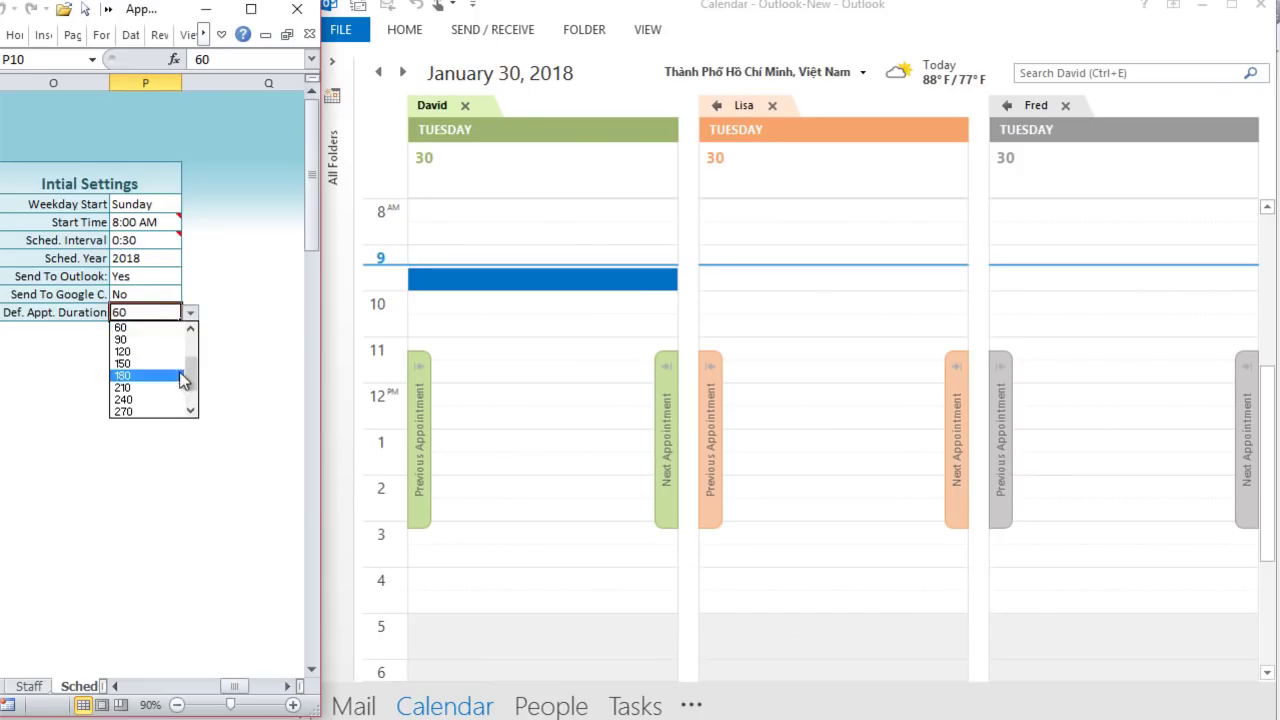
{"action": "left_click", "coordinate": [163, 328]}
{"action": "left_click_drag", "start_coordinate": [240, 686], "coordinate": [214, 689]}
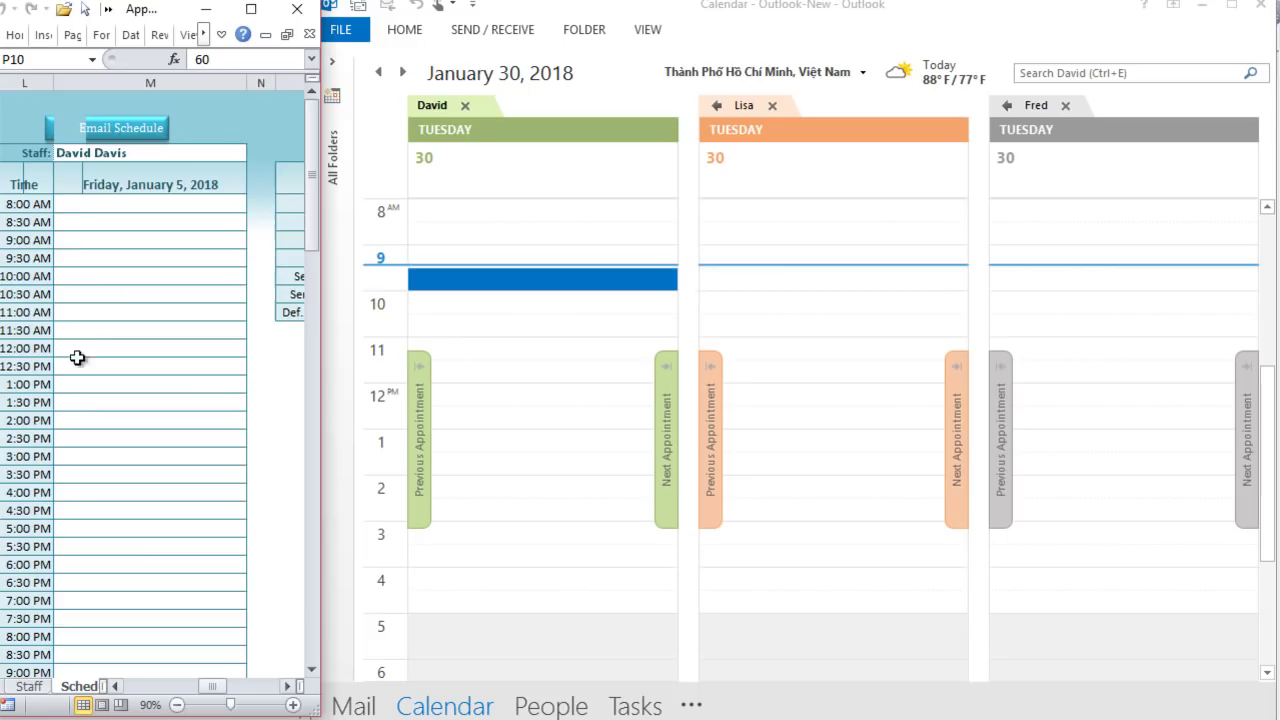
{"action": "left_click", "coordinate": [115, 279]}
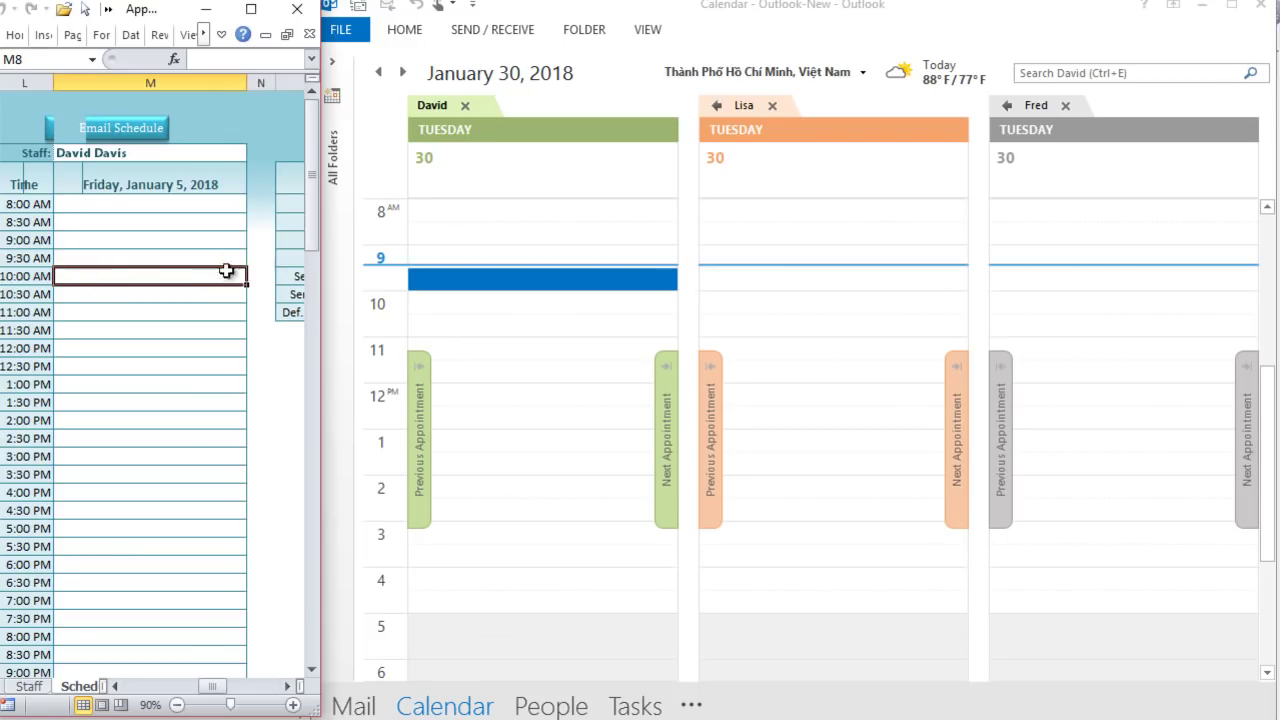
{"action": "type", "text": "Mee"}
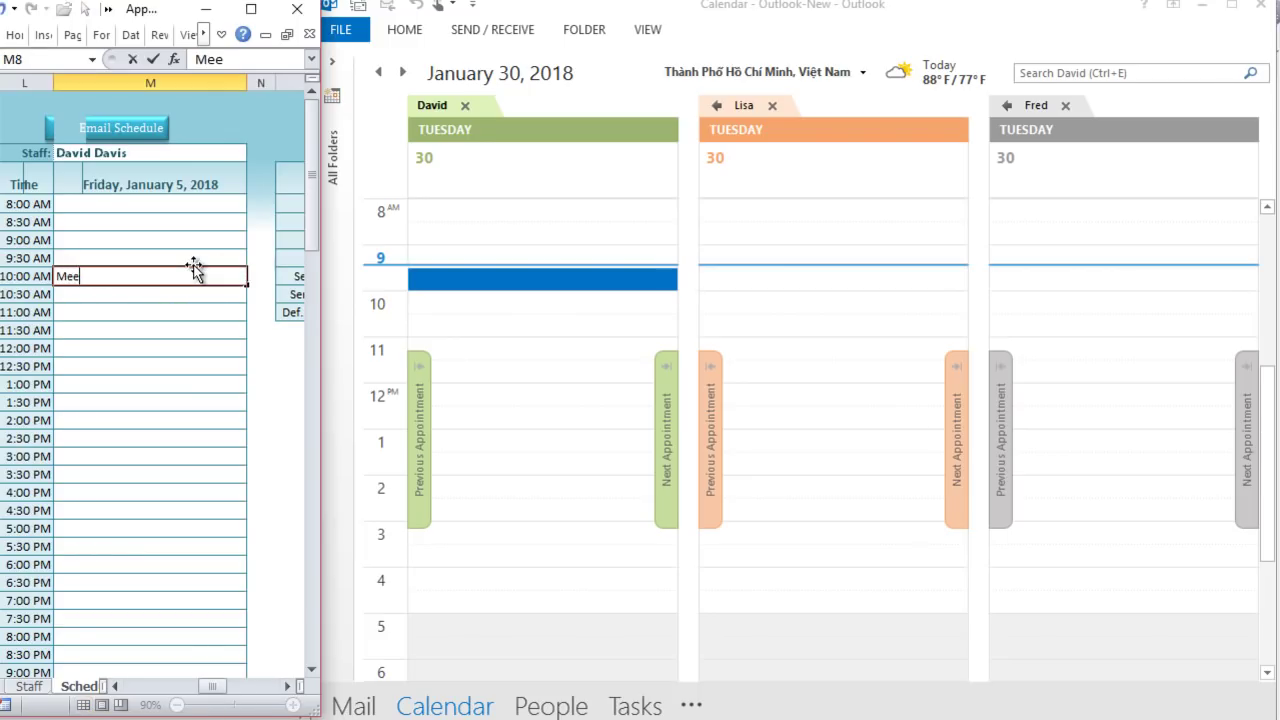
{"action": "type", "text": "ting With Peter"}
{"action": "key", "text": "Return"}
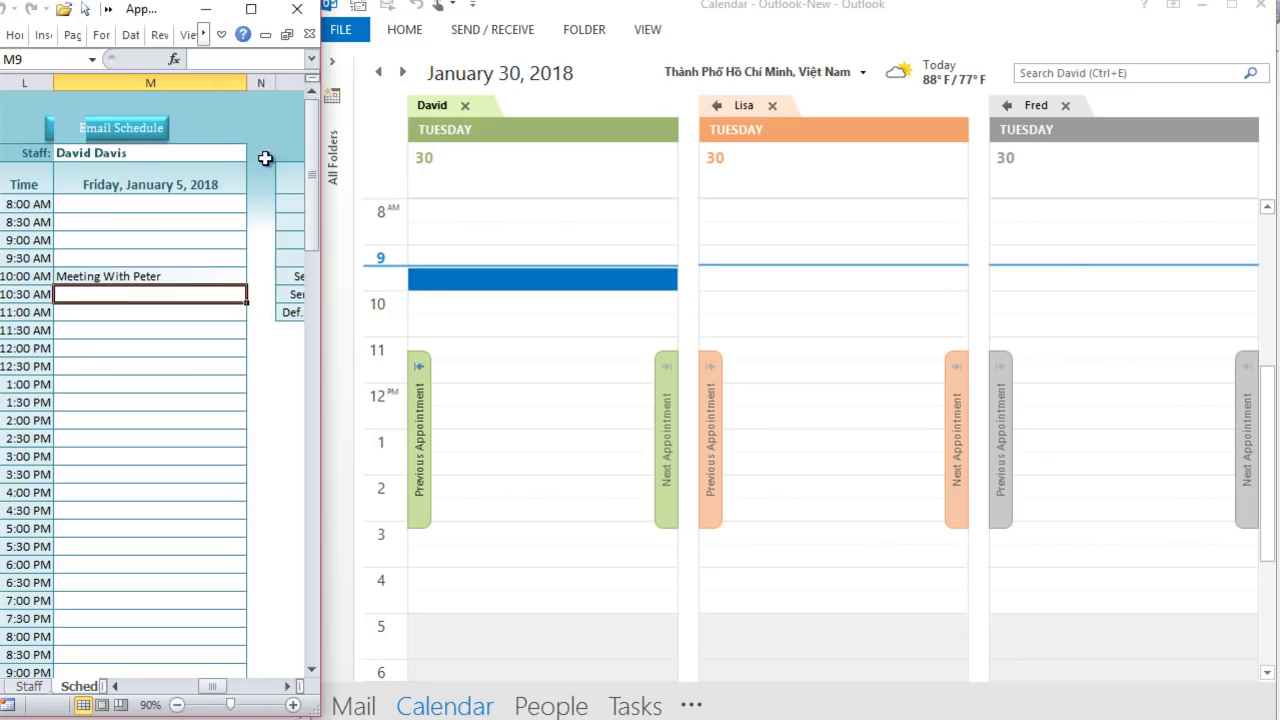
{"action": "left_click", "coordinate": [332, 72]}
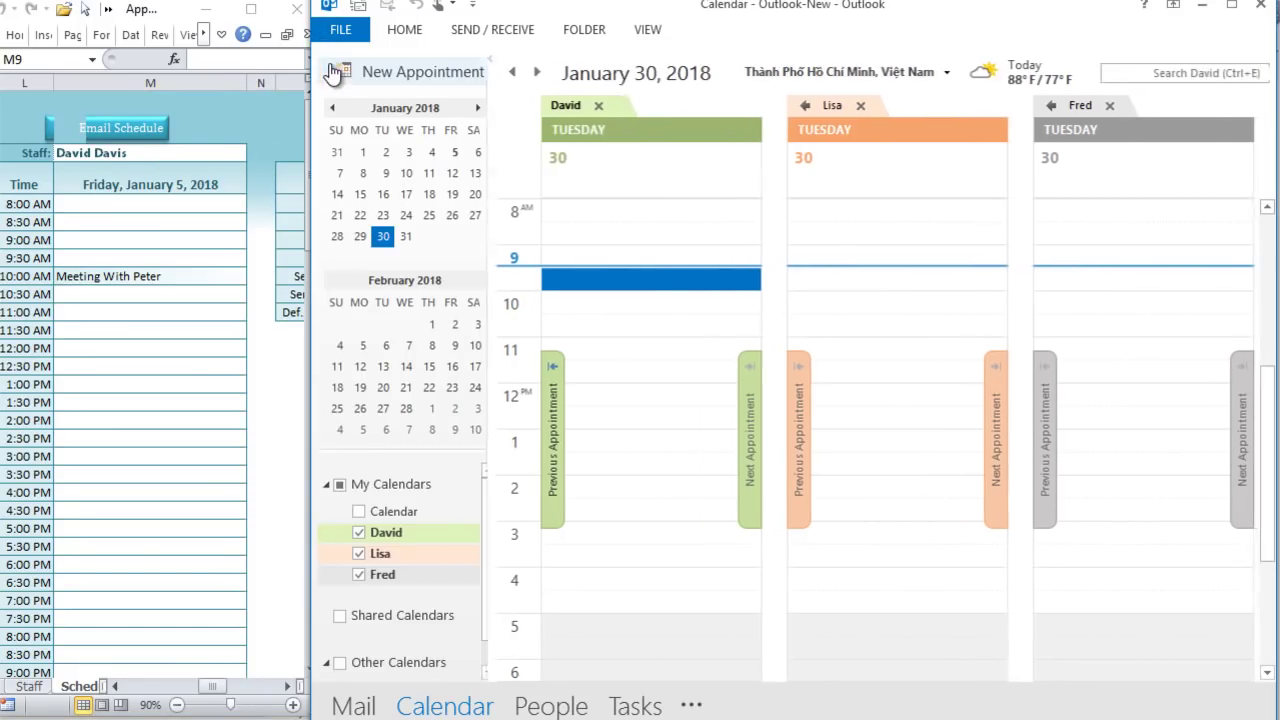
{"action": "left_click", "coordinate": [455, 155]}
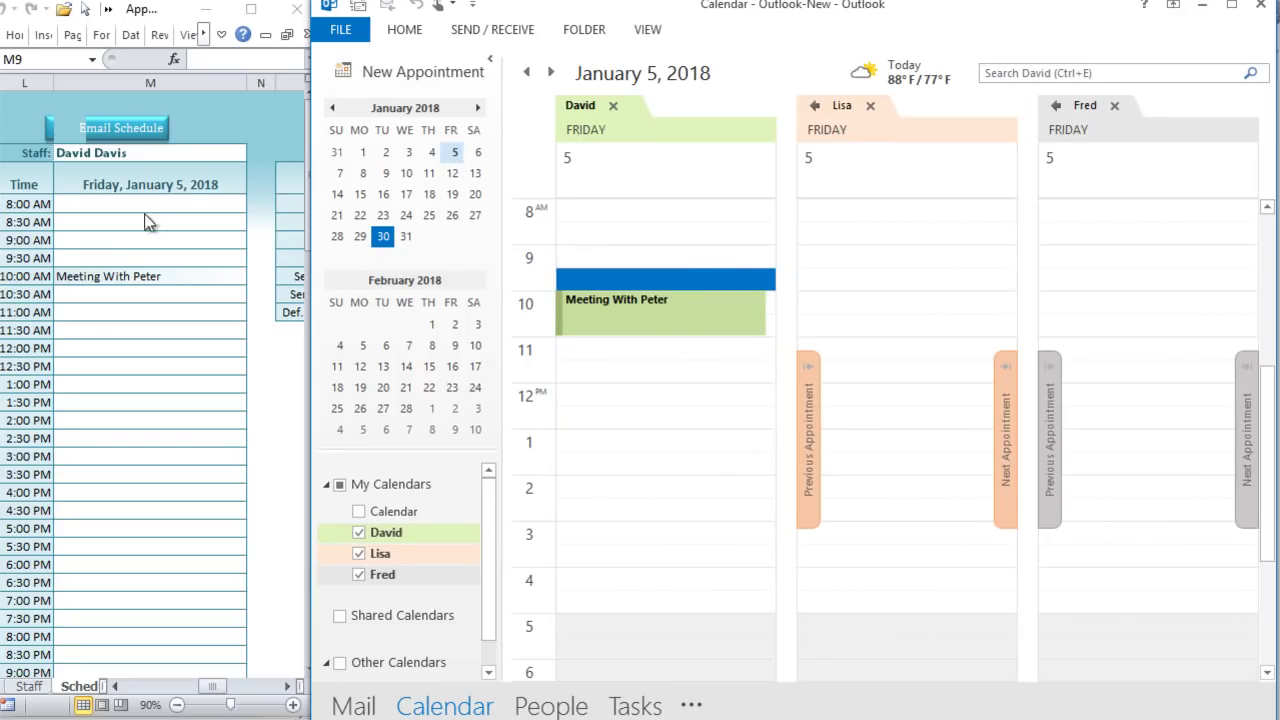
{"action": "left_click", "coordinate": [200, 153]}
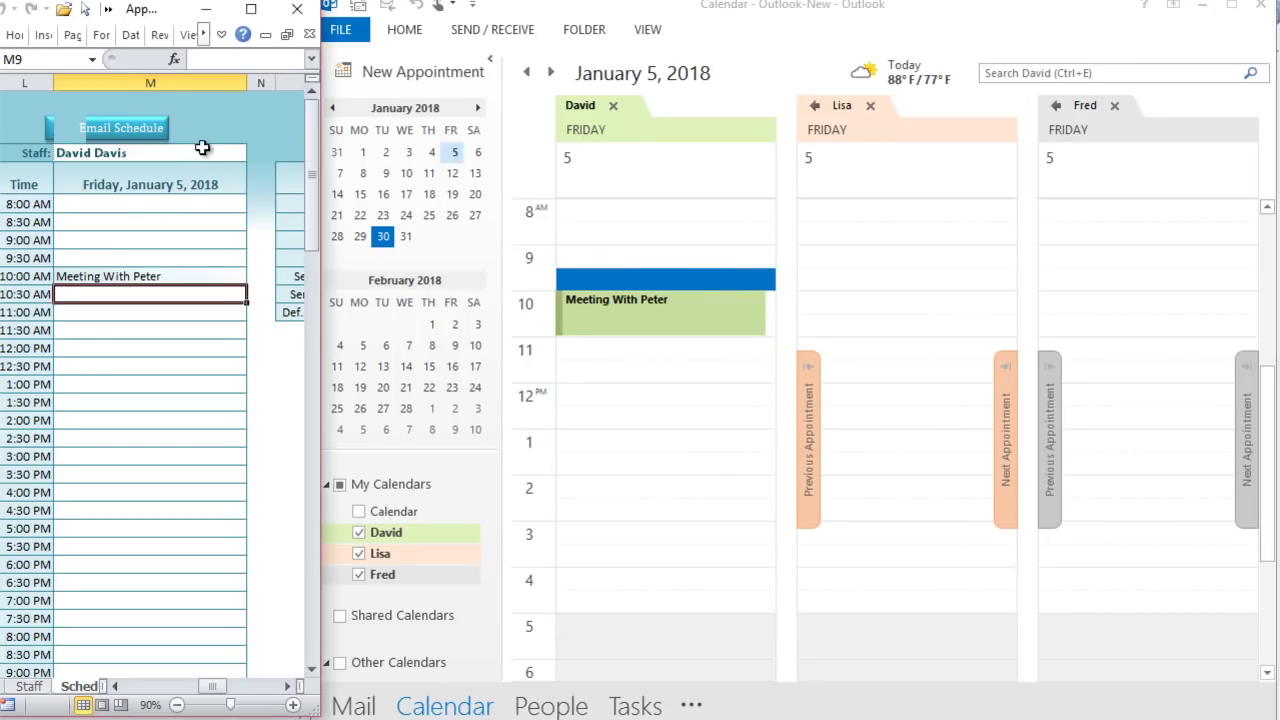
{"action": "left_click", "coordinate": [257, 155]}
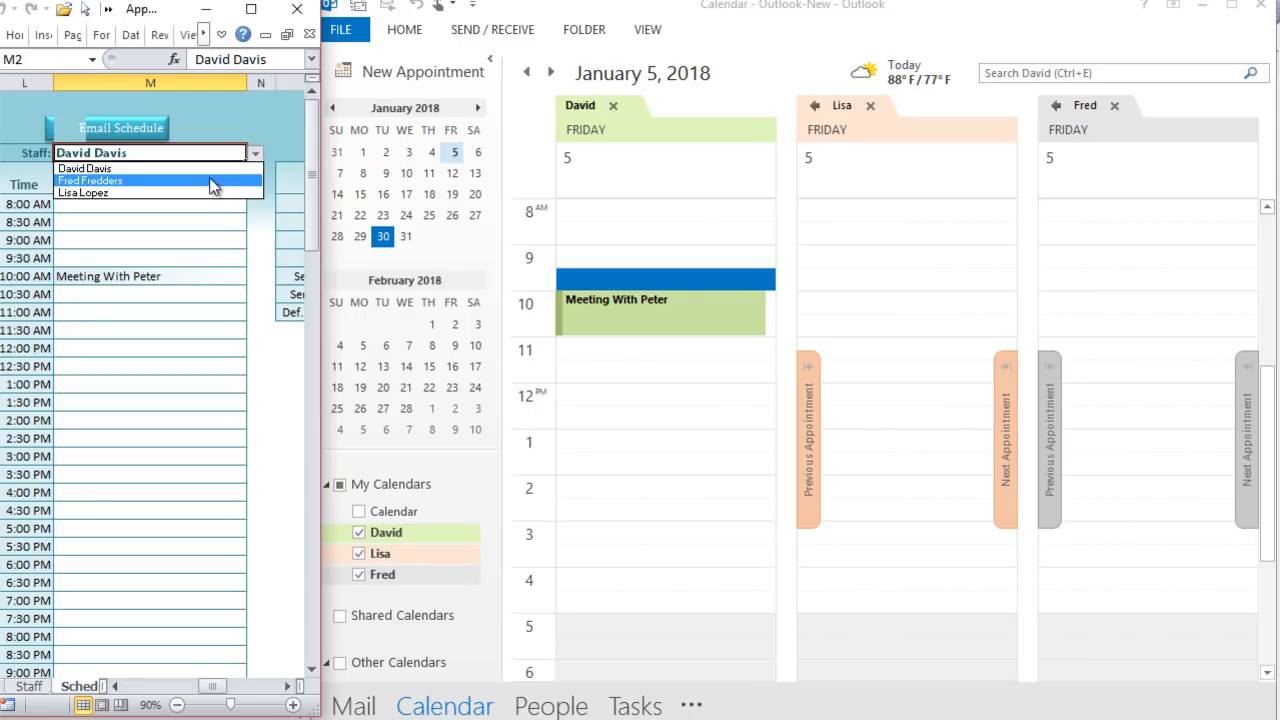
{"action": "left_click", "coordinate": [489, 60]}
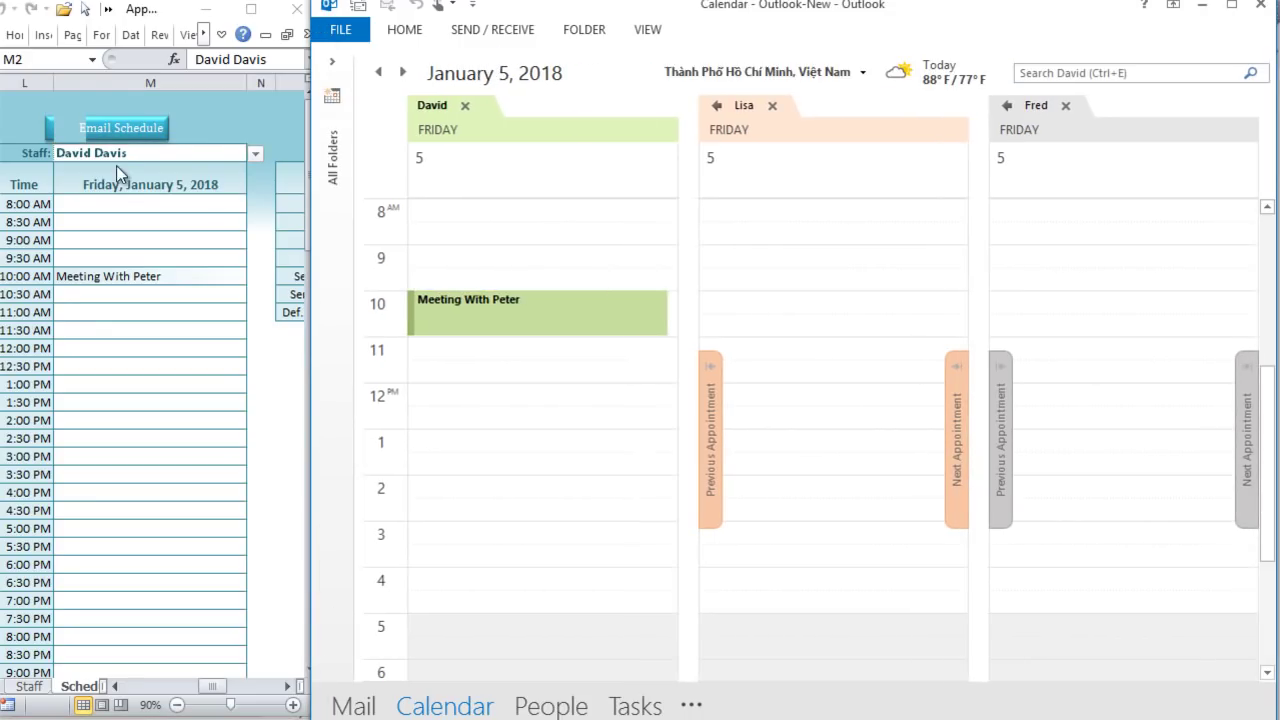
Step: Switch the schedule to Fred Fredders and enter 'Lunch with Debbie' in the 12:00–12:30 PM slots
{"action": "left_click", "coordinate": [260, 155]}
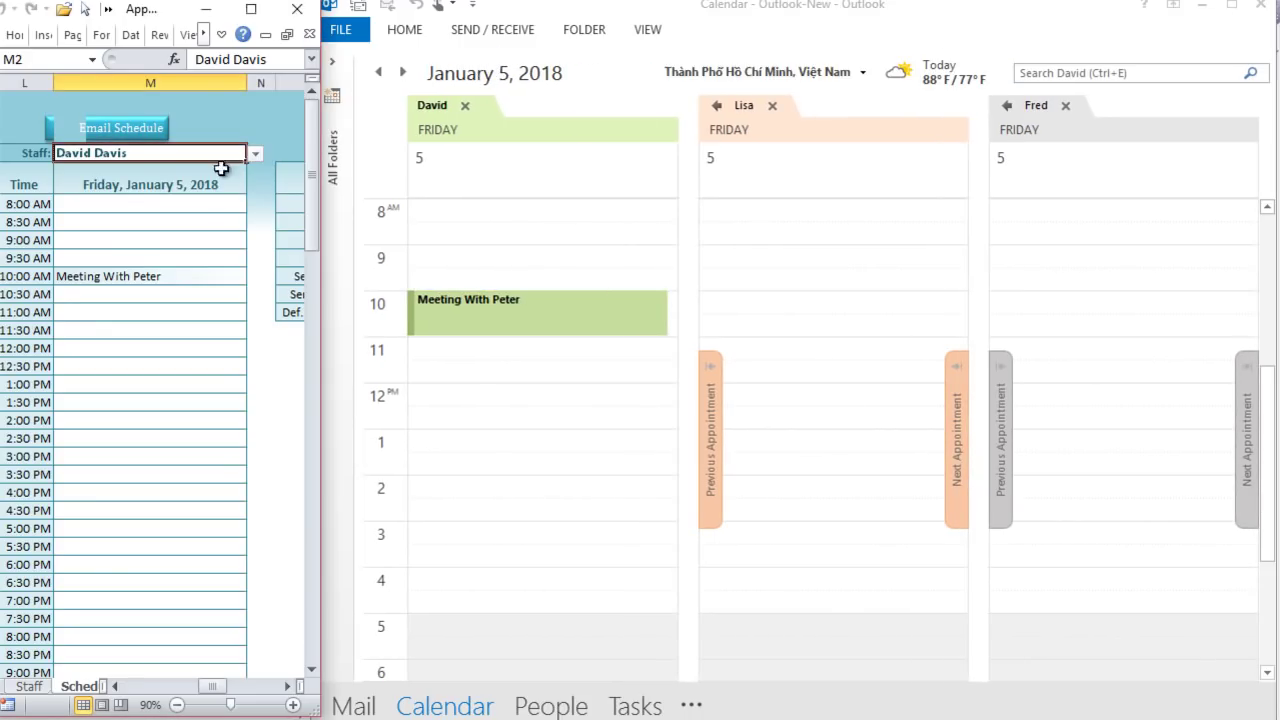
{"action": "left_click", "coordinate": [258, 153]}
{"action": "left_click", "coordinate": [205, 180]}
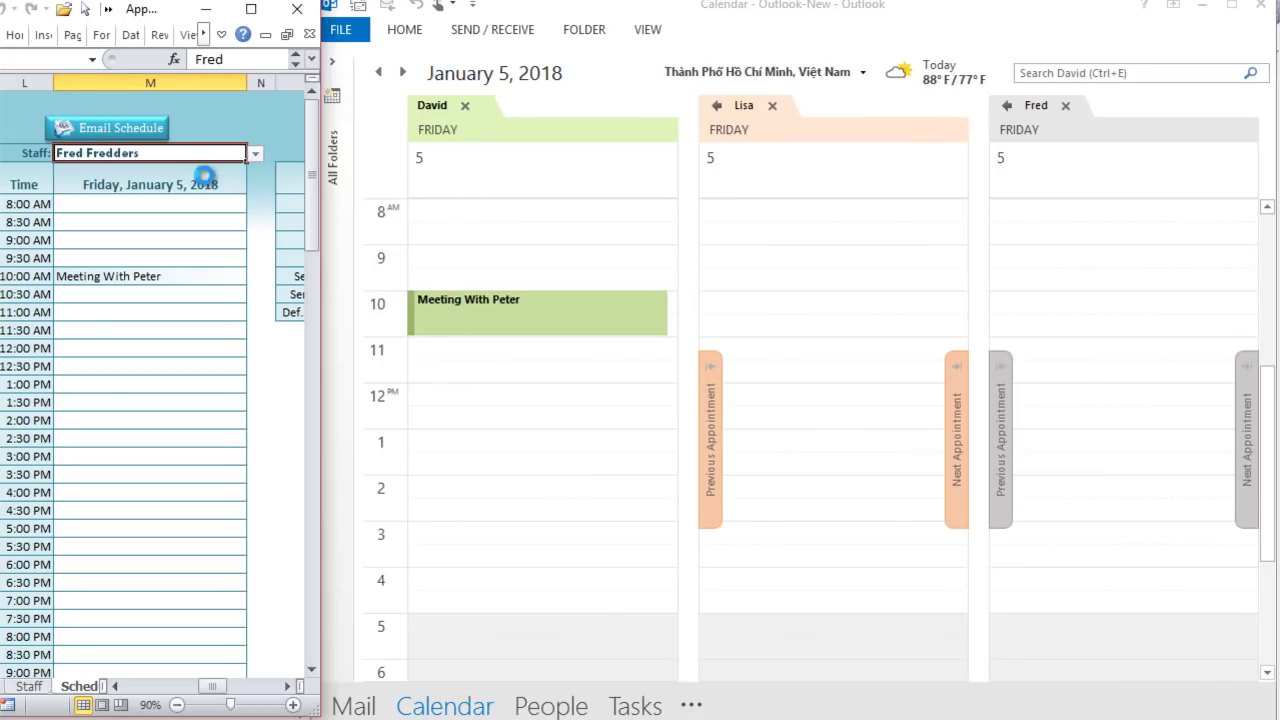
{"action": "left_click", "coordinate": [97, 396]}
{"action": "left_click", "coordinate": [110, 338]}
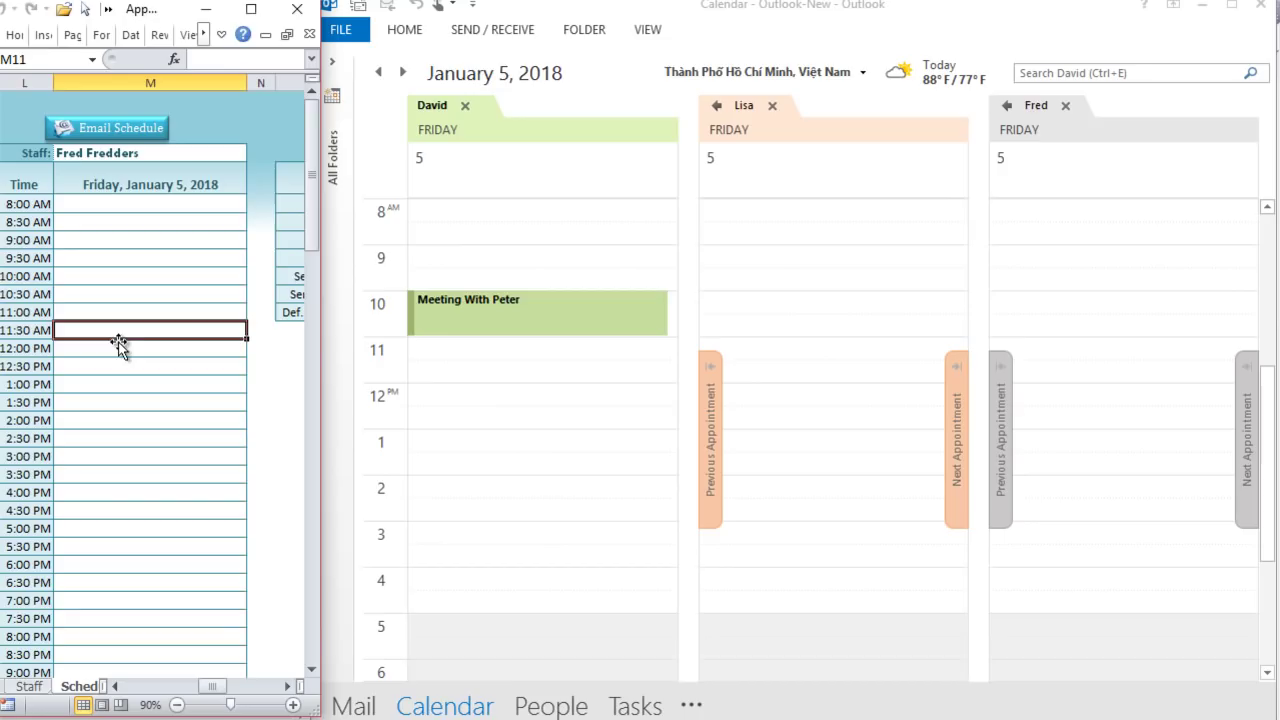
{"action": "left_click_drag", "start_coordinate": [123, 350], "coordinate": [124, 366]}
{"action": "type", "text": "Lunc"}
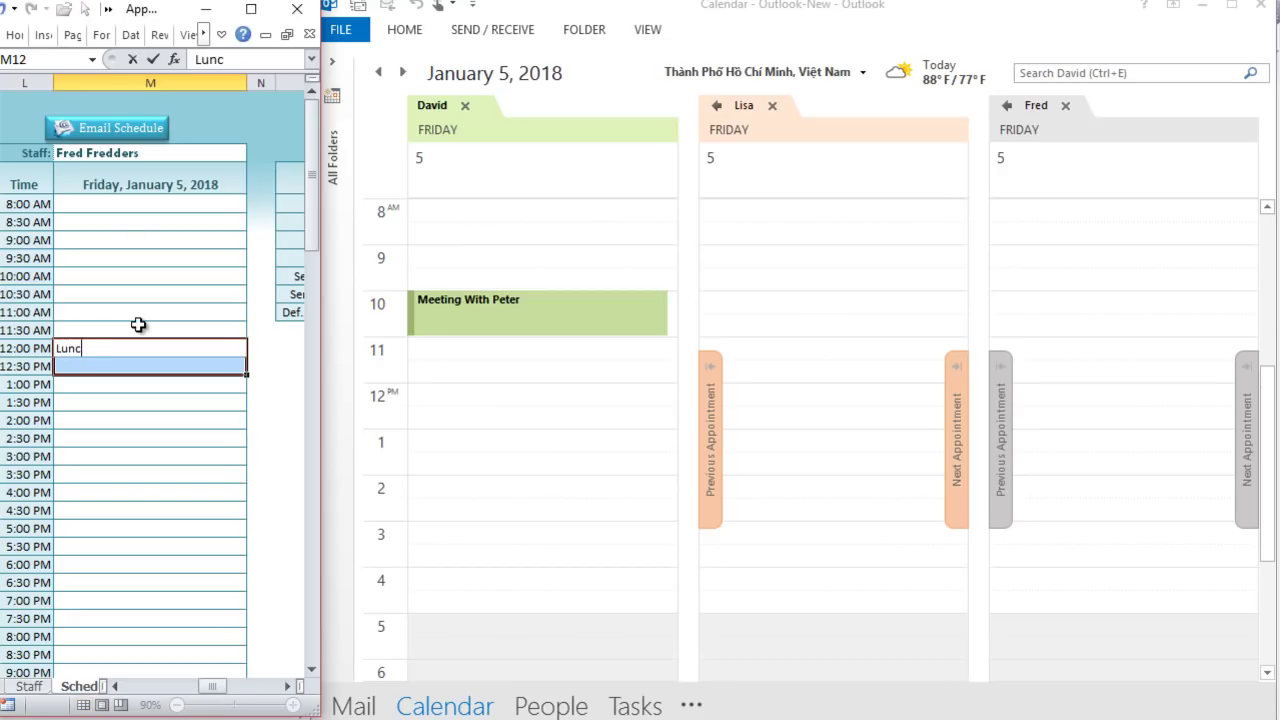
{"action": "type", "text": "h with De"}
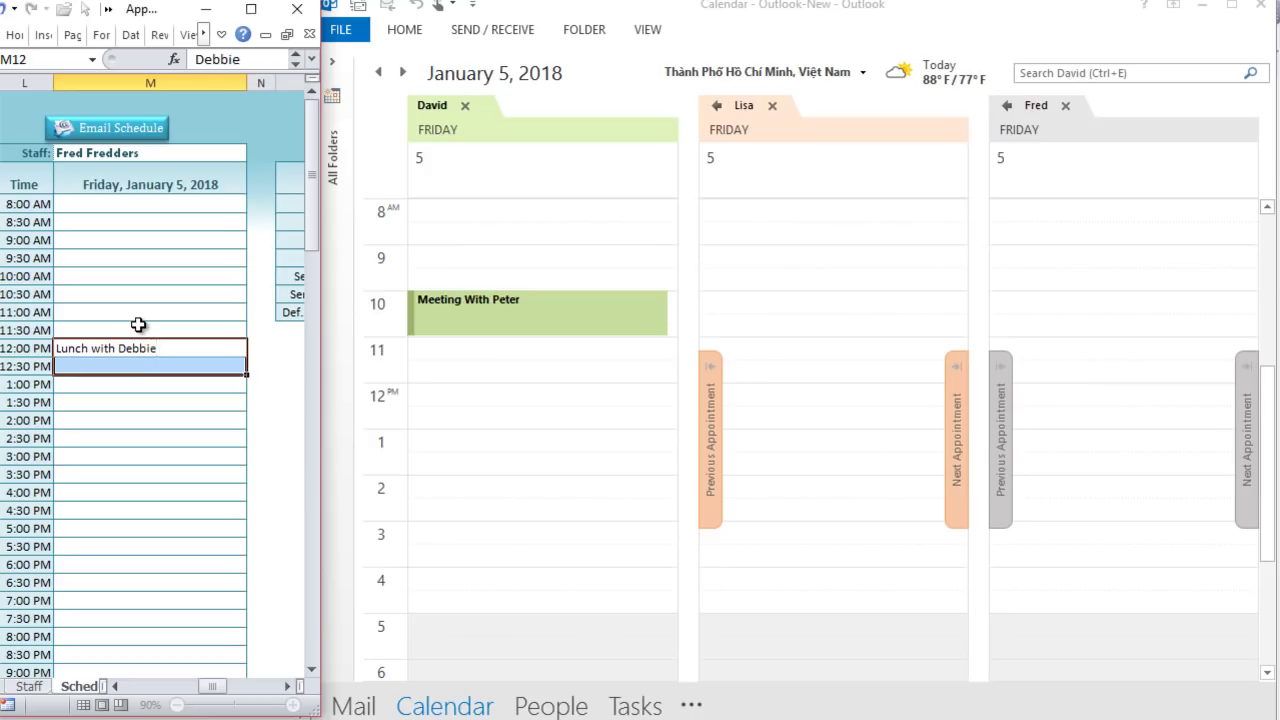
{"action": "type", "text": "bbie"}
{"action": "key", "text": "Return"}
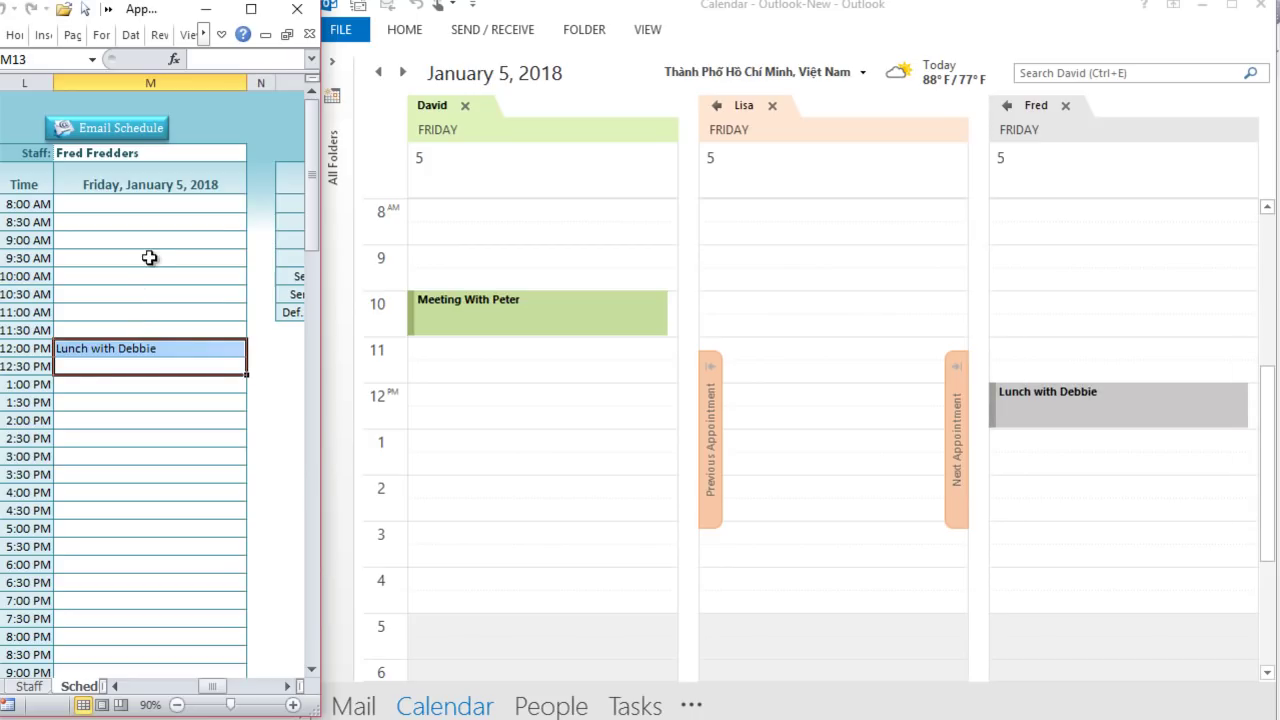
{"action": "left_click", "coordinate": [228, 152]}
{"action": "left_click", "coordinate": [254, 153]}
{"action": "left_click", "coordinate": [213, 193]}
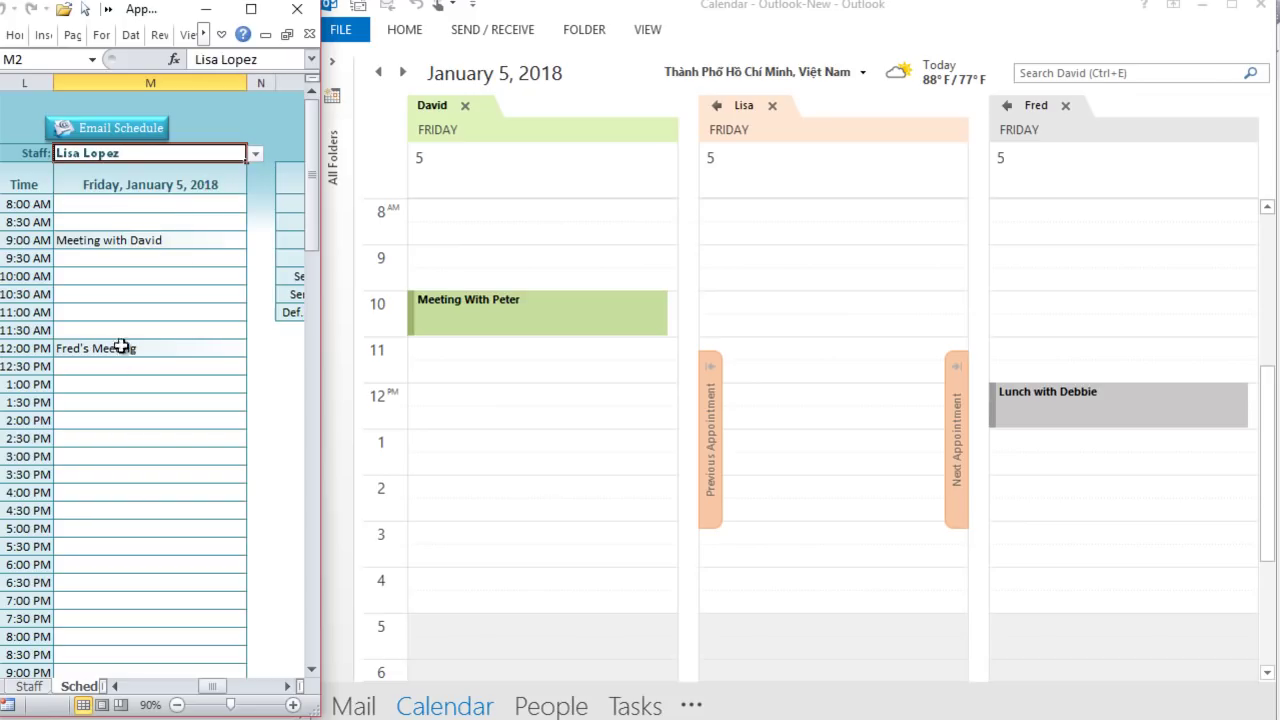
{"action": "left_click", "coordinate": [110, 455]}
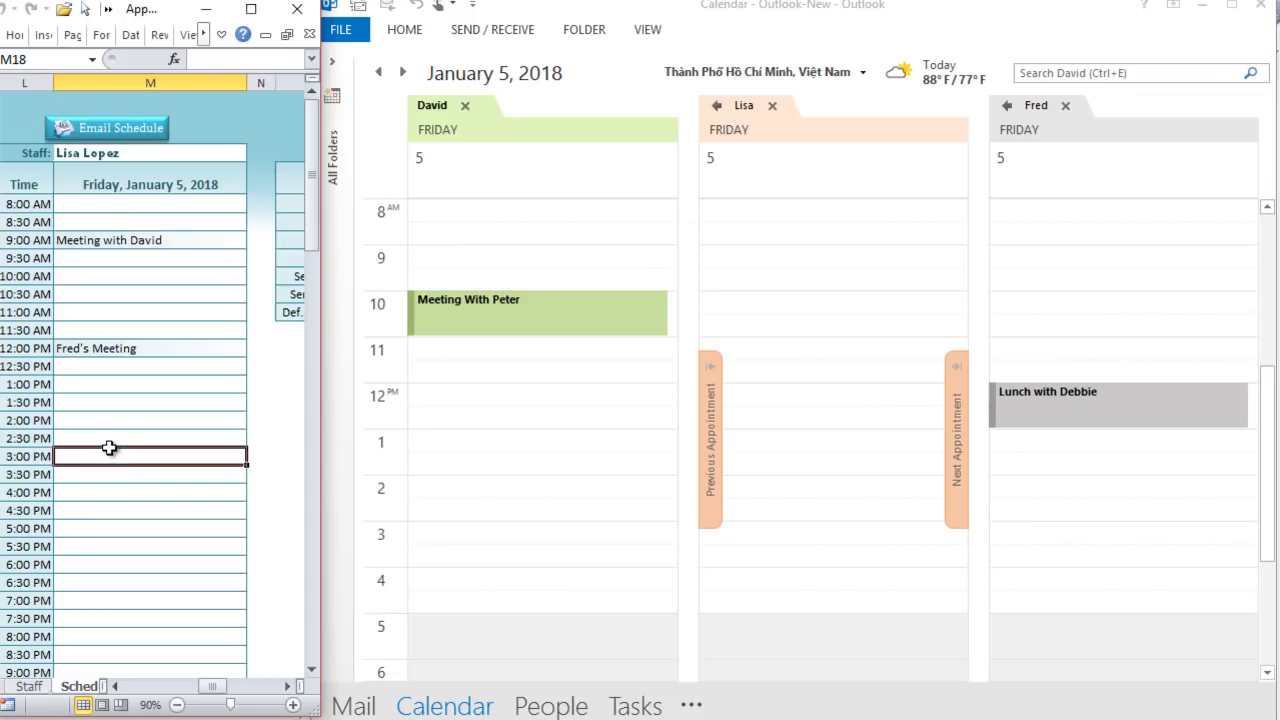
{"action": "double_click", "coordinate": [145, 347]}
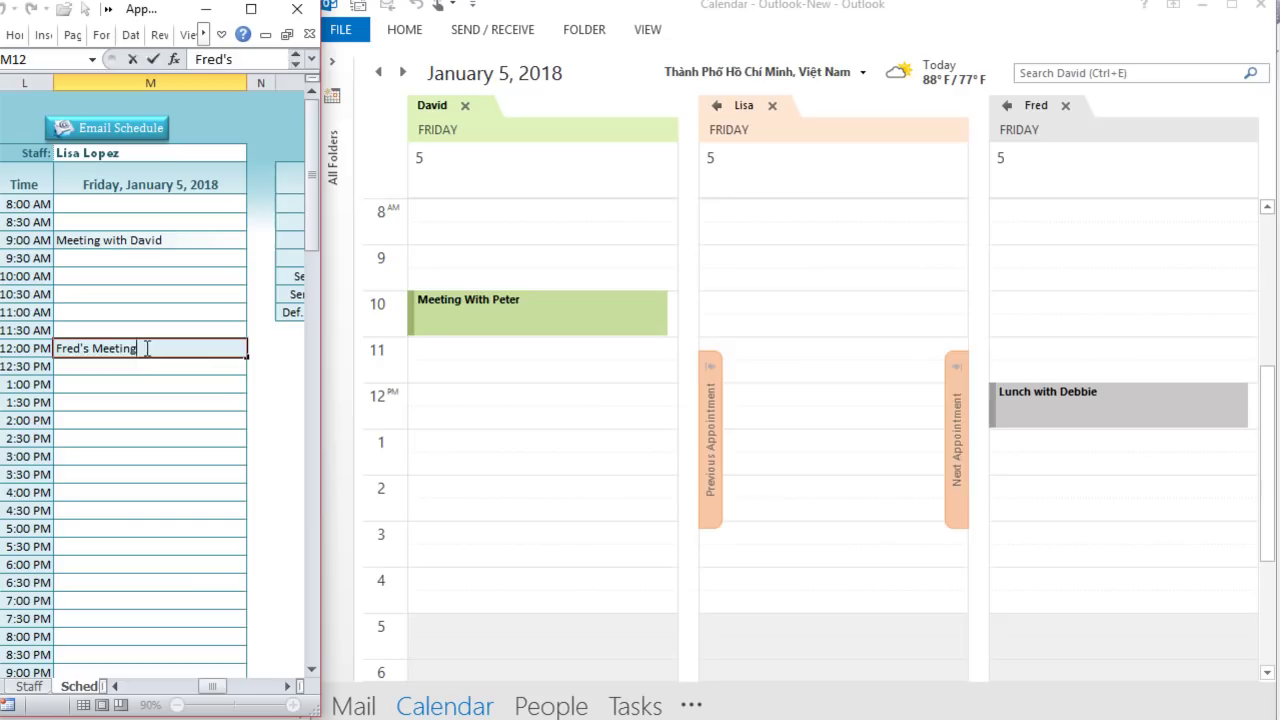
{"action": "key", "text": "Return"}
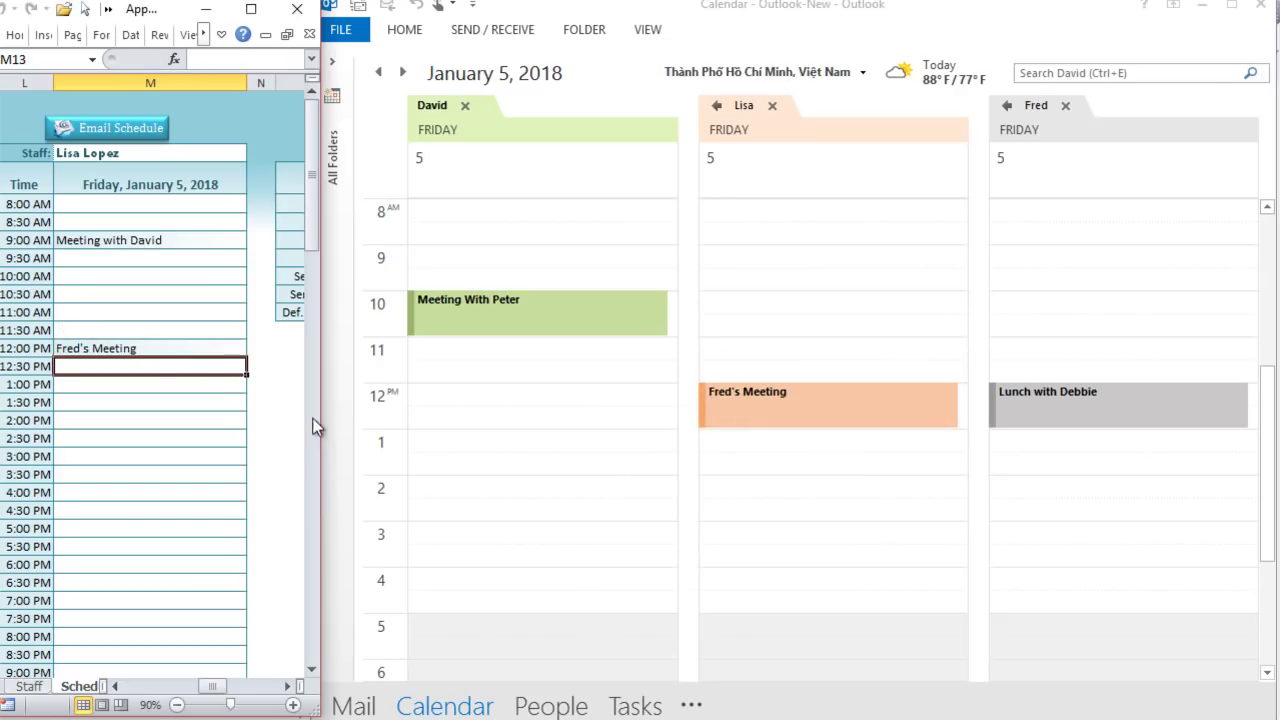
{"action": "left_click_drag", "start_coordinate": [214, 690], "coordinate": [238, 690]}
Step: Set the default appointment duration to 90
{"action": "left_click", "coordinate": [170, 313]}
{"action": "left_click", "coordinate": [190, 314]}
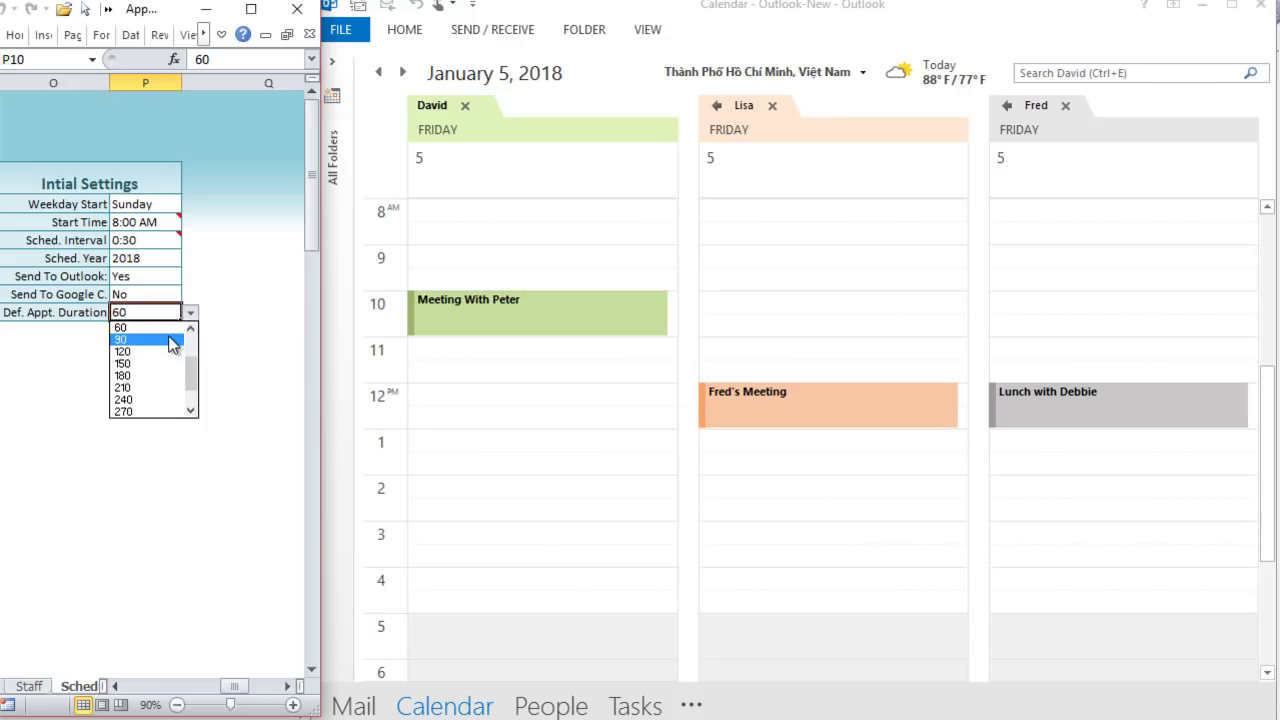
{"action": "left_click", "coordinate": [170, 340]}
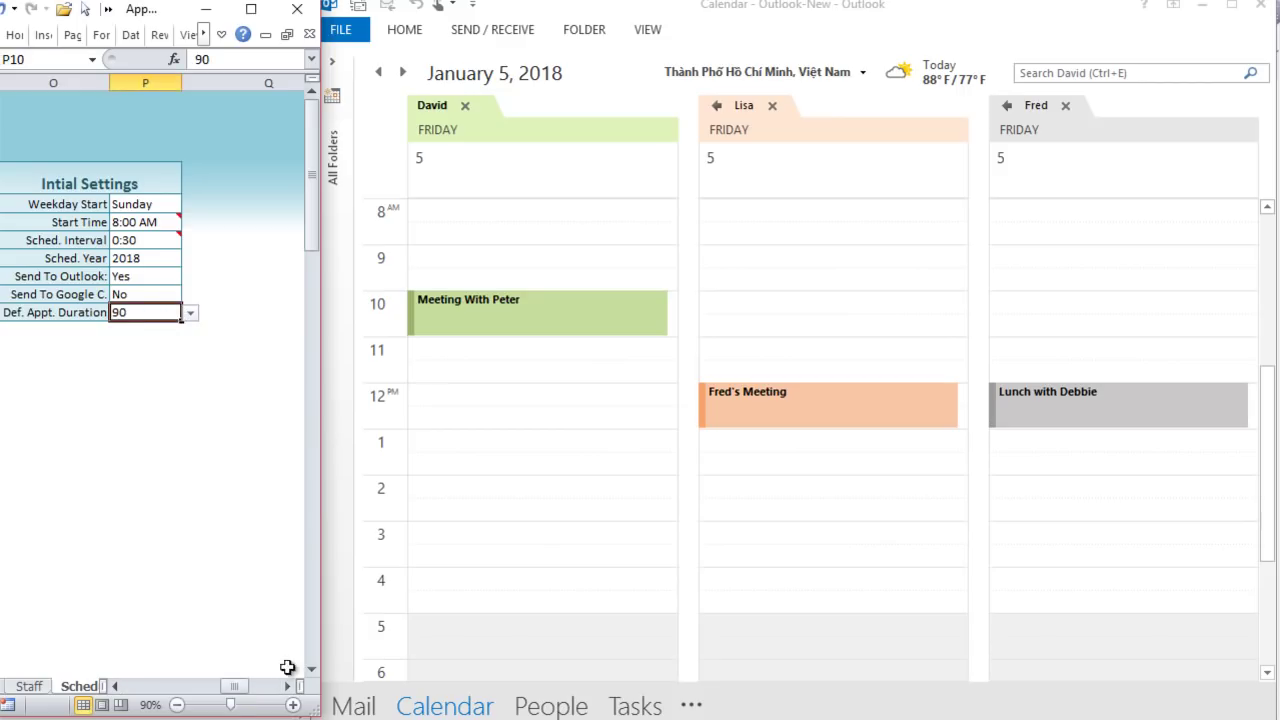
{"action": "left_click_drag", "start_coordinate": [242, 690], "coordinate": [228, 695]}
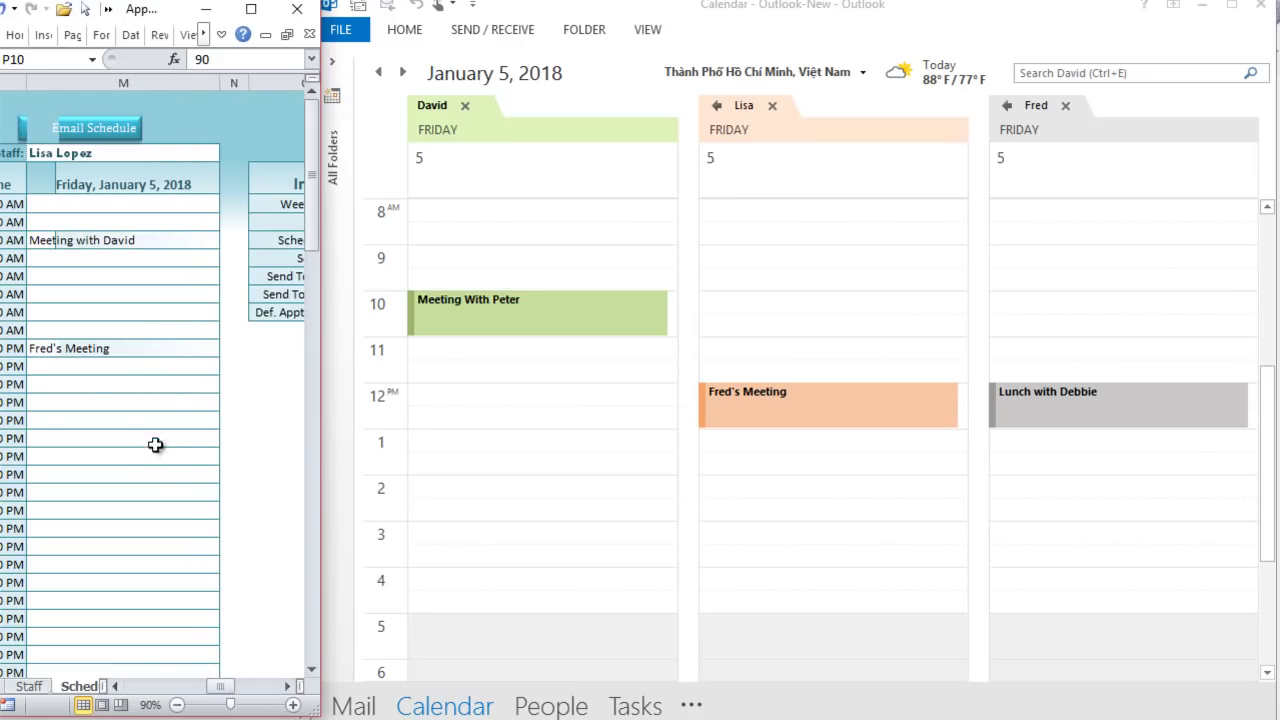
Step: Enter 'Meeting with Bob' in Lisa's 2:00 PM slot and open the synced appointment in Outlook
{"action": "left_click", "coordinate": [106, 418]}
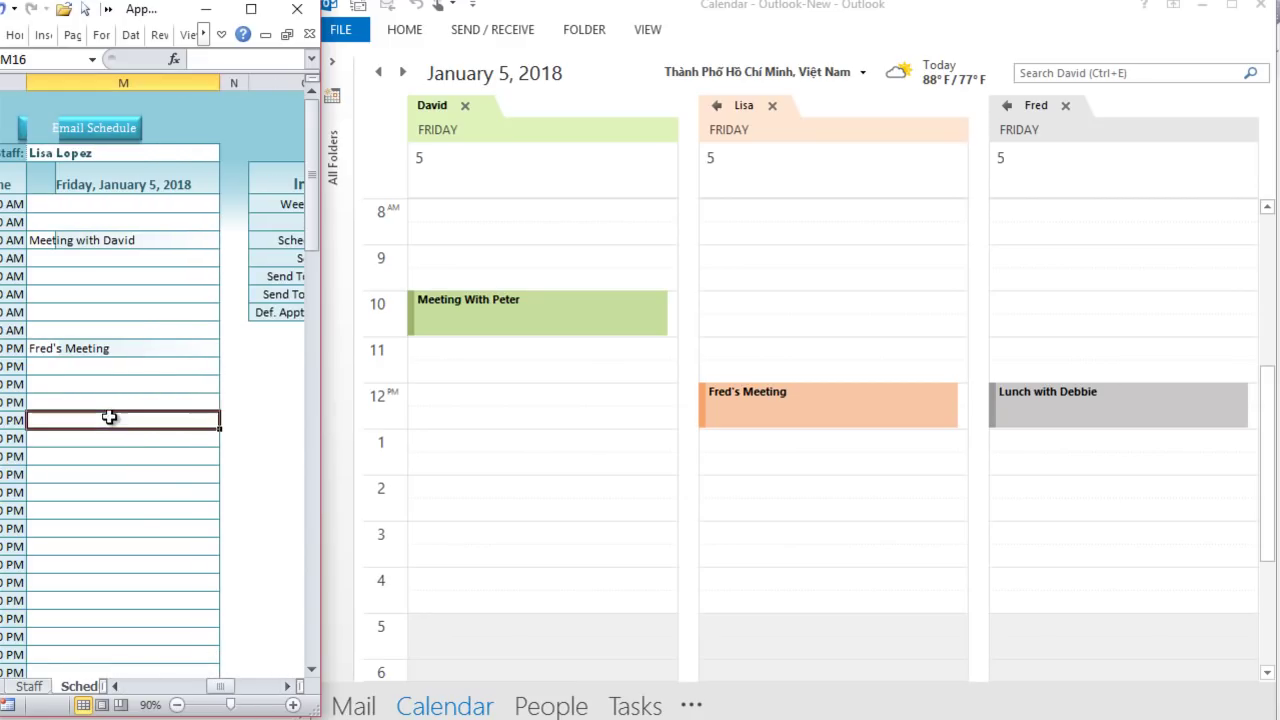
{"action": "left_click", "coordinate": [116, 688]}
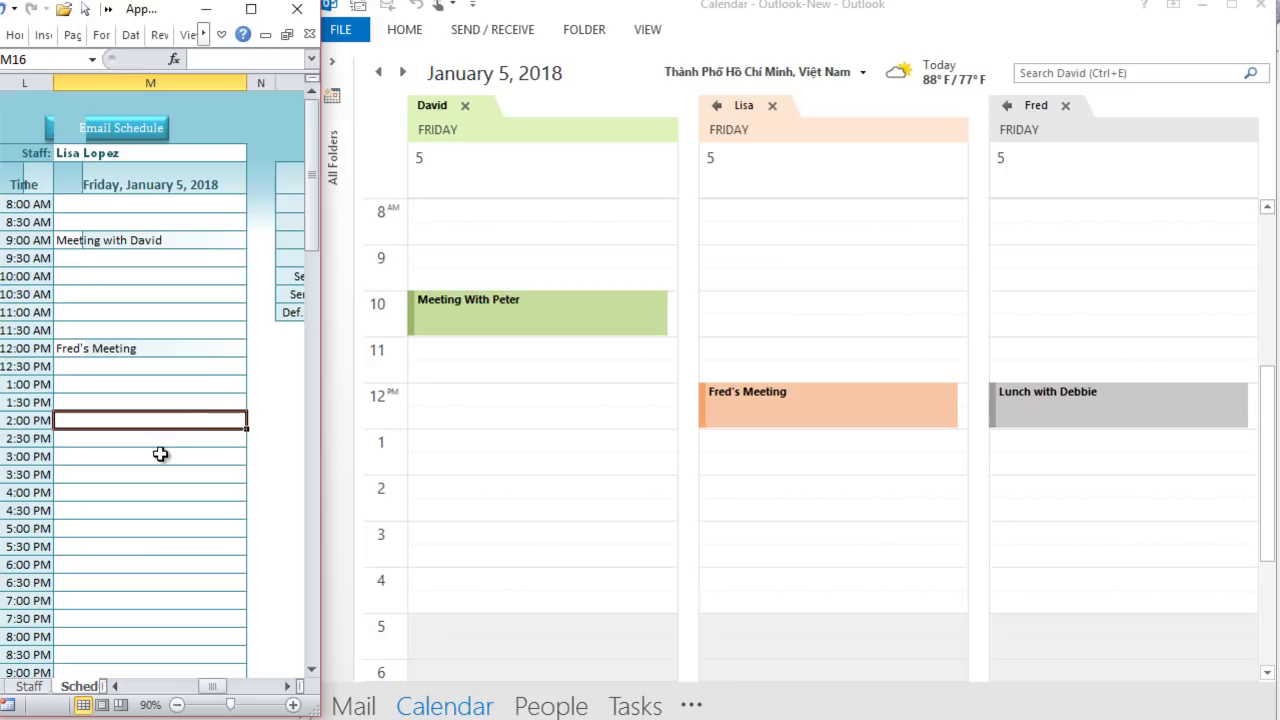
{"action": "type", "text": "Meeting with Bob"}
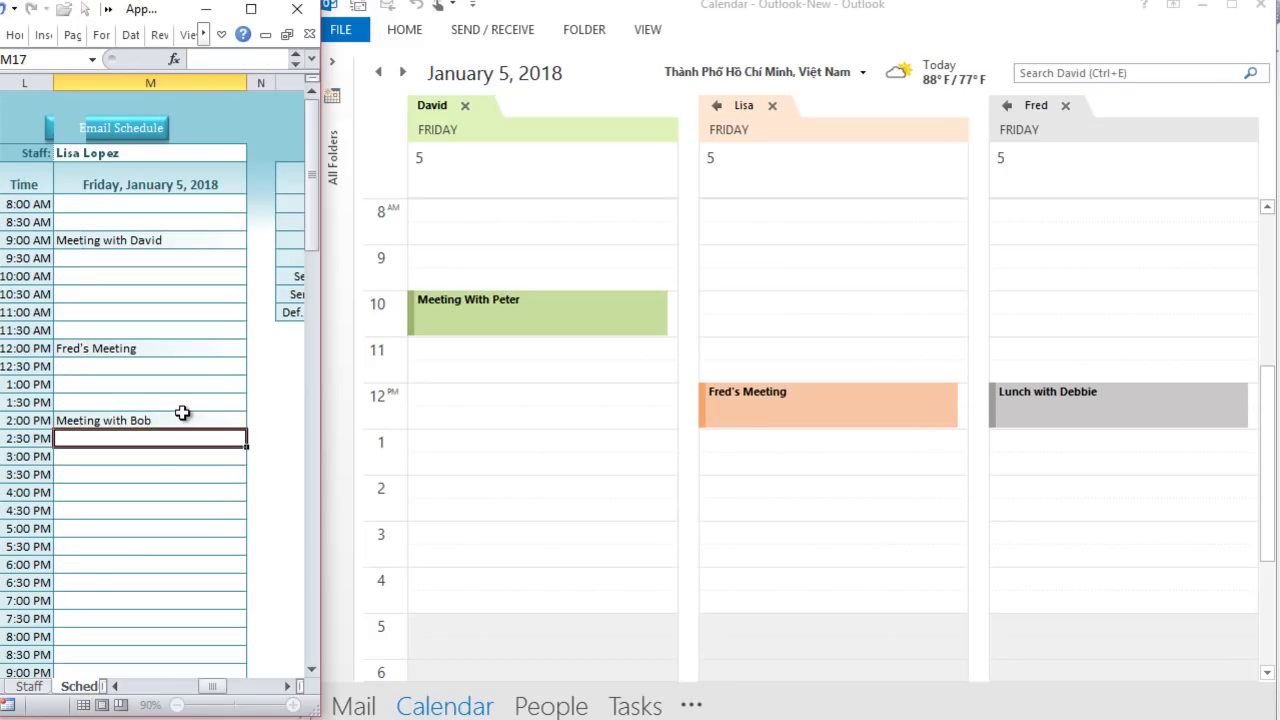
{"action": "key", "text": "Return"}
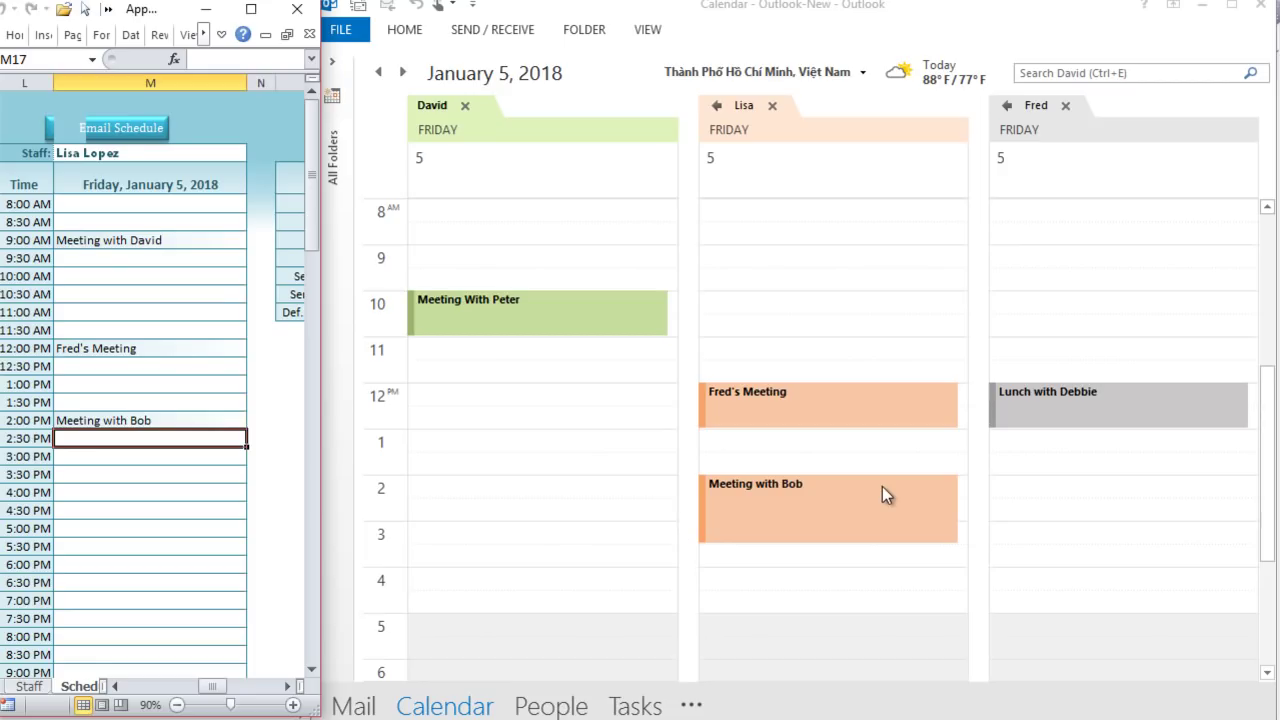
{"action": "double_click", "coordinate": [882, 486]}
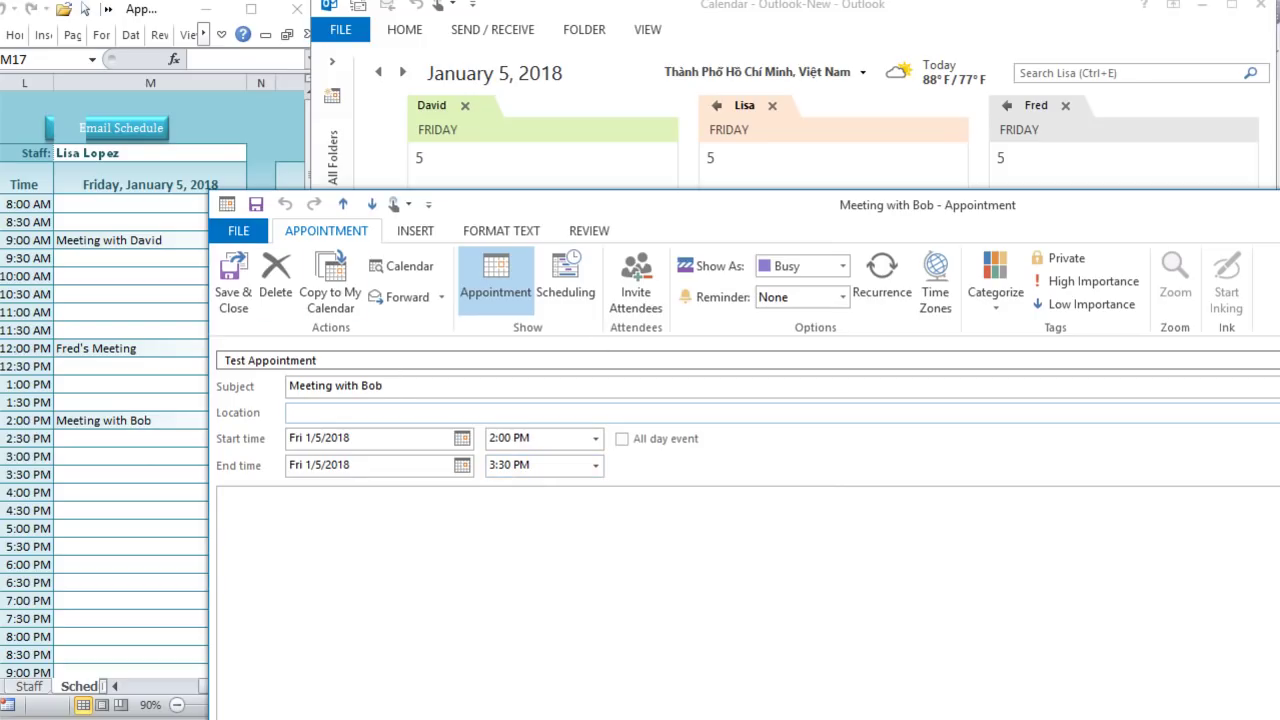
Step: Close the Meeting with Bob appointment, confirmed at 2:00–3:30 PM, and minimize Outlook
{"action": "key", "text": "alt+F4"}
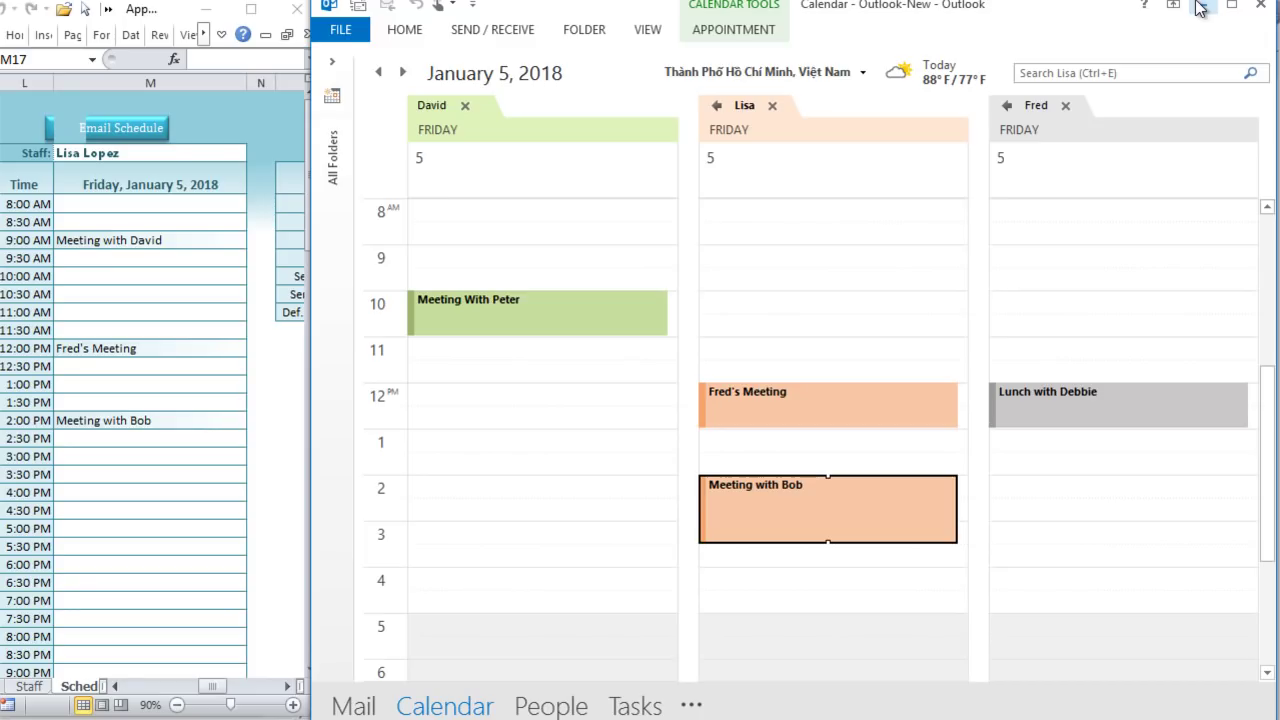
{"action": "left_click", "coordinate": [1199, 8]}
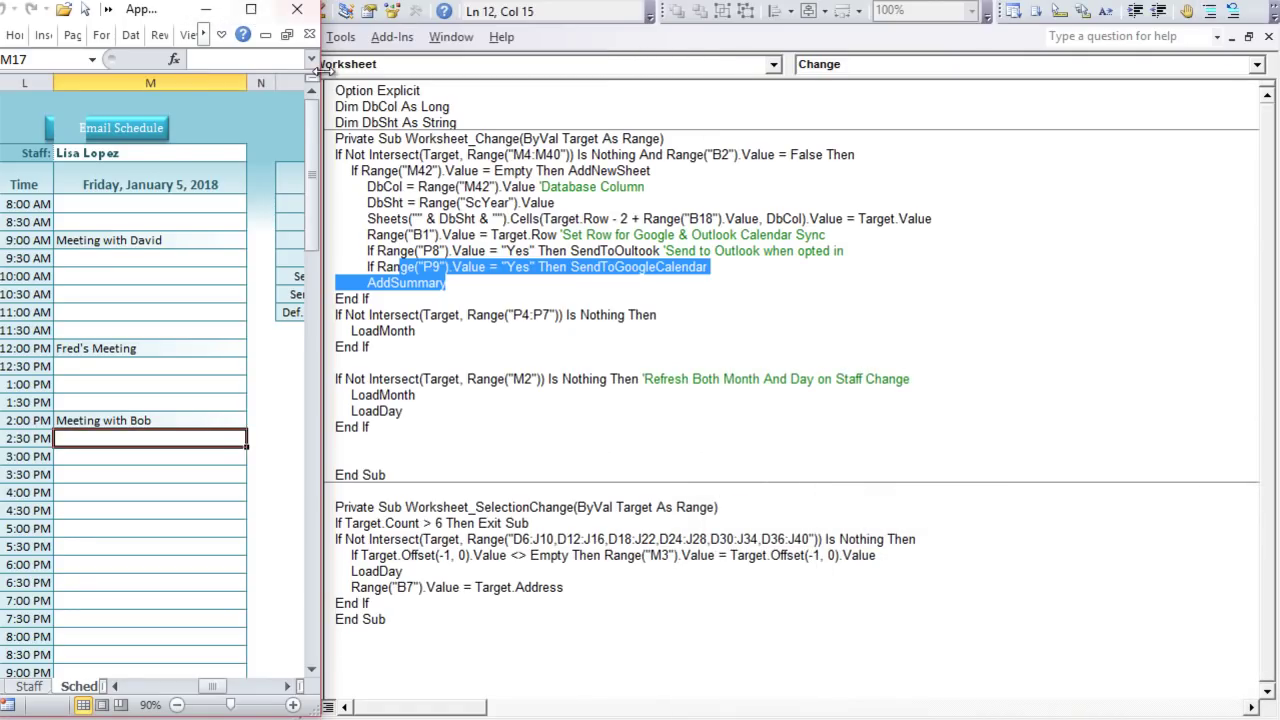
Step: Hide Excel, open the OutlookSync_Macs module, and review SendToOutlook's Outlook object declarations
{"action": "left_click_drag", "start_coordinate": [318, 70], "coordinate": [1170, 185]}
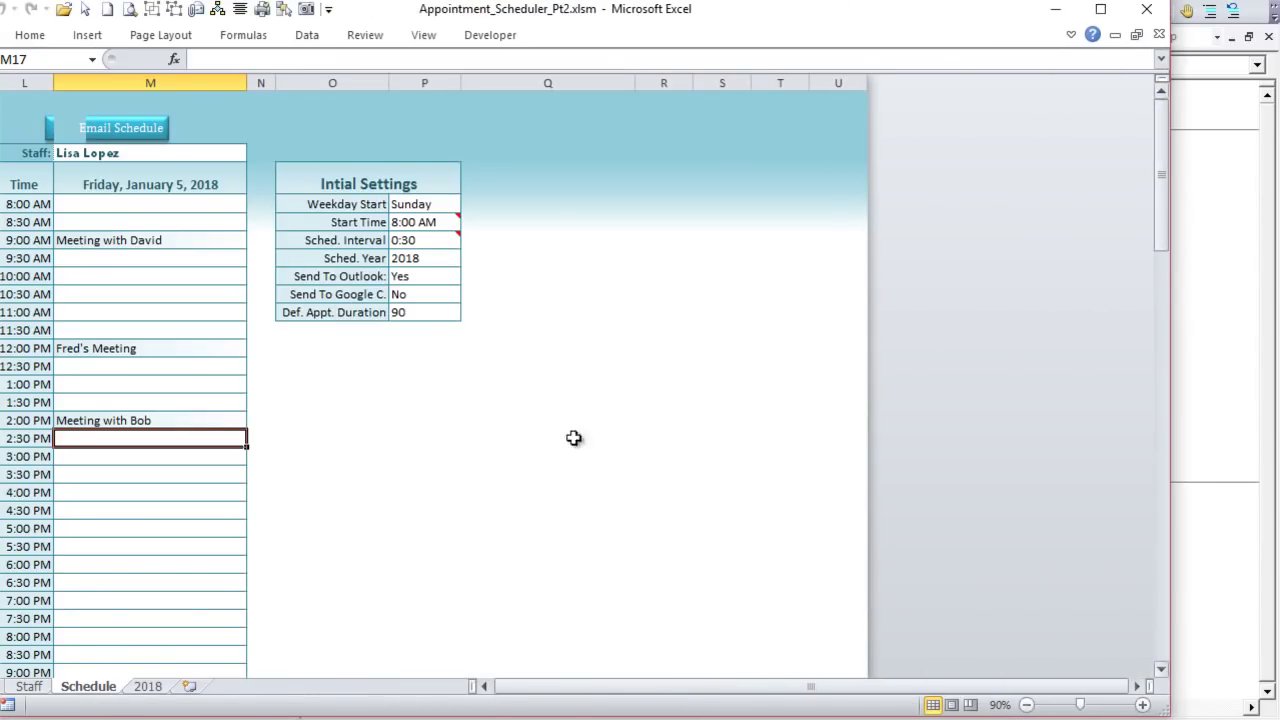
{"action": "left_click_drag", "start_coordinate": [549, 686], "coordinate": [500, 686]}
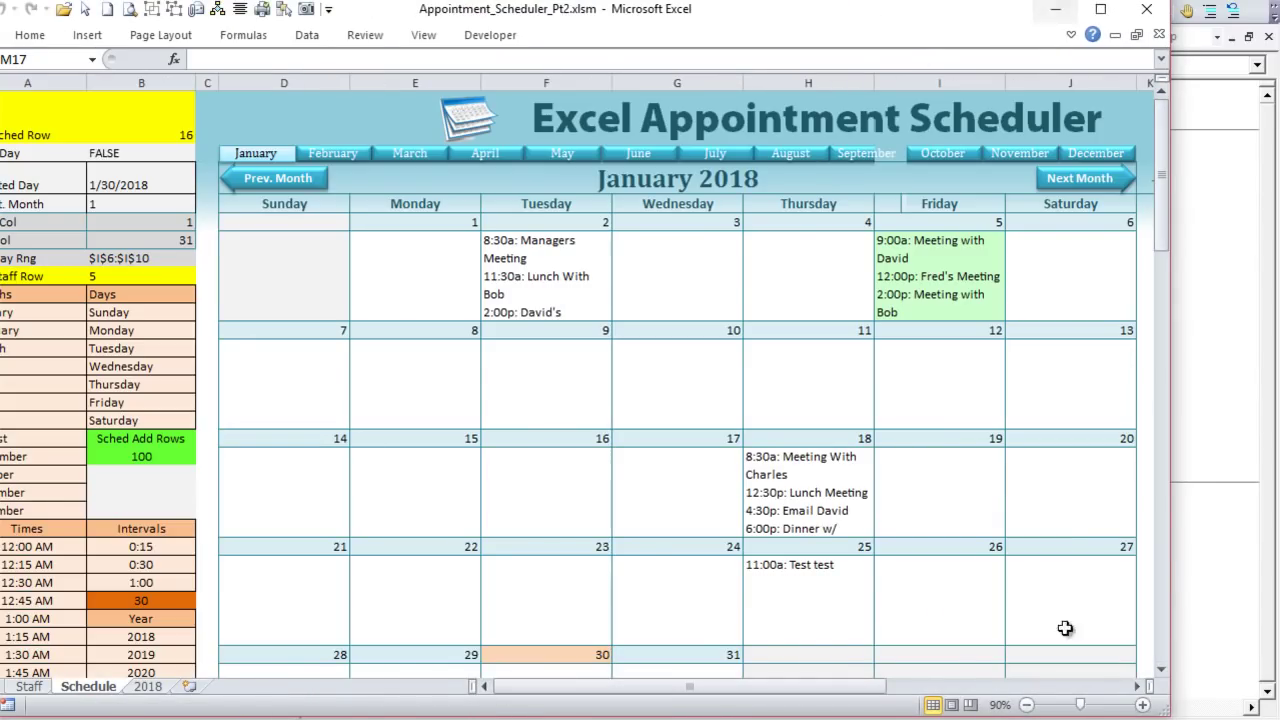
{"action": "left_click", "coordinate": [1055, 9]}
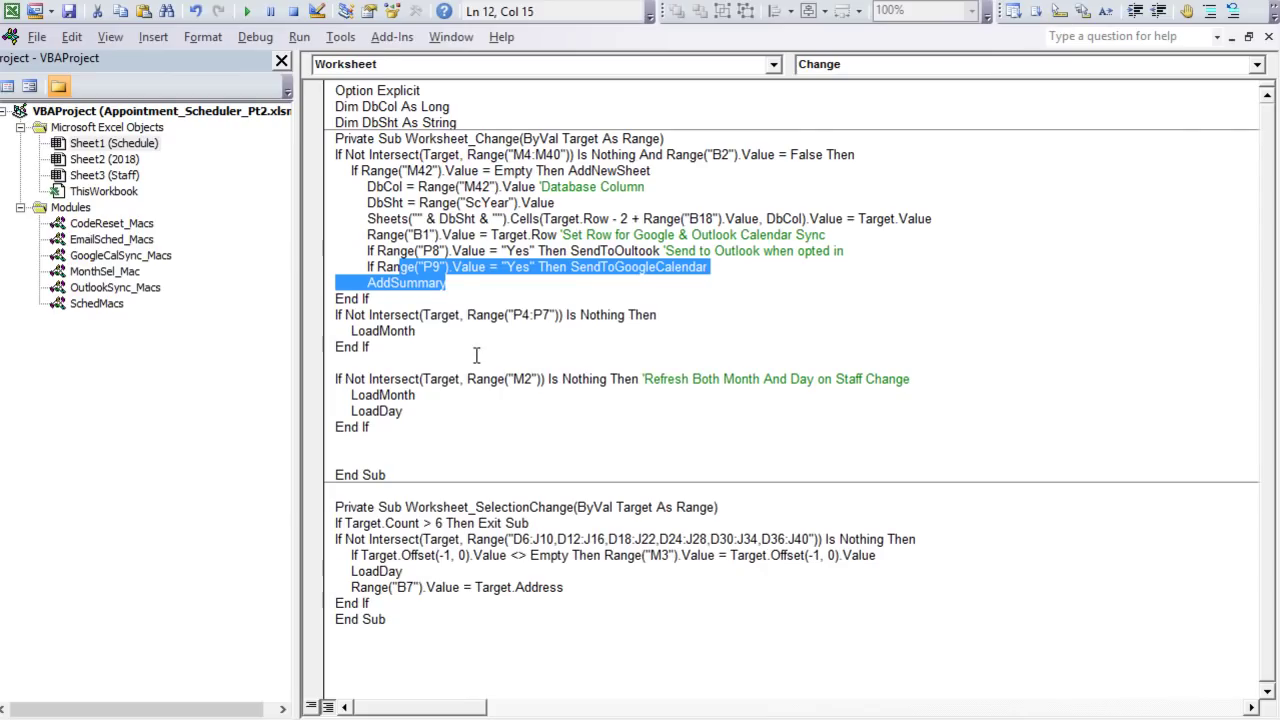
{"action": "double_click", "coordinate": [130, 288]}
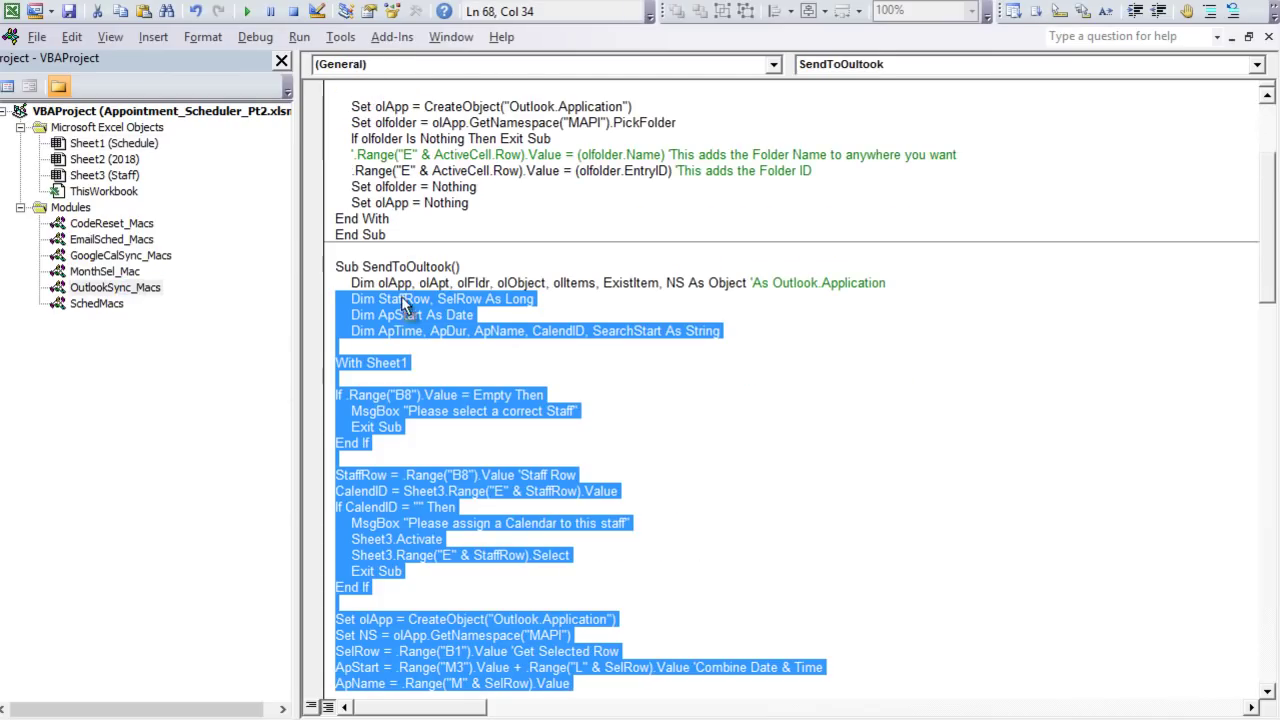
{"action": "left_click", "coordinate": [437, 284]}
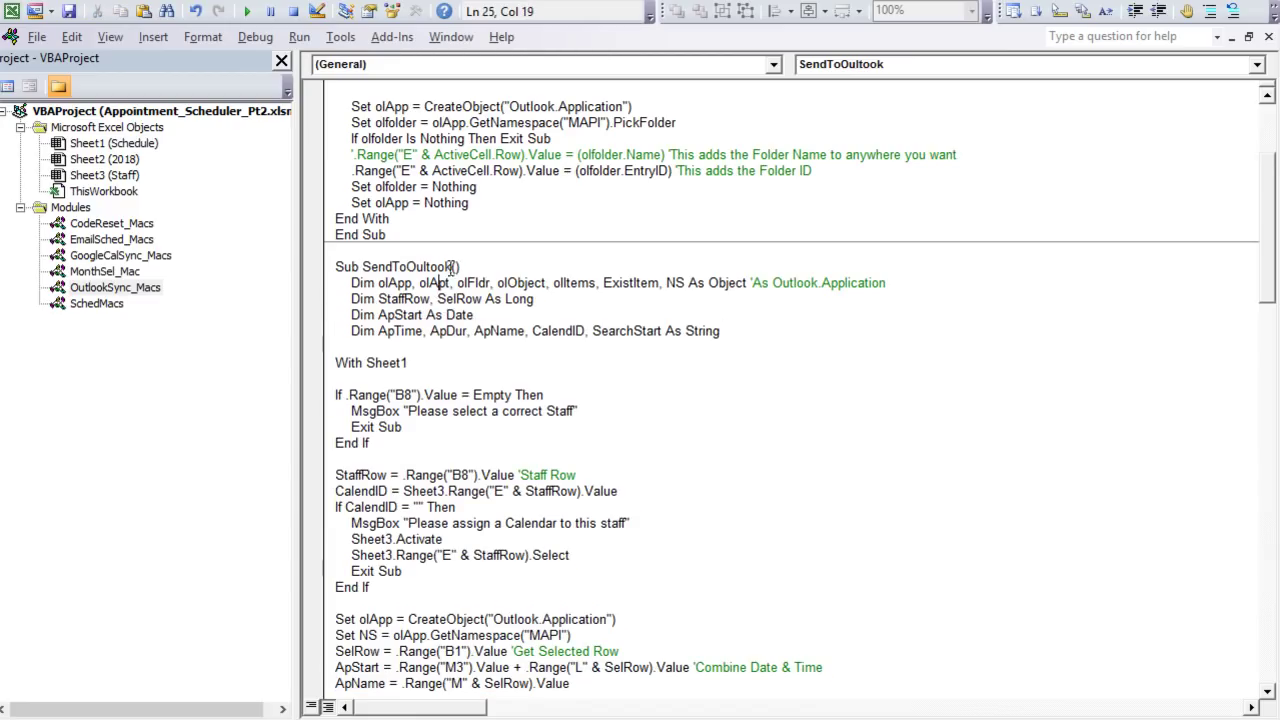
{"action": "left_click_drag", "start_coordinate": [356, 282], "coordinate": [420, 363]}
{"action": "left_click", "coordinate": [433, 373]}
{"action": "left_click_drag", "start_coordinate": [379, 283], "coordinate": [705, 283]}
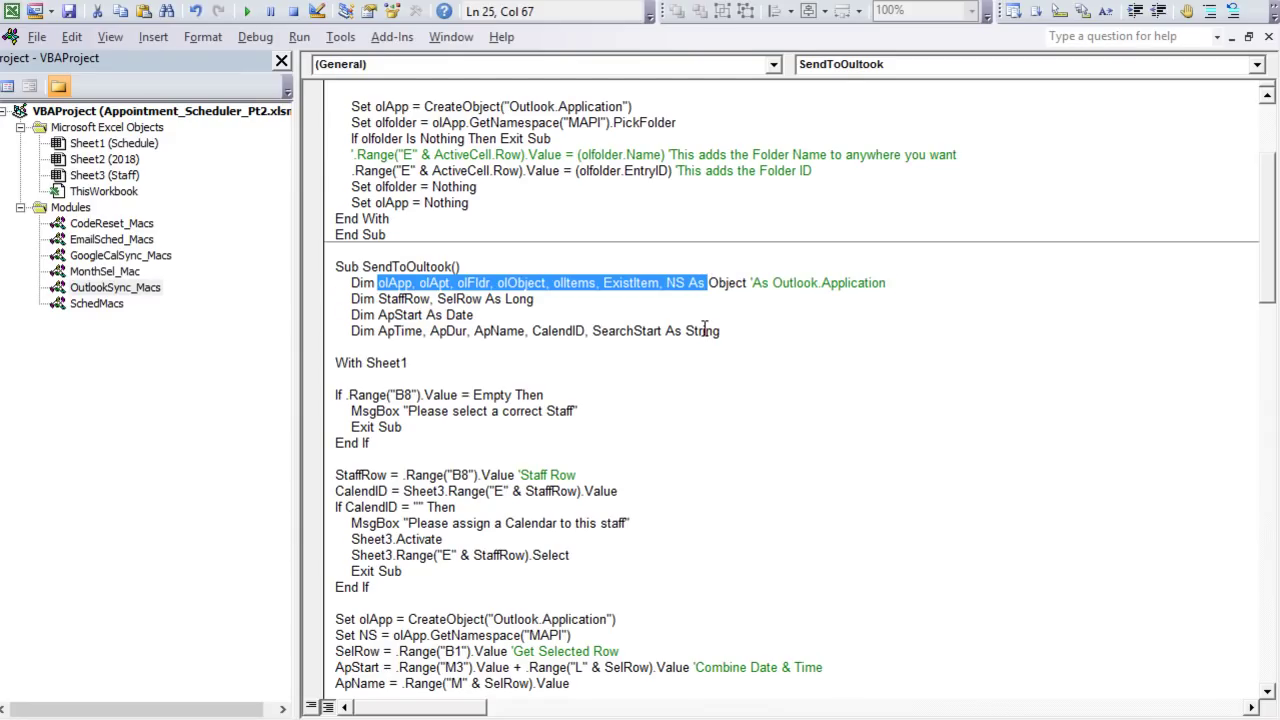
{"action": "left_click", "coordinate": [370, 11]}
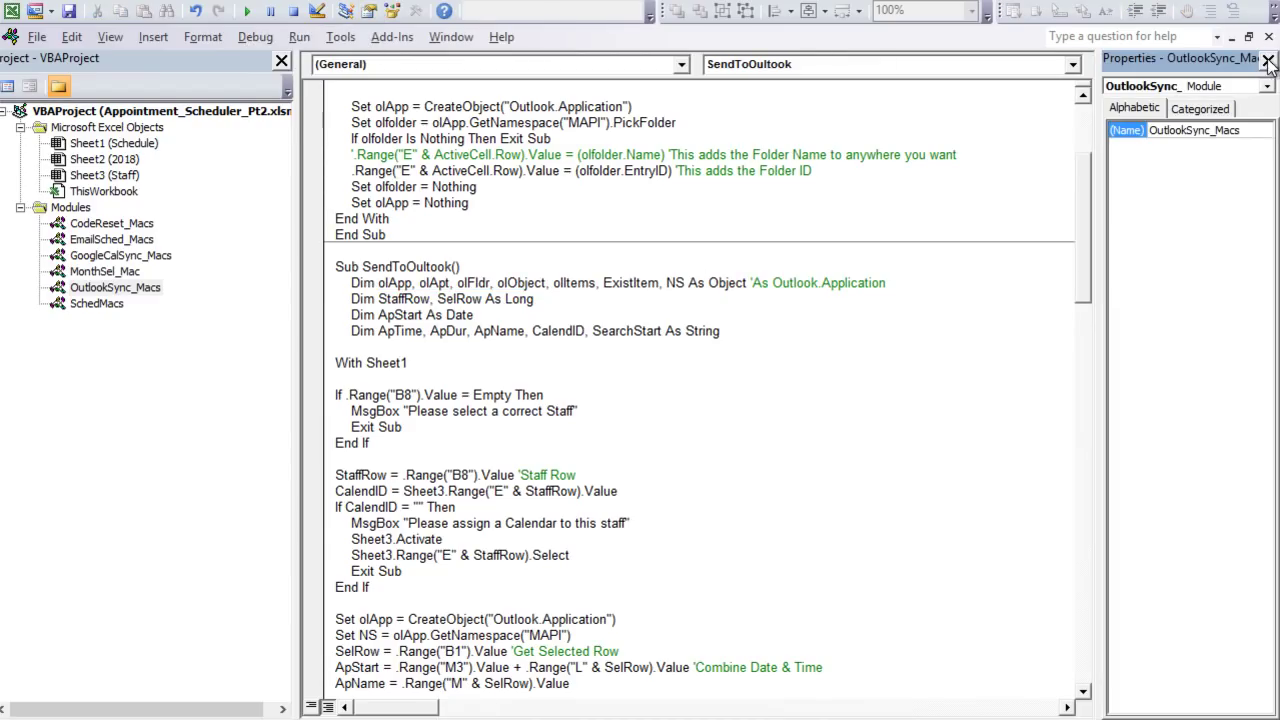
Step: Close the Properties window and confirm the project's Tools > References dialog with OK
{"action": "left_click", "coordinate": [1268, 62]}
{"action": "left_click", "coordinate": [595, 374]}
{"action": "scroll", "coordinate": [585, 378], "scroll_direction": "down", "scroll_amount": 2}
{"action": "scroll", "coordinate": [585, 378], "scroll_direction": "up", "scroll_amount": 2}
{"action": "left_click", "coordinate": [340, 38]}
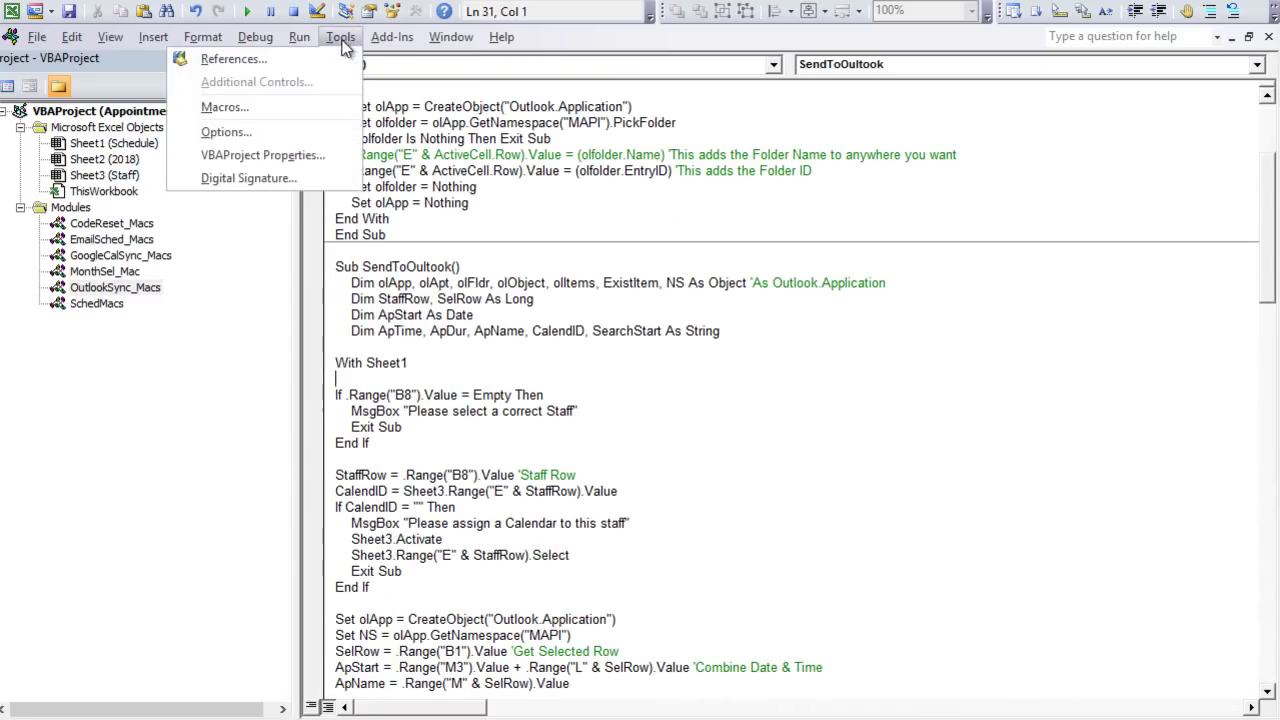
{"action": "left_click", "coordinate": [233, 59]}
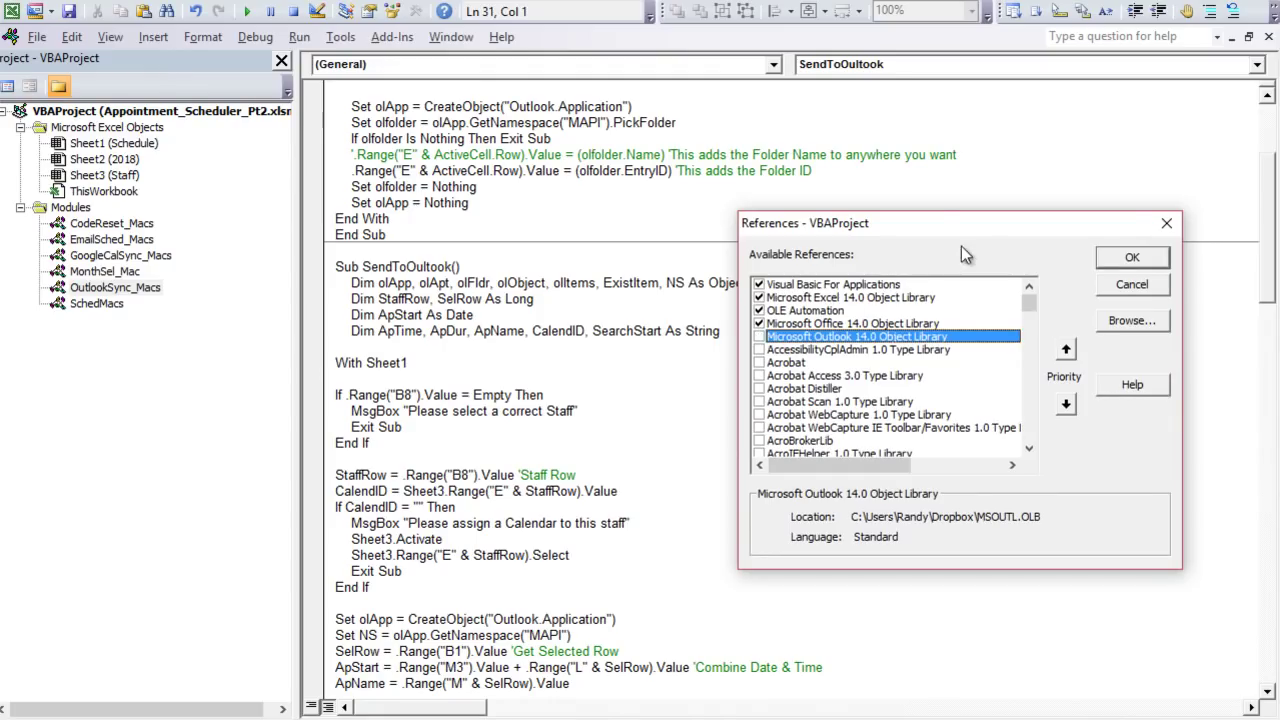
{"action": "left_click_drag", "start_coordinate": [975, 228], "coordinate": [844, 186]}
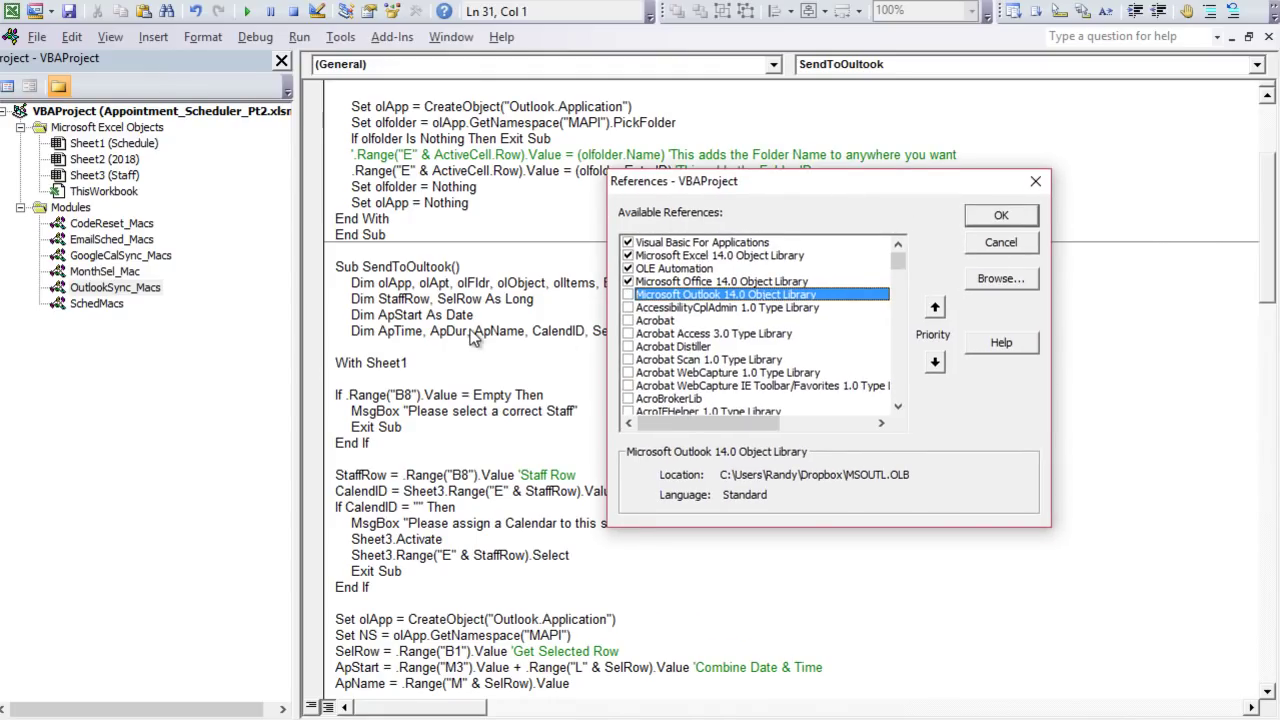
{"action": "left_click", "coordinate": [1001, 218]}
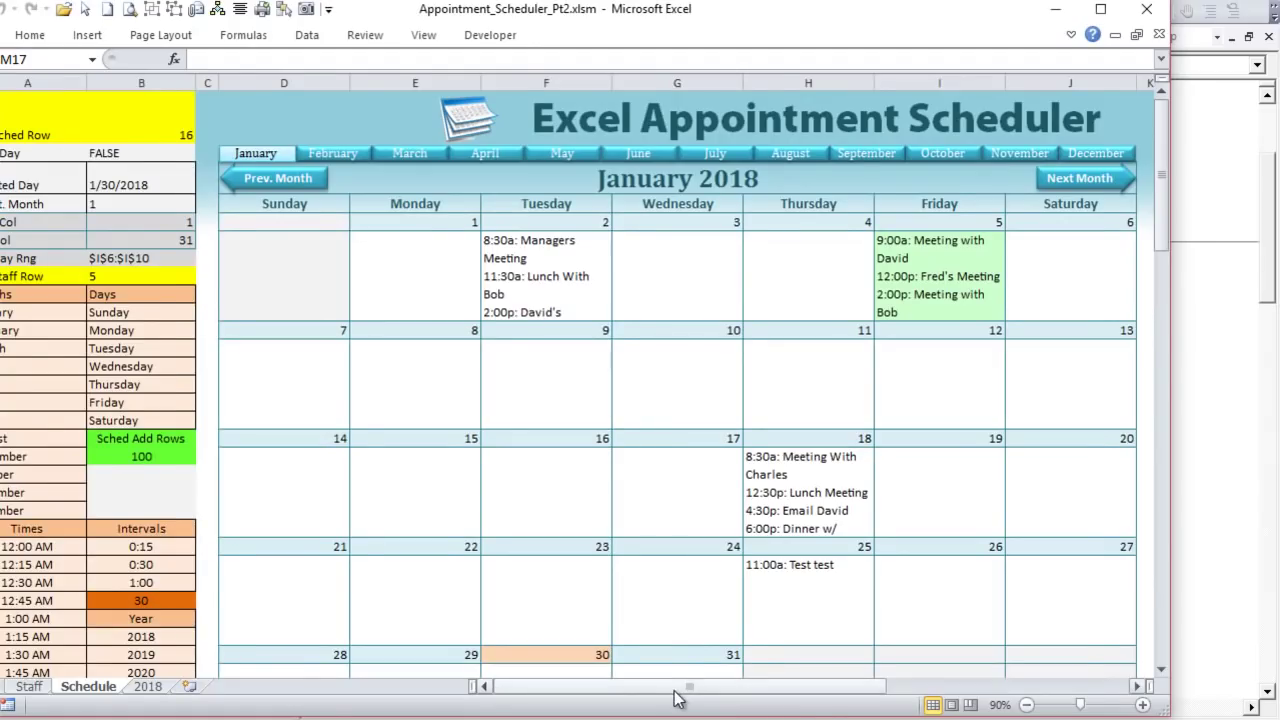
Step: Re-enter Fred's Meeting in Excel to rerun the sync, which stops at olAppointmentItem
{"action": "left_click_drag", "start_coordinate": [675, 692], "coordinate": [830, 697]}
{"action": "left_click", "coordinate": [795, 347]}
{"action": "double_click", "coordinate": [795, 347]}
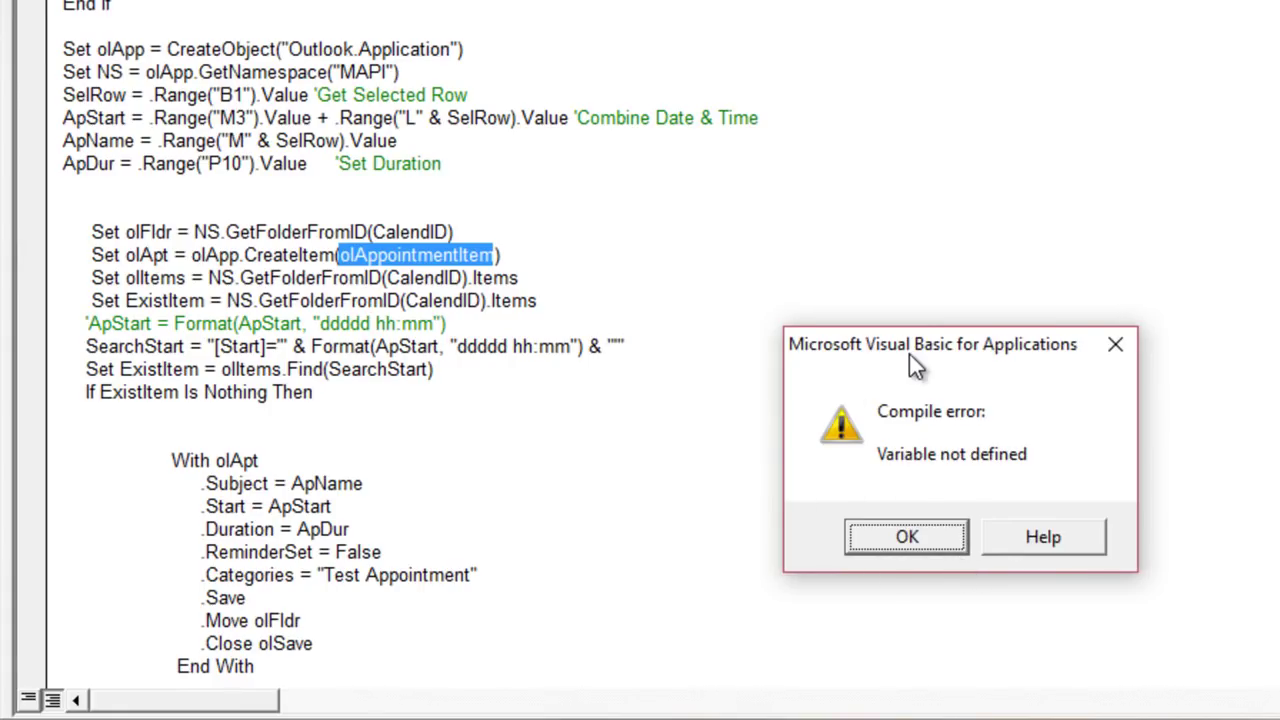
Step: Dismiss the 'Variable not defined' error and highlight the undefined olAppointmentItem constant
{"action": "left_click_drag", "start_coordinate": [904, 350], "coordinate": [784, 205]}
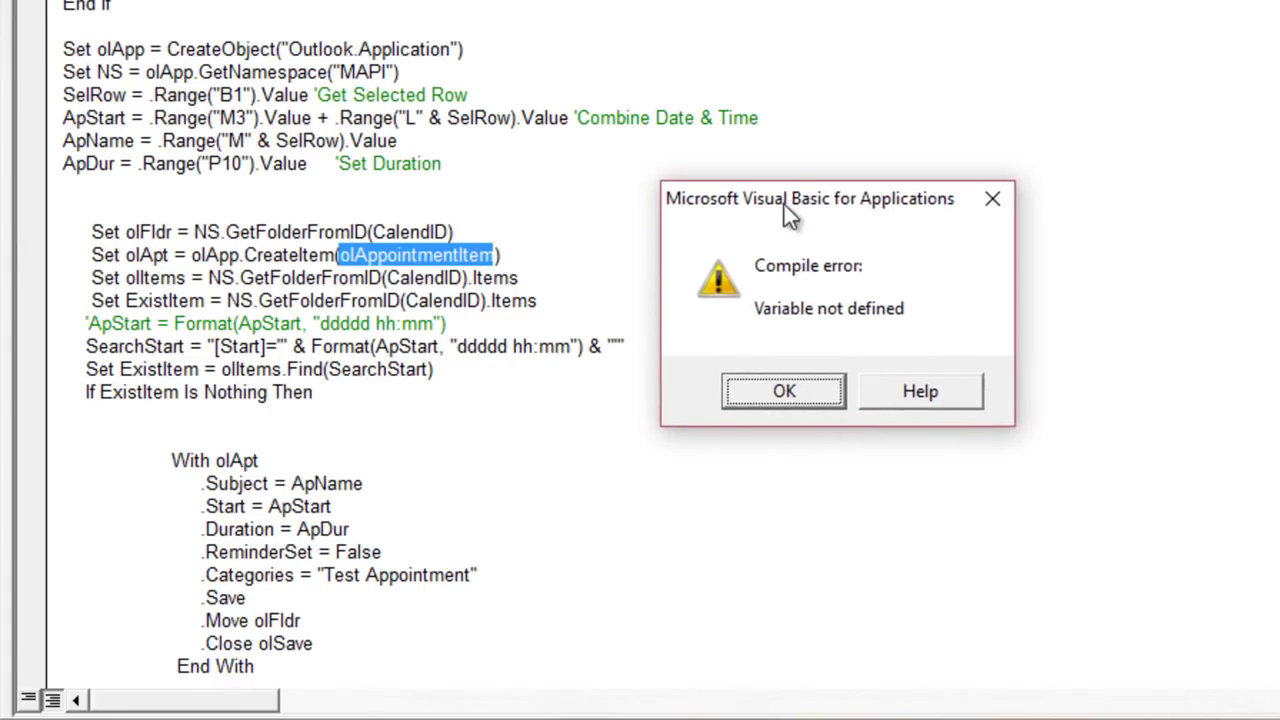
{"action": "left_click", "coordinate": [757, 398]}
{"action": "left_click", "coordinate": [355, 275]}
{"action": "mouse_move", "coordinate": [358, 258]}
{"action": "left_mouse_down"}
{"action": "mouse_move", "coordinate": [487, 248]}
{"action": "mouse_move", "coordinate": [338, 255]}
{"action": "left_mouse_up"}
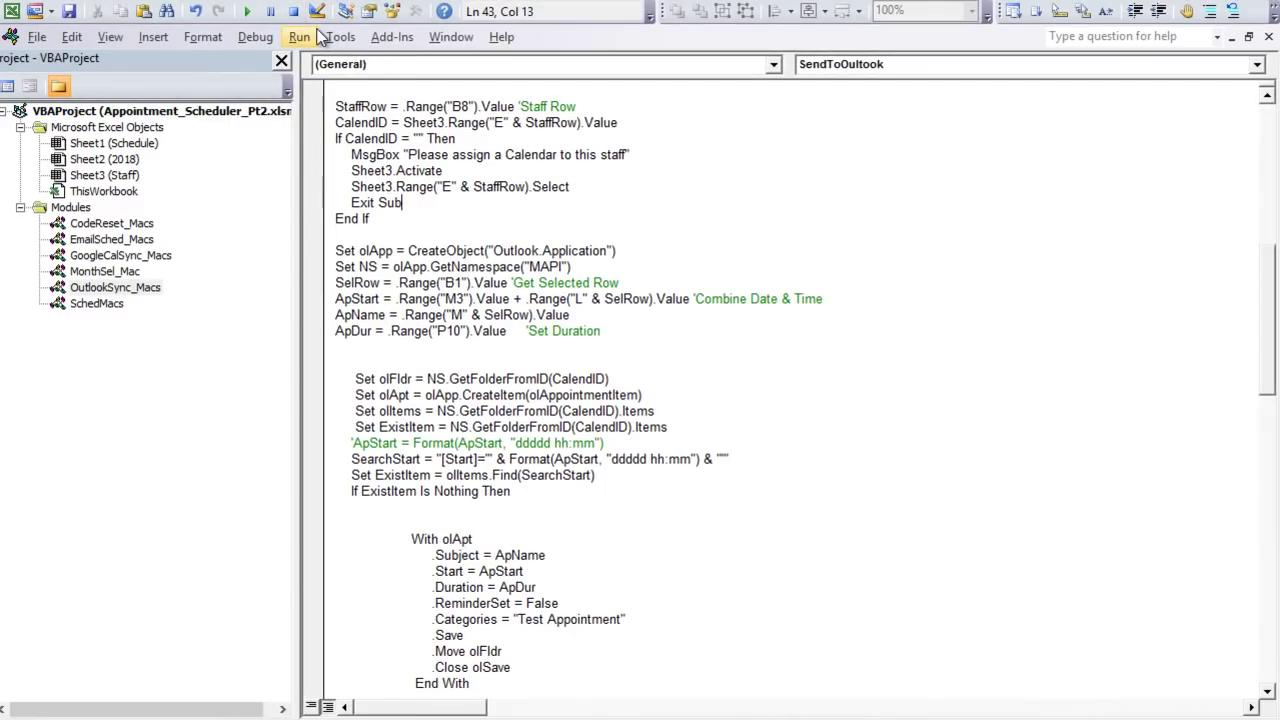
Step: Enable the Microsoft Outlook 15.0 Object Library in the project's references
{"action": "left_click", "coordinate": [334, 40]}
{"action": "left_click", "coordinate": [299, 37]}
{"action": "left_click", "coordinate": [336, 37]}
{"action": "left_click", "coordinate": [329, 50]}
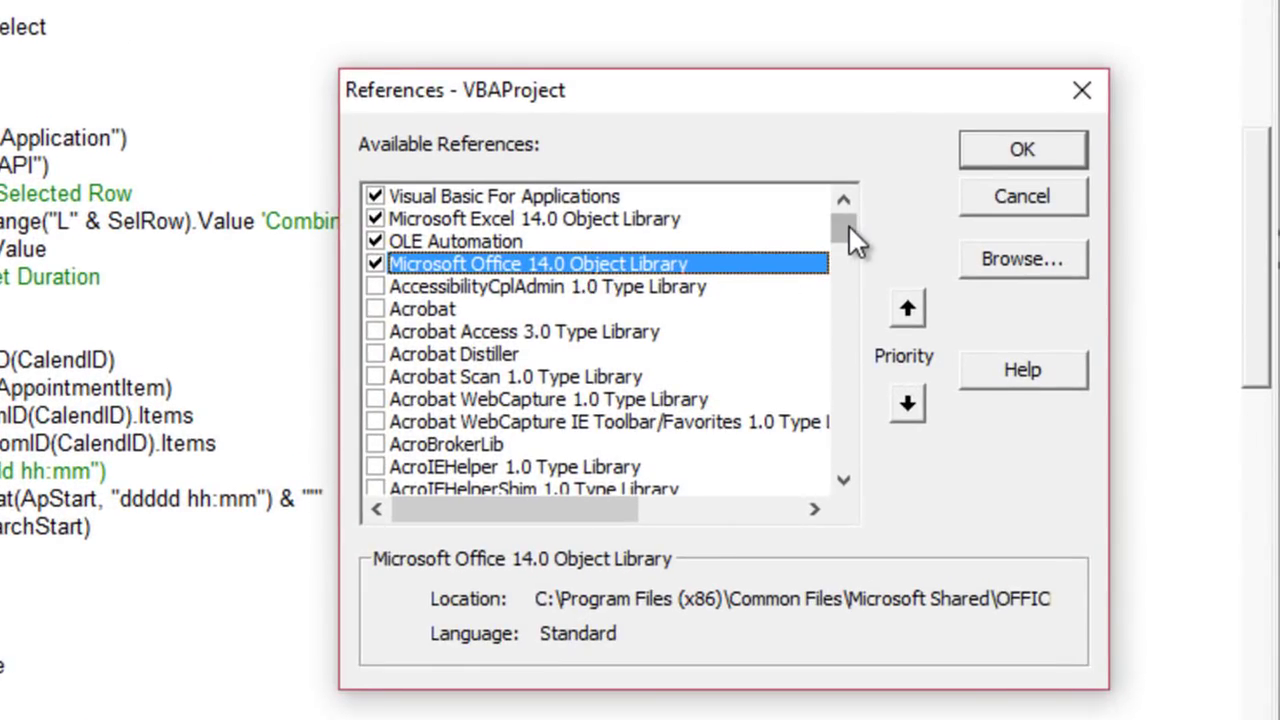
{"action": "left_click_drag", "start_coordinate": [846, 226], "coordinate": [842, 352]}
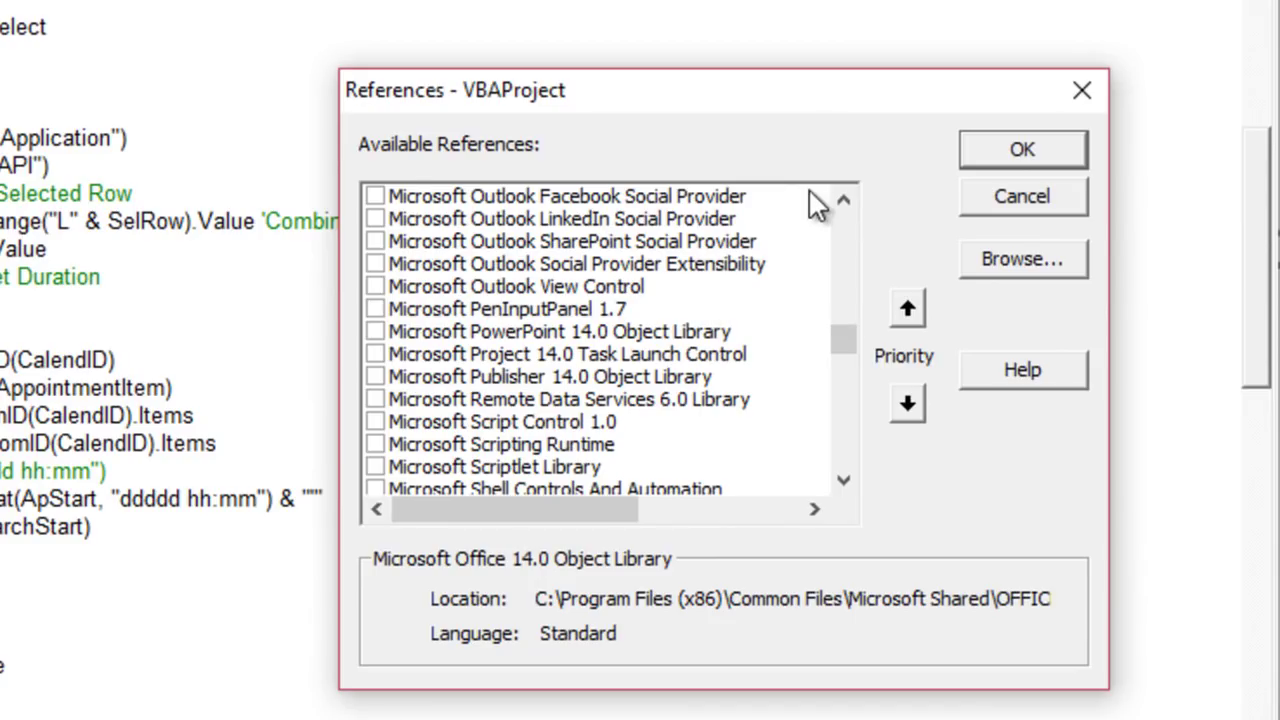
{"action": "left_click", "coordinate": [843, 198]}
{"action": "left_click", "coordinate": [843, 198]}
{"action": "left_click", "coordinate": [843, 198]}
{"action": "left_click", "coordinate": [843, 198]}
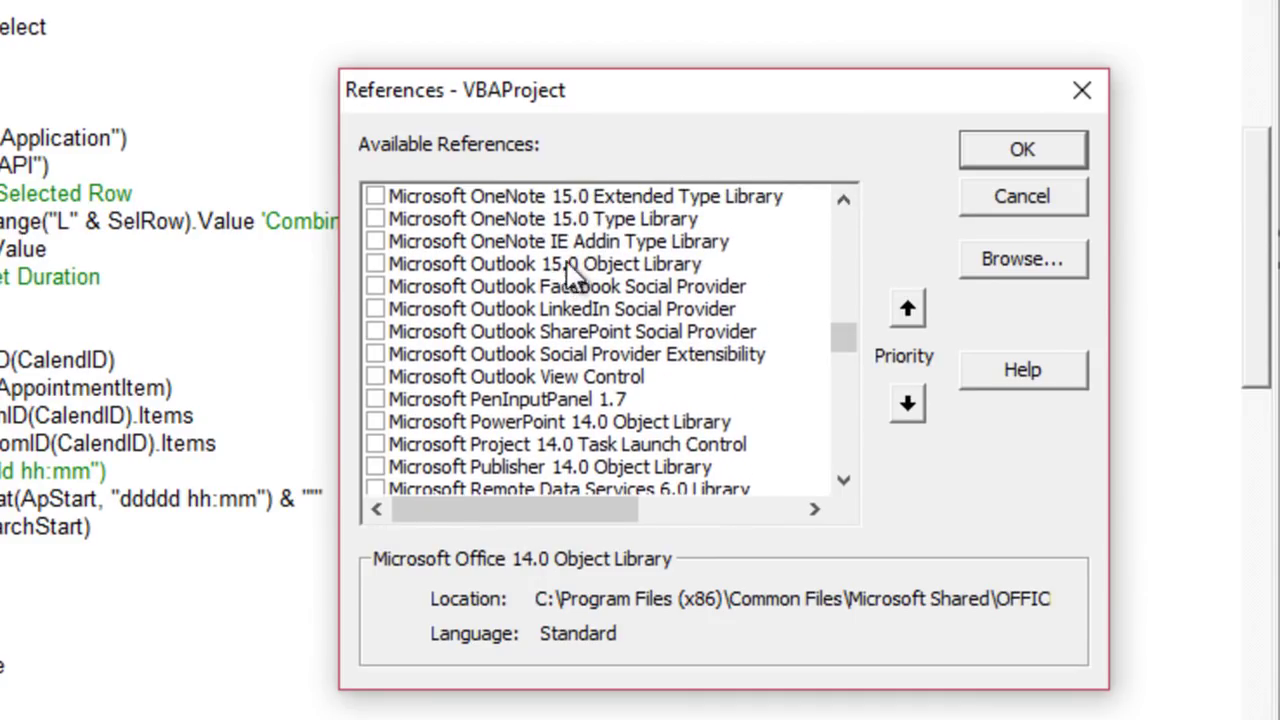
{"action": "left_click", "coordinate": [378, 264]}
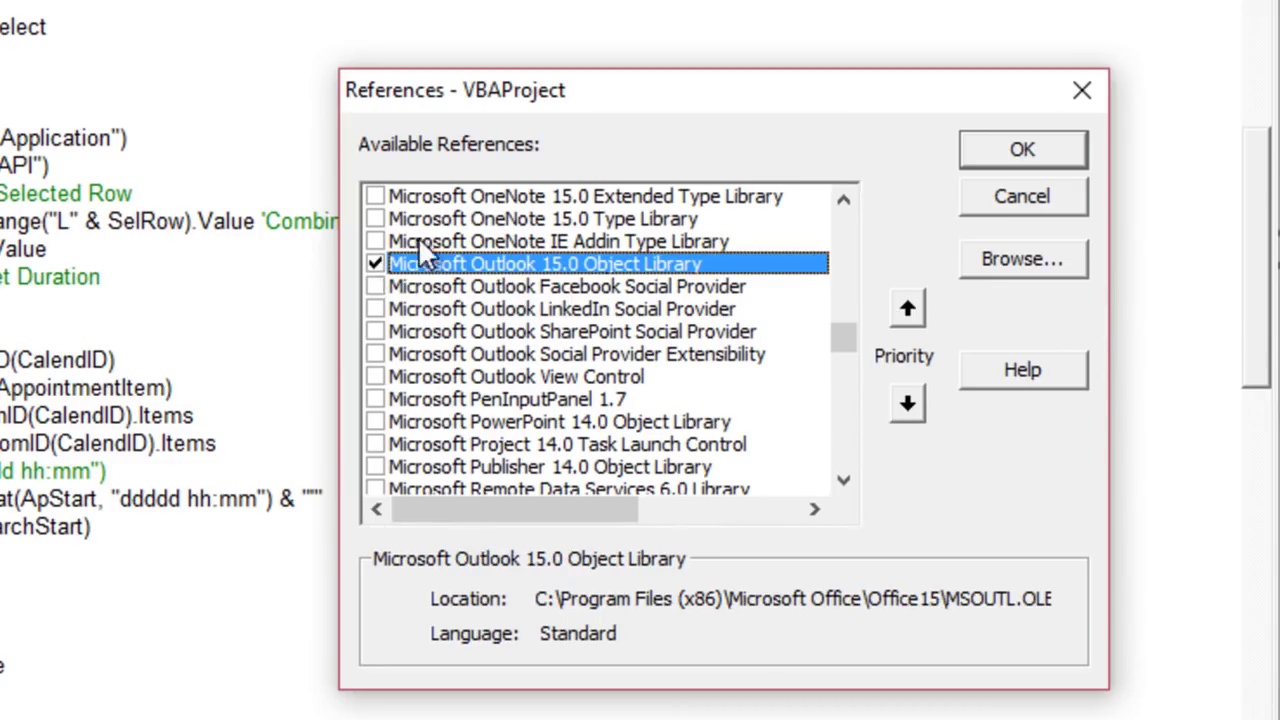
{"action": "left_click", "coordinate": [1015, 152]}
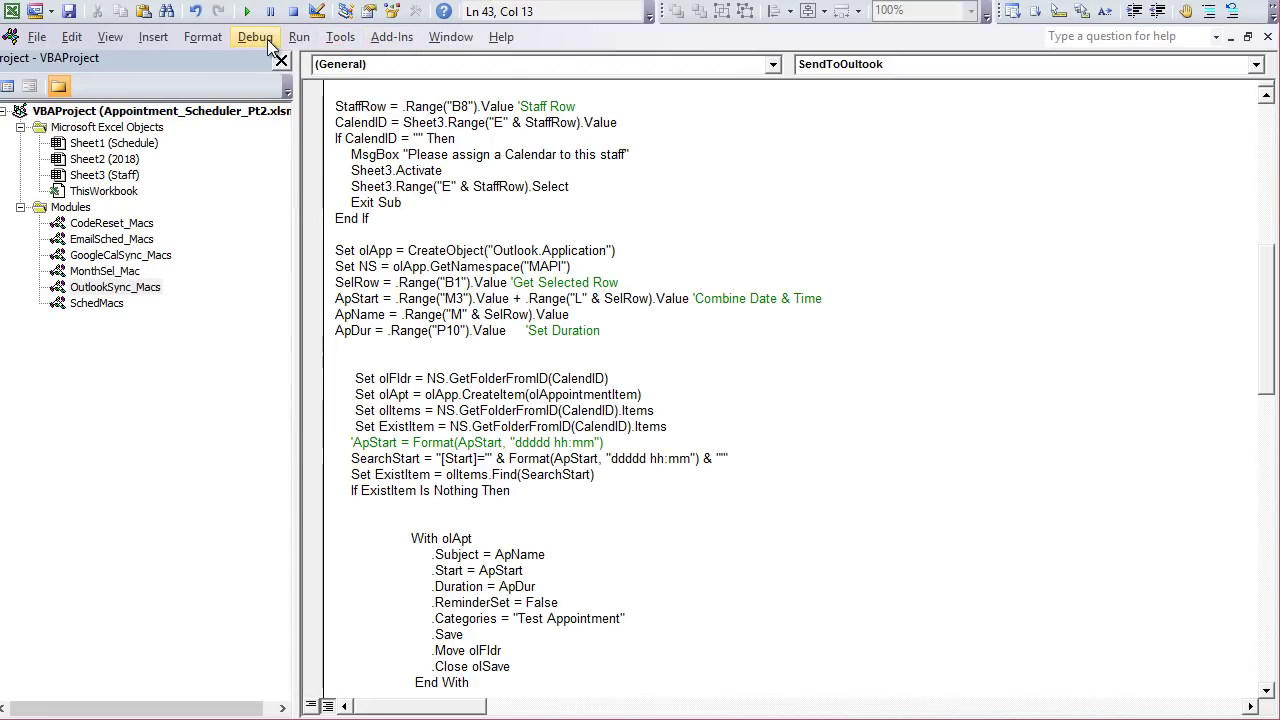
Step: Verify the Outlook 15.0 library stays checked in References, then return to Excel with Alt+F11
{"action": "left_click", "coordinate": [336, 38]}
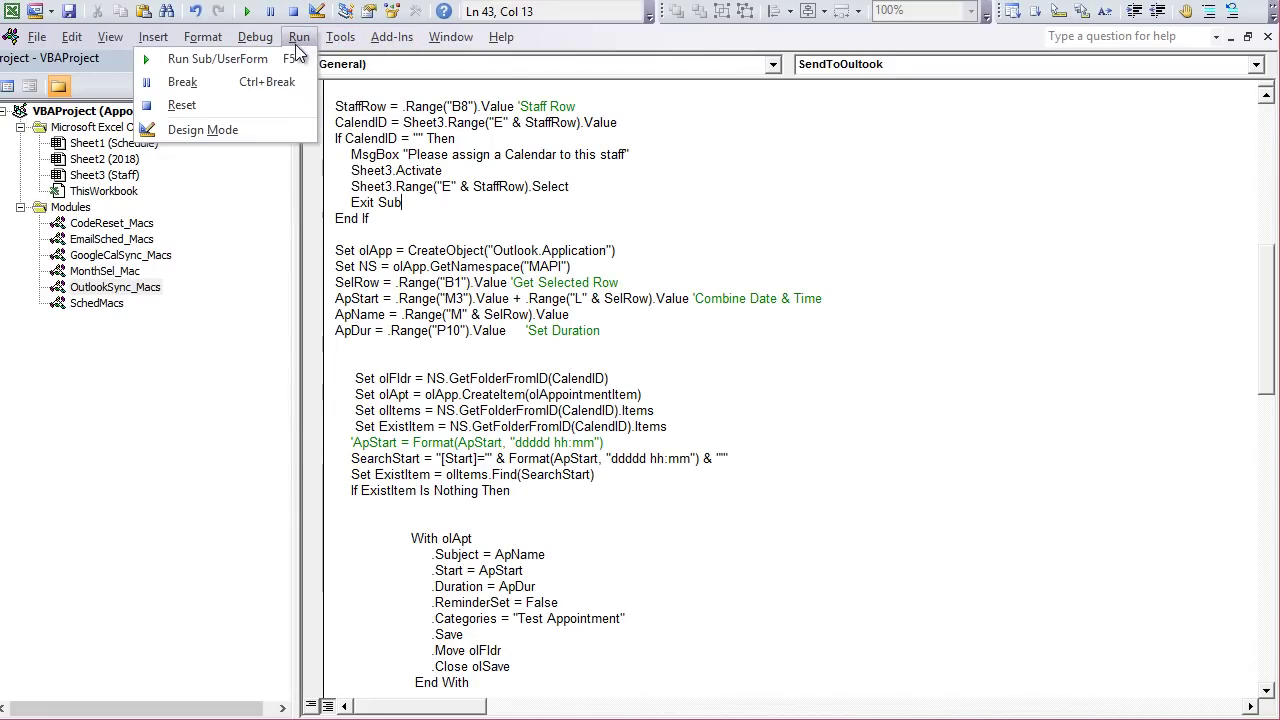
{"action": "left_click", "coordinate": [329, 53]}
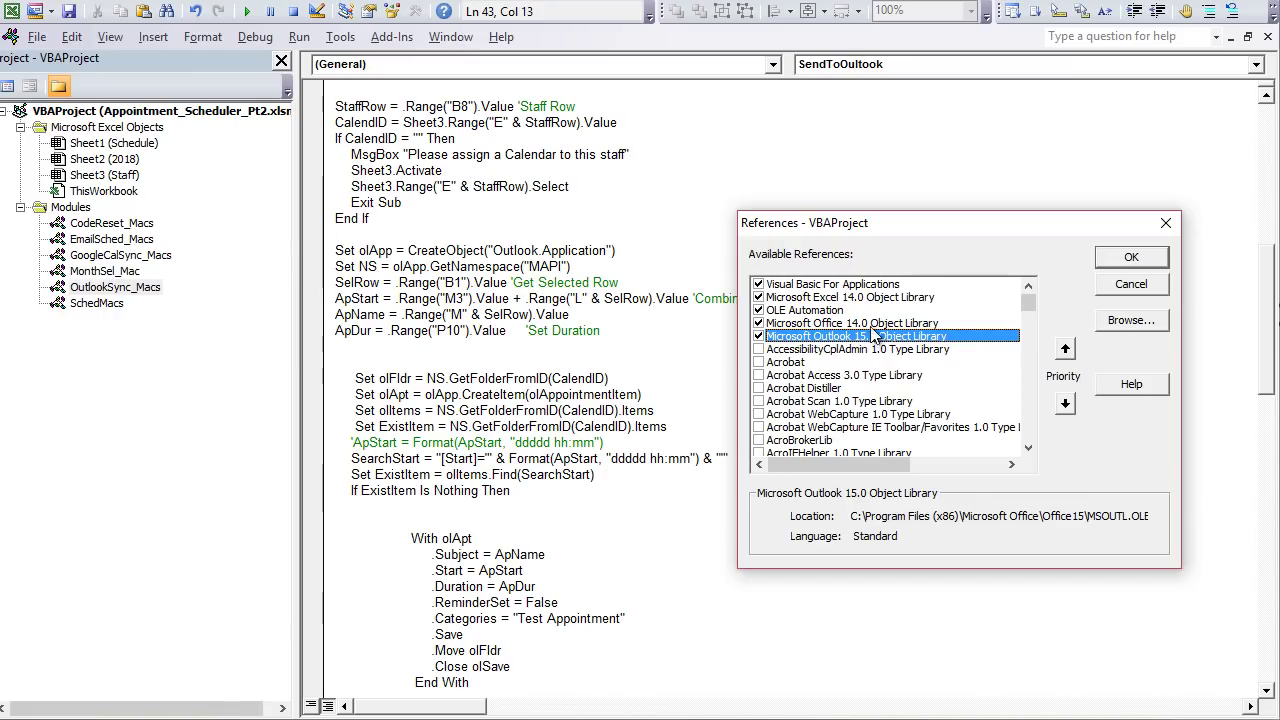
{"action": "left_click", "coordinate": [1131, 257]}
{"action": "key", "text": "alt+F11"}
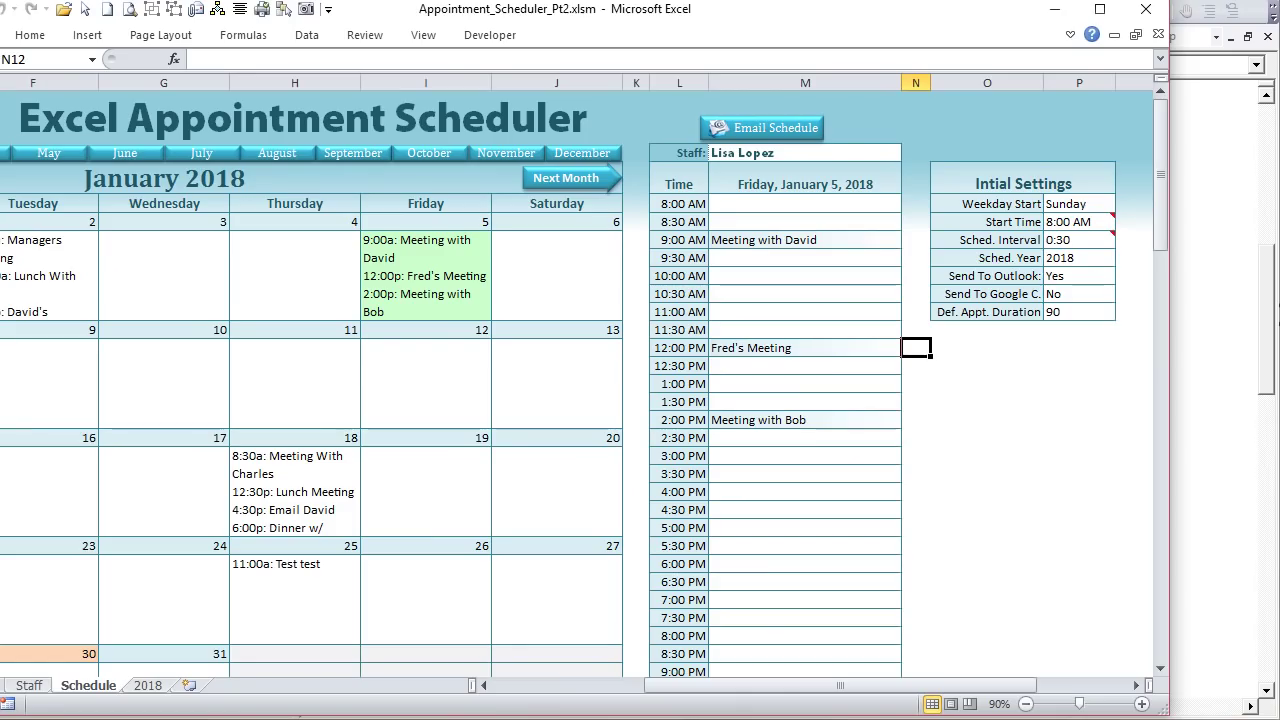
Step: In the SendToOutlook code, review the SelRow, ApStart, ApTime and CalendID variable declarations
{"action": "left_click", "coordinate": [857, 360]}
{"action": "left_click", "coordinate": [855, 347]}
{"action": "key", "text": "alt+F11"}
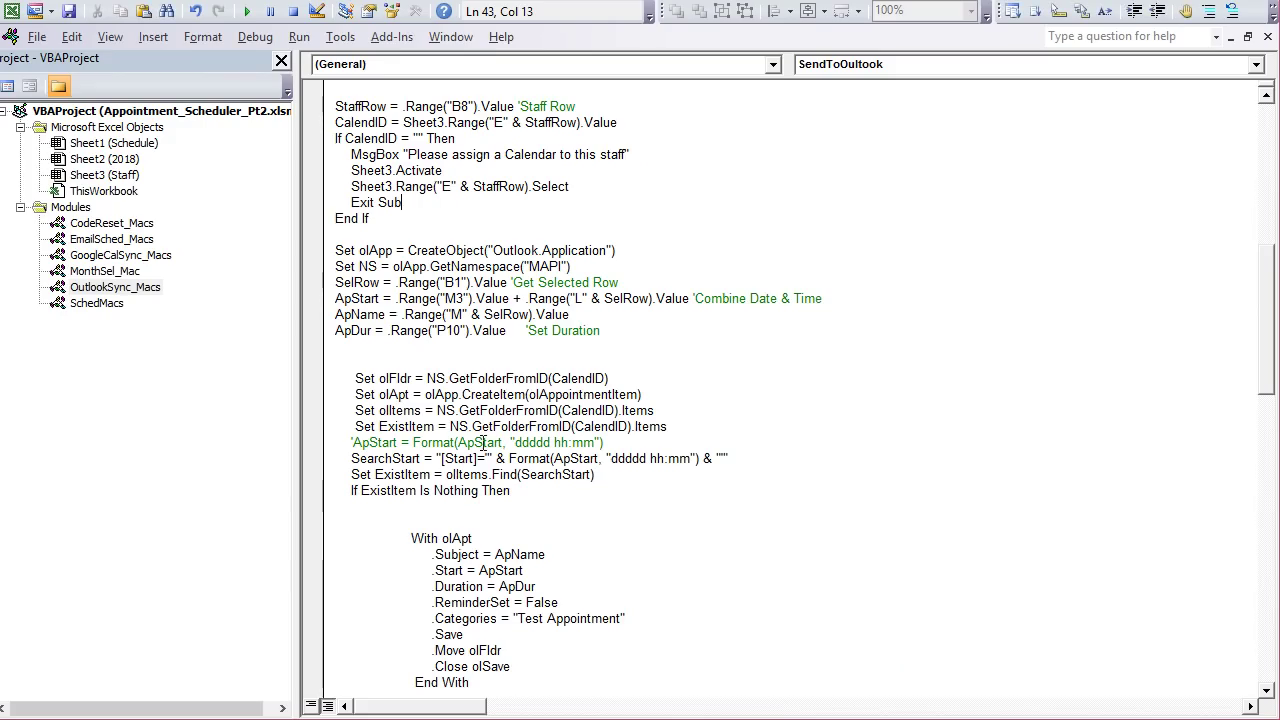
{"action": "scroll", "coordinate": [421, 224], "scroll_direction": "up", "scroll_amount": 8}
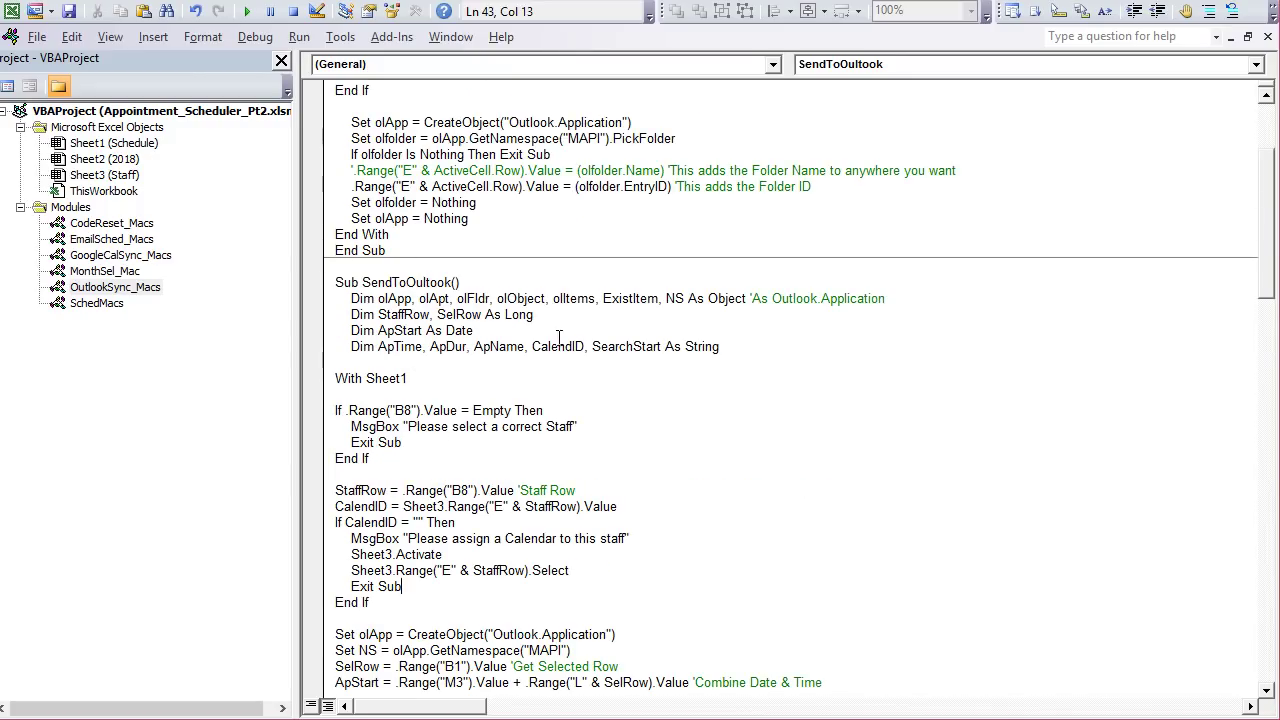
{"action": "left_click_drag", "start_coordinate": [540, 331], "coordinate": [507, 326]}
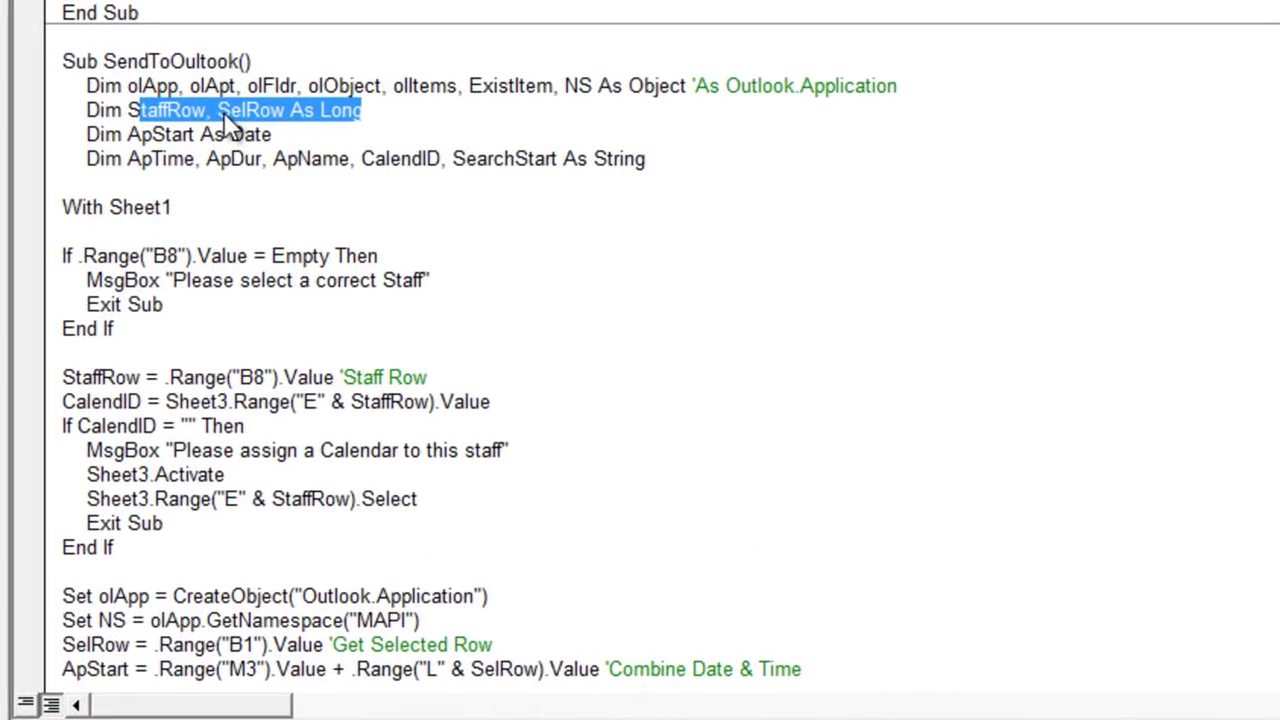
{"action": "left_click", "coordinate": [257, 160]}
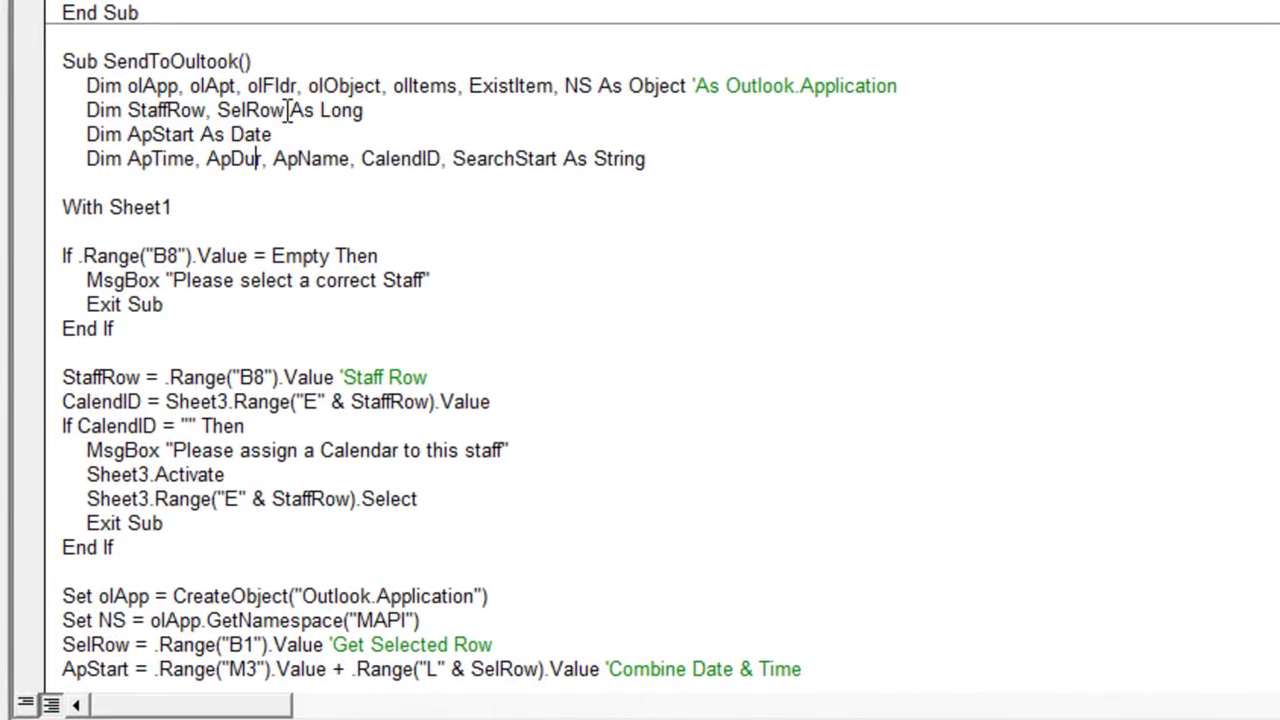
{"action": "left_click_drag", "start_coordinate": [288, 110], "coordinate": [230, 110]}
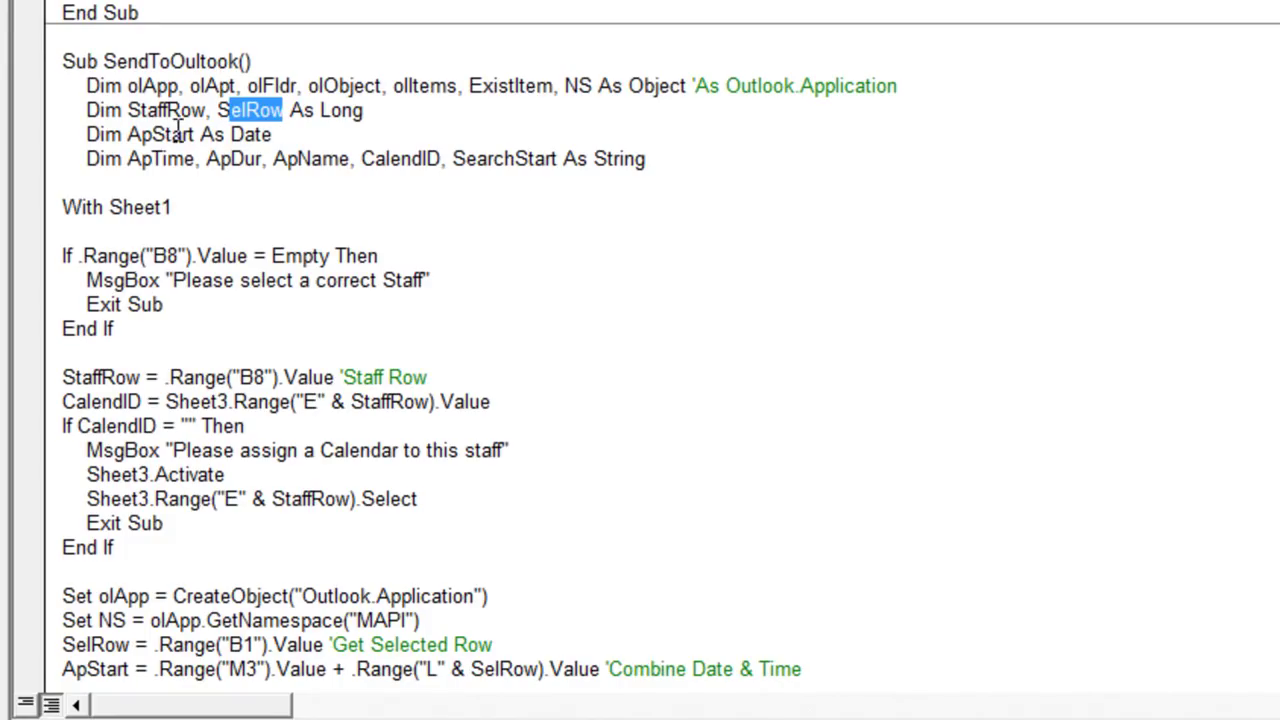
{"action": "left_click_drag", "start_coordinate": [197, 134], "coordinate": [126, 134]}
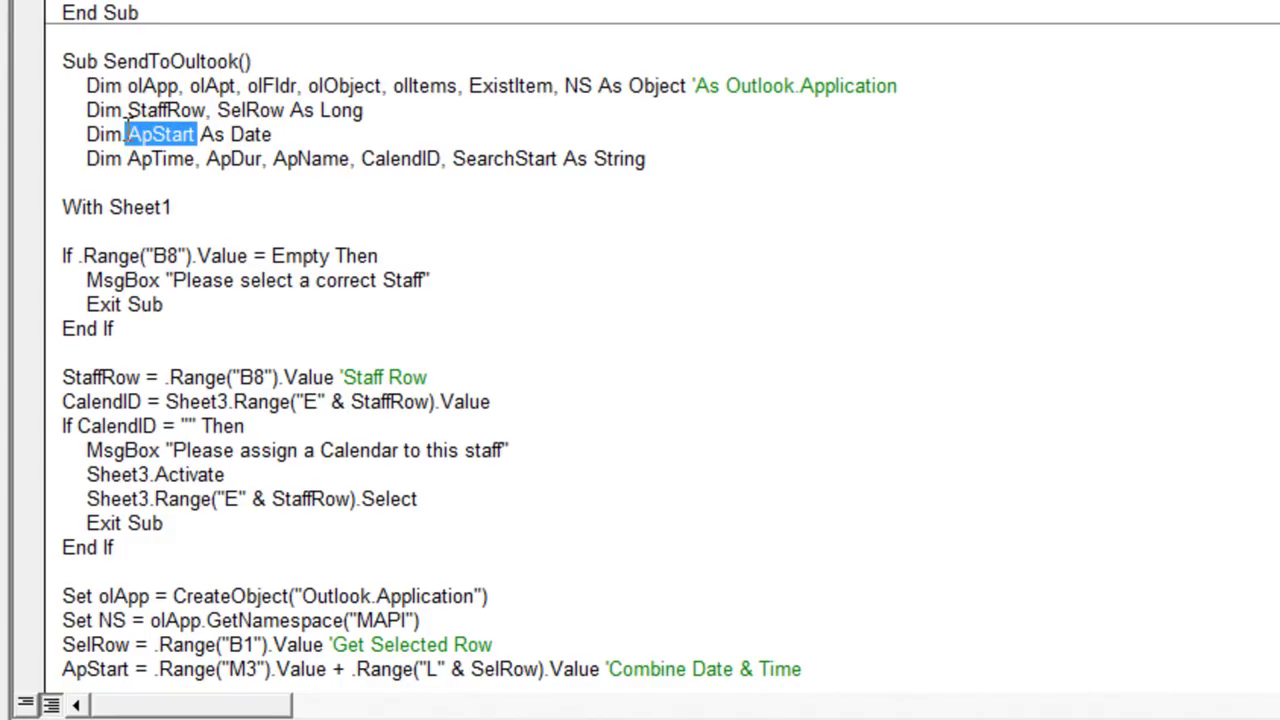
{"action": "left_click_drag", "start_coordinate": [196, 158], "coordinate": [126, 158]}
{"action": "left_click", "coordinate": [240, 180]}
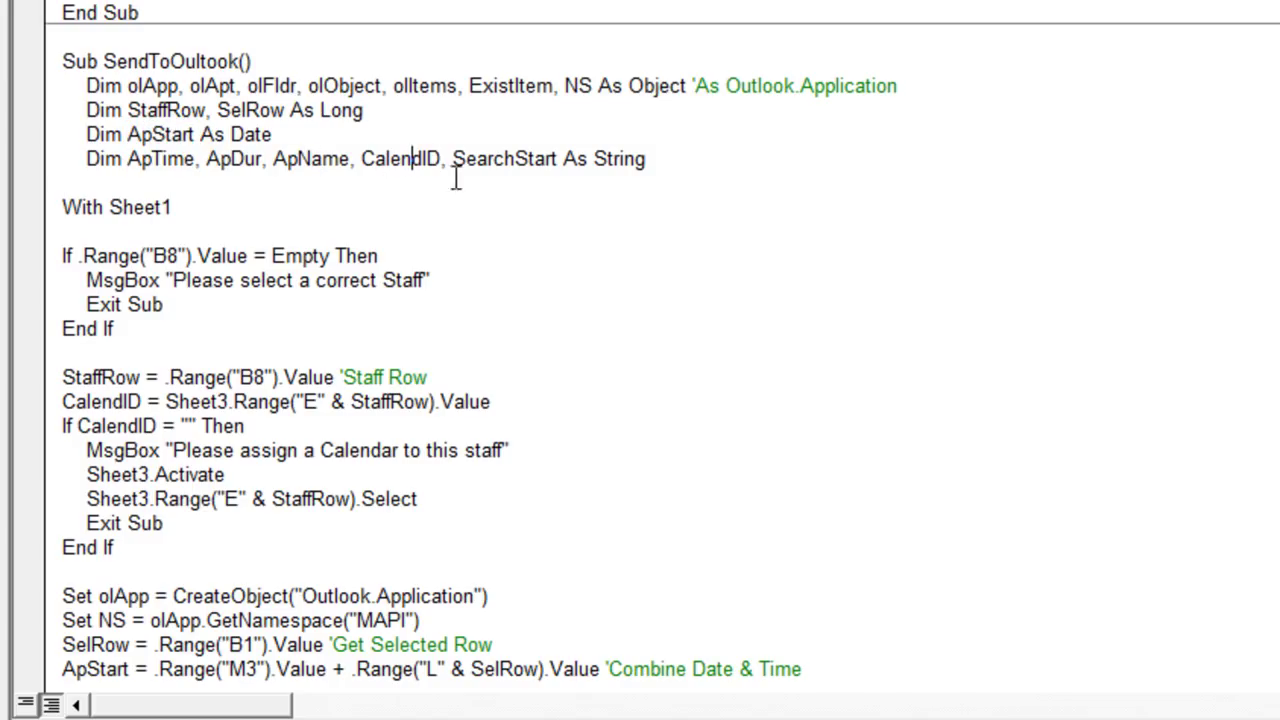
{"action": "left_click_drag", "start_coordinate": [427, 158], "coordinate": [350, 156]}
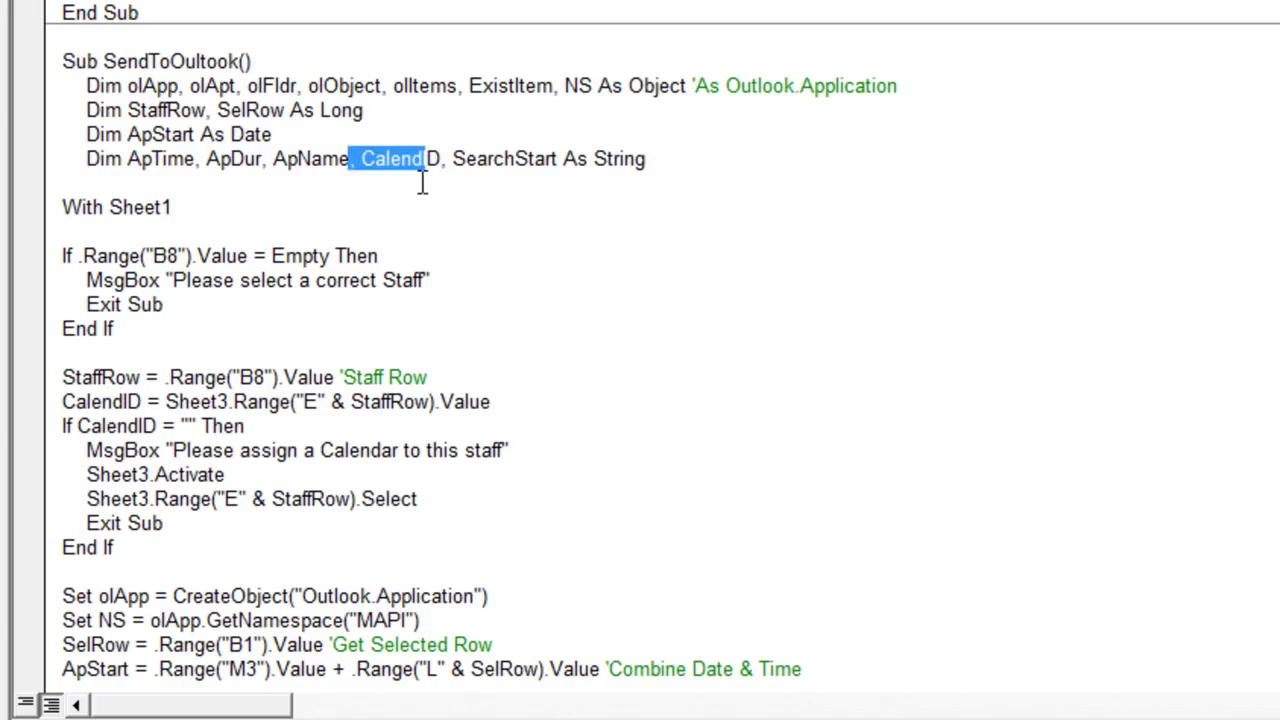
Step: Delete the blank line after With Sheet1 and review the B8 empty-staff check message
{"action": "scroll", "coordinate": [400, 232], "scroll_direction": "down", "scroll_amount": 2}
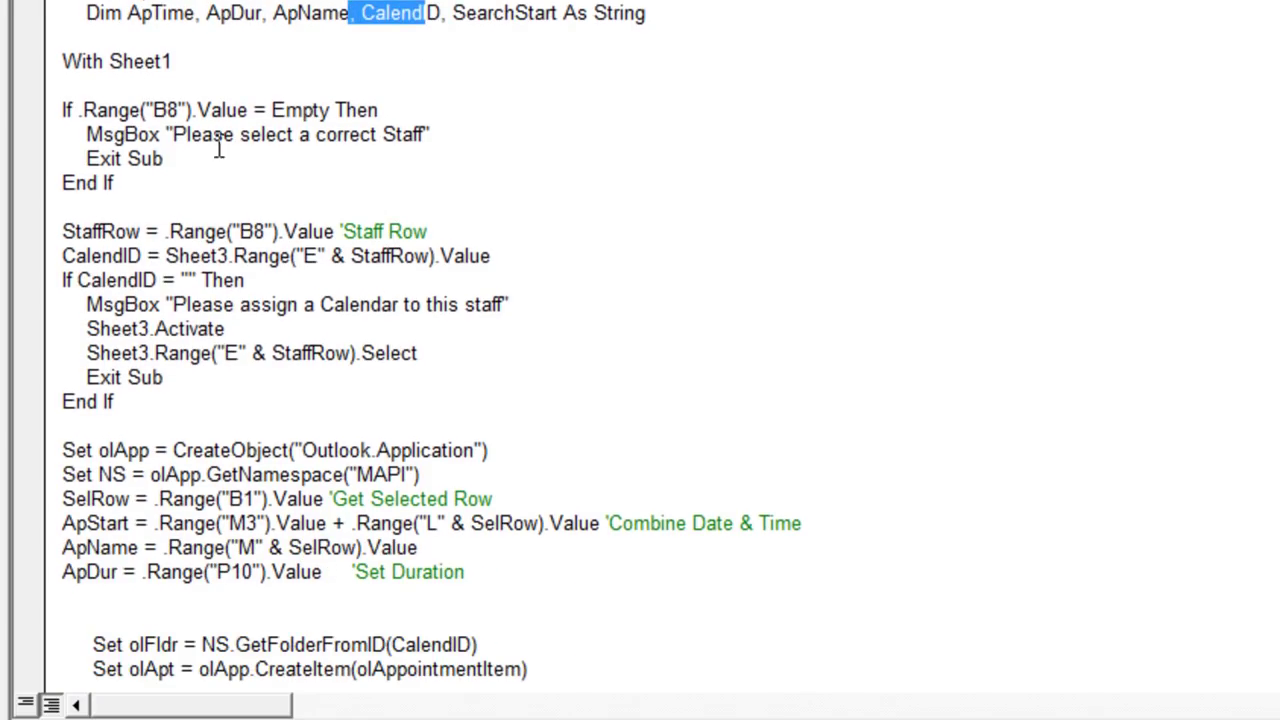
{"action": "left_click", "coordinate": [195, 88]}
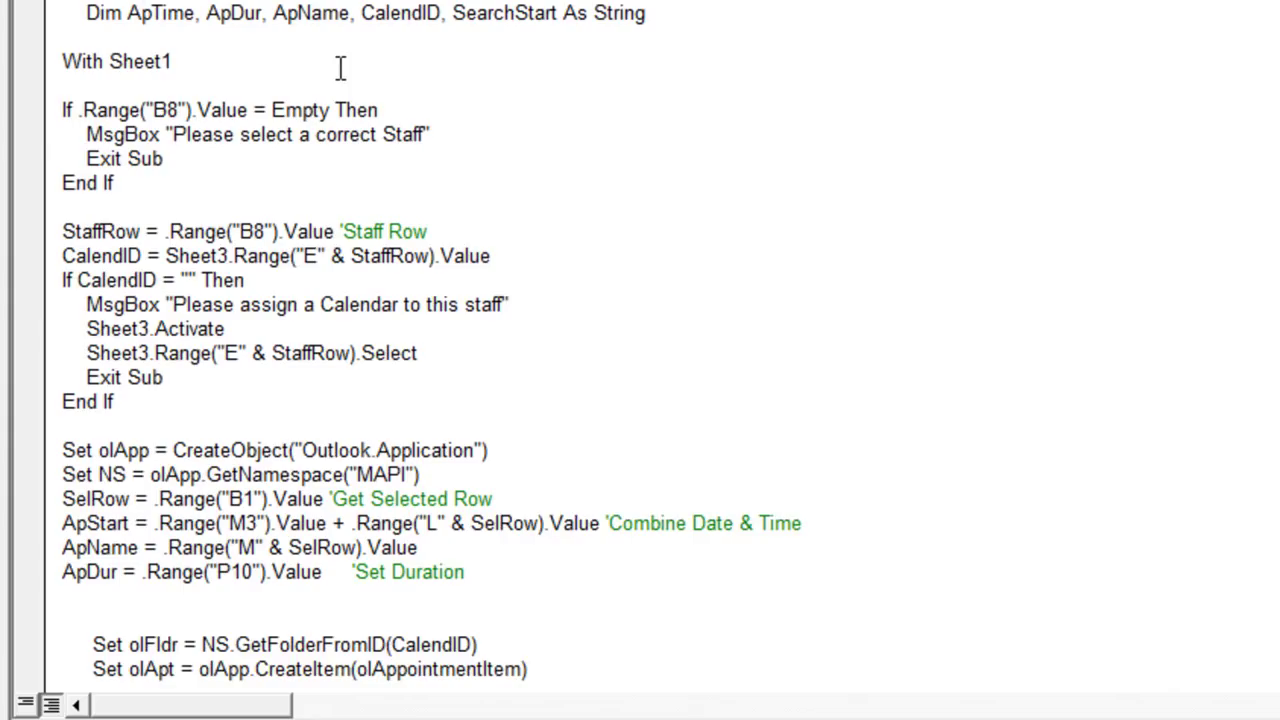
{"action": "key", "text": "BackSpace"}
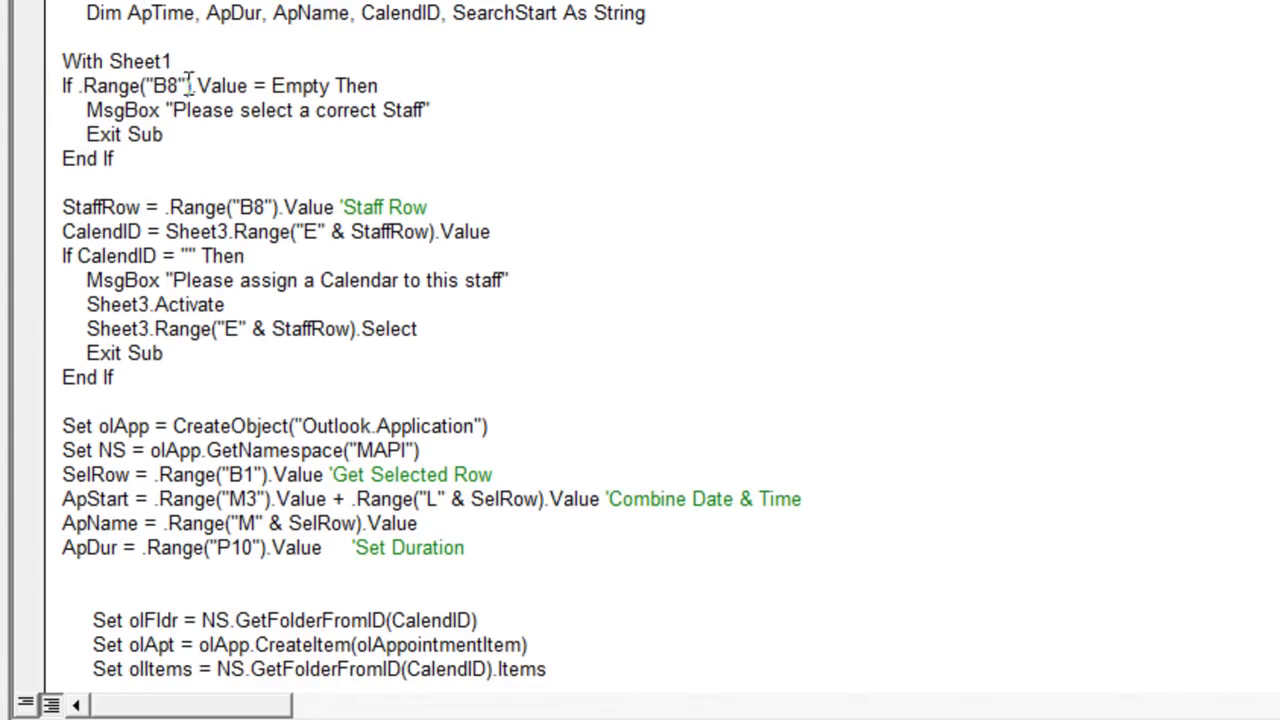
{"action": "left_click_drag", "start_coordinate": [196, 86], "coordinate": [166, 86]}
{"action": "left_click_drag", "start_coordinate": [430, 110], "coordinate": [91, 103]}
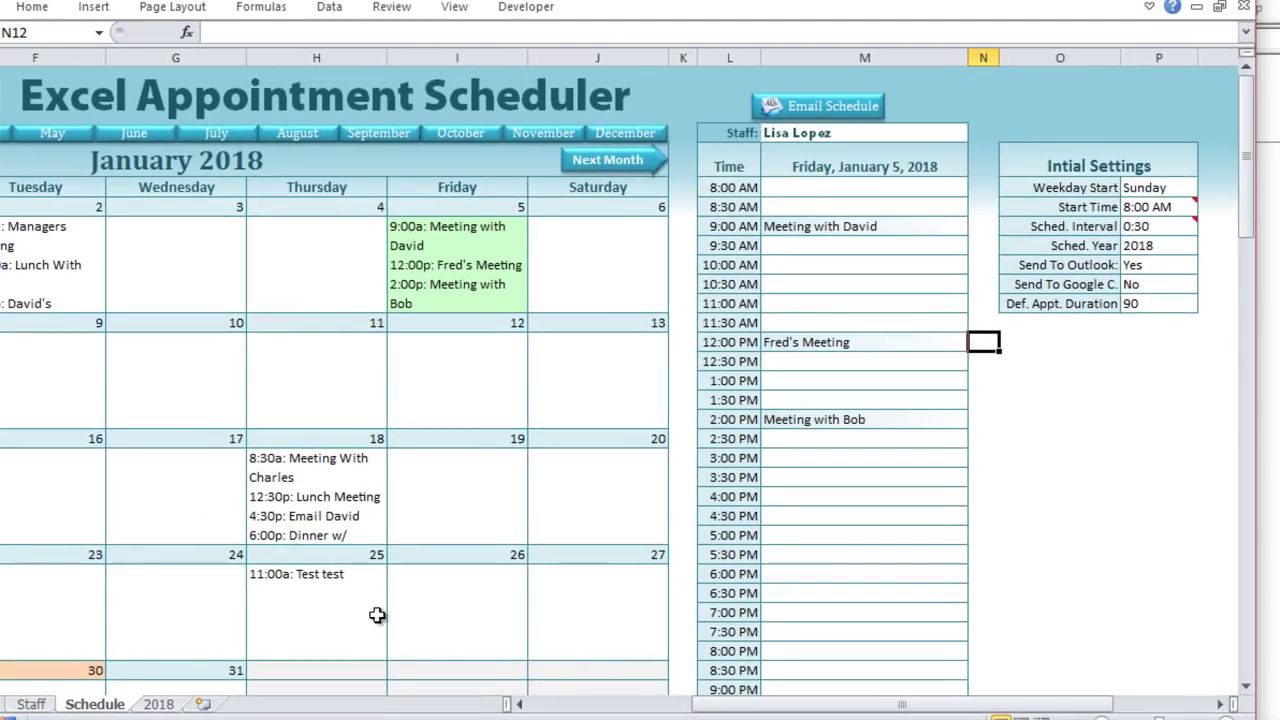
{"action": "left_click_drag", "start_coordinate": [694, 703], "coordinate": [505, 708]}
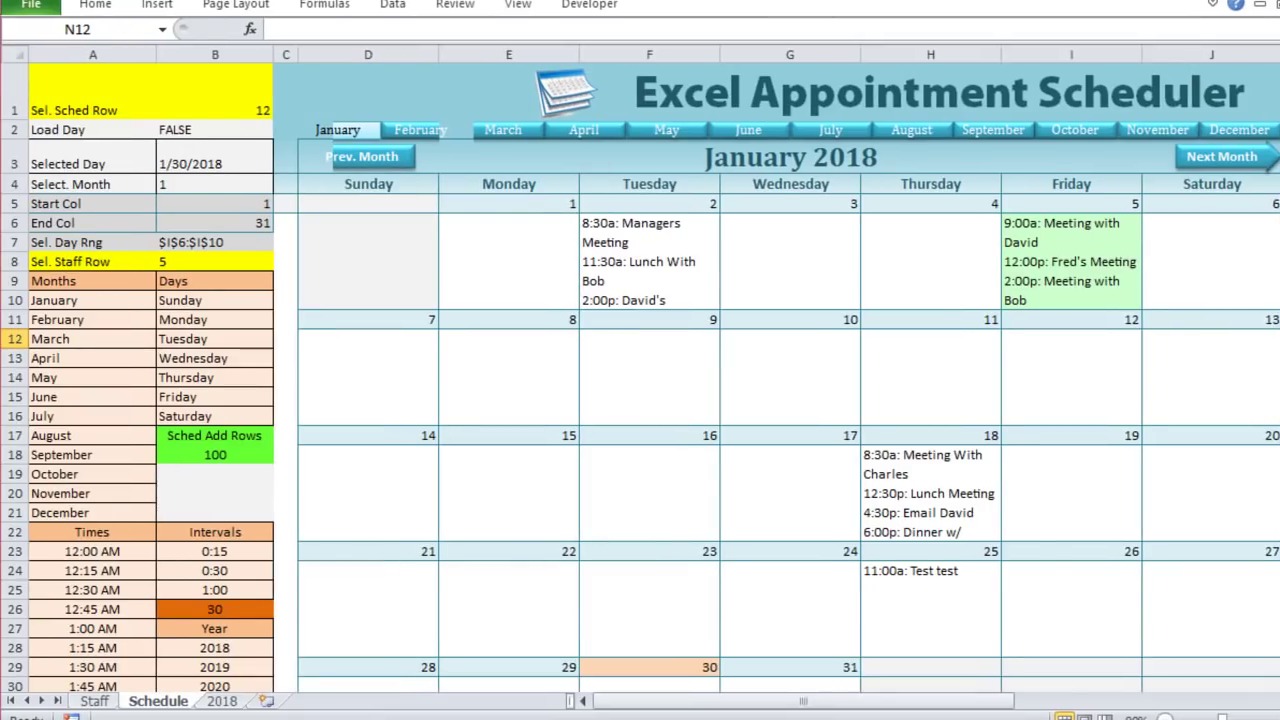
Step: Inspect B8's Sel. Staff Row formula IFERROR(MATCH(M2,Staff,0)+2), returning 5, without changing it
{"action": "left_click", "coordinate": [142, 284]}
{"action": "left_click", "coordinate": [198, 241]}
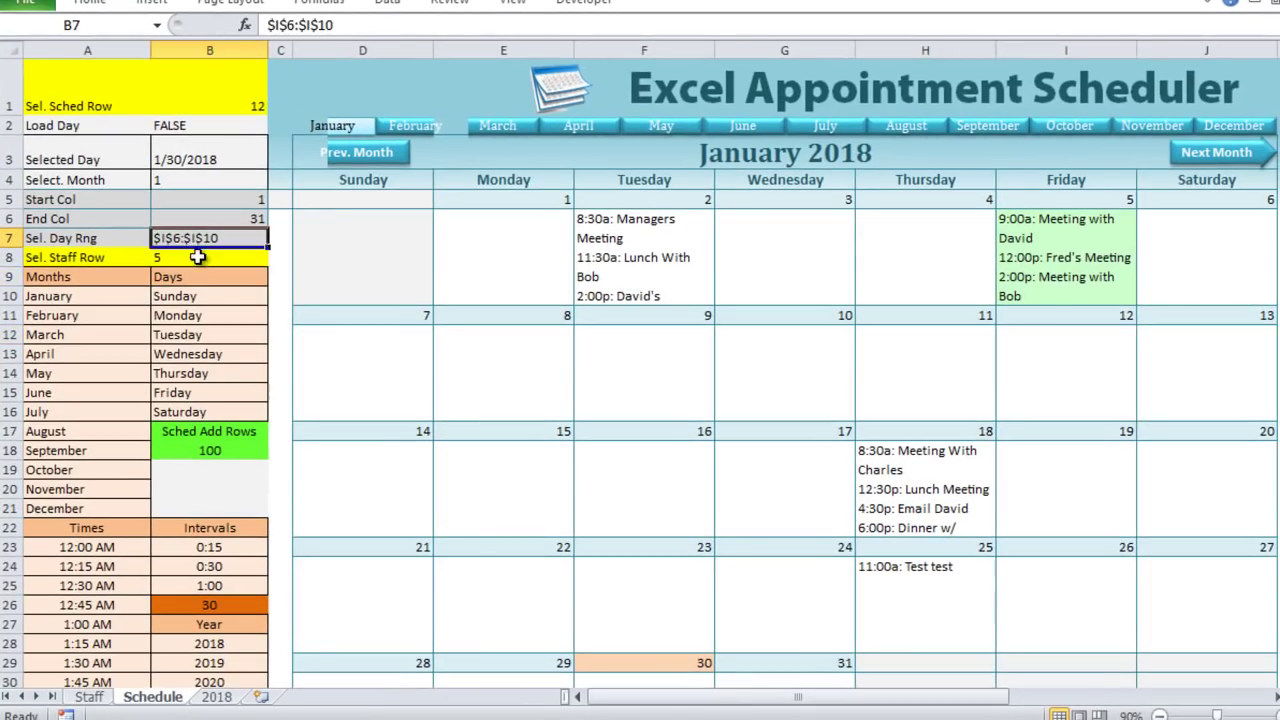
{"action": "left_click", "coordinate": [200, 258]}
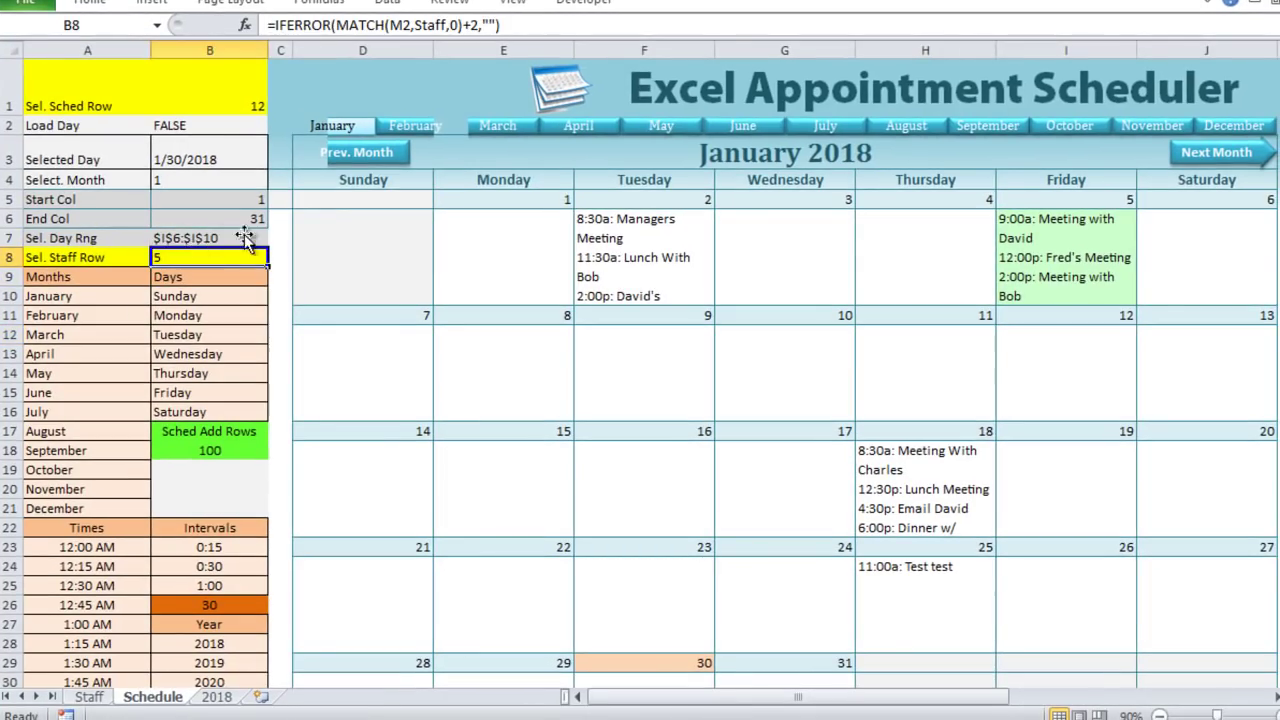
{"action": "double_click", "coordinate": [483, 27]}
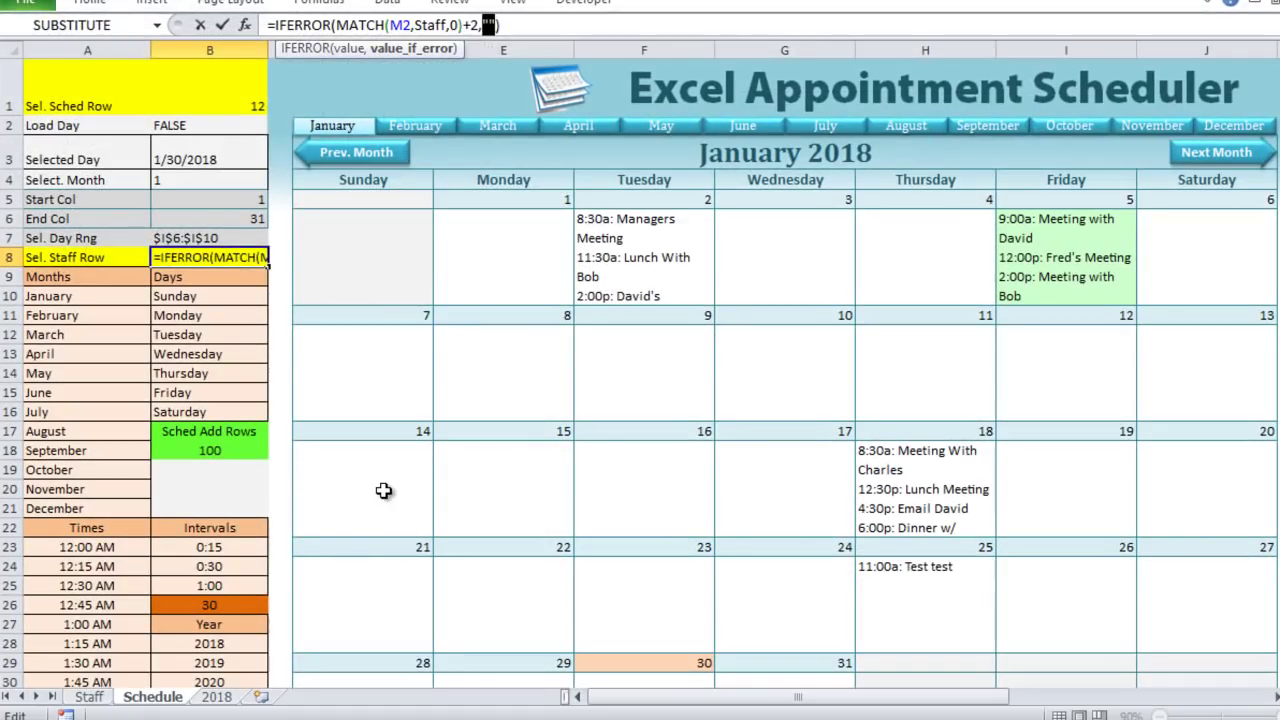
{"action": "key", "text": "Tab"}
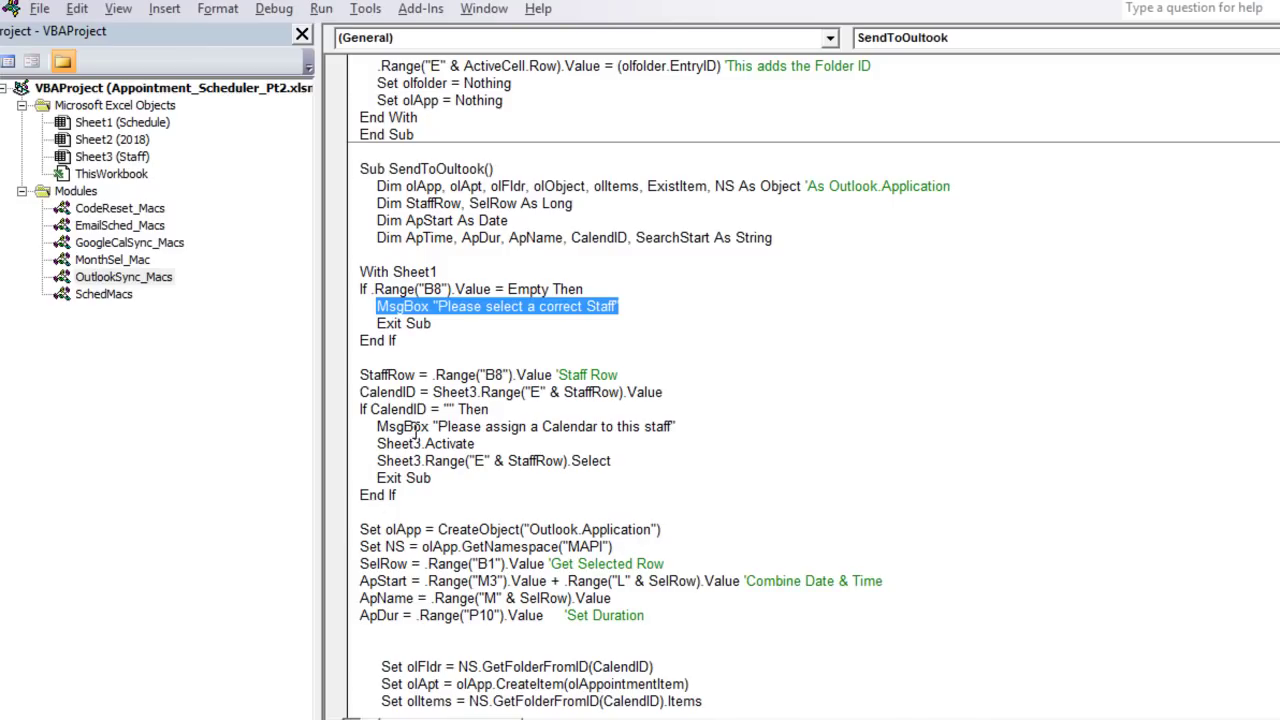
Step: Highlight the StaffRow assignment line, then move to the CalendID line in the code
{"action": "left_click", "coordinate": [416, 414]}
{"action": "scroll", "coordinate": [430, 297], "scroll_direction": "down", "scroll_amount": 2}
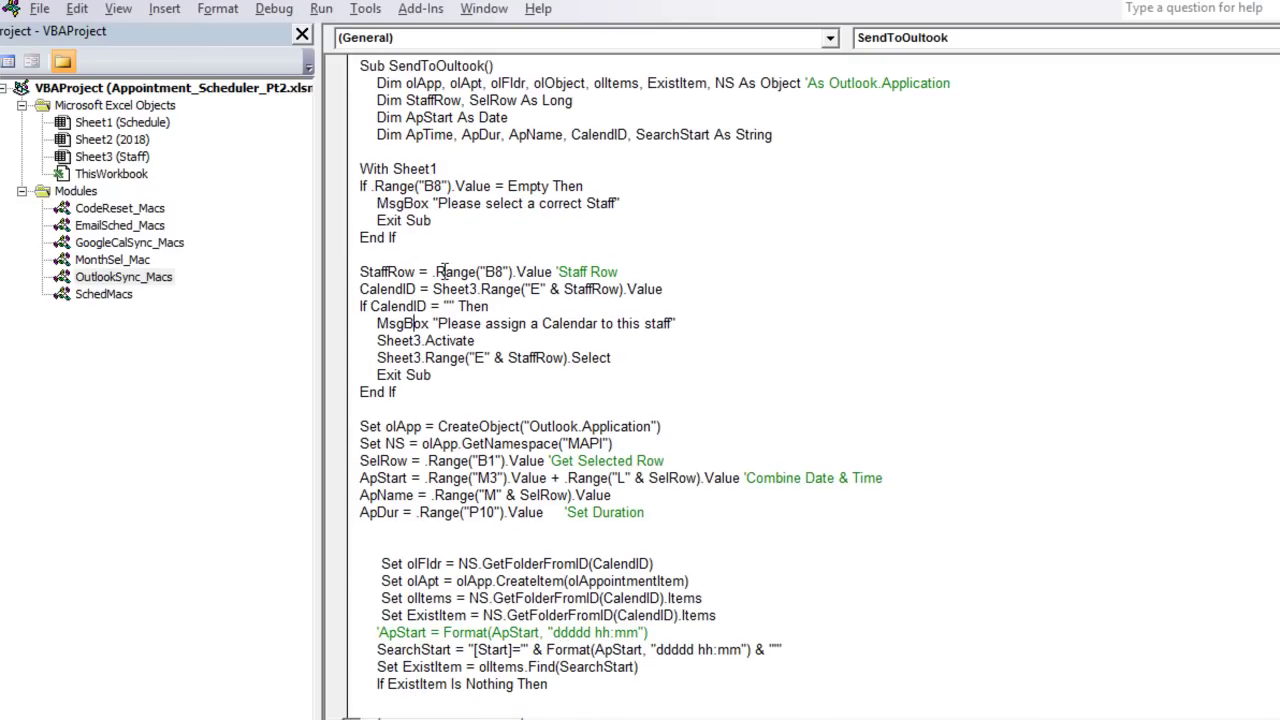
{"action": "left_click_drag", "start_coordinate": [630, 271], "coordinate": [360, 272]}
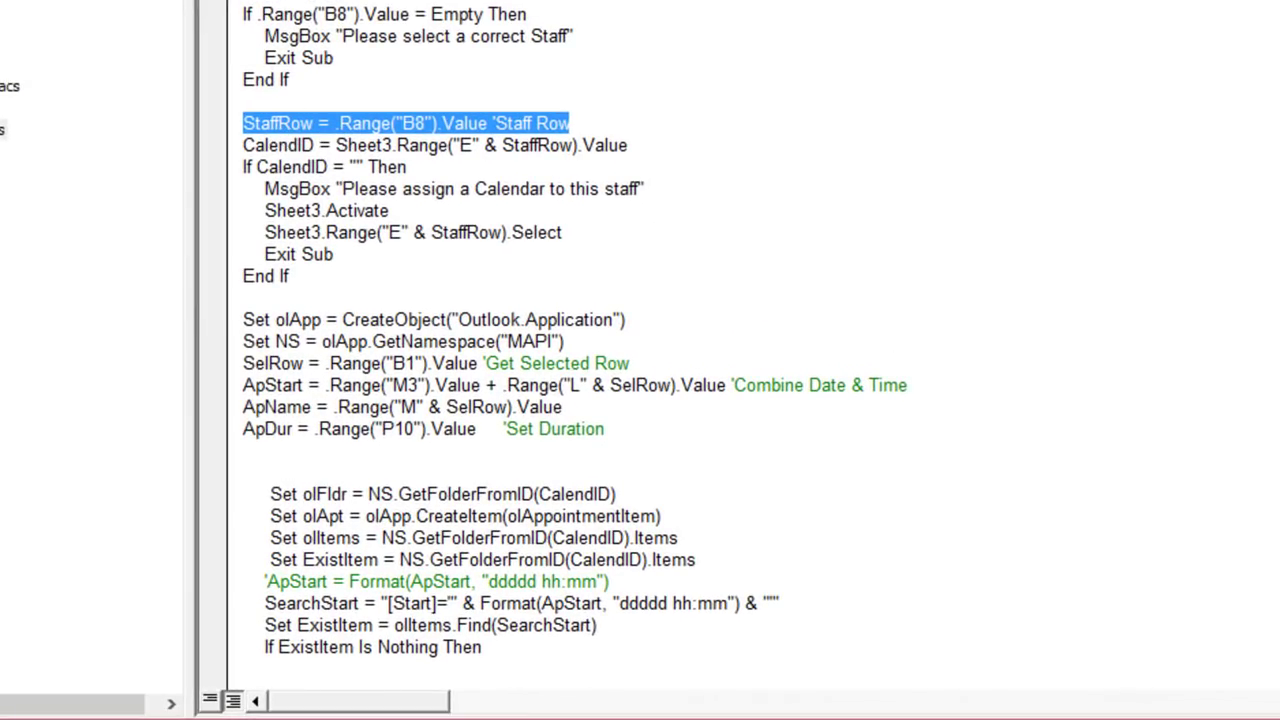
{"action": "left_click", "coordinate": [287, 144]}
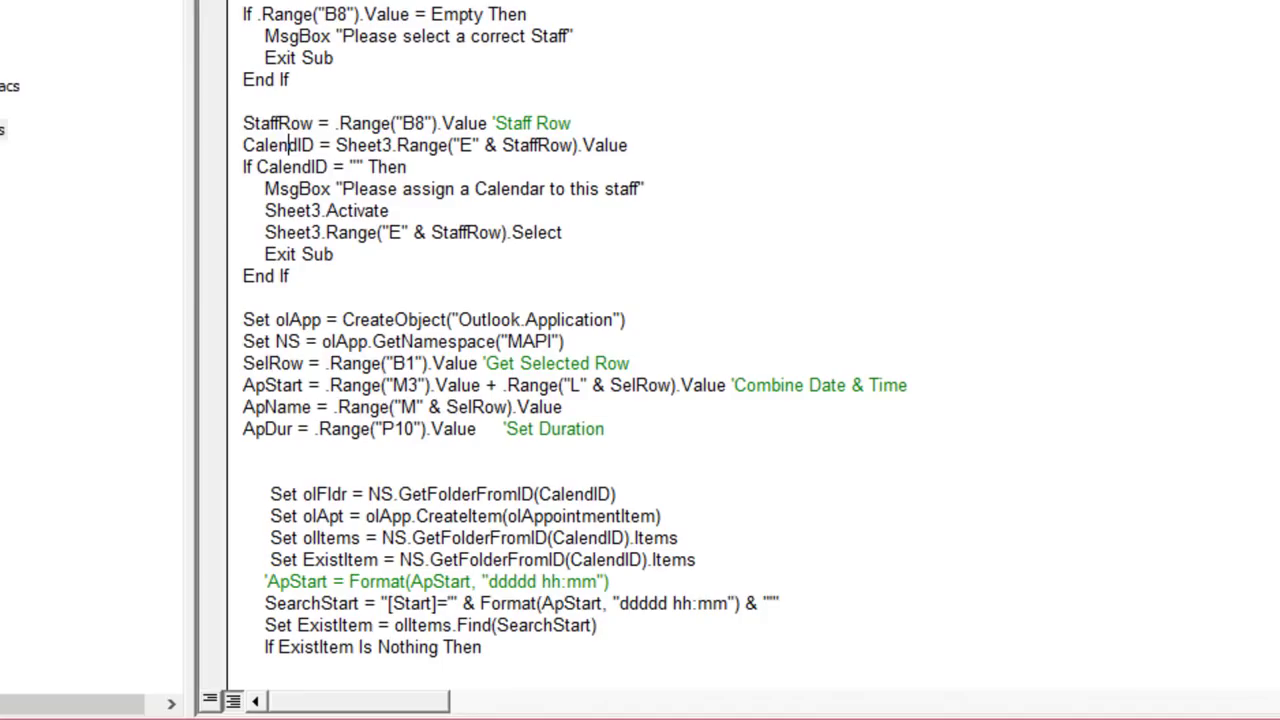
Step: Return to Excel's Staff sheet listing each staff member's Outlook Calendar ID
{"action": "key", "text": "alt+F11"}
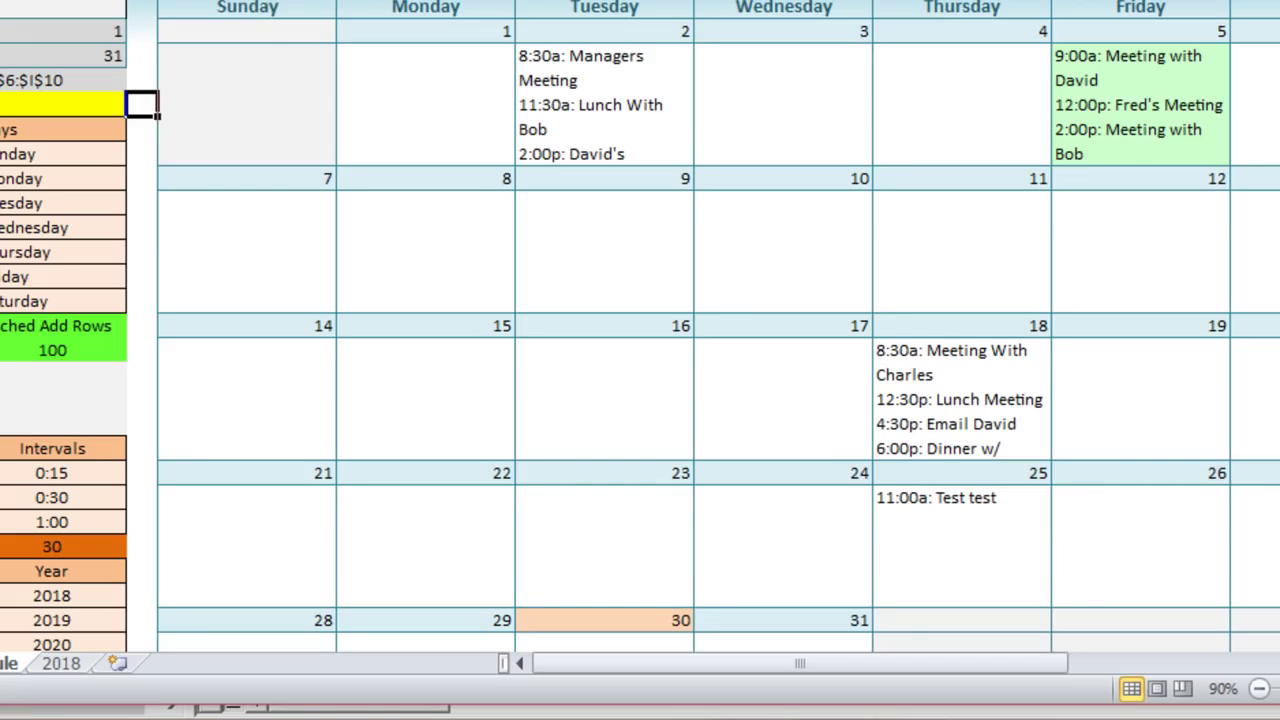
{"action": "key", "text": "ctrl+Page_Up"}
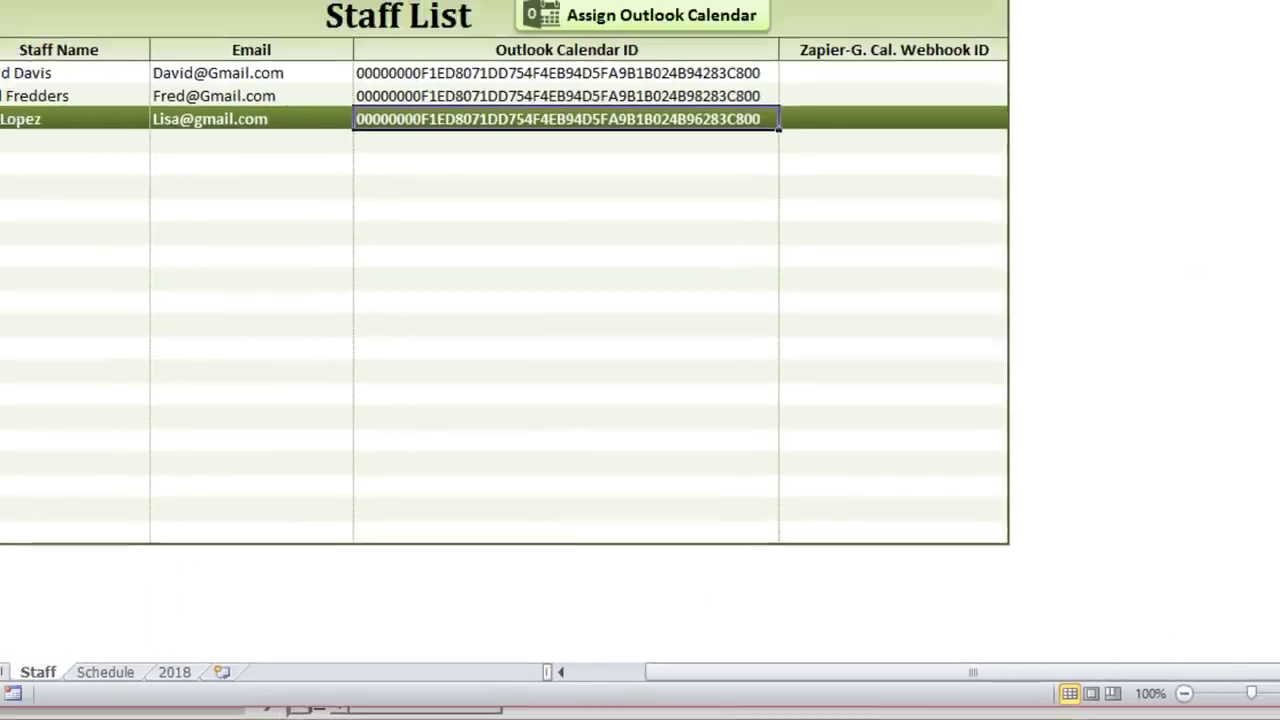
{"action": "left_click", "coordinate": [5, 117]}
Step: Review the three staff members' Outlook Calendar IDs in E3:E5, then return to the SendToOutlook code
{"action": "left_click_drag", "start_coordinate": [5, 117], "coordinate": [6, 160]}
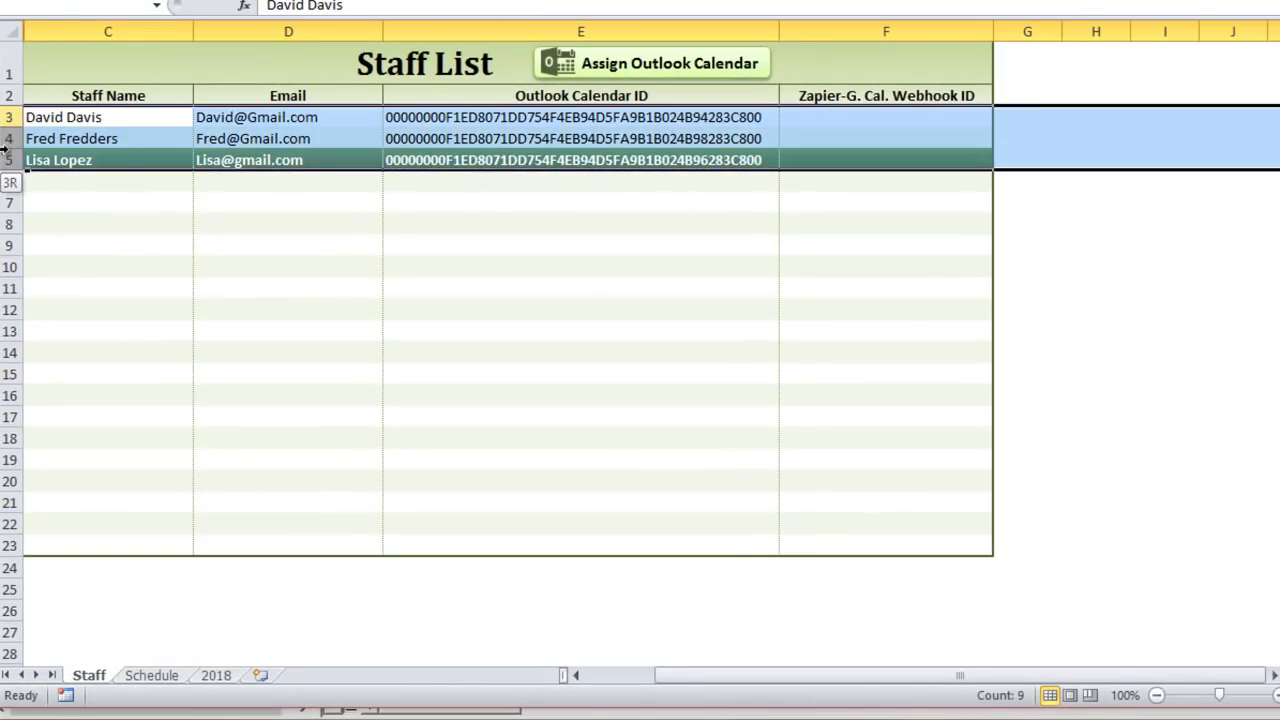
{"action": "left_click", "coordinate": [428, 117]}
{"action": "left_click_drag", "start_coordinate": [428, 117], "coordinate": [420, 160]}
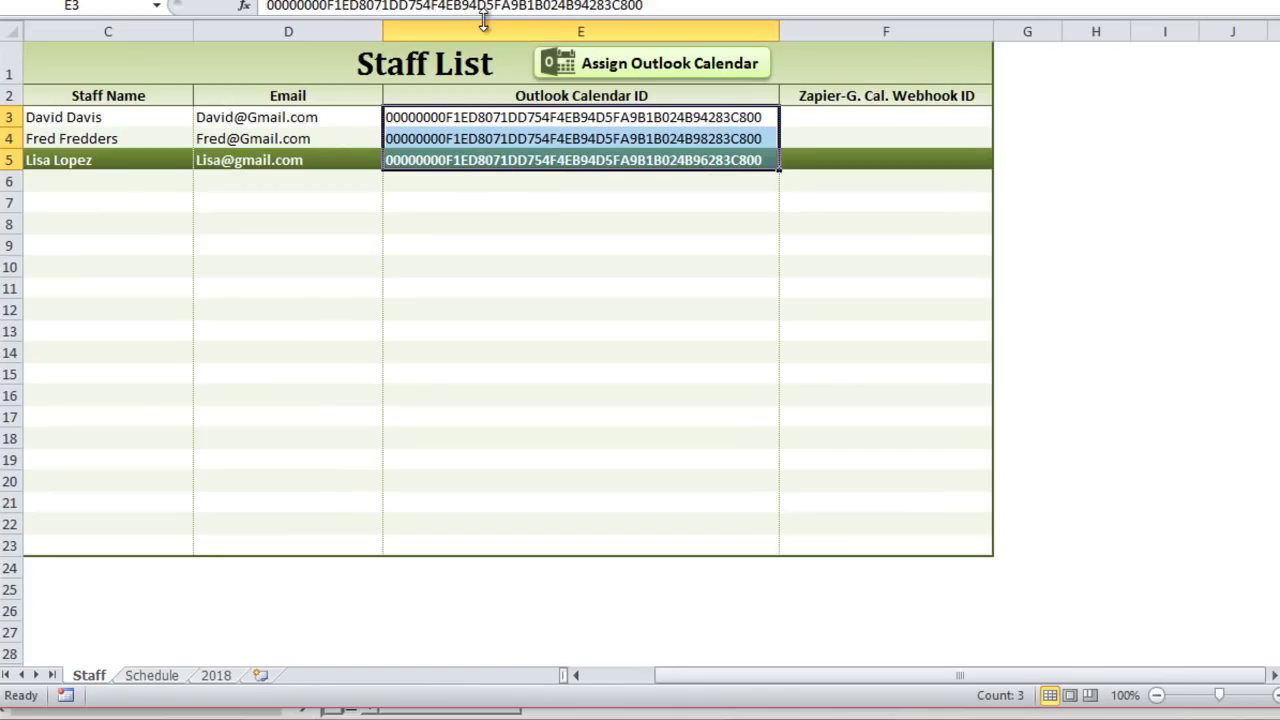
{"action": "left_click", "coordinate": [490, 116]}
{"action": "left_click", "coordinate": [491, 136]}
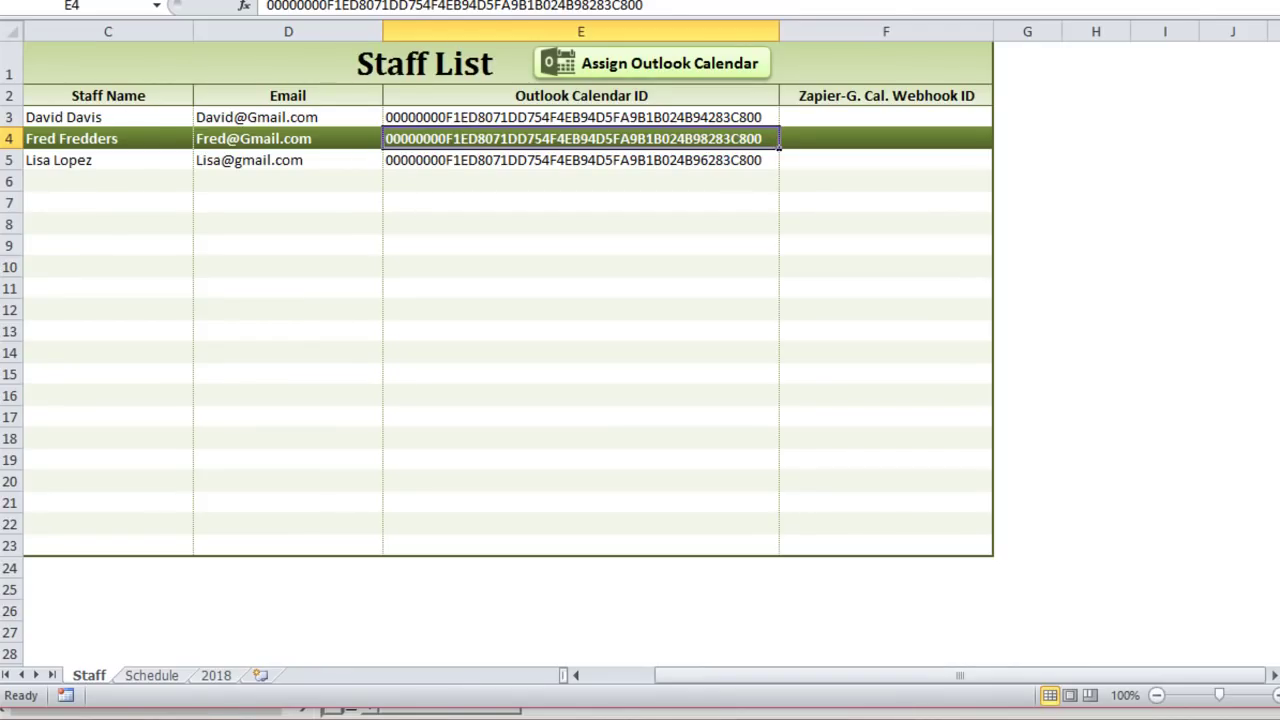
{"action": "key", "text": "alt+F11"}
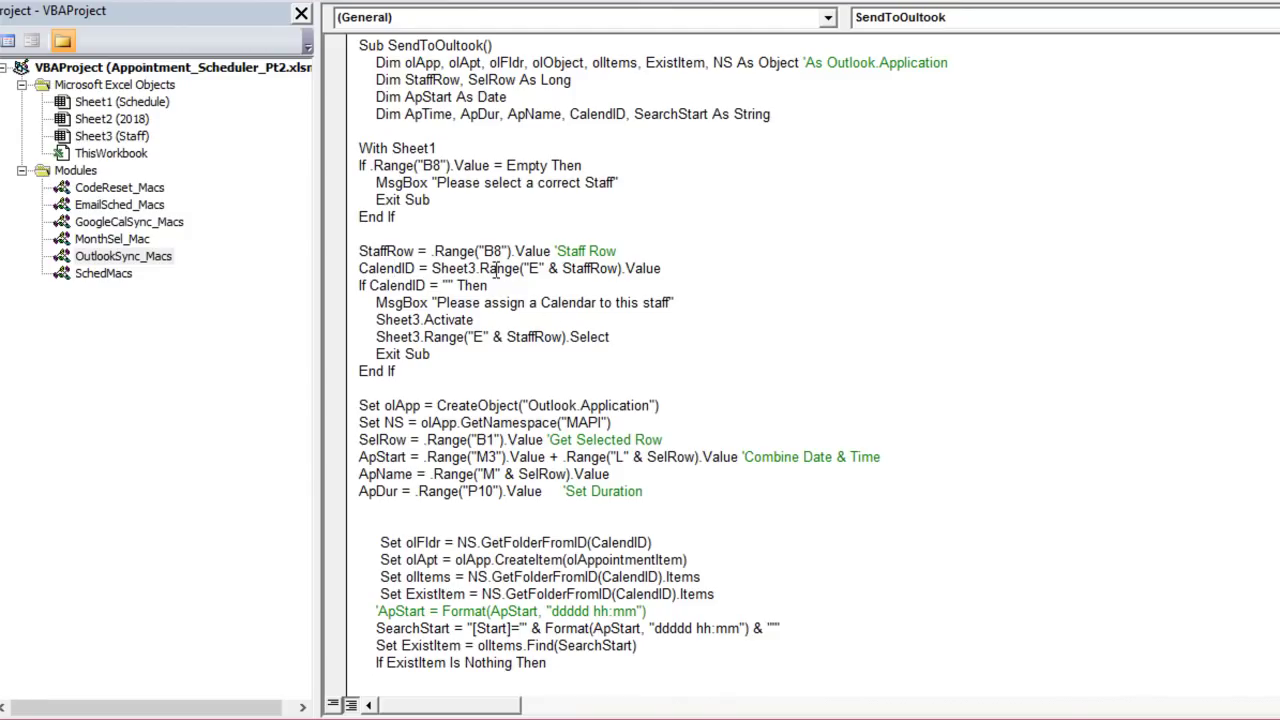
Step: Highlight the line reading CalendID from column E and the If CalendID = "" check
{"action": "double_click", "coordinate": [412, 268]}
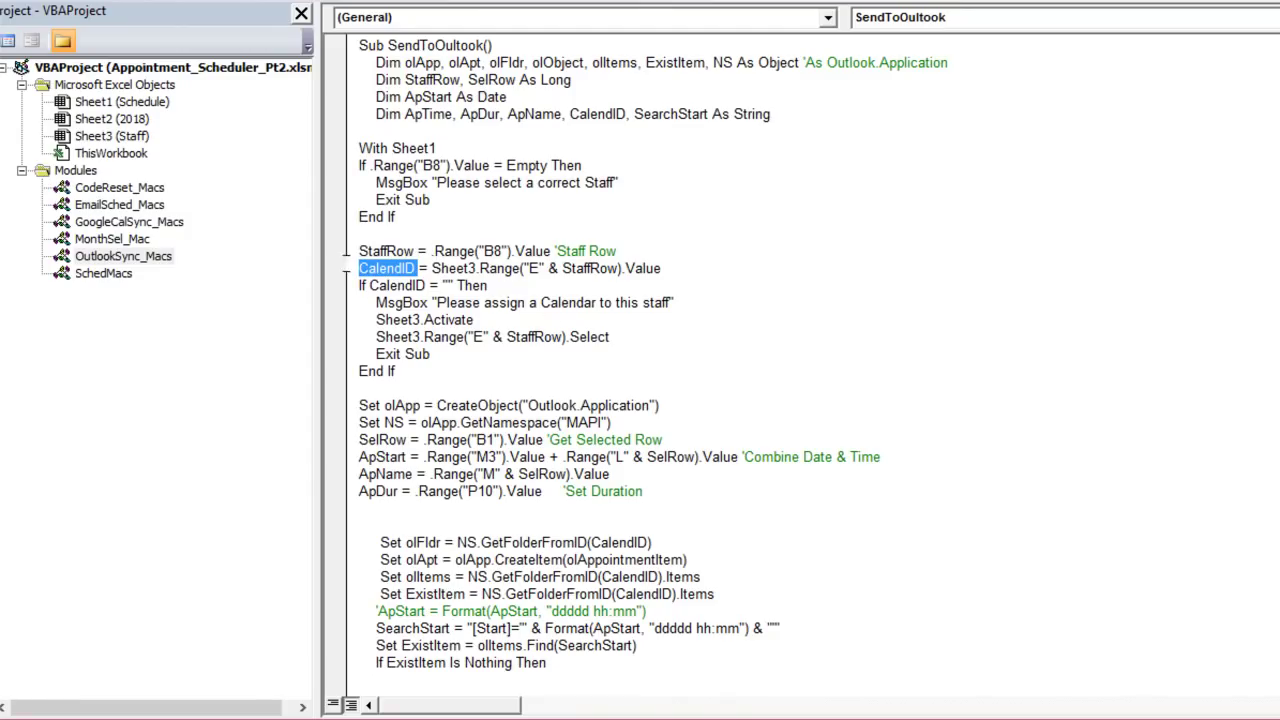
{"action": "left_click_drag", "start_coordinate": [547, 268], "coordinate": [520, 266]}
{"action": "left_click", "coordinate": [584, 266]}
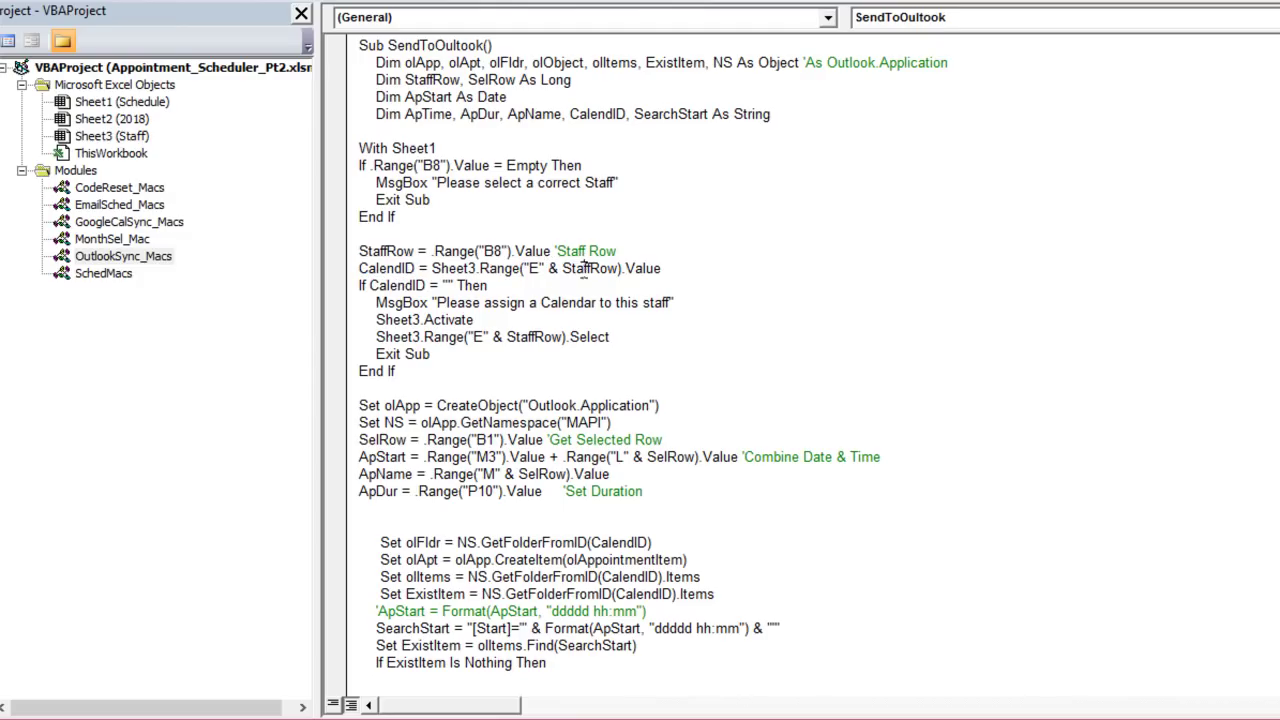
{"action": "left_click_drag", "start_coordinate": [691, 263], "coordinate": [358, 268]}
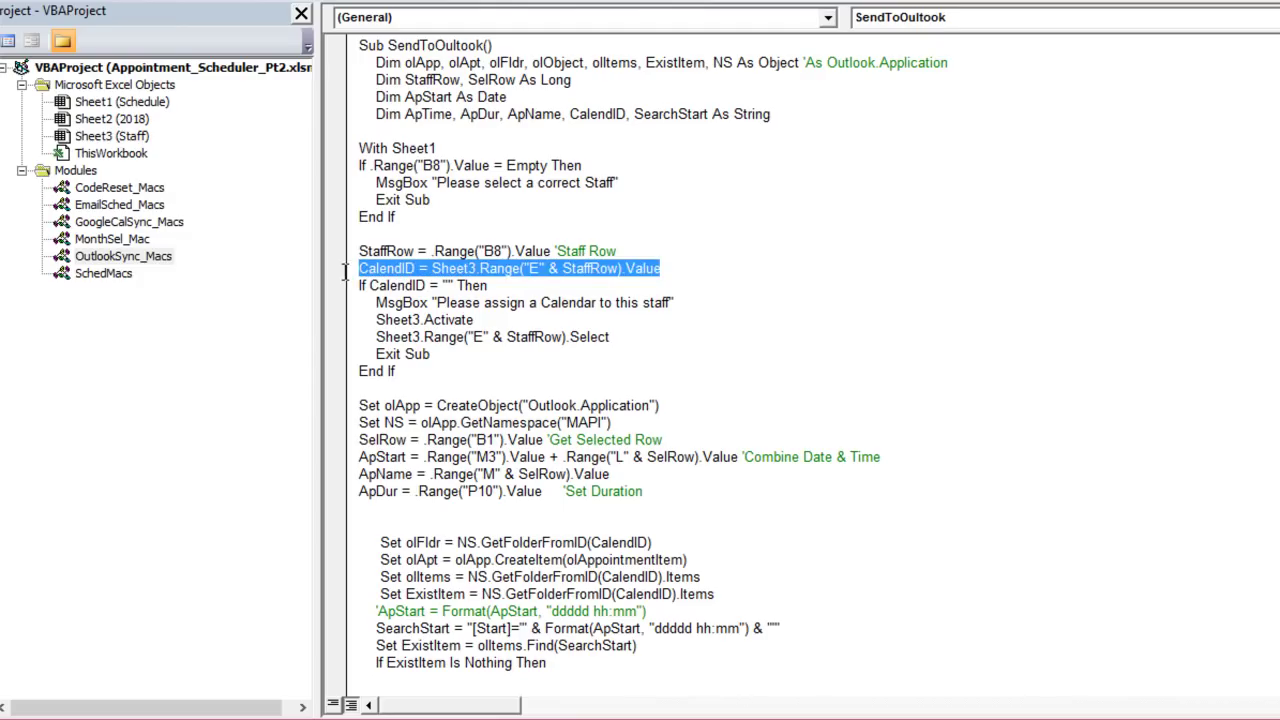
{"action": "left_click_drag", "start_coordinate": [490, 286], "coordinate": [343, 288]}
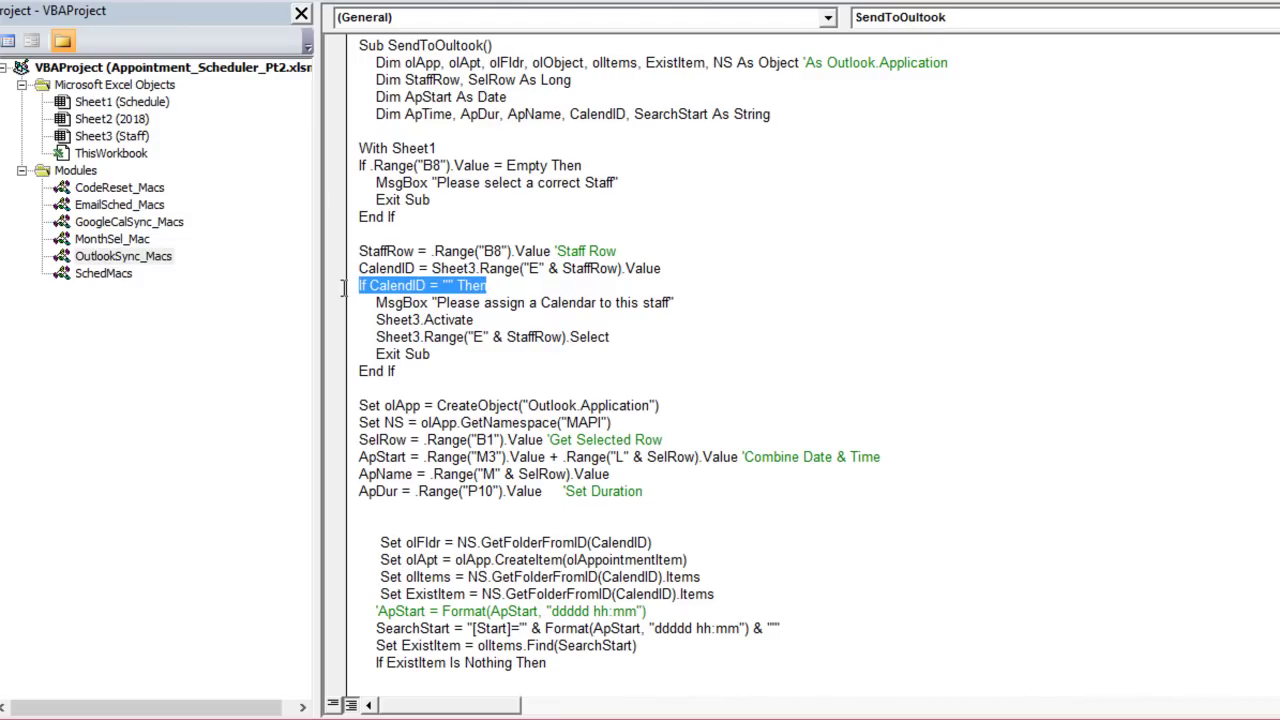
{"action": "left_click", "coordinate": [452, 319]}
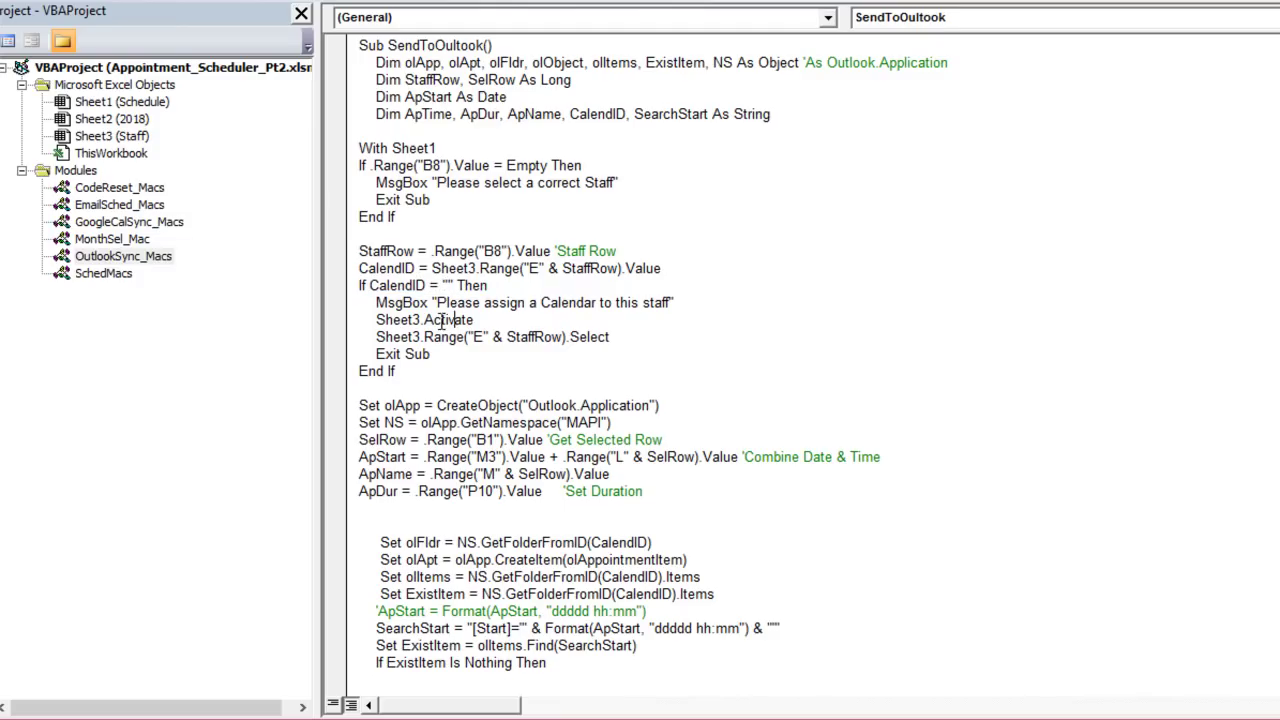
Step: Highlight the warning message, Staff sheet activation, calendar-cell selection and Exit Sub lines
{"action": "left_click_drag", "start_coordinate": [676, 302], "coordinate": [373, 303]}
{"action": "left_click_drag", "start_coordinate": [498, 319], "coordinate": [385, 320]}
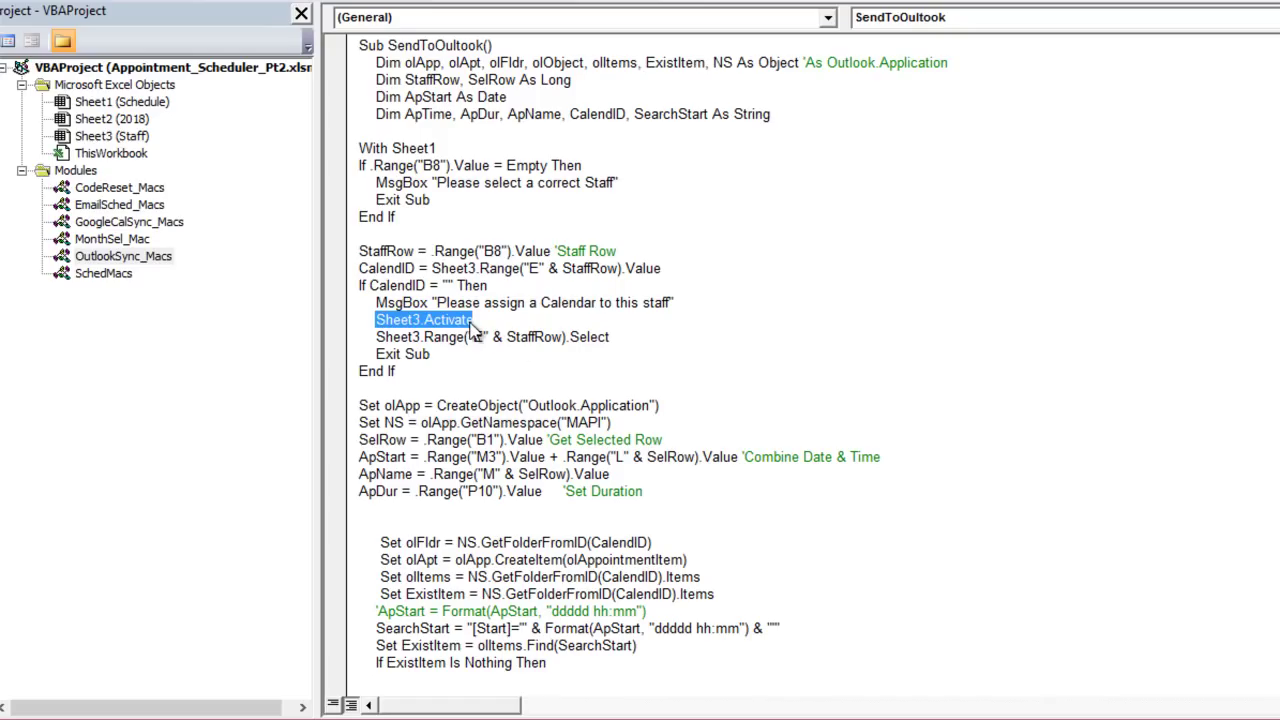
{"action": "left_click_drag", "start_coordinate": [631, 340], "coordinate": [394, 355]}
{"action": "left_click", "coordinate": [548, 337]}
{"action": "left_click_drag", "start_coordinate": [545, 336], "coordinate": [564, 321]}
{"action": "left_click", "coordinate": [631, 332]}
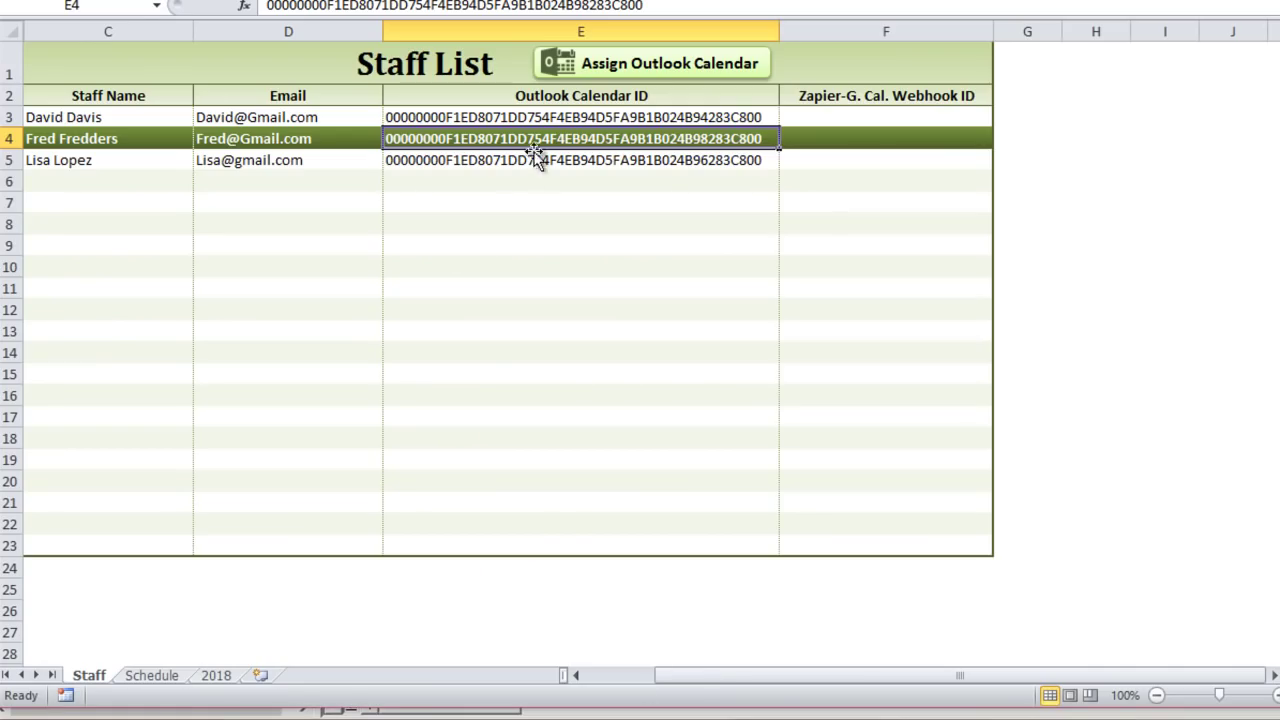
Step: Delete the third staff member's Outlook Calendar ID from E5
{"action": "left_click", "coordinate": [541, 162]}
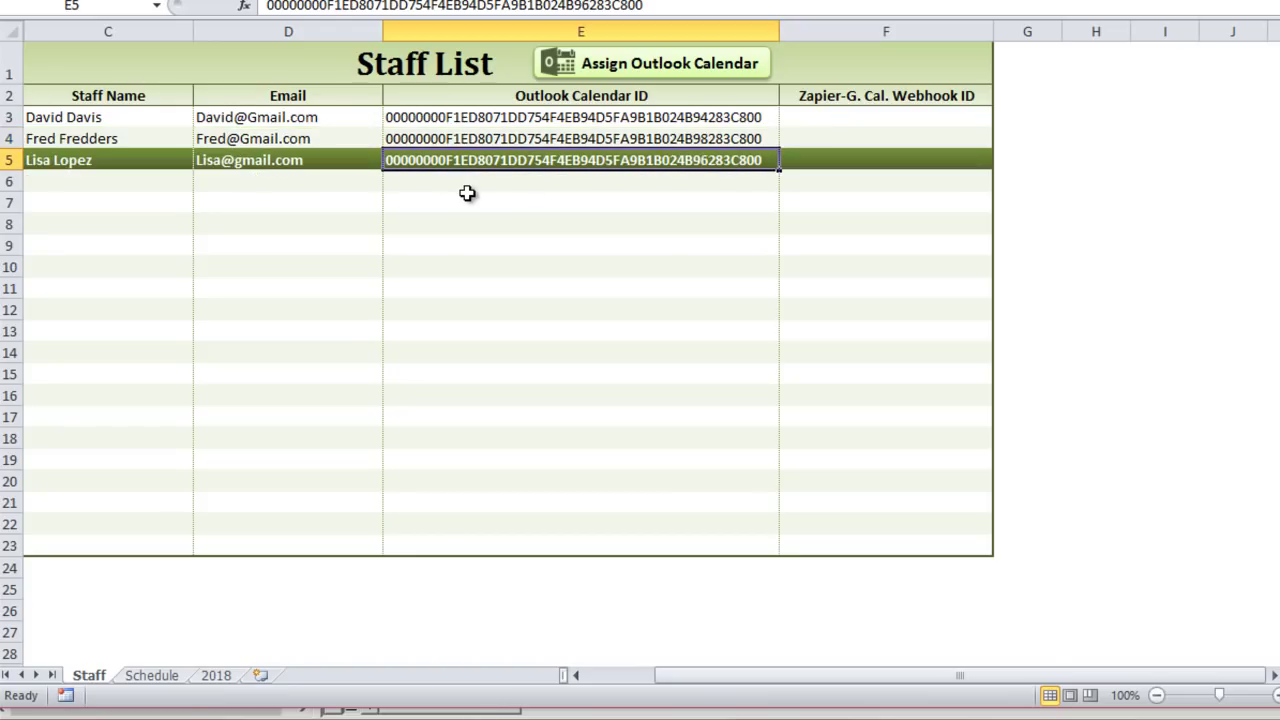
{"action": "key", "text": "Delete"}
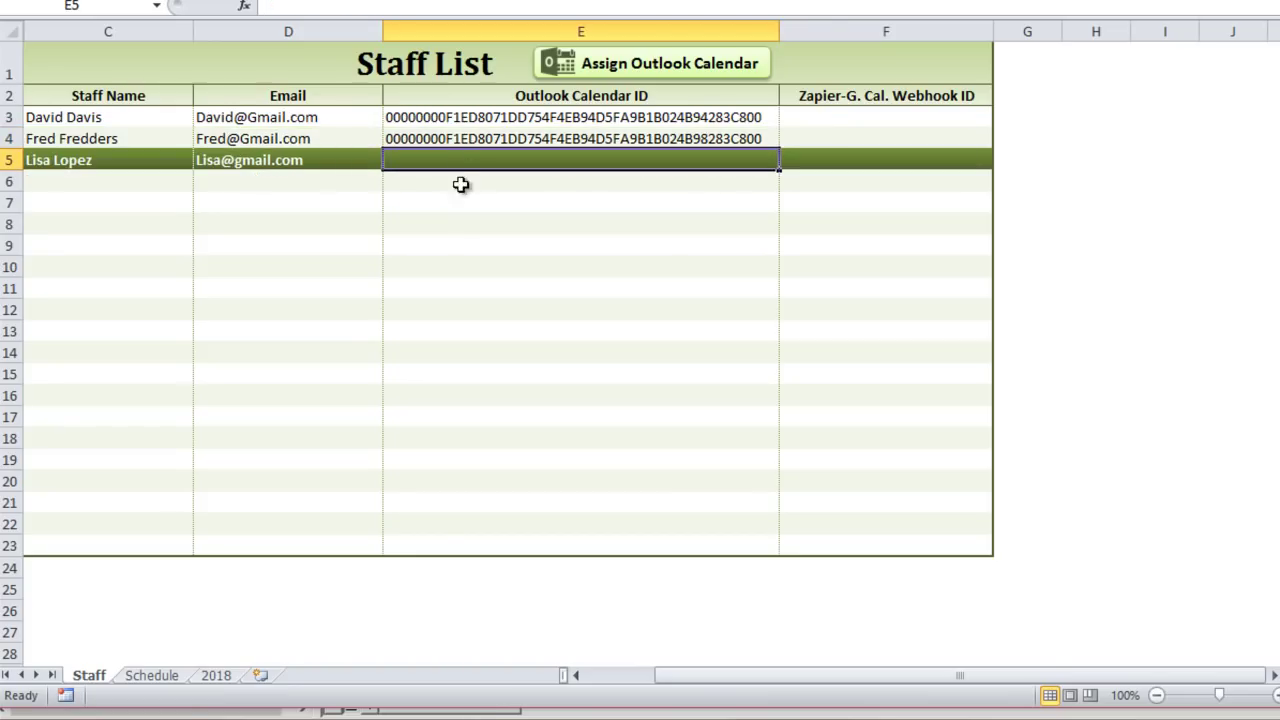
{"action": "left_click", "coordinate": [461, 209]}
Step: On the Schedule sheet, choose the third staff member in M2 and recommit the 9:00 AM appointment in M6
{"action": "left_click", "coordinate": [162, 677]}
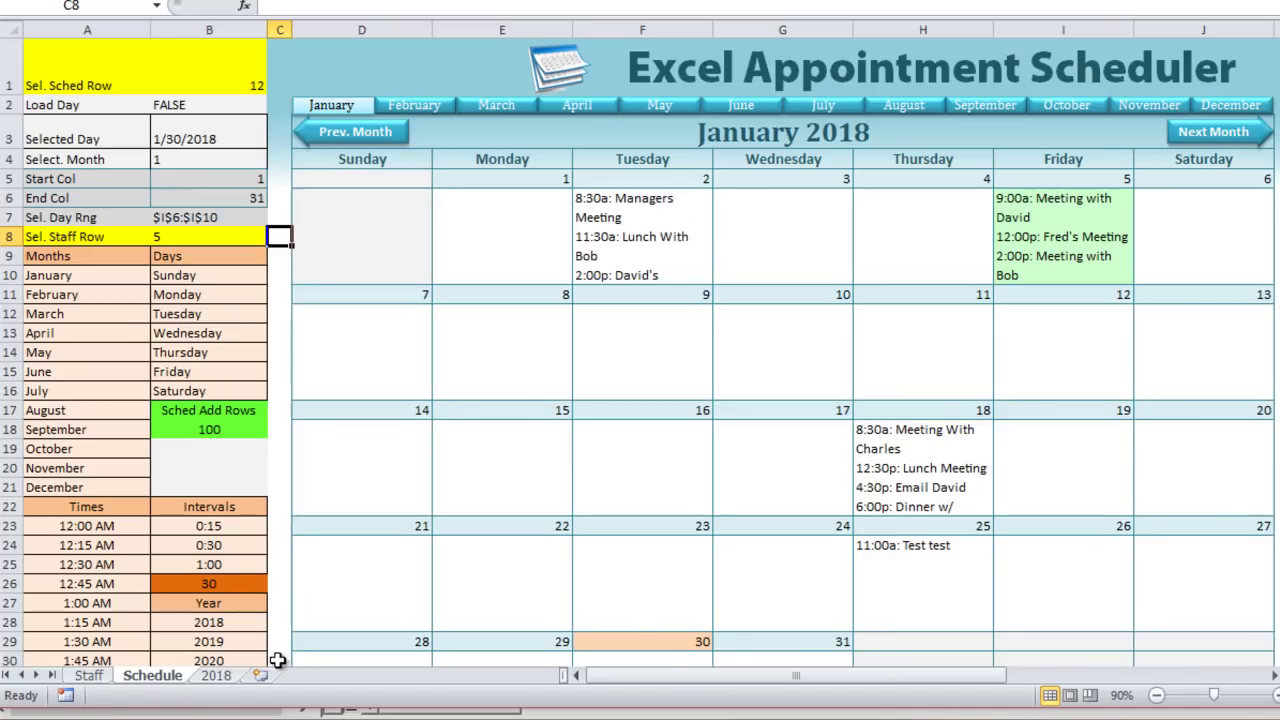
{"action": "left_click_drag", "start_coordinate": [659, 678], "coordinate": [853, 678]}
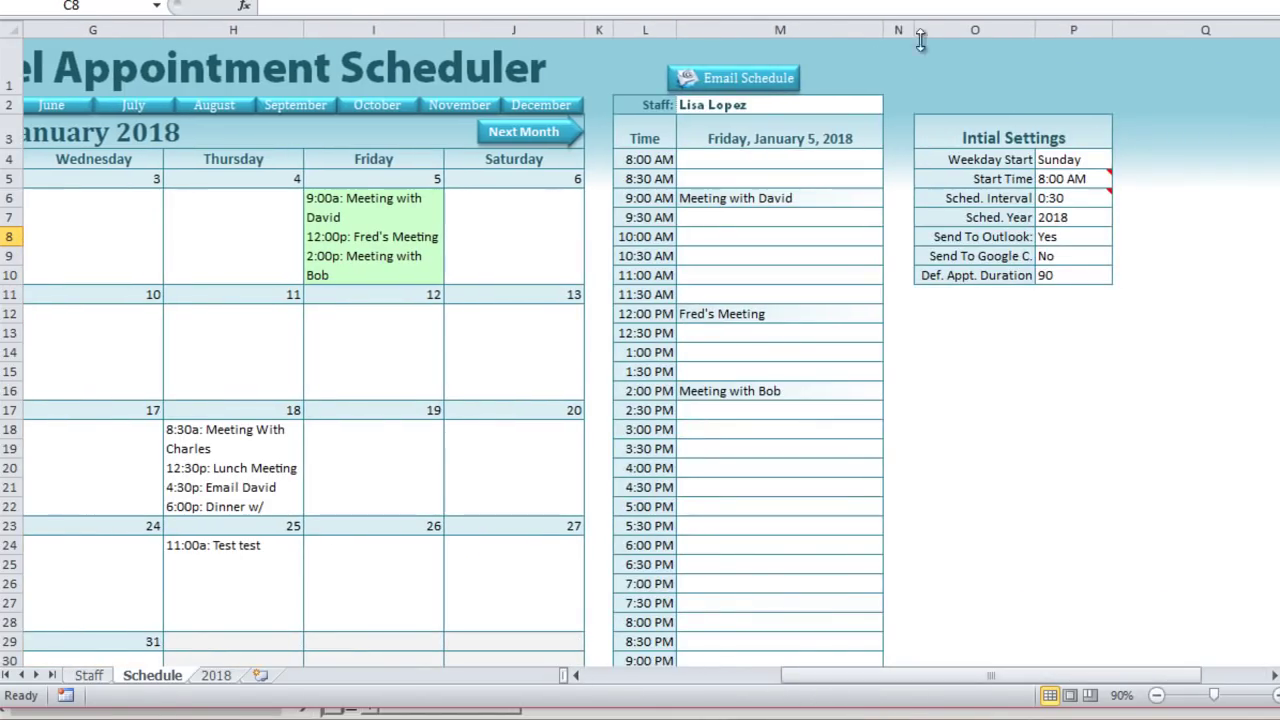
{"action": "left_click", "coordinate": [853, 110]}
{"action": "left_click", "coordinate": [892, 106]}
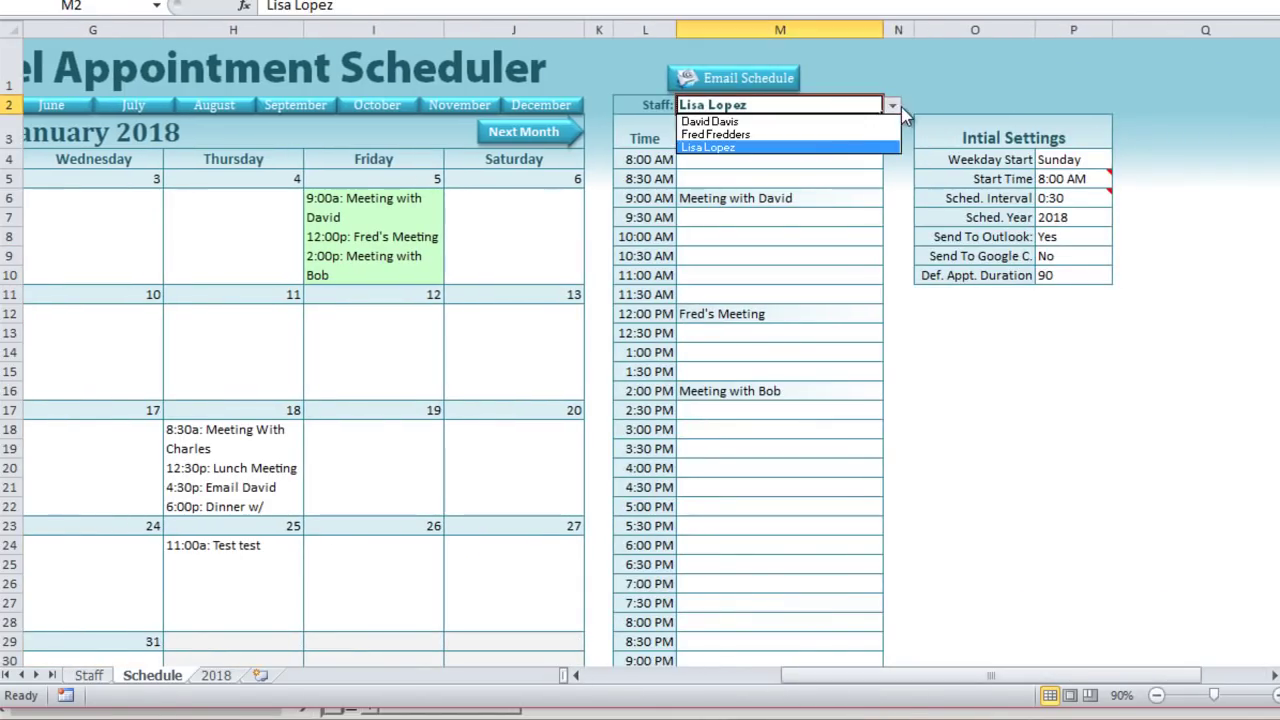
{"action": "left_click", "coordinate": [842, 140]}
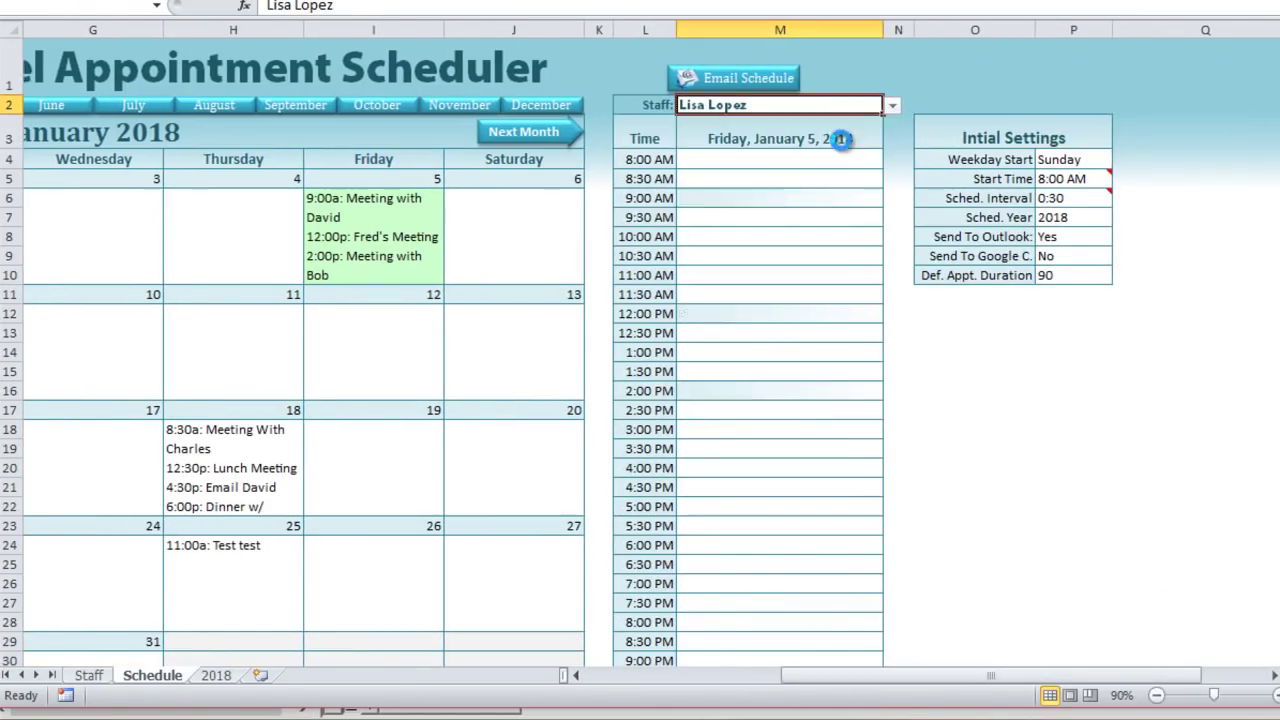
{"action": "left_click", "coordinate": [1080, 241]}
{"action": "double_click", "coordinate": [822, 198]}
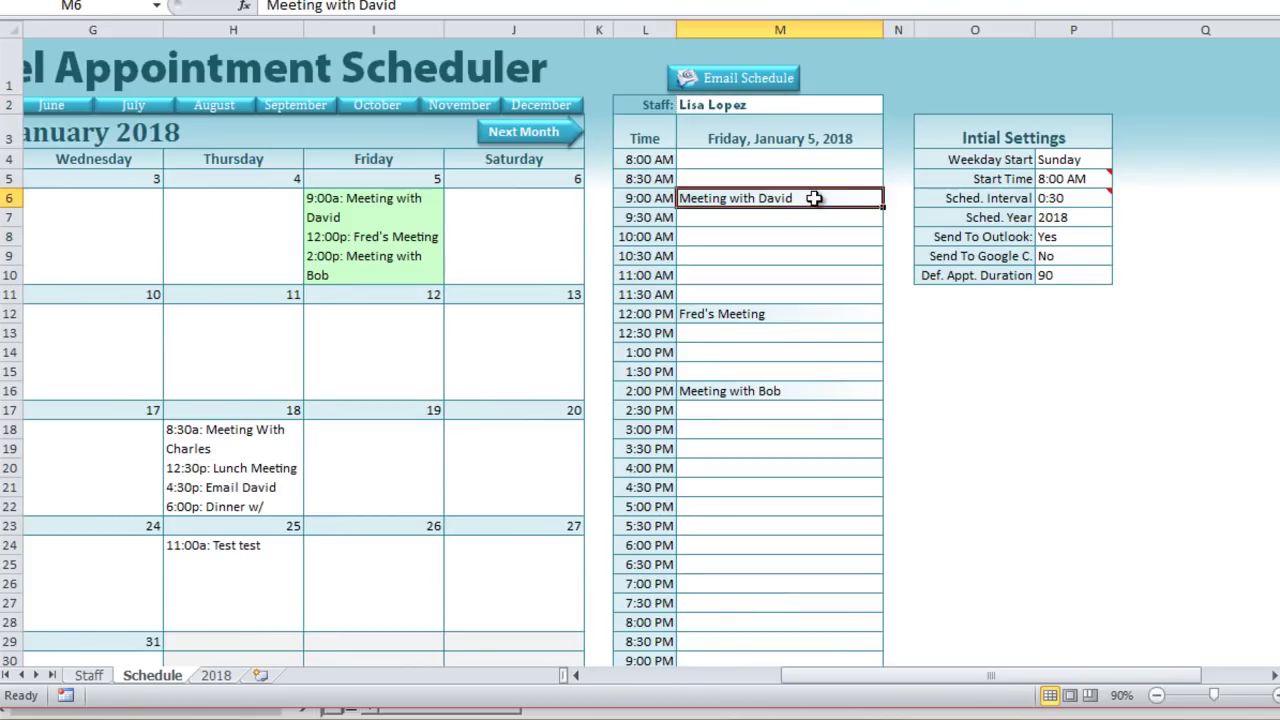
{"action": "key", "text": "Tab"}
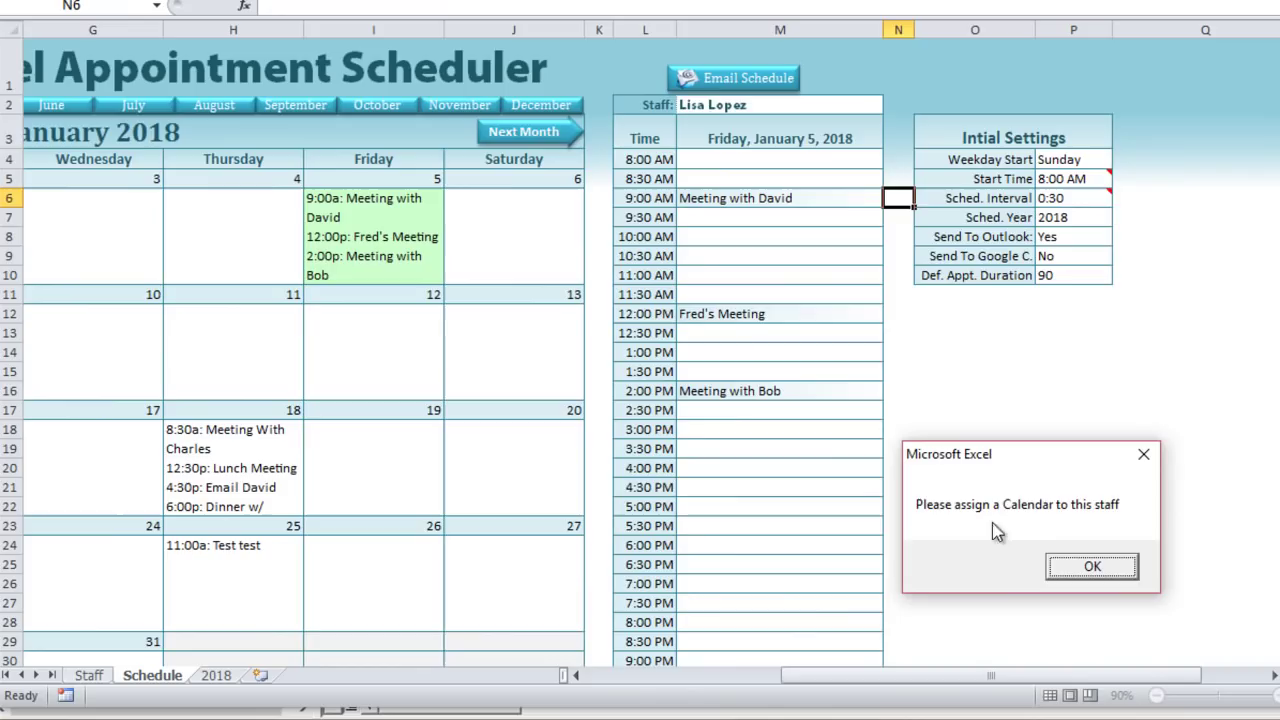
Step: Dismiss the missing-calendar warning and reassign the third staff member's calendar through Assign Outlook Calendar
{"action": "left_click", "coordinate": [1092, 567]}
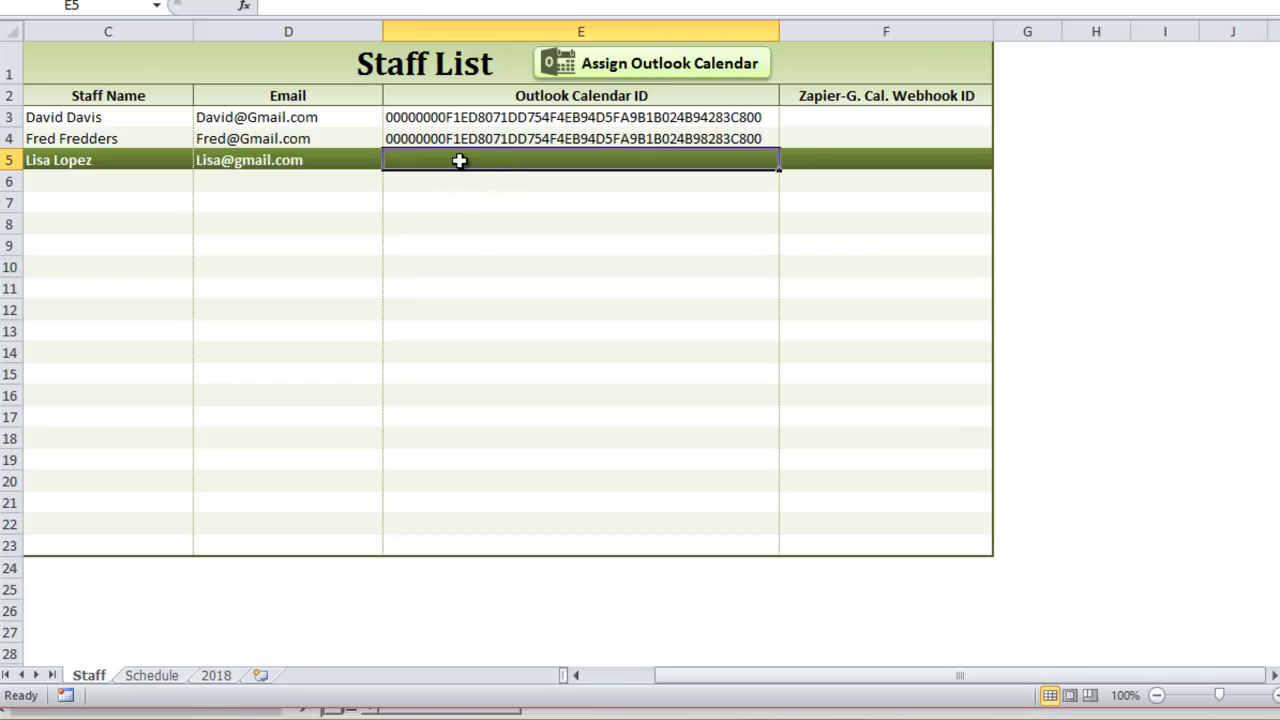
{"action": "left_click", "coordinate": [668, 80]}
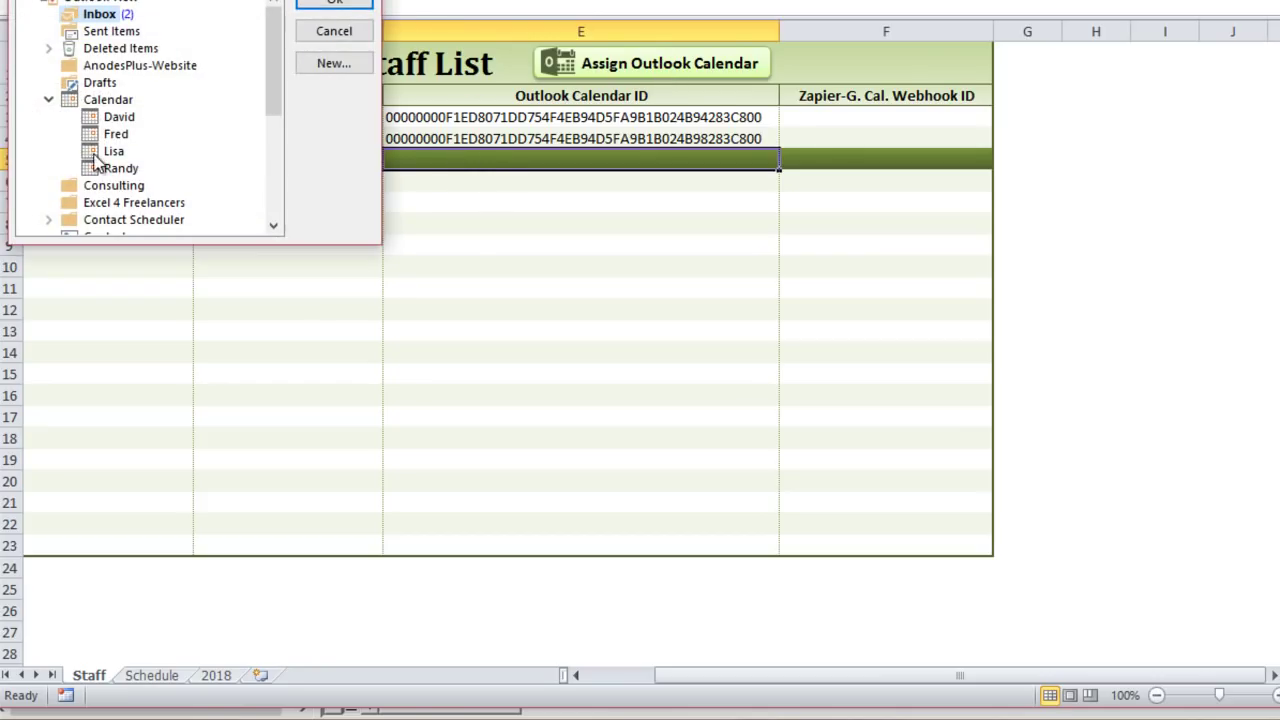
{"action": "left_click", "coordinate": [112, 151]}
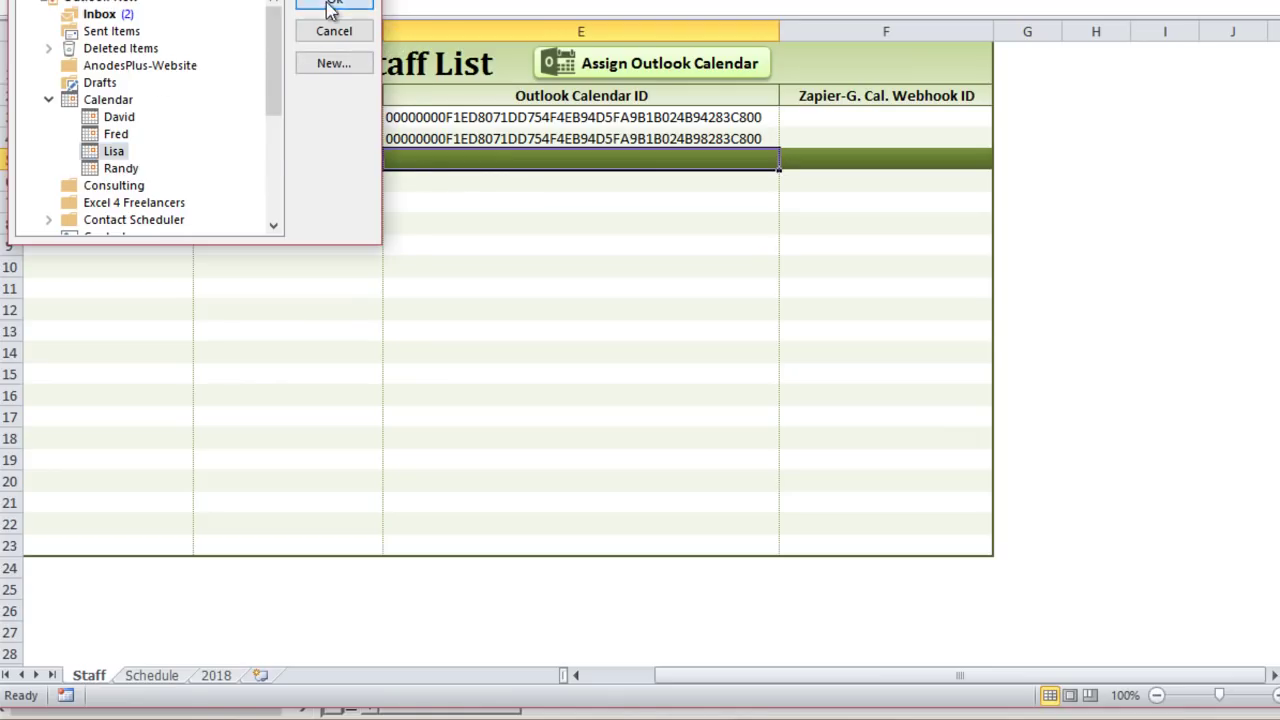
{"action": "left_click", "coordinate": [331, 4]}
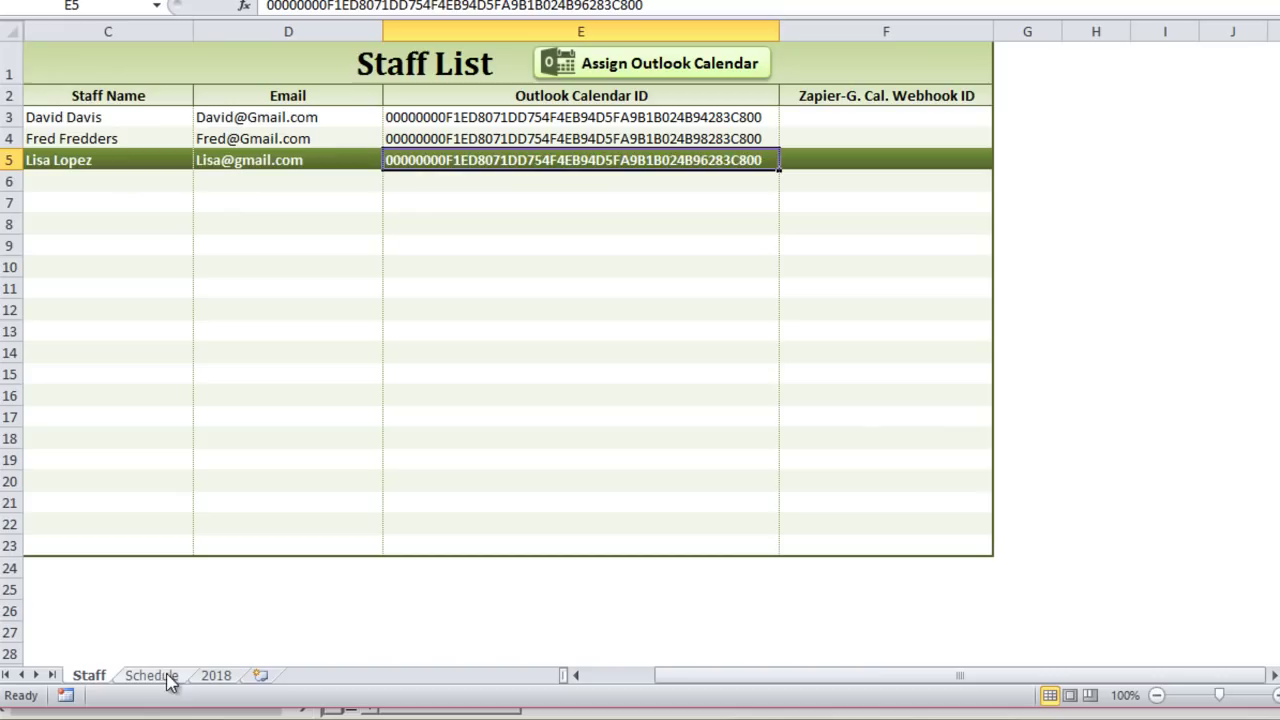
Step: In SendToOutlook, add a new line after the staff calendar cell selection, before Exit Sub
{"action": "key", "text": "alt+F11"}
{"action": "left_click_drag", "start_coordinate": [474, 320], "coordinate": [376, 320]}
{"action": "left_click_drag", "start_coordinate": [565, 337], "coordinate": [385, 337]}
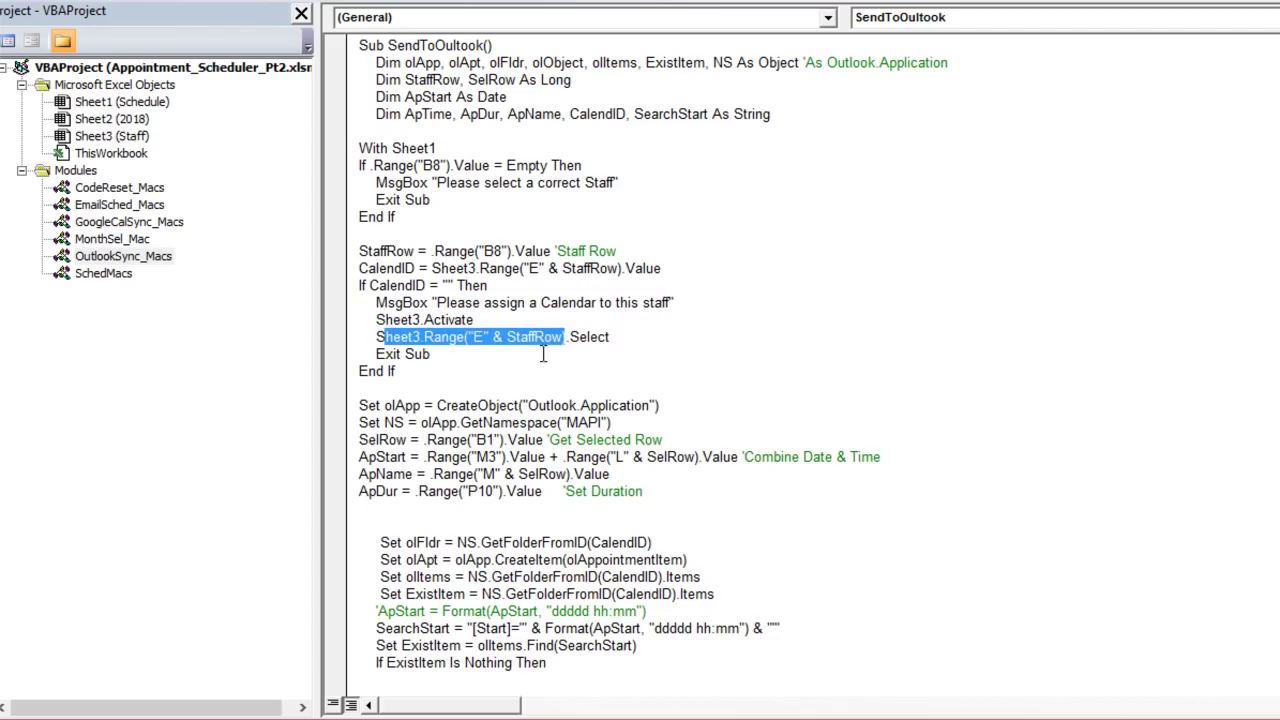
{"action": "left_click", "coordinate": [638, 340]}
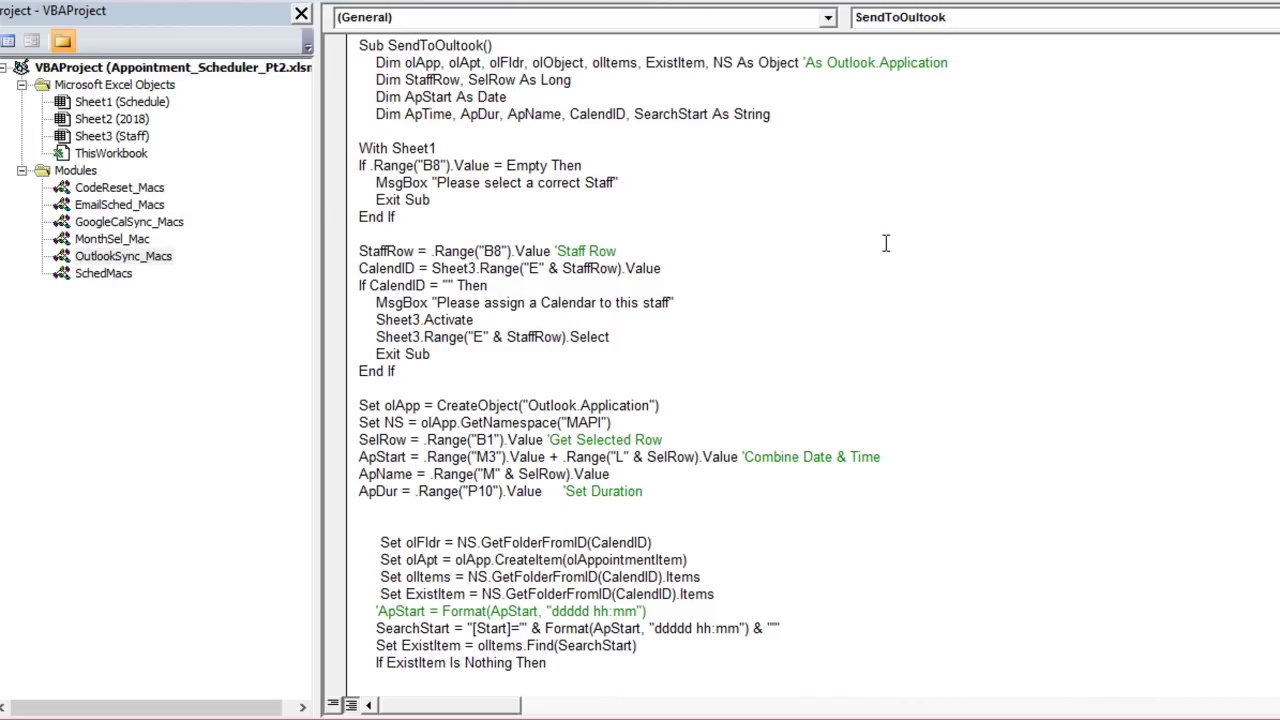
{"action": "key", "text": "Return"}
Step: Copy the OutSyncAddCal procedure name and paste it onto the new line as a call
{"action": "scroll", "coordinate": [488, 208], "scroll_direction": "up", "scroll_amount": 7}
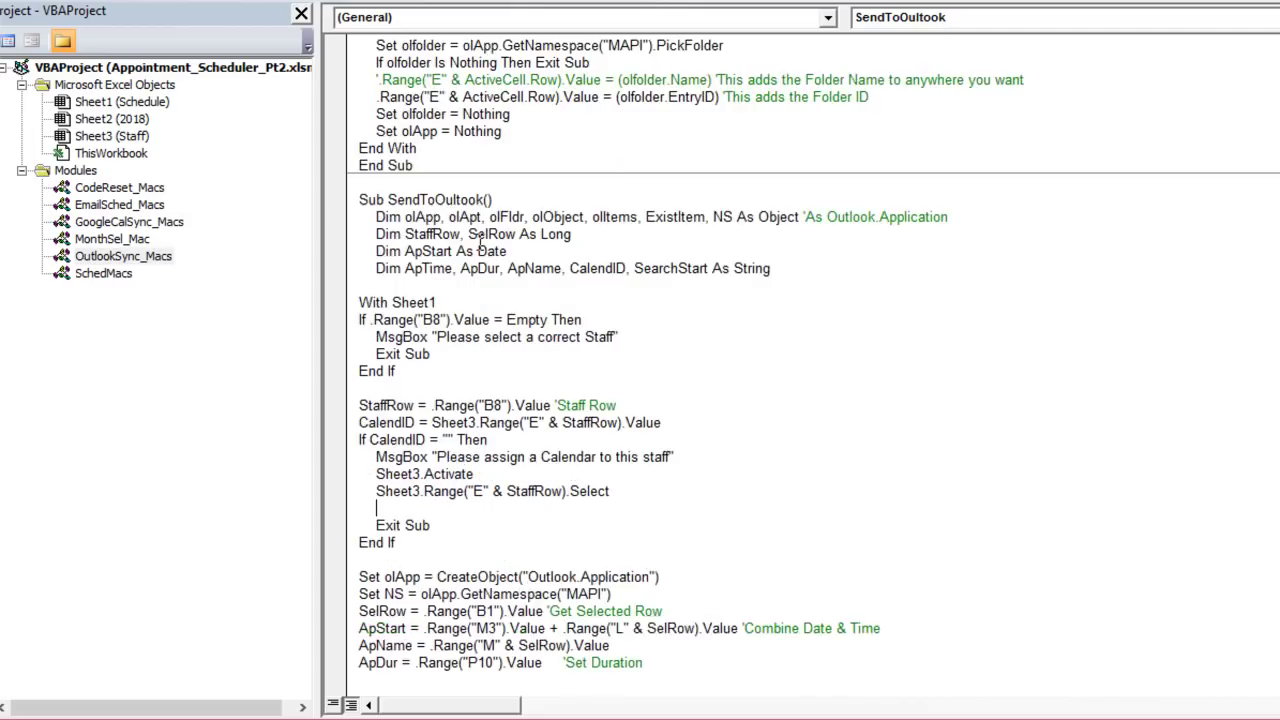
{"action": "scroll", "coordinate": [441, 220], "scroll_direction": "up", "scroll_amount": 1}
{"action": "left_click_drag", "start_coordinate": [491, 97], "coordinate": [384, 91]}
{"action": "key", "text": "ctrl+c"}
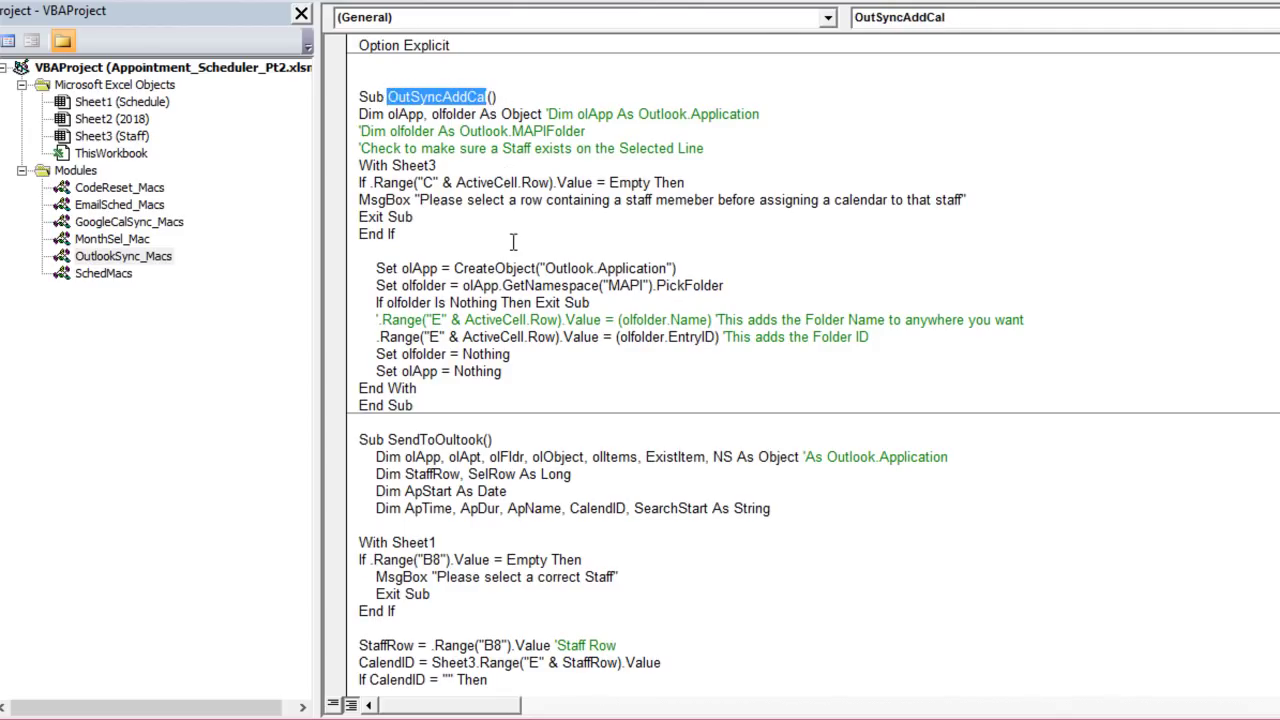
{"action": "scroll", "coordinate": [507, 250], "scroll_direction": "down", "scroll_amount": 5}
{"action": "left_click", "coordinate": [407, 490]}
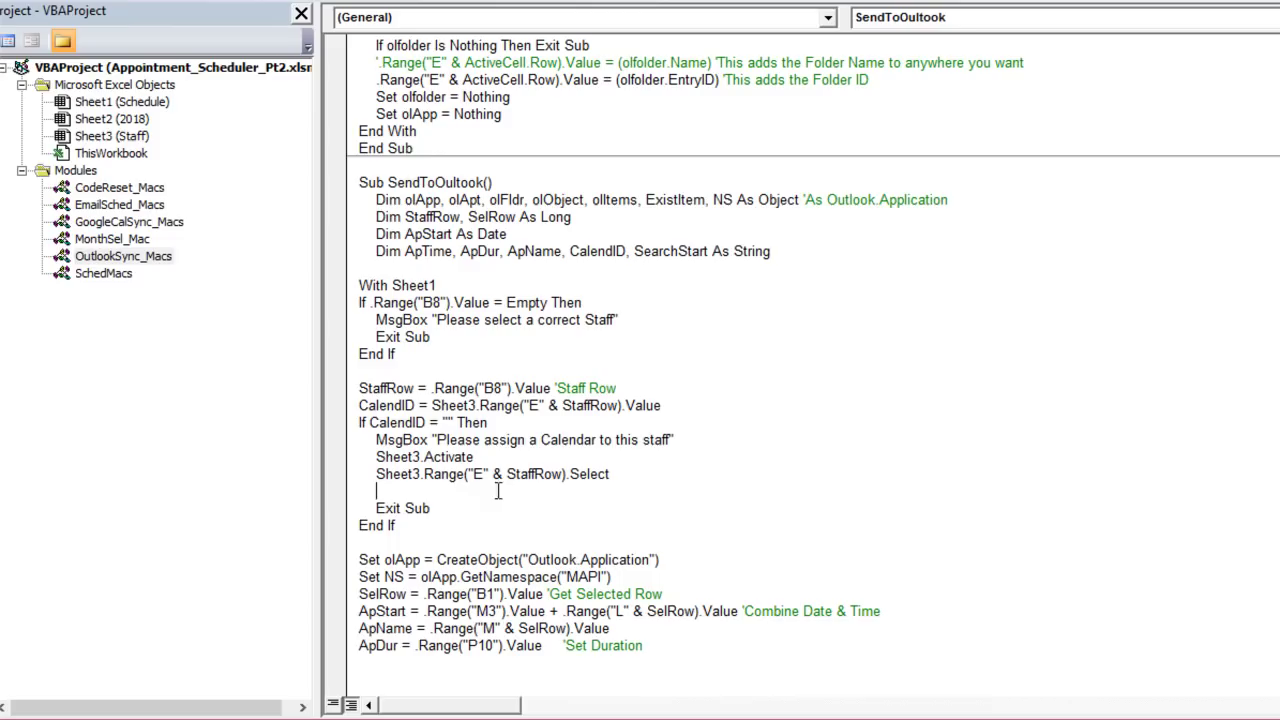
{"action": "key", "text": "ctrl+v"}
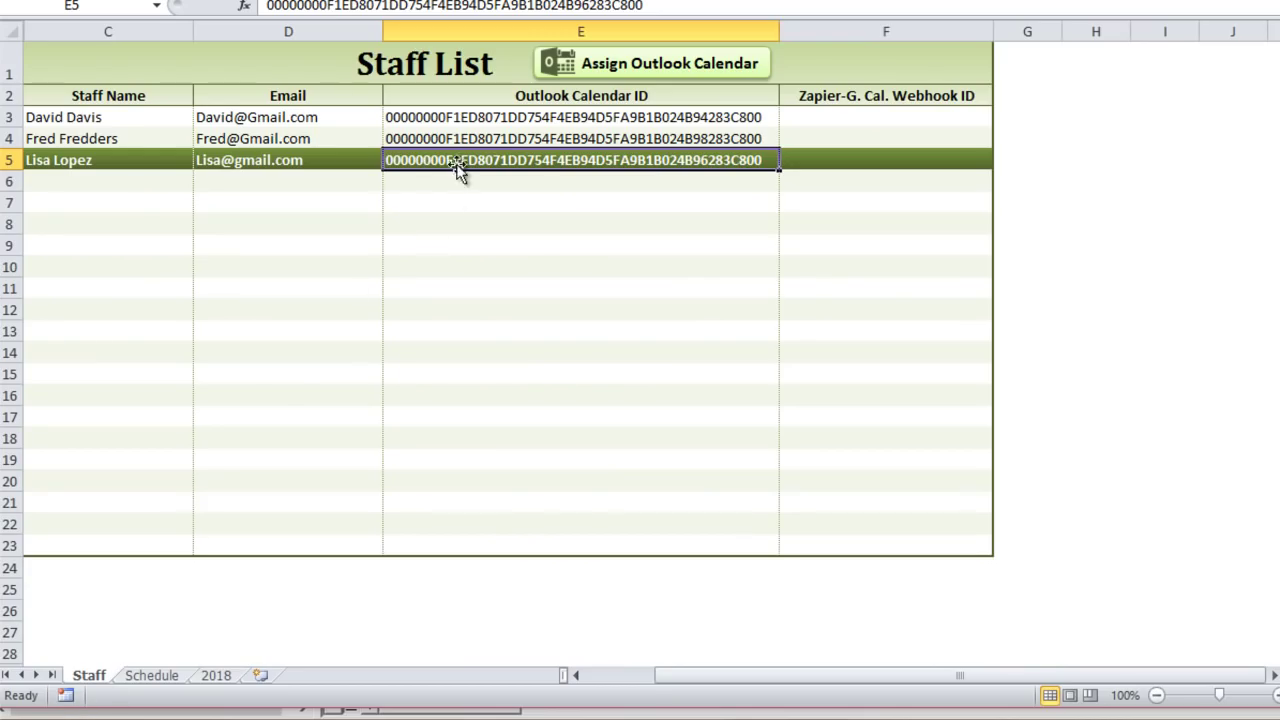
Step: Clear E5's calendar ID again and re-enter the 9:00 AM appointment in M6
{"action": "key", "text": "Delete"}
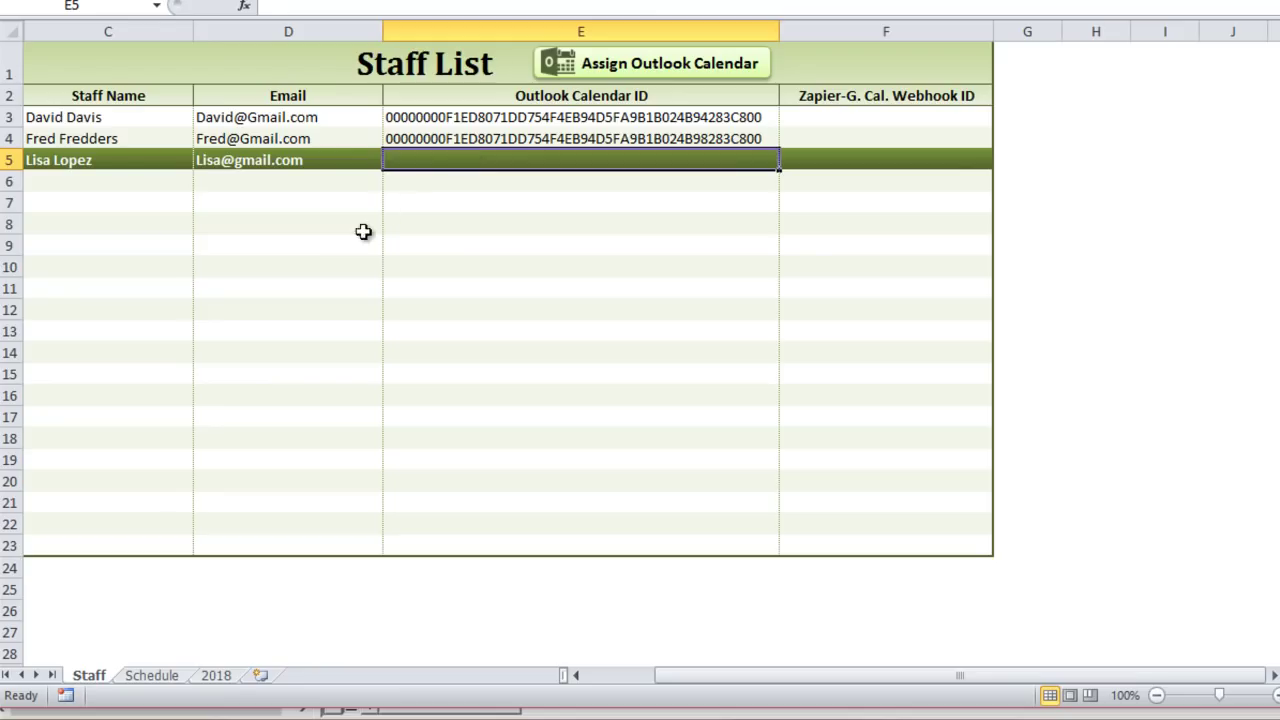
{"action": "left_click", "coordinate": [337, 244]}
{"action": "left_click", "coordinate": [136, 678]}
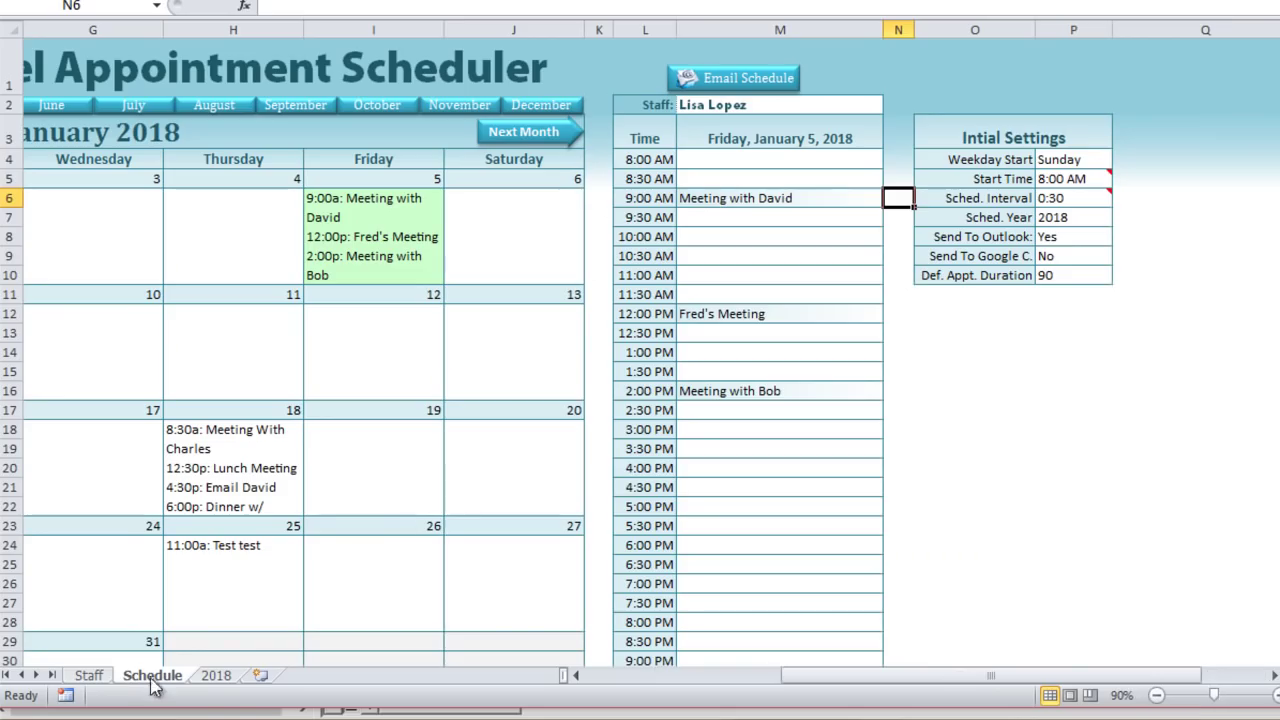
{"action": "left_click", "coordinate": [790, 200]}
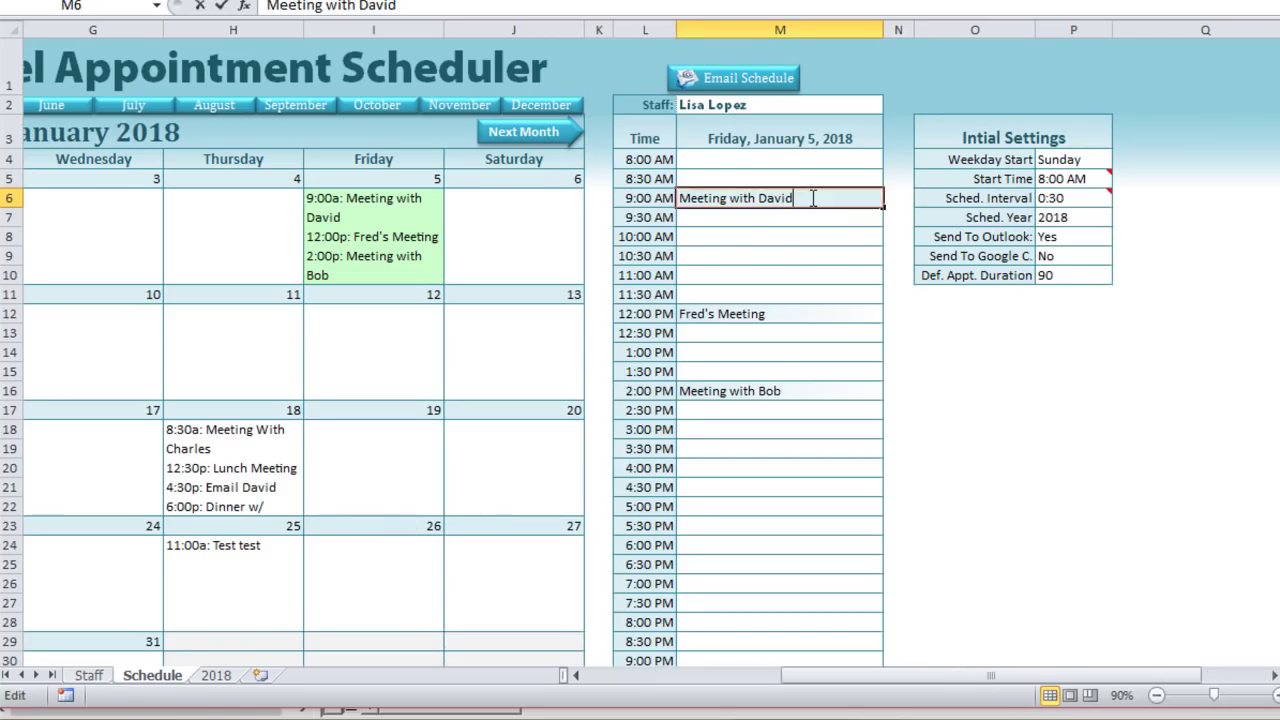
{"action": "double_click", "coordinate": [810, 199]}
Step: Dismiss the warning and pick the staff calendar folder, restoring E5's ID, then return to Schedule
{"action": "left_click", "coordinate": [1120, 566]}
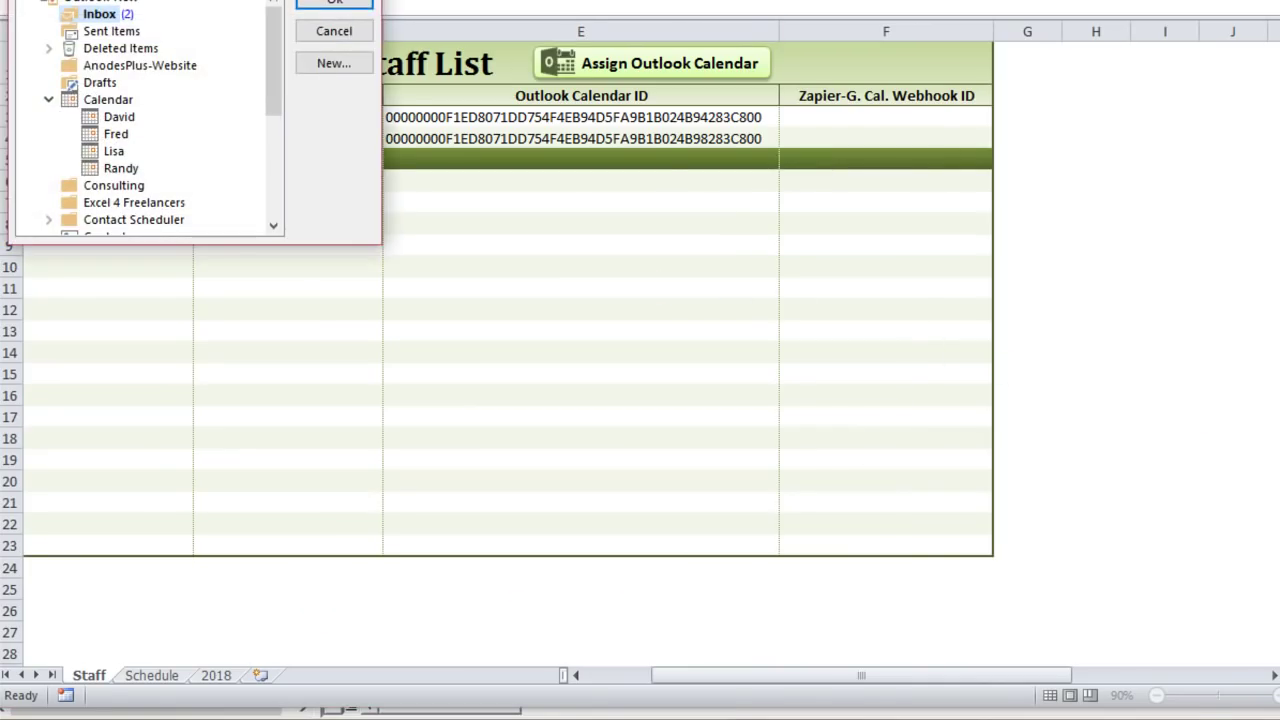
{"action": "left_click", "coordinate": [510, 314]}
{"action": "left_click", "coordinate": [738, 160]}
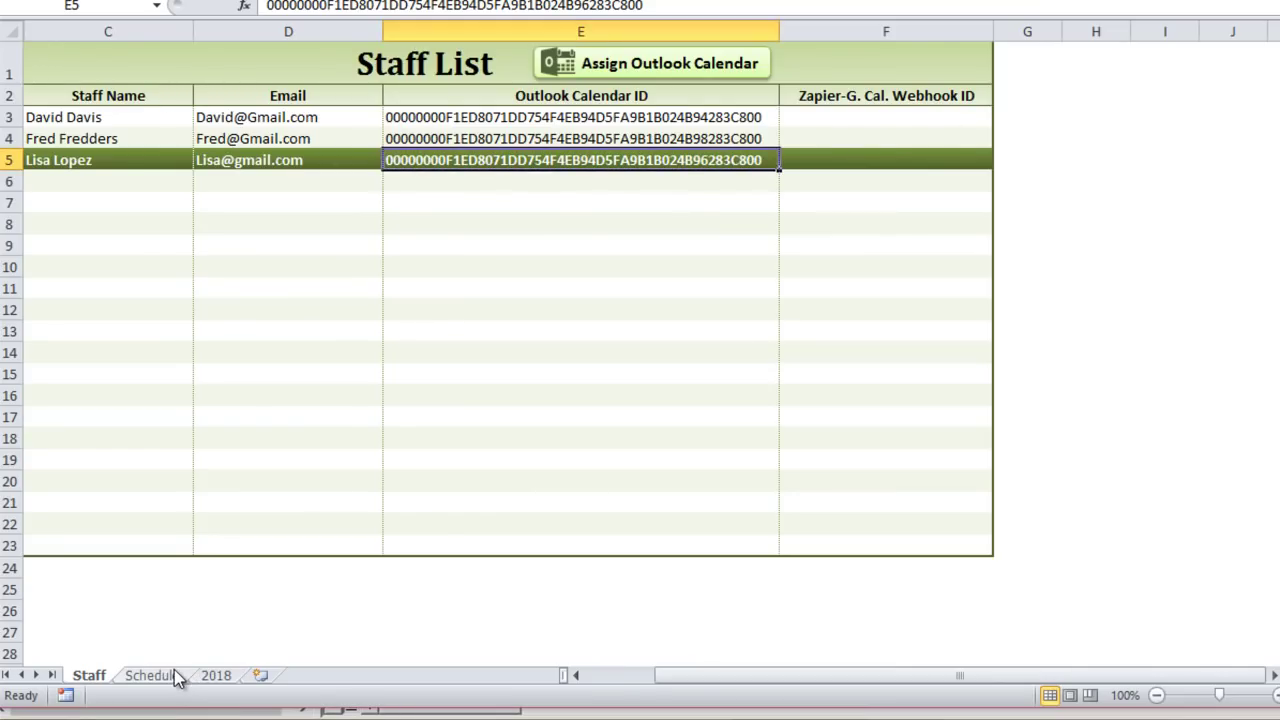
{"action": "left_click", "coordinate": [150, 676]}
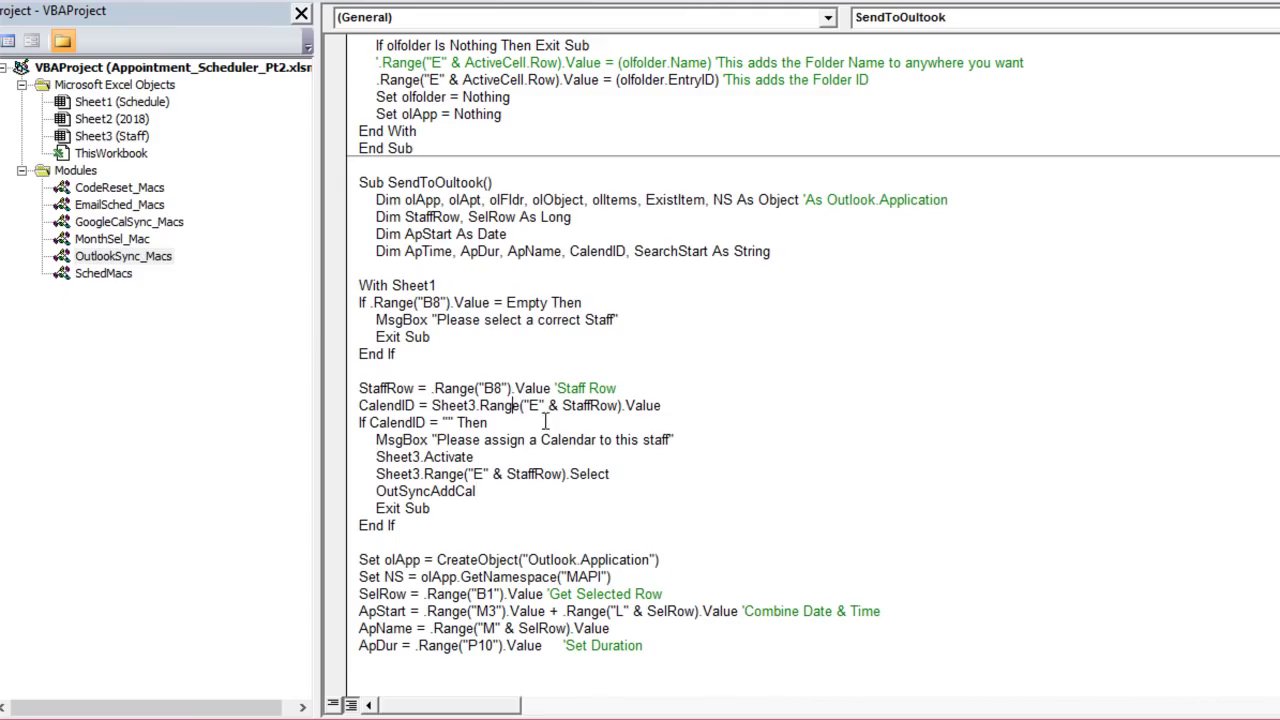
Step: Highlight the code lines that start Outlook and create the Outlook application object
{"action": "scroll", "coordinate": [545, 421], "scroll_direction": "down", "scroll_amount": 5}
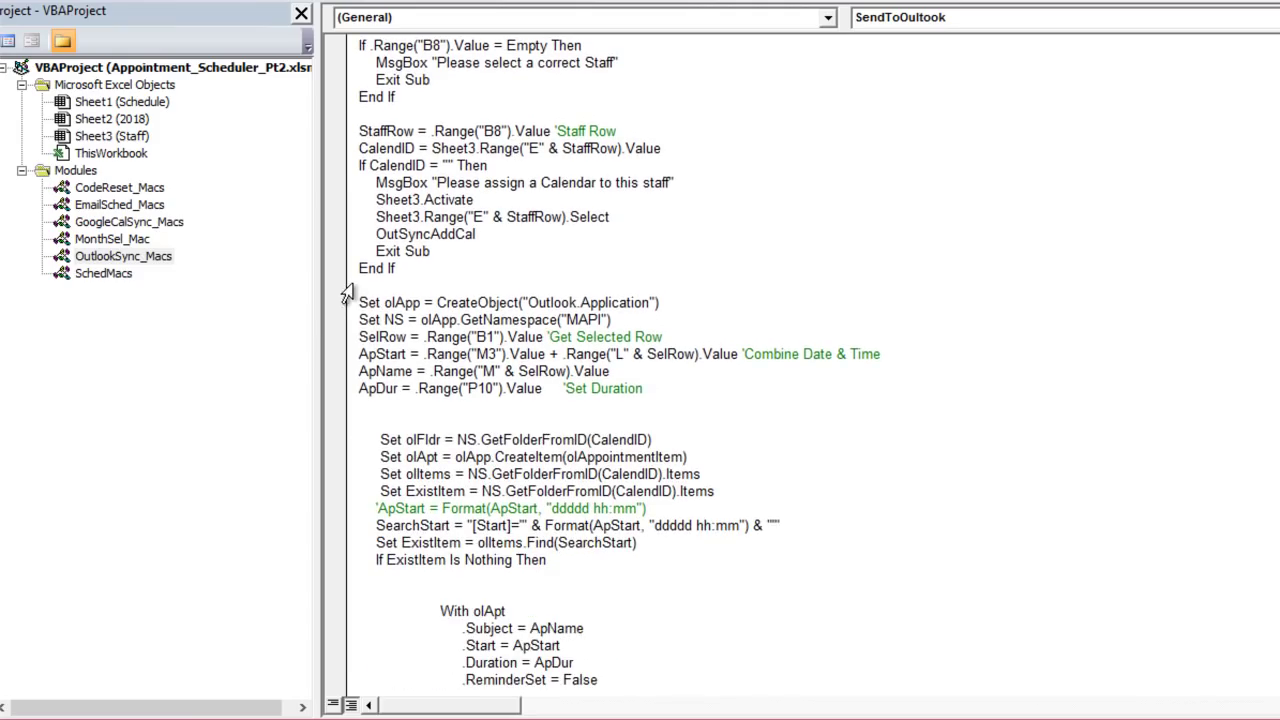
{"action": "left_click_drag", "start_coordinate": [687, 288], "coordinate": [501, 289]}
{"action": "left_click", "coordinate": [687, 299]}
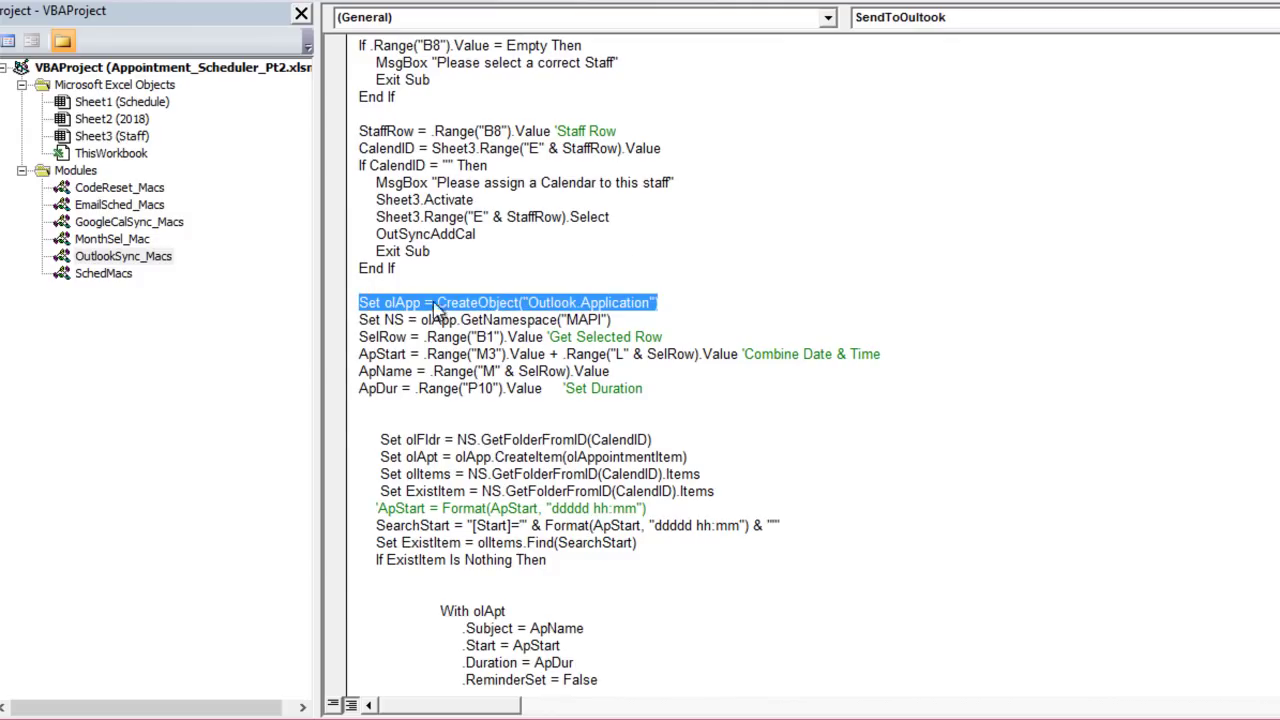
{"action": "left_click", "coordinate": [618, 322]}
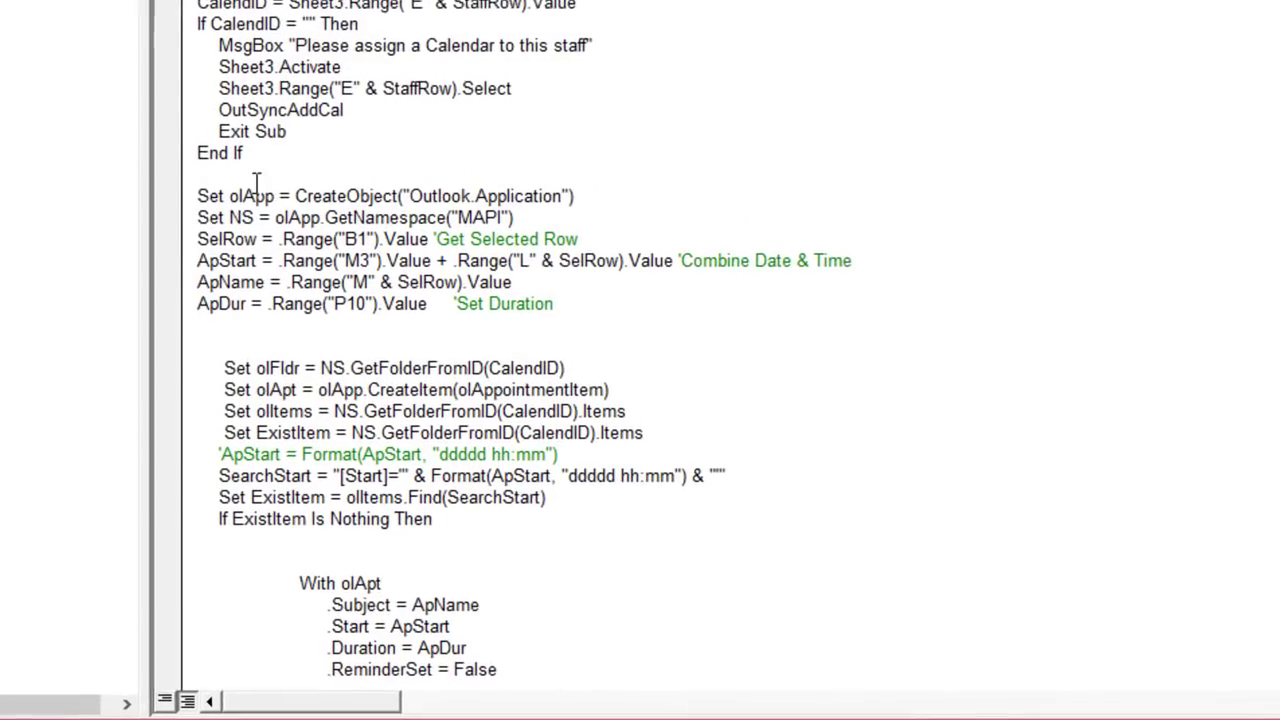
{"action": "left_click_drag", "start_coordinate": [578, 189], "coordinate": [183, 188]}
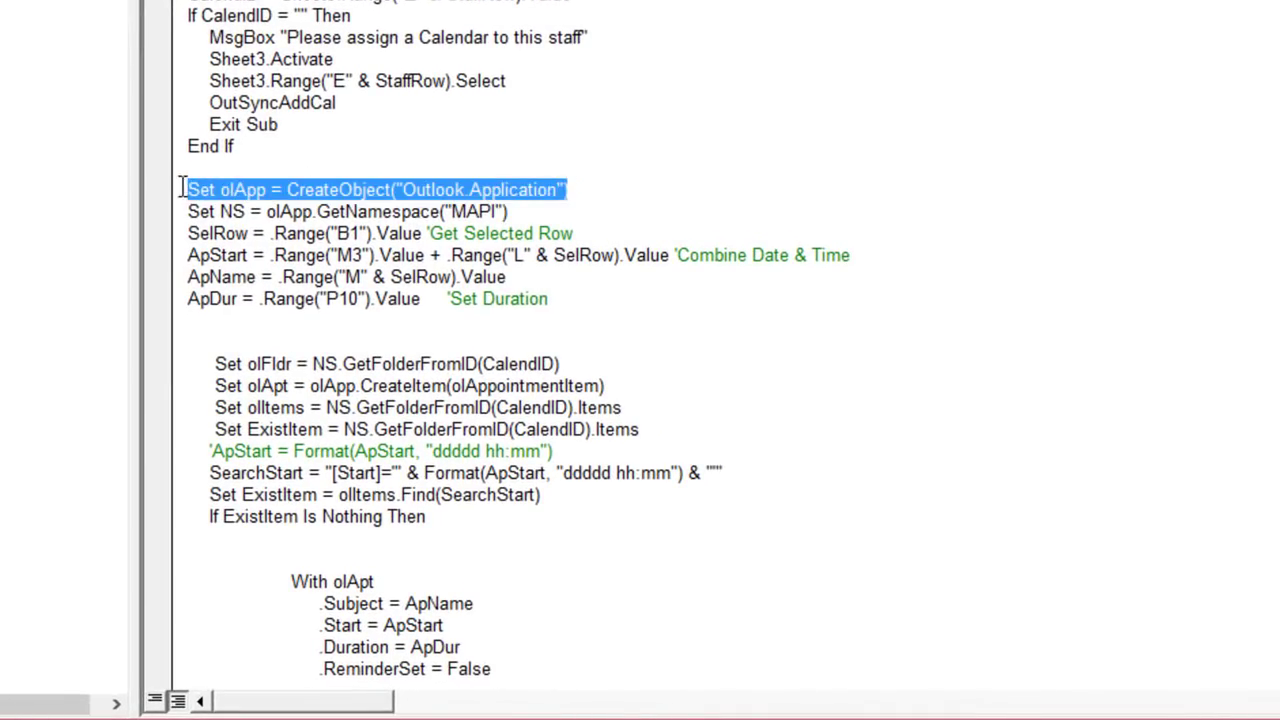
{"action": "left_click", "coordinate": [267, 212]}
{"action": "left_click_drag", "start_coordinate": [265, 189], "coordinate": [233, 189]}
{"action": "left_click", "coordinate": [385, 212]}
Step: Highlight the MAPI namespace assignment, the SelRow variable and the date and time comment
{"action": "left_click_drag", "start_coordinate": [510, 212], "coordinate": [187, 209]}
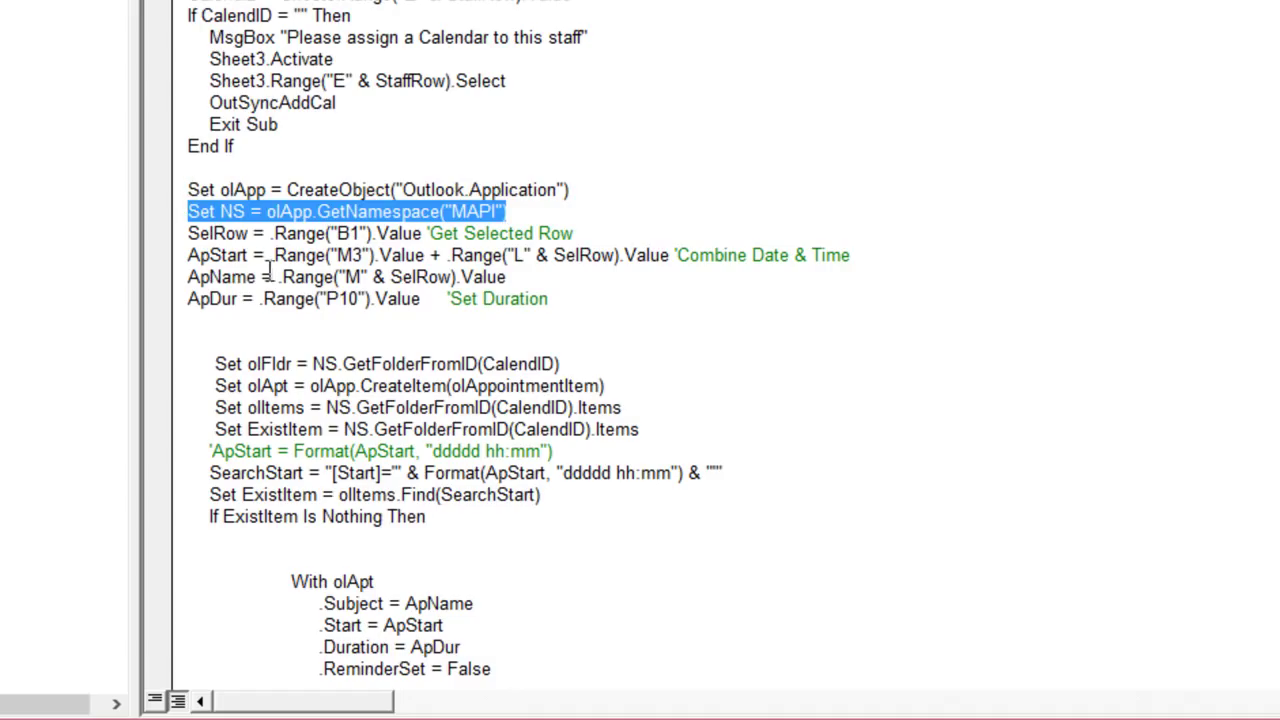
{"action": "left_click", "coordinate": [372, 233]}
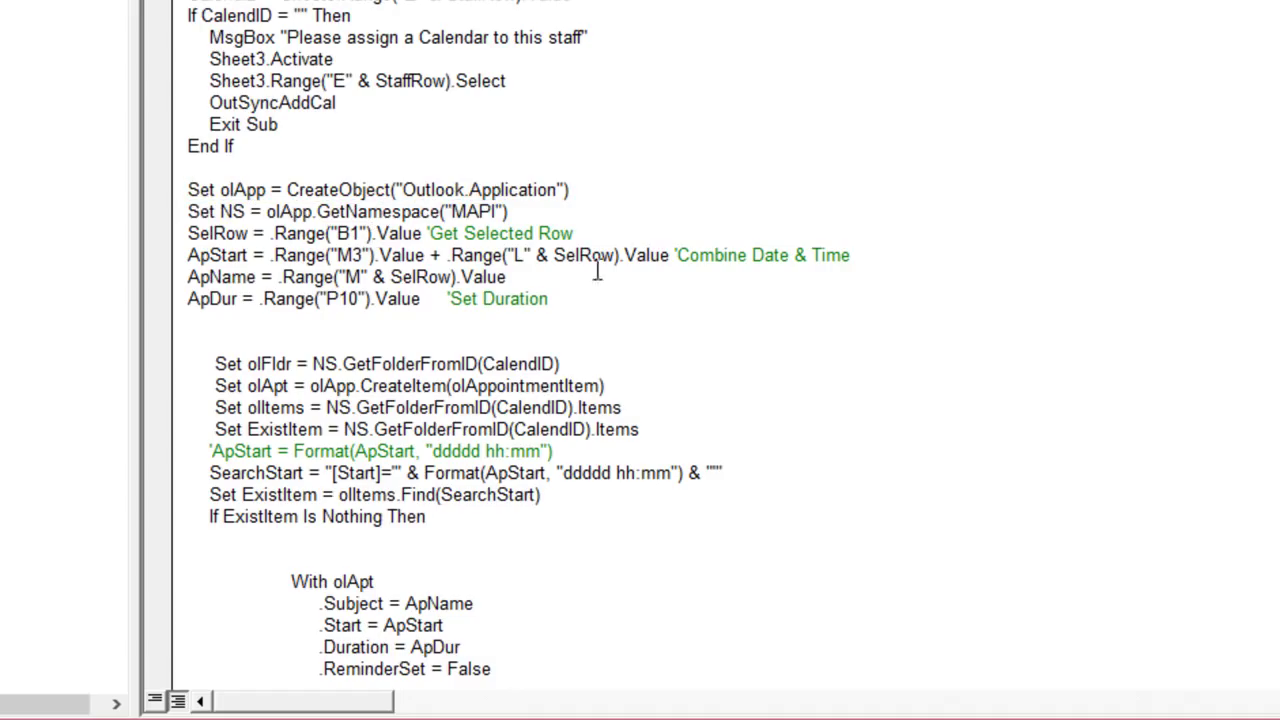
{"action": "left_click", "coordinate": [562, 211]}
{"action": "left_click_drag", "start_coordinate": [252, 232], "coordinate": [235, 233]}
{"action": "left_click_drag", "start_coordinate": [796, 255], "coordinate": [850, 256]}
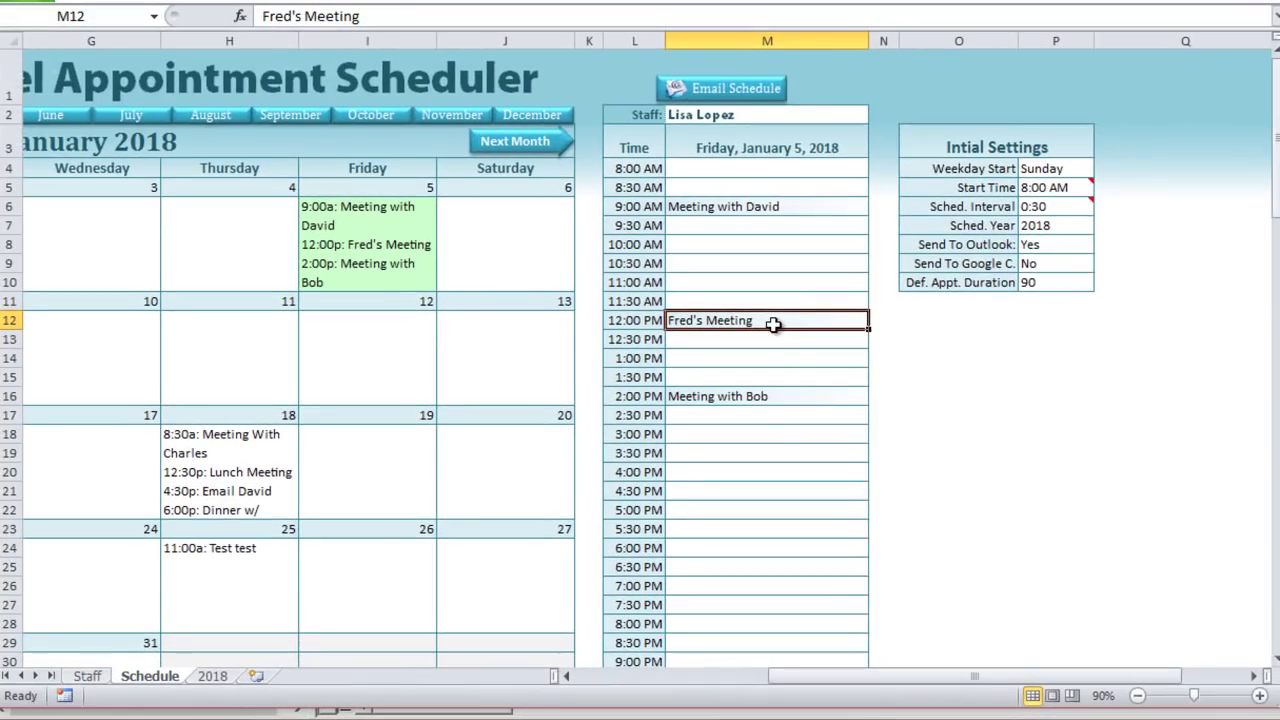
Step: Inspect the 12:00 PM slot's formula, the meeting entry and the selected-row value in B1
{"action": "left_click", "coordinate": [640, 321]}
{"action": "left_click", "coordinate": [705, 323]}
{"action": "left_click_drag", "start_coordinate": [938, 678], "coordinate": [697, 695]}
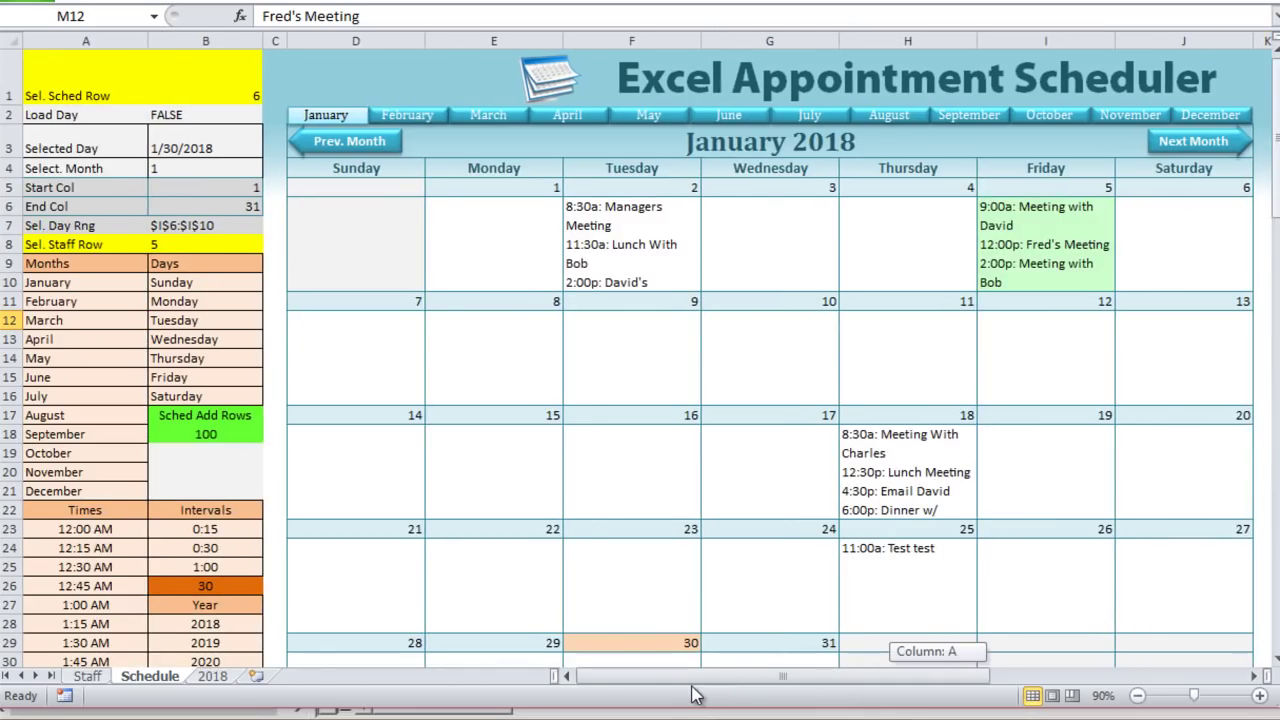
{"action": "left_click", "coordinate": [210, 62]}
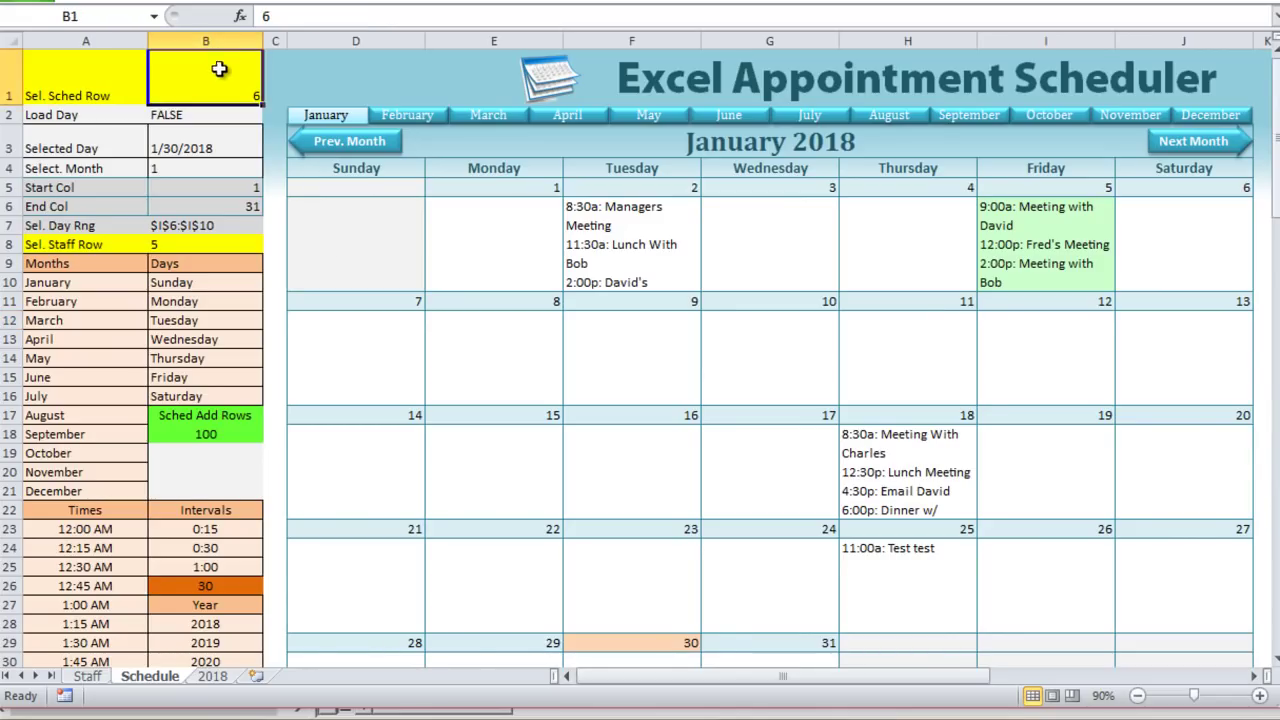
{"action": "left_click_drag", "start_coordinate": [716, 676], "coordinate": [874, 677]}
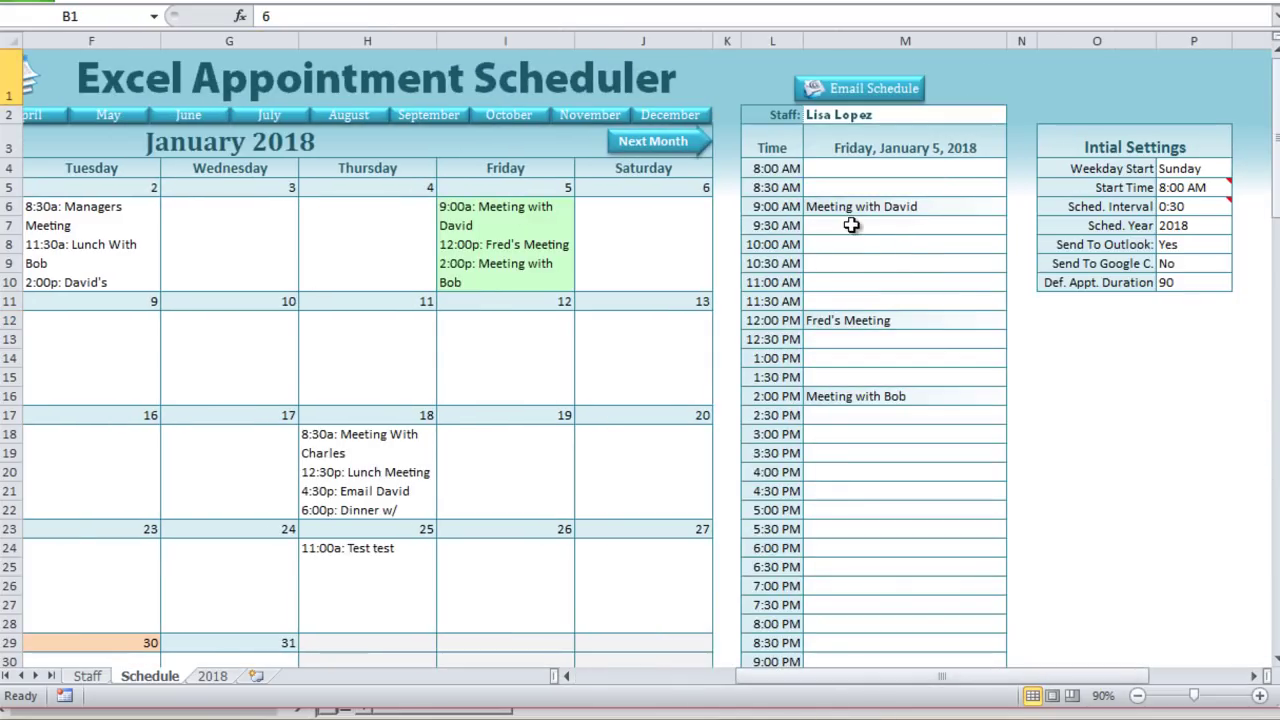
{"action": "left_click", "coordinate": [855, 262]}
{"action": "left_click_drag", "start_coordinate": [895, 677], "coordinate": [585, 648]}
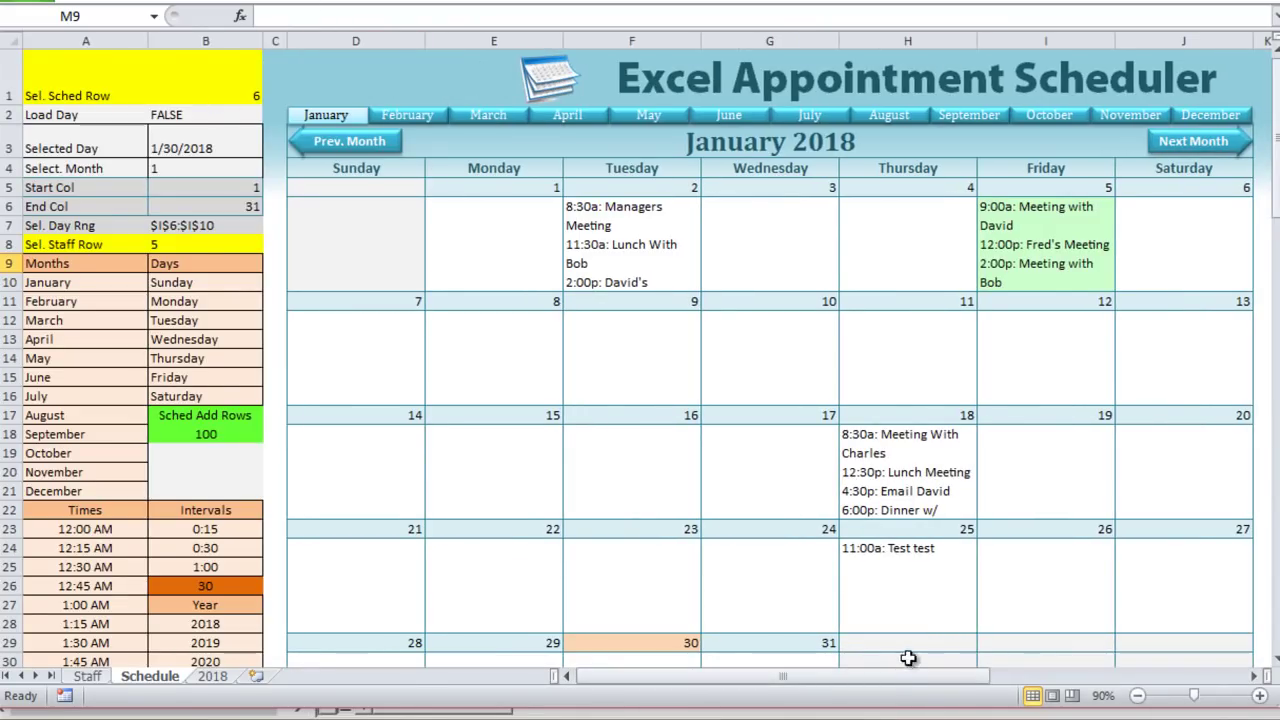
{"action": "left_click_drag", "start_coordinate": [883, 677], "coordinate": [1110, 680]}
Step: Recommit the 12:00 PM meeting in M12 so B1 records row 12
{"action": "double_click", "coordinate": [621, 244]}
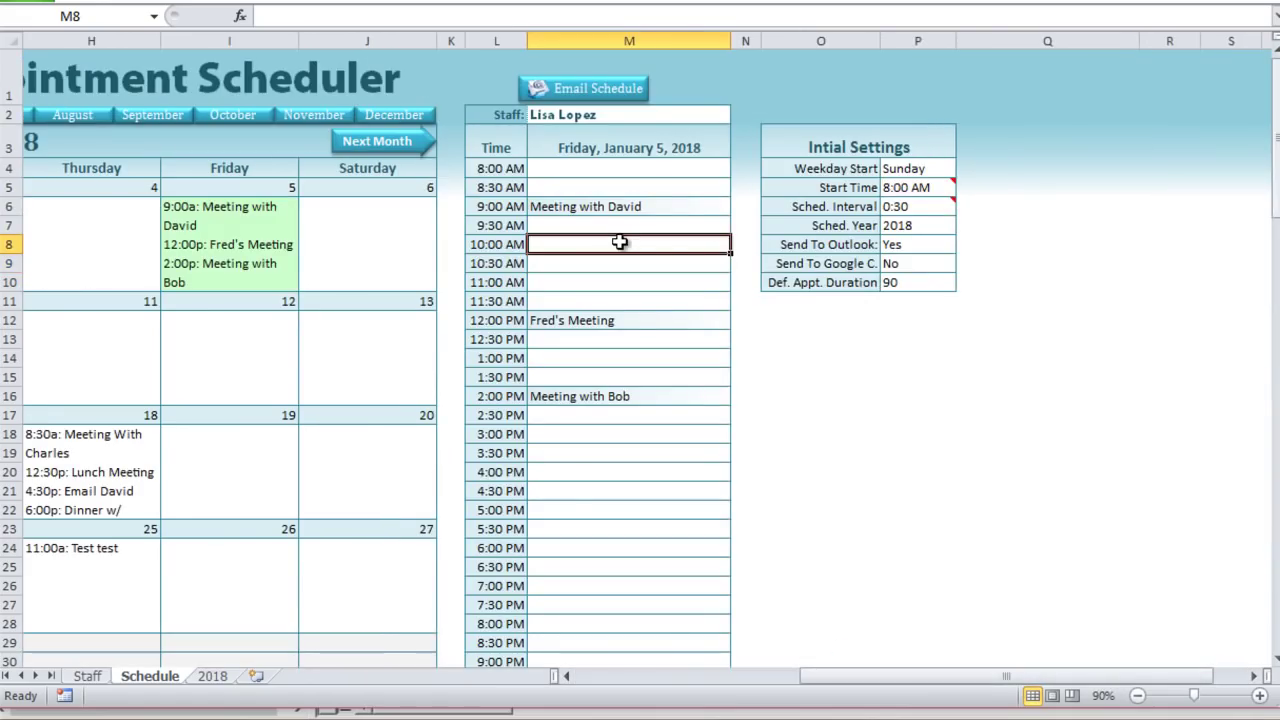
{"action": "left_click", "coordinate": [632, 322]}
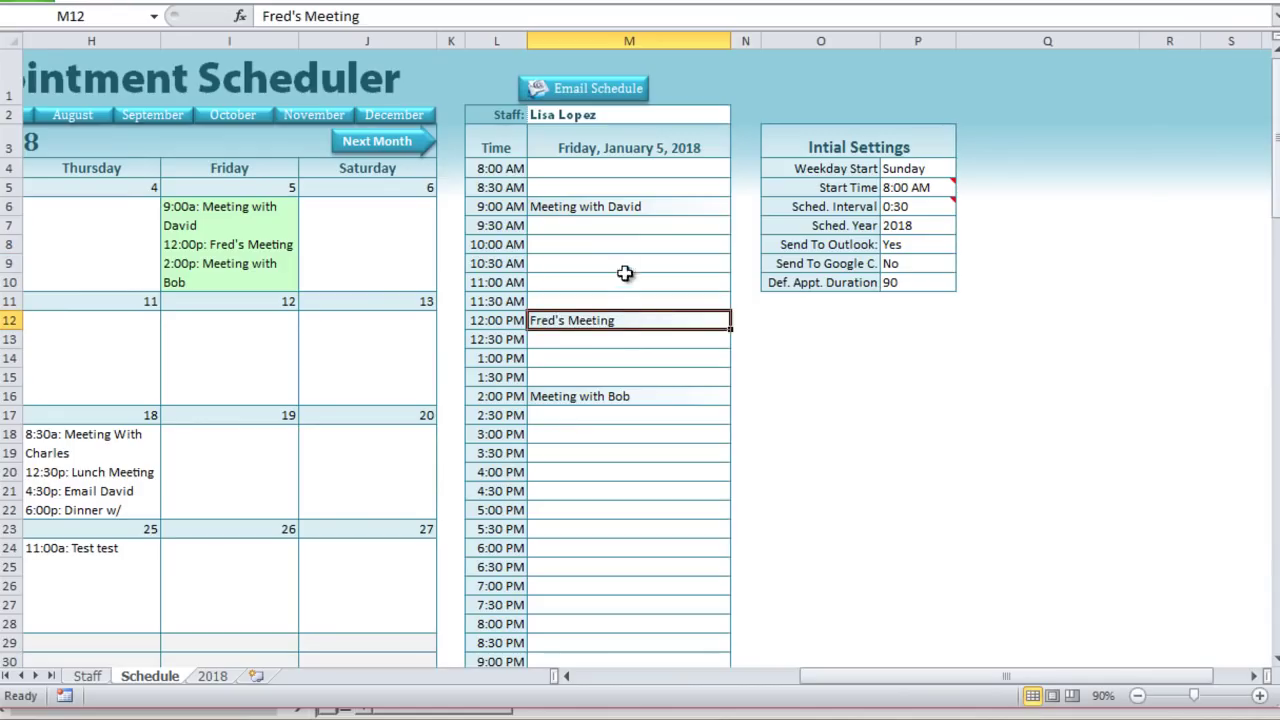
{"action": "double_click", "coordinate": [621, 320]}
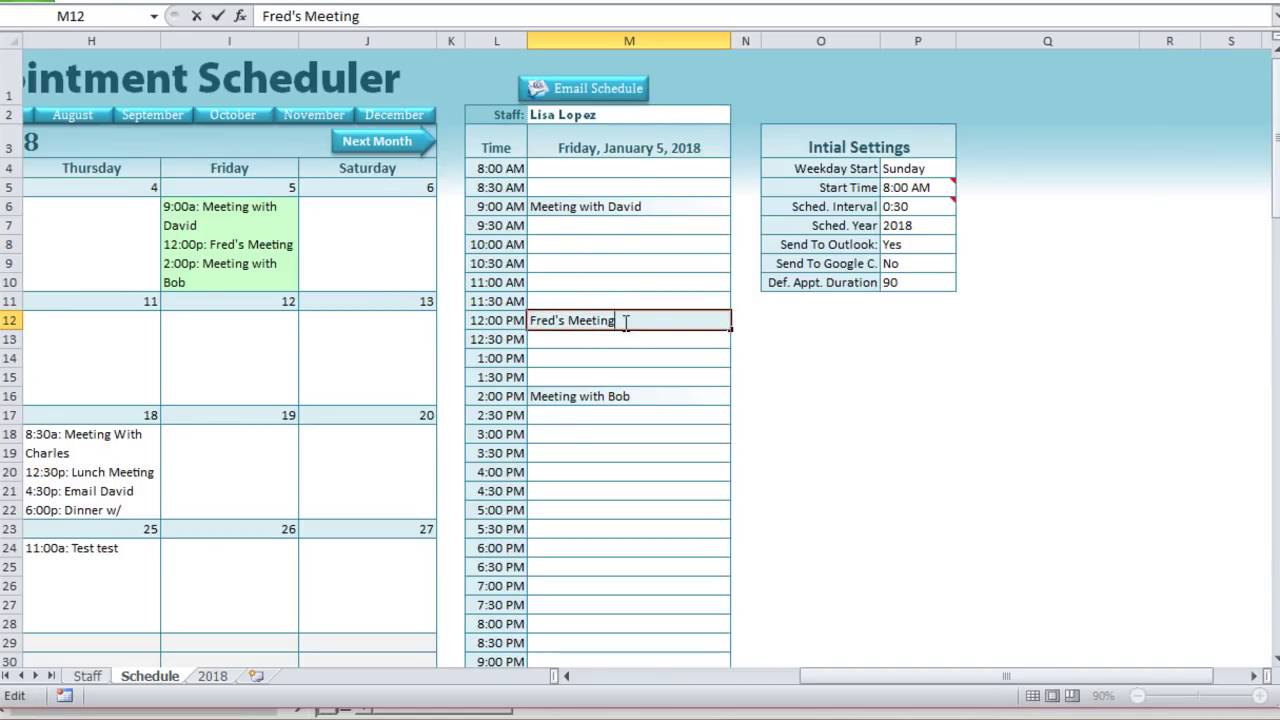
{"action": "key", "text": "Tab"}
{"action": "left_click_drag", "start_coordinate": [877, 675], "coordinate": [655, 678]}
Step: Change A1's label from 'Sel. Sched Row' to 'Changed Sched Row'
{"action": "left_click", "coordinate": [86, 82]}
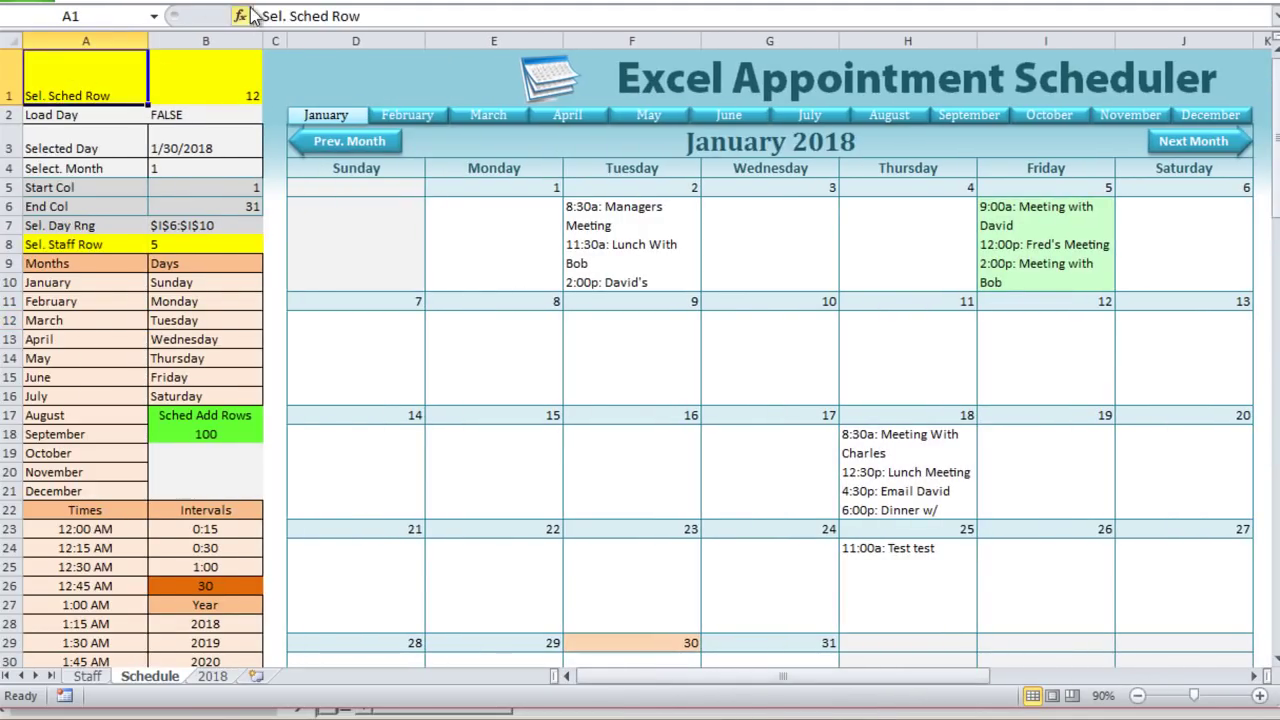
{"action": "left_click_drag", "start_coordinate": [264, 16], "coordinate": [286, 16]}
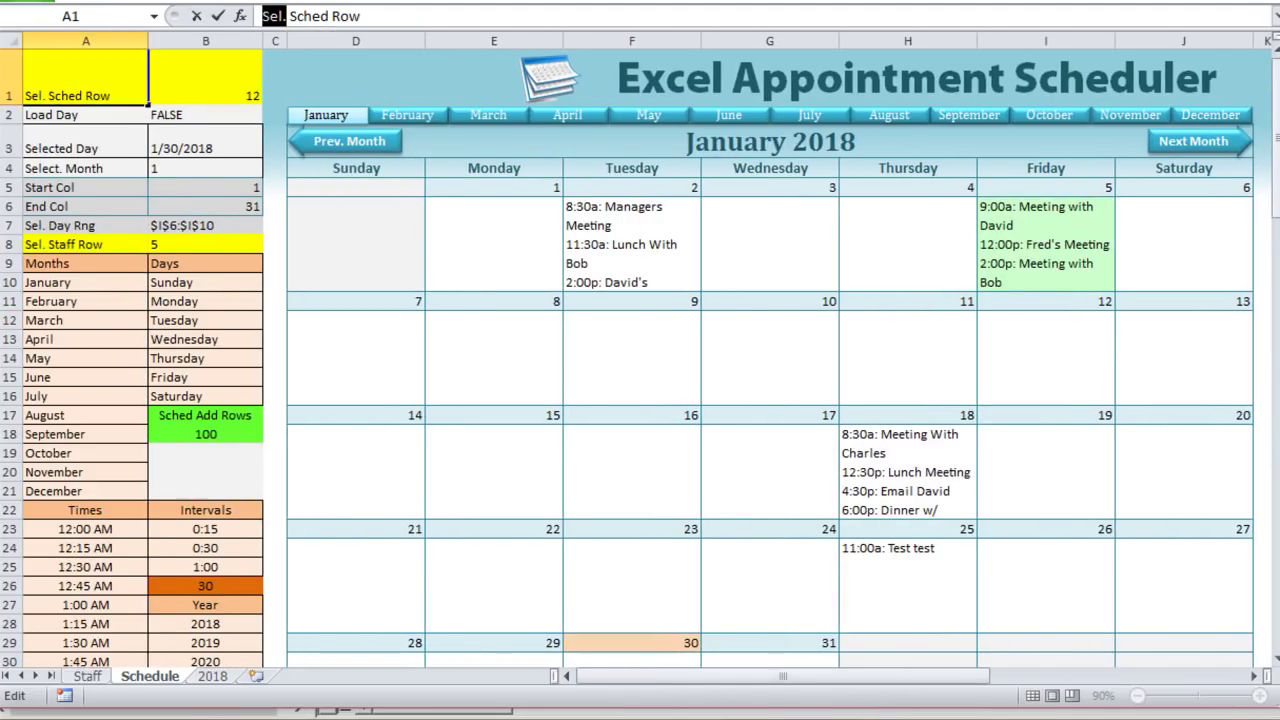
{"action": "type", "text": "Changed"}
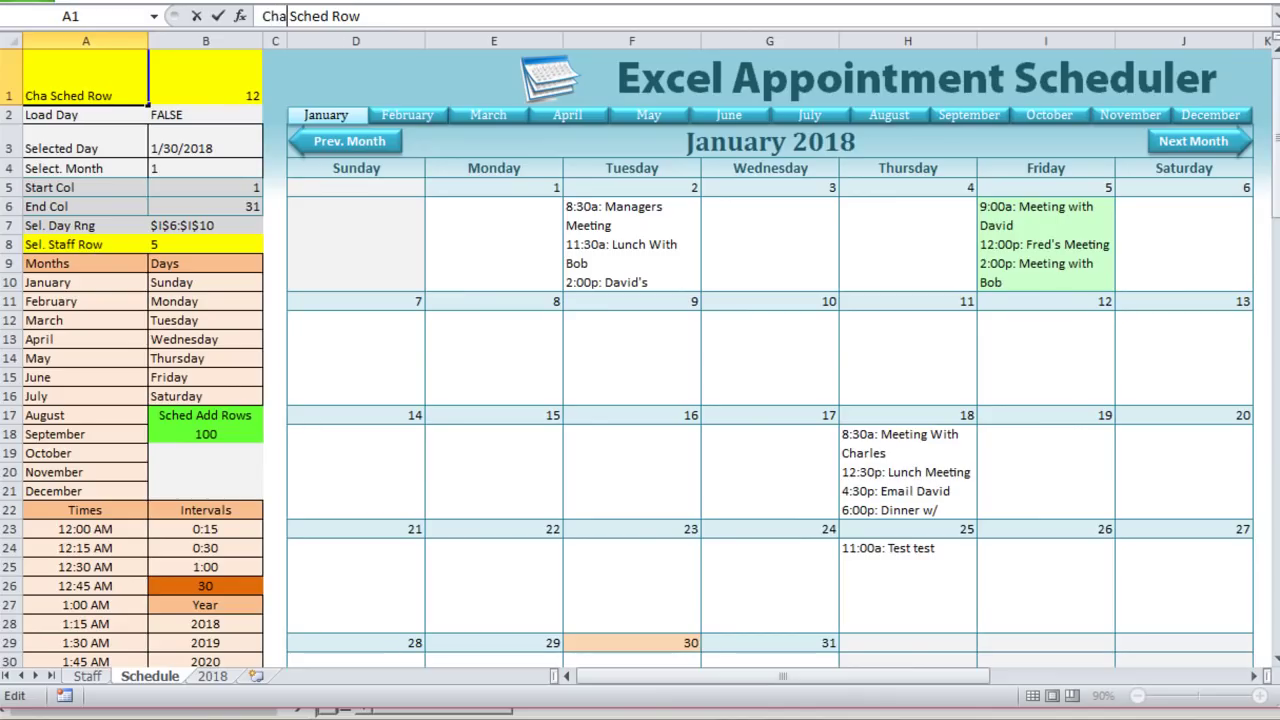
{"action": "key", "text": "Return"}
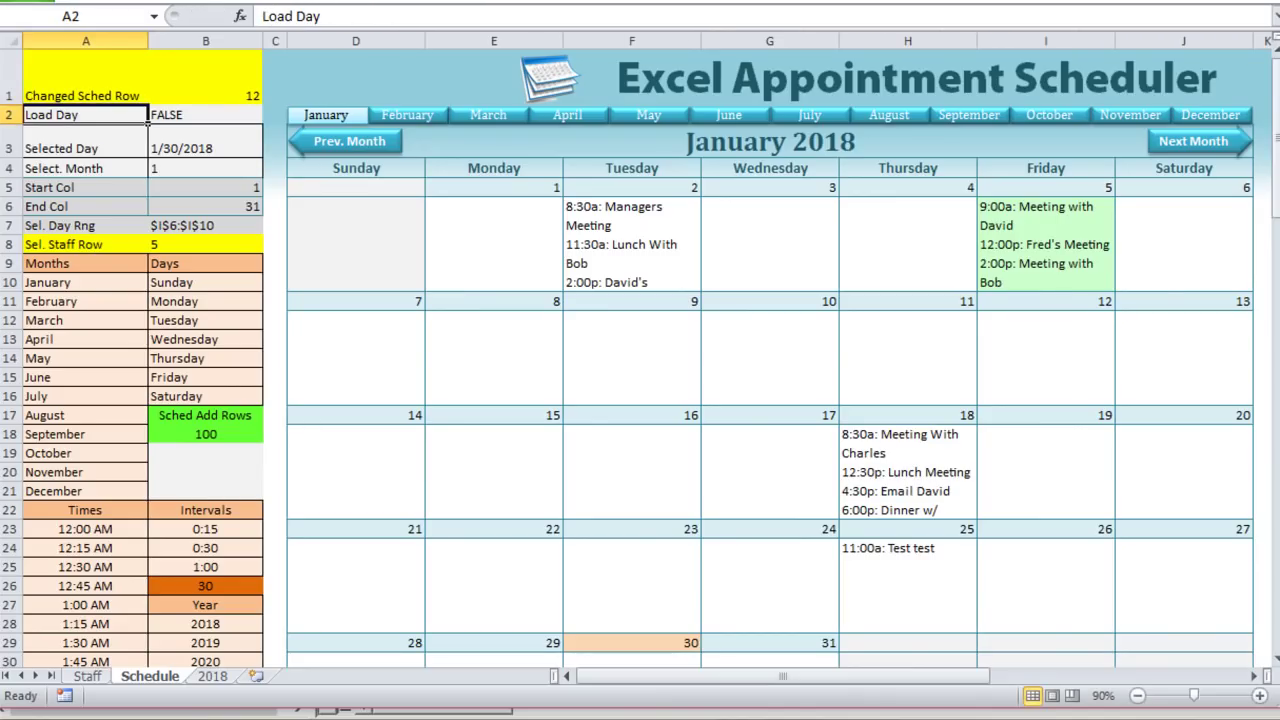
{"action": "left_click_drag", "start_coordinate": [622, 676], "coordinate": [717, 676]}
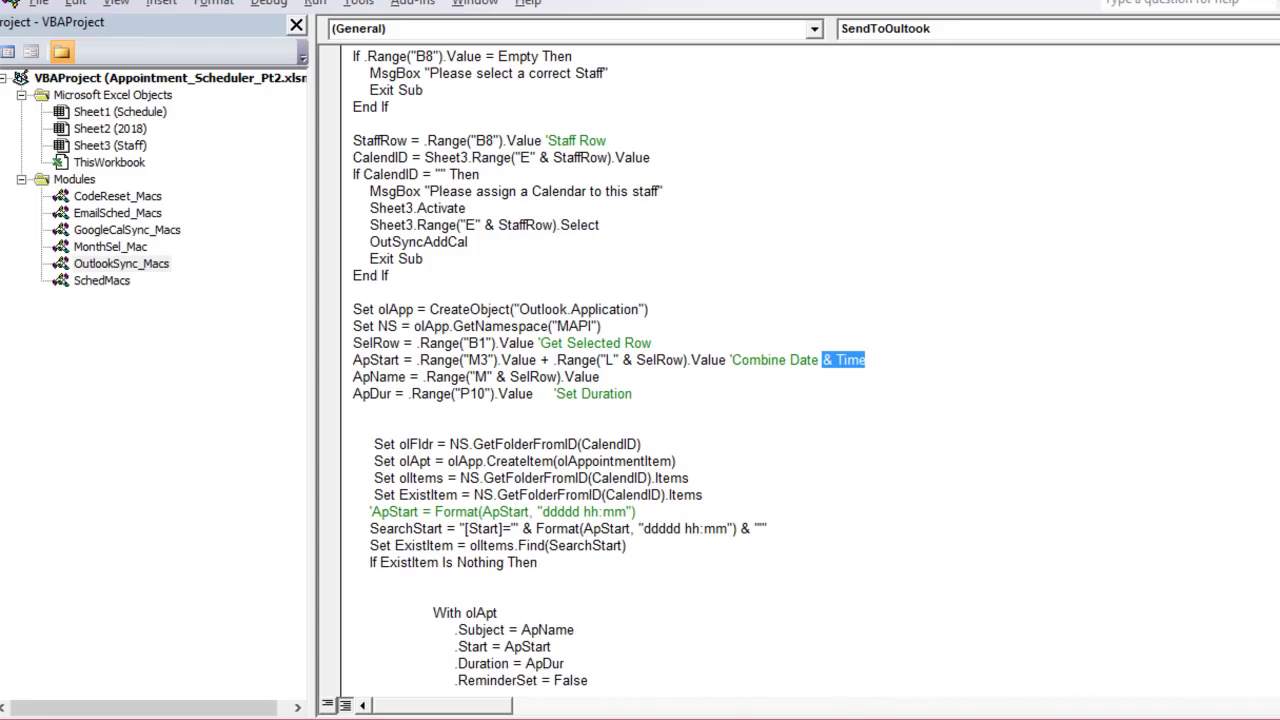
Step: Open Sheet1 (Schedule)'s code and point out the Worksheet_Change and SelectionChange procedures
{"action": "double_click", "coordinate": [136, 112]}
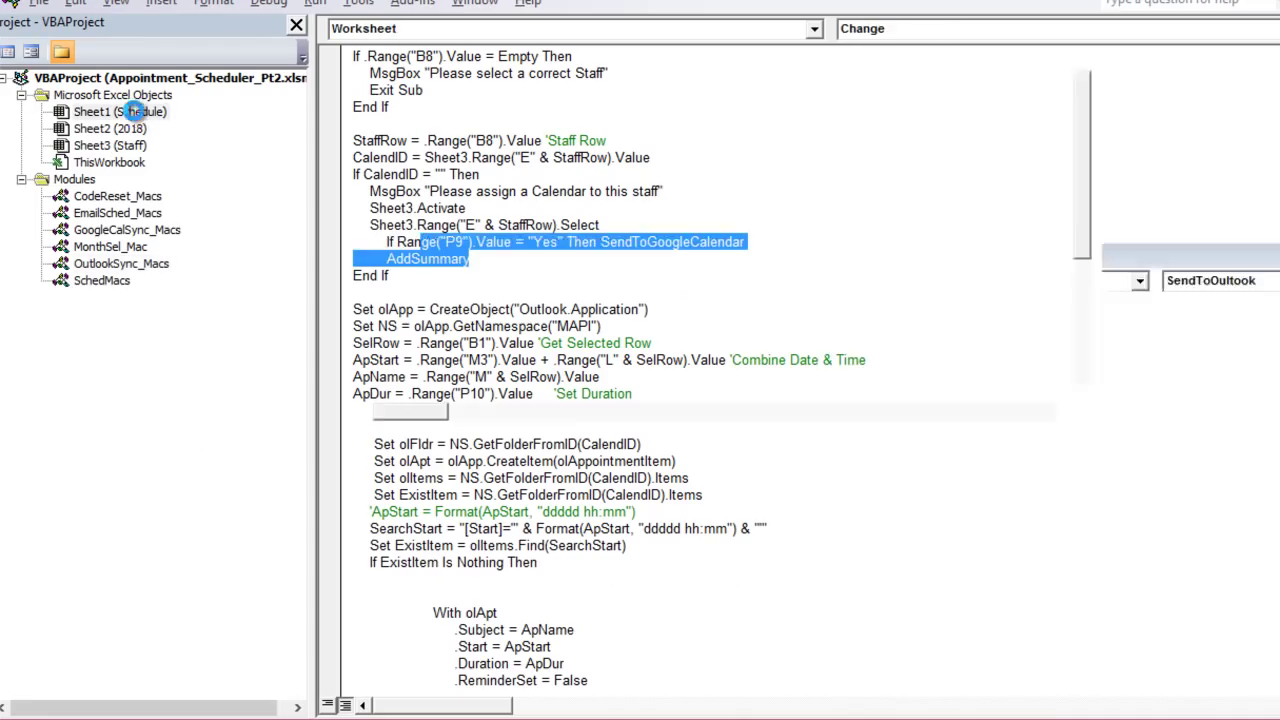
{"action": "left_click", "coordinate": [140, 113]}
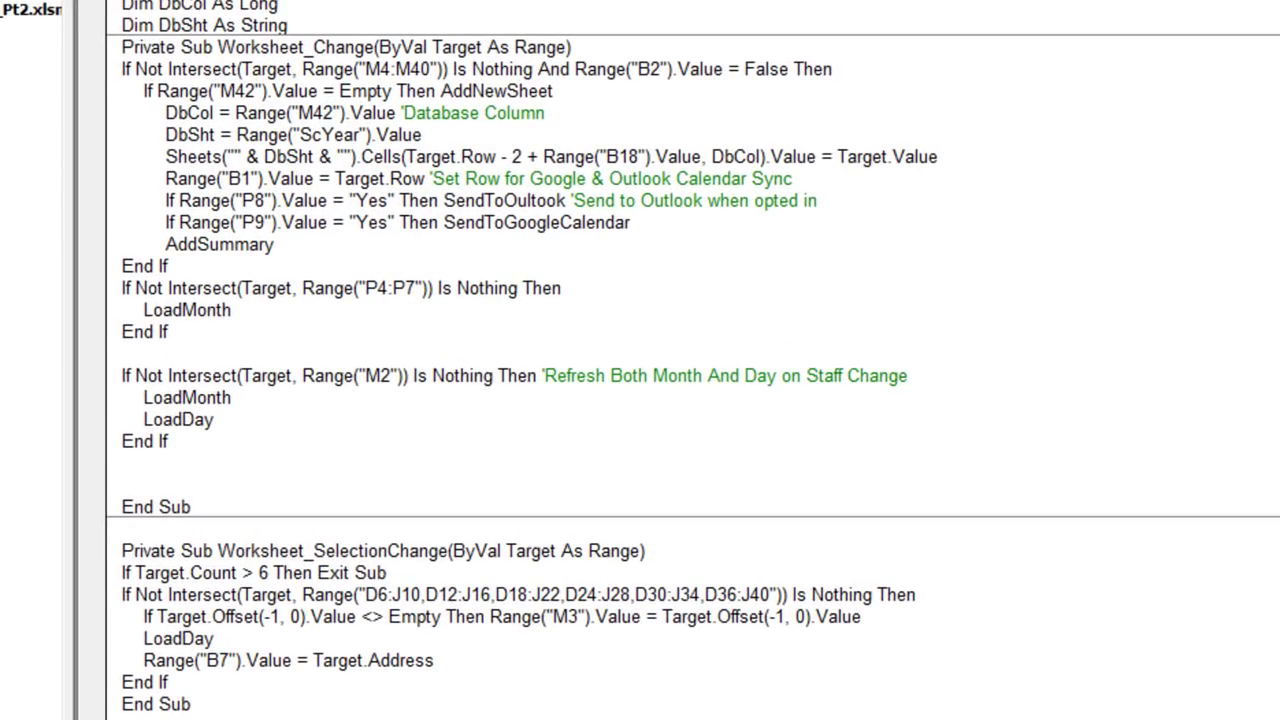
{"action": "left_click_drag", "start_coordinate": [373, 47], "coordinate": [218, 47]}
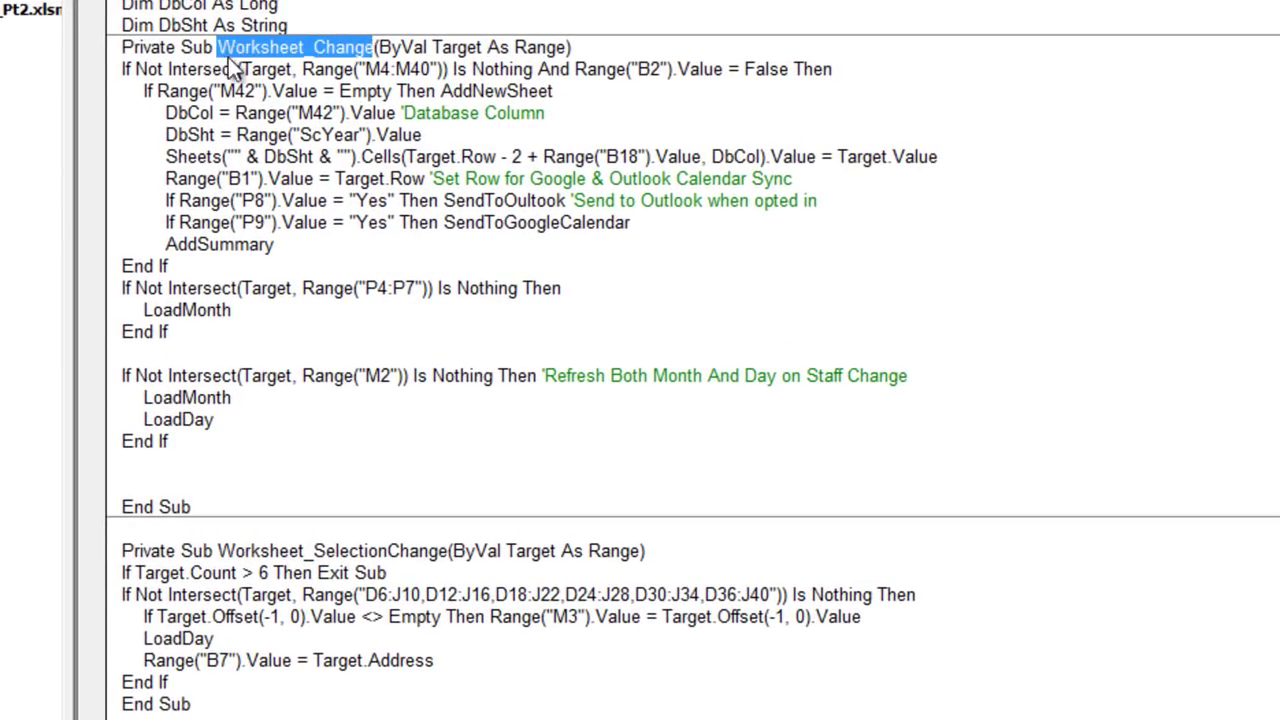
{"action": "left_click", "coordinate": [419, 575]}
{"action": "left_click_drag", "start_coordinate": [440, 550], "coordinate": [348, 550]}
{"action": "left_click", "coordinate": [350, 36]}
Step: Highlight Worksheet_Change's arguments and the line storing Target.Row in B1
{"action": "left_click_drag", "start_coordinate": [373, 47], "coordinate": [268, 66]}
{"action": "left_click", "coordinate": [260, 312]}
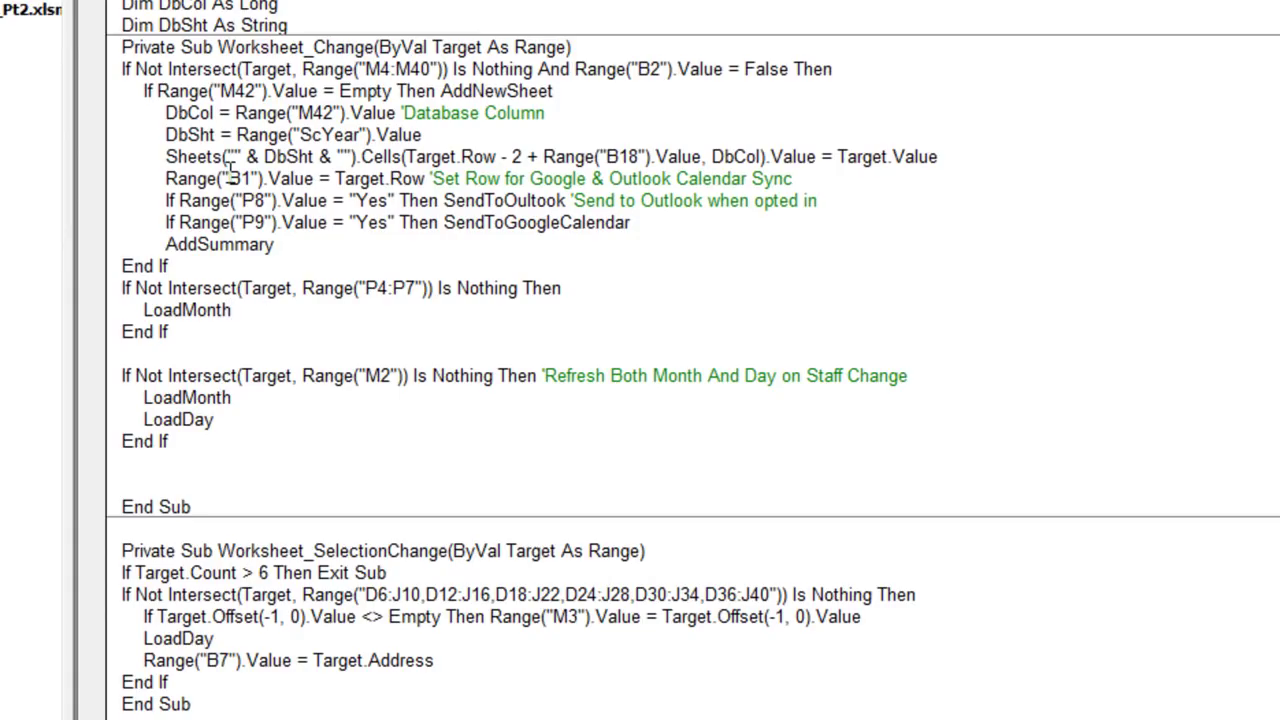
{"action": "left_click_drag", "start_coordinate": [154, 178], "coordinate": [432, 186]}
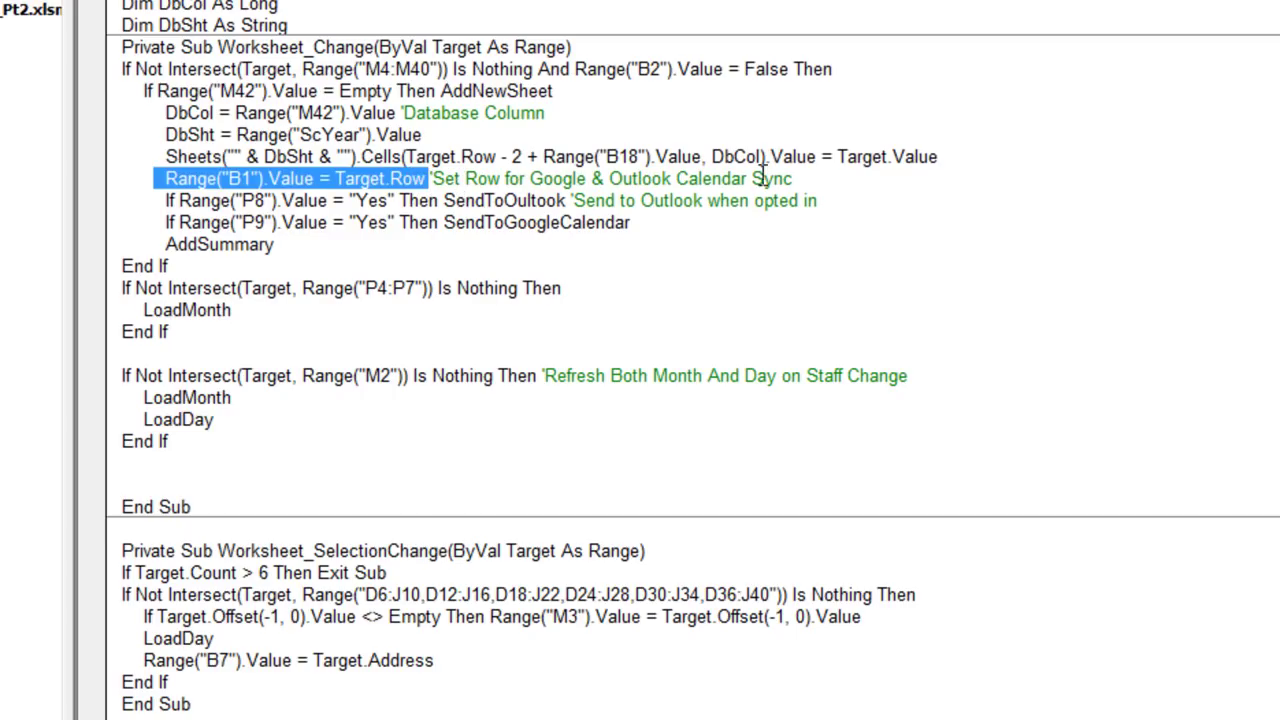
{"action": "left_click", "coordinate": [302, 158]}
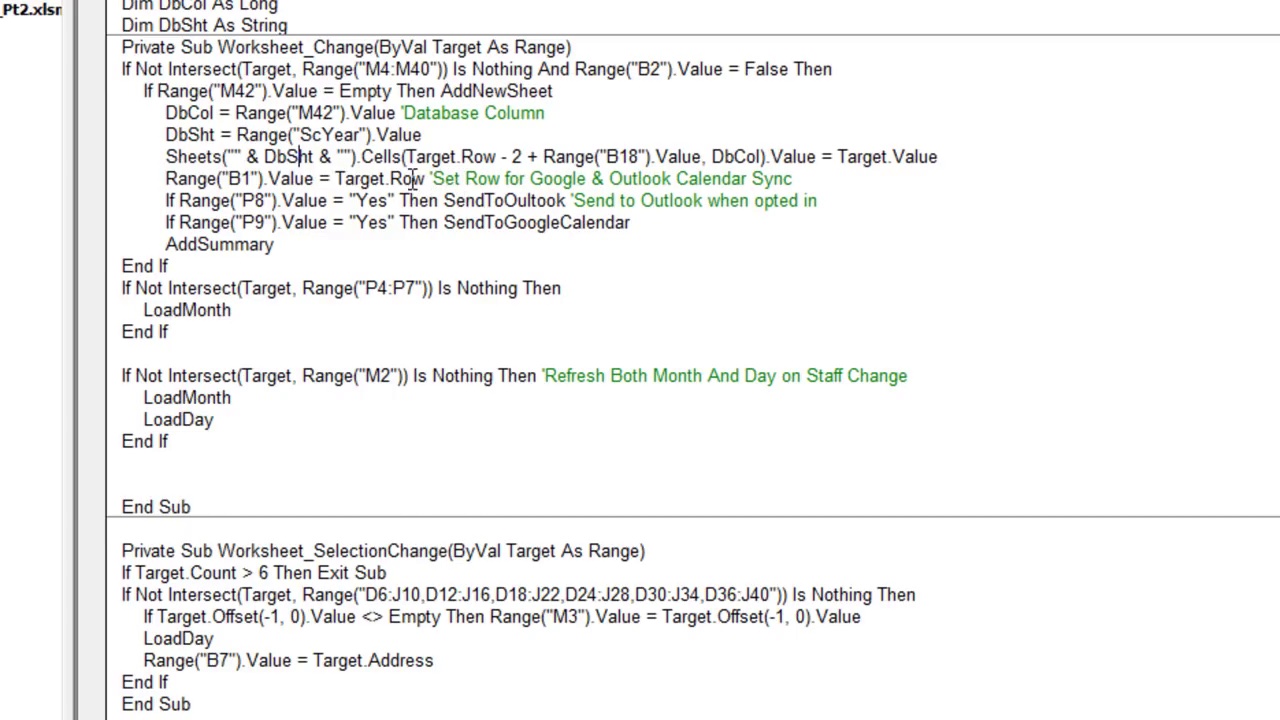
{"action": "left_click_drag", "start_coordinate": [429, 178], "coordinate": [345, 180]}
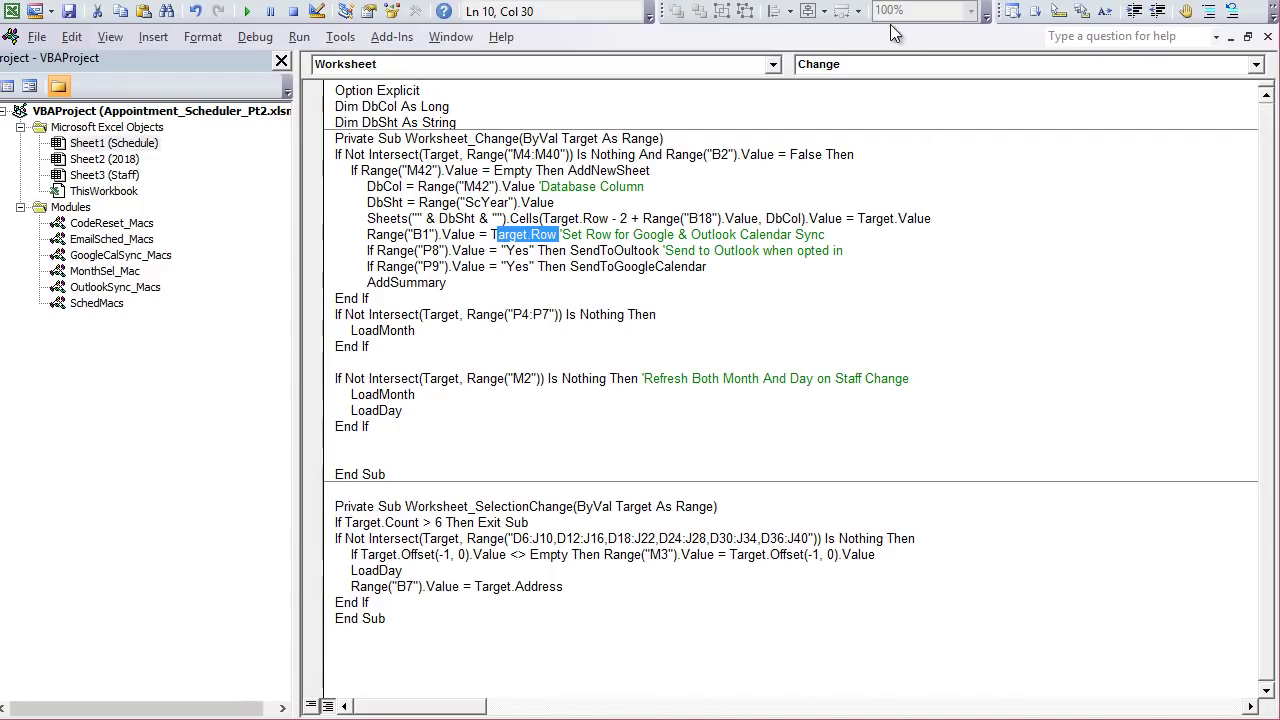
Step: Back on the Schedule sheet, confirm B1 holds row 12
{"action": "key", "text": "alt+F11"}
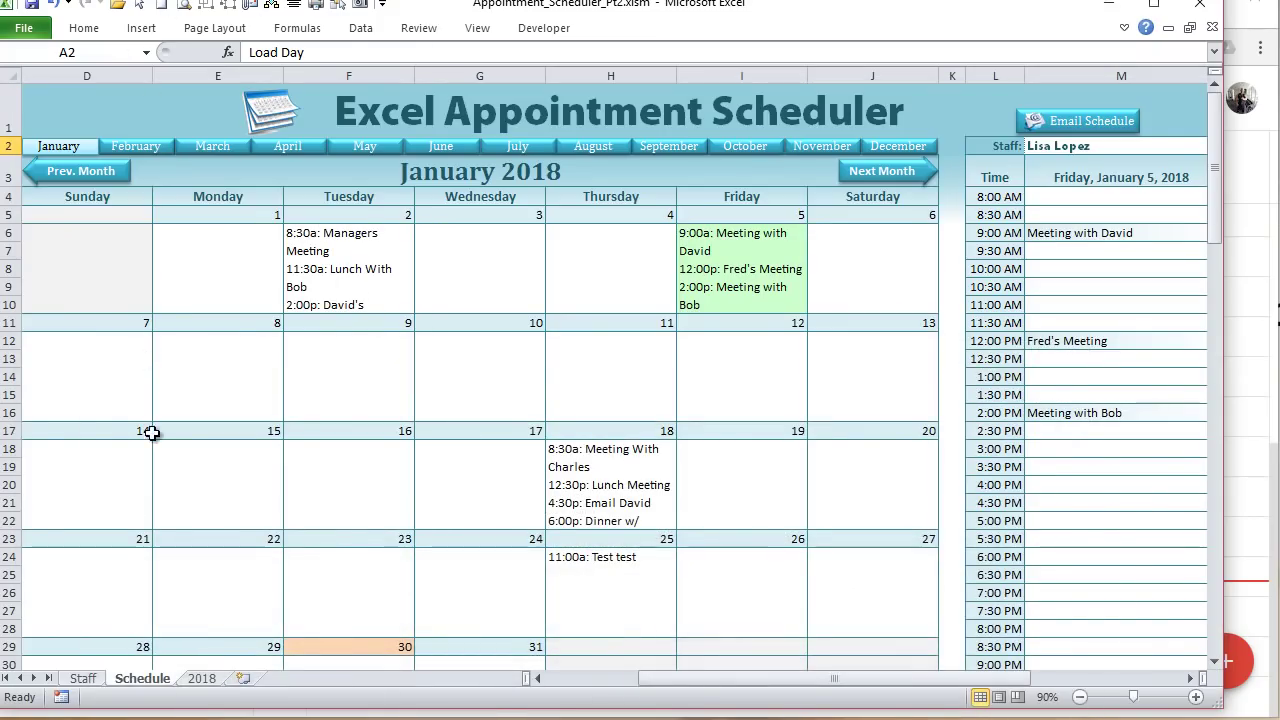
{"action": "left_click_drag", "start_coordinate": [672, 683], "coordinate": [729, 680]}
{"action": "left_click", "coordinate": [217, 106]}
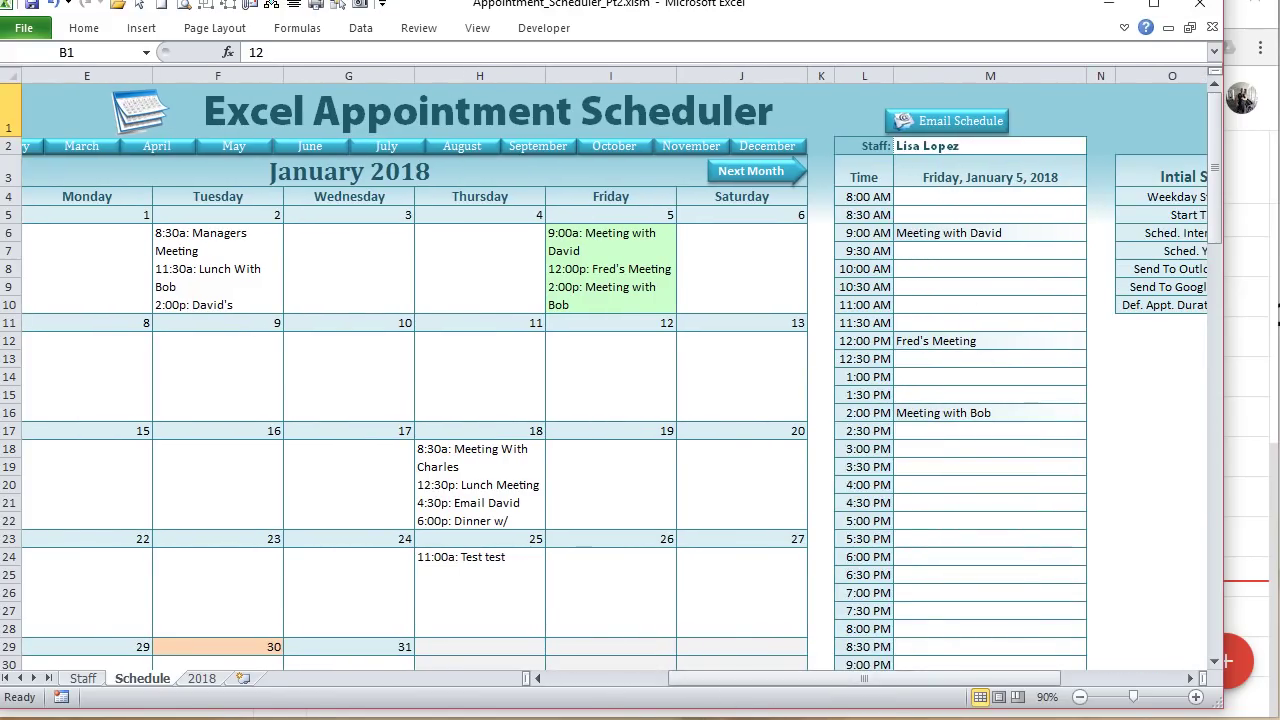
Step: Compare the time formulas of the 12:00 PM slot in L12 and the 2:30 PM slot in L17
{"action": "left_click", "coordinate": [882, 340]}
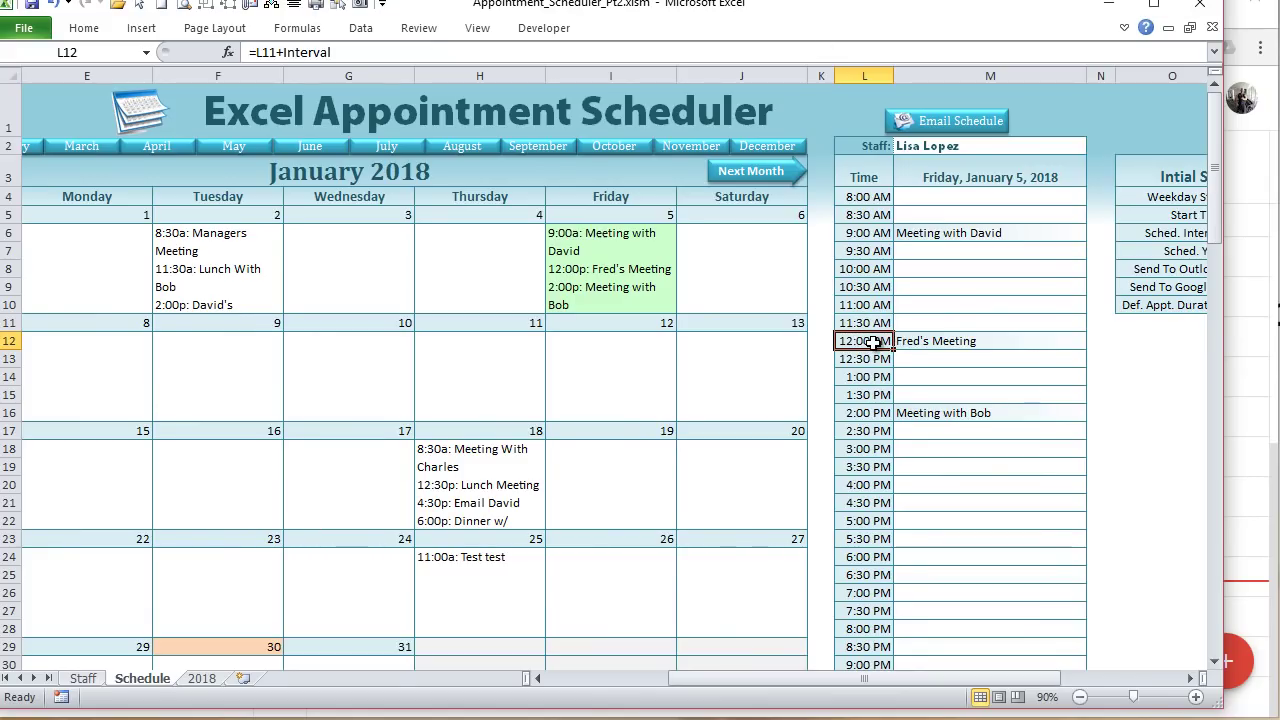
{"action": "left_click", "coordinate": [857, 428]}
{"action": "left_click", "coordinate": [860, 341]}
{"action": "left_click", "coordinate": [851, 75]}
{"action": "left_click", "coordinate": [845, 341]}
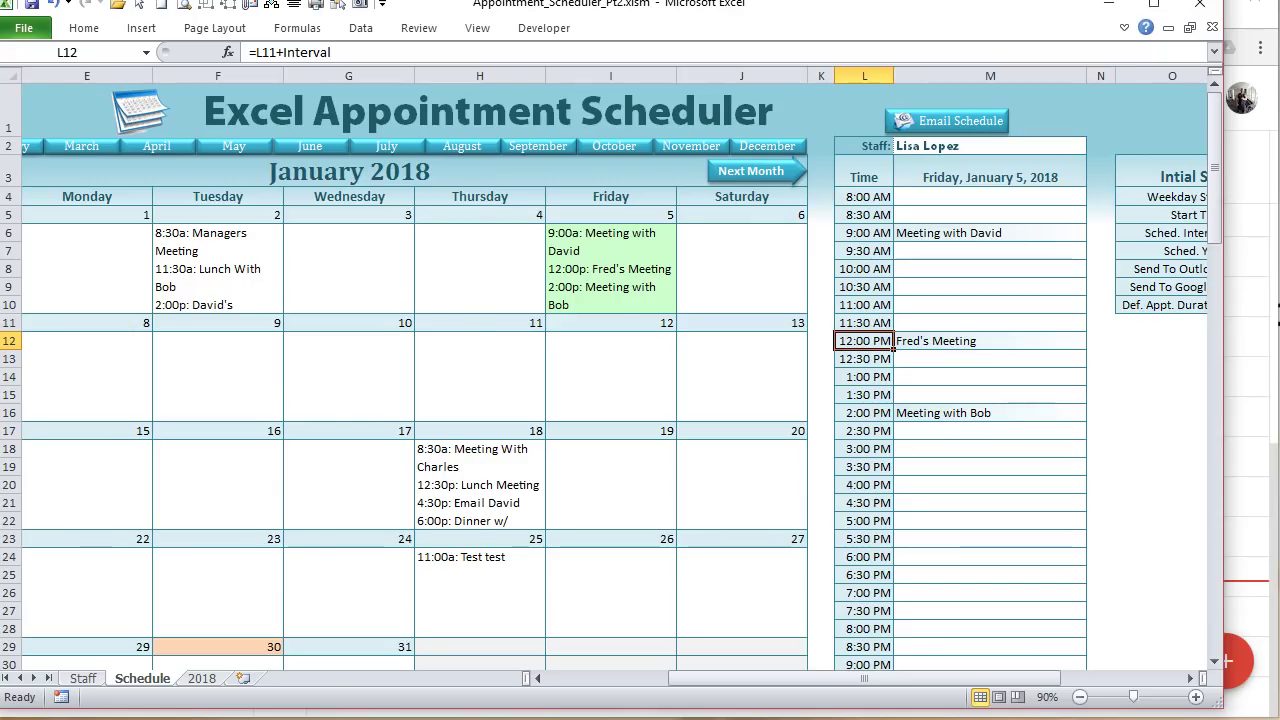
{"action": "key", "text": "alt+F11"}
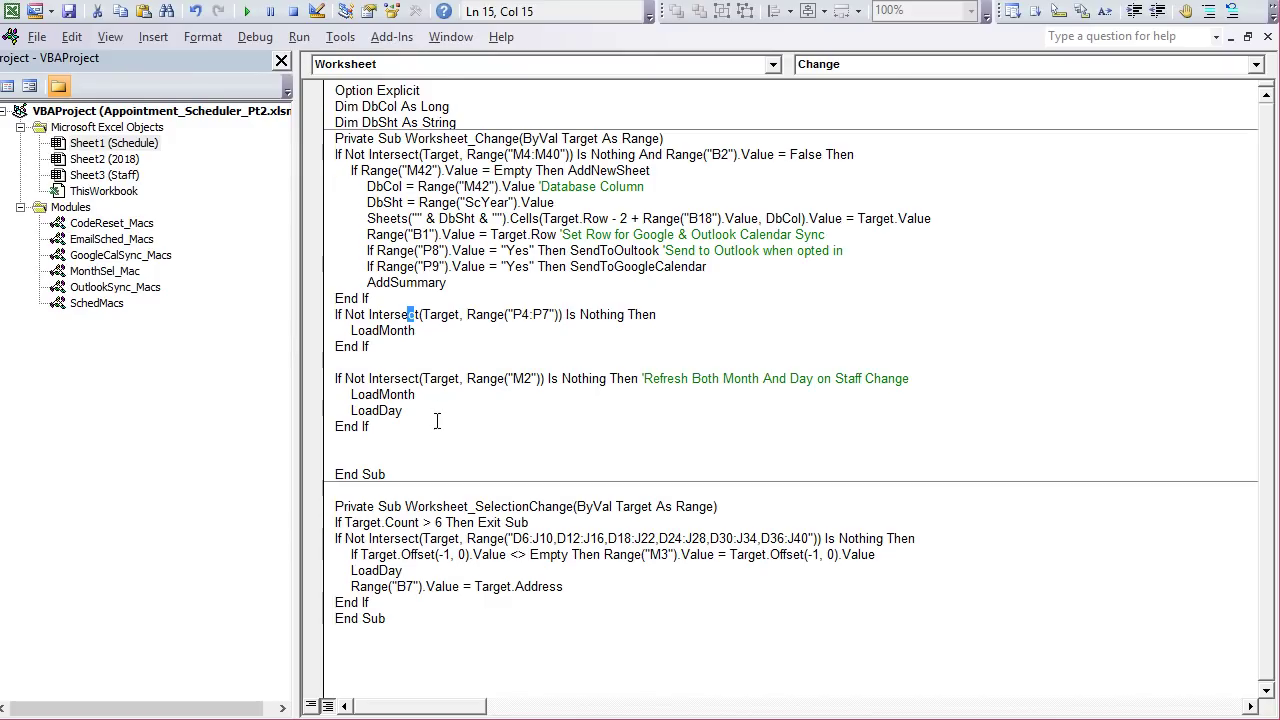
Step: Open the OutlookSync_Macs module and highlight ApStart's column L time part and M3 date part
{"action": "double_click", "coordinate": [112, 287]}
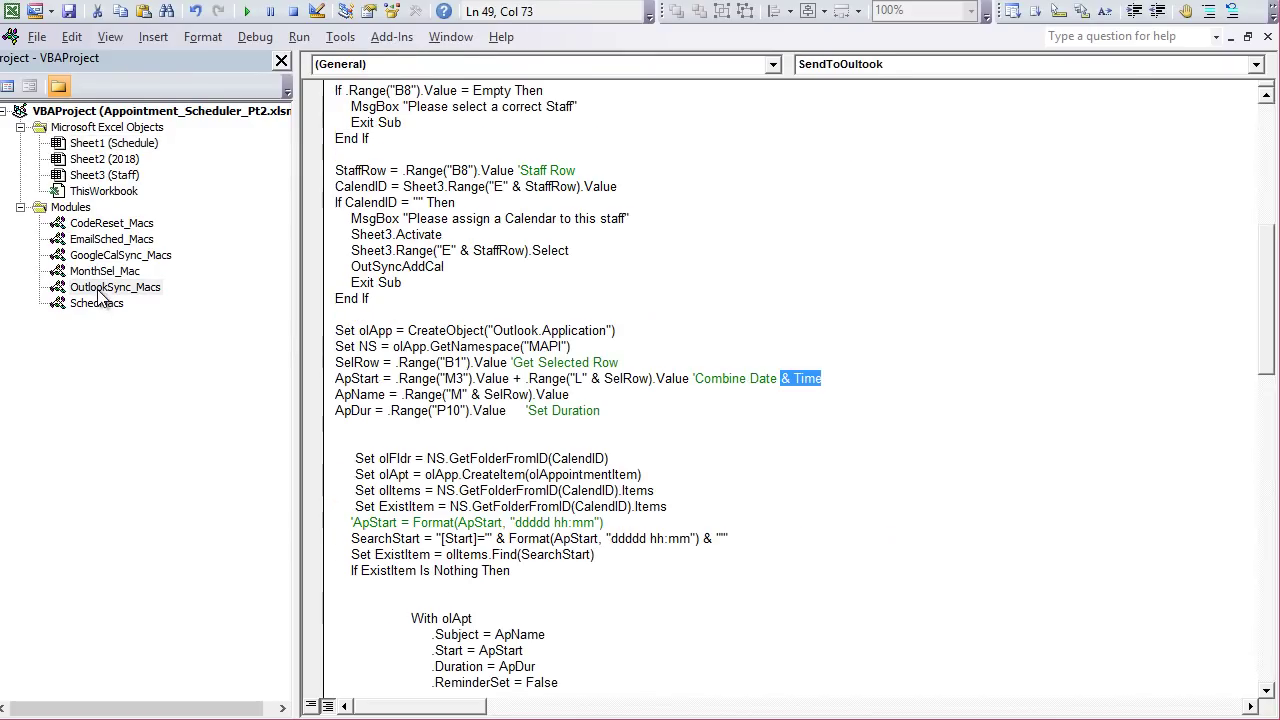
{"action": "left_click", "coordinate": [381, 376]}
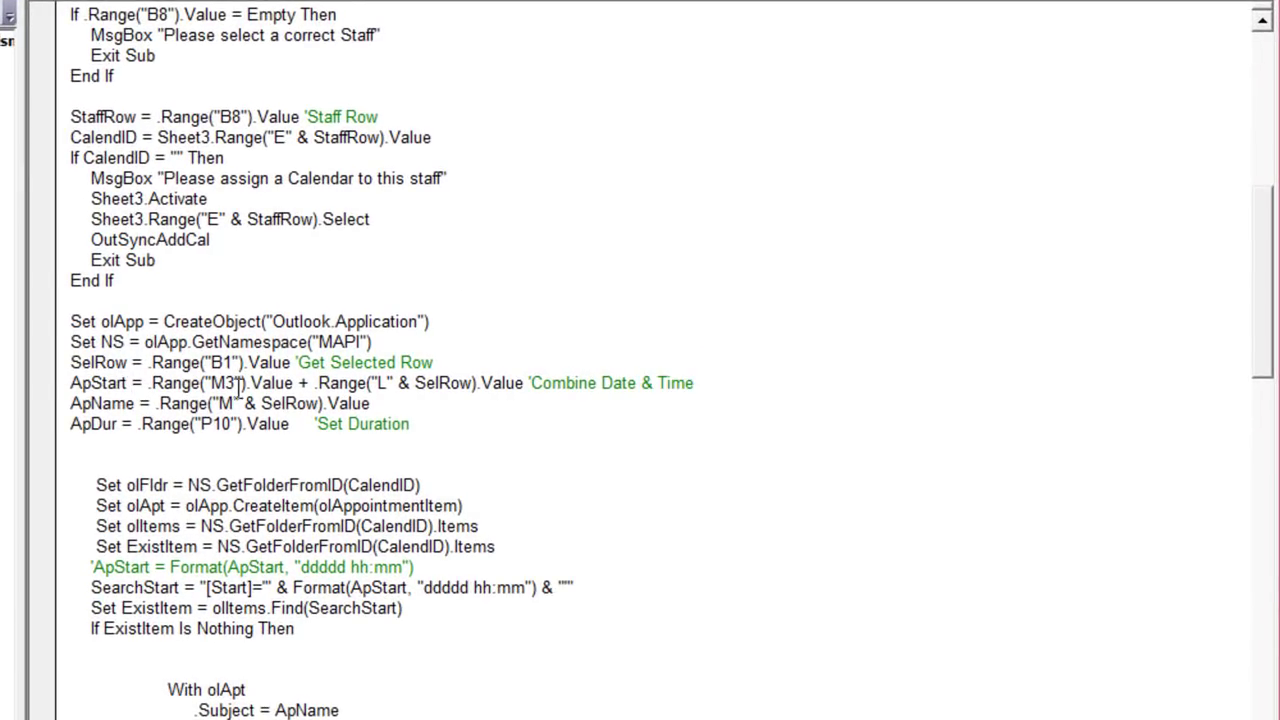
{"action": "left_click_drag", "start_coordinate": [530, 382], "coordinate": [317, 382]}
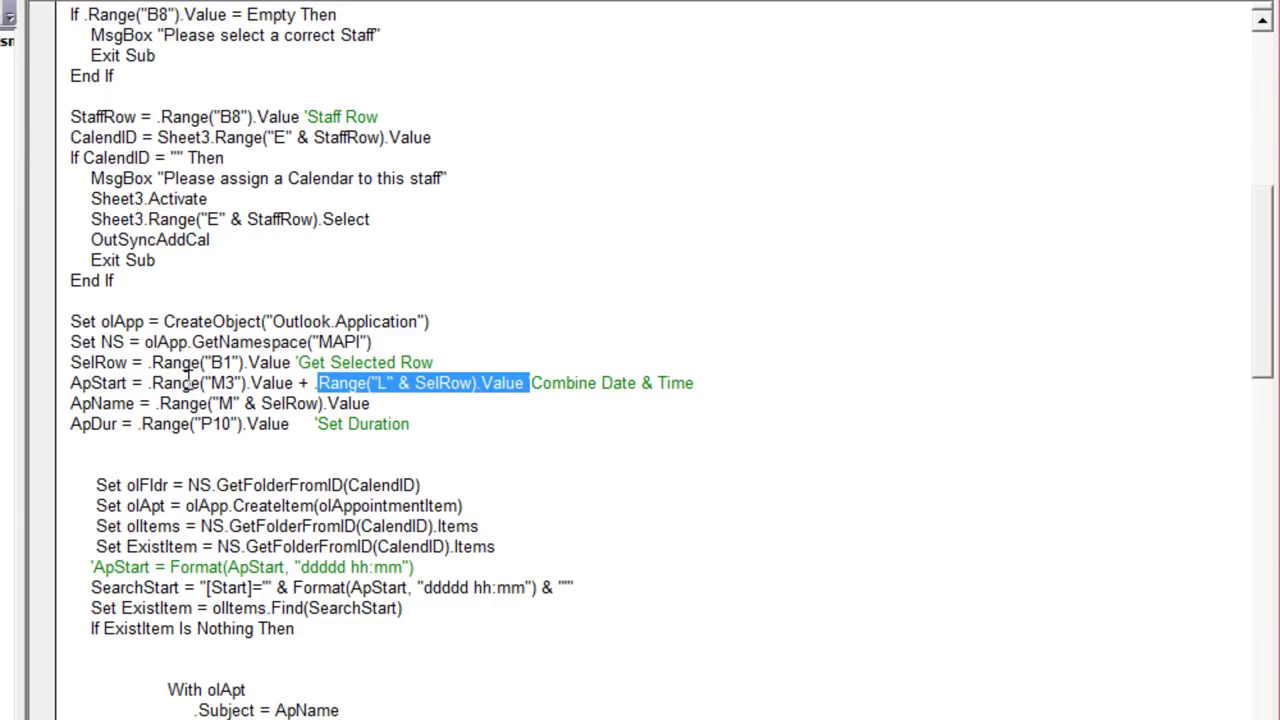
{"action": "left_click", "coordinate": [139, 384]}
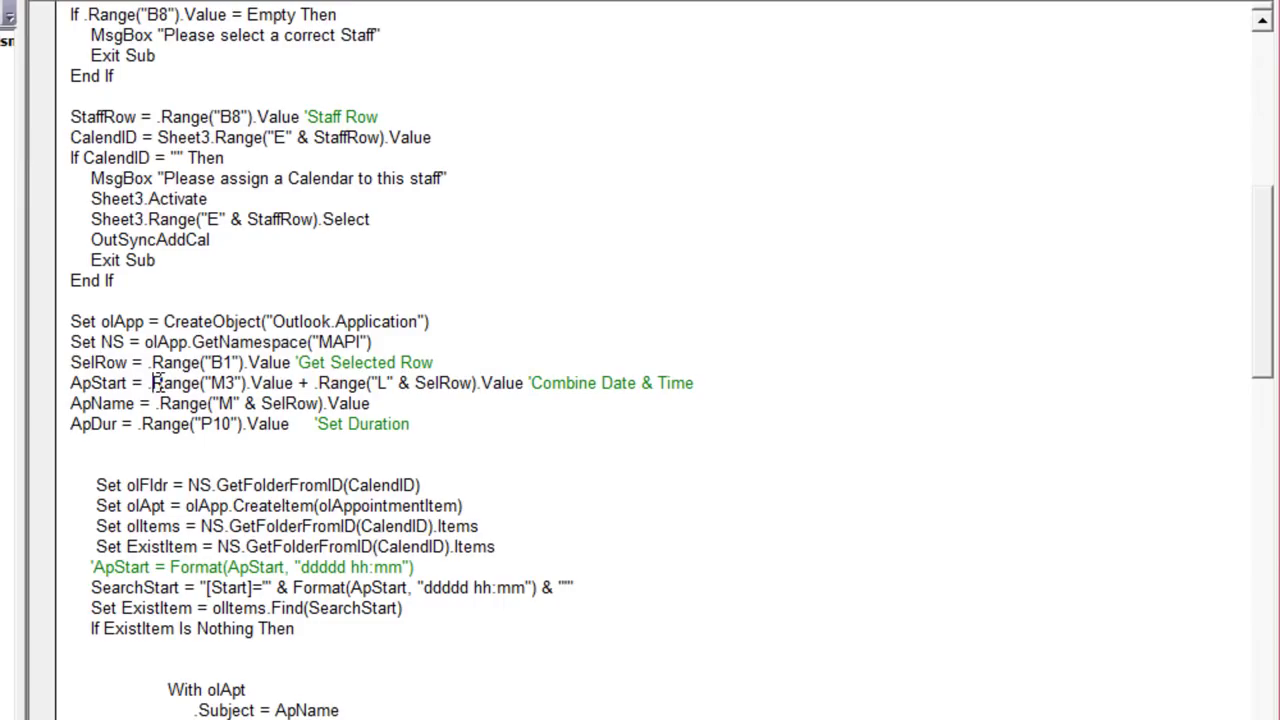
{"action": "left_click_drag", "start_coordinate": [151, 382], "coordinate": [302, 383]}
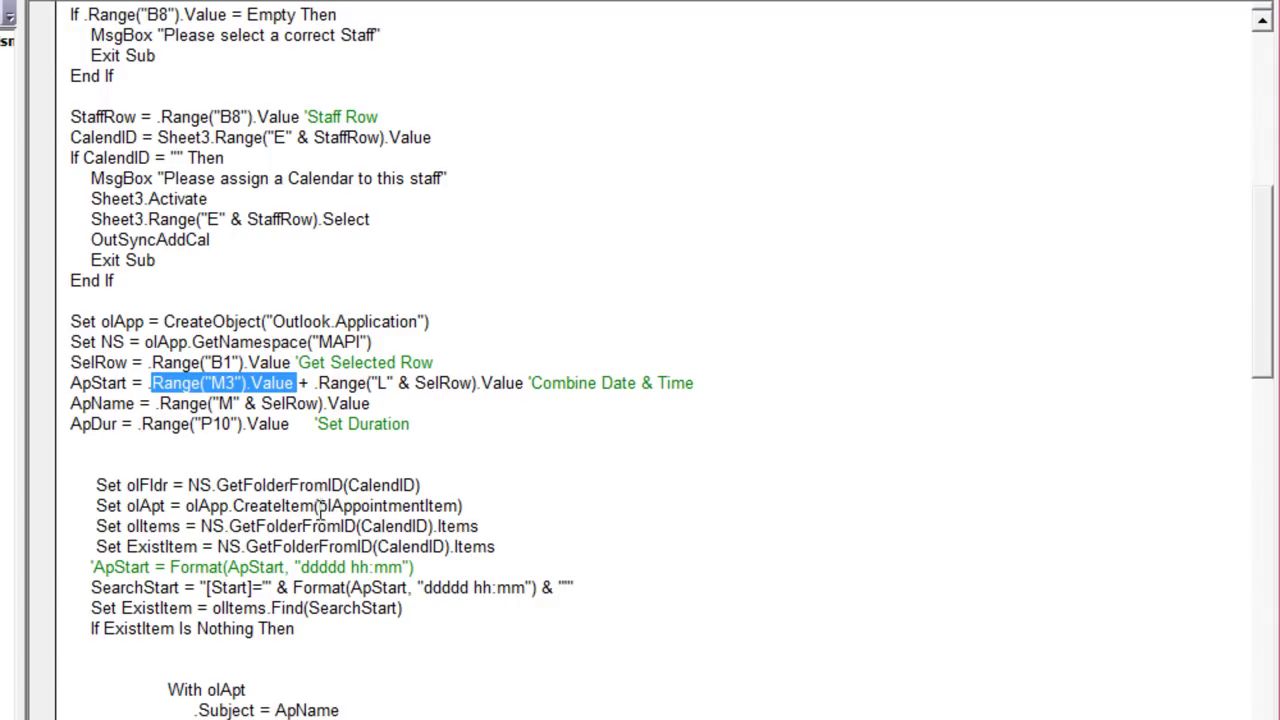
Step: Highlight the ApStart date part, time column reference and appointment name line in the macro
{"action": "left_click_drag", "start_coordinate": [550, 396], "coordinate": [683, 390]}
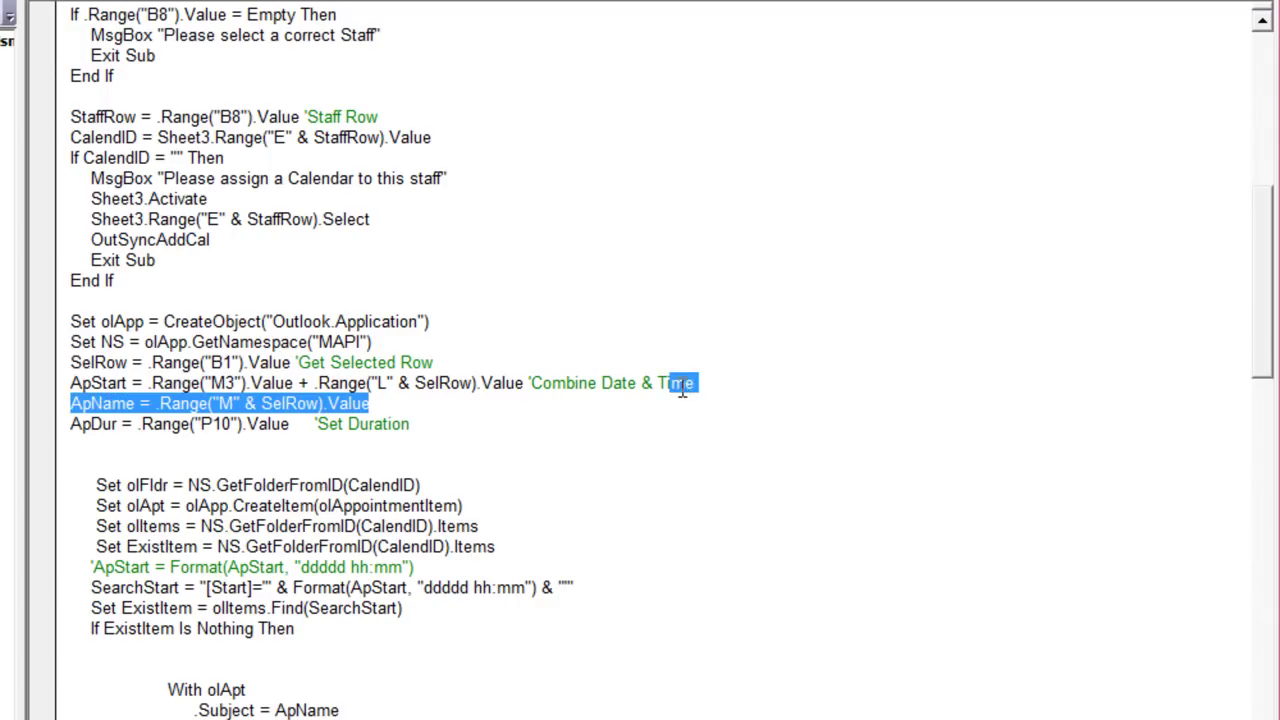
{"action": "double_click", "coordinate": [645, 383]}
{"action": "left_click_drag", "start_coordinate": [300, 383], "coordinate": [398, 384]}
{"action": "left_click", "coordinate": [441, 386]}
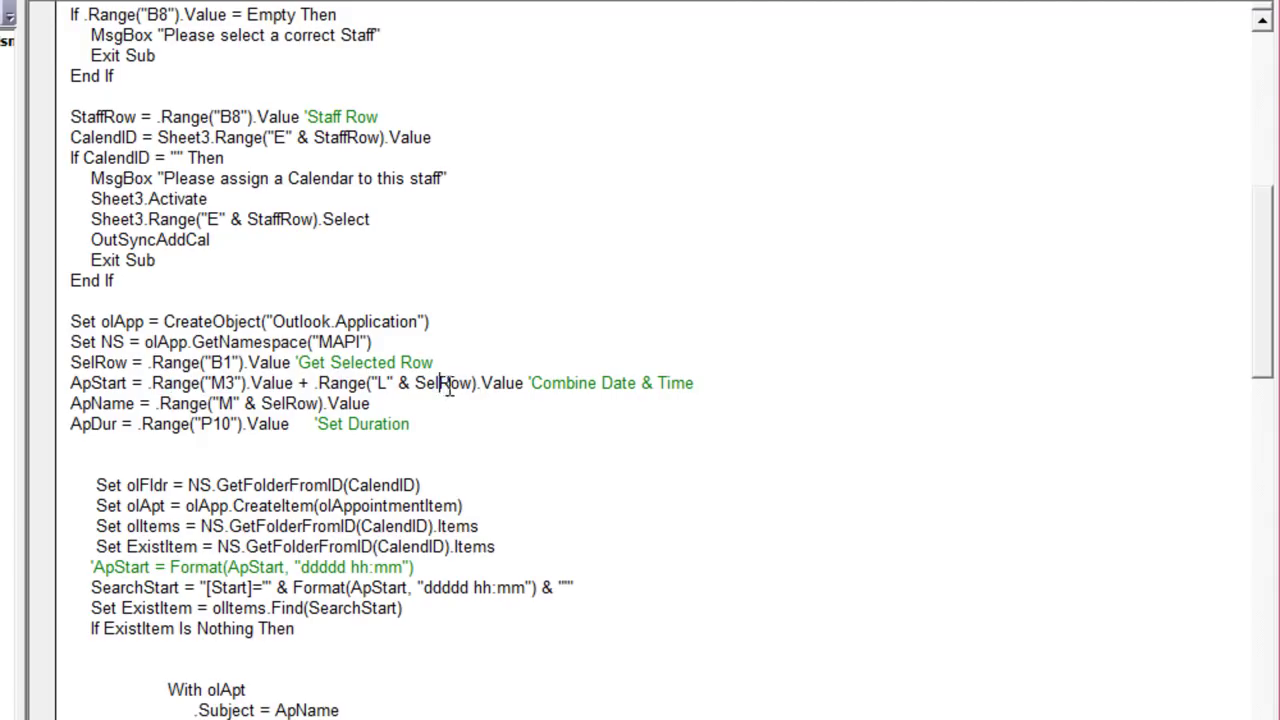
{"action": "left_click_drag", "start_coordinate": [481, 385], "coordinate": [397, 397]}
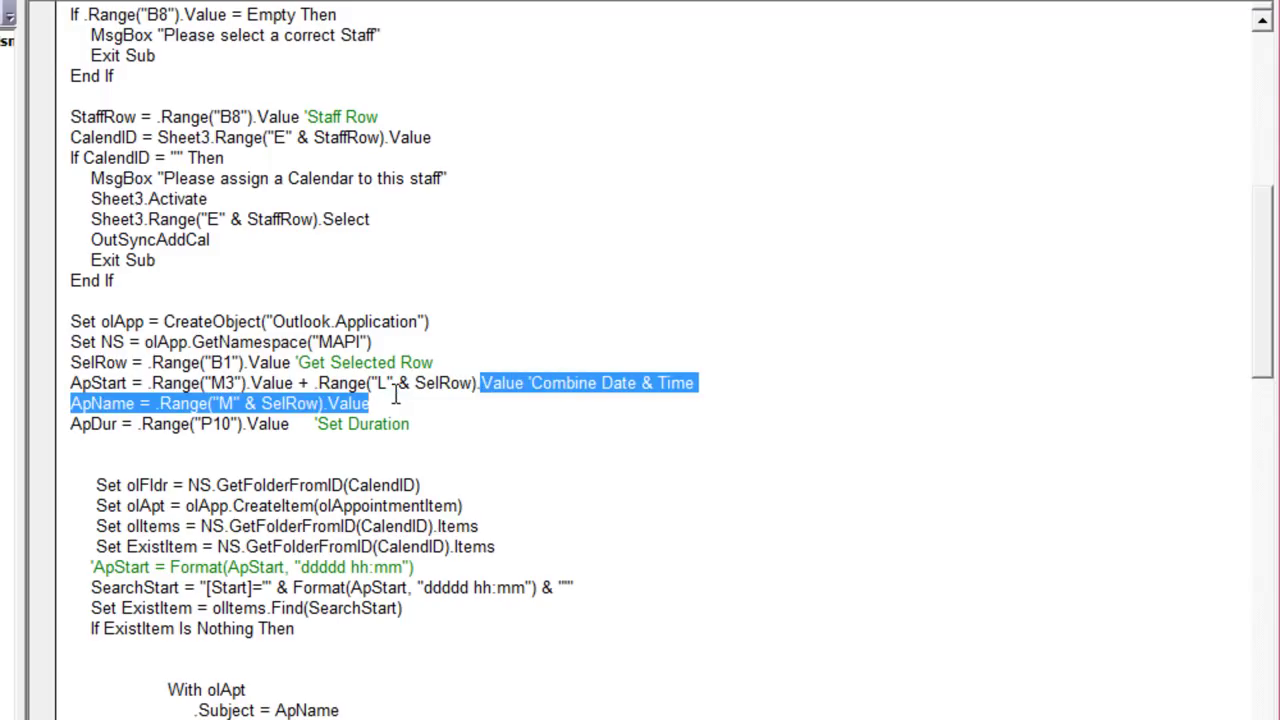
{"action": "left_click", "coordinate": [315, 383]}
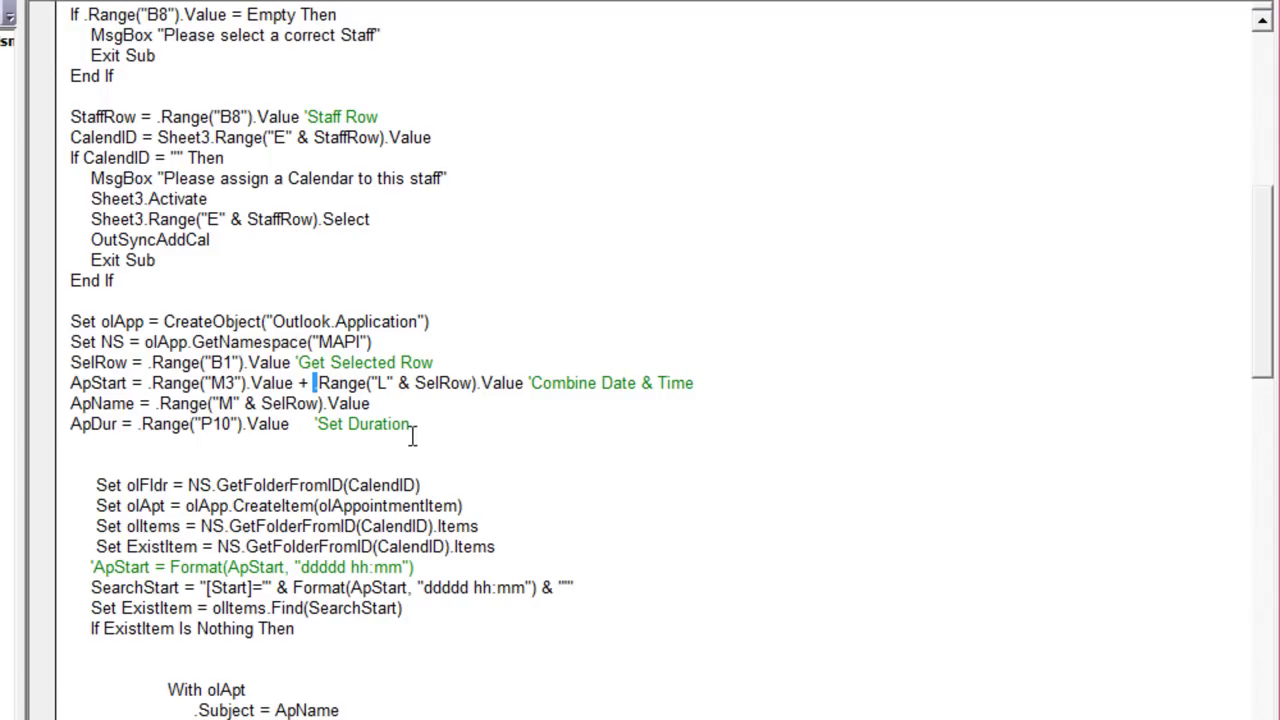
Step: Trace ApName's cell reference to the 9:00 AM, 12:00 PM and 2:00 PM appointment cells
{"action": "double_click", "coordinate": [124, 403]}
{"action": "left_click", "coordinate": [287, 403]}
{"action": "left_click_drag", "start_coordinate": [318, 403], "coordinate": [155, 403]}
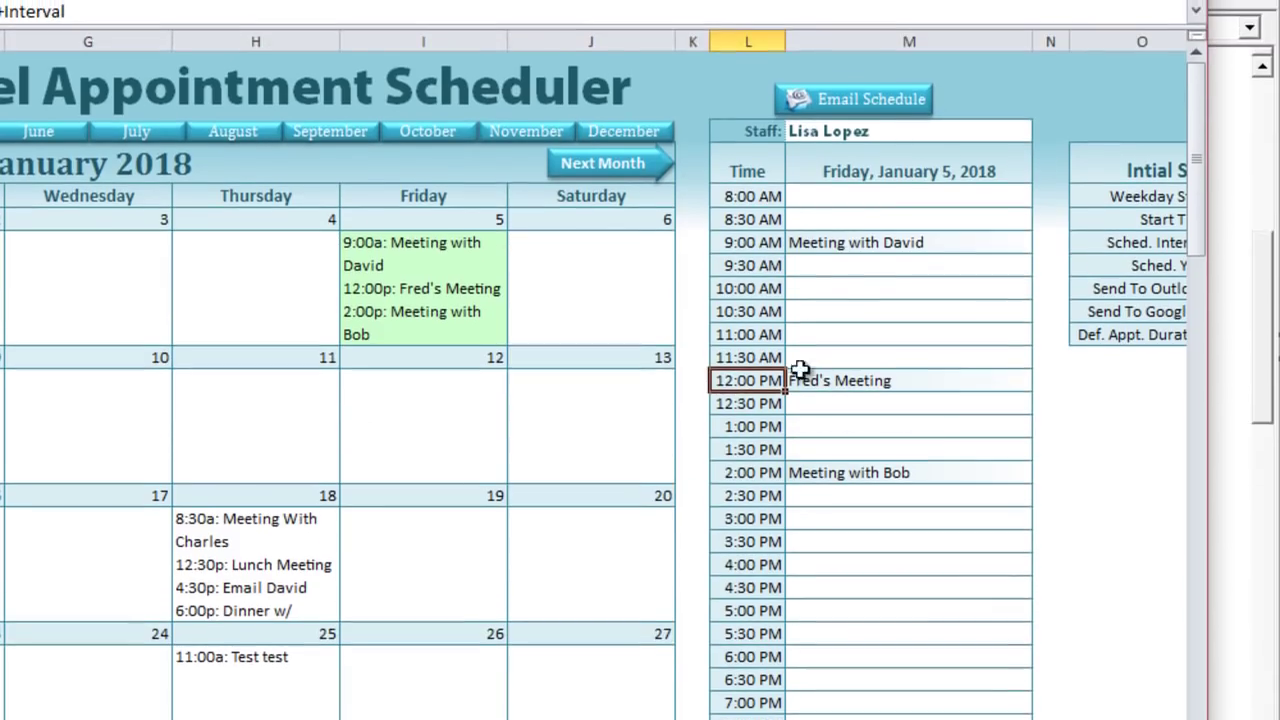
{"action": "left_click", "coordinate": [881, 244]}
{"action": "left_click", "coordinate": [863, 380]}
{"action": "left_click", "coordinate": [855, 476]}
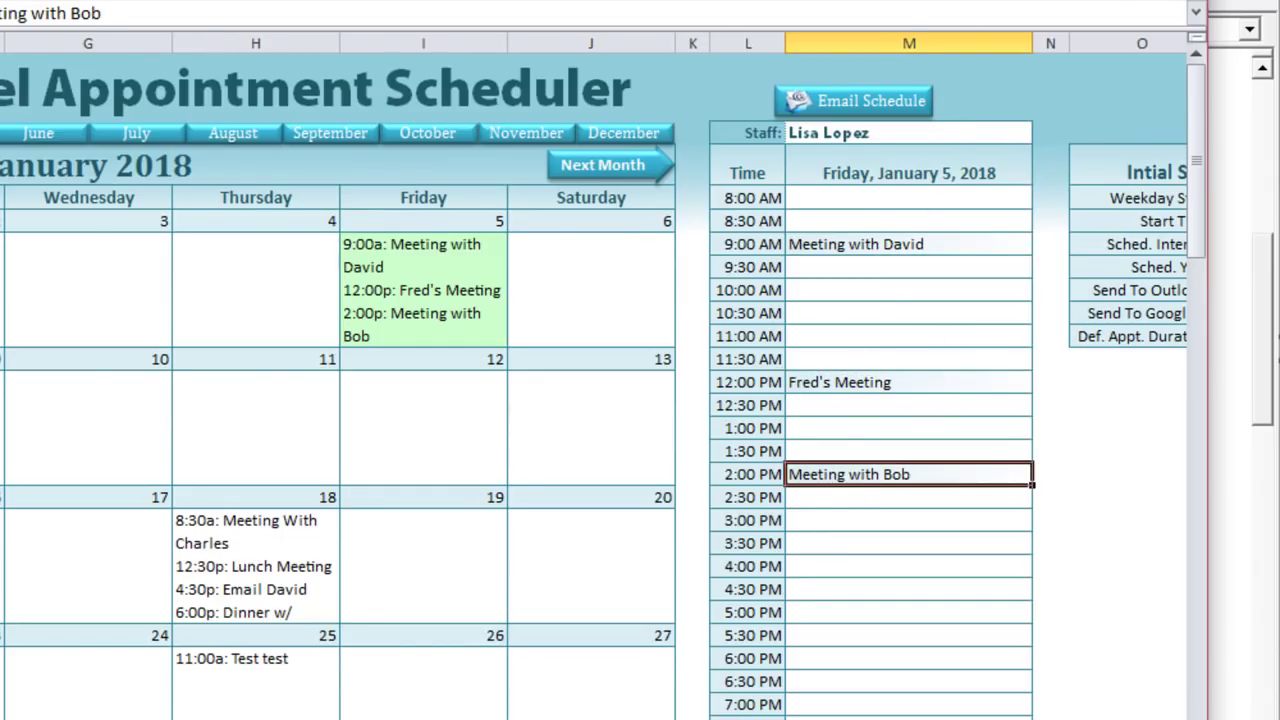
Step: Examine the macro's duration line, its cell reference and its comment
{"action": "key", "text": "alt+F11"}
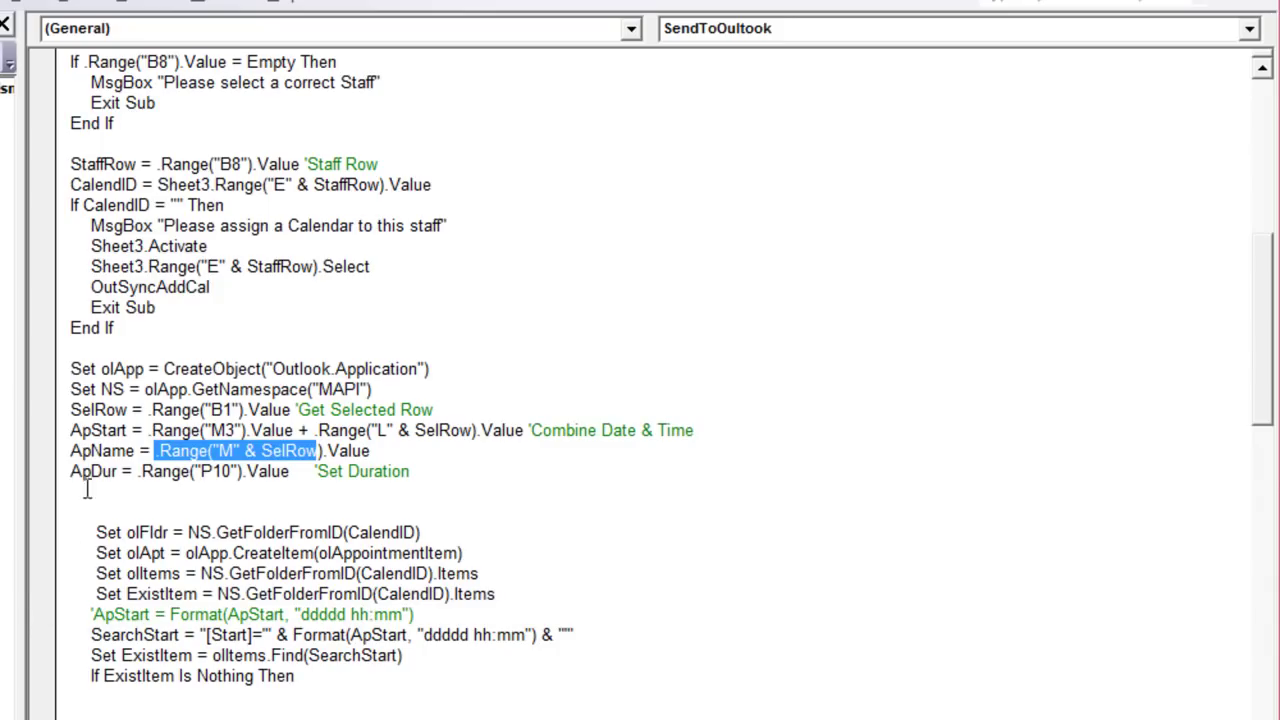
{"action": "left_click", "coordinate": [91, 451]}
{"action": "left_click_drag", "start_coordinate": [112, 470], "coordinate": [136, 472]}
{"action": "left_click", "coordinate": [225, 466]}
{"action": "left_click_drag", "start_coordinate": [420, 473], "coordinate": [230, 478]}
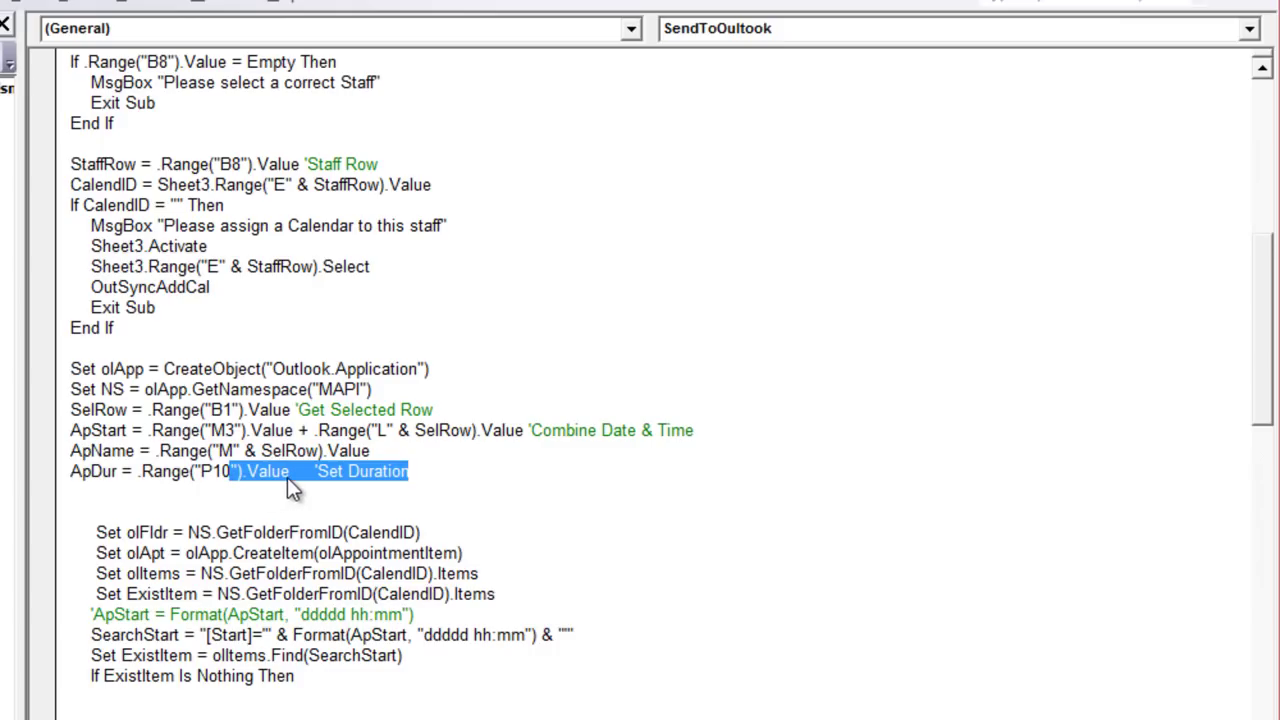
{"action": "left_click", "coordinate": [235, 550]}
{"action": "left_click", "coordinate": [220, 492]}
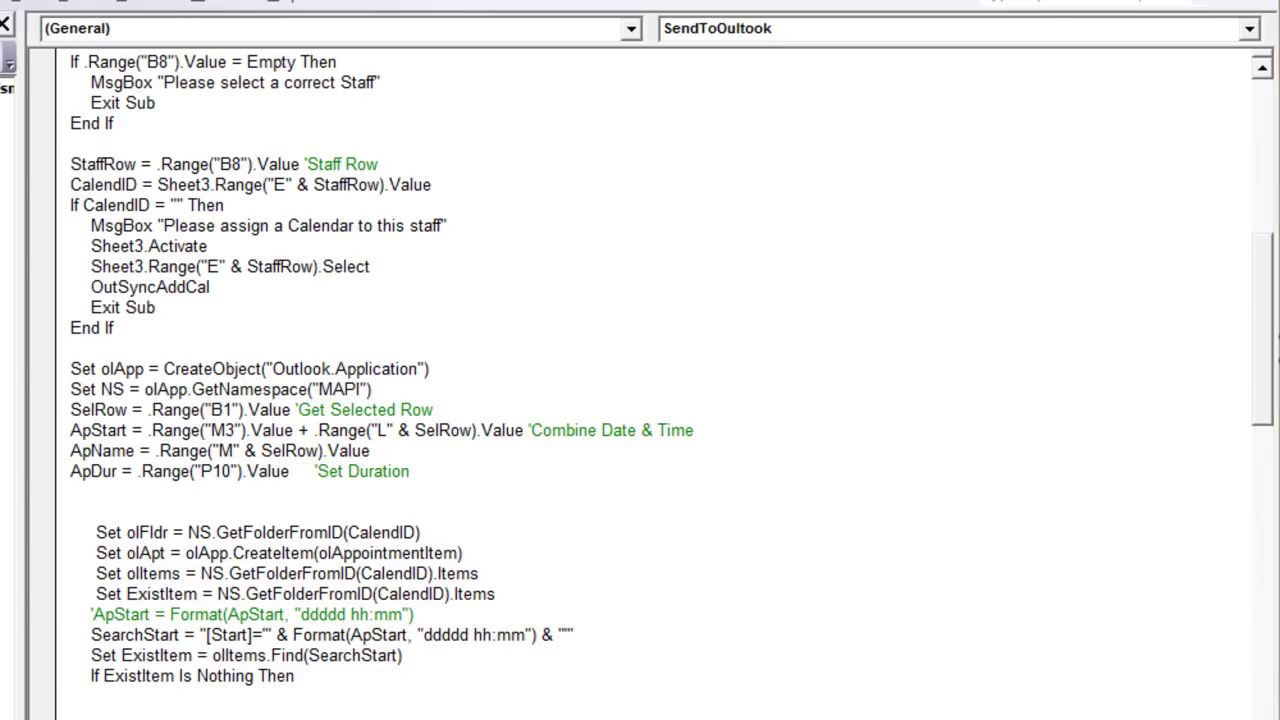
Step: Check the default appointment duration setting on the scheduler sheet
{"action": "key", "text": "alt+F11"}
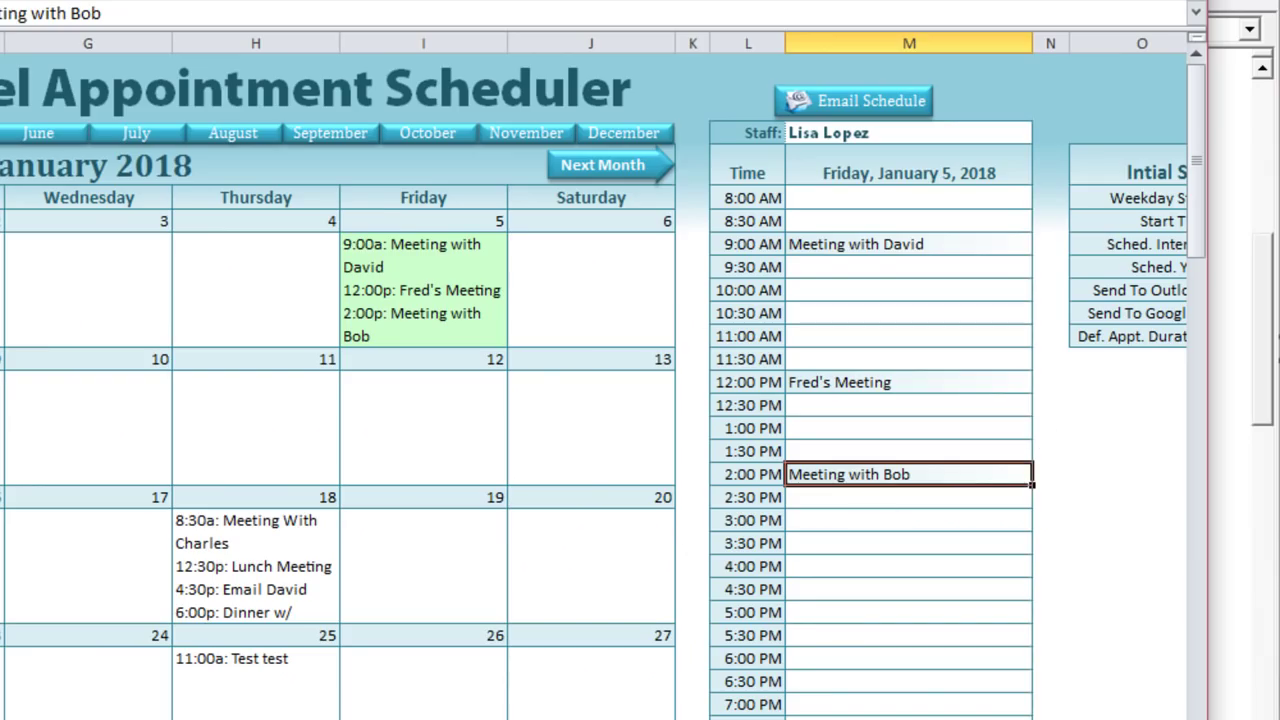
{"action": "scroll", "coordinate": [640, 400], "scroll_direction": "right", "scroll_amount": 2}
{"action": "left_click", "coordinate": [894, 336]}
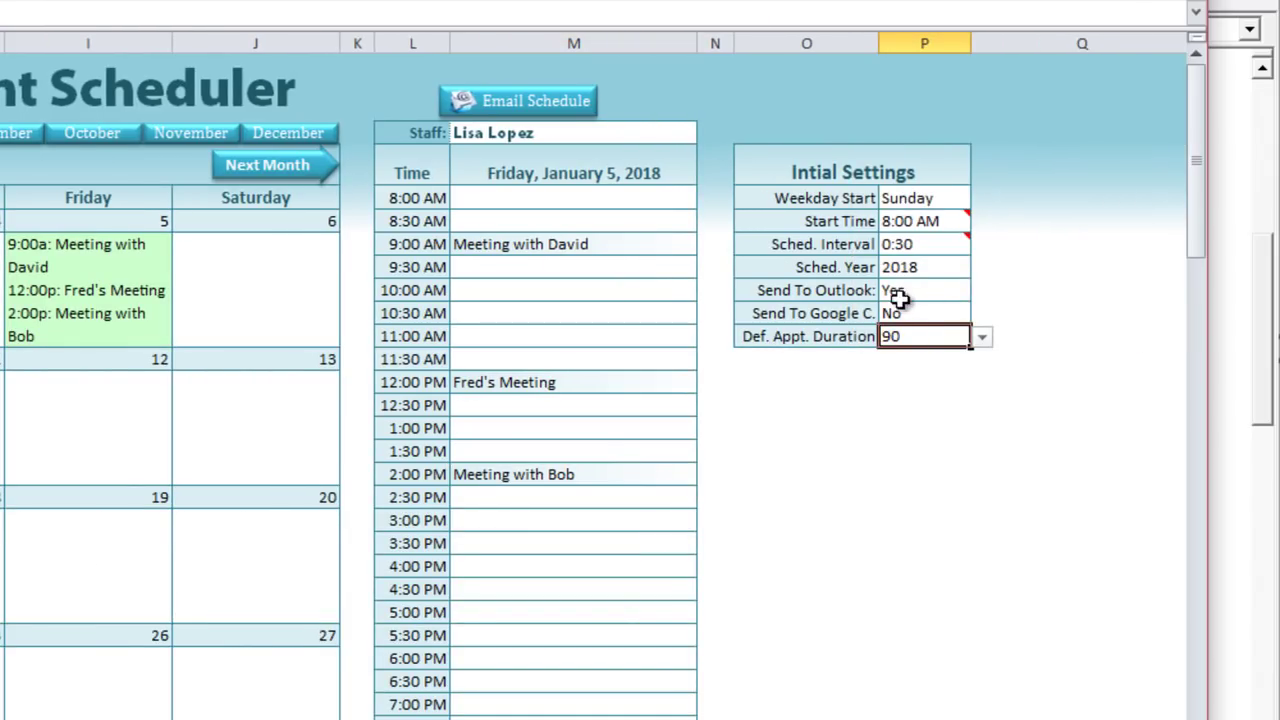
{"action": "scroll", "coordinate": [886, 457], "scroll_direction": "left", "scroll_amount": 2}
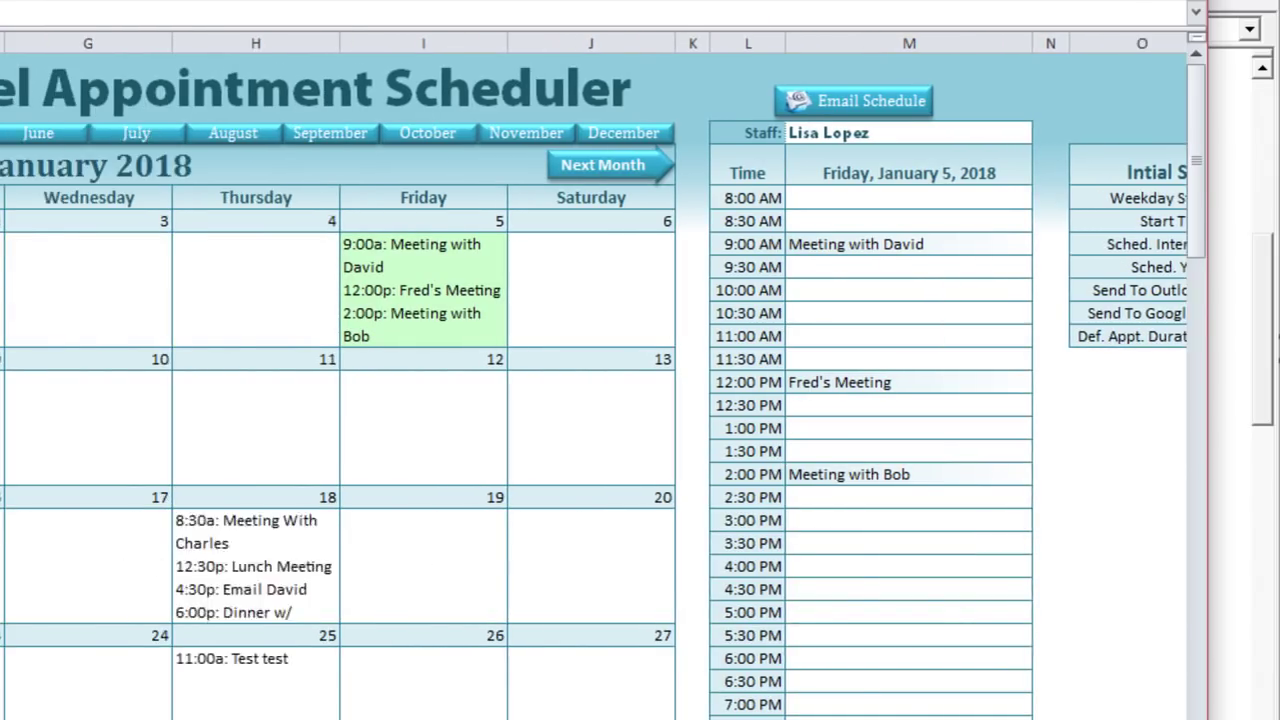
{"action": "scroll", "coordinate": [763, 399], "scroll_direction": "left", "scroll_amount": 1}
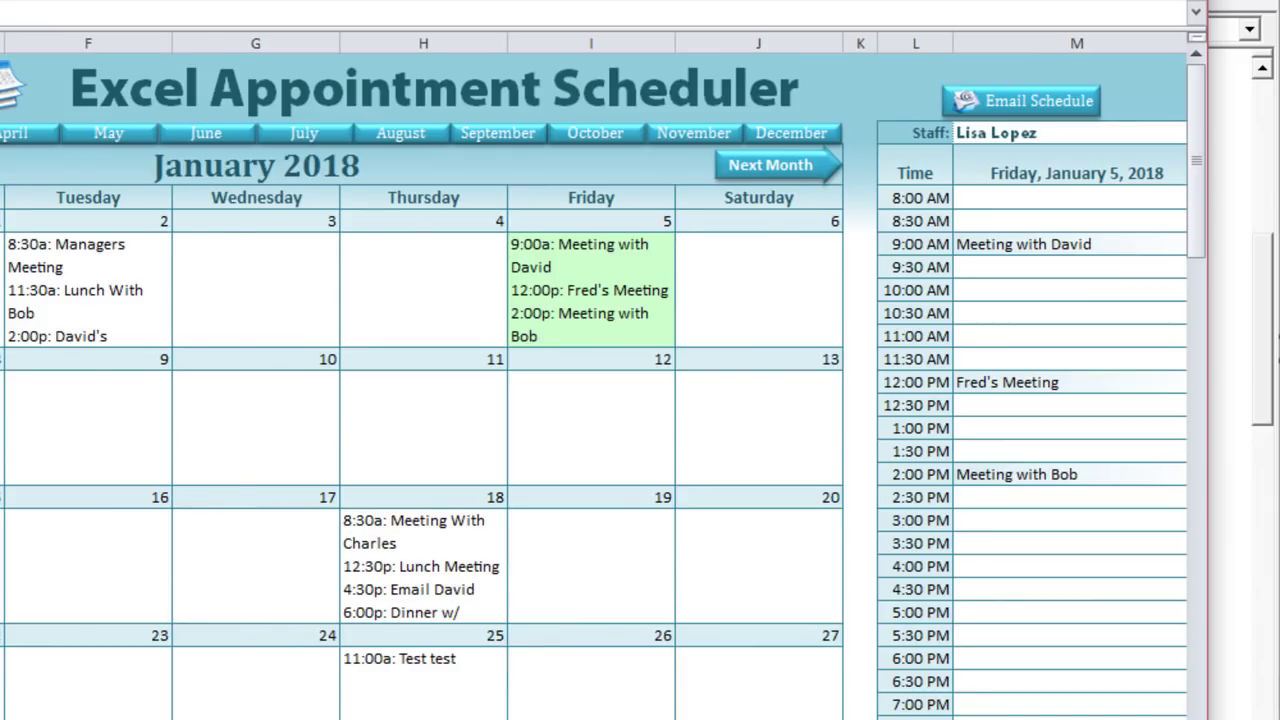
Step: Point out the calendar folder lookup line in the macro
{"action": "key", "text": "alt+F11"}
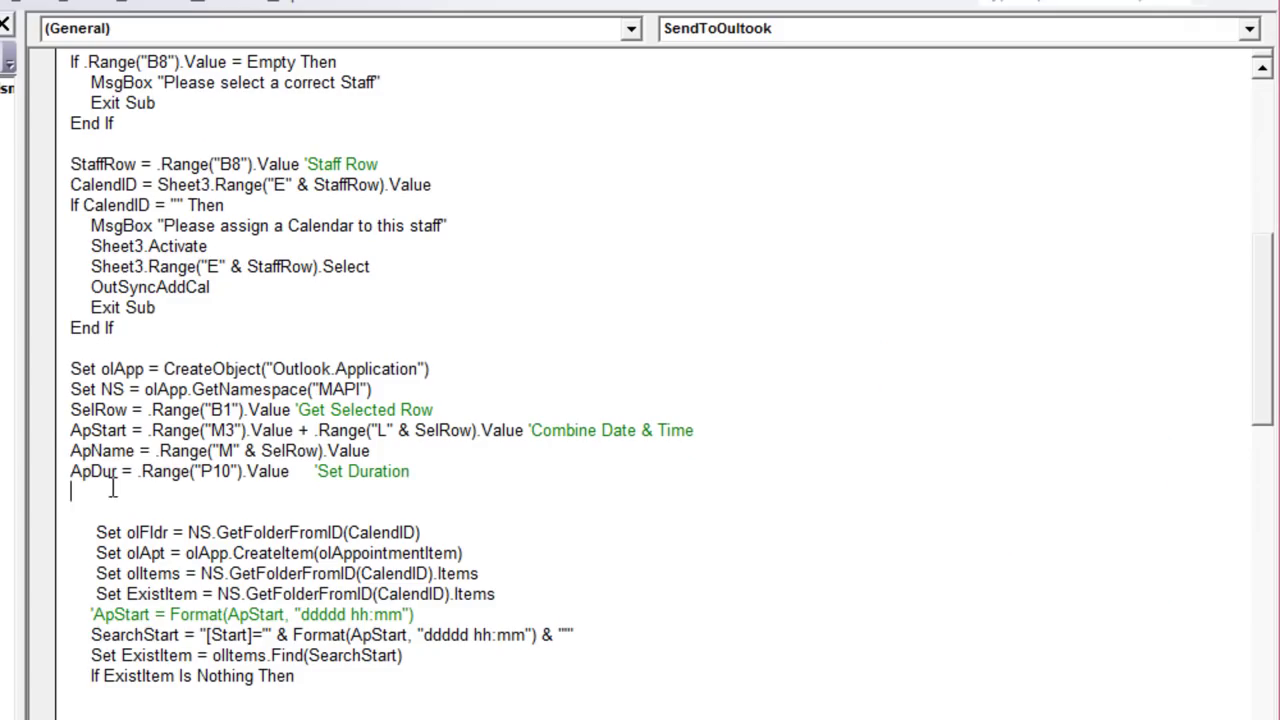
{"action": "scroll", "coordinate": [129, 482], "scroll_direction": "down", "scroll_amount": 2}
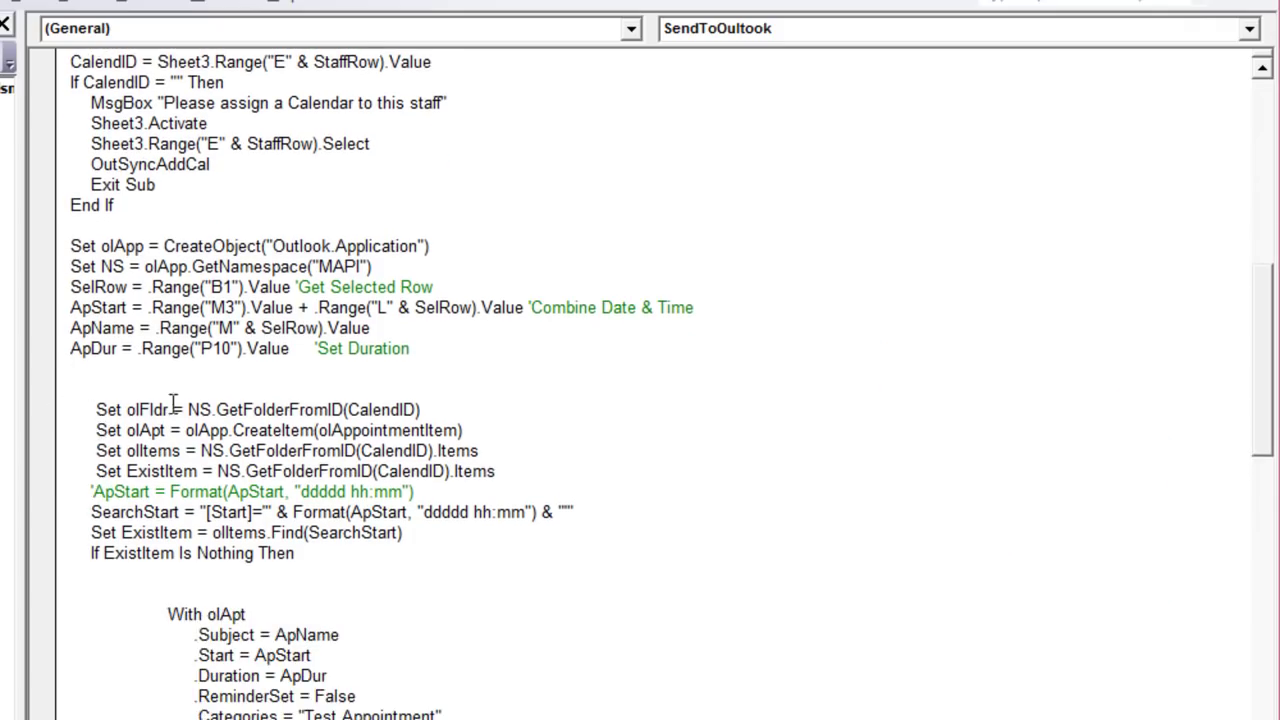
{"action": "left_click_drag", "start_coordinate": [187, 409], "coordinate": [424, 409]}
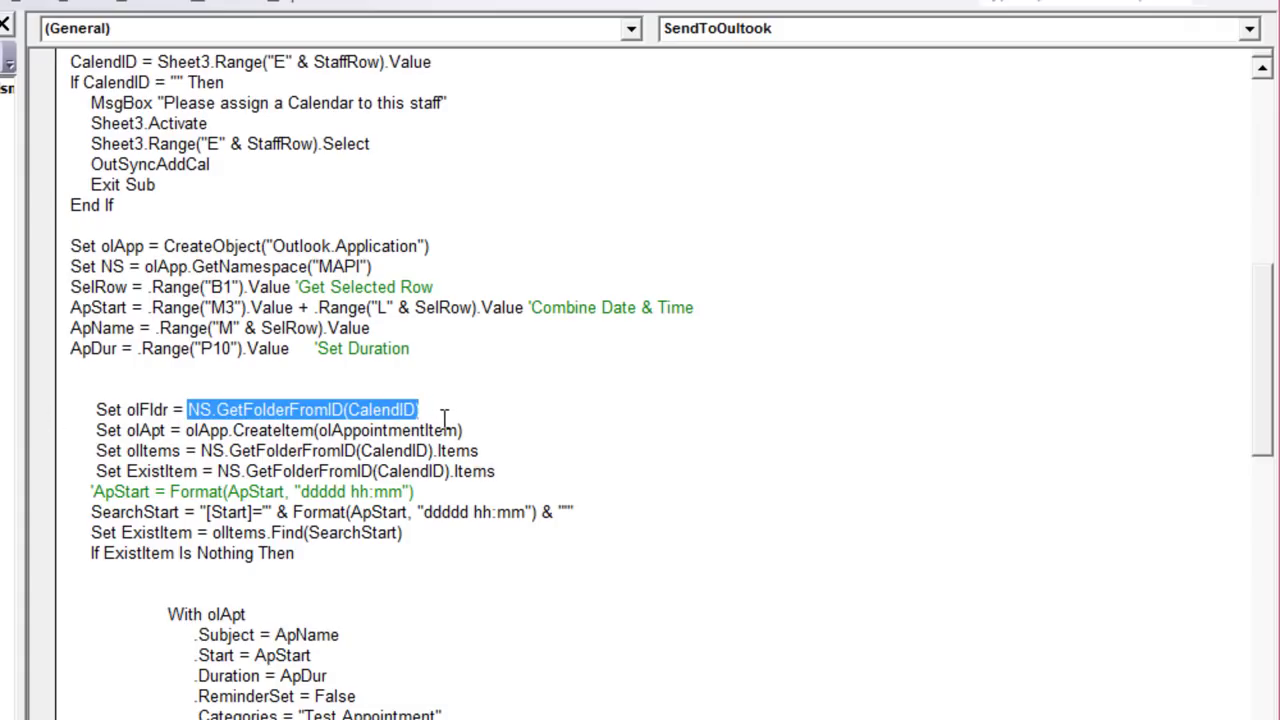
{"action": "left_click", "coordinate": [445, 418]}
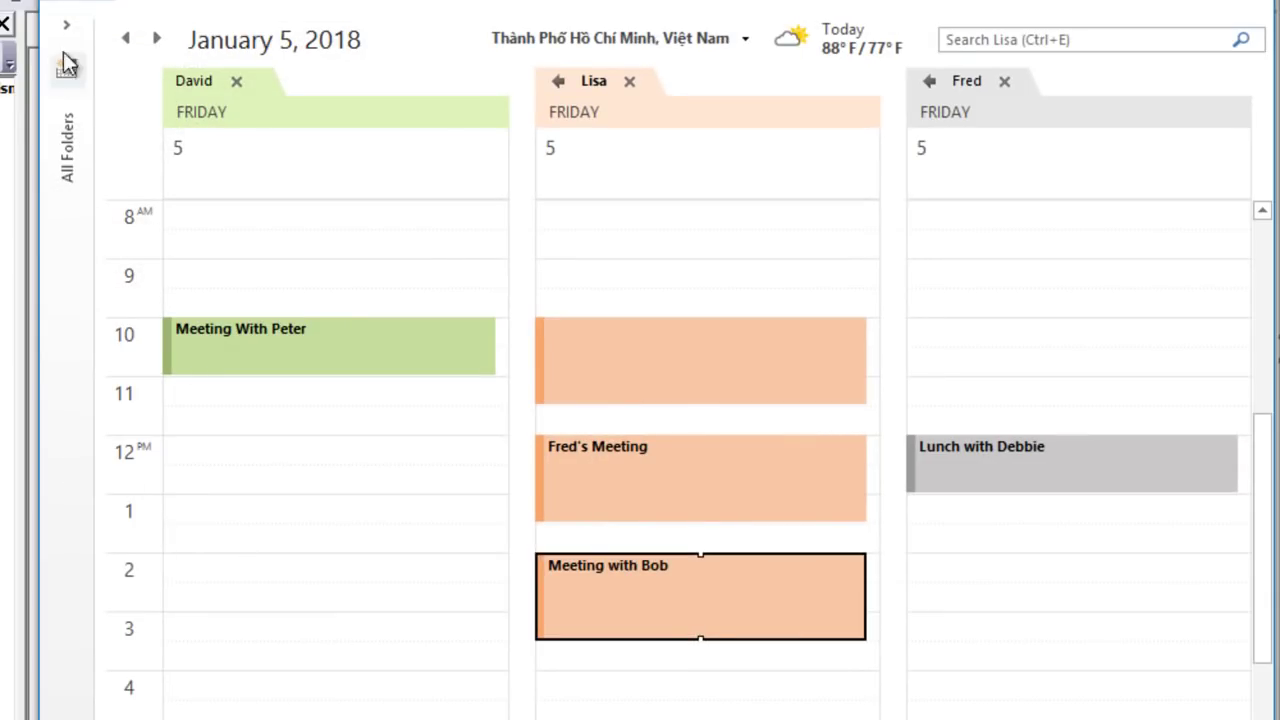
Step: In Outlook's Folder Pane, toggle the staff calendars off and on, then minimize Outlook
{"action": "left_click", "coordinate": [66, 26]}
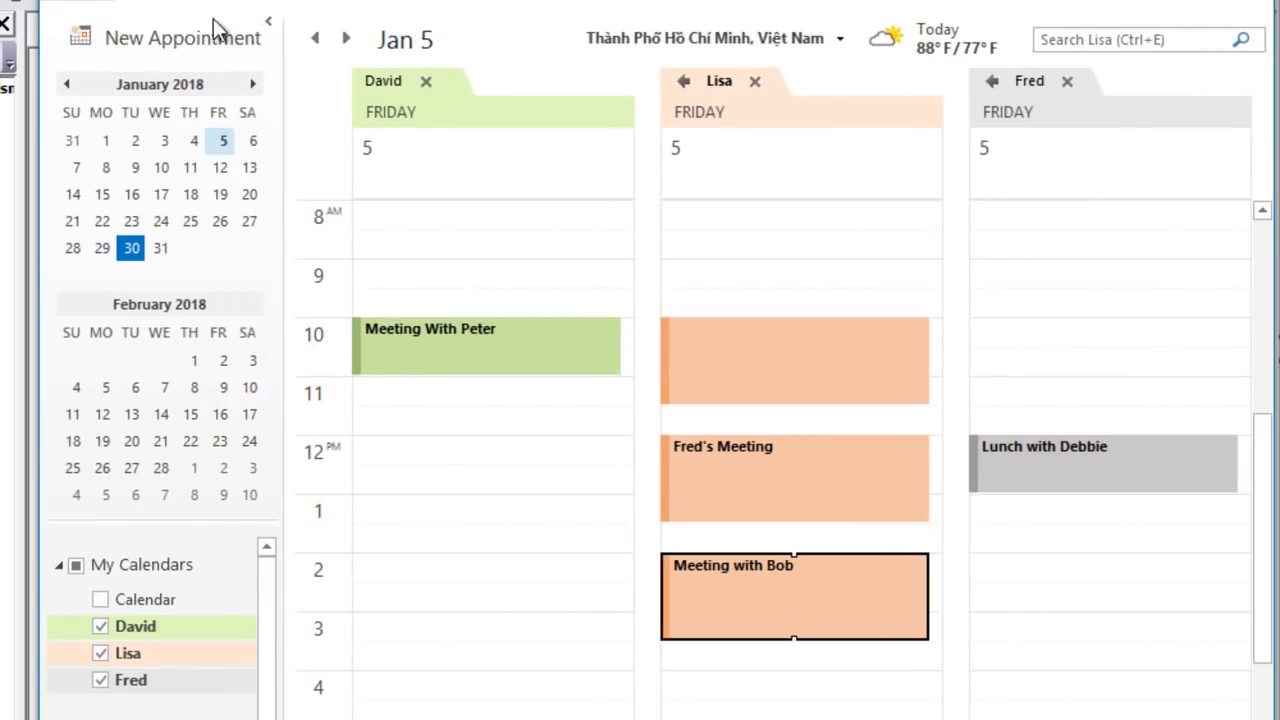
{"action": "left_click", "coordinate": [170, 628]}
{"action": "left_click", "coordinate": [174, 655]}
{"action": "left_click", "coordinate": [167, 690]}
{"action": "left_click", "coordinate": [100, 653]}
{"action": "left_click", "coordinate": [101, 626]}
{"action": "left_click", "coordinate": [101, 626]}
{"action": "left_click", "coordinate": [101, 626]}
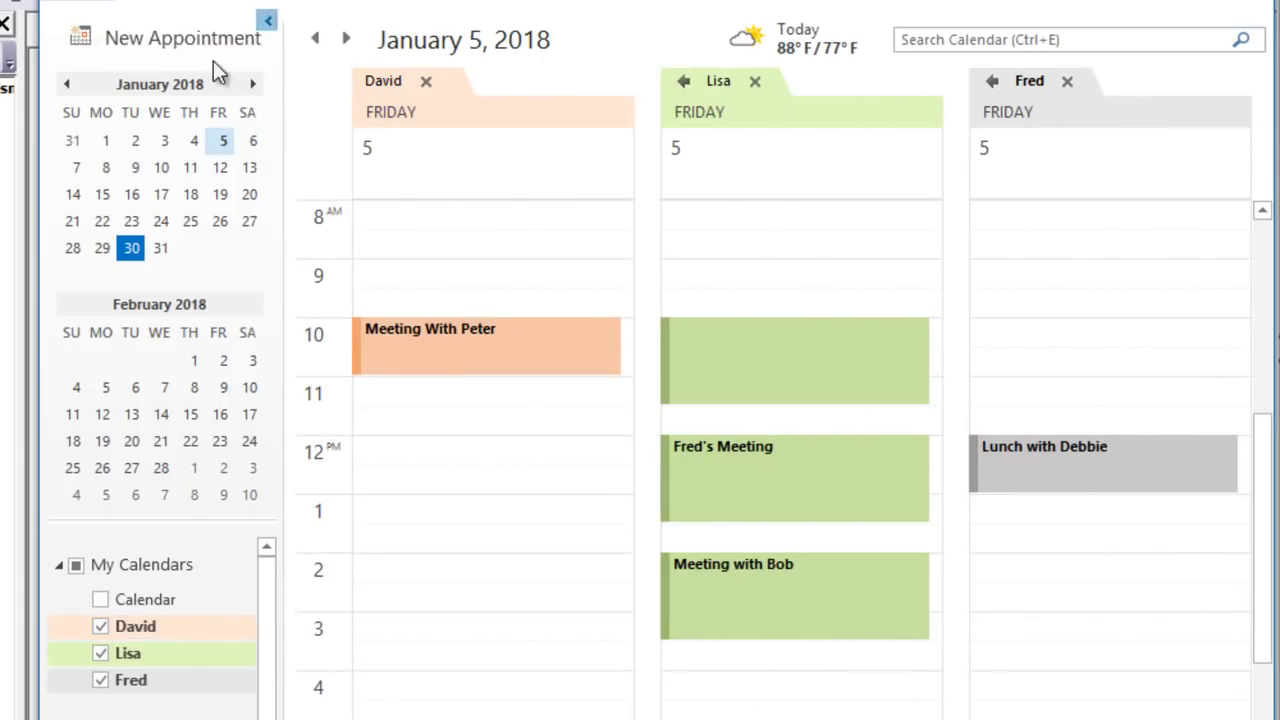
{"action": "left_click", "coordinate": [267, 19]}
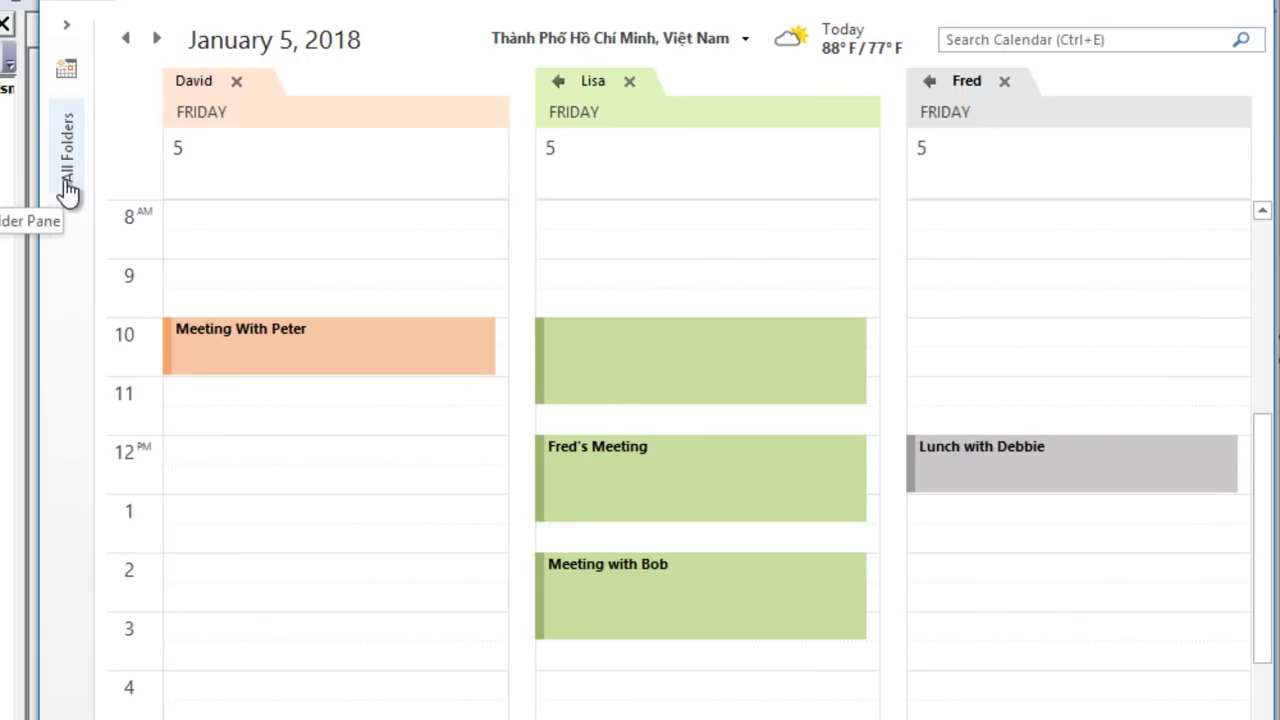
{"action": "left_click", "coordinate": [1145, 2]}
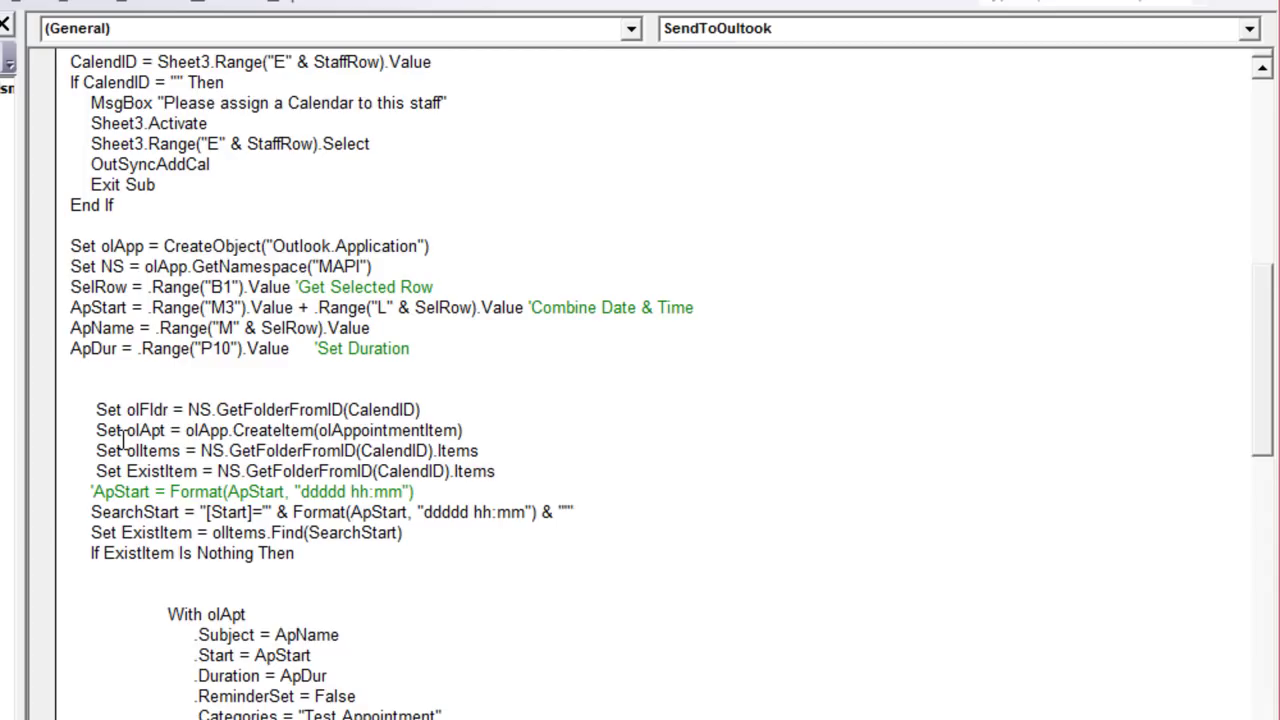
Step: Walk through the folder setup lines: new appointment item, calendar items and existing items lookups
{"action": "left_click_drag", "start_coordinate": [476, 430], "coordinate": [126, 432]}
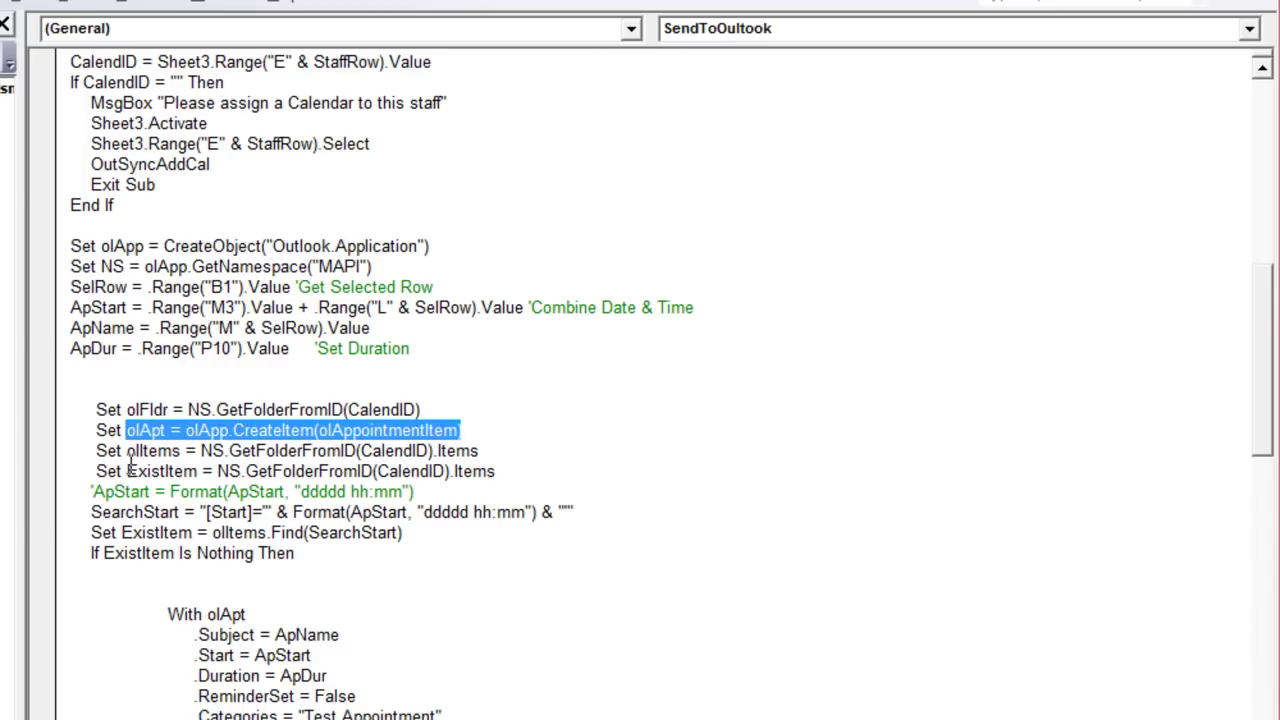
{"action": "left_click_drag", "start_coordinate": [479, 451], "coordinate": [201, 452]}
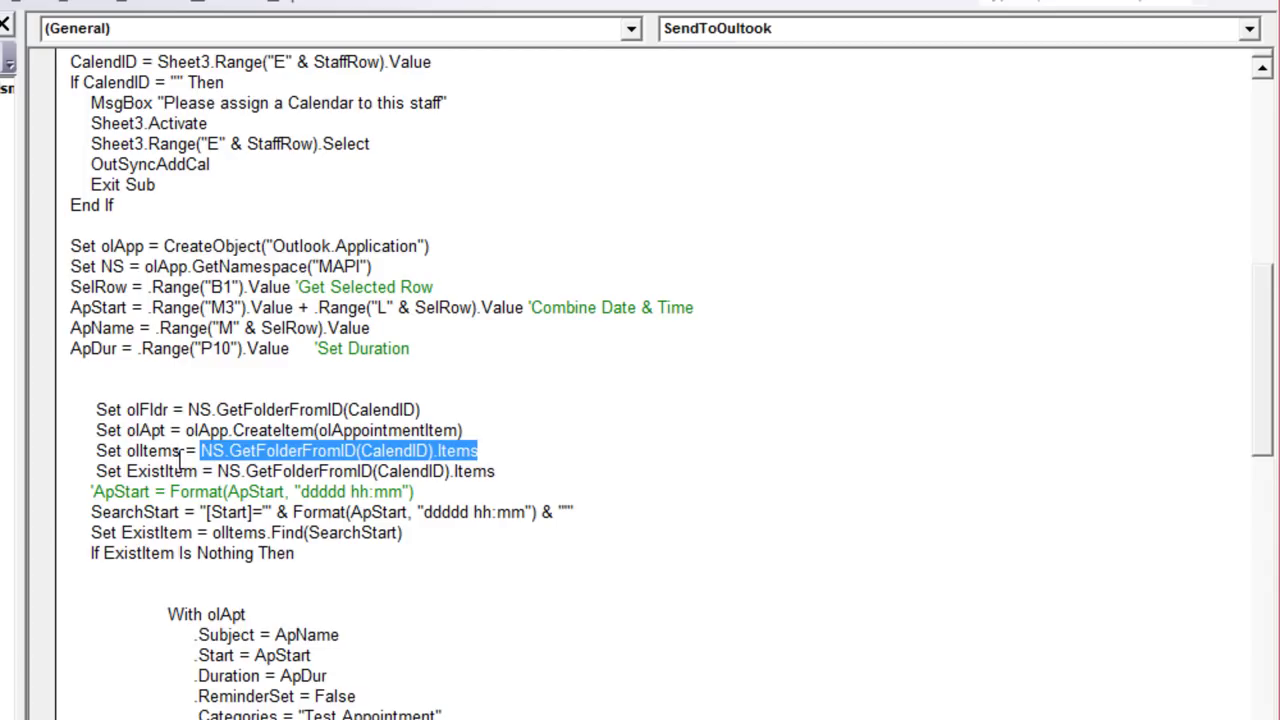
{"action": "left_click_drag", "start_coordinate": [484, 451], "coordinate": [63, 410]}
{"action": "left_click_drag", "start_coordinate": [512, 471], "coordinate": [172, 476]}
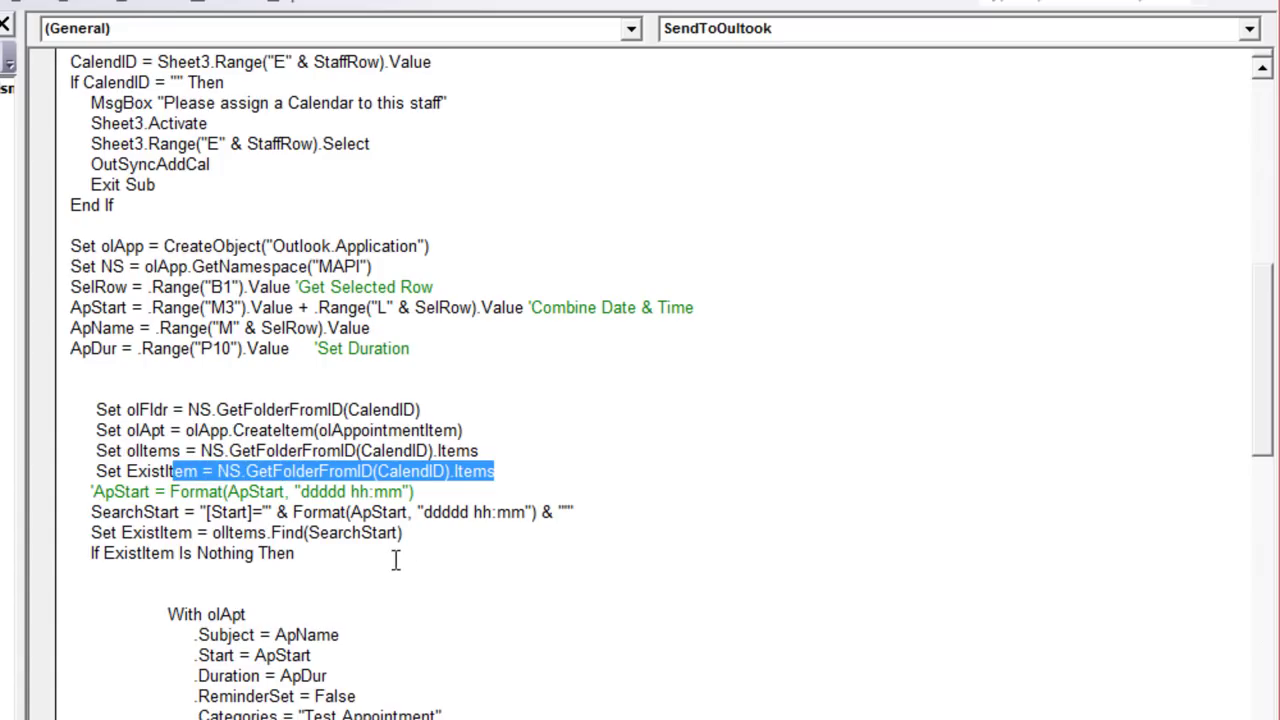
Step: Delete the blank lines between If ExistItem Is Nothing Then and With olApt
{"action": "left_click", "coordinate": [344, 578]}
{"action": "left_click", "coordinate": [344, 596]}
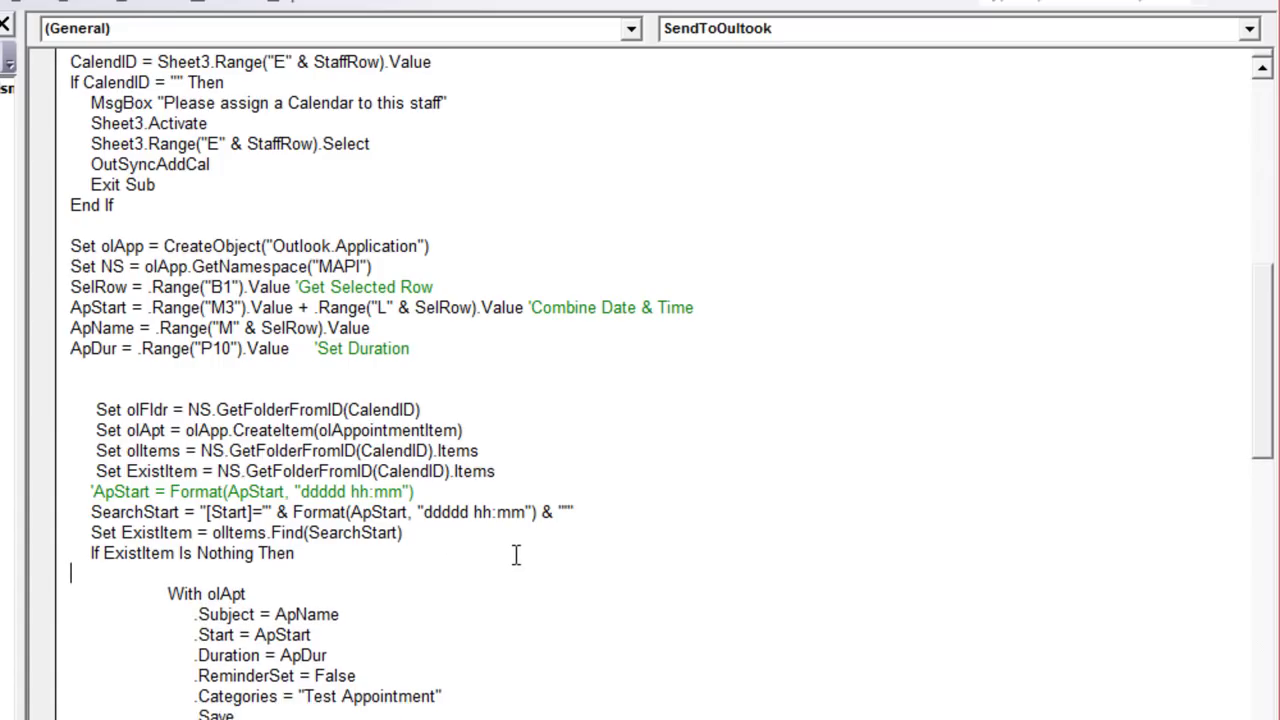
{"action": "key", "text": "BackSpace"}
{"action": "key", "text": "BackSpace"}
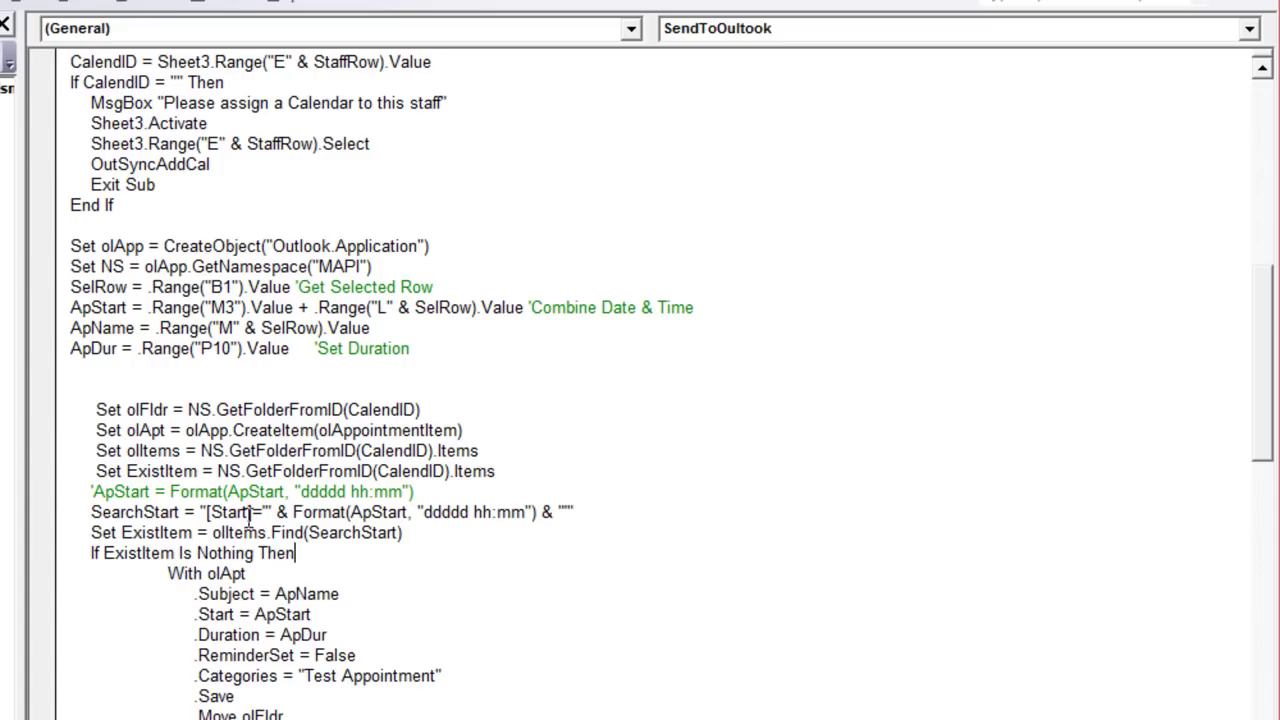
Step: Highlight the existing-appointment search and its SearchStart variable
{"action": "left_click_drag", "start_coordinate": [404, 533], "coordinate": [62, 512]}
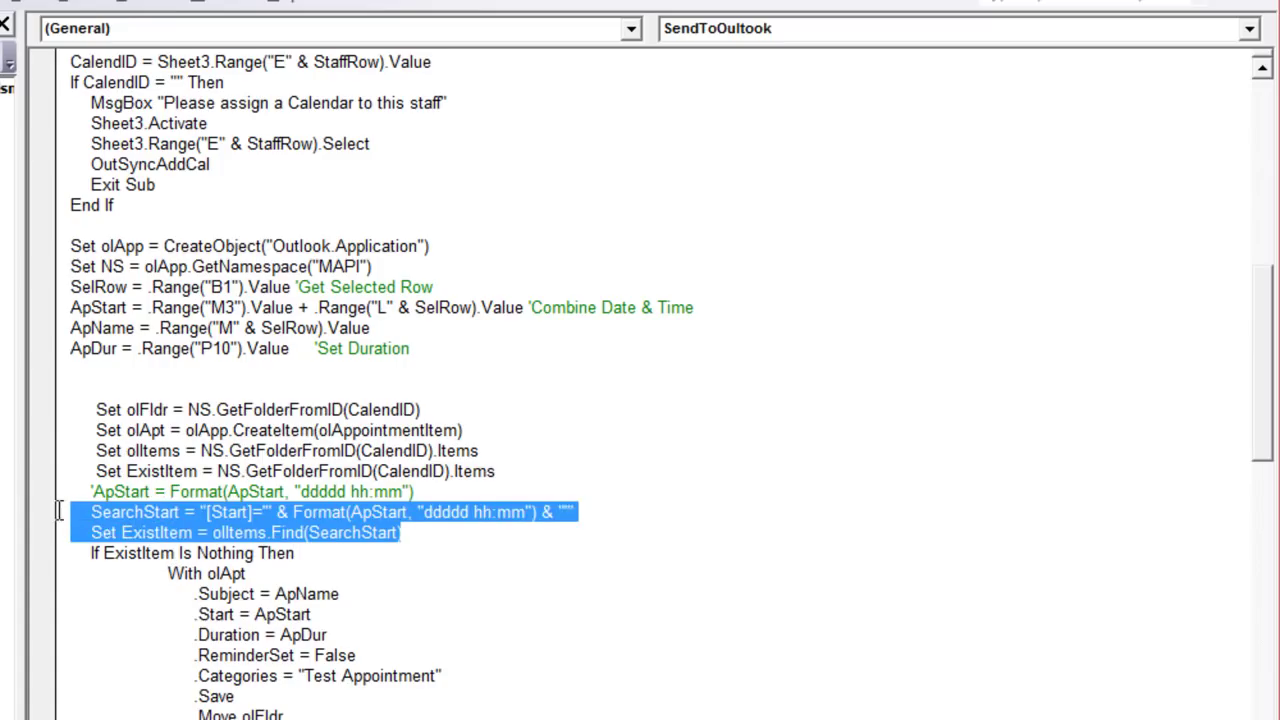
{"action": "left_click", "coordinate": [110, 528]}
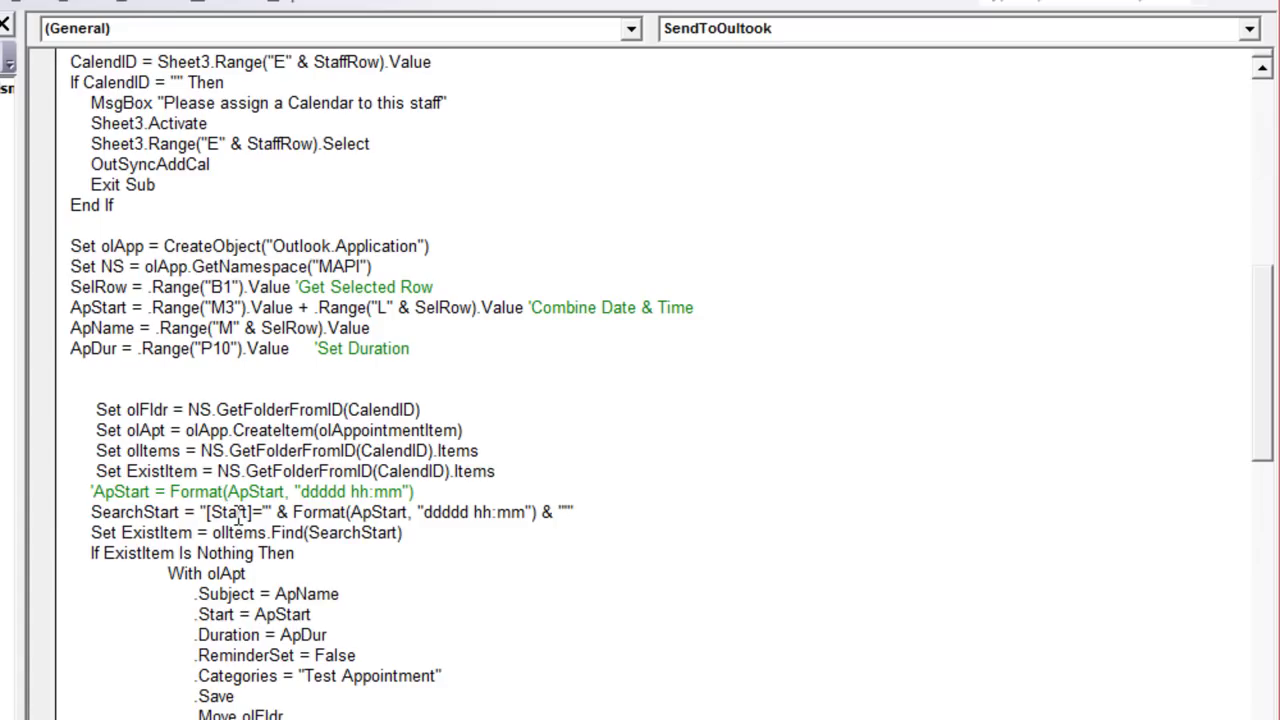
{"action": "left_click_drag", "start_coordinate": [181, 513], "coordinate": [87, 515]}
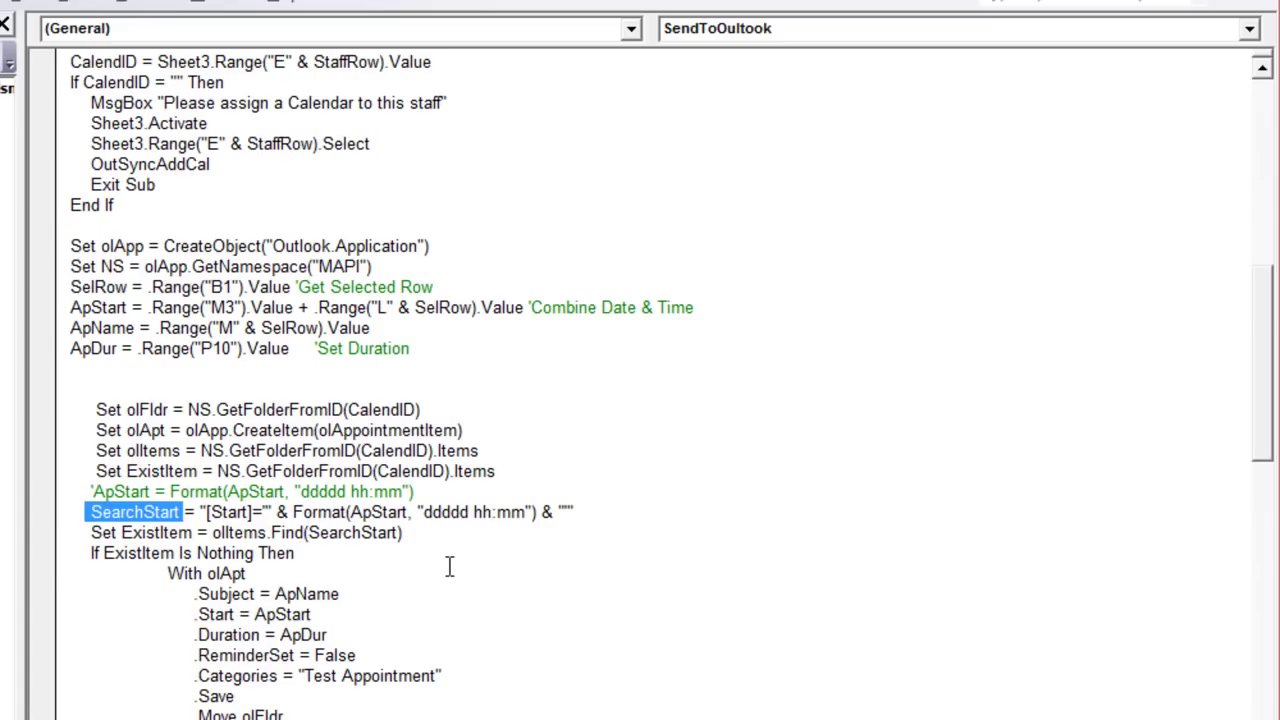
{"action": "scroll", "coordinate": [420, 545], "scroll_direction": "down", "scroll_amount": 2}
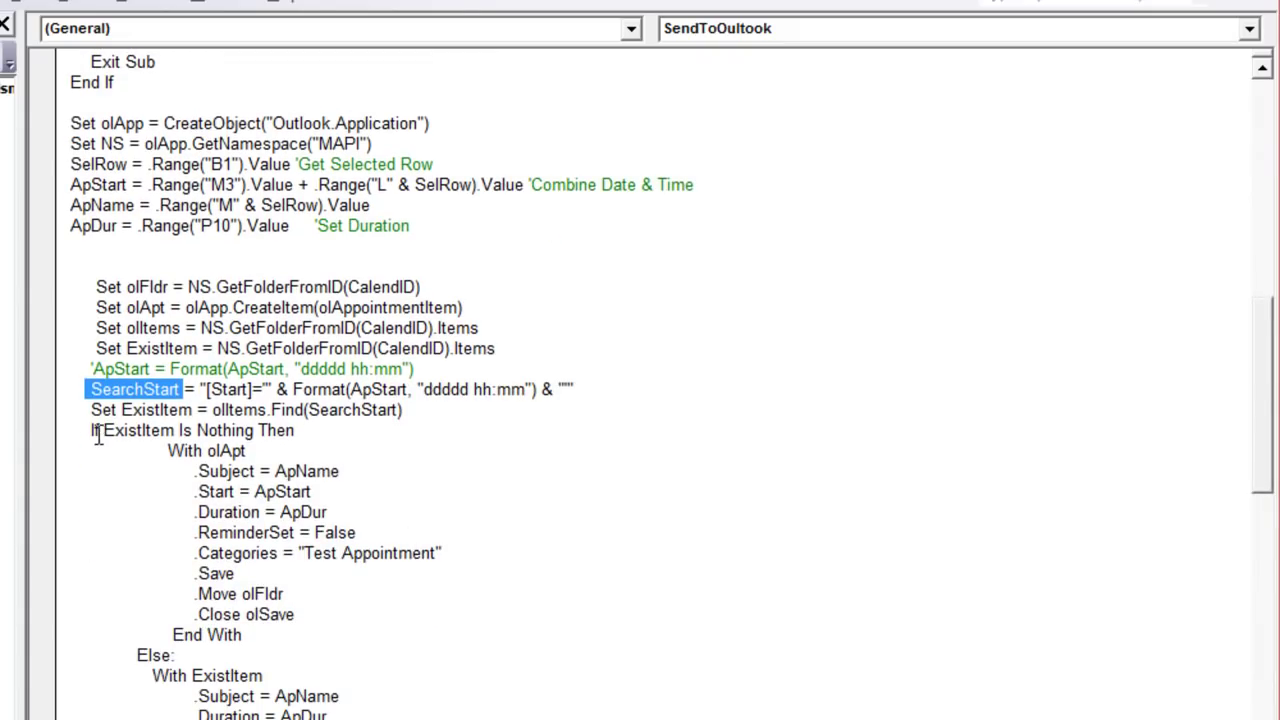
Step: Highlight the If ExistItem Is Nothing Then line and the new-appointment With olApt block
{"action": "left_click_drag", "start_coordinate": [91, 430], "coordinate": [295, 430]}
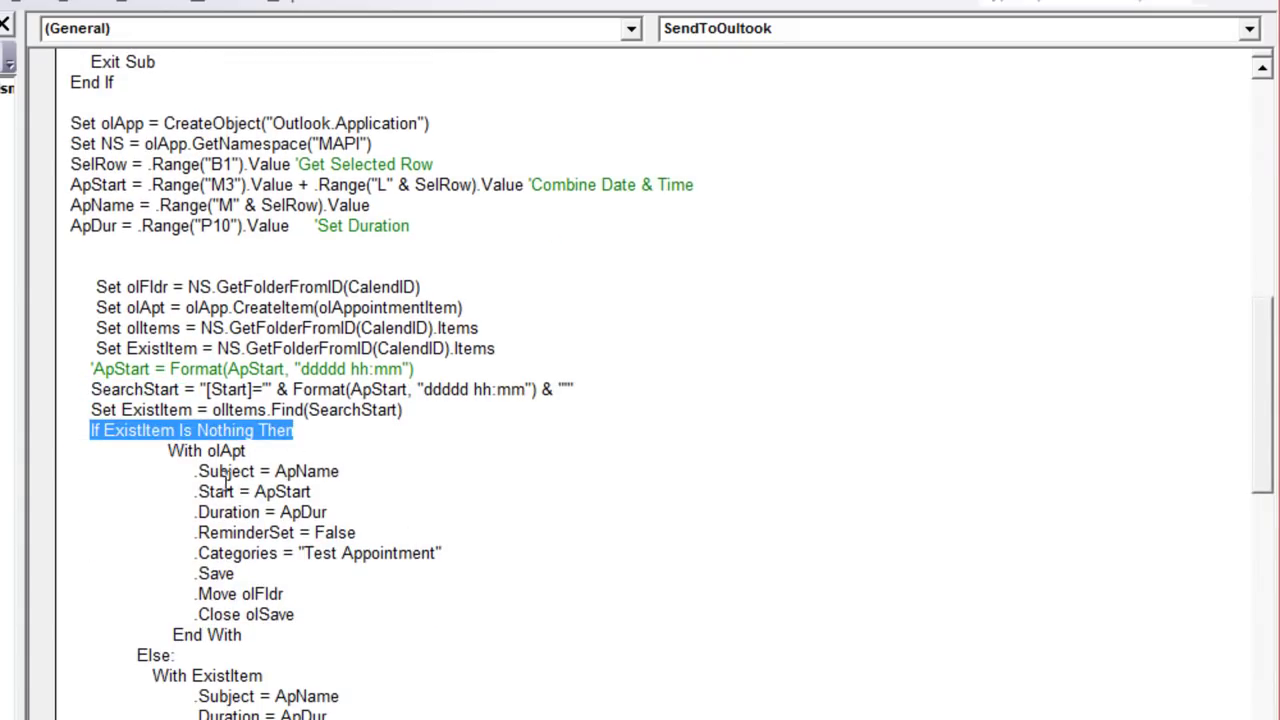
{"action": "left_click_drag", "start_coordinate": [125, 450], "coordinate": [263, 637]}
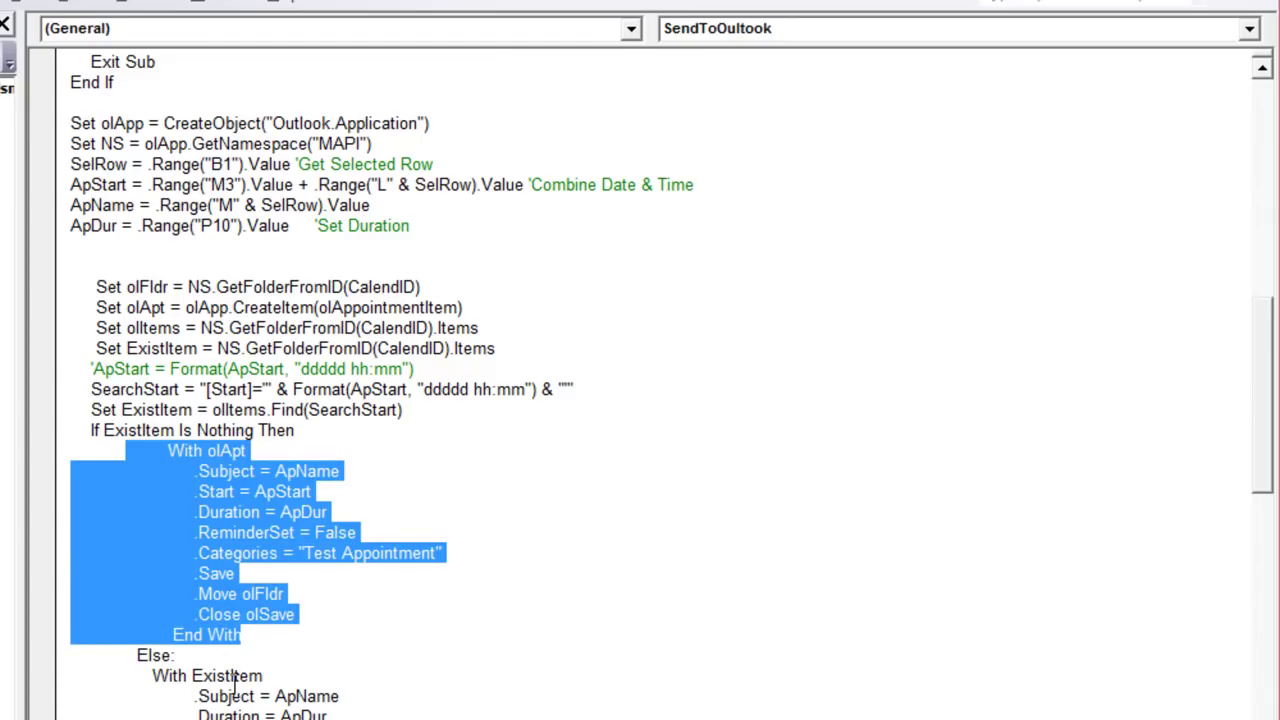
{"action": "scroll", "coordinate": [196, 615], "scroll_direction": "down", "scroll_amount": 2}
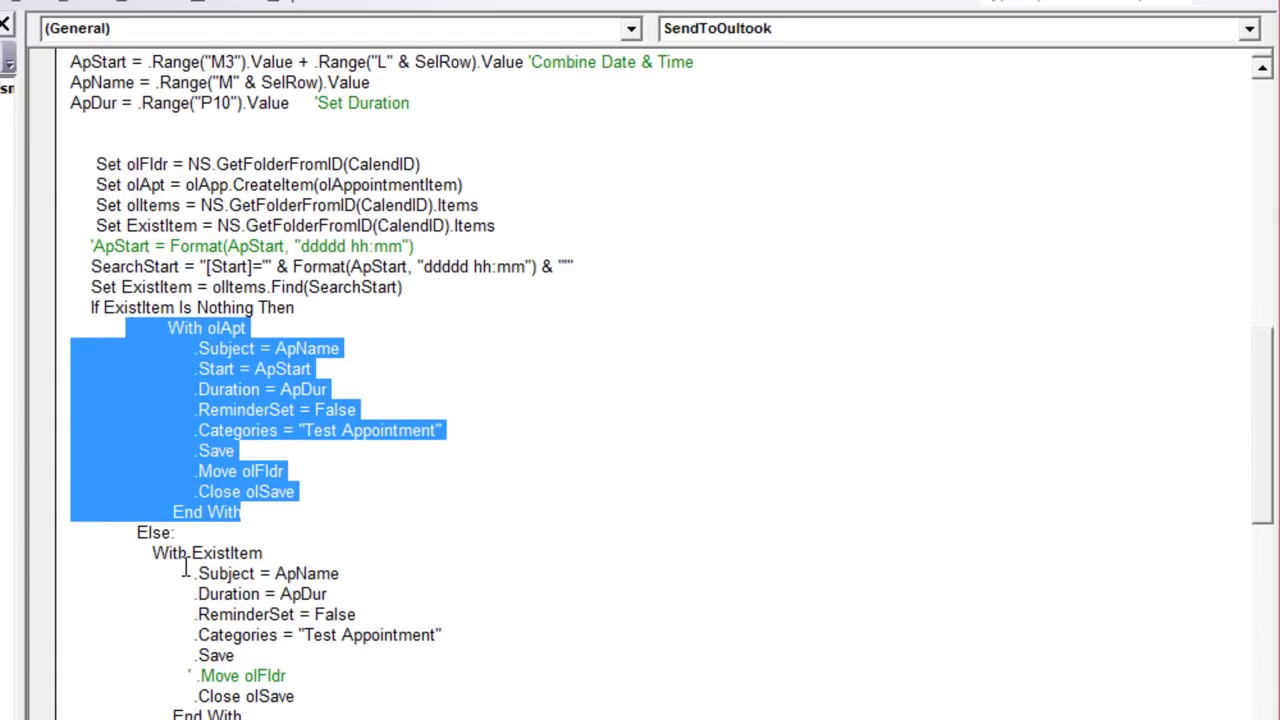
{"action": "left_click", "coordinate": [128, 556]}
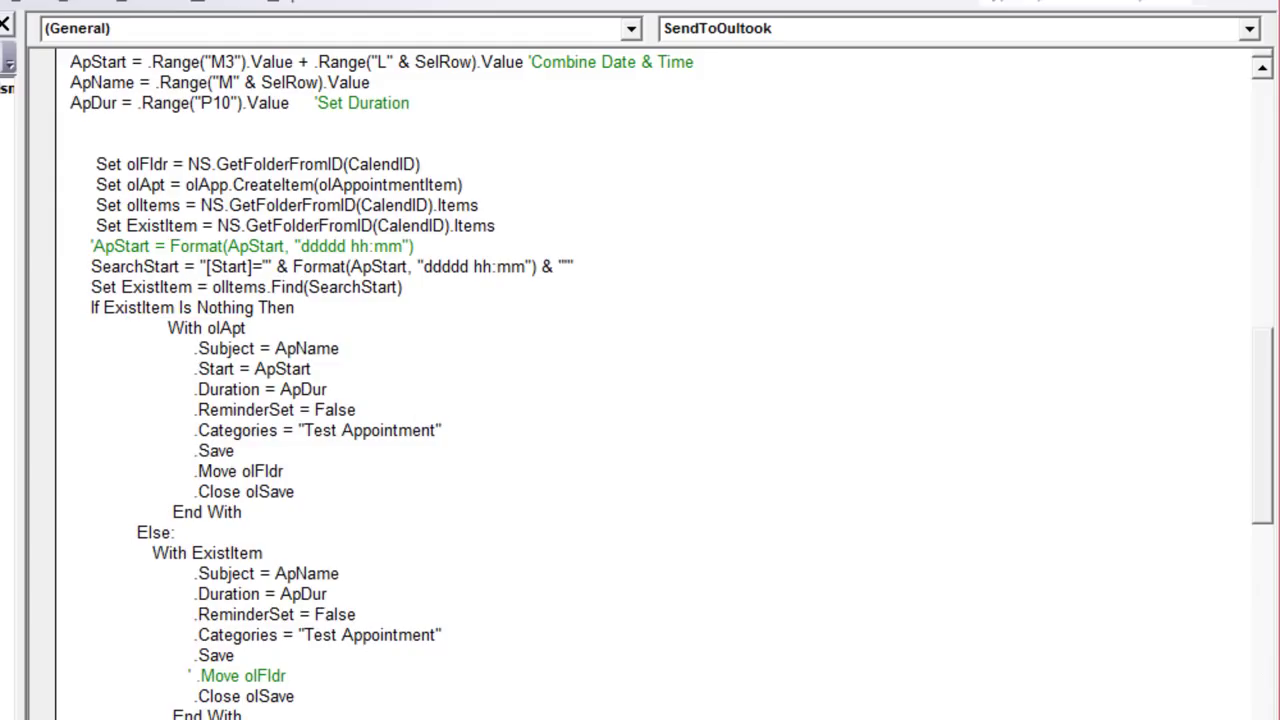
Step: Delete the commented-out Move olFldr line and its leftover empty line
{"action": "left_click", "coordinate": [40, 676]}
{"action": "key", "text": "Delete"}
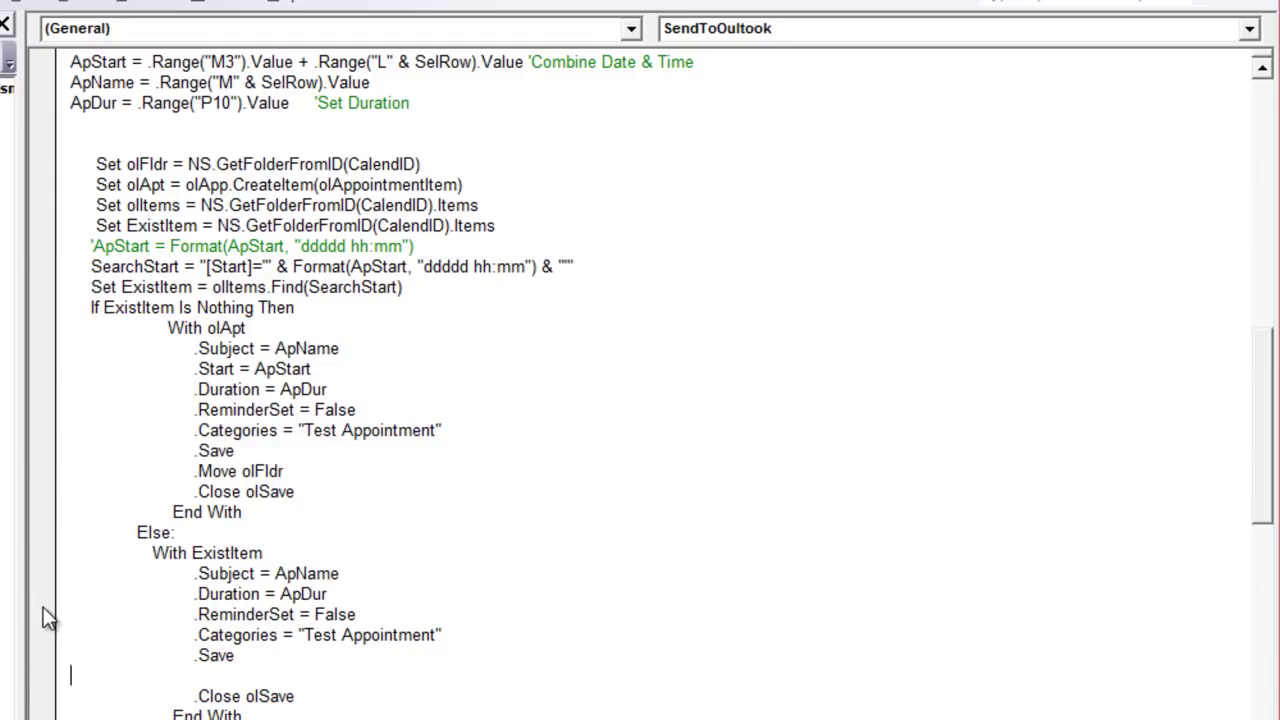
{"action": "key", "text": "BackSpace"}
Step: Review the existing-item update block's .Start and Duration lines
{"action": "left_click_drag", "start_coordinate": [127, 544], "coordinate": [320, 674]}
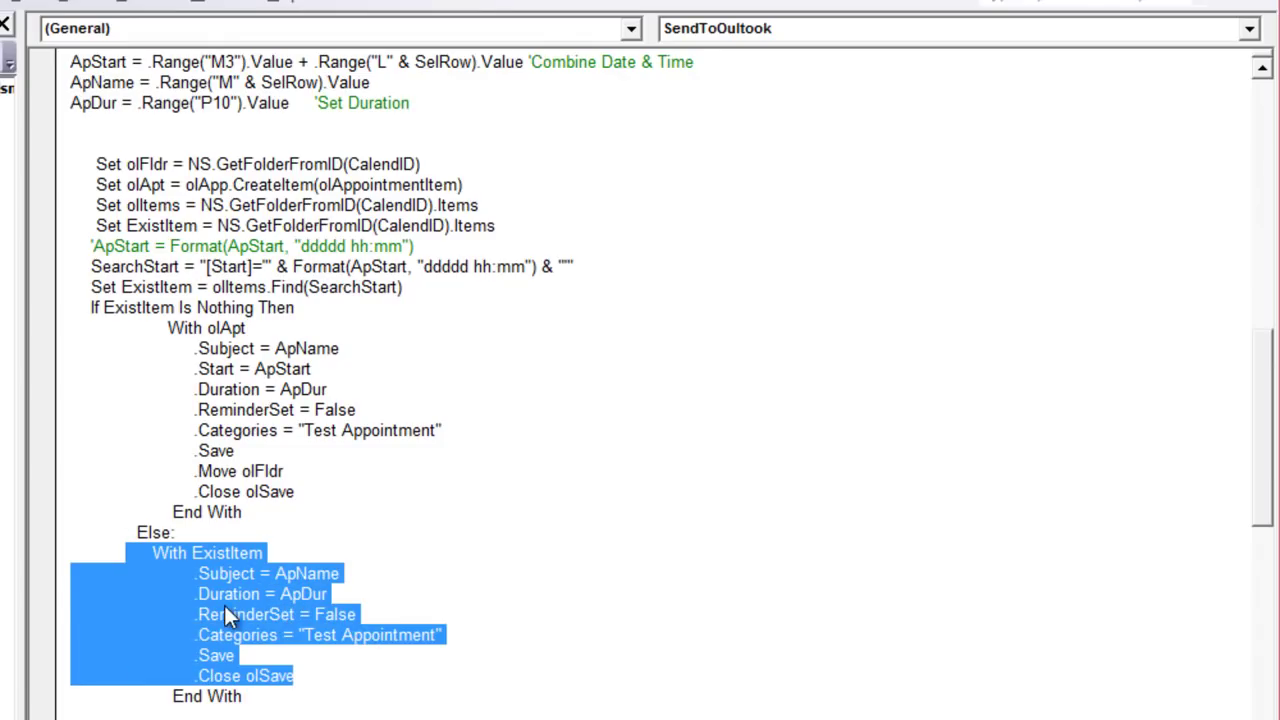
{"action": "left_click", "coordinate": [351, 360]}
{"action": "left_click_drag", "start_coordinate": [313, 369], "coordinate": [197, 369]}
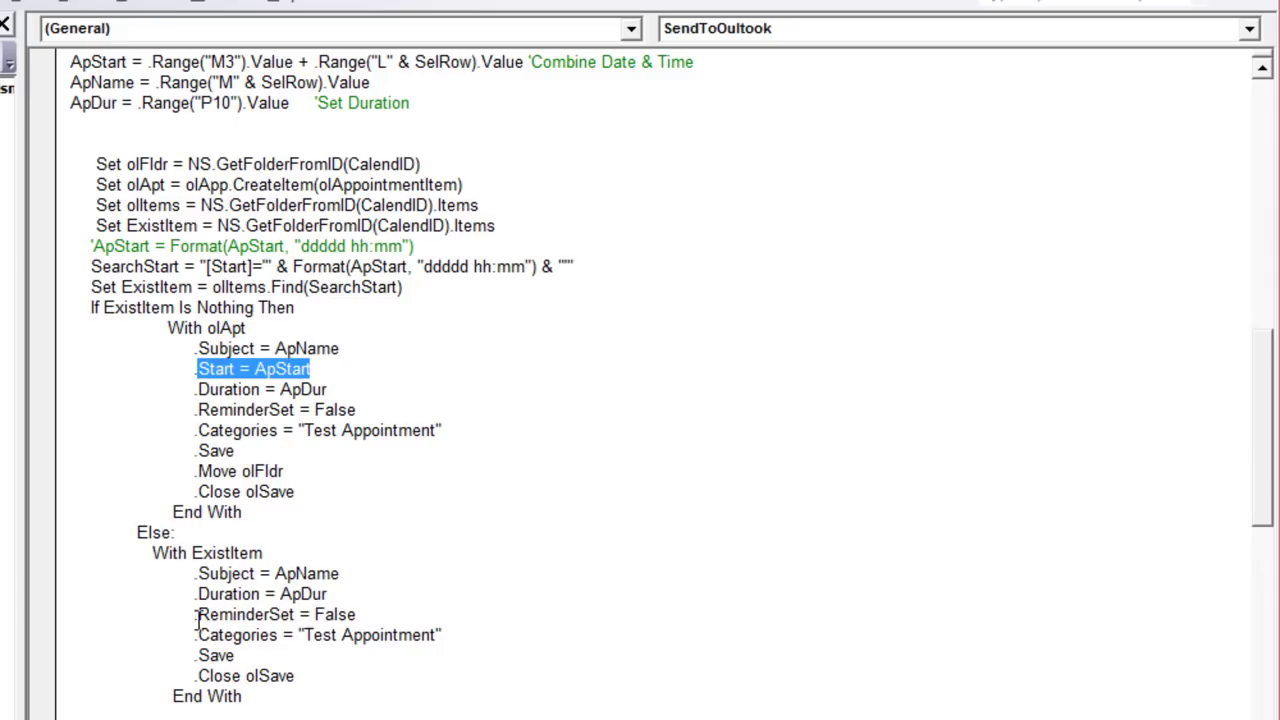
{"action": "left_click_drag", "start_coordinate": [341, 573], "coordinate": [188, 598]}
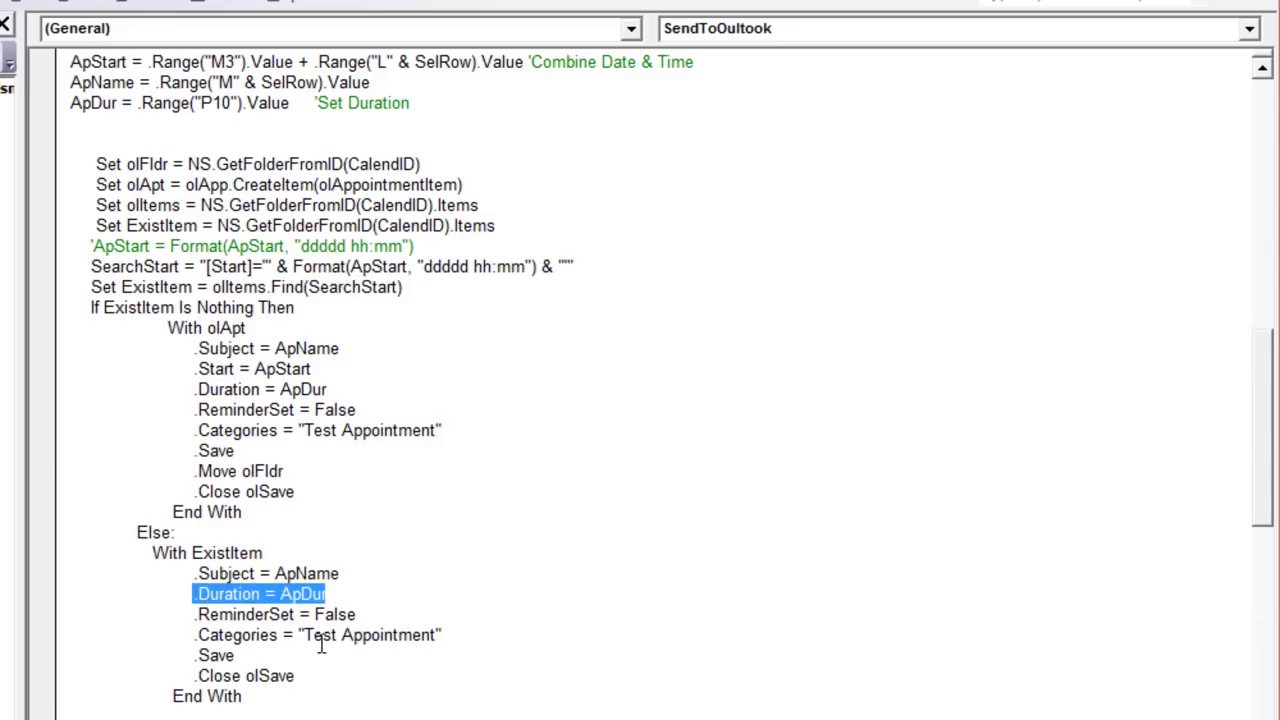
{"action": "left_click", "coordinate": [266, 488]}
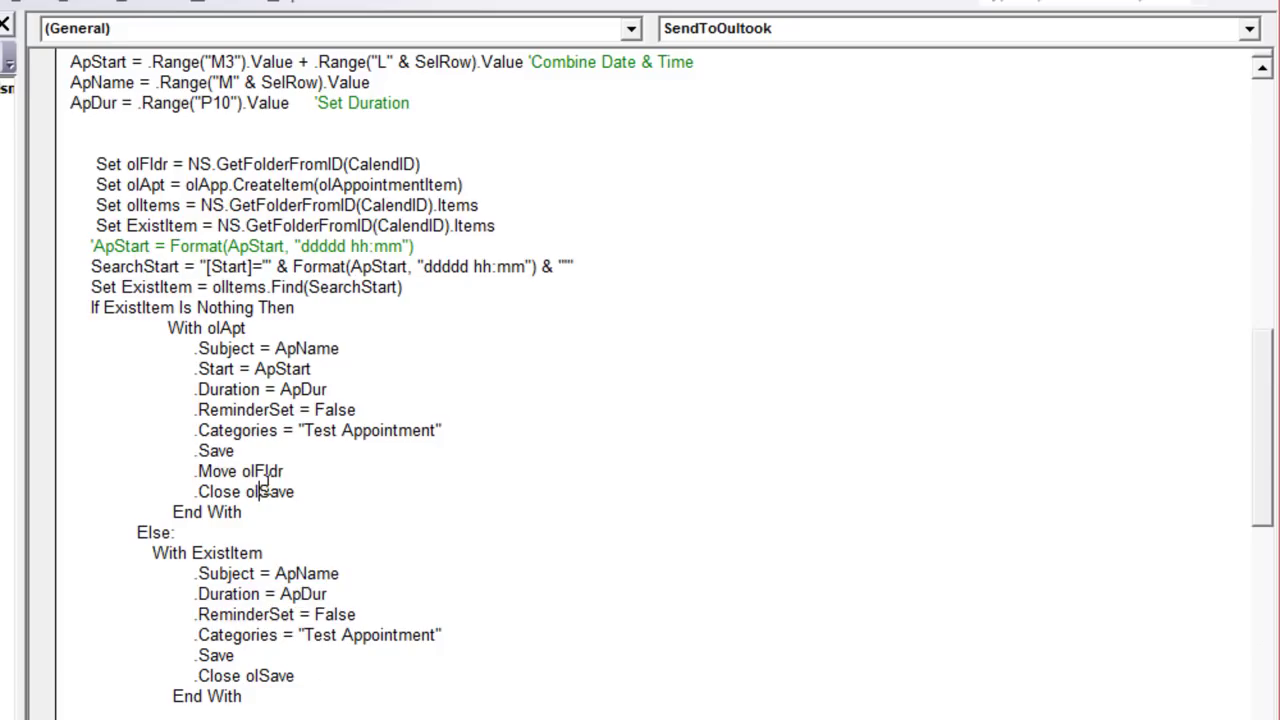
Step: Trace the .Move olFldr line's folder variable back to the CalendID lookup
{"action": "left_click_drag", "start_coordinate": [288, 471], "coordinate": [183, 471]}
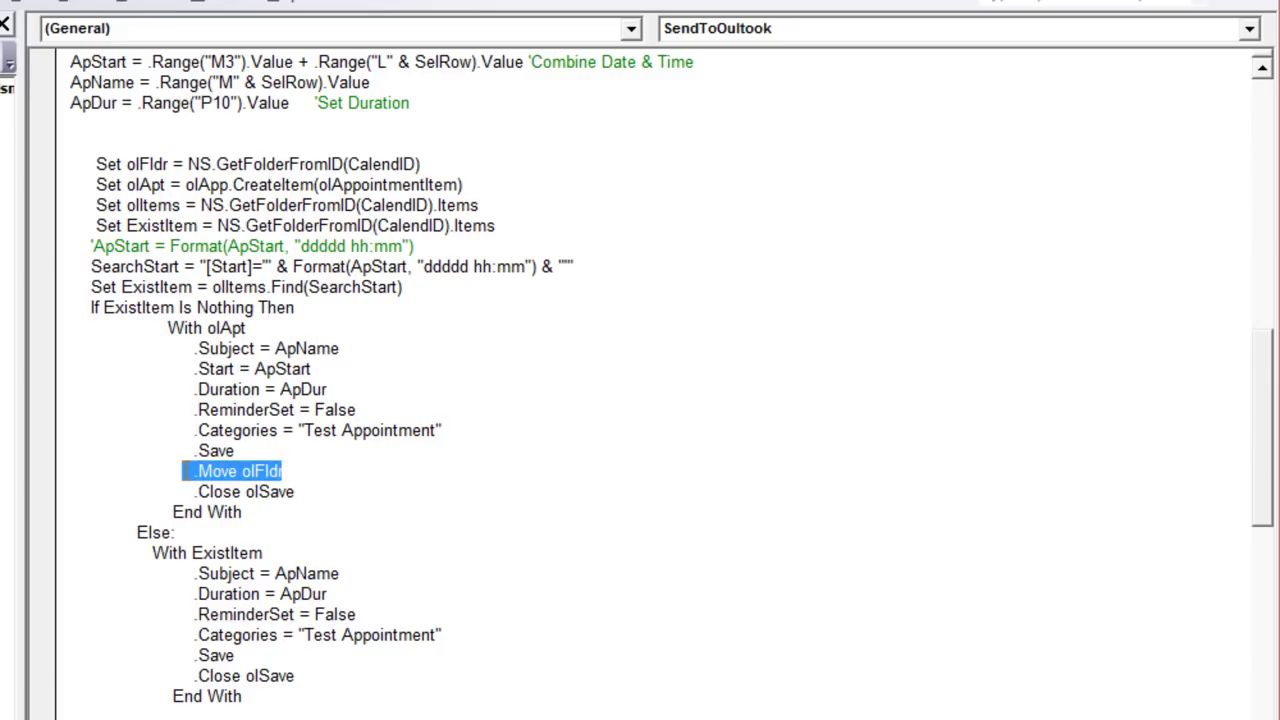
{"action": "scroll", "coordinate": [220, 548], "scroll_direction": "up", "scroll_amount": 2}
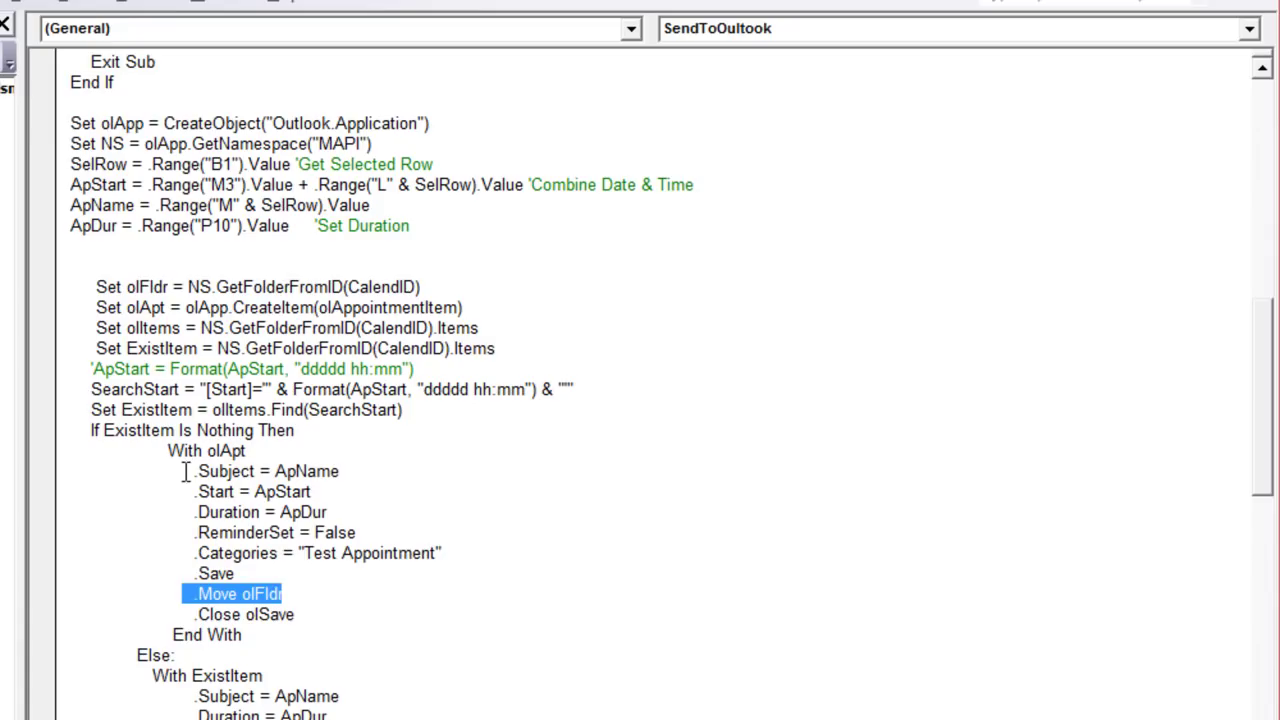
{"action": "left_click", "coordinate": [191, 605]}
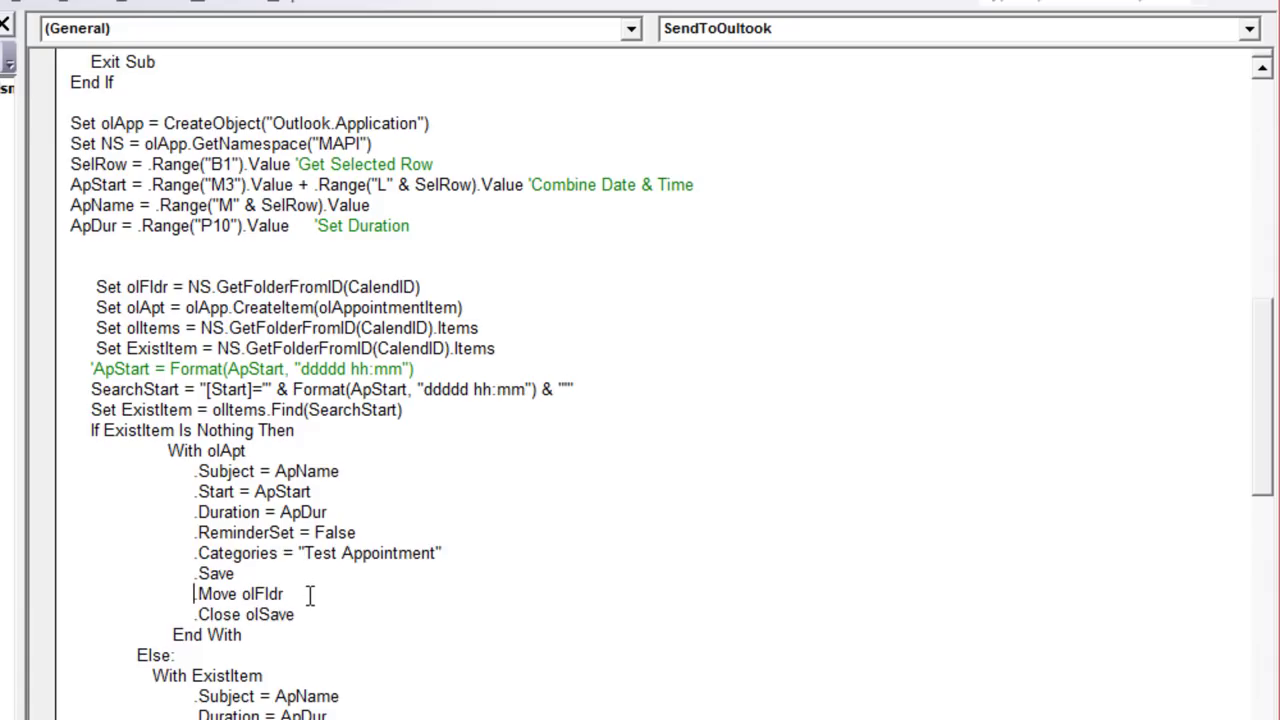
{"action": "left_click_drag", "start_coordinate": [281, 594], "coordinate": [248, 597]}
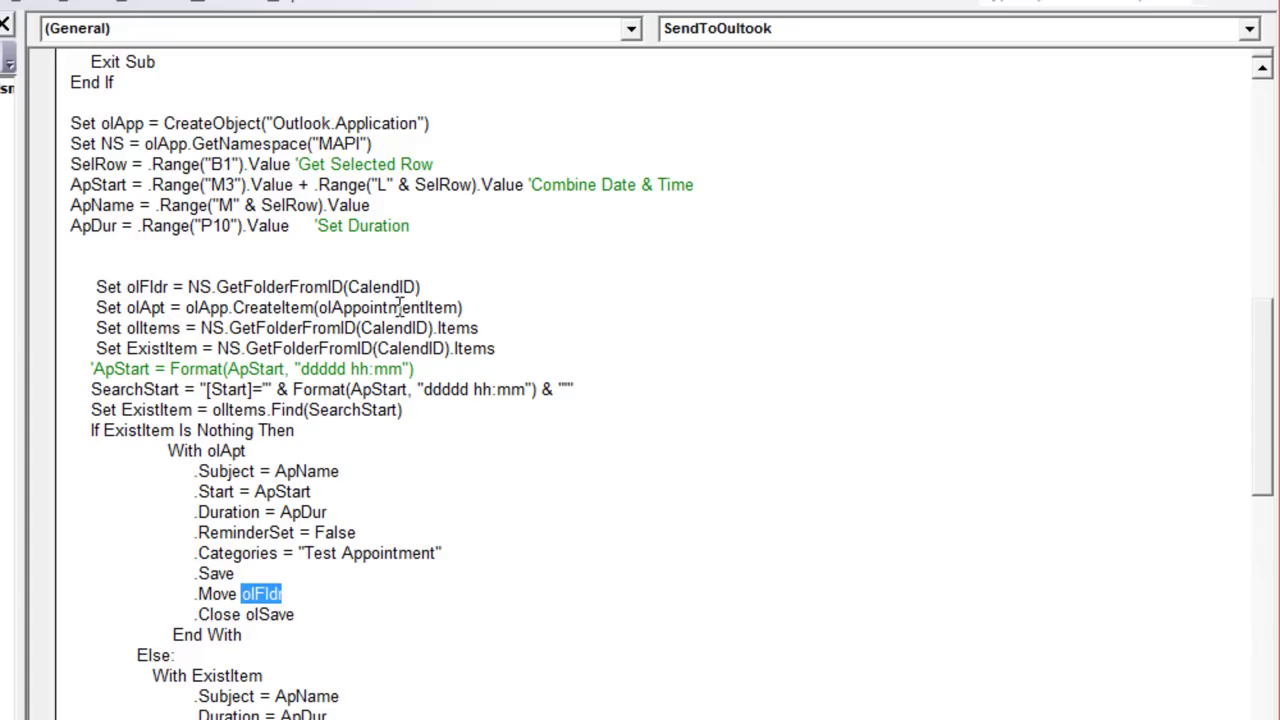
{"action": "left_click_drag", "start_coordinate": [420, 287], "coordinate": [398, 288]}
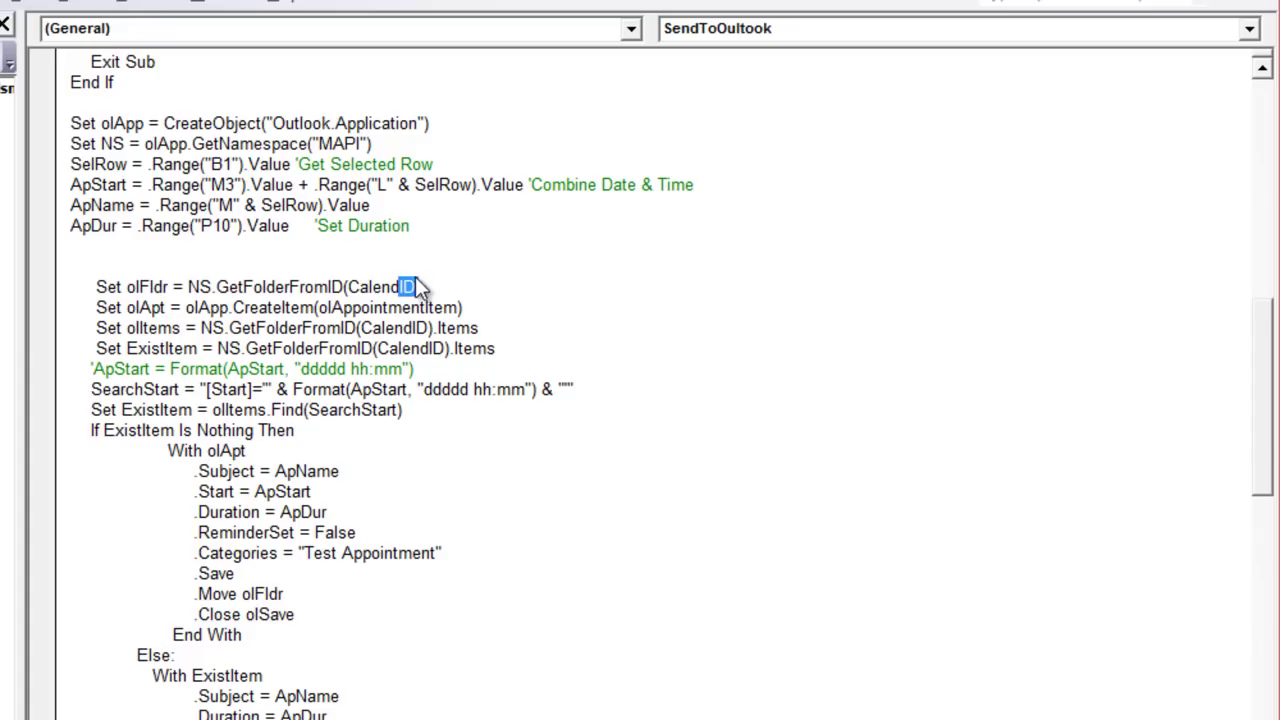
{"action": "left_click", "coordinate": [424, 287]}
Step: Remove the empty line after the update block's End With
{"action": "left_click", "coordinate": [311, 599]}
{"action": "scroll", "coordinate": [268, 556], "scroll_direction": "down", "scroll_amount": 3}
{"action": "scroll", "coordinate": [268, 556], "scroll_direction": "up", "scroll_amount": 1}
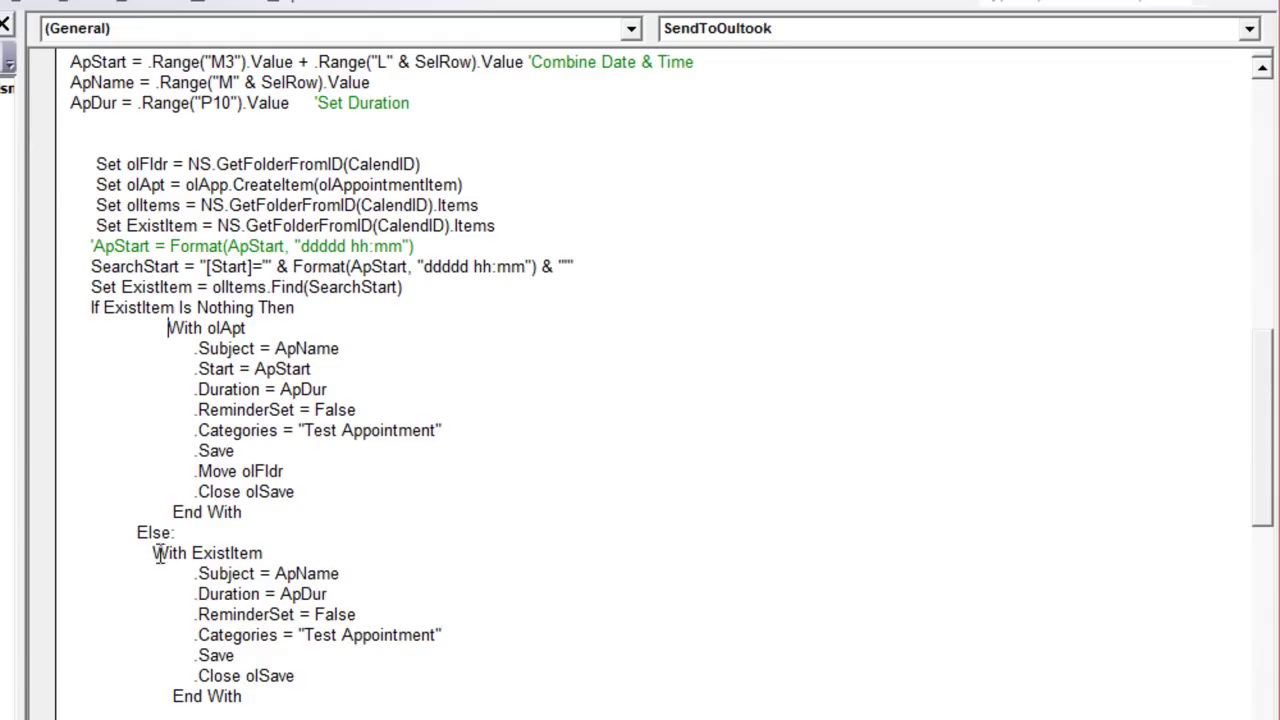
{"action": "left_click_drag", "start_coordinate": [110, 327], "coordinate": [285, 511]}
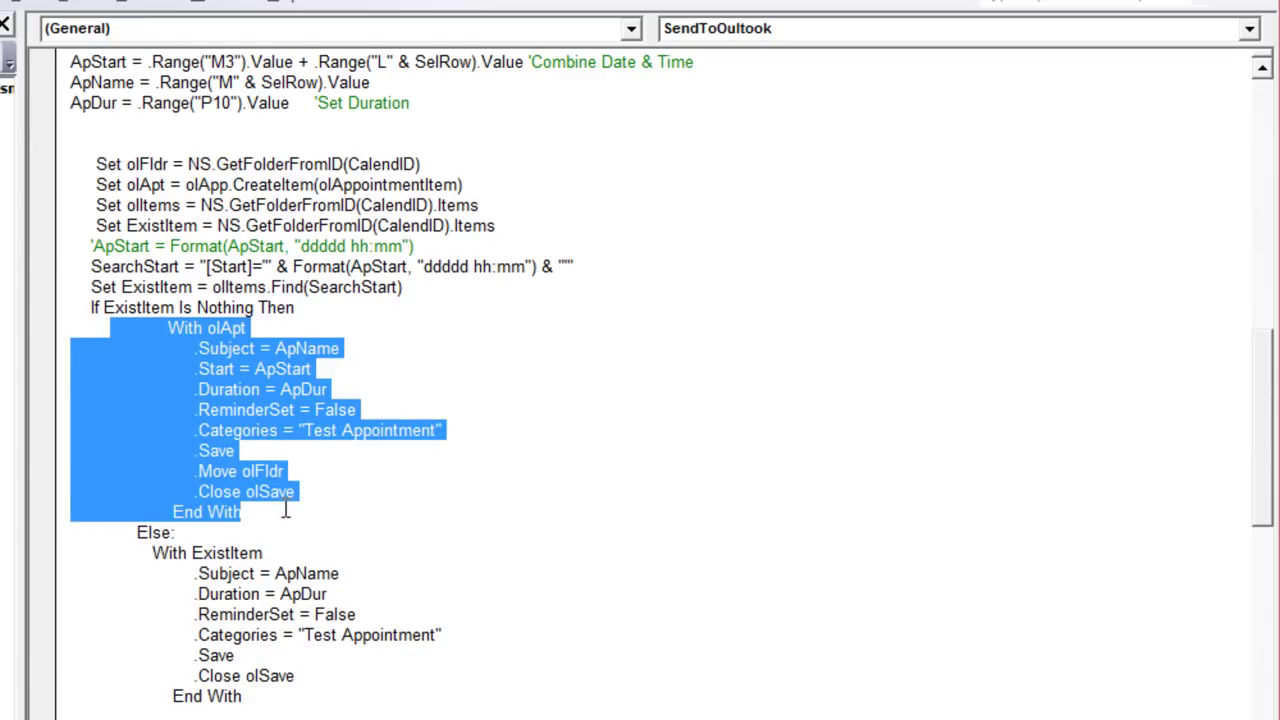
{"action": "left_click", "coordinate": [144, 552]}
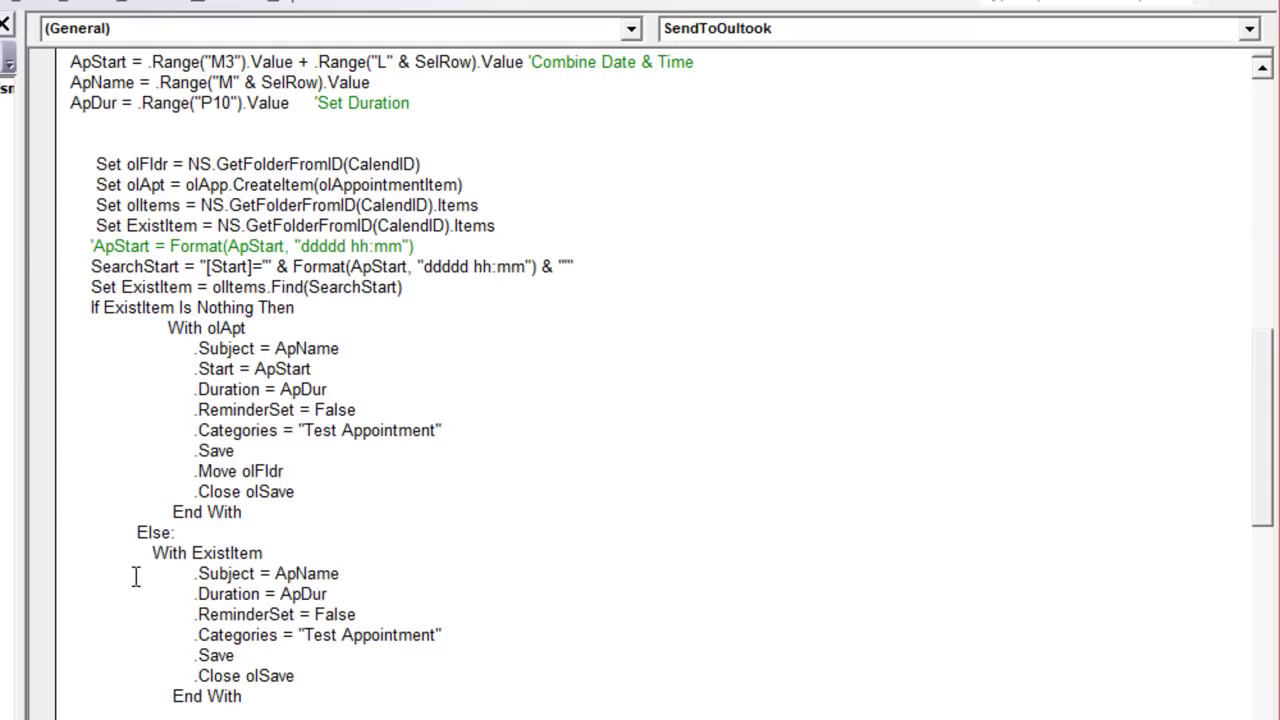
{"action": "left_click", "coordinate": [213, 697], "text": "shift"}
{"action": "left_click", "coordinate": [172, 713]}
{"action": "key", "text": "BackSpace"}
Step: Delete the commented code from 'On Change of duration' downward and return to the workbook
{"action": "scroll", "coordinate": [640, 679], "scroll_direction": "down", "scroll_amount": 7}
{"action": "scroll", "coordinate": [640, 679], "scroll_direction": "down", "scroll_amount": 7}
{"action": "scroll", "coordinate": [548, 659], "scroll_direction": "up", "scroll_amount": 8}
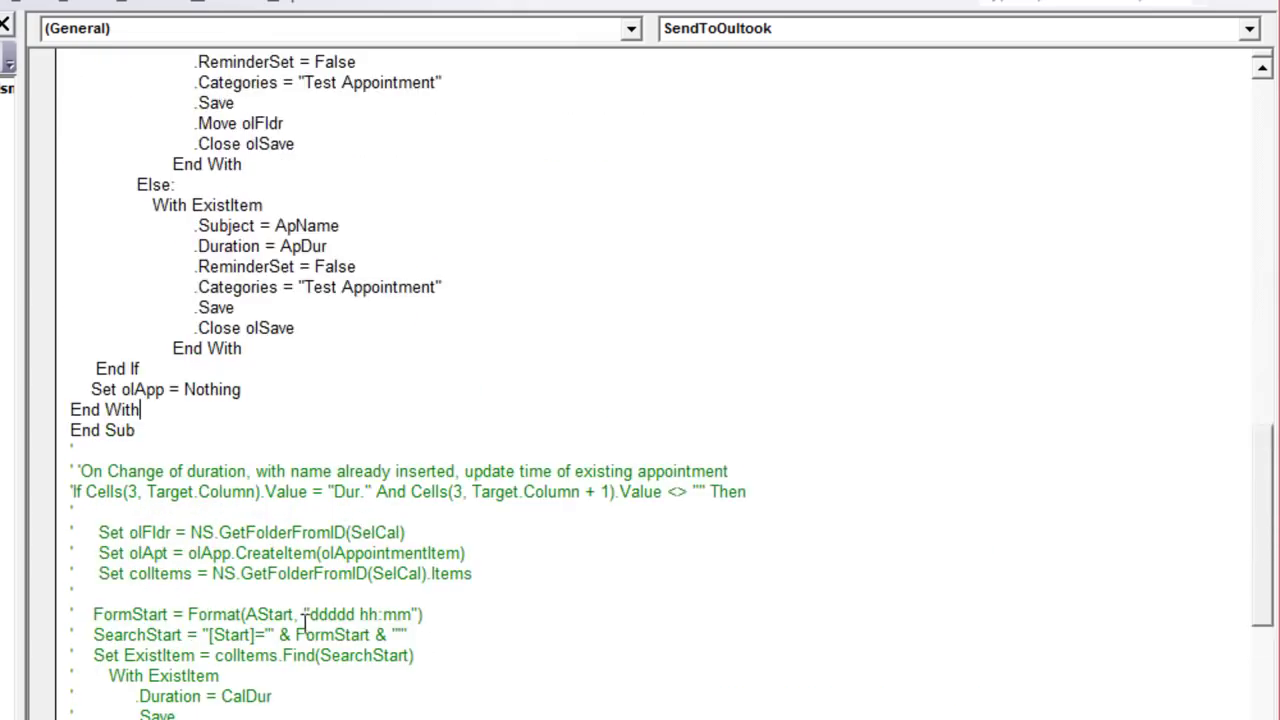
{"action": "left_click", "coordinate": [50, 478]}
{"action": "left_click", "coordinate": [75, 469]}
{"action": "left_click_drag", "start_coordinate": [63, 472], "coordinate": [64, 716]}
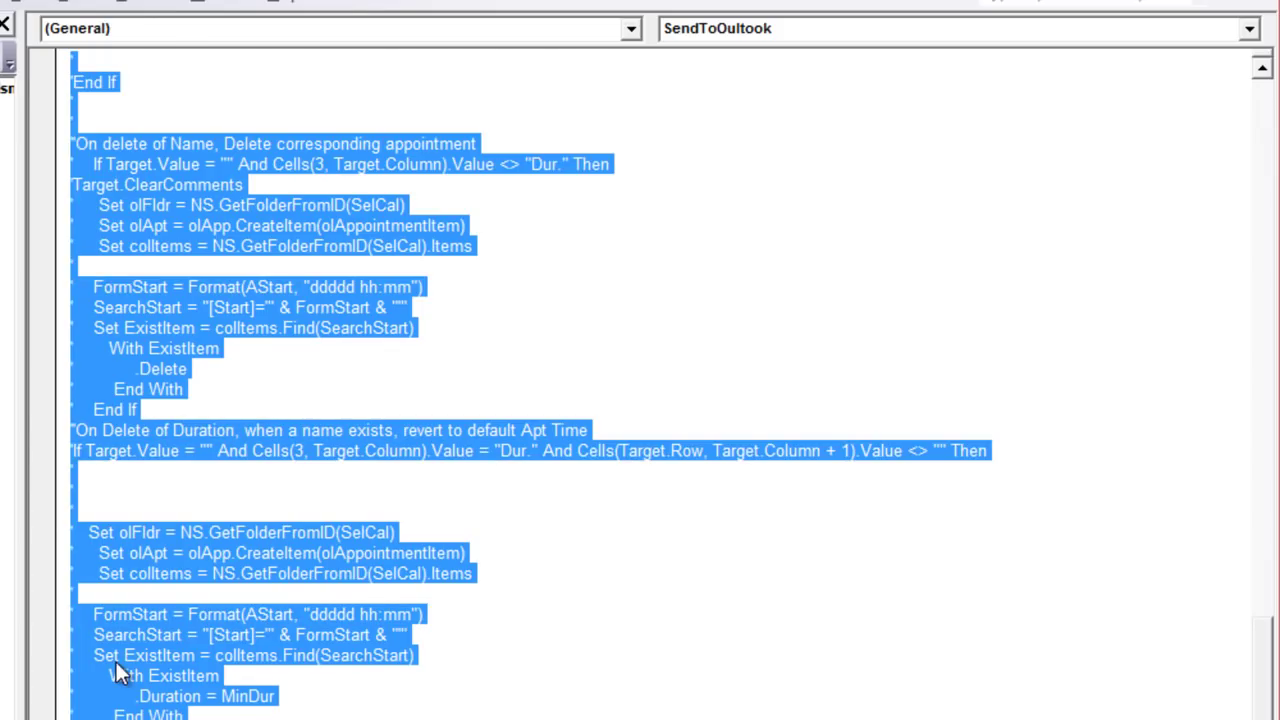
{"action": "key", "text": "Delete"}
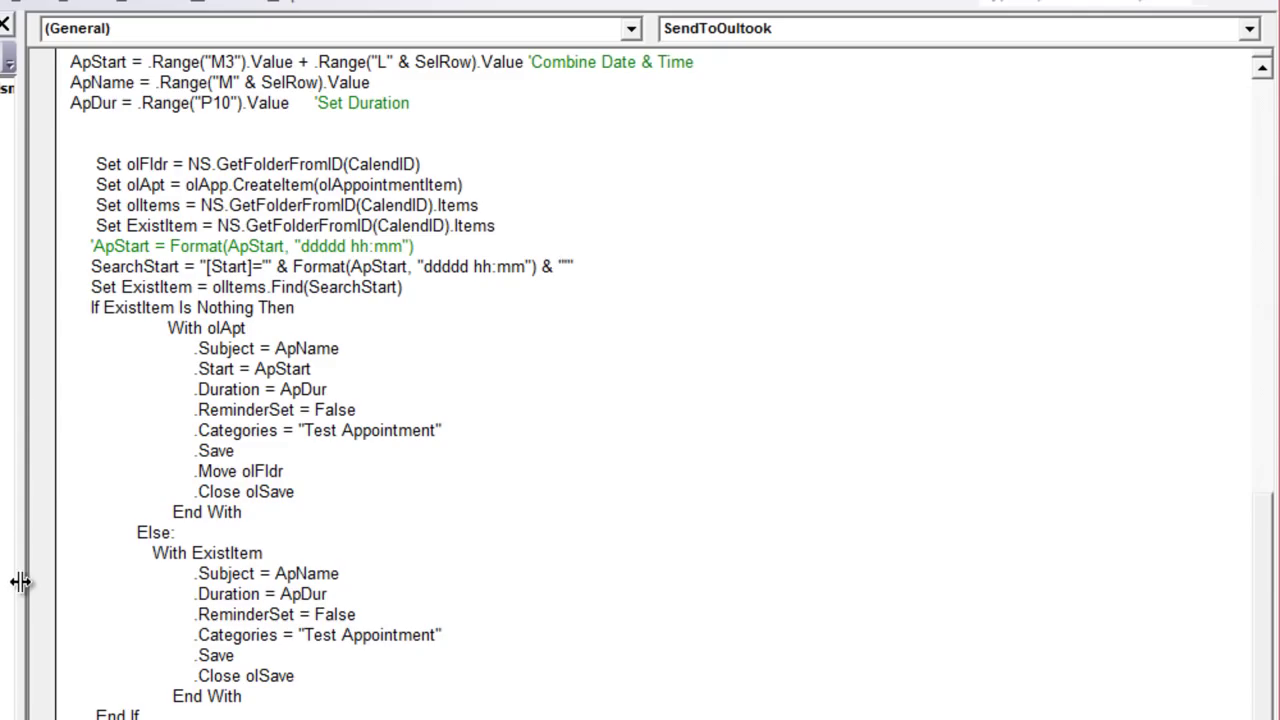
{"action": "scroll", "coordinate": [280, 398], "scroll_direction": "up", "scroll_amount": 15}
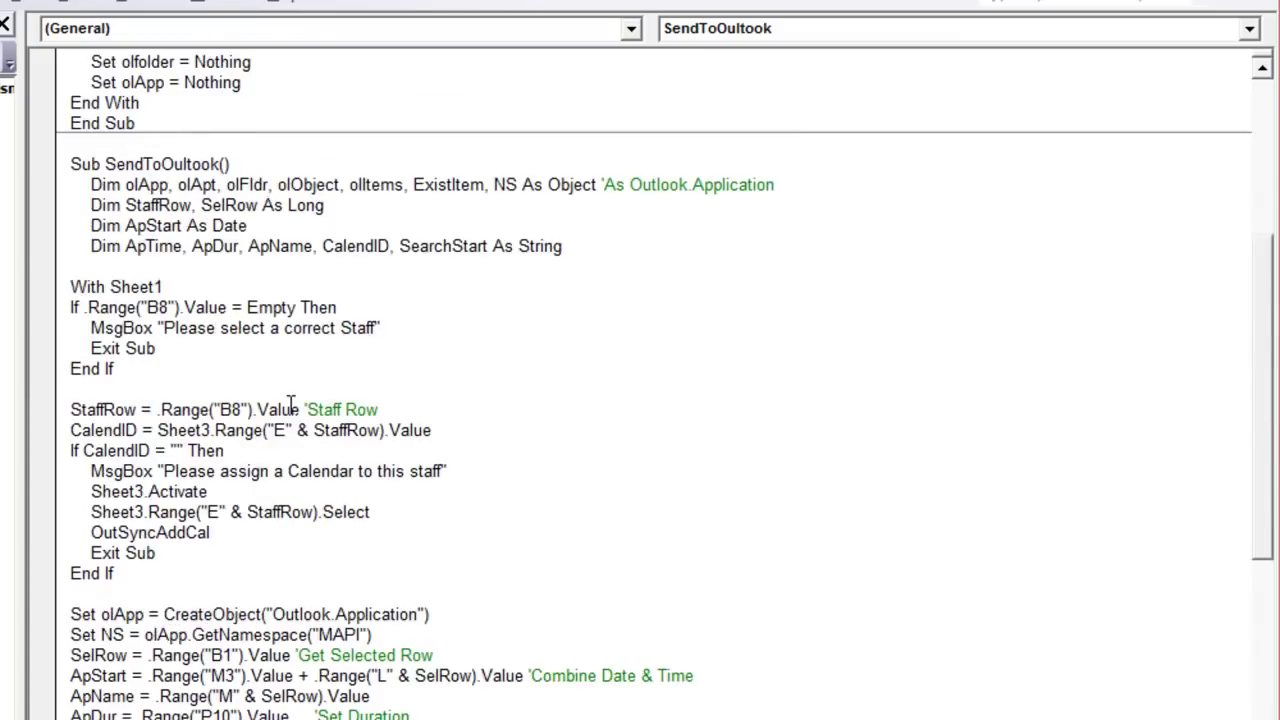
{"action": "scroll", "coordinate": [290, 406], "scroll_direction": "up", "scroll_amount": 1}
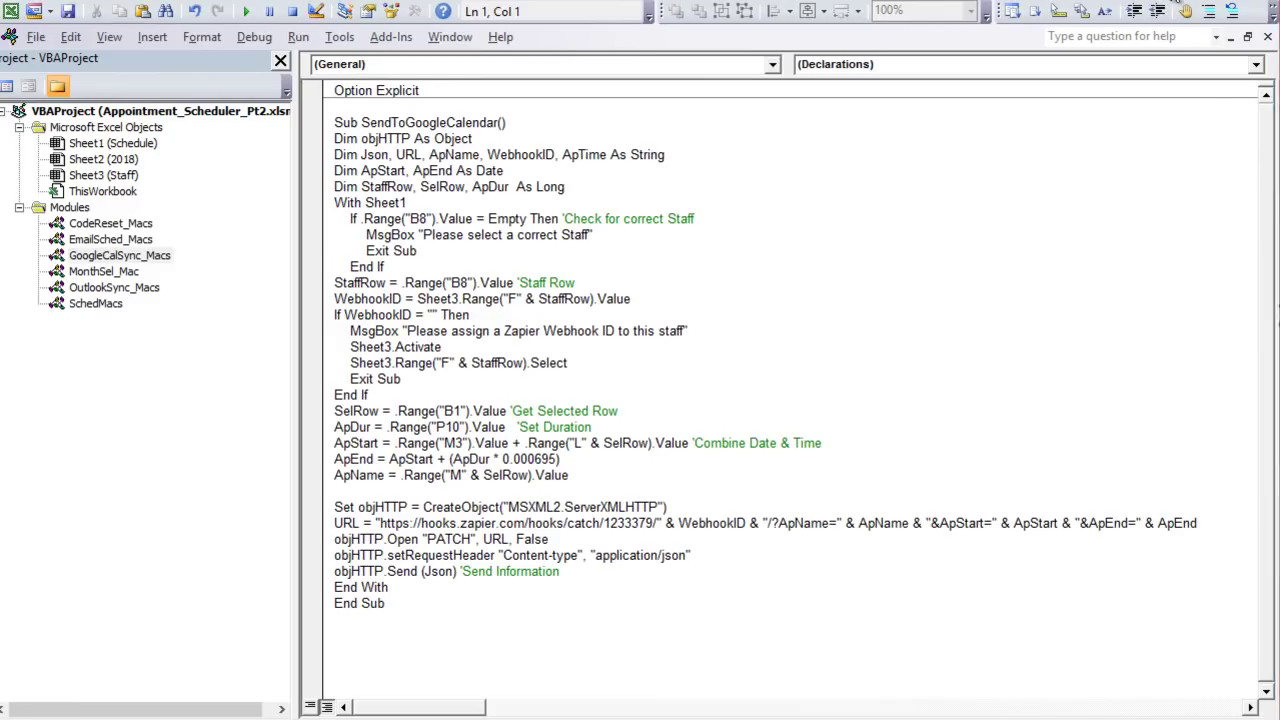
{"action": "key", "text": "alt+F11"}
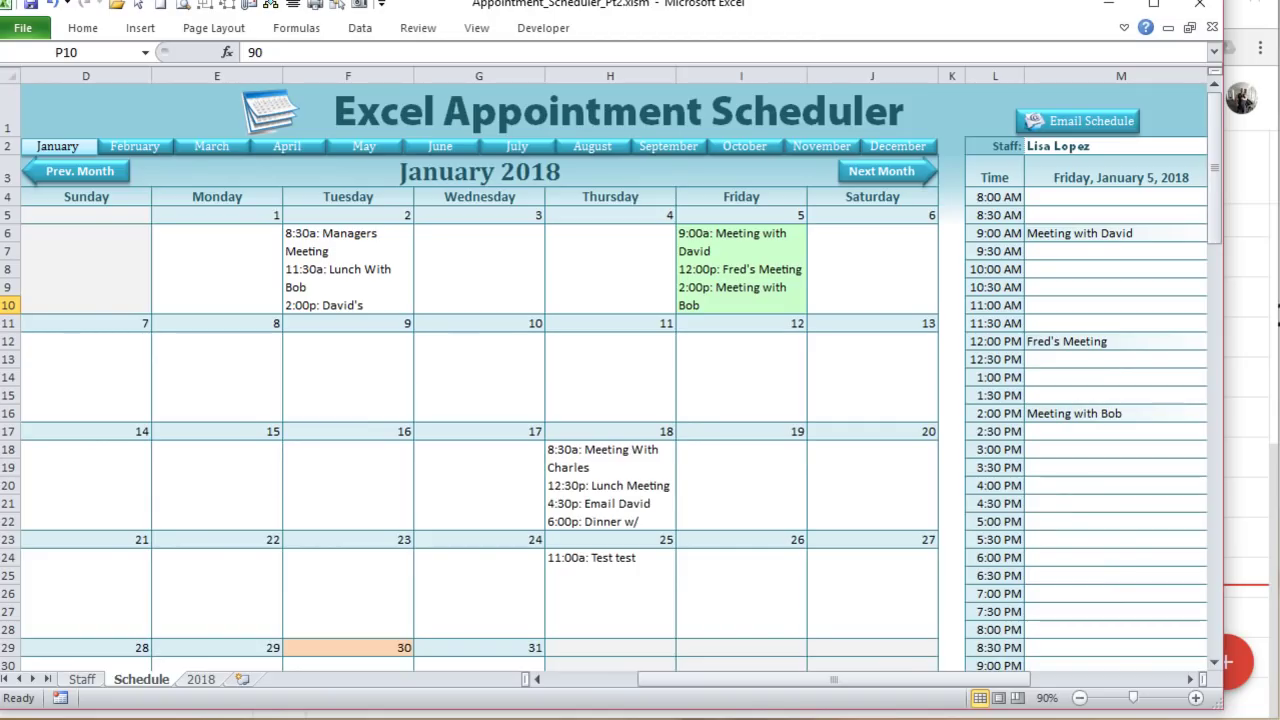
Step: Set cell P9 to Yes from its dropdown
{"action": "left_click_drag", "start_coordinate": [772, 686], "coordinate": [912, 690]}
{"action": "left_click", "coordinate": [752, 287]}
{"action": "left_click", "coordinate": [785, 289]}
{"action": "left_click", "coordinate": [722, 314]}
{"action": "left_click_drag", "start_coordinate": [771, 675], "coordinate": [737, 676]}
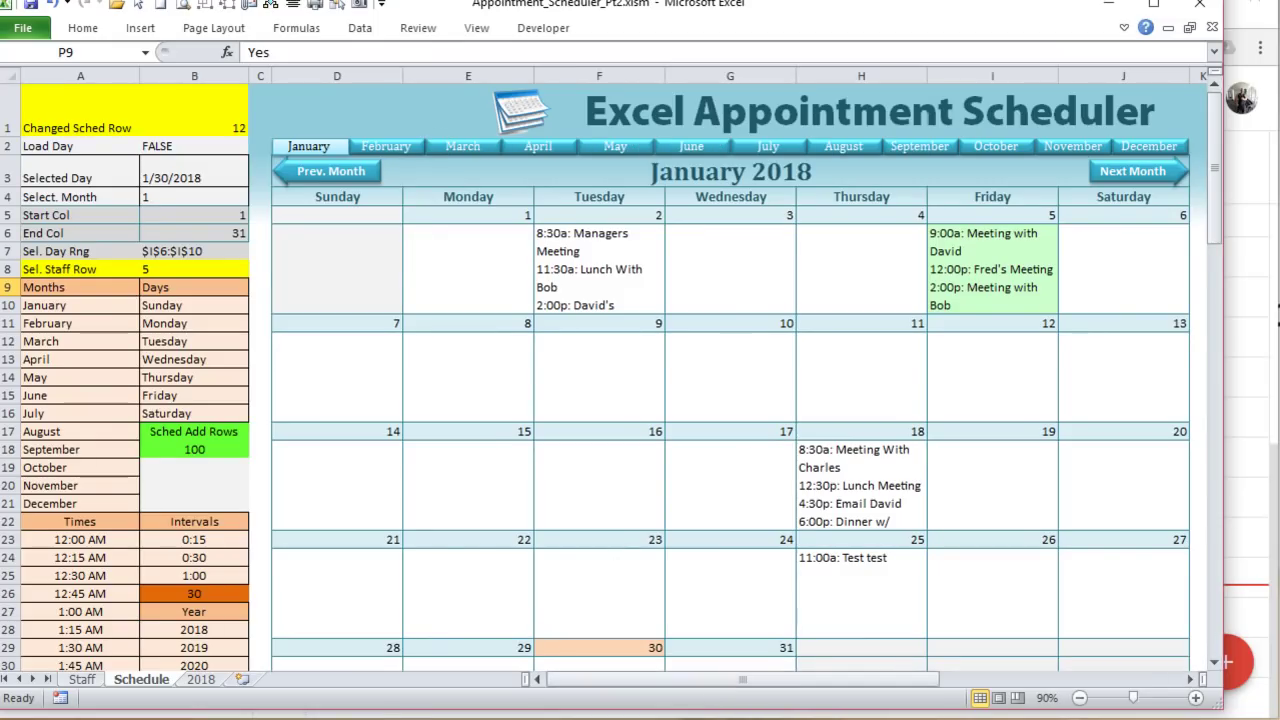
Step: Start a New calendar in Google Calendar, checking the Staff sheet for names
{"action": "key", "text": "alt+Tab"}
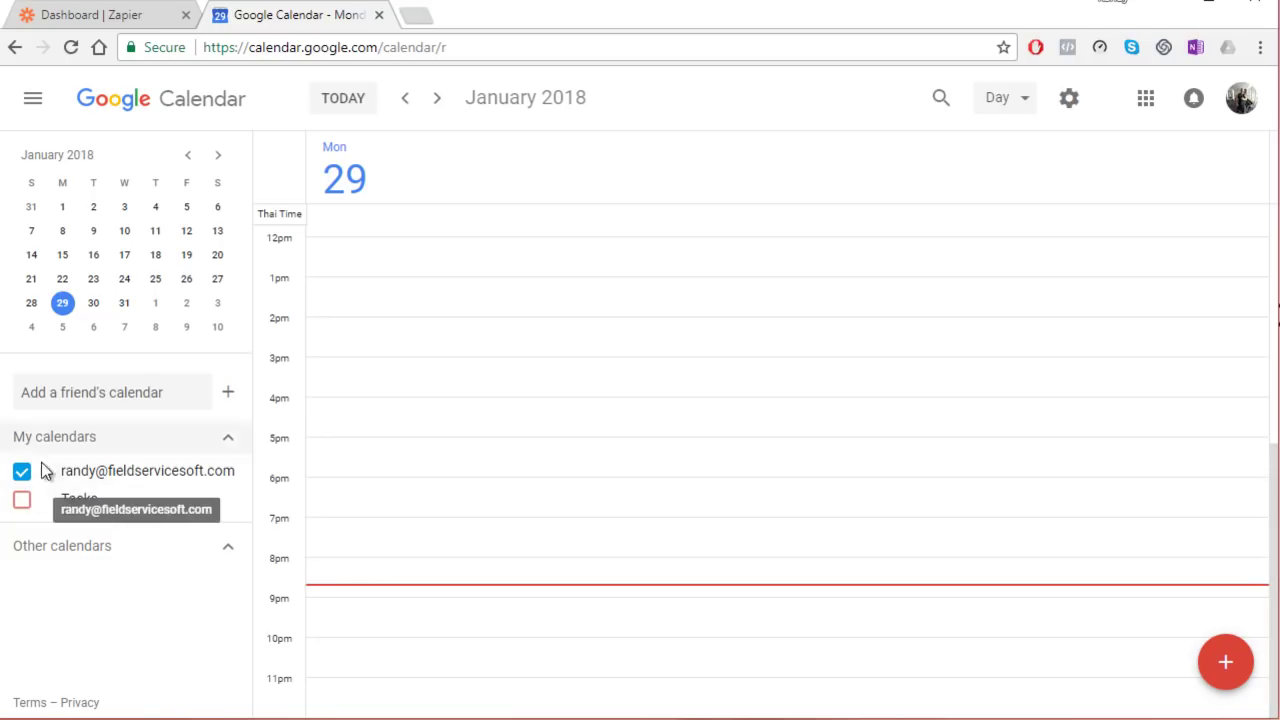
{"action": "left_click", "coordinate": [229, 392]}
{"action": "left_click", "coordinate": [280, 422]}
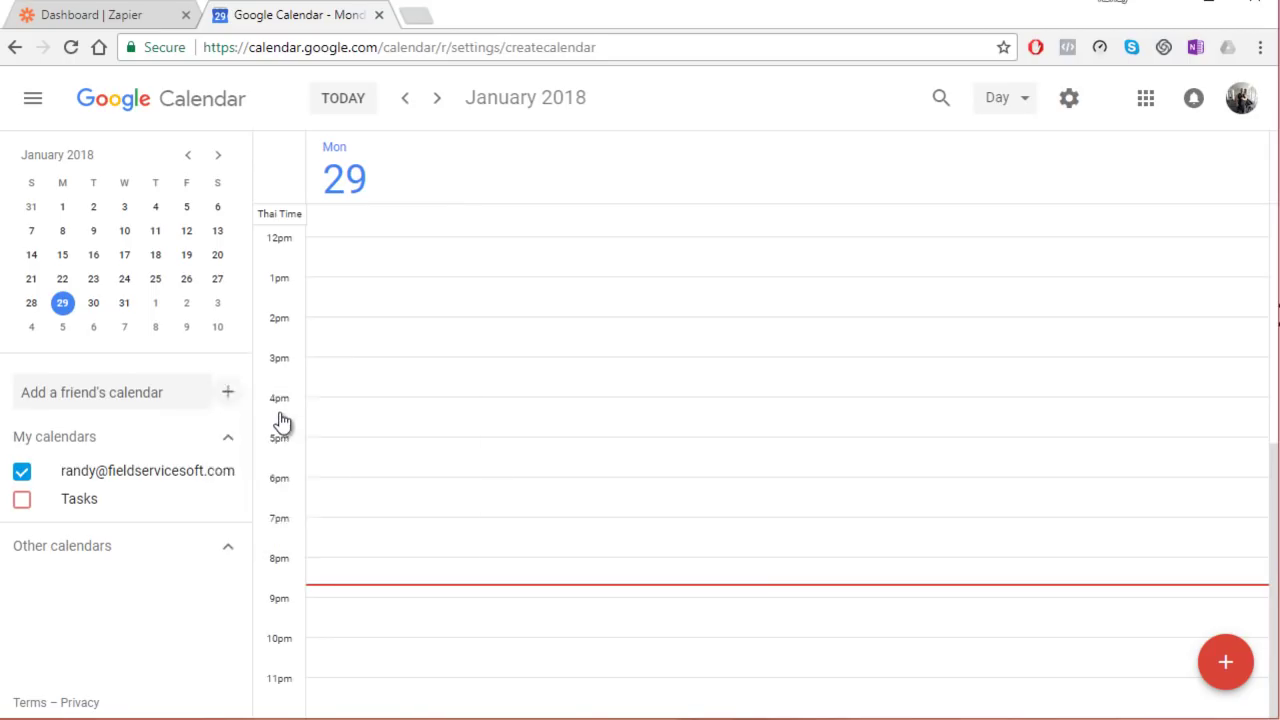
{"action": "key", "text": "alt+Tab"}
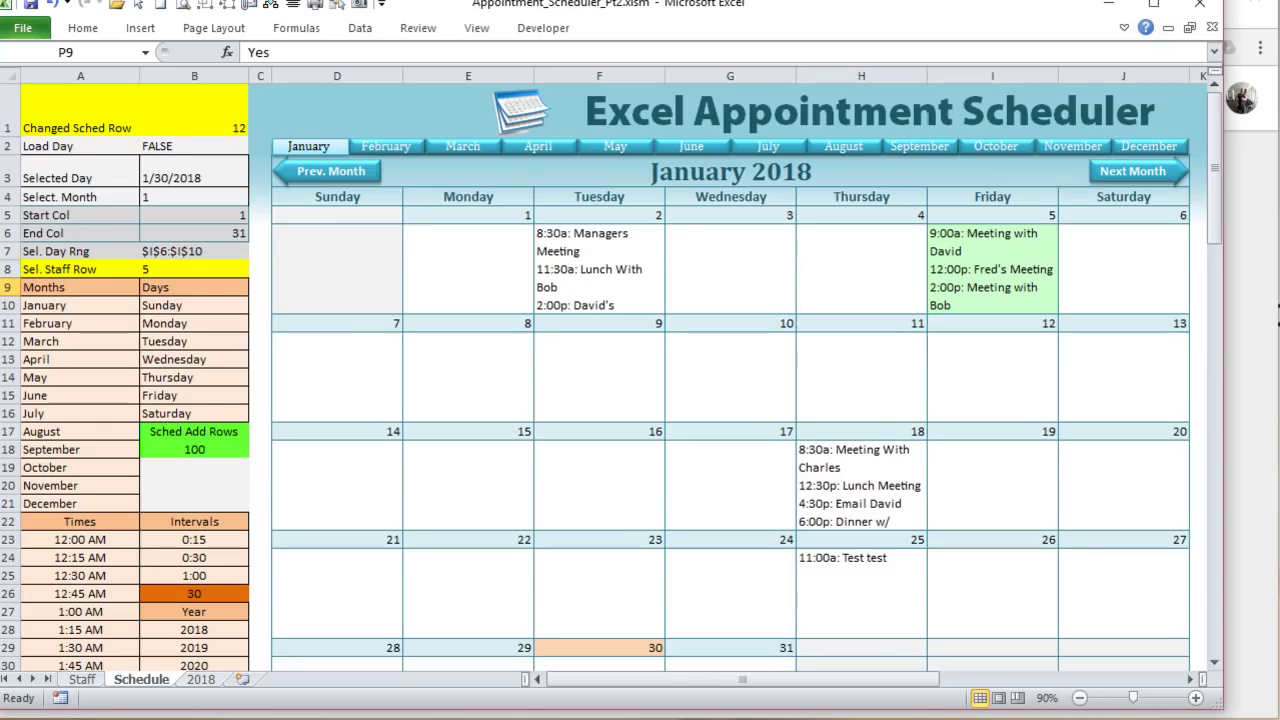
{"action": "left_click", "coordinate": [84, 683]}
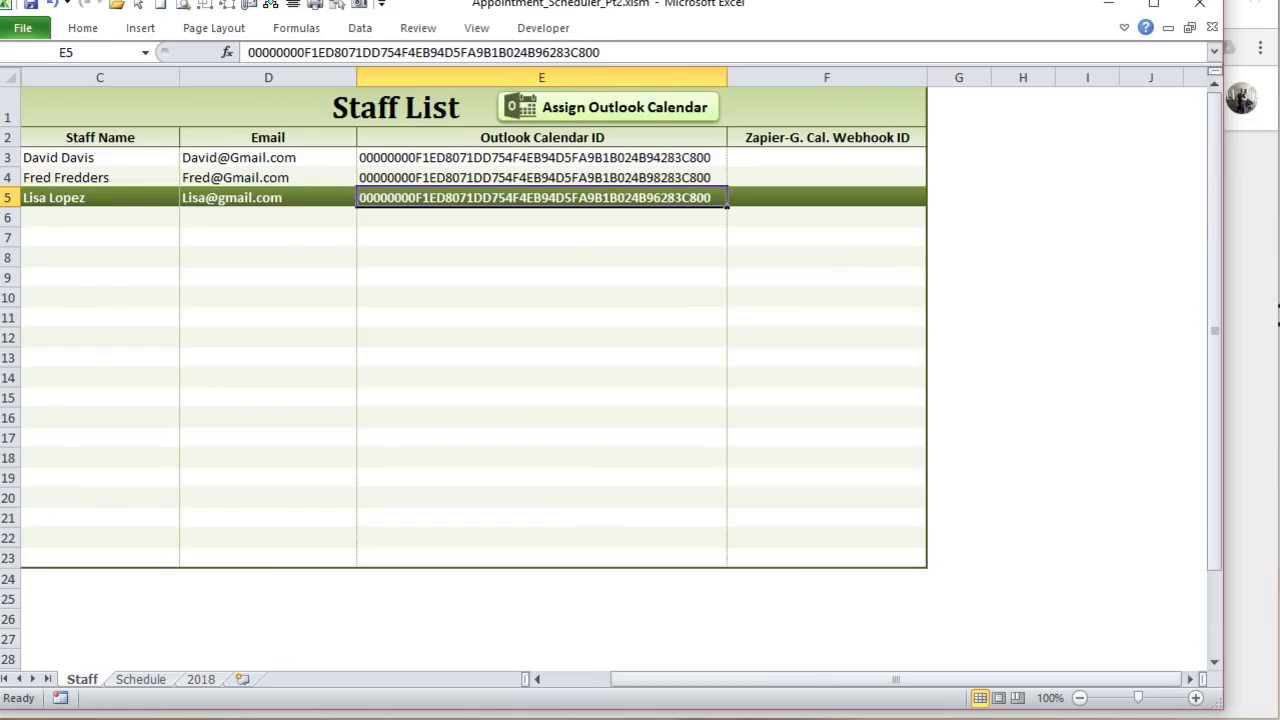
{"action": "key", "text": "alt+Tab"}
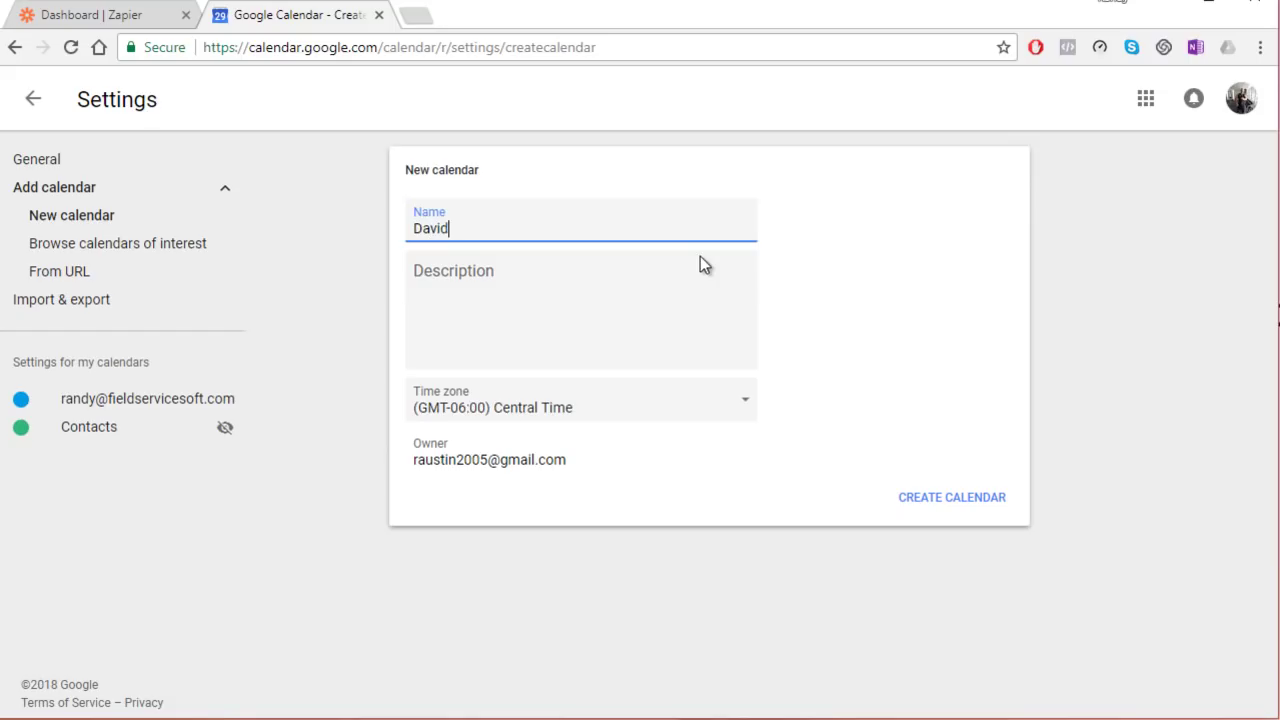
Step: Create staff calendars from the New calendar form, typing a staff member's first name
{"action": "left_click", "coordinate": [975, 500]}
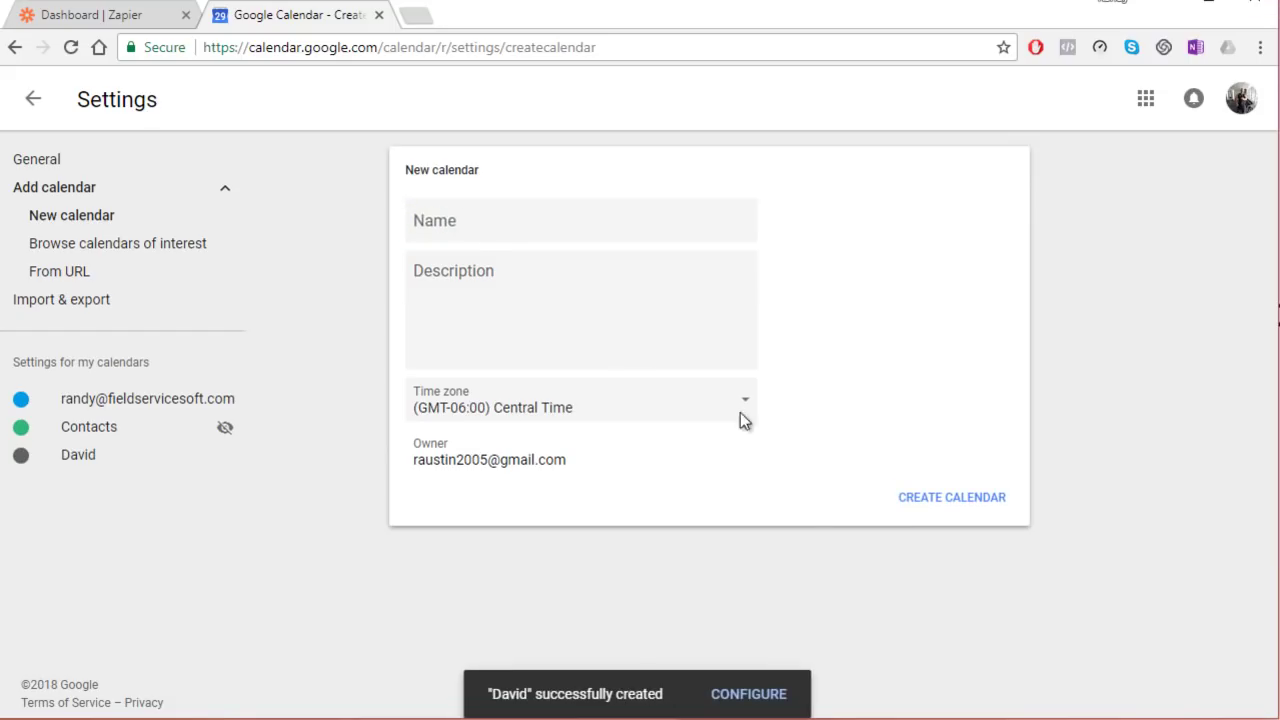
{"action": "left_click", "coordinate": [478, 228]}
{"action": "type", "text": "Lisa"}
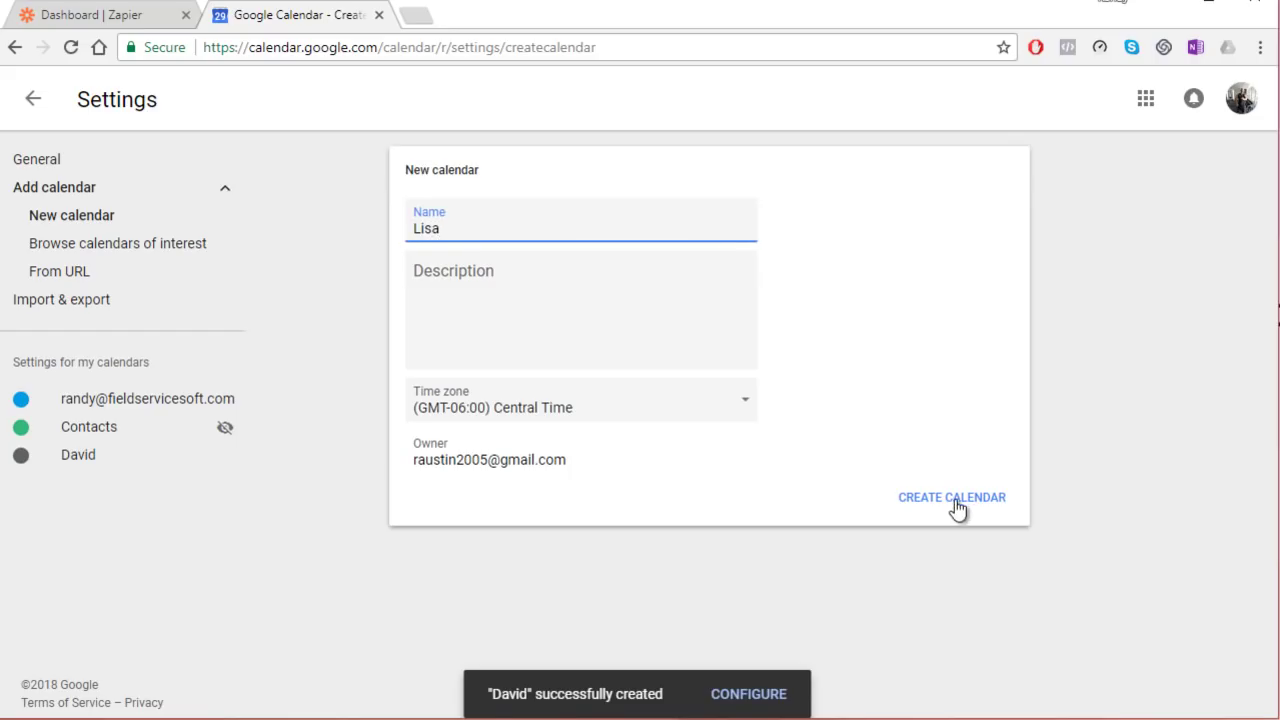
{"action": "left_click", "coordinate": [953, 500]}
{"action": "left_click", "coordinate": [510, 231]}
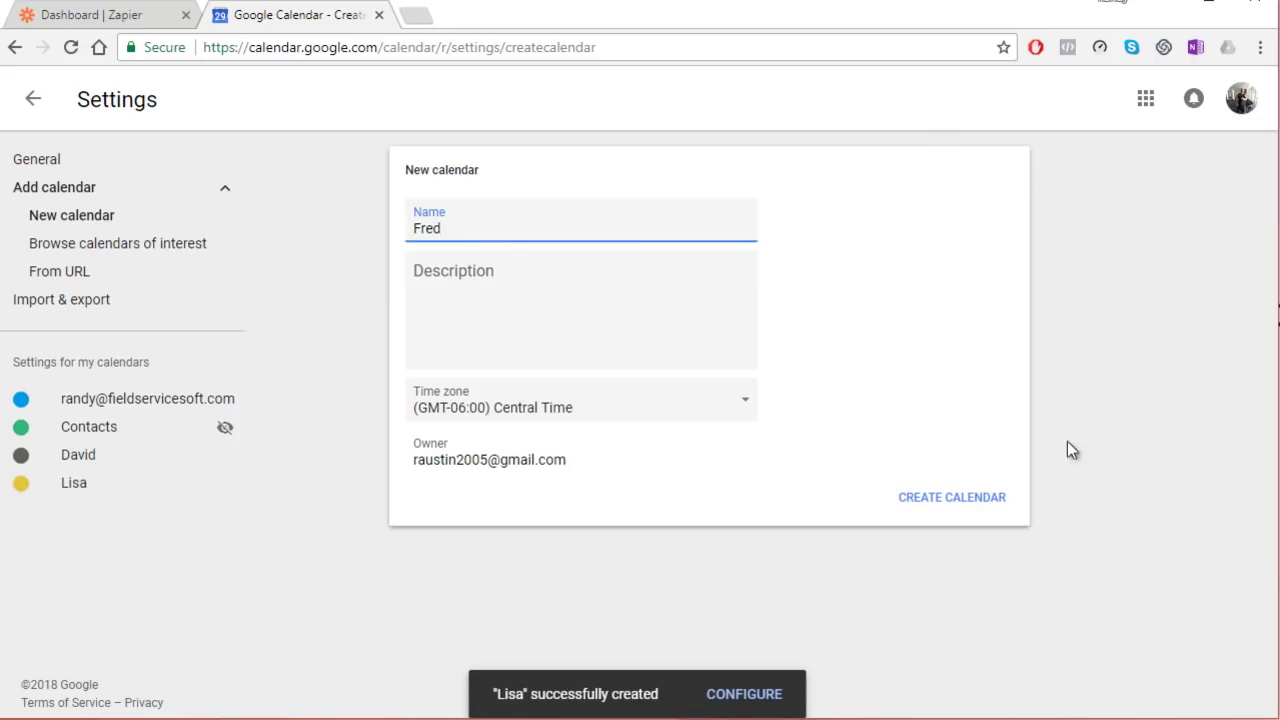
Step: Create the third staff calendar, return to the day view and hide the main account calendar
{"action": "left_click", "coordinate": [929, 498]}
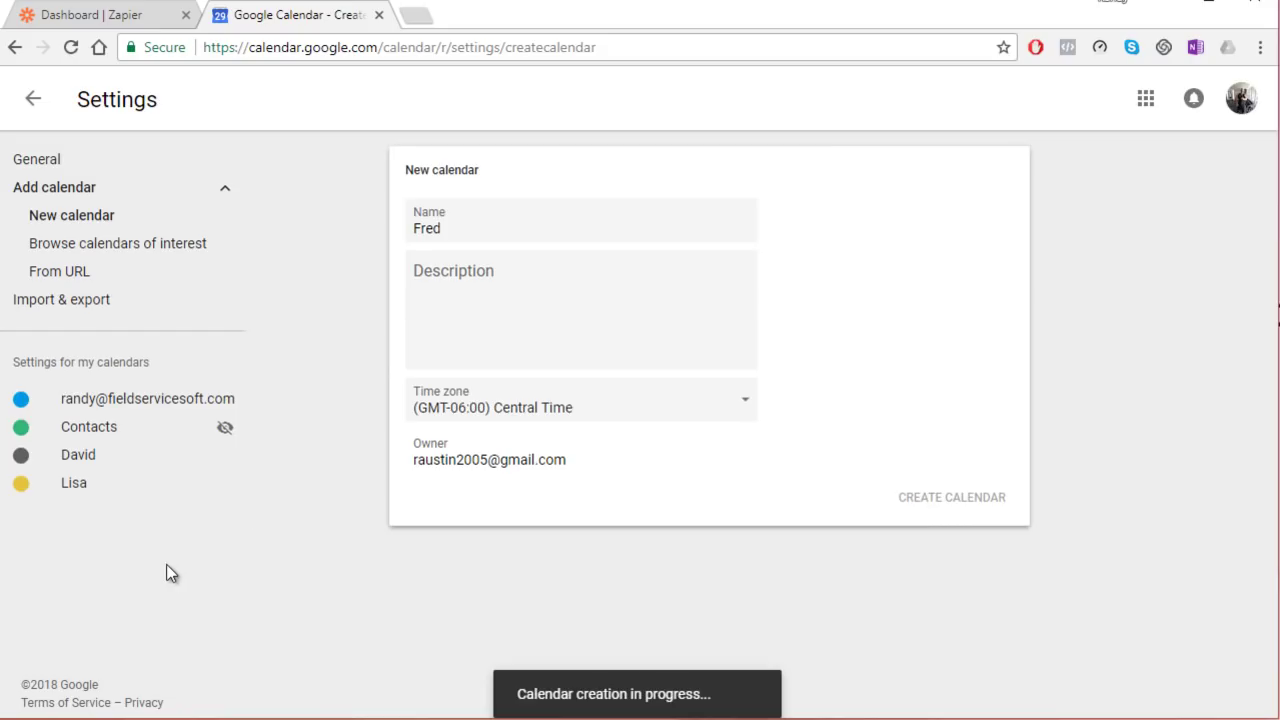
{"action": "left_click", "coordinate": [33, 98]}
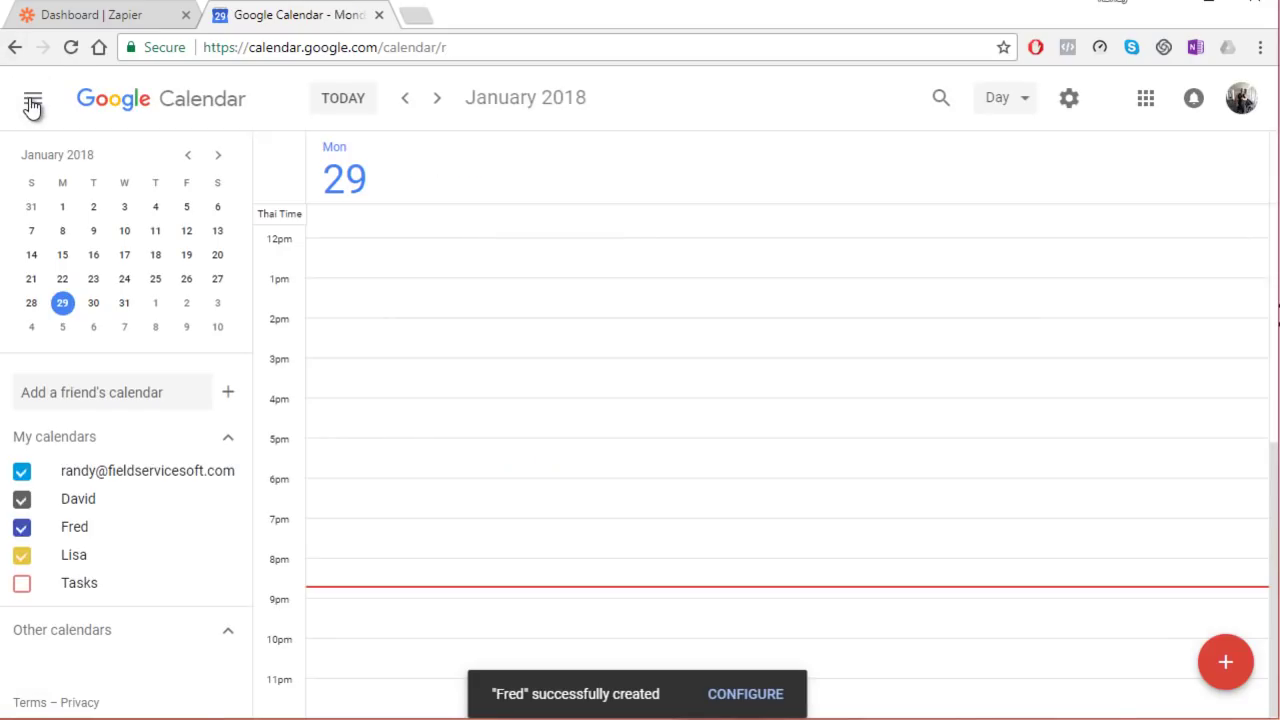
{"action": "left_click", "coordinate": [24, 471]}
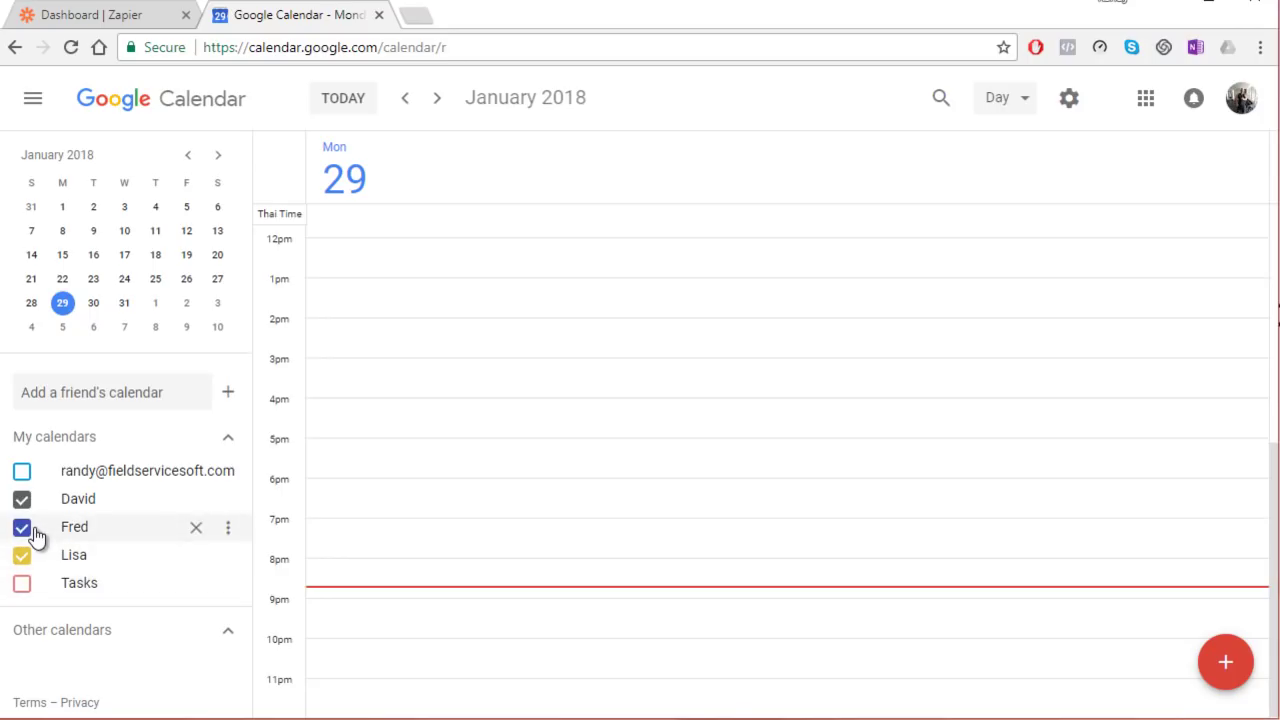
Step: Recolour the staff member's calendar from tangerine to green, leaving the other calendar unchanged
{"action": "left_click", "coordinate": [228, 499]}
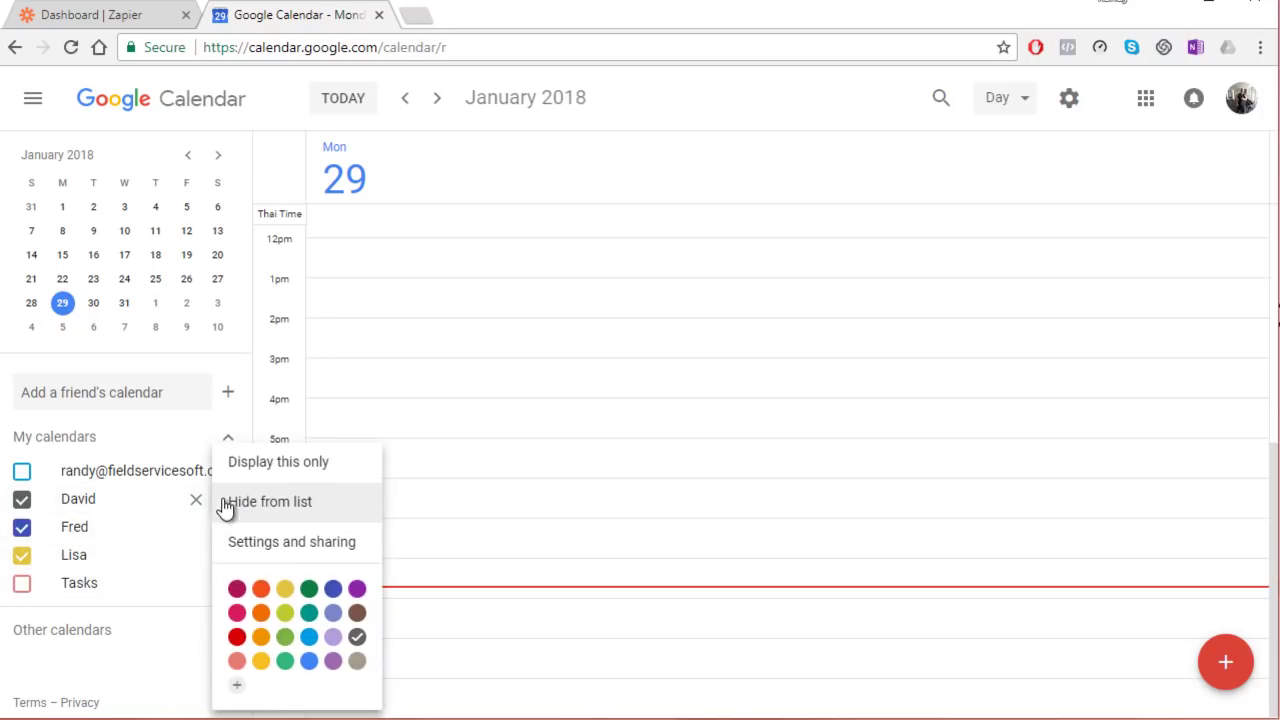
{"action": "left_click", "coordinate": [261, 590]}
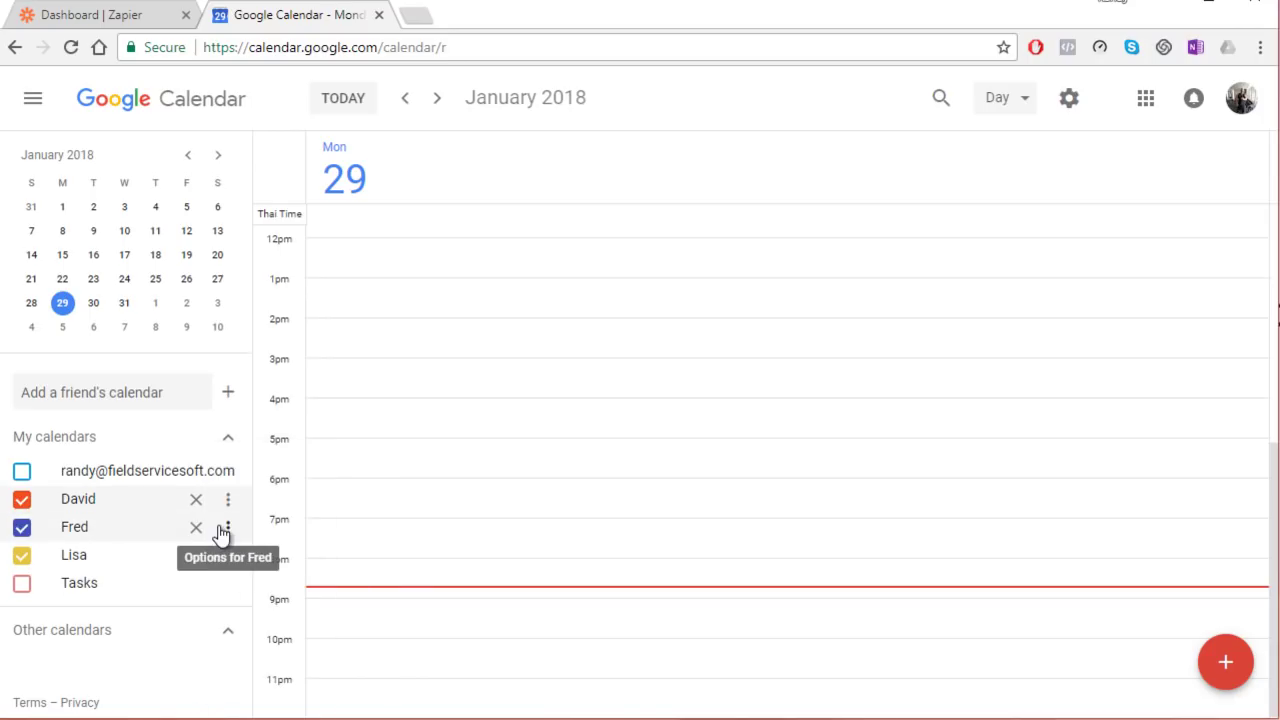
{"action": "left_click", "coordinate": [229, 530]}
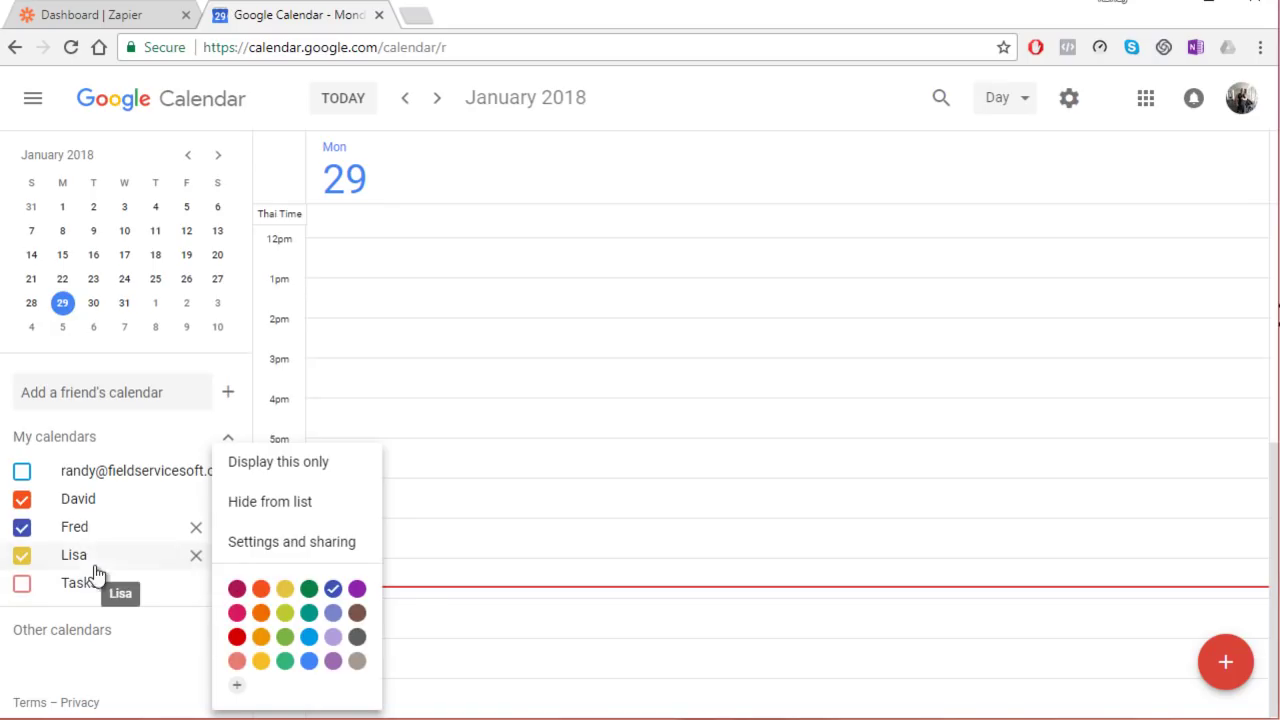
{"action": "left_click", "coordinate": [134, 567]}
{"action": "left_click", "coordinate": [44, 561]}
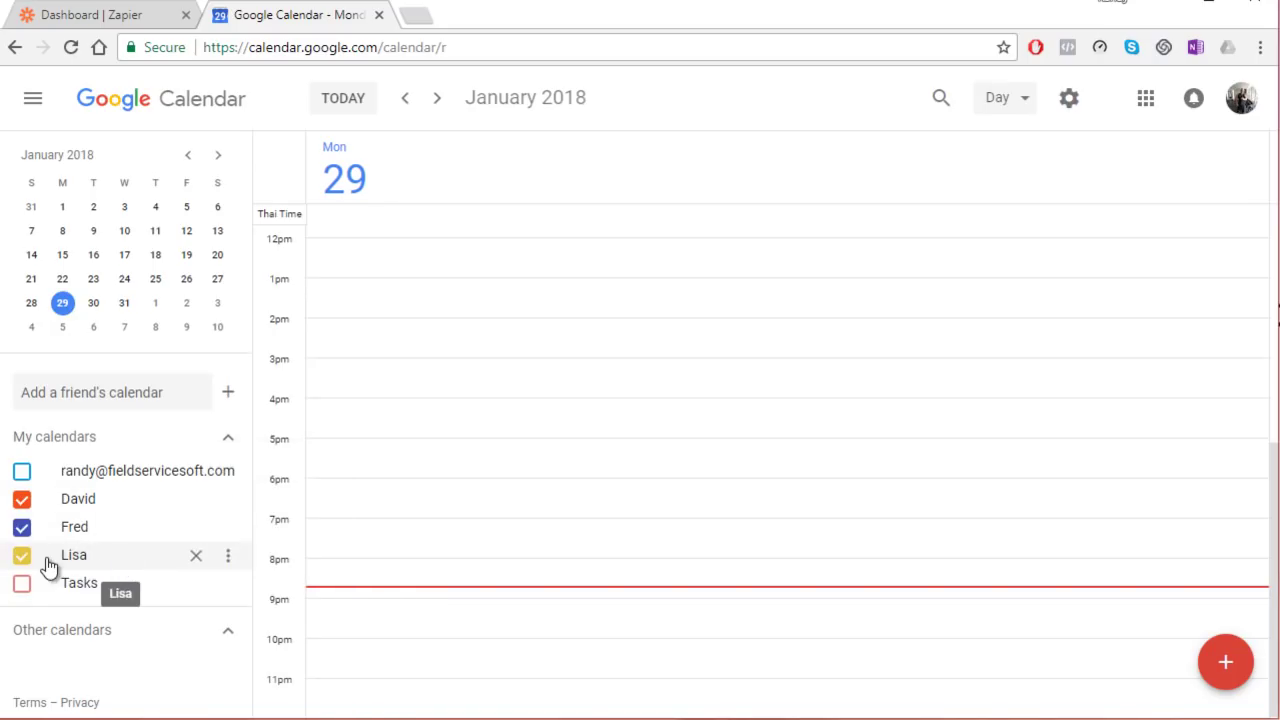
{"action": "left_click", "coordinate": [228, 500]}
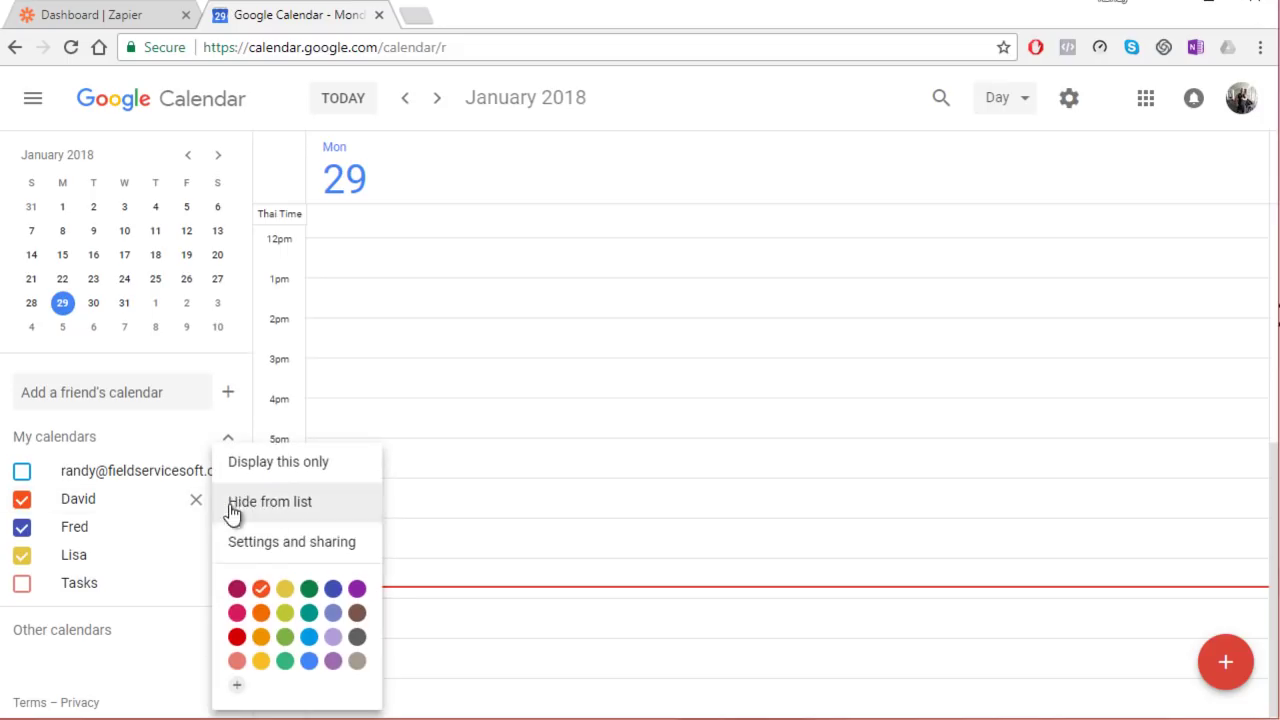
{"action": "left_click", "coordinate": [309, 590]}
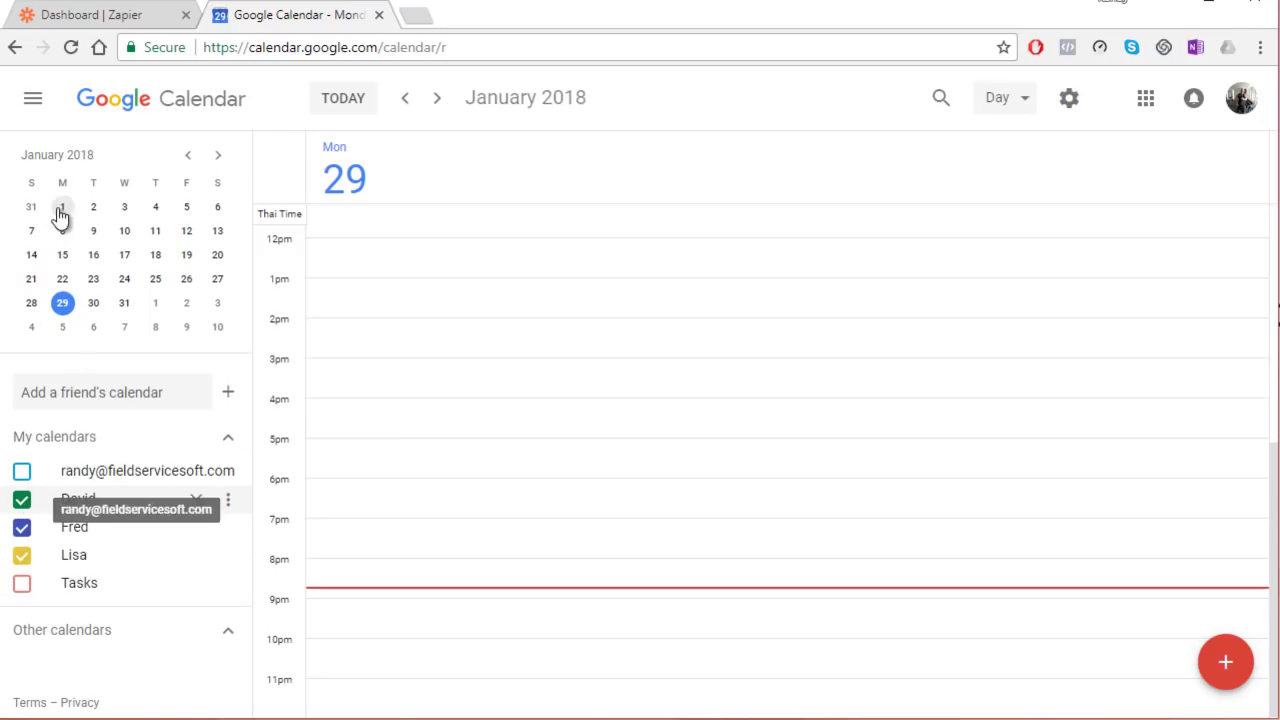
Step: Make a new Zap with Webhooks by Zapier's Catch Hook trigger and save it
{"action": "left_click", "coordinate": [137, 17]}
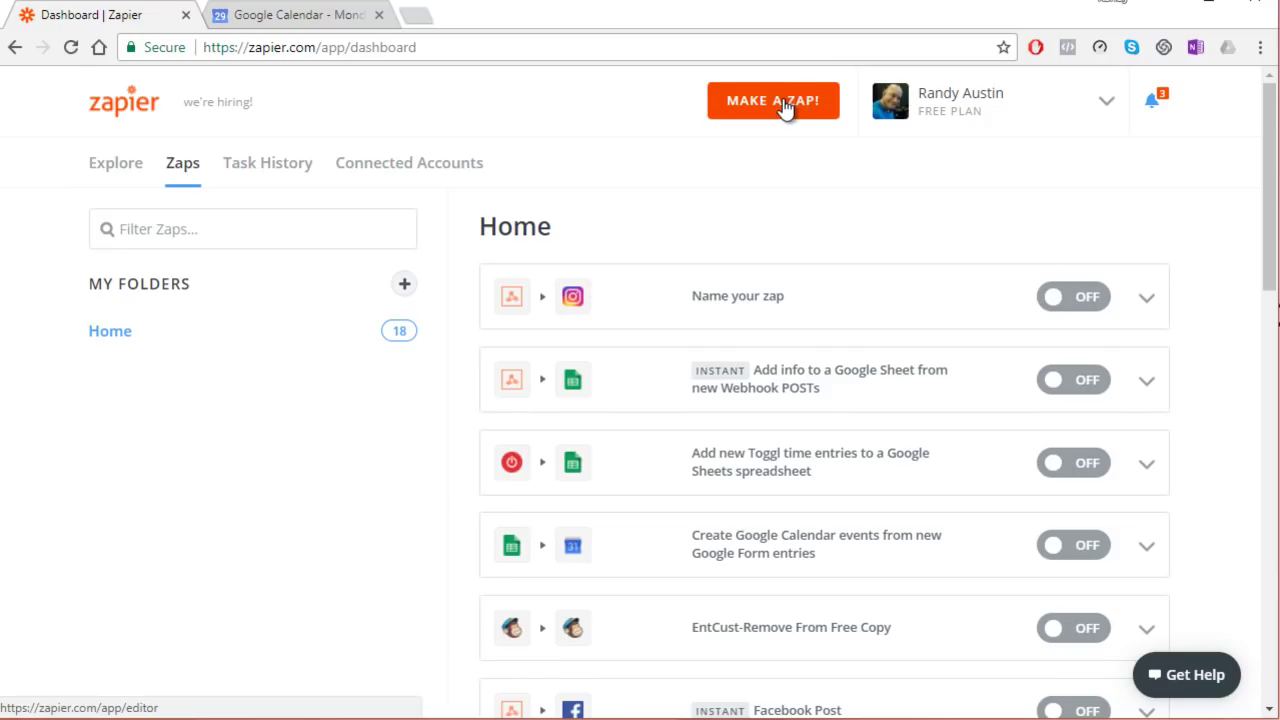
{"action": "left_click", "coordinate": [785, 108]}
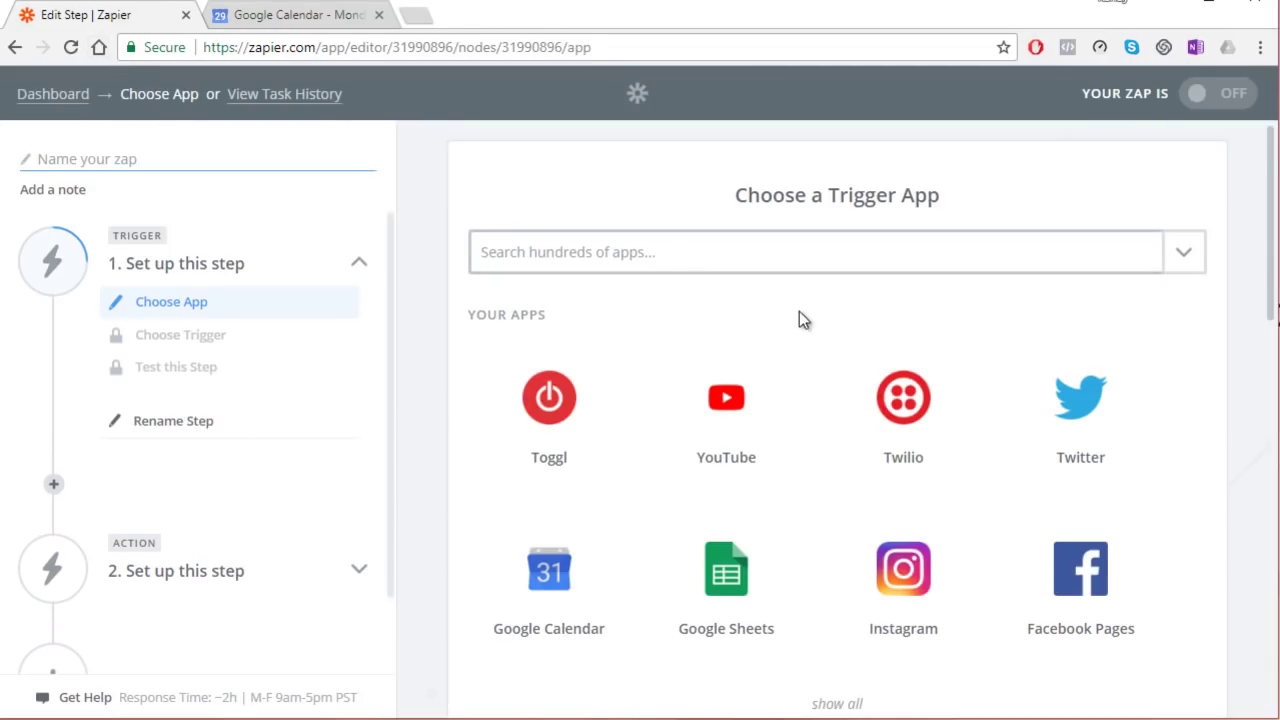
{"action": "scroll", "coordinate": [799, 313], "scroll_direction": "down", "scroll_amount": 4}
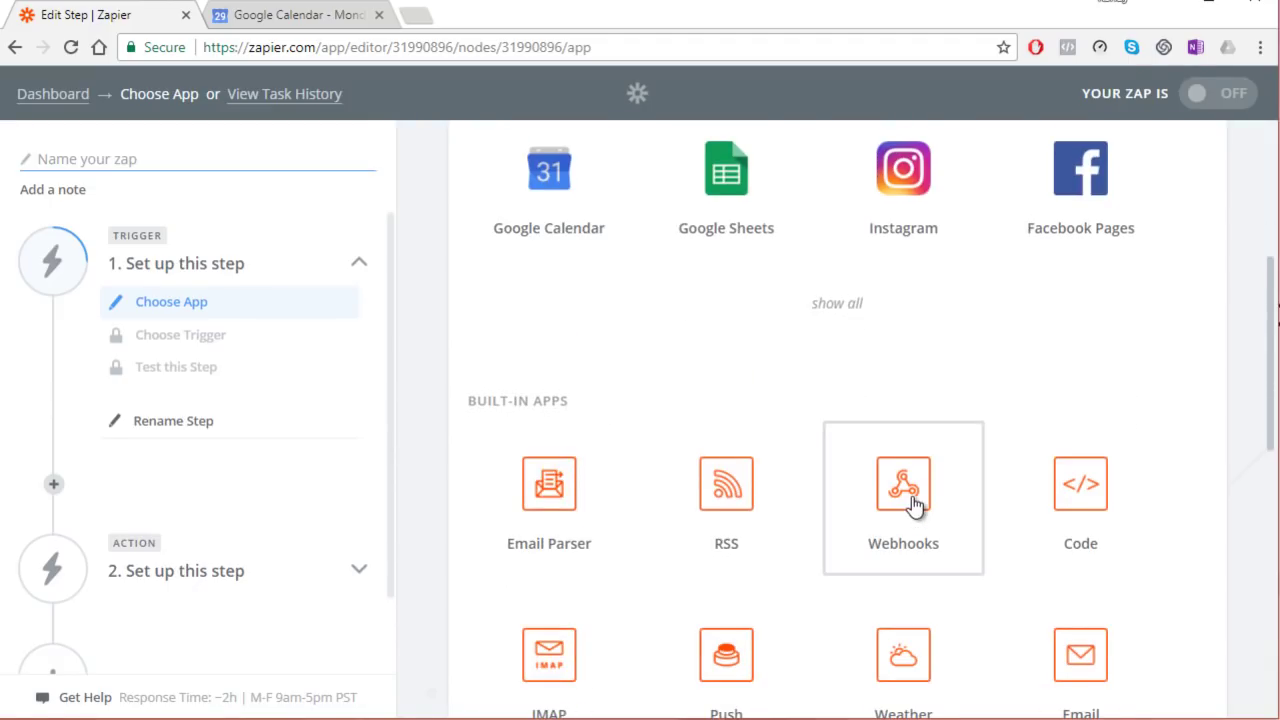
{"action": "left_click", "coordinate": [903, 485]}
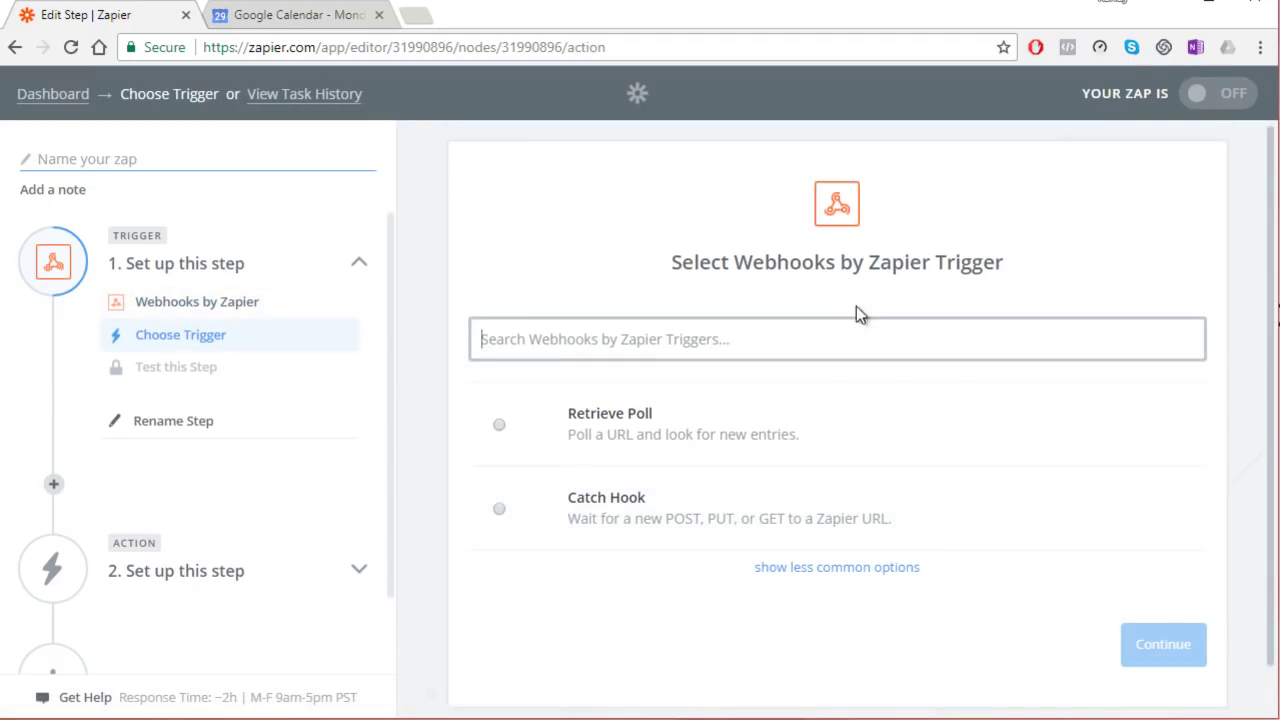
{"action": "left_click", "coordinate": [638, 519]}
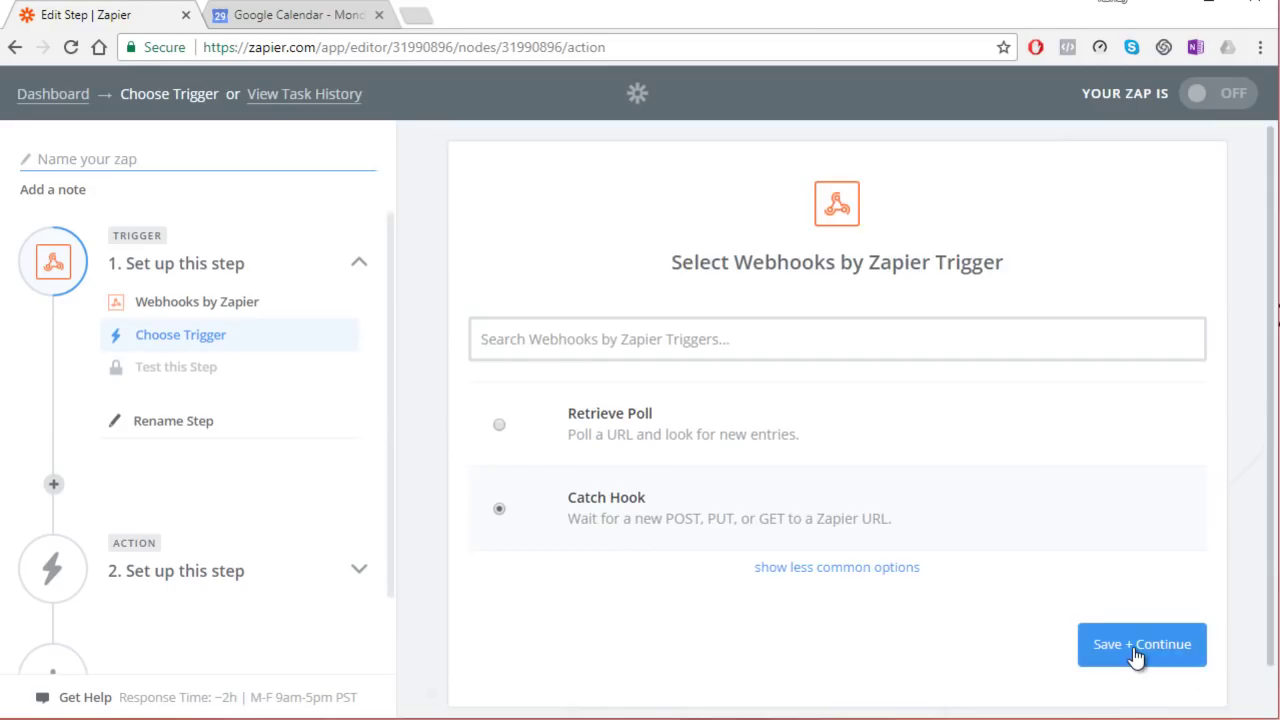
{"action": "left_click", "coordinate": [1135, 653]}
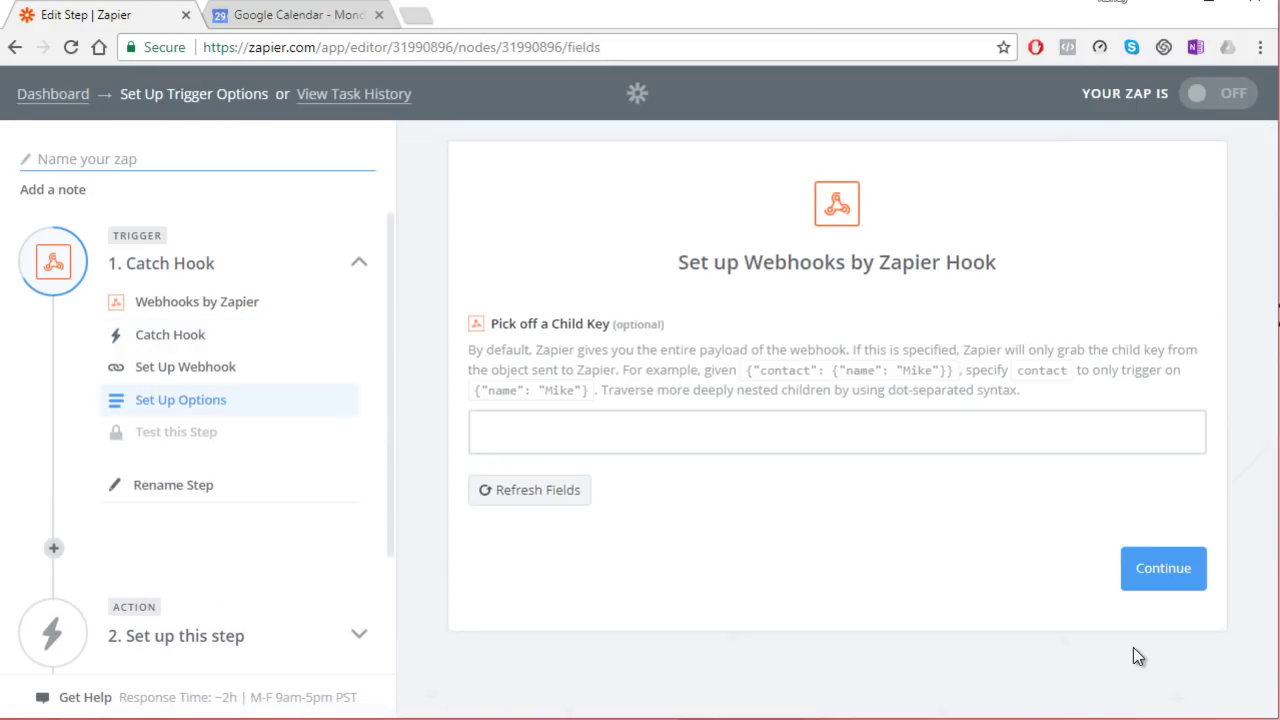
Step: Skip the child key and copy the webhook ID from the end of the generated URL
{"action": "left_click", "coordinate": [1189, 585]}
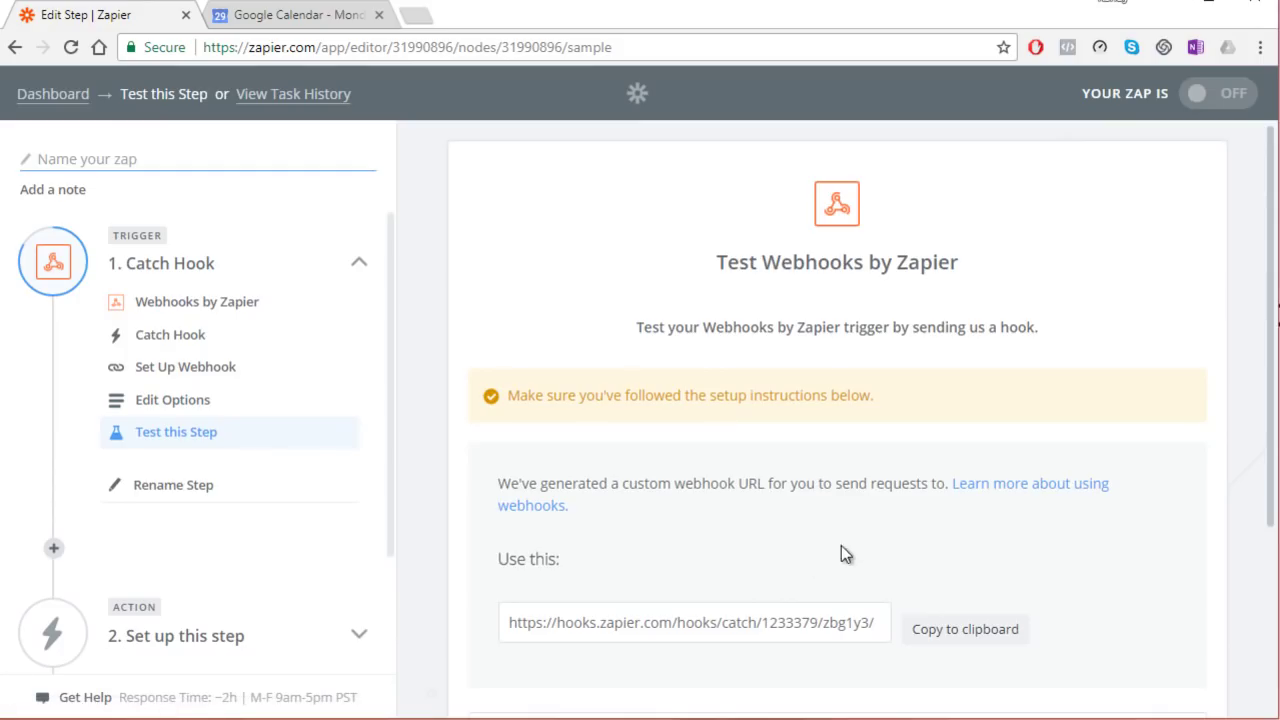
{"action": "scroll", "coordinate": [589, 622], "scroll_direction": "down", "scroll_amount": 1}
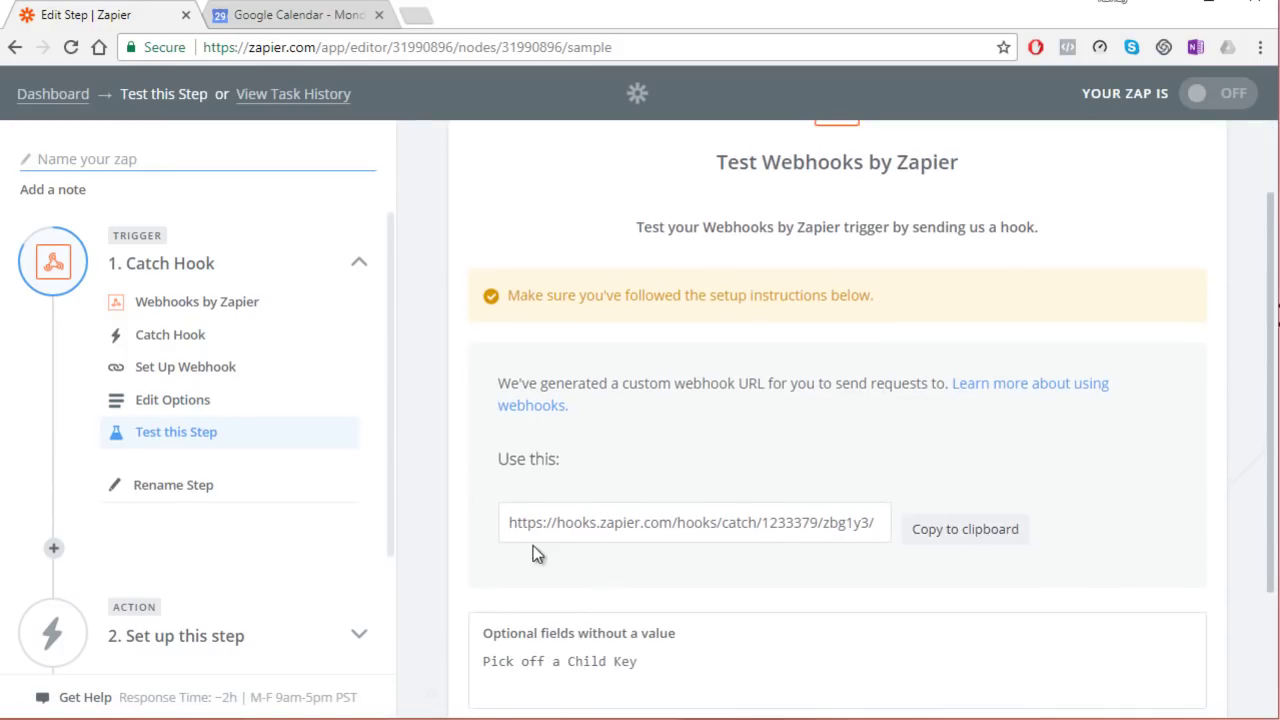
{"action": "left_click_drag", "start_coordinate": [507, 521], "coordinate": [779, 548]}
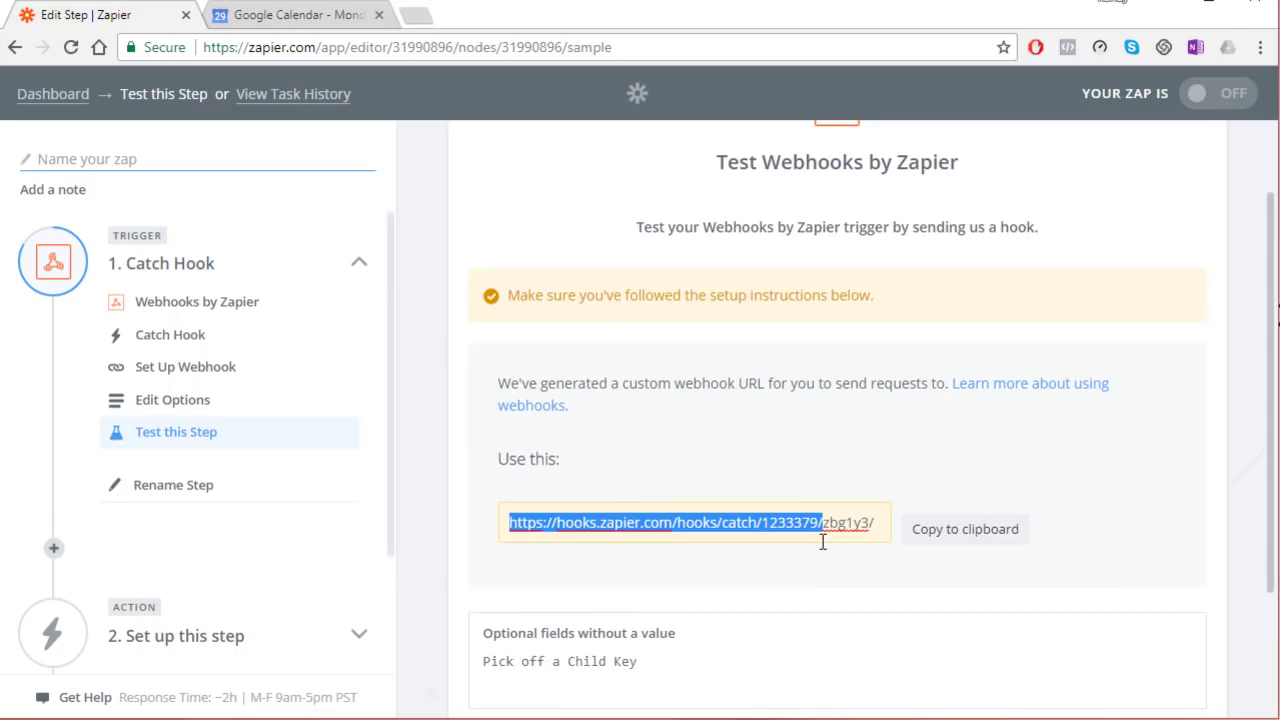
{"action": "left_click_drag", "start_coordinate": [822, 541], "coordinate": [821, 541]}
{"action": "left_click_drag", "start_coordinate": [870, 522], "coordinate": [825, 528]}
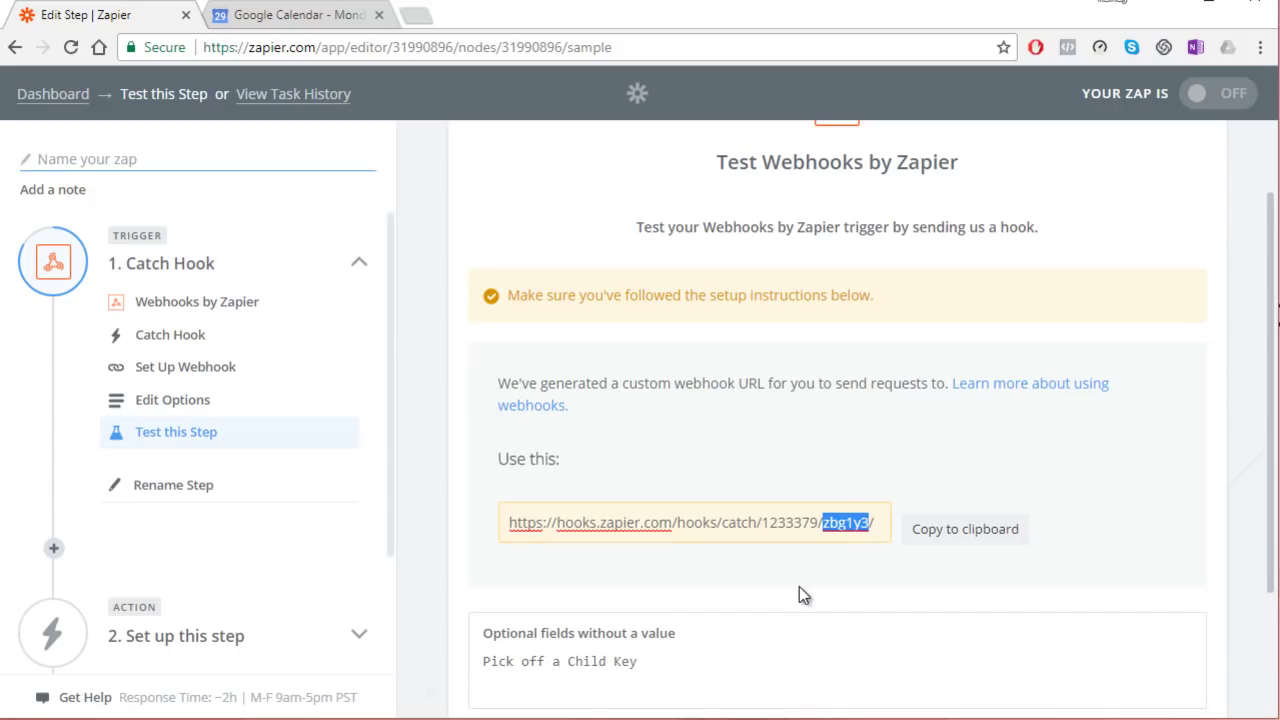
{"action": "right_click", "coordinate": [851, 527]}
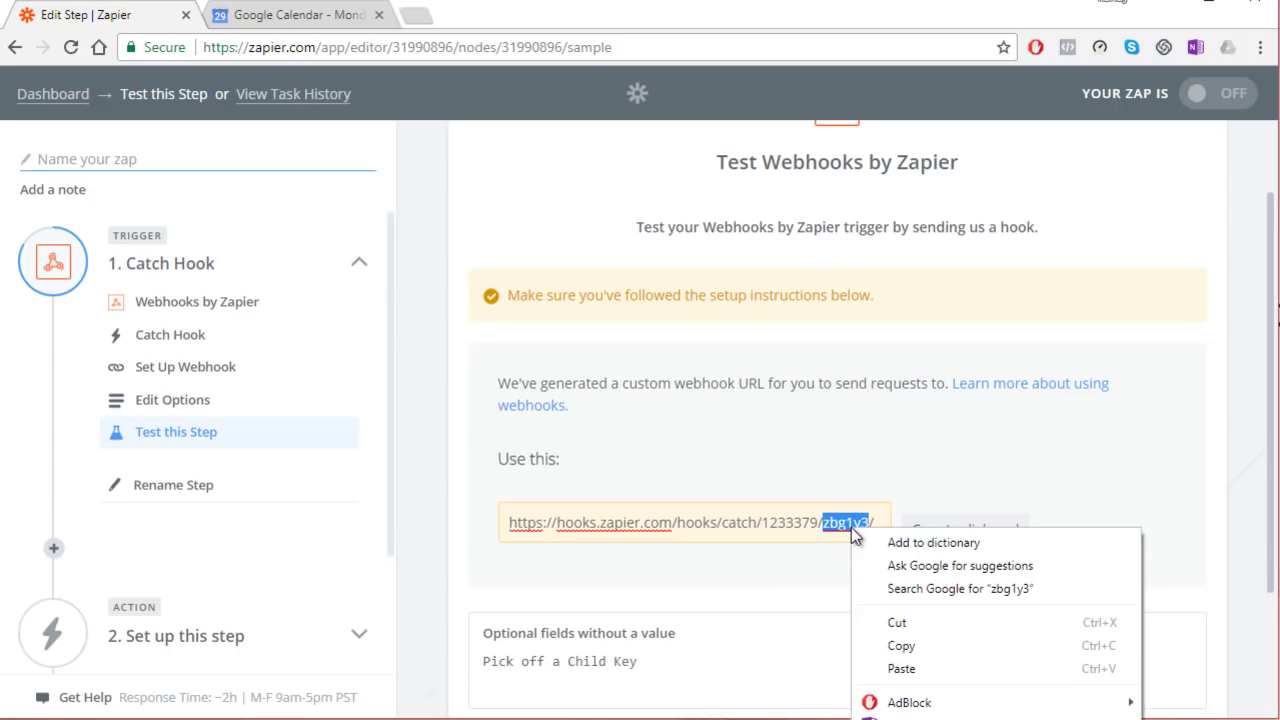
{"action": "left_click", "coordinate": [900, 646]}
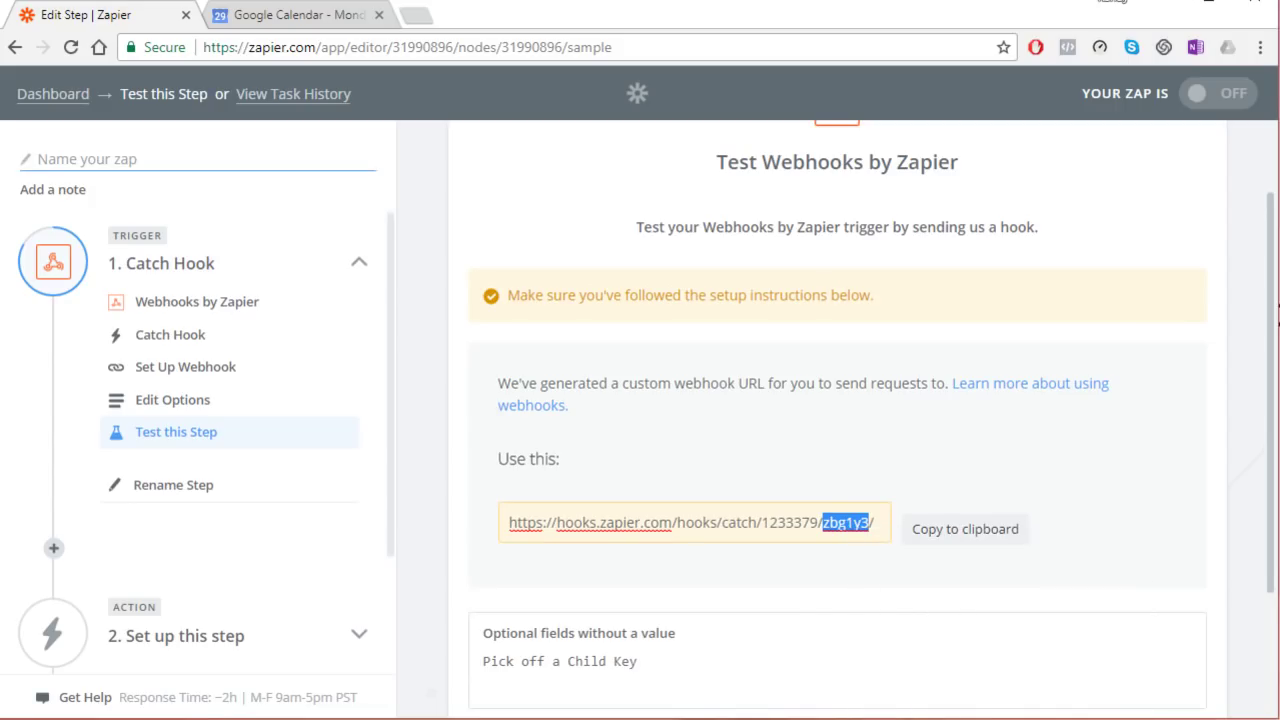
{"action": "key", "text": "alt+Tab"}
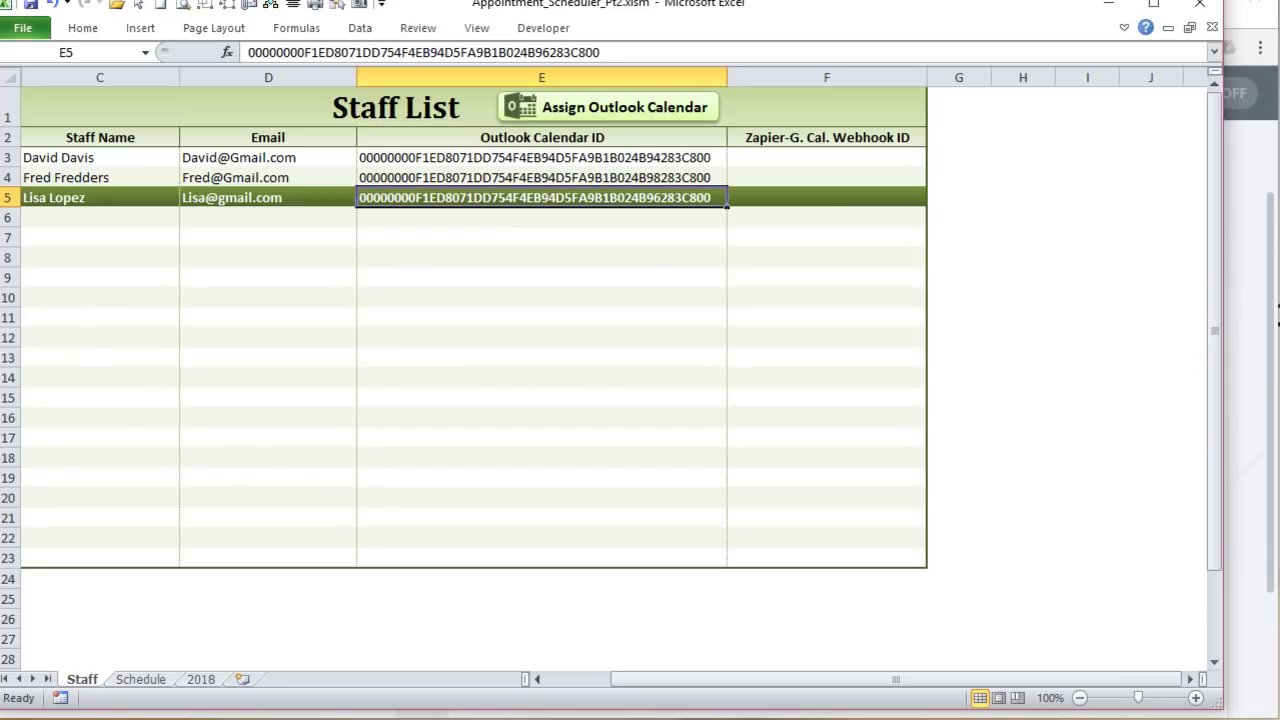
Step: Paste the copied webhook ID into the staff member's cell F3 on the Staff List
{"action": "left_click", "coordinate": [110, 160]}
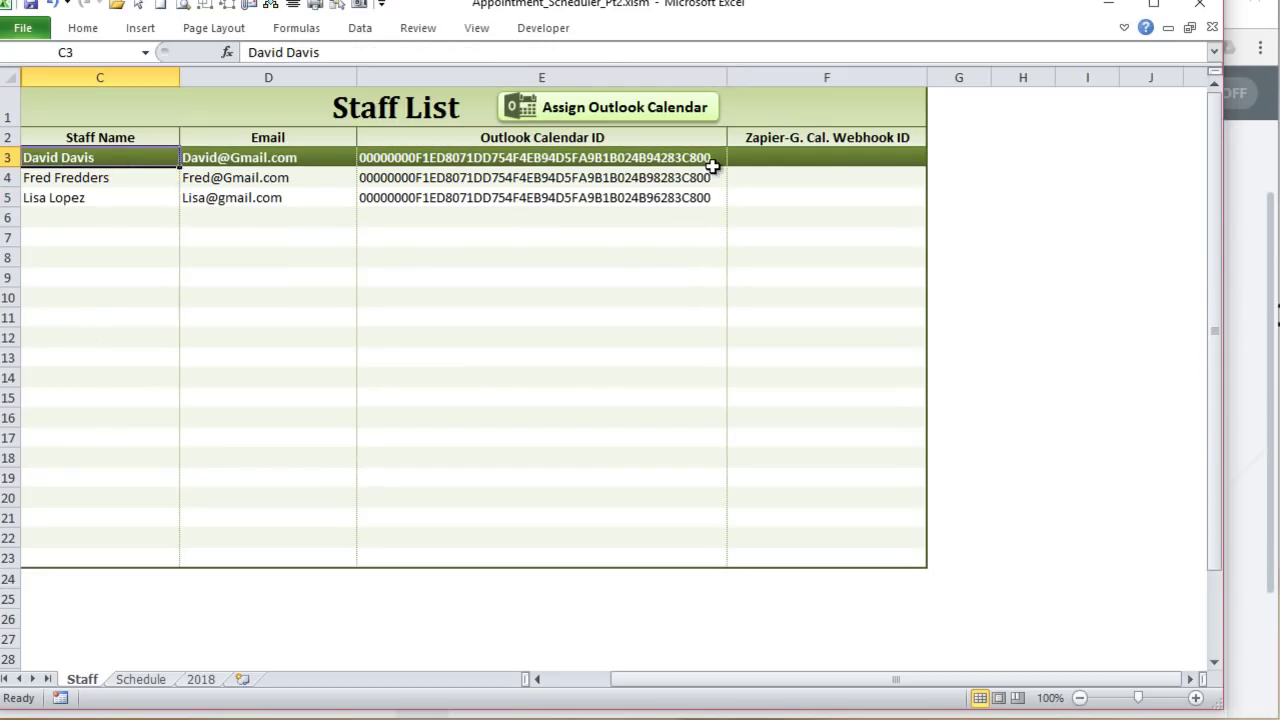
{"action": "double_click", "coordinate": [843, 156]}
{"action": "key", "text": "ctrl+v"}
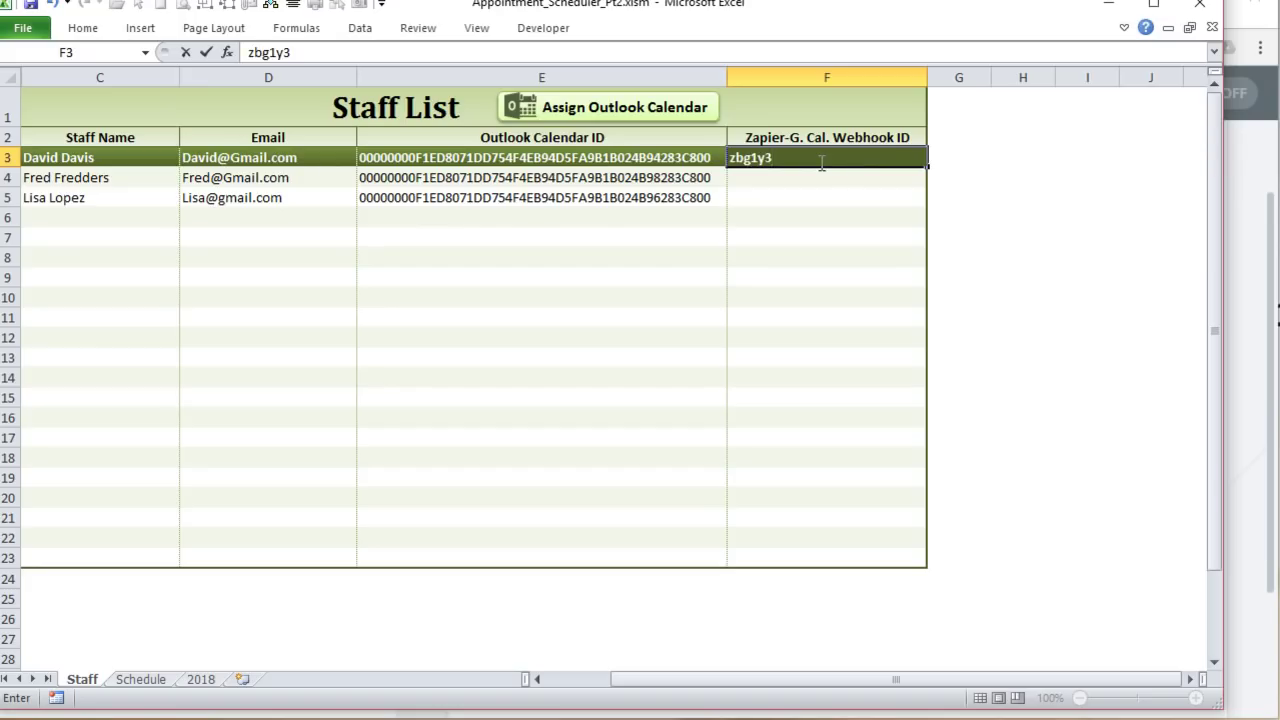
{"action": "key", "text": "Return"}
{"action": "left_click", "coordinate": [819, 162]}
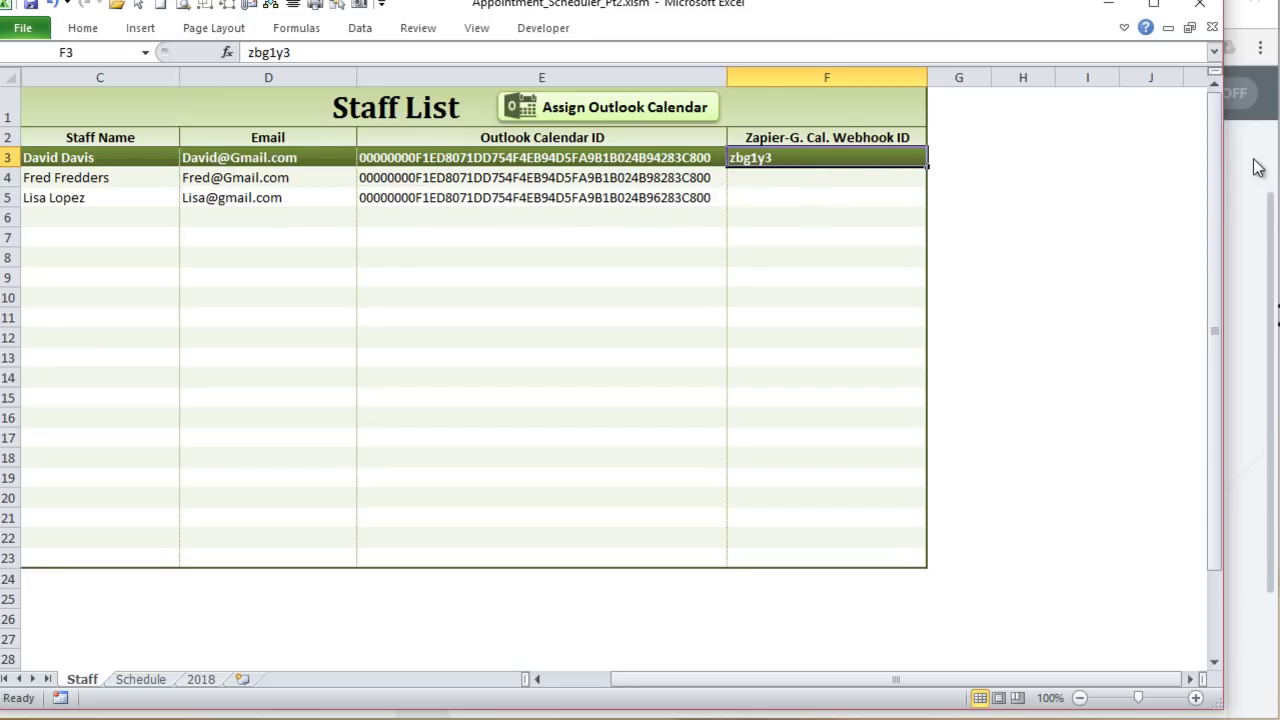
Step: On the Schedule sheet, pick the staff member in M2 and set Send To Outlook to No
{"action": "left_click", "coordinate": [141, 683]}
{"action": "left_click_drag", "start_coordinate": [930, 680], "coordinate": [1068, 700]}
{"action": "left_click", "coordinate": [903, 145]}
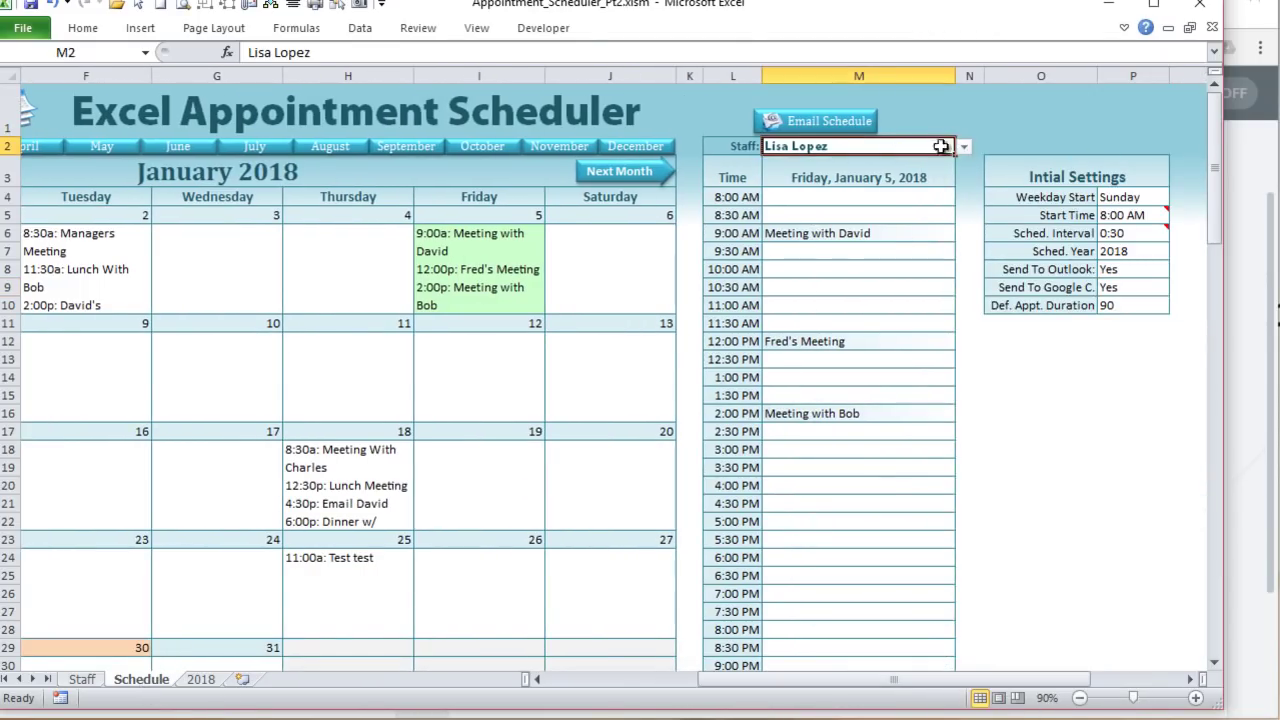
{"action": "left_click", "coordinate": [964, 147]}
{"action": "left_click", "coordinate": [920, 161]}
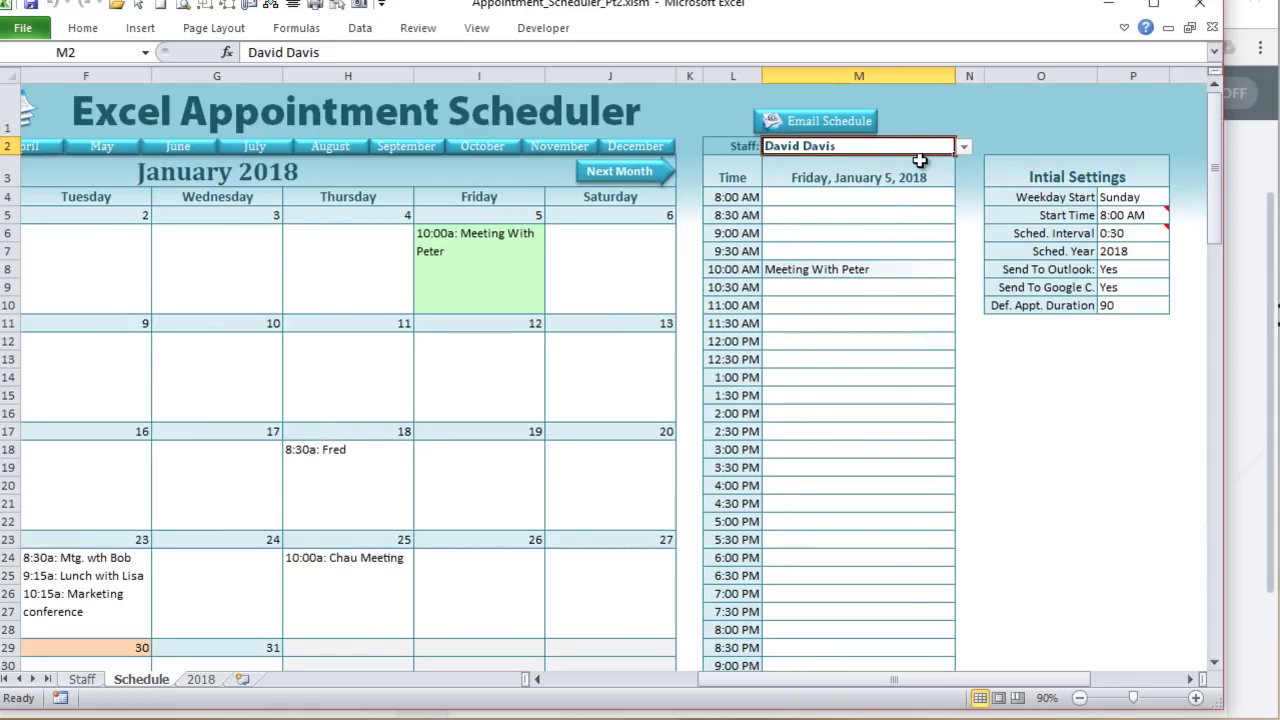
{"action": "left_click", "coordinate": [1158, 270]}
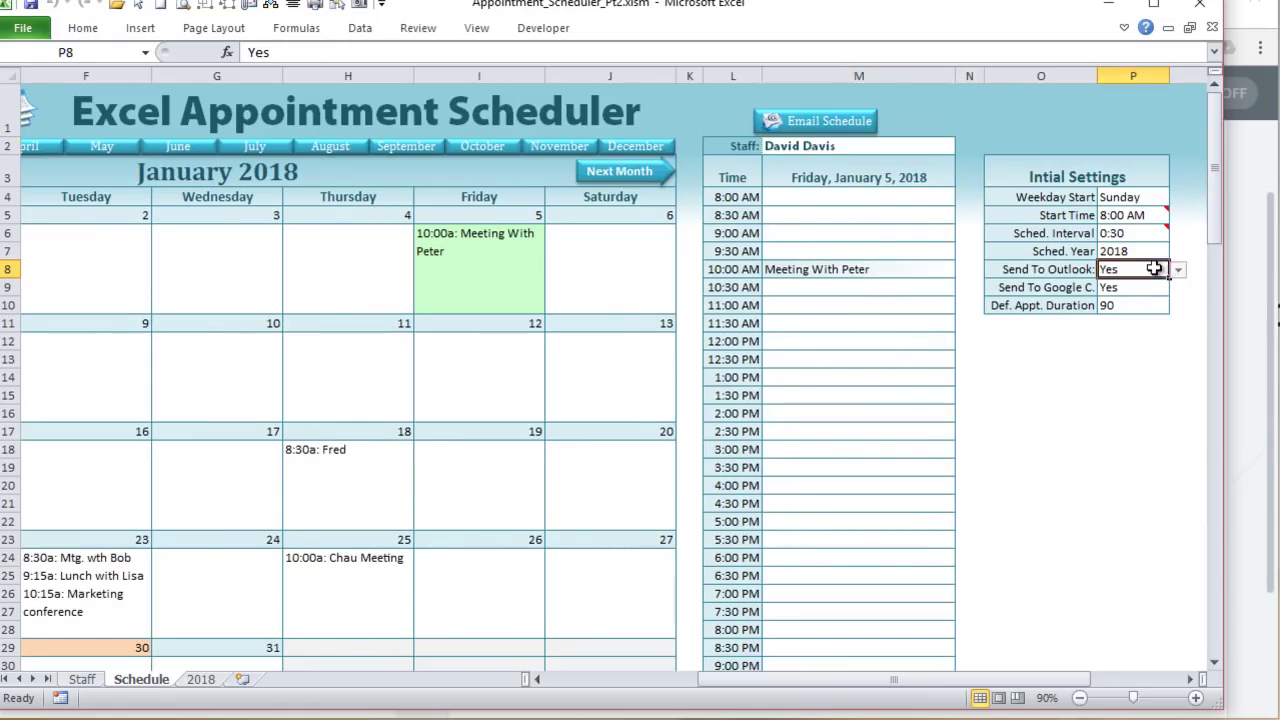
{"action": "left_click", "coordinate": [1179, 270]}
{"action": "left_click", "coordinate": [1150, 291]}
Step: Set Zapier's webhook listening for a test hook, then select Excel's 10:00 AM appointment in M8
{"action": "key", "text": "alt+Tab"}
{"action": "scroll", "coordinate": [765, 419], "scroll_direction": "down", "scroll_amount": 2}
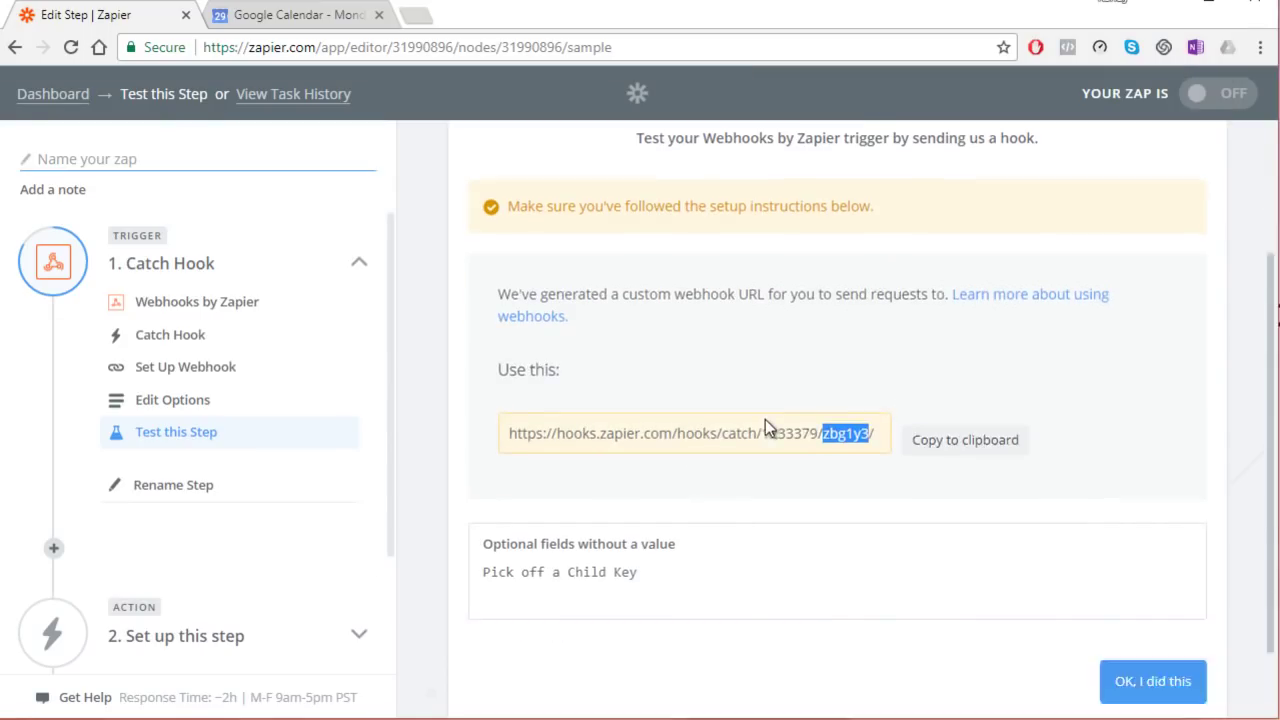
{"action": "scroll", "coordinate": [764, 420], "scroll_direction": "up", "scroll_amount": 2}
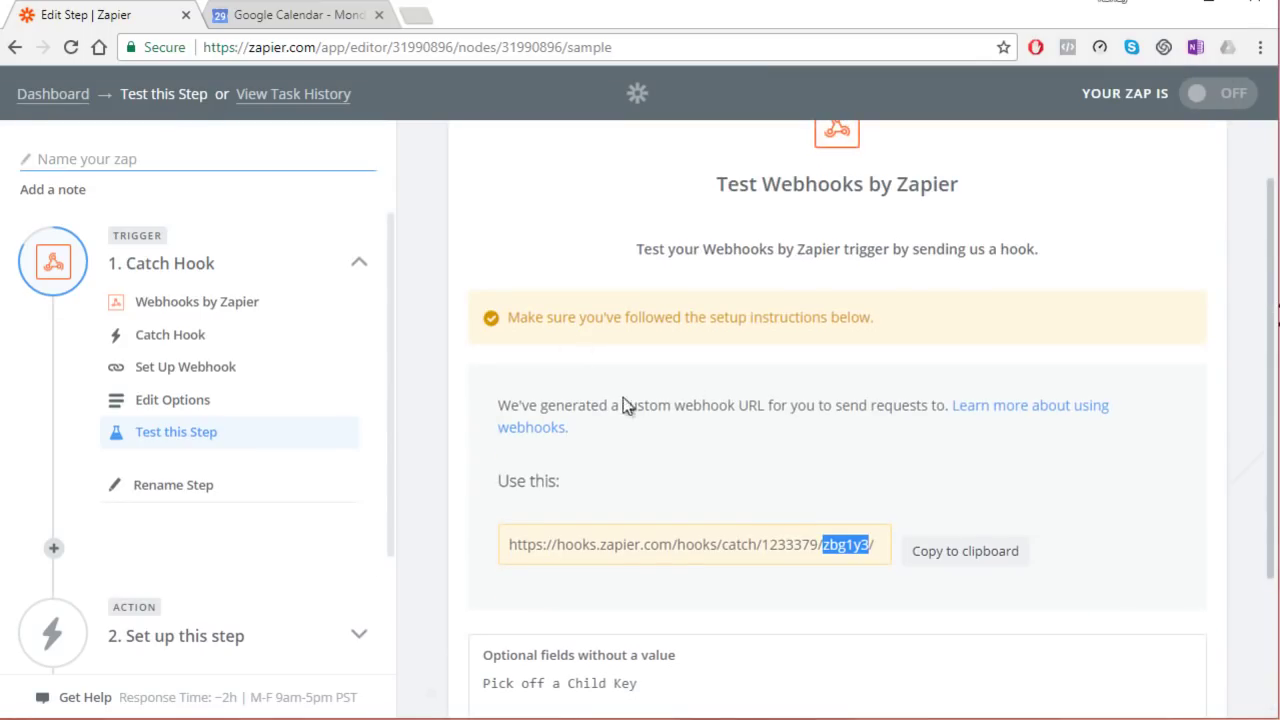
{"action": "scroll", "coordinate": [639, 425], "scroll_direction": "down", "scroll_amount": 2}
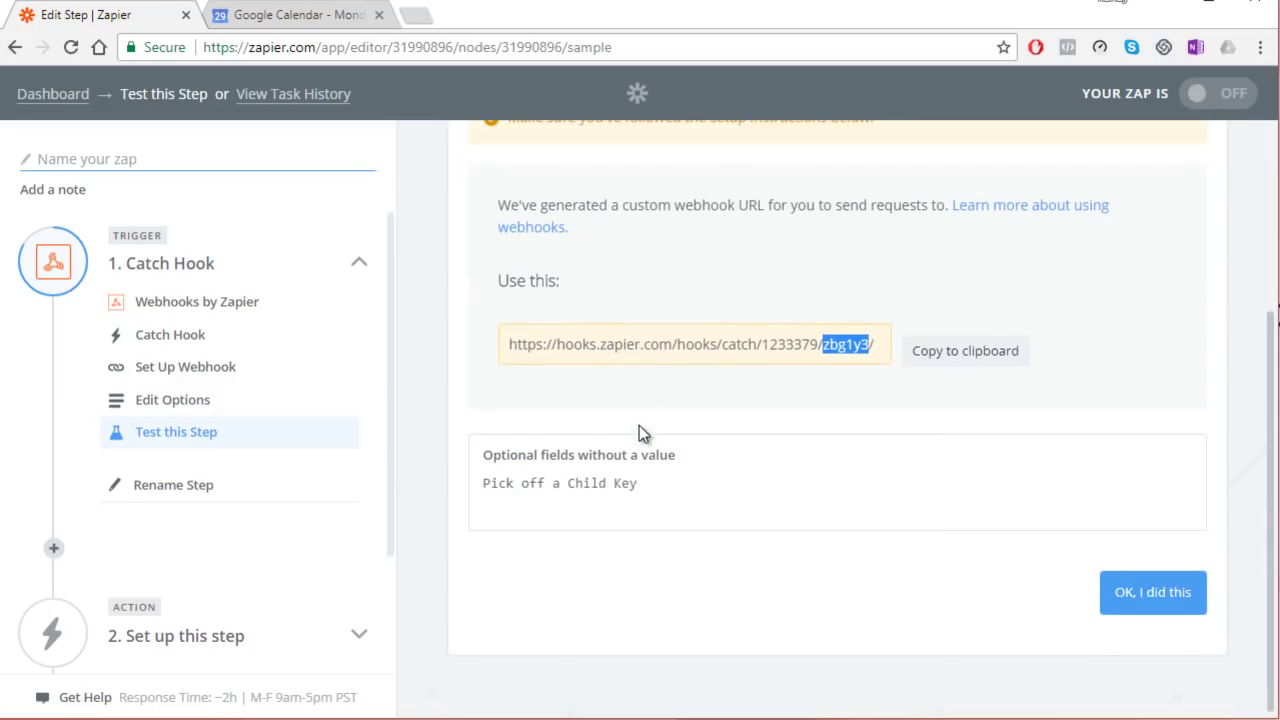
{"action": "left_click", "coordinate": [1141, 598]}
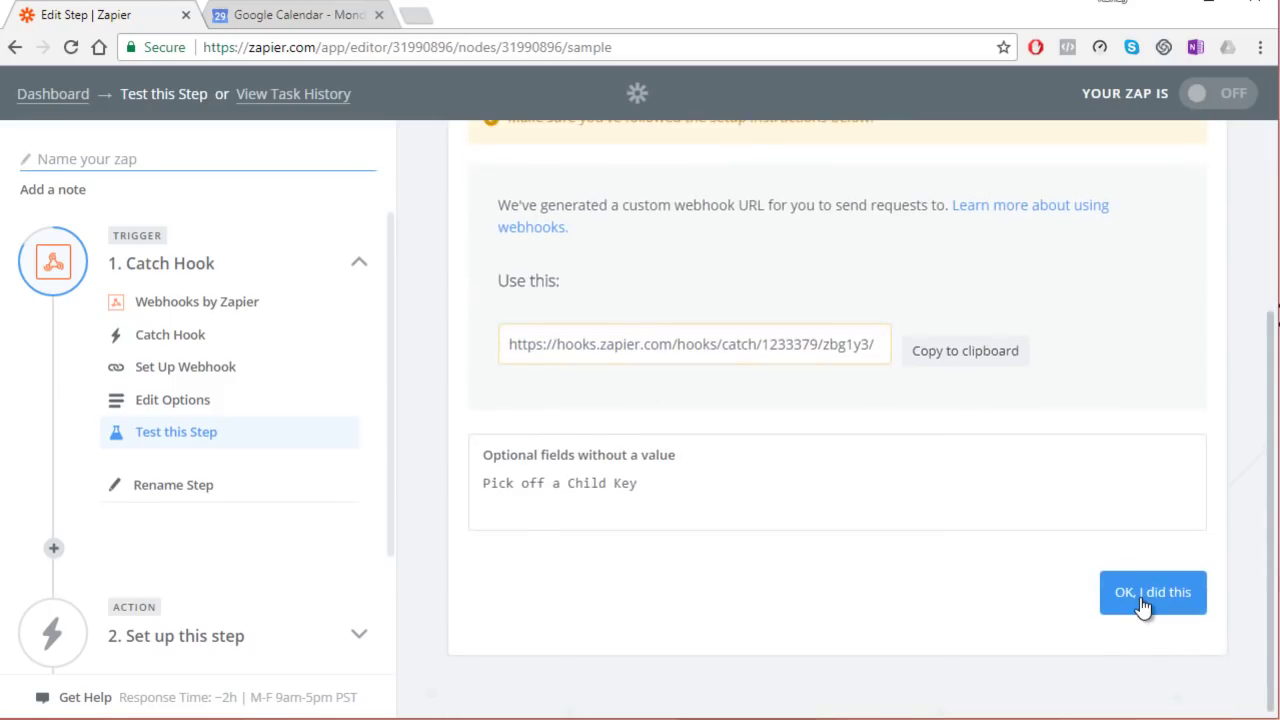
{"action": "scroll", "coordinate": [640, 630], "scroll_direction": "down", "scroll_amount": 1}
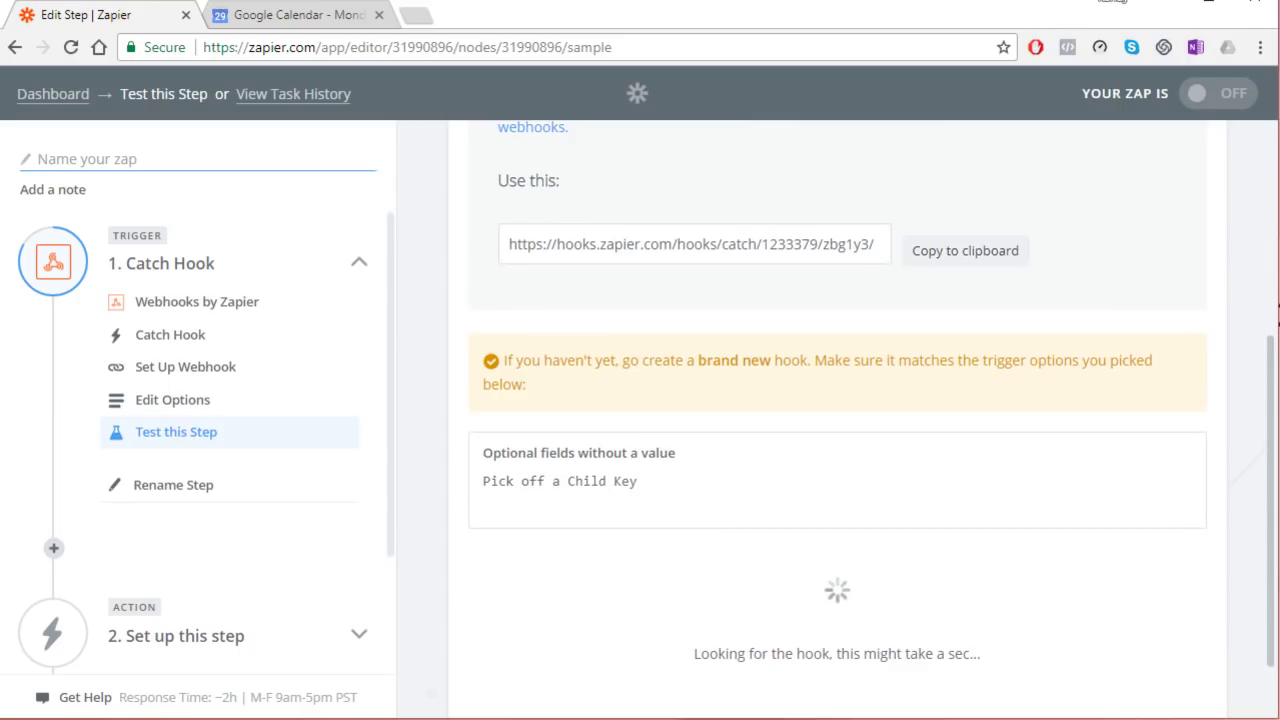
{"action": "key", "text": "alt+Tab"}
{"action": "left_click", "coordinate": [890, 268]}
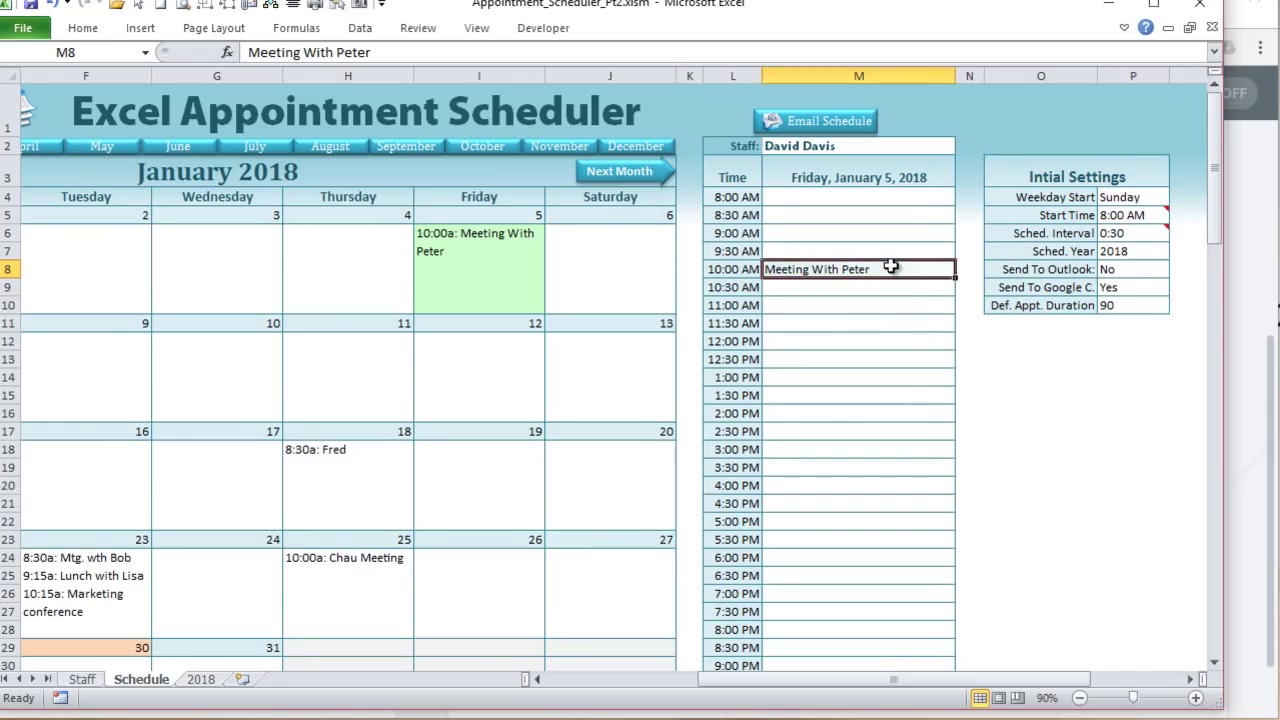
Step: Resend the January 5 10:00 AM Meeting With Peter entry to the webhook, then return to Zapier
{"action": "key", "text": "Tab"}
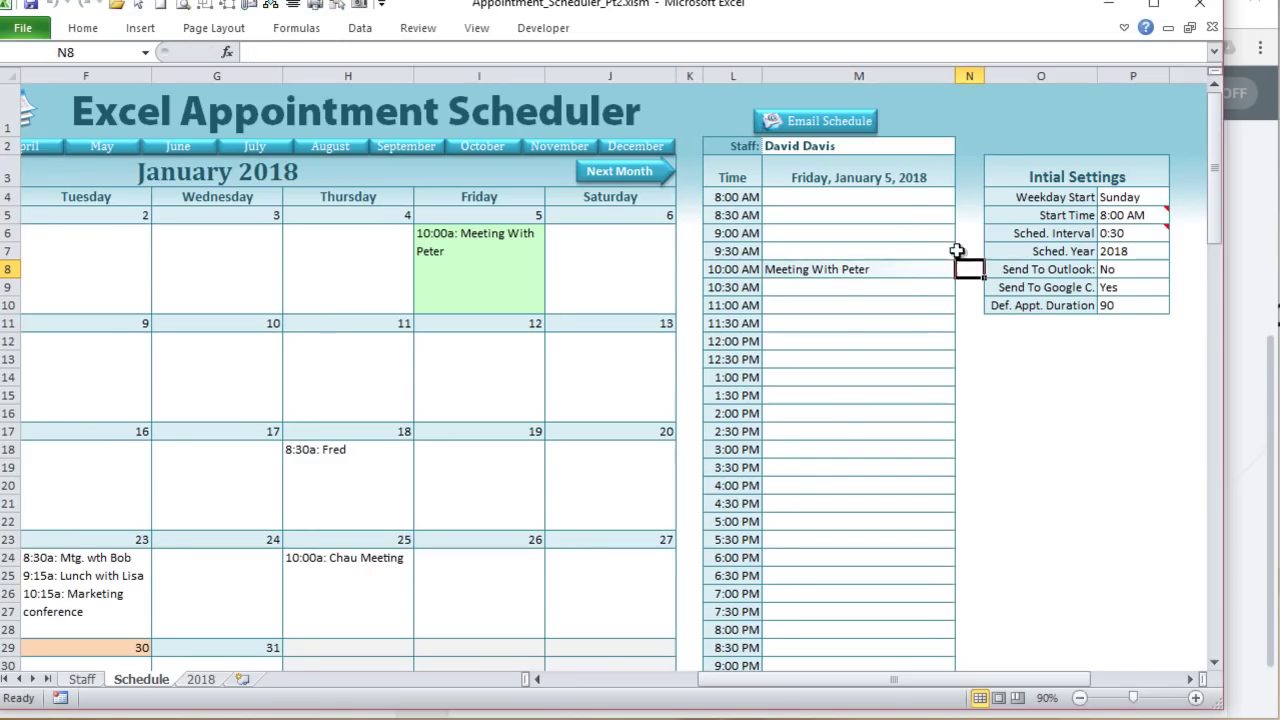
{"action": "left_click", "coordinate": [1252, 266]}
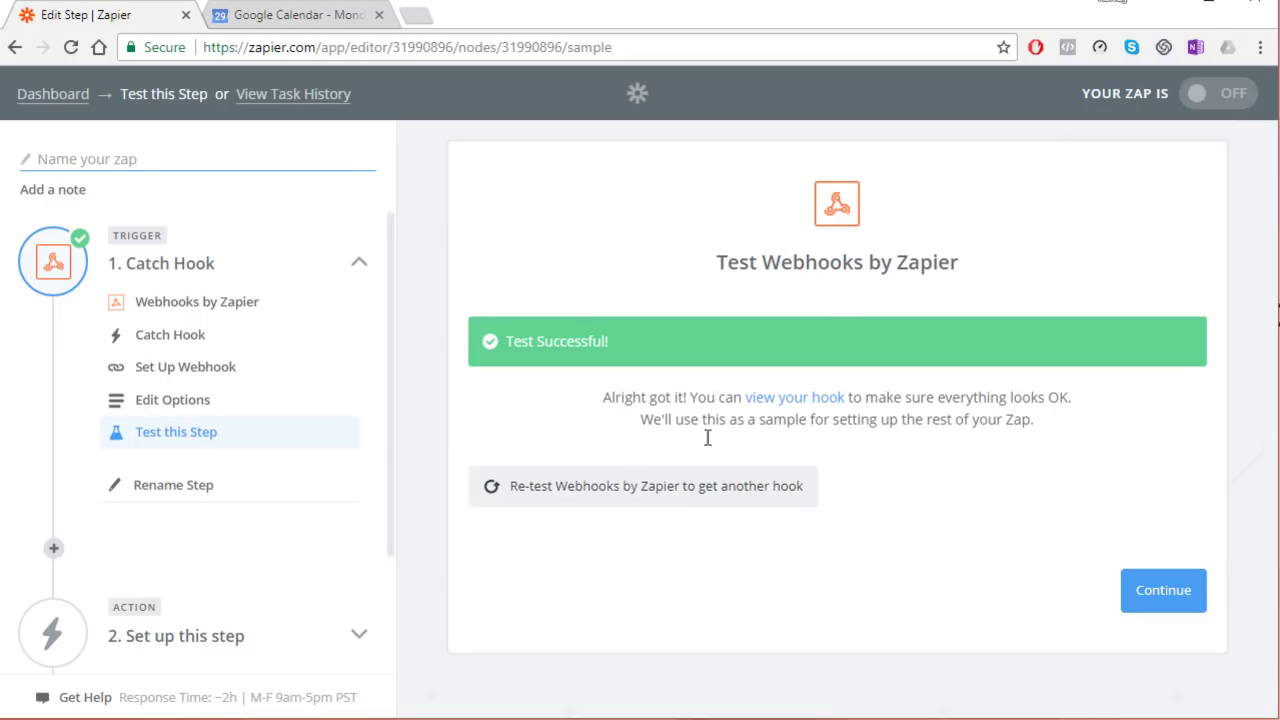
Step: Review the caught hook's ApName, ApStart and ApEnd values for Meeting With Peter, then continue
{"action": "left_click", "coordinate": [822, 400]}
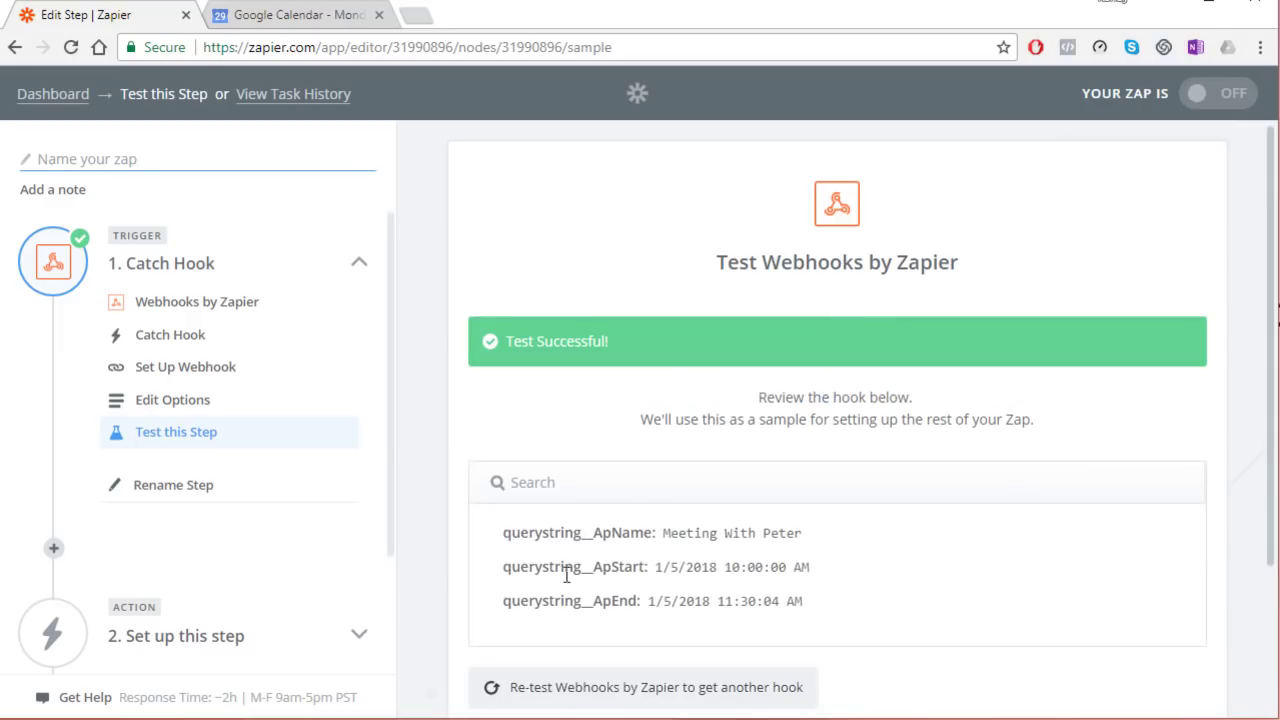
{"action": "mouse_move", "coordinate": [663, 534]}
{"action": "left_mouse_down"}
{"action": "mouse_move", "coordinate": [734, 535]}
{"action": "mouse_move", "coordinate": [663, 534]}
{"action": "left_mouse_up"}
{"action": "left_click_drag", "start_coordinate": [757, 568], "coordinate": [659, 568]}
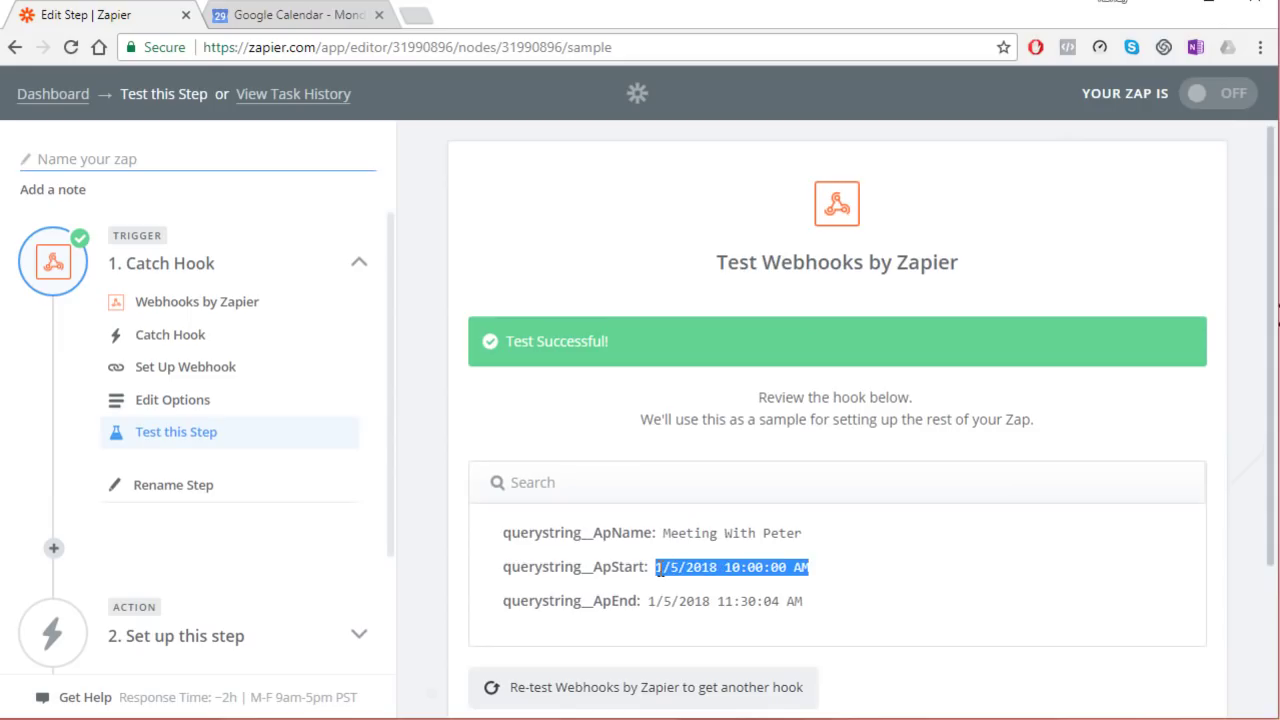
{"action": "left_click_drag", "start_coordinate": [804, 601], "coordinate": [665, 601]}
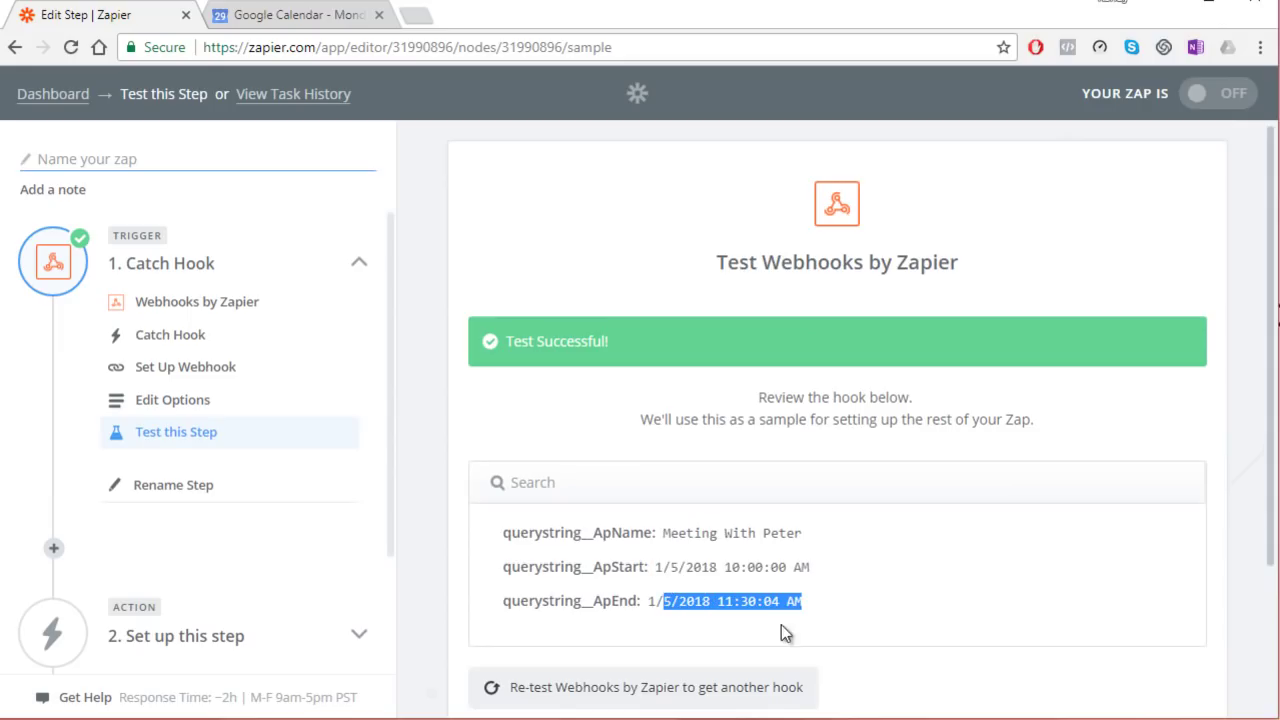
{"action": "left_click", "coordinate": [819, 612]}
{"action": "scroll", "coordinate": [767, 579], "scroll_direction": "down", "scroll_amount": 1}
{"action": "scroll", "coordinate": [1045, 560], "scroll_direction": "down", "scroll_amount": 1}
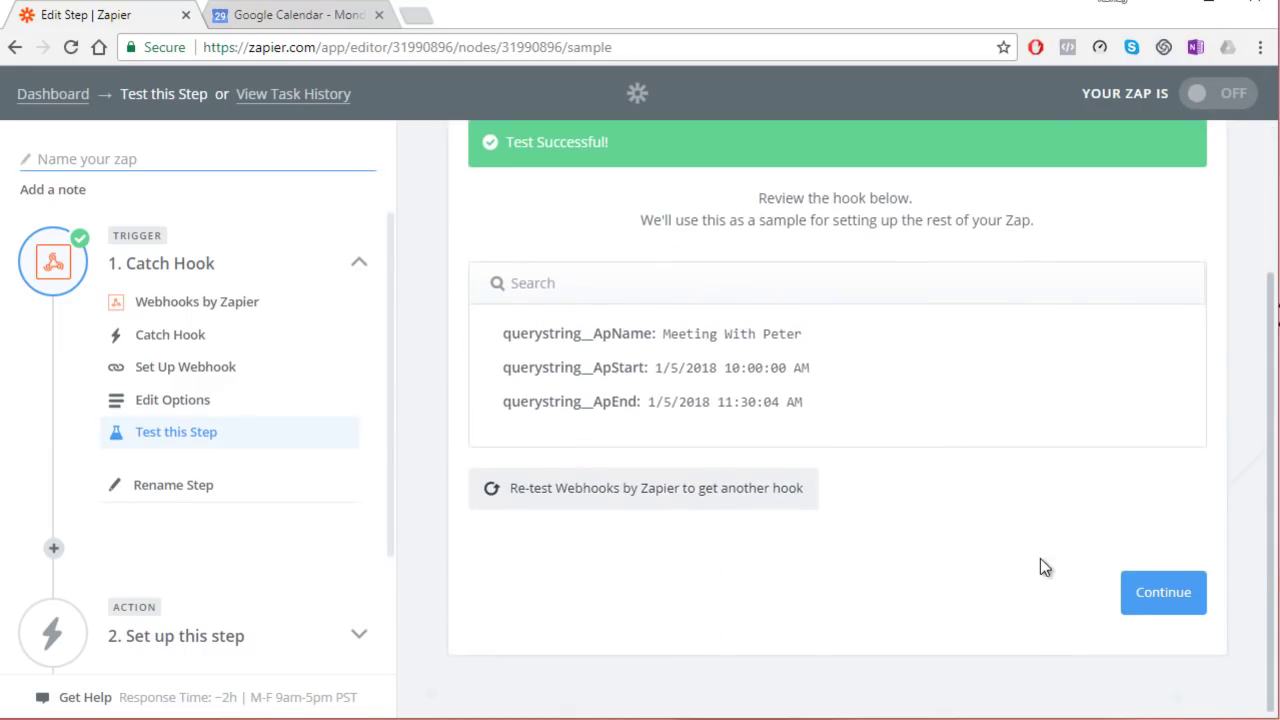
{"action": "left_click", "coordinate": [1181, 590]}
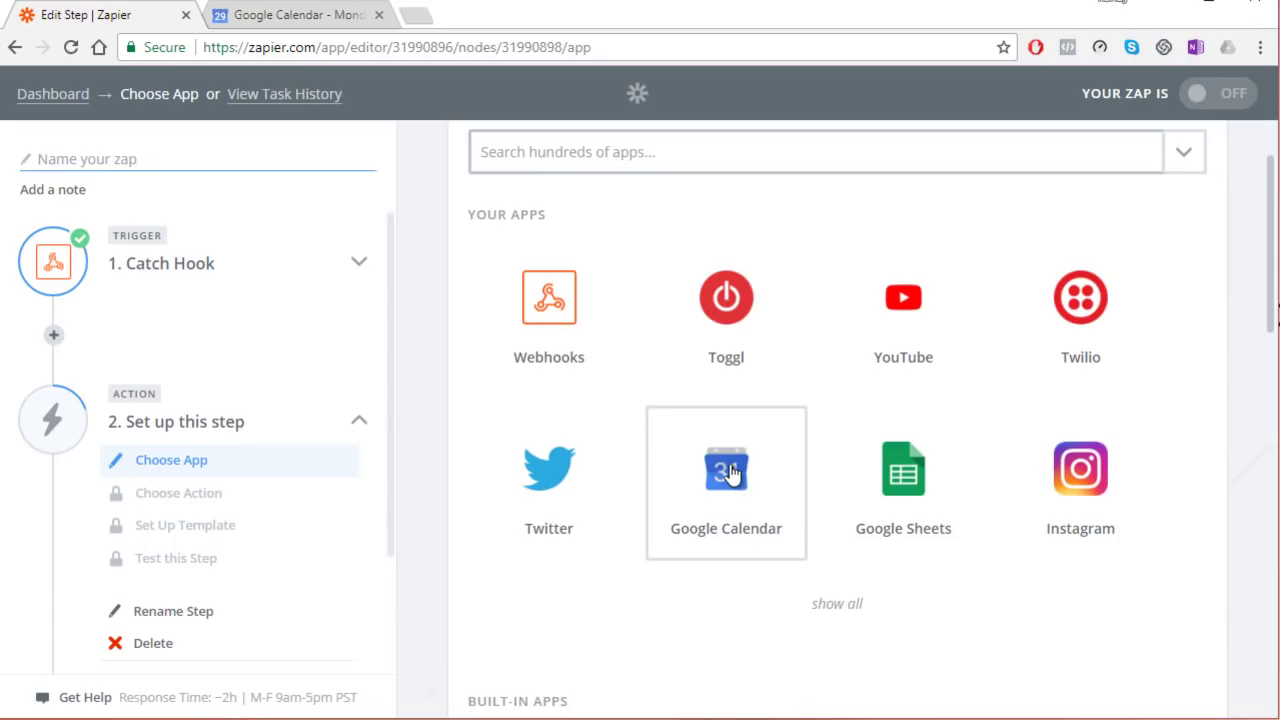
Step: Choose Google Calendar as the action app with the Create Detailed Event action, and save
{"action": "scroll", "coordinate": [743, 485], "scroll_direction": "up", "scroll_amount": 1}
{"action": "scroll", "coordinate": [743, 474], "scroll_direction": "down", "scroll_amount": 2}
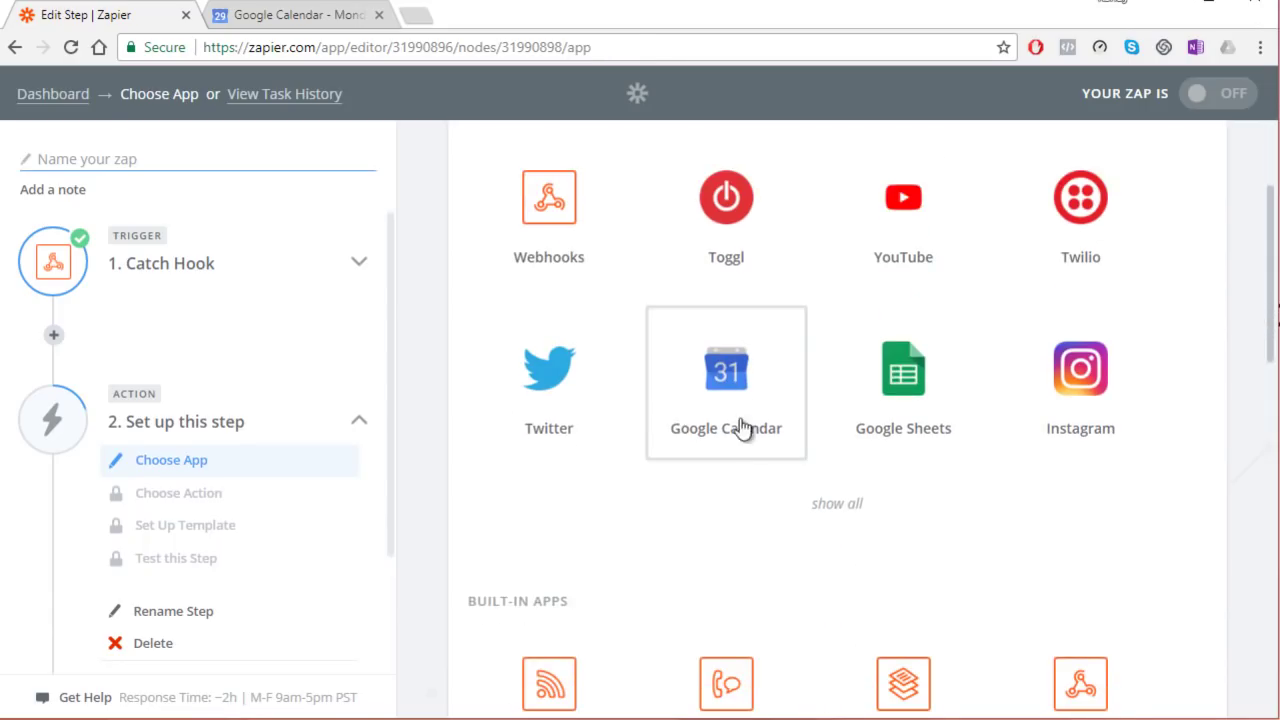
{"action": "left_click", "coordinate": [737, 399]}
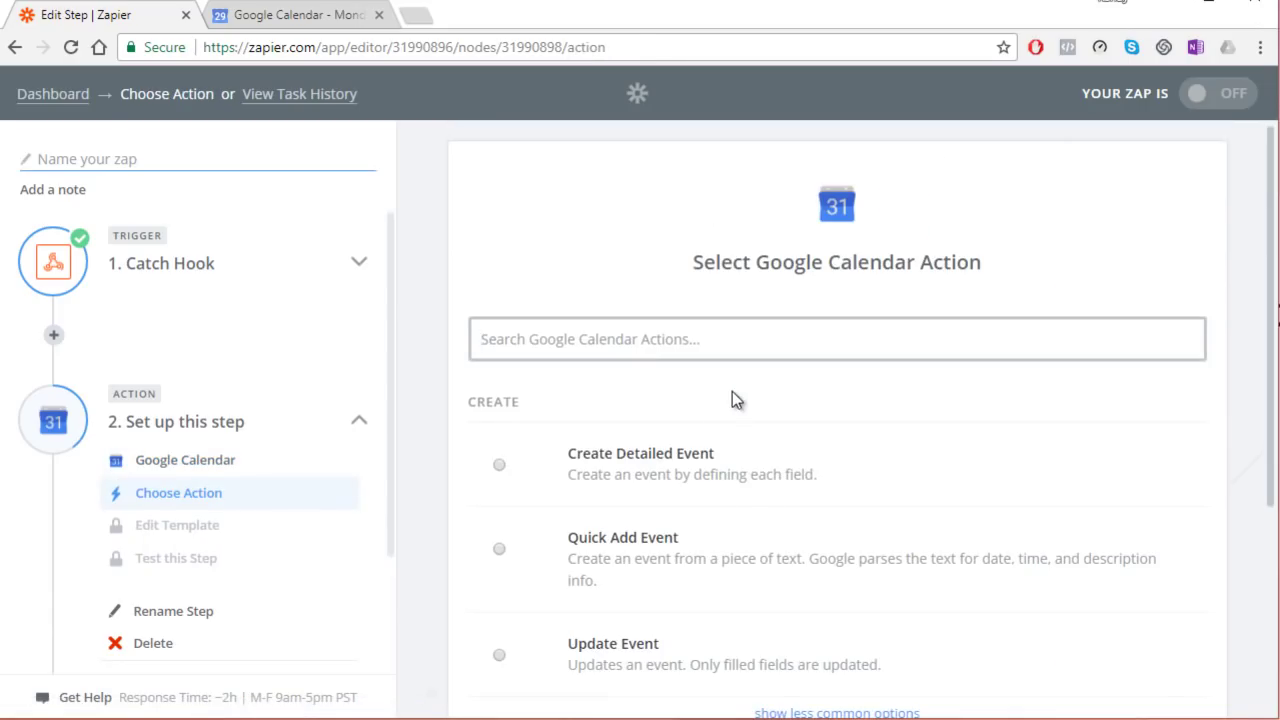
{"action": "scroll", "coordinate": [736, 474], "scroll_direction": "down", "scroll_amount": 1}
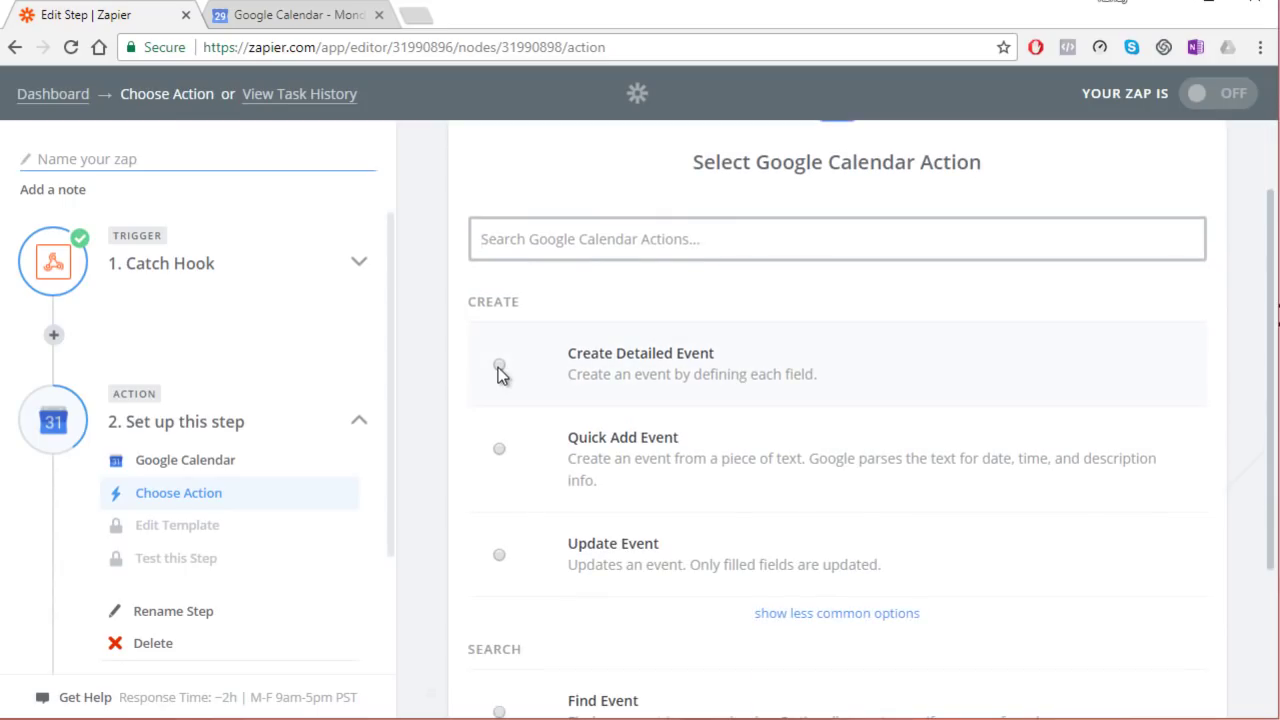
{"action": "left_click", "coordinate": [499, 365]}
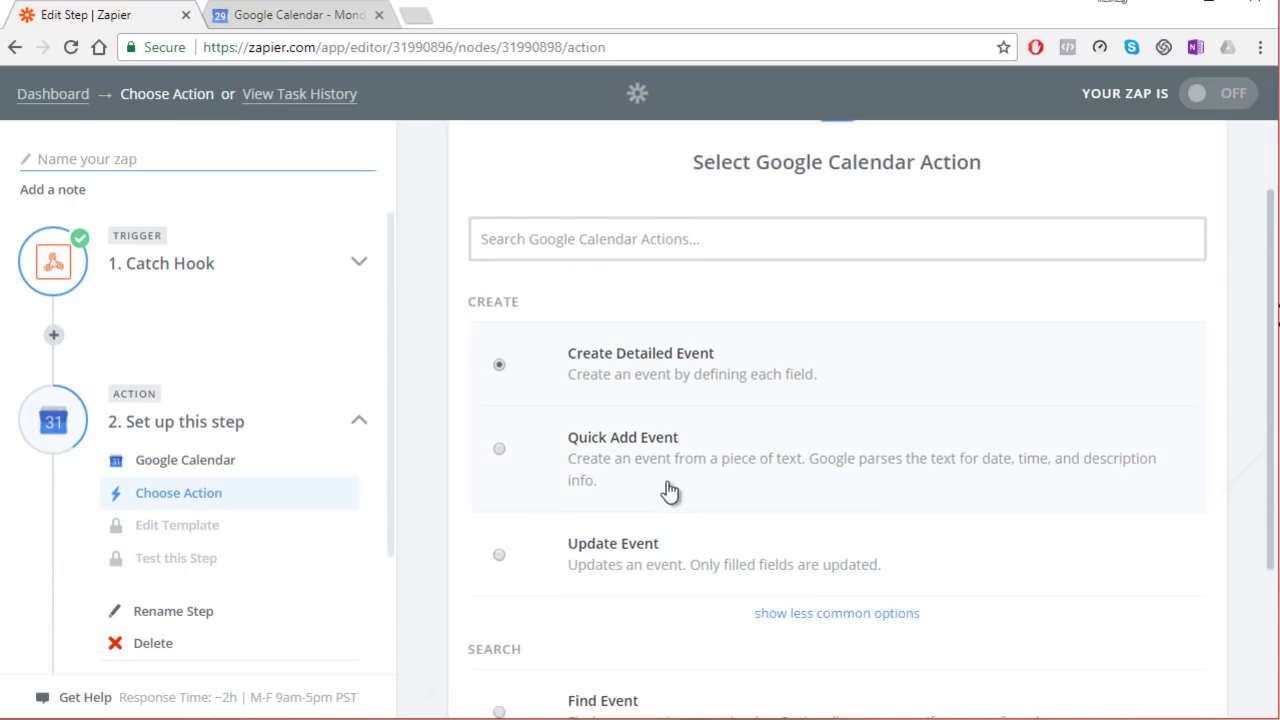
{"action": "scroll", "coordinate": [672, 492], "scroll_direction": "down", "scroll_amount": 3}
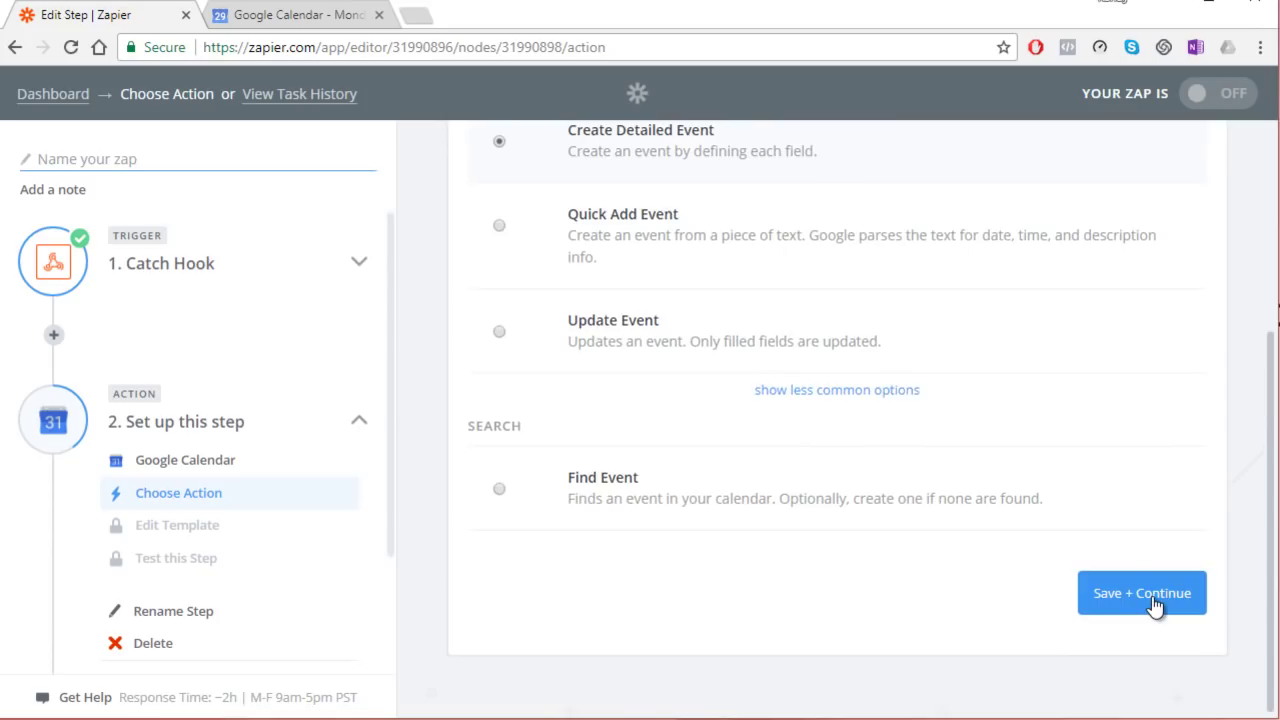
{"action": "left_click", "coordinate": [1155, 603]}
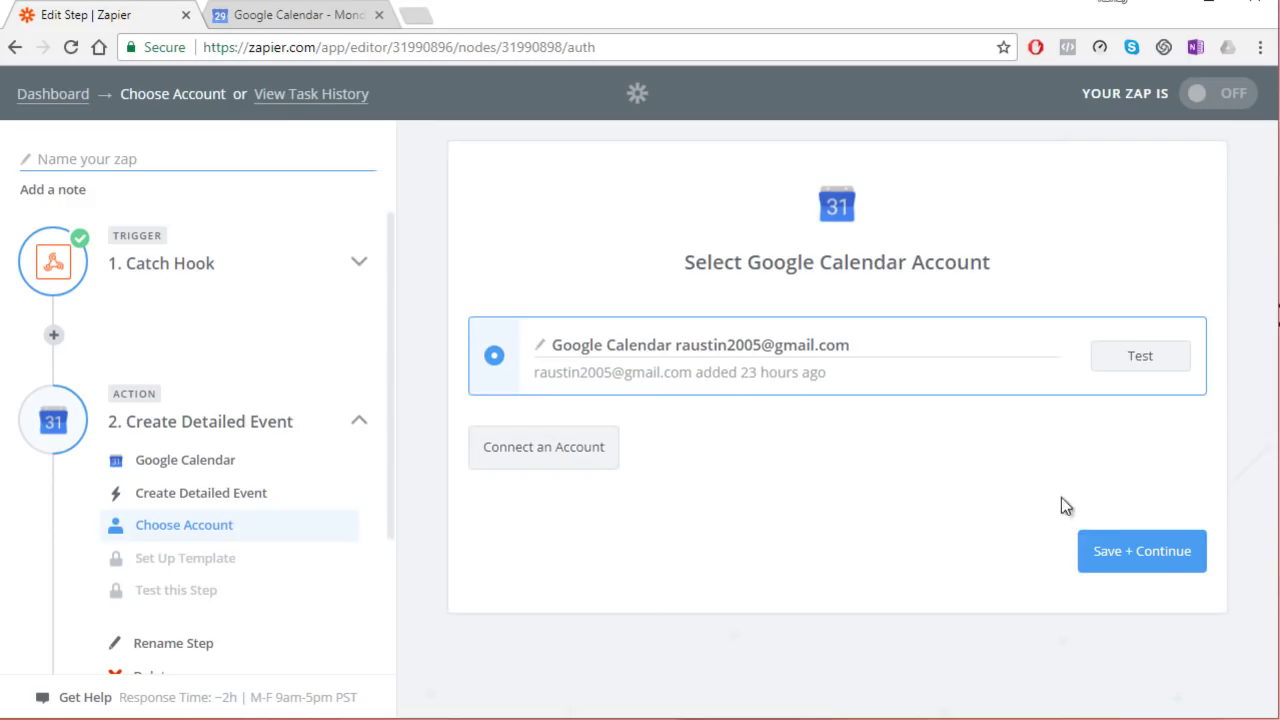
Step: Confirm the connected Google Calendar account and choose the staff member's calendar
{"action": "left_click", "coordinate": [1127, 553]}
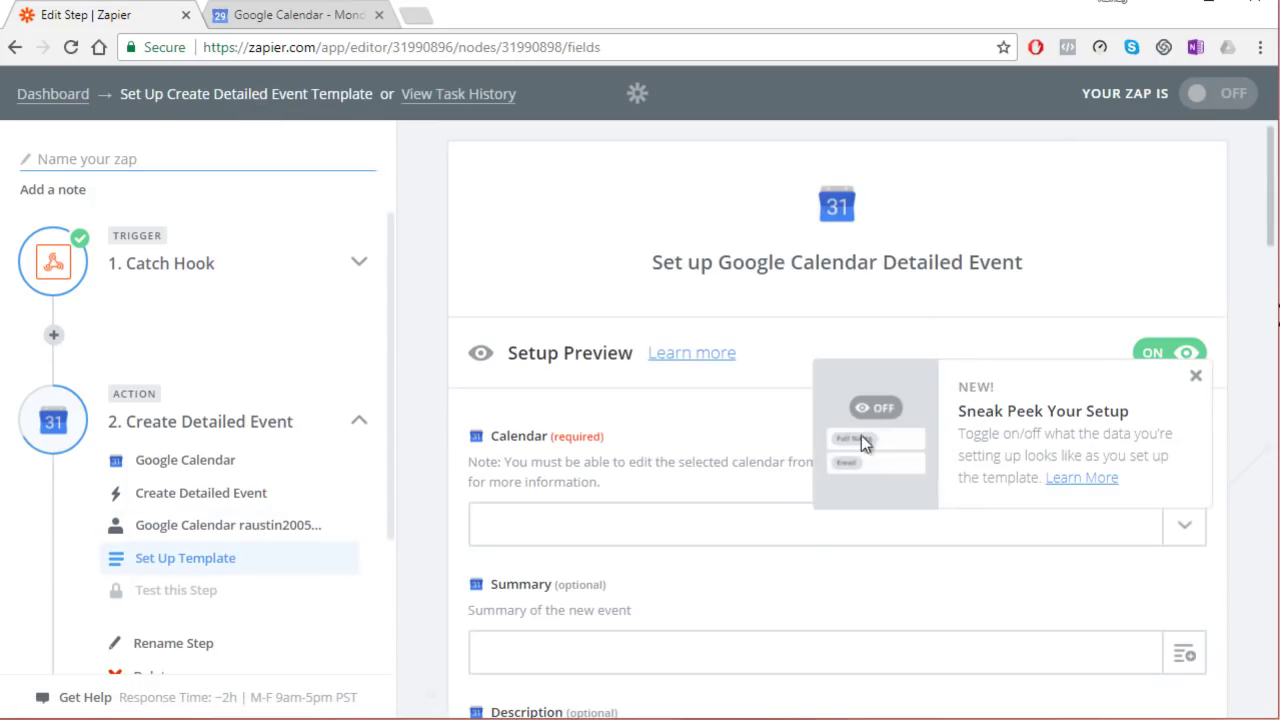
{"action": "left_click", "coordinate": [674, 522]}
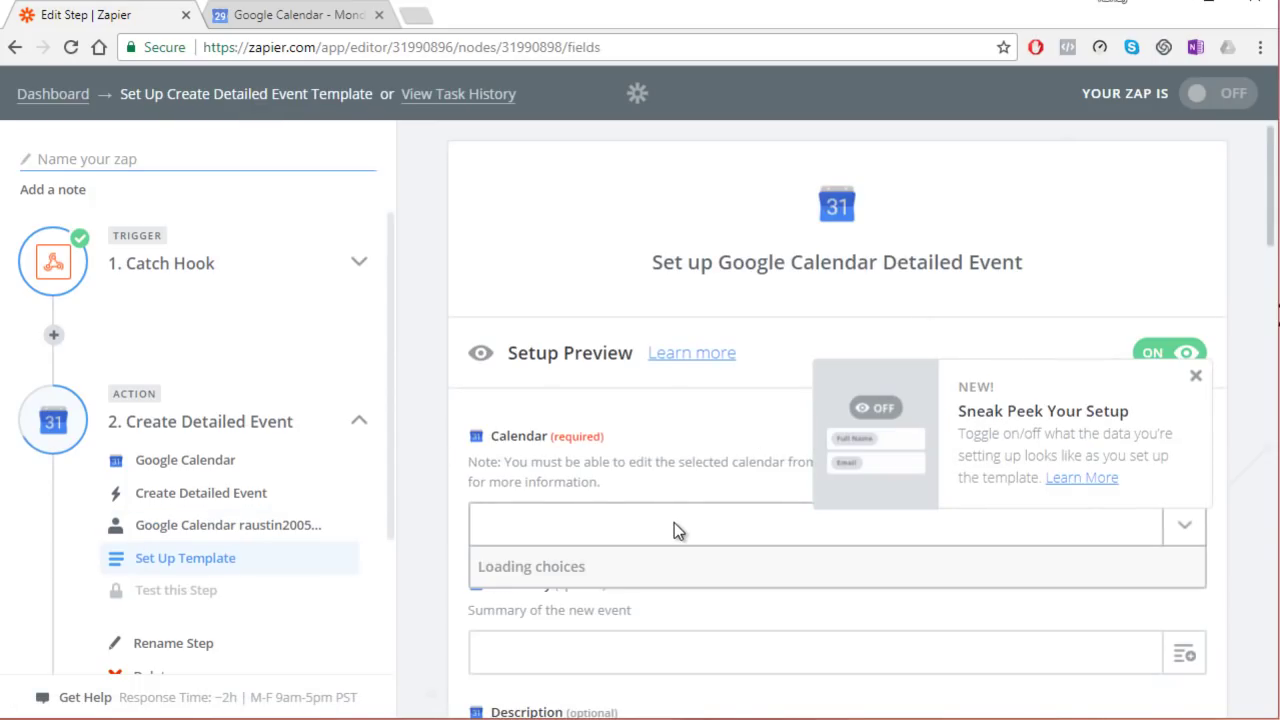
{"action": "scroll", "coordinate": [677, 526], "scroll_direction": "down", "scroll_amount": 1}
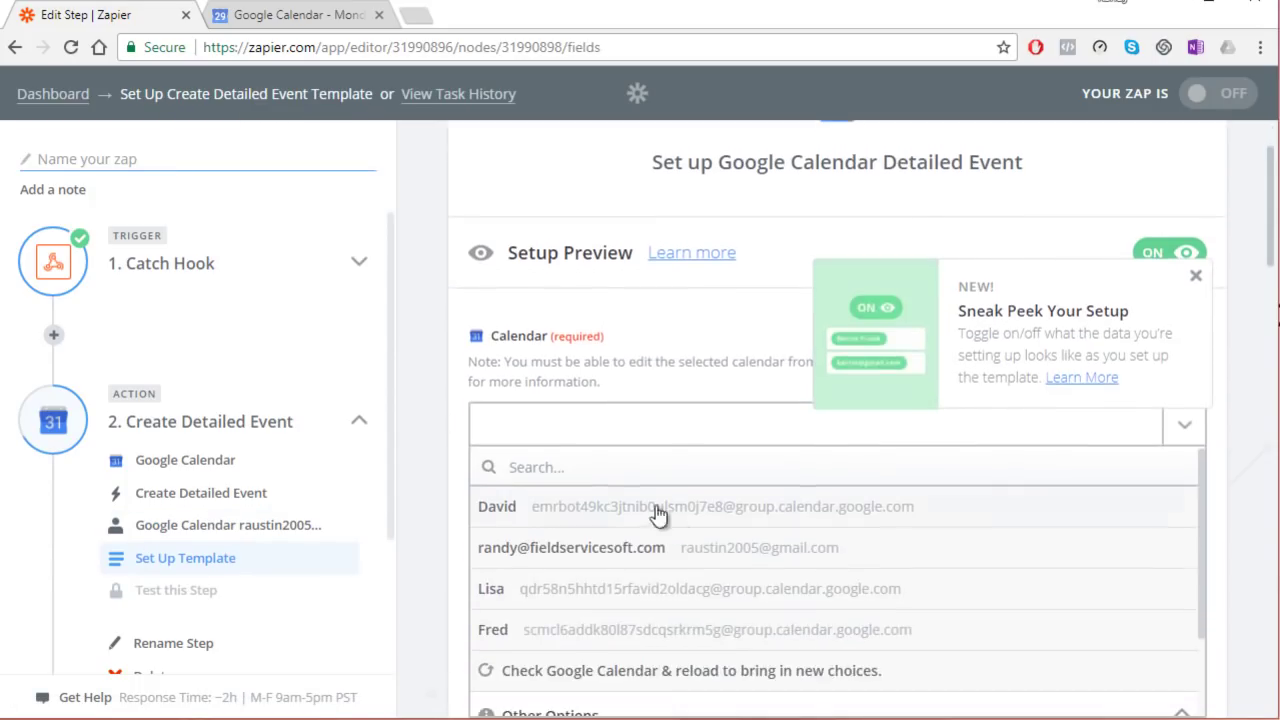
{"action": "left_click", "coordinate": [507, 514]}
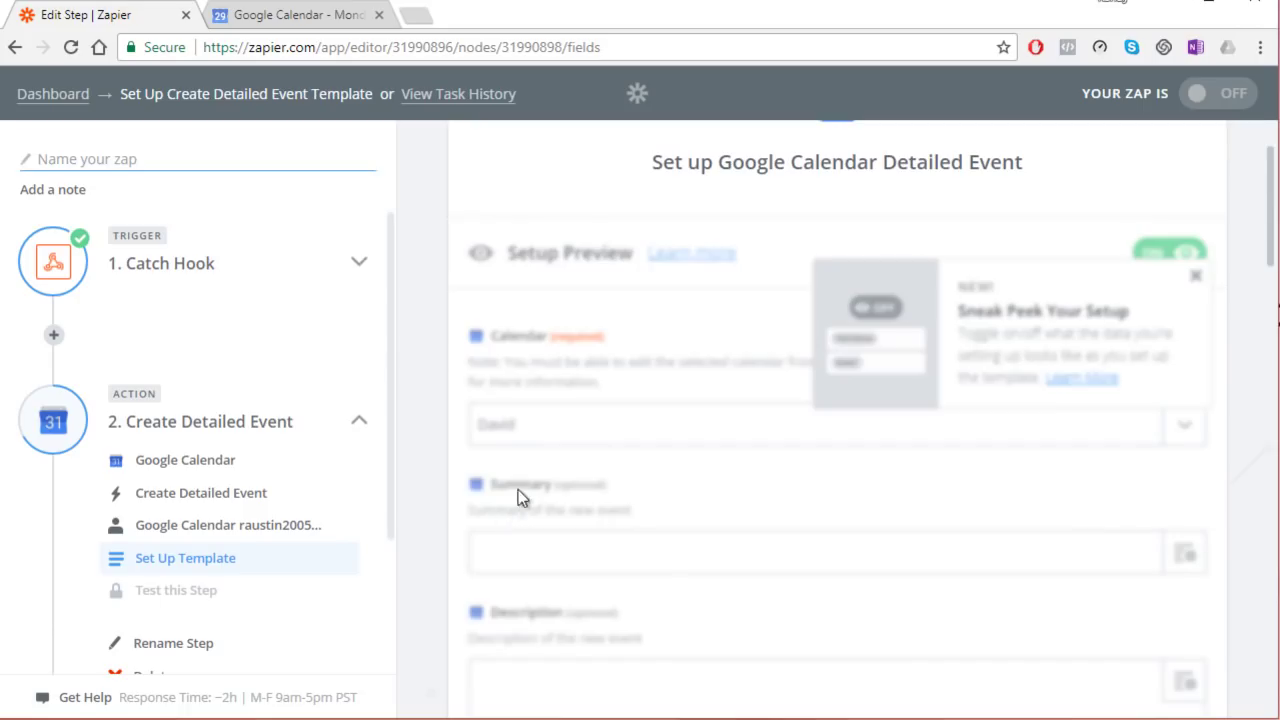
{"action": "scroll", "coordinate": [576, 472], "scroll_direction": "down", "scroll_amount": 2}
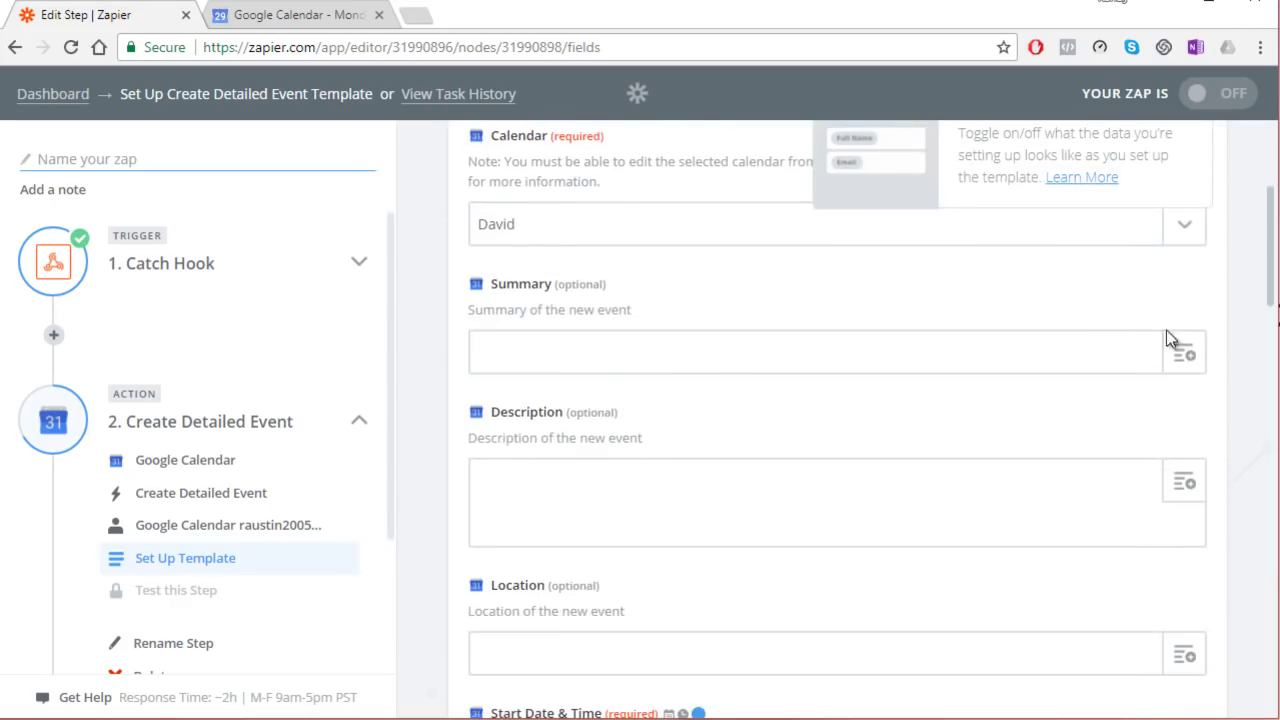
Step: Map the hook's ApName value into the event Summary
{"action": "left_click", "coordinate": [1185, 352]}
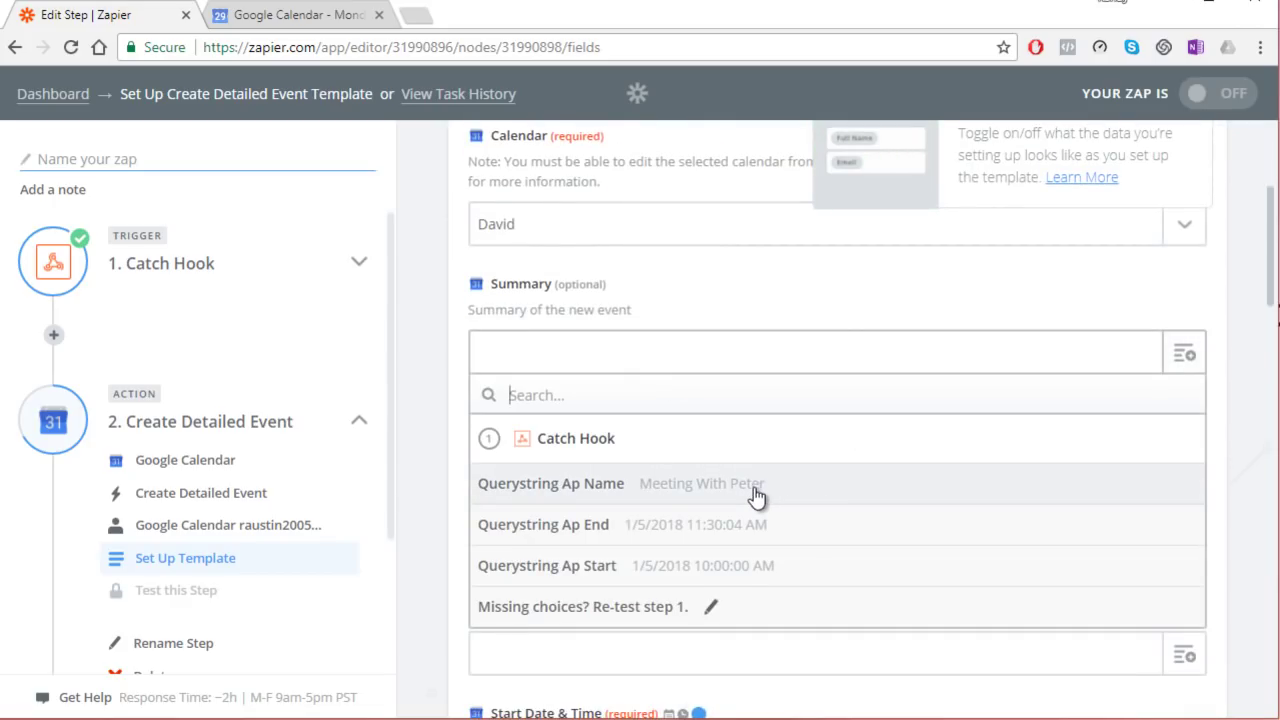
{"action": "left_click", "coordinate": [754, 487]}
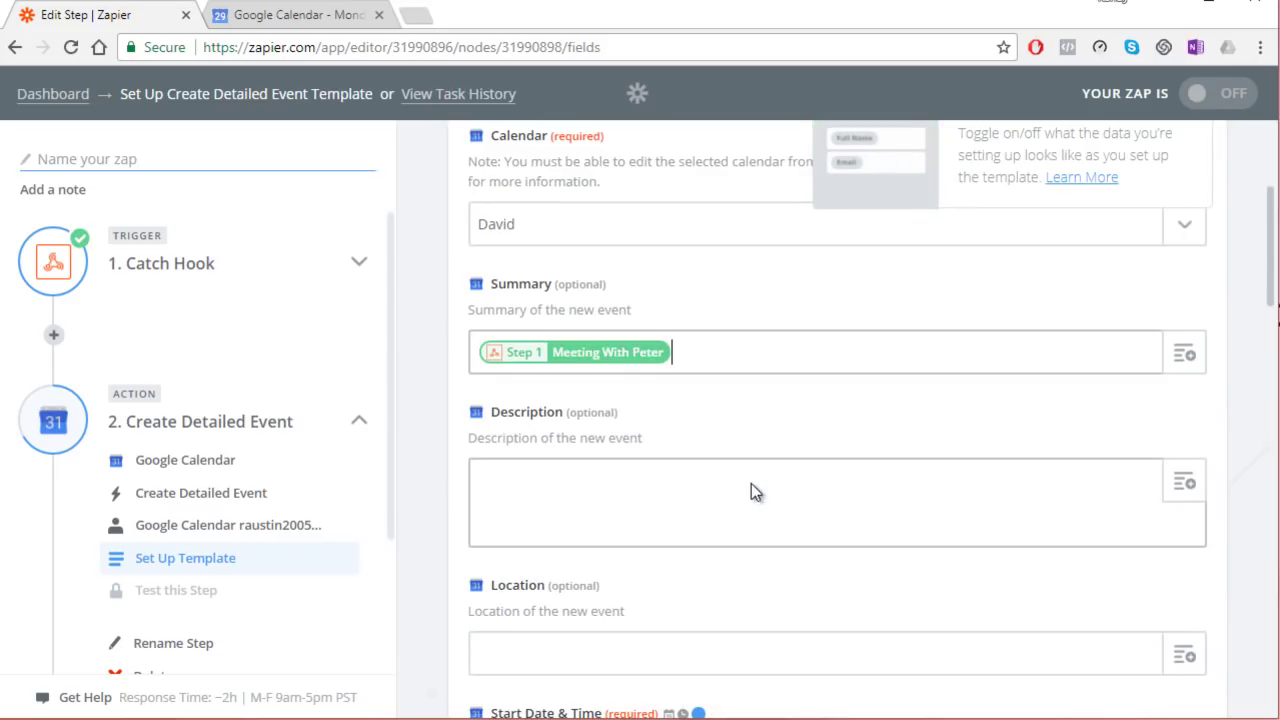
{"action": "left_click", "coordinate": [660, 471]}
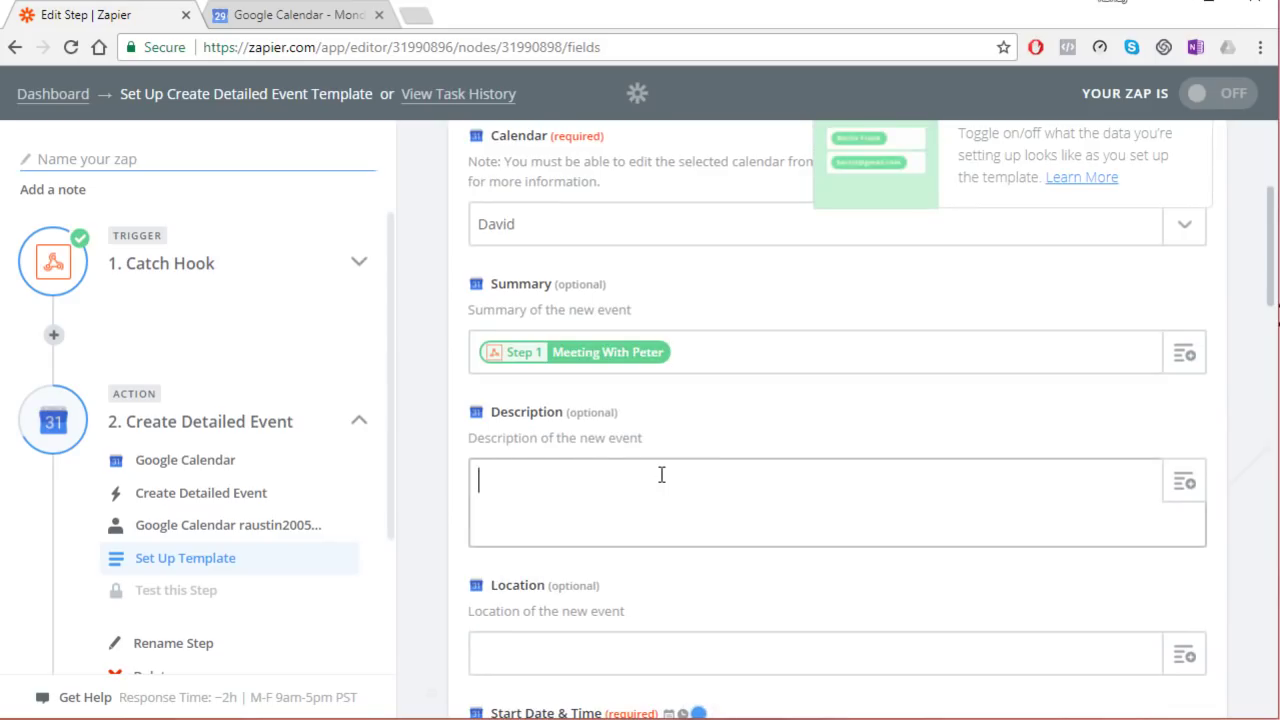
{"action": "scroll", "coordinate": [660, 476], "scroll_direction": "down", "scroll_amount": 2}
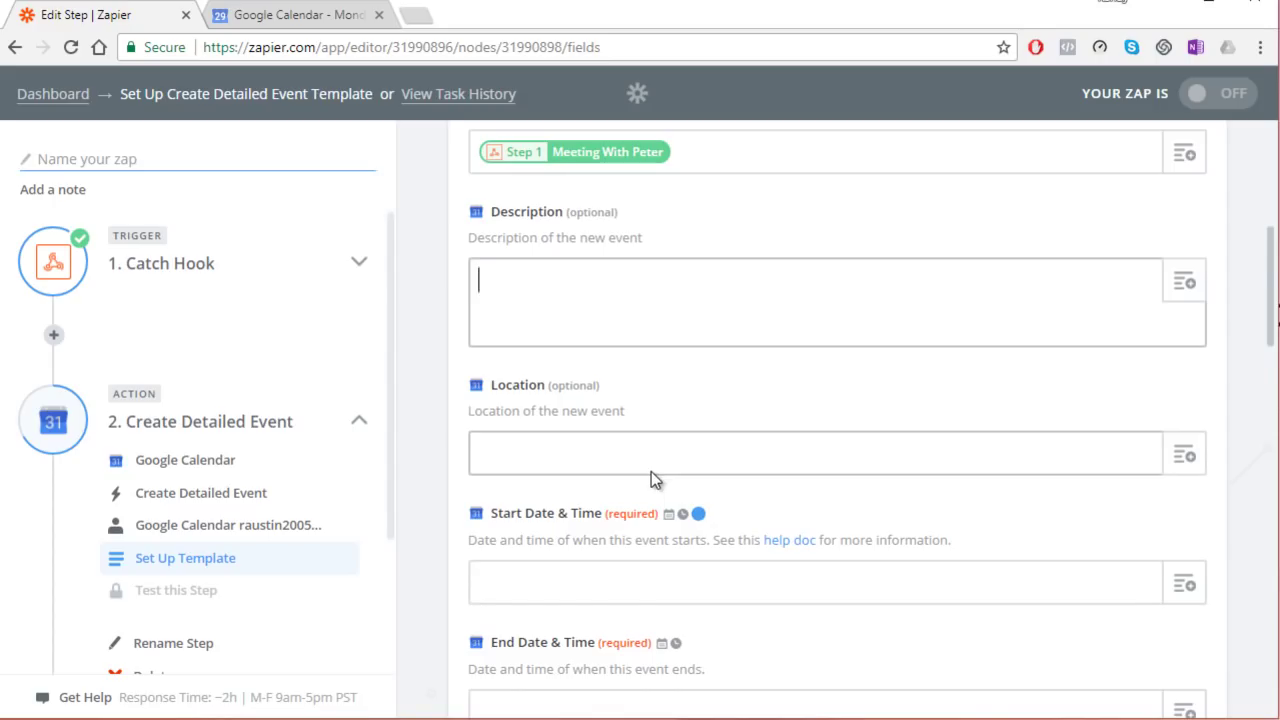
{"action": "scroll", "coordinate": [631, 449], "scroll_direction": "down", "scroll_amount": 2}
Step: Map ApStart into Start Date & Time and ApEnd into End Date & Time
{"action": "left_click", "coordinate": [626, 385]}
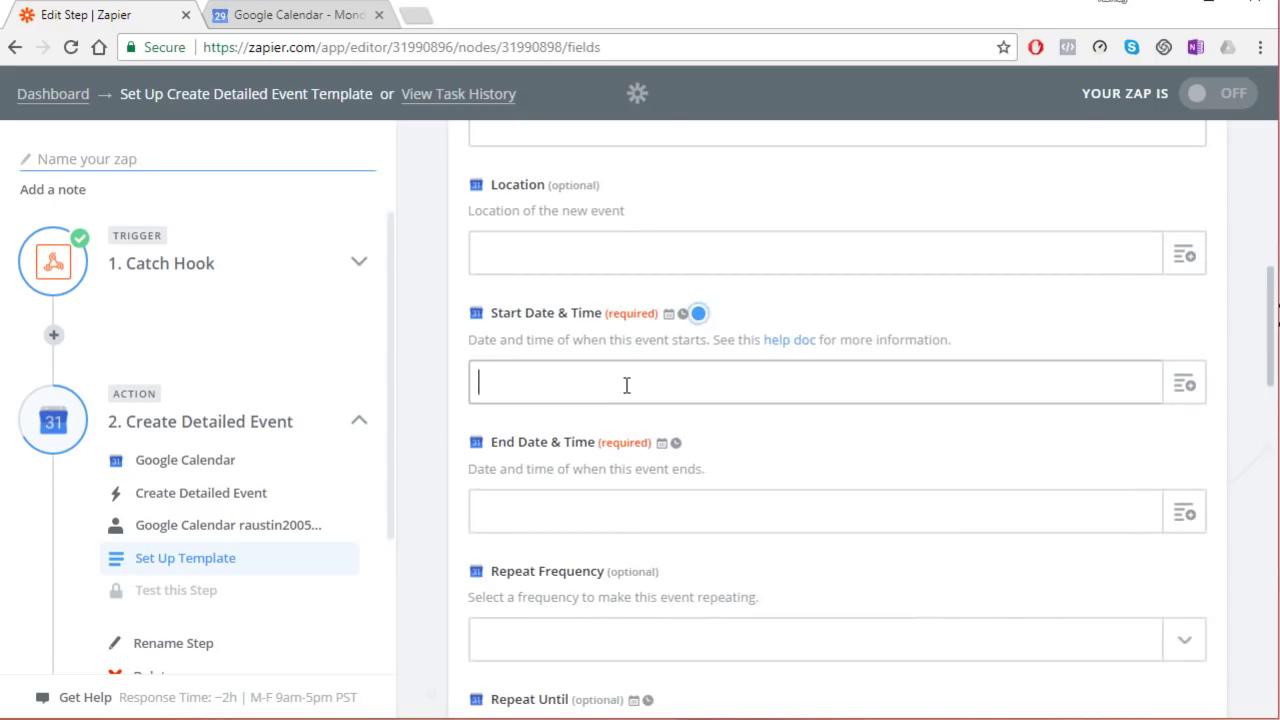
{"action": "left_click", "coordinate": [1185, 390]}
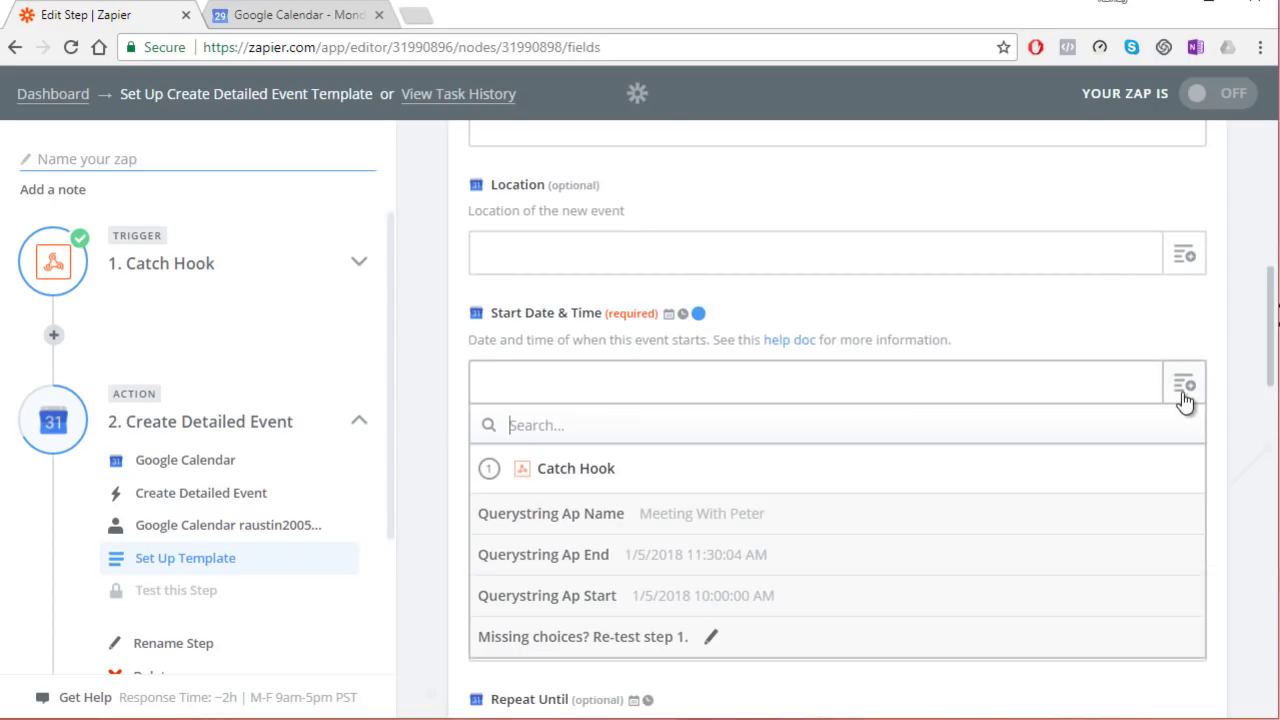
{"action": "left_click", "coordinate": [636, 596]}
{"action": "left_click", "coordinate": [637, 508]}
{"action": "left_click", "coordinate": [1185, 515]}
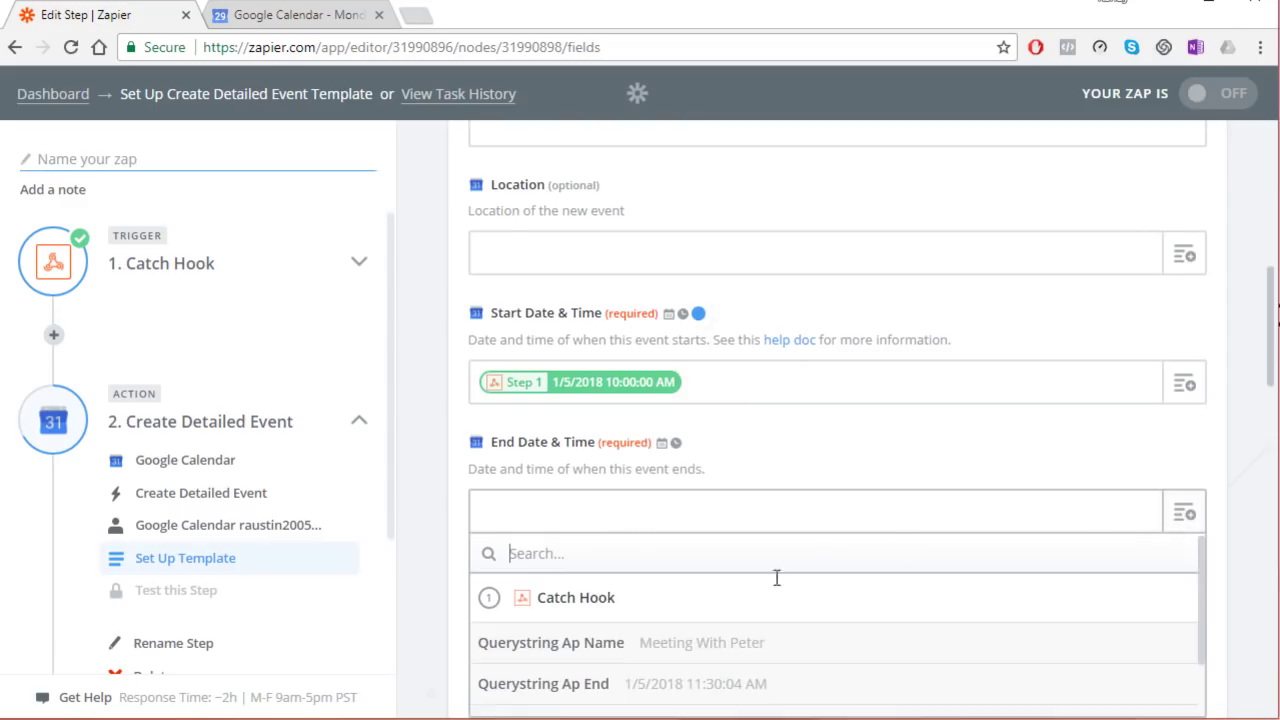
{"action": "left_click", "coordinate": [610, 685]}
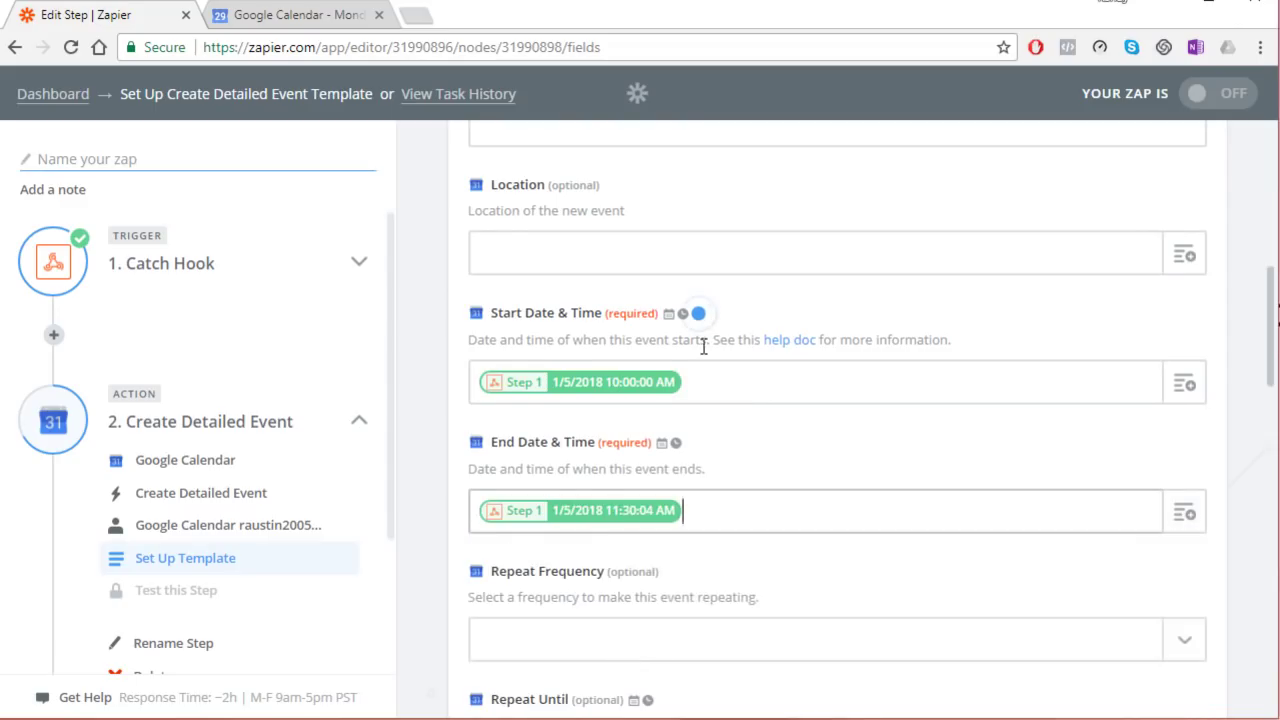
{"action": "scroll", "coordinate": [703, 346], "scroll_direction": "up", "scroll_amount": 4}
{"action": "scroll", "coordinate": [703, 346], "scroll_direction": "down", "scroll_amount": 5}
Step: Send the Meeting With Peter test event to Google Calendar, then open the Google Calendar tab
{"action": "scroll", "coordinate": [705, 410], "scroll_direction": "down", "scroll_amount": 9}
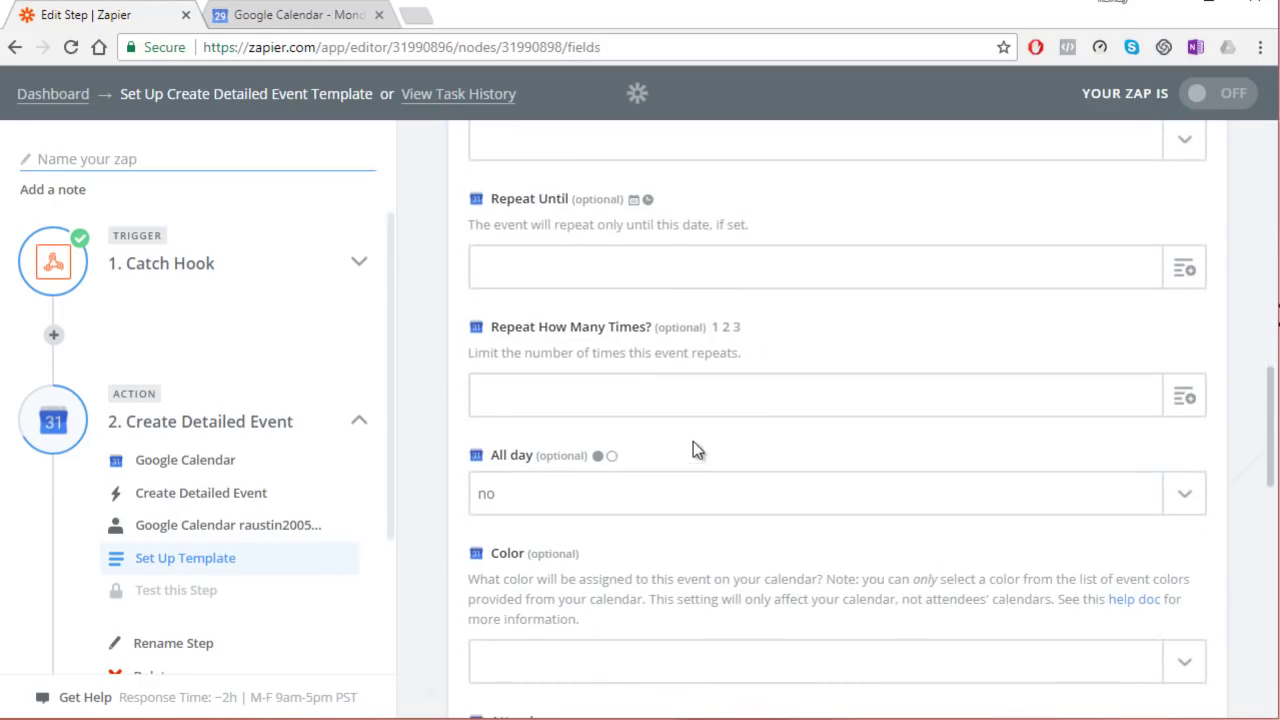
{"action": "scroll", "coordinate": [677, 471], "scroll_direction": "down", "scroll_amount": 6}
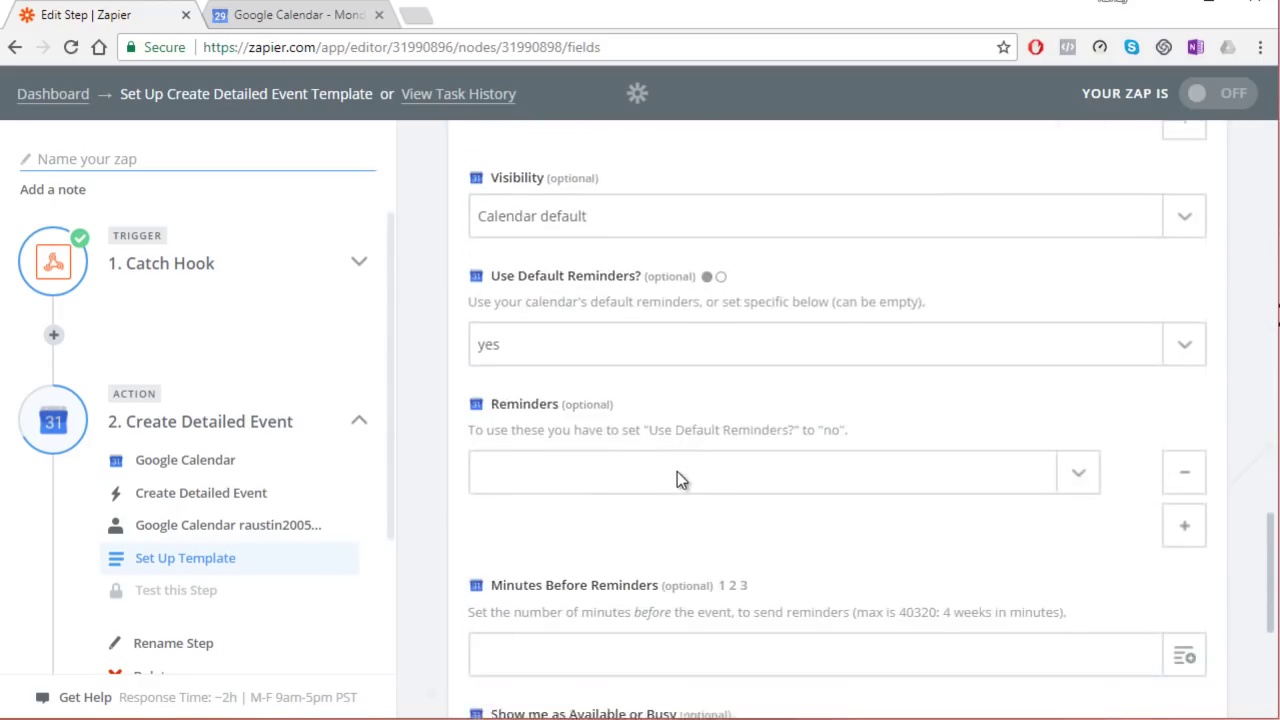
{"action": "left_click", "coordinate": [1196, 598]}
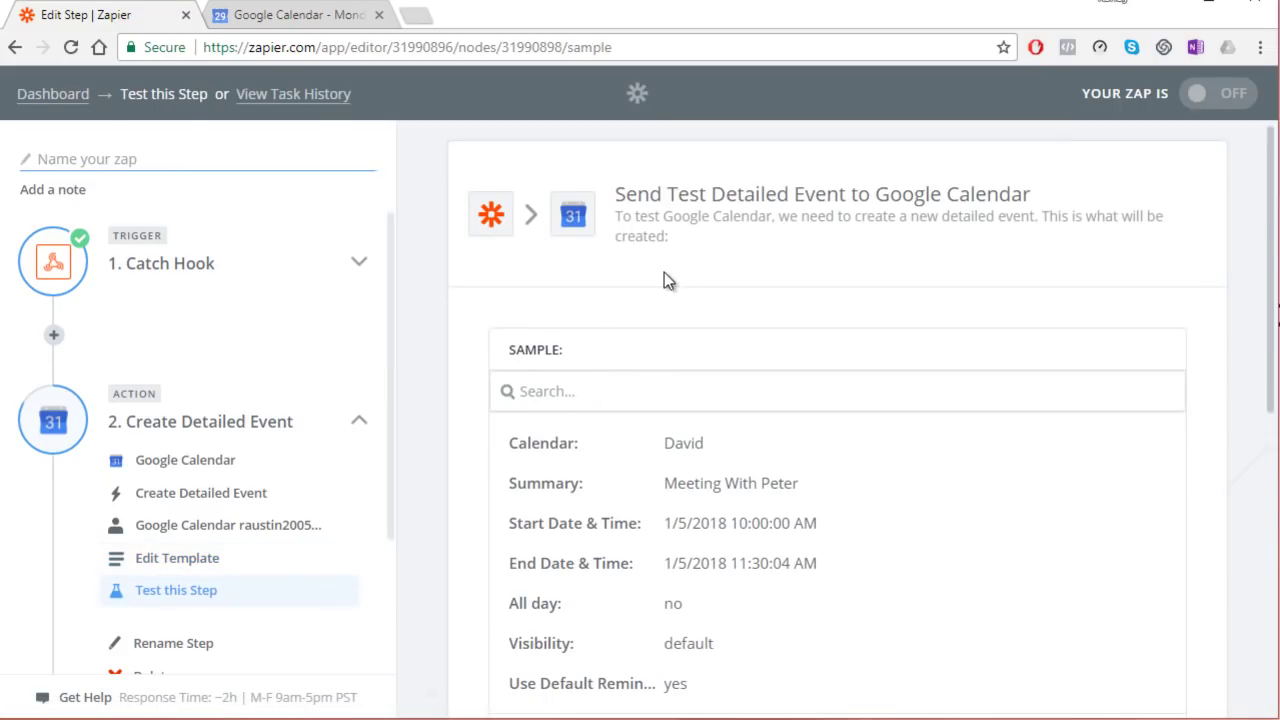
{"action": "scroll", "coordinate": [664, 272], "scroll_direction": "down", "scroll_amount": 10}
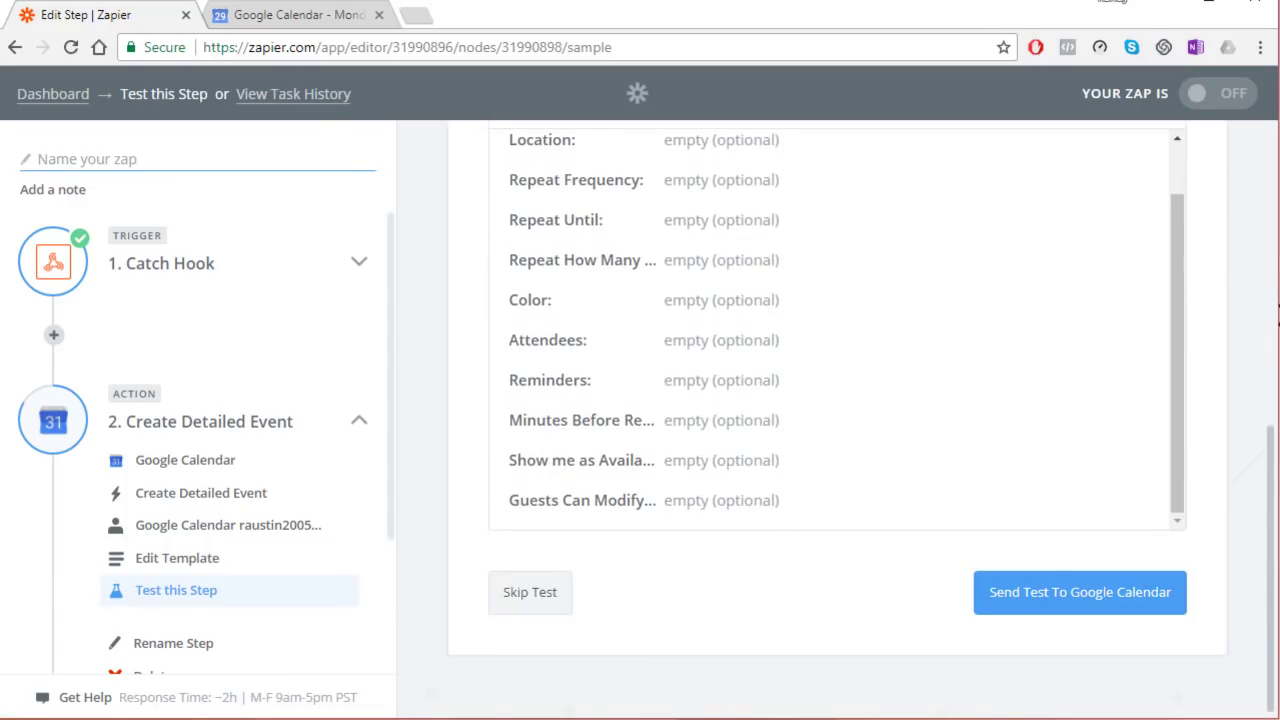
{"action": "left_click", "coordinate": [1143, 604]}
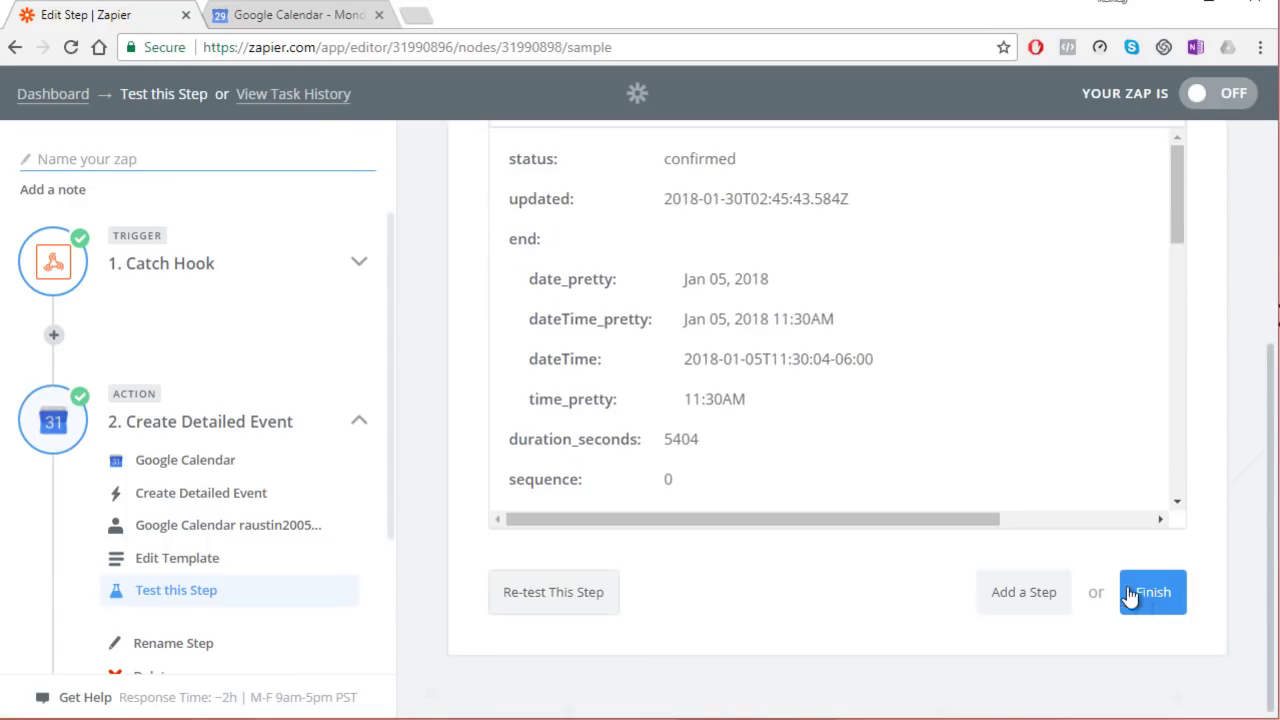
{"action": "left_click", "coordinate": [277, 18]}
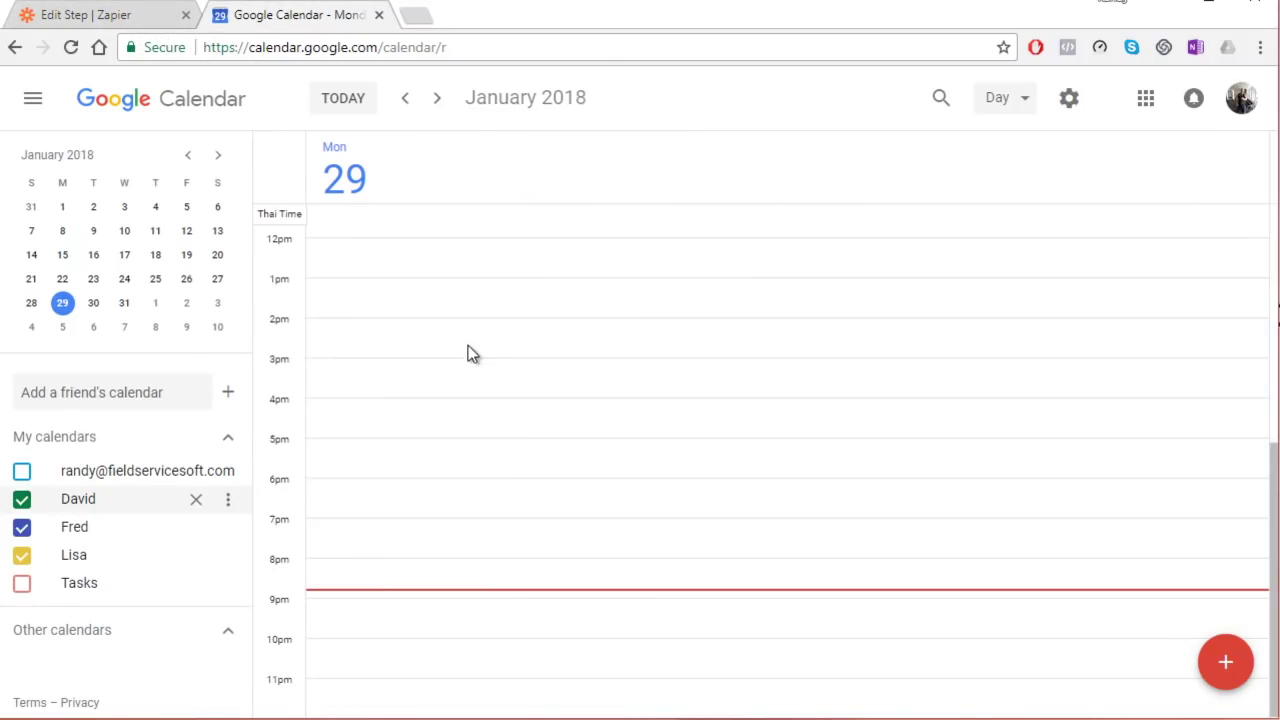
Step: Check that Meeting With Peter shows 10–11:30am on Friday, January 5, then return to Zapier
{"action": "left_click", "coordinate": [186, 207]}
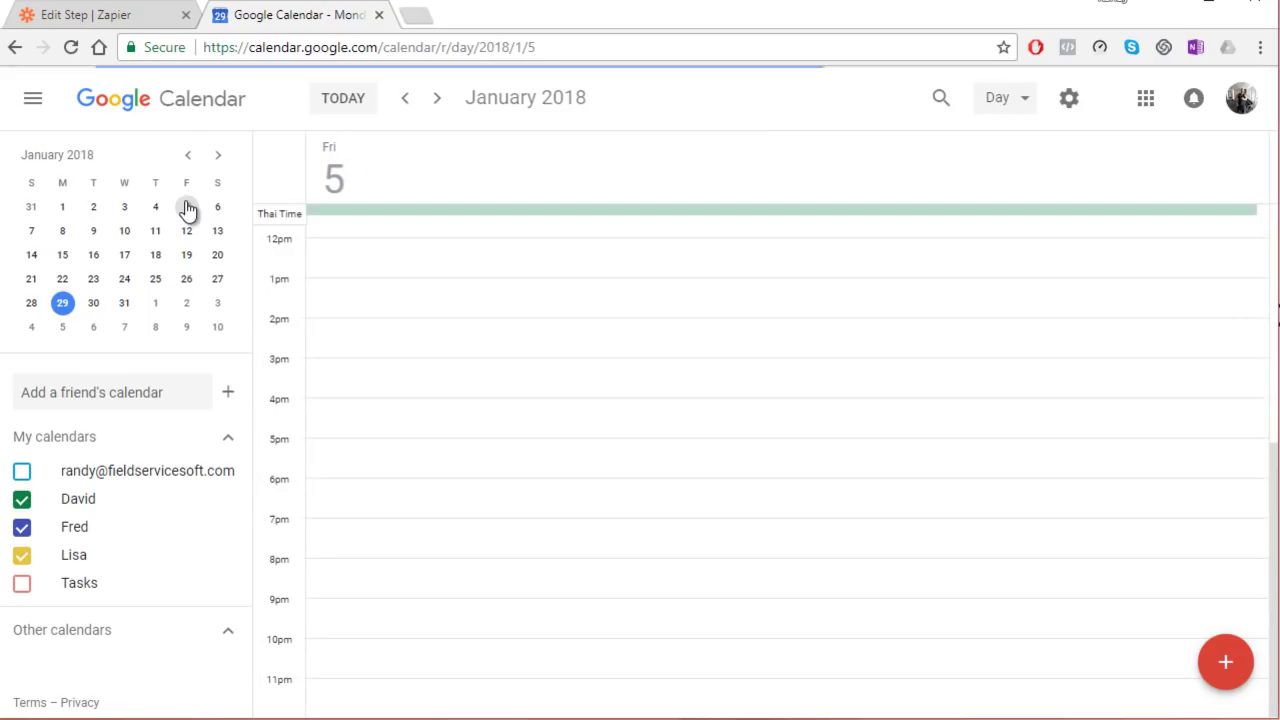
{"action": "scroll", "coordinate": [406, 336], "scroll_direction": "up", "scroll_amount": 3}
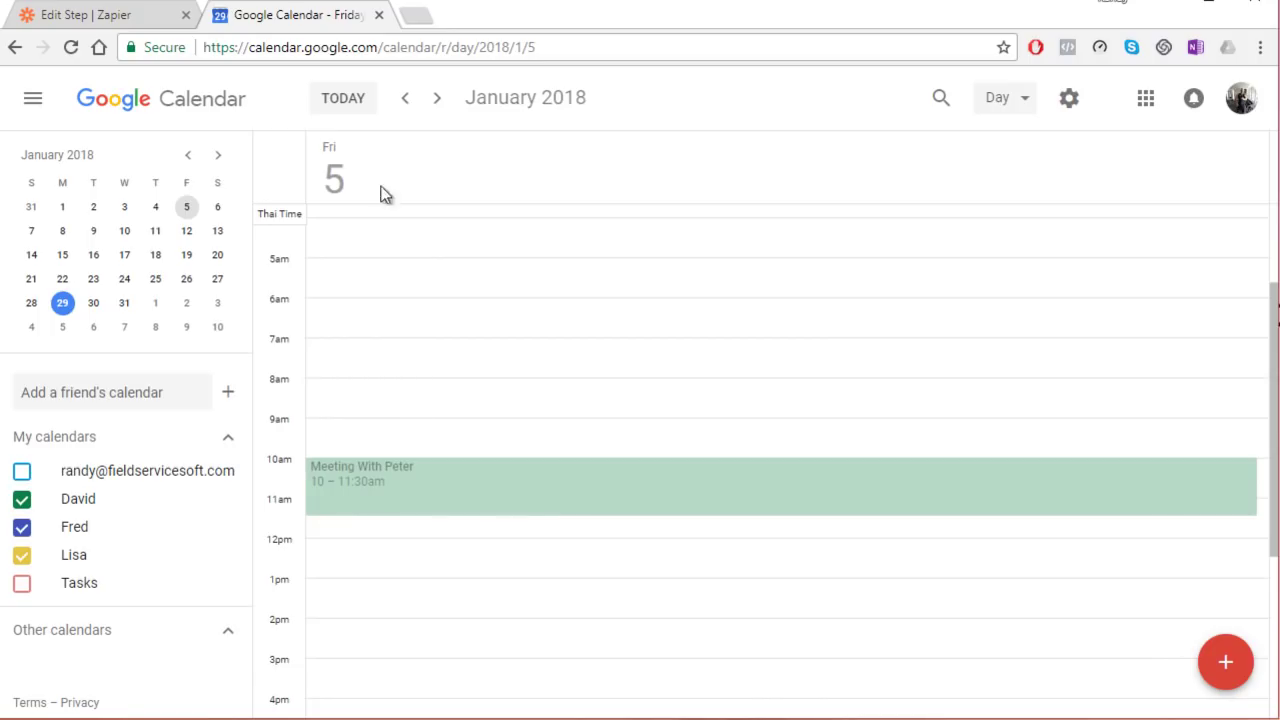
{"action": "left_click", "coordinate": [72, 14]}
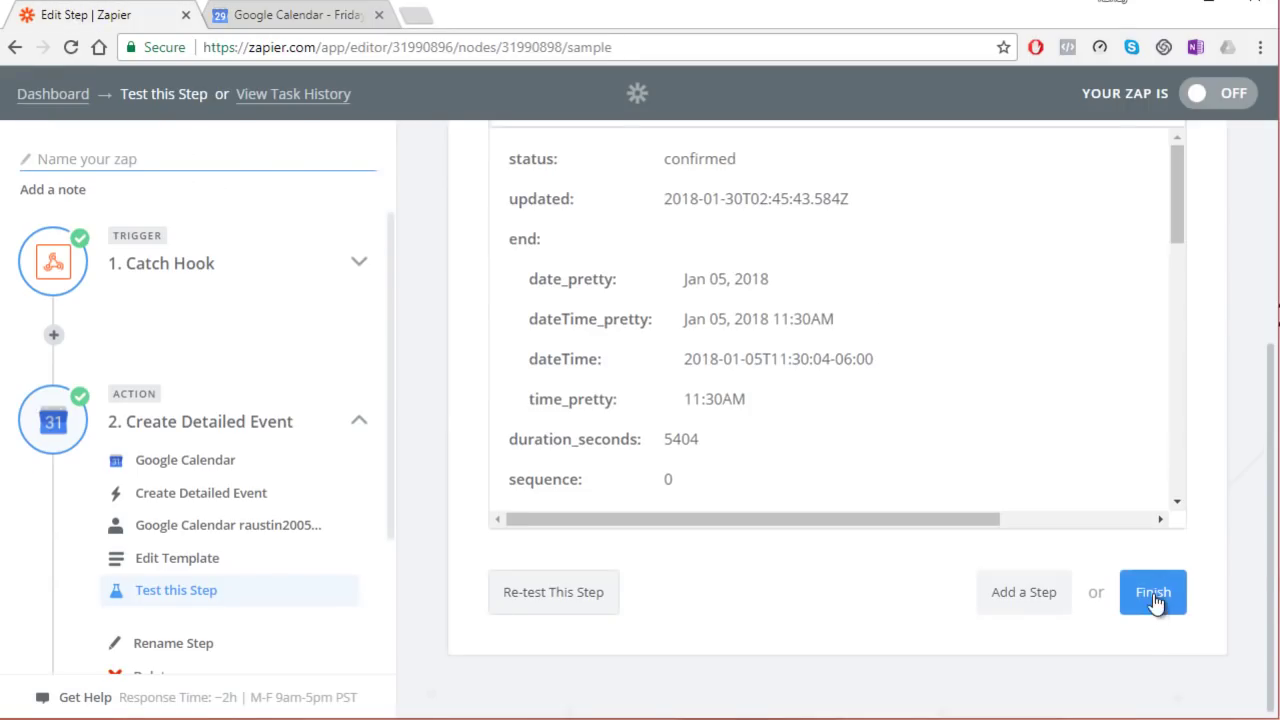
Step: Name the Zap 'David-Cal', turn it on, and go to the dashboard listing it as on
{"action": "left_click", "coordinate": [1153, 595]}
{"action": "type", "text": "D"}
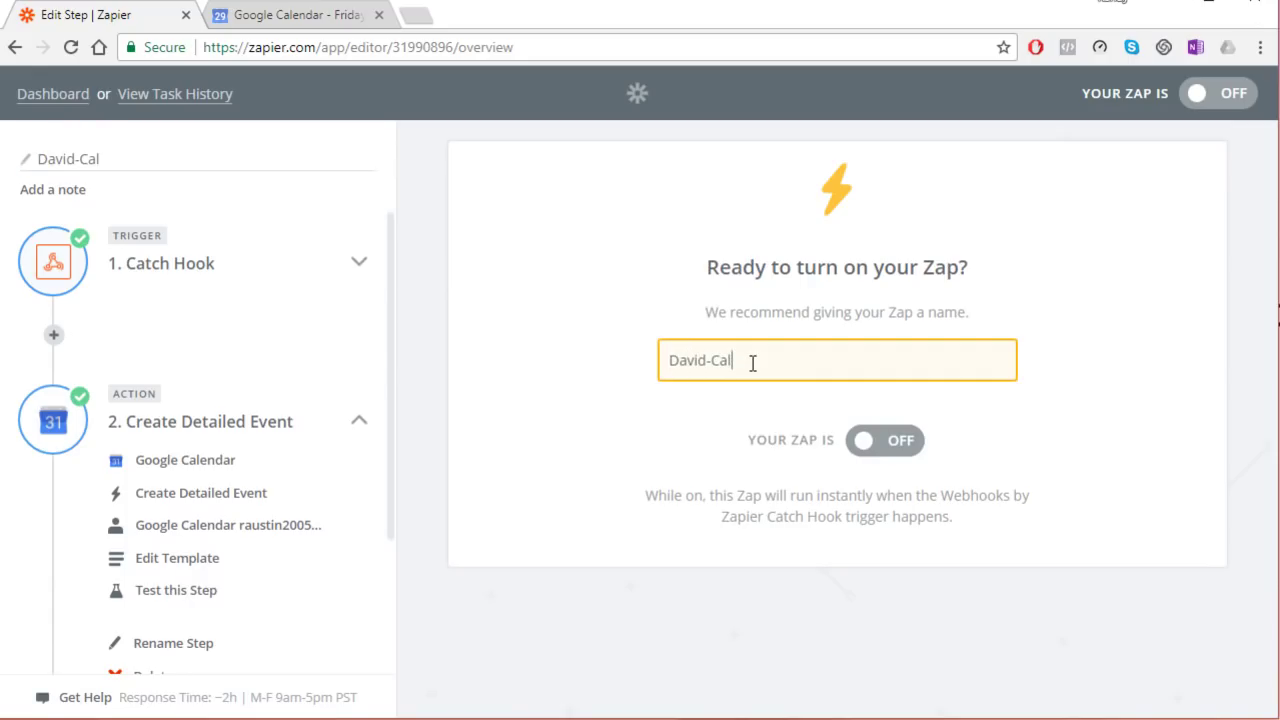
{"action": "type", "text": "avid-Cal"}
{"action": "left_click", "coordinate": [893, 442]}
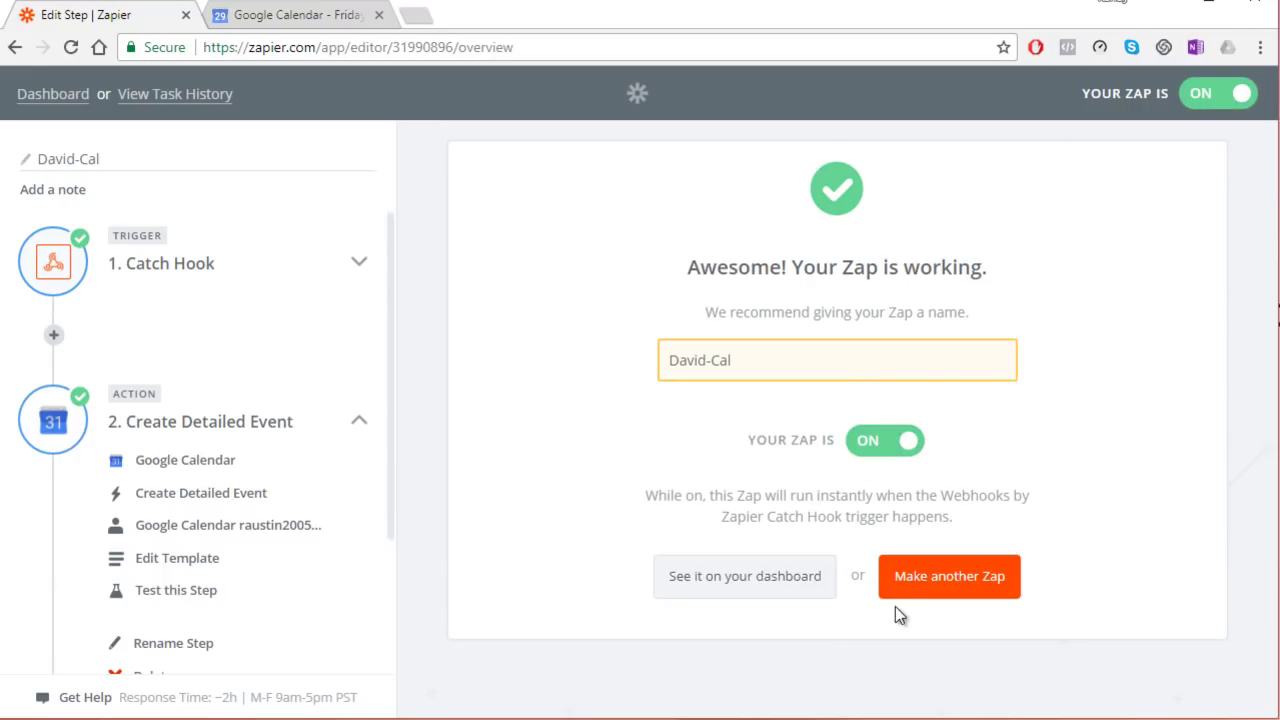
{"action": "left_click", "coordinate": [944, 576]}
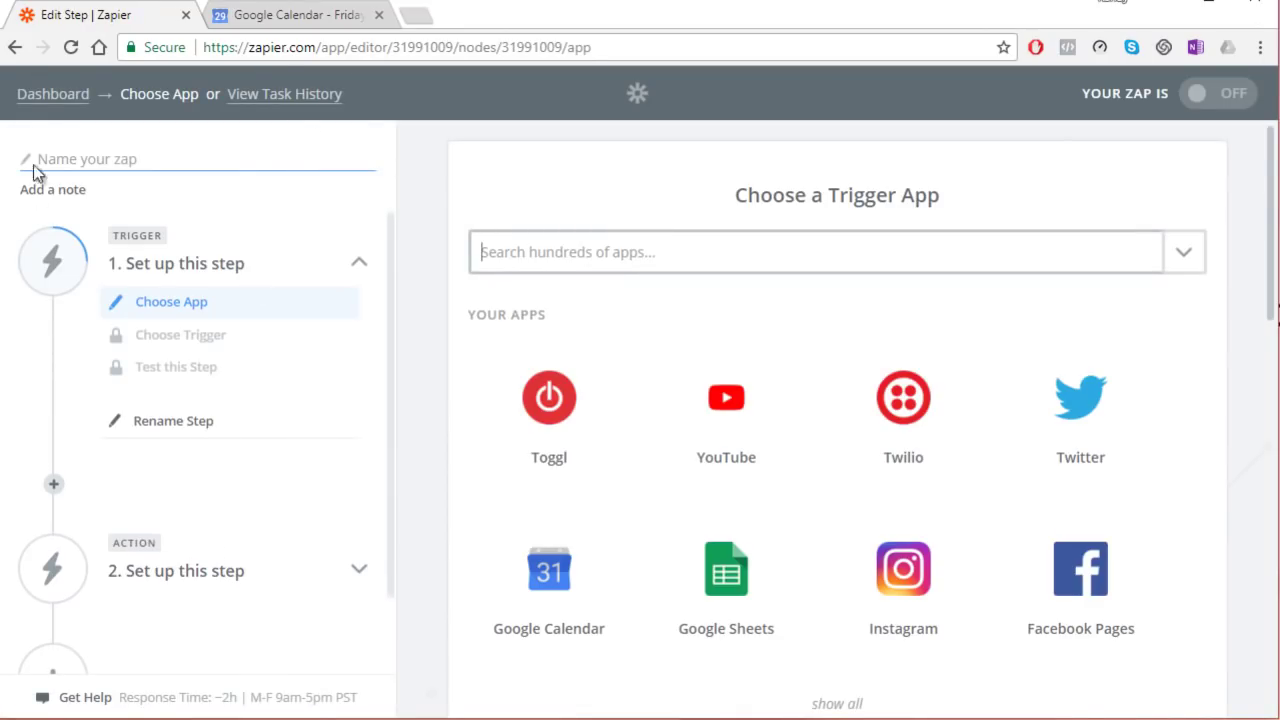
{"action": "left_click", "coordinate": [35, 104]}
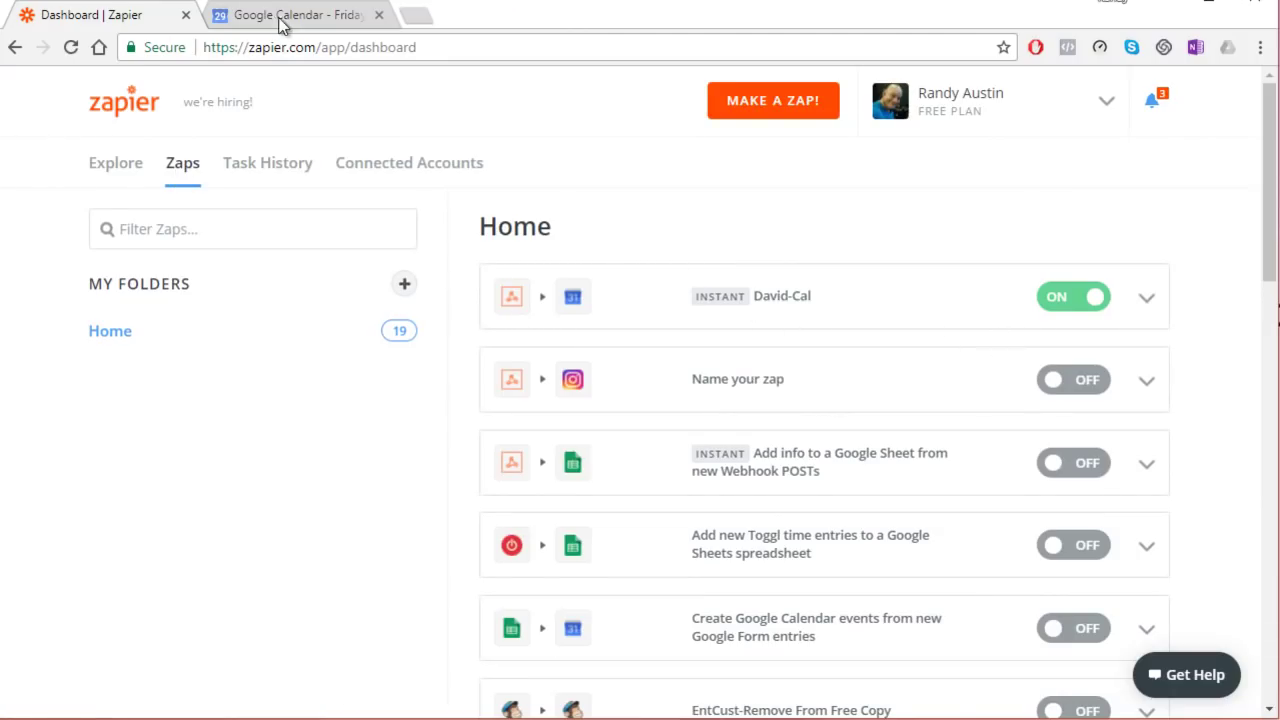
Step: Delete the January 5 Meeting With Peter test event from Google Calendar, then return to Excel
{"action": "left_click", "coordinate": [210, 22]}
{"action": "left_click", "coordinate": [557, 505]}
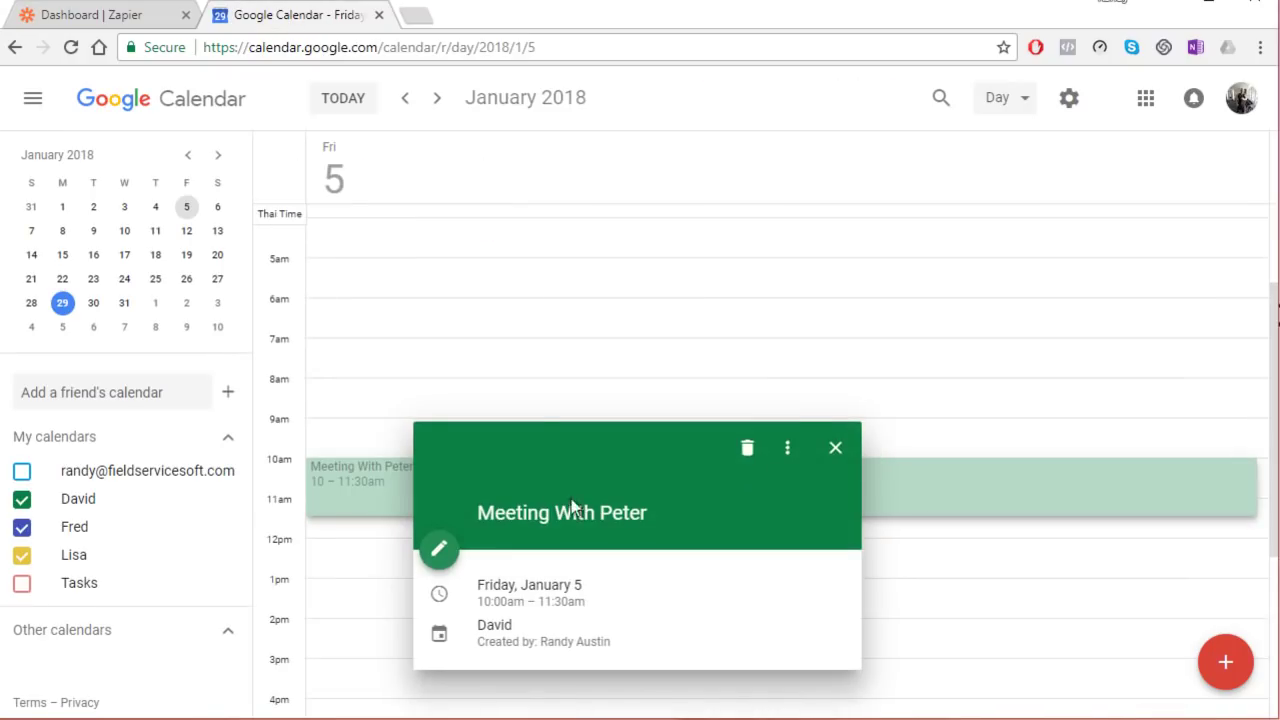
{"action": "left_click", "coordinate": [747, 448]}
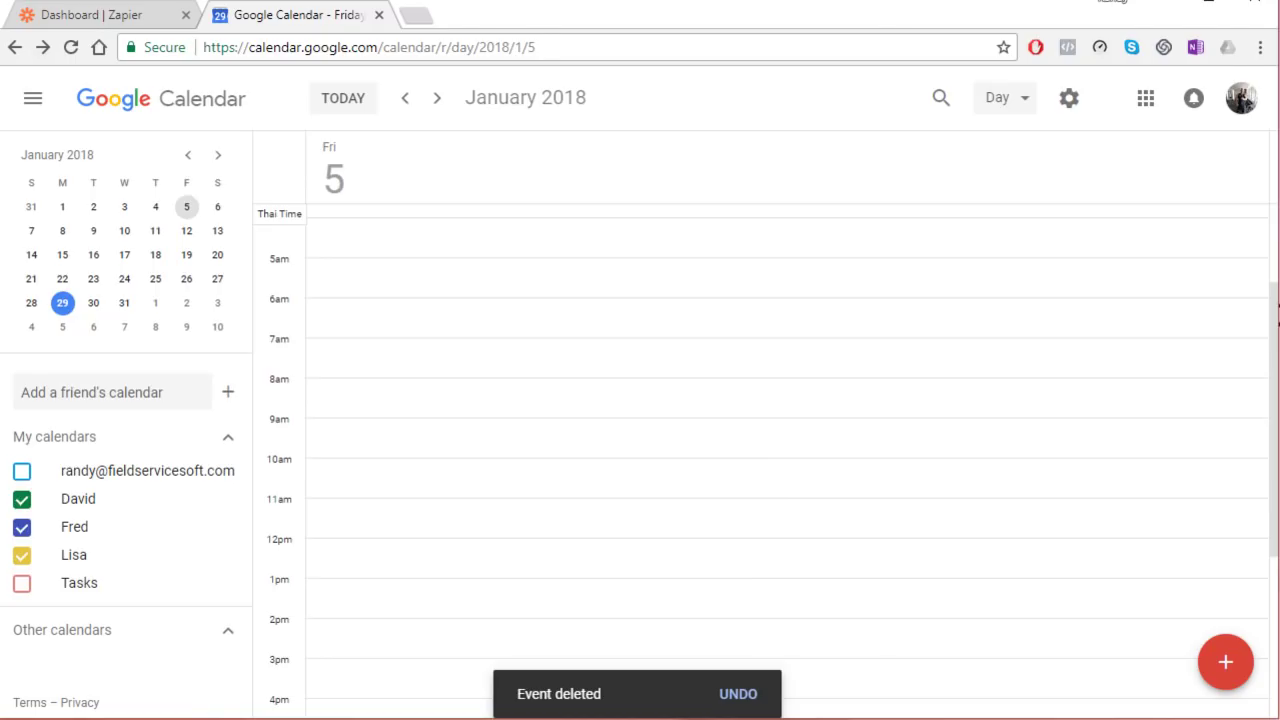
{"action": "key", "text": "alt+Tab"}
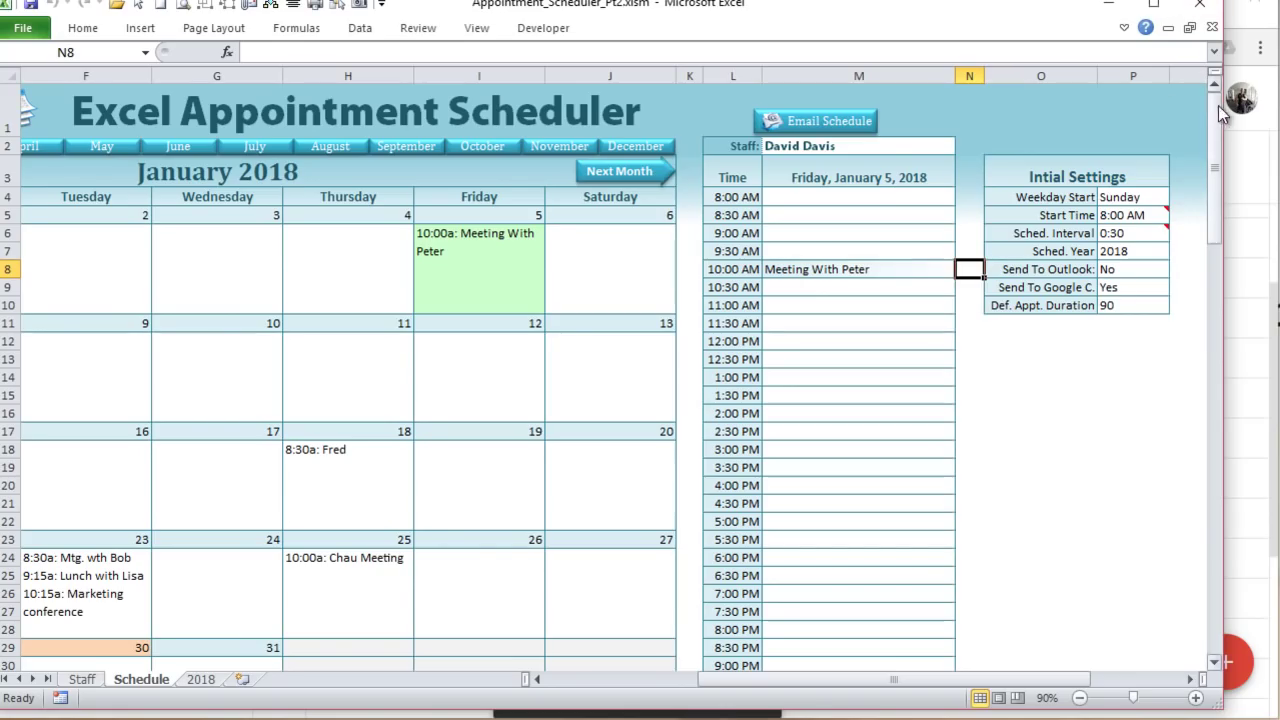
Step: Resize and position the Excel window beside Chrome's Google Calendar view
{"action": "left_click_drag", "start_coordinate": [1222, 110], "coordinate": [320, 105]}
{"action": "left_click_drag", "start_coordinate": [196, 680], "coordinate": [228, 683]}
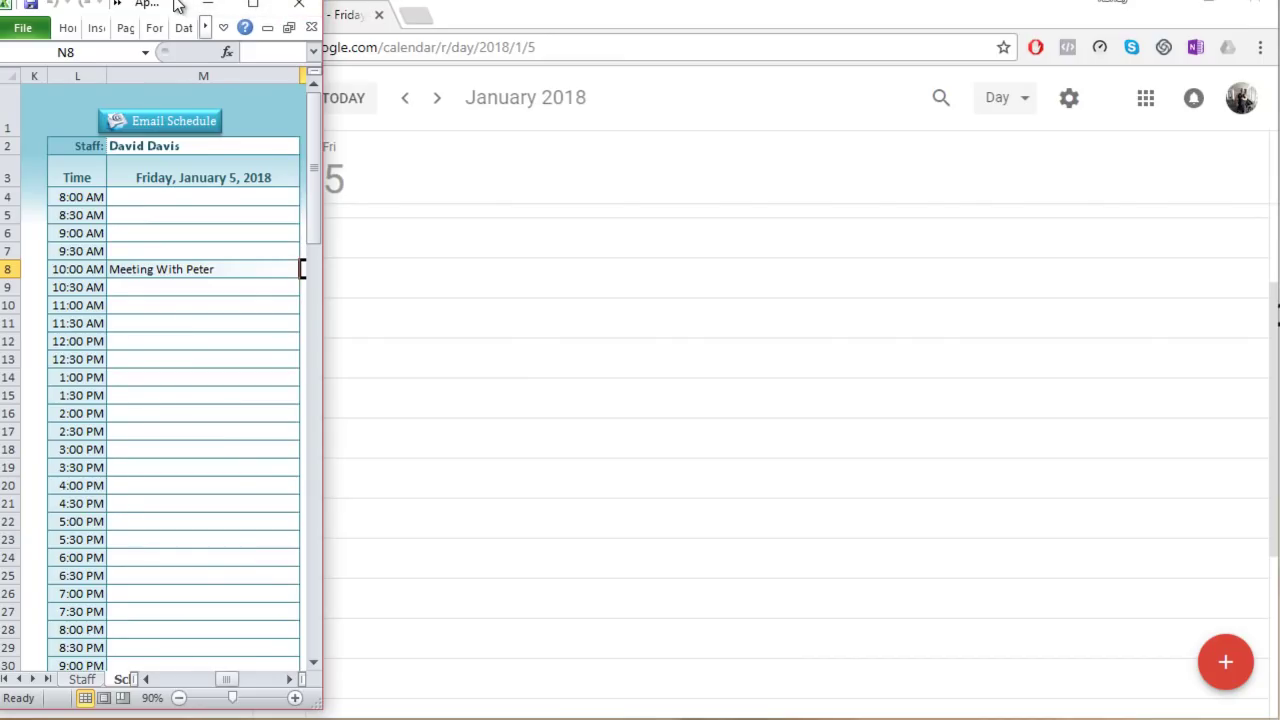
{"action": "left_click_drag", "start_coordinate": [172, 5], "coordinate": [117, 13]}
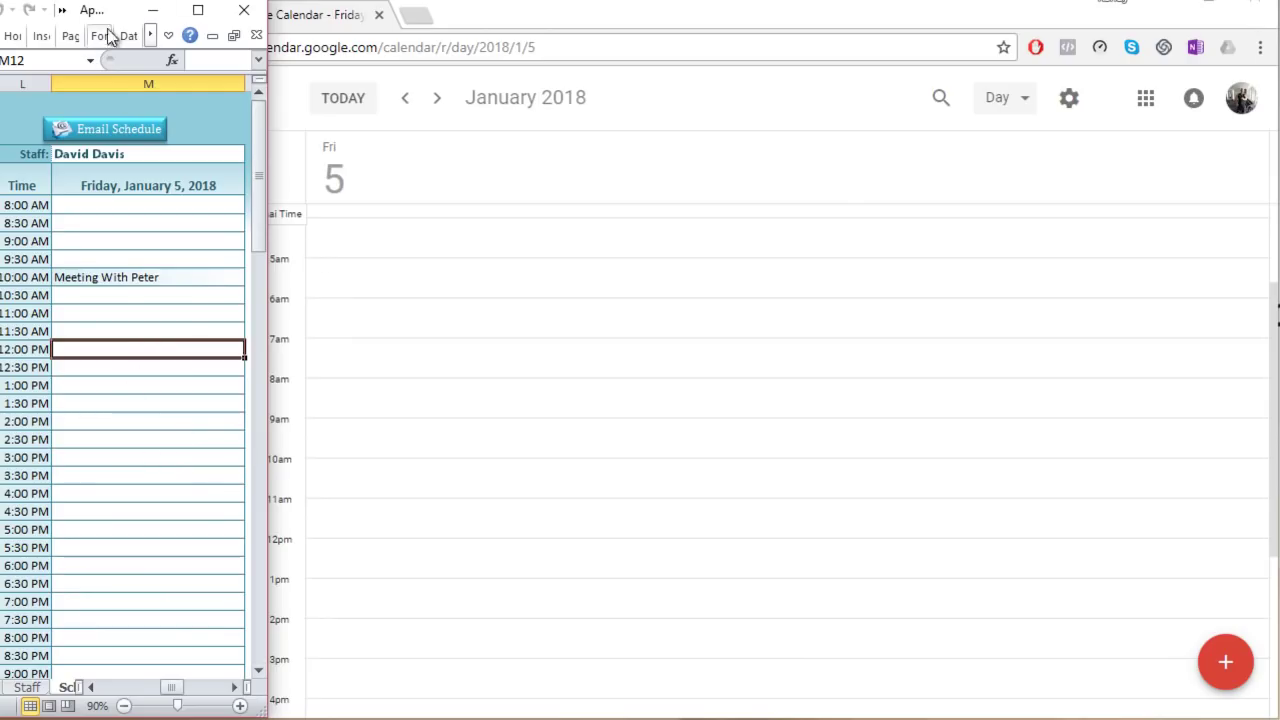
{"action": "left_click_drag", "start_coordinate": [118, 10], "coordinate": [1117, 2]}
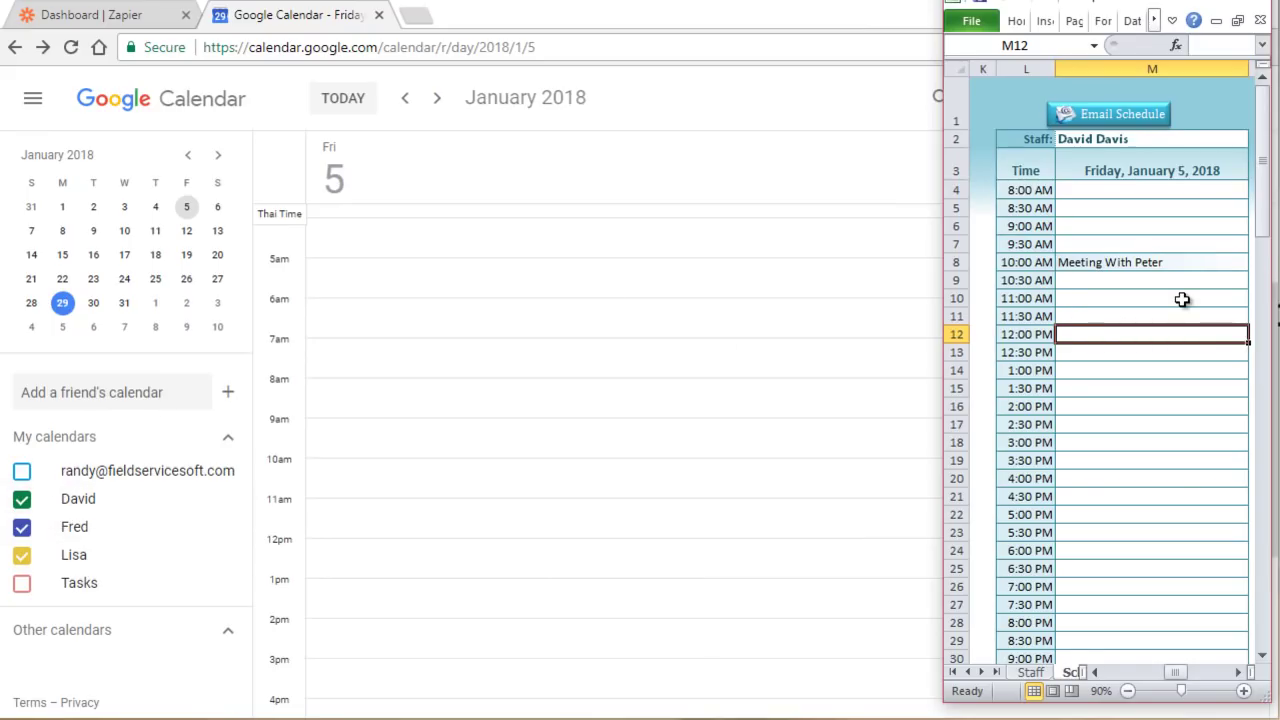
Step: Enter 'Lunch With Bob' at 12:00 PM so it appears in Google Calendar 12–1:30pm
{"action": "type", "text": "Lunch With Bob"}
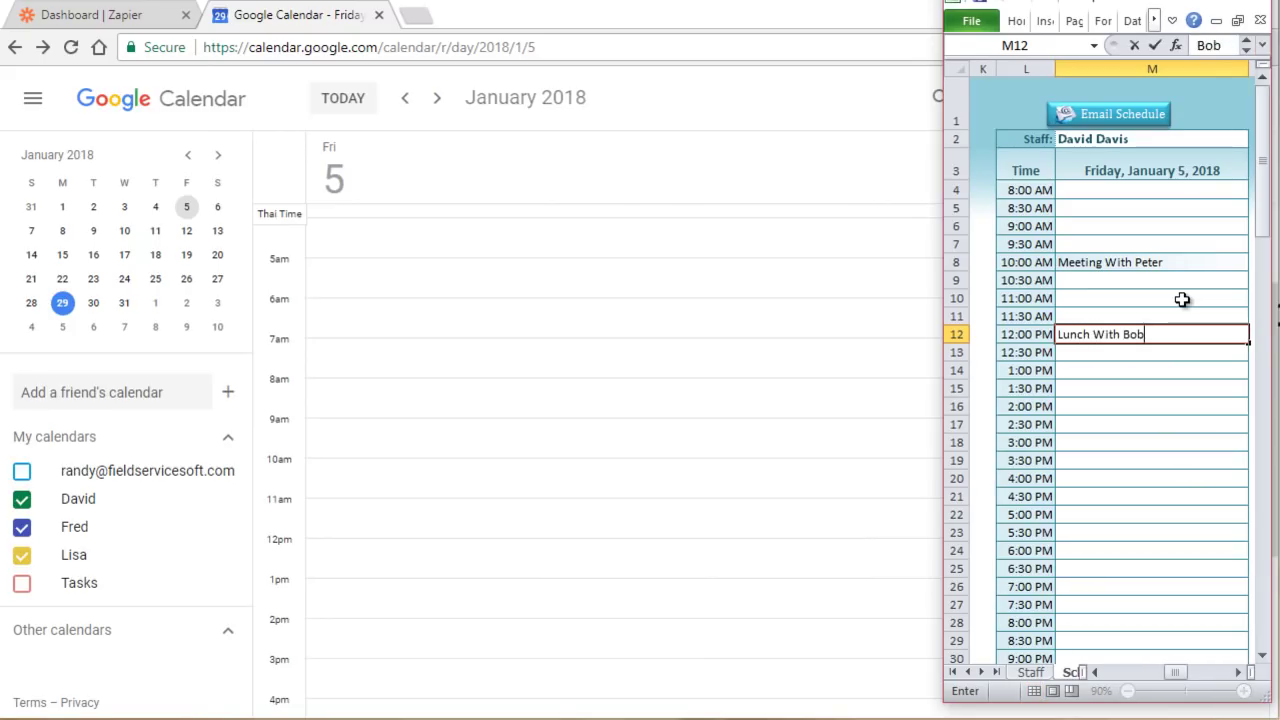
{"action": "key", "text": "Return"}
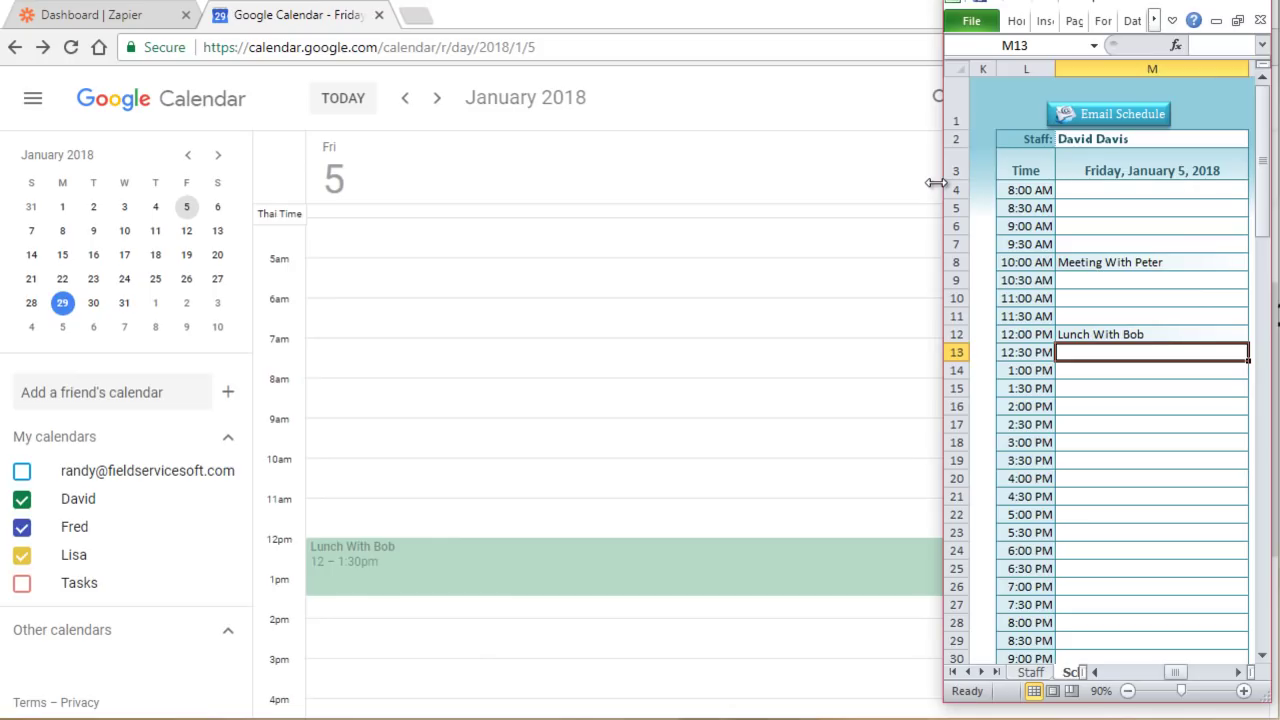
{"action": "left_click_drag", "start_coordinate": [936, 183], "coordinate": [882, 214]}
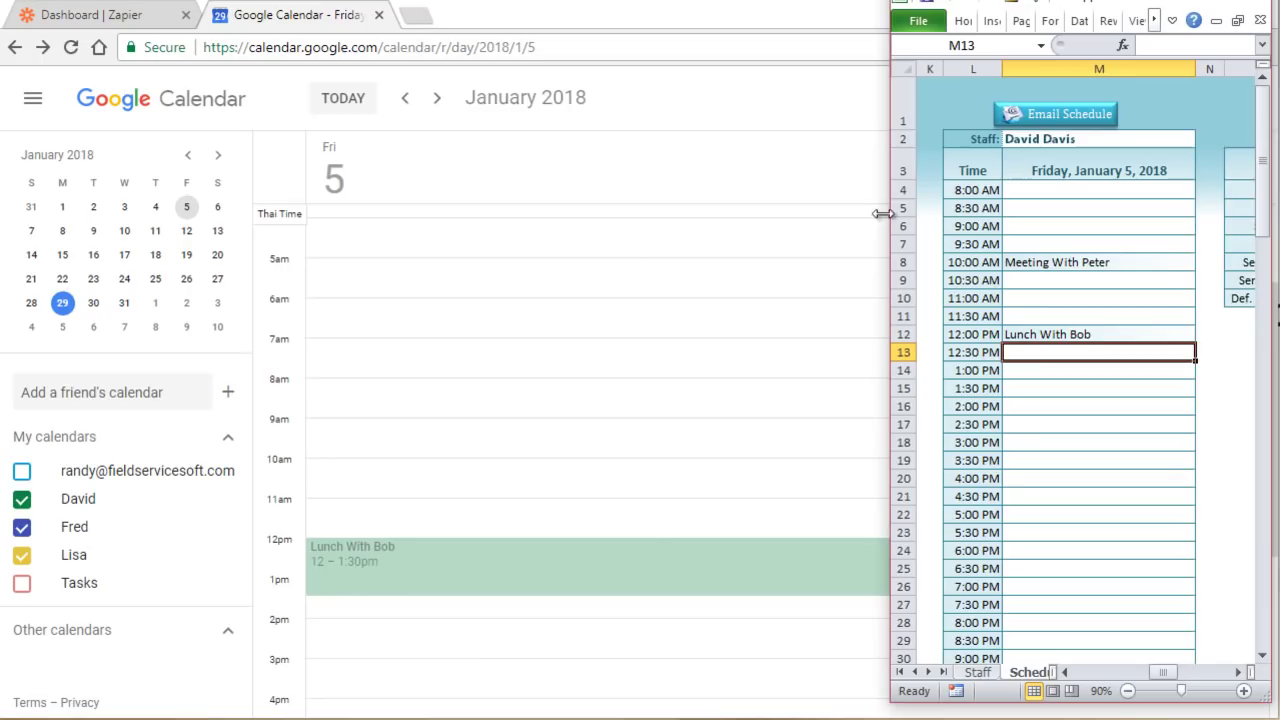
Step: Create a new Zap with a Webhooks Catch Hook trigger, skipping the child key option
{"action": "left_click", "coordinate": [103, 22]}
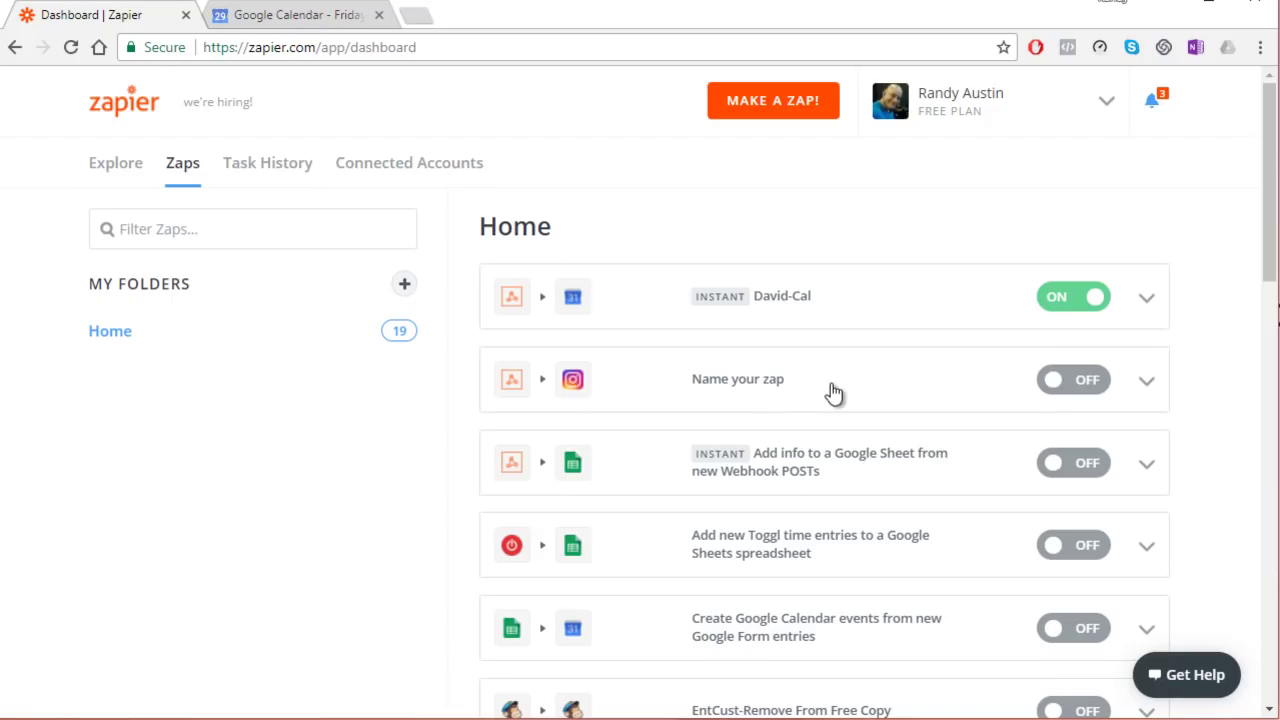
{"action": "left_click", "coordinate": [760, 100]}
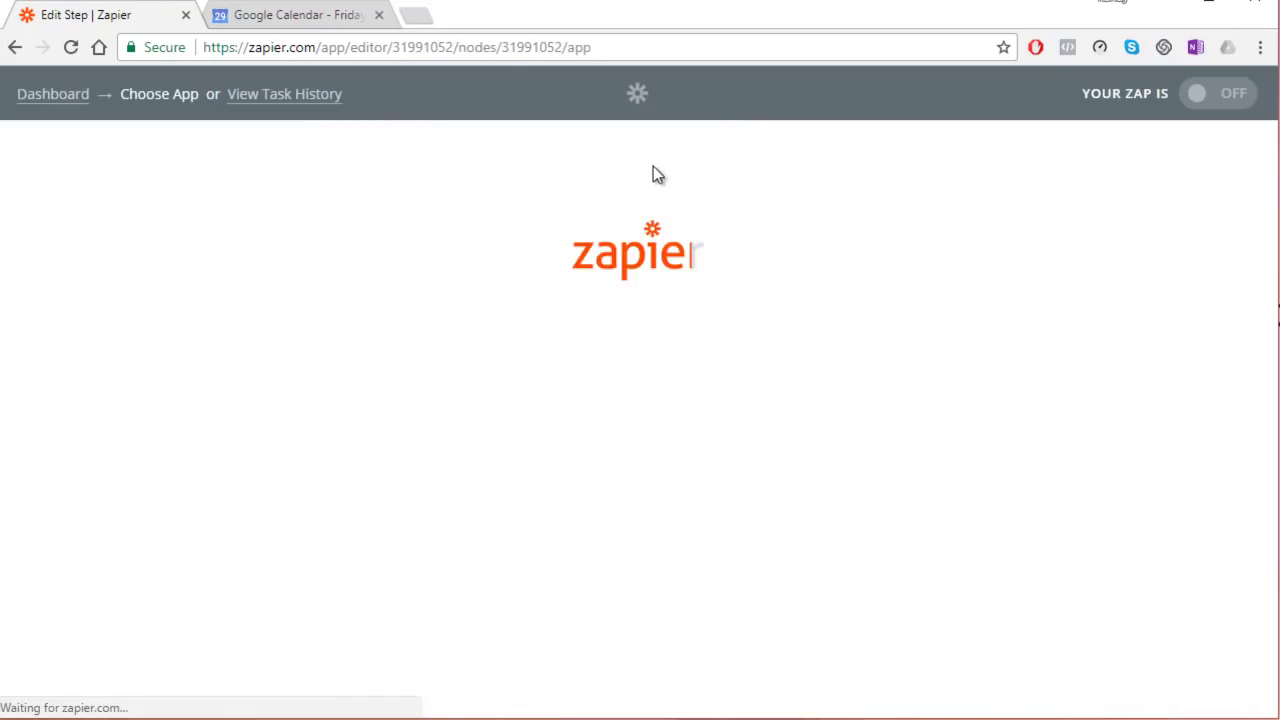
{"action": "scroll", "coordinate": [640, 330], "scroll_direction": "down", "scroll_amount": 3}
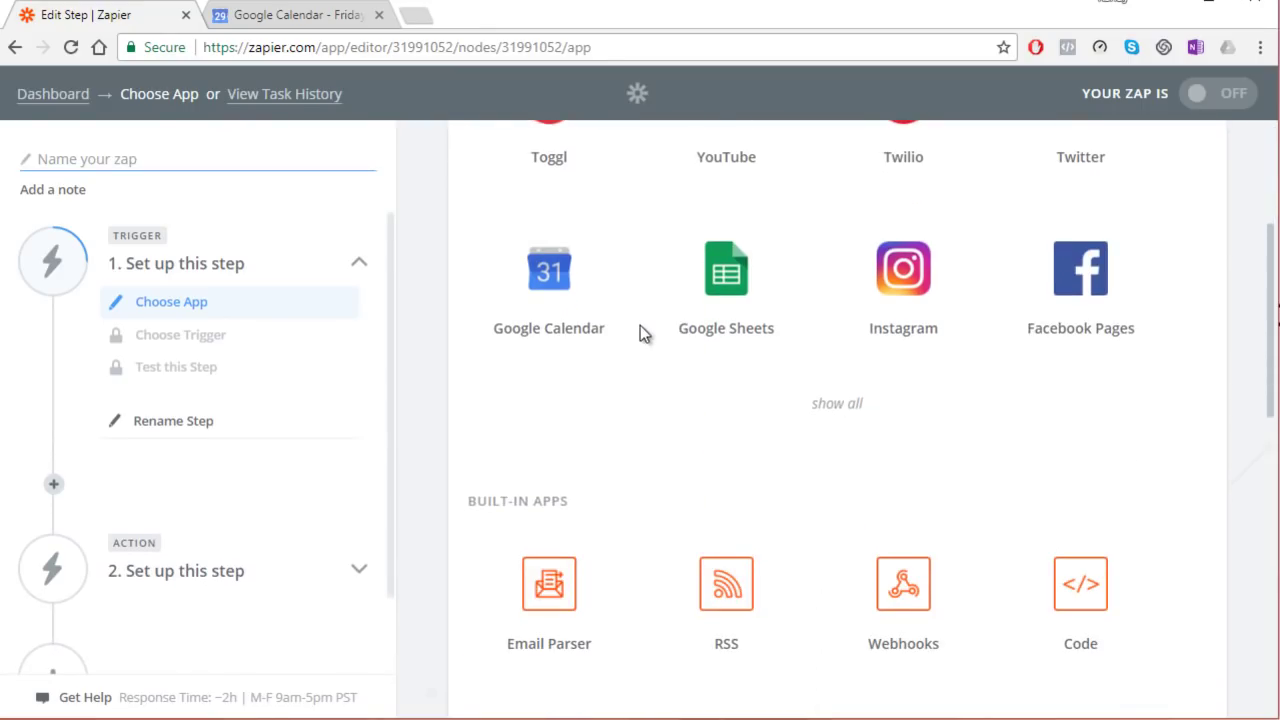
{"action": "left_click", "coordinate": [908, 582]}
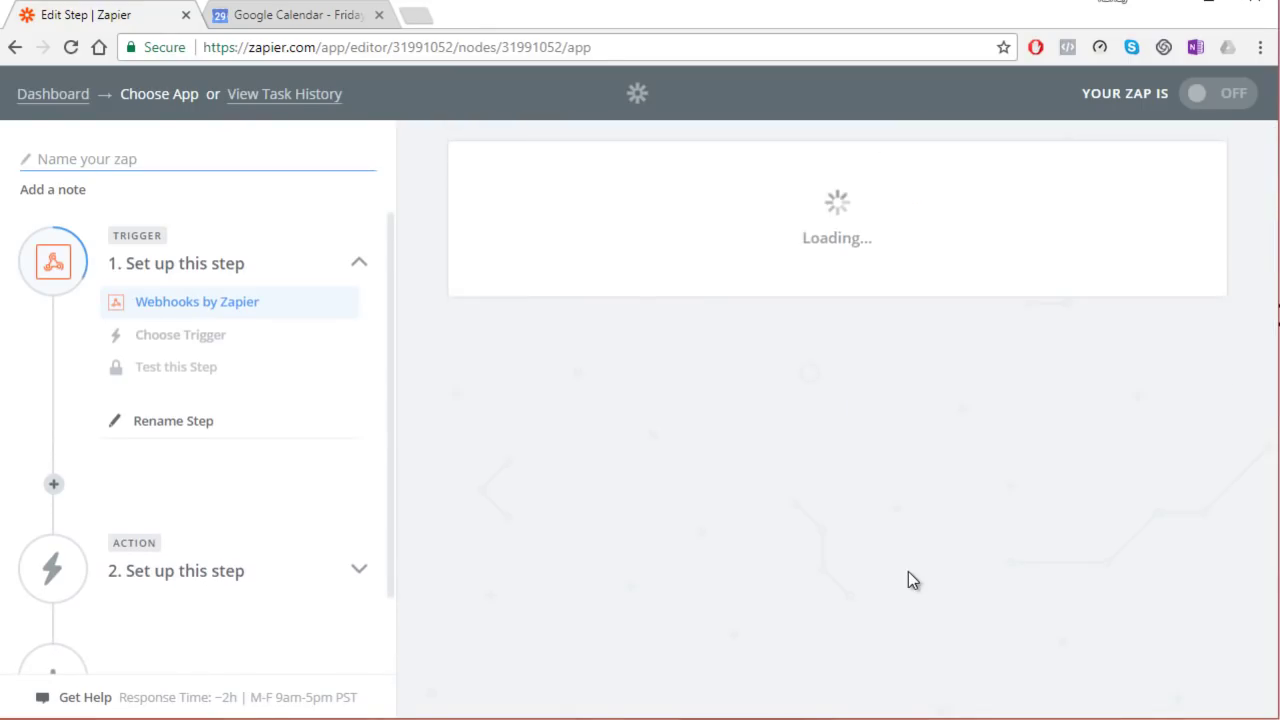
{"action": "left_click", "coordinate": [609, 537]}
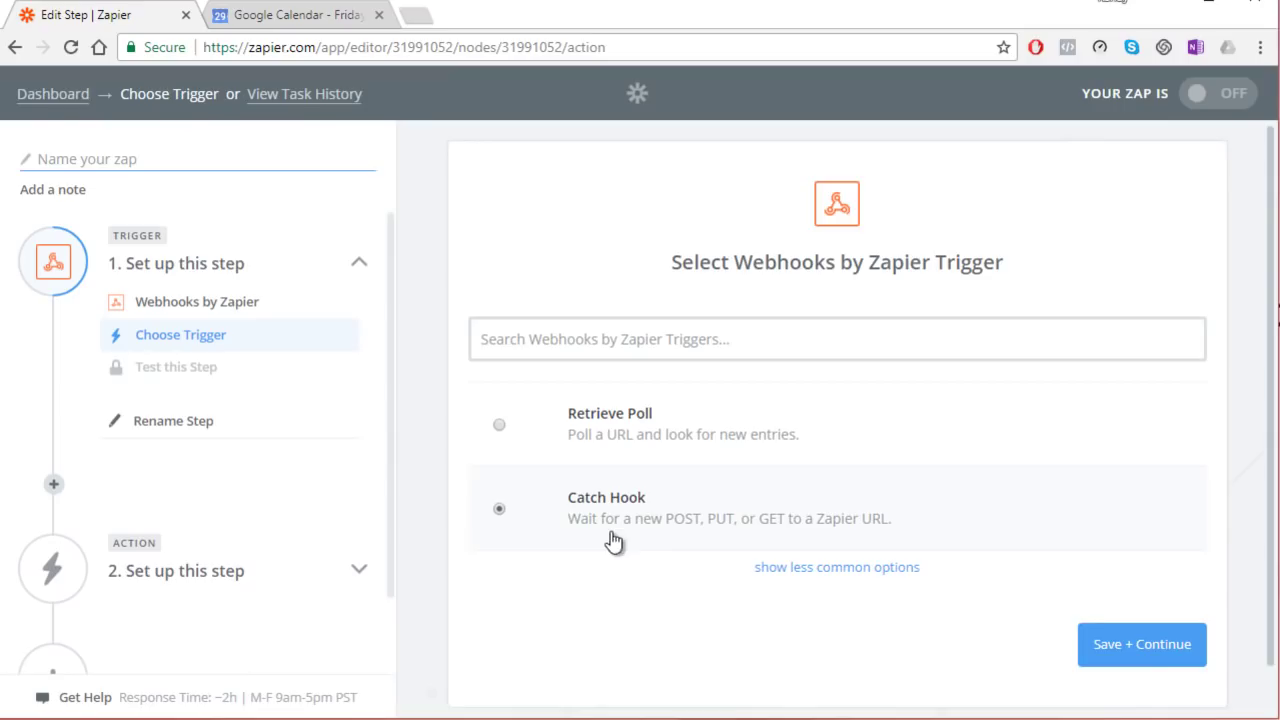
{"action": "left_click", "coordinate": [1158, 662]}
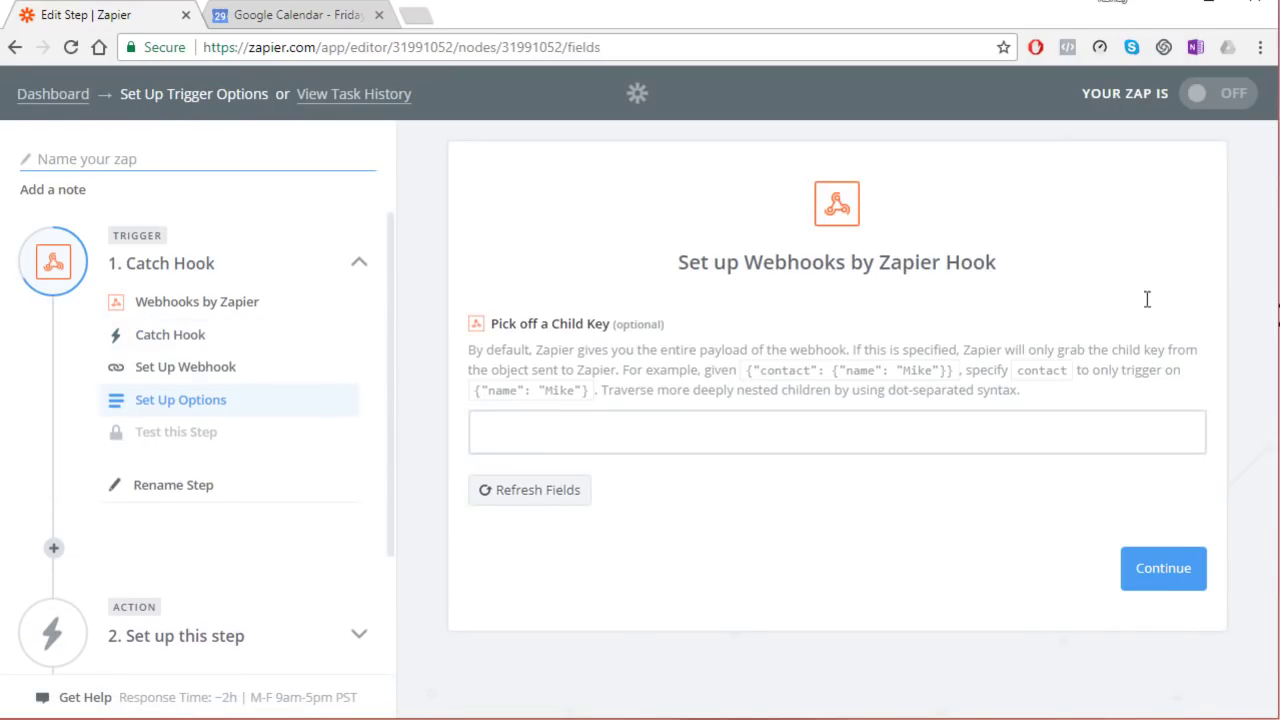
{"action": "left_click", "coordinate": [1165, 566]}
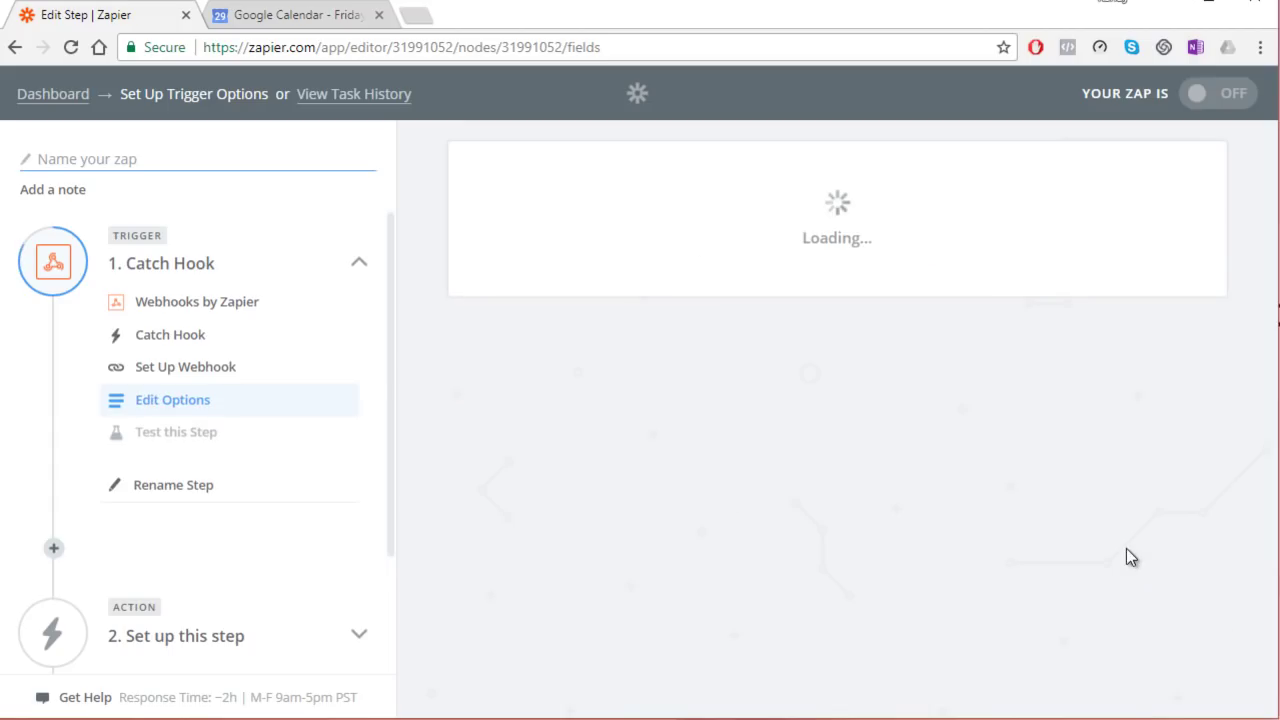
Step: Select the unique ending of the generated webhook URL and return to Excel
{"action": "scroll", "coordinate": [855, 476], "scroll_direction": "down", "scroll_amount": 1}
{"action": "left_click_drag", "start_coordinate": [868, 521], "coordinate": [838, 522]}
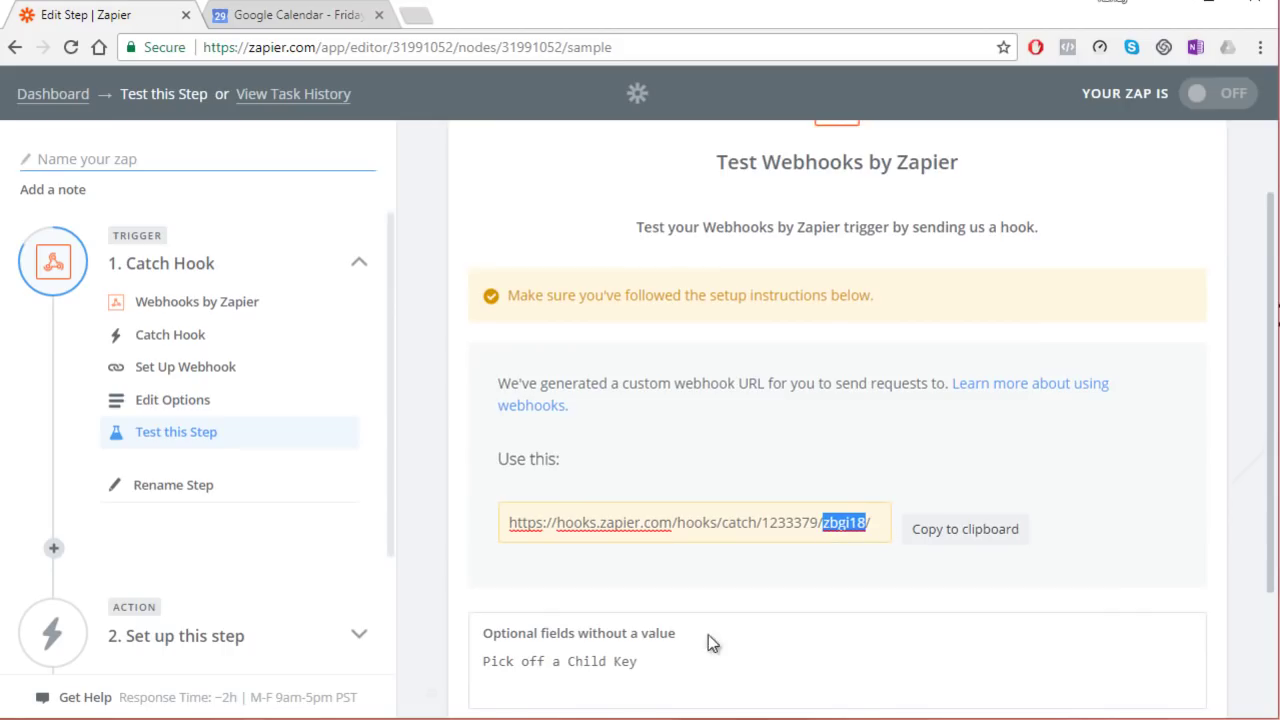
{"action": "key", "text": "alt+Tab"}
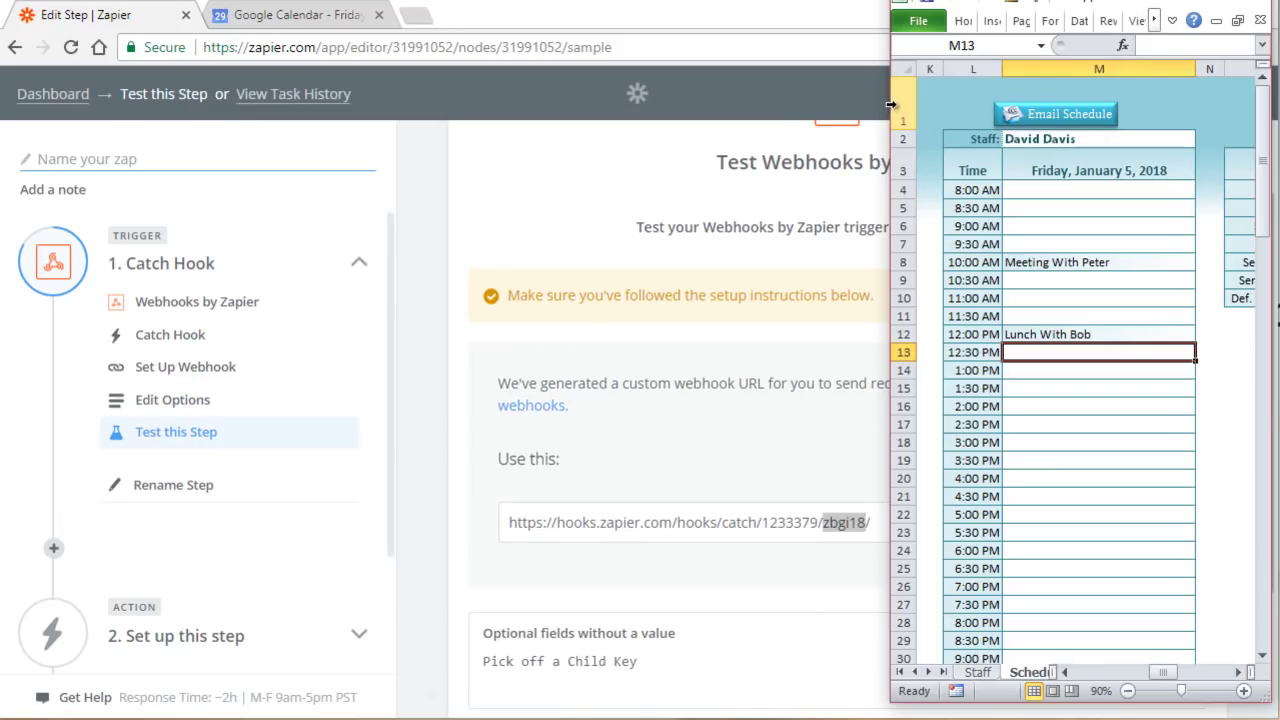
Step: Paste the webhook ID into F4 of the Staff List for the second staff member
{"action": "left_click_drag", "start_coordinate": [890, 100], "coordinate": [6, 80]}
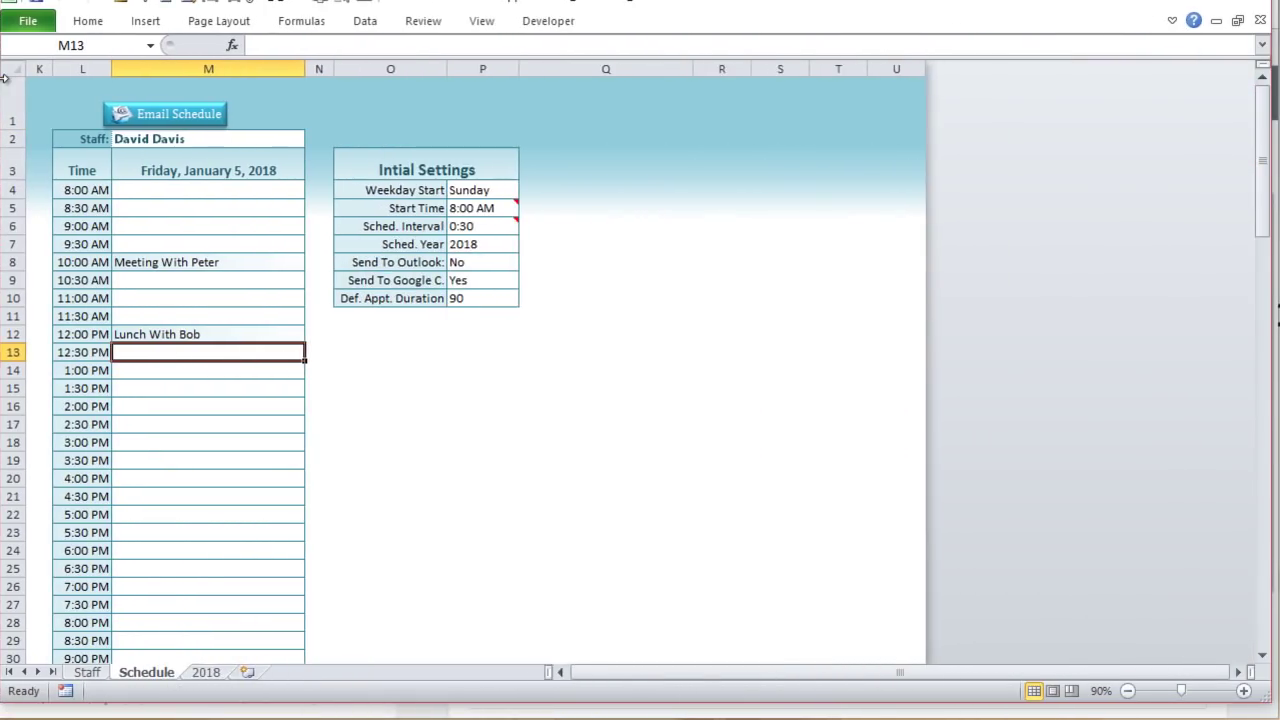
{"action": "left_click", "coordinate": [86, 672]}
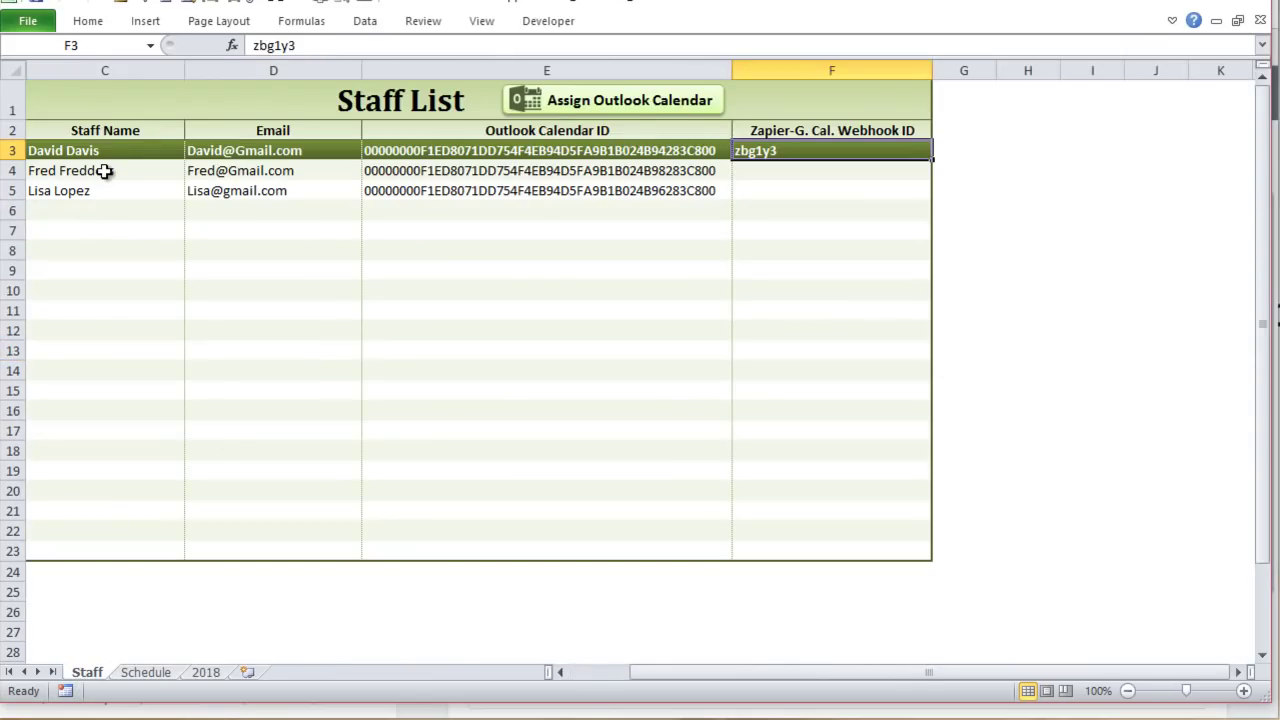
{"action": "left_click", "coordinate": [104, 171]}
{"action": "left_click", "coordinate": [769, 170]}
{"action": "left_click", "coordinate": [800, 229]}
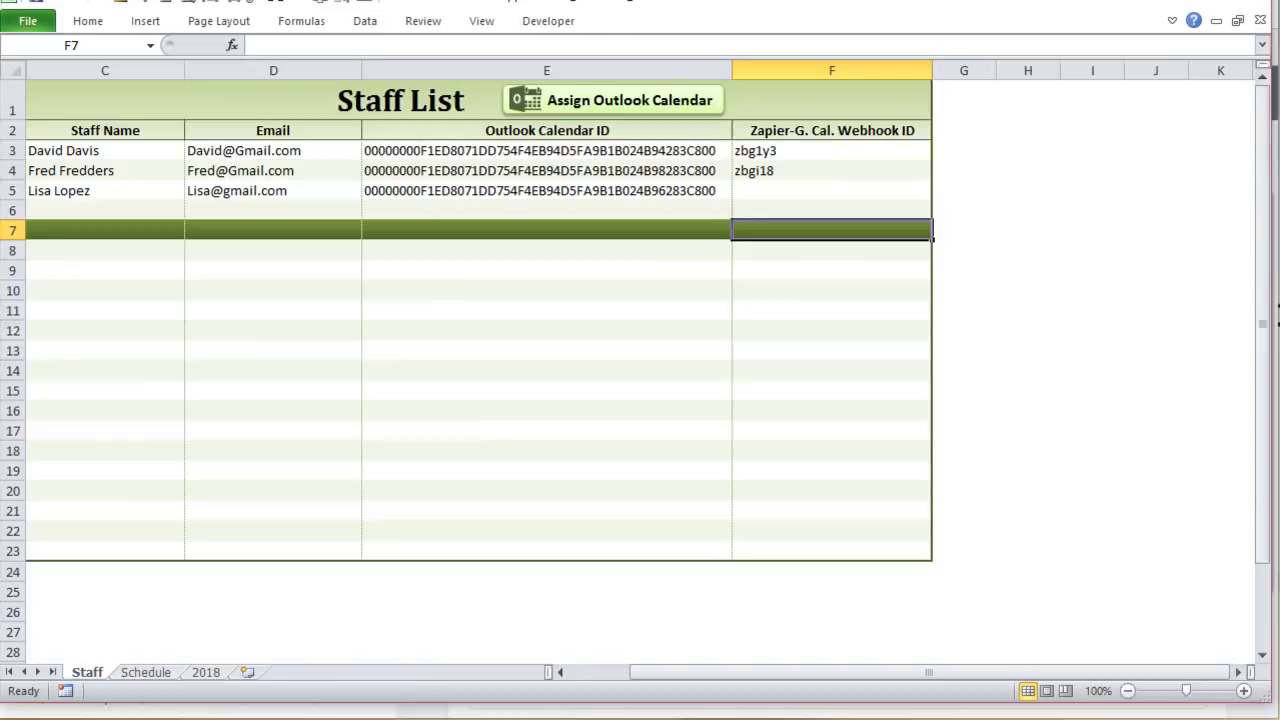
Step: Set Zapier waiting for a test hook, then show Excel's Schedule sheet
{"action": "key", "text": "alt+Tab"}
{"action": "scroll", "coordinate": [790, 515], "scroll_direction": "down", "scroll_amount": 2}
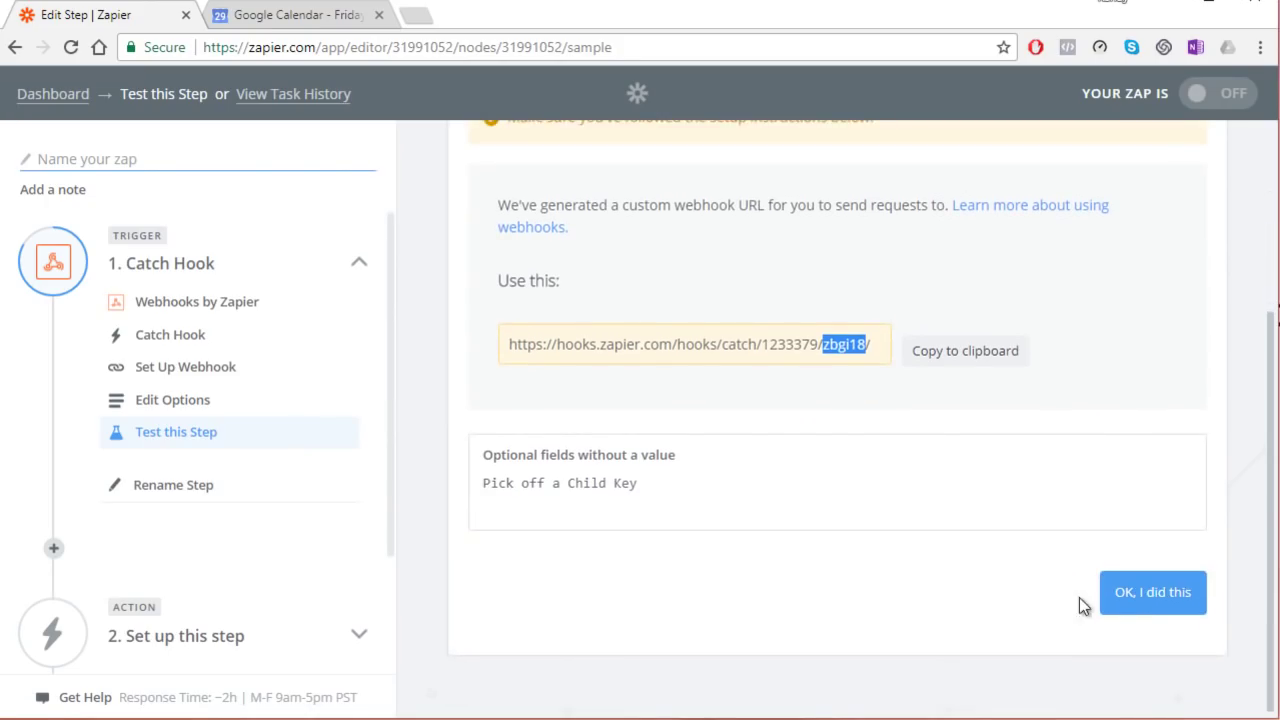
{"action": "left_click", "coordinate": [1147, 594]}
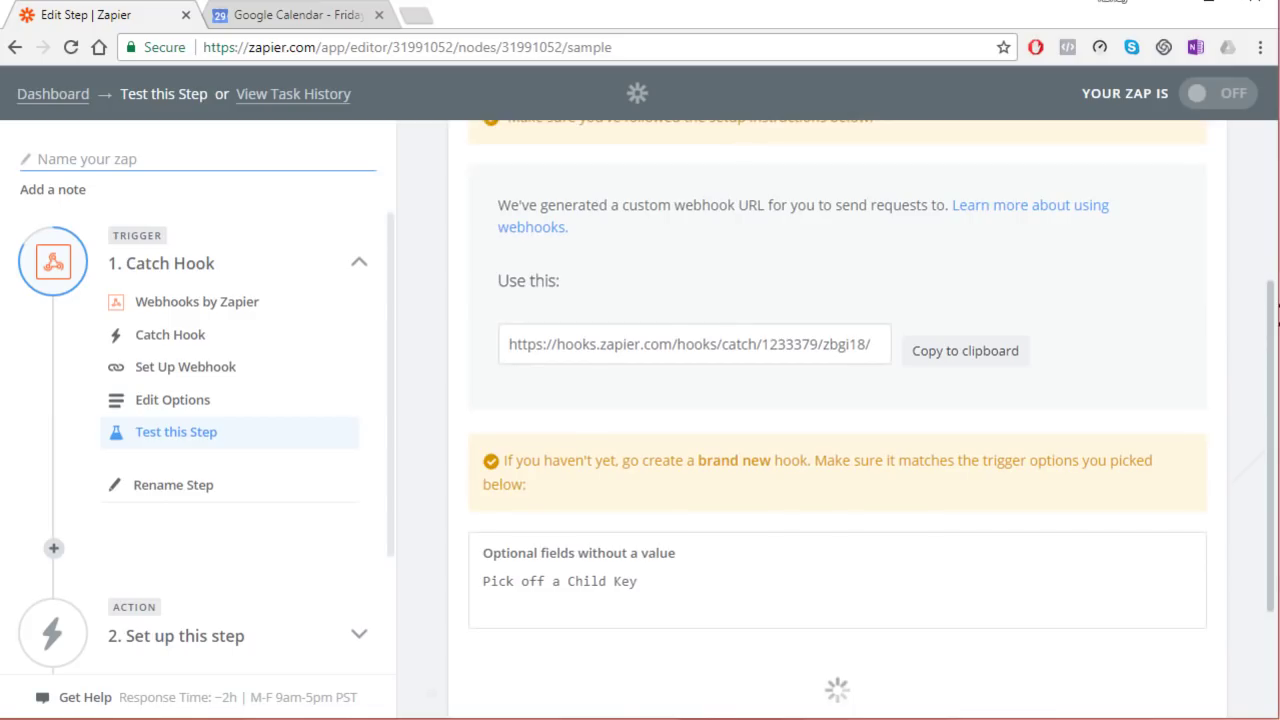
{"action": "key", "text": "alt+Tab"}
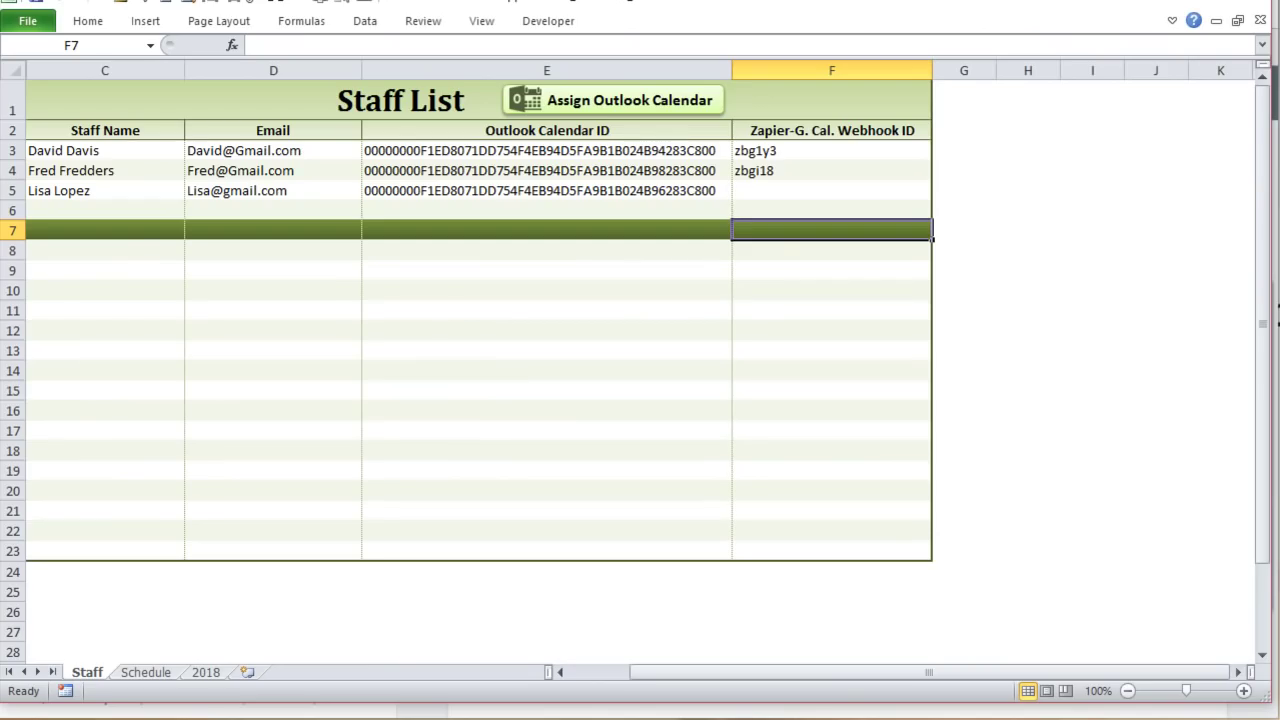
{"action": "left_click", "coordinate": [168, 668]}
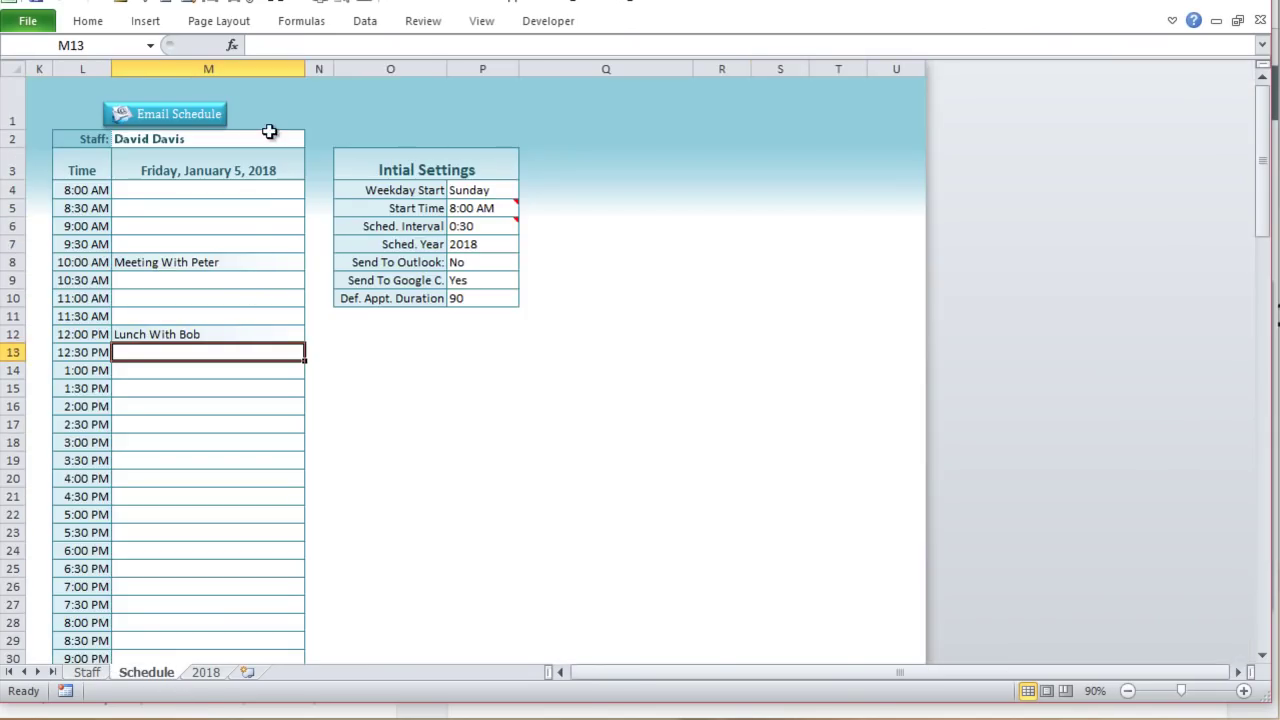
Step: Show Fred's schedule and re-enter the 12:00 PM lunch appointment so it is resent
{"action": "left_click", "coordinate": [269, 134]}
{"action": "left_click", "coordinate": [313, 139]}
{"action": "left_click", "coordinate": [253, 168]}
{"action": "double_click", "coordinate": [210, 336]}
{"action": "key", "text": "Tab"}
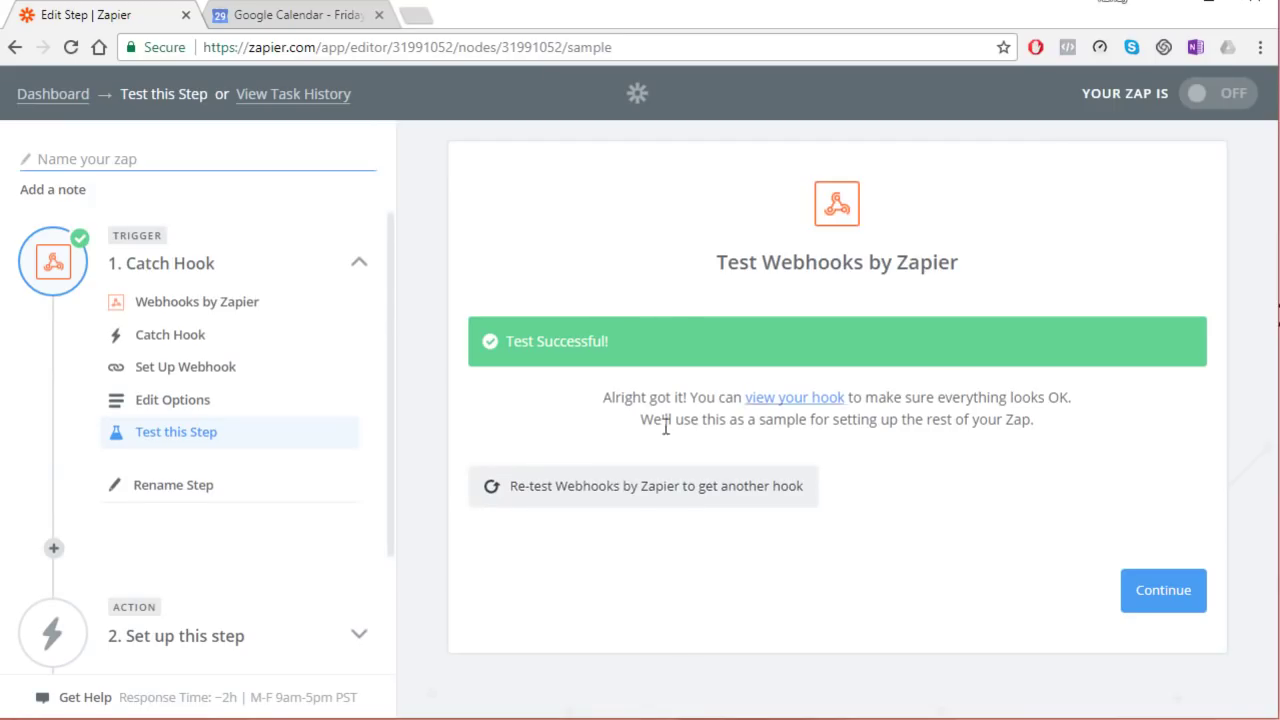
Step: View the hook's received Lunch with Debbie sample data and continue to the action
{"action": "left_click", "coordinate": [818, 401]}
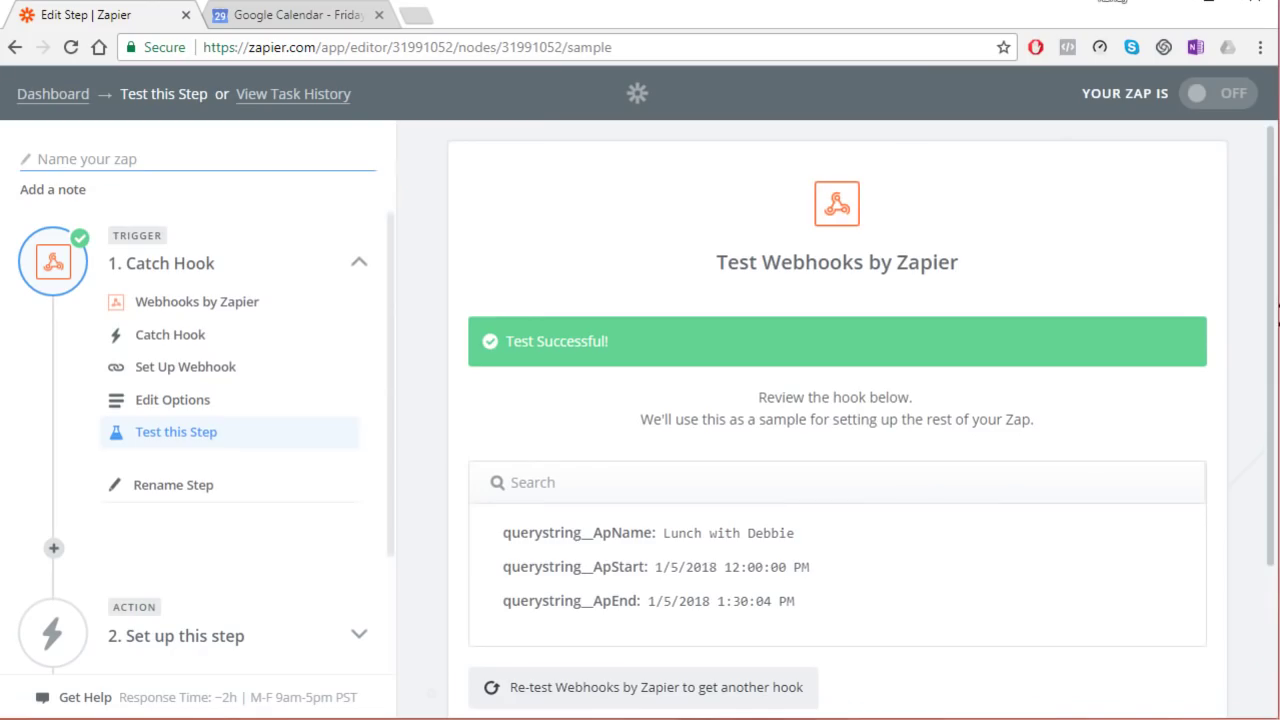
{"action": "scroll", "coordinate": [903, 370], "scroll_direction": "down", "scroll_amount": 2}
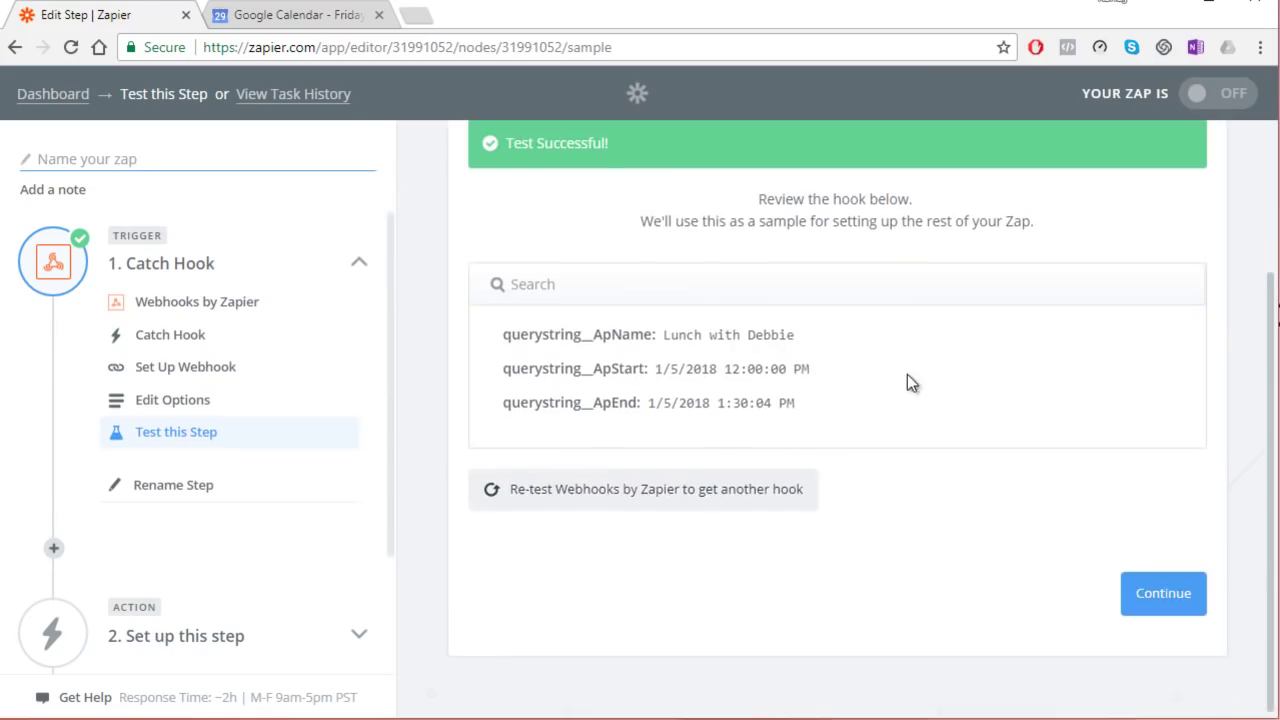
{"action": "left_click", "coordinate": [1163, 592]}
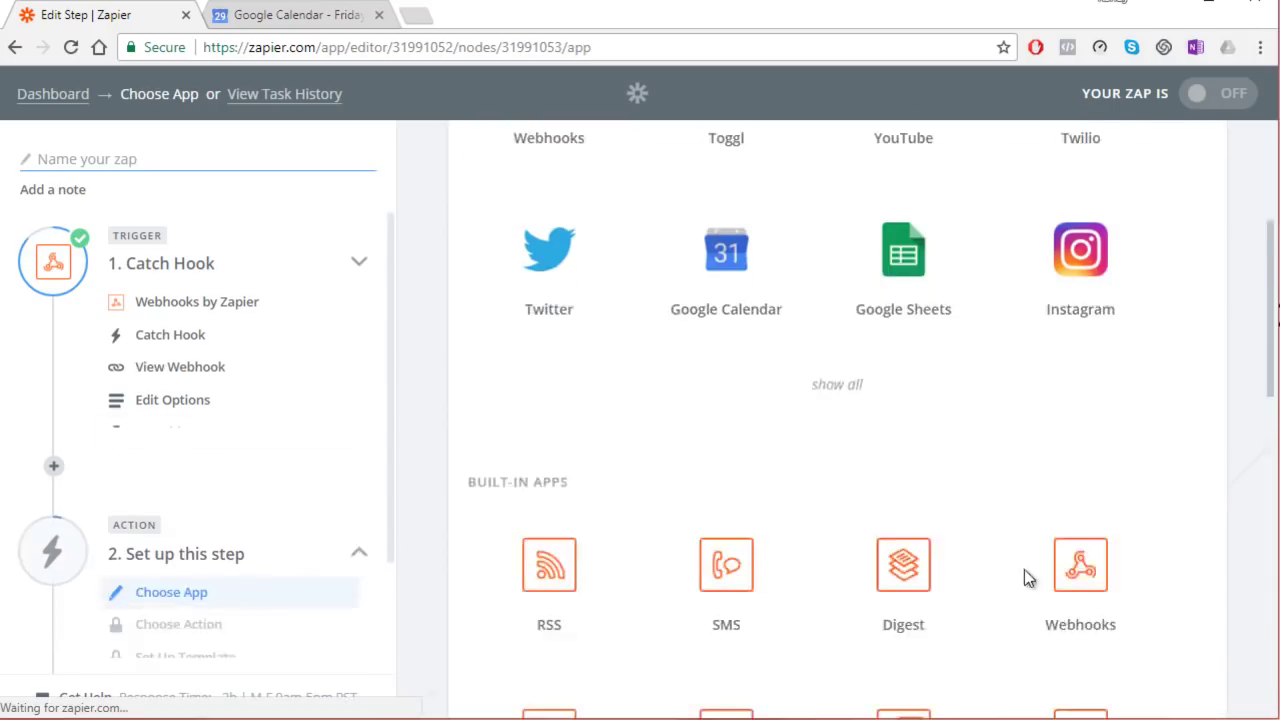
Step: Use Google Calendar's Create Detailed Event action with the connected Google account
{"action": "scroll", "coordinate": [1023, 563], "scroll_direction": "up", "scroll_amount": 2}
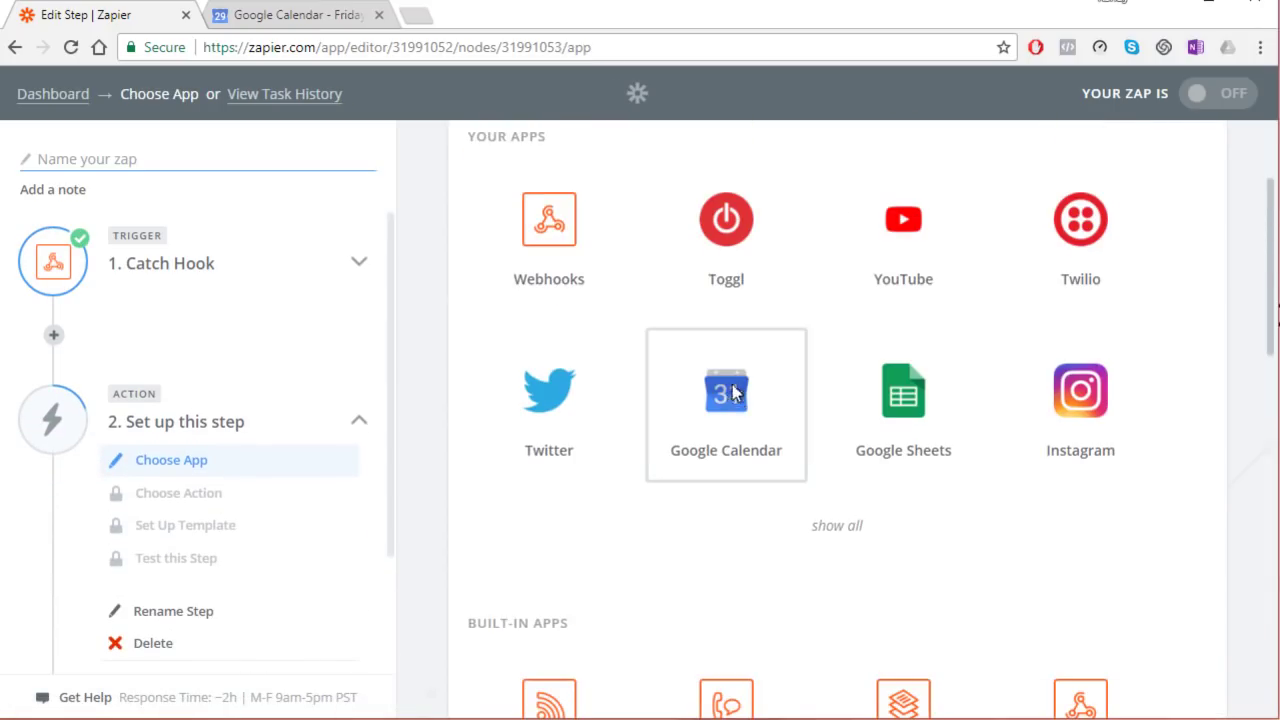
{"action": "left_click", "coordinate": [732, 390]}
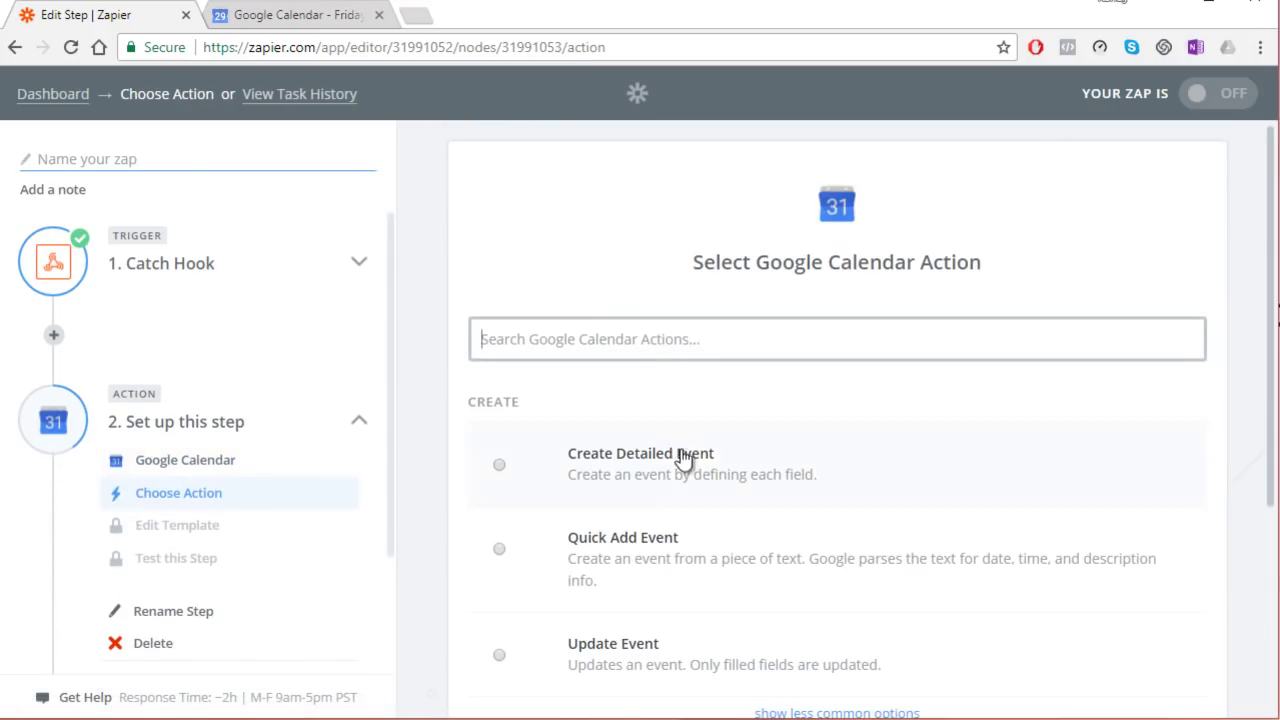
{"action": "left_click", "coordinate": [522, 474]}
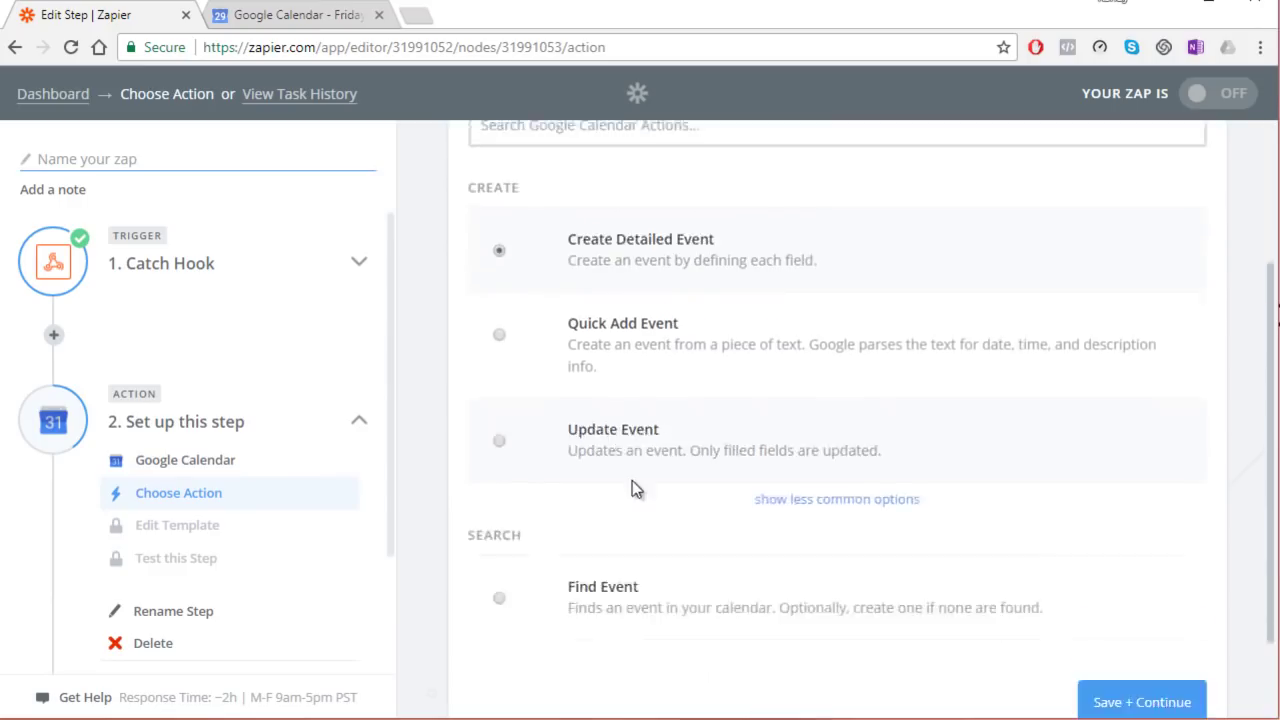
{"action": "left_click", "coordinate": [1178, 622]}
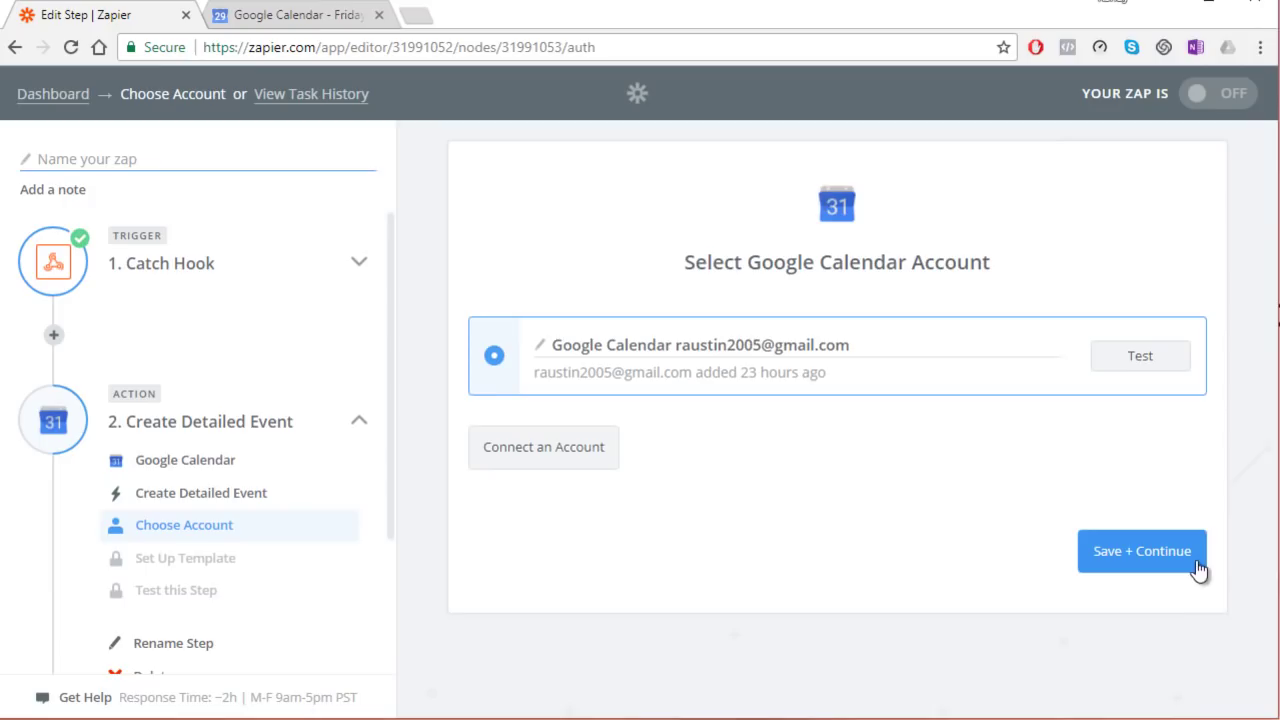
{"action": "left_click", "coordinate": [1155, 555]}
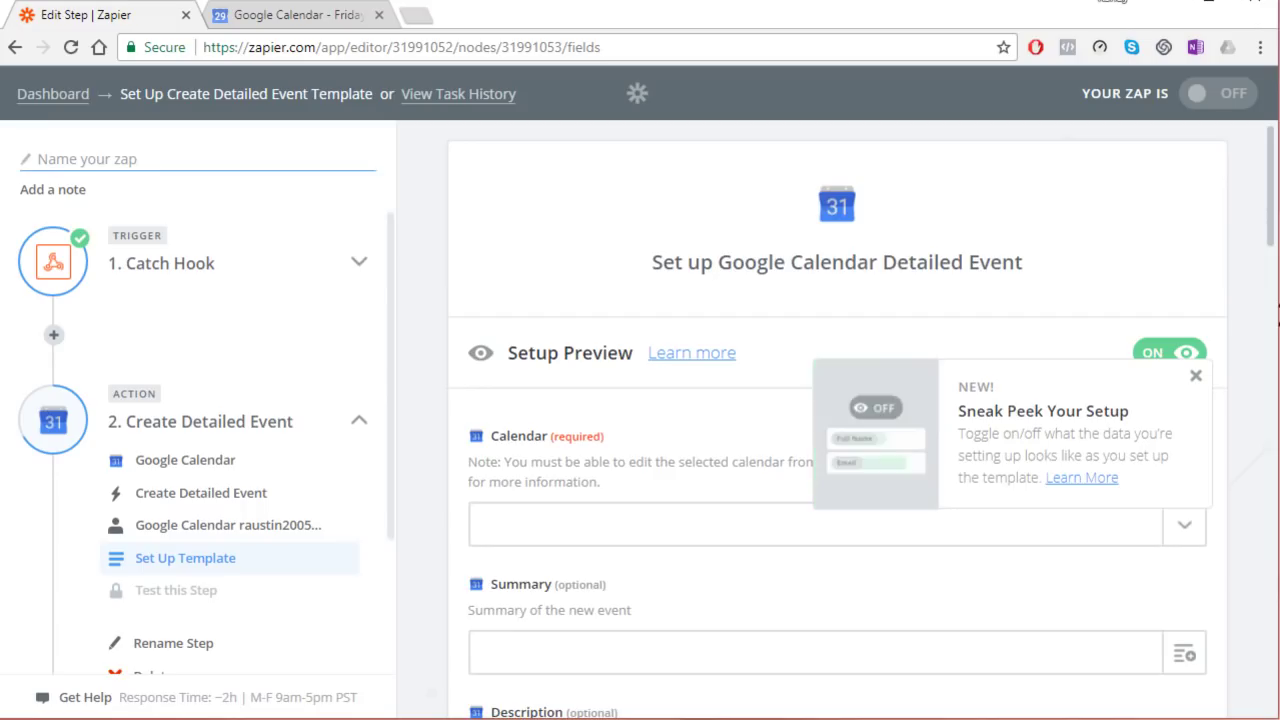
Step: Choose the second staff member's calendar as the event's calendar
{"action": "key", "text": "alt+Tab"}
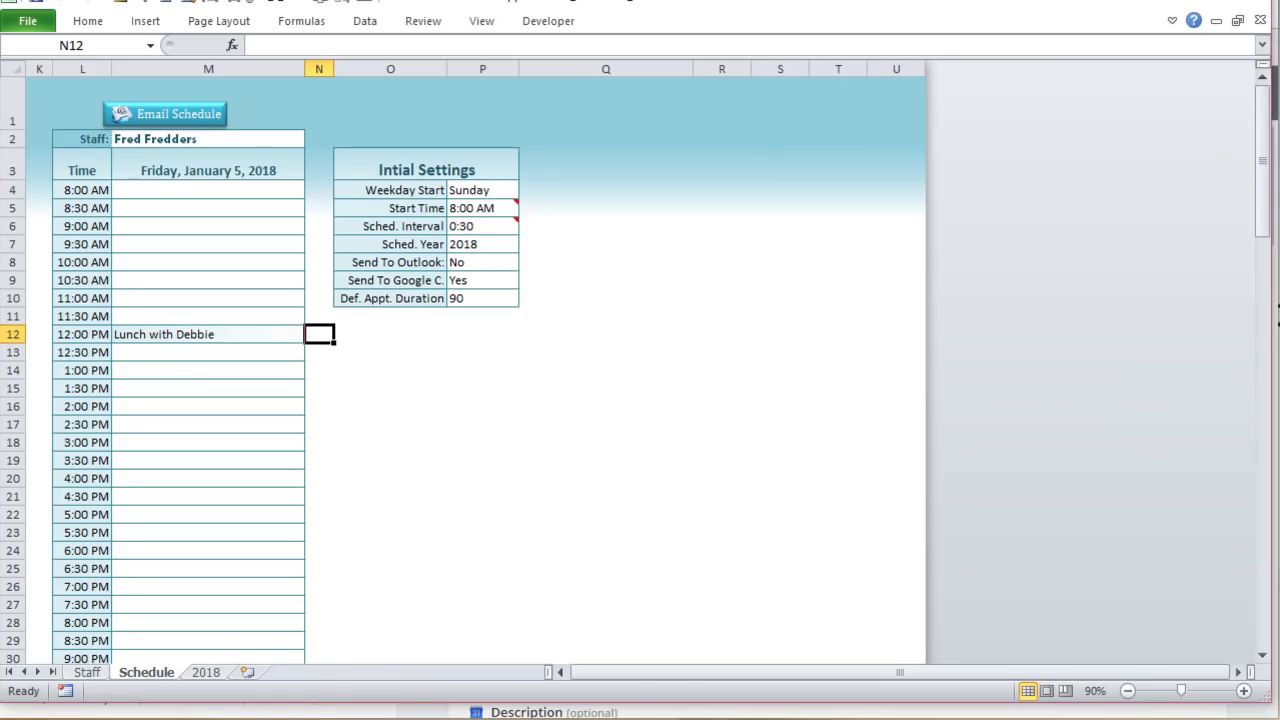
{"action": "key", "text": "alt+Tab"}
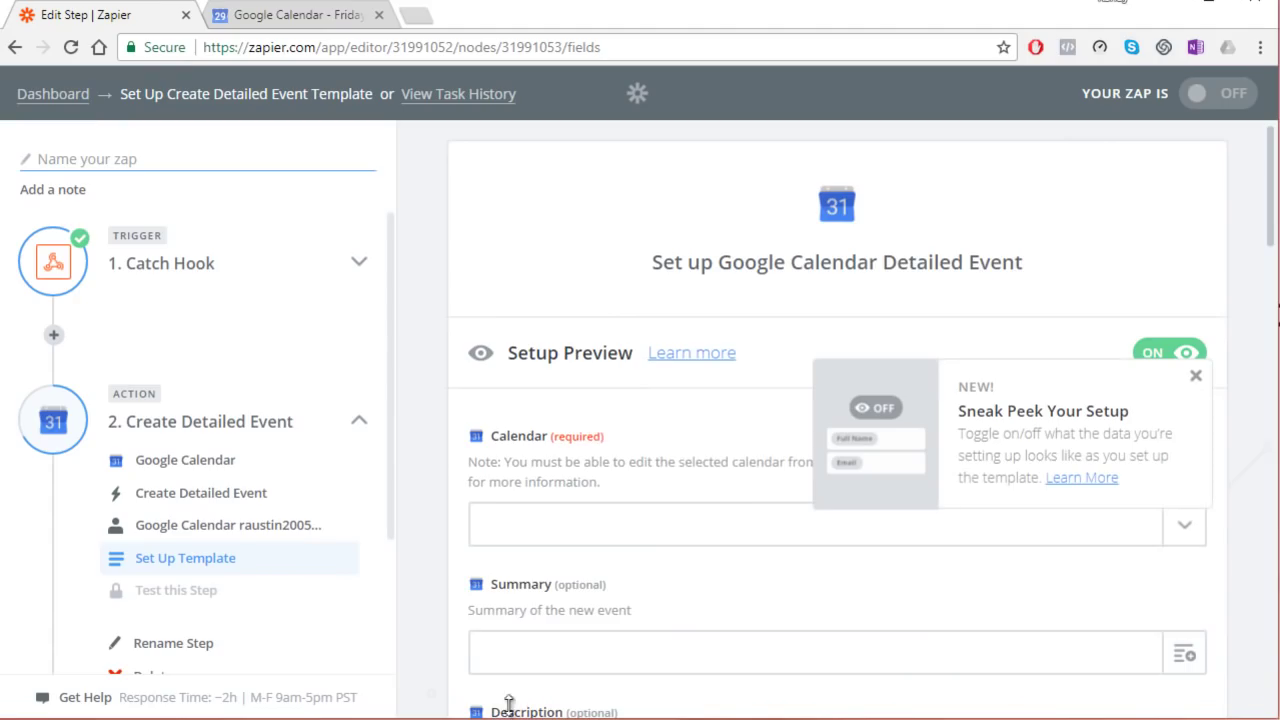
{"action": "left_click", "coordinate": [741, 515]}
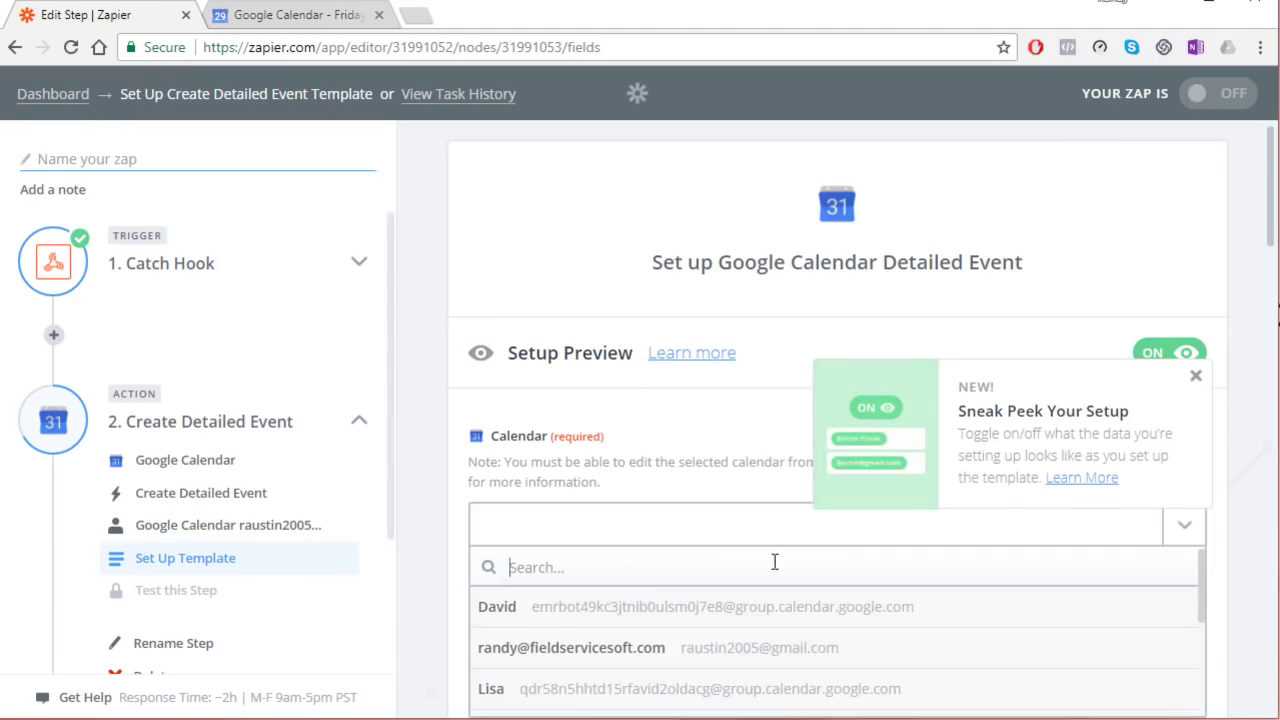
{"action": "scroll", "coordinate": [560, 670], "scroll_direction": "down", "scroll_amount": 3}
{"action": "scroll", "coordinate": [543, 651], "scroll_direction": "up", "scroll_amount": 2}
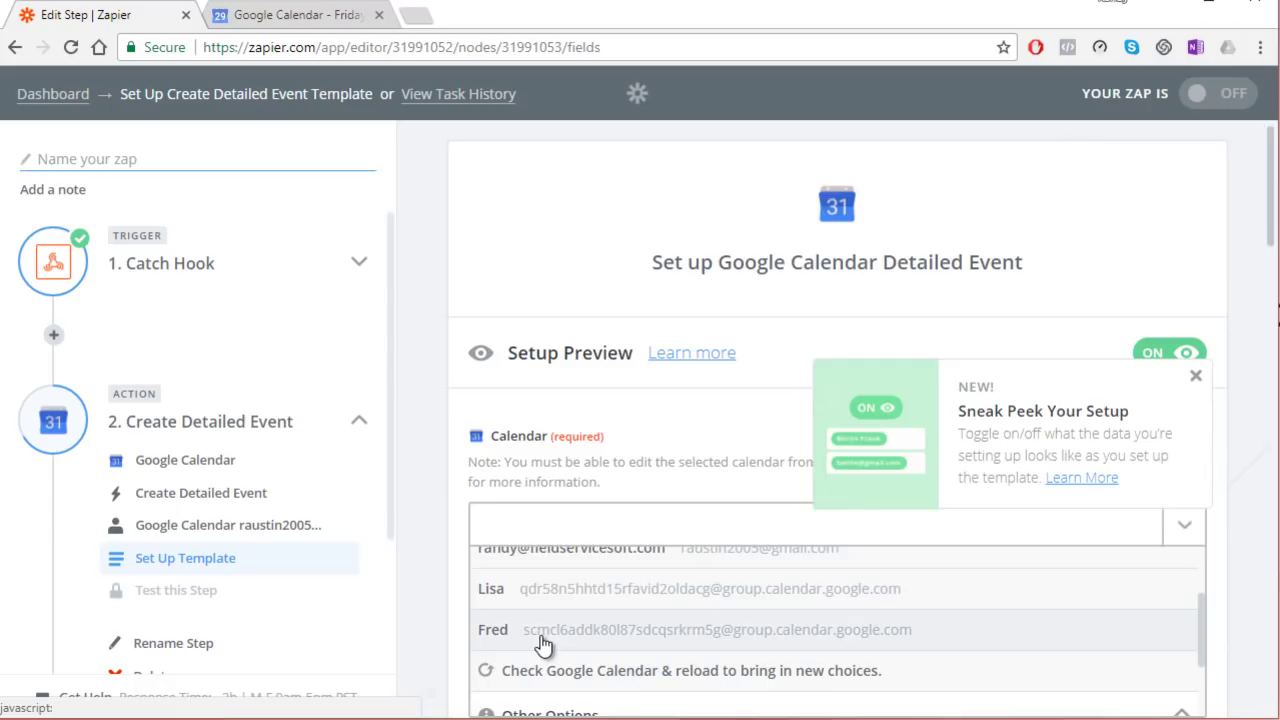
{"action": "left_click", "coordinate": [543, 641]}
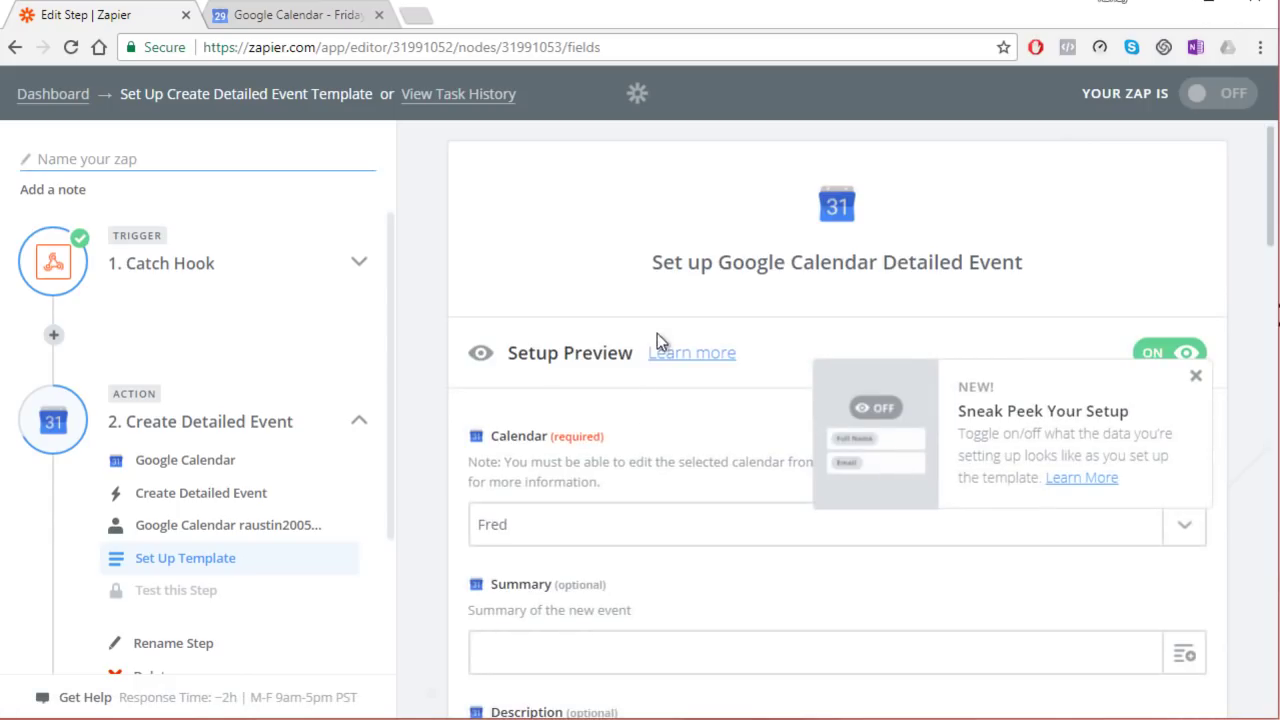
Step: Map Querystring Ap Name, Ap Start and Ap End to Summary, Start and End
{"action": "scroll", "coordinate": [655, 340], "scroll_direction": "down", "scroll_amount": 1}
{"action": "scroll", "coordinate": [651, 358], "scroll_direction": "down", "scroll_amount": 2}
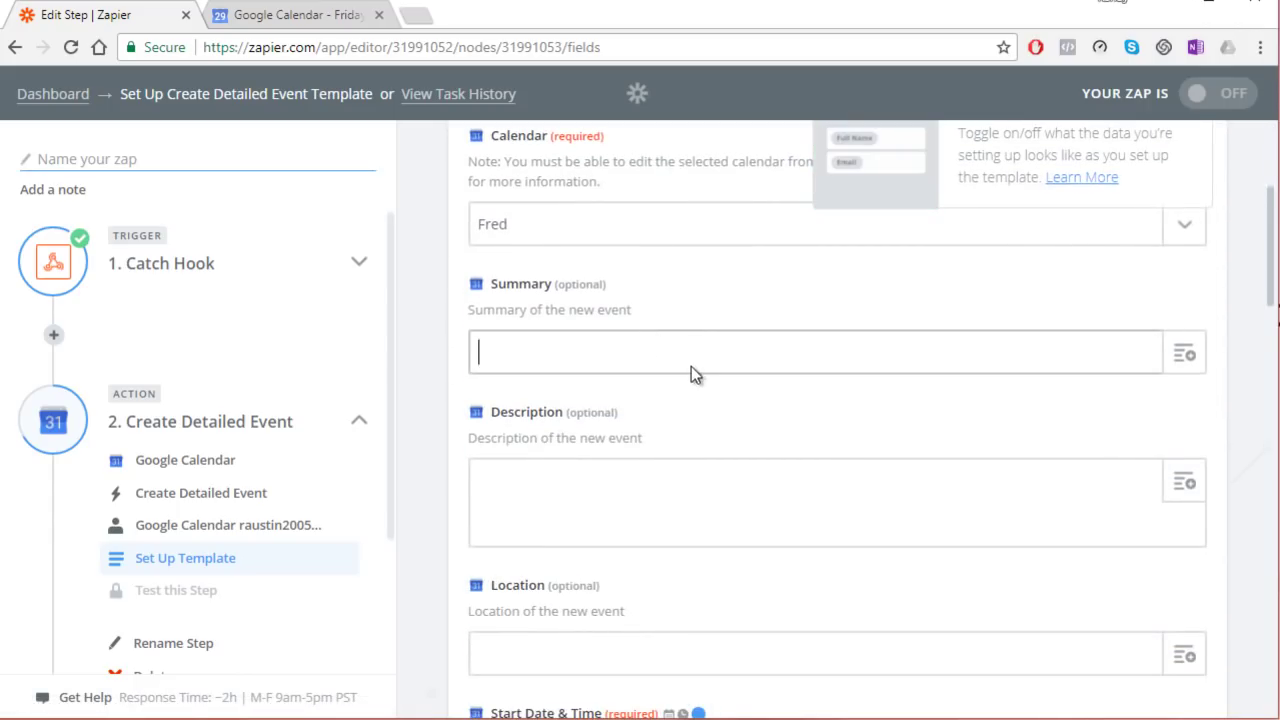
{"action": "left_click", "coordinate": [1184, 353]}
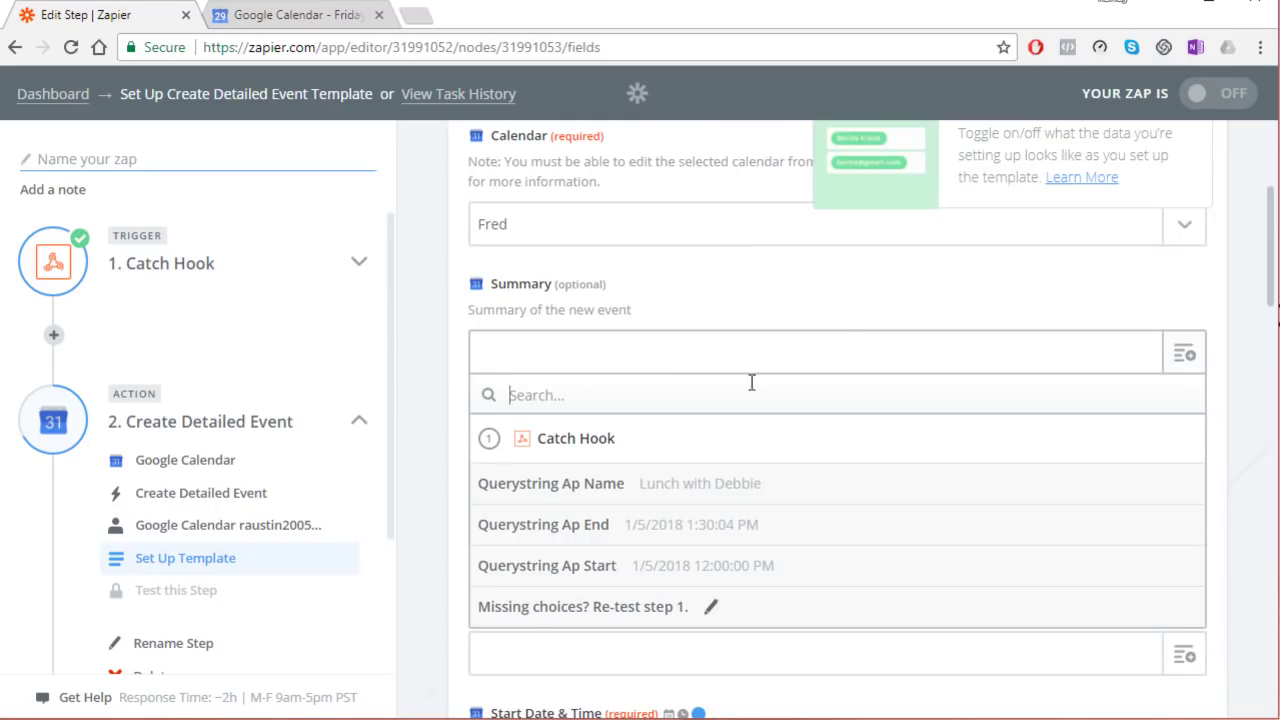
{"action": "left_click", "coordinate": [667, 484]}
{"action": "scroll", "coordinate": [670, 521], "scroll_direction": "down", "scroll_amount": 3}
{"action": "left_click", "coordinate": [690, 475]}
{"action": "left_click", "coordinate": [1184, 484]}
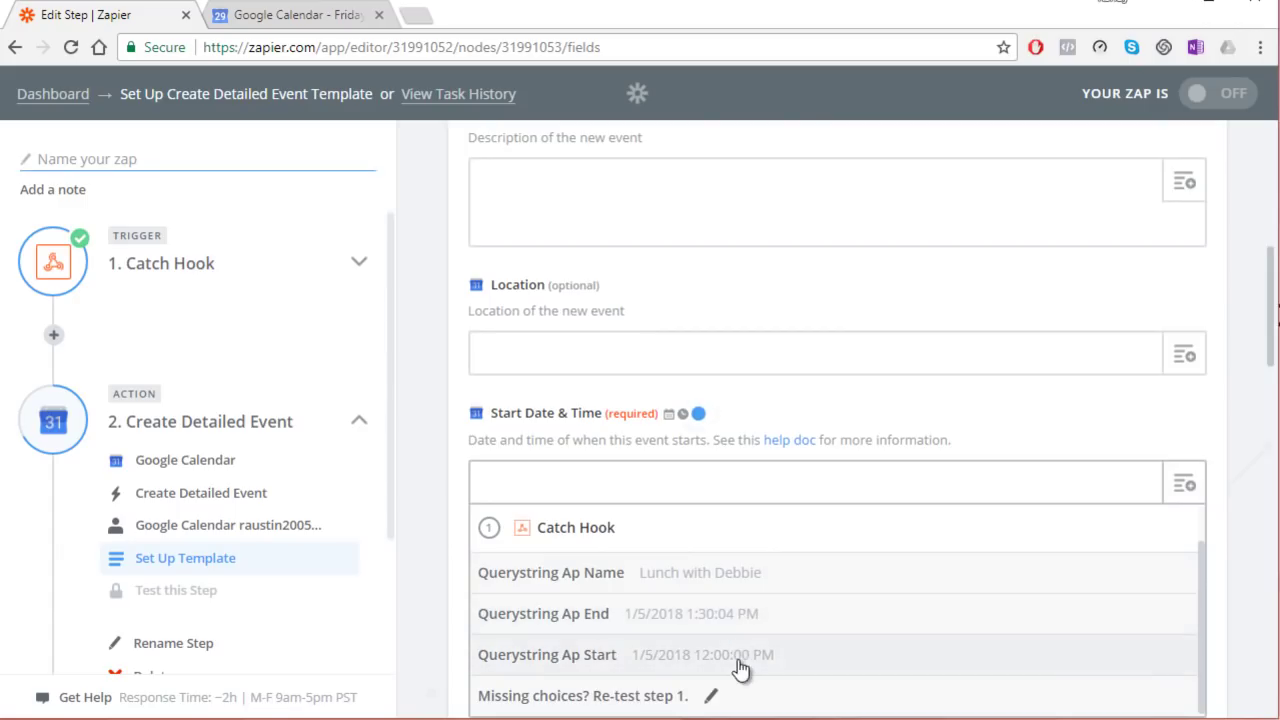
{"action": "left_click", "coordinate": [740, 668]}
{"action": "left_click", "coordinate": [751, 612]}
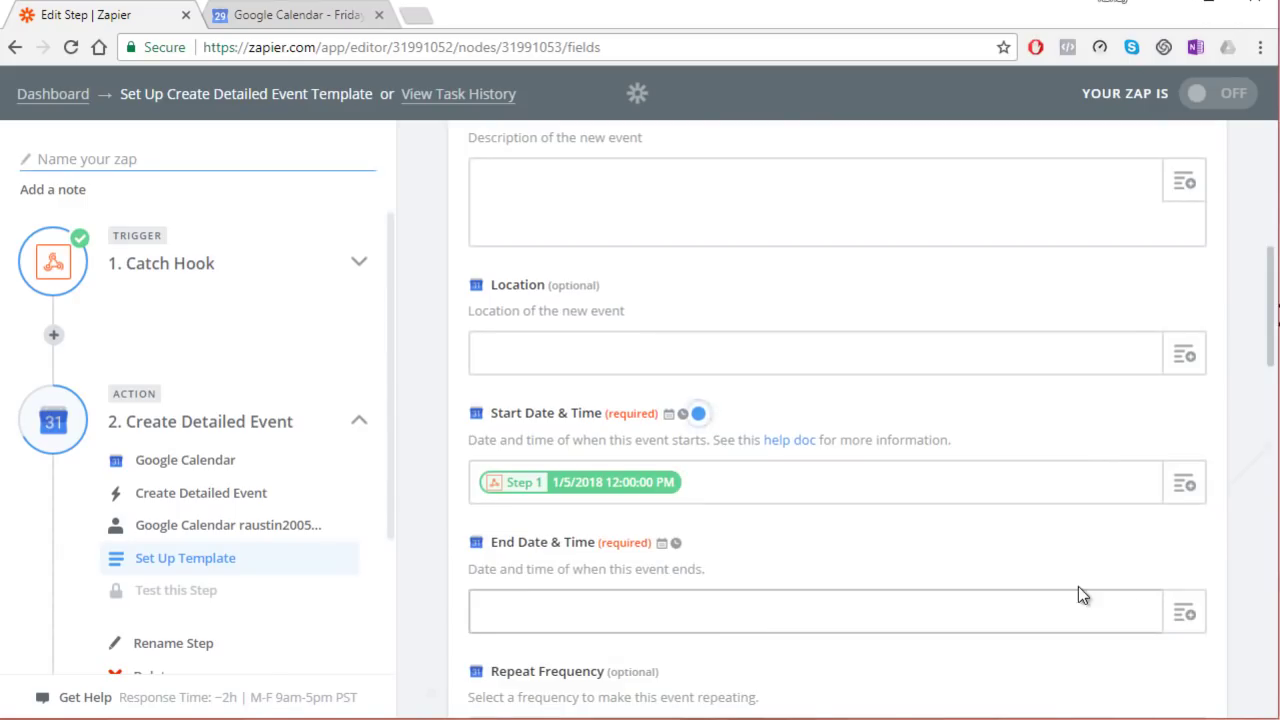
{"action": "left_click", "coordinate": [1184, 617]}
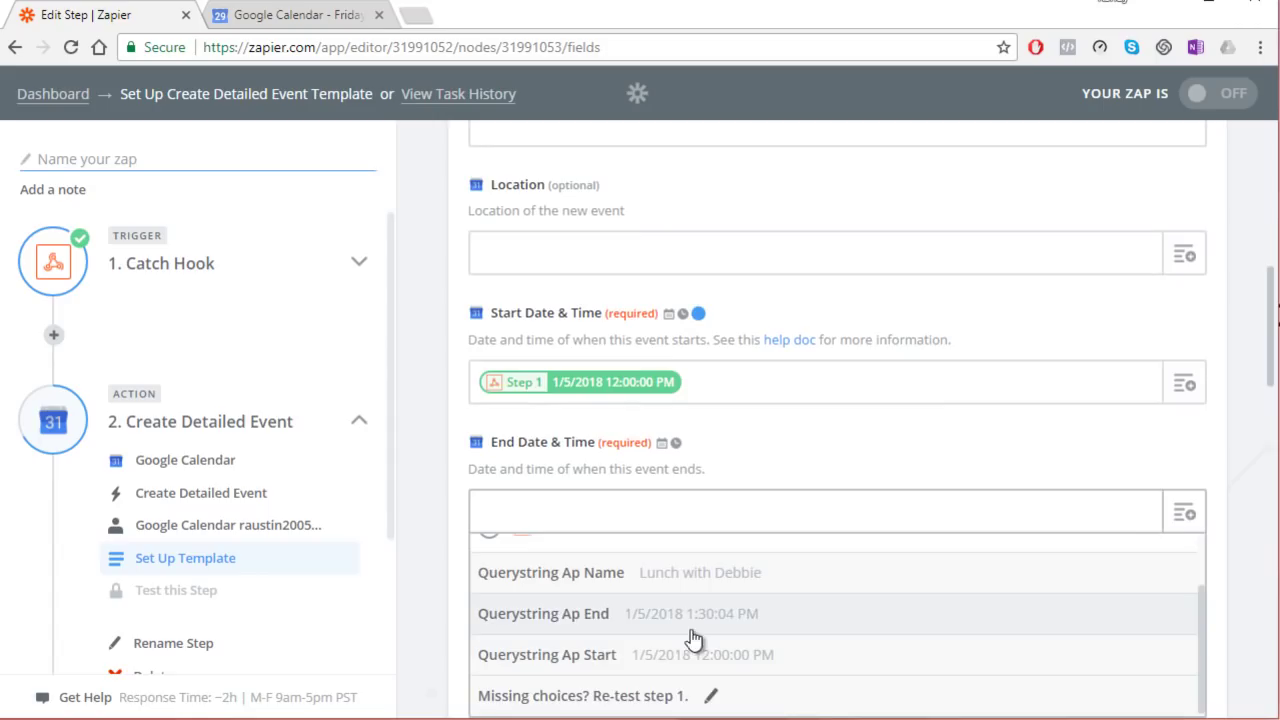
{"action": "left_click", "coordinate": [655, 624]}
{"action": "scroll", "coordinate": [726, 420], "scroll_direction": "down", "scroll_amount": 10}
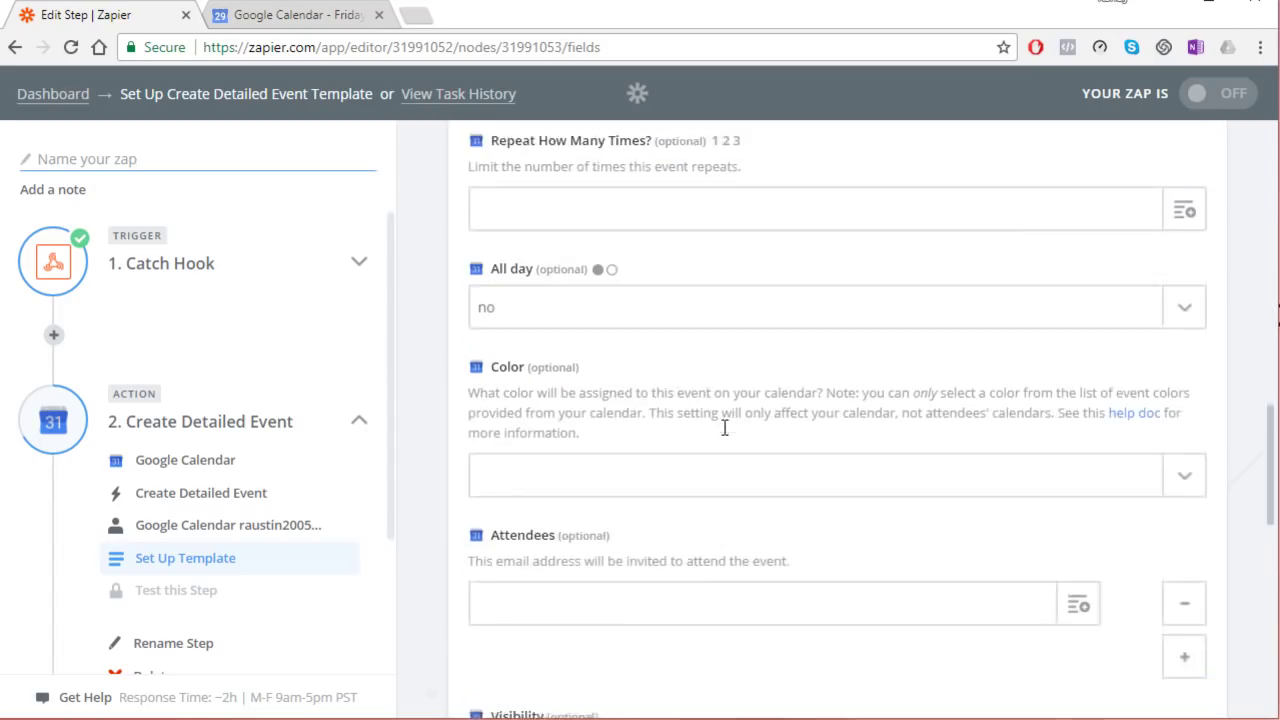
{"action": "scroll", "coordinate": [722, 435], "scroll_direction": "down", "scroll_amount": 5}
{"action": "left_click", "coordinate": [1162, 597]}
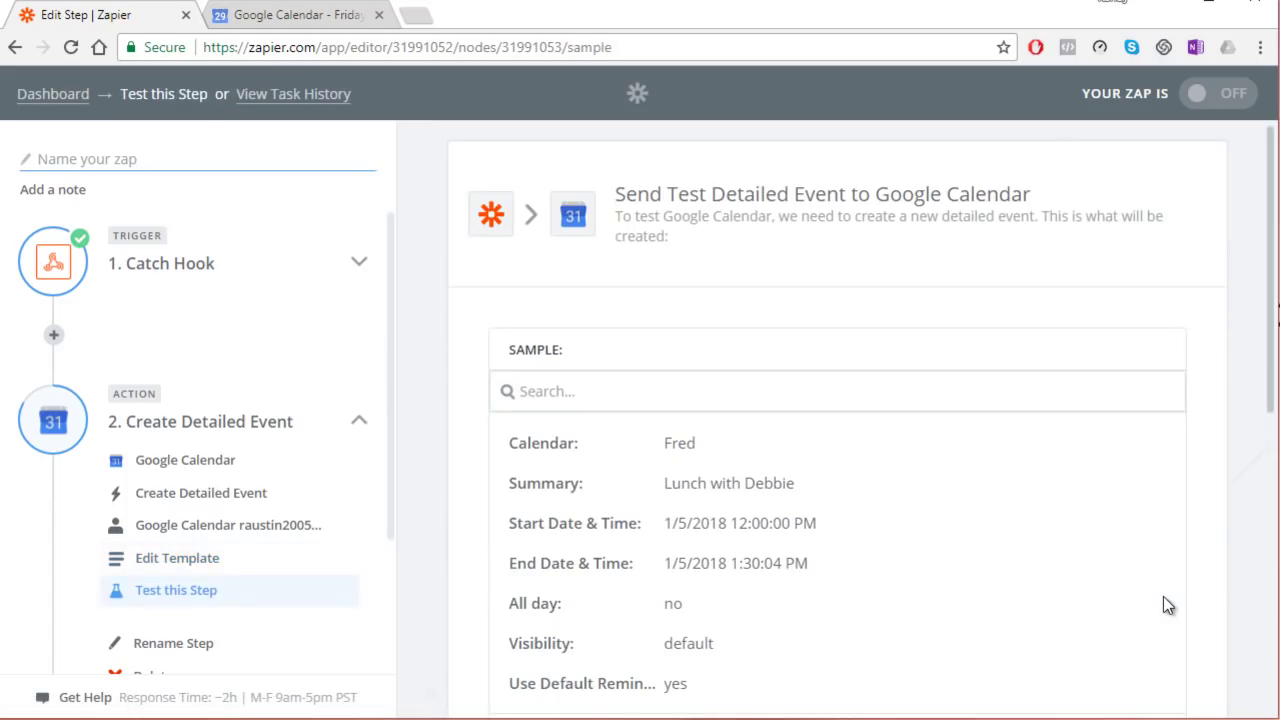
Step: Send a test Lunch with Debbie event and verify it on January 5, 12–1:30pm
{"action": "scroll", "coordinate": [1075, 544], "scroll_direction": "down", "scroll_amount": 6}
{"action": "scroll", "coordinate": [1072, 548], "scroll_direction": "down", "scroll_amount": 3}
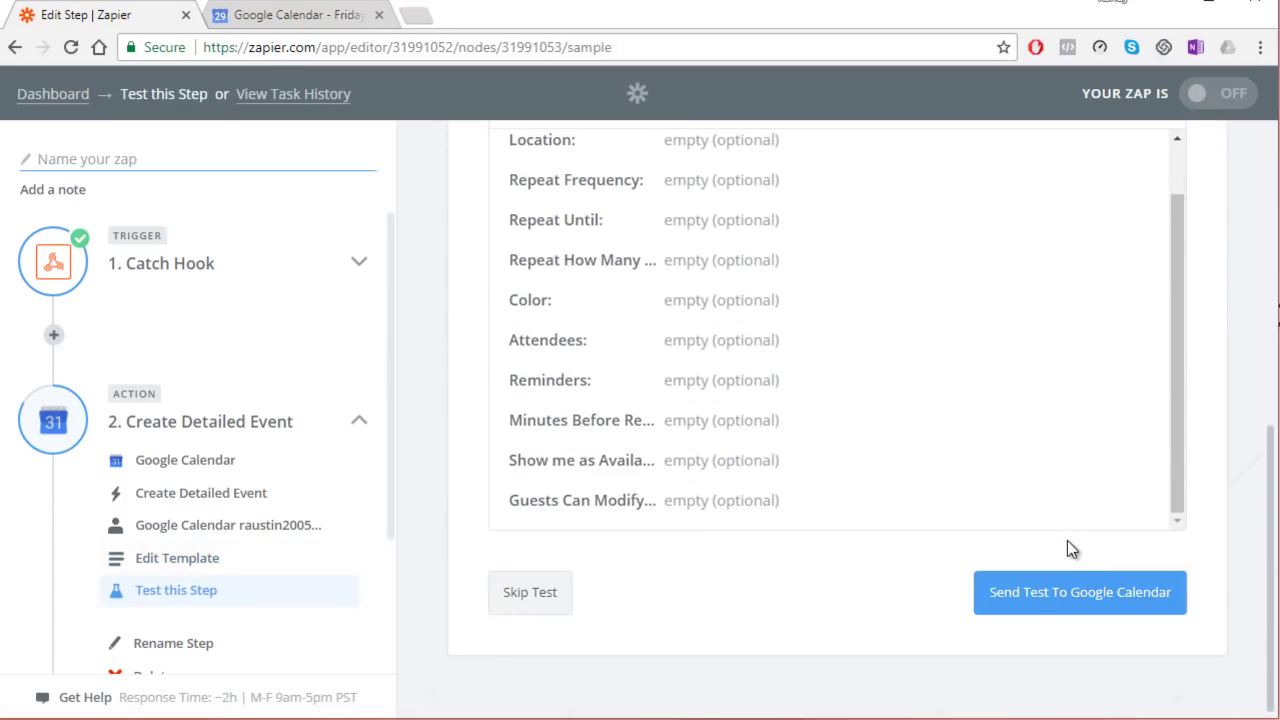
{"action": "left_click", "coordinate": [1115, 593]}
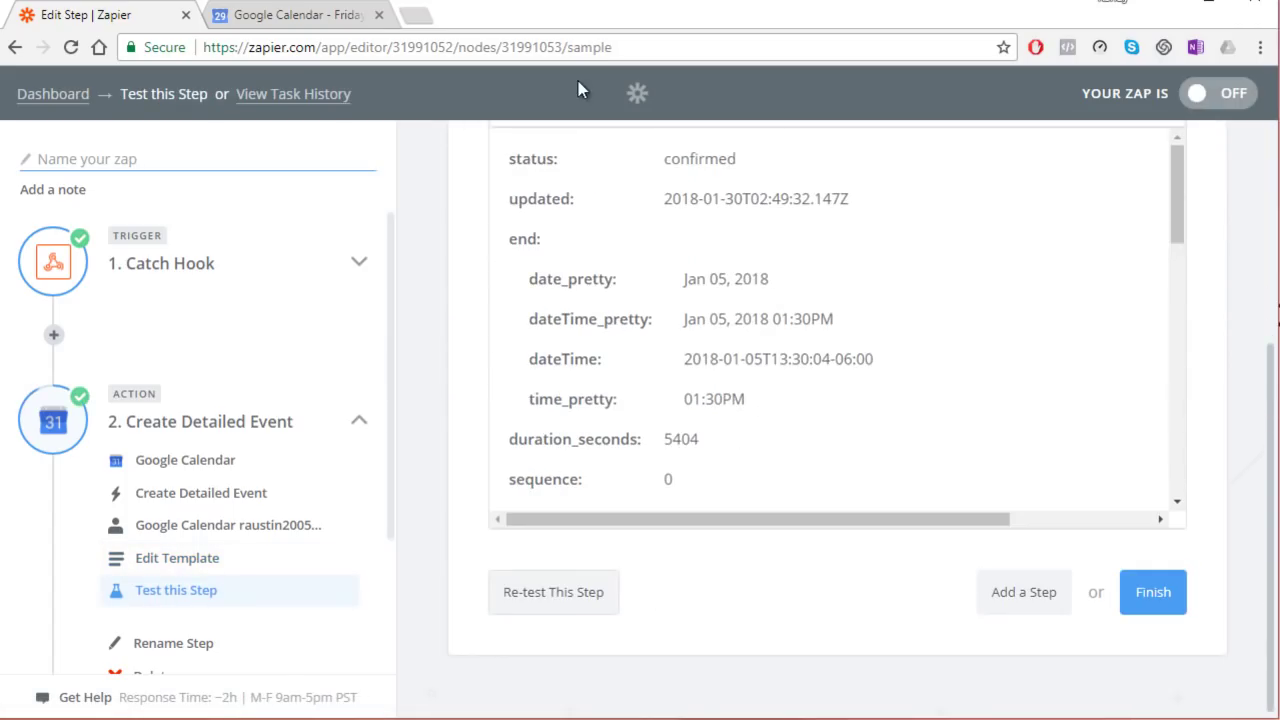
{"action": "left_click", "coordinate": [309, 14]}
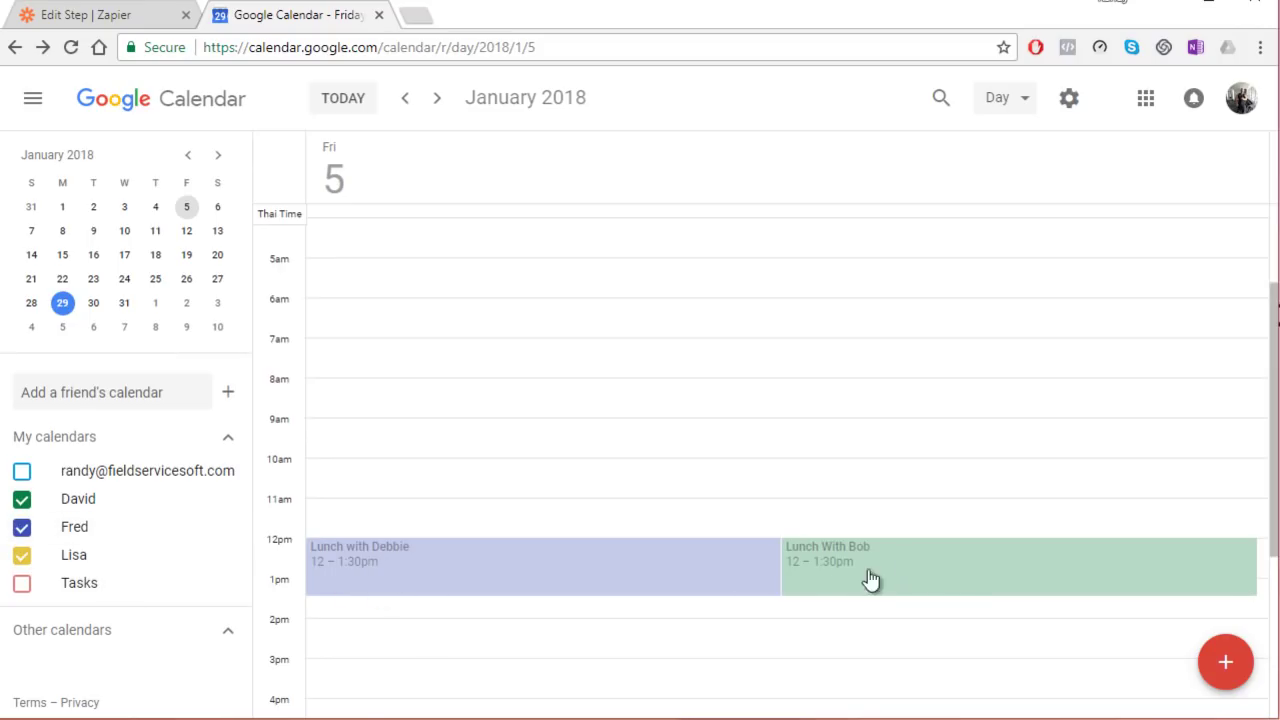
{"action": "left_click", "coordinate": [127, 16]}
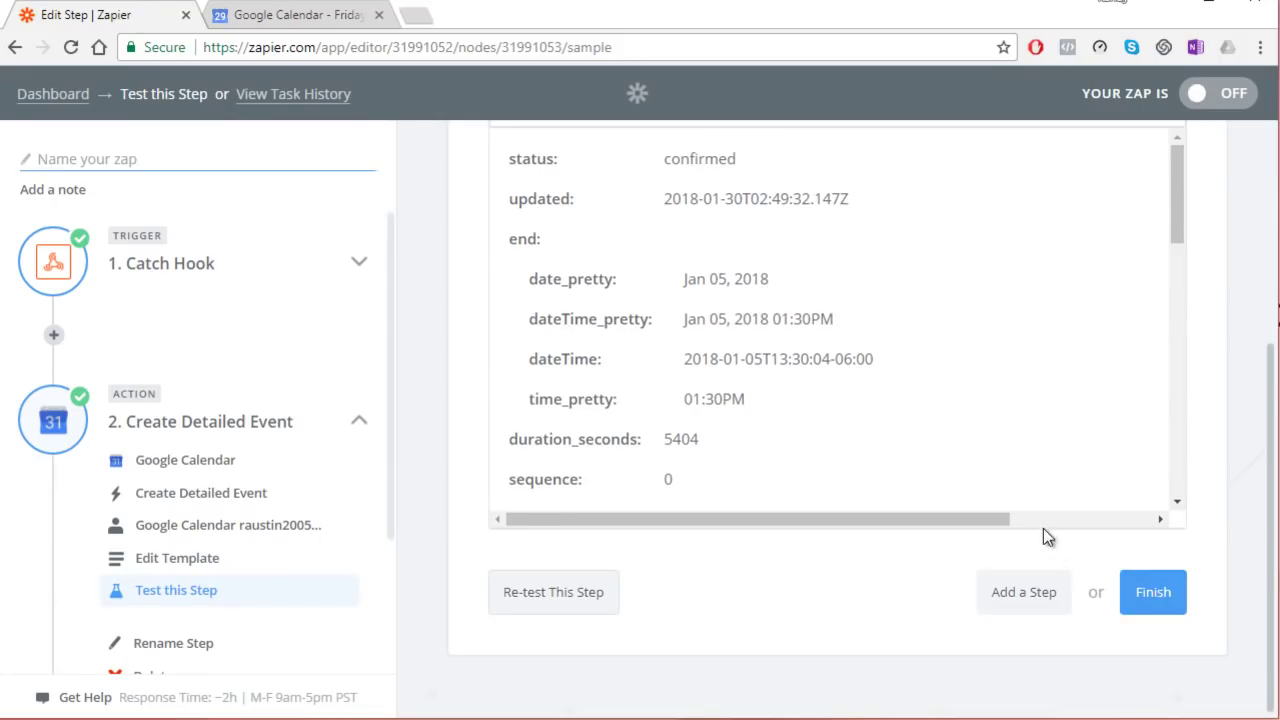
{"action": "scroll", "coordinate": [1032, 464], "scroll_direction": "down", "scroll_amount": 1}
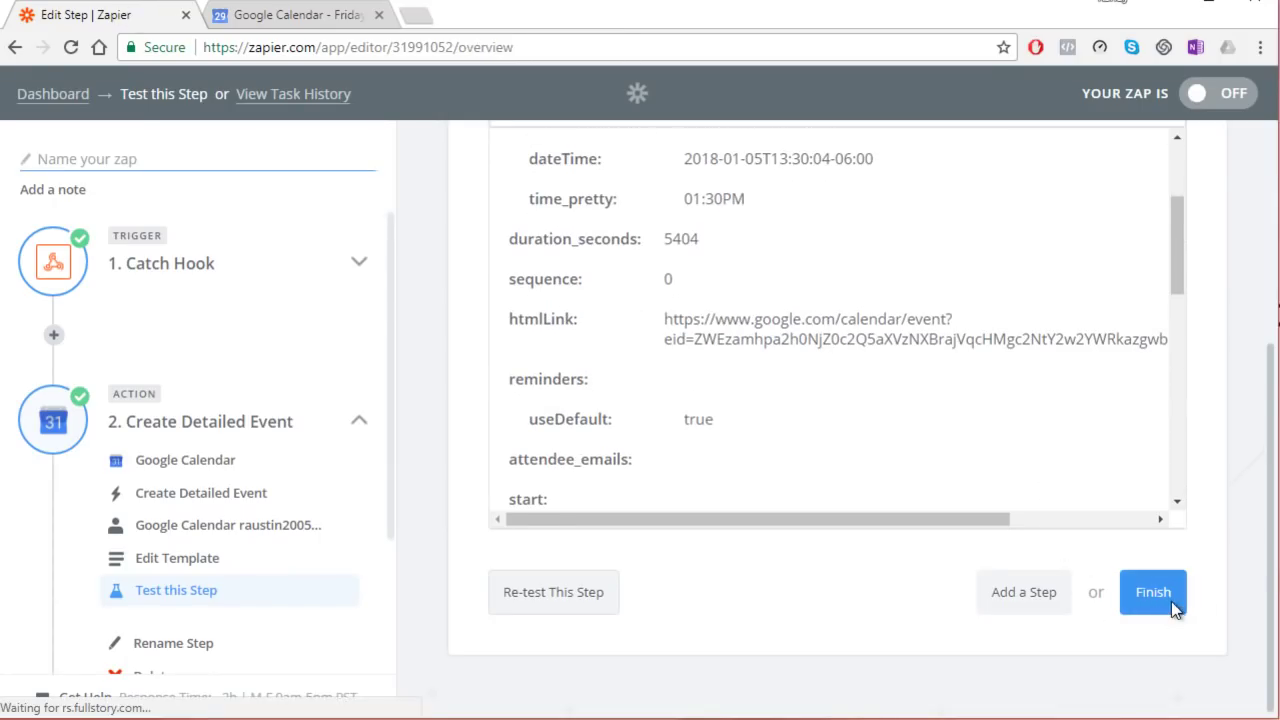
Step: Finish the Zap, name it 'Fred-Cal', switch it on and go to the dashboard
{"action": "left_click", "coordinate": [1150, 592]}
{"action": "left_click", "coordinate": [752, 364]}
{"action": "type", "text": "Fr"}
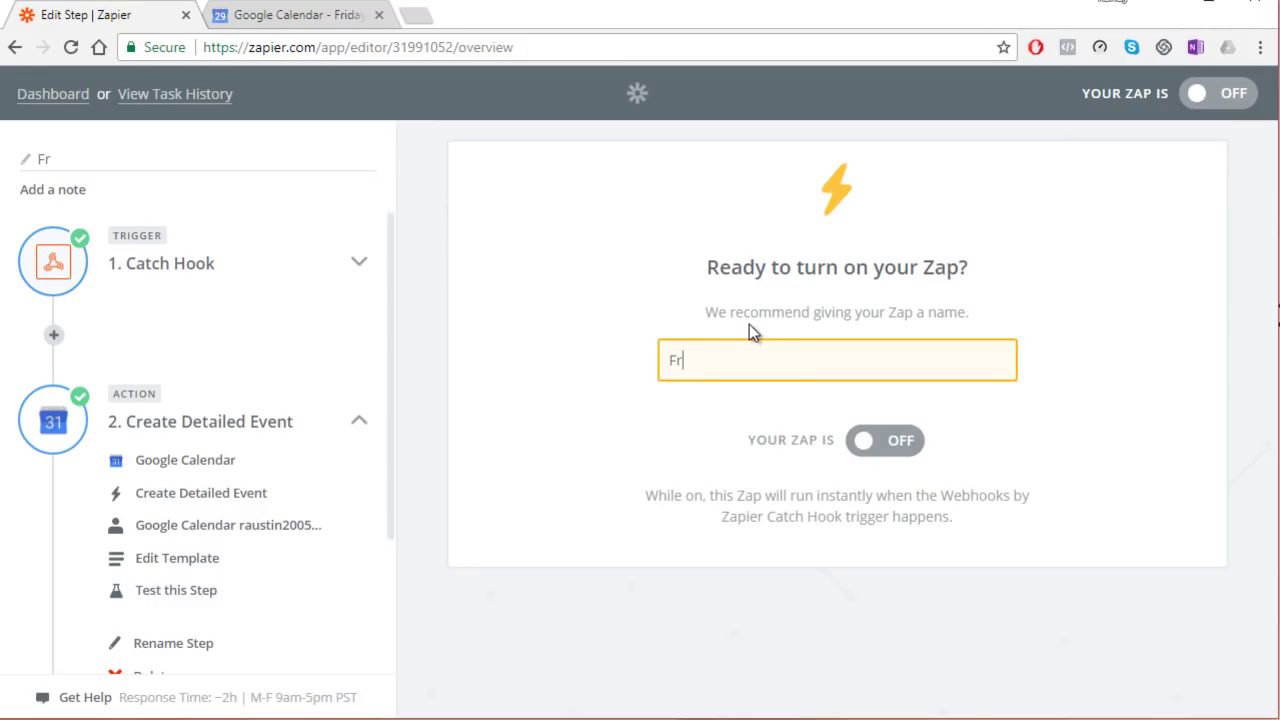
{"action": "type", "text": "ed-Cale"}
{"action": "left_click", "coordinate": [890, 441]}
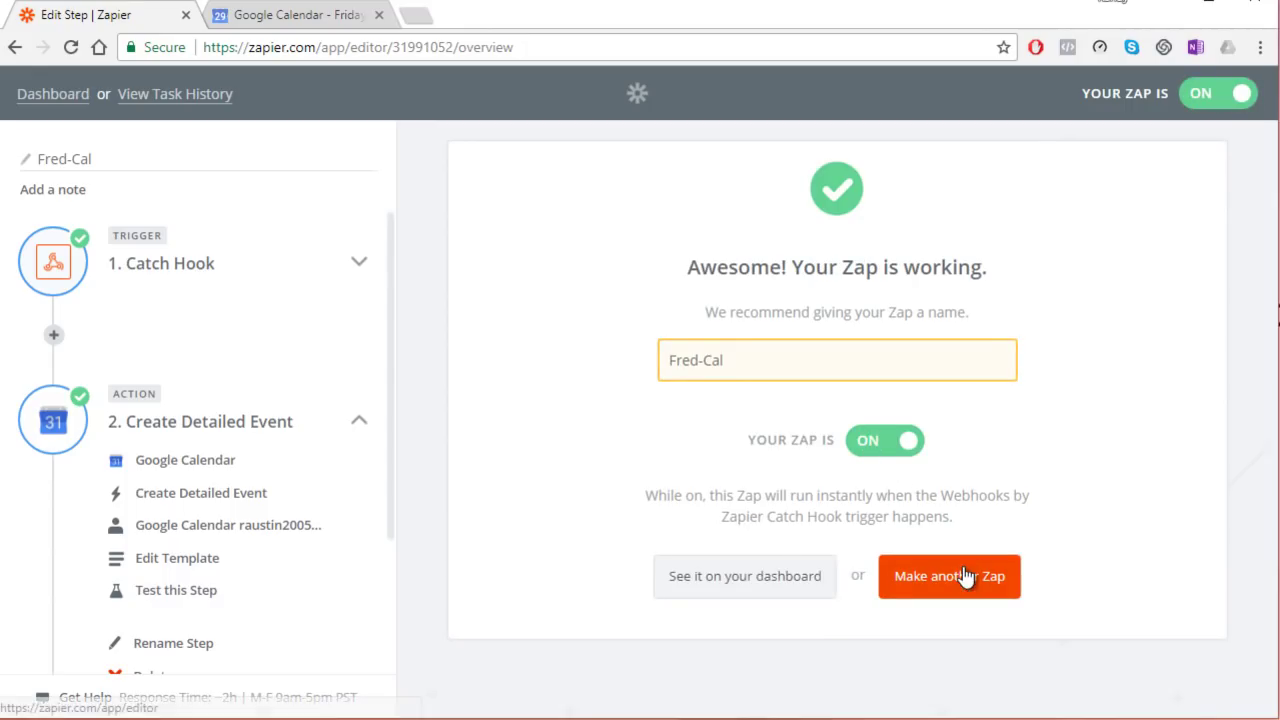
{"action": "left_click", "coordinate": [805, 574]}
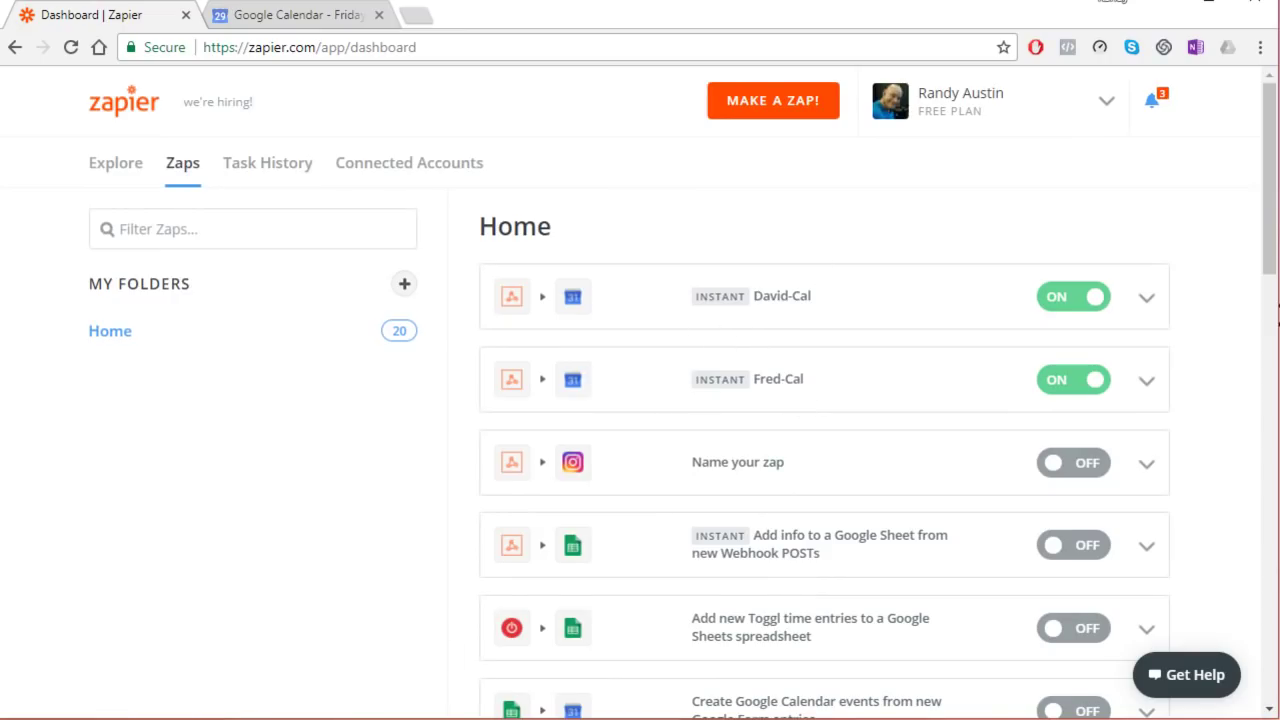
Step: Delete the purple Lunch with Debbie test event from January 5 and return to Excel
{"action": "left_click", "coordinate": [315, 14]}
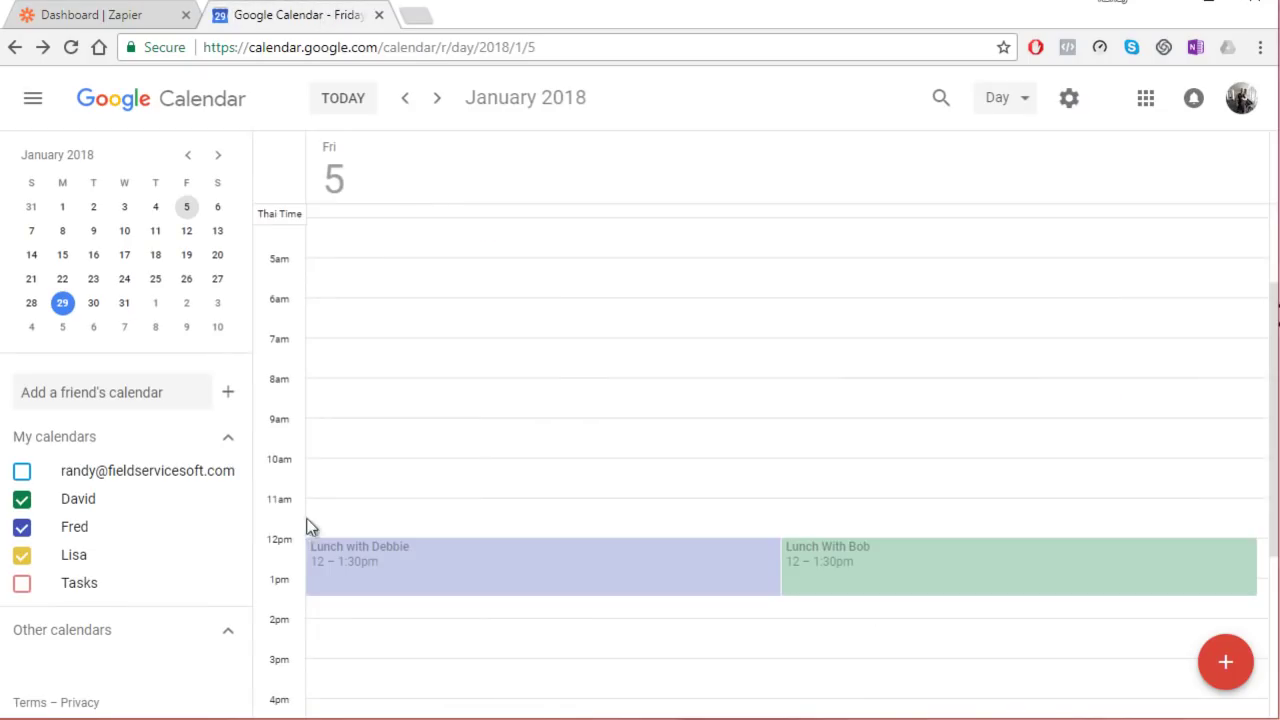
{"action": "left_click", "coordinate": [573, 585]}
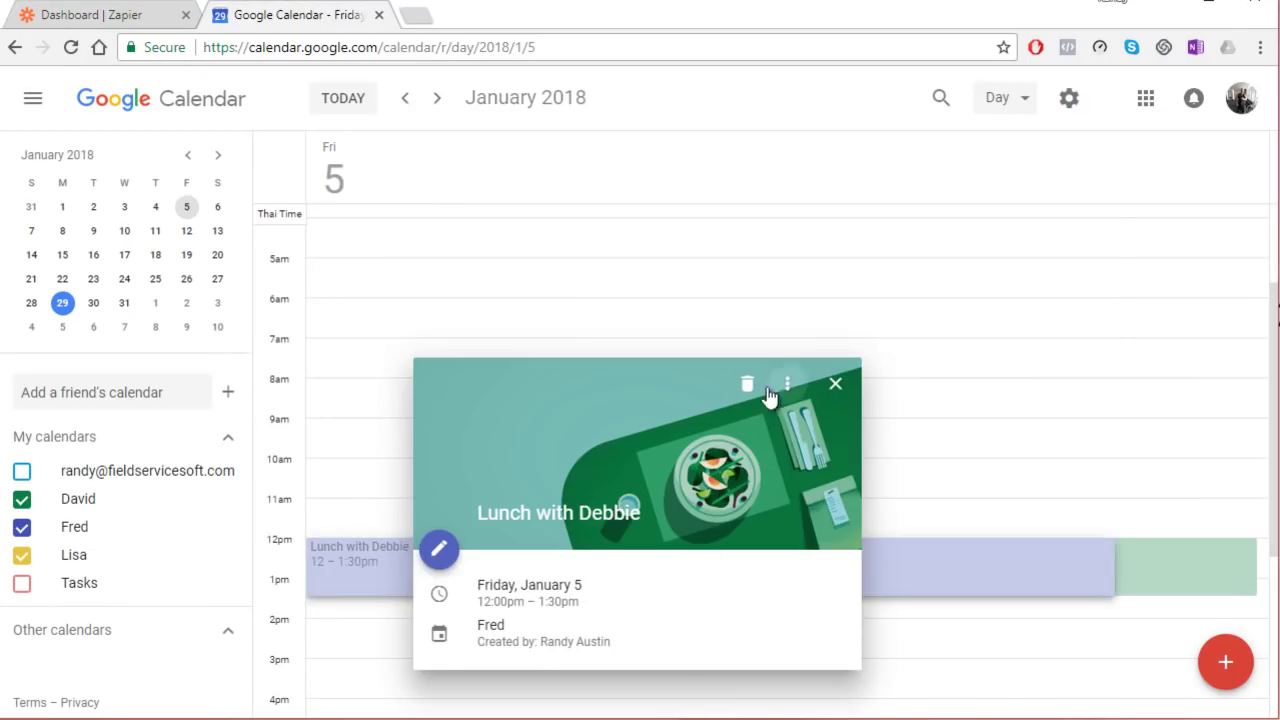
{"action": "left_click", "coordinate": [749, 384]}
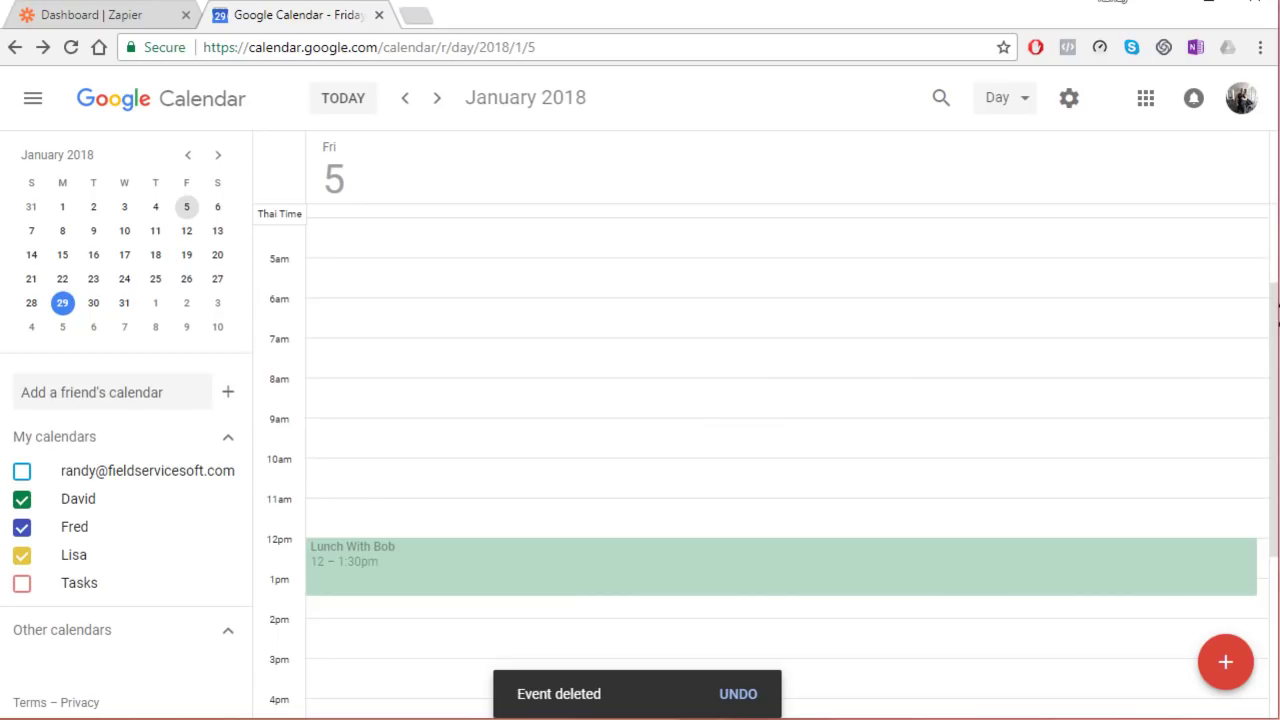
{"action": "key", "text": "alt+Tab"}
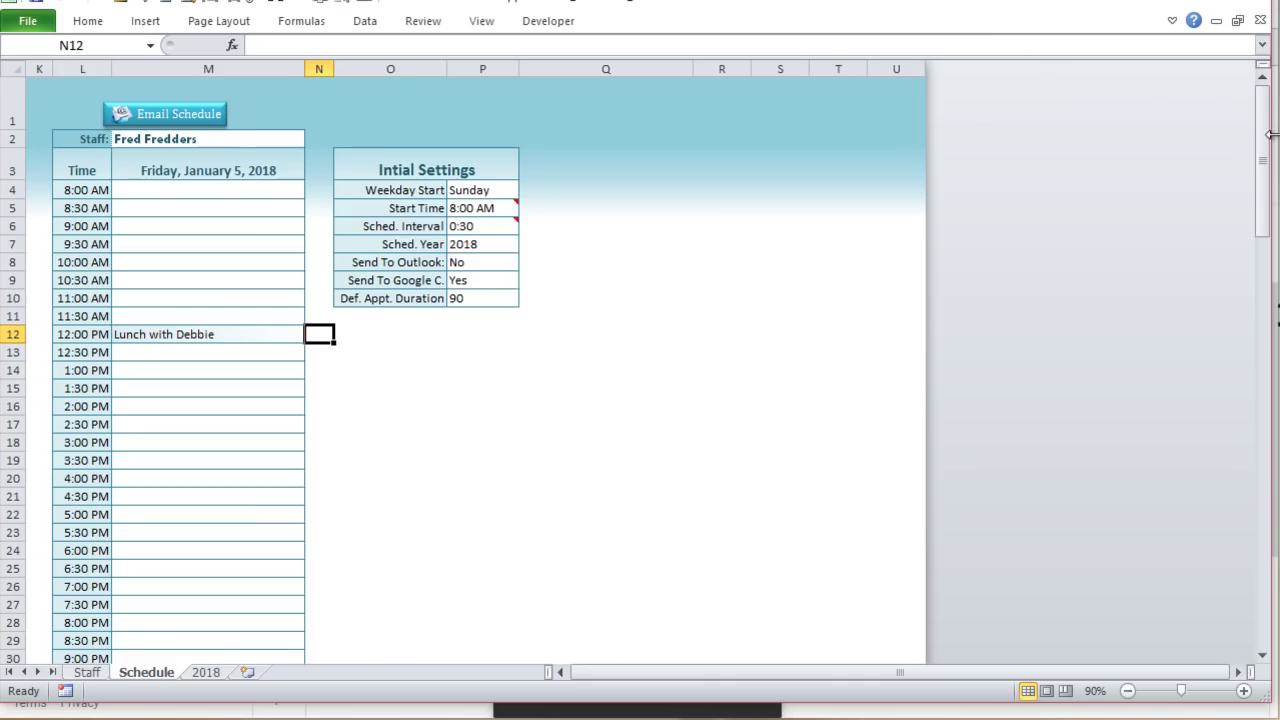
Step: Place Excel beside the browser and enter a breakfast appointment in the 9:00 AM slot, M6
{"action": "left_click_drag", "start_coordinate": [1270, 133], "coordinate": [362, 133]}
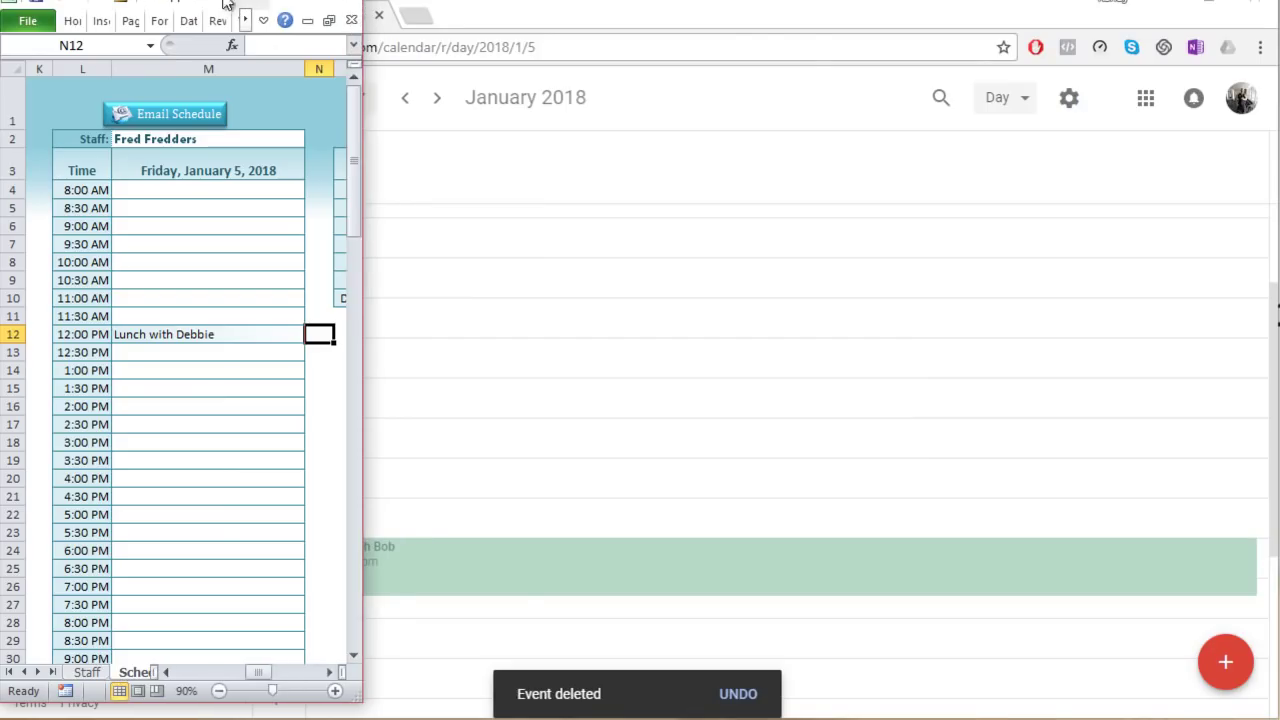
{"action": "left_click_drag", "start_coordinate": [228, 5], "coordinate": [1065, 14]}
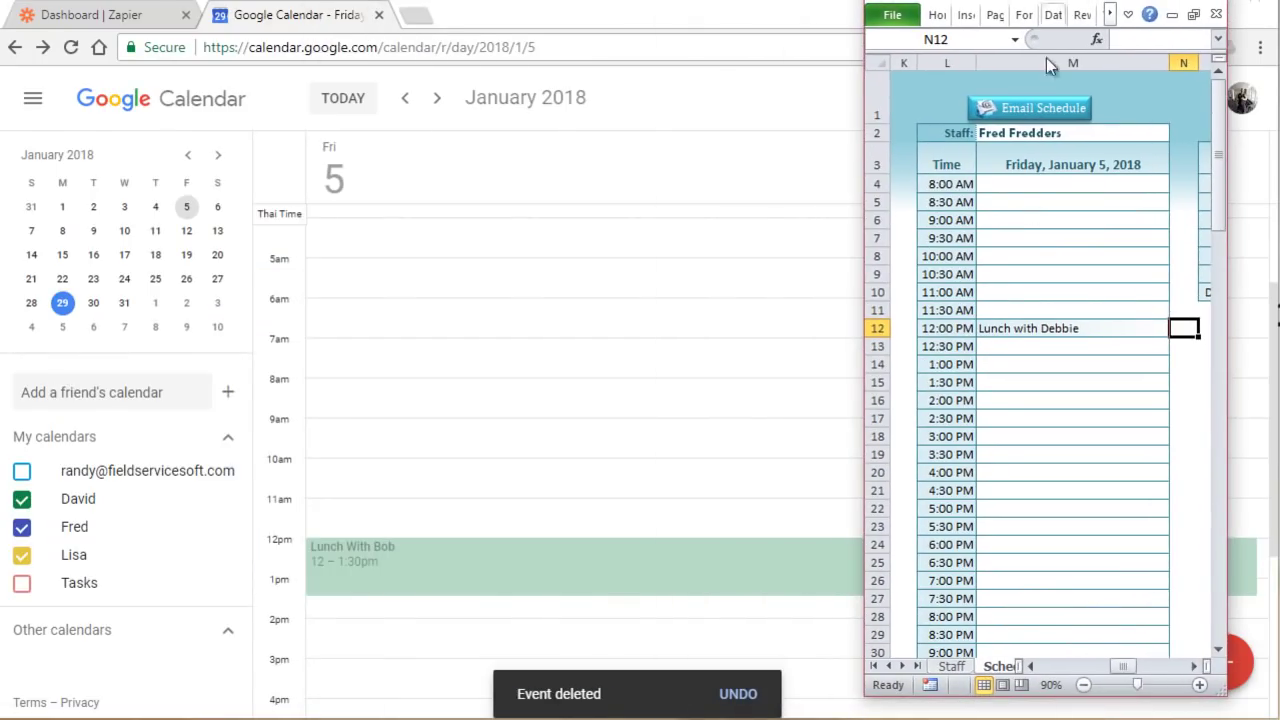
{"action": "left_click", "coordinate": [1026, 219]}
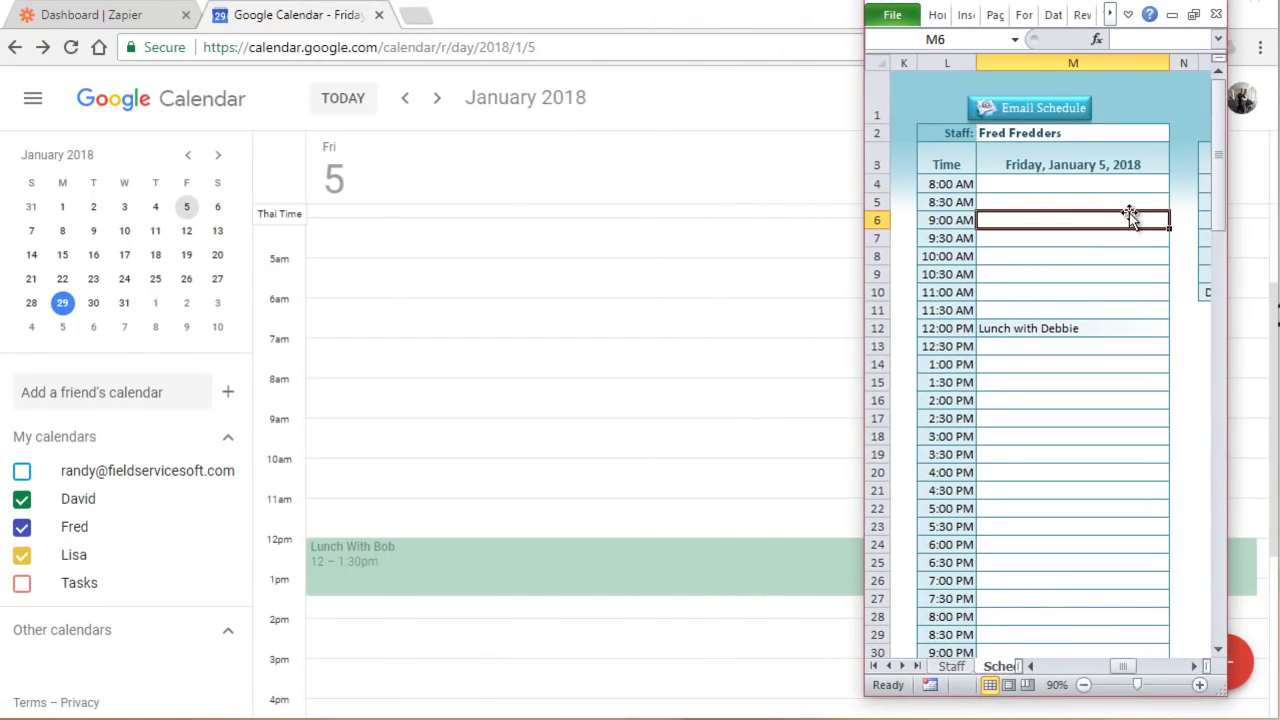
{"action": "type", "text": "Brea"}
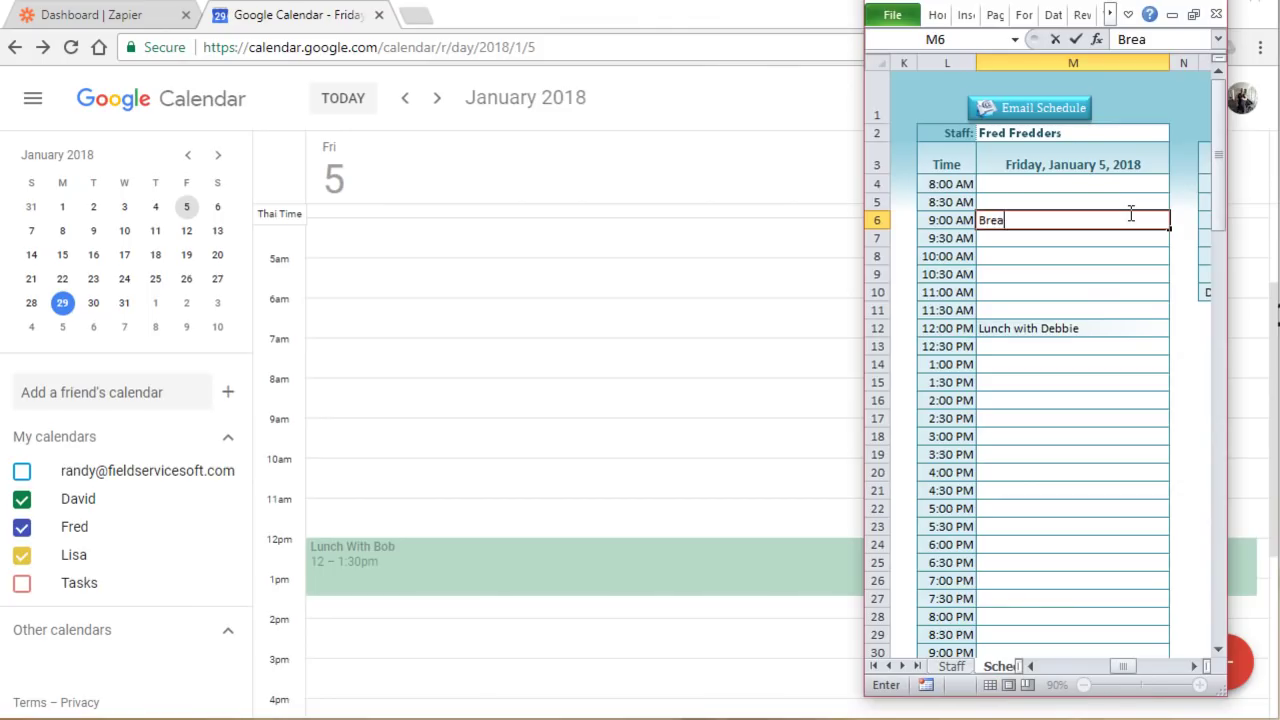
{"action": "type", "text": "kfast with"}
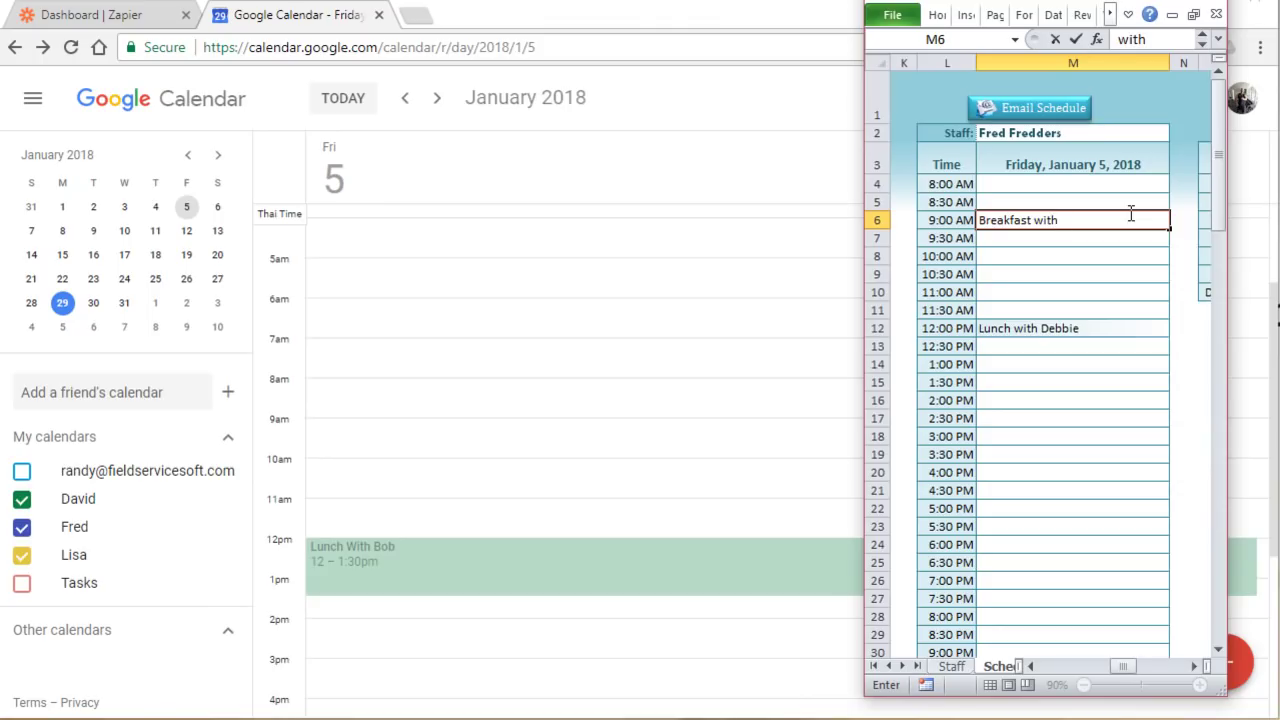
{"action": "key", "text": "Return"}
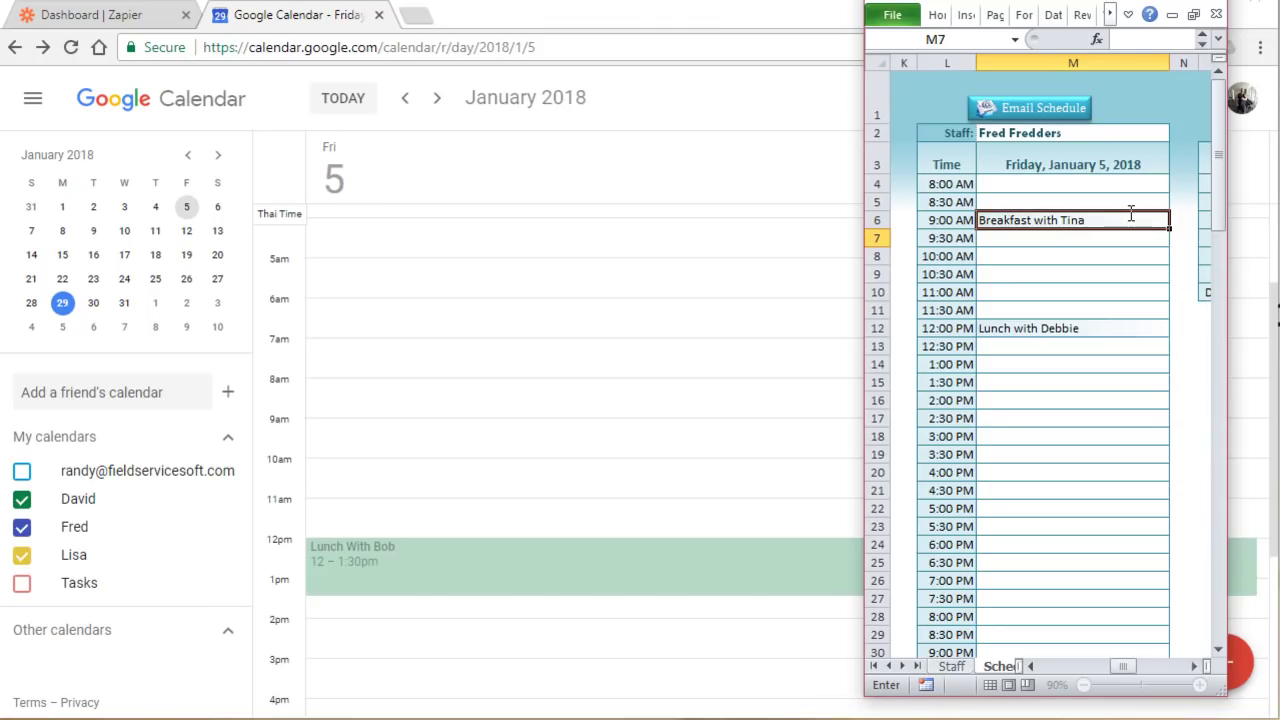
{"action": "key", "text": "Return"}
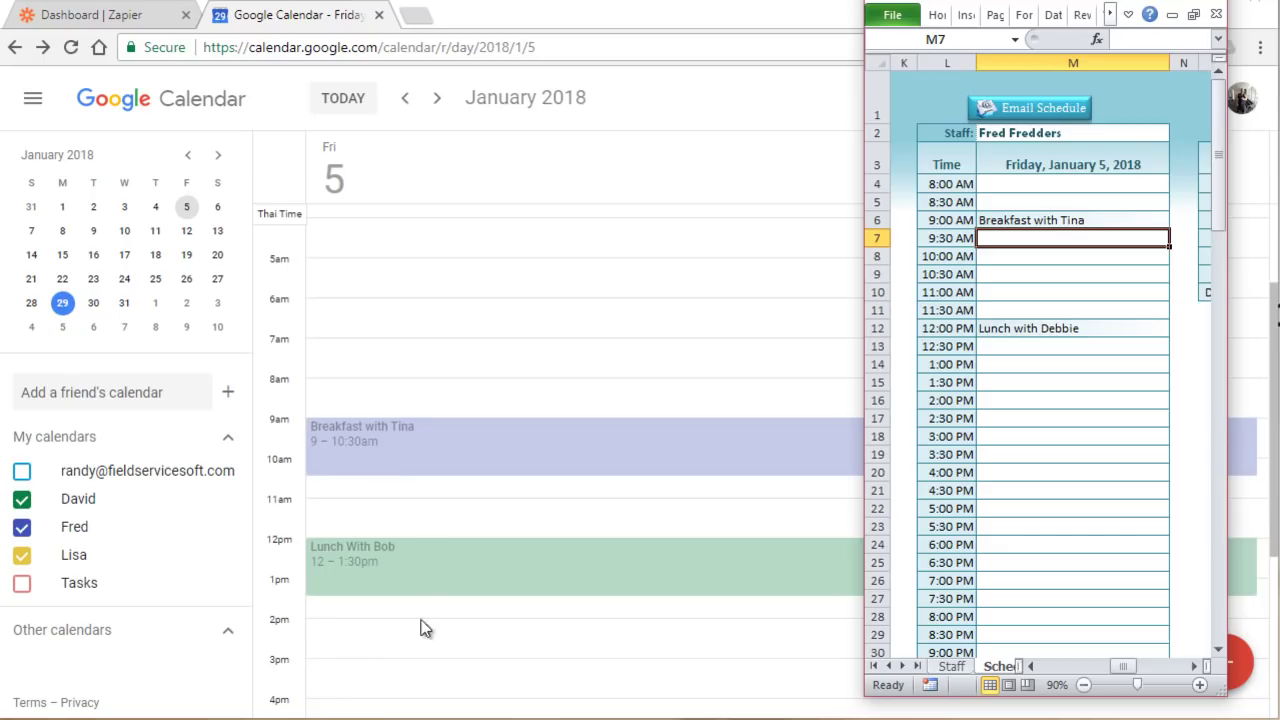
Step: Create another new Zap with a Webhooks Catch Hook trigger, skipping the child key
{"action": "left_click", "coordinate": [113, 26]}
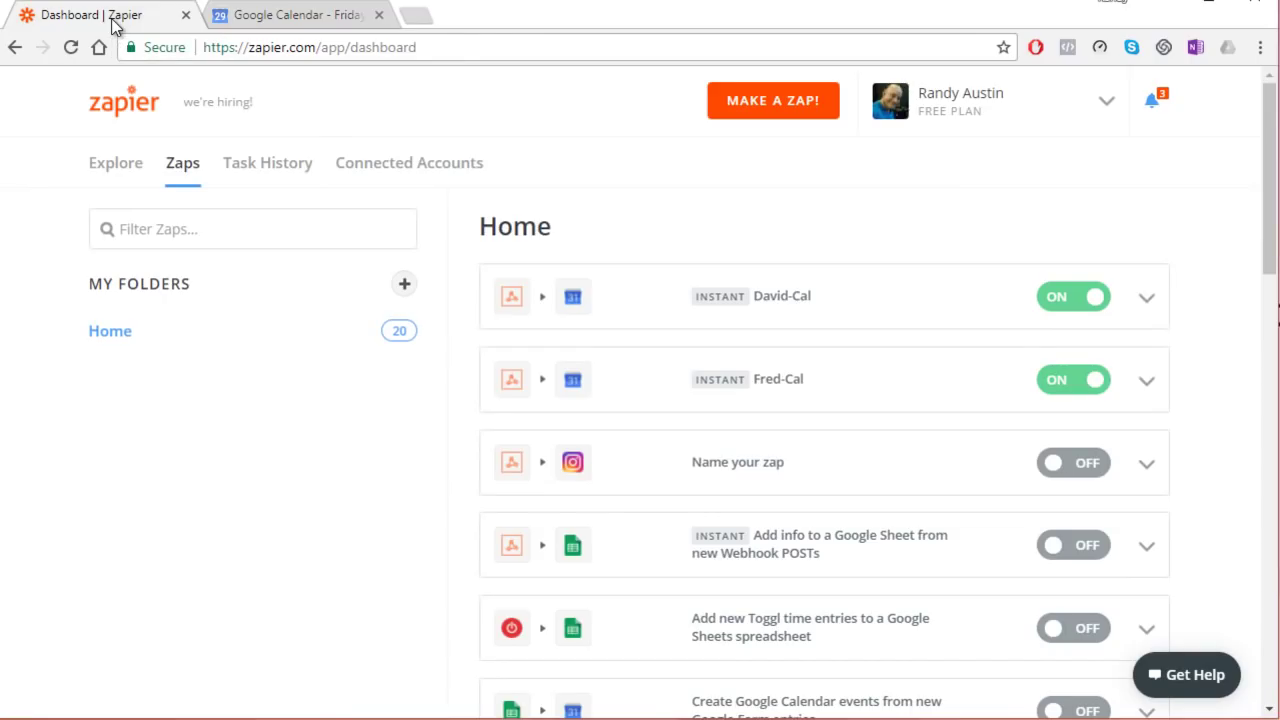
{"action": "left_click", "coordinate": [771, 116]}
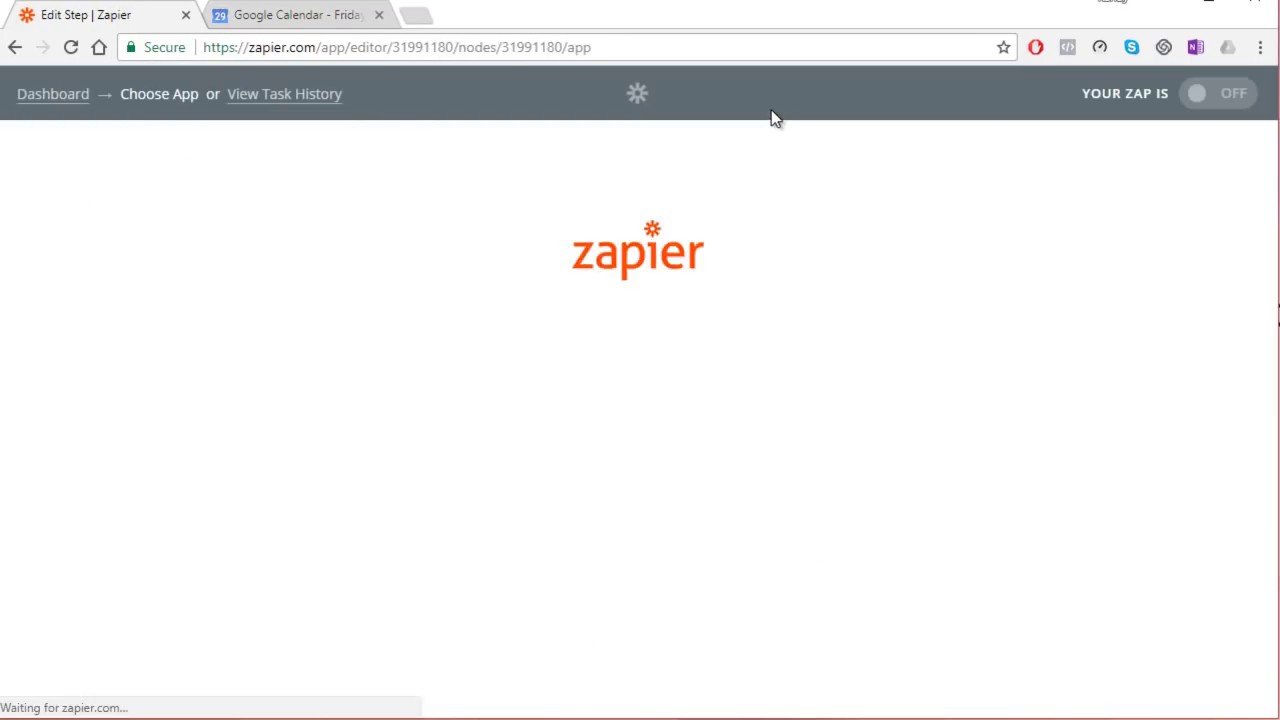
{"action": "scroll", "coordinate": [745, 640], "scroll_direction": "down", "scroll_amount": 5}
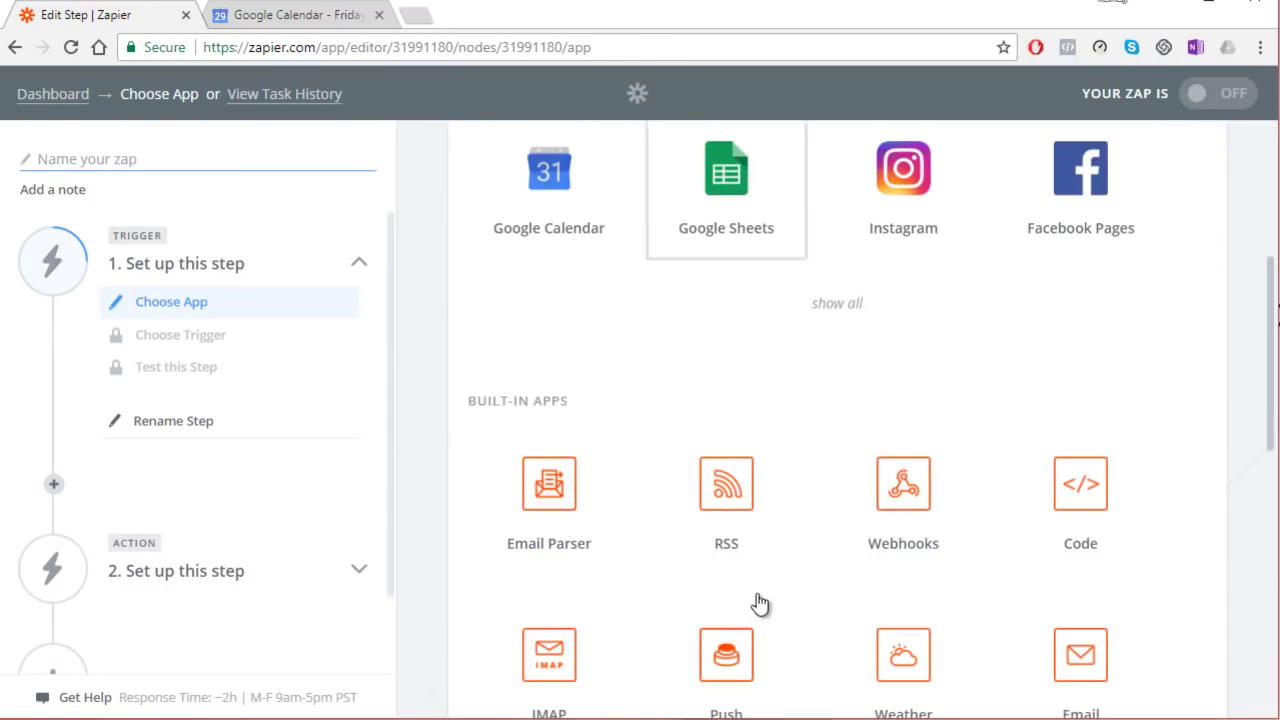
{"action": "left_click", "coordinate": [900, 490]}
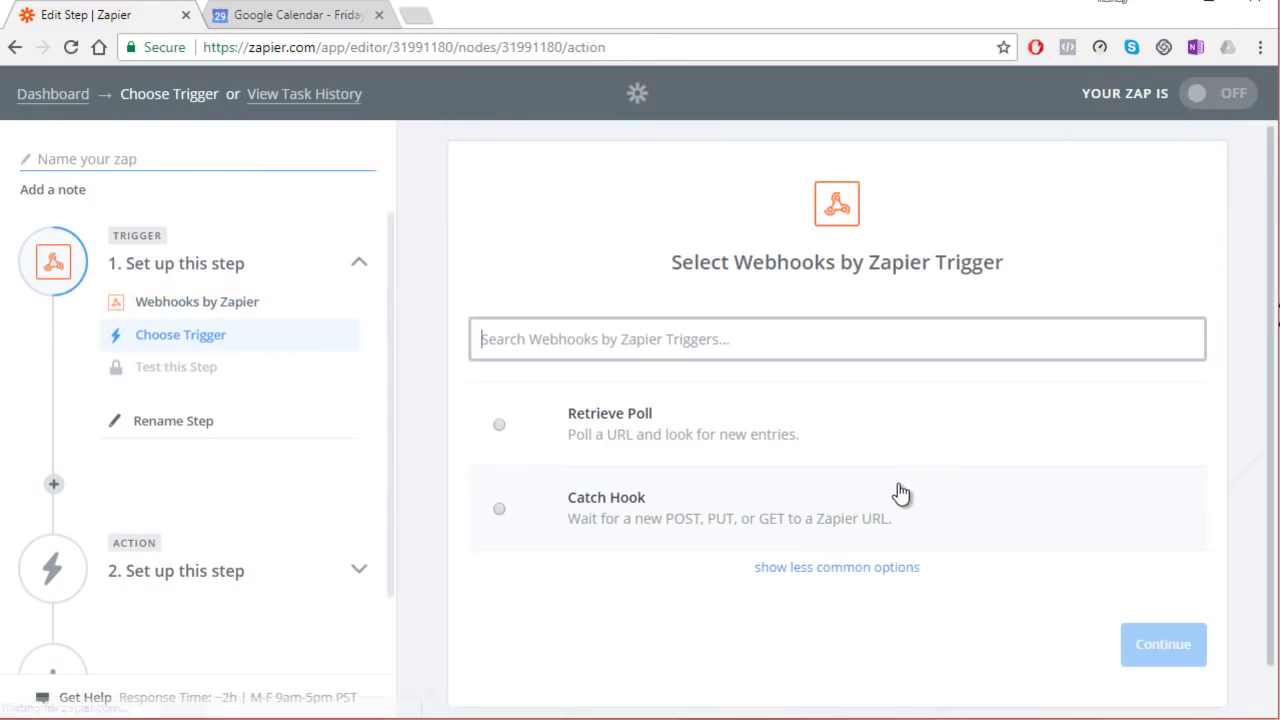
{"action": "left_click", "coordinate": [598, 525]}
{"action": "left_click", "coordinate": [1093, 641]}
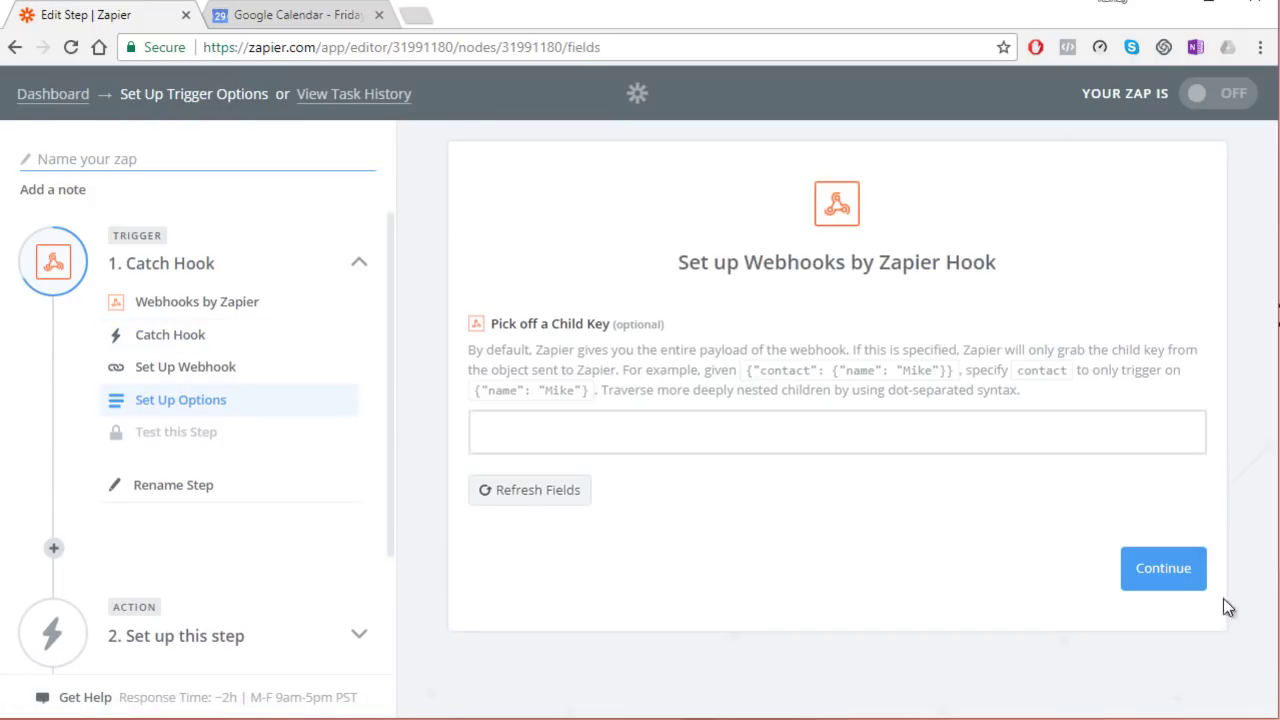
{"action": "left_click", "coordinate": [1132, 556]}
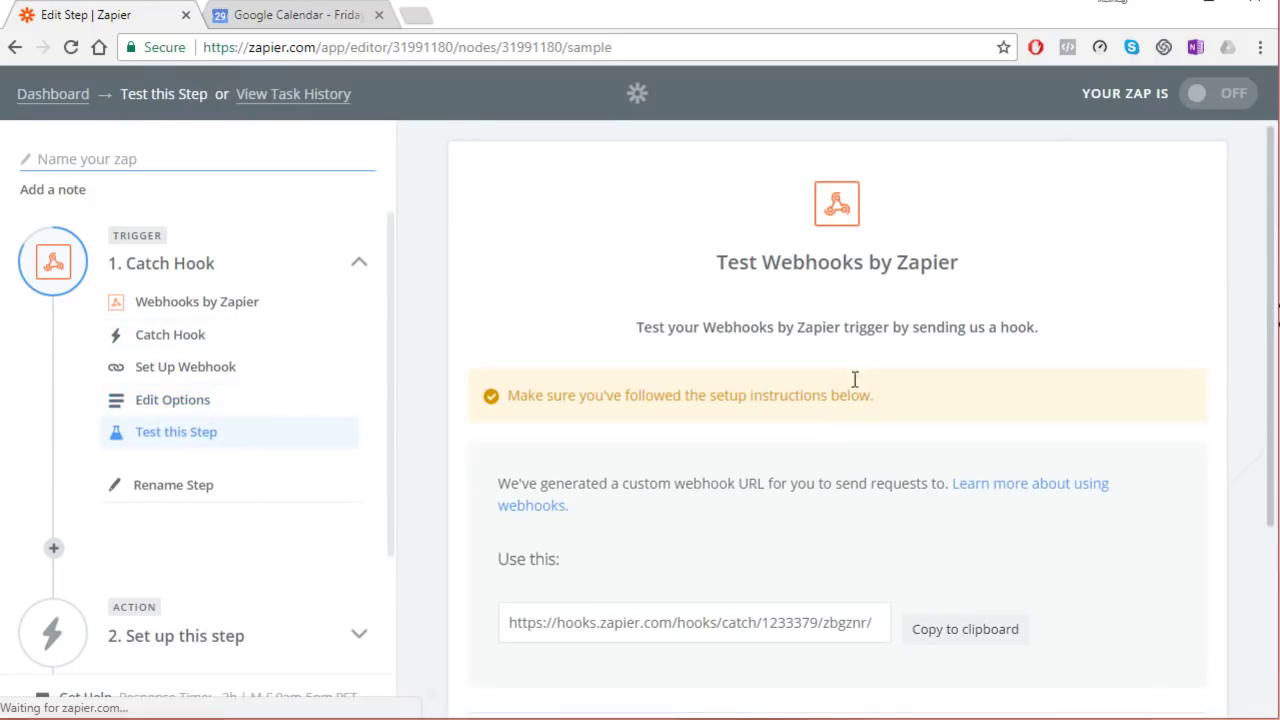
Step: Select the ID at the end of the webhook URL, confirm the setup, and return to Excel
{"action": "scroll", "coordinate": [845, 420], "scroll_direction": "down", "scroll_amount": 2}
{"action": "left_click_drag", "start_coordinate": [869, 428], "coordinate": [835, 430]}
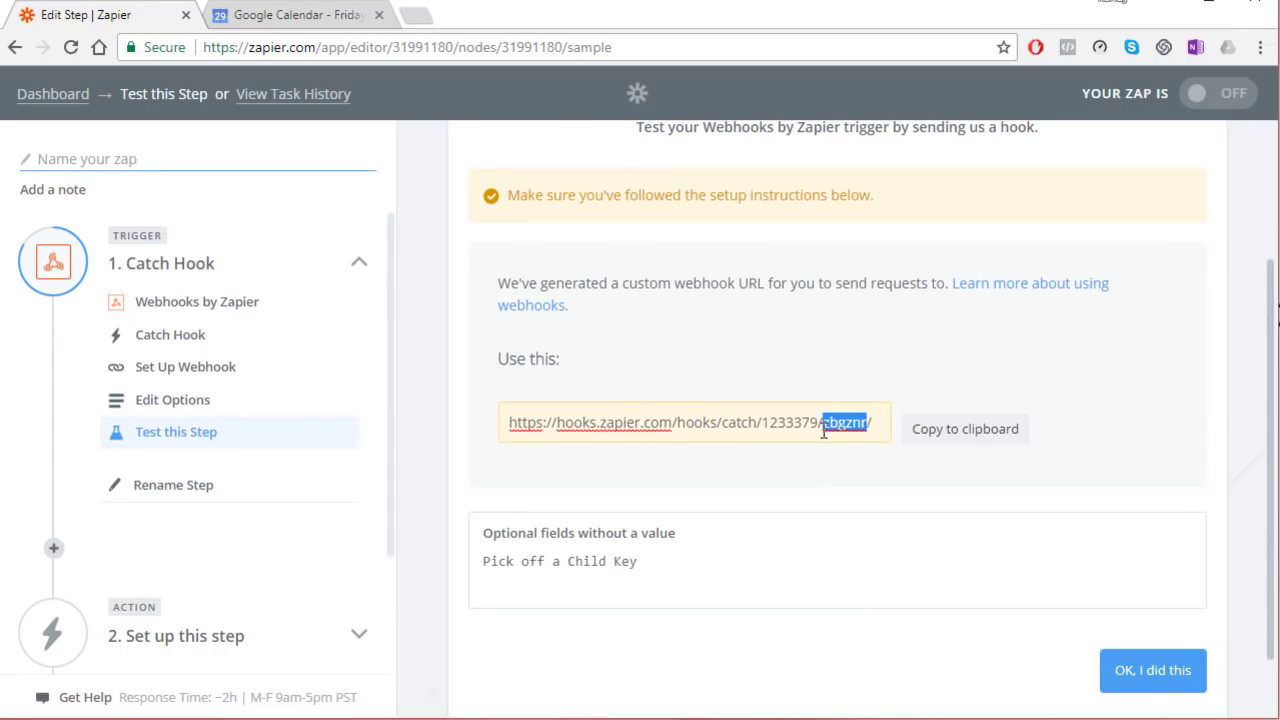
{"action": "left_click", "coordinate": [1142, 678]}
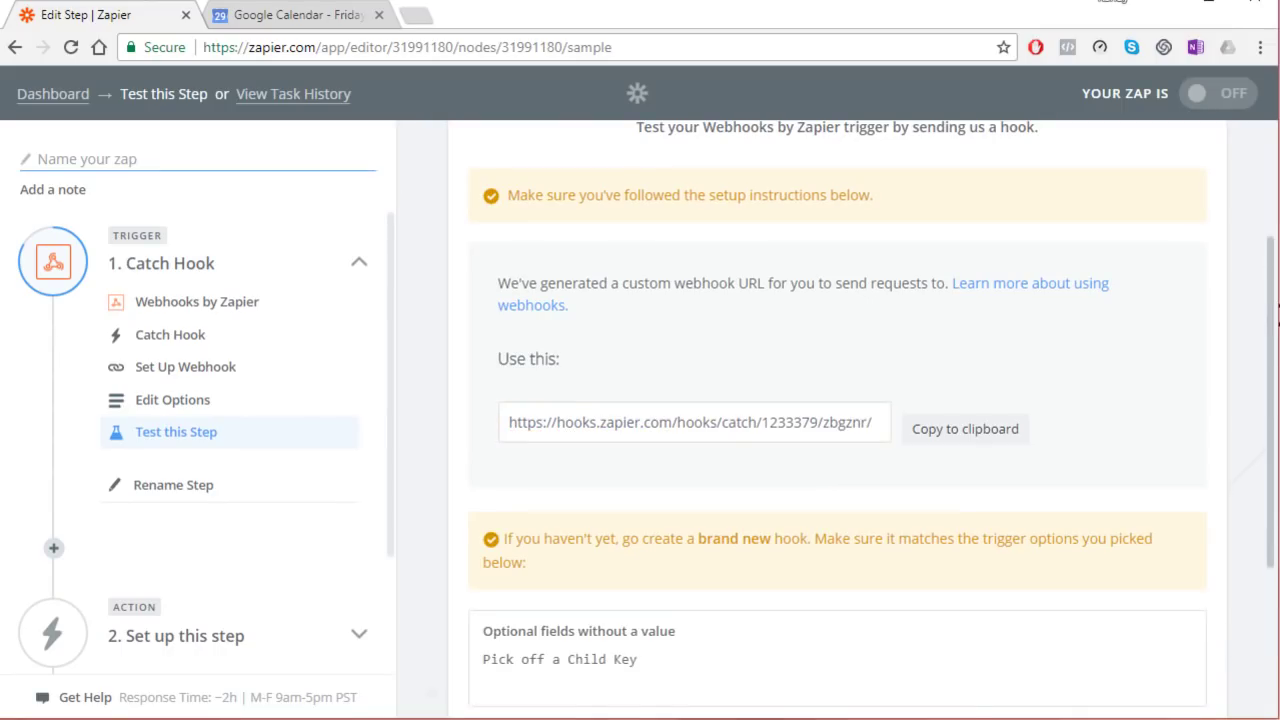
{"action": "key", "text": "alt+Tab"}
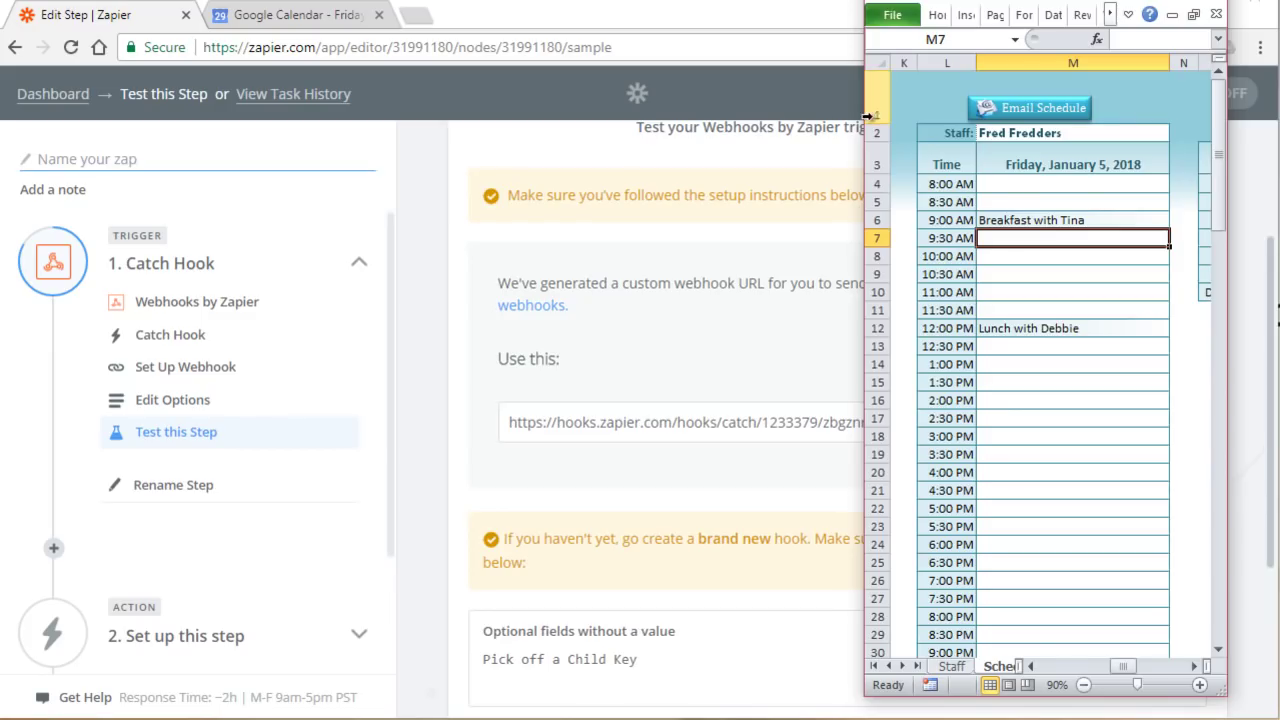
Step: Enter the new Zap's webhook ID in cell F5 of the Staff sheet for the third staff member
{"action": "left_click_drag", "start_coordinate": [865, 117], "coordinate": [5, 113]}
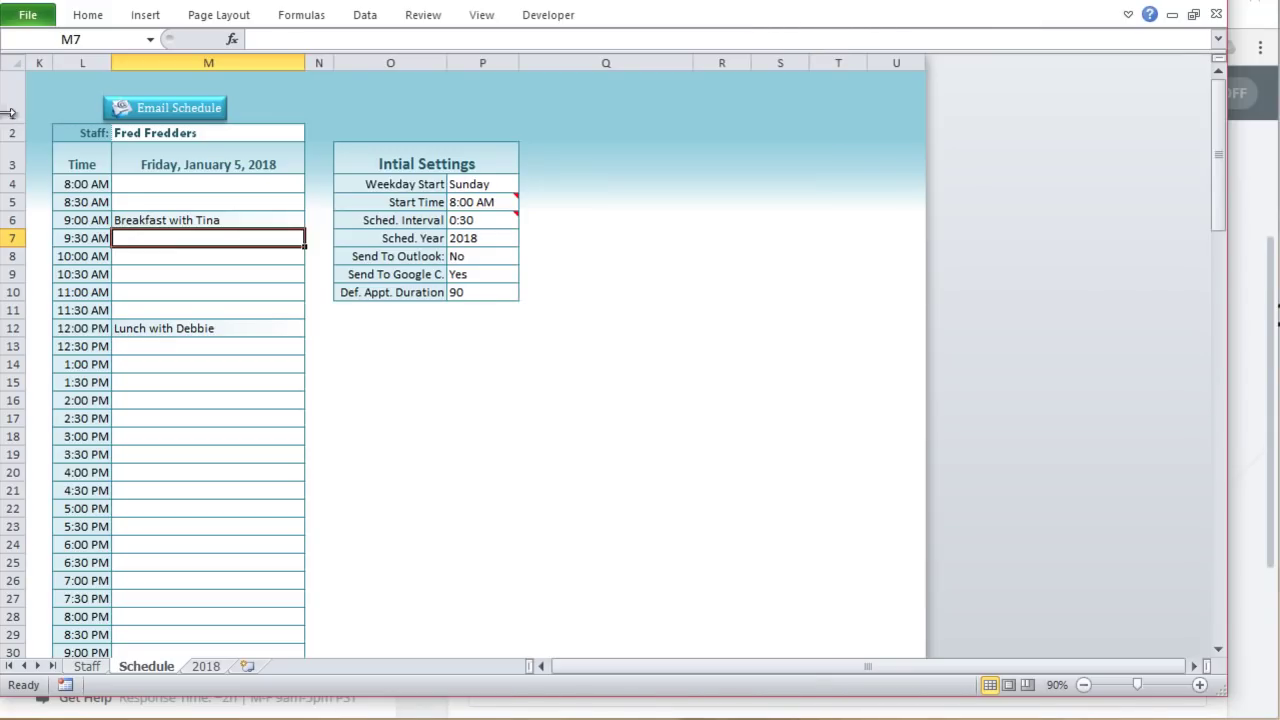
{"action": "left_click", "coordinate": [86, 667]}
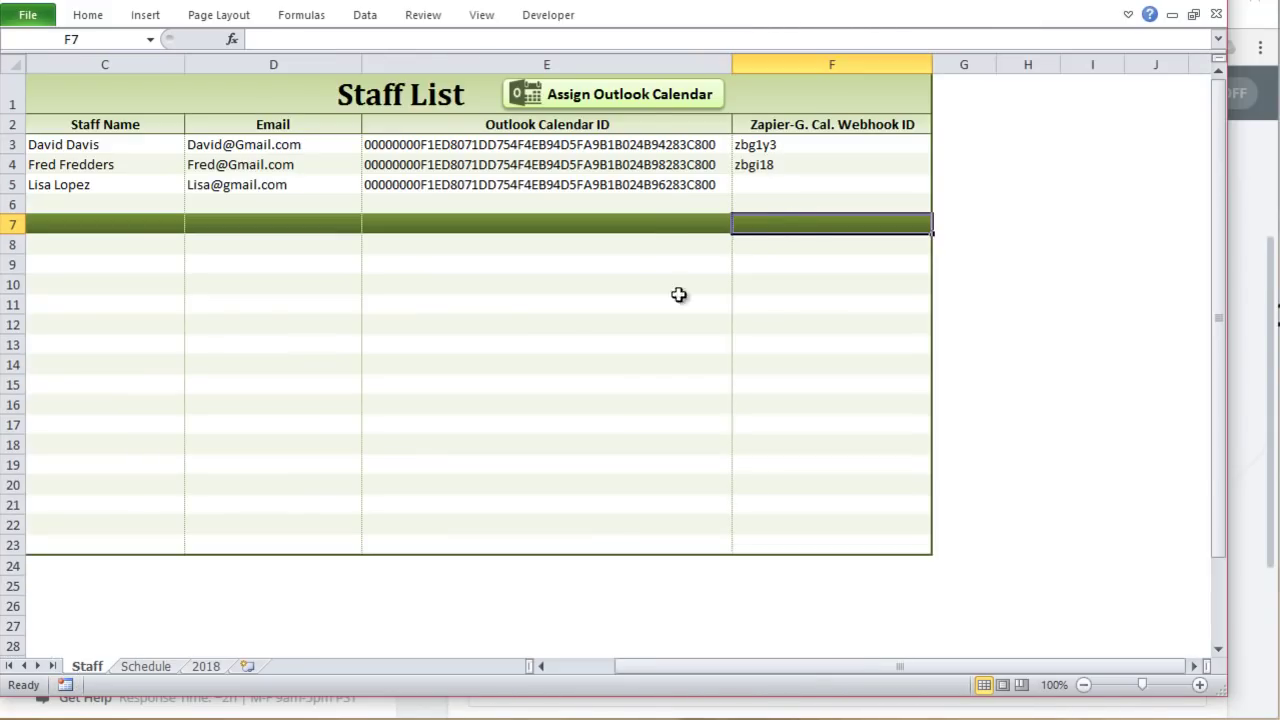
{"action": "left_click", "coordinate": [776, 184]}
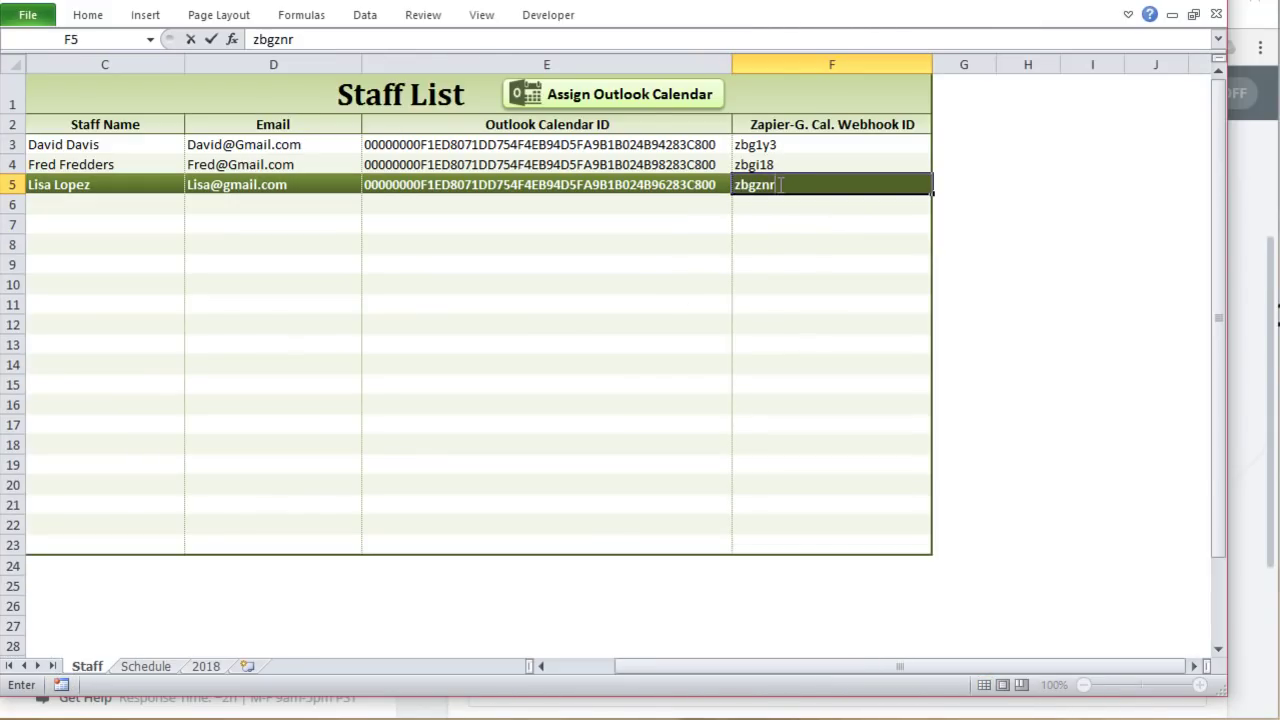
{"action": "key", "text": "Return"}
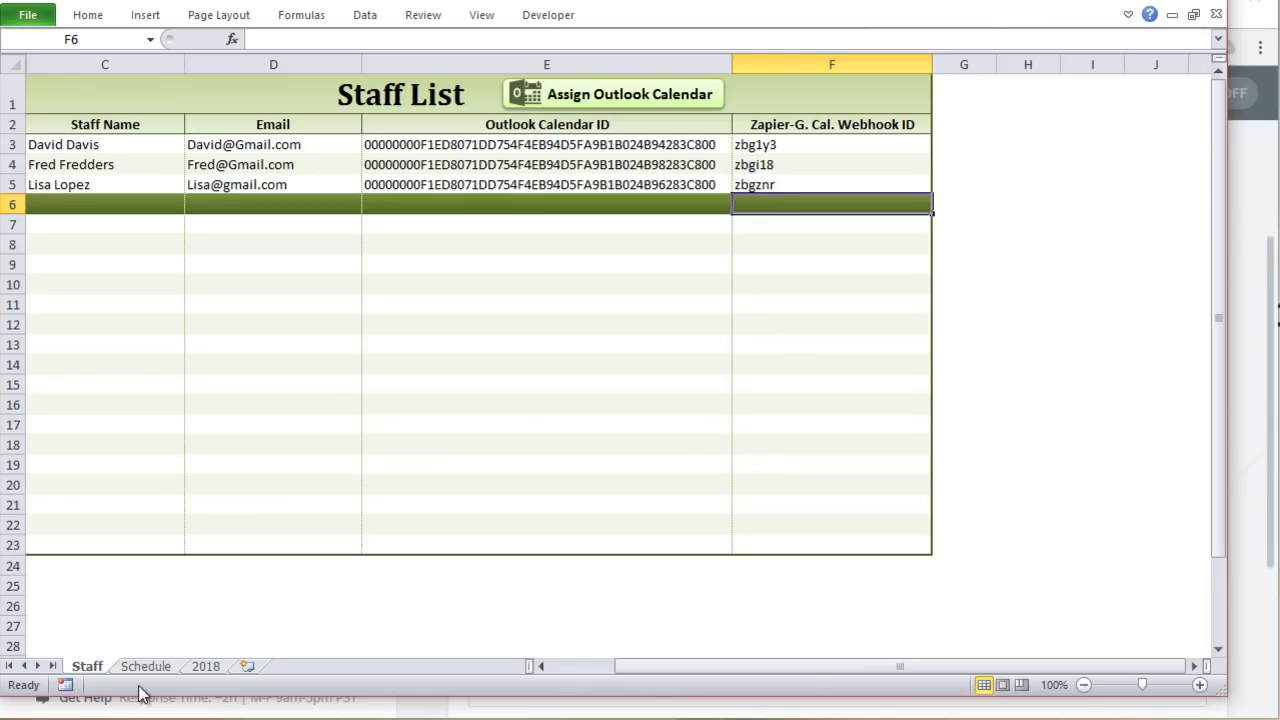
{"action": "left_click_drag", "start_coordinate": [5, 510], "coordinate": [848, 510]}
Step: Switch the Schedule sheet's Staff dropdown to another staff member
{"action": "left_click", "coordinate": [724, 479]}
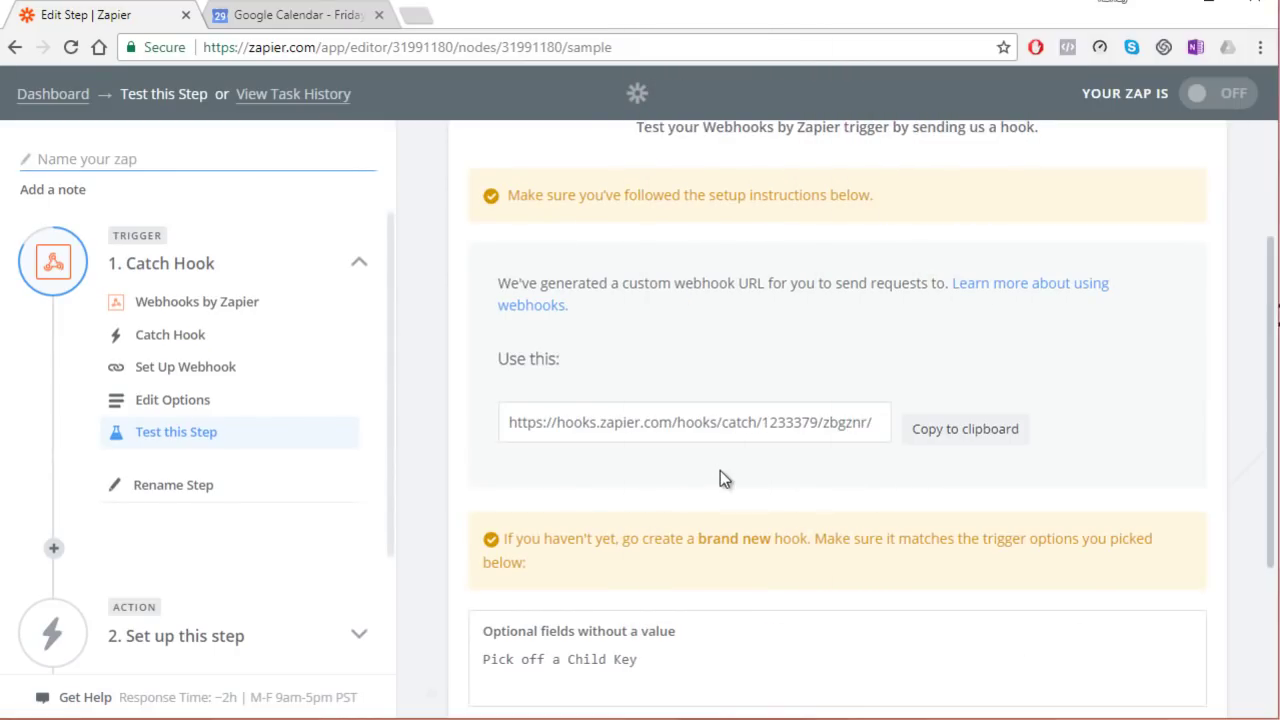
{"action": "scroll", "coordinate": [944, 470], "scroll_direction": "down", "scroll_amount": 3}
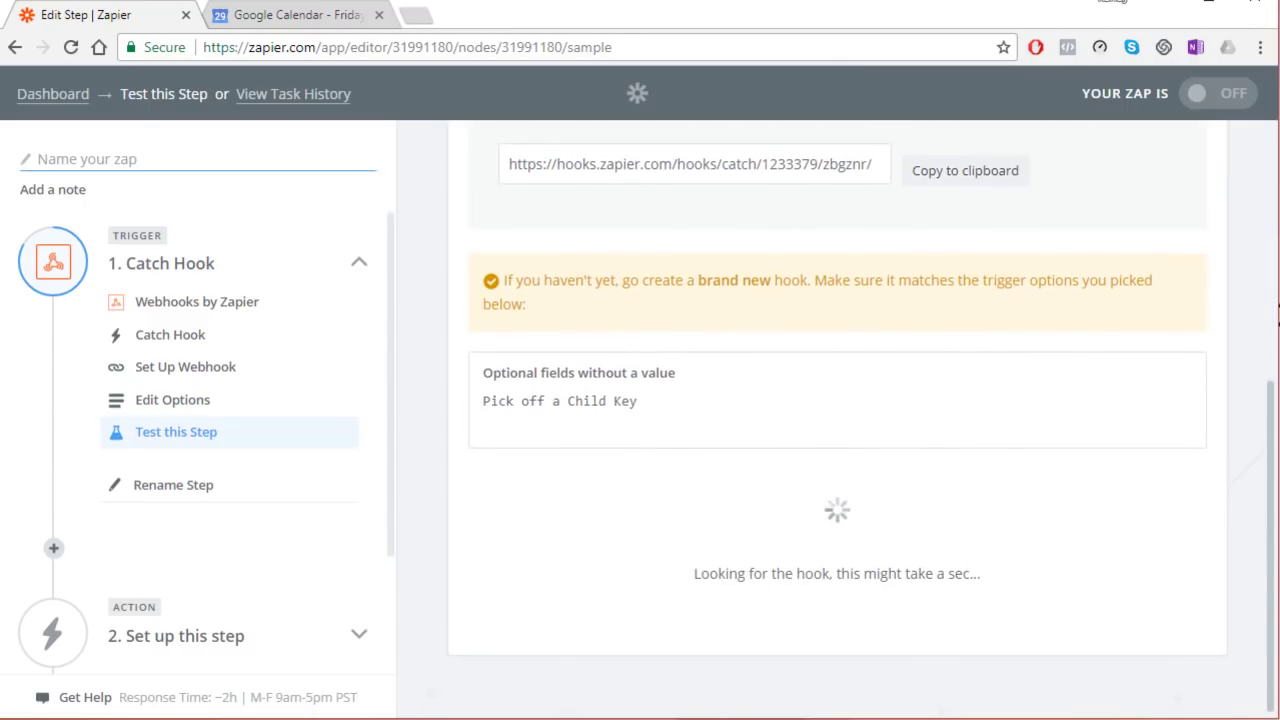
{"action": "key", "text": "alt+Tab"}
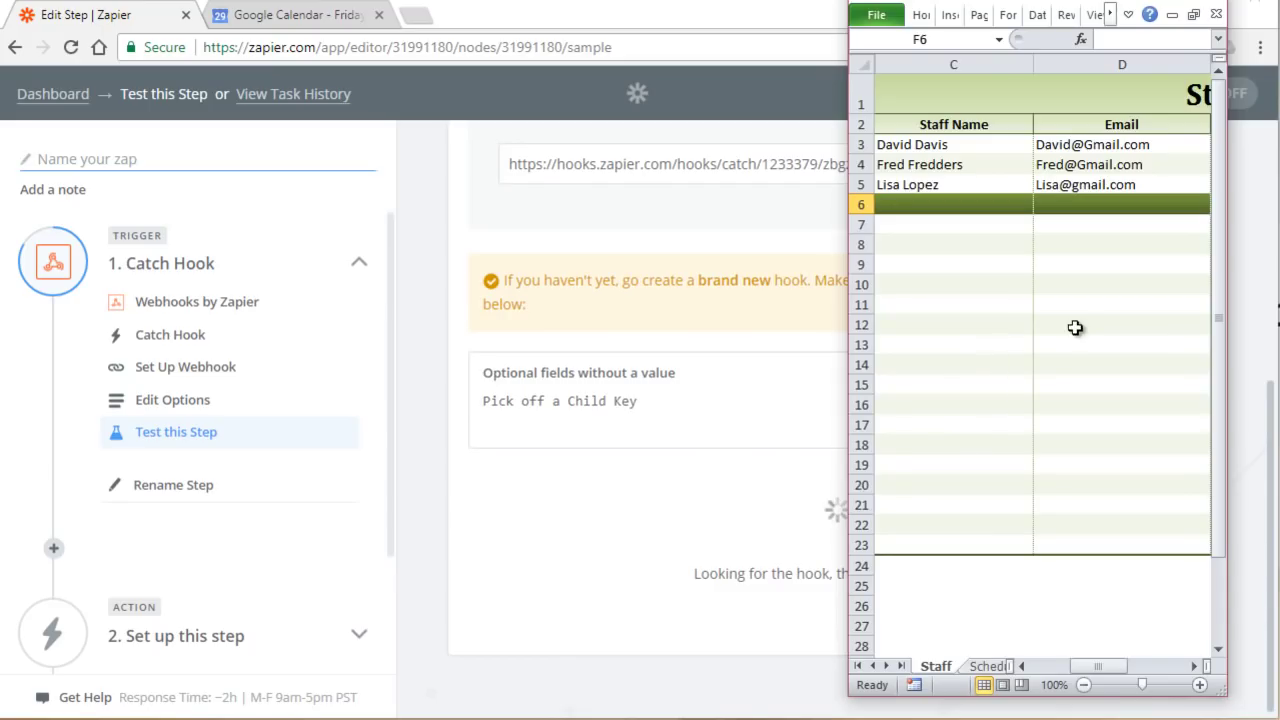
{"action": "left_click", "coordinate": [986, 667]}
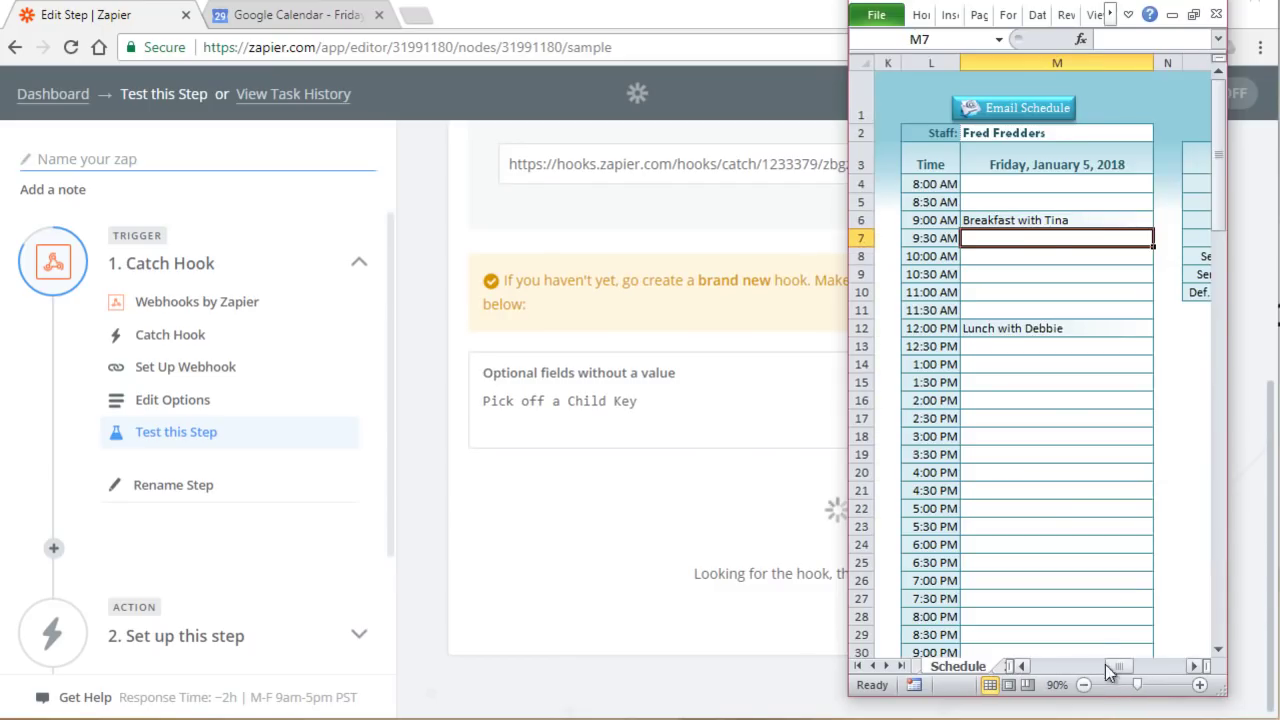
{"action": "left_click", "coordinate": [1127, 132]}
{"action": "left_click", "coordinate": [1162, 133]}
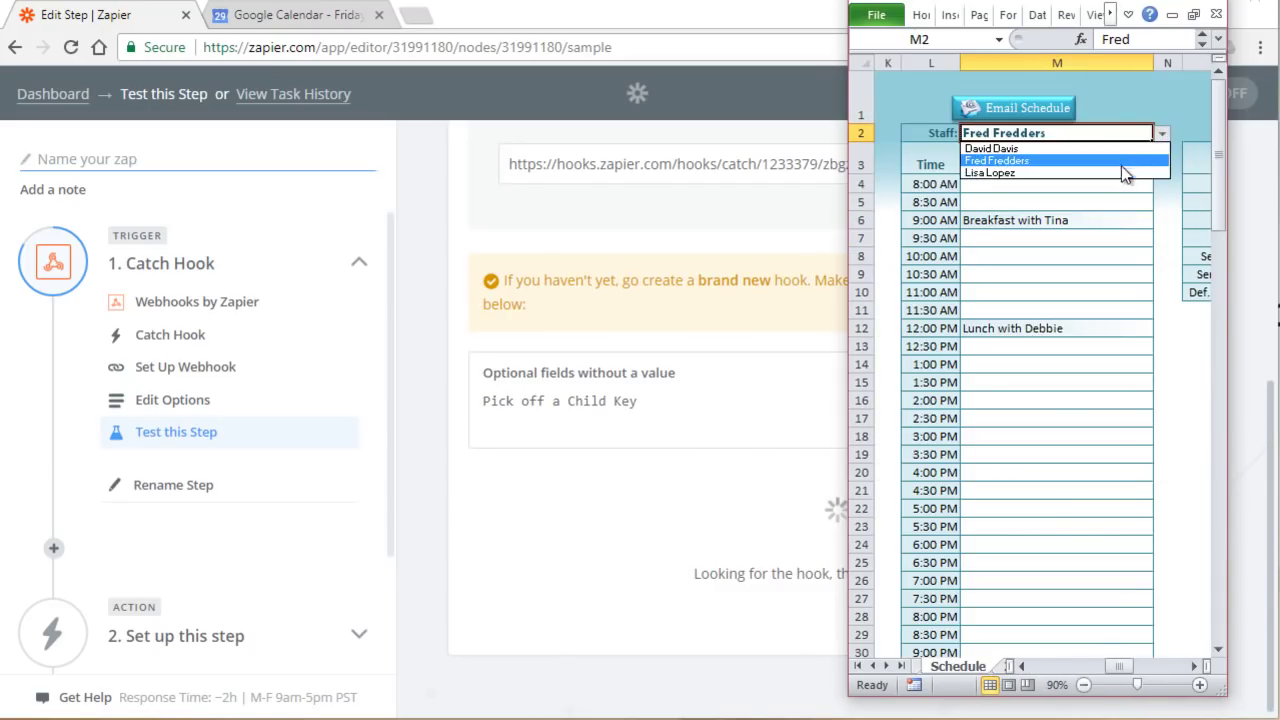
{"action": "left_click", "coordinate": [1121, 166]}
Step: Re-commit the 12:00 PM appointment so the Zapier webhook catches it
{"action": "double_click", "coordinate": [1117, 327]}
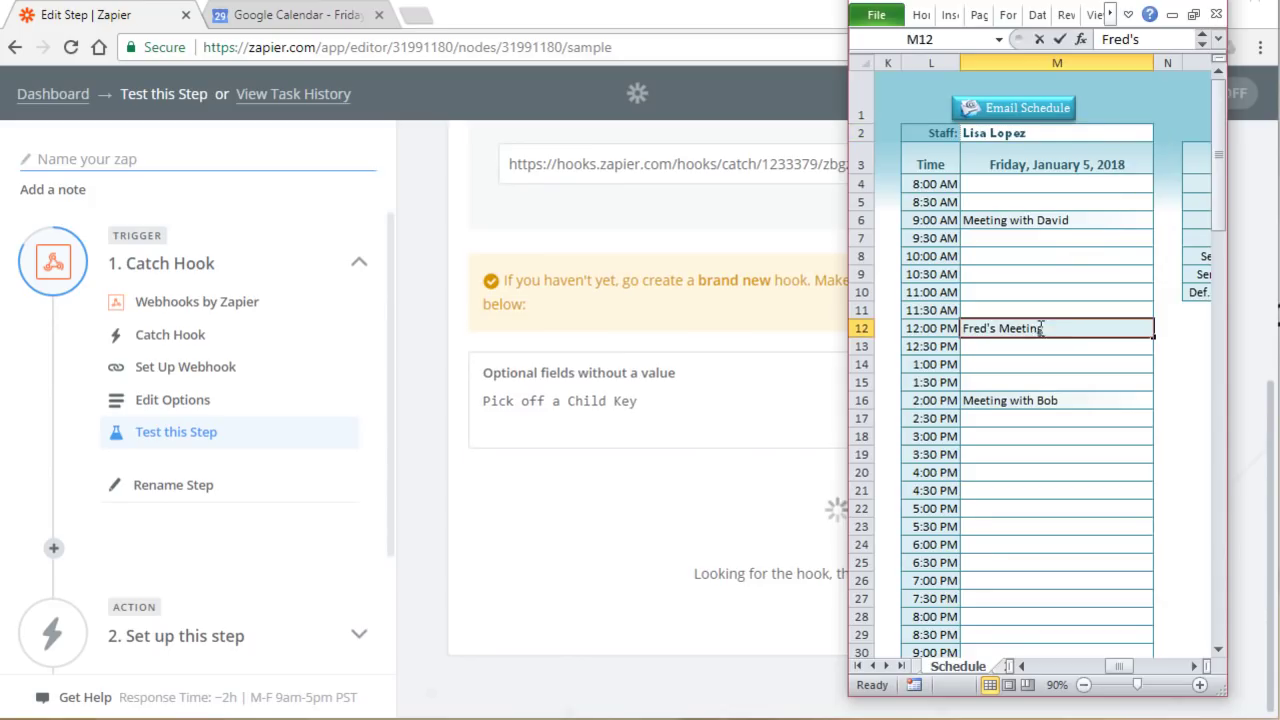
{"action": "key", "text": "Tab"}
{"action": "key", "text": "Escape"}
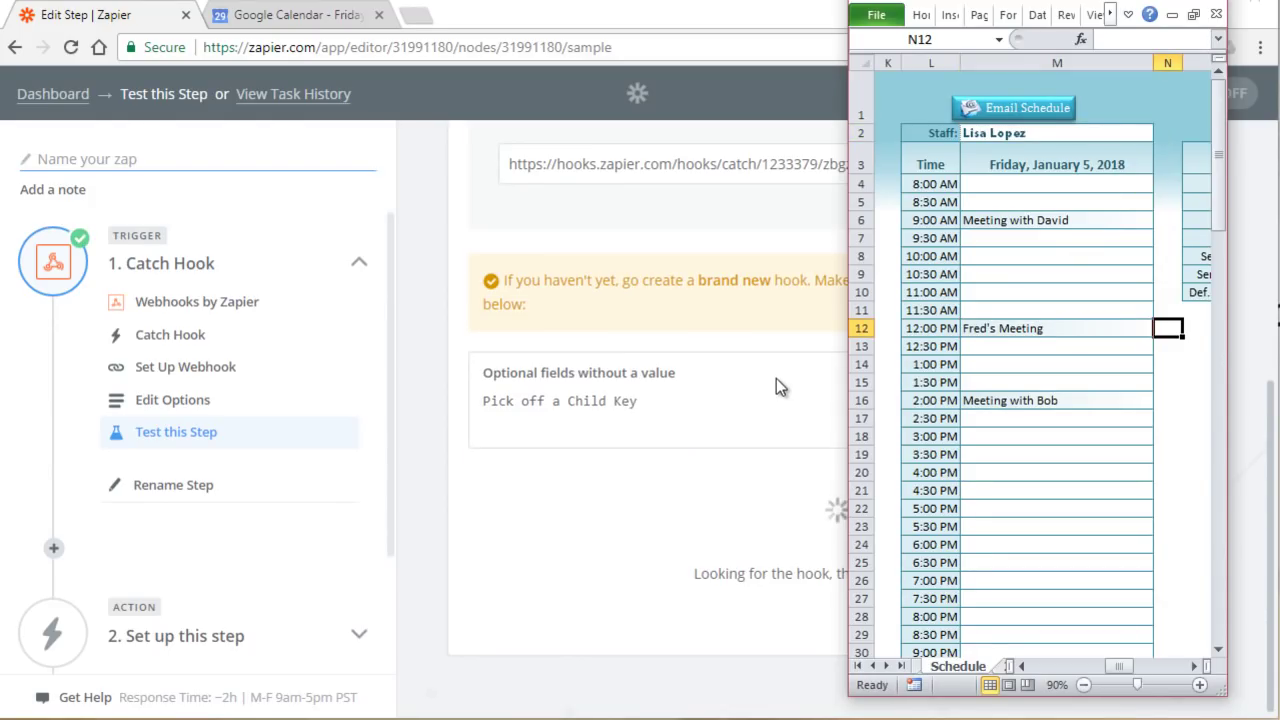
{"action": "left_click", "coordinate": [670, 247]}
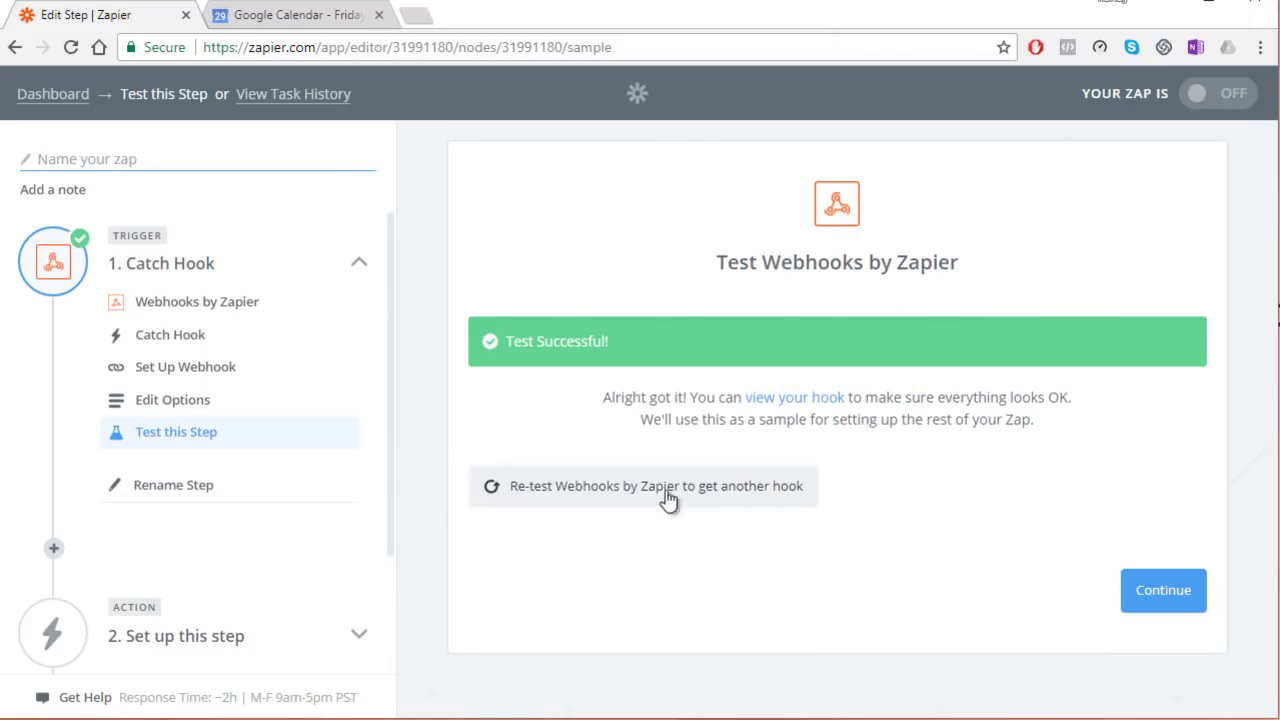
Step: Review the appointment data the hook received and continue to the action
{"action": "left_click", "coordinate": [805, 398]}
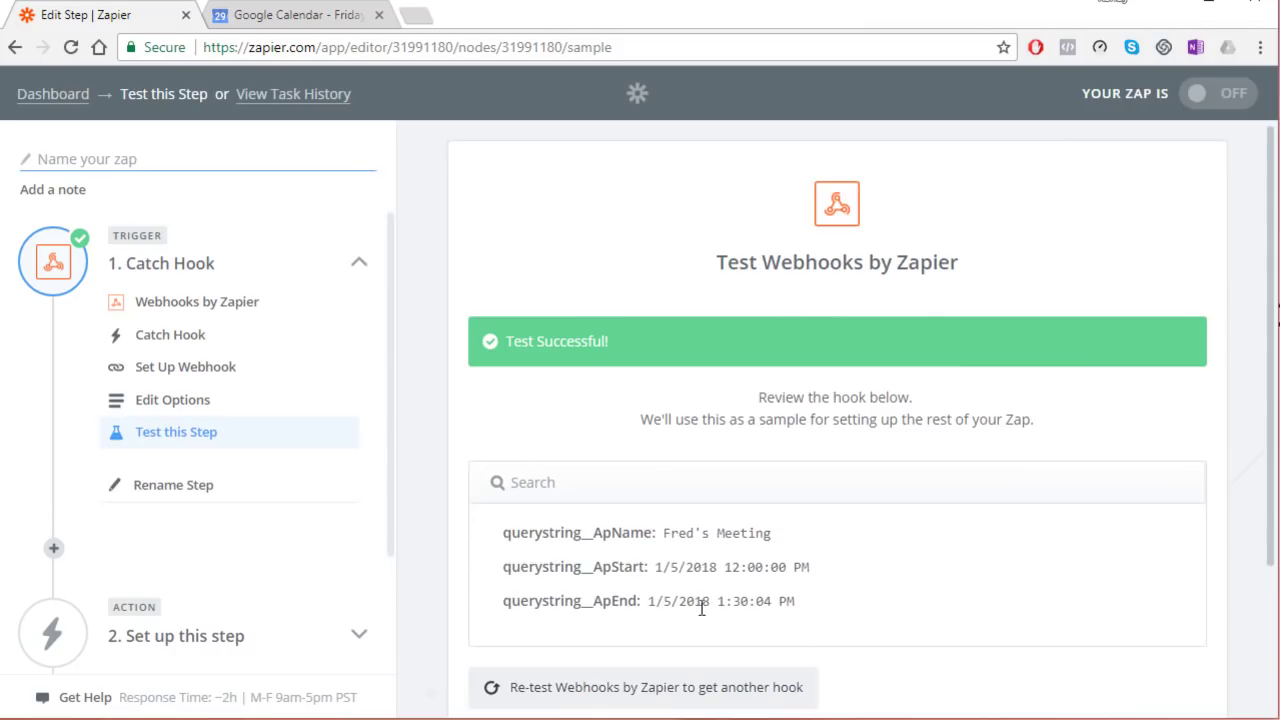
{"action": "scroll", "coordinate": [769, 431], "scroll_direction": "down", "scroll_amount": 2}
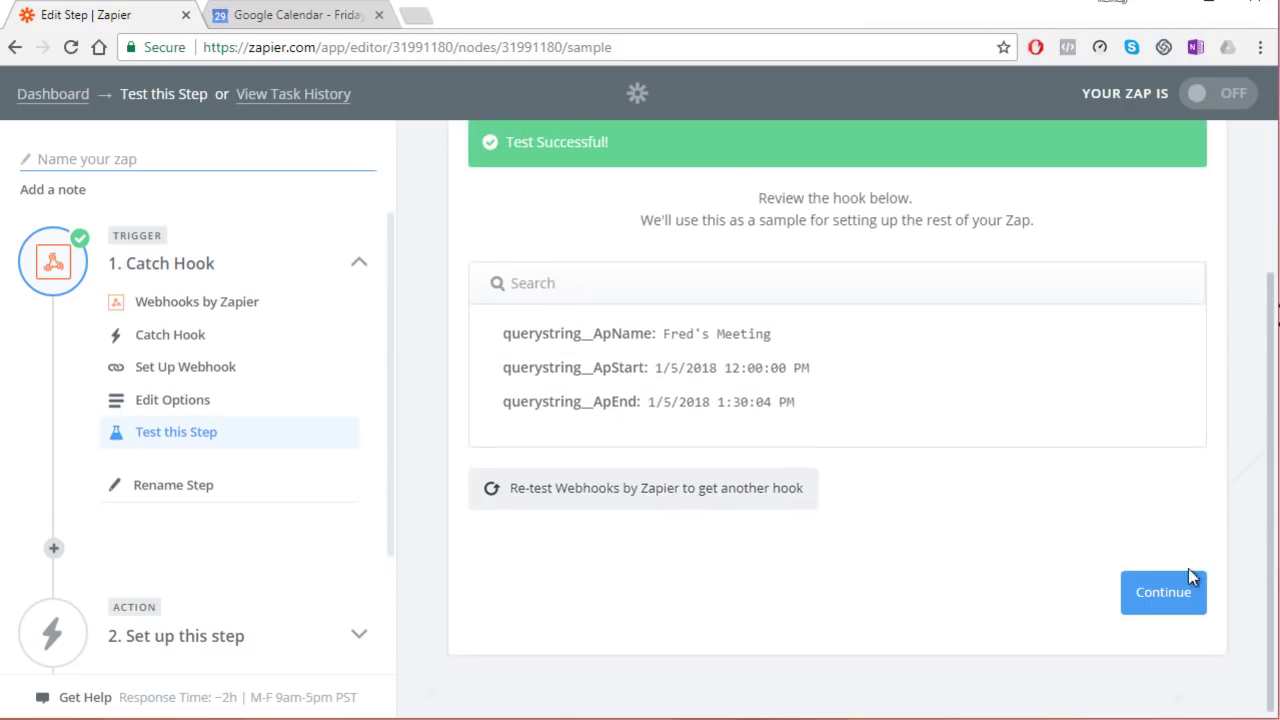
{"action": "left_click", "coordinate": [1162, 576]}
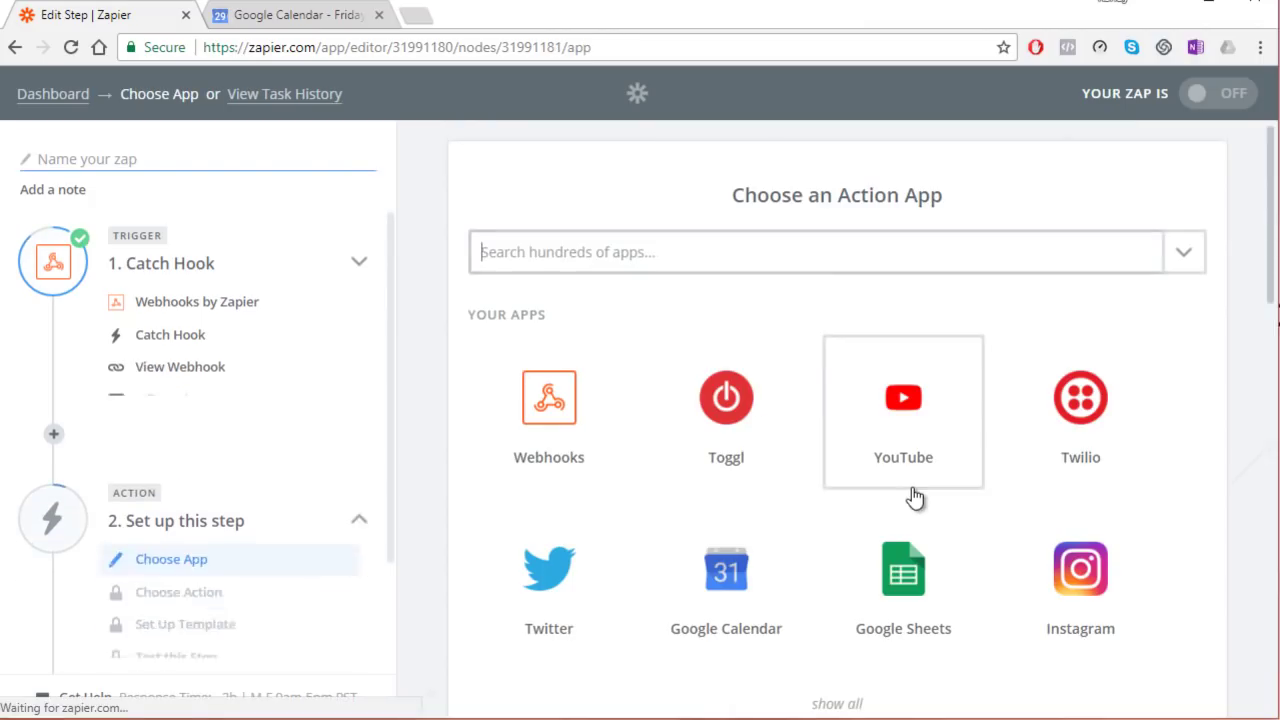
Step: Set the action to Google Calendar's Create Detailed Event using the connected account
{"action": "scroll", "coordinate": [733, 443], "scroll_direction": "down", "scroll_amount": 3}
{"action": "left_click", "coordinate": [727, 307]}
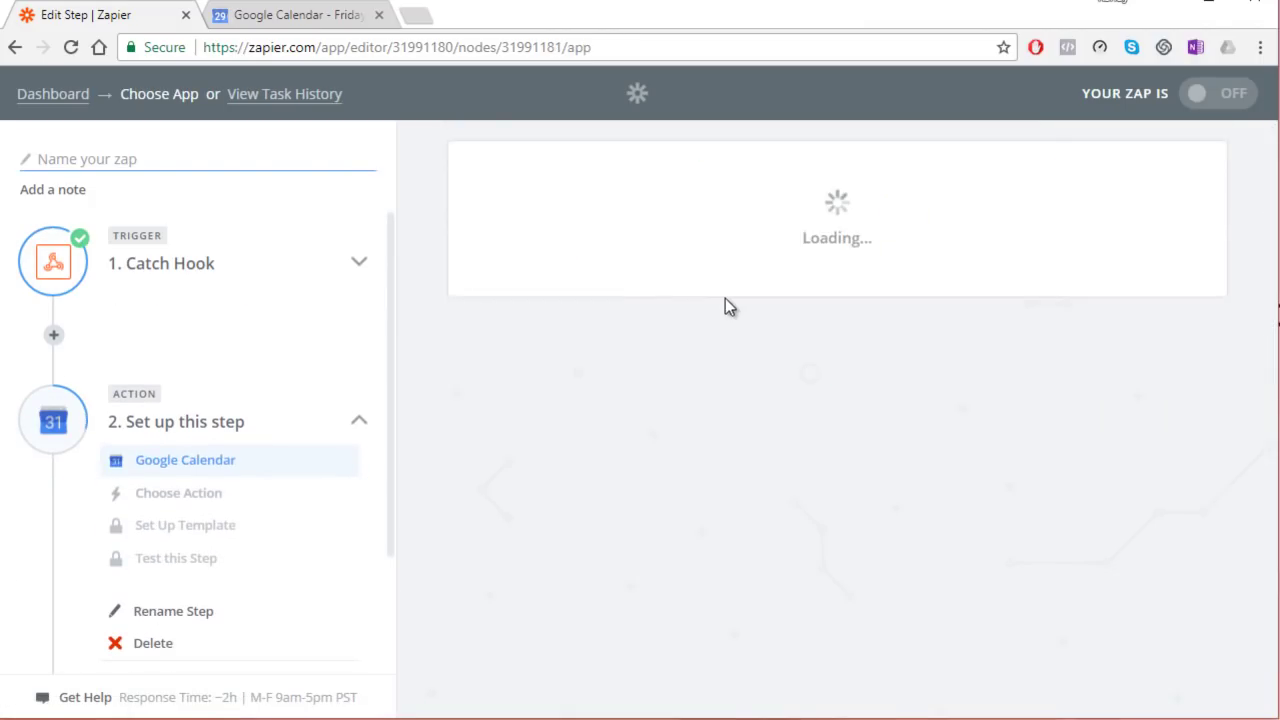
{"action": "left_click", "coordinate": [499, 464]}
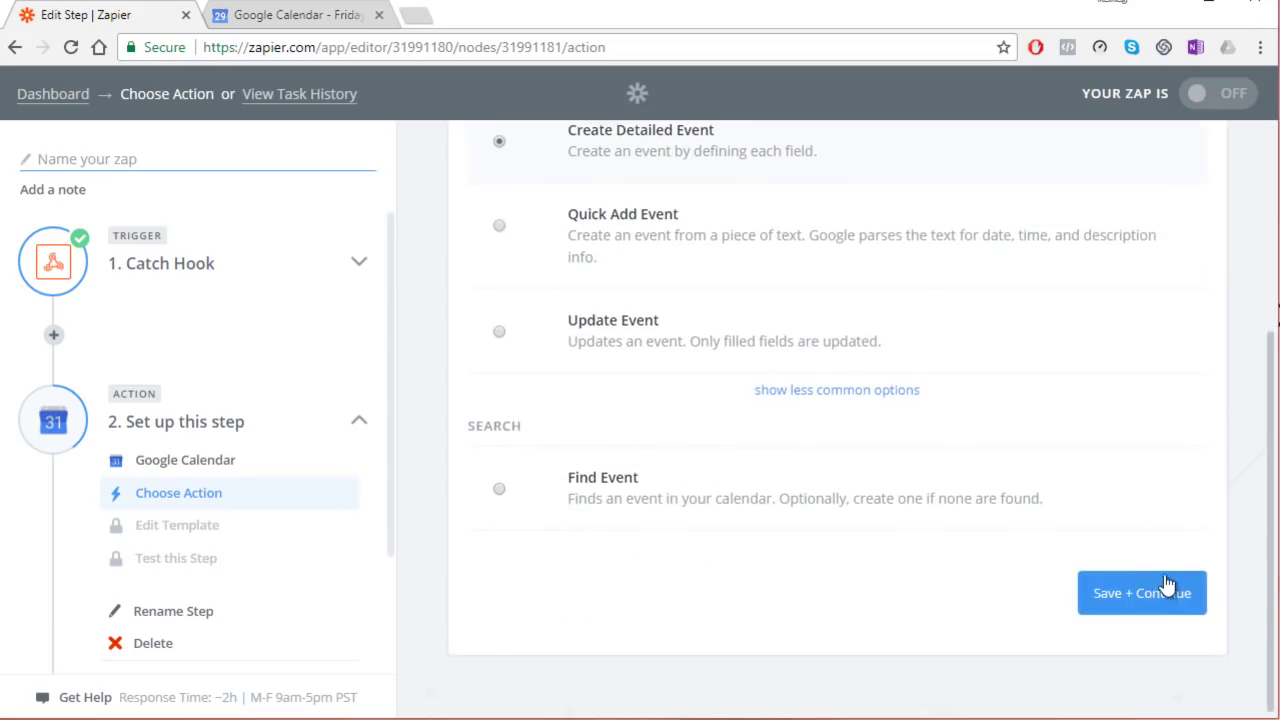
{"action": "left_click", "coordinate": [1157, 582]}
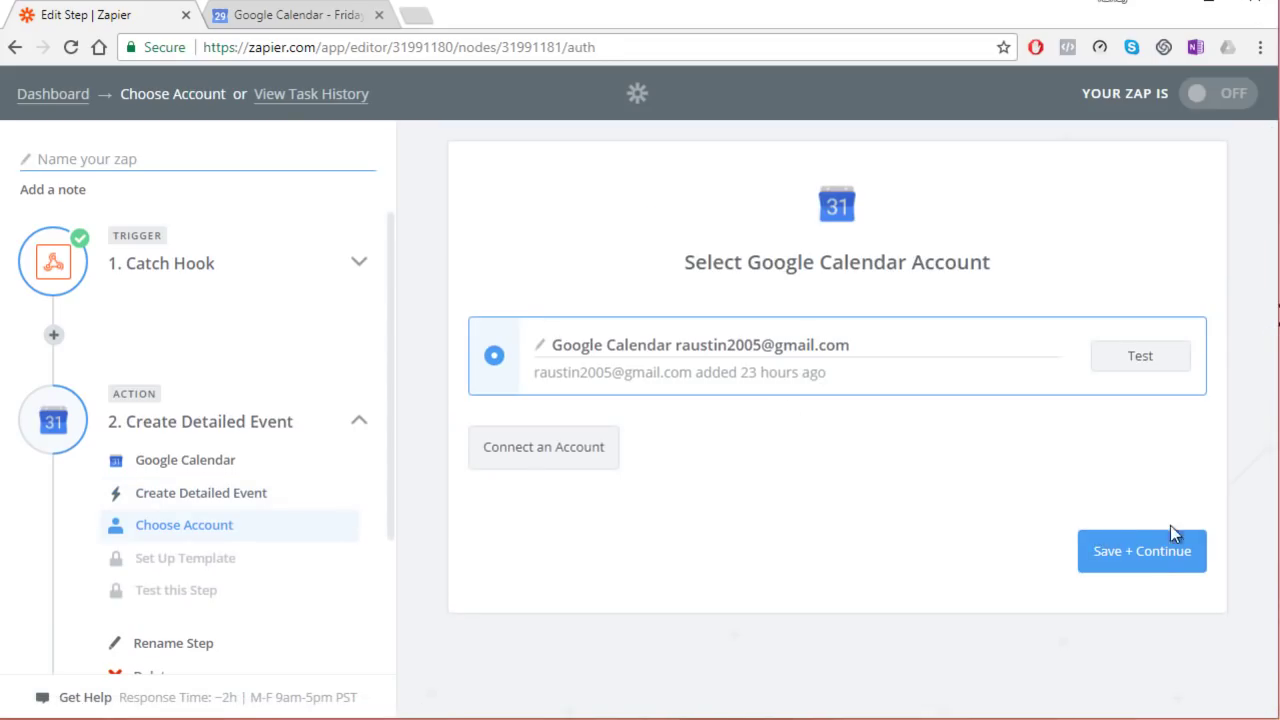
{"action": "left_click", "coordinate": [1160, 553]}
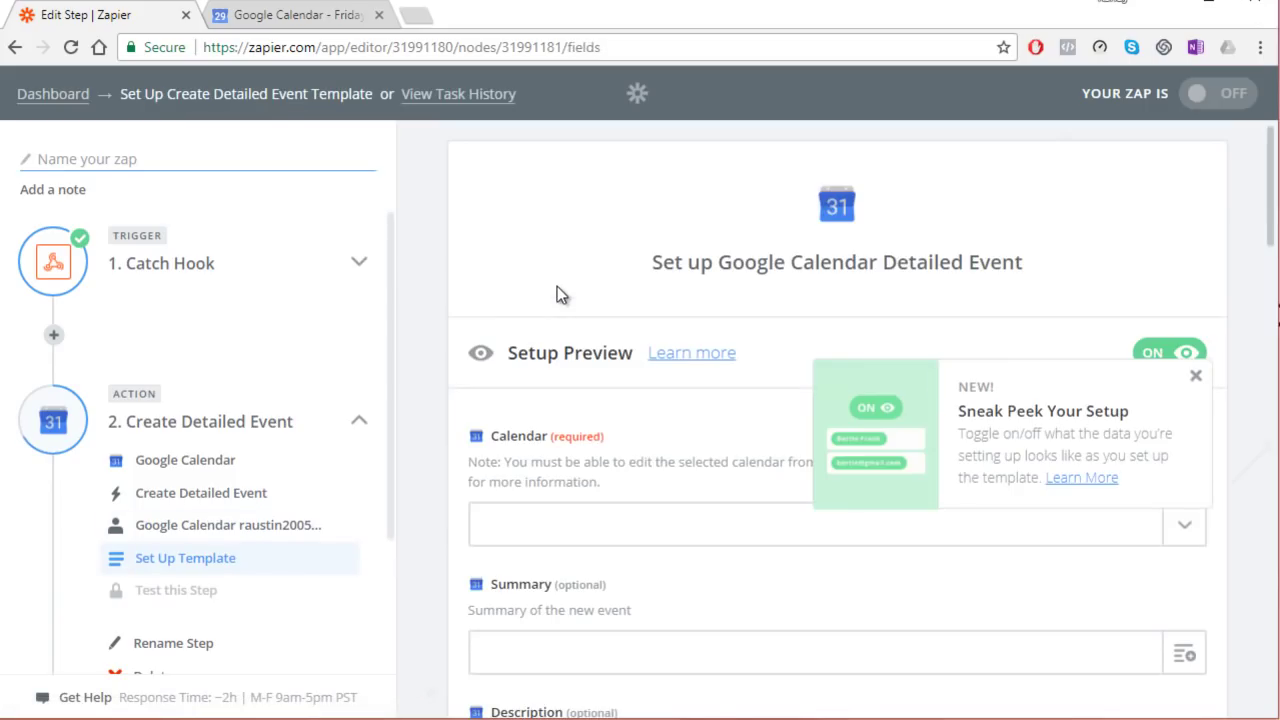
Step: Choose the staff member's calendar and map Querystring Ap Name to the event summary
{"action": "left_click", "coordinate": [675, 527]}
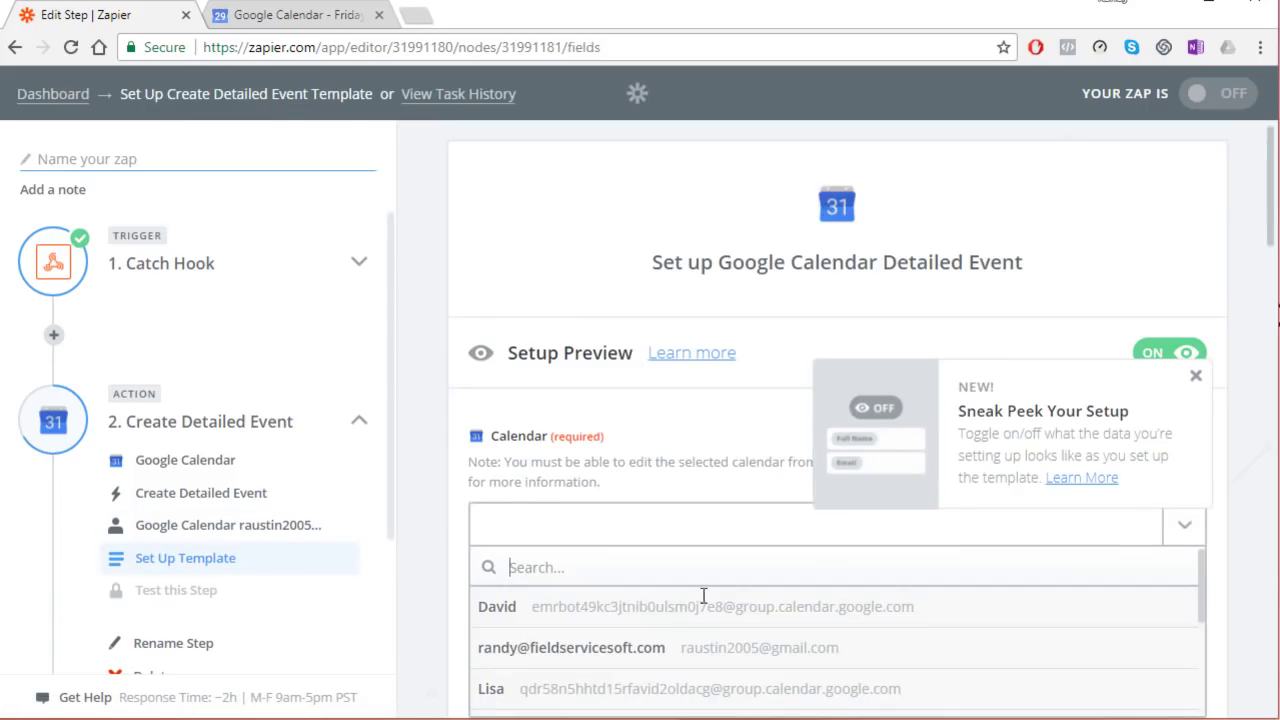
{"action": "left_click", "coordinate": [523, 688]}
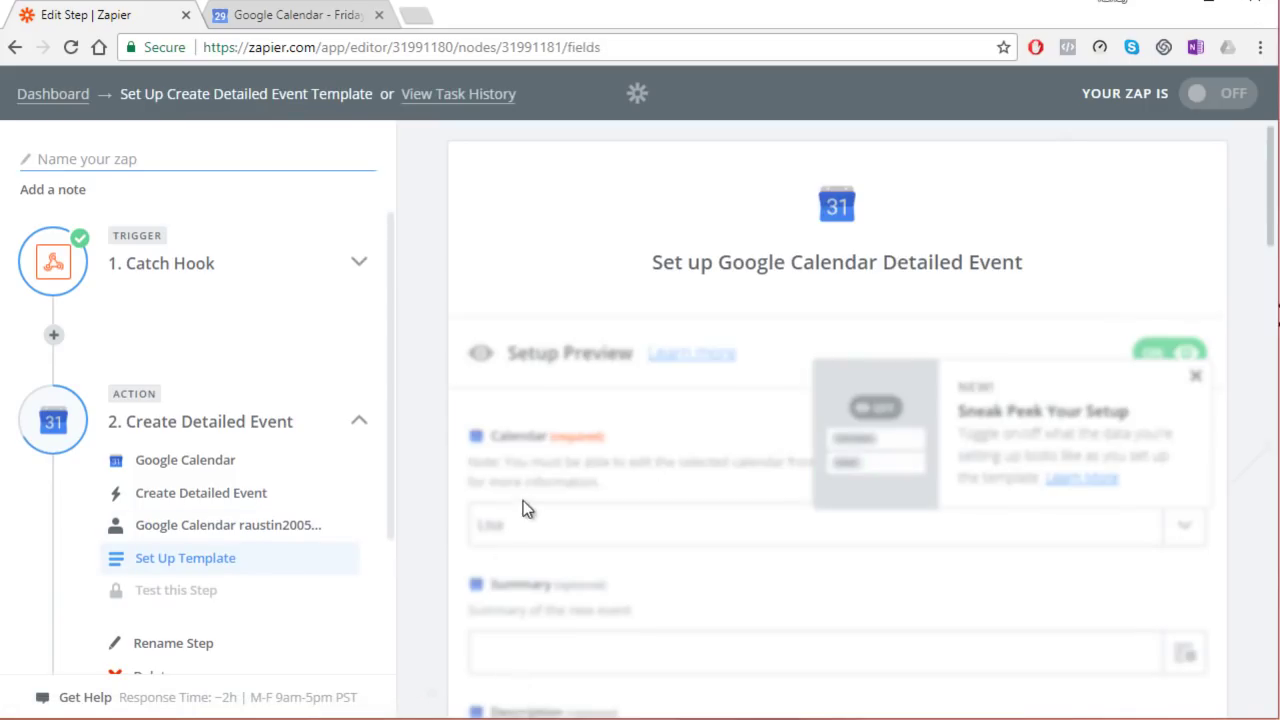
{"action": "scroll", "coordinate": [642, 403], "scroll_direction": "down", "scroll_amount": 2}
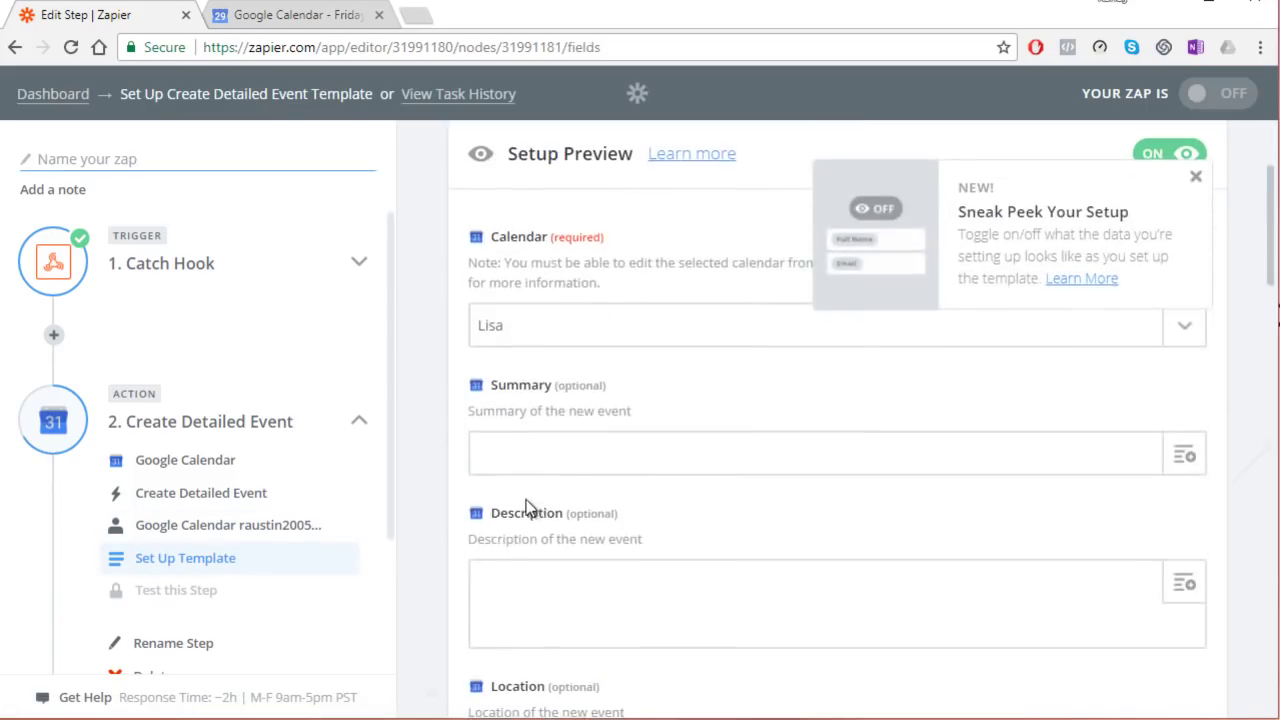
{"action": "left_click", "coordinate": [1184, 454]}
{"action": "left_click", "coordinate": [617, 590]}
{"action": "scroll", "coordinate": [655, 450], "scroll_direction": "down", "scroll_amount": 3}
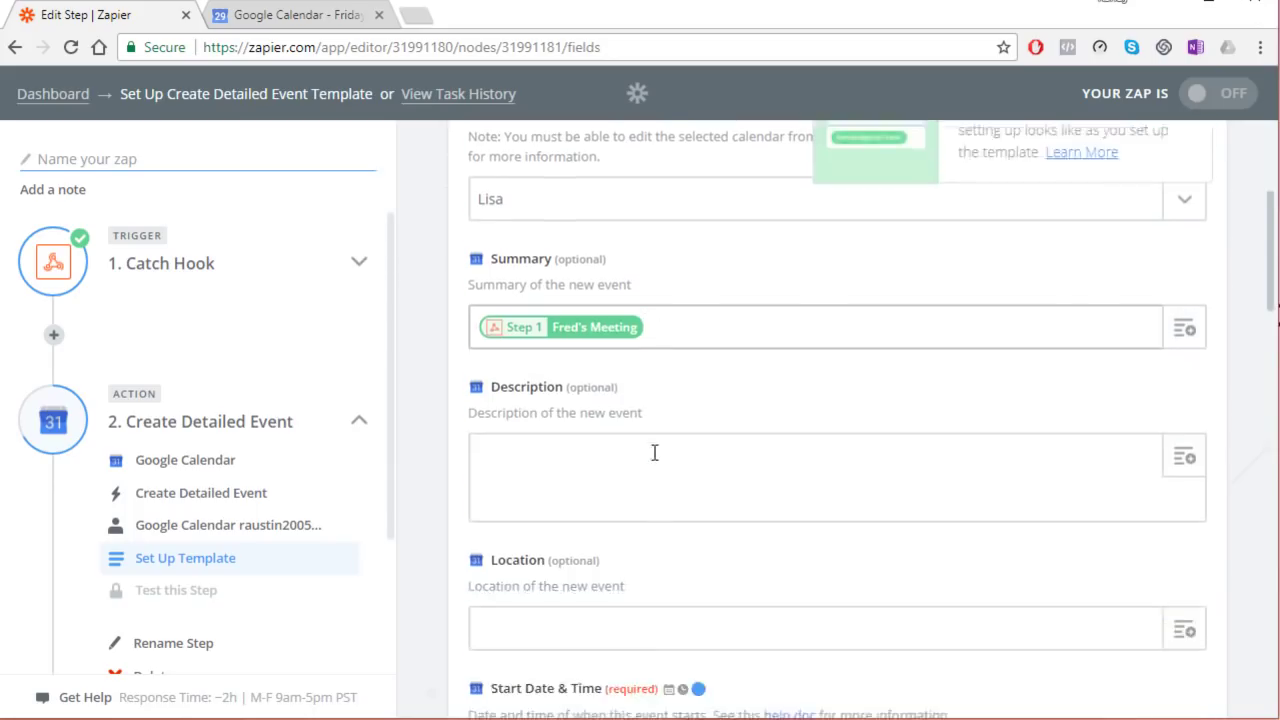
Step: Map Querystring Ap Start and Ap End to the event's start and end times
{"action": "left_click", "coordinate": [720, 575]}
{"action": "scroll", "coordinate": [871, 563], "scroll_direction": "down", "scroll_amount": 2}
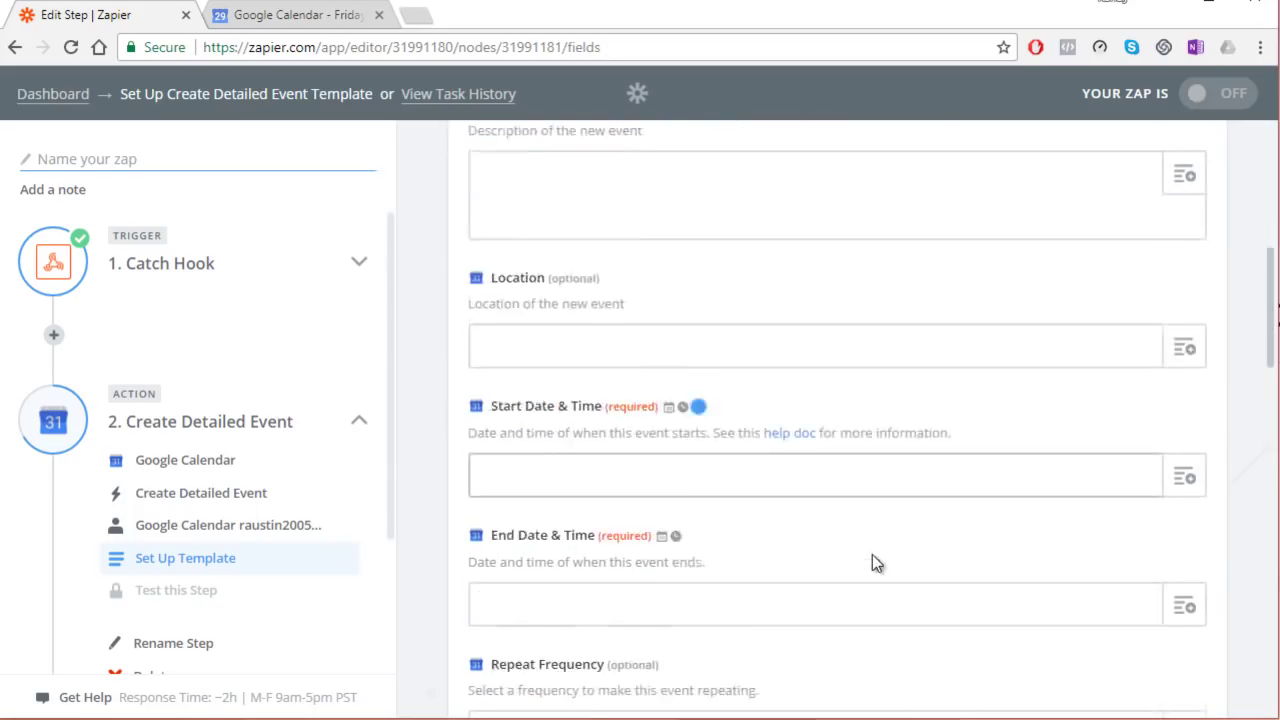
{"action": "left_click", "coordinate": [1184, 385]}
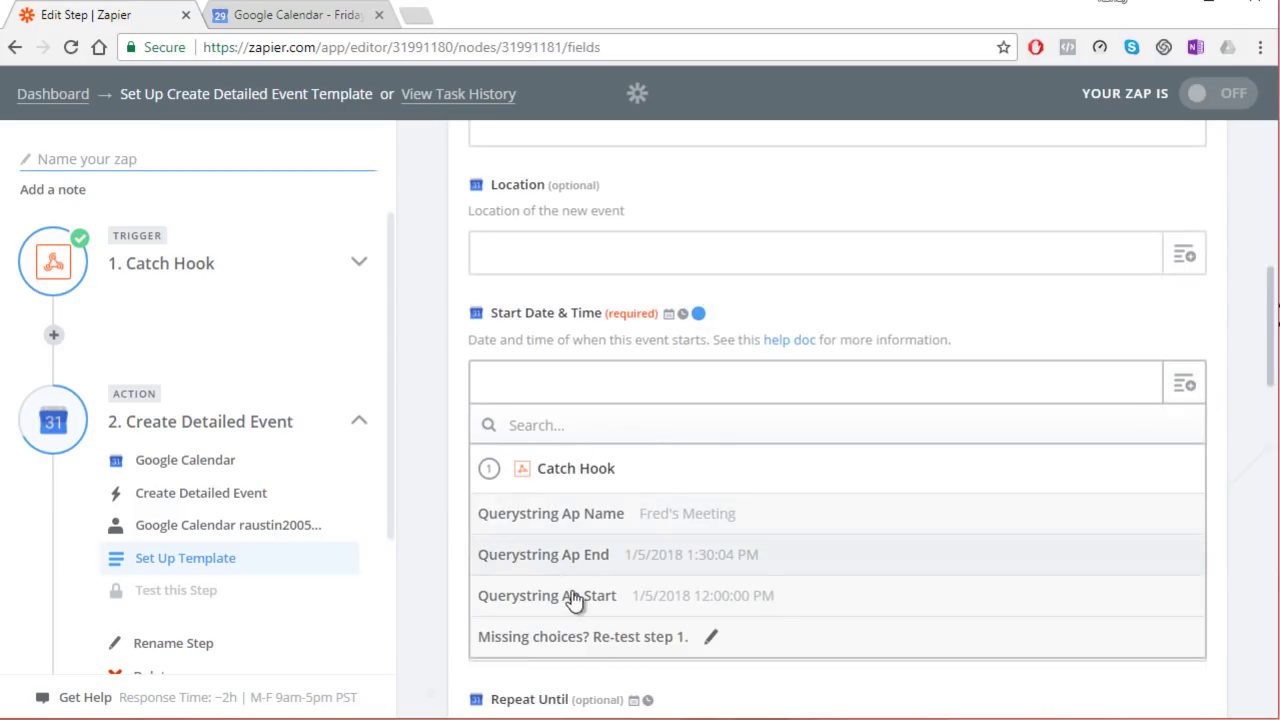
{"action": "left_click", "coordinate": [551, 676]}
{"action": "left_click", "coordinate": [578, 502]}
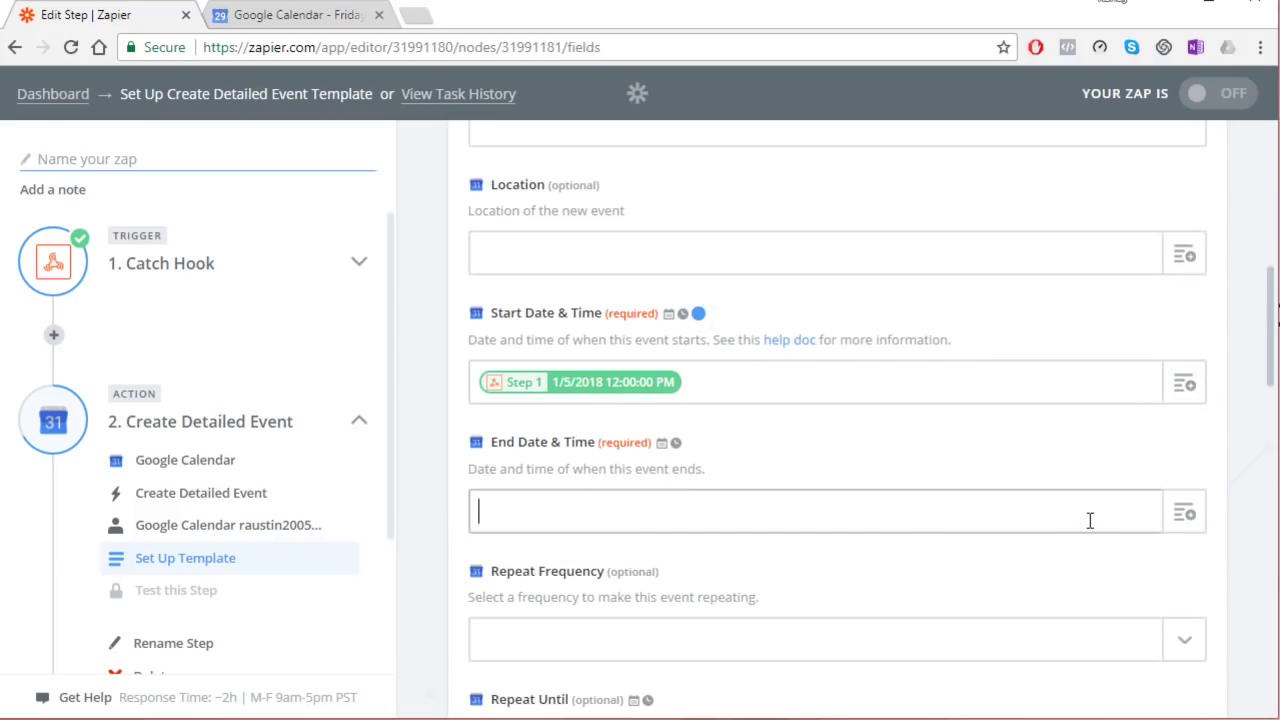
{"action": "left_click", "coordinate": [1168, 516]}
{"action": "scroll", "coordinate": [645, 612], "scroll_direction": "down", "scroll_amount": 1}
{"action": "left_click", "coordinate": [631, 619]}
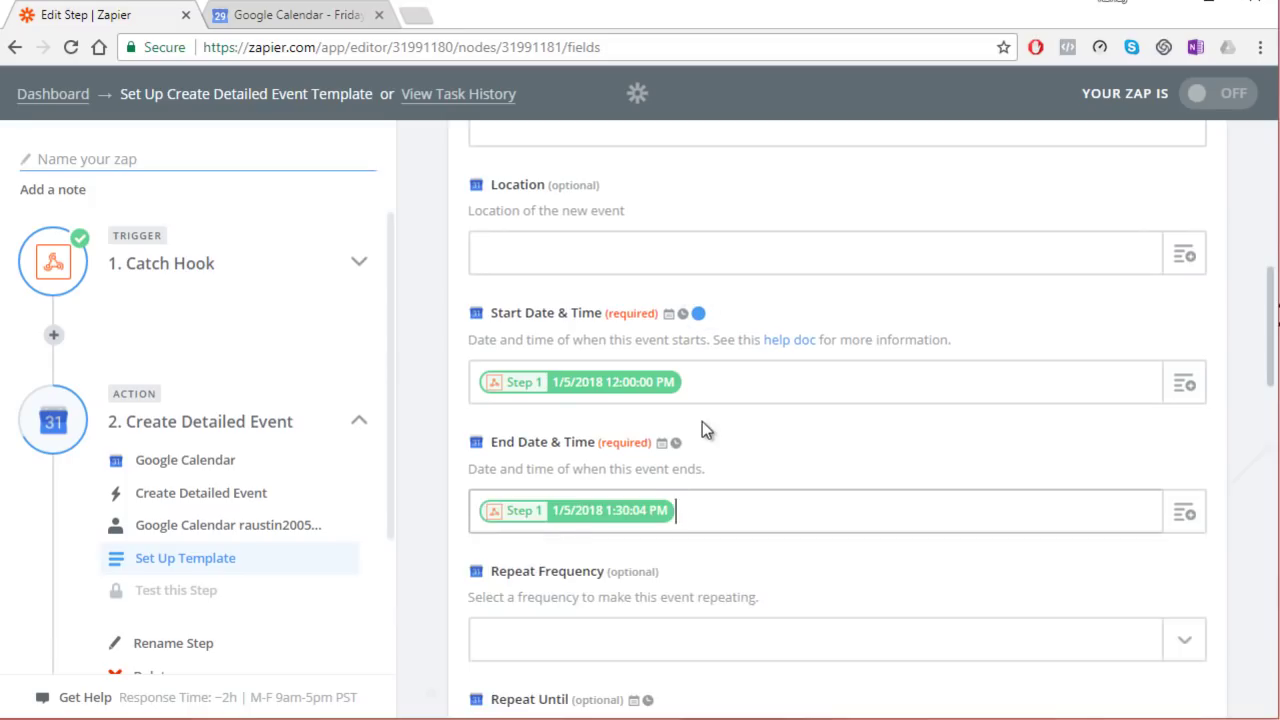
Step: Send a test event to Google Calendar and check it appears on January 5
{"action": "scroll", "coordinate": [709, 441], "scroll_direction": "down", "scroll_amount": 10}
{"action": "scroll", "coordinate": [771, 490], "scroll_direction": "down", "scroll_amount": 3}
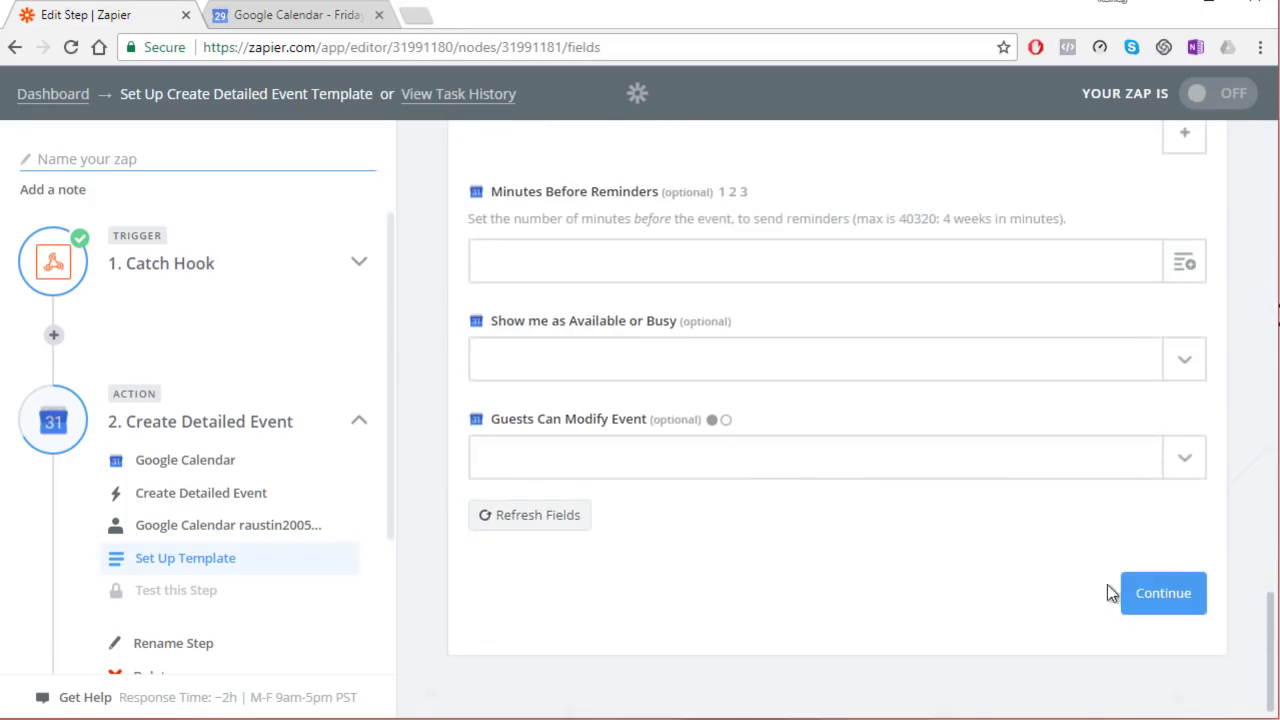
{"action": "left_click", "coordinate": [1138, 586]}
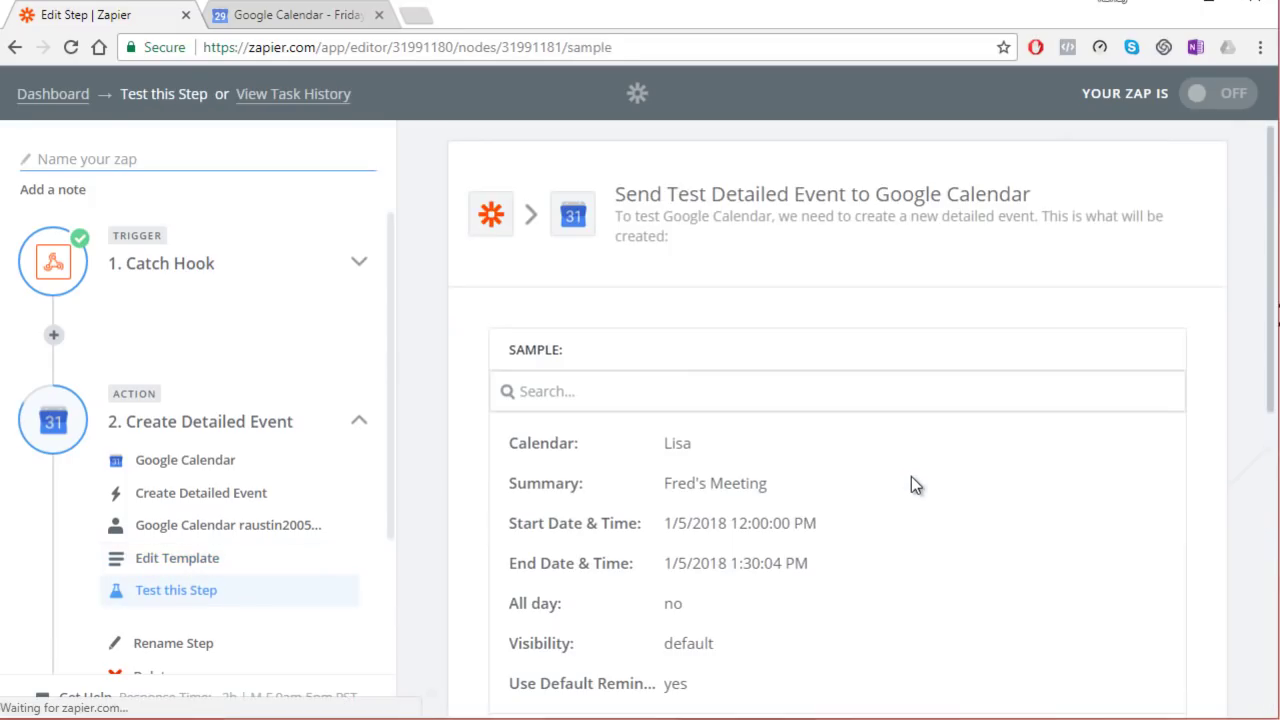
{"action": "scroll", "coordinate": [906, 458], "scroll_direction": "down", "scroll_amount": 5}
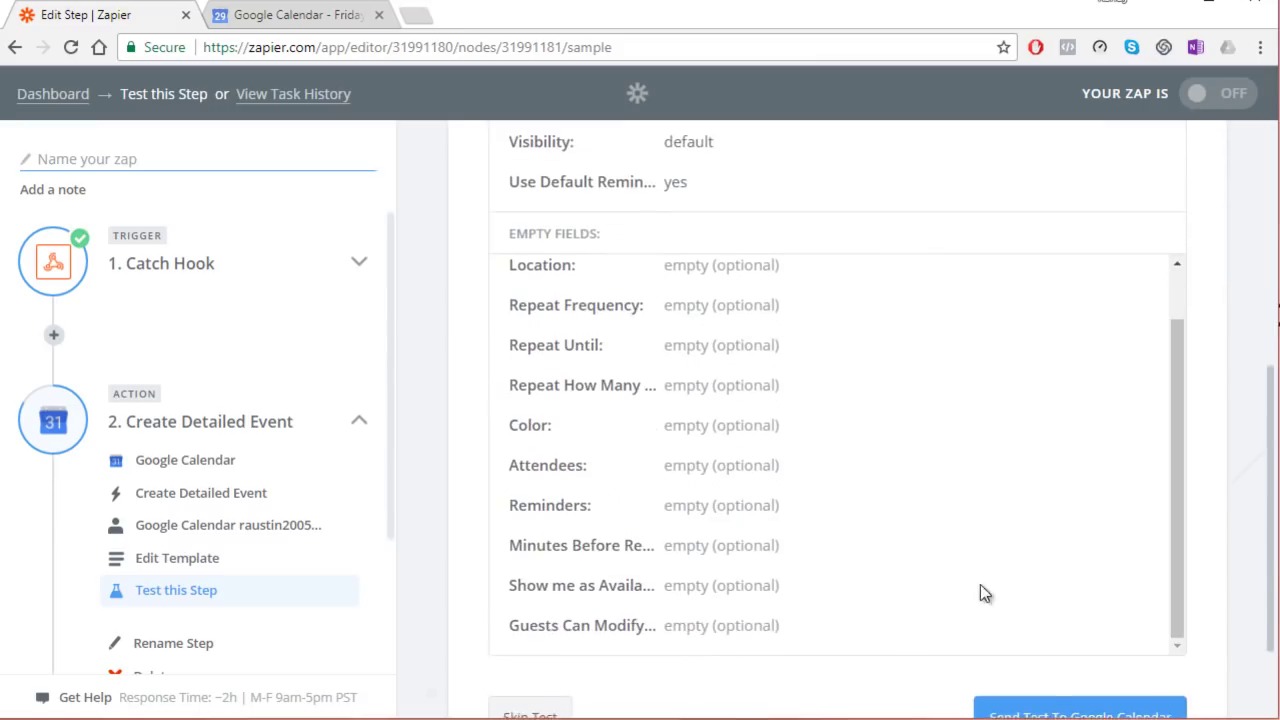
{"action": "scroll", "coordinate": [971, 583], "scroll_direction": "down", "scroll_amount": 2}
{"action": "left_click", "coordinate": [1015, 592]}
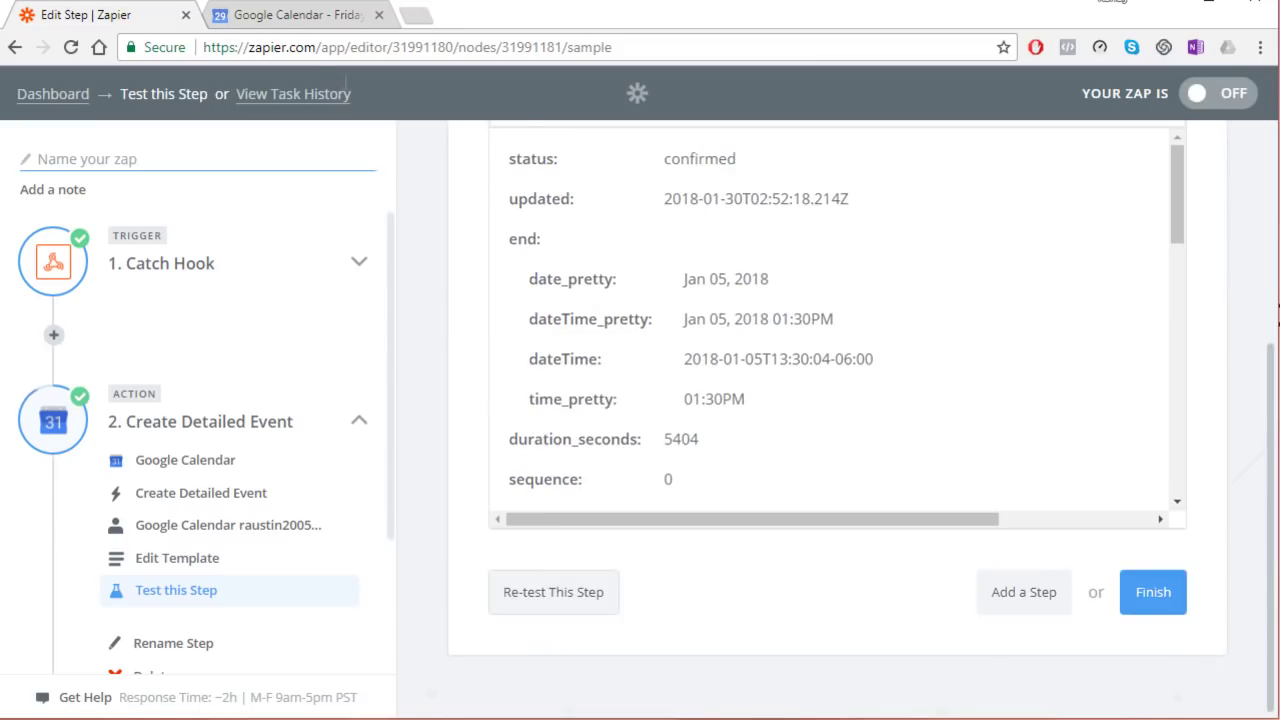
{"action": "left_click", "coordinate": [310, 17]}
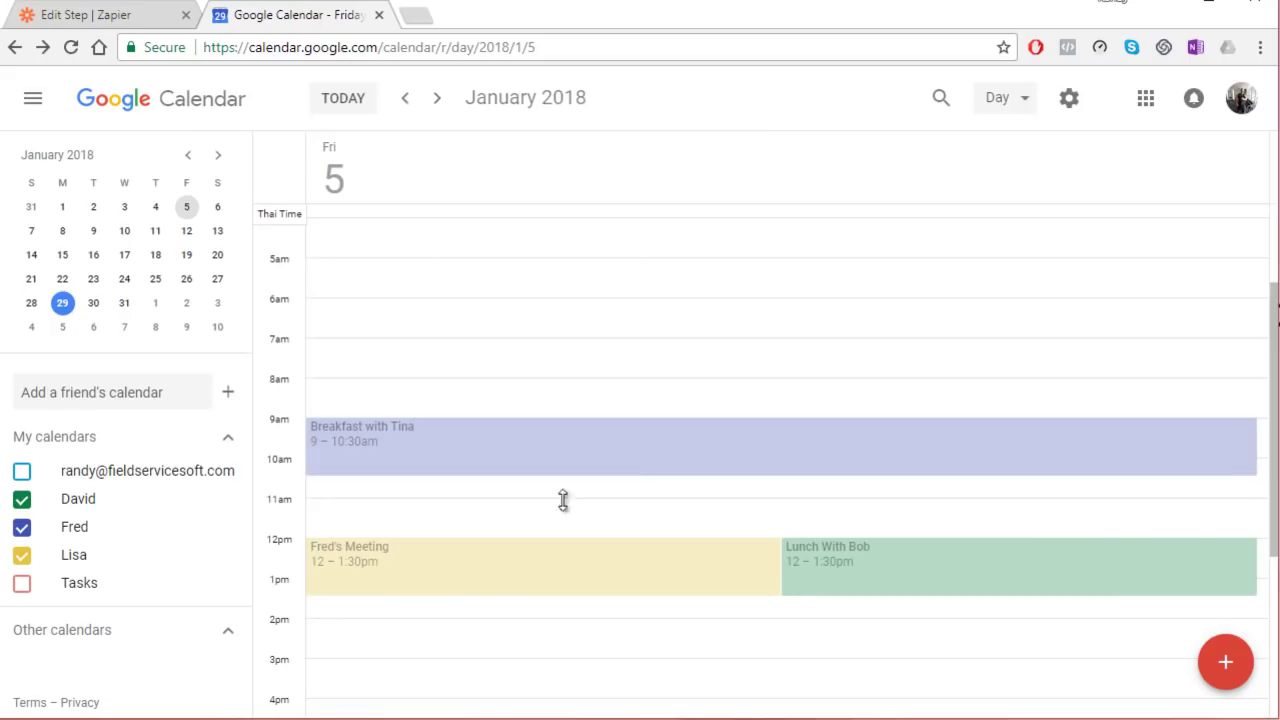
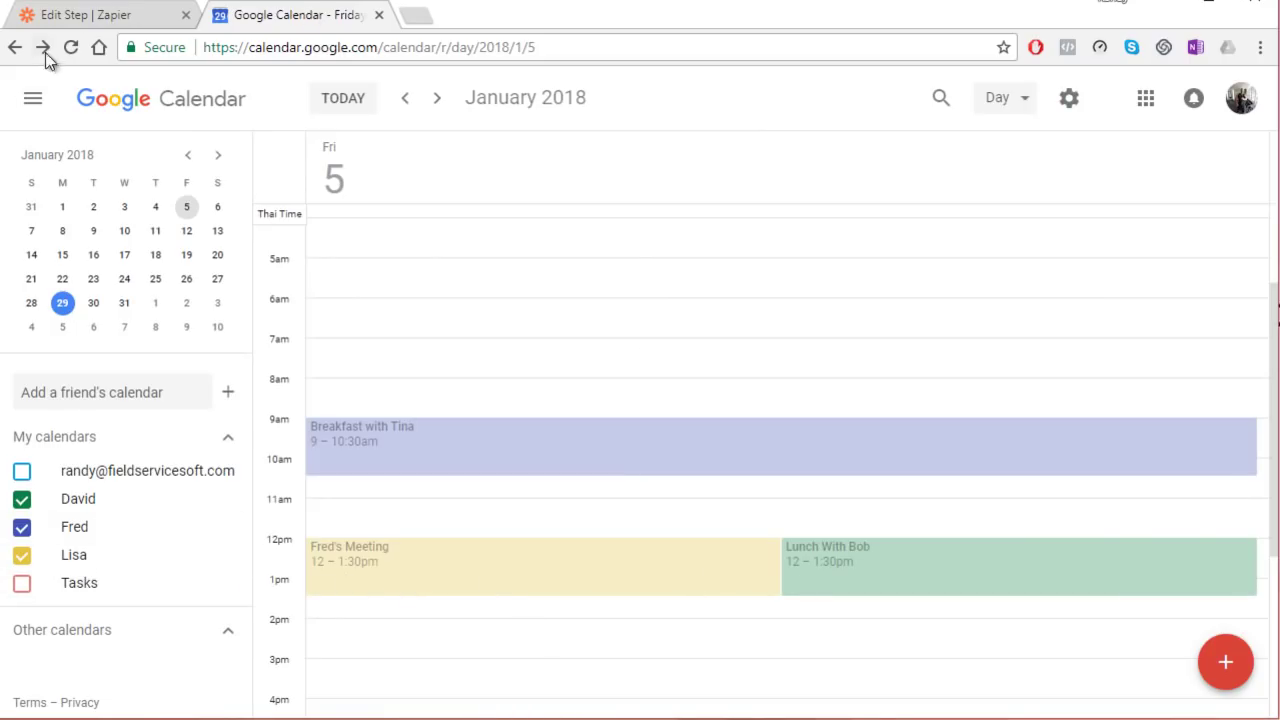
Step: Finish the Zap, name it Lisa-Cal, switch it on, and return to the Zaps dashboard
{"action": "left_click", "coordinate": [86, 16]}
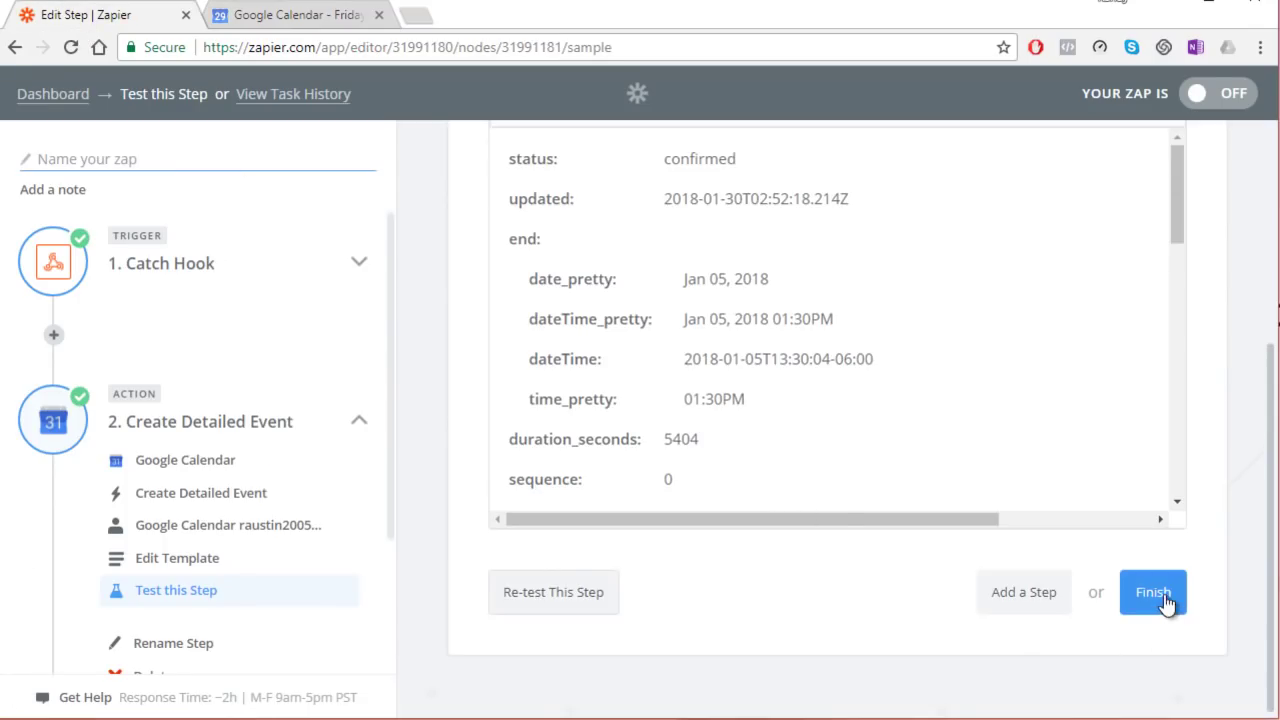
{"action": "left_click", "coordinate": [1155, 594]}
{"action": "left_click", "coordinate": [808, 366]}
{"action": "type", "text": "Lis"}
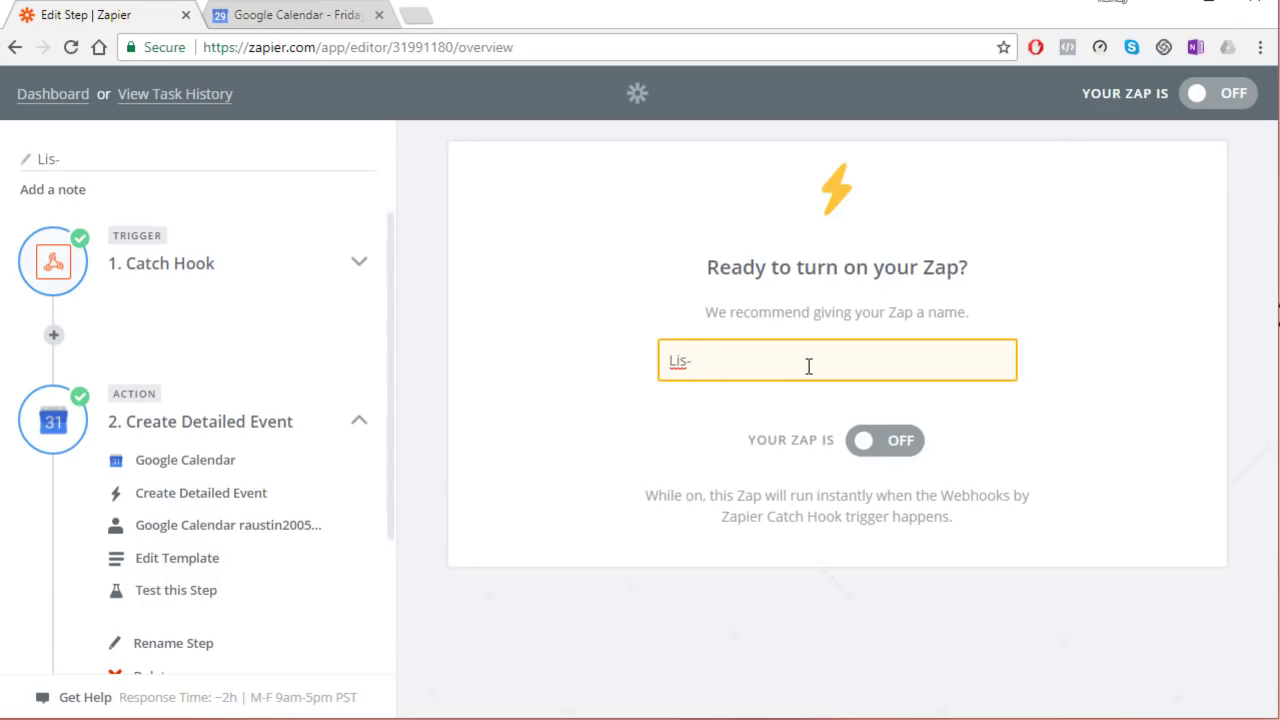
{"action": "type", "text": "a-Cal"}
{"action": "left_click", "coordinate": [873, 436]}
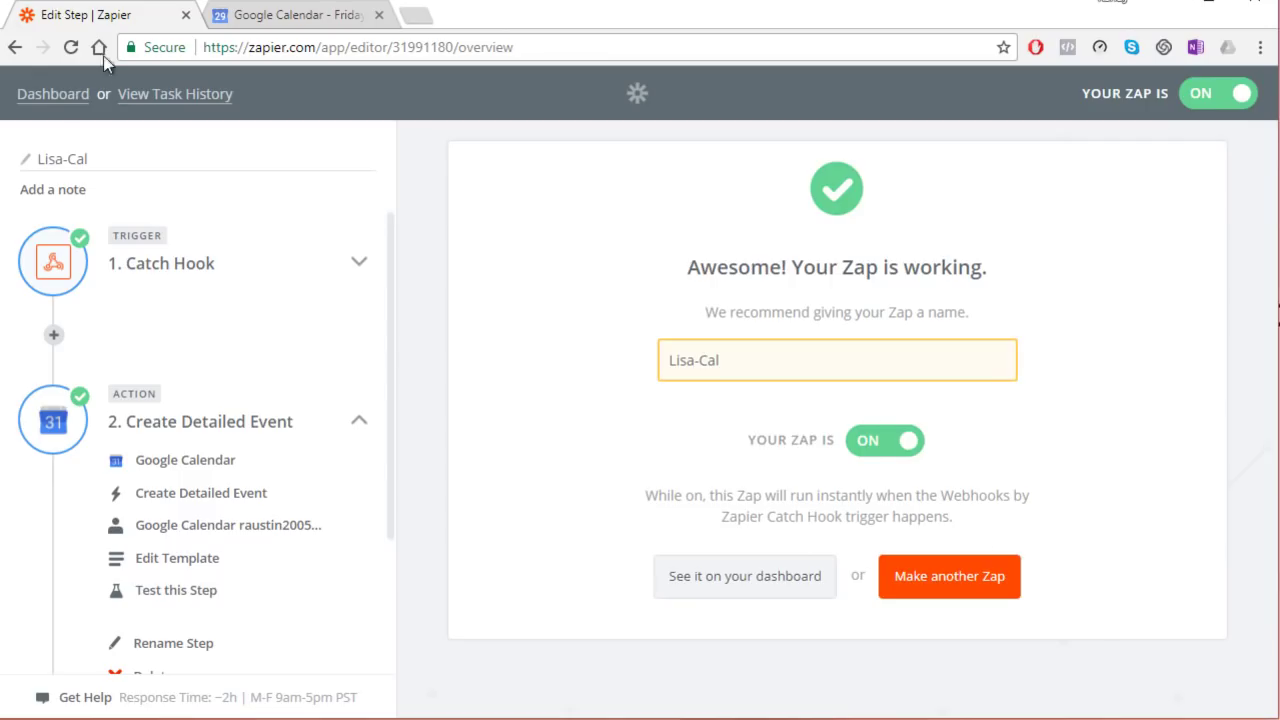
{"action": "left_click", "coordinate": [50, 96]}
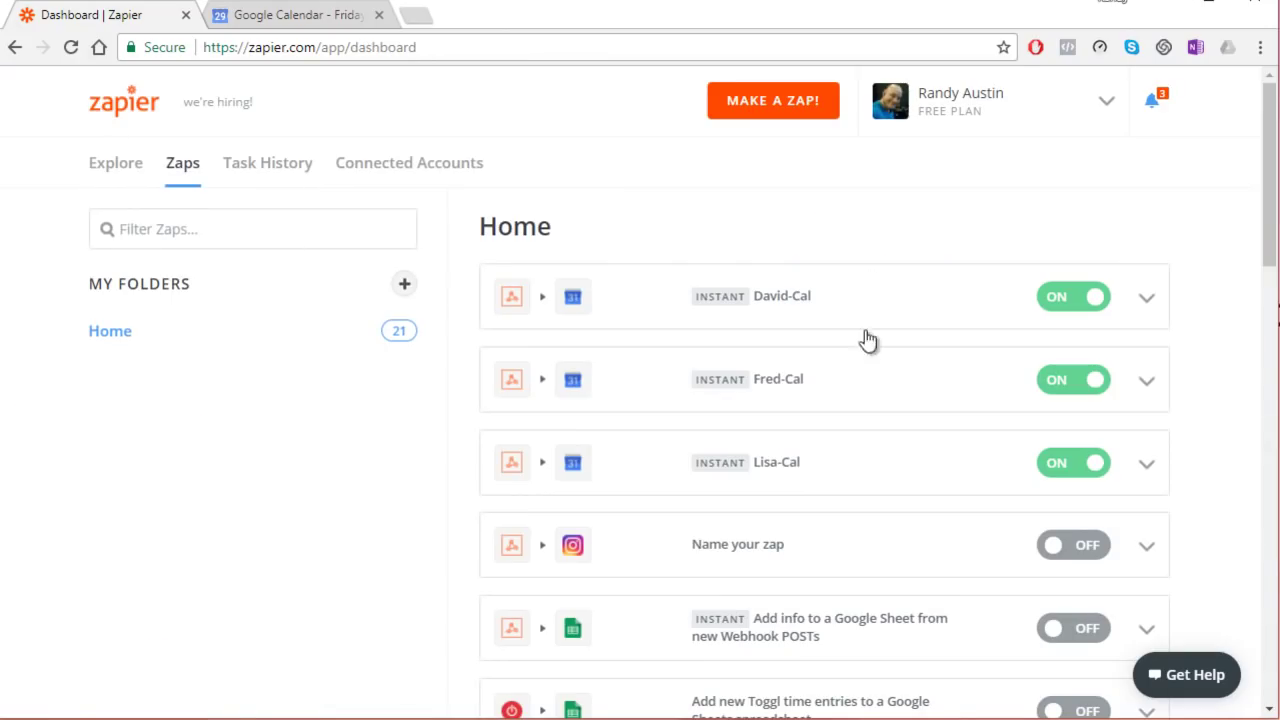
Step: Delete Fred's Meeting from January 5 in Google Calendar
{"action": "left_click", "coordinate": [268, 28]}
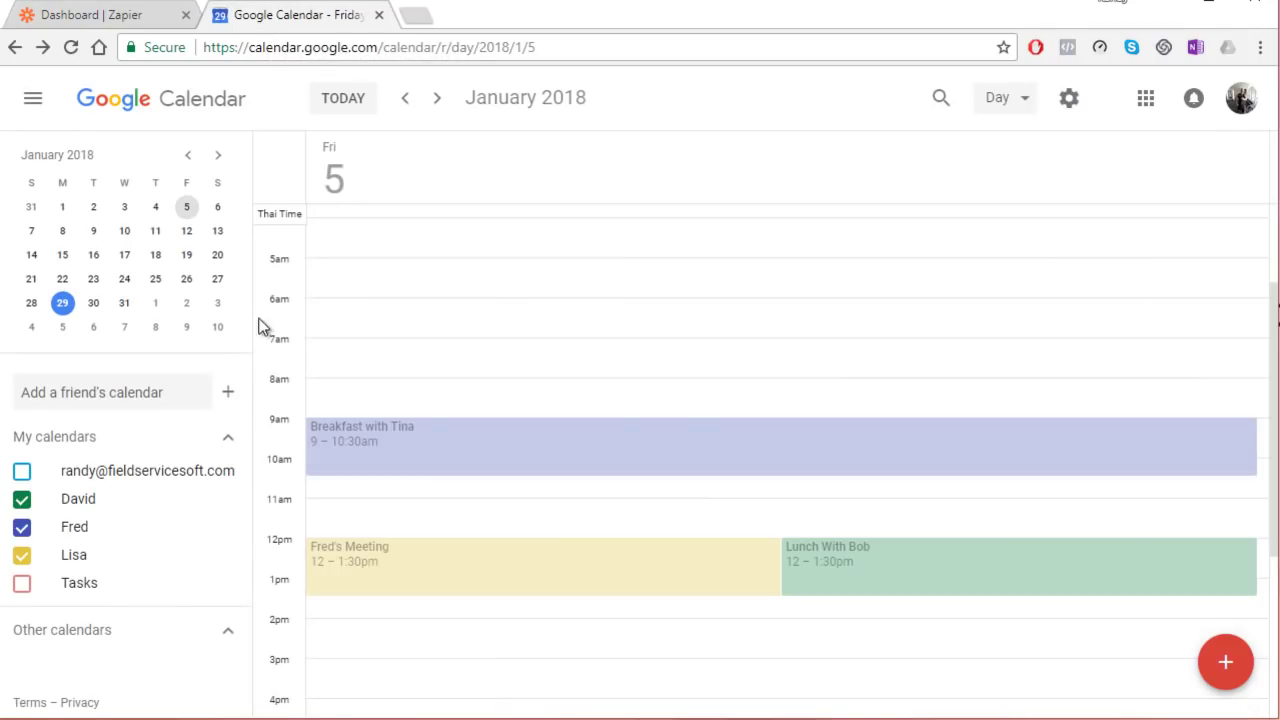
{"action": "left_click", "coordinate": [756, 567]}
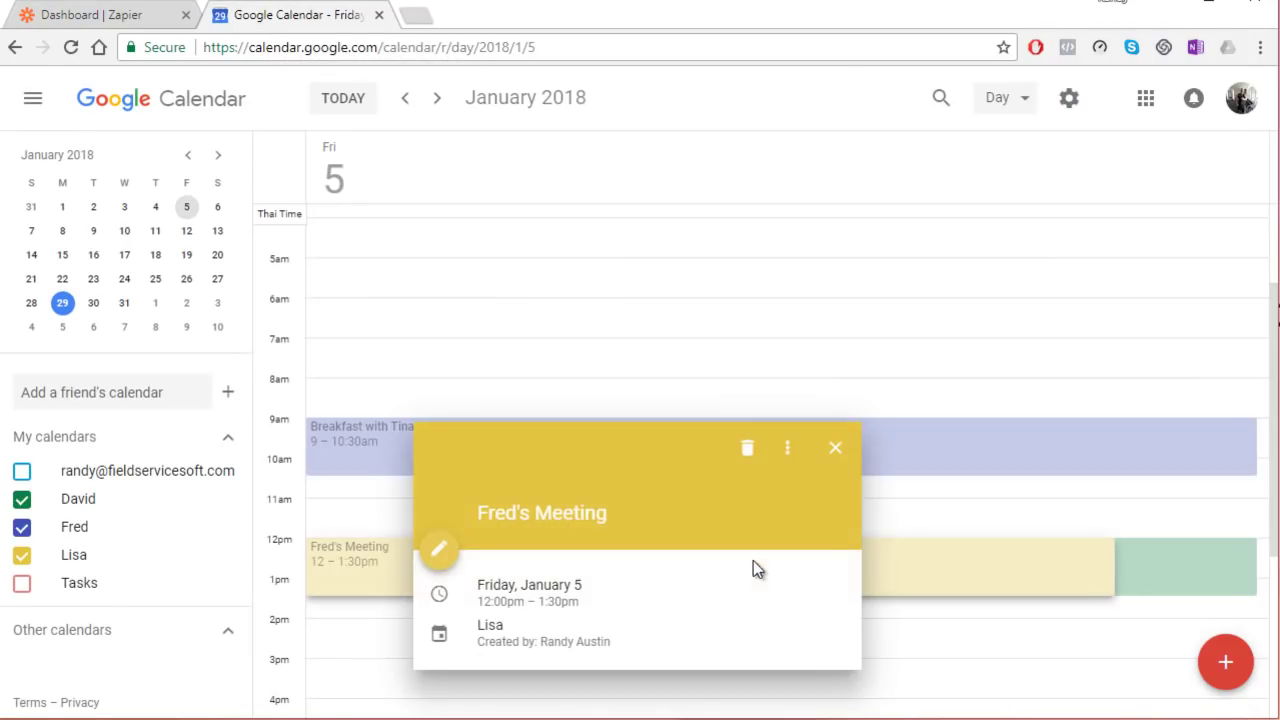
{"action": "left_click", "coordinate": [745, 448]}
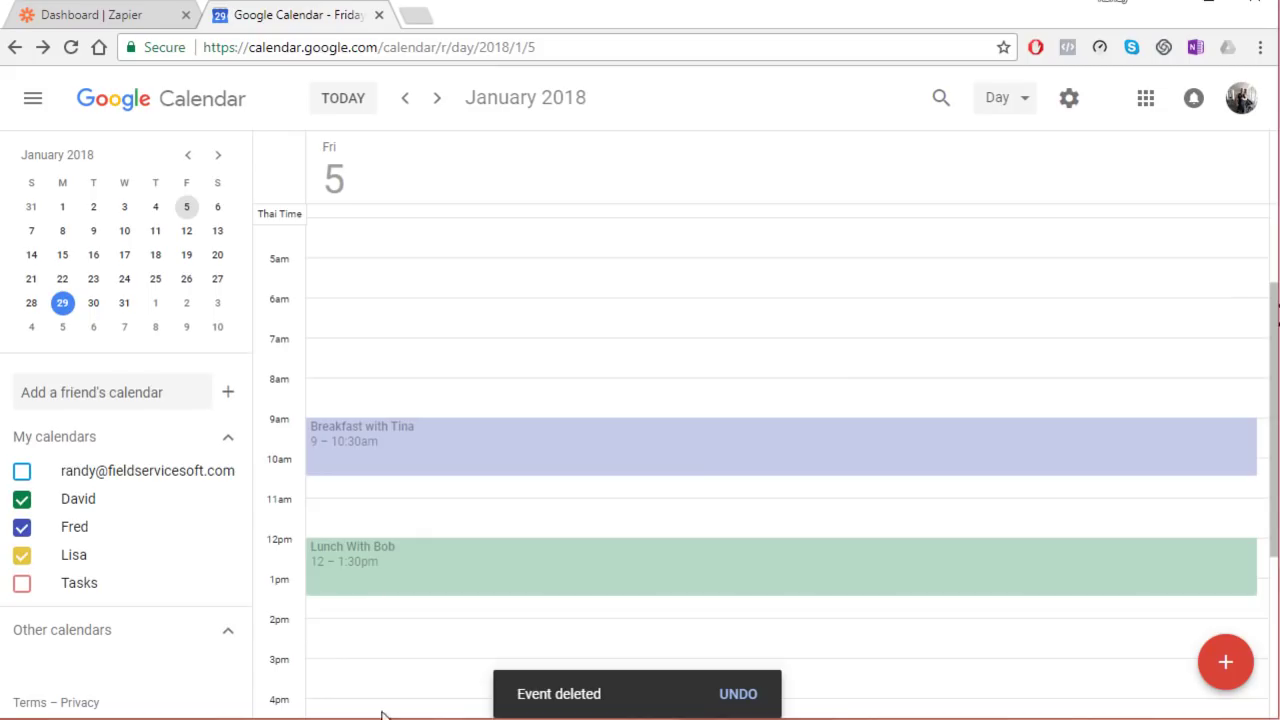
Step: In Excel, enter 'Meeting with Peter' at 4:30 PM in cell M21 for Friday, January 5
{"action": "key", "text": "alt+Tab"}
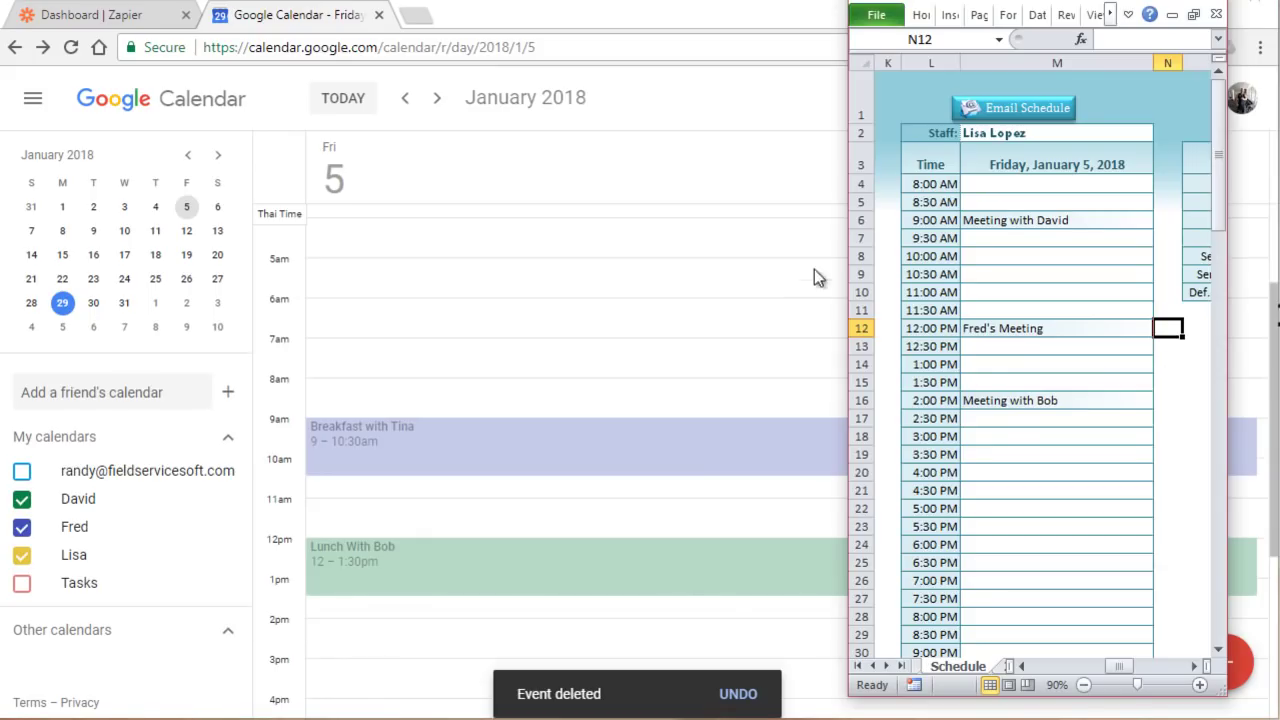
{"action": "left_click", "coordinate": [1022, 146]}
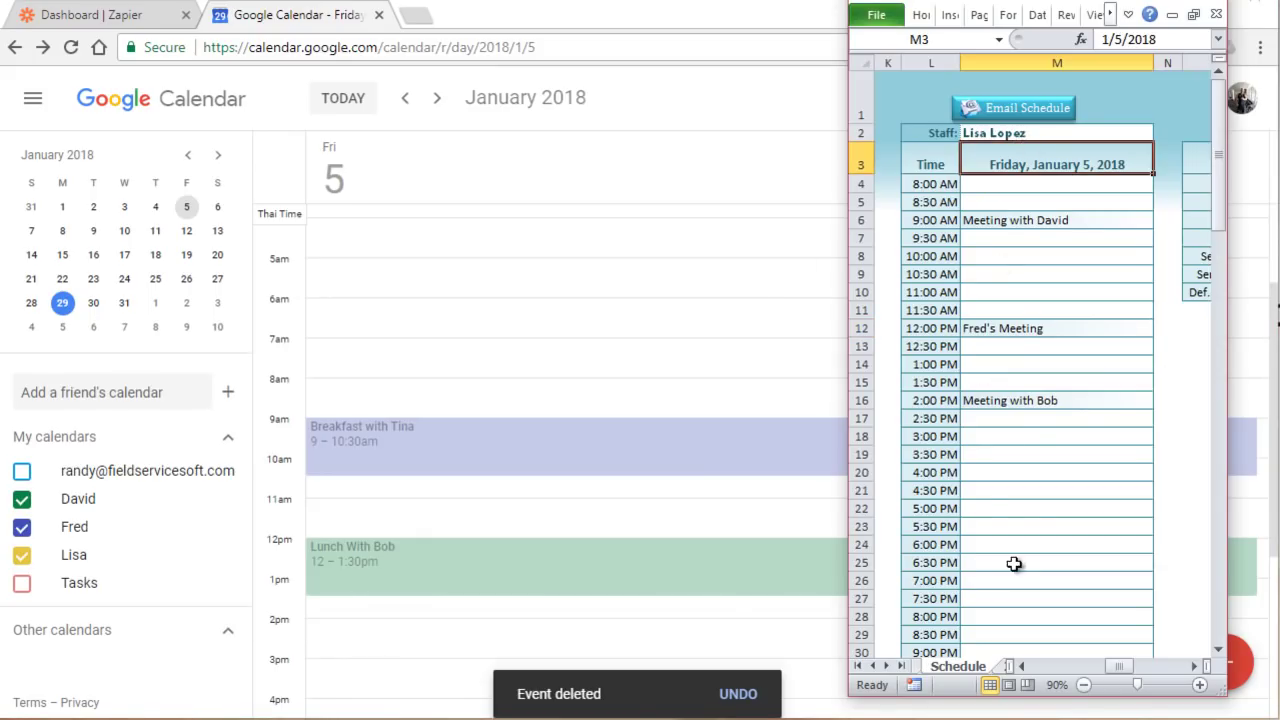
{"action": "left_click", "coordinate": [1011, 496]}
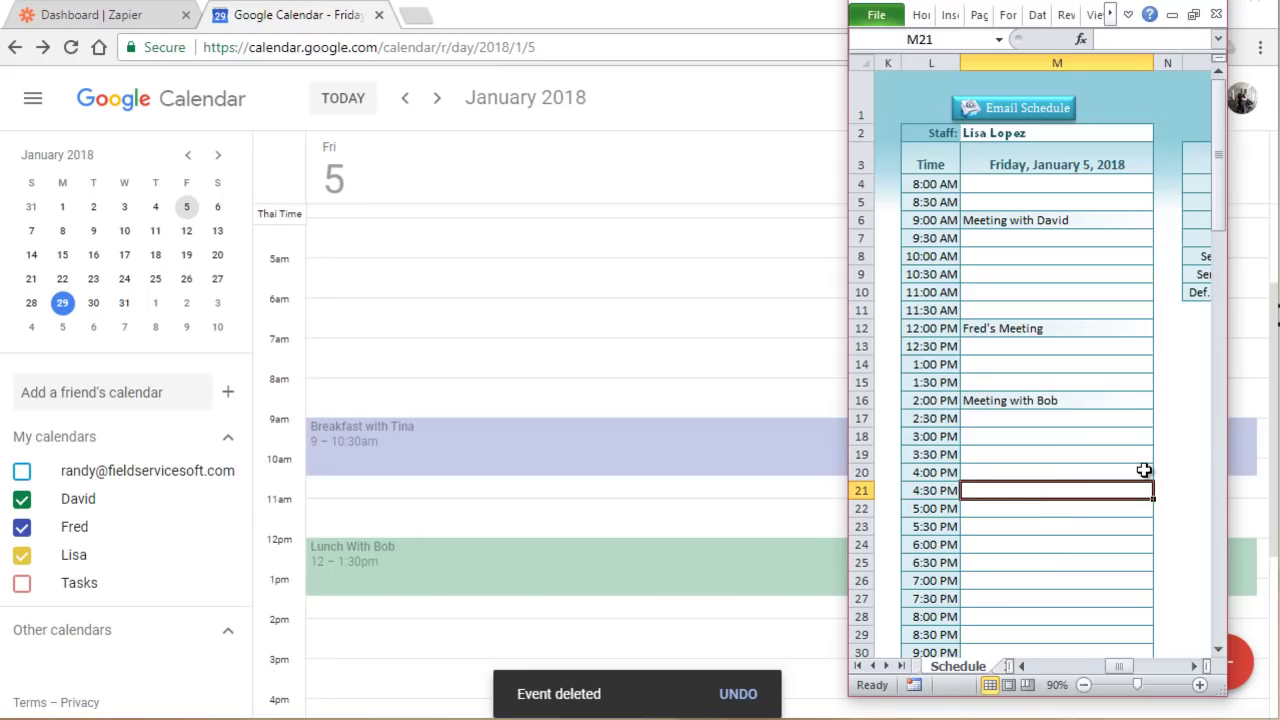
{"action": "type", "text": "Meeti"}
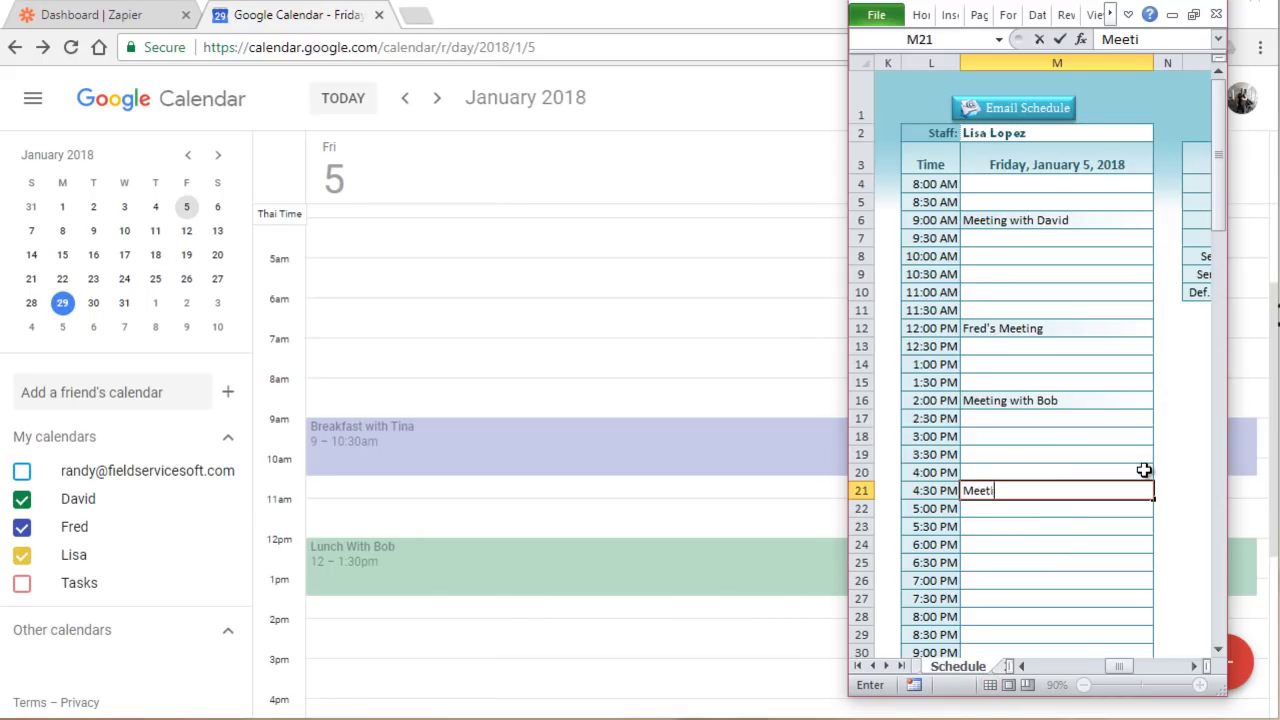
{"action": "type", "text": "ng with Per"}
{"action": "key", "text": "Return"}
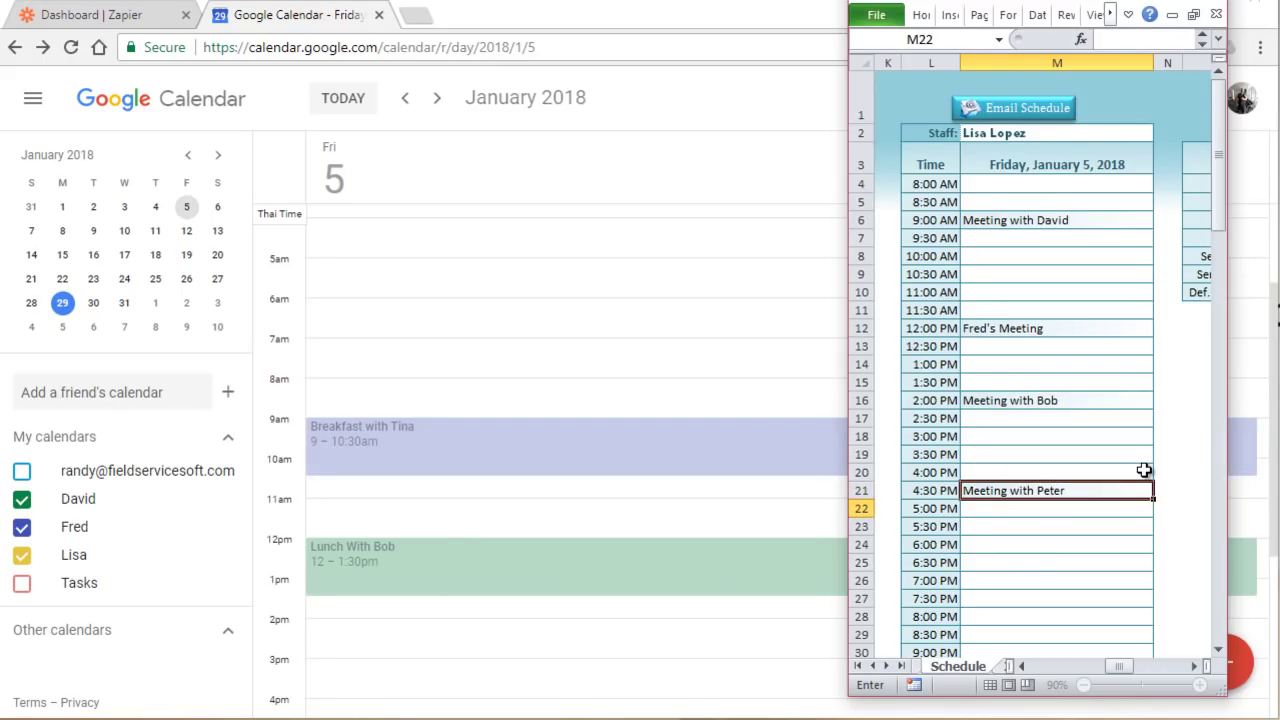
Step: Confirm Meeting with Peter reached the calendar, discard a stray untitled event, and widen Excel
{"action": "scroll", "coordinate": [609, 343], "scroll_direction": "down", "scroll_amount": 1}
{"action": "left_click", "coordinate": [608, 340]}
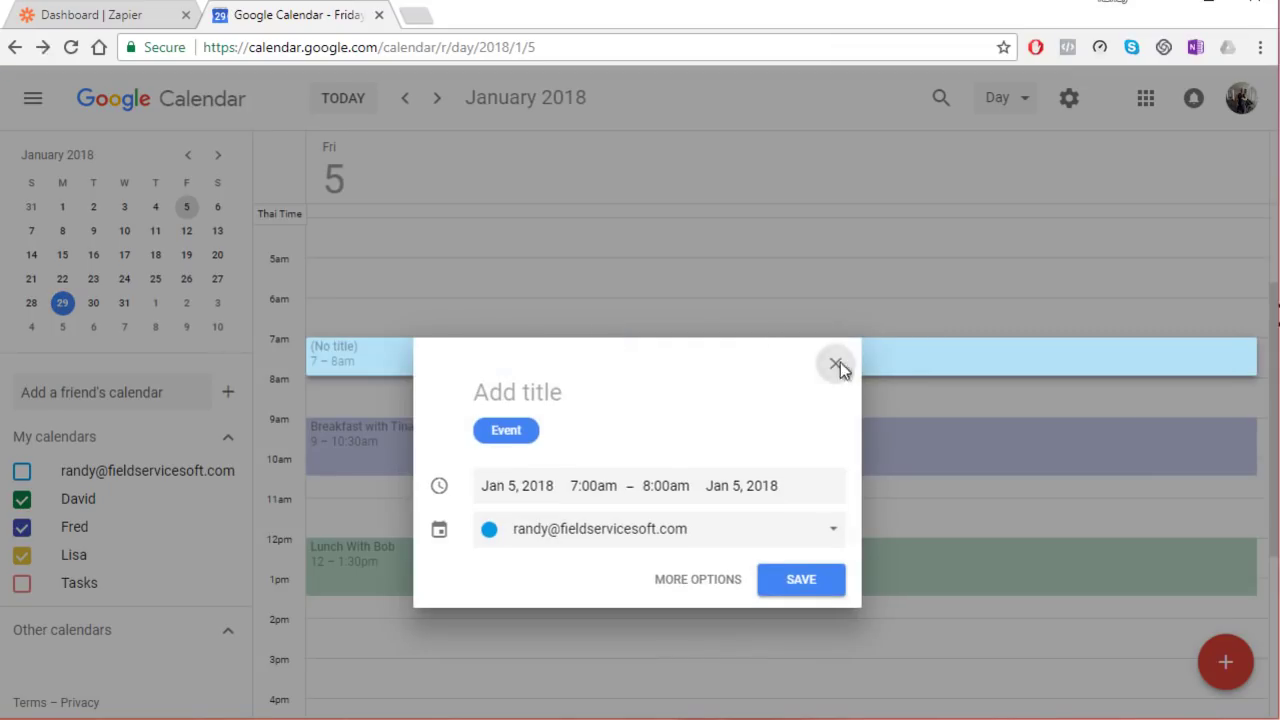
{"action": "left_click", "coordinate": [835, 363]}
{"action": "scroll", "coordinate": [816, 357], "scroll_direction": "down", "scroll_amount": 3}
{"action": "scroll", "coordinate": [815, 362], "scroll_direction": "up", "scroll_amount": 2}
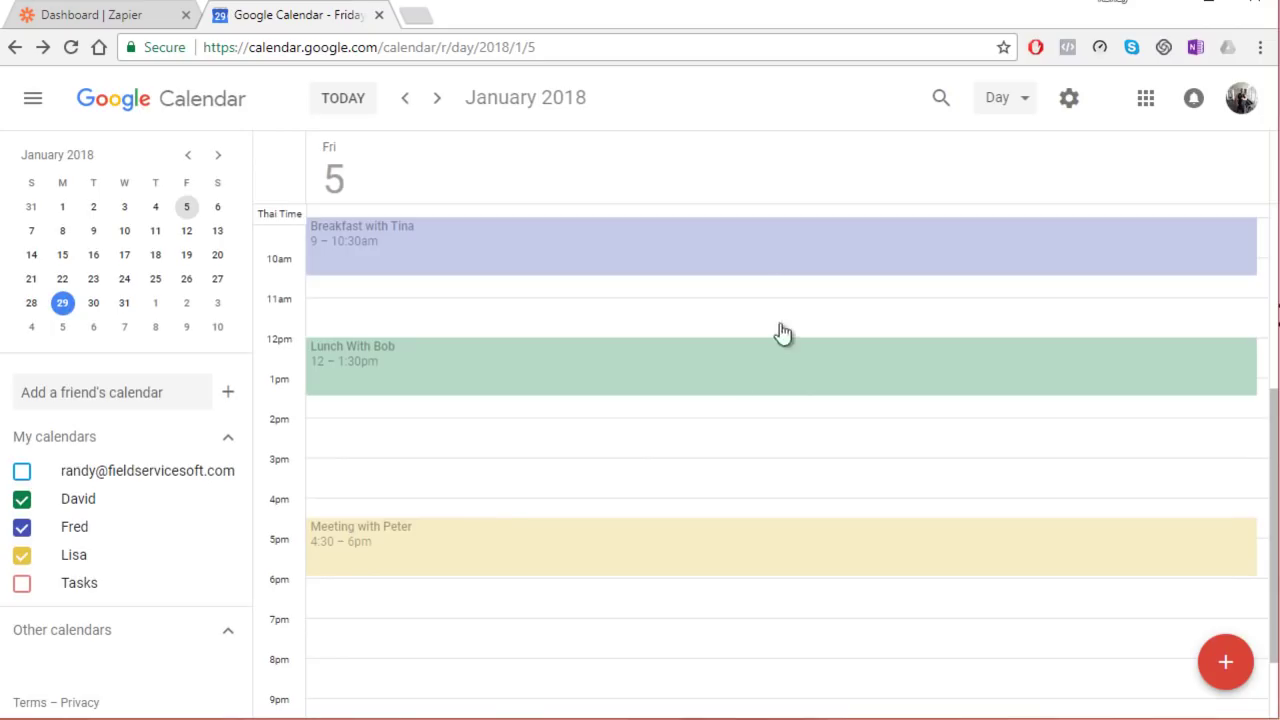
{"action": "key", "text": "alt+Tab"}
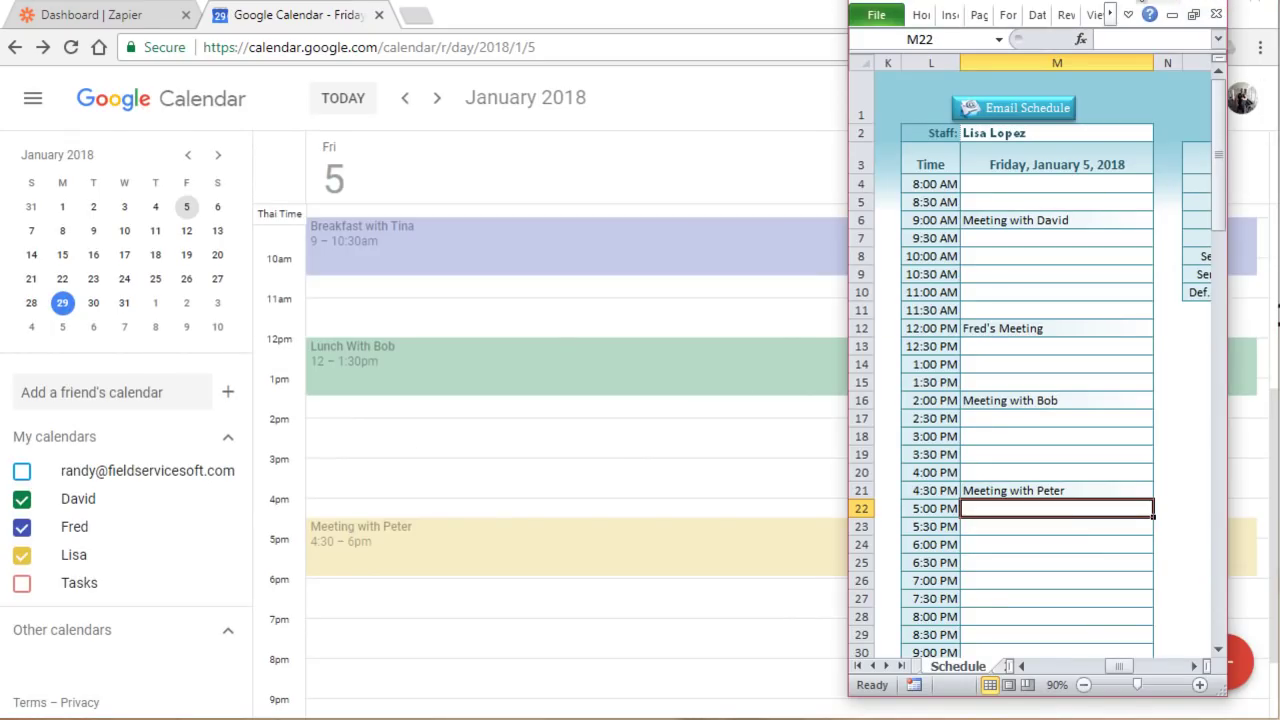
{"action": "left_click_drag", "start_coordinate": [846, 76], "coordinate": [6, 111]}
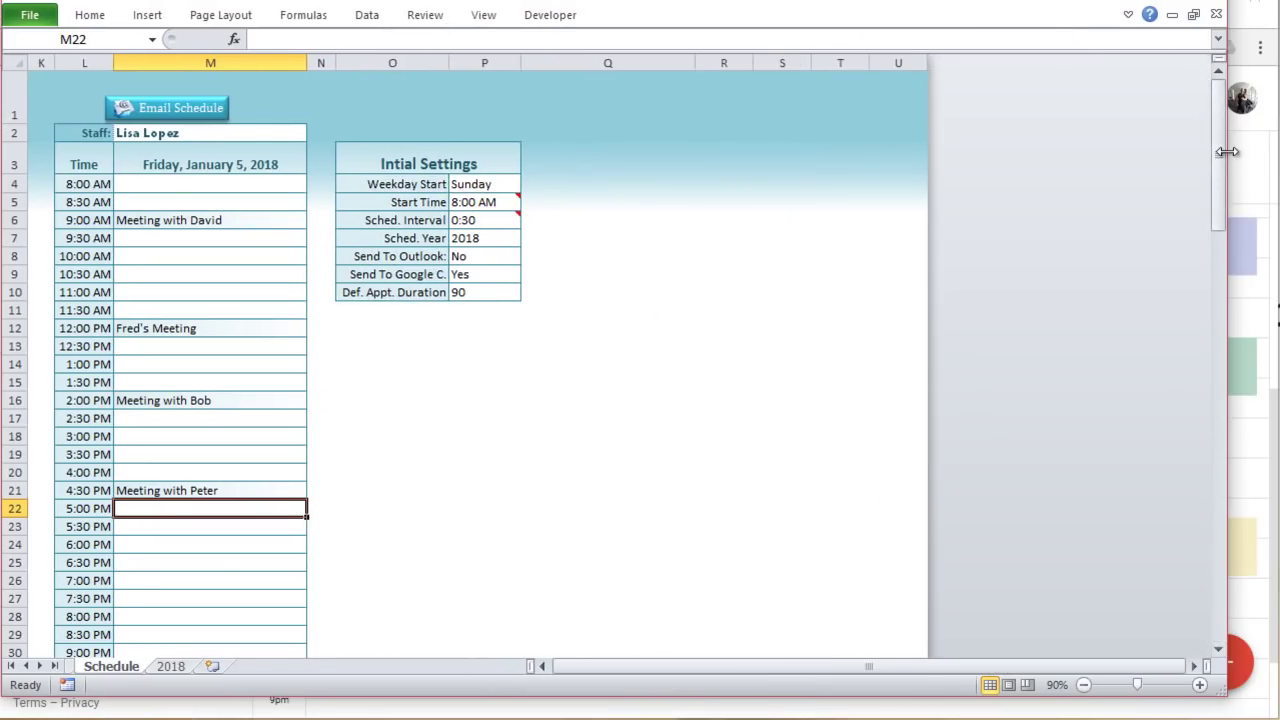
Step: In the VBA editor, review the Schedule sheet's P9 check and SendToGoogleCalendar call, then open GoogleCalSync_Macs
{"action": "left_click_drag", "start_coordinate": [1226, 151], "coordinate": [1276, 151]}
{"action": "left_click_drag", "start_coordinate": [708, 668], "coordinate": [647, 663]}
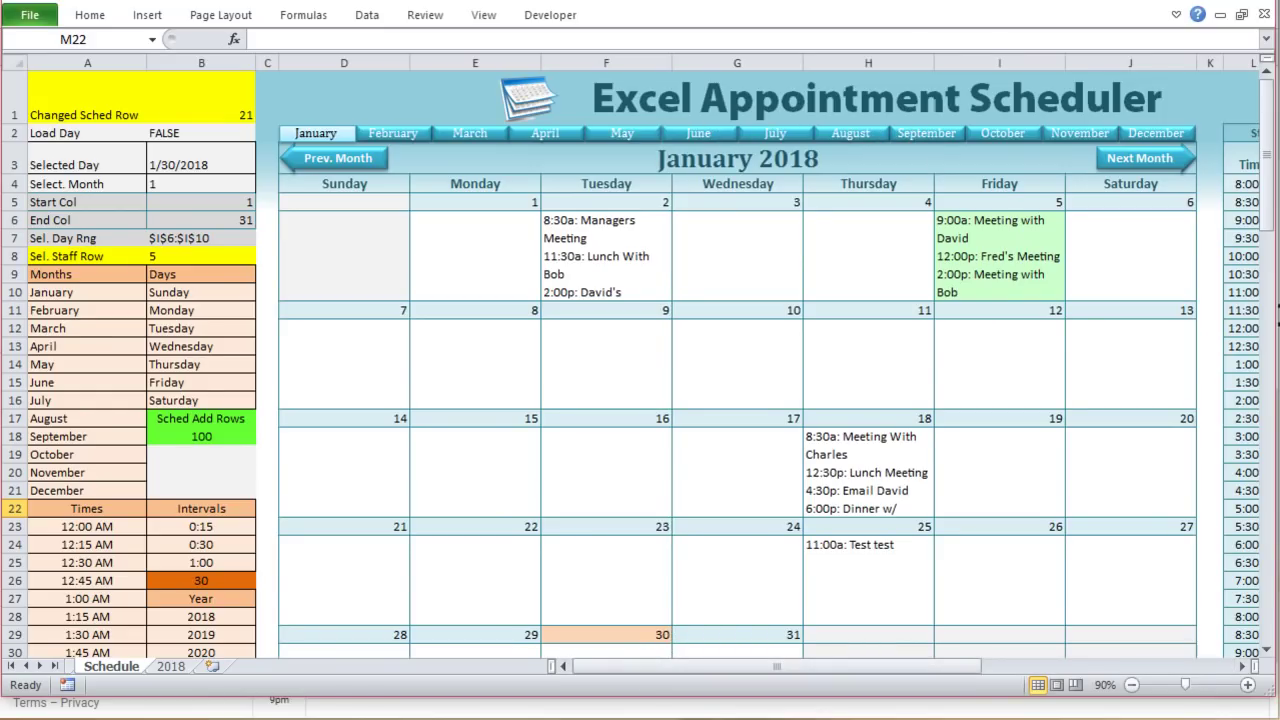
{"action": "key", "text": "alt+F11"}
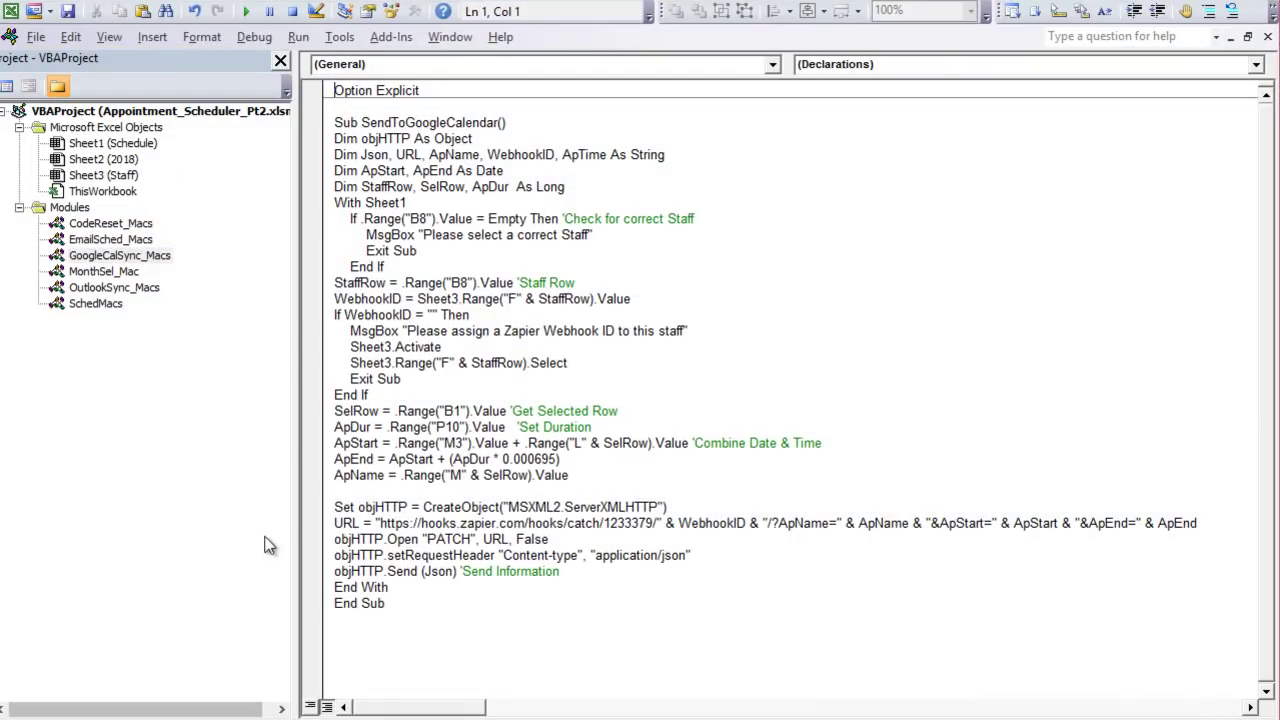
{"action": "double_click", "coordinate": [112, 143]}
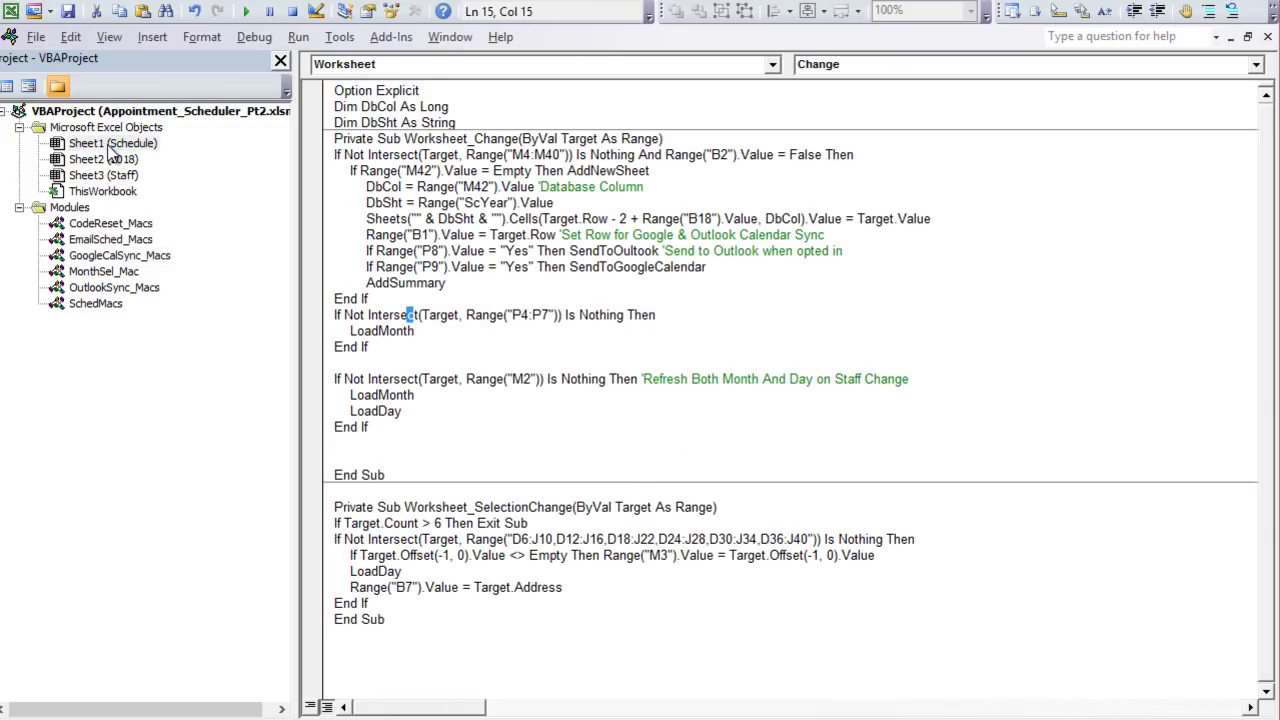
{"action": "left_click_drag", "start_coordinate": [361, 270], "coordinate": [537, 268]}
{"action": "left_click_drag", "start_coordinate": [722, 267], "coordinate": [570, 268]}
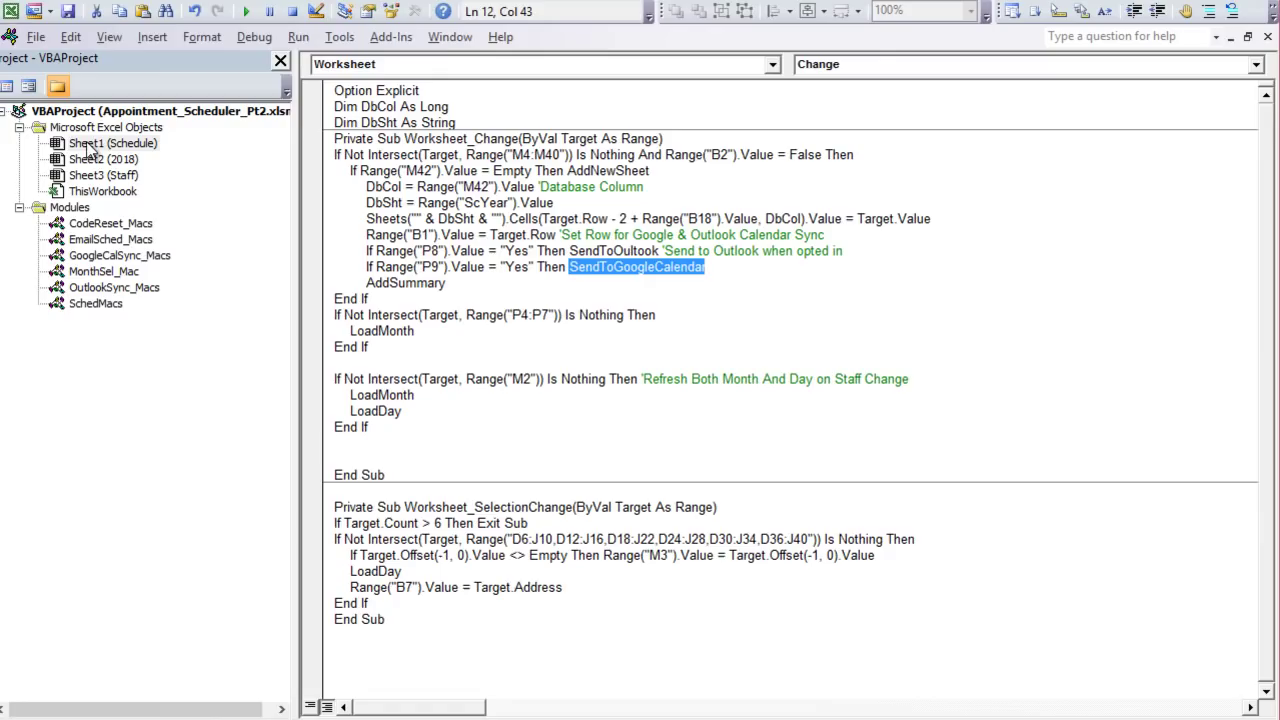
{"action": "double_click", "coordinate": [104, 256]}
Step: Walk through the macro's declarations: Json, ApTime, ApStart, ApEnd, SelRow and ApDur
{"action": "left_click", "coordinate": [104, 256]}
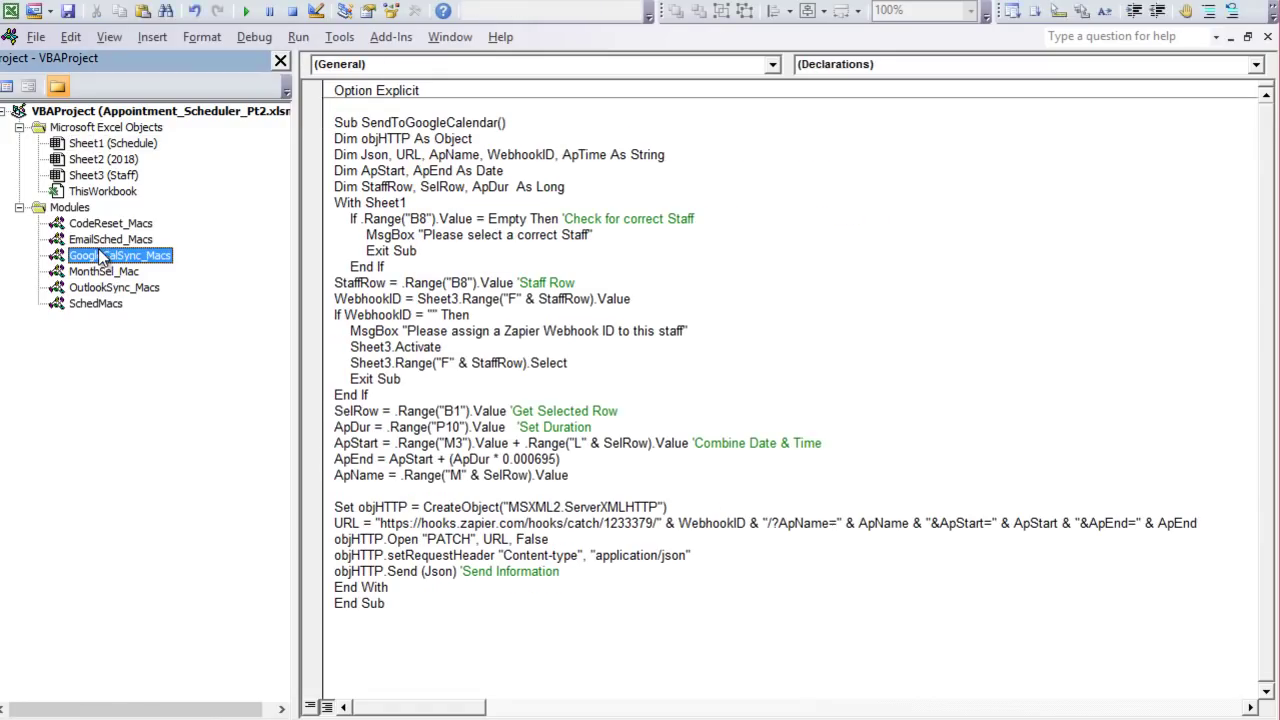
{"action": "left_click_drag", "start_coordinate": [500, 140], "coordinate": [338, 171]}
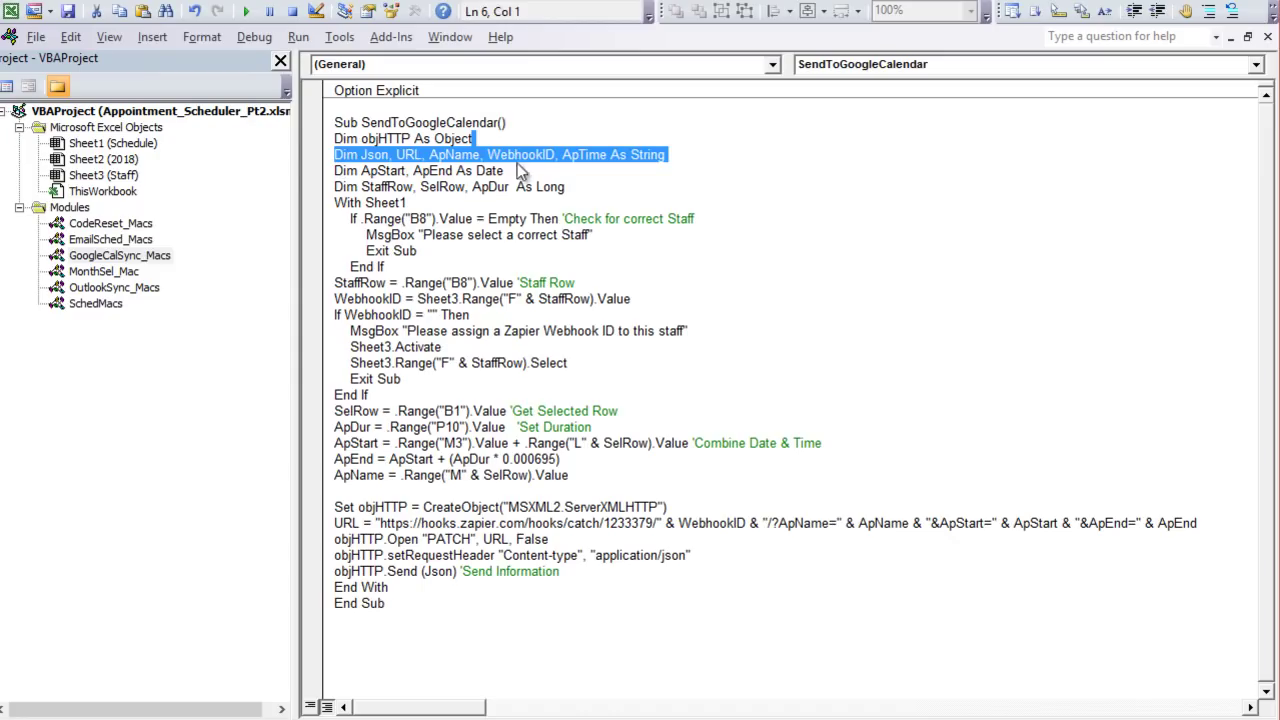
{"action": "left_click_drag", "start_coordinate": [505, 171], "coordinate": [334, 139]}
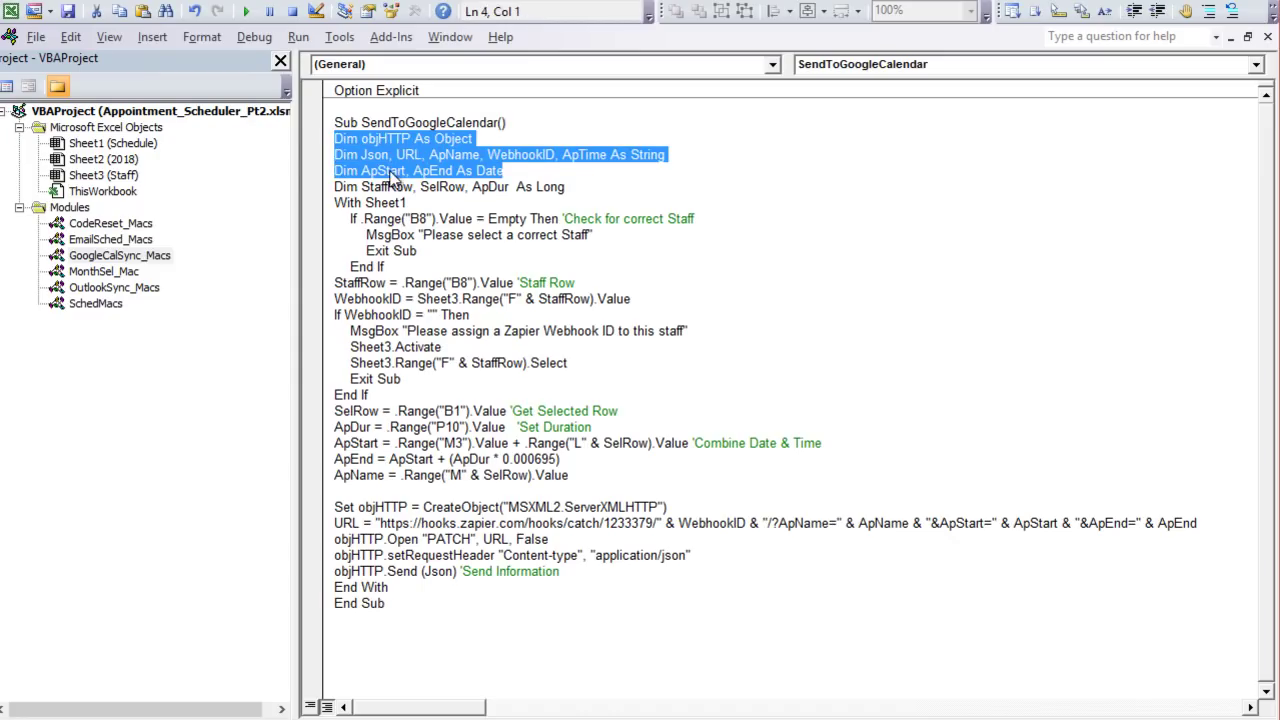
{"action": "left_click", "coordinate": [415, 139]}
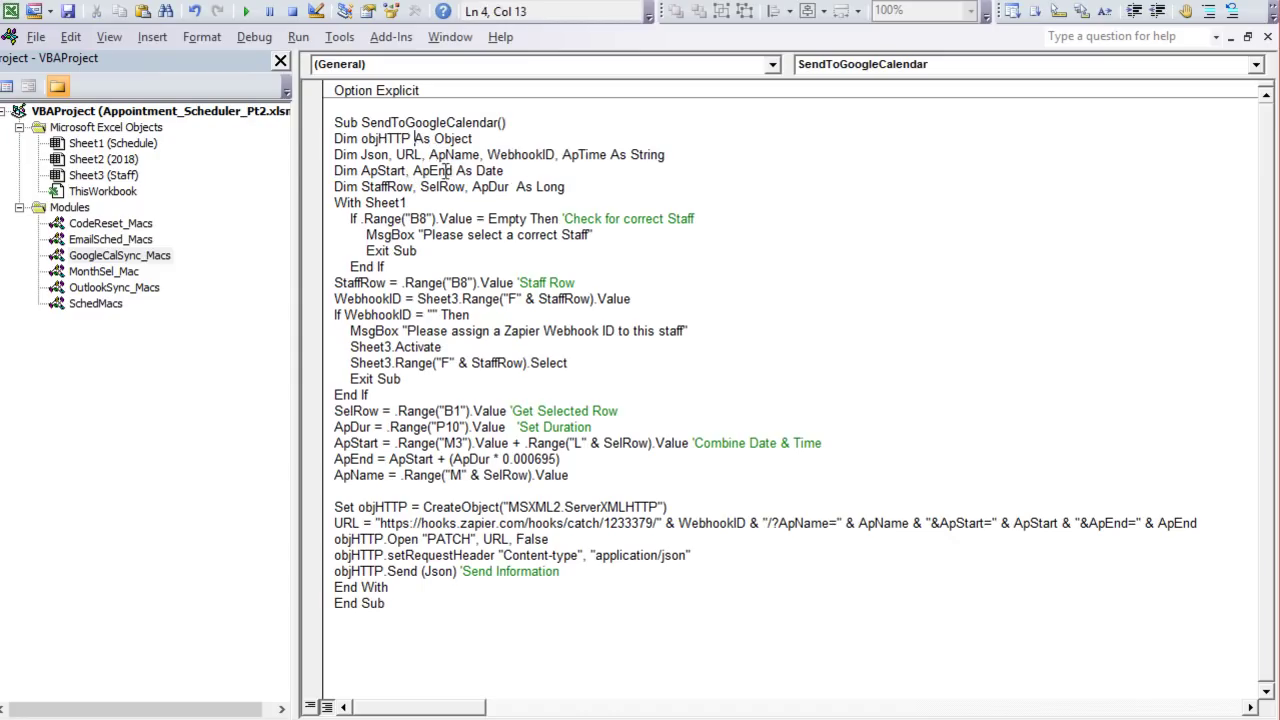
{"action": "left_click", "coordinate": [562, 154]}
{"action": "left_click_drag", "start_coordinate": [562, 154], "coordinate": [510, 140]}
{"action": "left_click_drag", "start_coordinate": [667, 155], "coordinate": [447, 172]}
{"action": "left_click", "coordinate": [554, 170]}
{"action": "left_click_drag", "start_coordinate": [503, 171], "coordinate": [386, 187]}
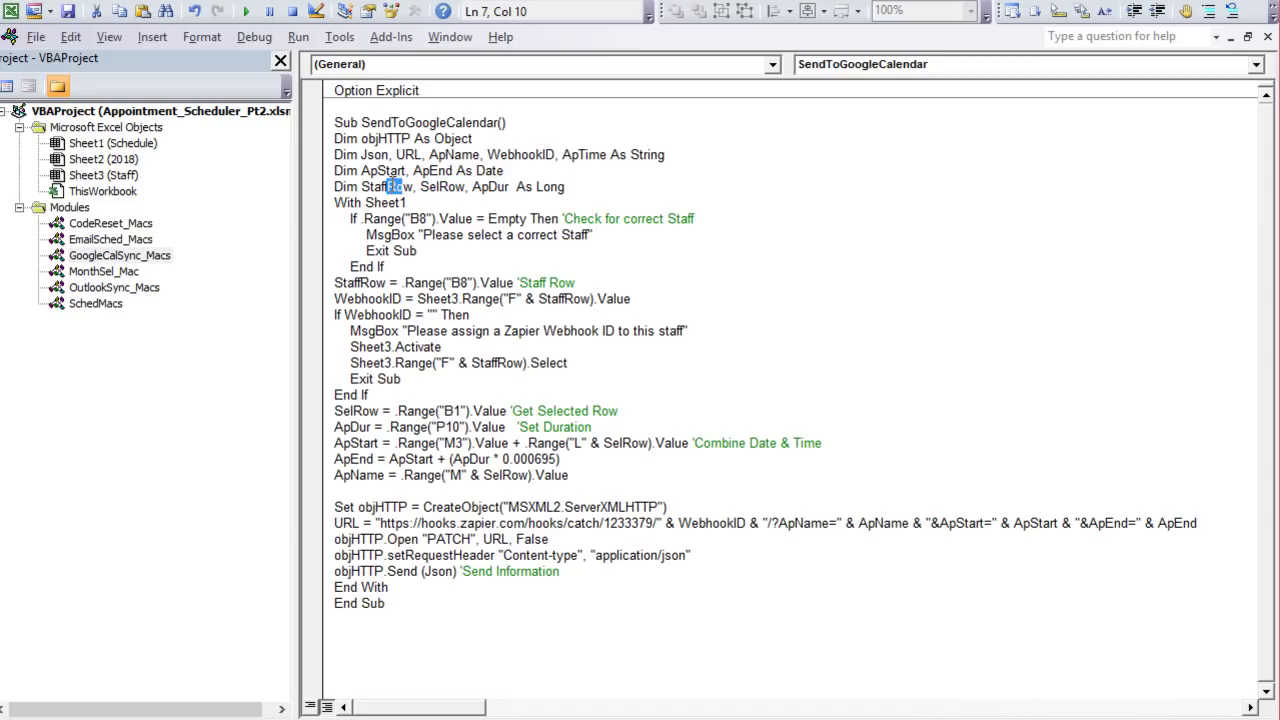
{"action": "left_click", "coordinate": [462, 187]}
{"action": "left_click", "coordinate": [510, 187]}
Step: Review the empty-staff and missing WebhookID checks reading column F, then return to Excel
{"action": "left_click_drag", "start_coordinate": [454, 250], "coordinate": [347, 220]}
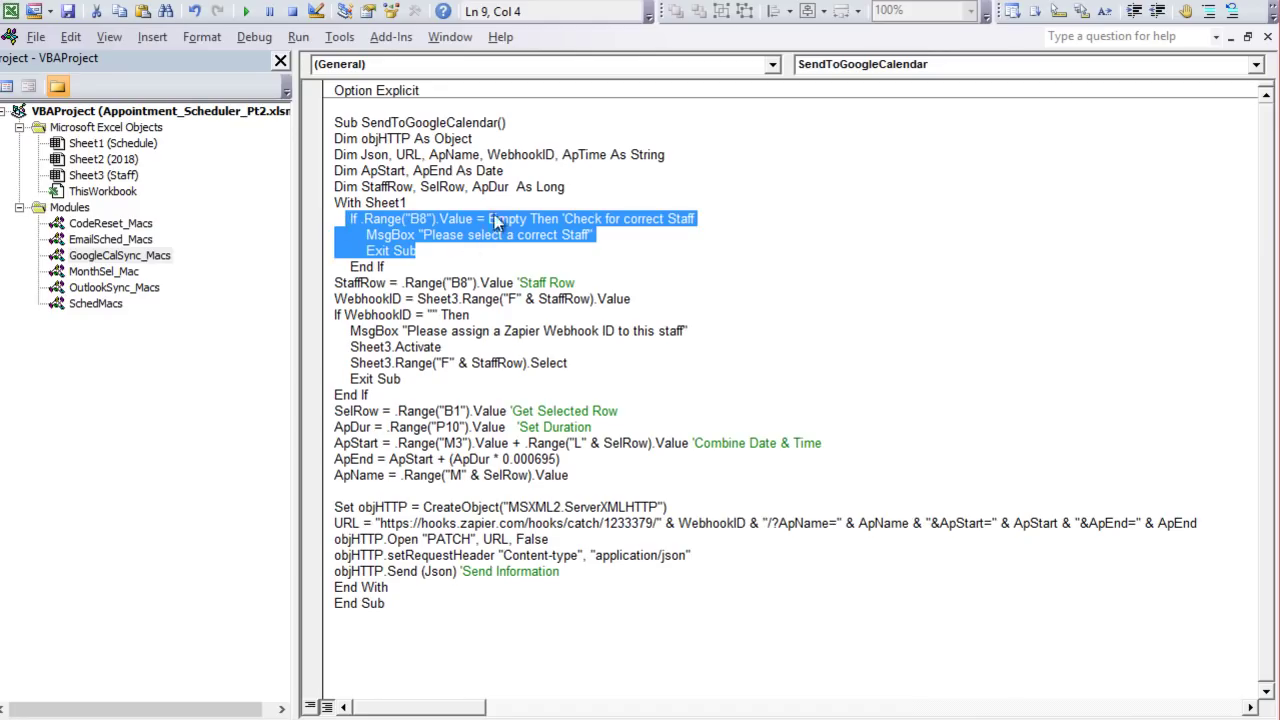
{"action": "left_click", "coordinate": [492, 267]}
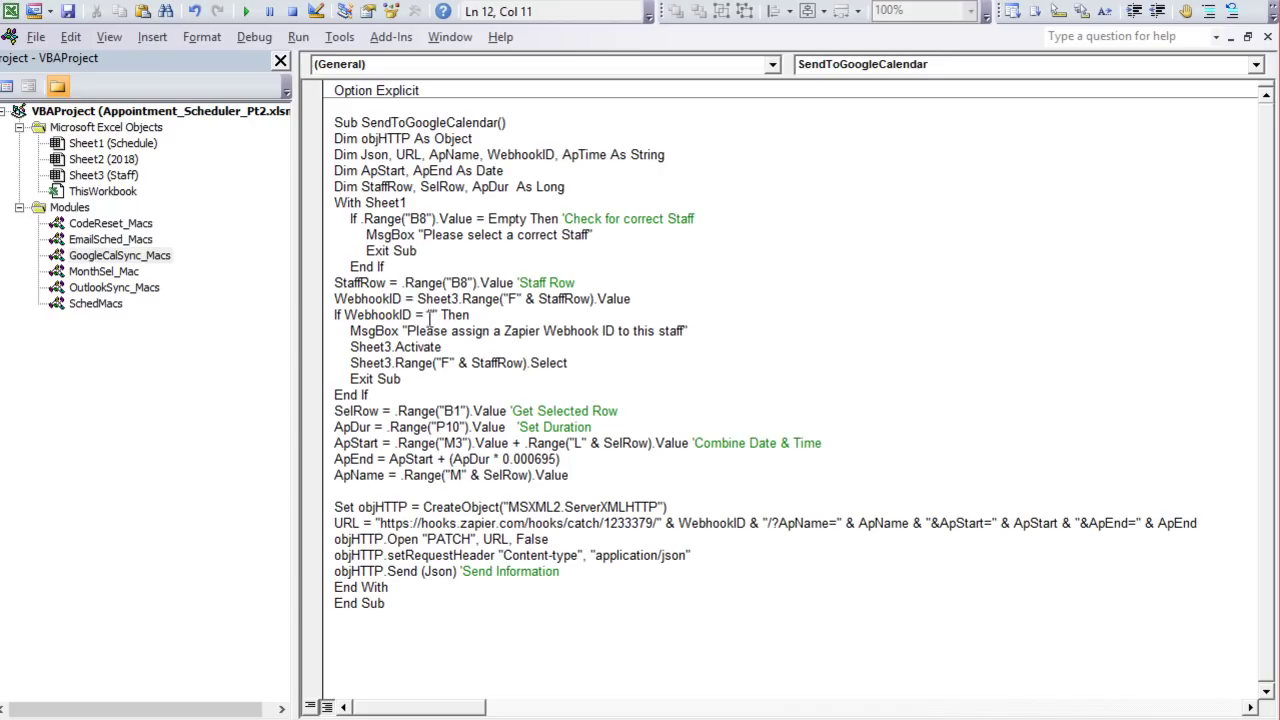
{"action": "left_click_drag", "start_coordinate": [468, 316], "coordinate": [357, 316]}
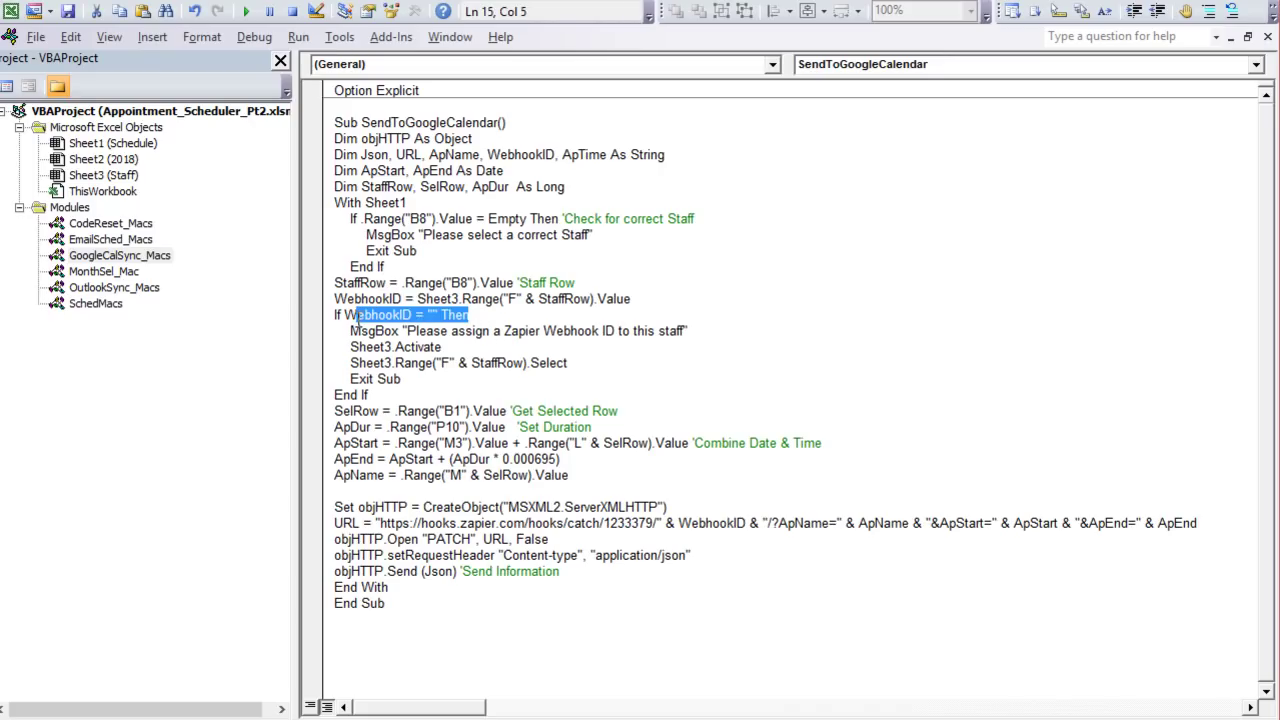
{"action": "left_click", "coordinate": [417, 330]}
{"action": "key", "text": "Right"}
{"action": "key", "text": "Right"}
{"action": "key", "text": "Right"}
{"action": "key", "text": "Right"}
{"action": "key", "text": "Right"}
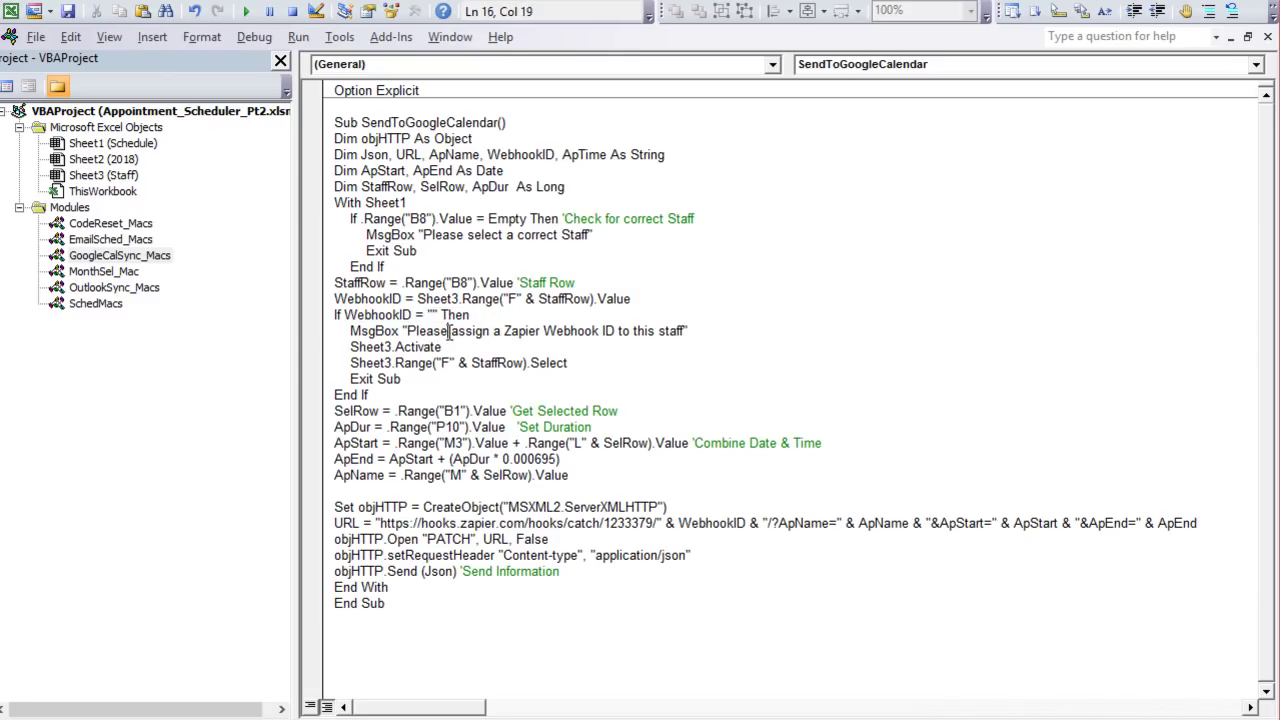
{"action": "left_click_drag", "start_coordinate": [511, 299], "coordinate": [522, 299]}
{"action": "left_click", "coordinate": [590, 299]}
{"action": "key", "text": "alt+F11"}
{"action": "key", "text": "alt+F11"}
{"action": "key", "text": "alt+F11"}
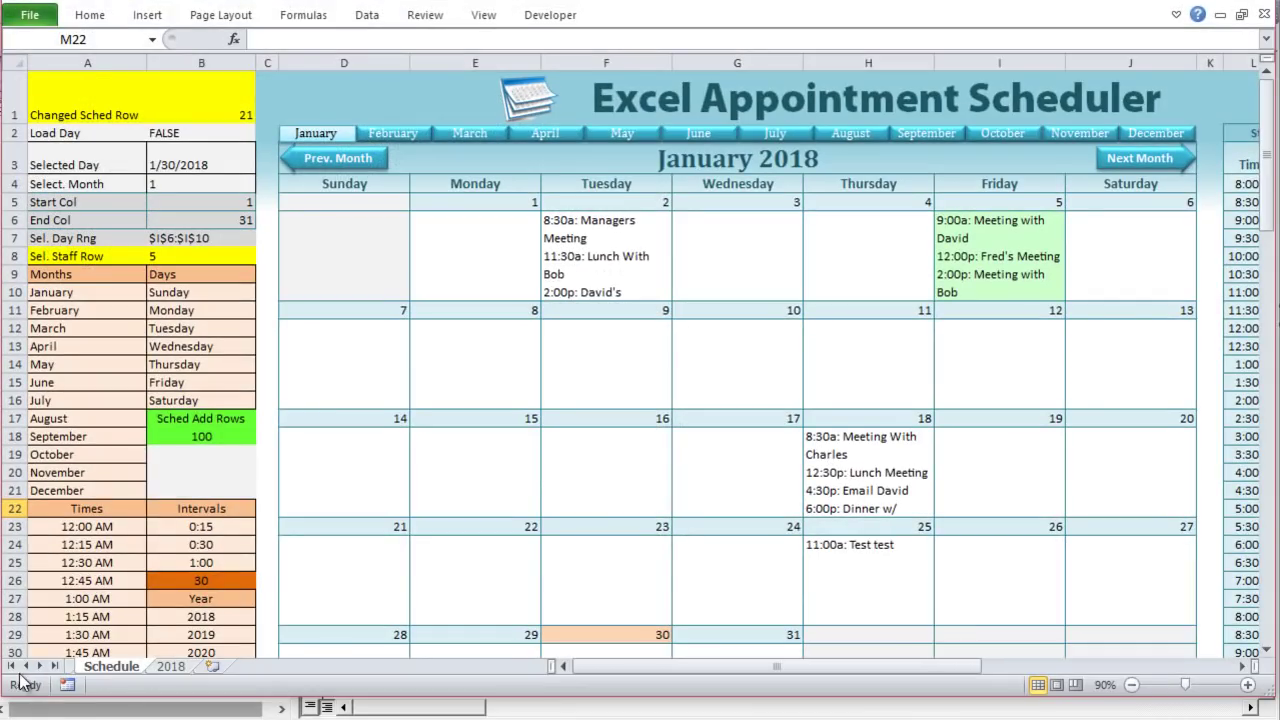
Step: Switch to the Staff sheet and select the webhook IDs in F3:F5
{"action": "left_click", "coordinate": [10, 666]}
{"action": "left_click", "coordinate": [92, 667]}
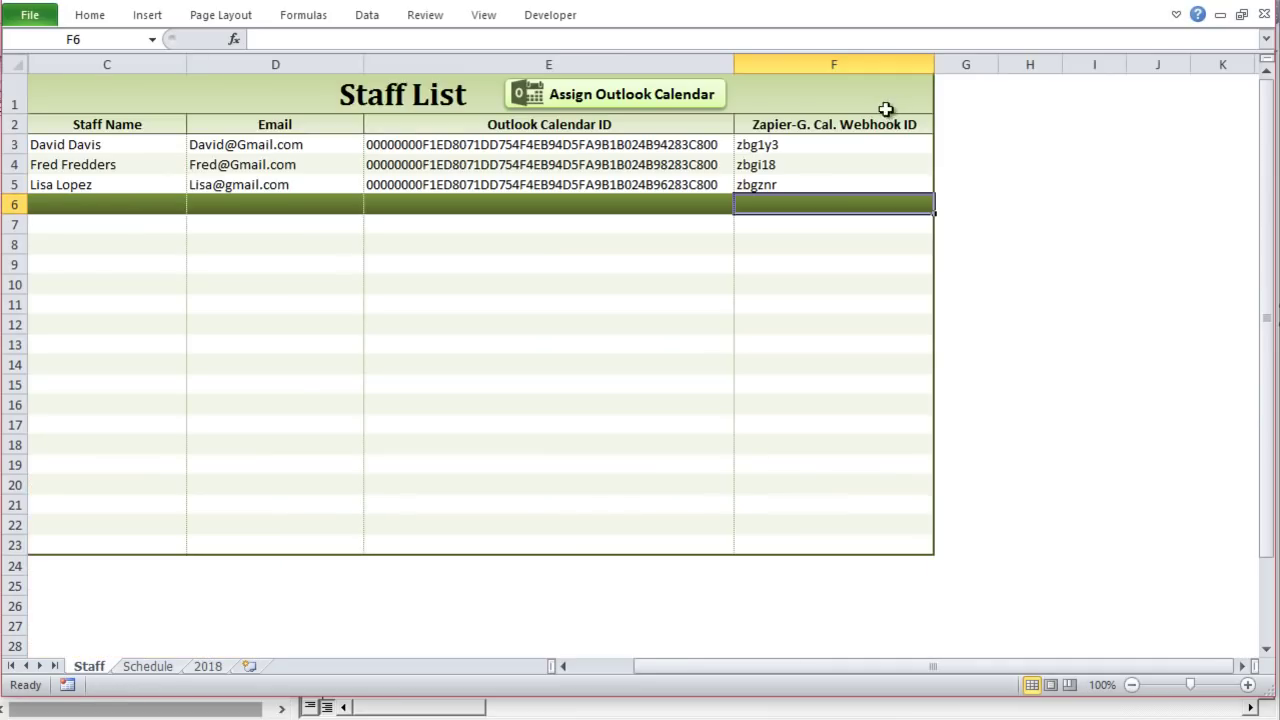
{"action": "left_click_drag", "start_coordinate": [852, 145], "coordinate": [846, 225]}
{"action": "left_click", "coordinate": [865, 58]}
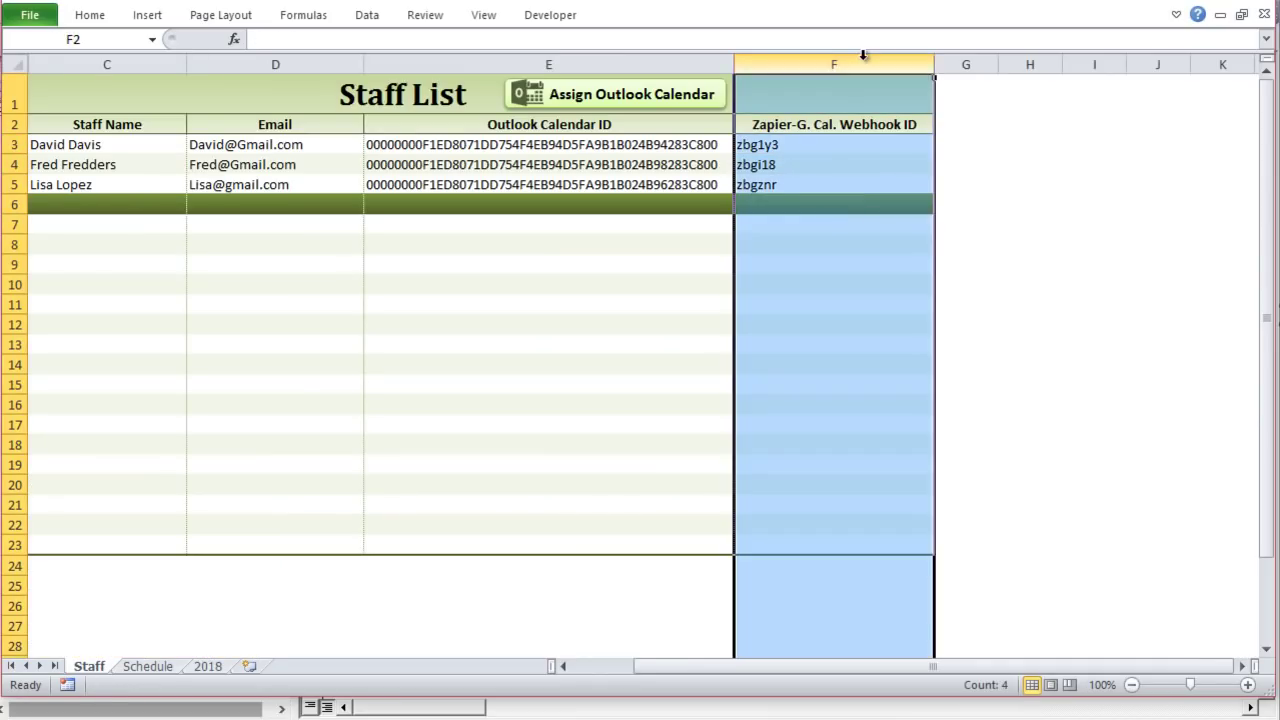
{"action": "left_click_drag", "start_coordinate": [829, 151], "coordinate": [832, 175]}
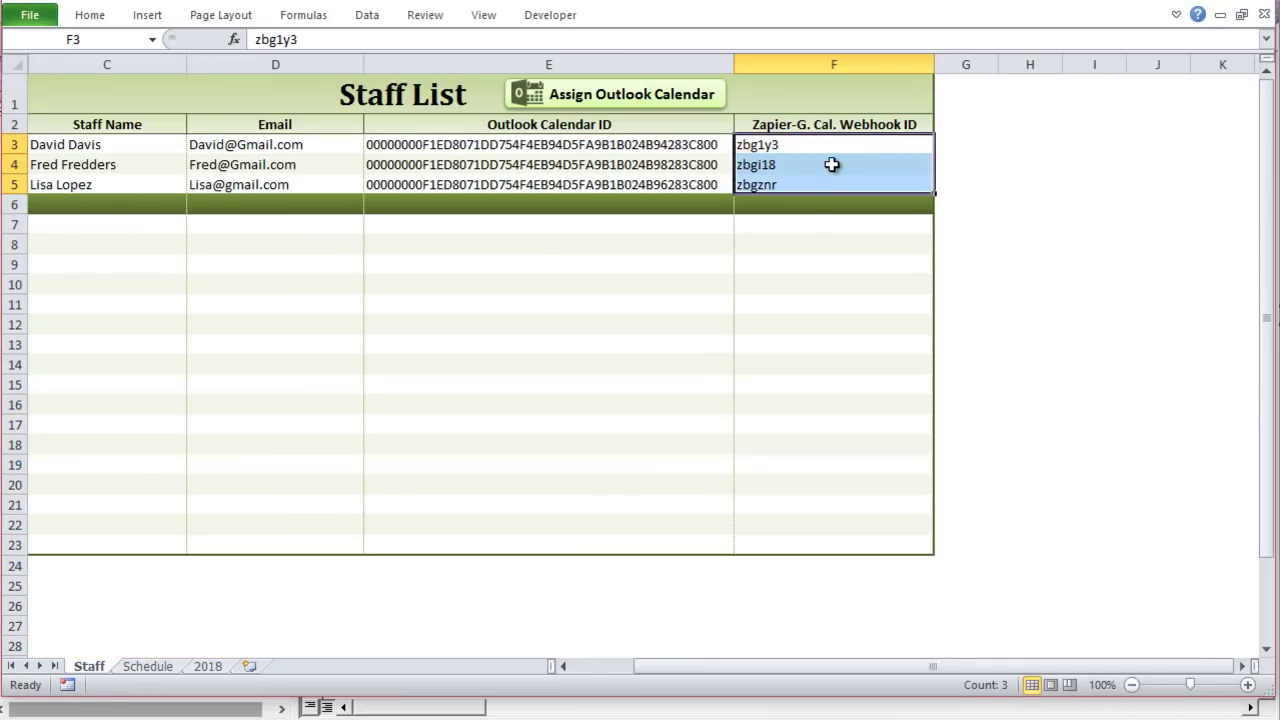
{"action": "left_click", "coordinate": [830, 143]}
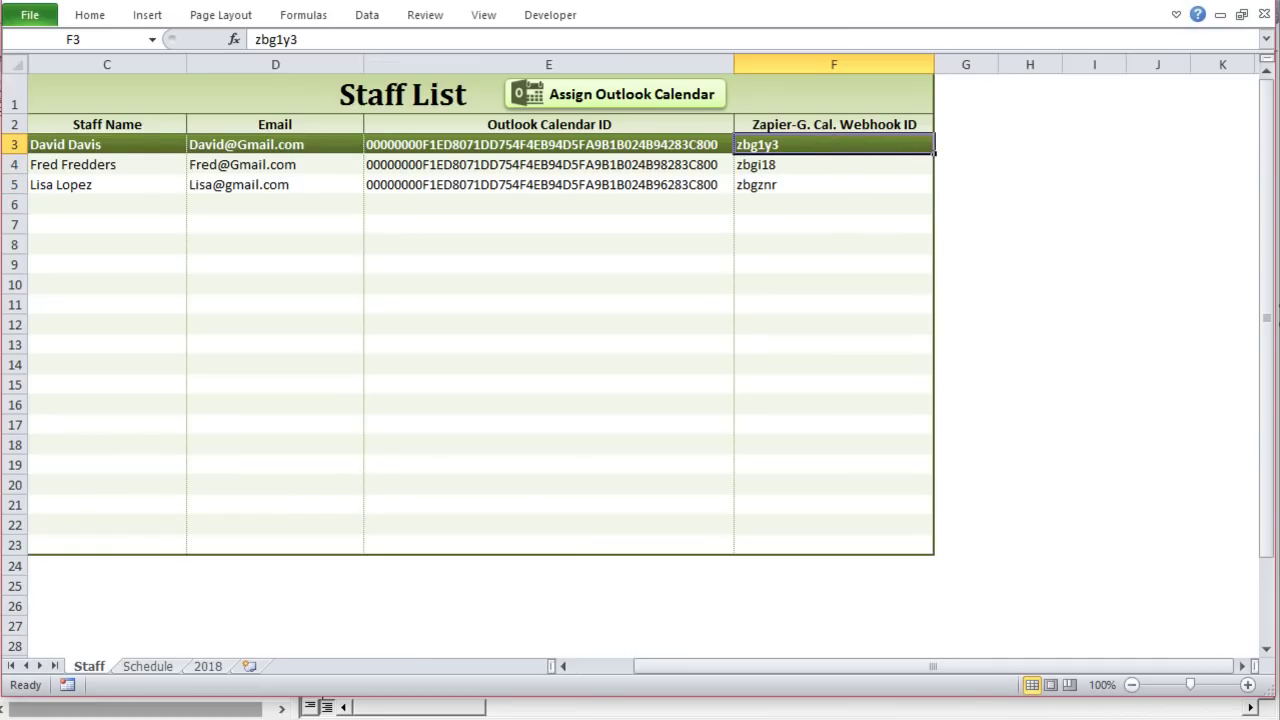
Step: Back in the macro, review the missing-webhook If block, SelRow and the P10 duration reference
{"action": "key", "text": "alt+F11"}
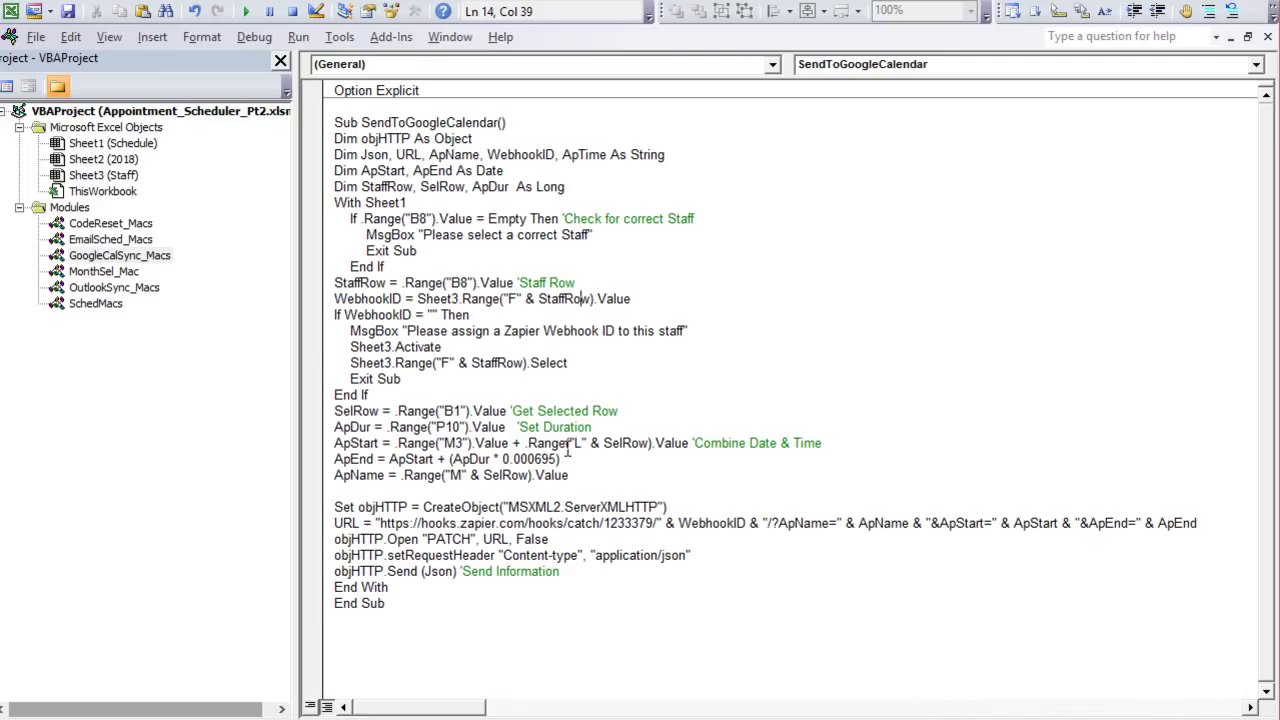
{"action": "left_click_drag", "start_coordinate": [550, 398], "coordinate": [324, 313]}
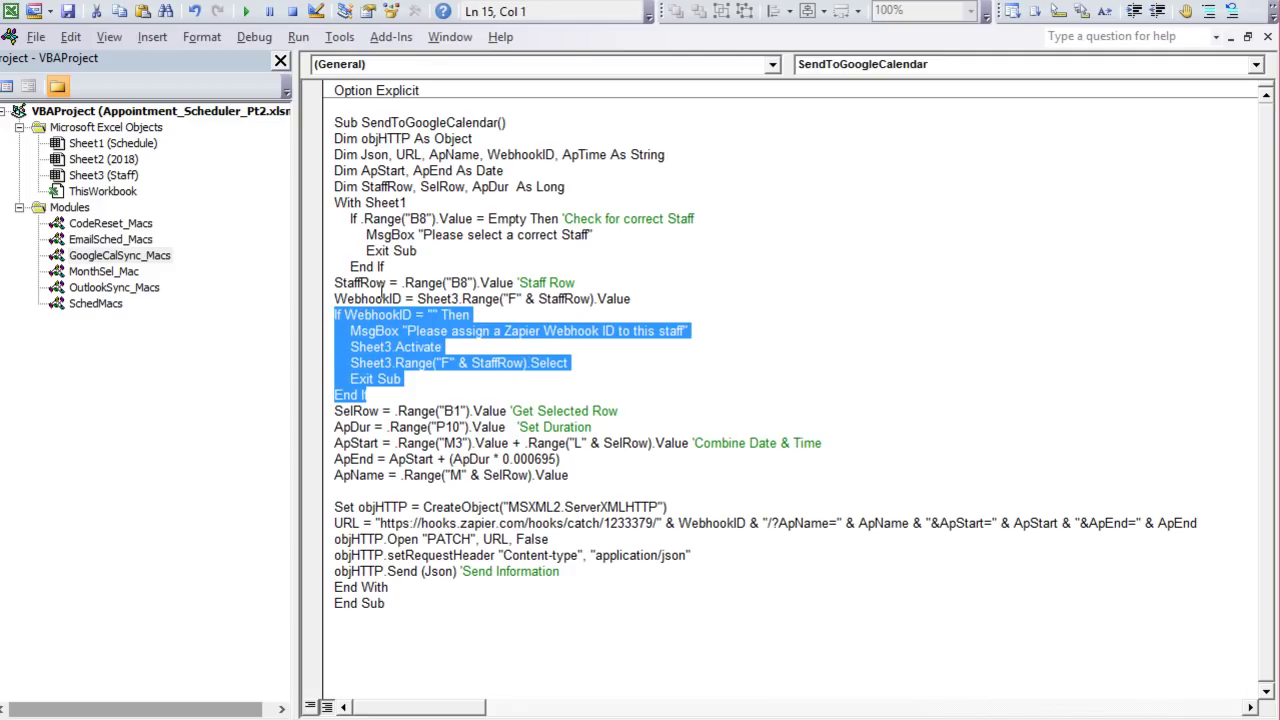
{"action": "left_click", "coordinate": [400, 284]}
{"action": "left_click_drag", "start_coordinate": [384, 411], "coordinate": [342, 410]}
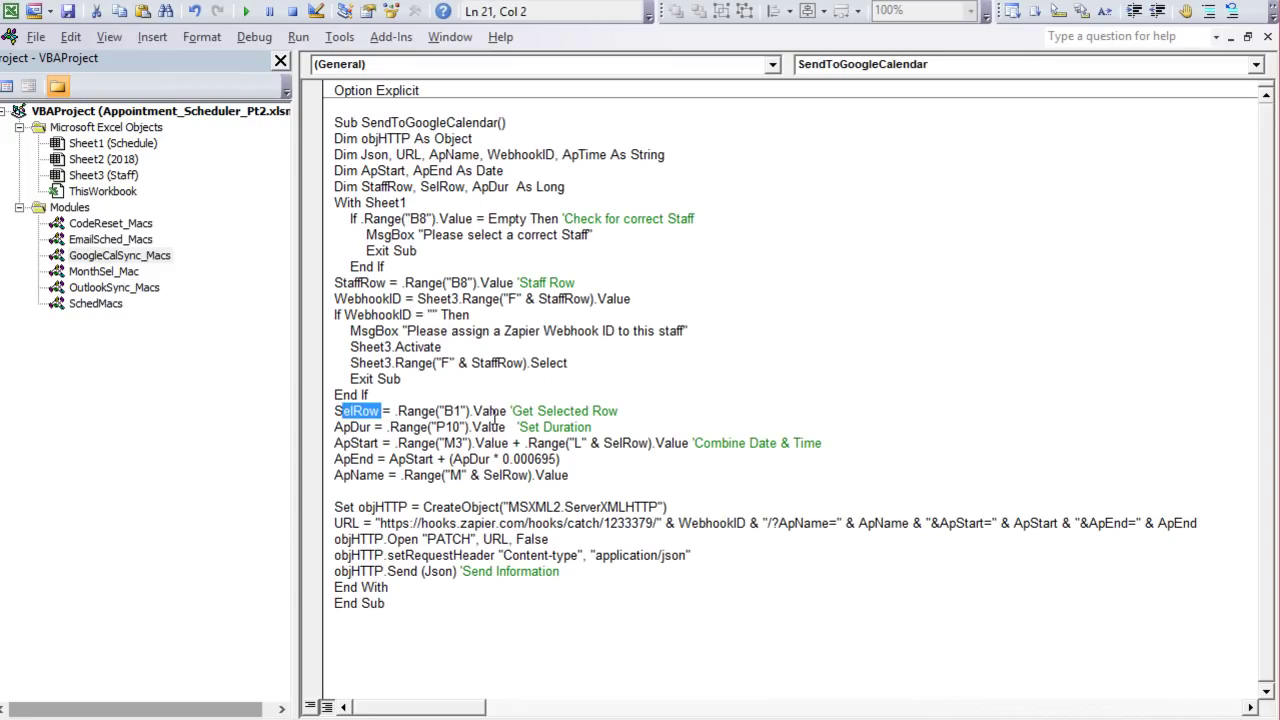
{"action": "left_click_drag", "start_coordinate": [366, 429], "coordinate": [333, 428]}
{"action": "left_click_drag", "start_coordinate": [591, 427], "coordinate": [440, 432]}
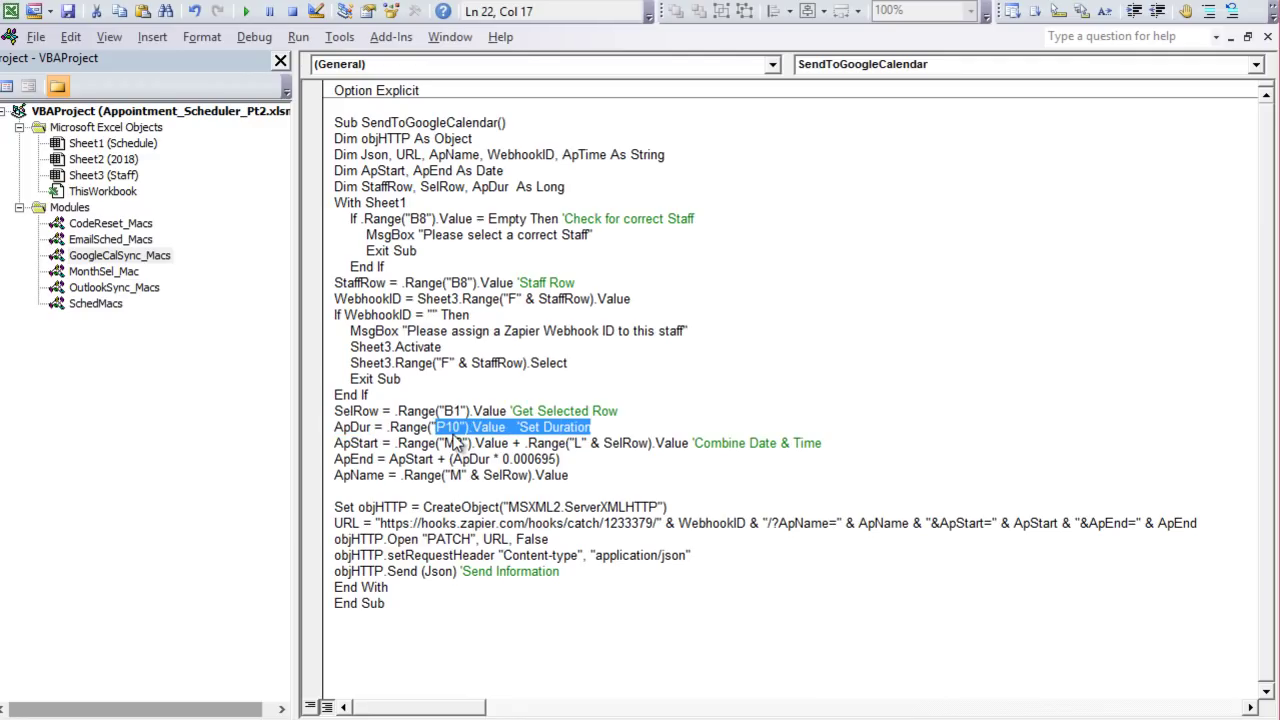
Step: Review how ApStart combines the M3 date with column L time and ApEnd adds ApDur × 0.000695
{"action": "left_click_drag", "start_coordinate": [377, 444], "coordinate": [361, 444]}
{"action": "left_click_drag", "start_coordinate": [515, 441], "coordinate": [406, 436]}
{"action": "left_click_drag", "start_coordinate": [517, 443], "coordinate": [674, 443]}
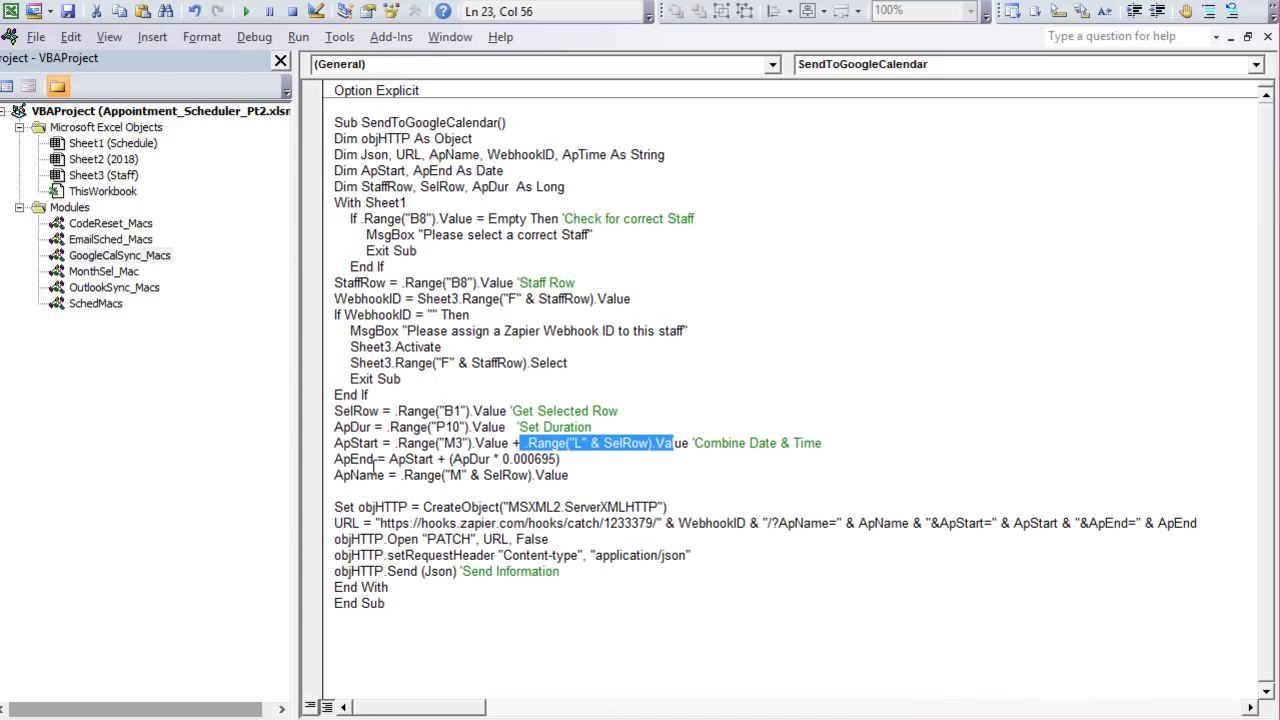
{"action": "left_click_drag", "start_coordinate": [614, 460], "coordinate": [408, 458]}
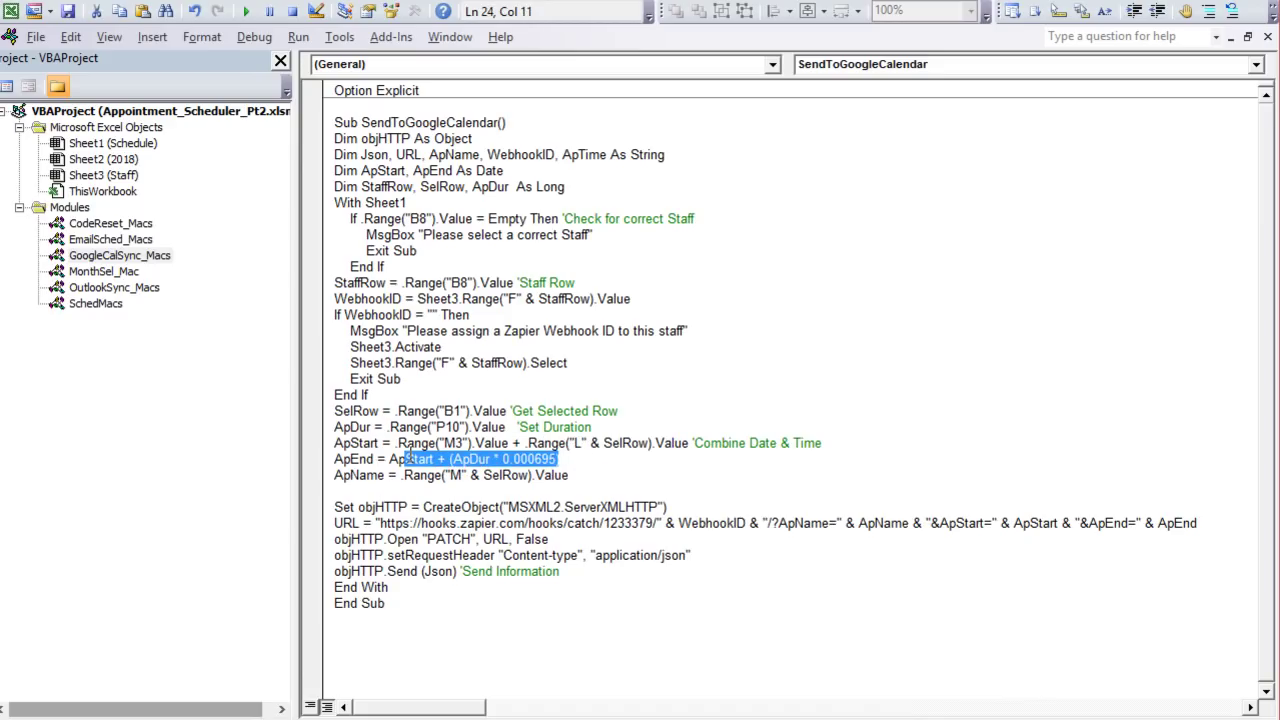
{"action": "left_click", "coordinate": [560, 460]}
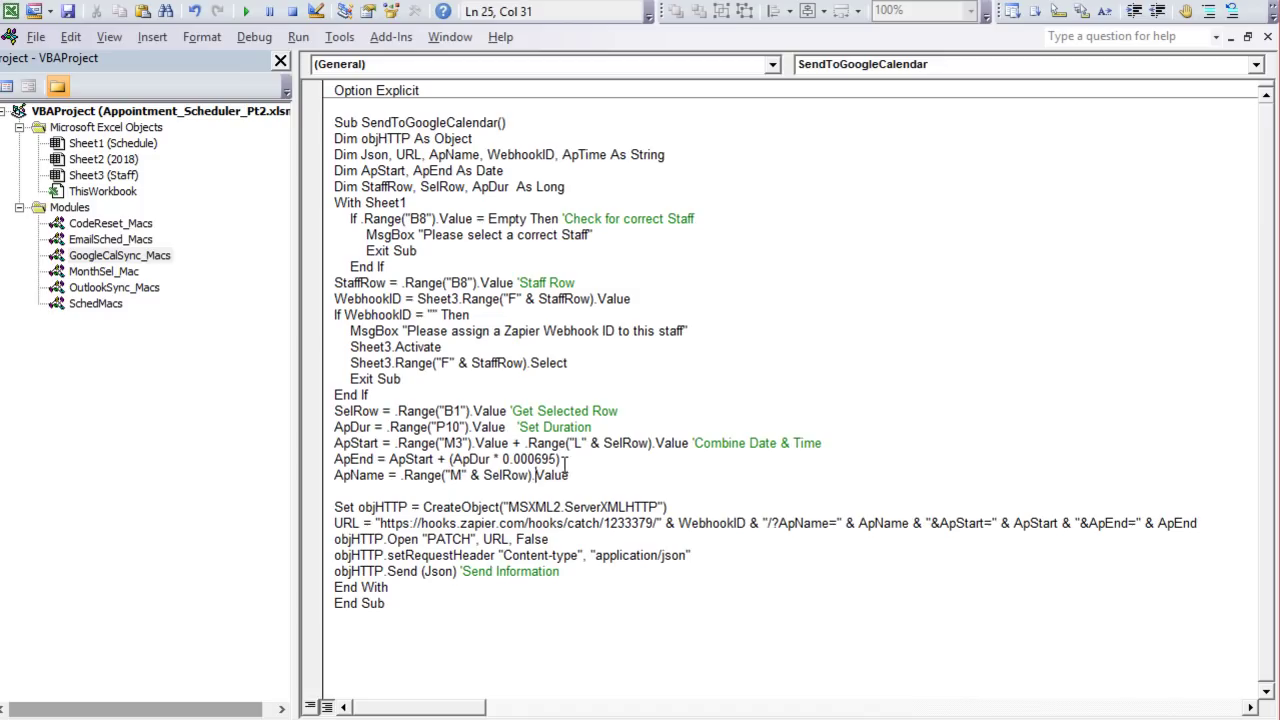
{"action": "left_click_drag", "start_coordinate": [558, 459], "coordinate": [512, 459]}
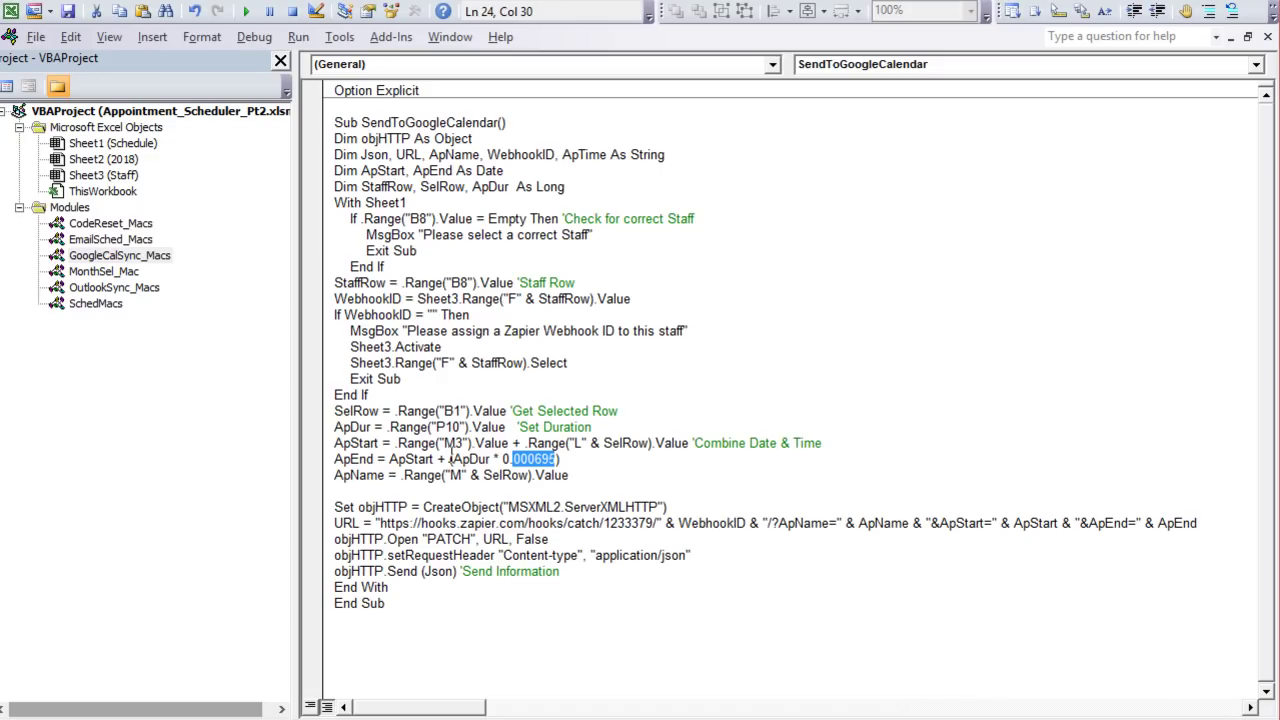
{"action": "left_click_drag", "start_coordinate": [383, 443], "coordinate": [343, 443]}
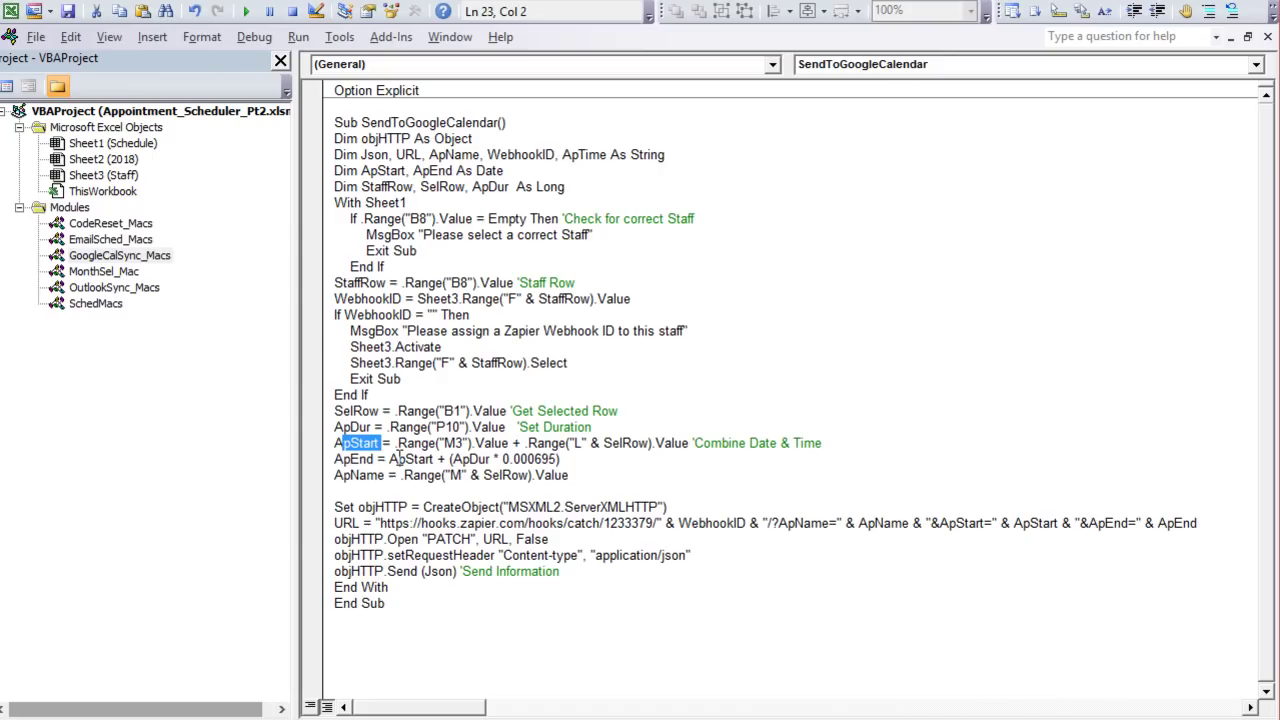
{"action": "left_click", "coordinate": [432, 459]}
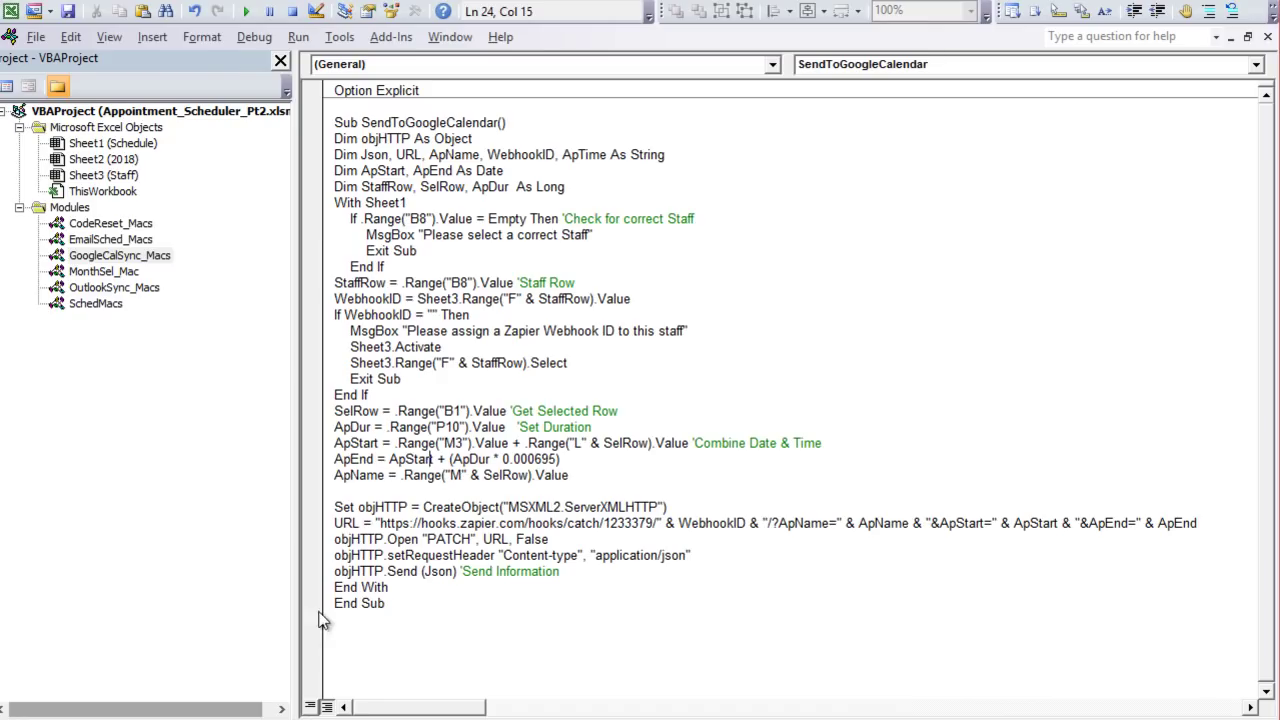
{"action": "key", "text": "alt+F11"}
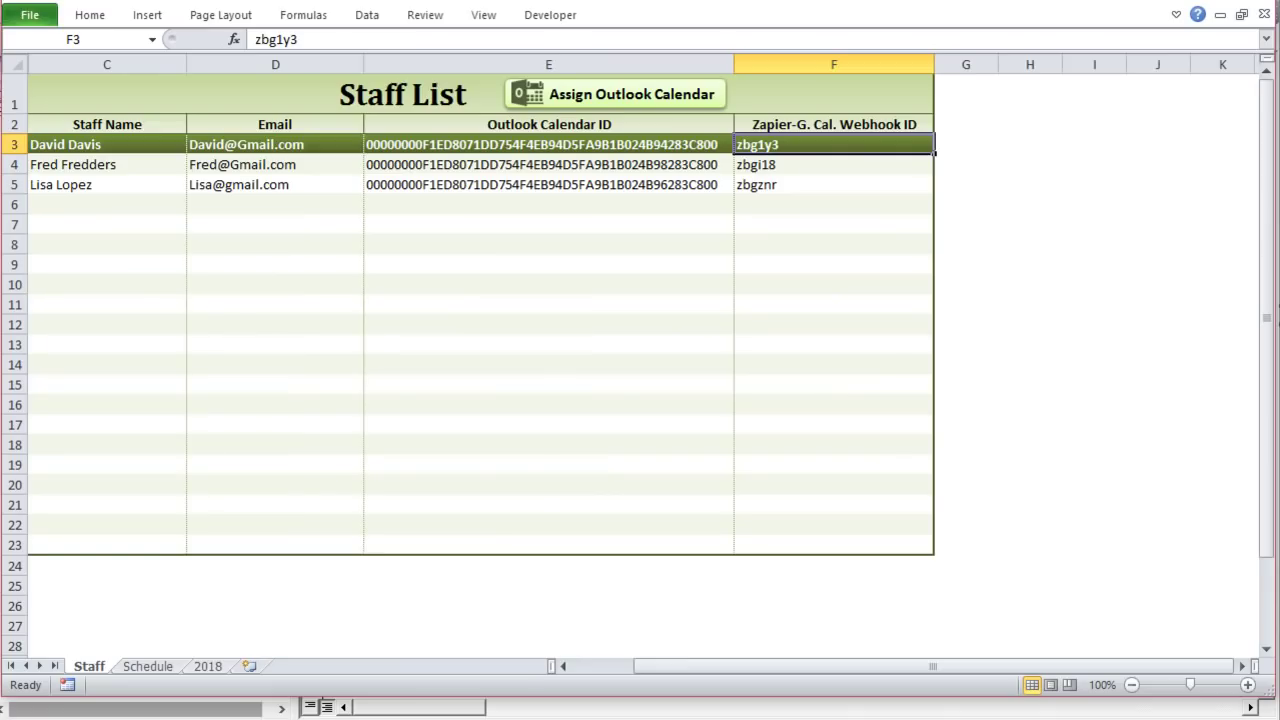
Step: Enter a test formula in E17 that computes one minute as a fraction of a day
{"action": "left_click", "coordinate": [560, 364]}
{"action": "left_click", "coordinate": [617, 416]}
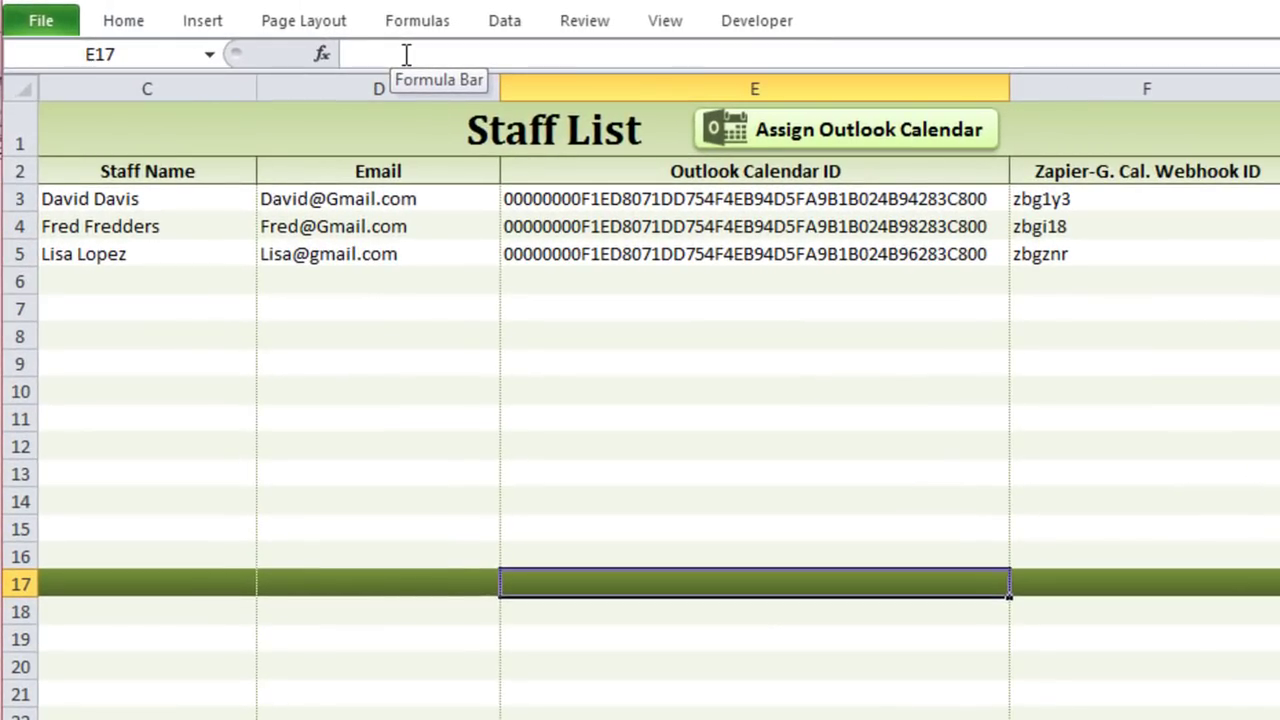
{"action": "left_click", "coordinate": [406, 54]}
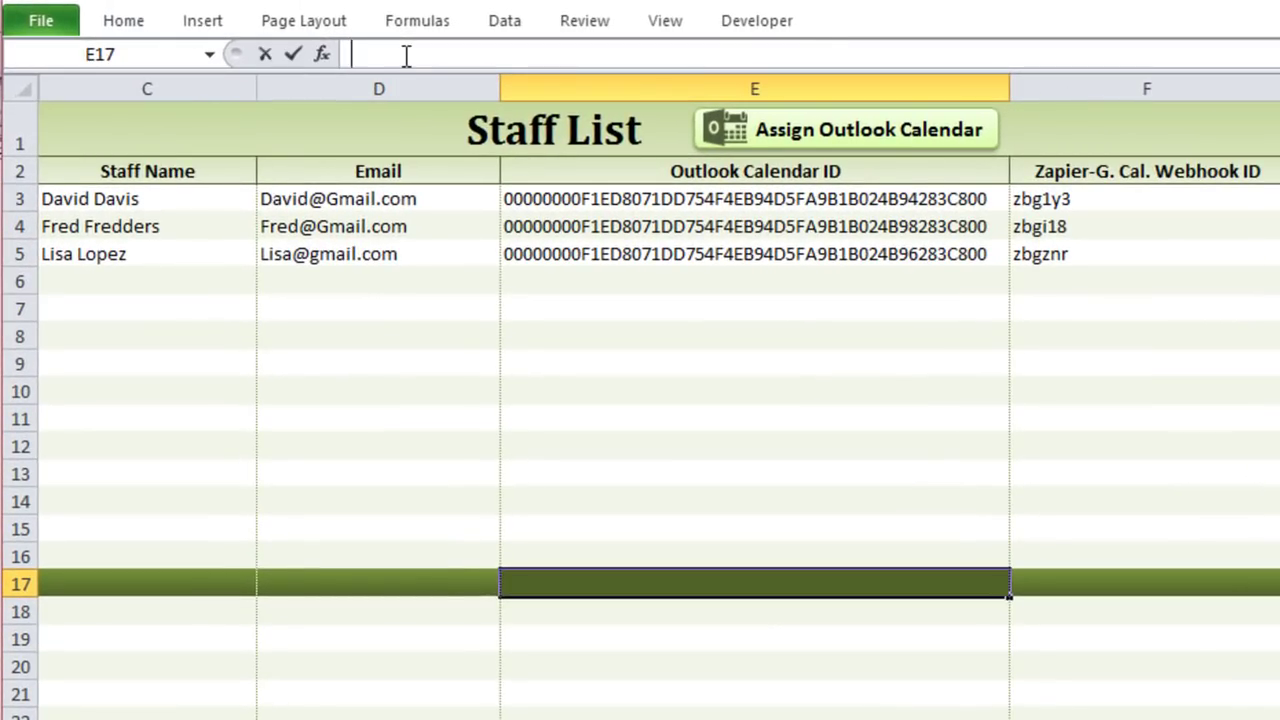
{"action": "type", "text": "=1/"}
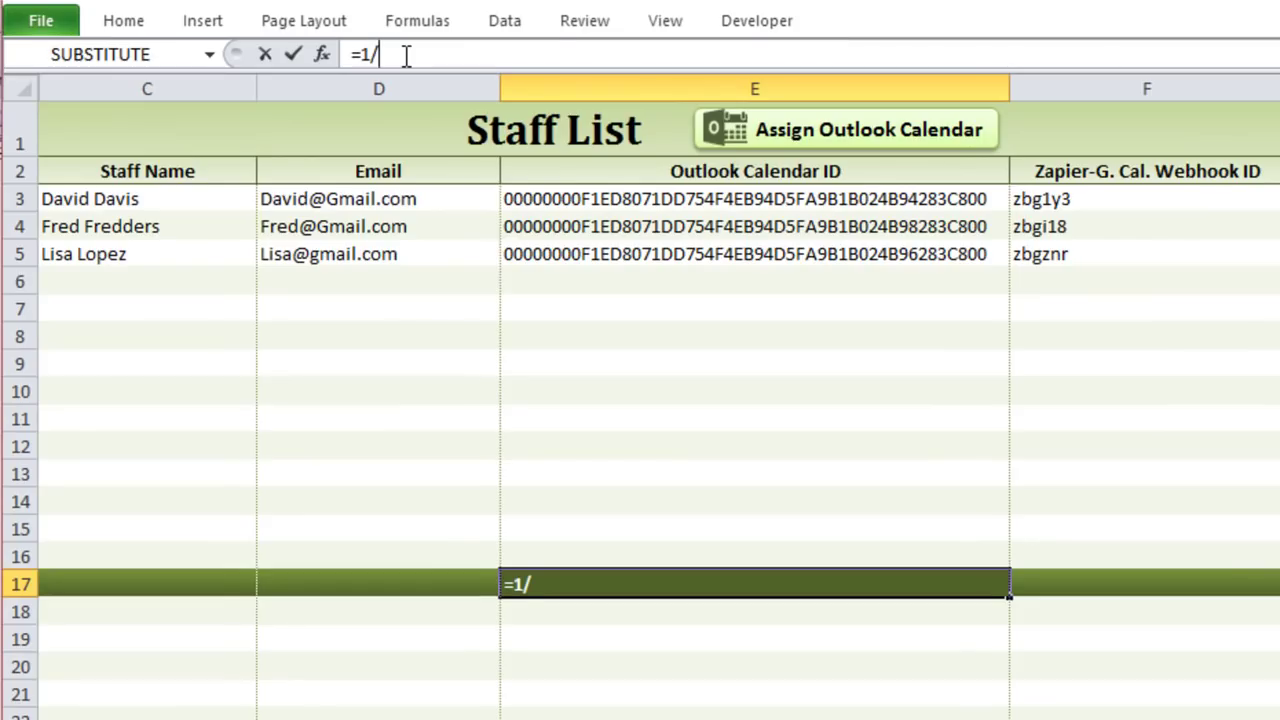
{"action": "type", "text": "4"}
{"action": "key", "text": "BackSpace"}
{"action": "type", "text": "4"}
{"action": "key", "text": "BackSpace"}
{"action": "type", "text": "24("}
{"action": "left_click", "coordinate": [407, 54]}
{"action": "type", "text": ")/60"}
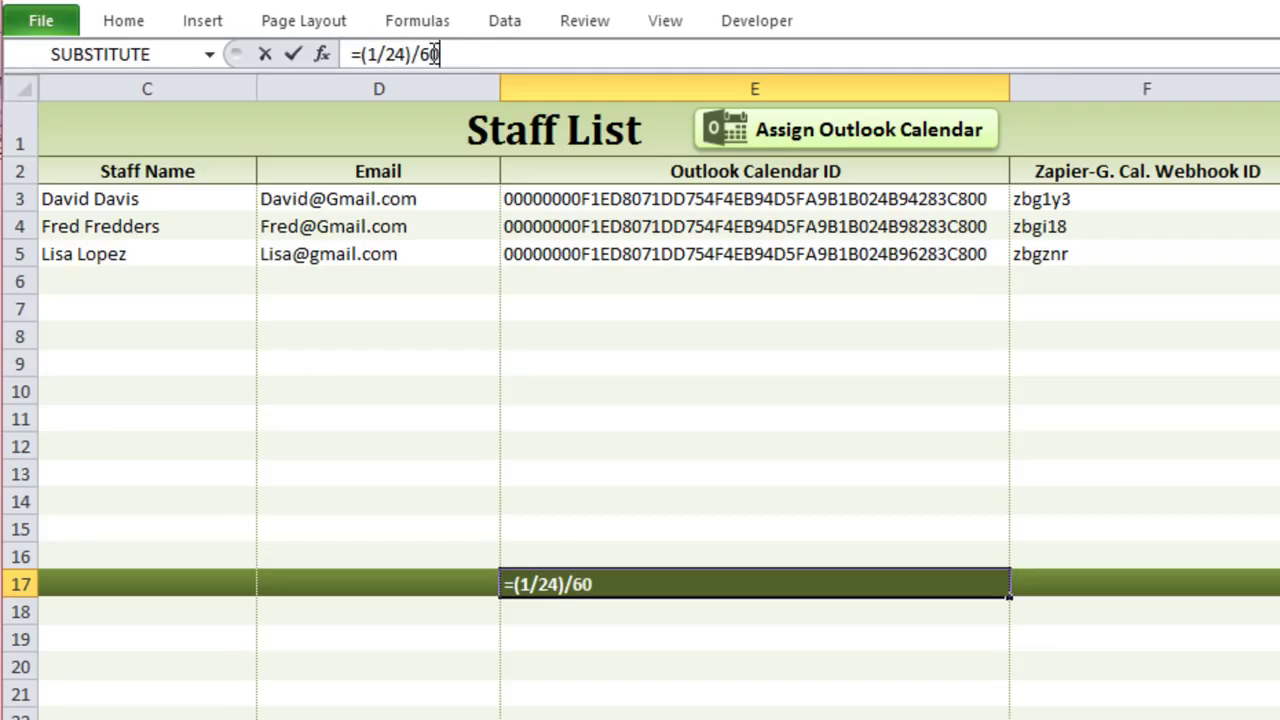
{"action": "key", "text": "Return"}
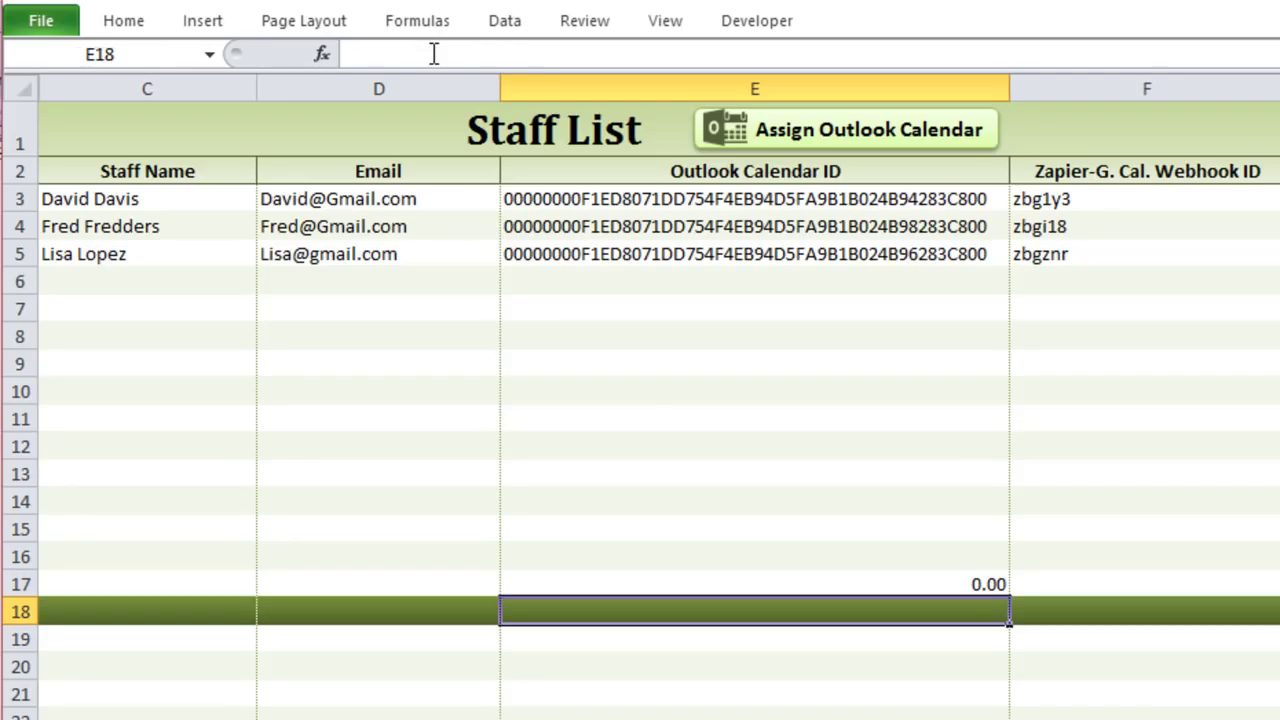
Step: Format E17 as Number with extra decimal places, then clear it and close the workbook
{"action": "left_click", "coordinate": [886, 579]}
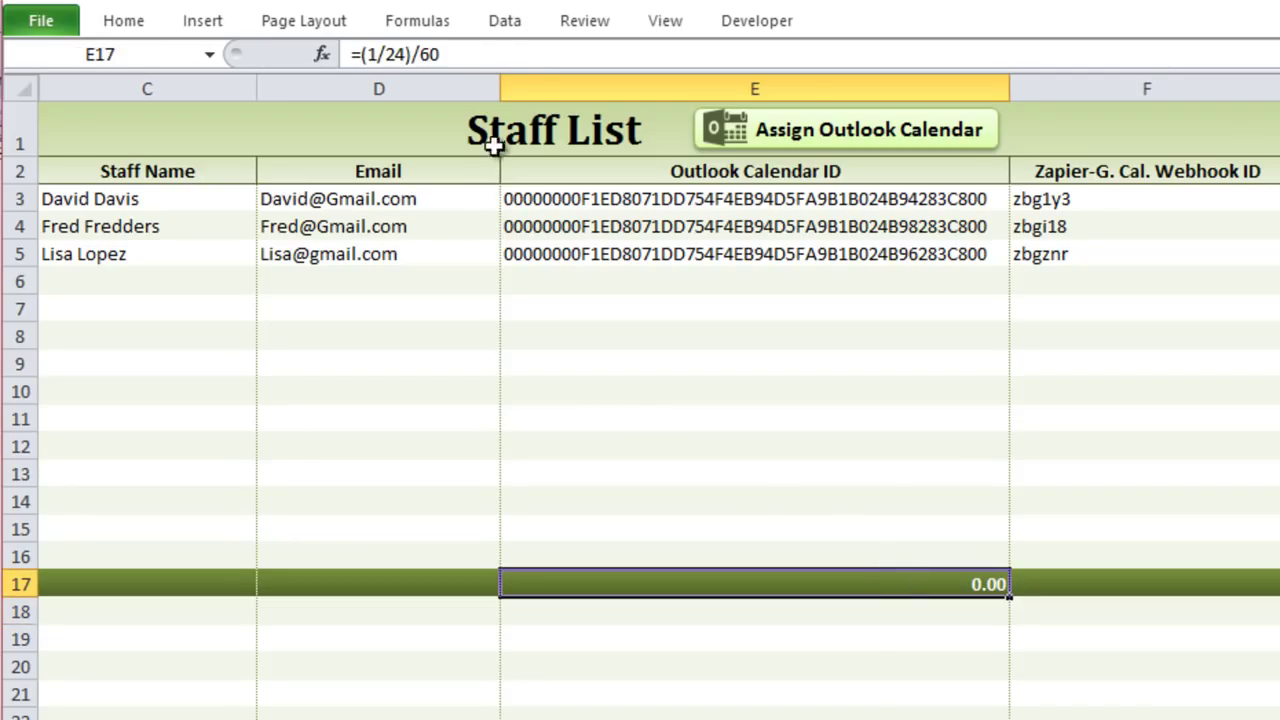
{"action": "left_click", "coordinate": [152, 20]}
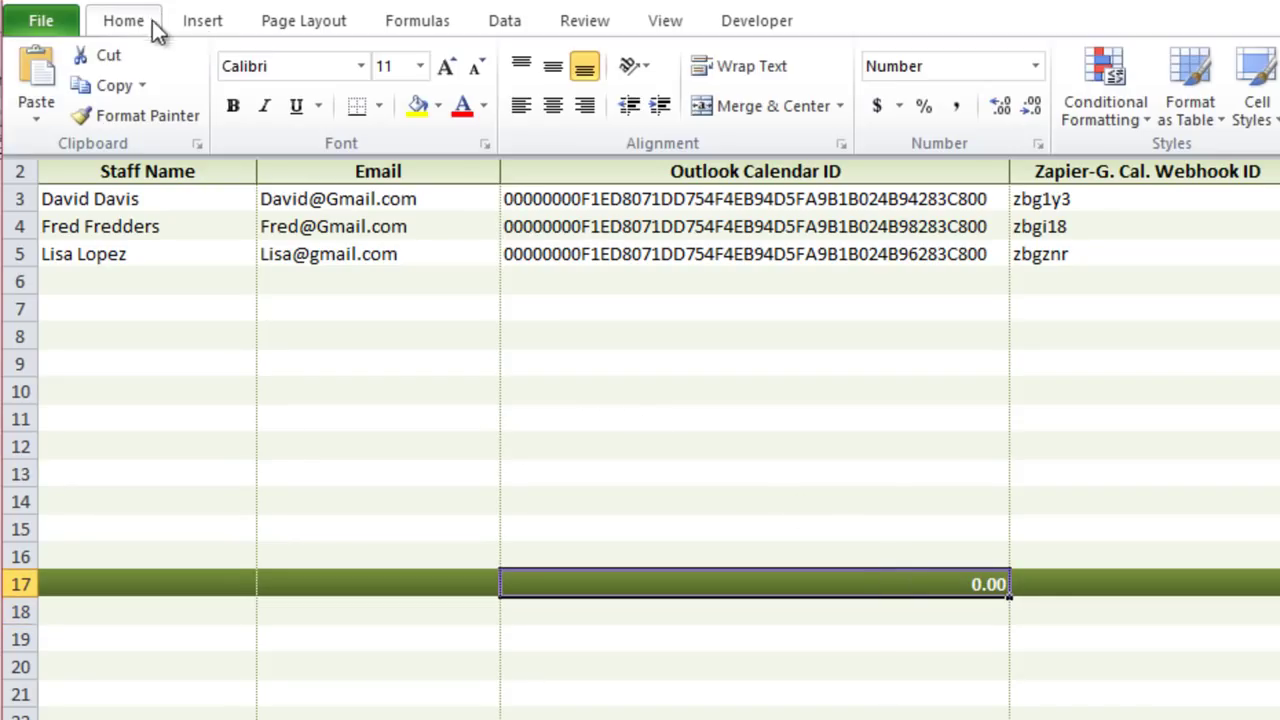
{"action": "left_click", "coordinate": [1036, 66]}
{"action": "left_click", "coordinate": [978, 150]}
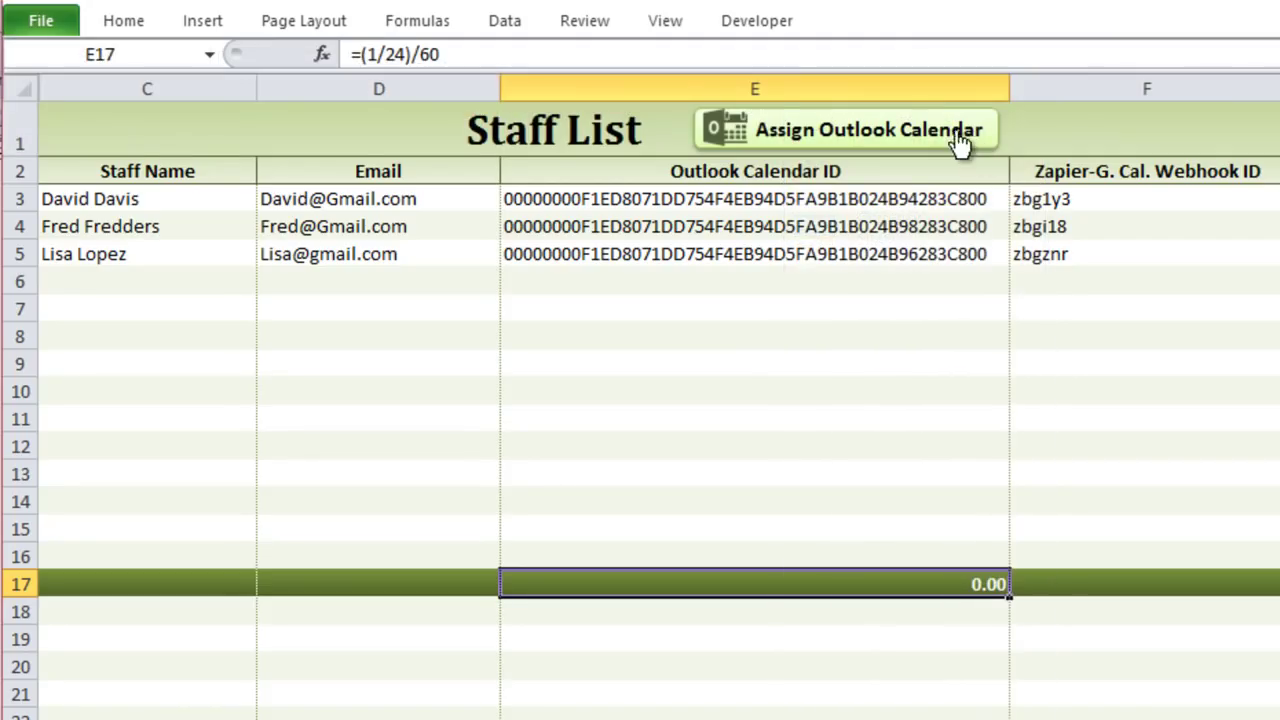
{"action": "left_click", "coordinate": [135, 24]}
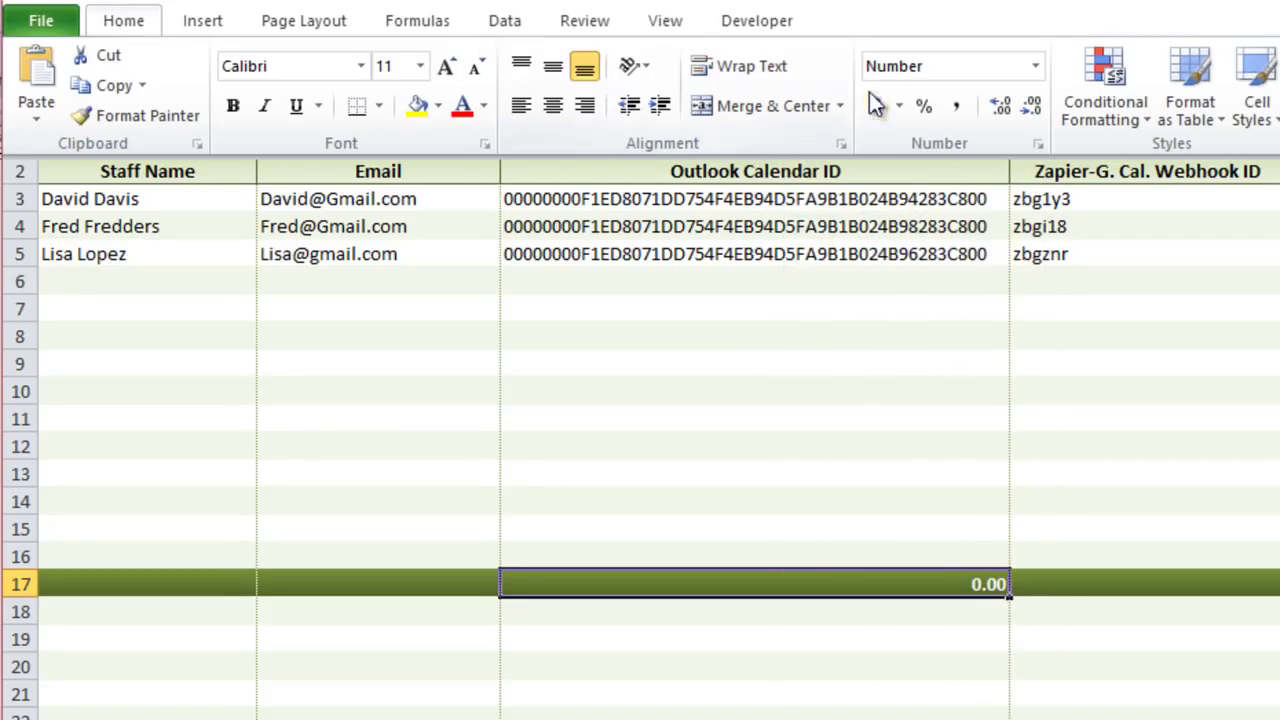
{"action": "left_click", "coordinate": [1012, 104]}
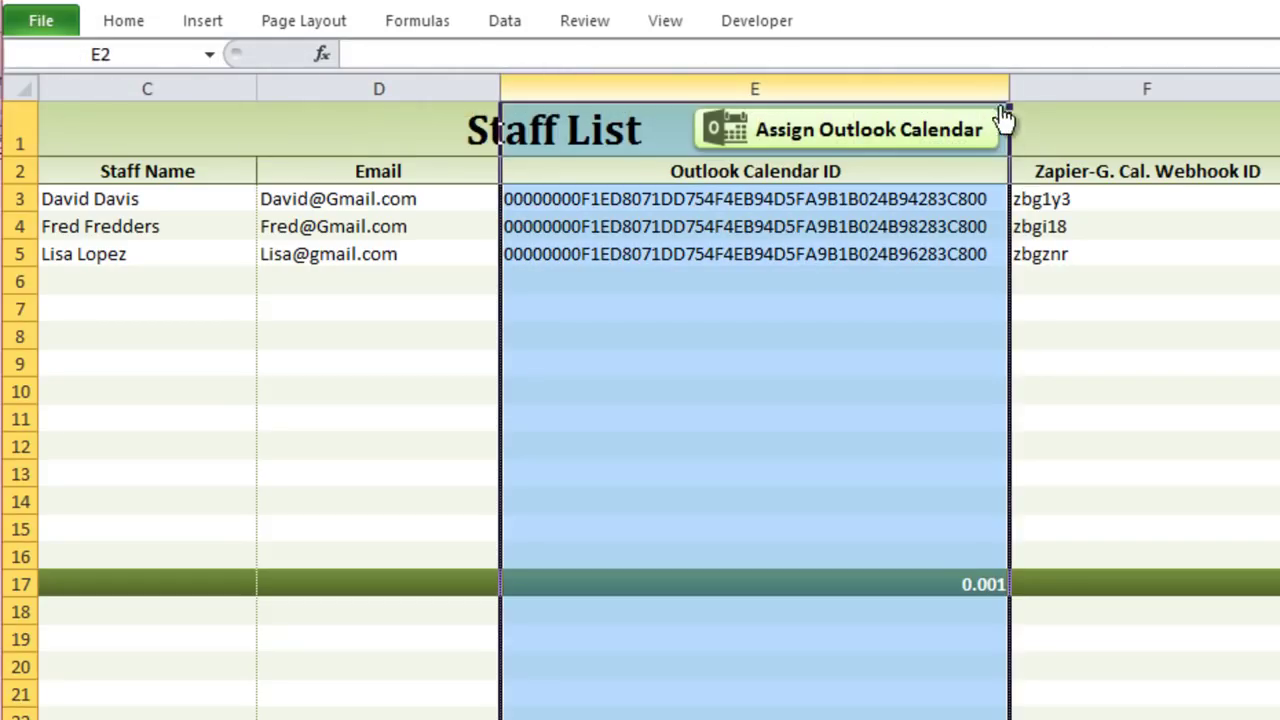
{"action": "key", "text": "ctrl+F1"}
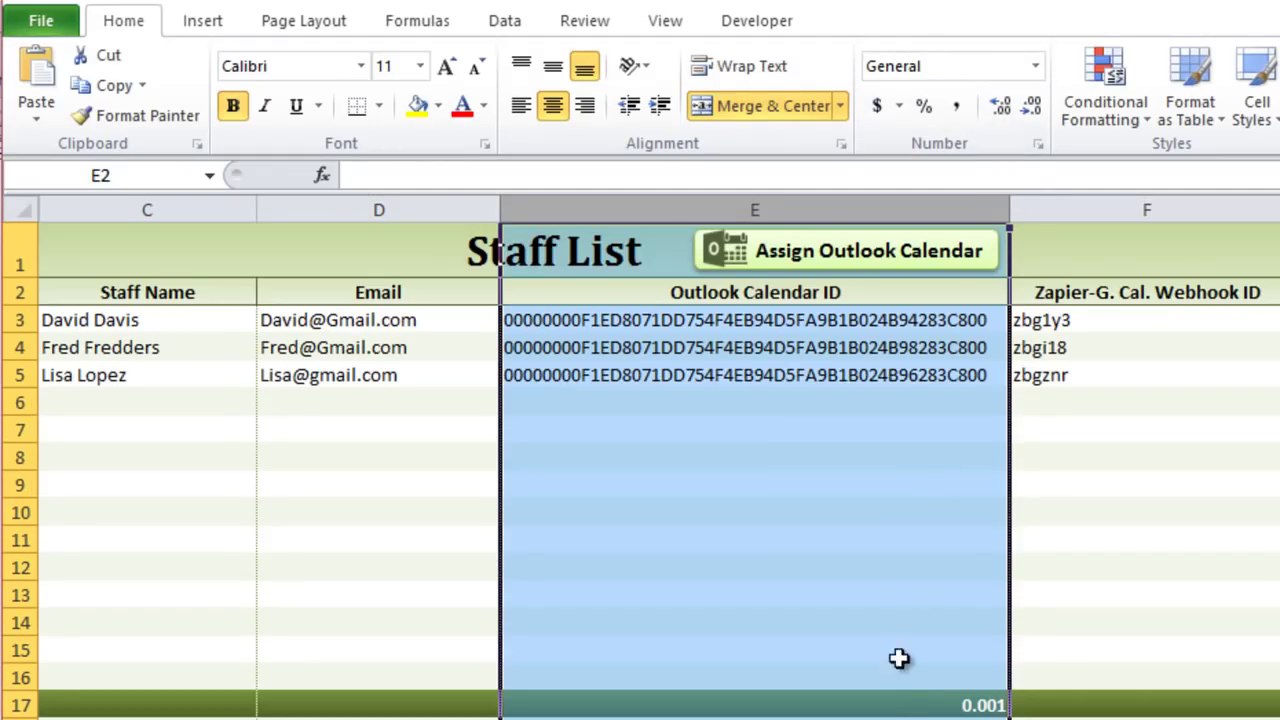
{"action": "left_click", "coordinate": [905, 702]}
{"action": "left_click", "coordinate": [1000, 107]}
{"action": "left_click", "coordinate": [1000, 107]}
{"action": "left_click", "coordinate": [1000, 107]}
{"action": "left_click", "coordinate": [1000, 107]}
{"action": "left_click", "coordinate": [1000, 107]}
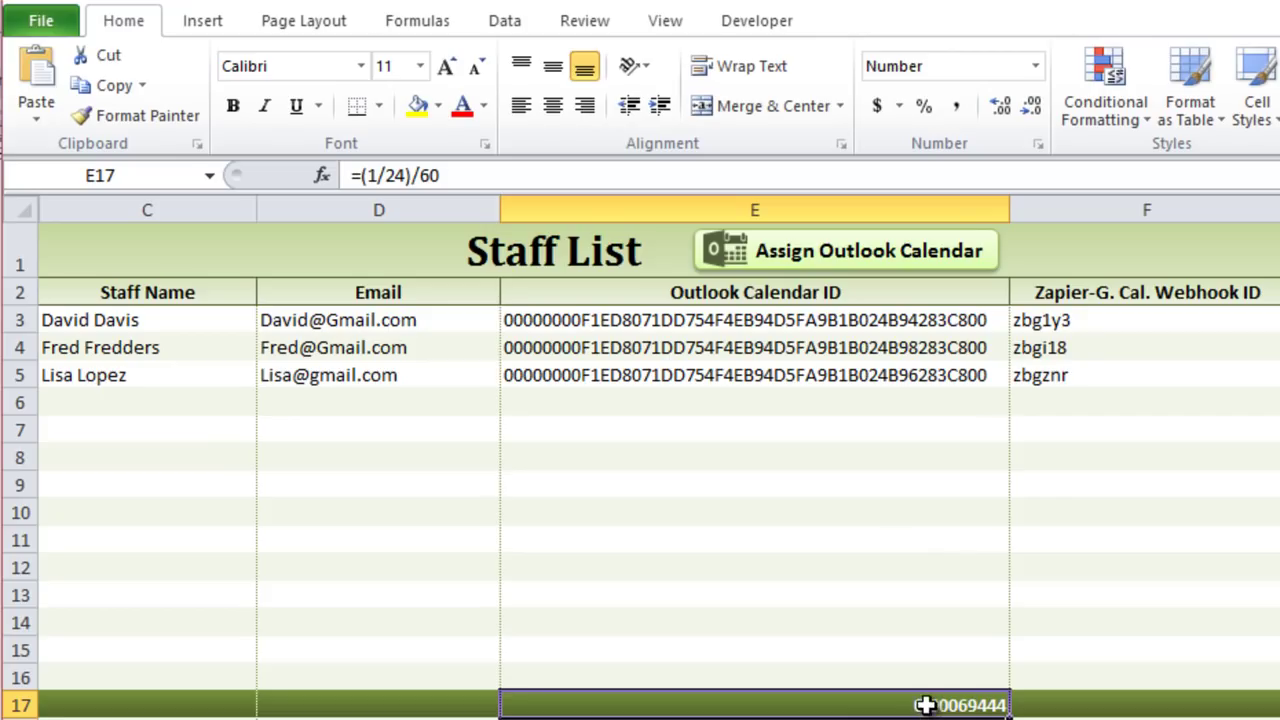
{"action": "key", "text": "Delete"}
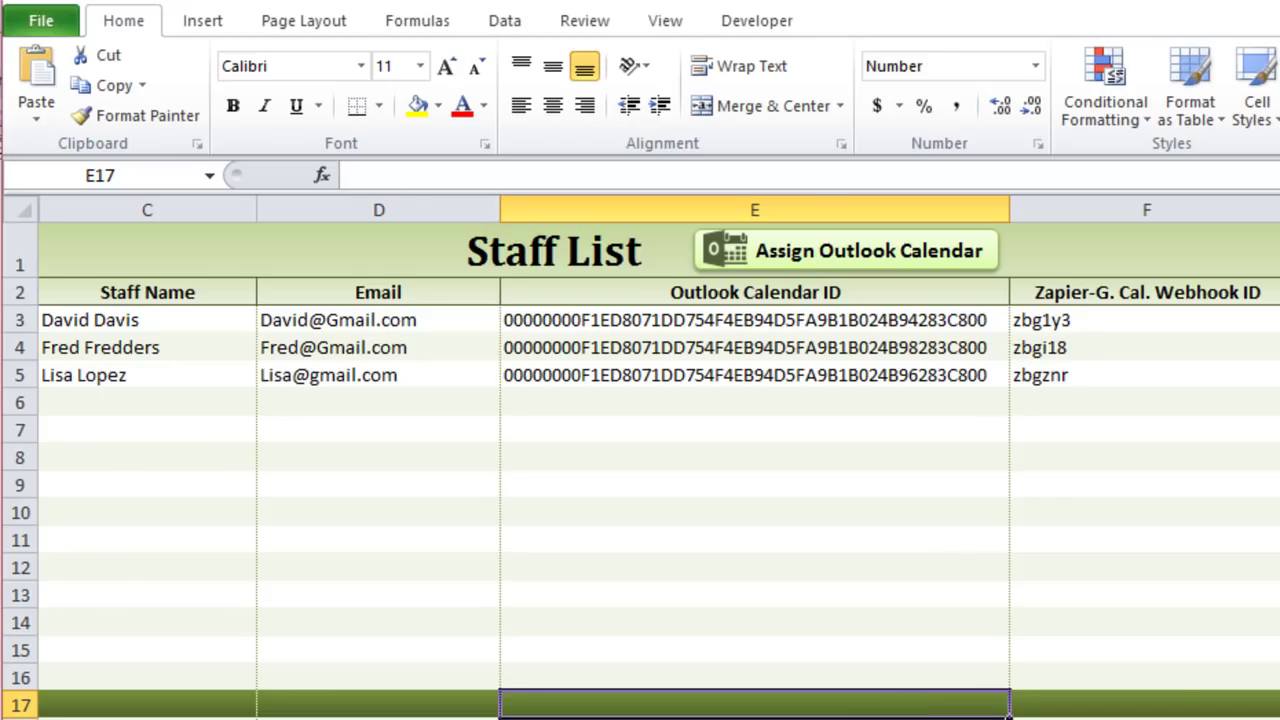
{"action": "key", "text": "ctrl+w"}
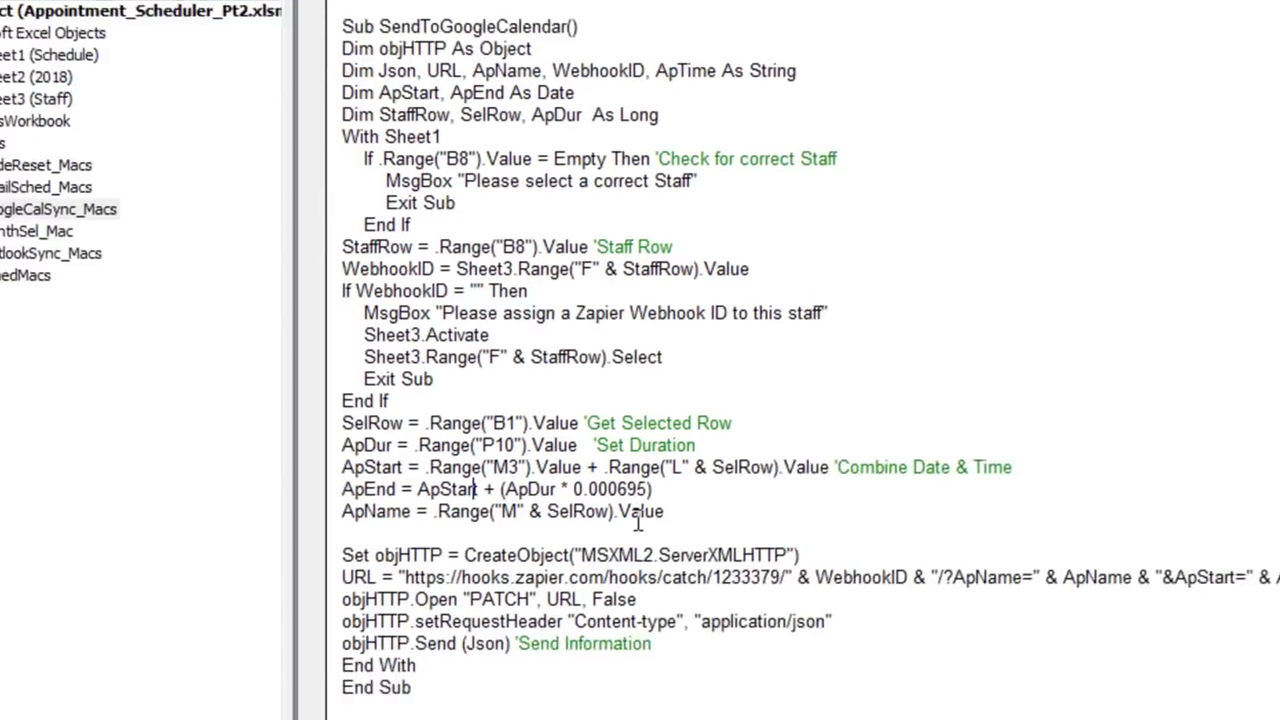
Step: Walk through the ApEnd line: ApStart plus ApDur times the 0.000695 factor
{"action": "left_click_drag", "start_coordinate": [621, 437], "coordinate": [540, 433]}
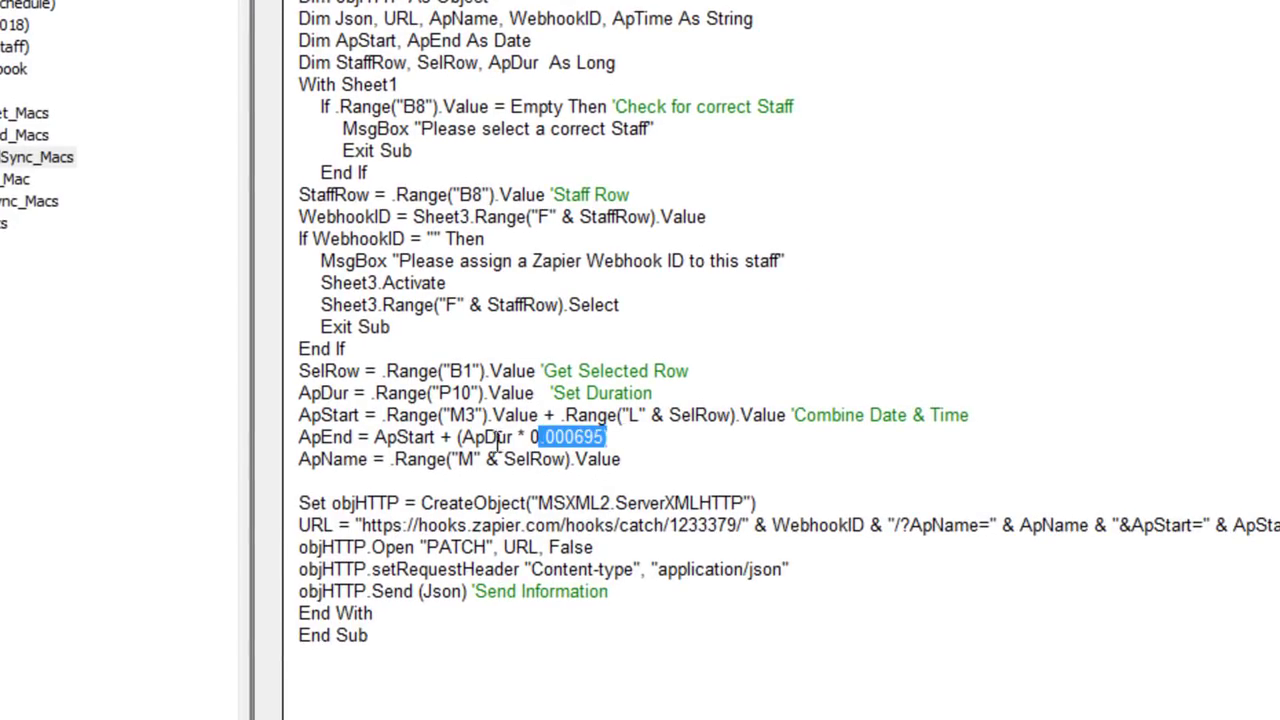
{"action": "left_click_drag", "start_coordinate": [505, 440], "coordinate": [459, 440]}
{"action": "left_click_drag", "start_coordinate": [606, 437], "coordinate": [461, 440]}
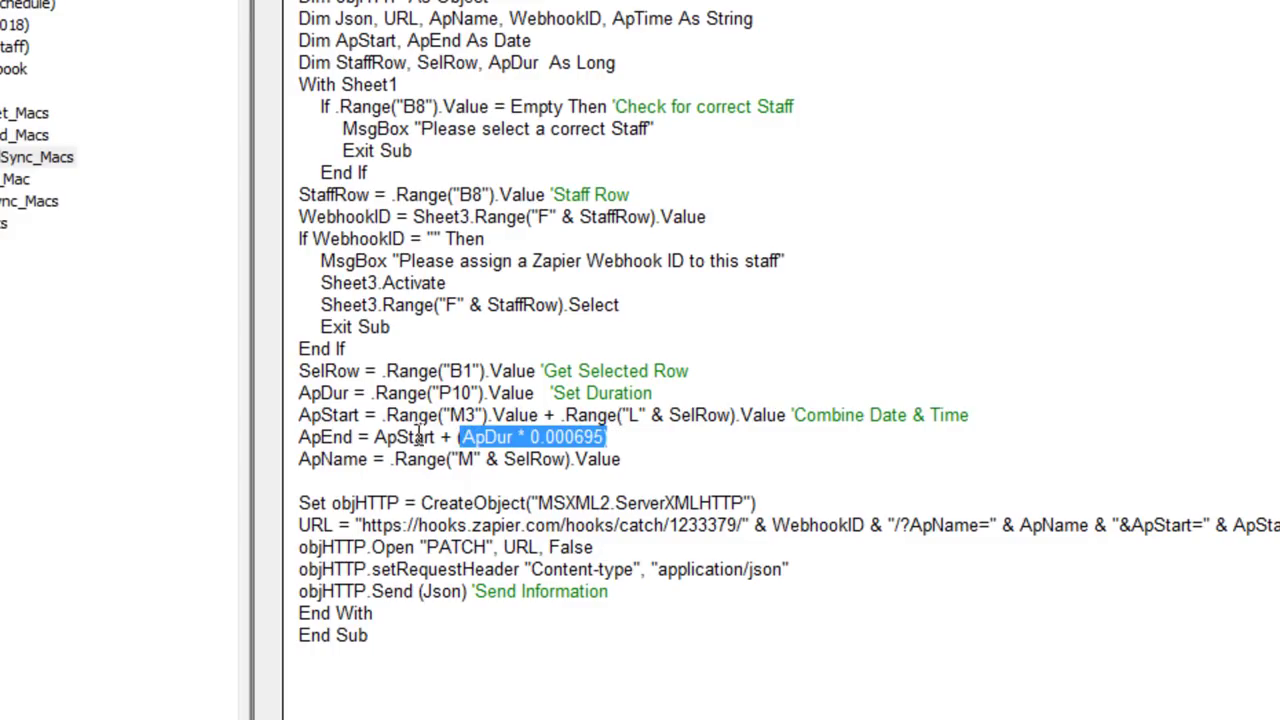
{"action": "left_click_drag", "start_coordinate": [353, 442], "coordinate": [298, 440]}
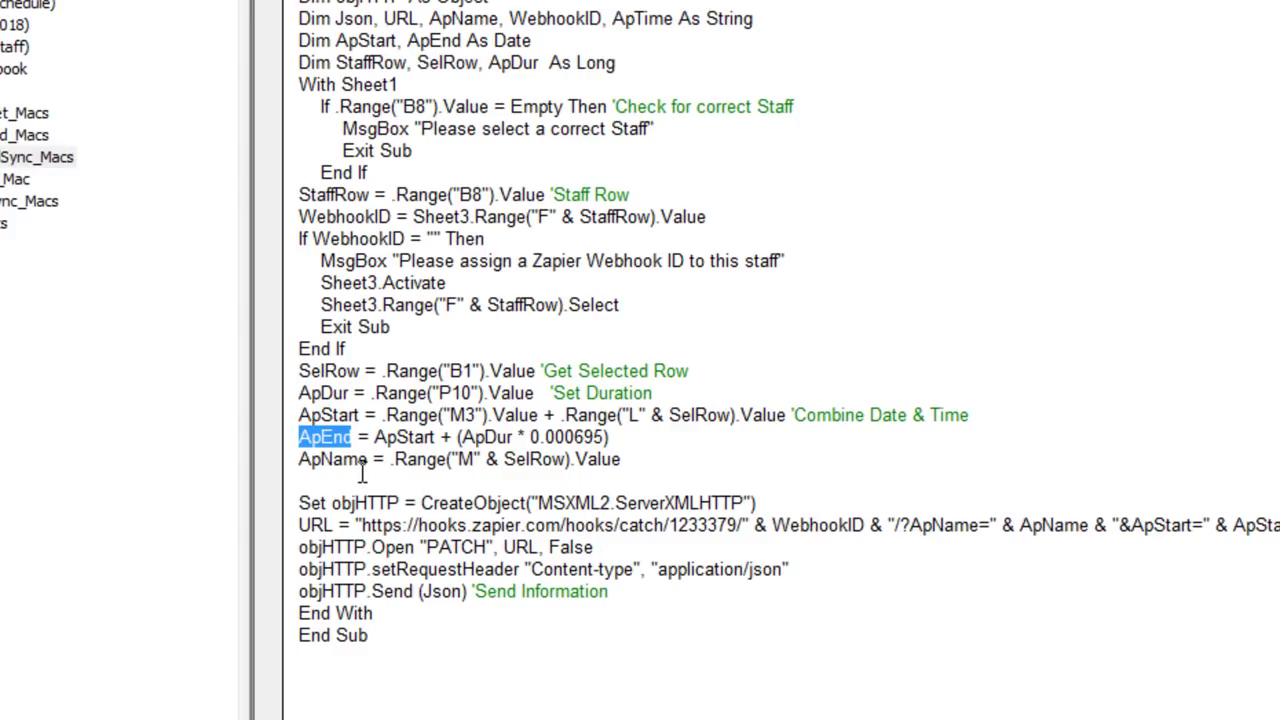
{"action": "left_click_drag", "start_coordinate": [362, 464], "coordinate": [412, 462]}
{"action": "left_click_drag", "start_coordinate": [640, 462], "coordinate": [386, 440]}
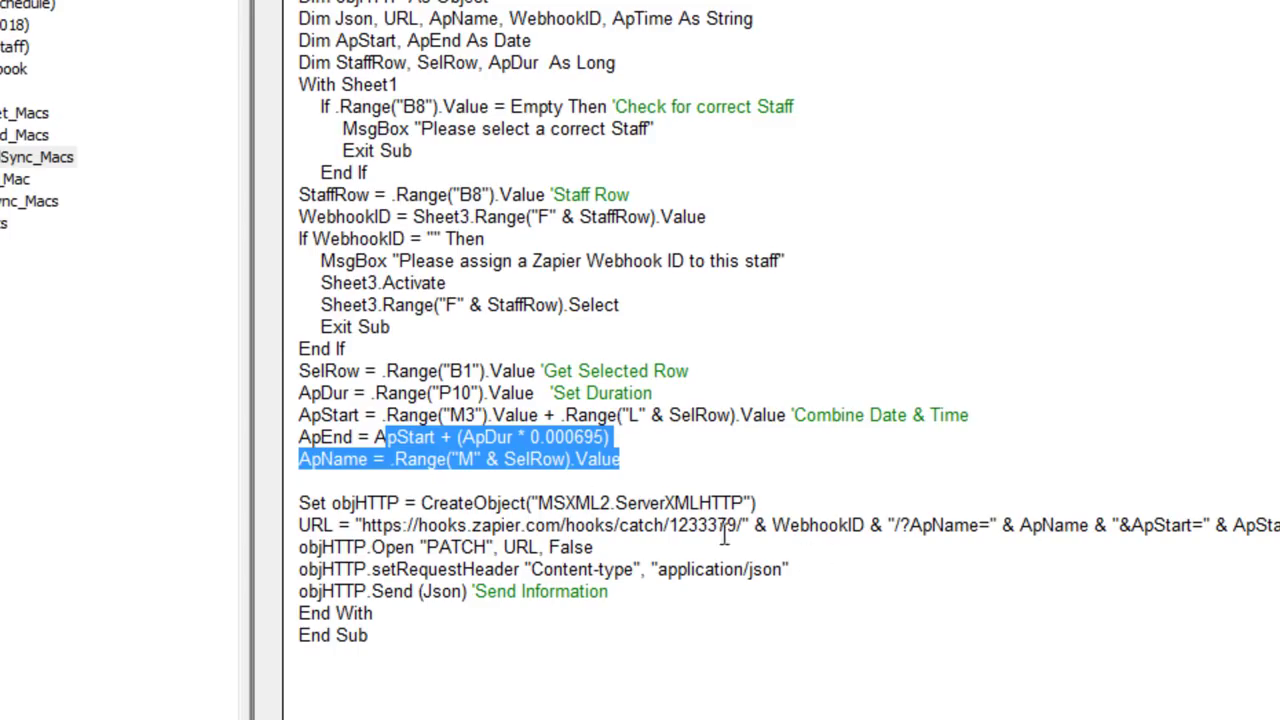
{"action": "left_click", "coordinate": [912, 516]}
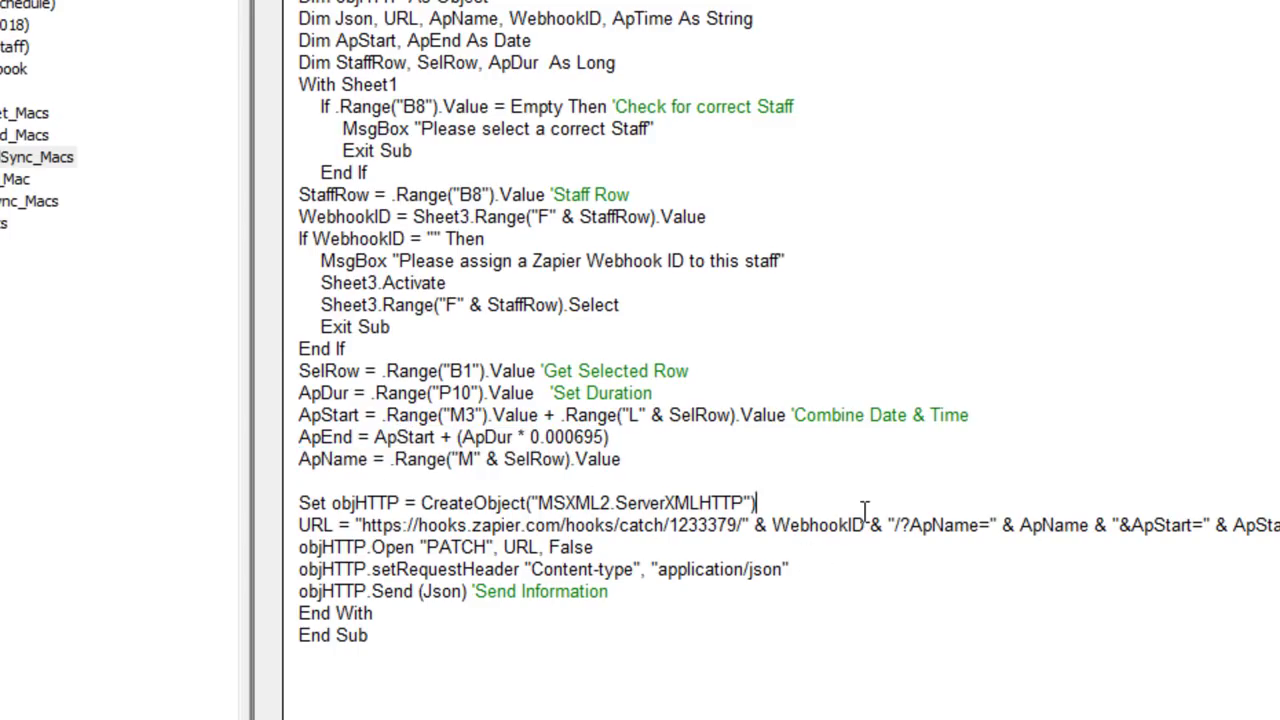
Step: Review the URL line's Zapier hook address, catch ID and WebhookID, then select the hard-coded URL
{"action": "left_click_drag", "start_coordinate": [750, 527], "coordinate": [358, 527]}
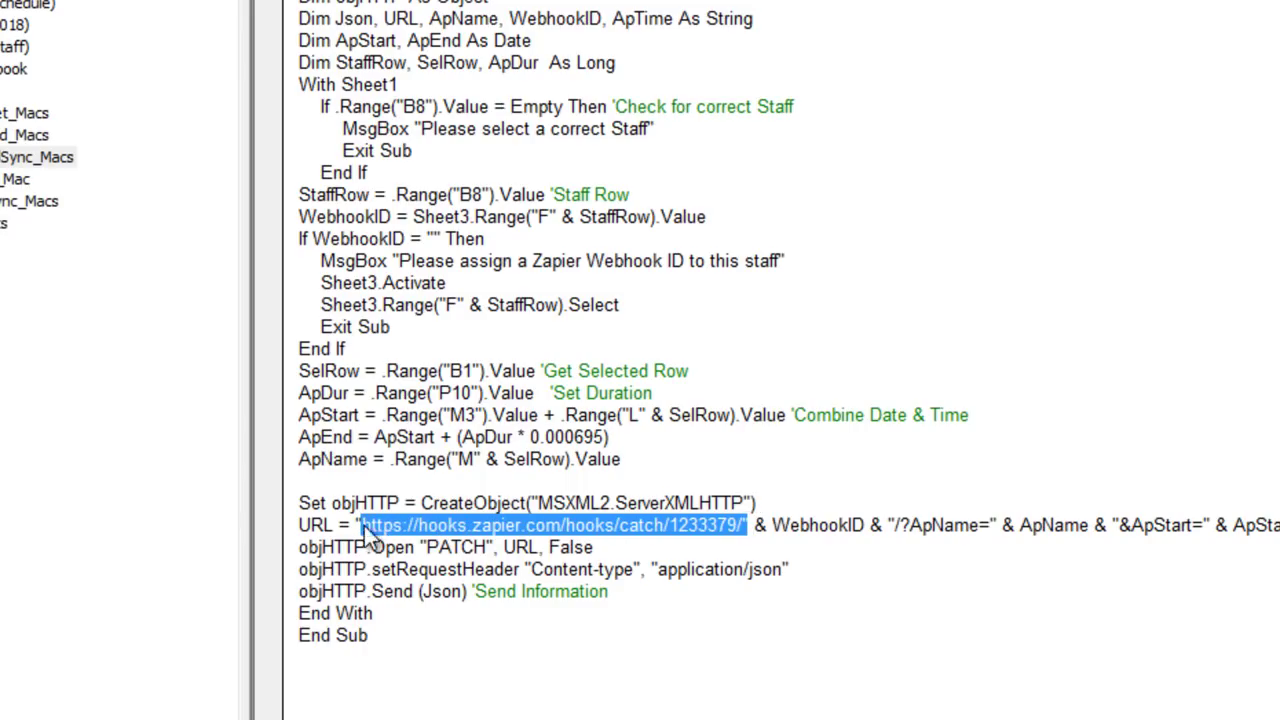
{"action": "left_click", "coordinate": [508, 566]}
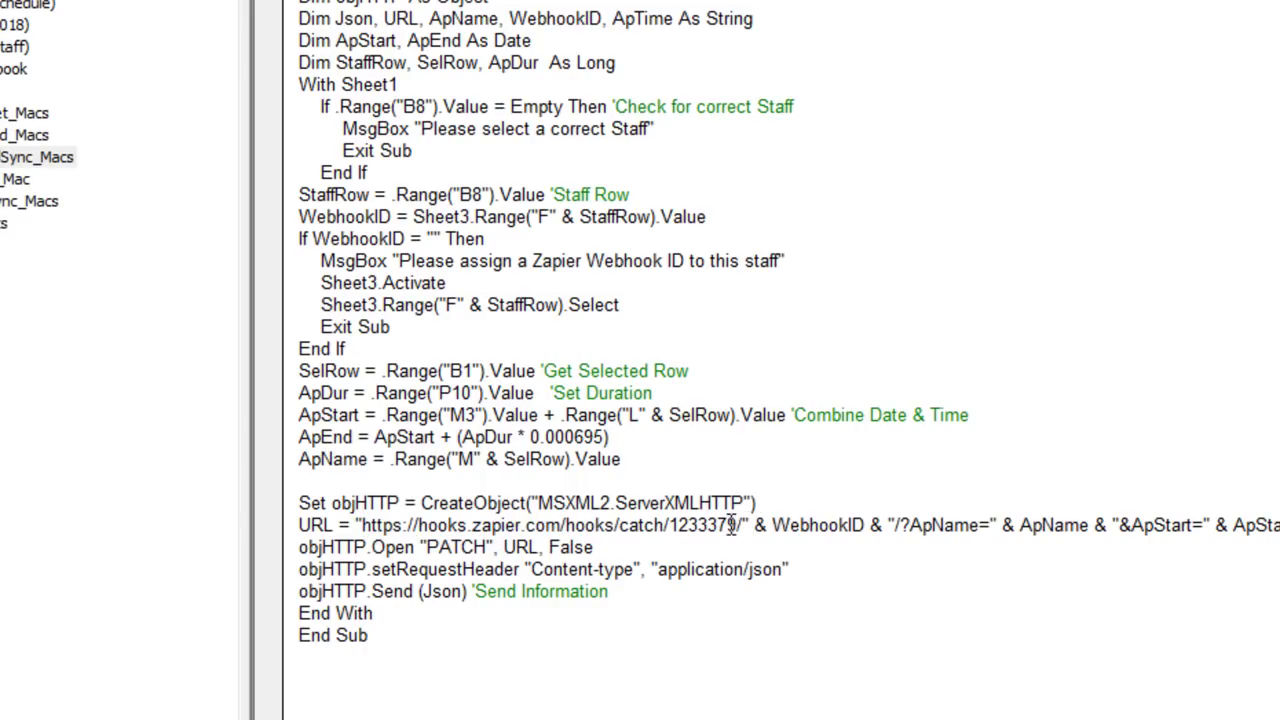
{"action": "left_click_drag", "start_coordinate": [743, 527], "coordinate": [363, 527]}
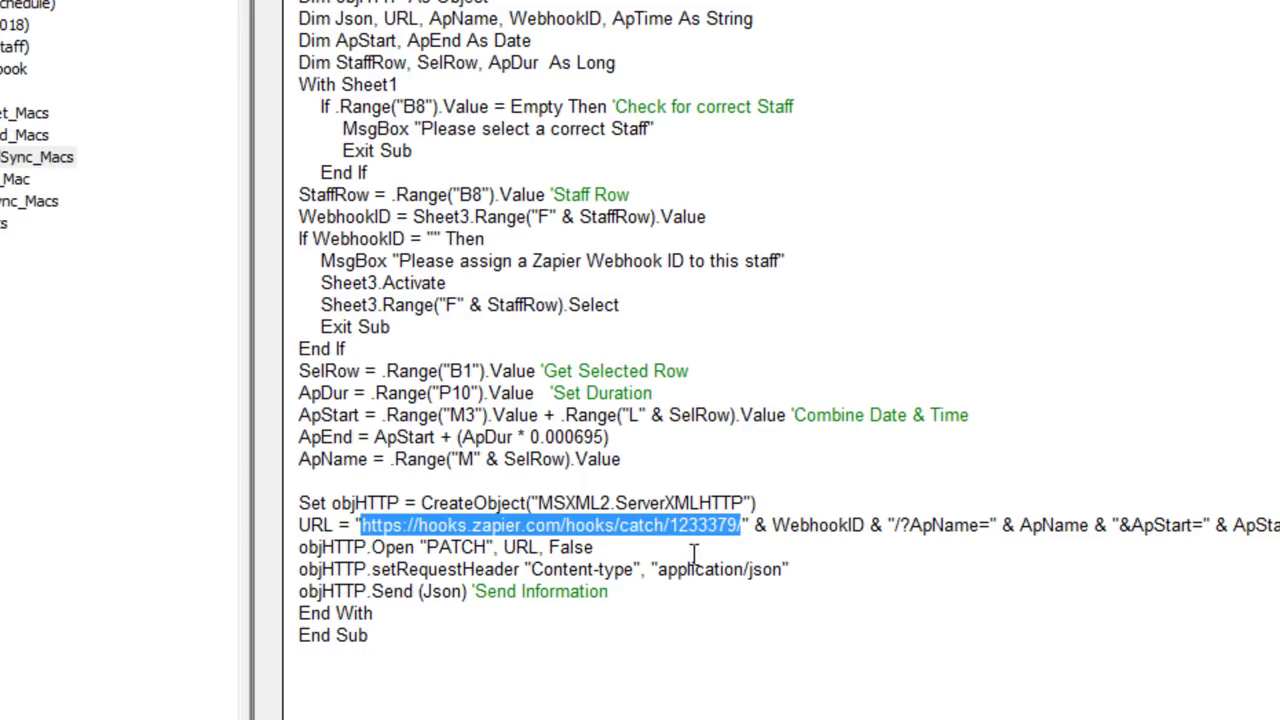
{"action": "left_click", "coordinate": [718, 538]}
{"action": "left_click_drag", "start_coordinate": [738, 527], "coordinate": [683, 530]}
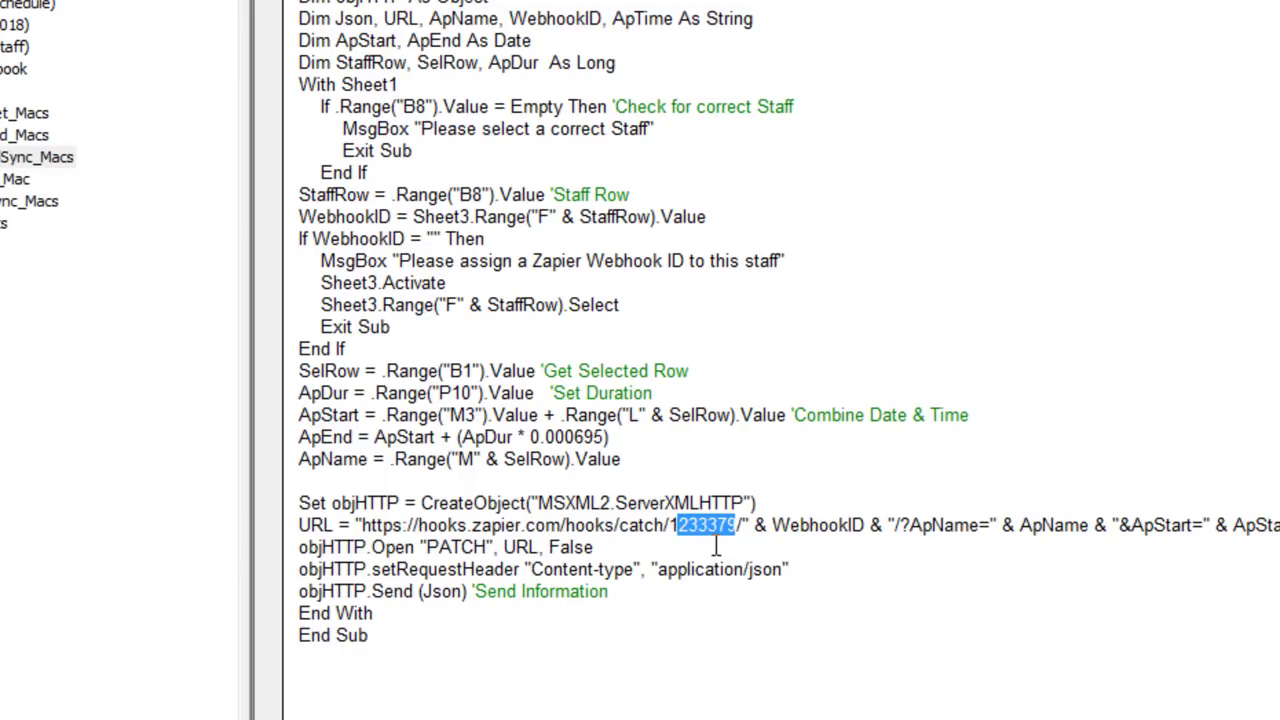
{"action": "left_click_drag", "start_coordinate": [737, 527], "coordinate": [672, 522]}
{"action": "left_click", "coordinate": [737, 535]}
{"action": "left_click_drag", "start_coordinate": [738, 525], "coordinate": [677, 530]}
{"action": "left_click", "coordinate": [720, 548]}
{"action": "left_click_drag", "start_coordinate": [850, 525], "coordinate": [771, 535]}
{"action": "left_click", "coordinate": [852, 527]}
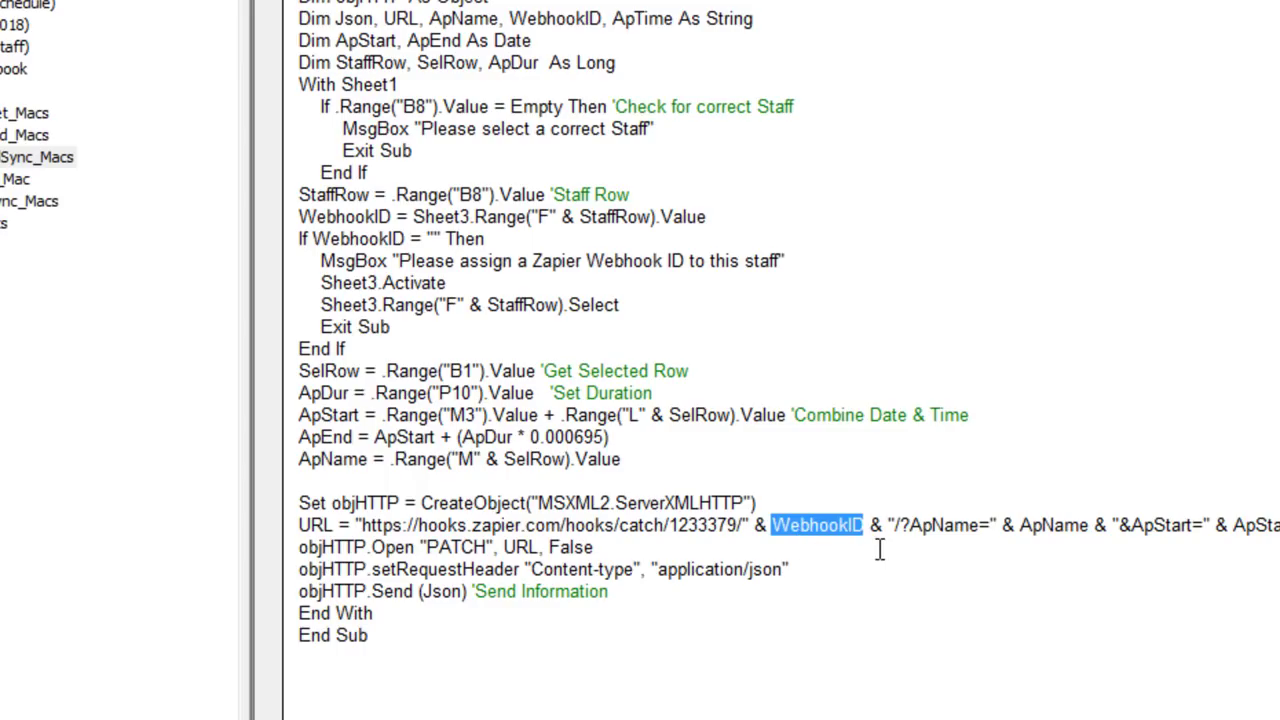
{"action": "left_click_drag", "start_coordinate": [738, 527], "coordinate": [362, 525]}
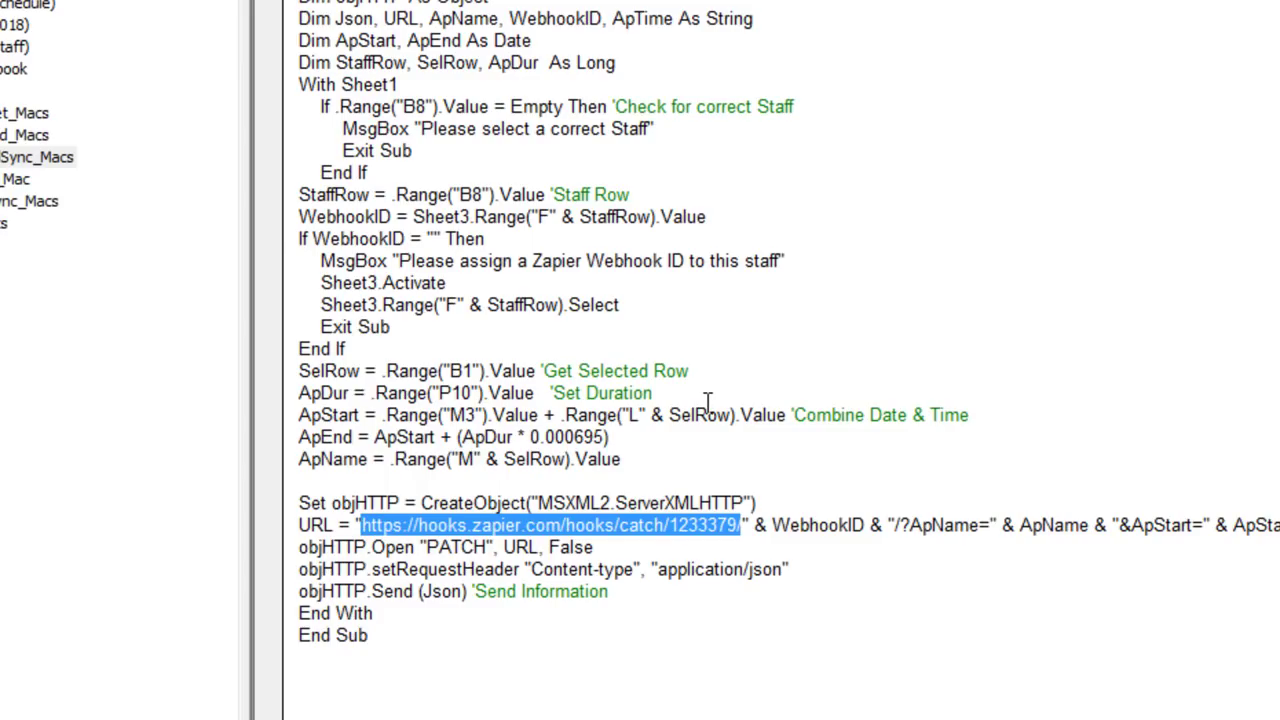
Step: Replace the hard-coded Zapier URL with the placeholder [Add Your Webhook Link Here]
{"action": "key", "text": "BackSpace"}
{"action": "type", "text": "[Add Your Qb"}
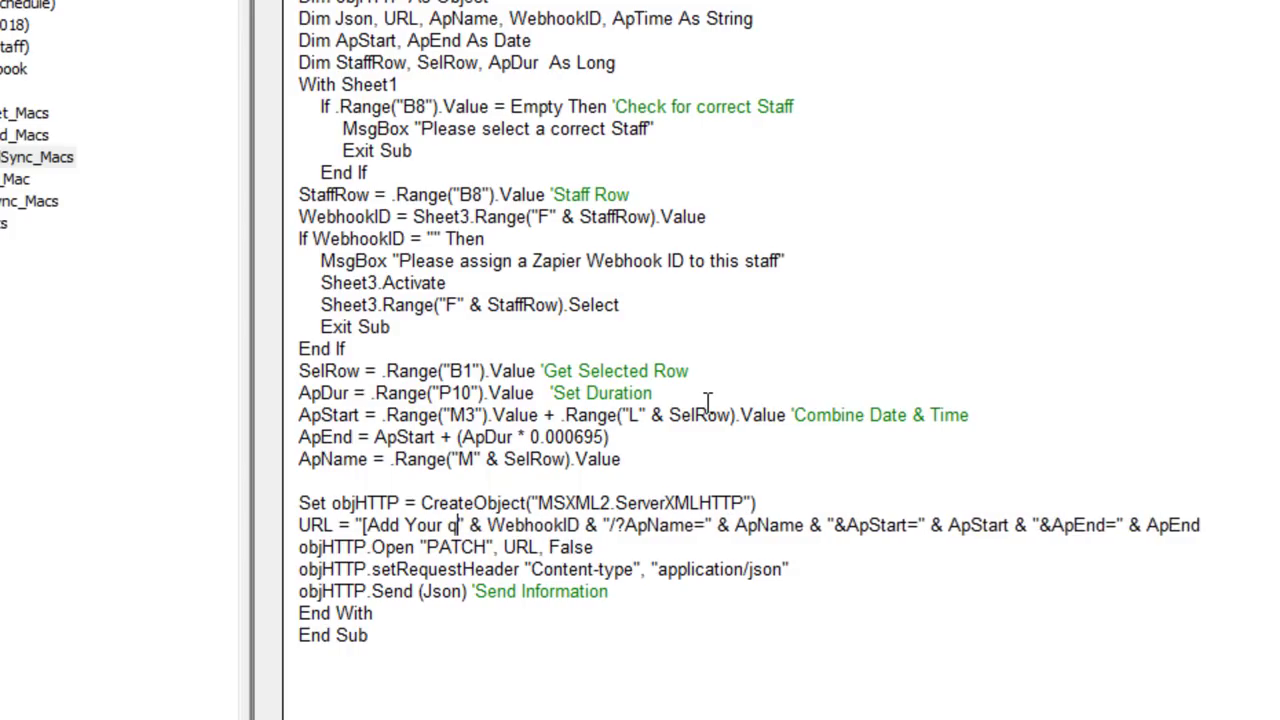
{"action": "key", "text": "BackSpace"}
{"action": "key", "text": "BackSpace"}
{"action": "type", "text": "Webh"}
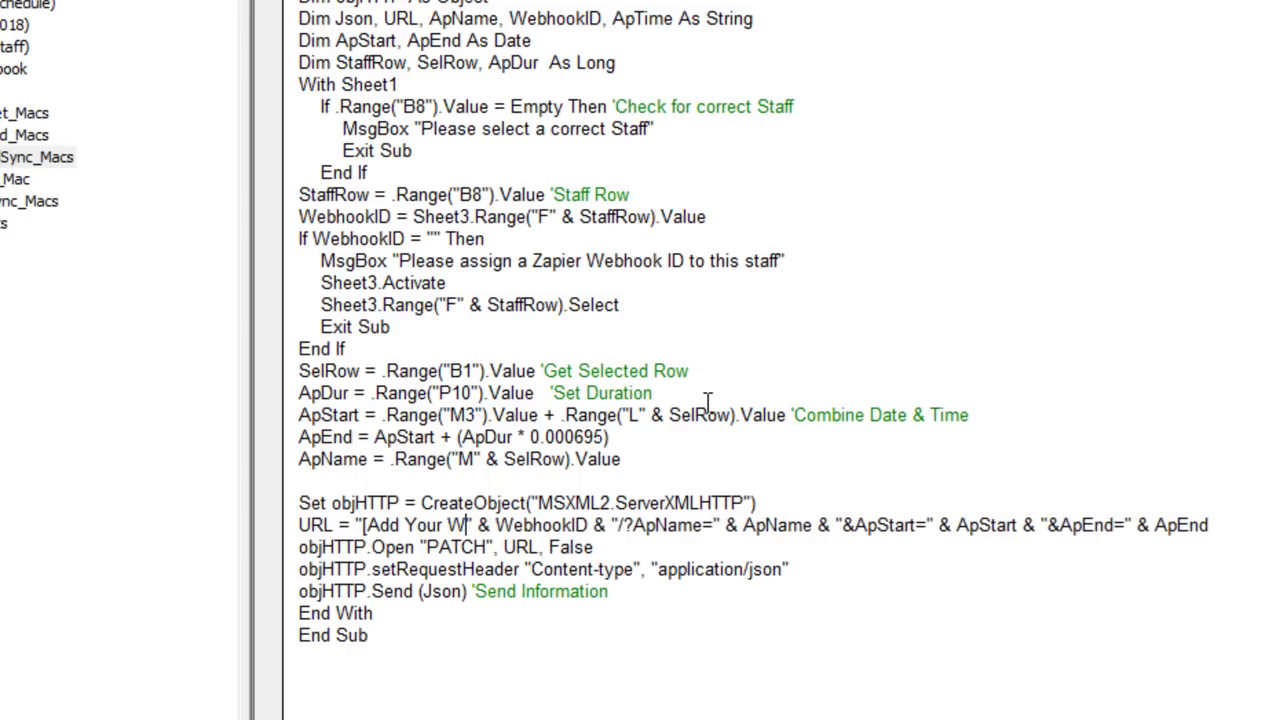
{"action": "type", "text": "ook "}
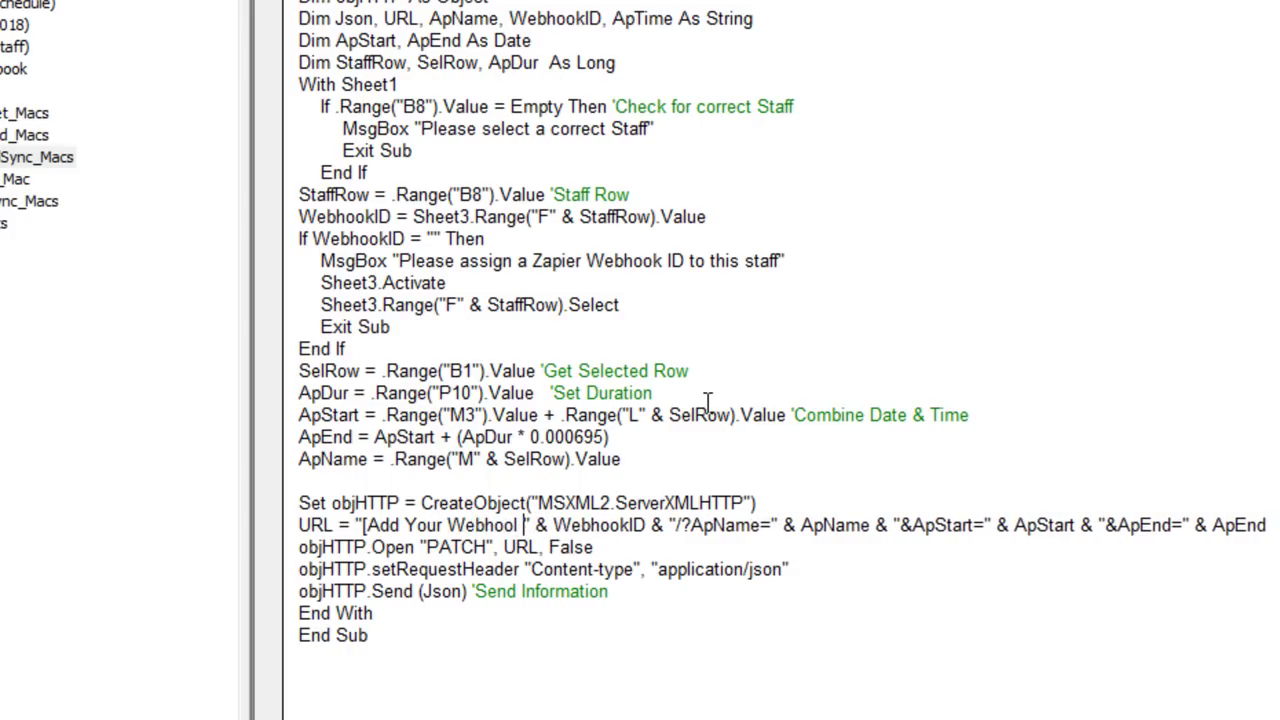
{"action": "type", "text": "Link "}
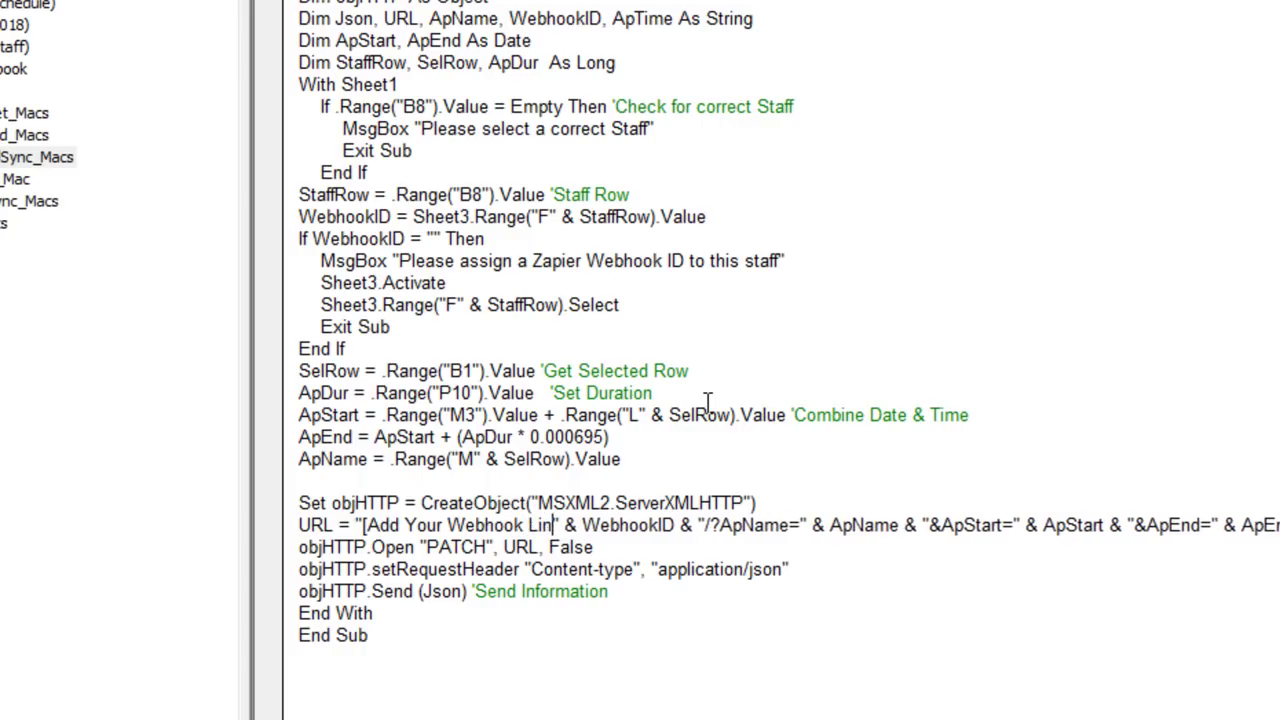
{"action": "type", "text": "Here"}
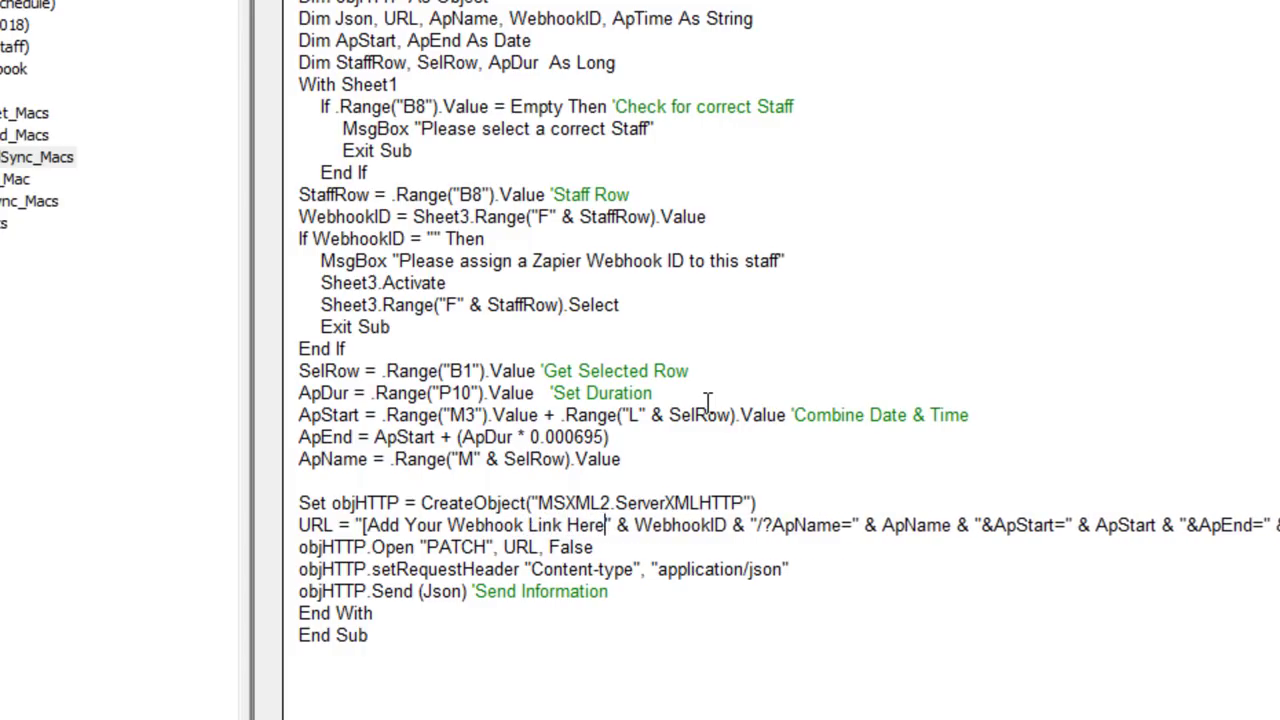
{"action": "type", "text": "]"}
{"action": "key", "text": "BackSpace"}
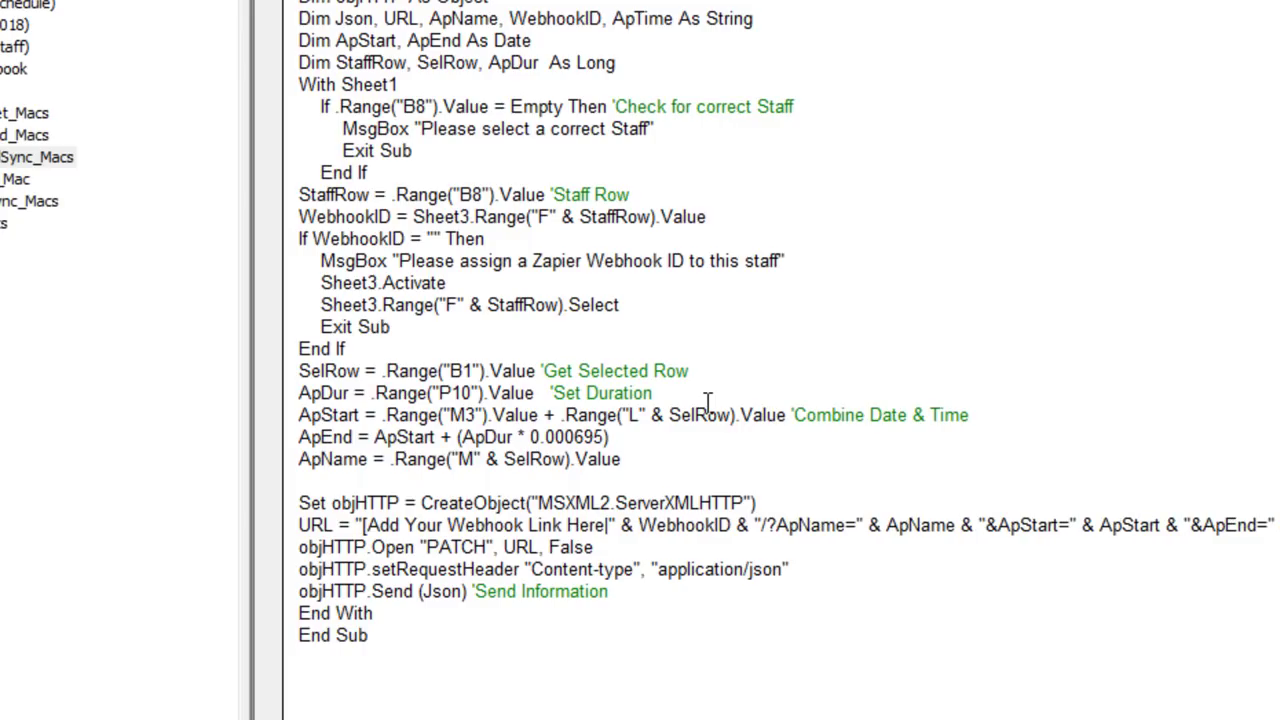
{"action": "type", "text": "]"}
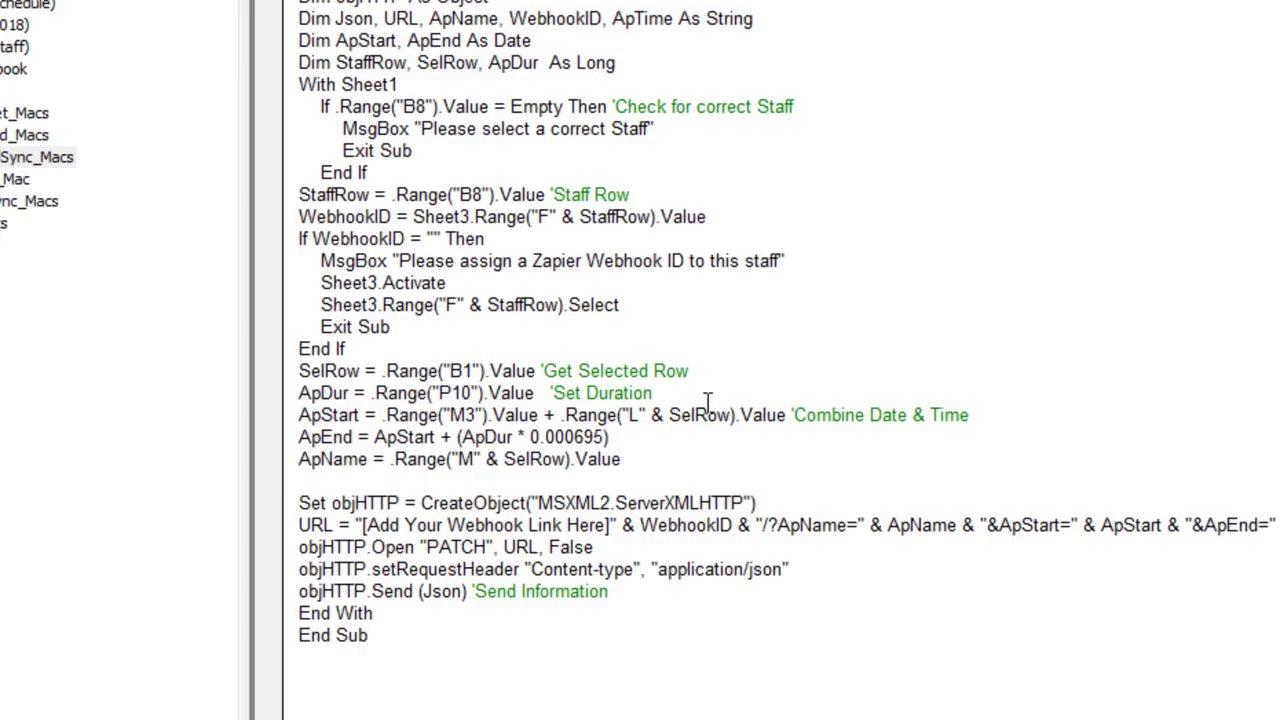
{"action": "left_click", "coordinate": [419, 527]}
Step: Review the ApName, ApStart and ApEnd query-string parameters, then reselect the placeholder text
{"action": "left_click_drag", "start_coordinate": [809, 527], "coordinate": [887, 527]}
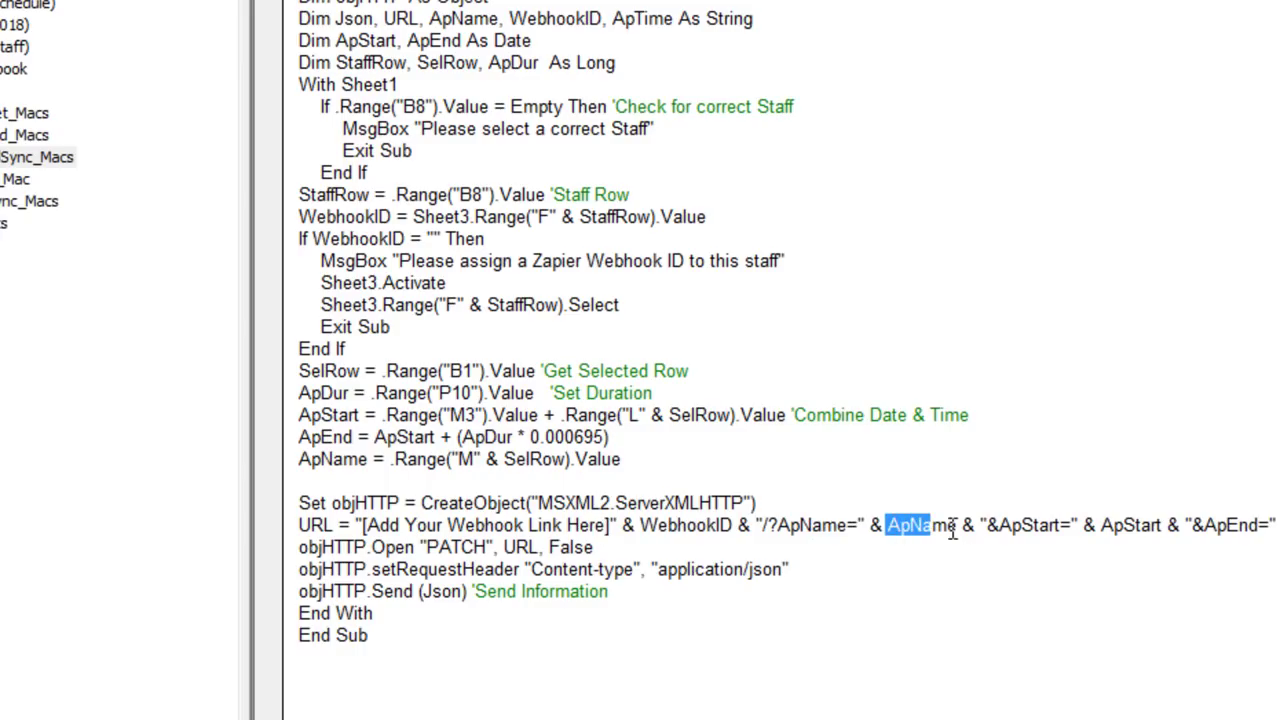
{"action": "left_click_drag", "start_coordinate": [998, 525], "coordinate": [1046, 527]}
{"action": "left_click_drag", "start_coordinate": [1273, 525], "coordinate": [1216, 529]}
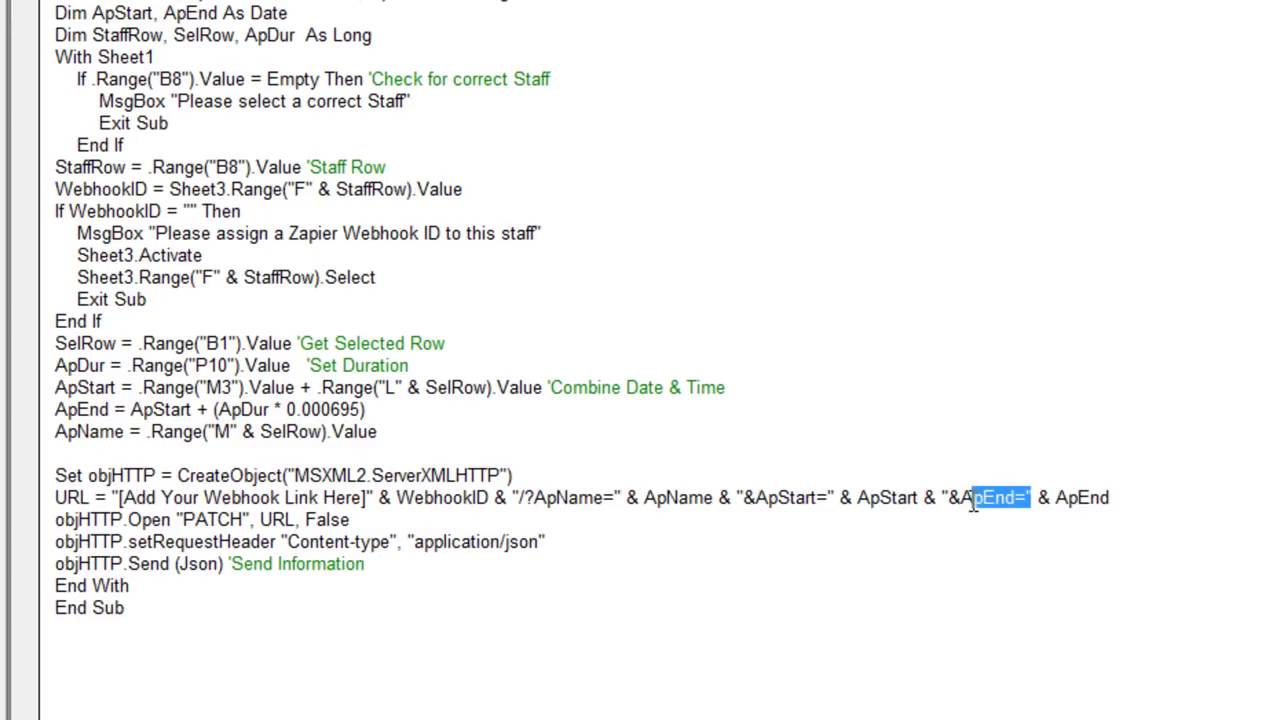
{"action": "left_click_drag", "start_coordinate": [1108, 497], "coordinate": [972, 499]}
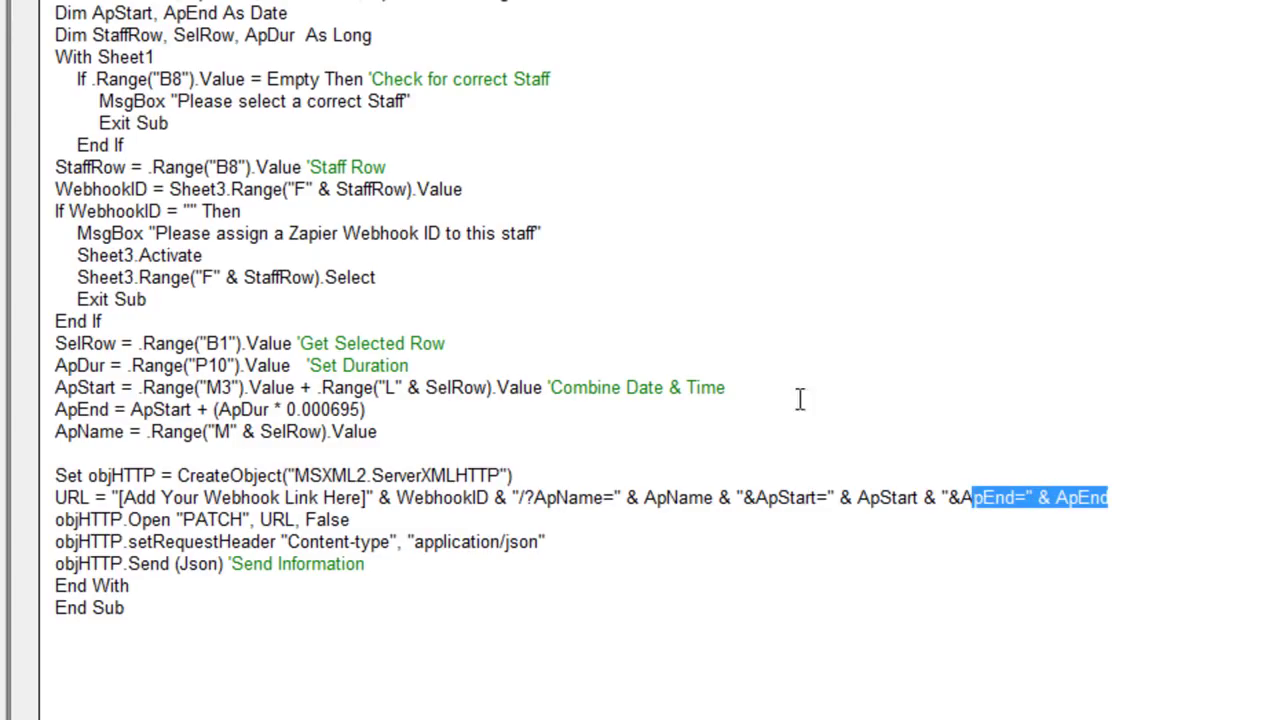
{"action": "left_click", "coordinate": [333, 517]}
{"action": "left_click_drag", "start_coordinate": [372, 497], "coordinate": [124, 498]}
{"action": "left_click", "coordinate": [368, 500]}
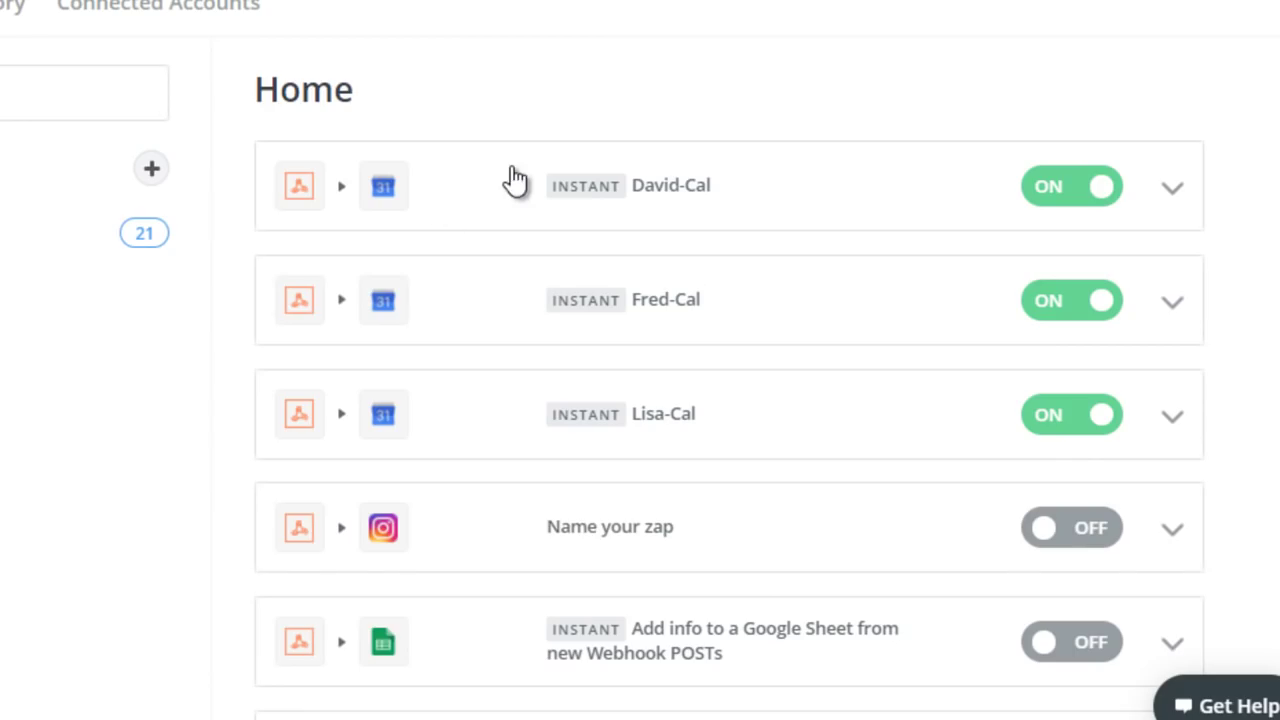
Step: Copy David-Cal's Catch Hook webhook URL up to the catch ID, leaving off the staff-specific ending
{"action": "left_click", "coordinate": [511, 168]}
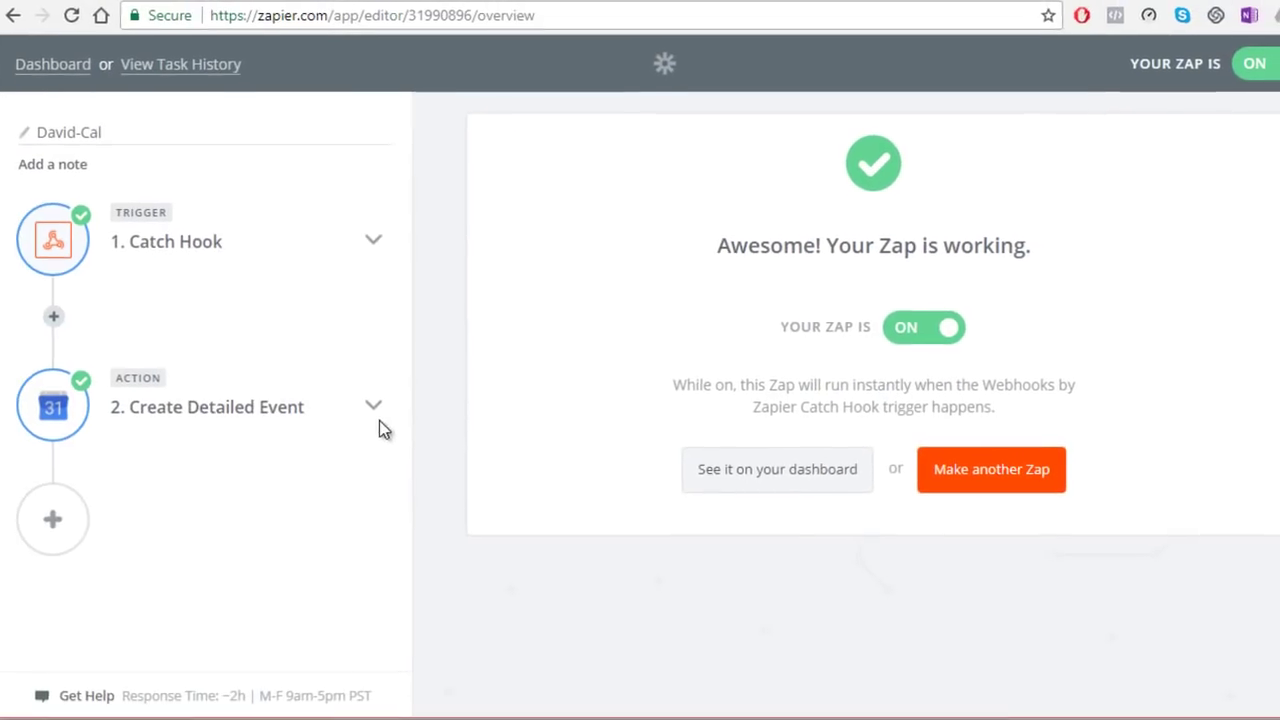
{"action": "left_click", "coordinate": [371, 240]}
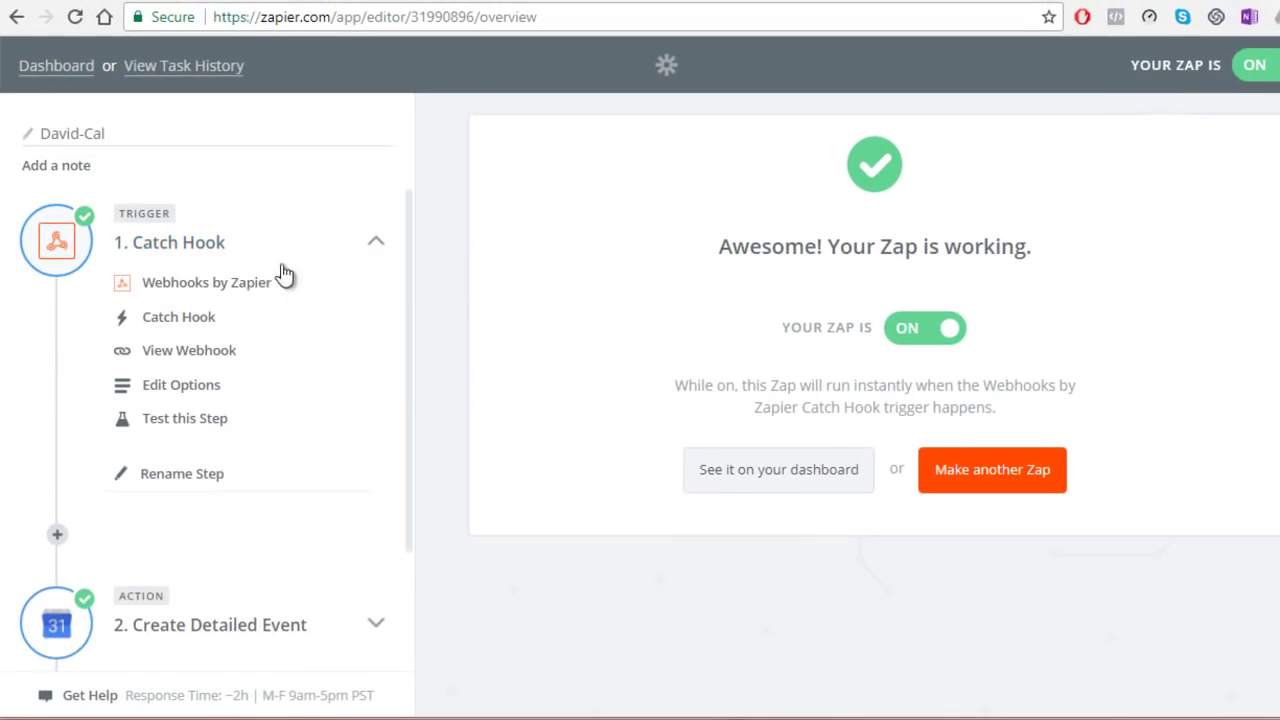
{"action": "left_click", "coordinate": [184, 357]}
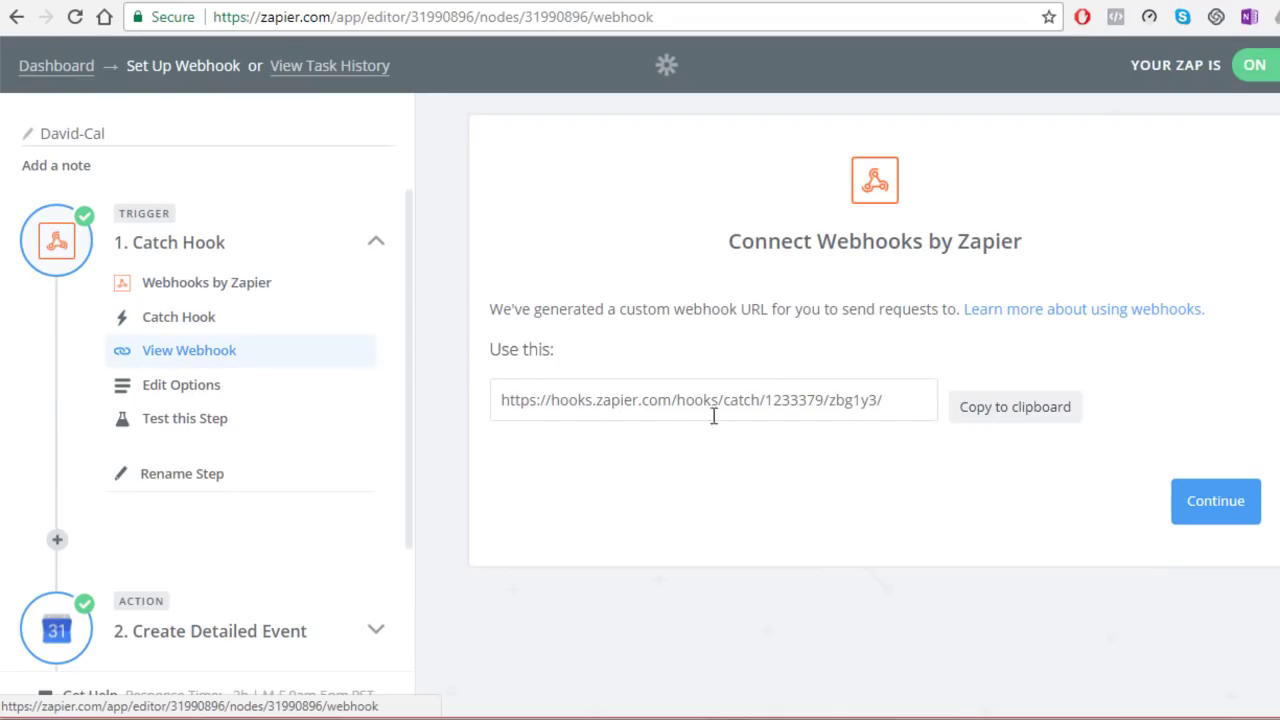
{"action": "left_click_drag", "start_coordinate": [828, 400], "coordinate": [494, 400]}
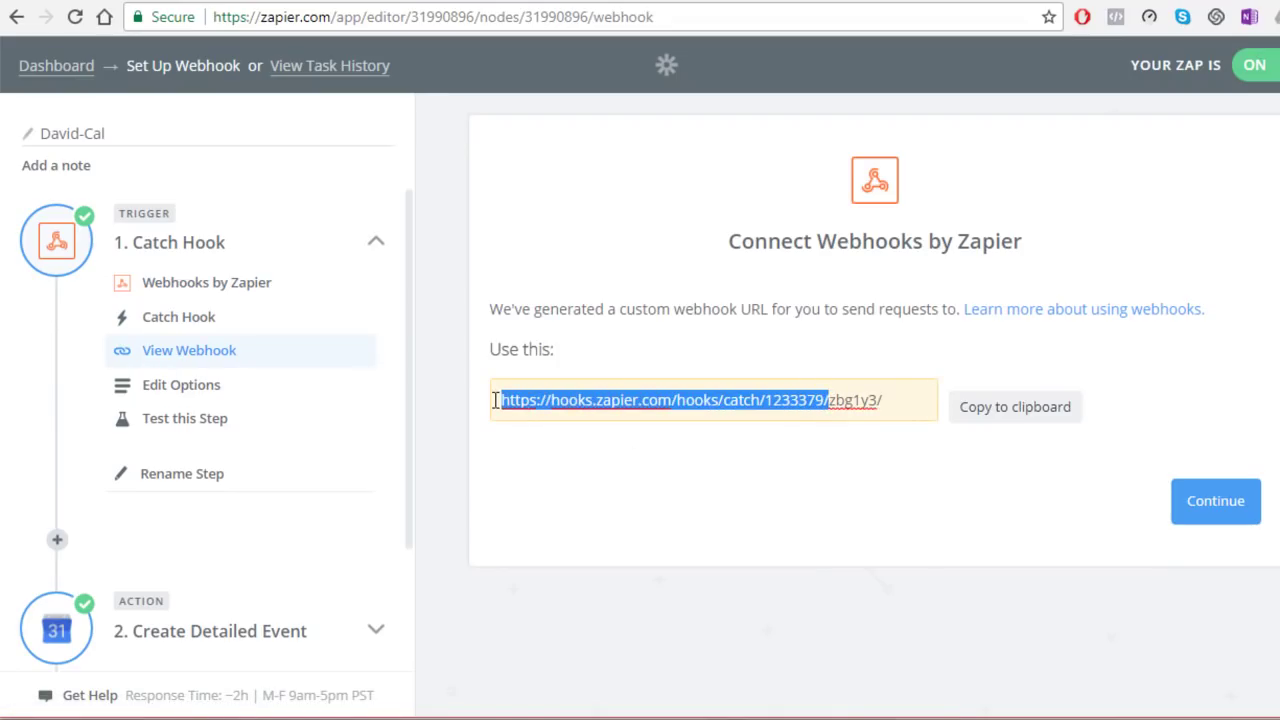
{"action": "right_click", "coordinate": [534, 402]}
{"action": "left_click", "coordinate": [565, 440]}
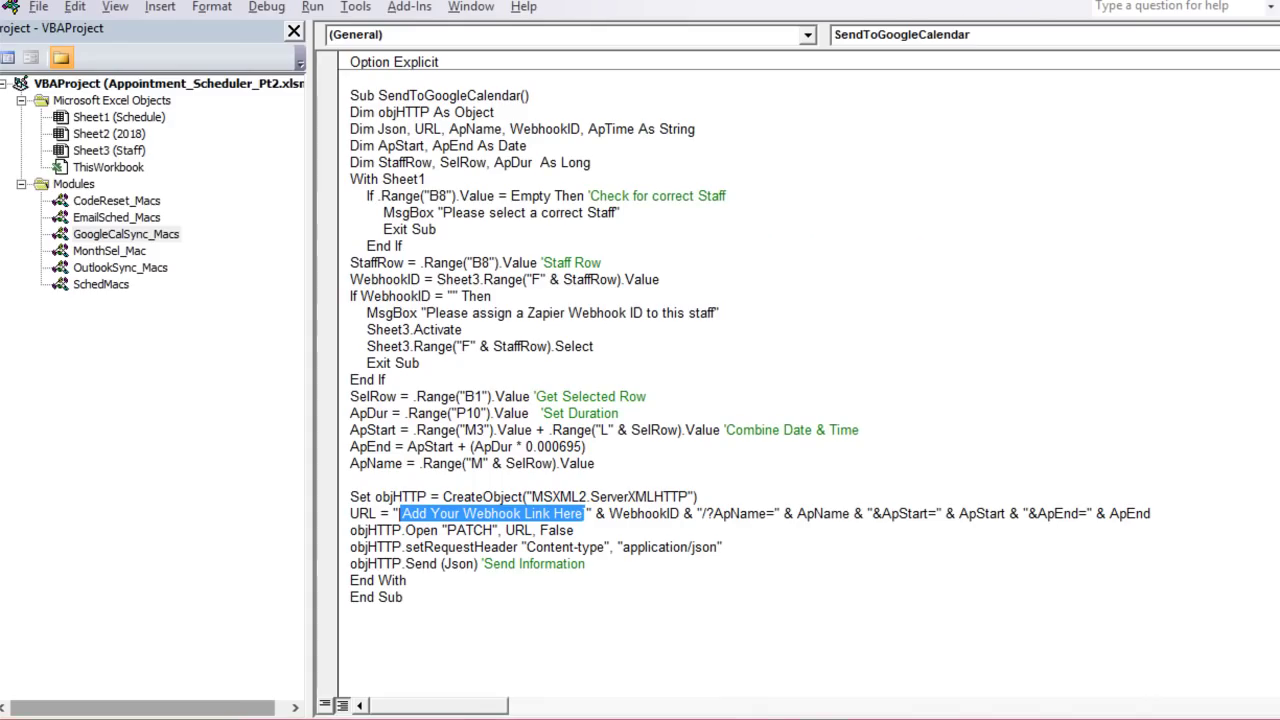
Step: Paste the webhook URL over the placeholder, undo it, view EmailSched_Macs, and return to Excel
{"action": "key", "text": "ctrl+v"}
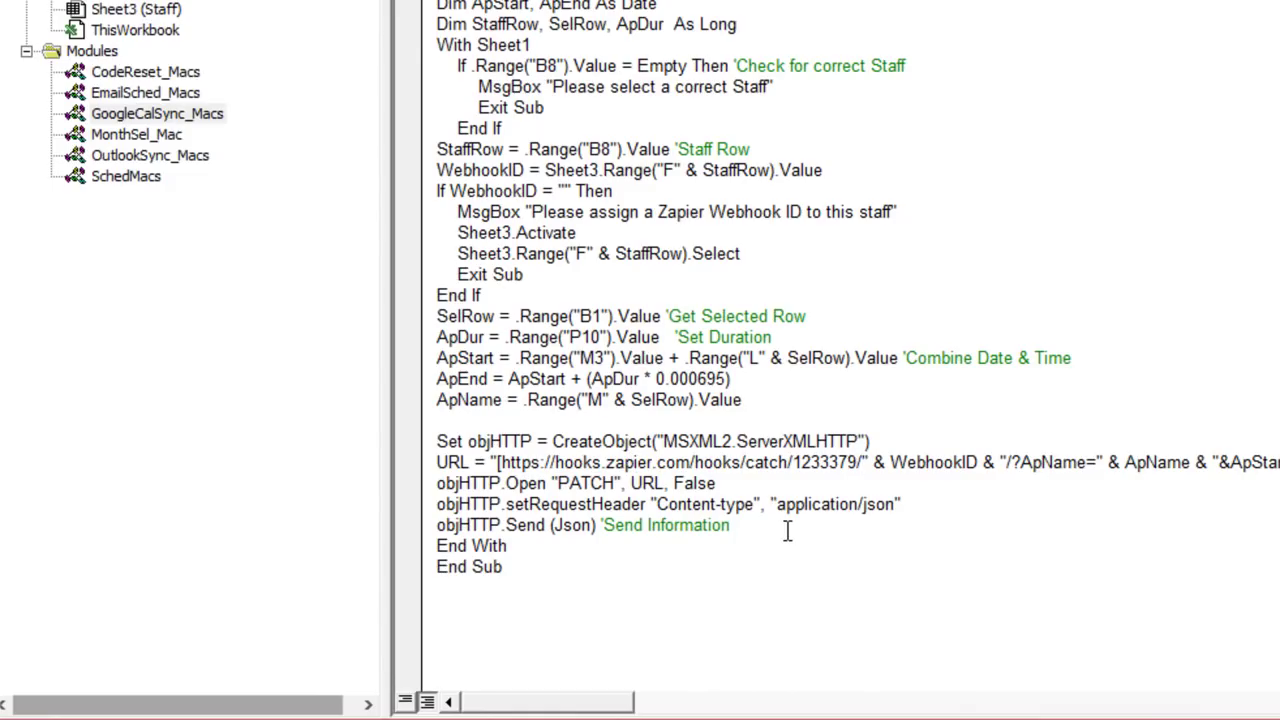
{"action": "left_click", "coordinate": [501, 462]}
{"action": "key", "text": "BackSpace"}
{"action": "key", "text": "ctrl+z"}
{"action": "key", "text": "ctrl+z"}
{"action": "left_click", "coordinate": [592, 402]}
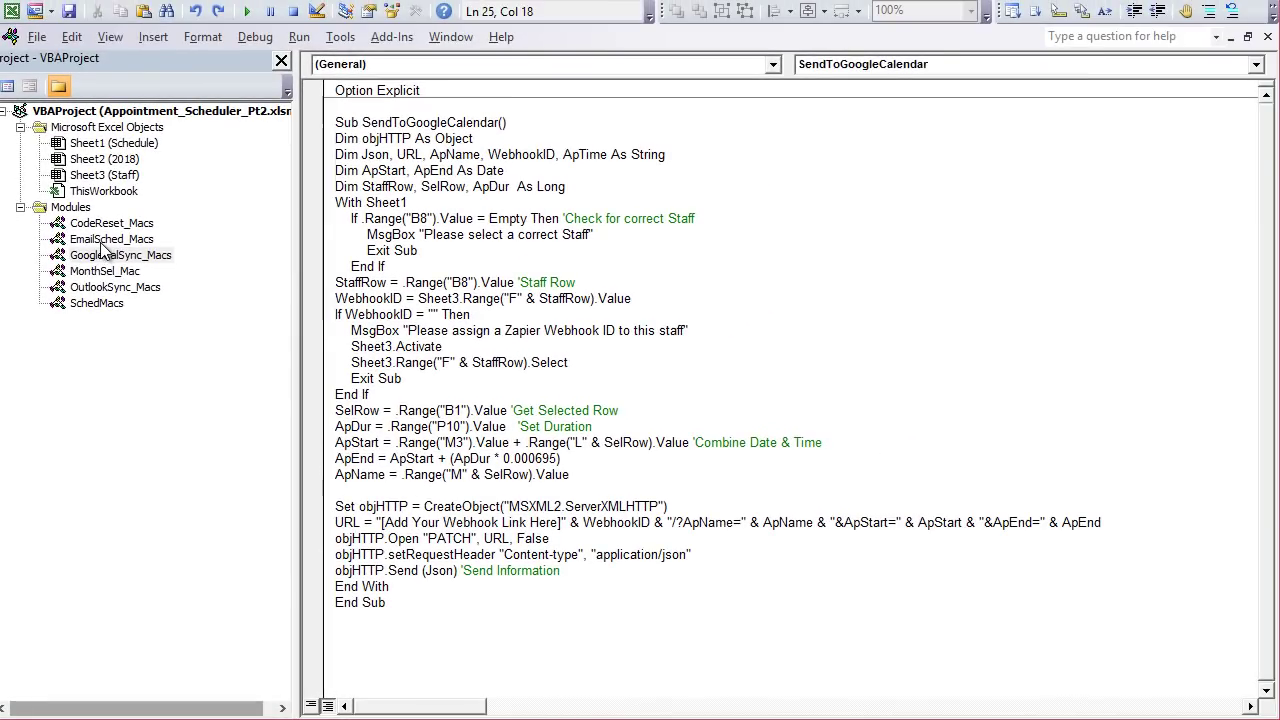
{"action": "double_click", "coordinate": [101, 241]}
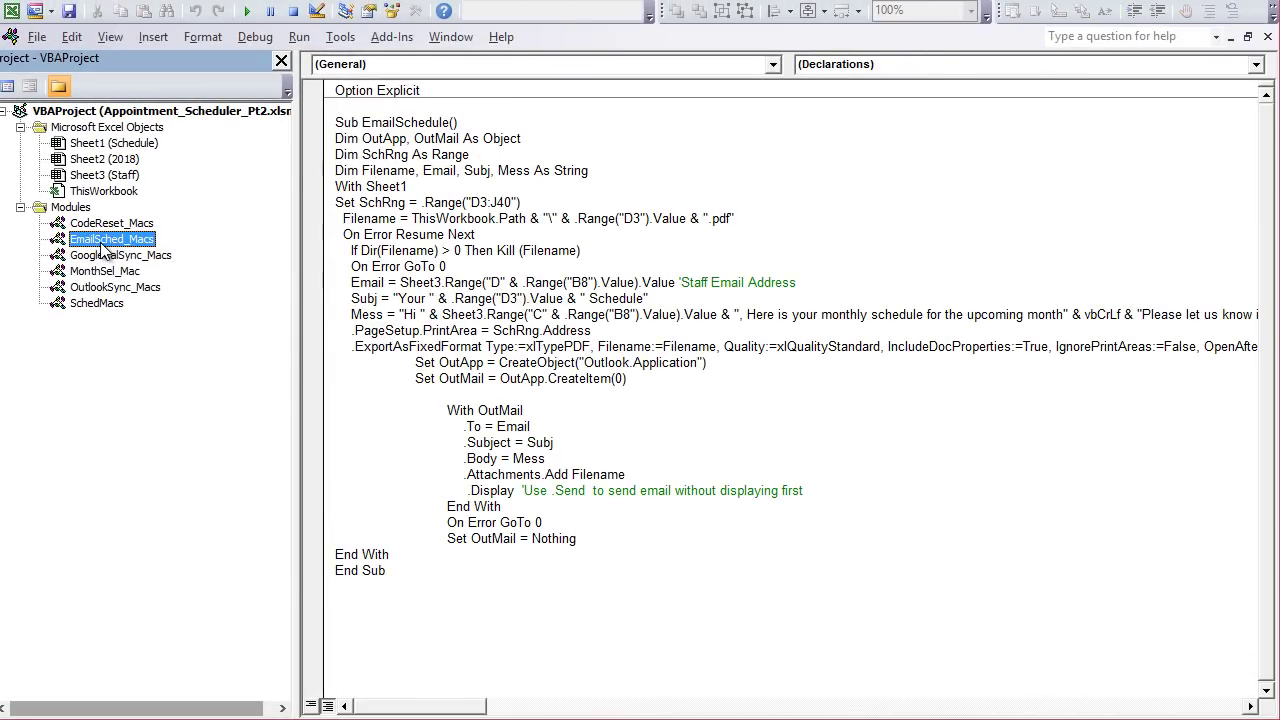
{"action": "key", "text": "alt+F11"}
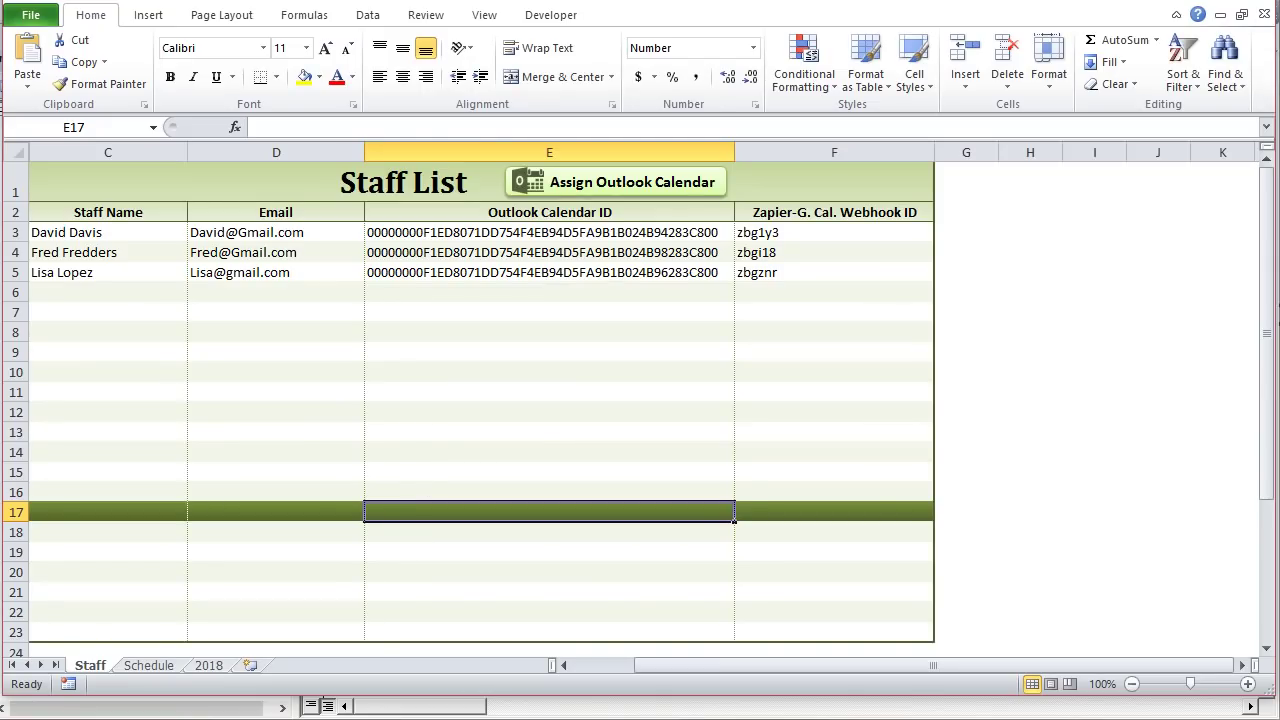
Step: On the Schedule sheet, set the Google Calendar sync setting in P9 to No
{"action": "left_click", "coordinate": [135, 667]}
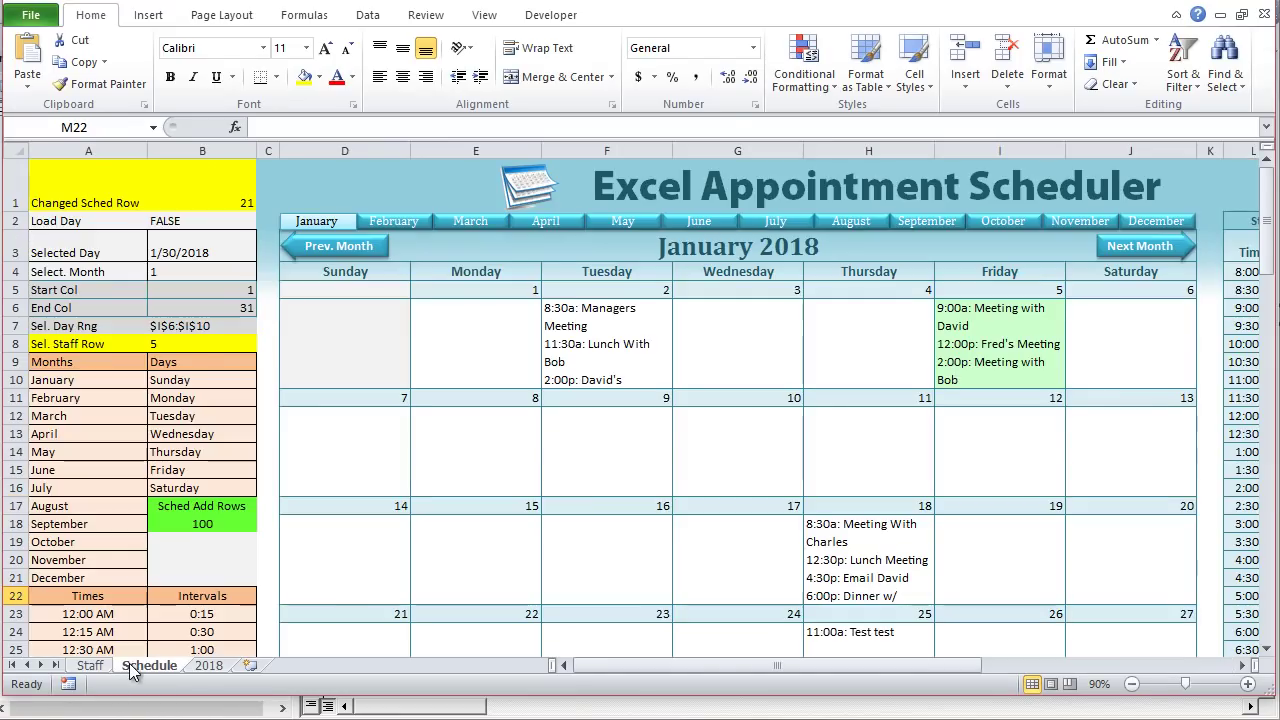
{"action": "left_click", "coordinate": [931, 665]}
{"action": "left_click_drag", "start_coordinate": [931, 663], "coordinate": [1140, 676]}
{"action": "left_click", "coordinate": [893, 363]}
{"action": "left_click", "coordinate": [923, 363]}
{"action": "left_click", "coordinate": [893, 390]}
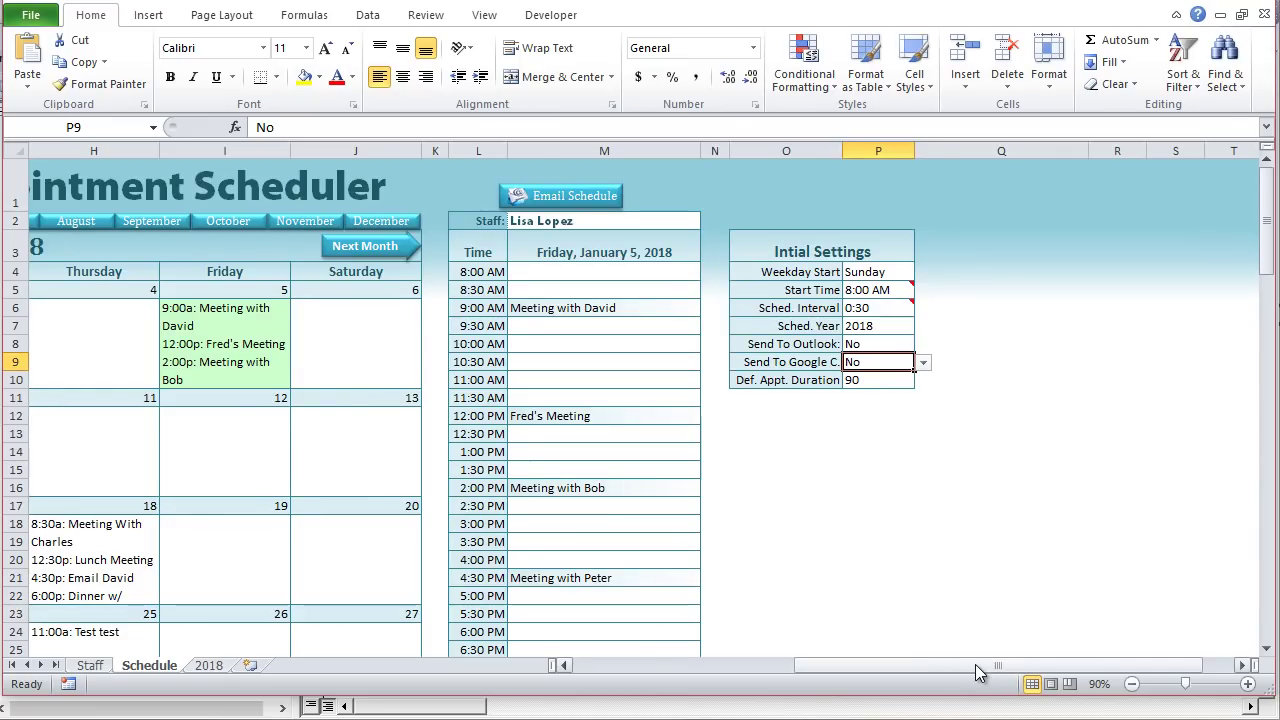
{"action": "left_click_drag", "start_coordinate": [978, 672], "coordinate": [894, 662]}
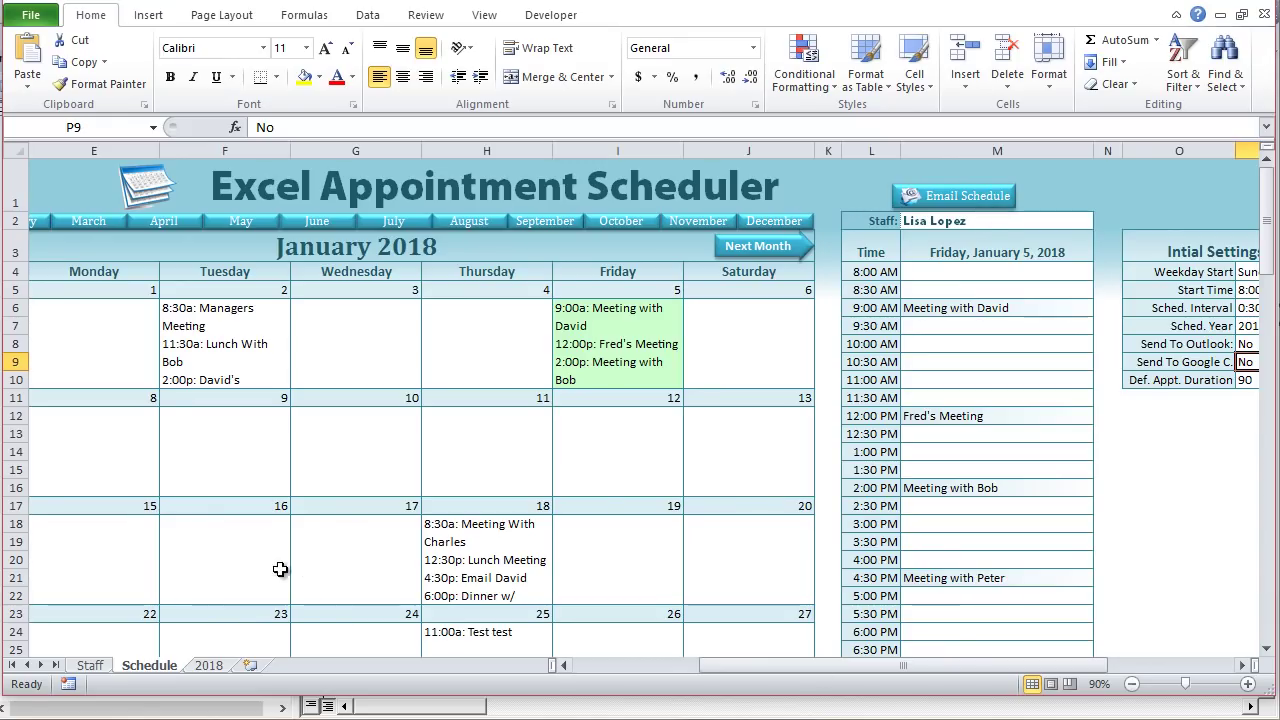
Step: Check the staff email addresses in column D of the Staff sheet, then generate the schedule email
{"action": "left_click", "coordinate": [82, 665]}
{"action": "left_click_drag", "start_coordinate": [236, 233], "coordinate": [238, 271]}
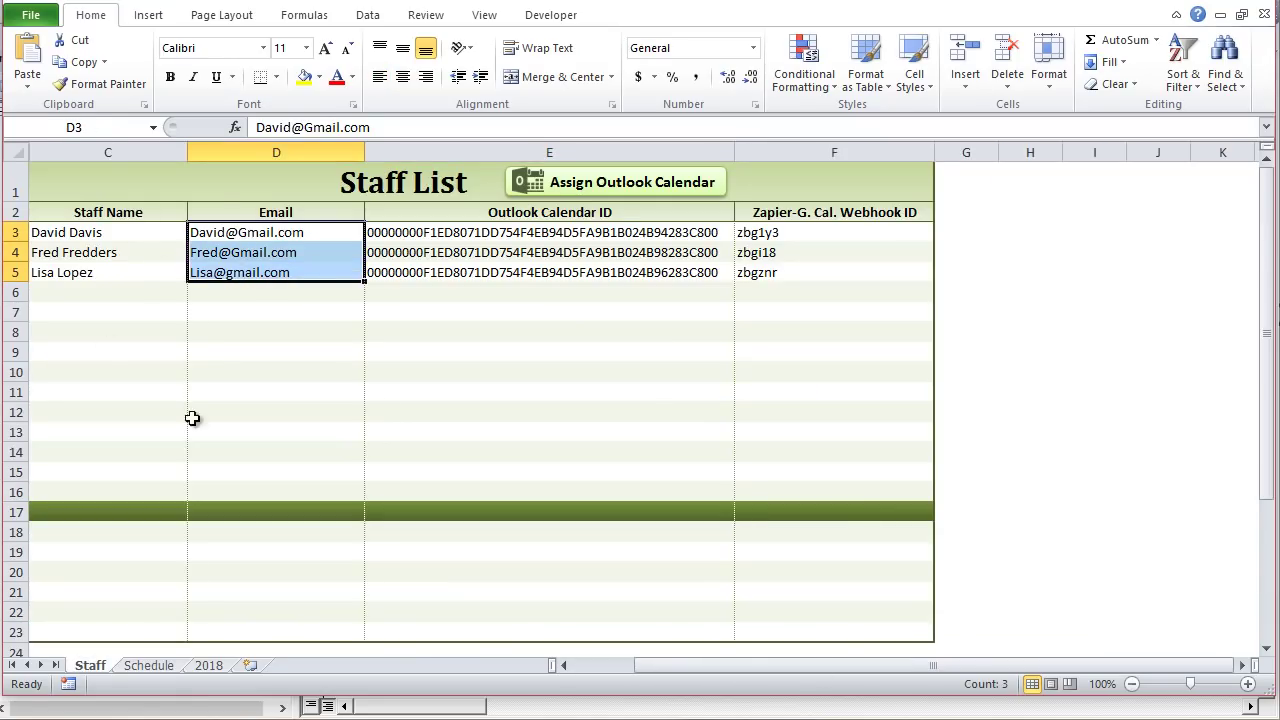
{"action": "left_click", "coordinate": [160, 666]}
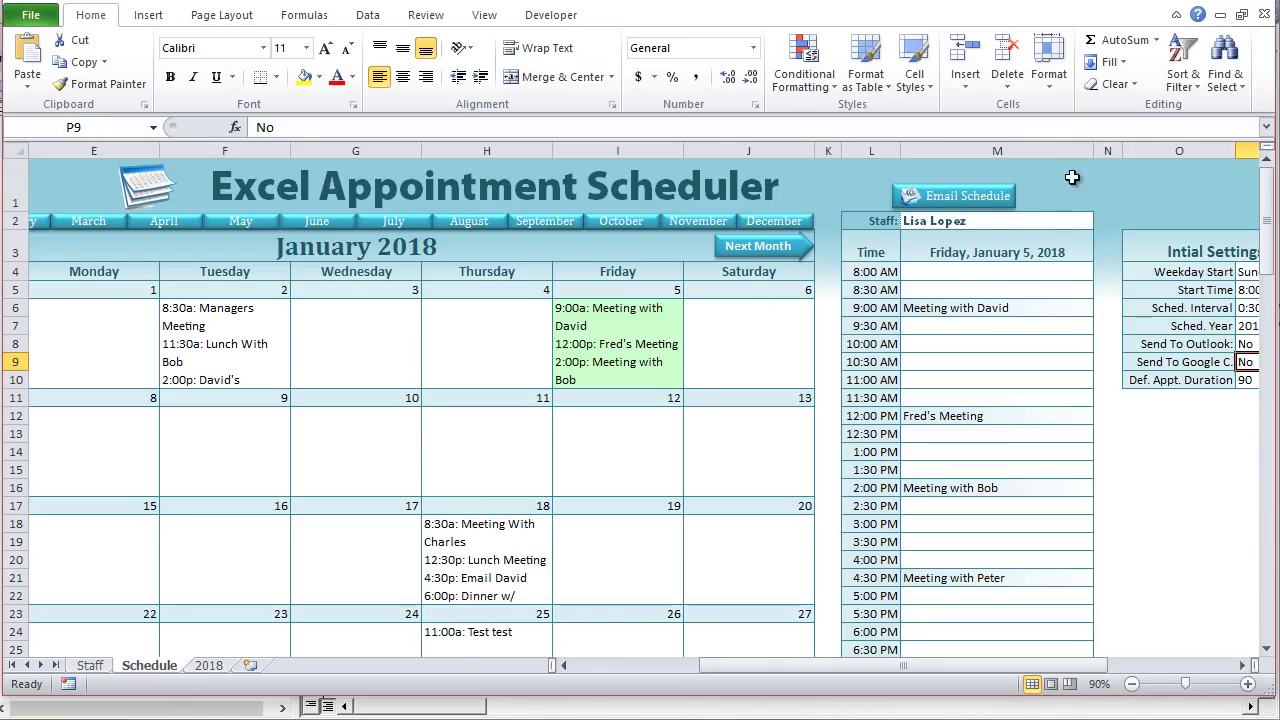
{"action": "left_click", "coordinate": [988, 198]}
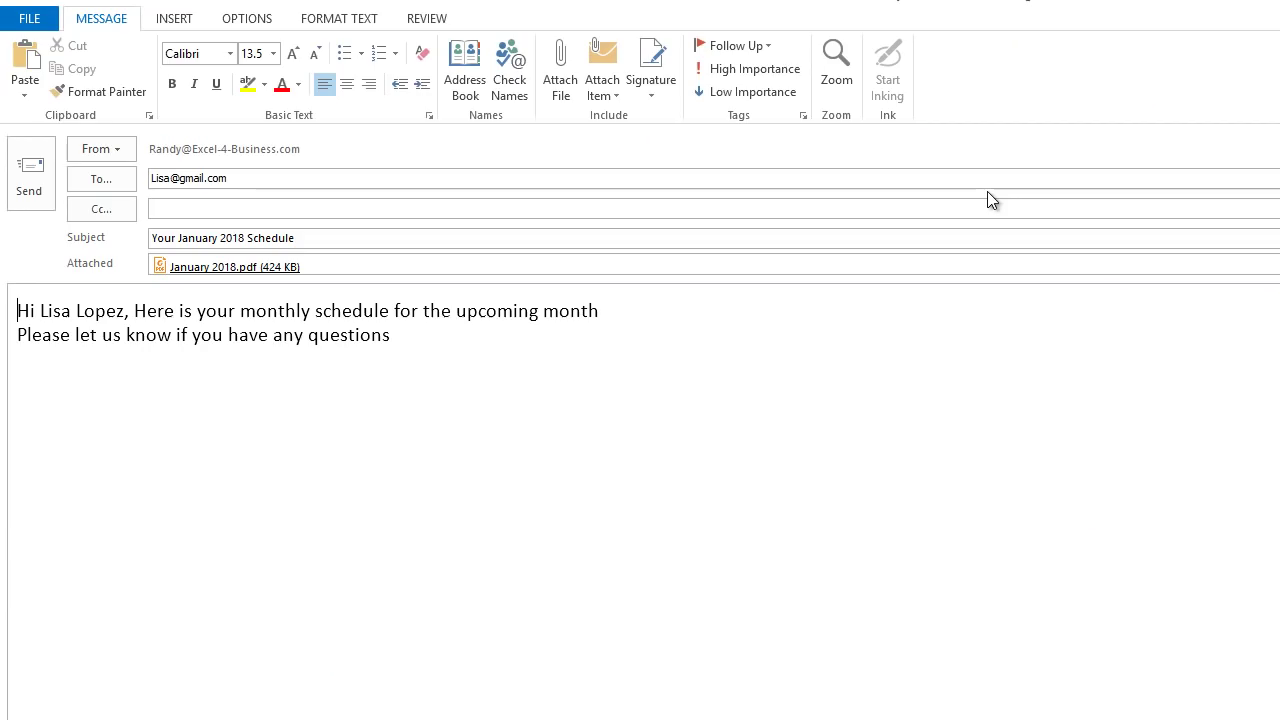
Step: Re-maximize the draft message window and open its January 2018.pdf attachment
{"action": "left_click", "coordinate": [1279, 0]}
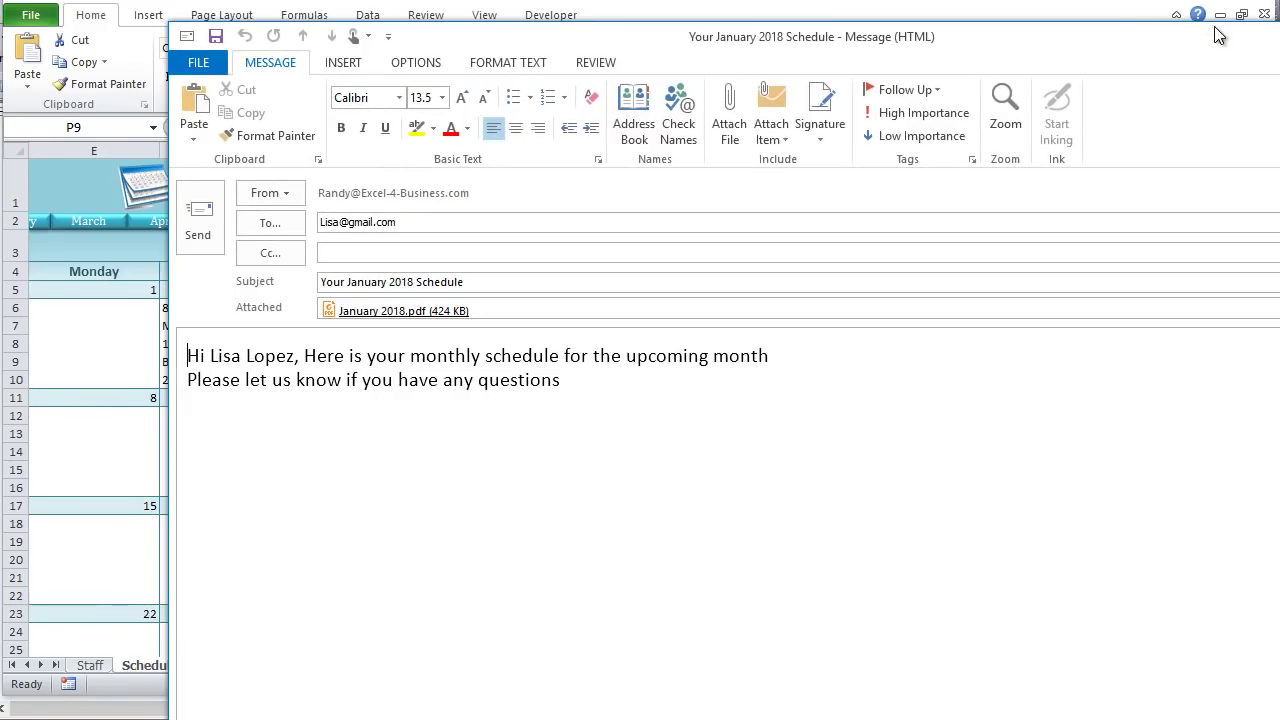
{"action": "double_click", "coordinate": [1074, 29]}
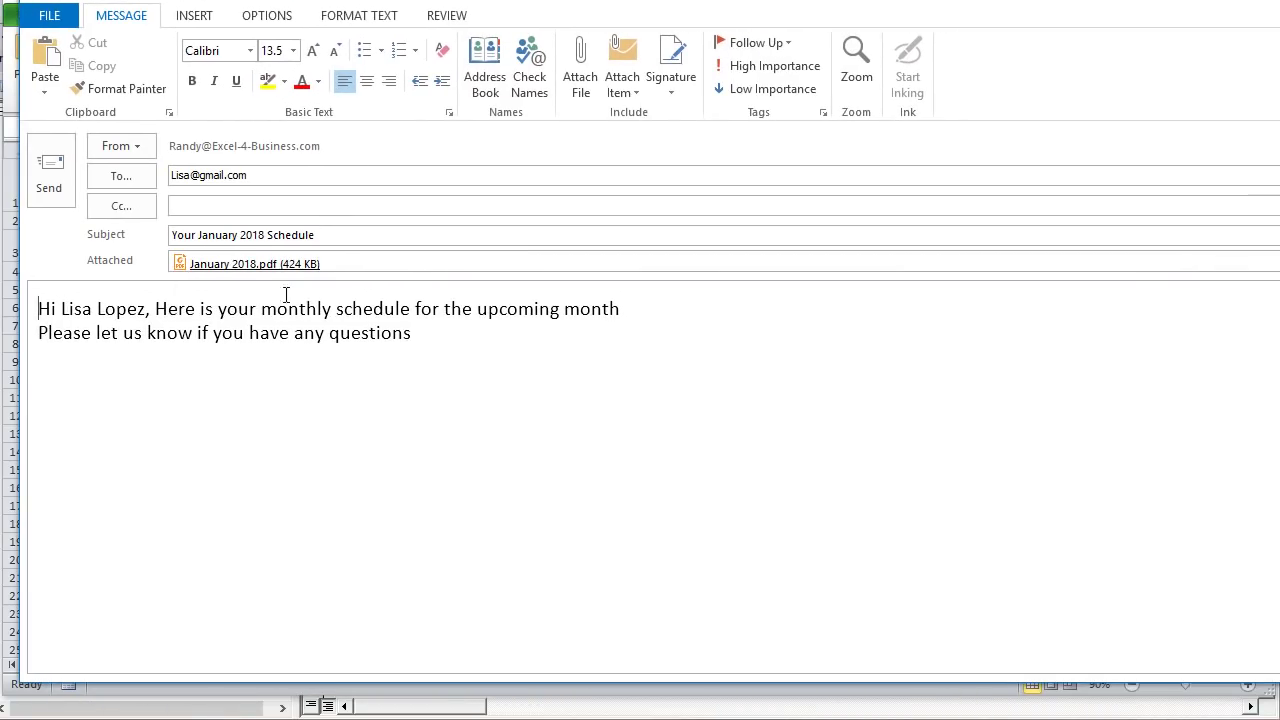
{"action": "left_click", "coordinate": [227, 265]}
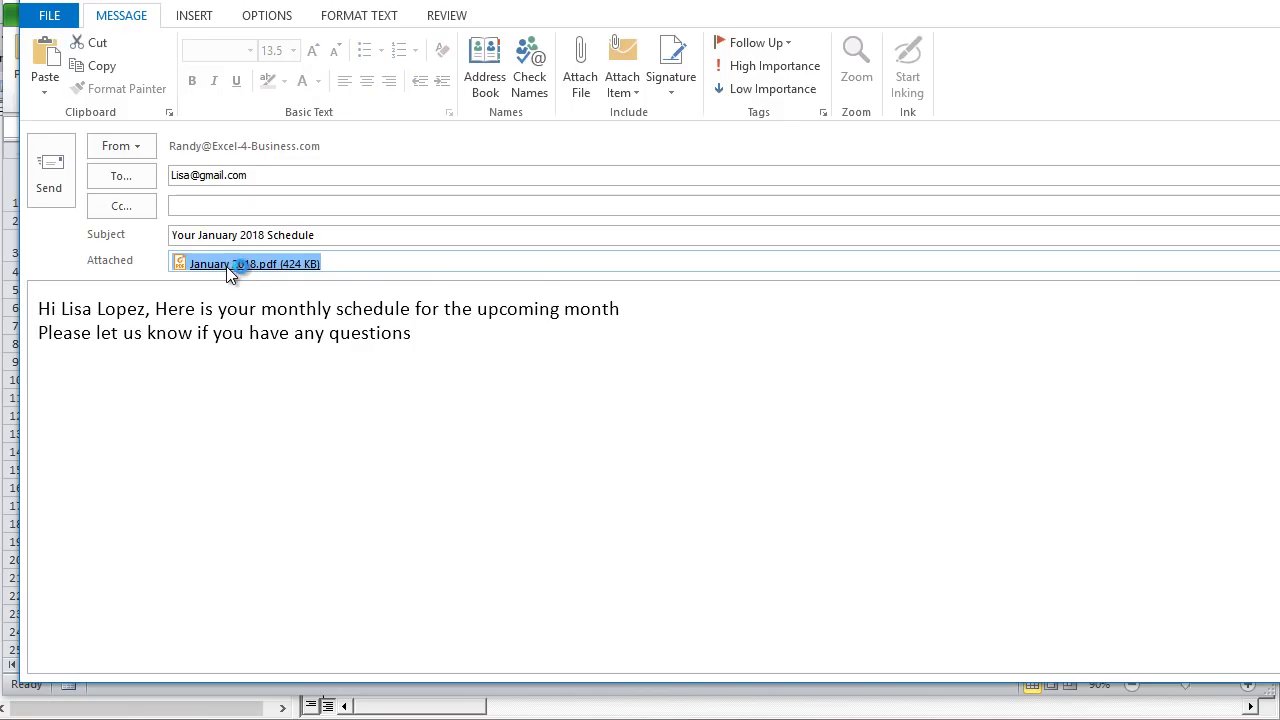
{"action": "double_click", "coordinate": [226, 266]}
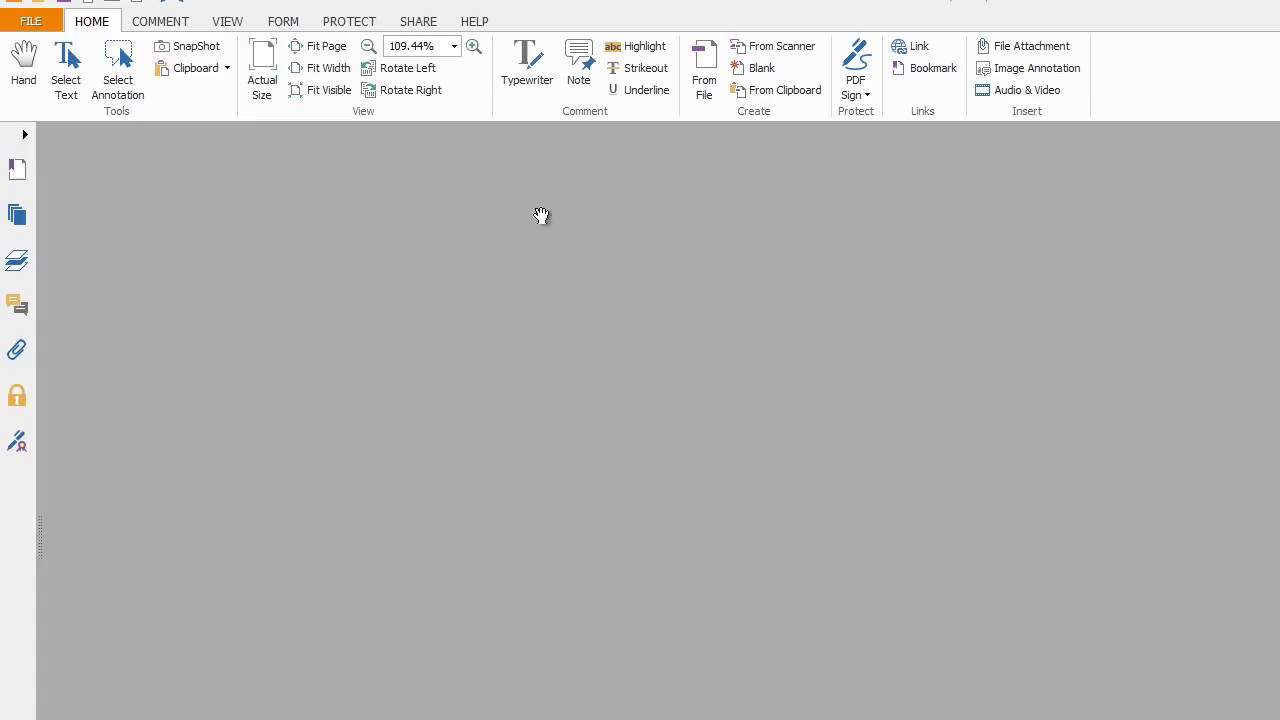
Step: Resize Foxit Reader, scroll through the January 2018 calendar PDF, then close the document and the viewer
{"action": "key", "text": "super+Down"}
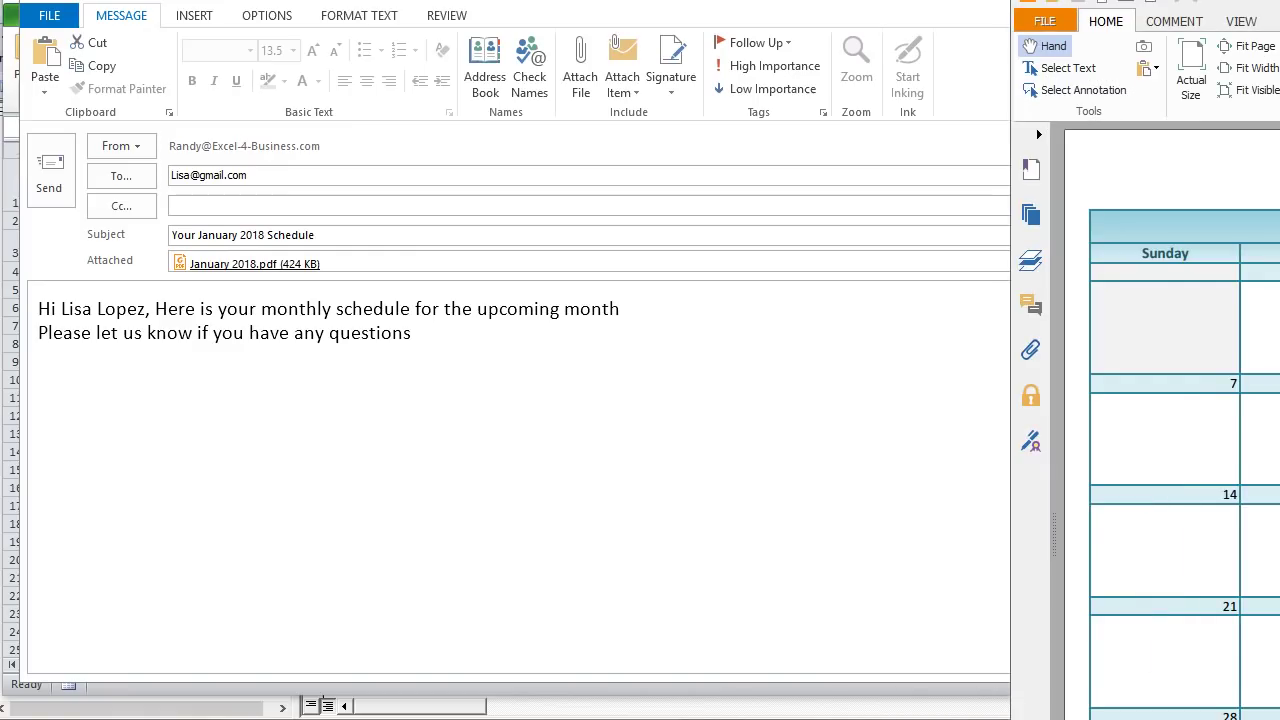
{"action": "key", "text": "super+Left"}
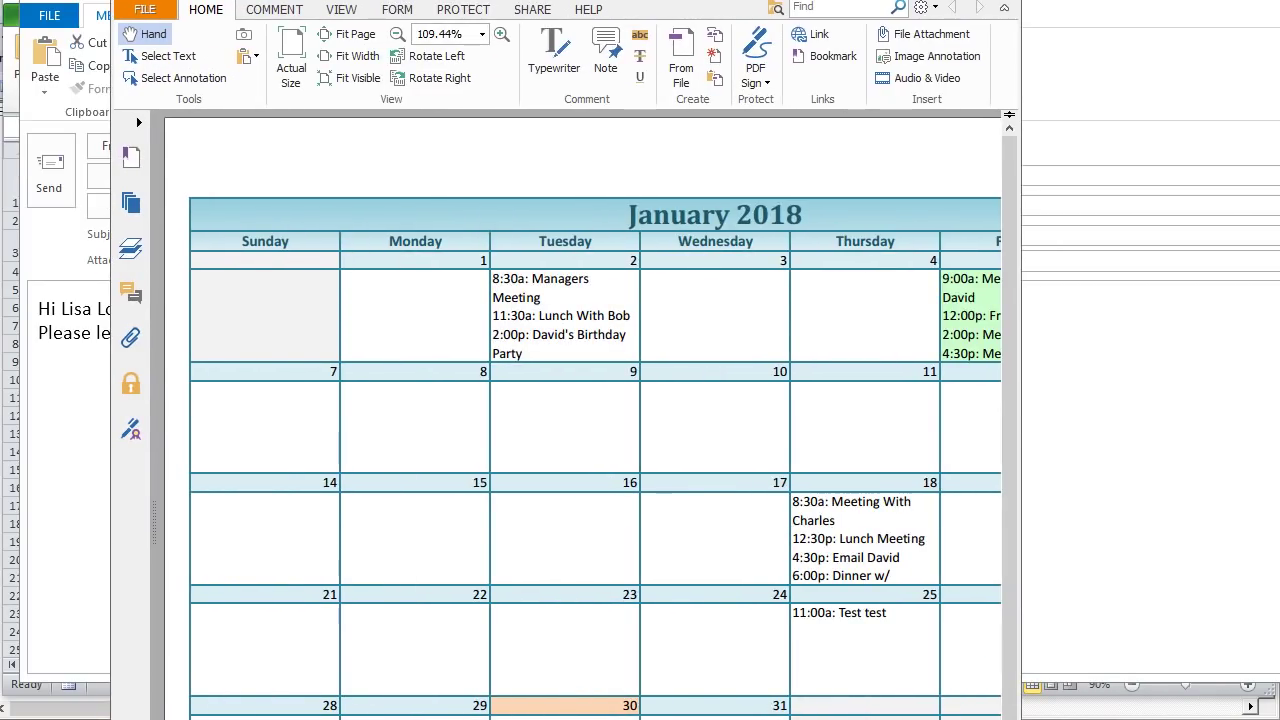
{"action": "left_click_drag", "start_coordinate": [754, 718], "coordinate": [754, 651]}
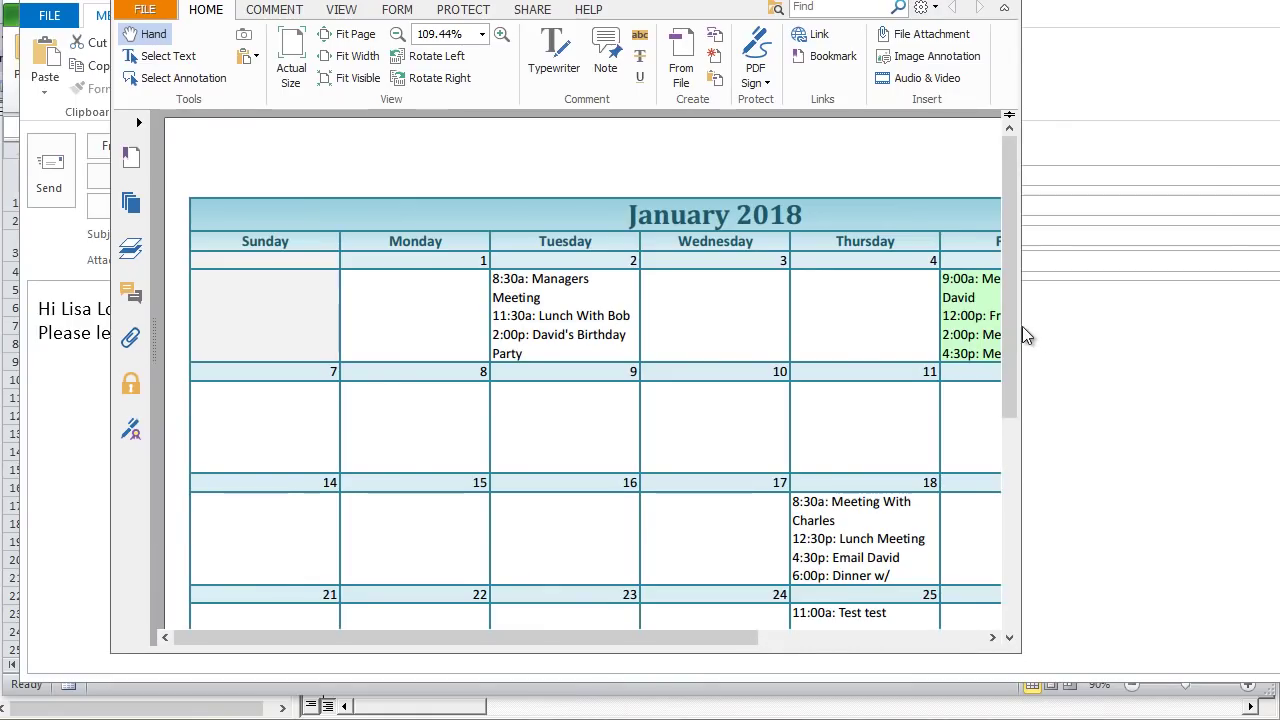
{"action": "left_click_drag", "start_coordinate": [1019, 326], "coordinate": [1278, 326]}
{"action": "scroll", "coordinate": [723, 334], "scroll_direction": "down", "scroll_amount": 3}
{"action": "scroll", "coordinate": [723, 334], "scroll_direction": "up", "scroll_amount": 2}
{"action": "scroll", "coordinate": [723, 334], "scroll_direction": "up", "scroll_amount": 1}
{"action": "scroll", "coordinate": [651, 351], "scroll_direction": "down", "scroll_amount": 5}
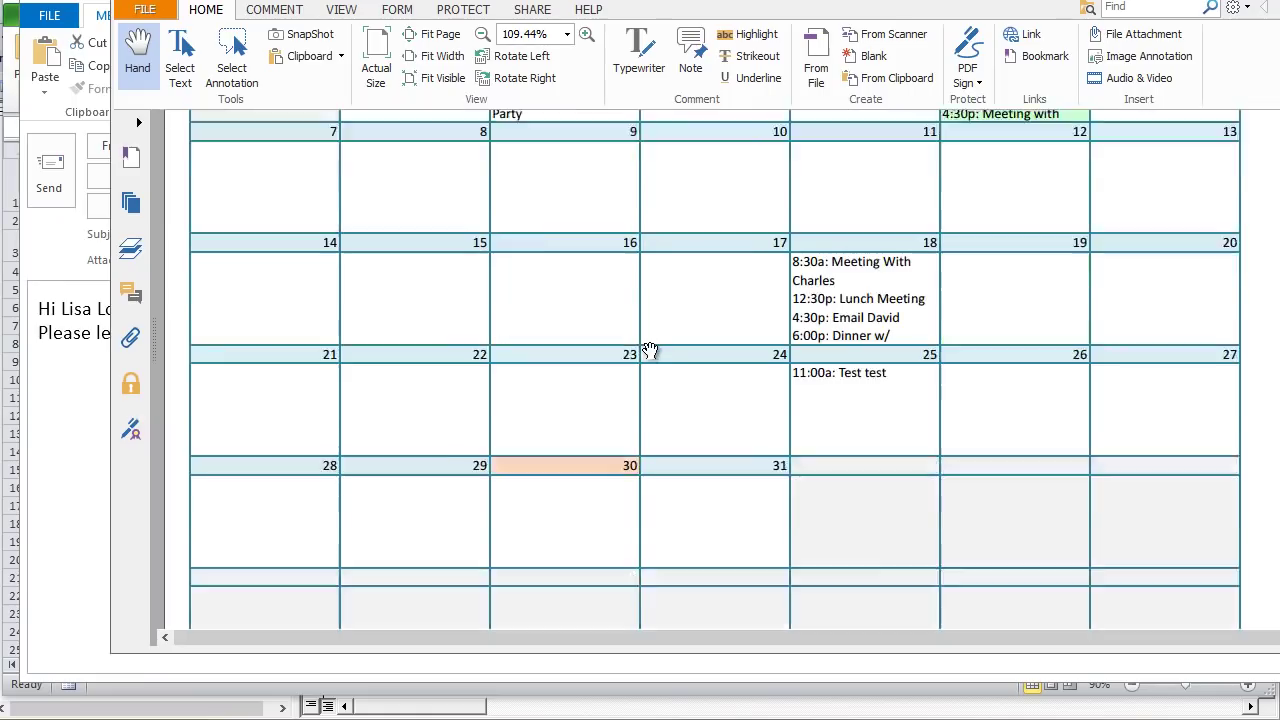
{"action": "scroll", "coordinate": [650, 350], "scroll_direction": "up", "scroll_amount": 3}
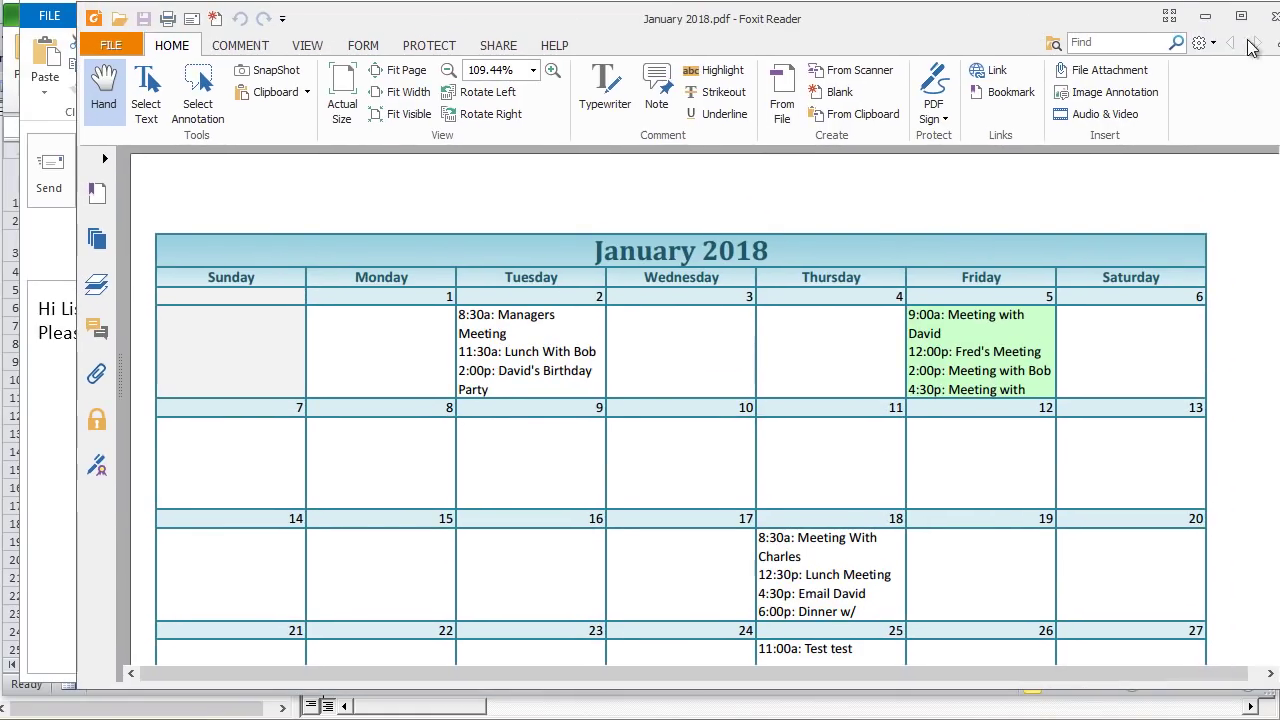
{"action": "left_click", "coordinate": [1270, 24]}
{"action": "left_click", "coordinate": [1268, 26]}
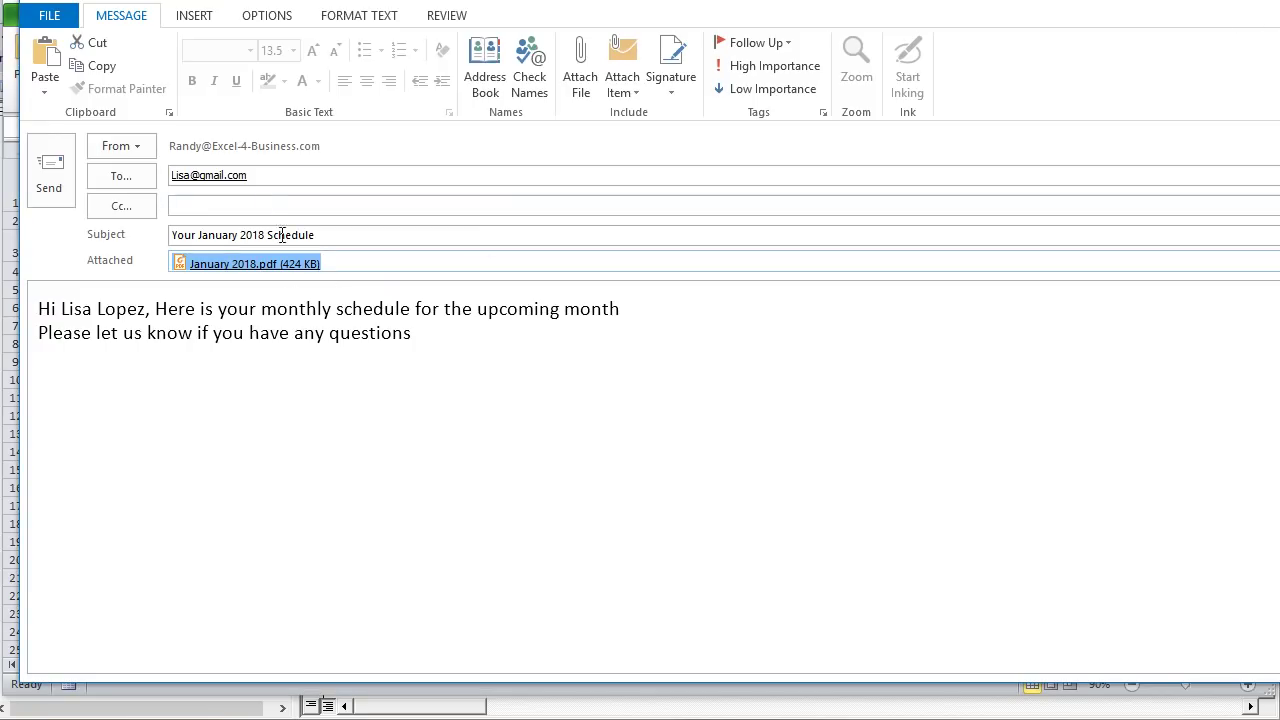
Step: Review the recipient, subject and greeting, then close the schedule email and choose not to save it
{"action": "left_click", "coordinate": [277, 172]}
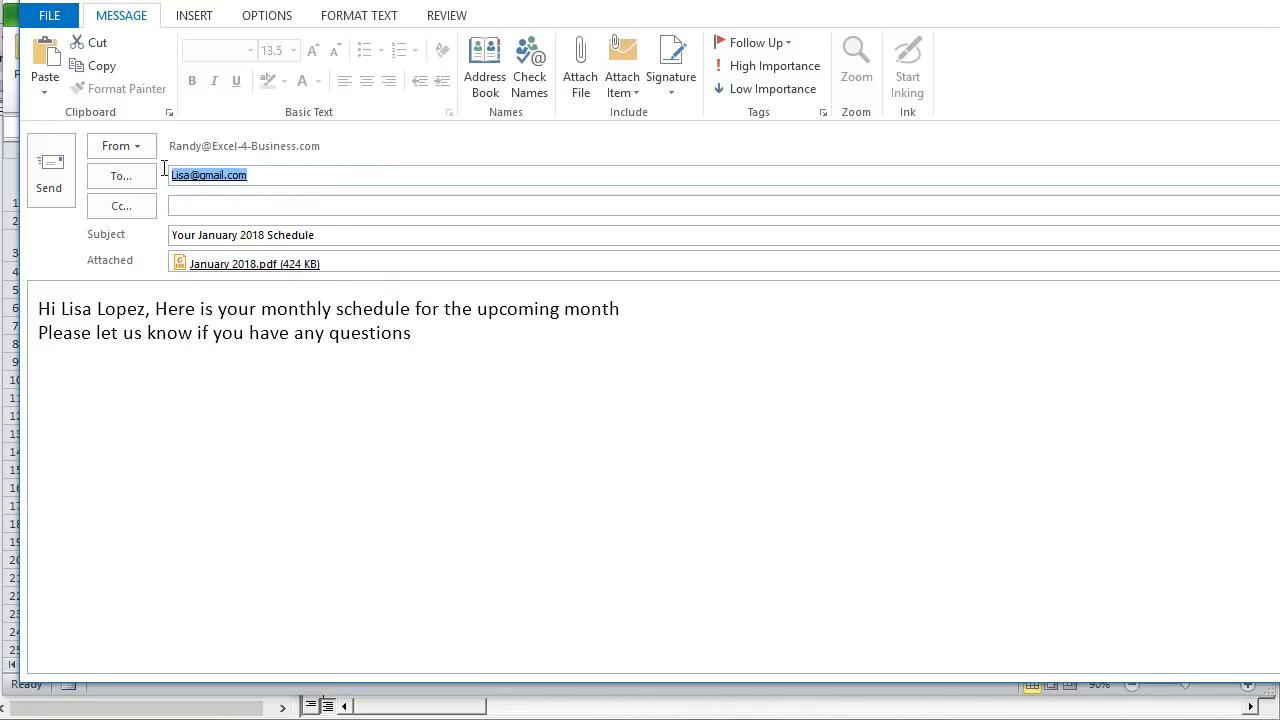
{"action": "triple_click", "coordinate": [344, 240]}
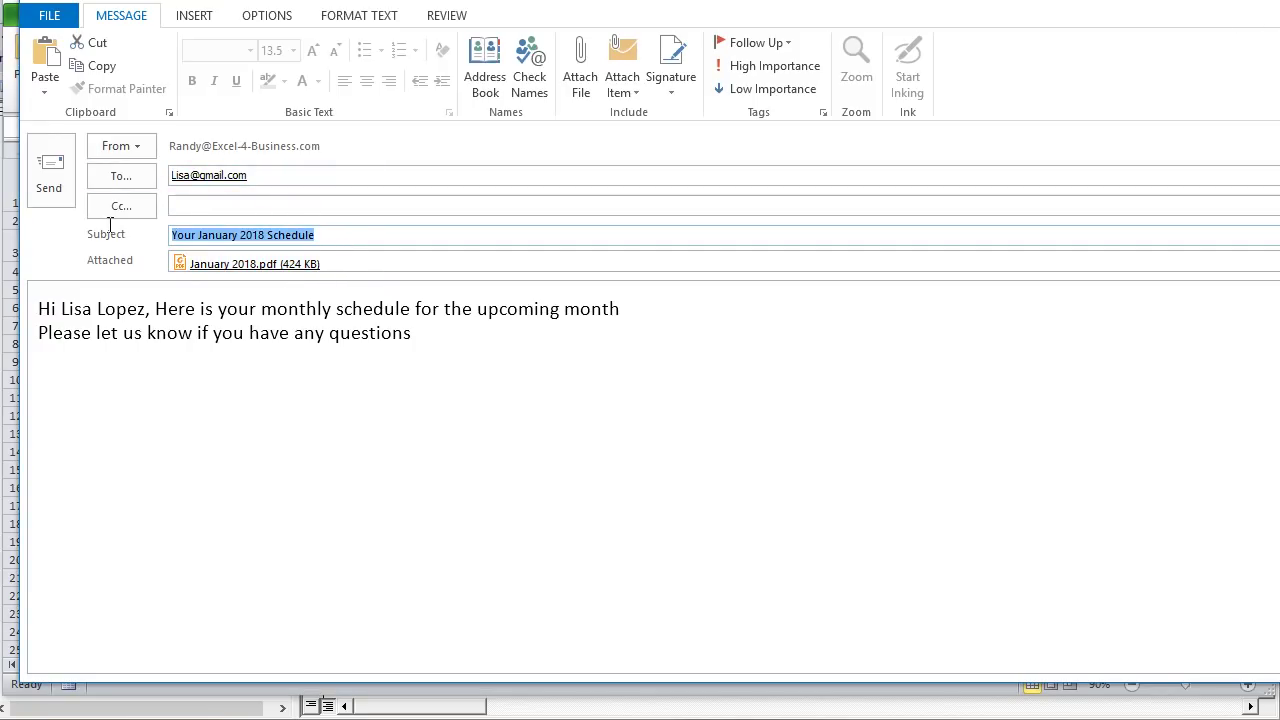
{"action": "left_click", "coordinate": [213, 237]}
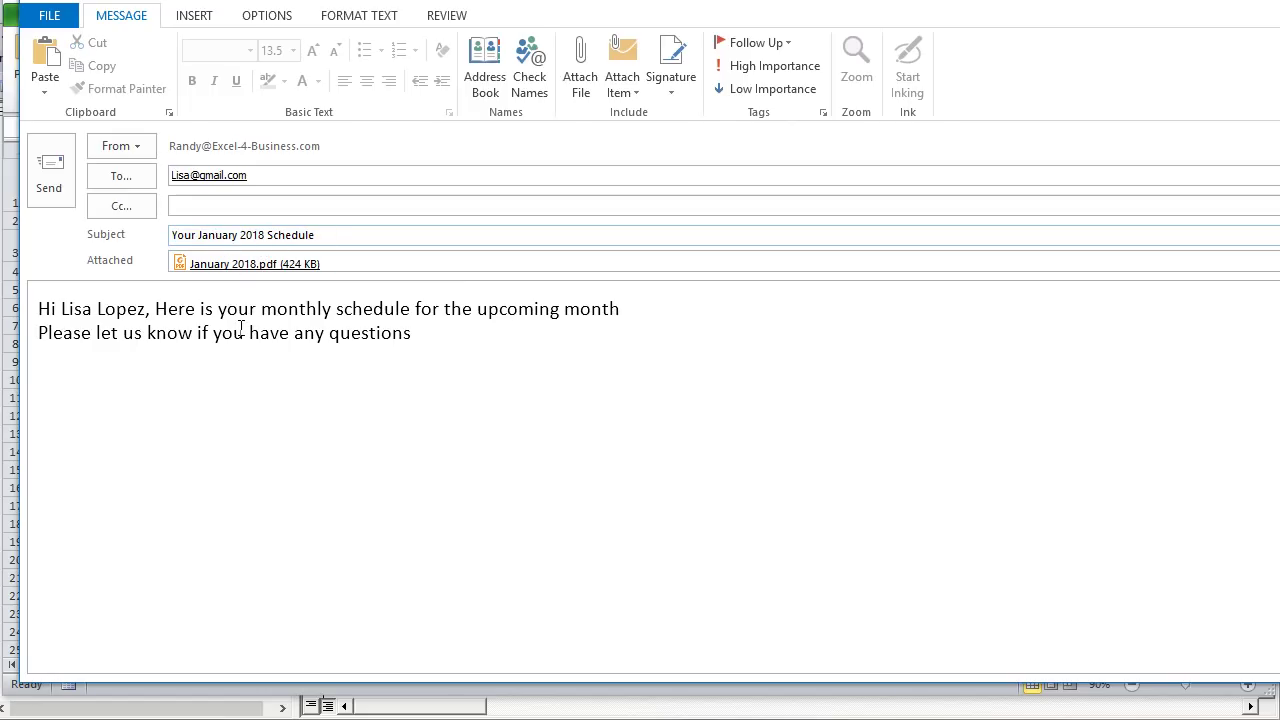
{"action": "left_click_drag", "start_coordinate": [148, 308], "coordinate": [61, 310]}
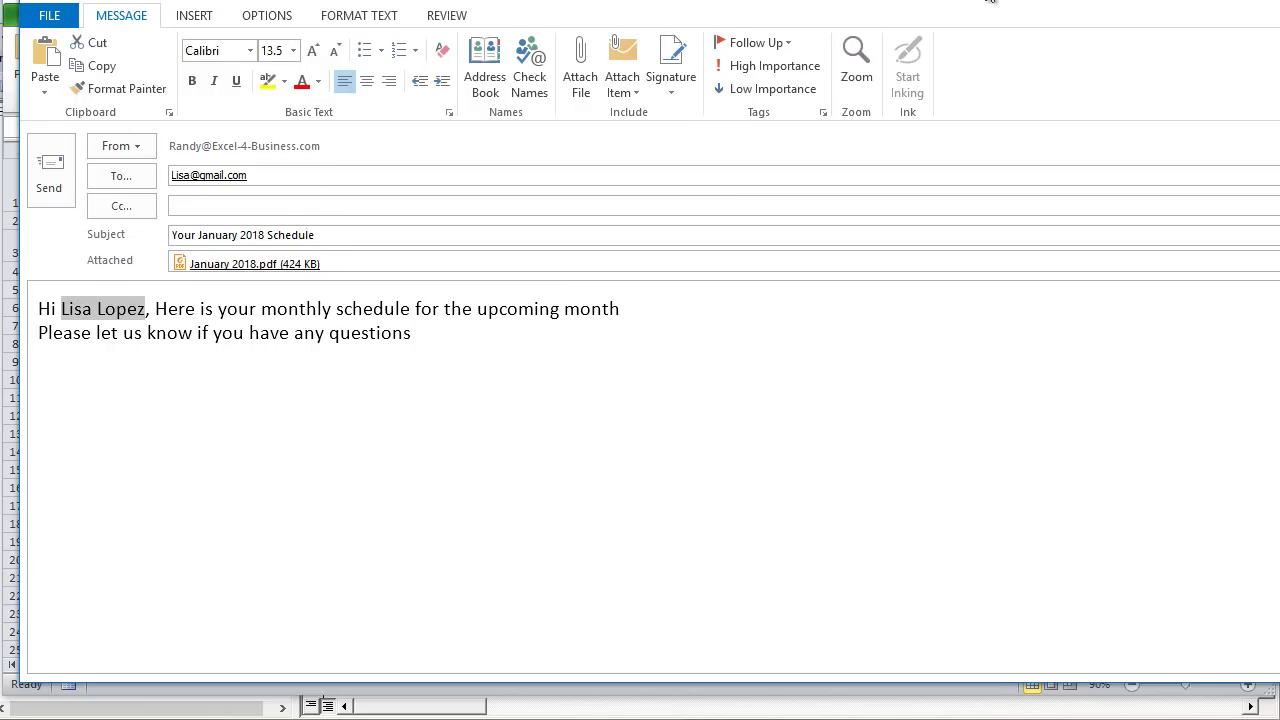
{"action": "left_click_drag", "start_coordinate": [990, 2], "coordinate": [957, 17]}
{"action": "left_click", "coordinate": [1260, 5]}
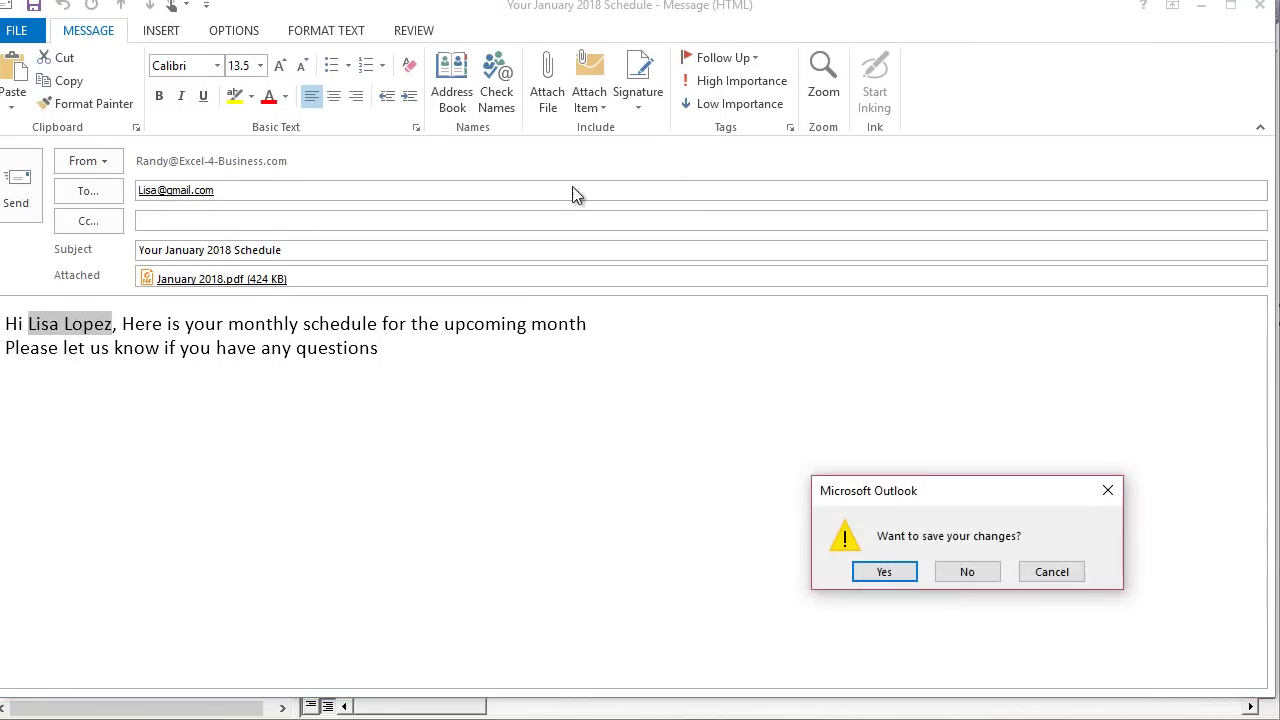
{"action": "left_click", "coordinate": [968, 572]}
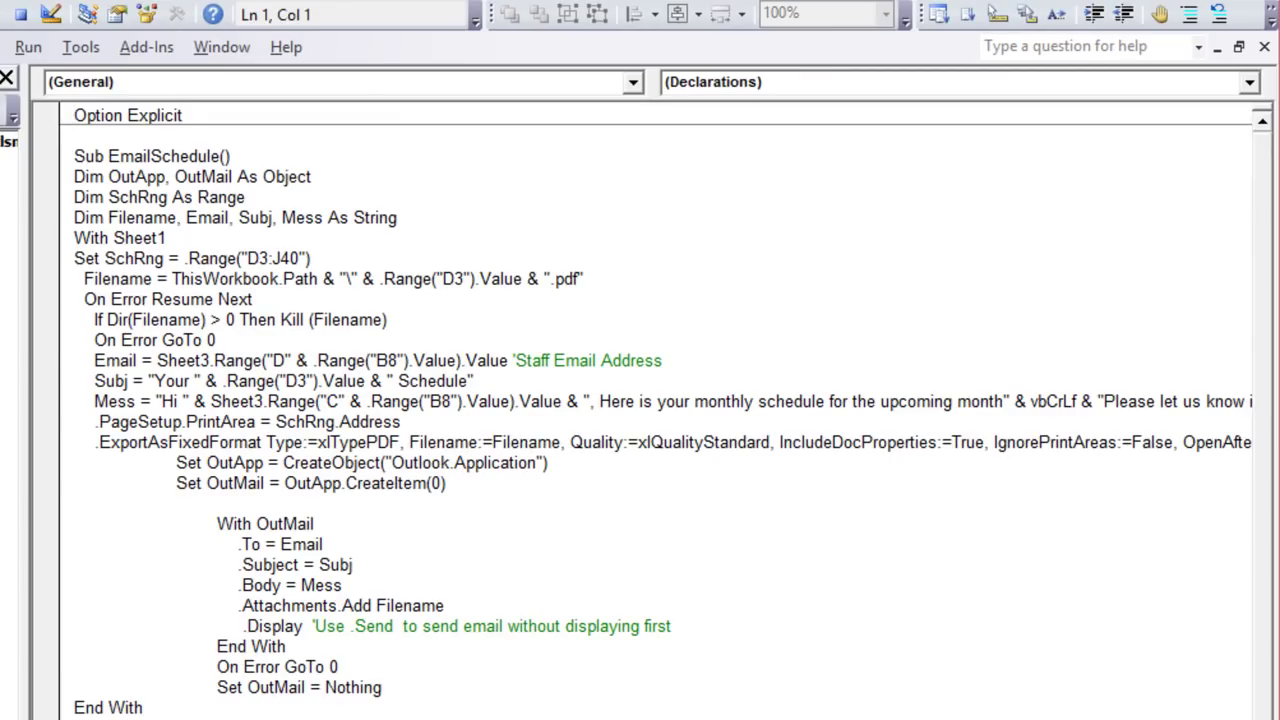
Step: Review the Sub EmailSchedule() header and its Dim declarations, including SchRng As Range
{"action": "left_click", "coordinate": [318, 165]}
{"action": "left_click_drag", "start_coordinate": [318, 165], "coordinate": [44, 165]}
{"action": "left_click_drag", "start_coordinate": [358, 177], "coordinate": [44, 177]}
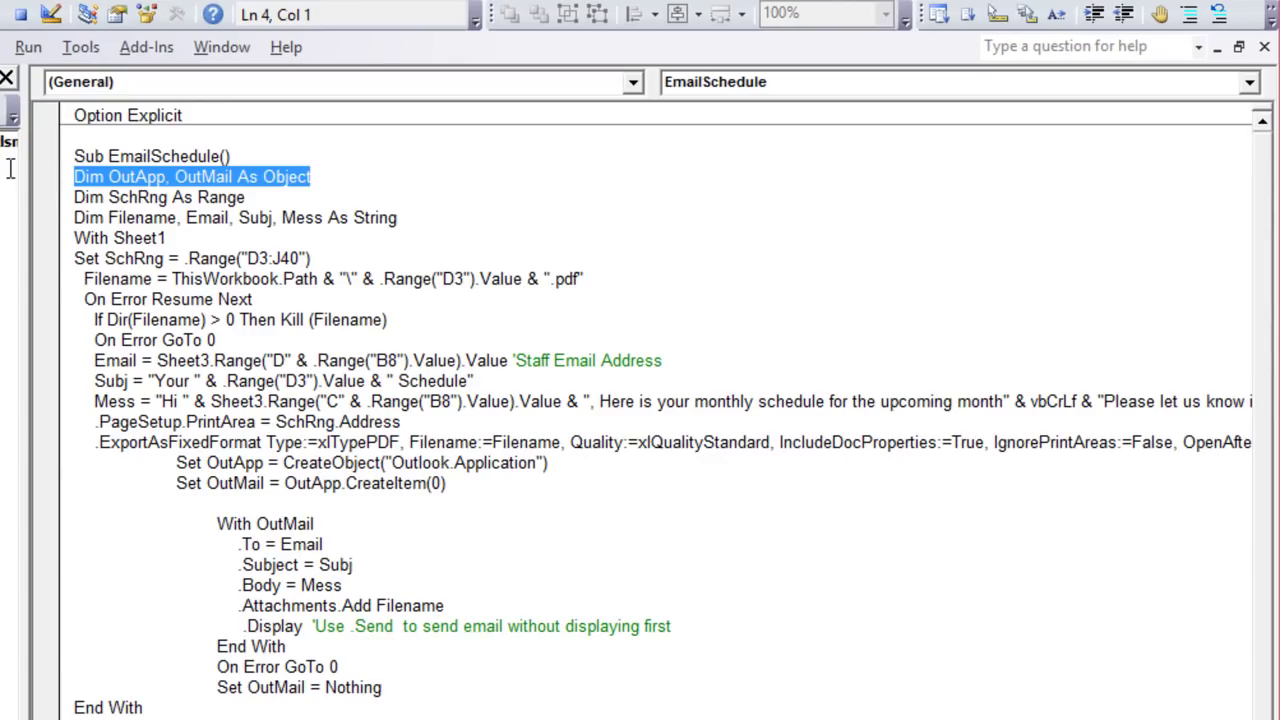
{"action": "left_click_drag", "start_coordinate": [268, 200], "coordinate": [108, 198]}
{"action": "left_click", "coordinate": [170, 218]}
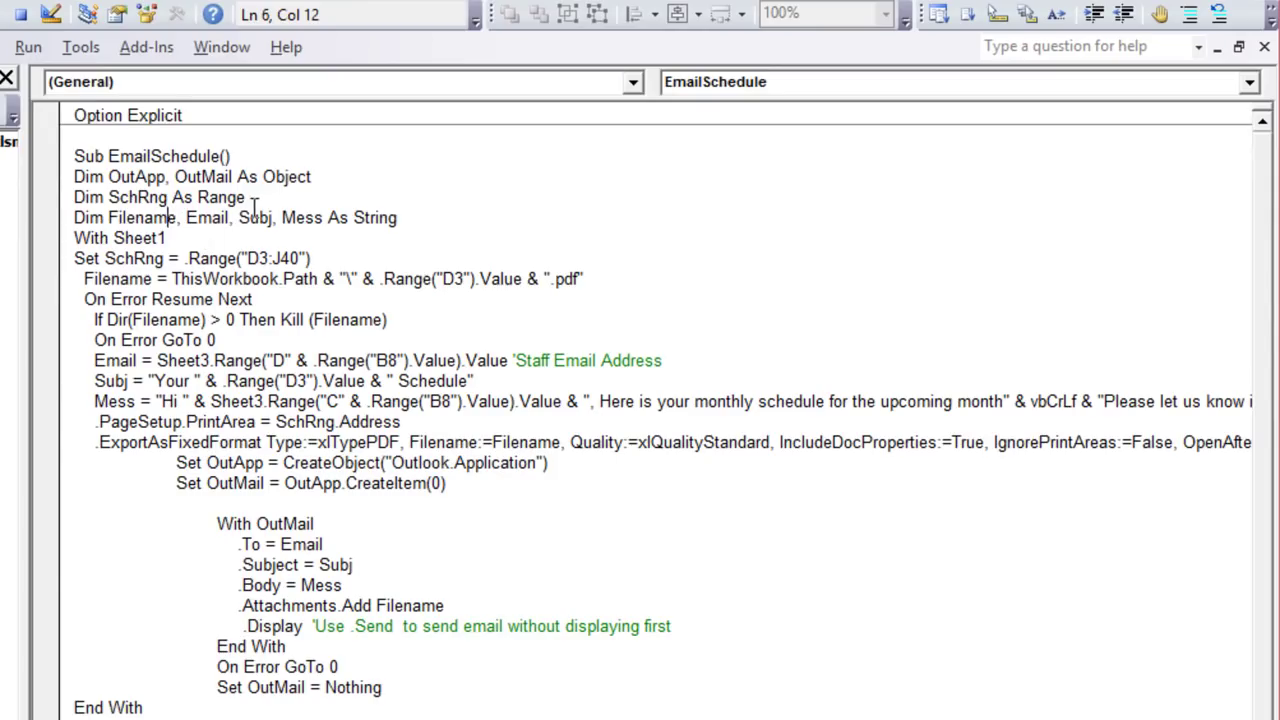
{"action": "left_click_drag", "start_coordinate": [256, 210], "coordinate": [60, 180]}
{"action": "left_click", "coordinate": [146, 236]}
Step: Review the Filename, Email, Subj and Mess variables and the SchRng range D3:J40
{"action": "left_click_drag", "start_coordinate": [177, 218], "coordinate": [108, 218]}
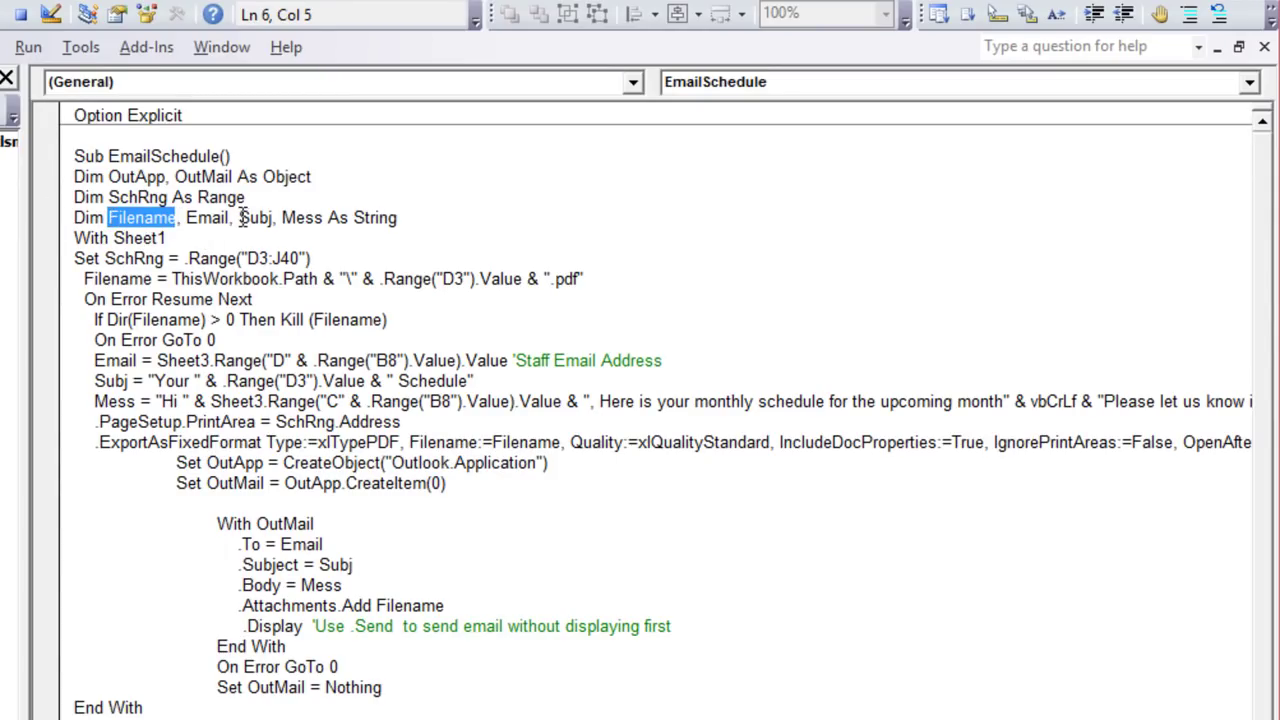
{"action": "left_click_drag", "start_coordinate": [229, 218], "coordinate": [186, 218]}
{"action": "left_click", "coordinate": [258, 218]}
{"action": "left_click", "coordinate": [314, 218]}
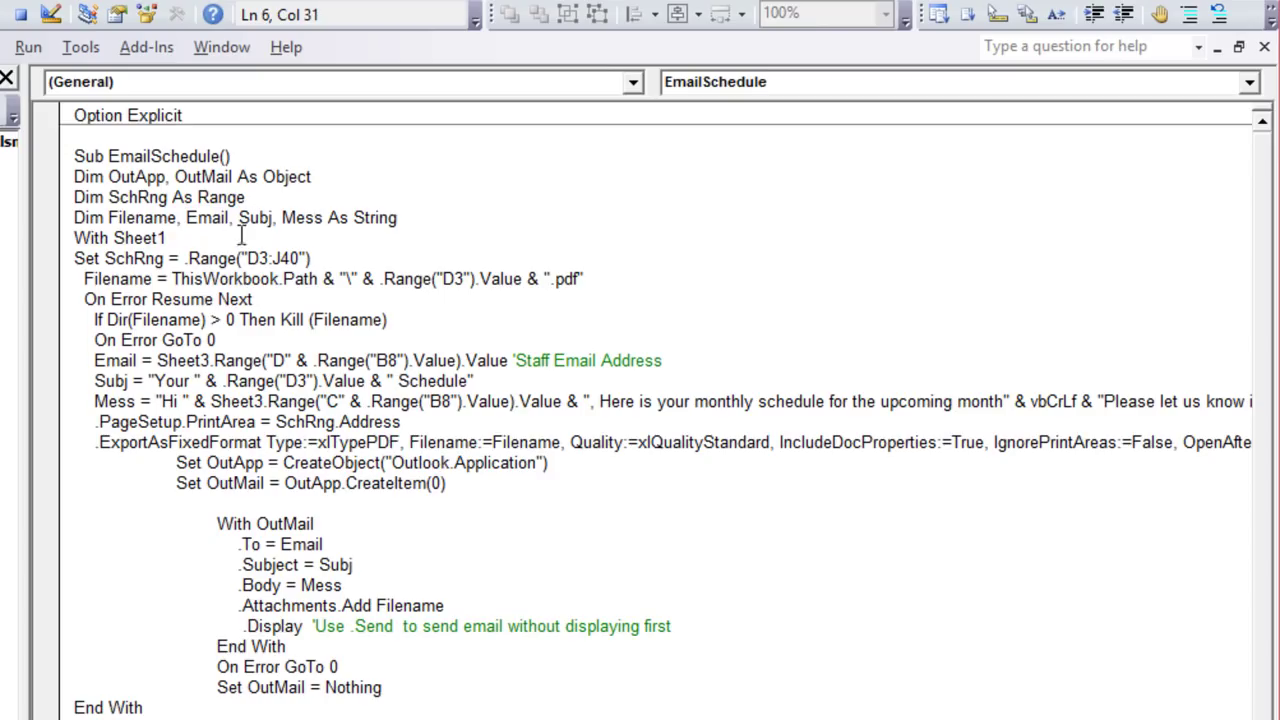
{"action": "left_click_drag", "start_coordinate": [163, 258], "coordinate": [112, 260]}
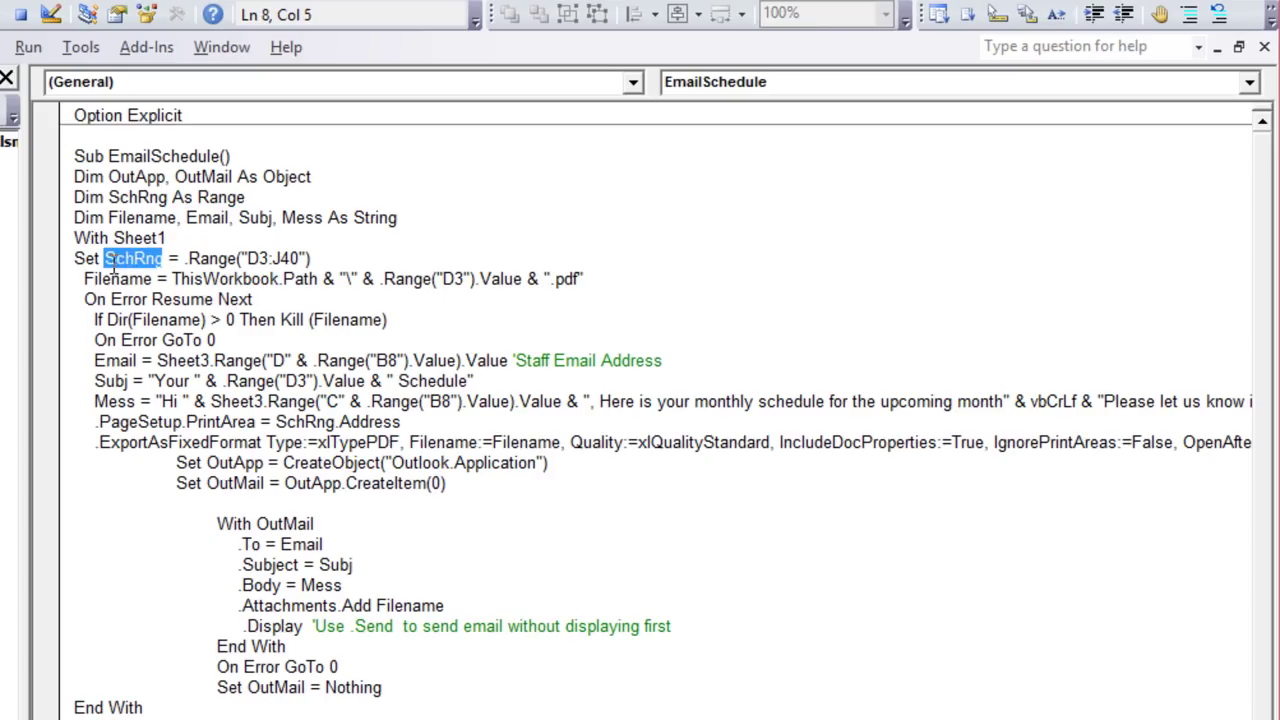
{"action": "left_click", "coordinate": [263, 258]}
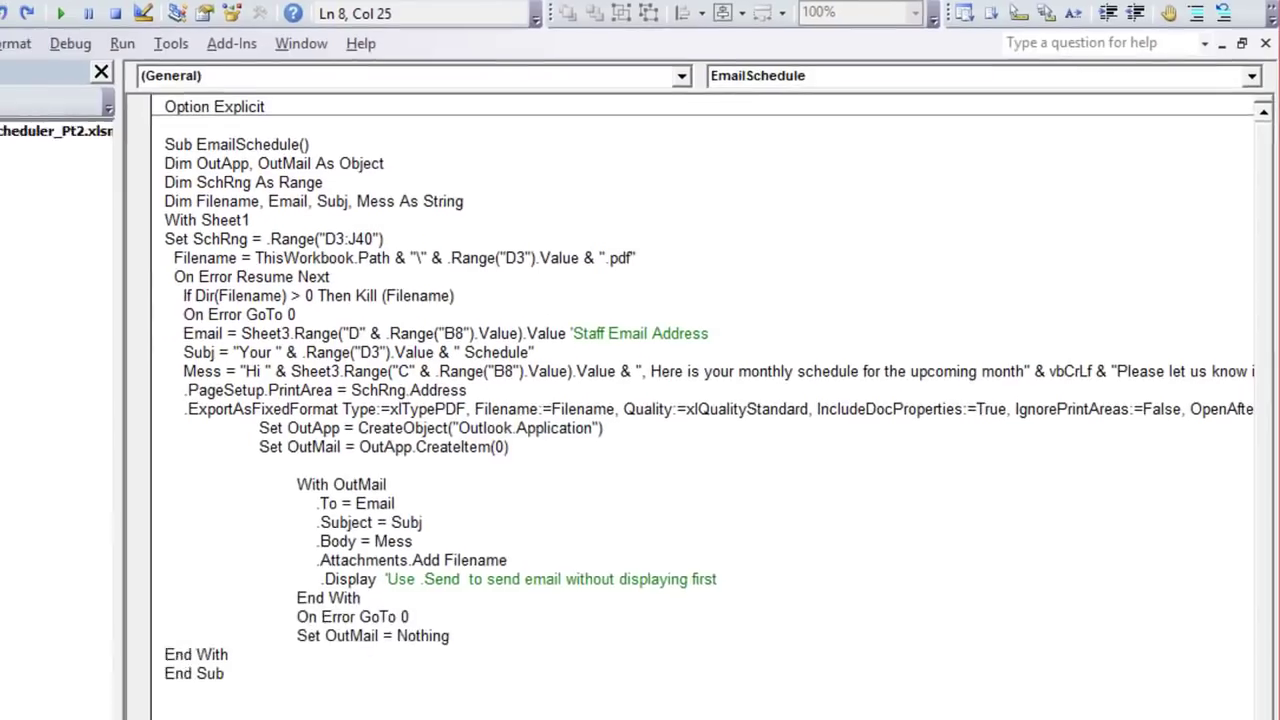
Step: Return to the Schedule sheet and select the January 2018 calendar cells, then check the month button group options
{"action": "key", "text": "alt+F11"}
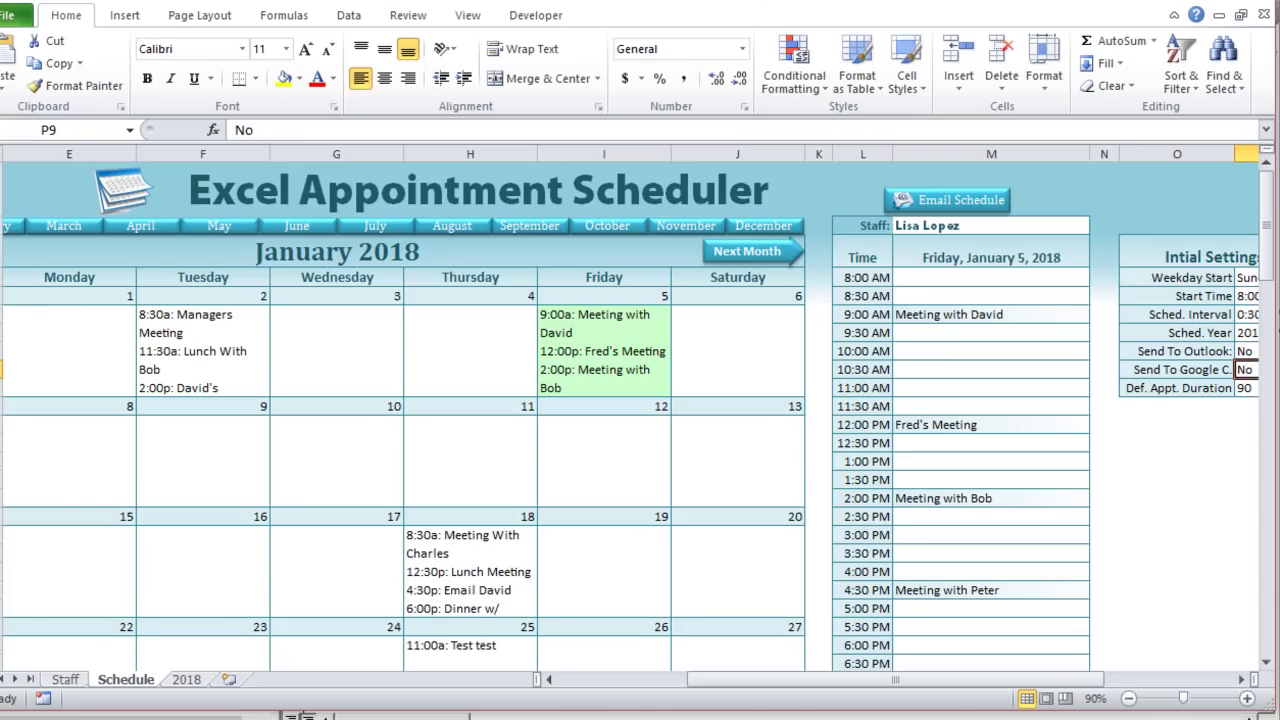
{"action": "left_click_drag", "start_coordinate": [743, 693], "coordinate": [653, 696]}
{"action": "mouse_move", "coordinate": [274, 263]}
{"action": "left_mouse_down"}
{"action": "mouse_move", "coordinate": [274, 251]}
{"action": "mouse_move", "coordinate": [580, 531]}
{"action": "mouse_move", "coordinate": [614, 591]}
{"action": "left_mouse_up"}
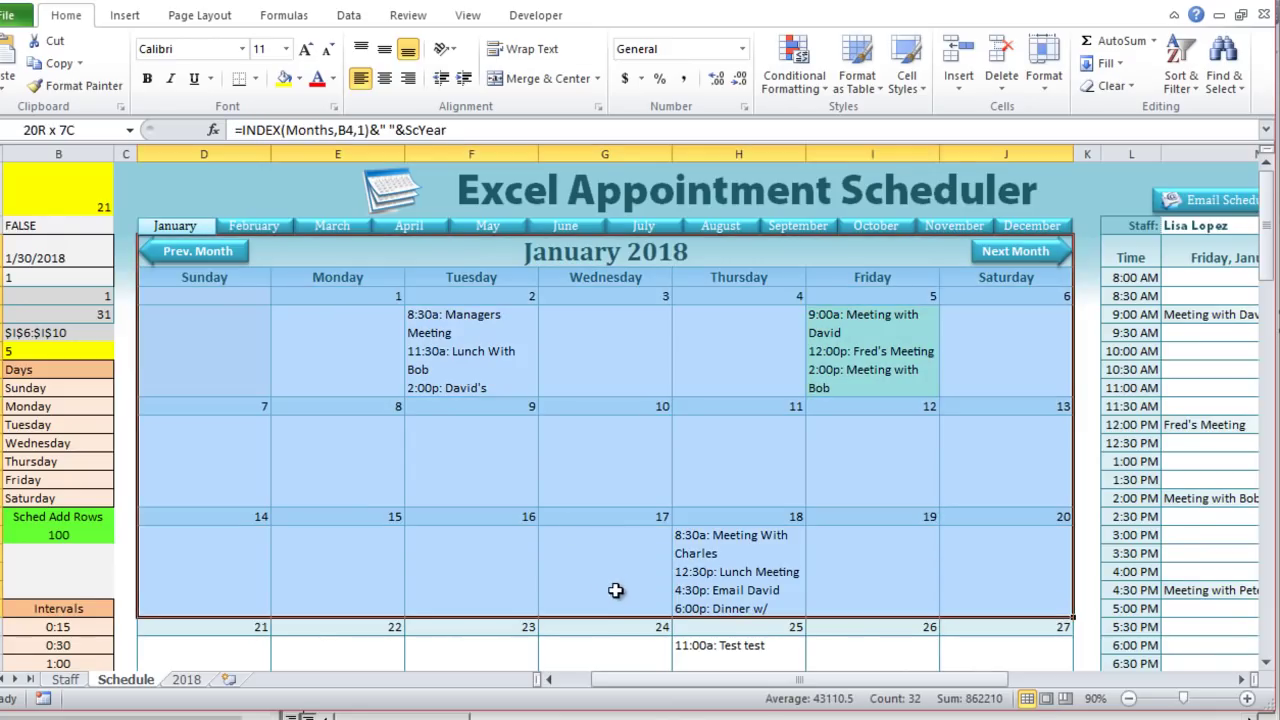
{"action": "right_click", "coordinate": [147, 233]}
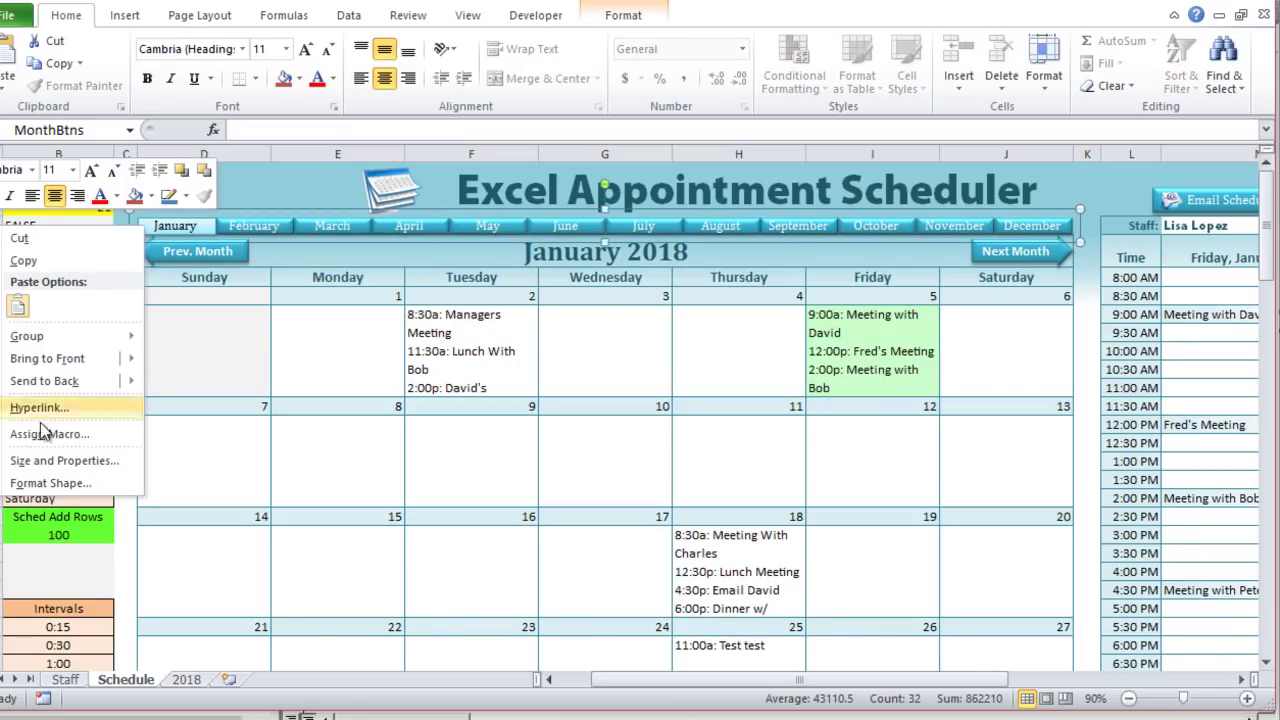
{"action": "left_click", "coordinate": [86, 459]}
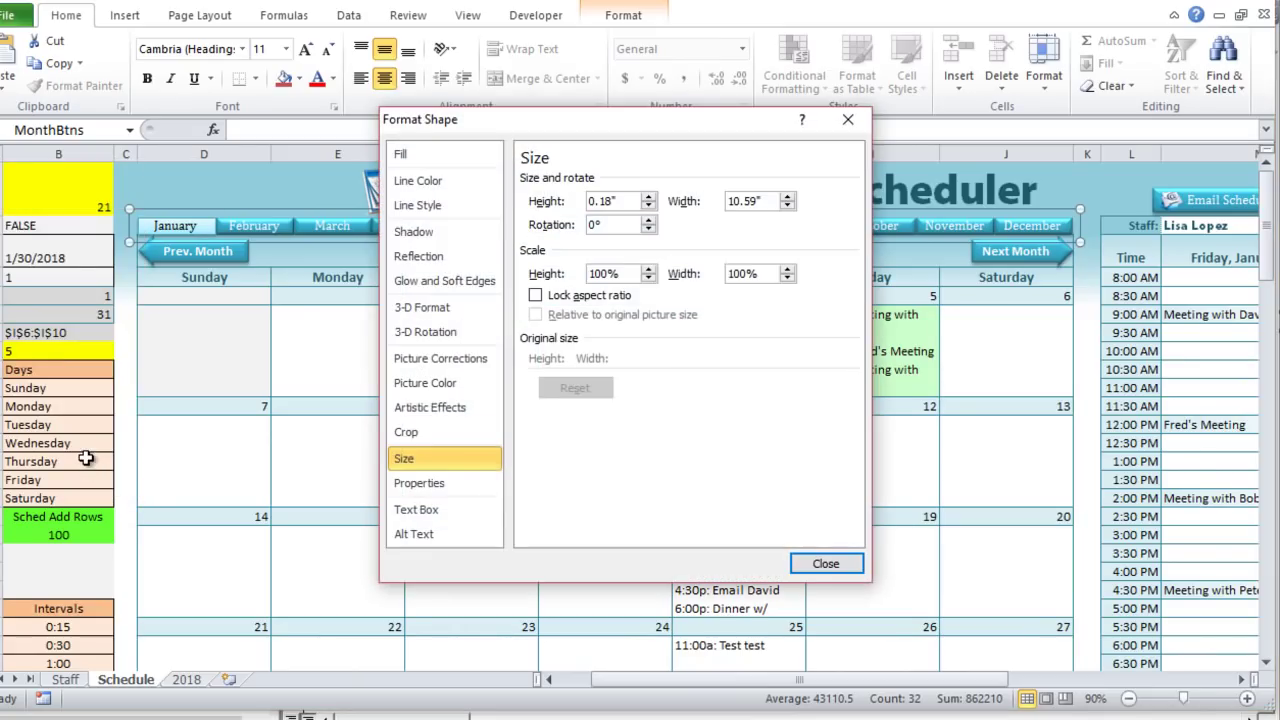
{"action": "left_click", "coordinate": [419, 483]}
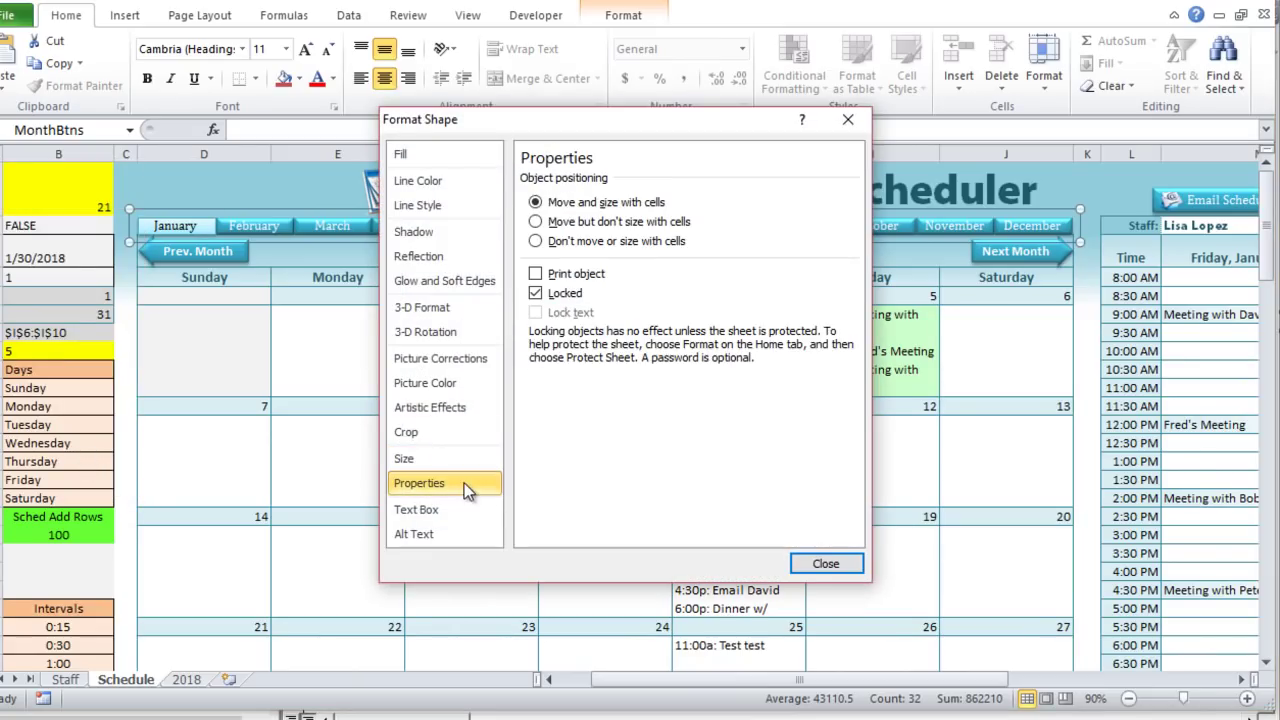
{"action": "left_click", "coordinate": [537, 273]}
{"action": "left_click", "coordinate": [537, 273]}
{"action": "left_click", "coordinate": [822, 563]}
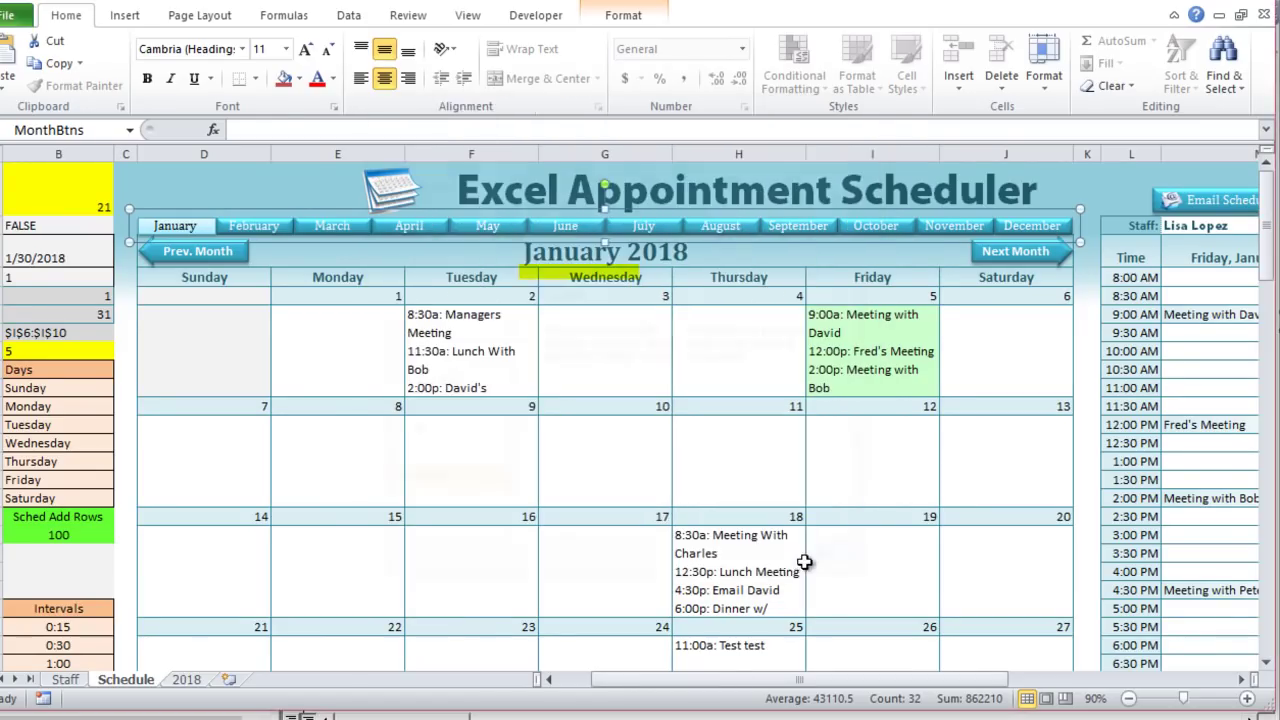
{"action": "left_click", "coordinate": [445, 476]}
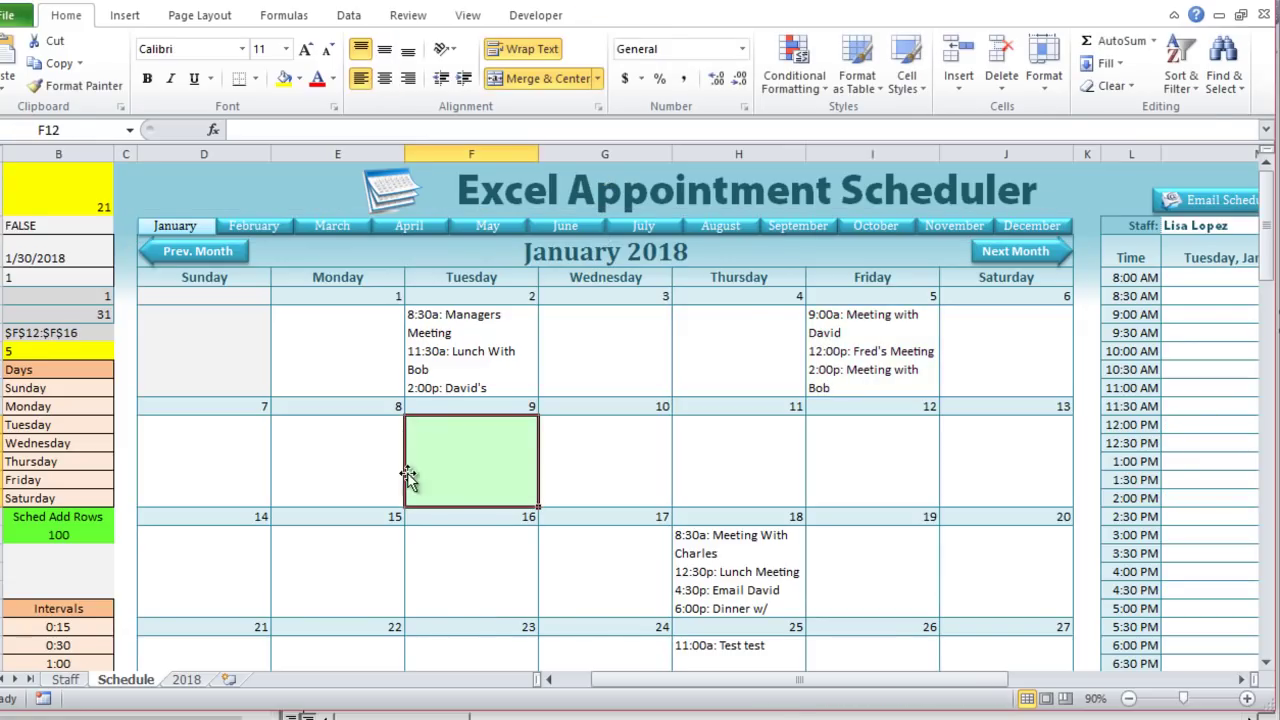
{"action": "left_click_drag", "start_coordinate": [337, 249], "coordinate": [483, 560]}
{"action": "scroll", "coordinate": [471, 551], "scroll_direction": "up", "scroll_amount": 5}
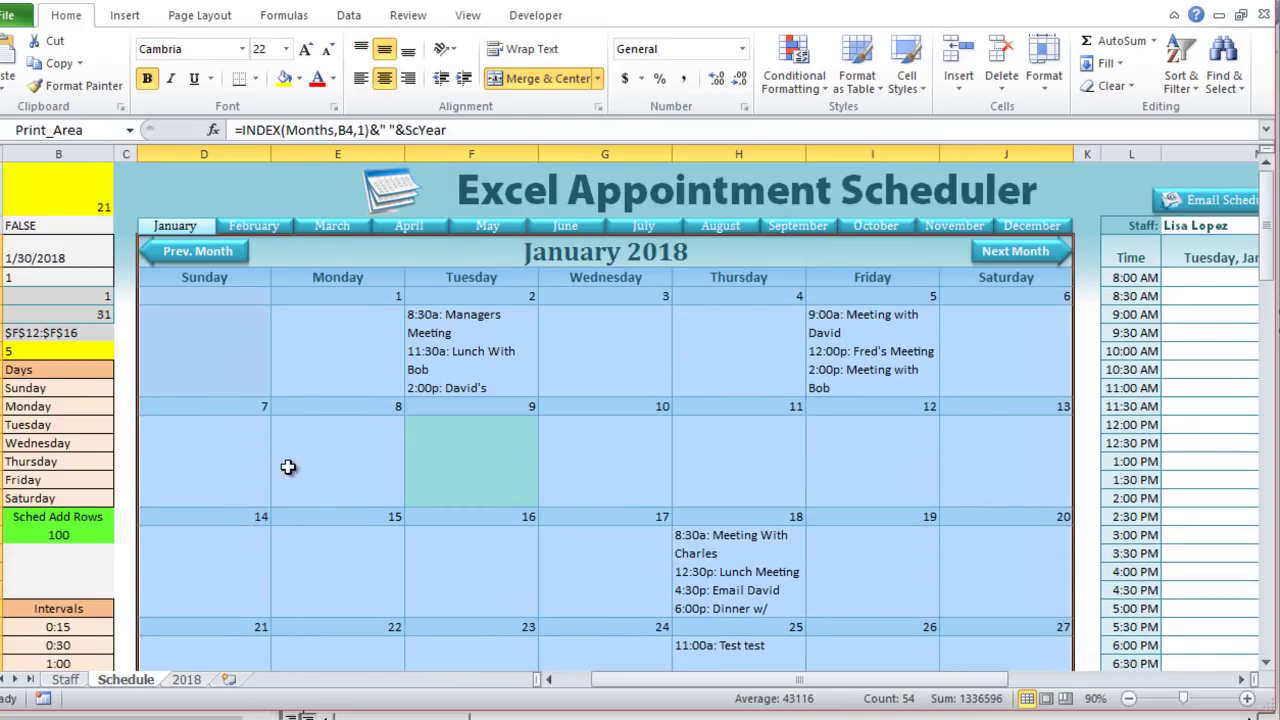
{"action": "scroll", "coordinate": [270, 317], "scroll_direction": "down", "scroll_amount": 8}
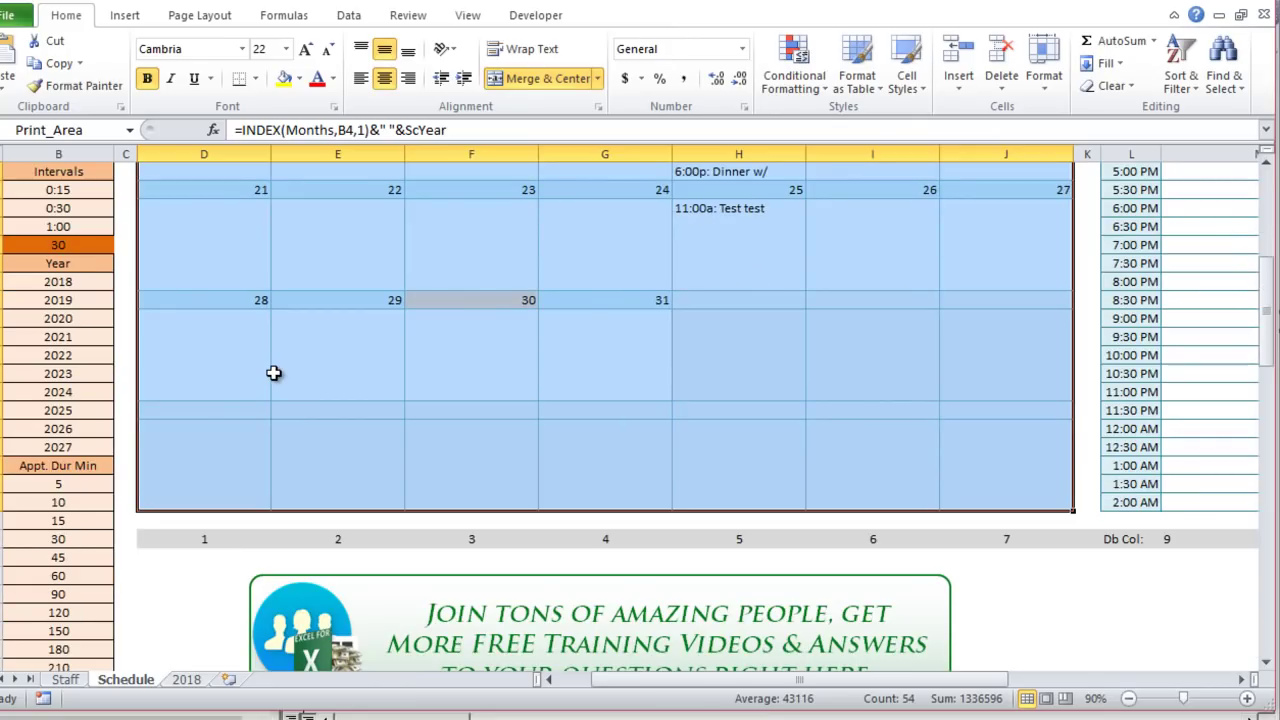
{"action": "scroll", "coordinate": [598, 564], "scroll_direction": "up", "scroll_amount": 7}
{"action": "scroll", "coordinate": [576, 560], "scroll_direction": "down", "scroll_amount": 10}
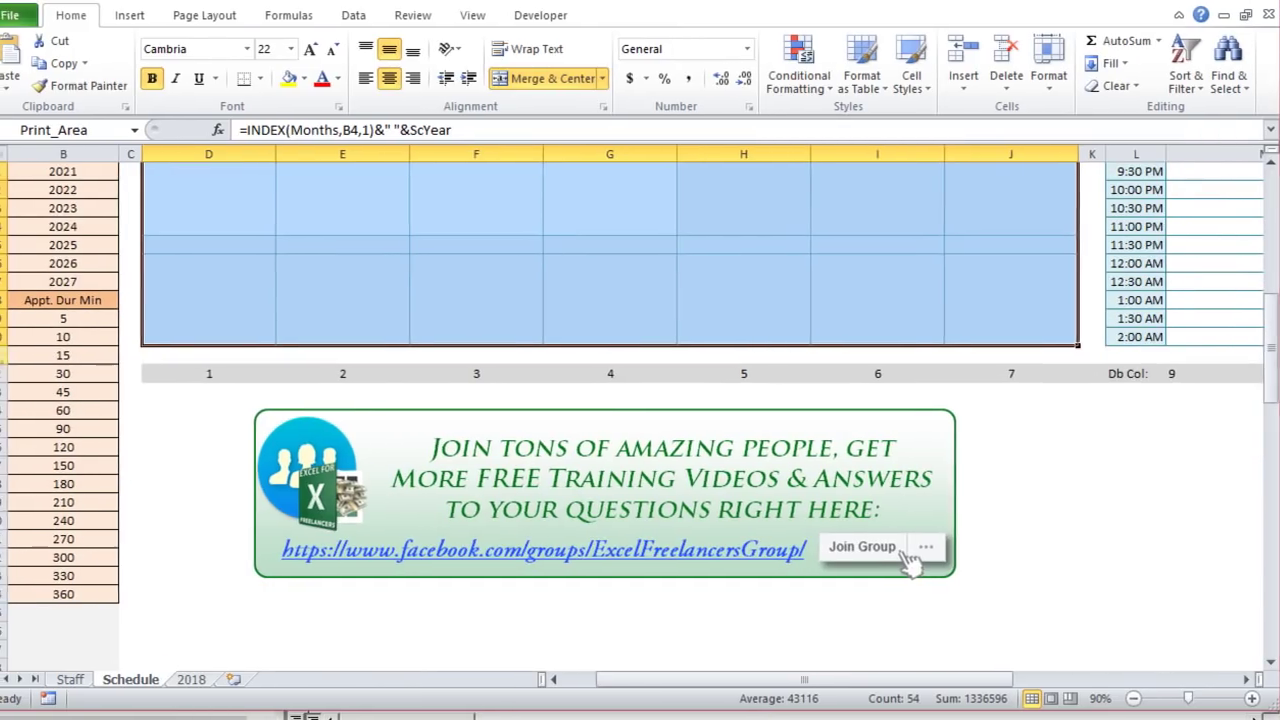
{"action": "left_click", "coordinate": [0, 373]}
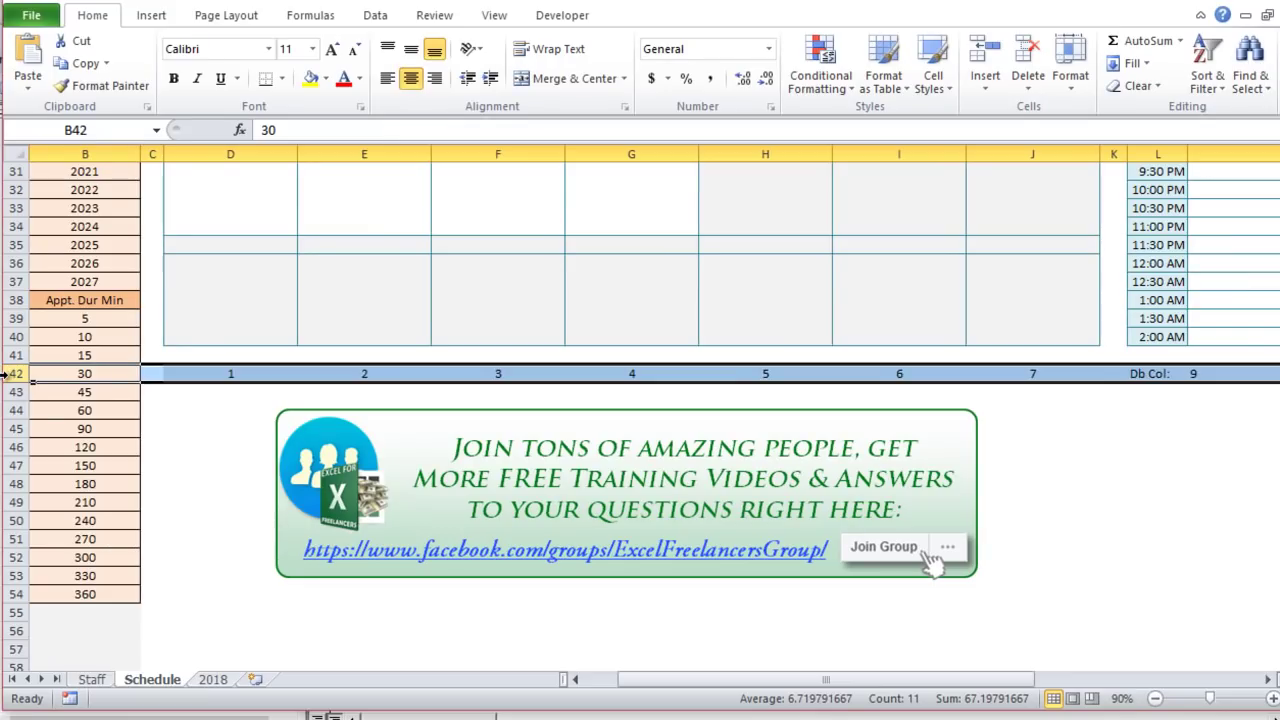
{"action": "right_click", "coordinate": [6, 373]}
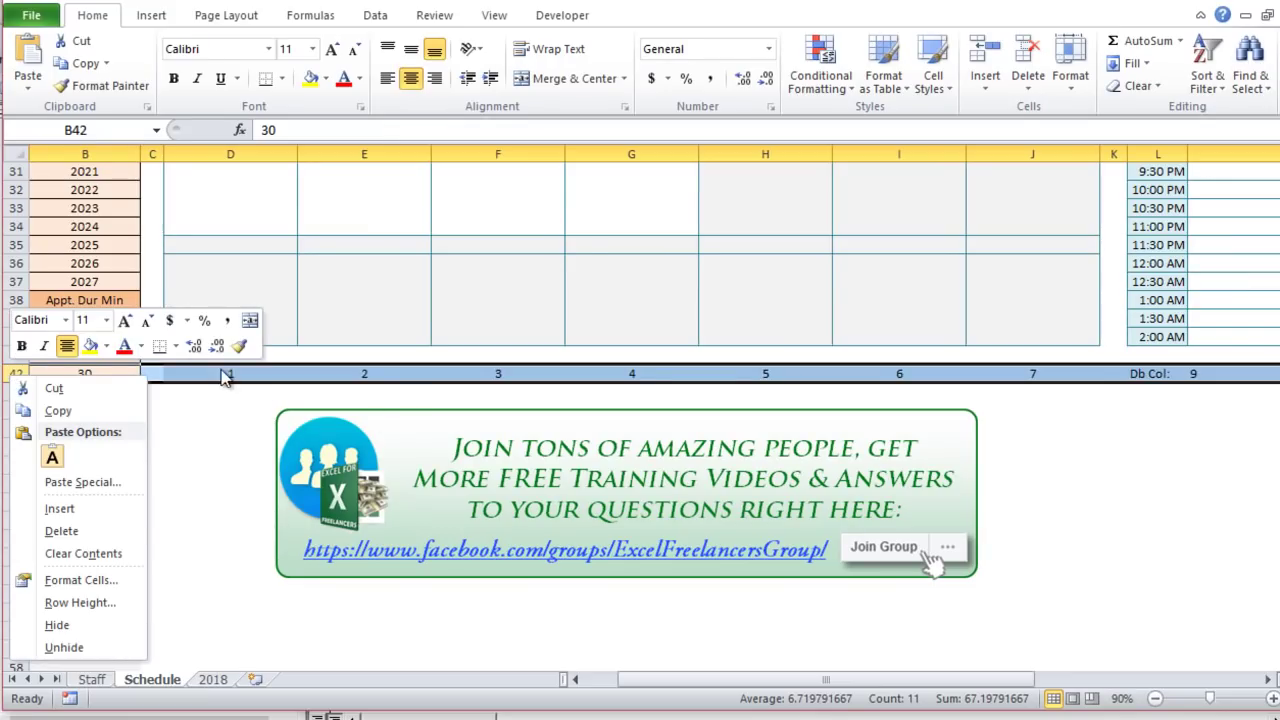
{"action": "left_click", "coordinate": [97, 630]}
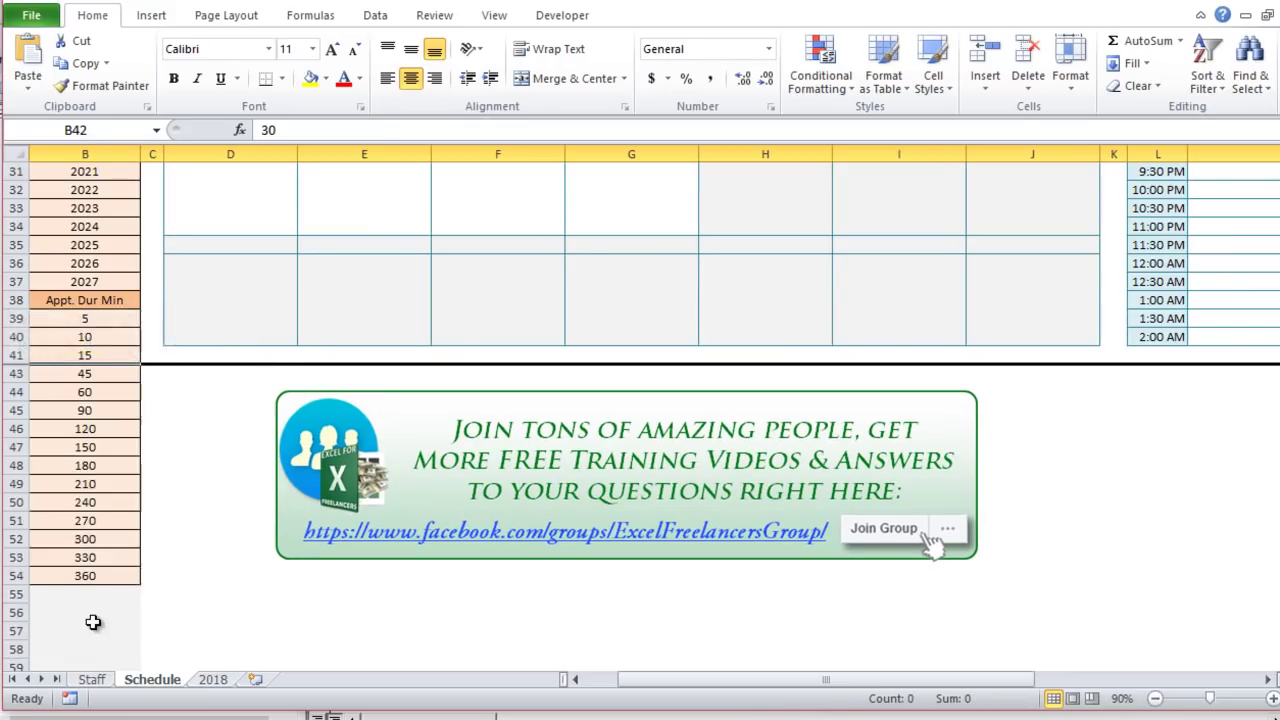
{"action": "scroll", "coordinate": [215, 531], "scroll_direction": "up", "scroll_amount": 9}
{"action": "left_click_drag", "start_coordinate": [92, 153], "coordinate": [128, 145]}
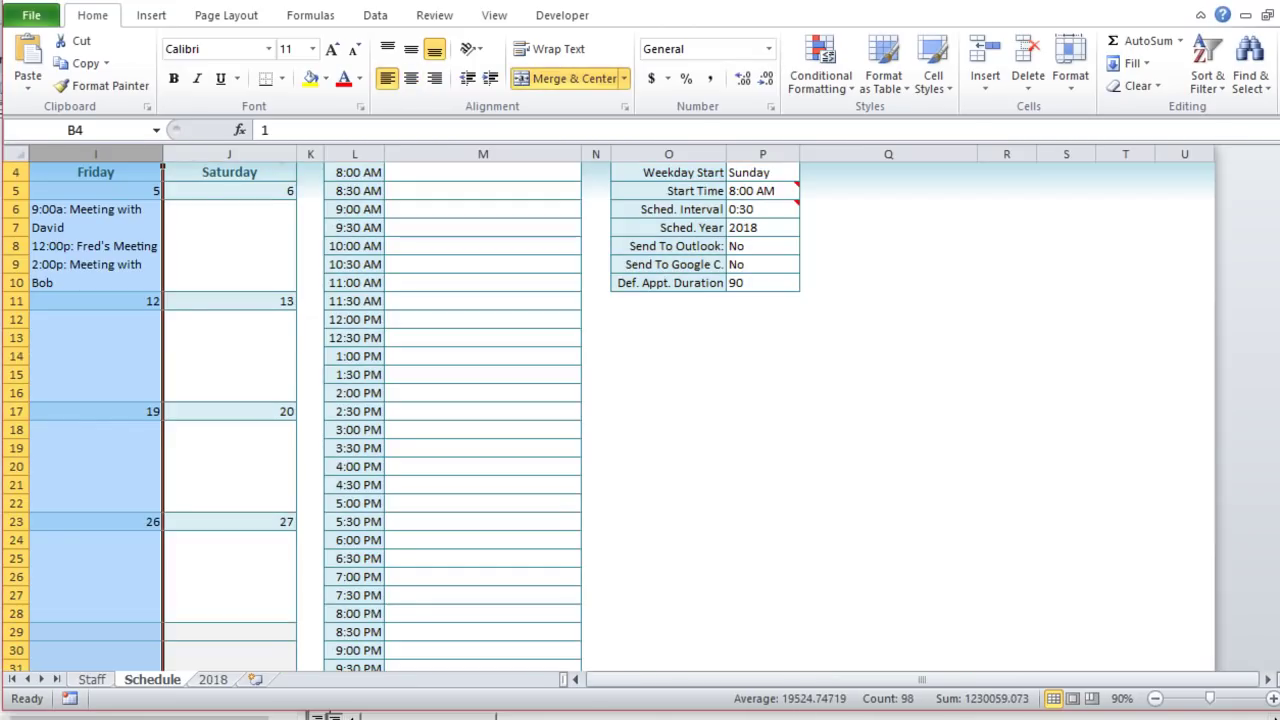
{"action": "left_click_drag", "start_coordinate": [1134, 682], "coordinate": [630, 680]}
{"action": "left_click_drag", "start_coordinate": [90, 153], "coordinate": [168, 148]}
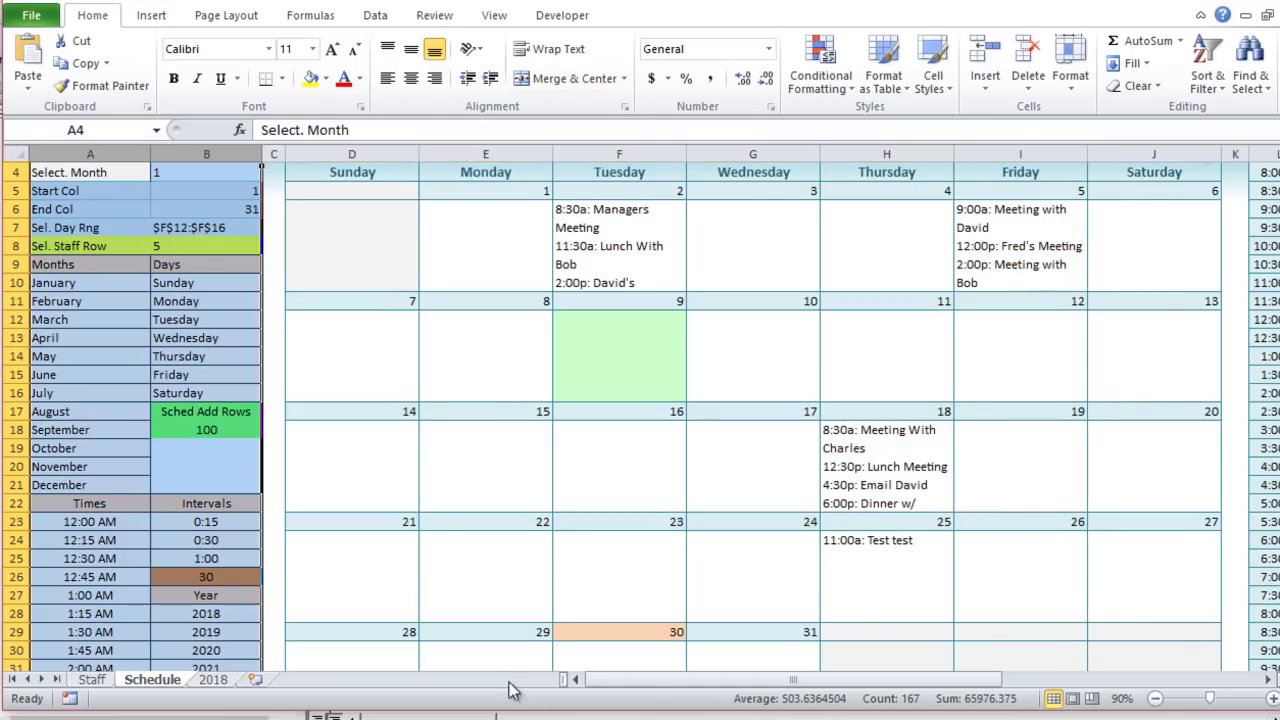
{"action": "scroll", "coordinate": [357, 597], "scroll_direction": "down", "scroll_amount": 7}
{"action": "scroll", "coordinate": [355, 597], "scroll_direction": "down", "scroll_amount": 10}
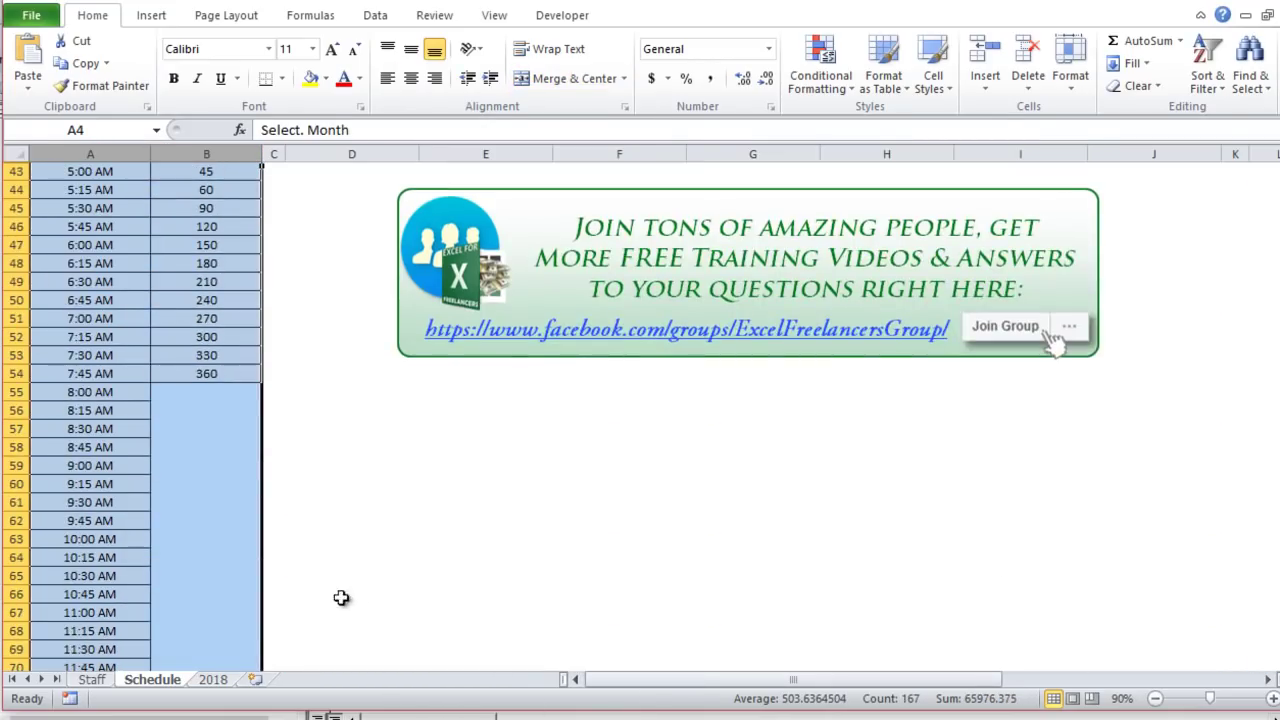
{"action": "scroll", "coordinate": [325, 597], "scroll_direction": "up", "scroll_amount": 8}
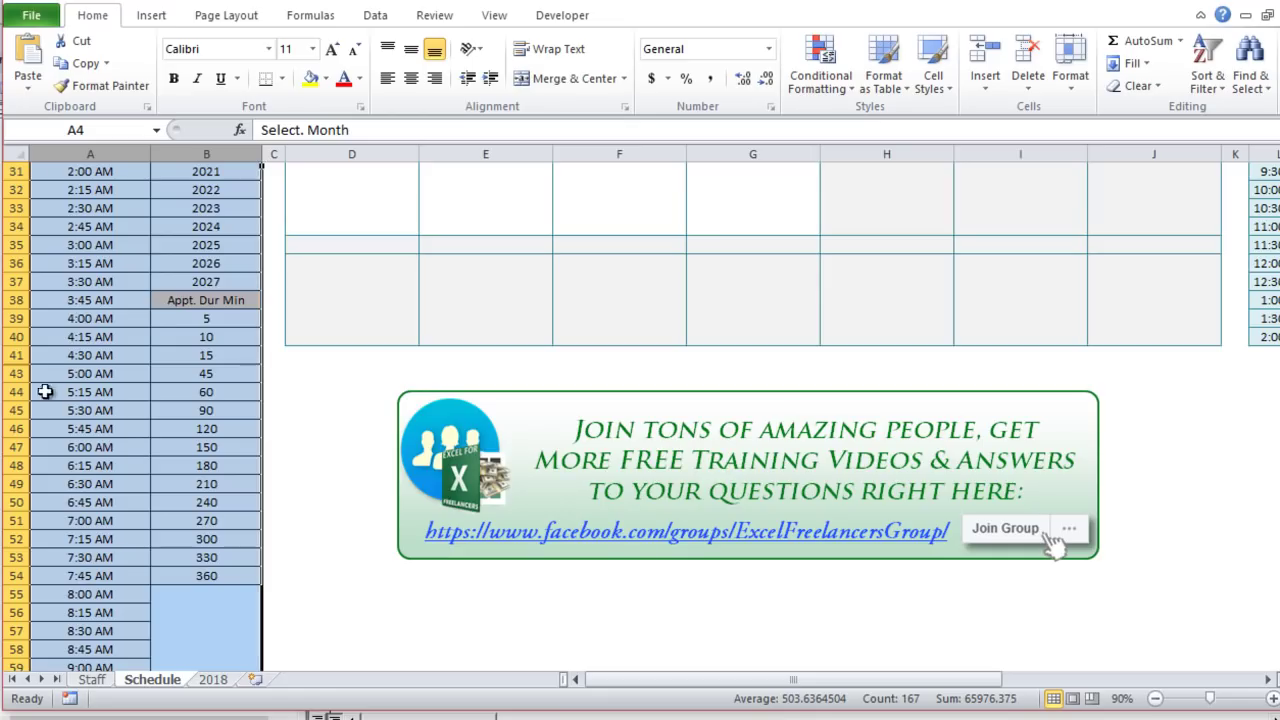
{"action": "left_click_drag", "start_coordinate": [12, 347], "coordinate": [15, 373]}
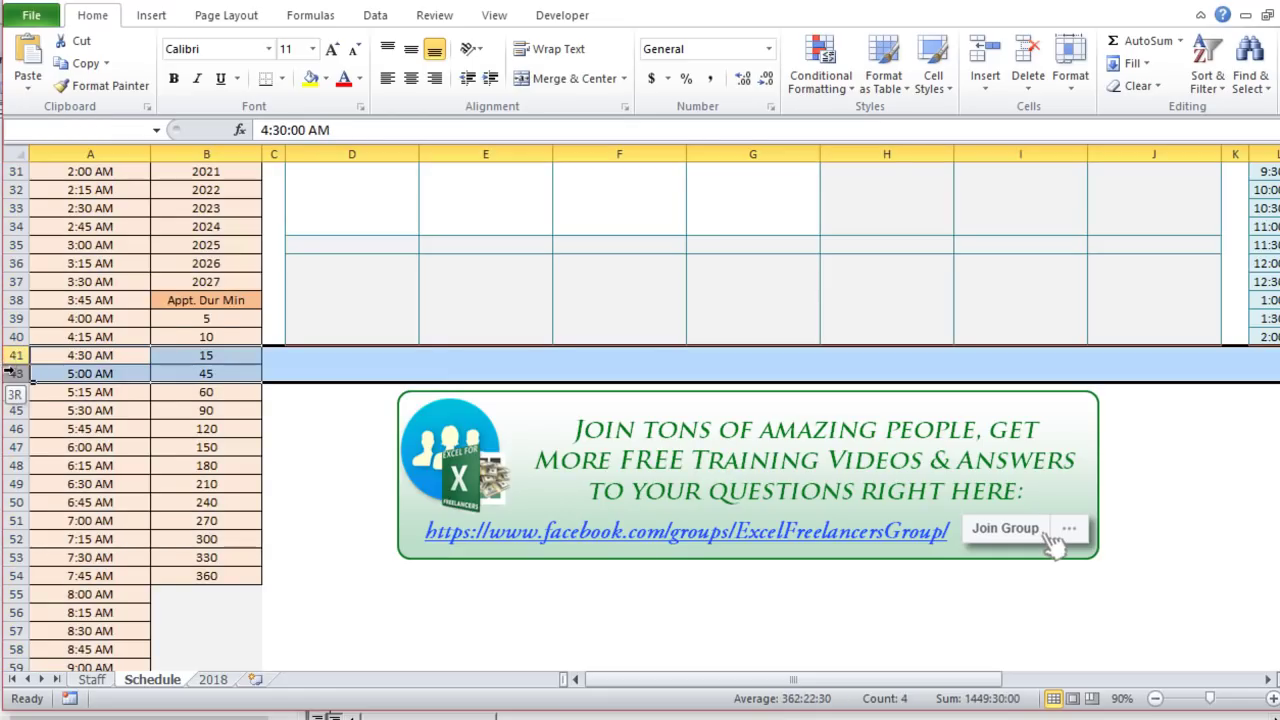
{"action": "right_click", "coordinate": [17, 375]}
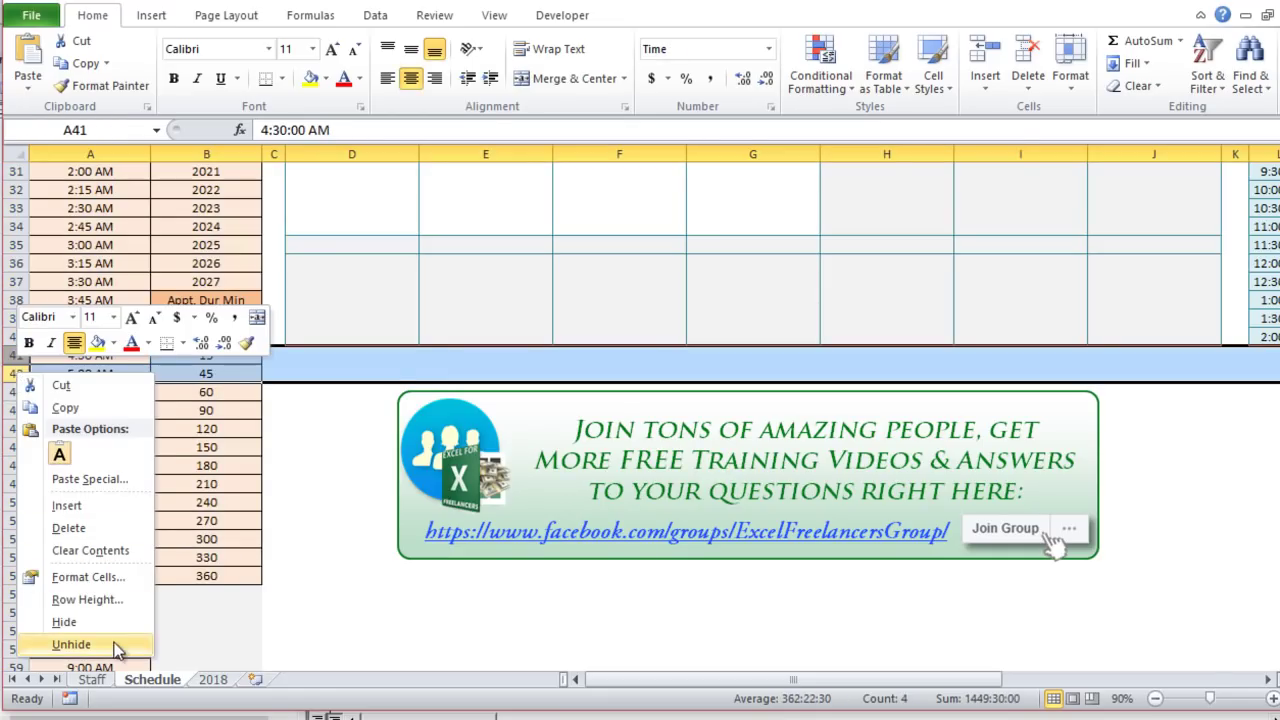
{"action": "left_click", "coordinate": [114, 644]}
{"action": "left_click", "coordinate": [352, 373]}
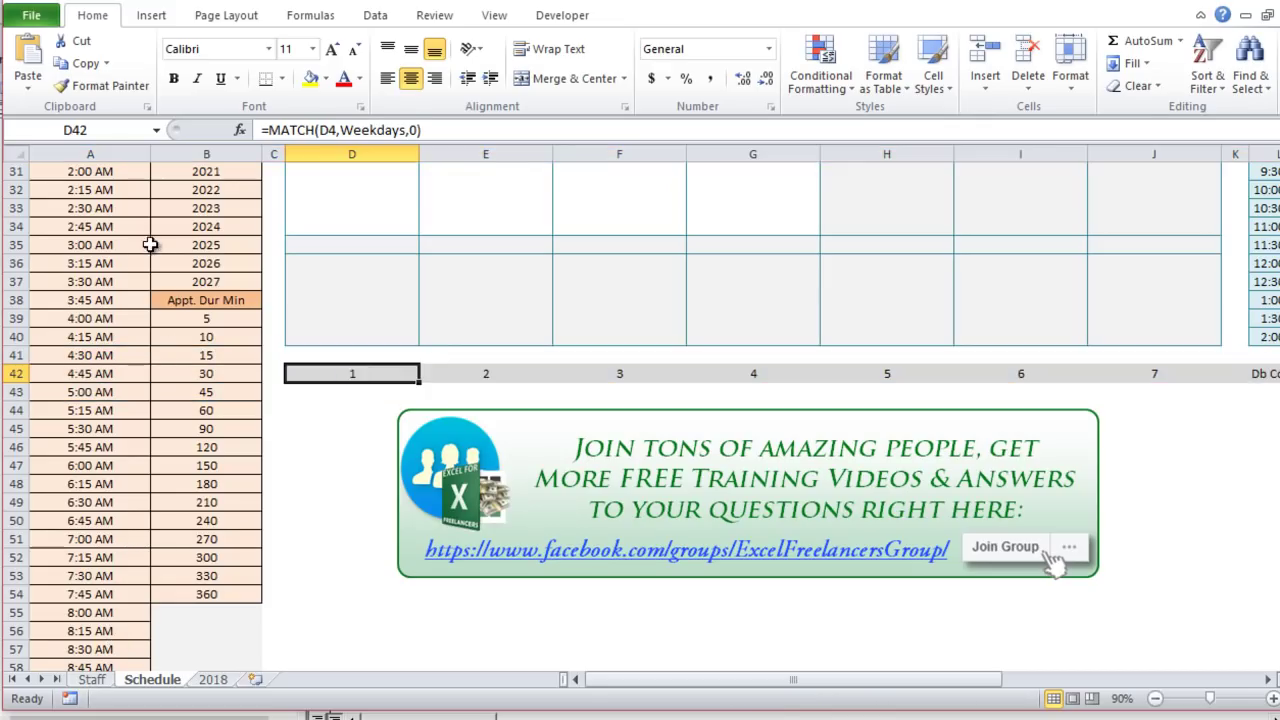
{"action": "scroll", "coordinate": [380, 576], "scroll_direction": "up", "scroll_amount": 2}
{"action": "scroll", "coordinate": [380, 576], "scroll_direction": "up", "scroll_amount": 8}
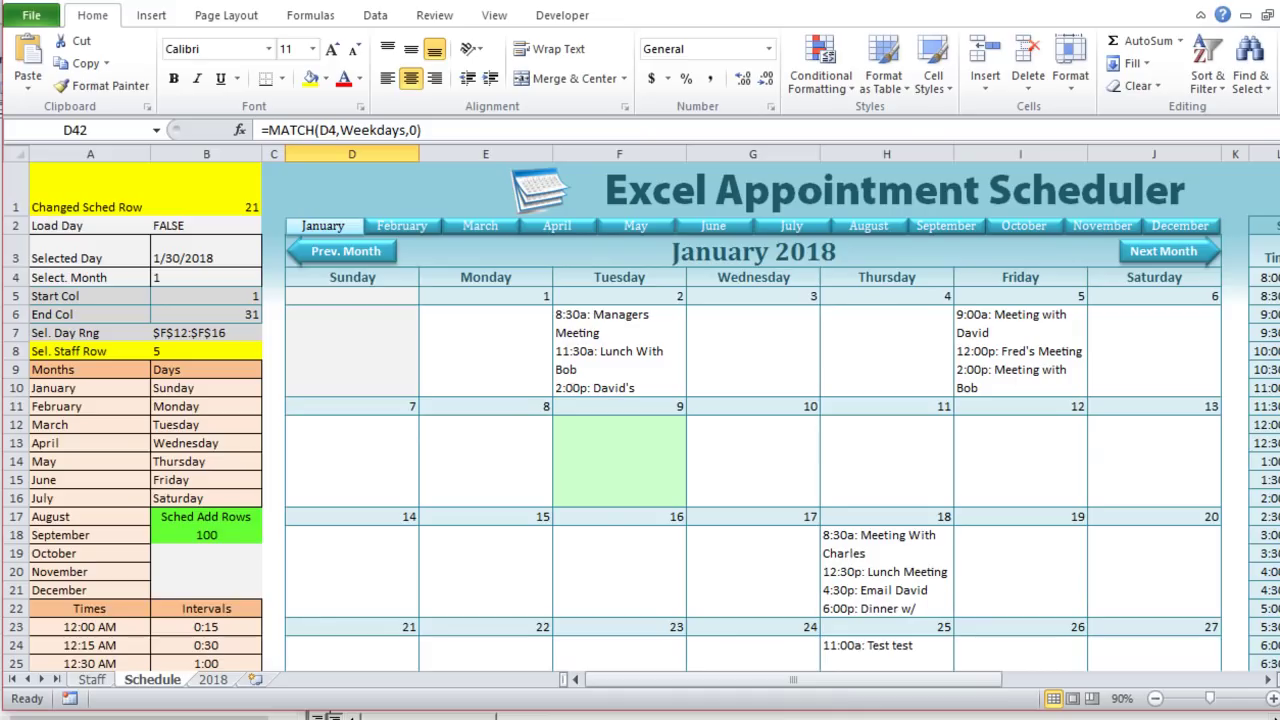
Step: In the EmailSchedule code, examine ThisWorkbook.Path and the D3 value in the Filename line
{"action": "key", "text": "alt+F11"}
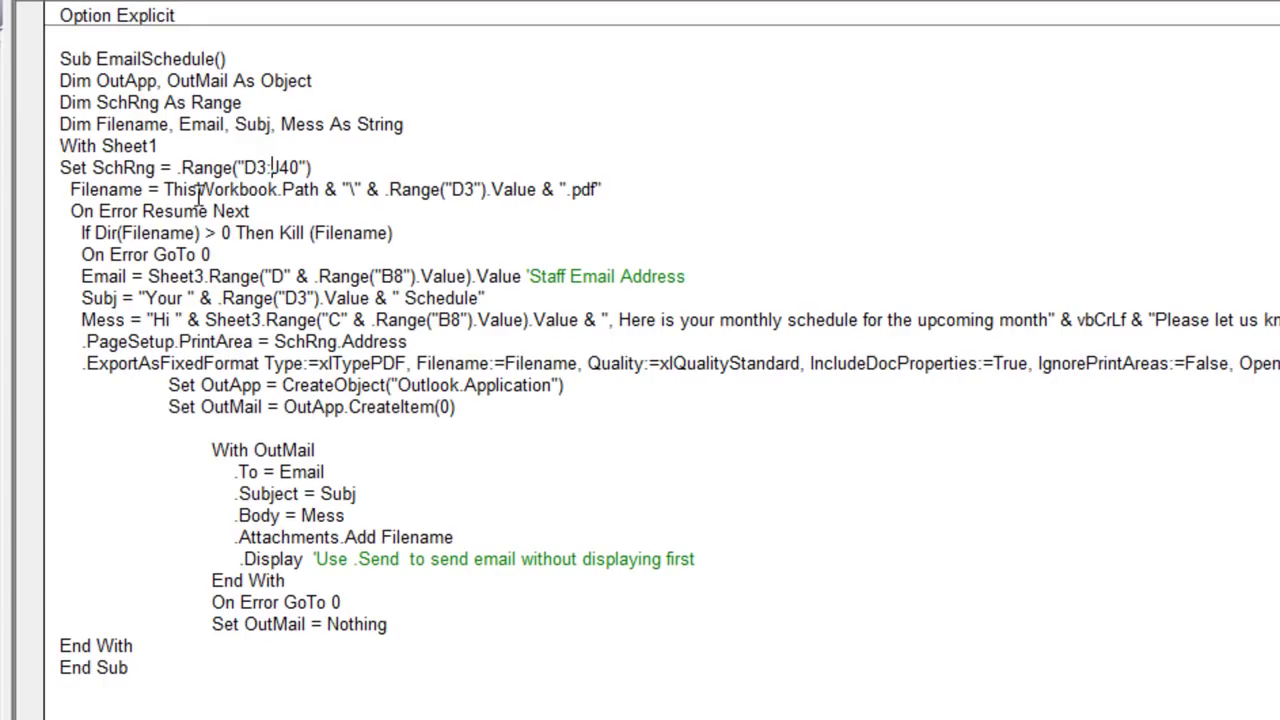
{"action": "left_click_drag", "start_coordinate": [324, 195], "coordinate": [191, 196]}
{"action": "left_click", "coordinate": [301, 253]}
{"action": "left_click_drag", "start_coordinate": [324, 195], "coordinate": [284, 196]}
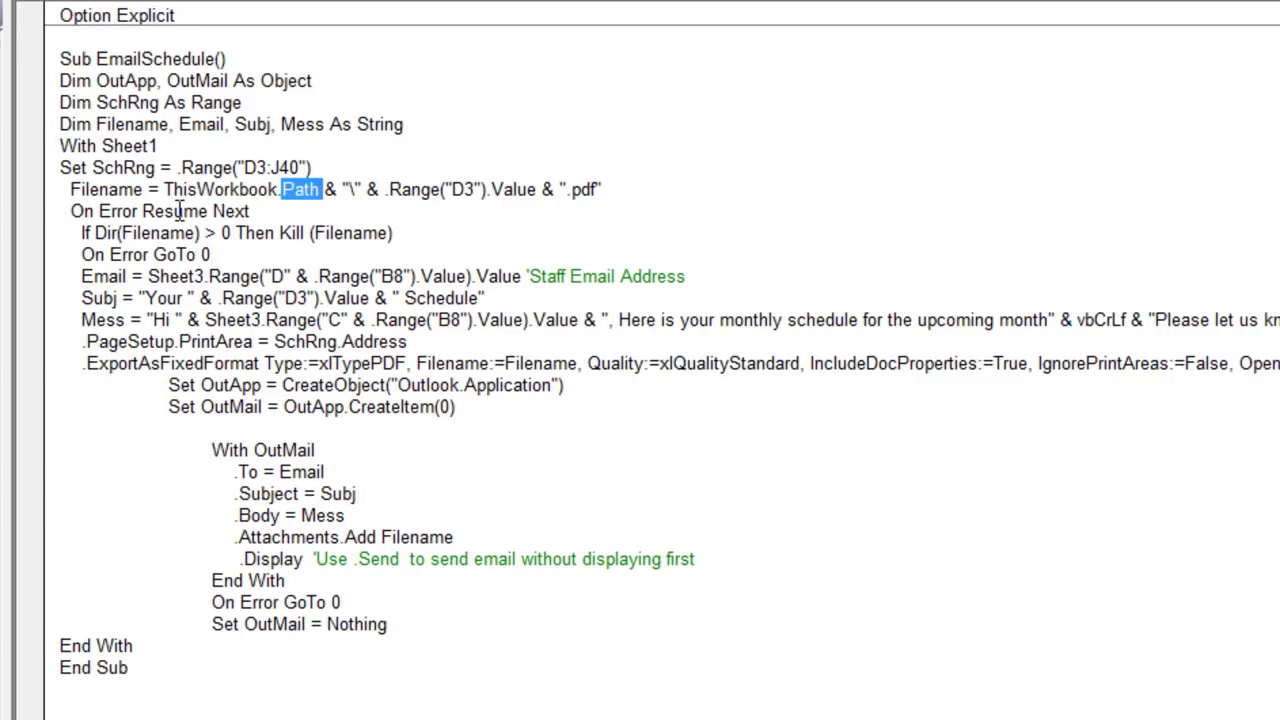
{"action": "left_click", "coordinate": [312, 214]}
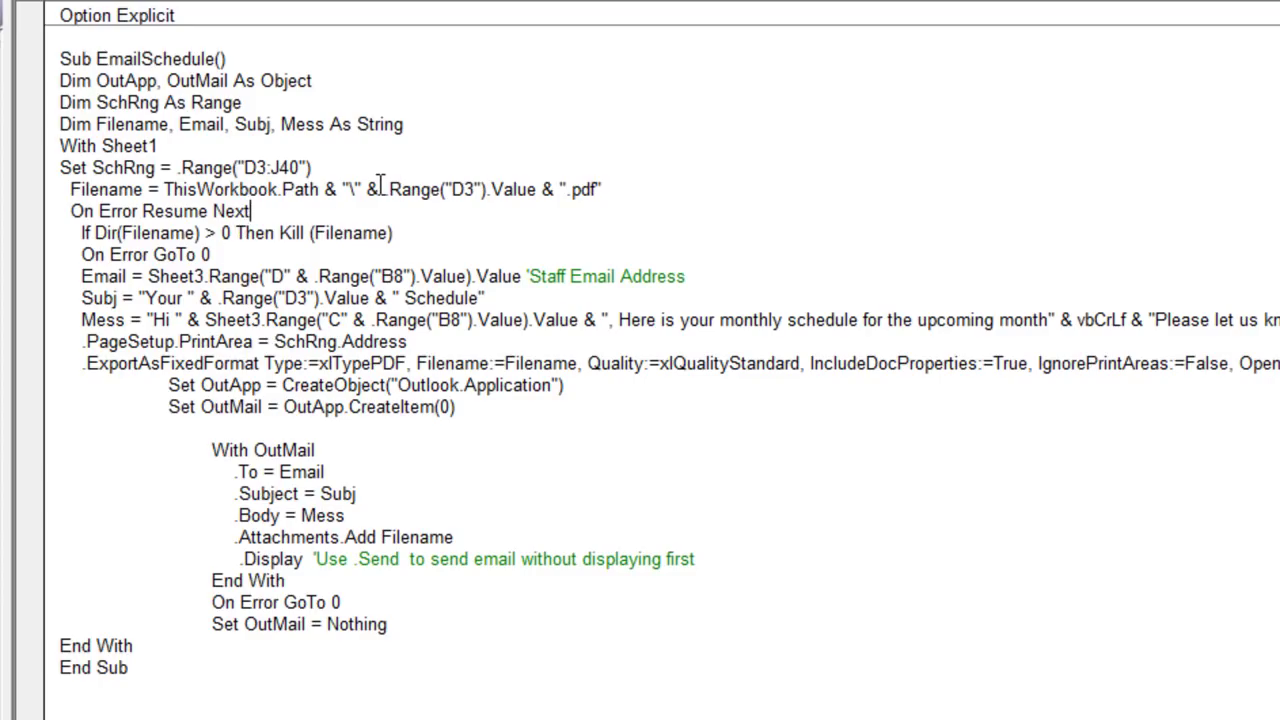
{"action": "left_click_drag", "start_coordinate": [388, 189], "coordinate": [545, 189]}
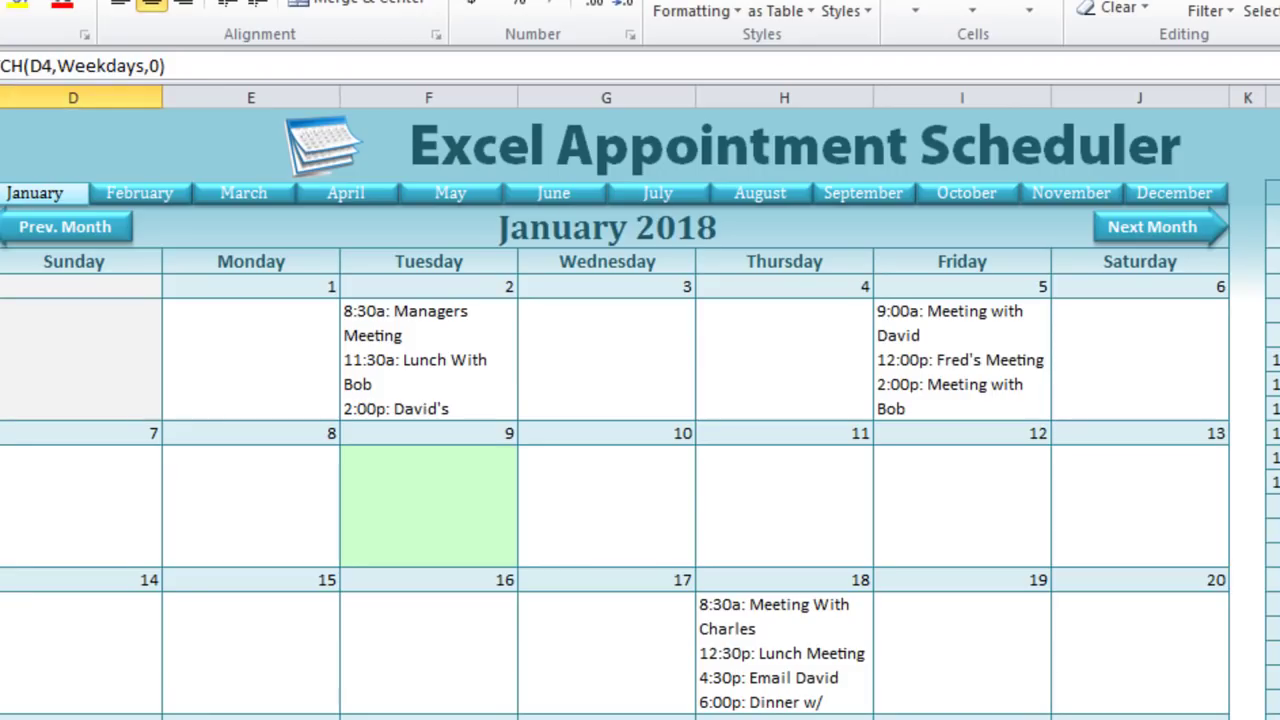
{"action": "left_click", "coordinate": [466, 234]}
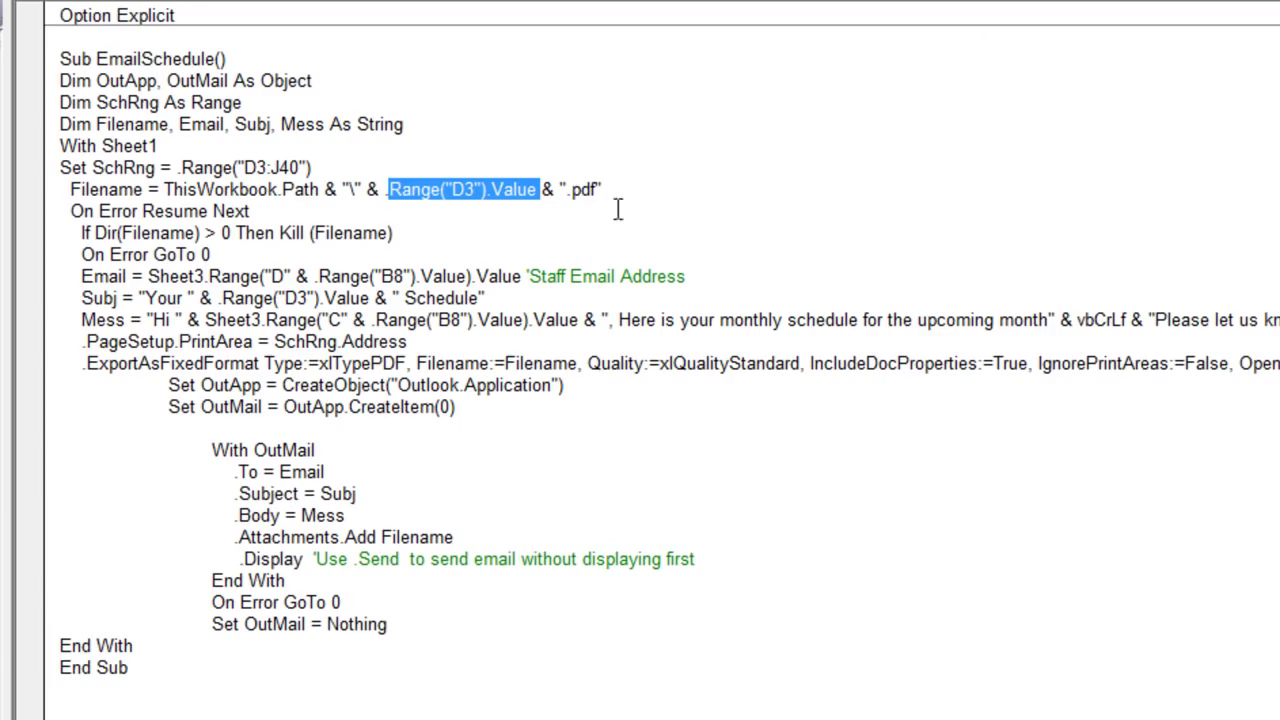
{"action": "left_click_drag", "start_coordinate": [632, 188], "coordinate": [490, 175]}
{"action": "left_click_drag", "start_coordinate": [600, 189], "coordinate": [163, 189]}
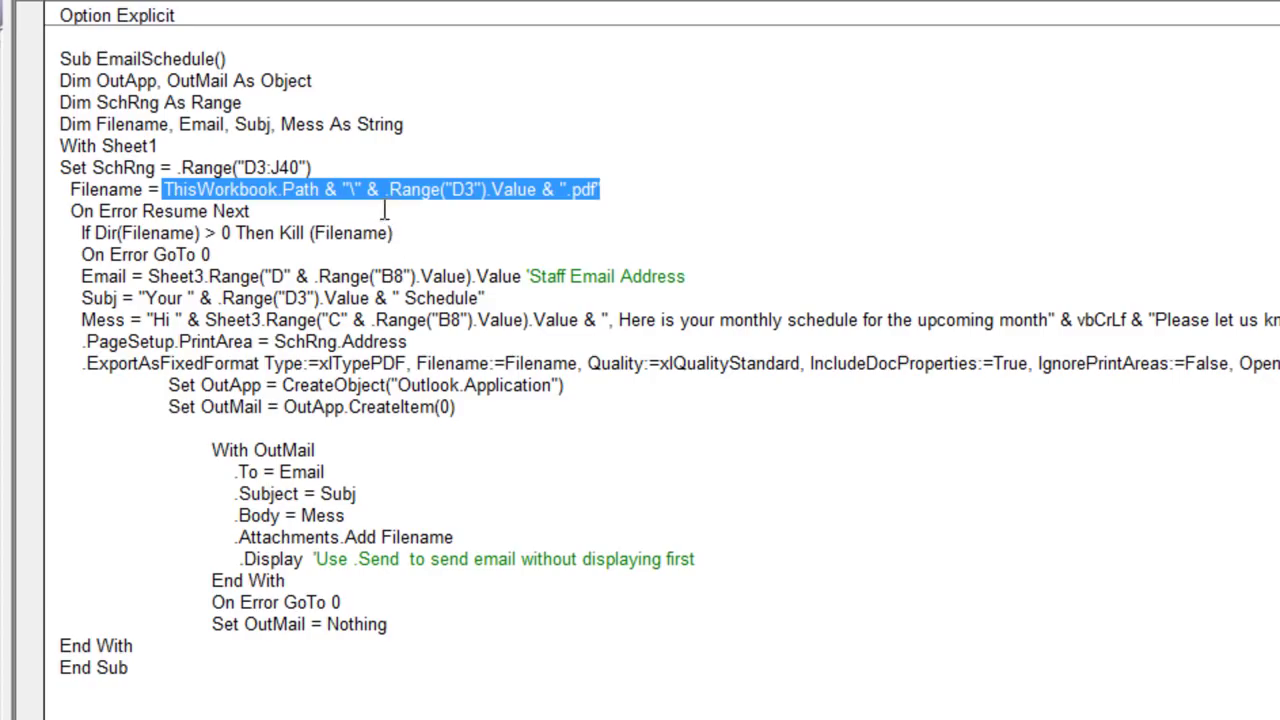
Step: Review the existing-PDF check and Kill command, then indent the On Error Resume Next line
{"action": "left_click_drag", "start_coordinate": [77, 233], "coordinate": [210, 244]}
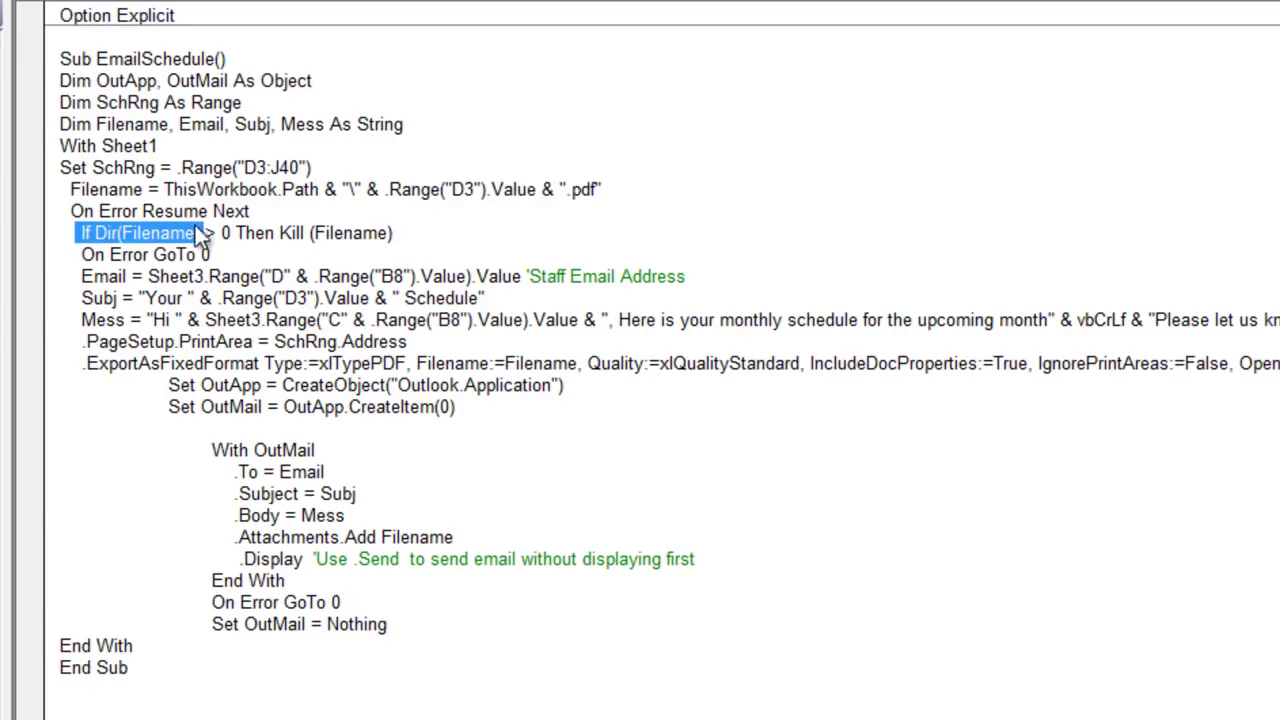
{"action": "left_click", "coordinate": [184, 211]}
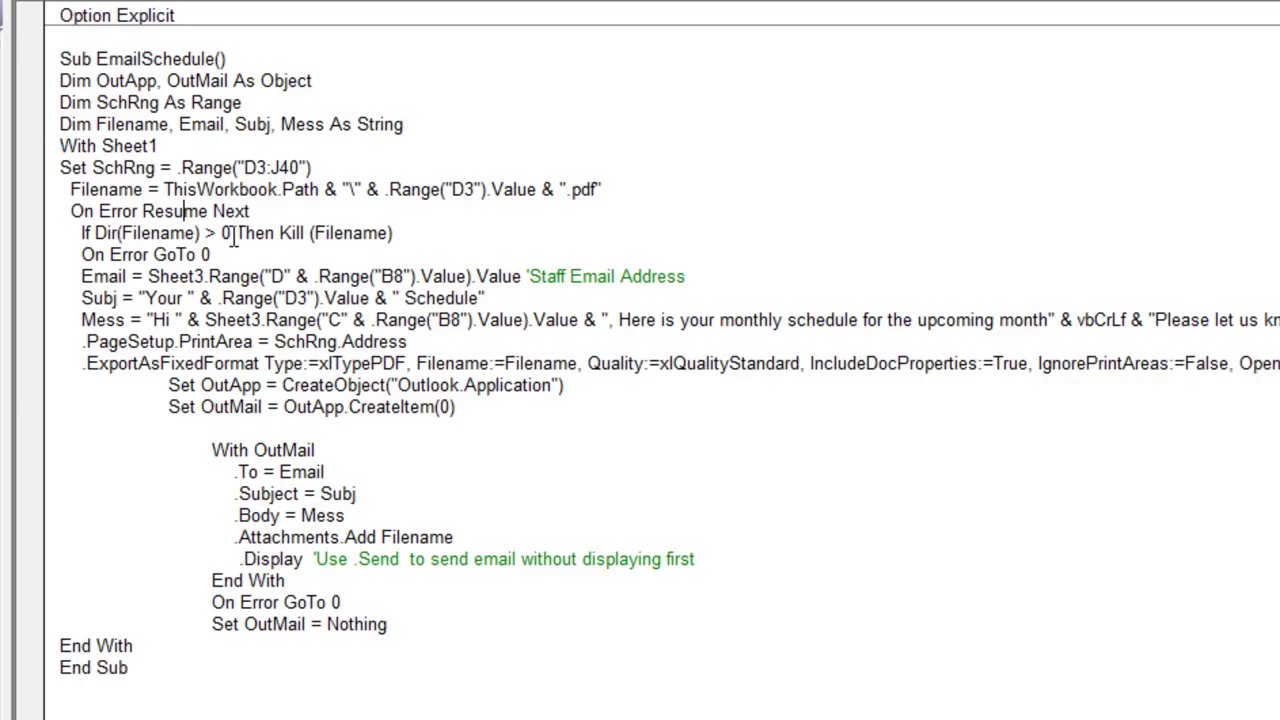
{"action": "double_click", "coordinate": [292, 233]}
{"action": "left_click_drag", "start_coordinate": [405, 236], "coordinate": [88, 232]}
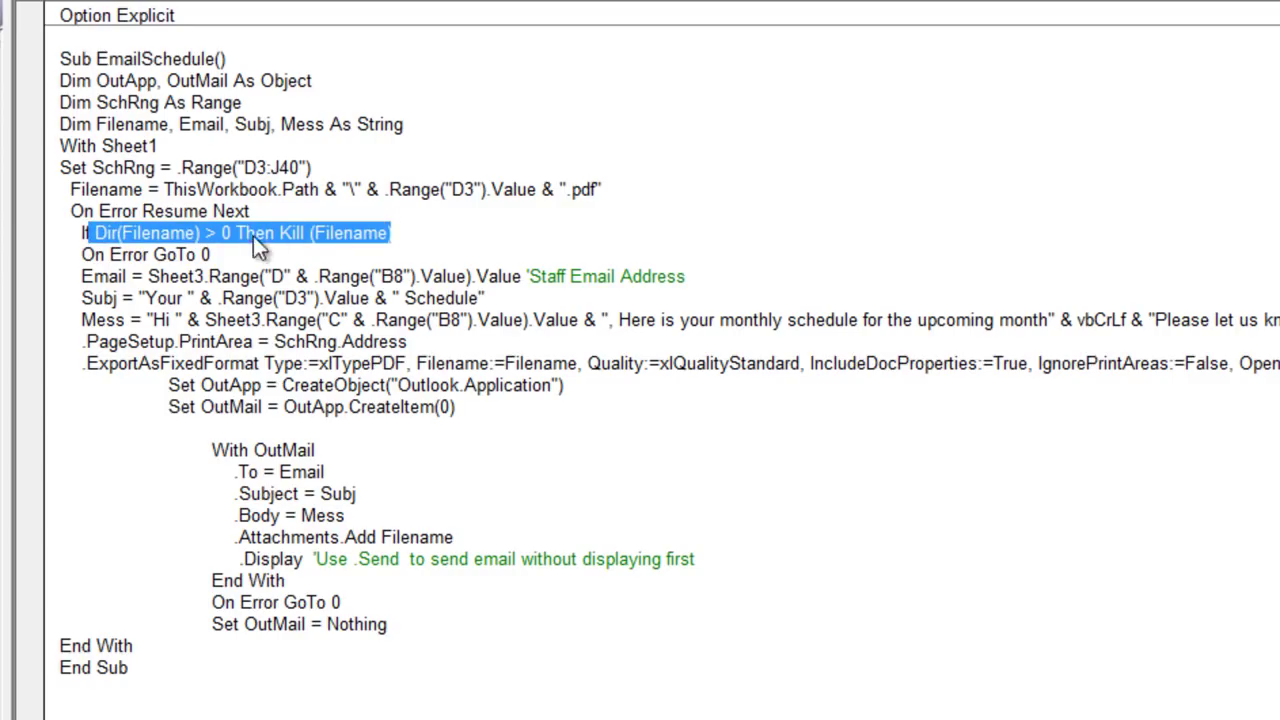
{"action": "left_click", "coordinate": [272, 211]}
{"action": "left_click", "coordinate": [72, 211]}
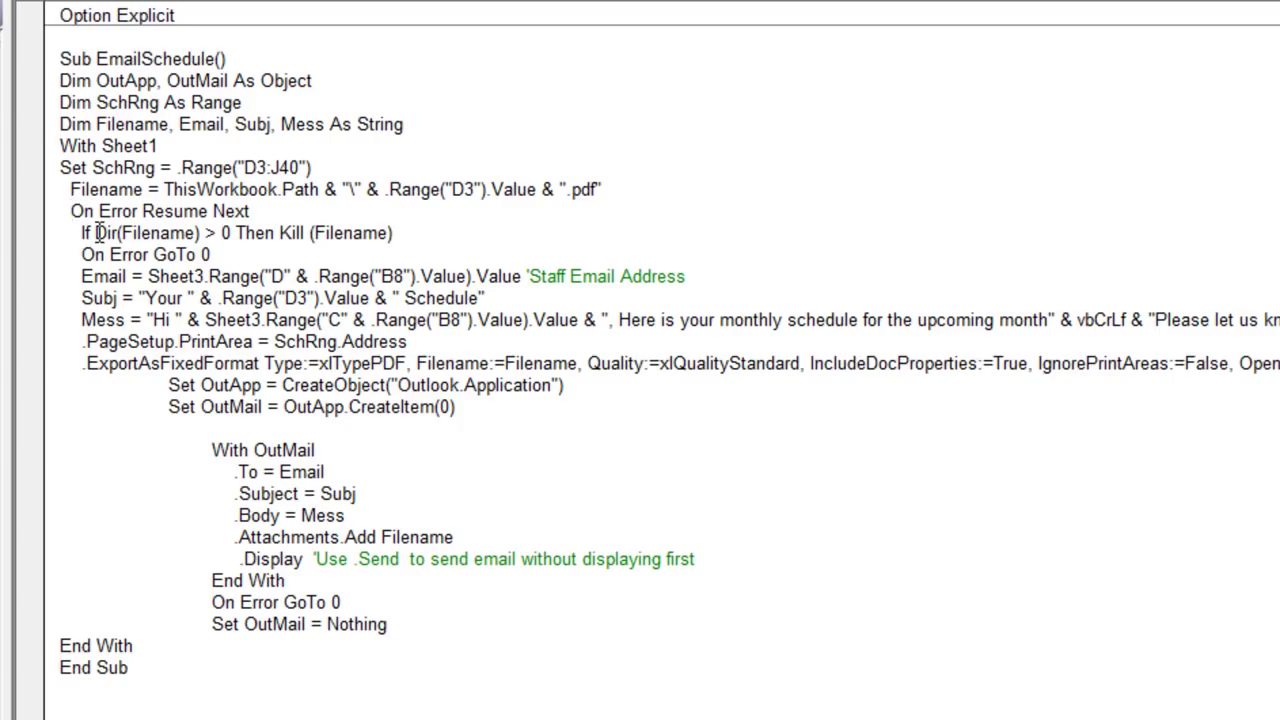
{"action": "key", "text": "Tab"}
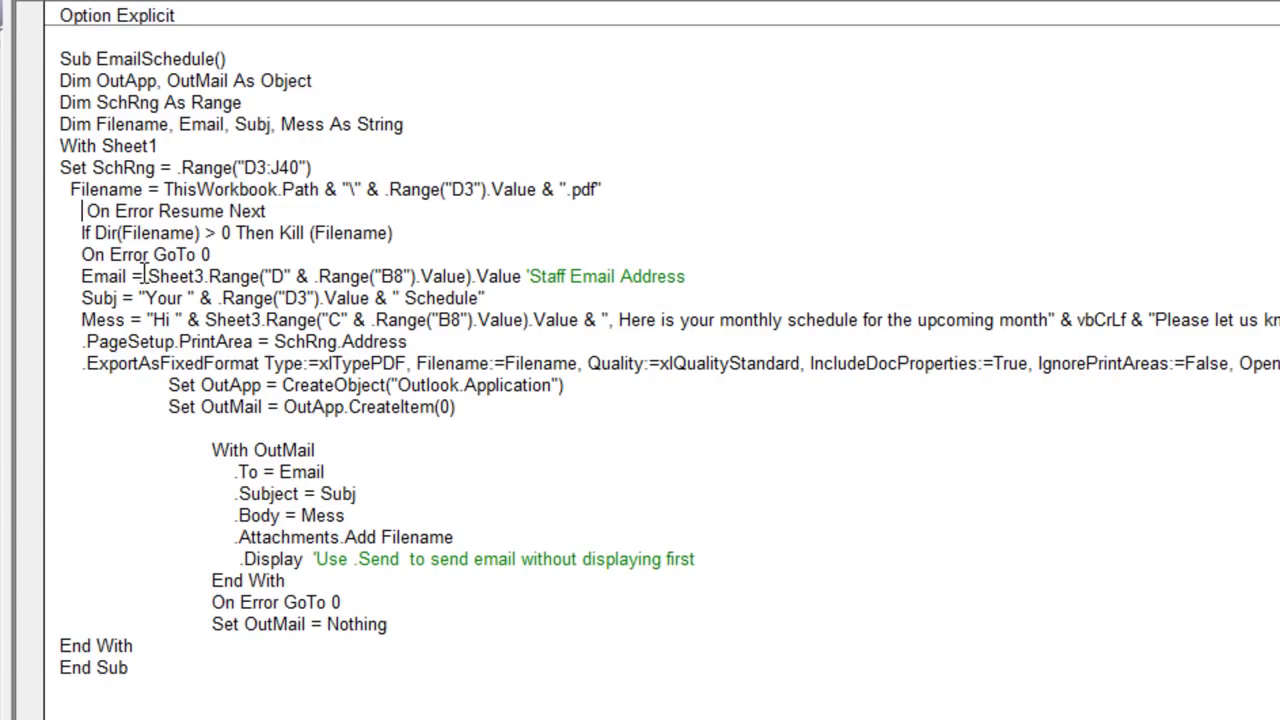
Step: Review how Email, the 'Your' + D3 + ' Schedule' subject and the Sheet3 column C greeting are built
{"action": "left_click_drag", "start_coordinate": [131, 276], "coordinate": [104, 278]}
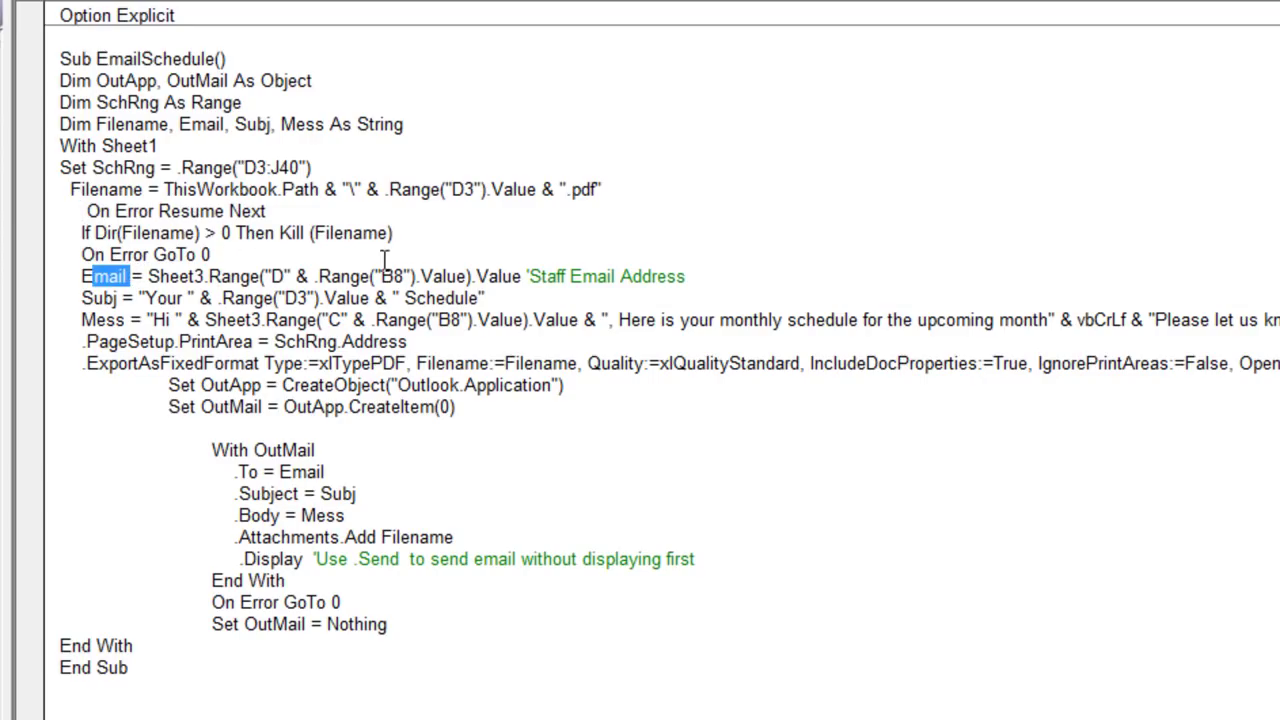
{"action": "left_click_drag", "start_coordinate": [467, 276], "coordinate": [316, 274]}
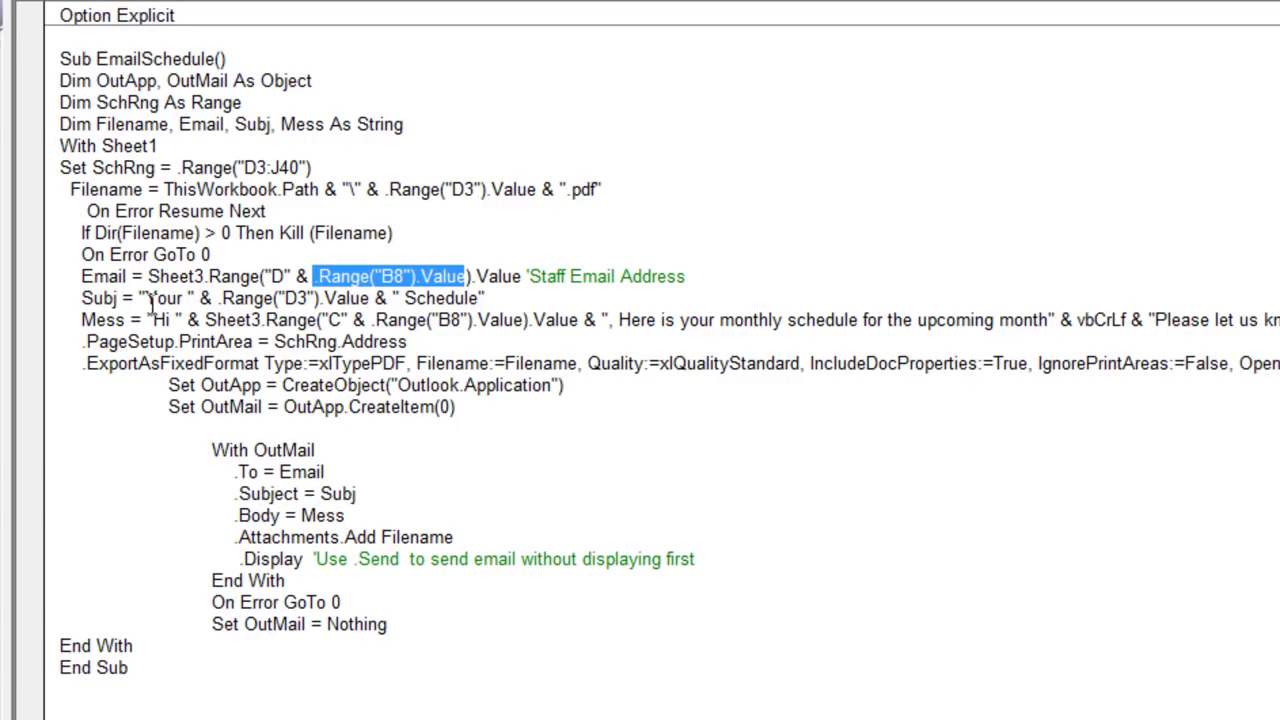
{"action": "left_click_drag", "start_coordinate": [146, 300], "coordinate": [203, 297]}
{"action": "left_click_drag", "start_coordinate": [376, 298], "coordinate": [221, 298]}
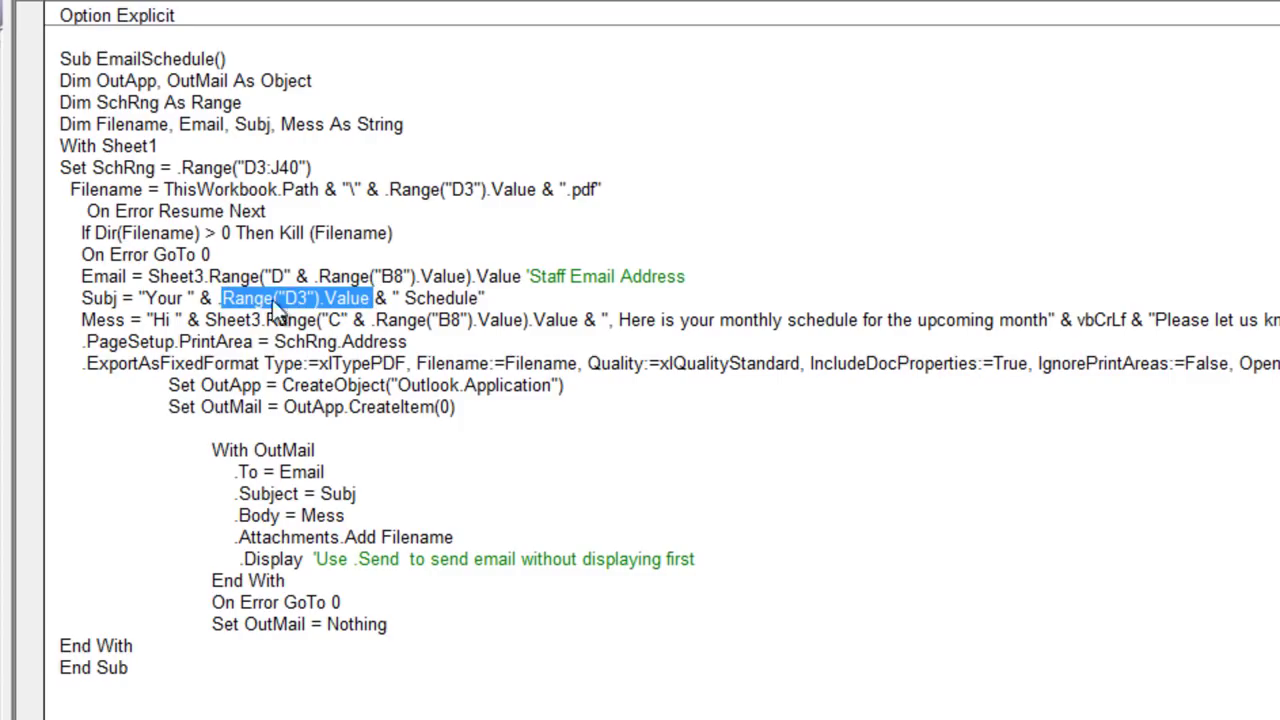
{"action": "left_click_drag", "start_coordinate": [486, 298], "coordinate": [358, 298]}
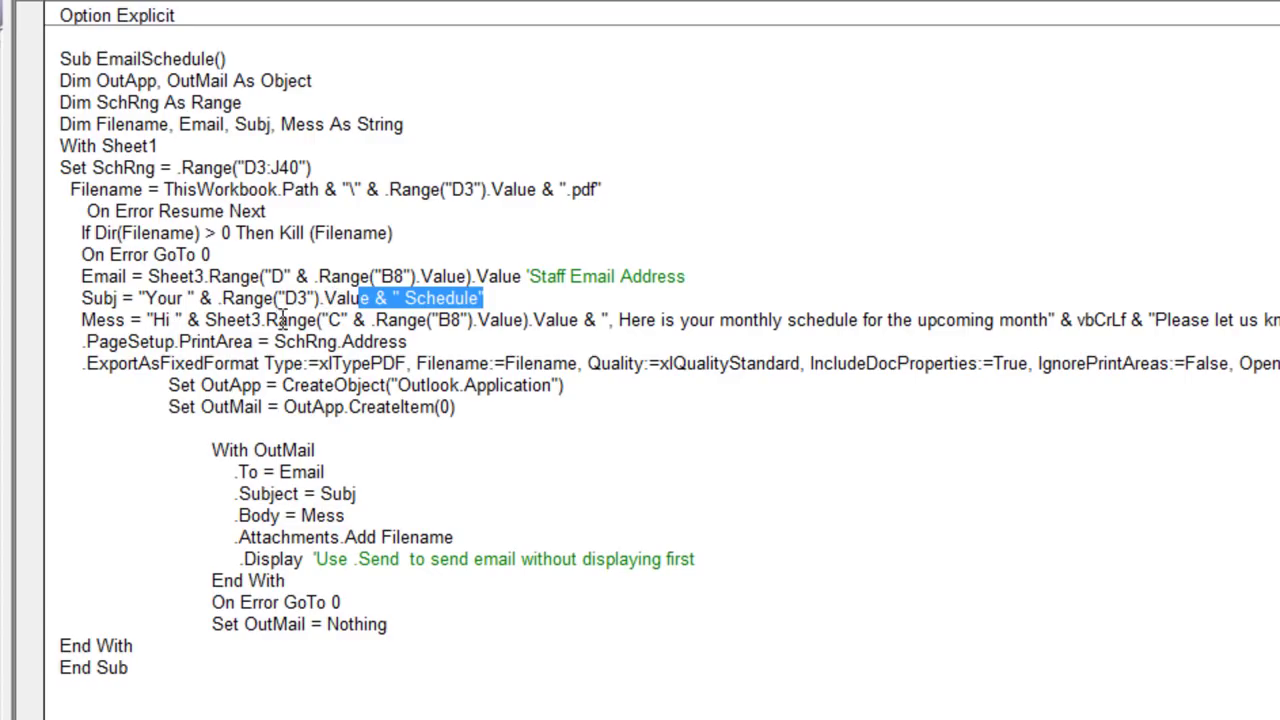
{"action": "left_click_drag", "start_coordinate": [205, 320], "coordinate": [289, 320]}
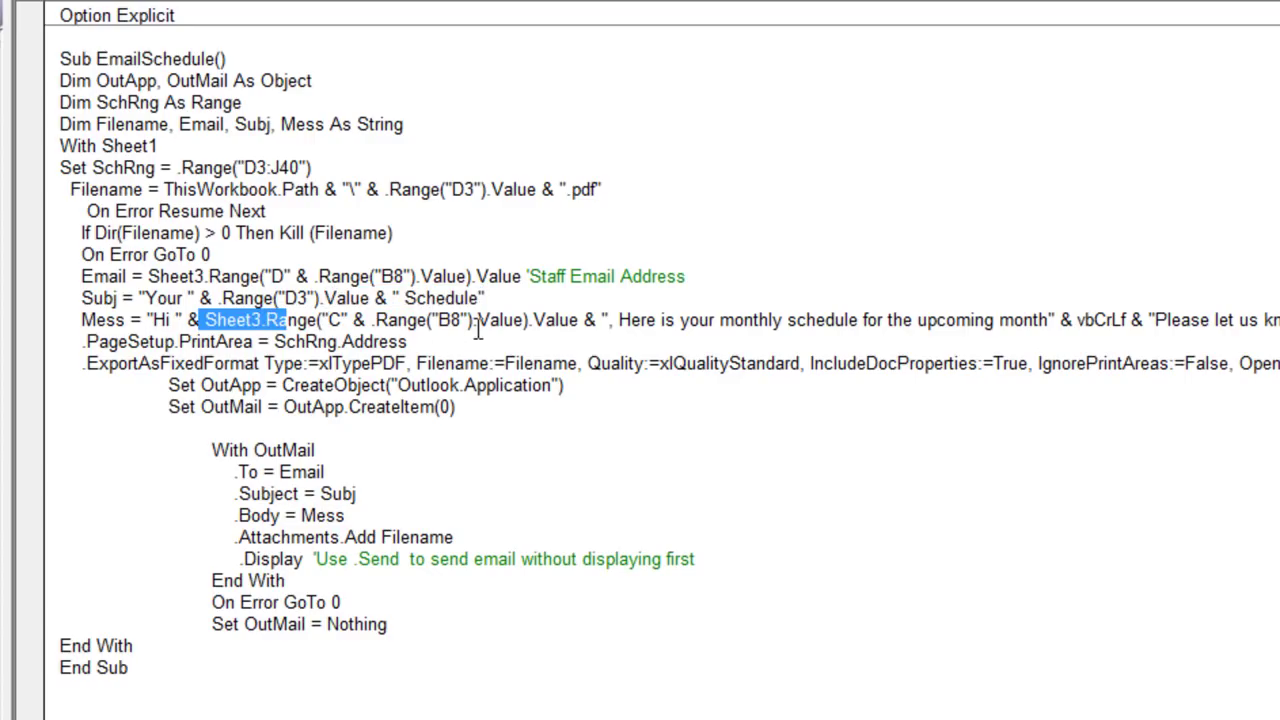
{"action": "left_click_drag", "start_coordinate": [370, 320], "coordinate": [530, 320]}
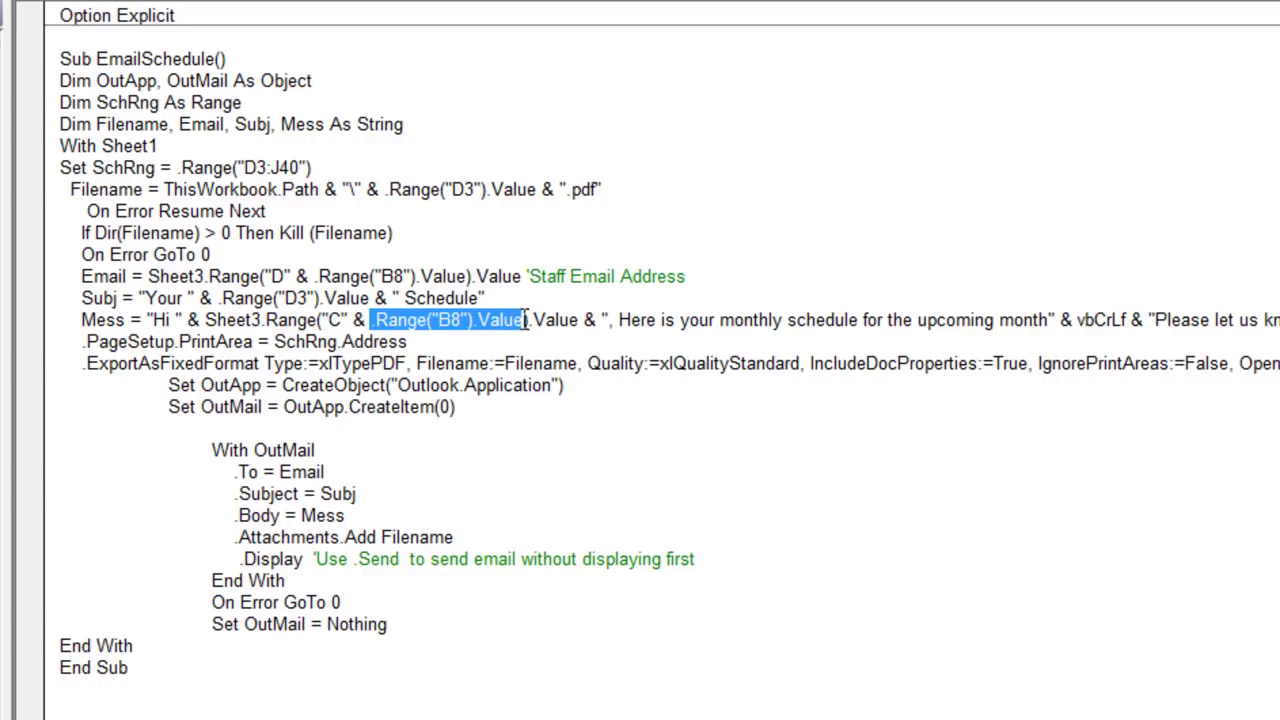
{"action": "double_click", "coordinate": [336, 320]}
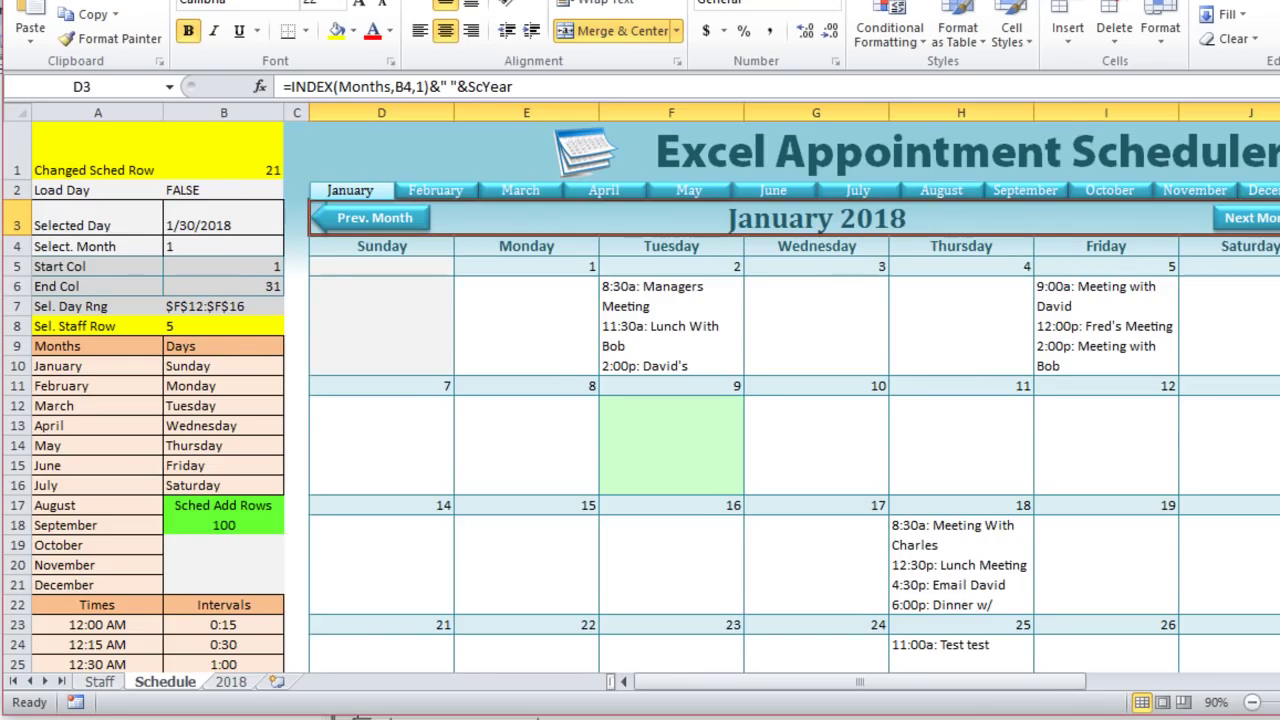
Step: Check the staff names in column C of the Staff sheet
{"action": "left_click", "coordinate": [106, 683]}
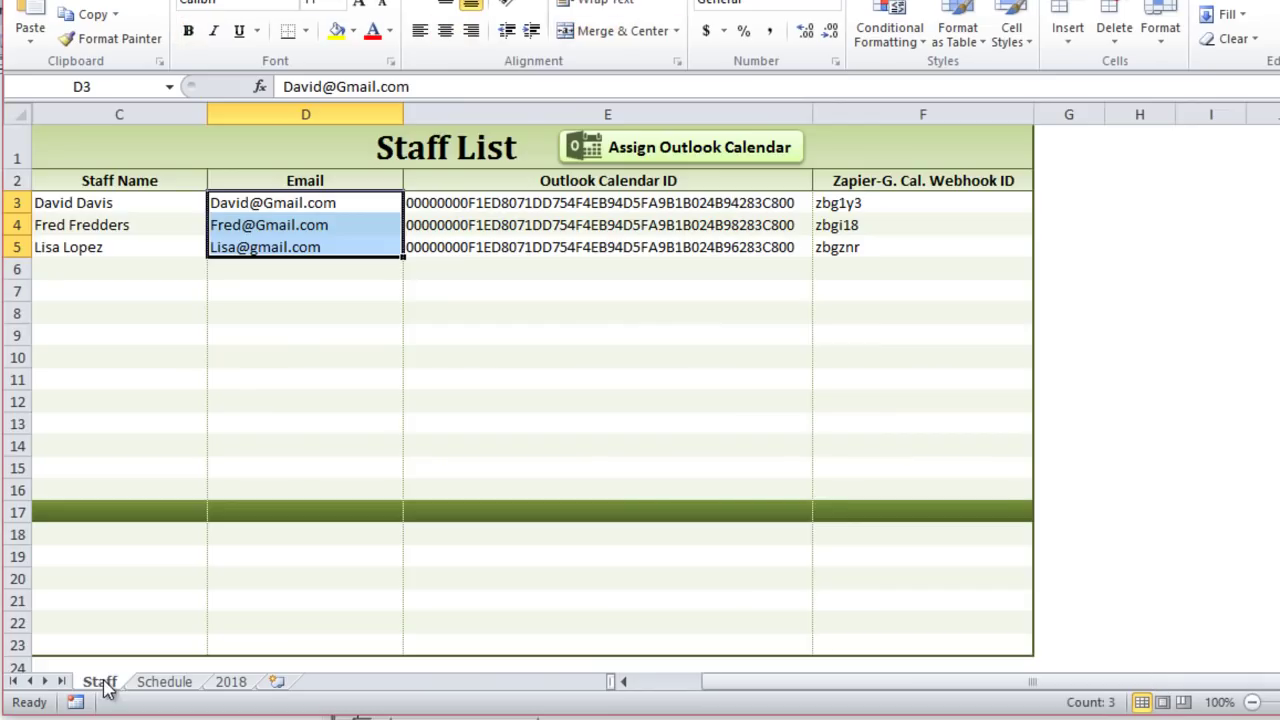
{"action": "left_click", "coordinate": [120, 114]}
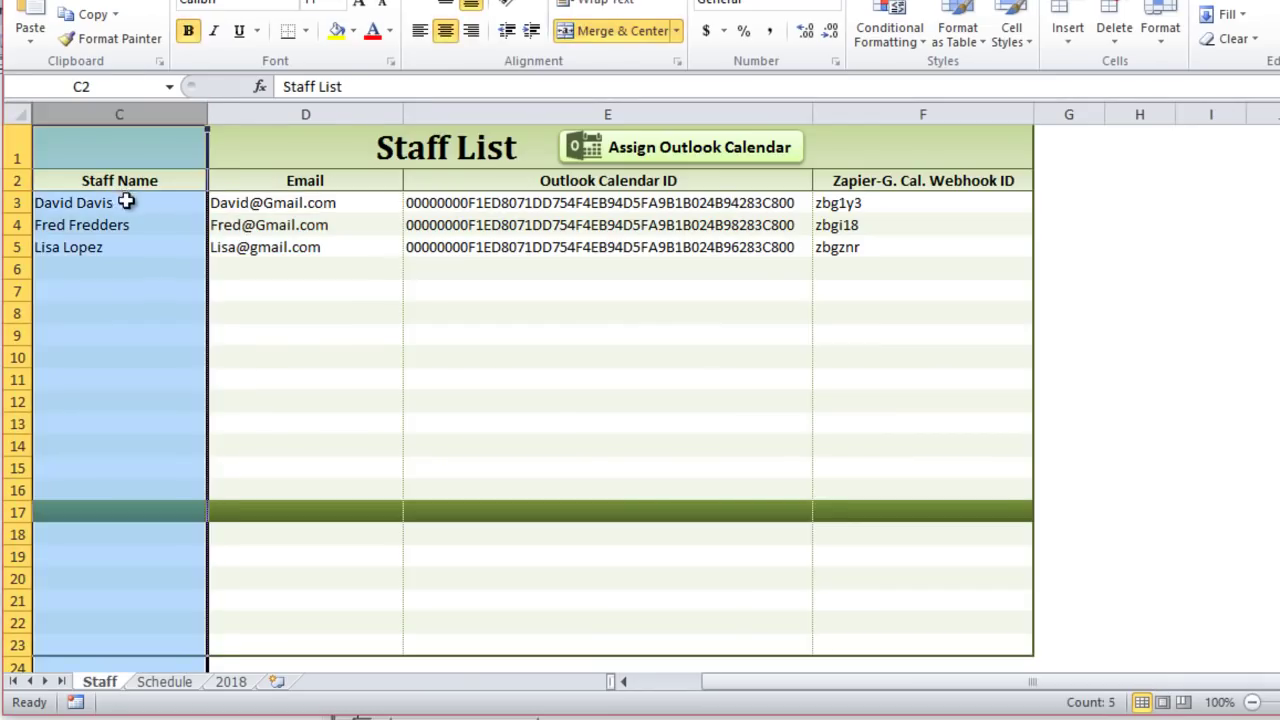
{"action": "left_click", "coordinate": [126, 199]}
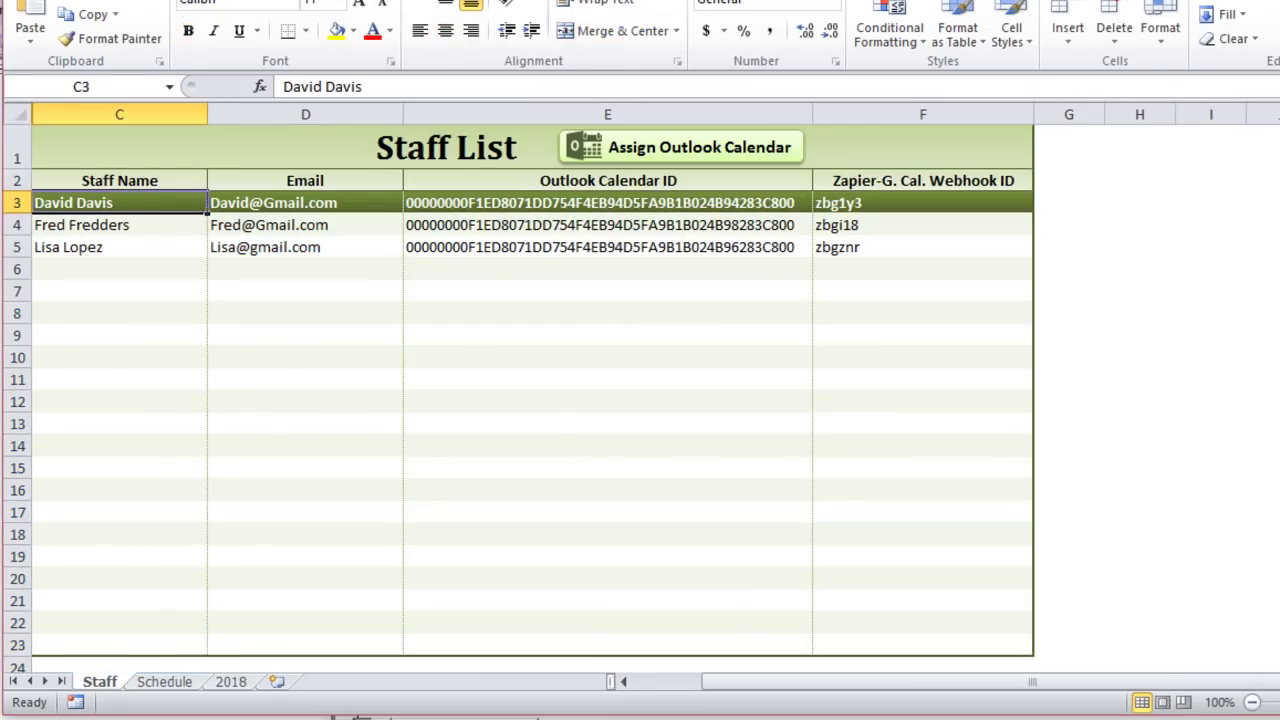
Step: In the macro, review the vbCrLf line break and the print area set to SchRng.Address (D3:J40)
{"action": "key", "text": "alt+F11"}
{"action": "left_click", "coordinate": [870, 350]}
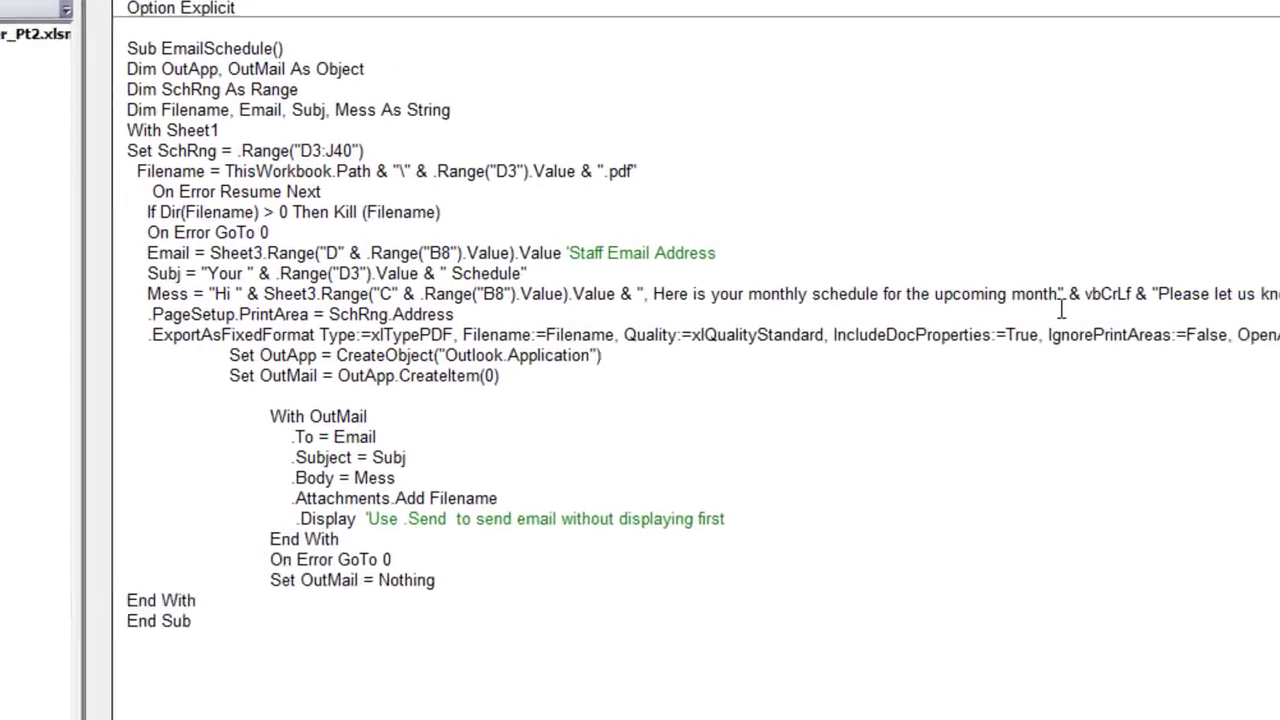
{"action": "left_click_drag", "start_coordinate": [1067, 294], "coordinate": [1028, 288]}
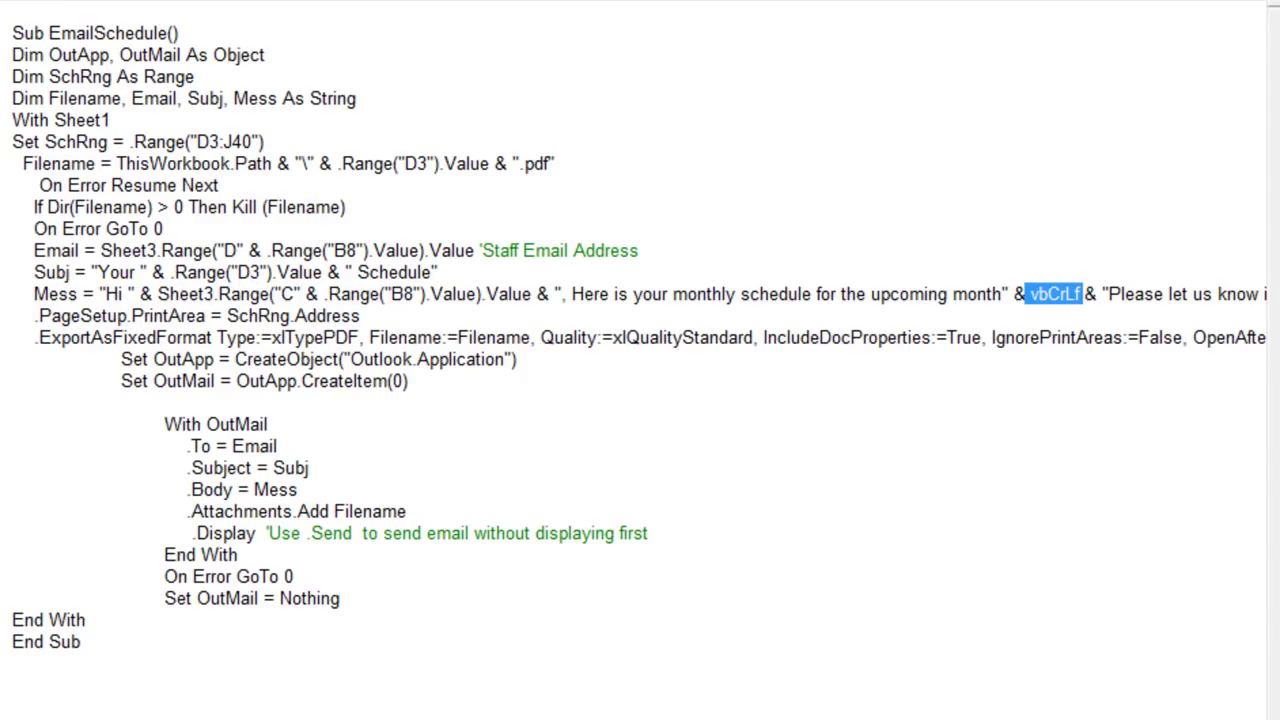
{"action": "scroll", "coordinate": [640, 360], "scroll_direction": "right", "scroll_amount": 5}
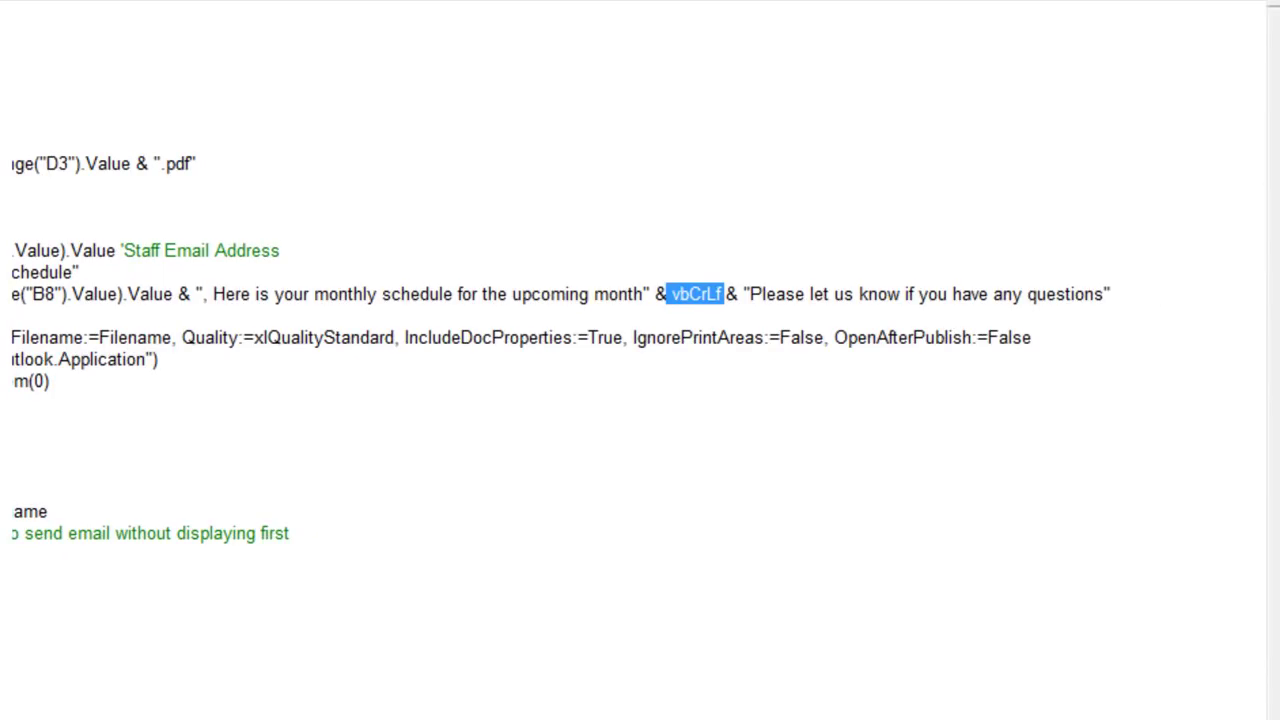
{"action": "scroll", "coordinate": [640, 360], "scroll_direction": "left", "scroll_amount": 5}
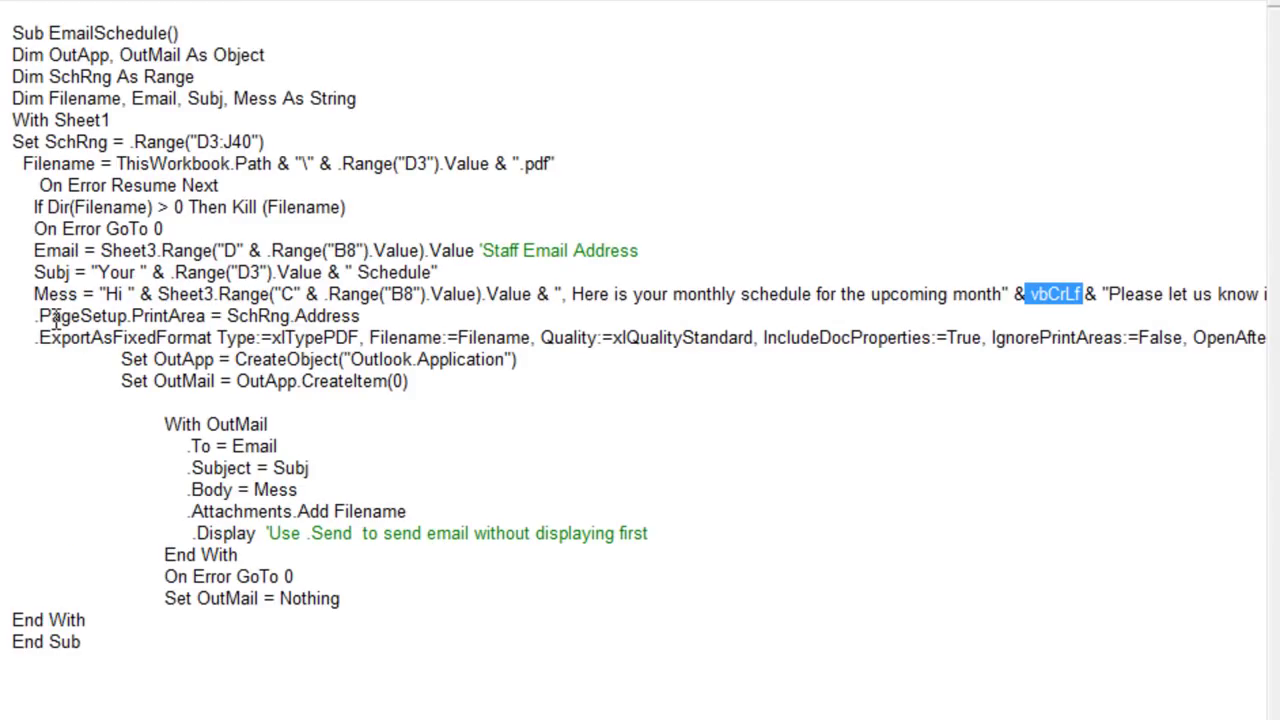
{"action": "left_click_drag", "start_coordinate": [35, 316], "coordinate": [233, 340]}
{"action": "left_click_drag", "start_coordinate": [165, 141], "coordinate": [173, 141]}
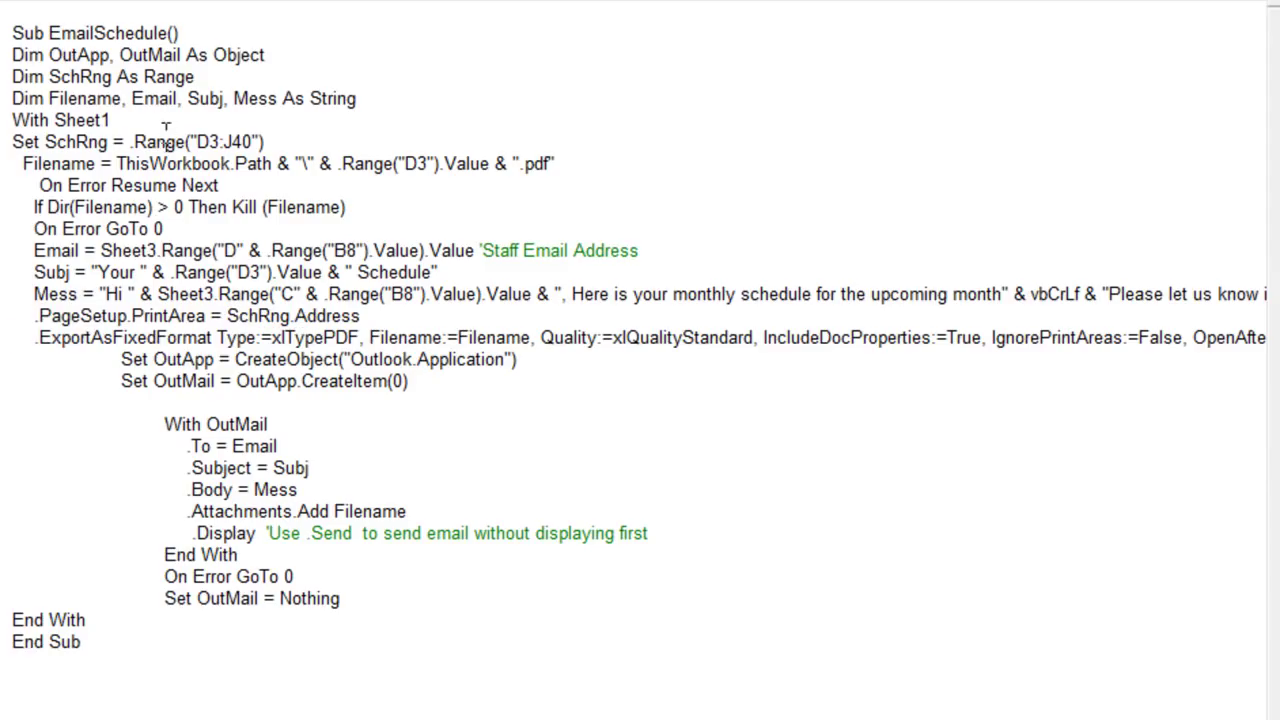
{"action": "left_click_drag", "start_coordinate": [364, 315], "coordinate": [248, 320]}
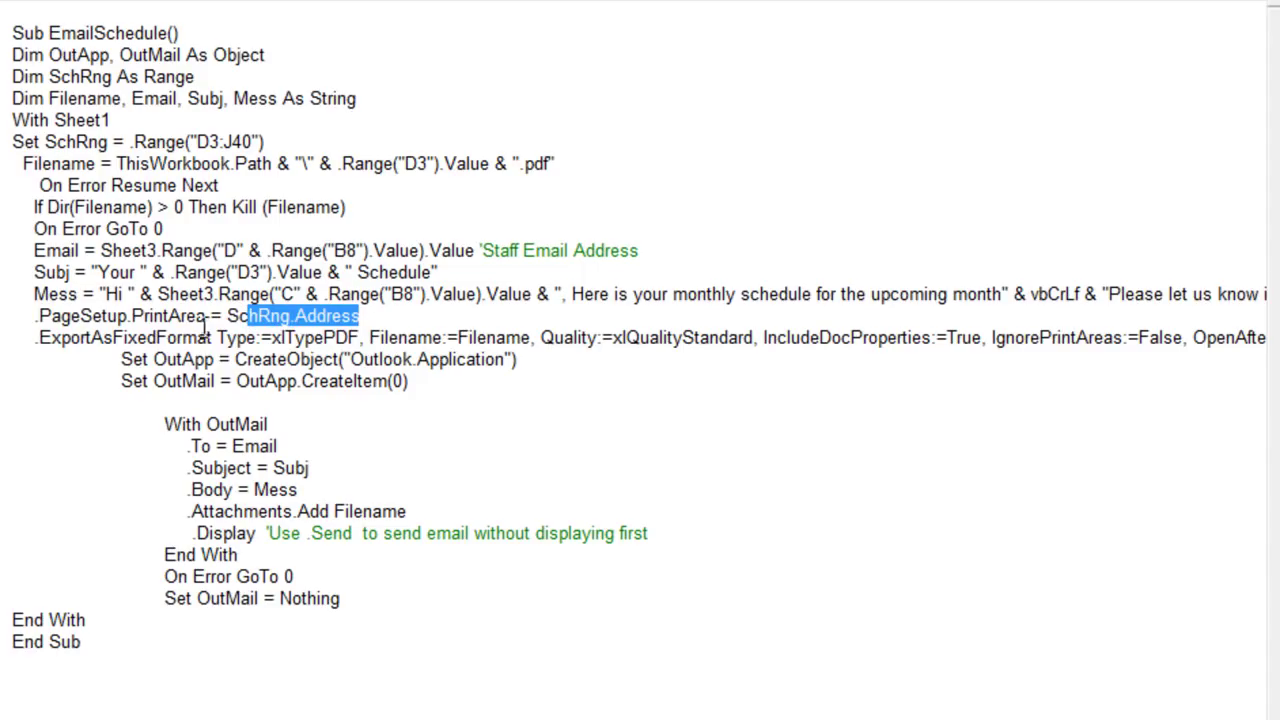
{"action": "left_click", "coordinate": [226, 318]}
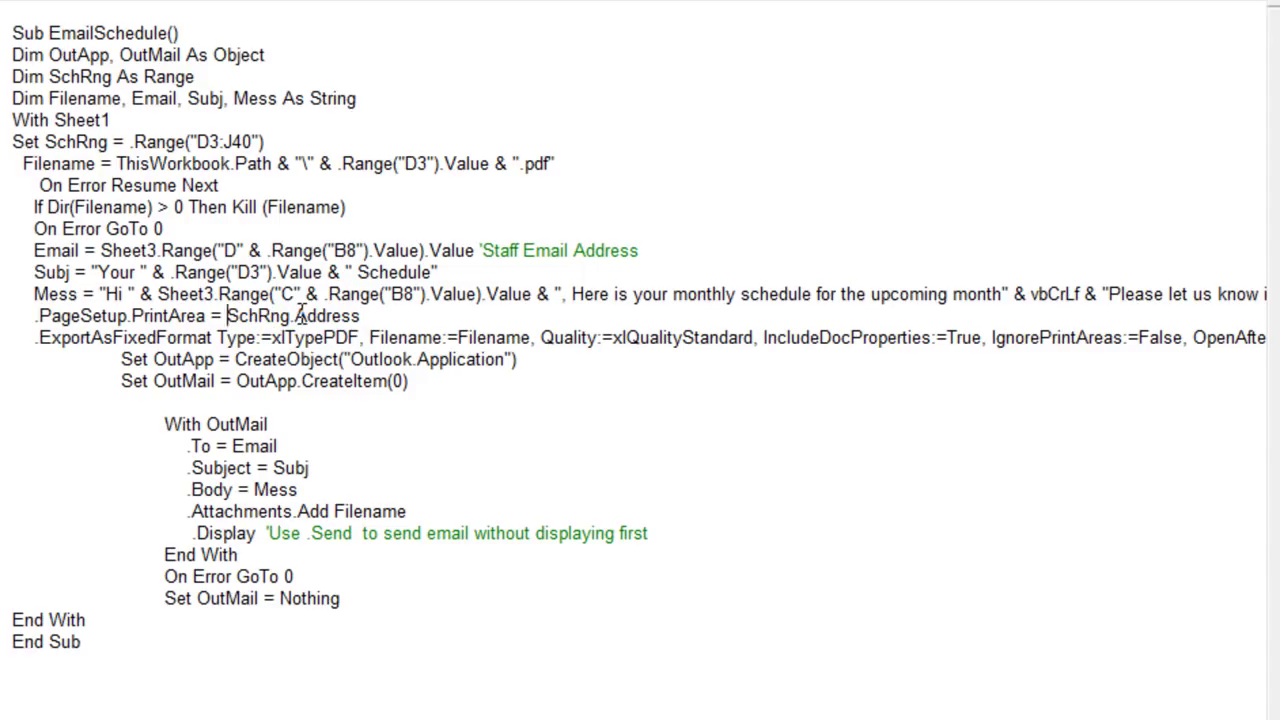
{"action": "left_click", "coordinate": [296, 316]}
{"action": "left_click_drag", "start_coordinate": [255, 142], "coordinate": [197, 142]}
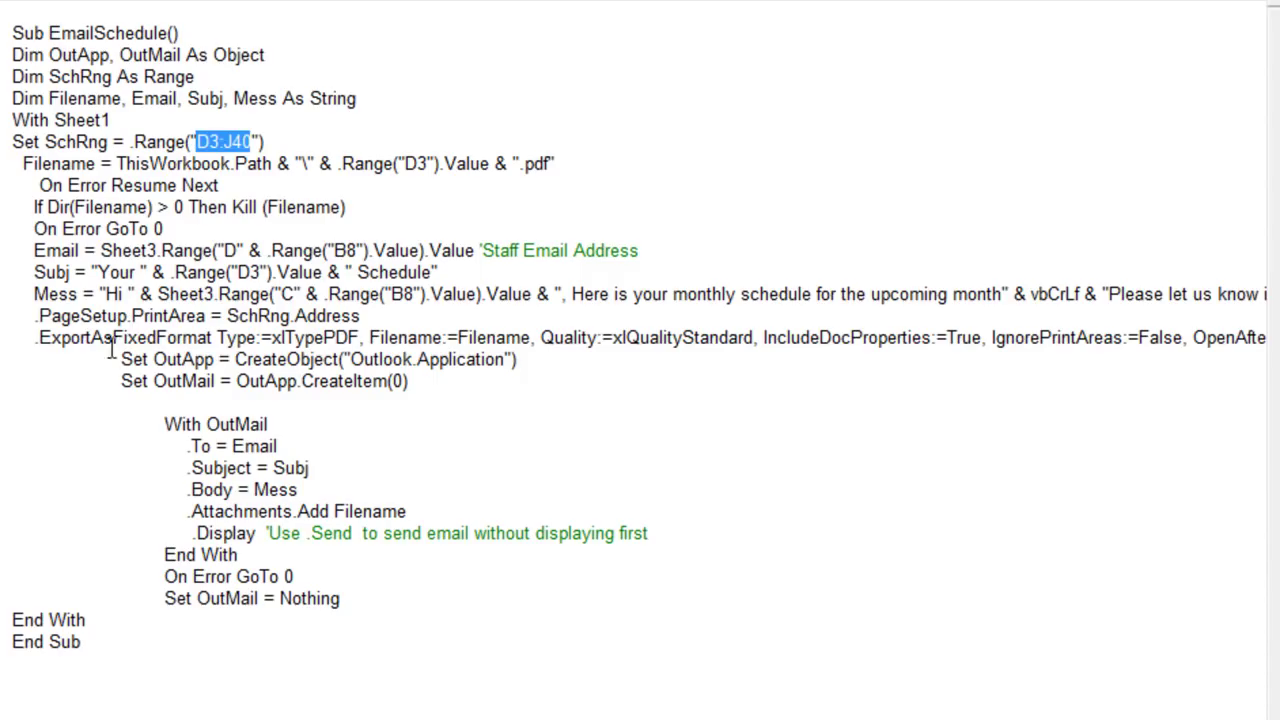
{"action": "left_click", "coordinate": [24, 330]}
Step: Change OpenAfterPublish:=False to True in the ExportAsFixedFormat PDF export line
{"action": "left_click_drag", "start_coordinate": [22, 336], "coordinate": [286, 345]}
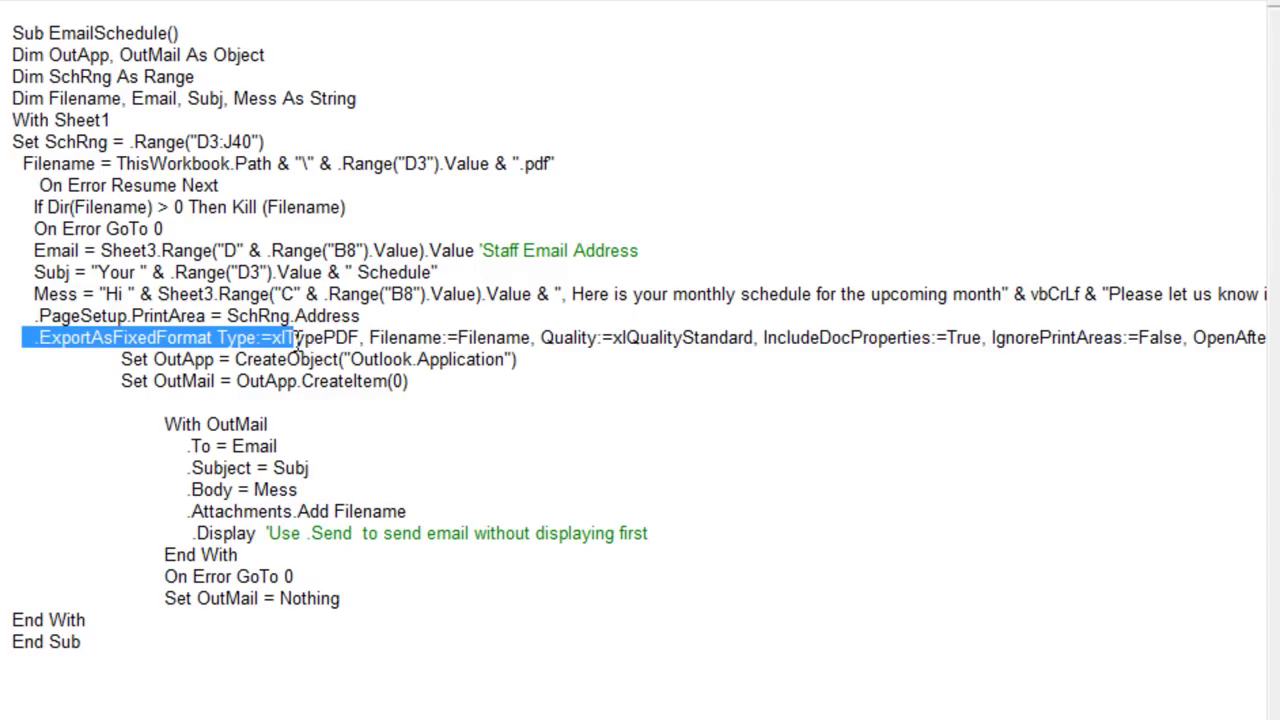
{"action": "left_click", "coordinate": [315, 340]}
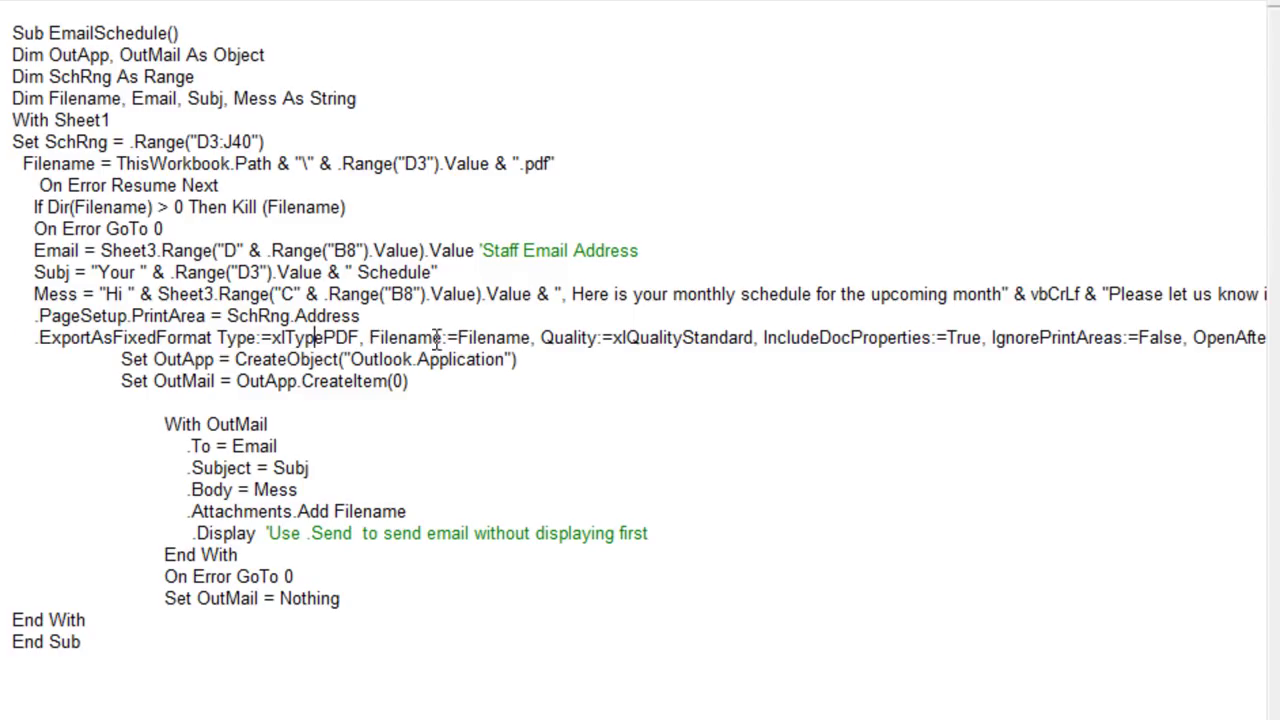
{"action": "left_click_drag", "start_coordinate": [476, 340], "coordinate": [516, 326]}
{"action": "left_click", "coordinate": [516, 330]}
{"action": "scroll", "coordinate": [640, 350], "scroll_direction": "right", "scroll_amount": 8}
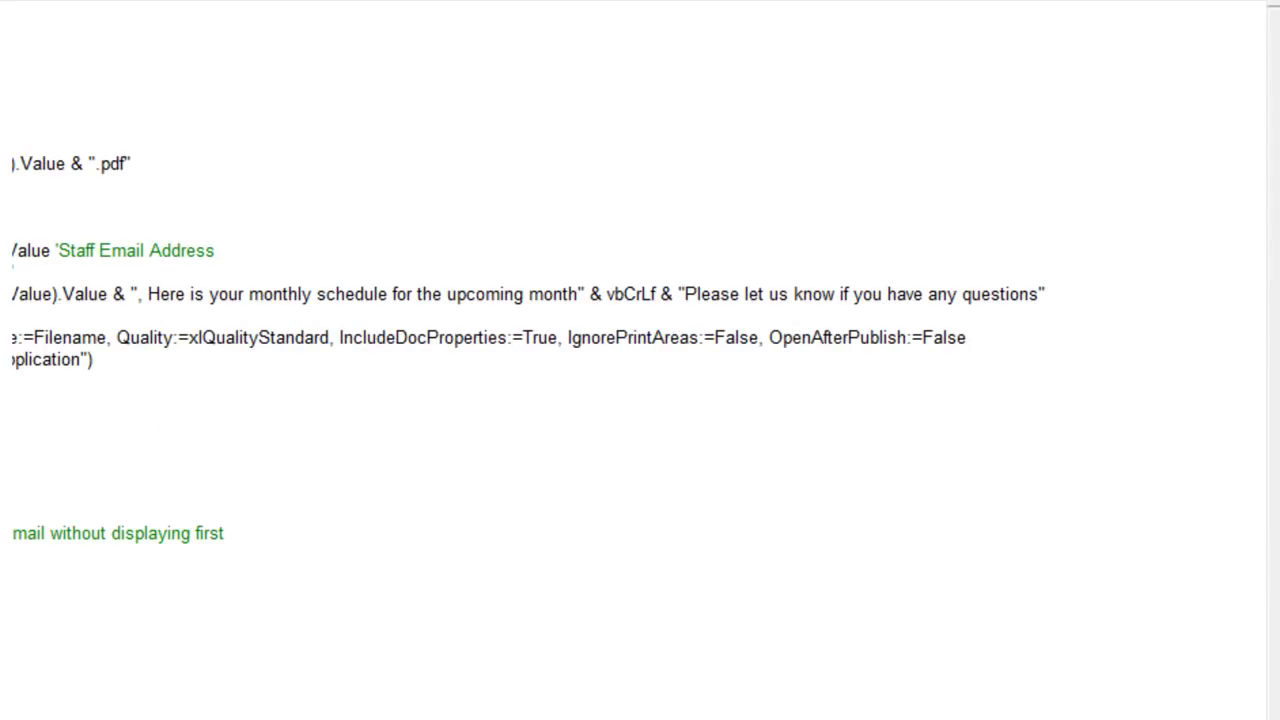
{"action": "scroll", "coordinate": [528, 349], "scroll_direction": "right", "scroll_amount": 2}
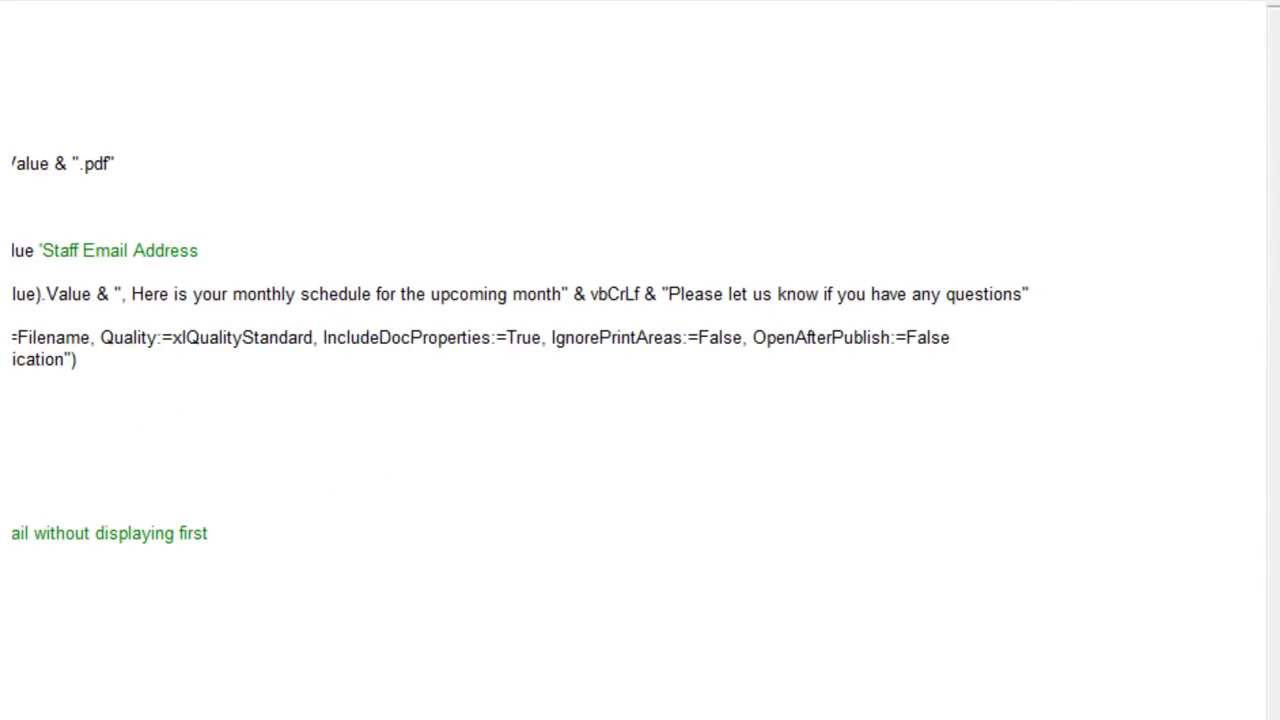
{"action": "scroll", "coordinate": [640, 350], "scroll_direction": "right", "scroll_amount": 3}
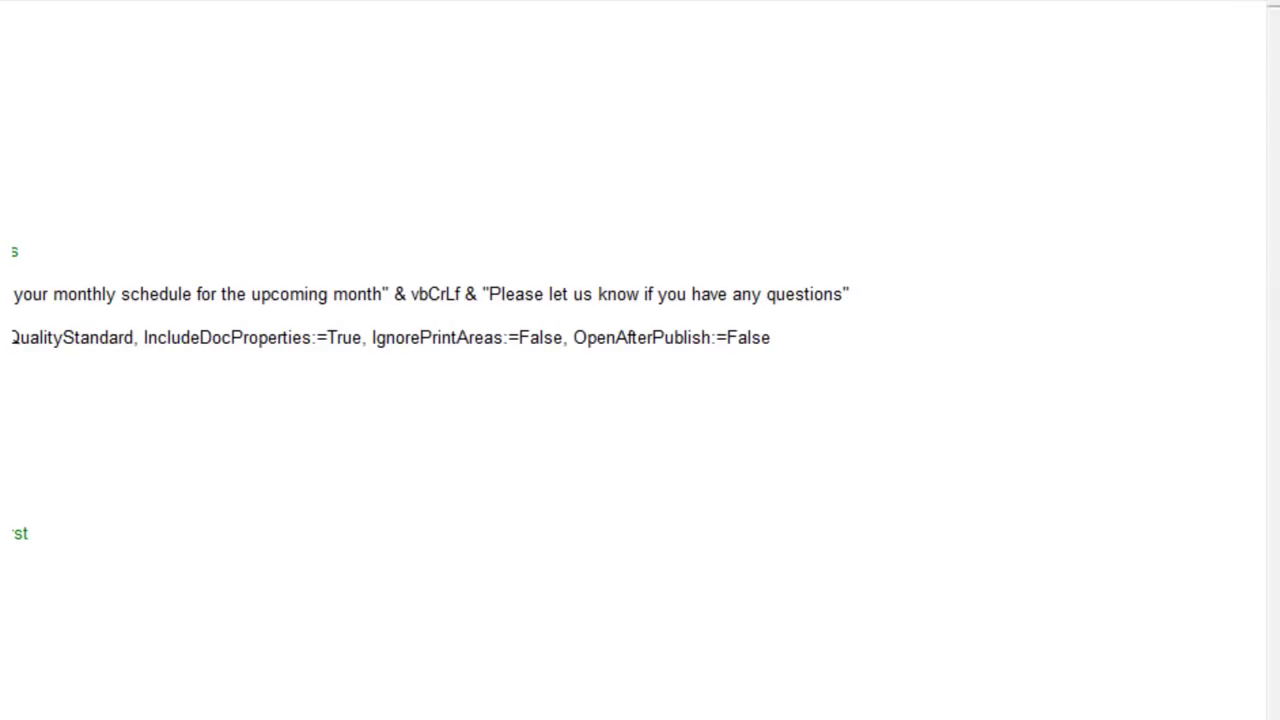
{"action": "left_click_drag", "start_coordinate": [786, 339], "coordinate": [732, 335]}
{"action": "type", "text": "True"}
{"action": "scroll", "coordinate": [737, 337], "scroll_direction": "left", "scroll_amount": 10}
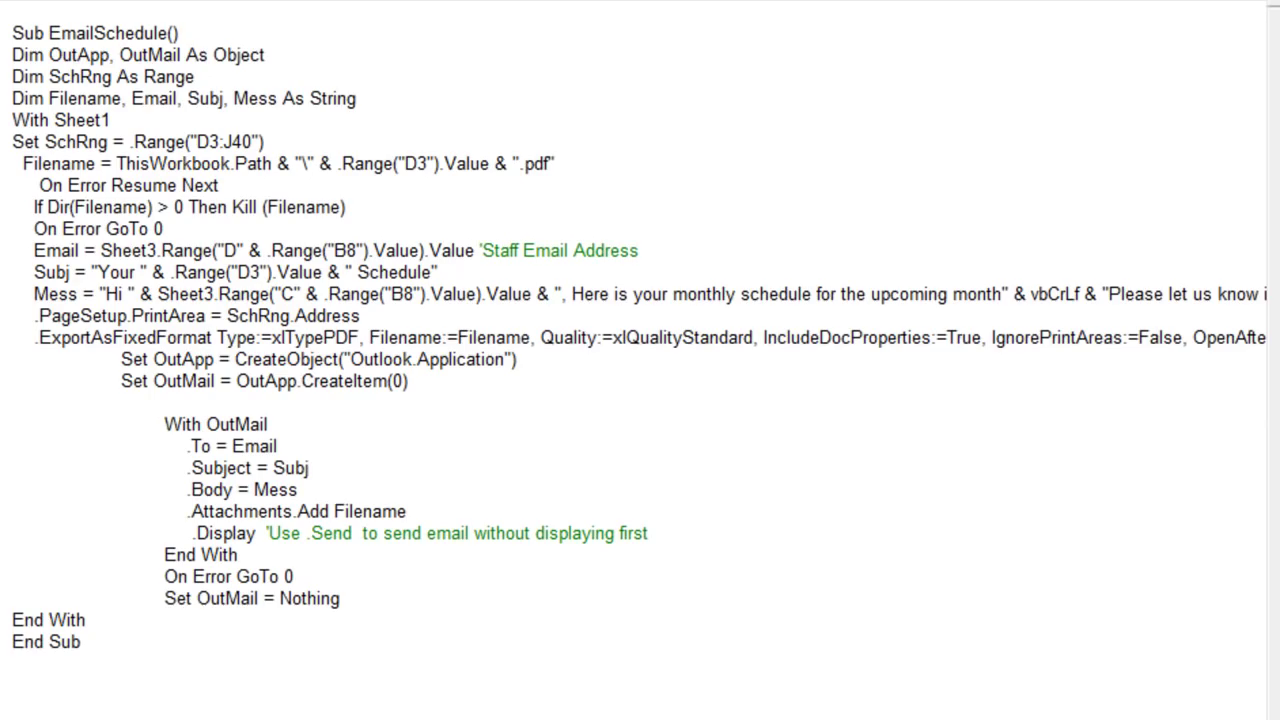
{"action": "left_click_drag", "start_coordinate": [90, 362], "coordinate": [428, 378]}
{"action": "left_click", "coordinate": [428, 380]}
{"action": "double_click", "coordinate": [272, 446]}
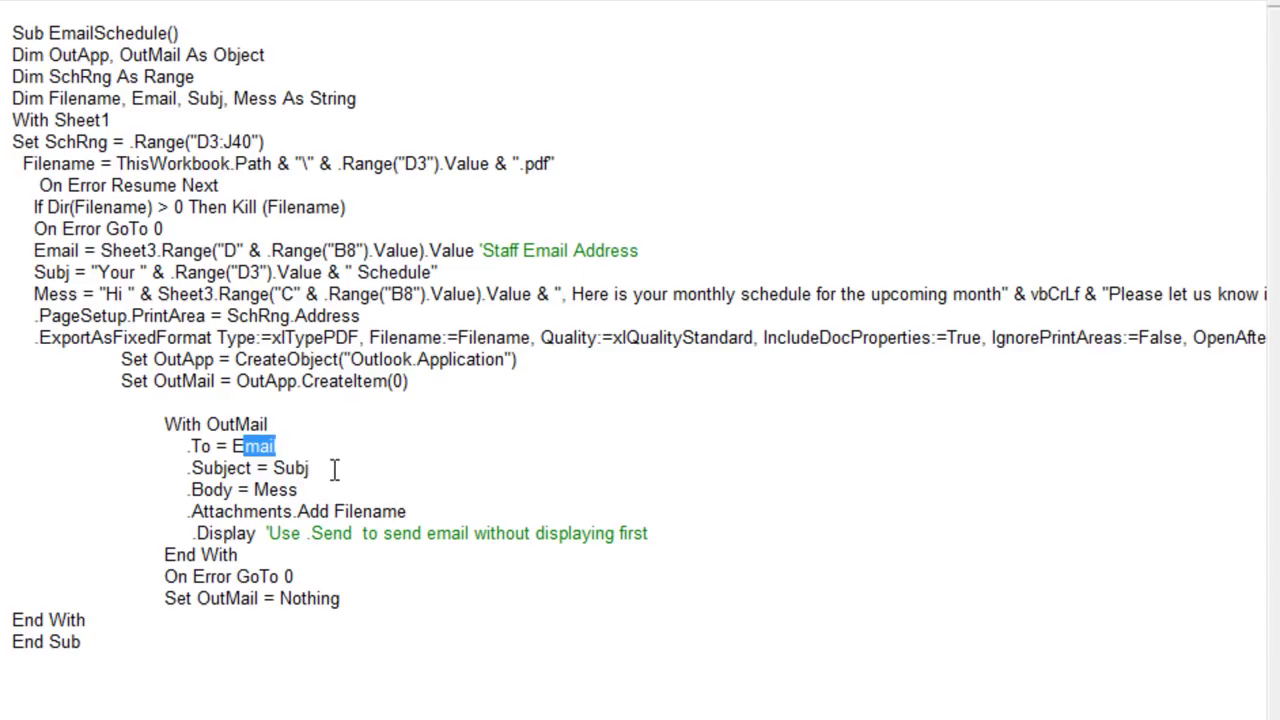
{"action": "double_click", "coordinate": [285, 468]}
{"action": "left_click", "coordinate": [298, 490]}
{"action": "double_click", "coordinate": [292, 492]}
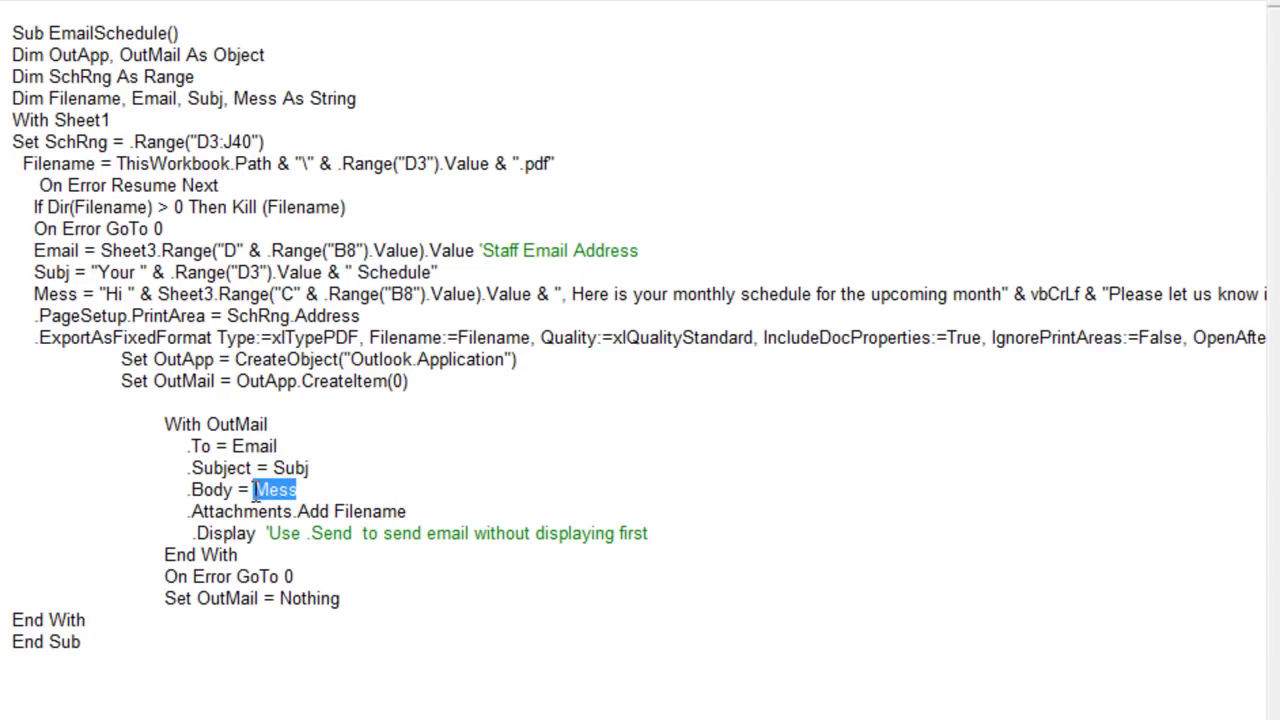
{"action": "left_click_drag", "start_coordinate": [334, 512], "coordinate": [250, 512]}
{"action": "left_click", "coordinate": [313, 491]}
{"action": "double_click", "coordinate": [400, 511]}
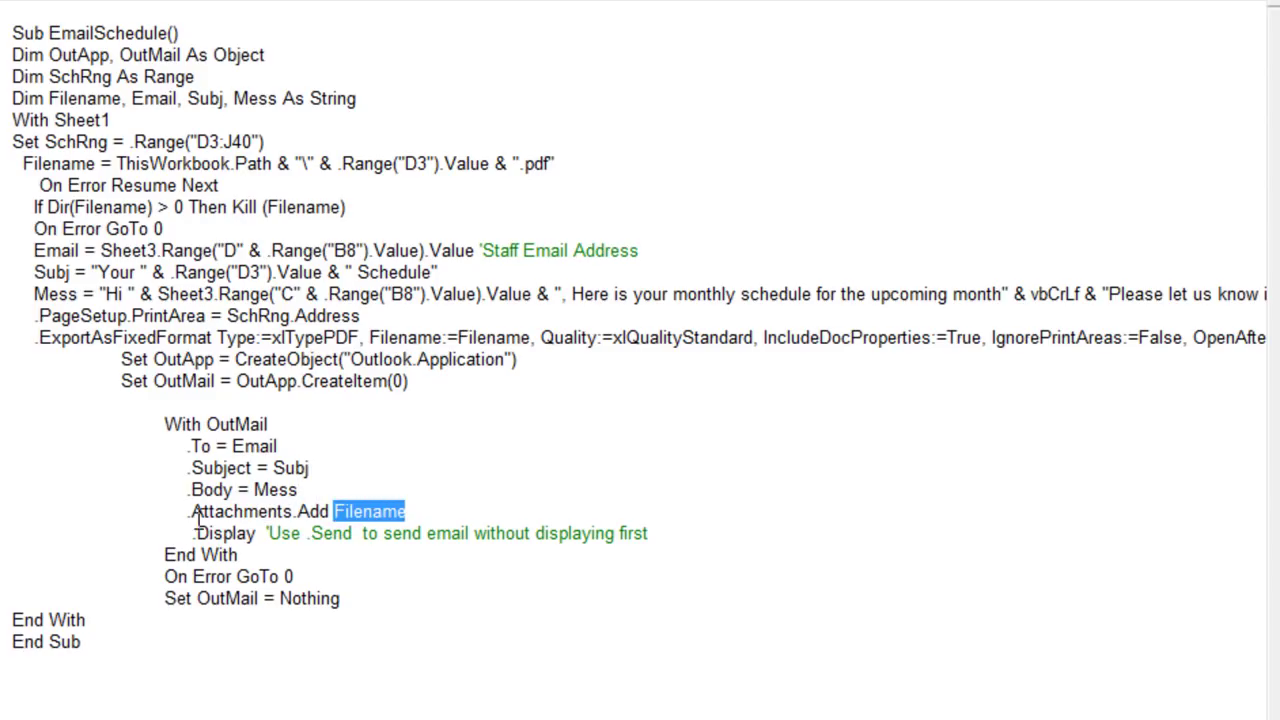
{"action": "mouse_move", "coordinate": [191, 533]}
{"action": "left_mouse_down"}
{"action": "mouse_move", "coordinate": [252, 537]}
{"action": "mouse_move", "coordinate": [188, 545]}
{"action": "left_mouse_up"}
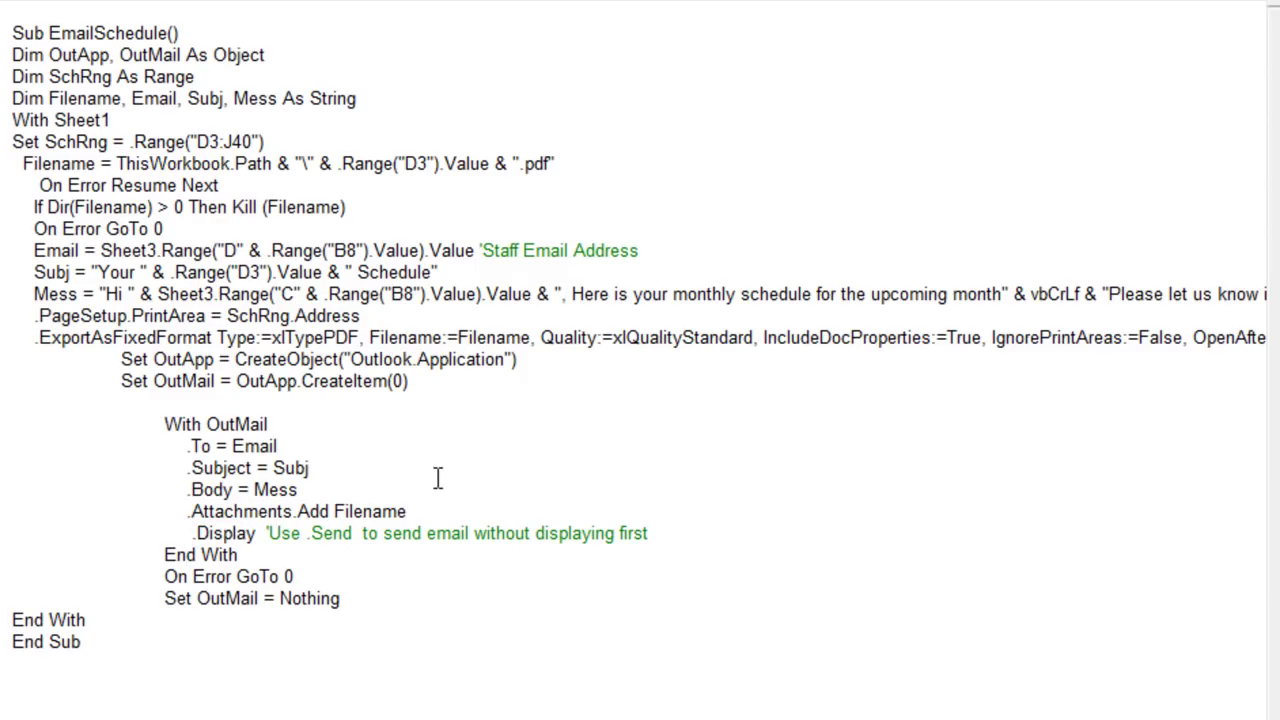
{"action": "type", "text": "'"}
{"action": "key", "text": "Left"}
{"action": "type", "text": ".Send  '"}
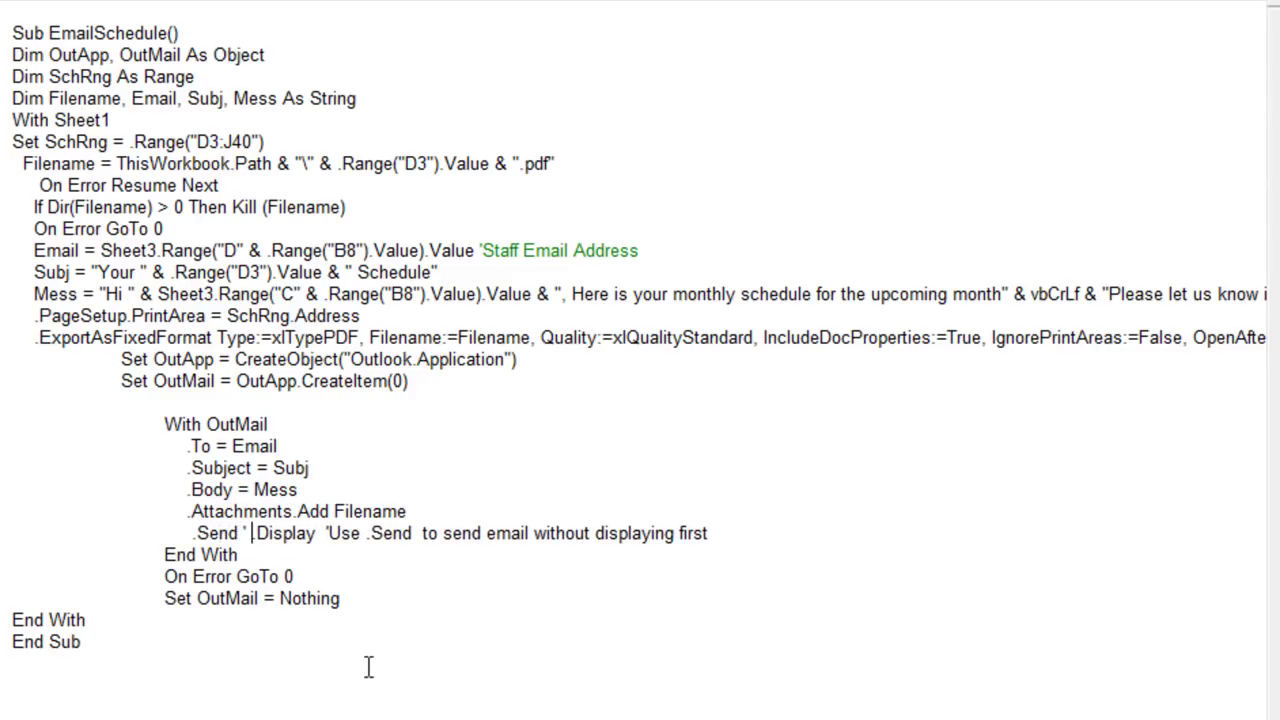
{"action": "key", "text": "Down"}
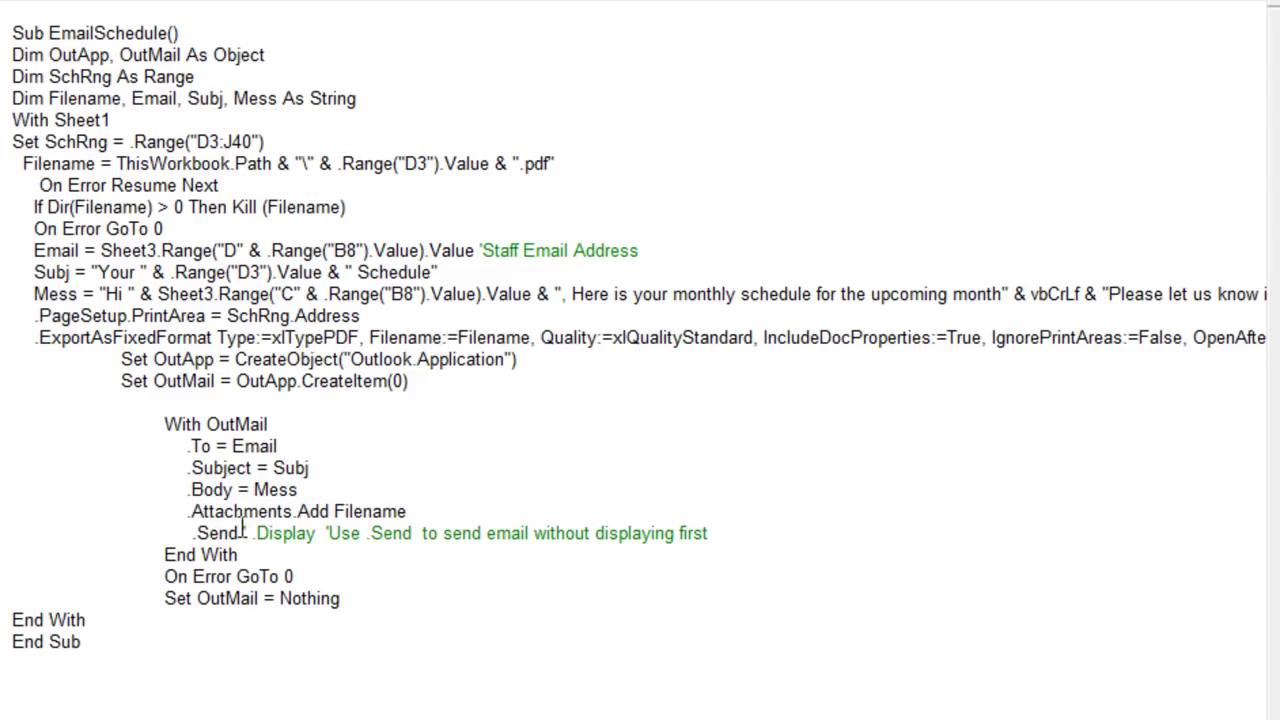
{"action": "left_click_drag", "start_coordinate": [246, 533], "coordinate": [196, 530]}
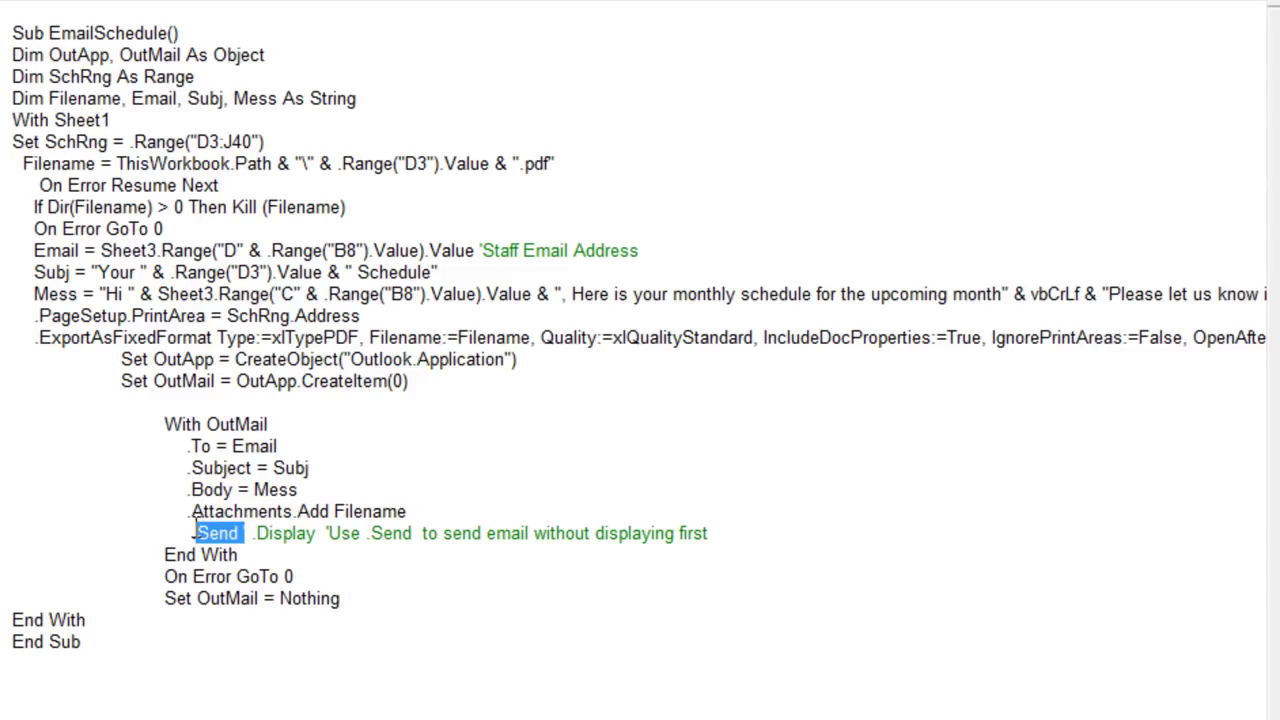
{"action": "key", "text": "Delete"}
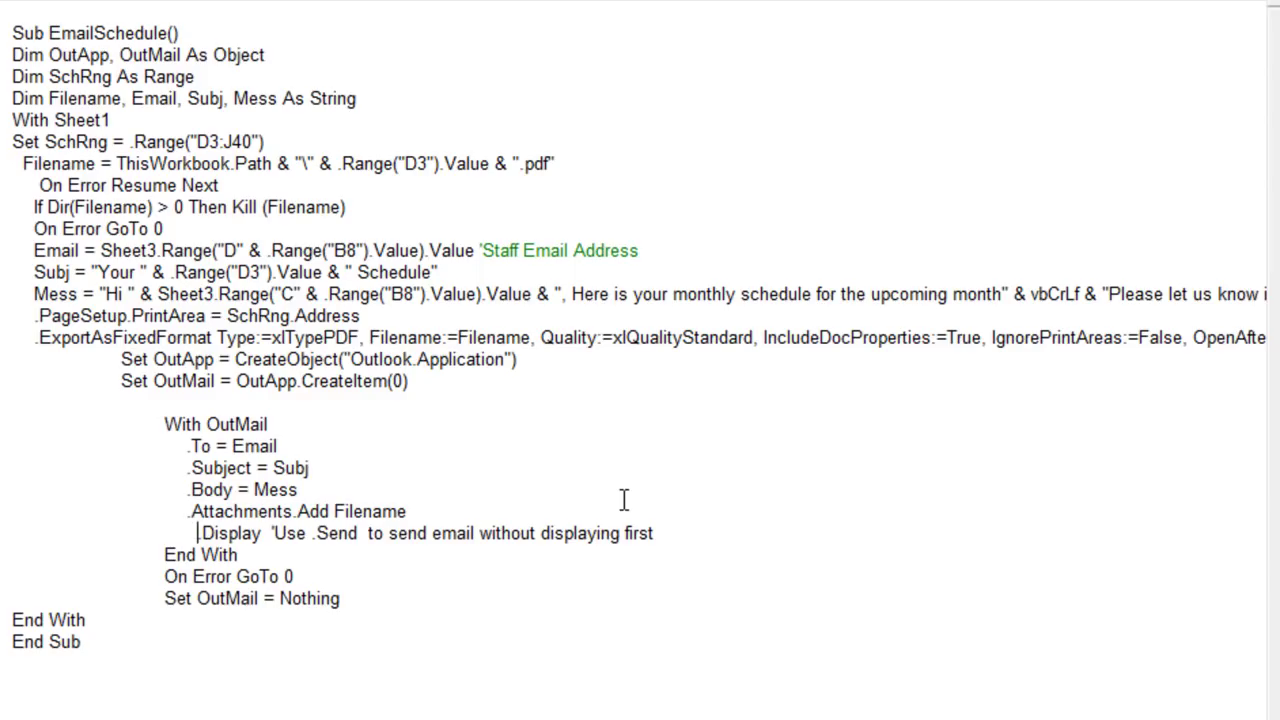
{"action": "key", "text": "BackSpace"}
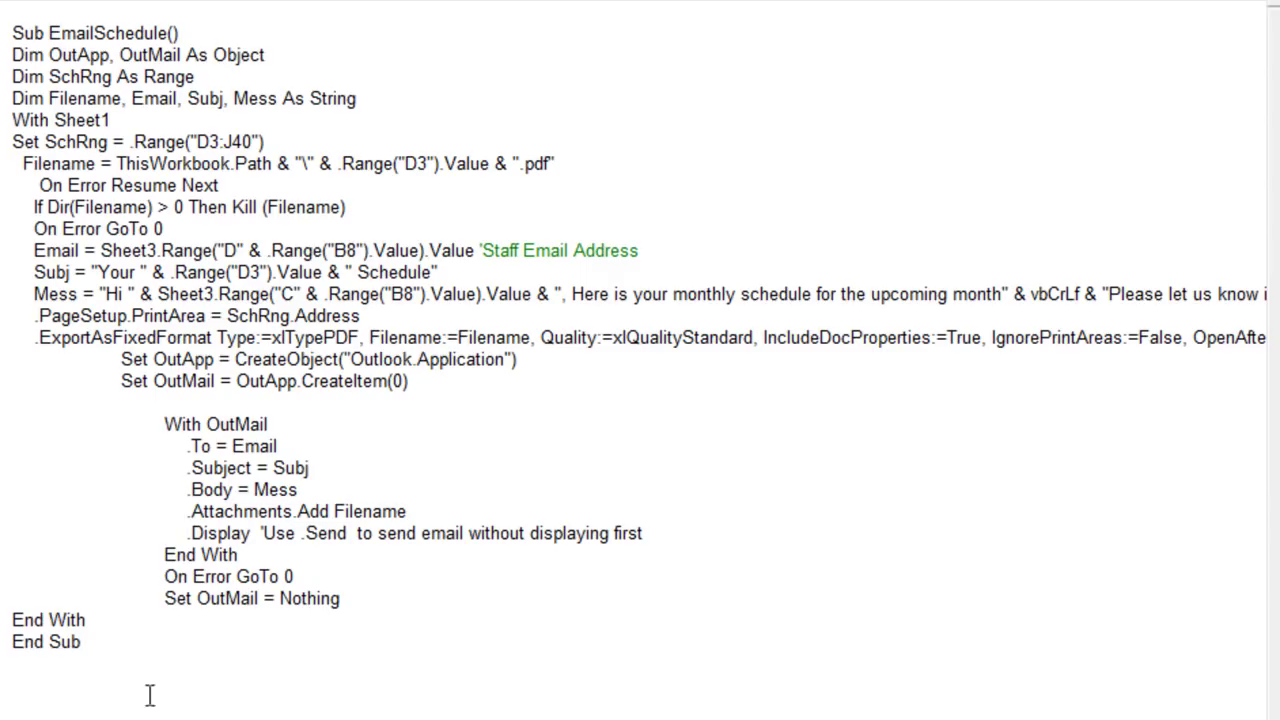
{"action": "left_click", "coordinate": [116, 700]}
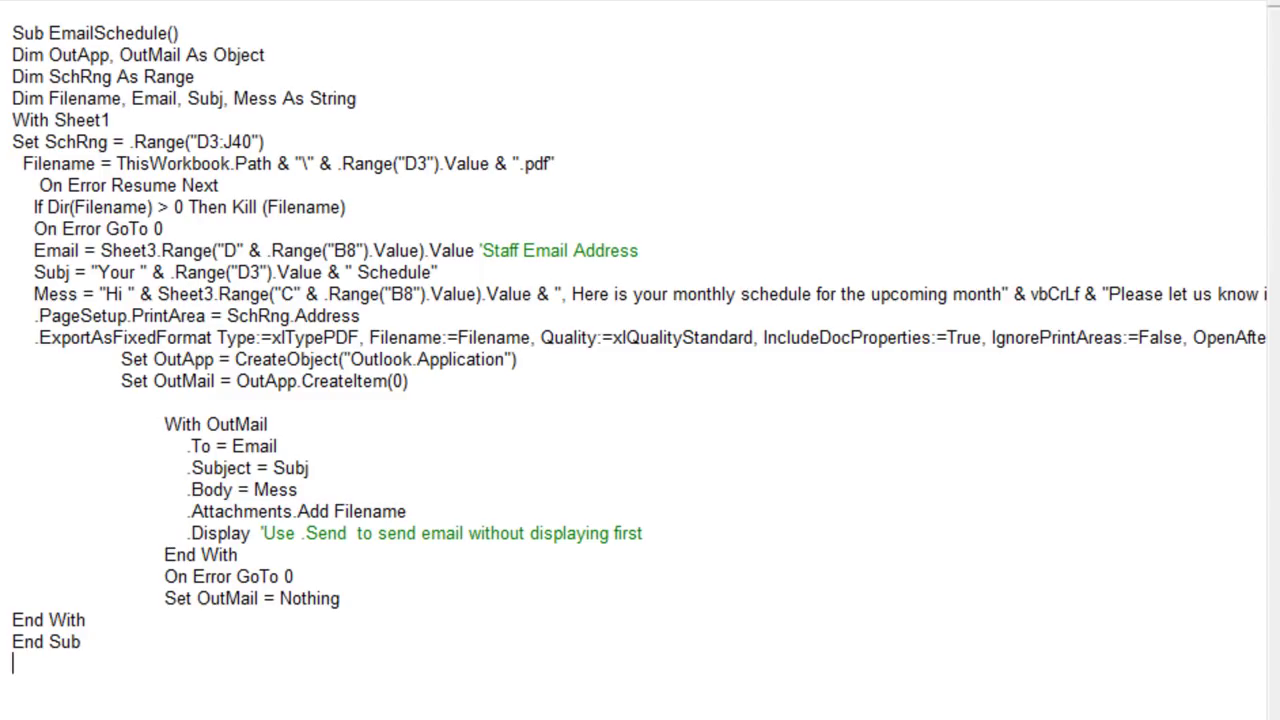
Step: Back on the Schedule sheet, pick the first staff member from the M2 Staff dropdown
{"action": "key", "text": "alt+F11"}
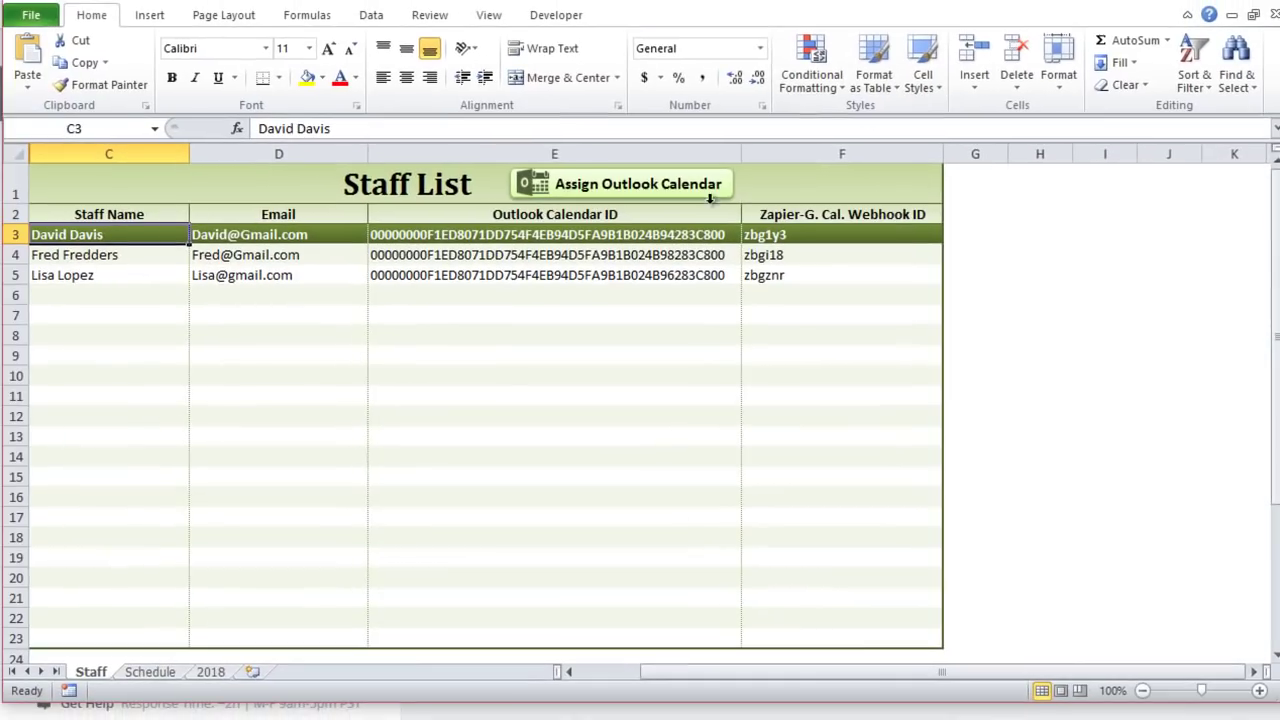
{"action": "left_click", "coordinate": [163, 674]}
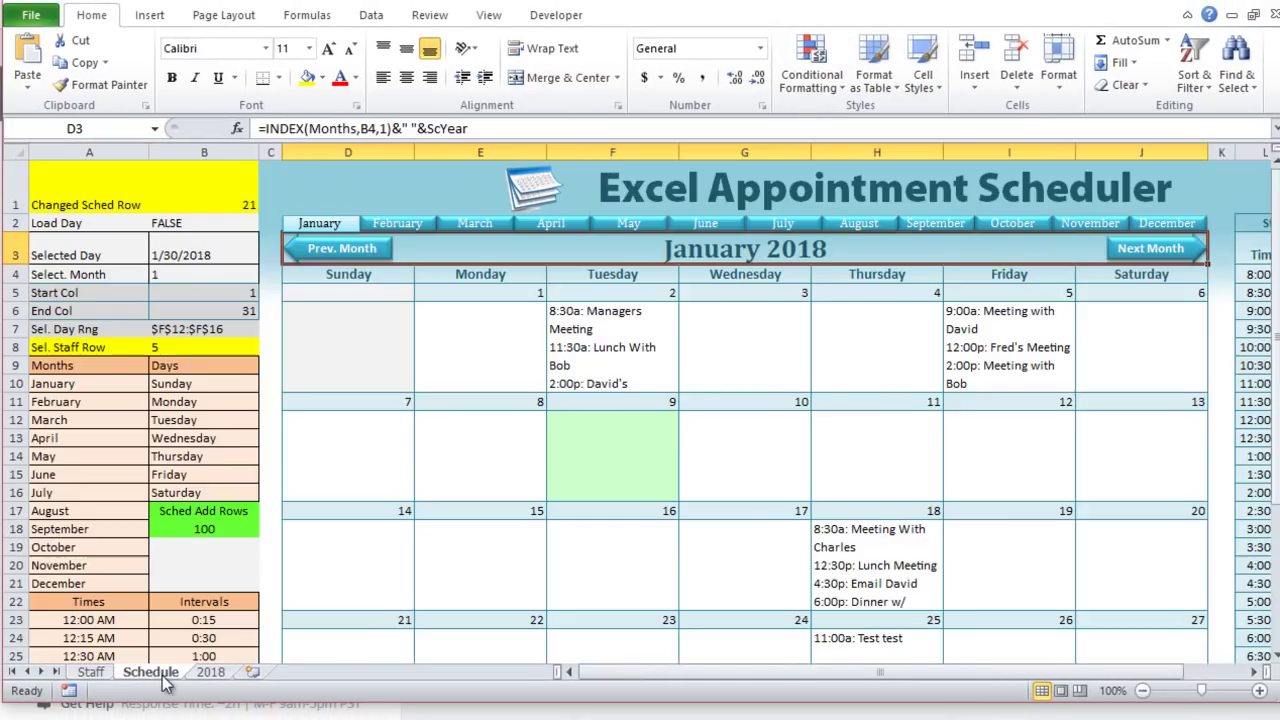
{"action": "left_click_drag", "start_coordinate": [890, 671], "coordinate": [941, 667]}
{"action": "left_click", "coordinate": [1216, 224]}
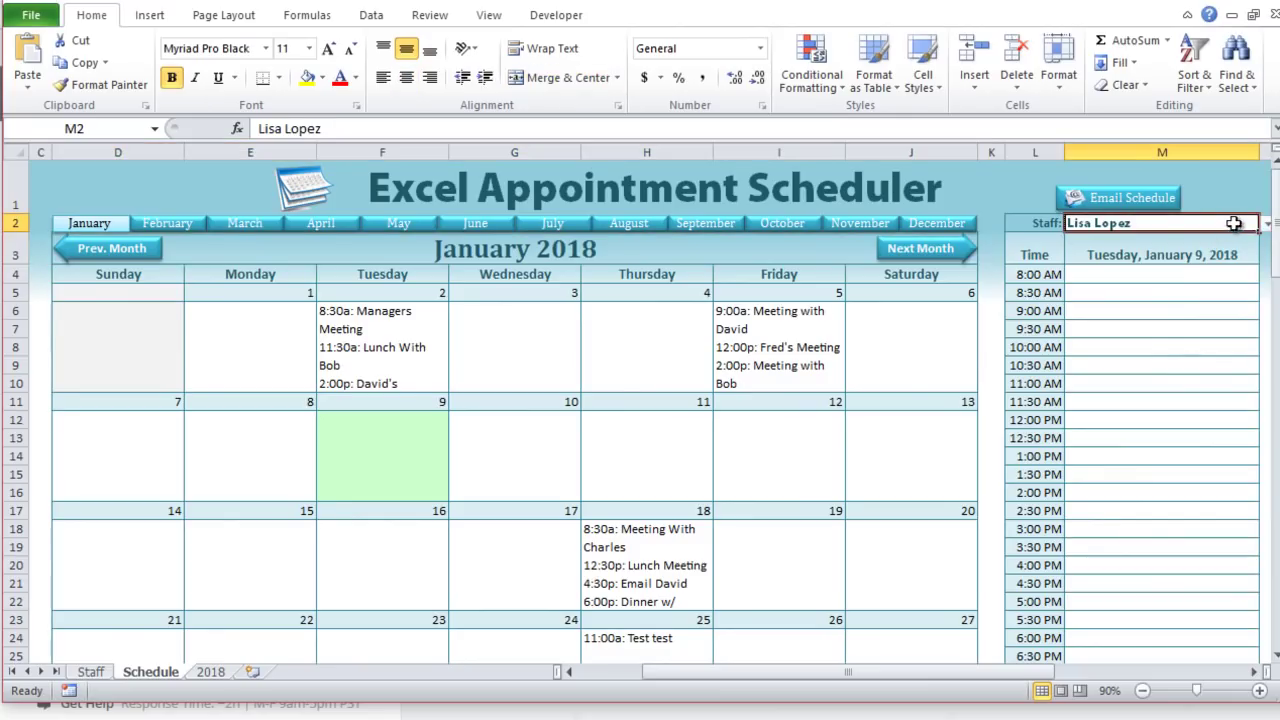
{"action": "left_click", "coordinate": [1266, 226]}
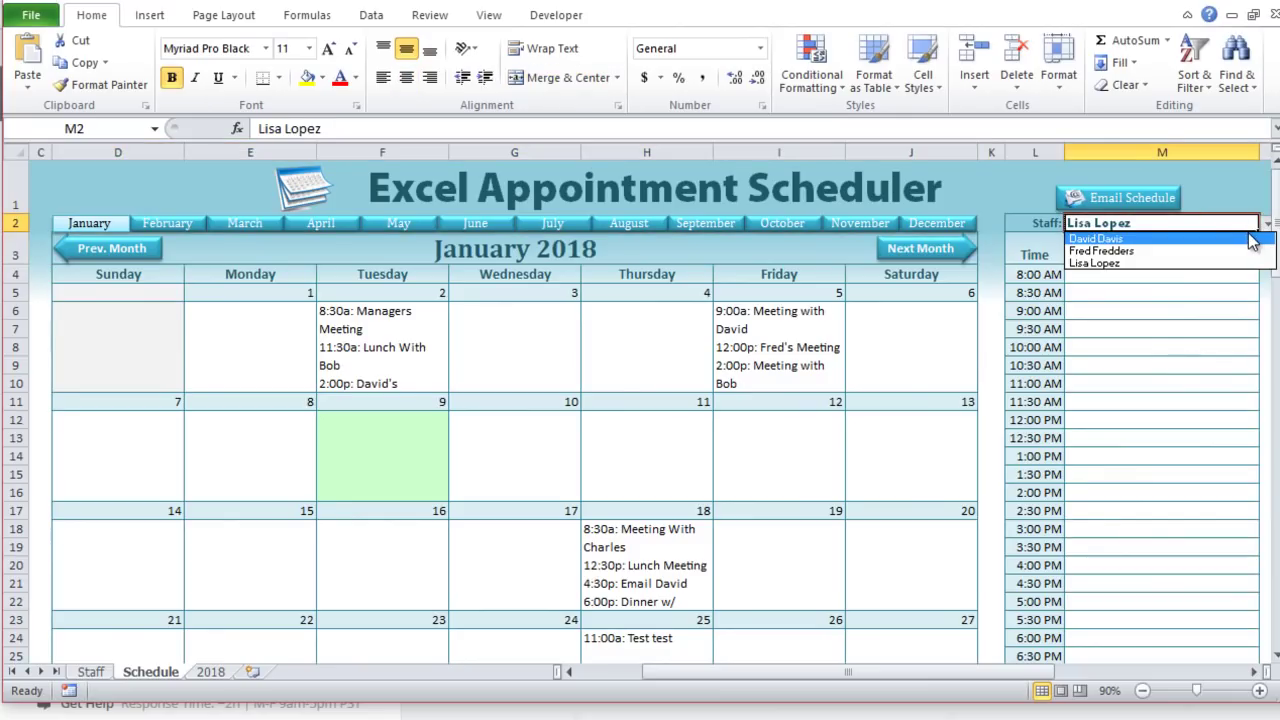
{"action": "left_click", "coordinate": [1097, 239]}
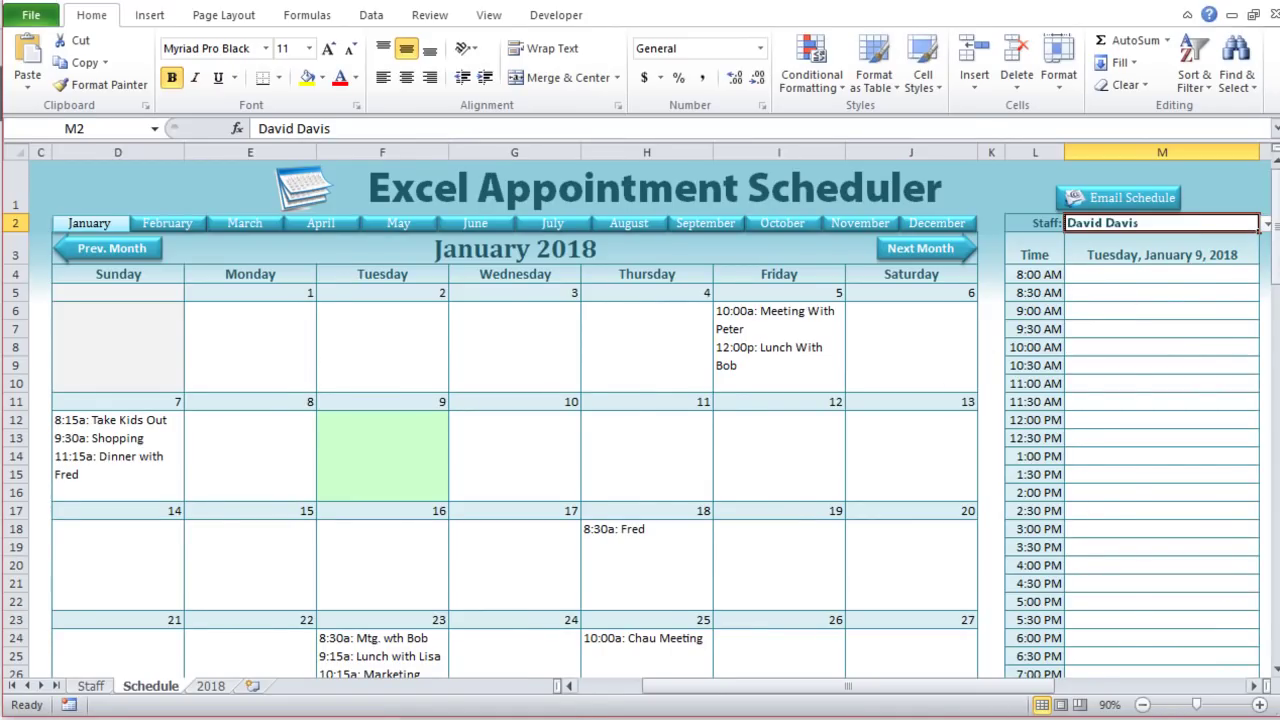
{"action": "left_click_drag", "start_coordinate": [1014, 686], "coordinate": [1100, 690]}
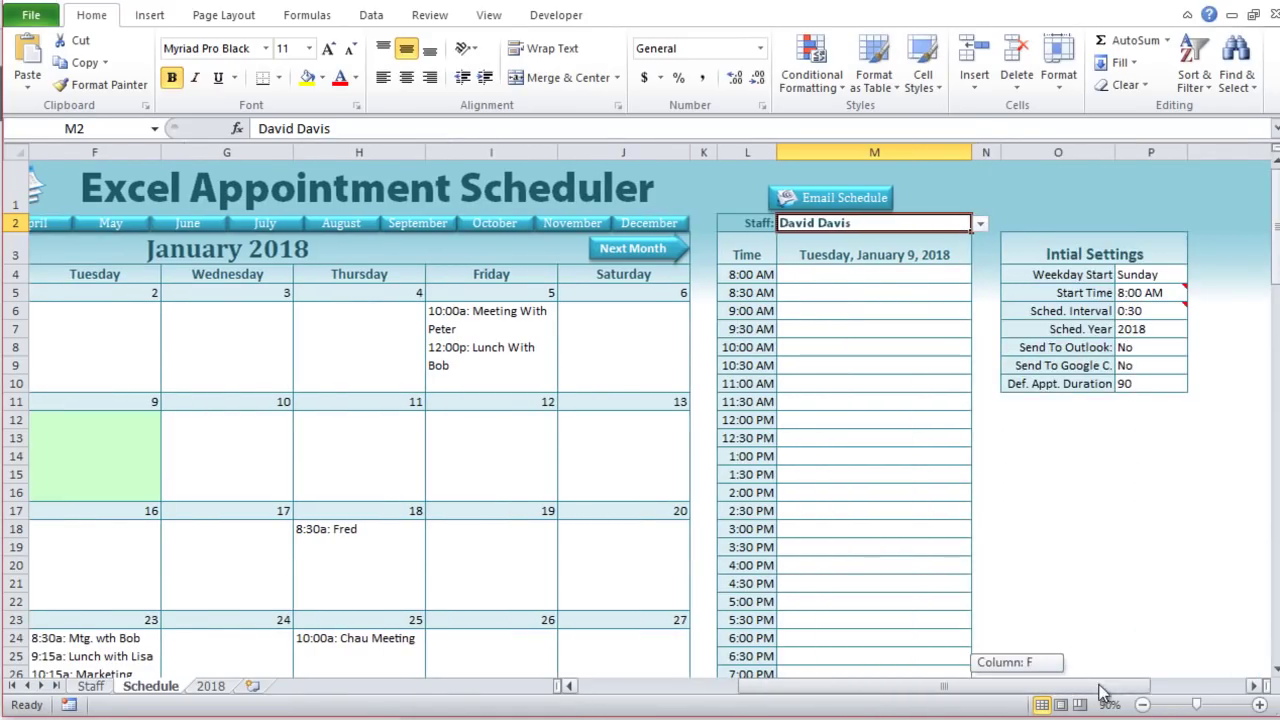
{"action": "left_click", "coordinate": [1130, 348]}
{"action": "left_click", "coordinate": [1196, 348]}
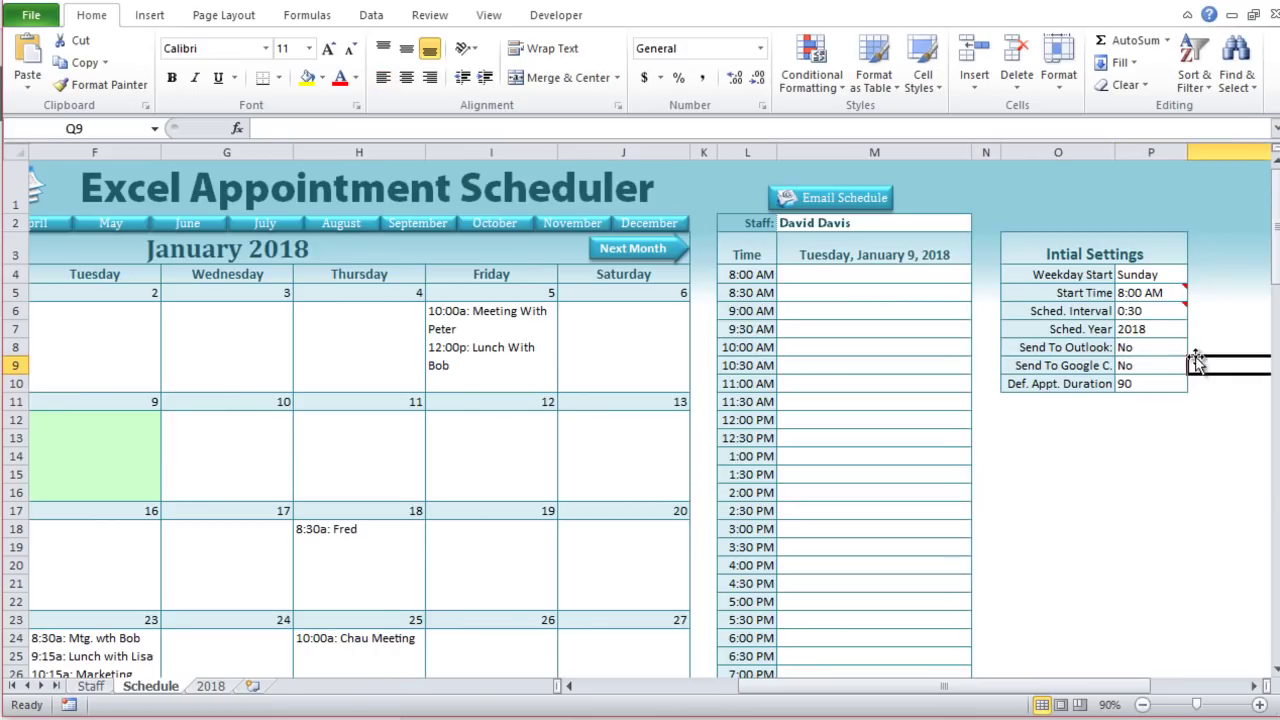
{"action": "left_click", "coordinate": [1189, 346]}
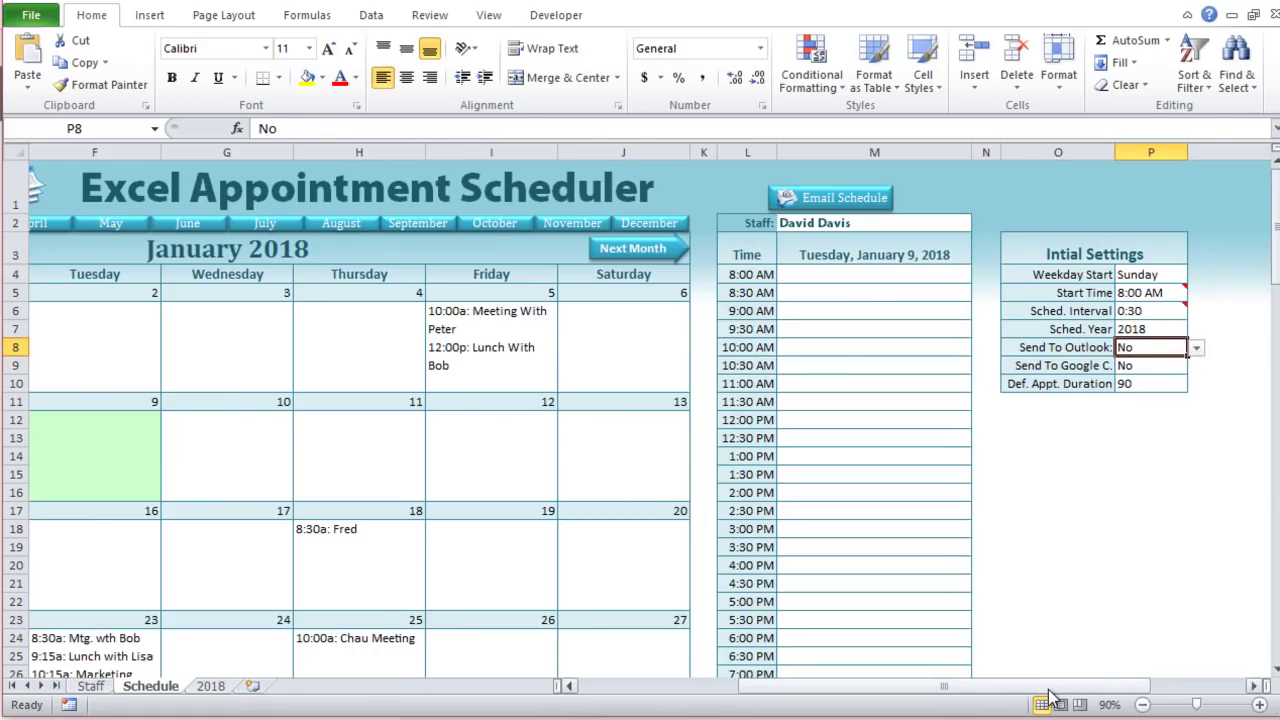
{"action": "left_click_drag", "start_coordinate": [1049, 689], "coordinate": [929, 688]}
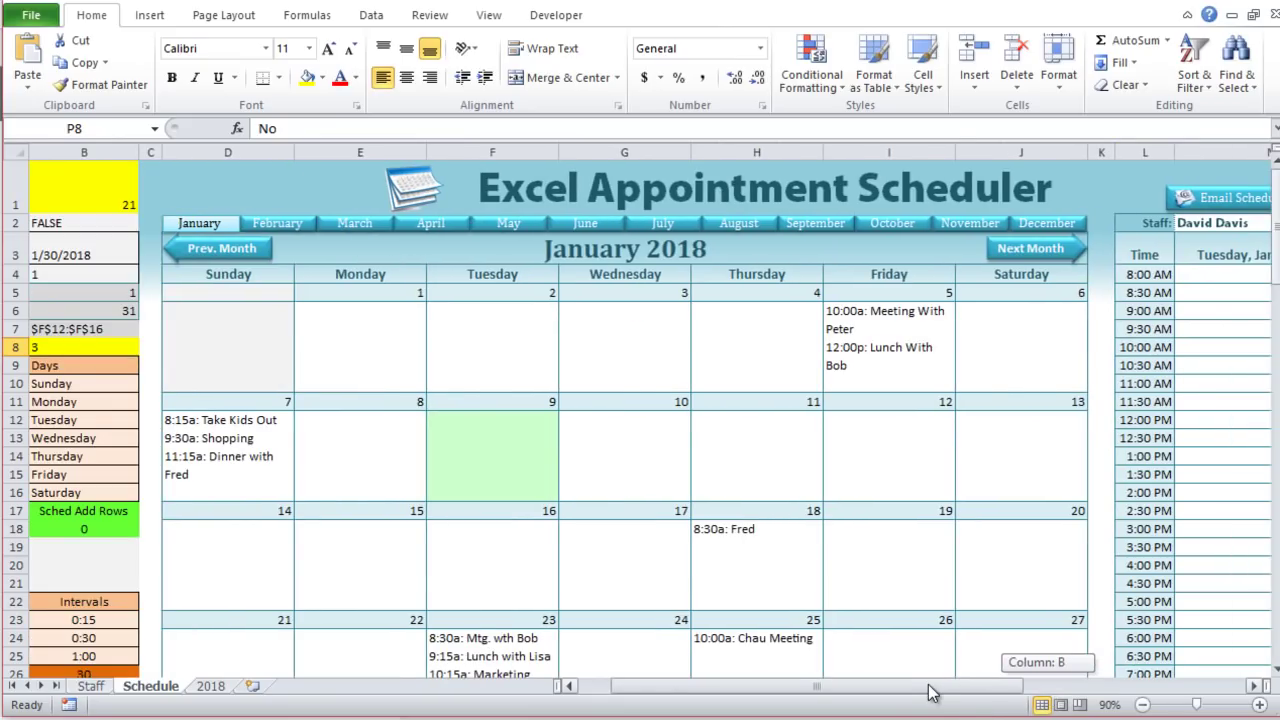
{"action": "left_click", "coordinate": [255, 223]}
{"action": "left_click", "coordinate": [345, 225]}
{"action": "left_click", "coordinate": [218, 228]}
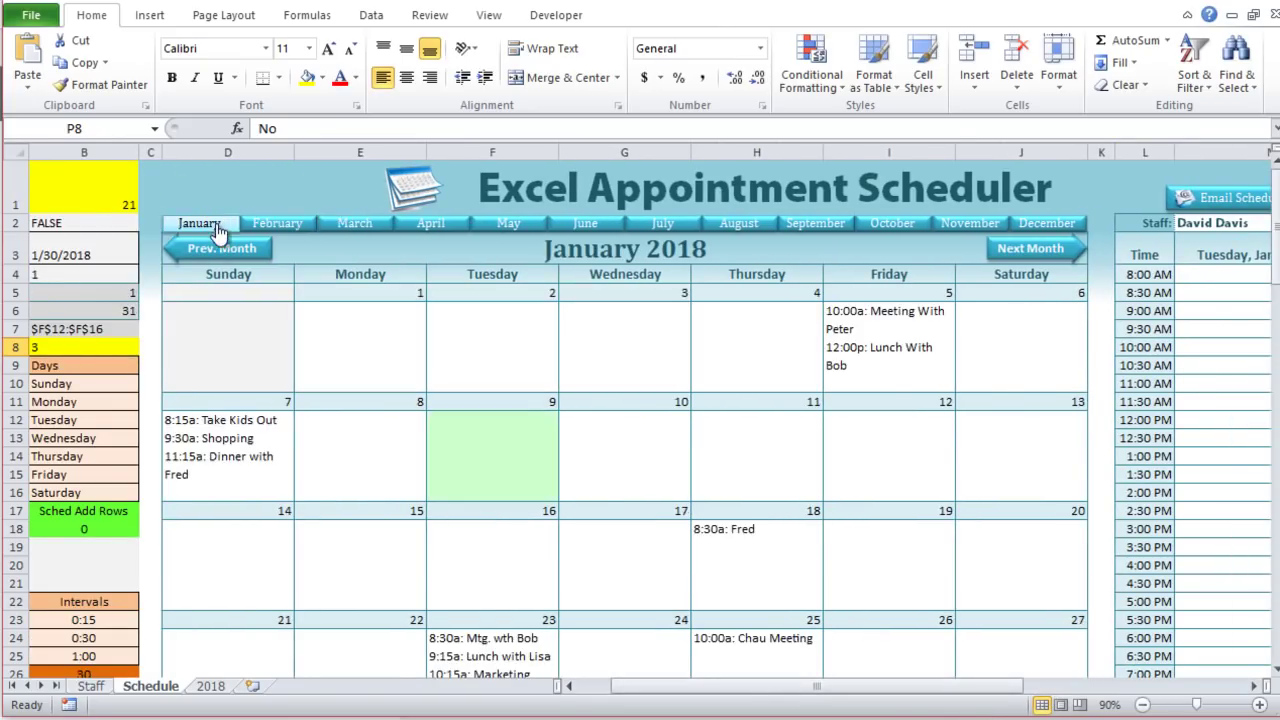
{"action": "left_click_drag", "start_coordinate": [695, 688], "coordinate": [825, 705]}
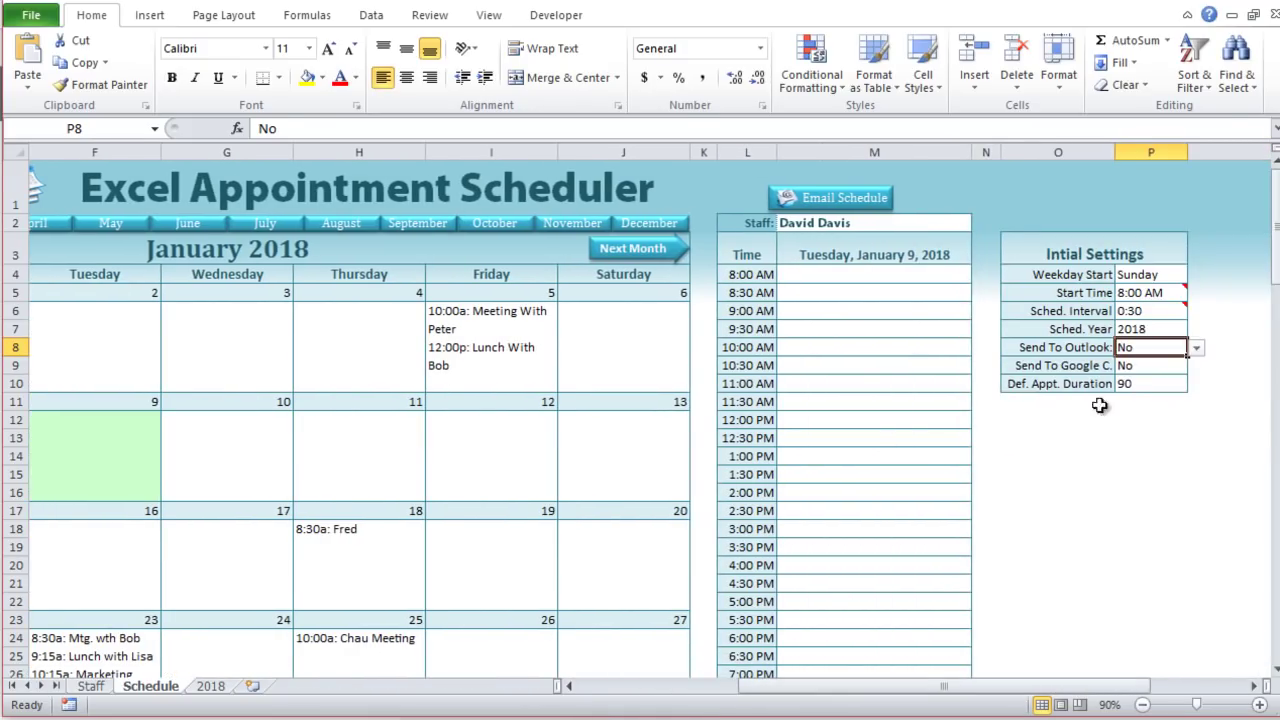
{"action": "left_click", "coordinate": [1160, 385]}
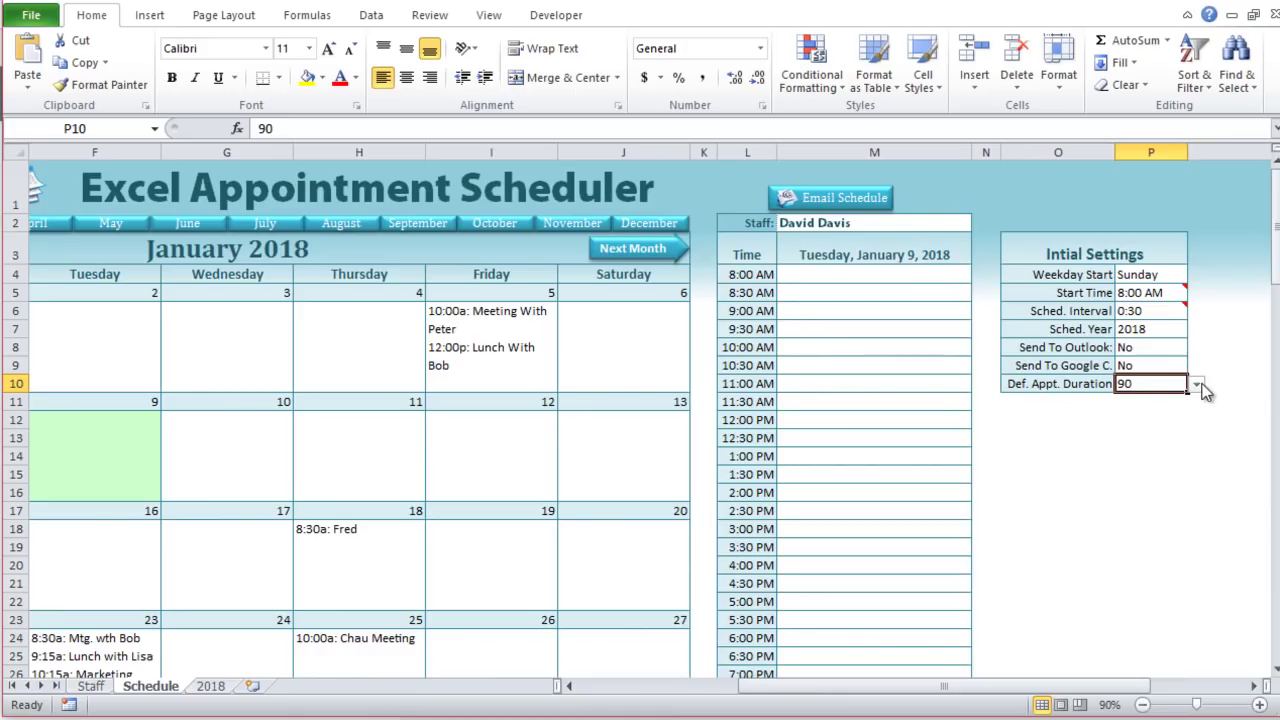
{"action": "left_click", "coordinate": [1198, 386]}
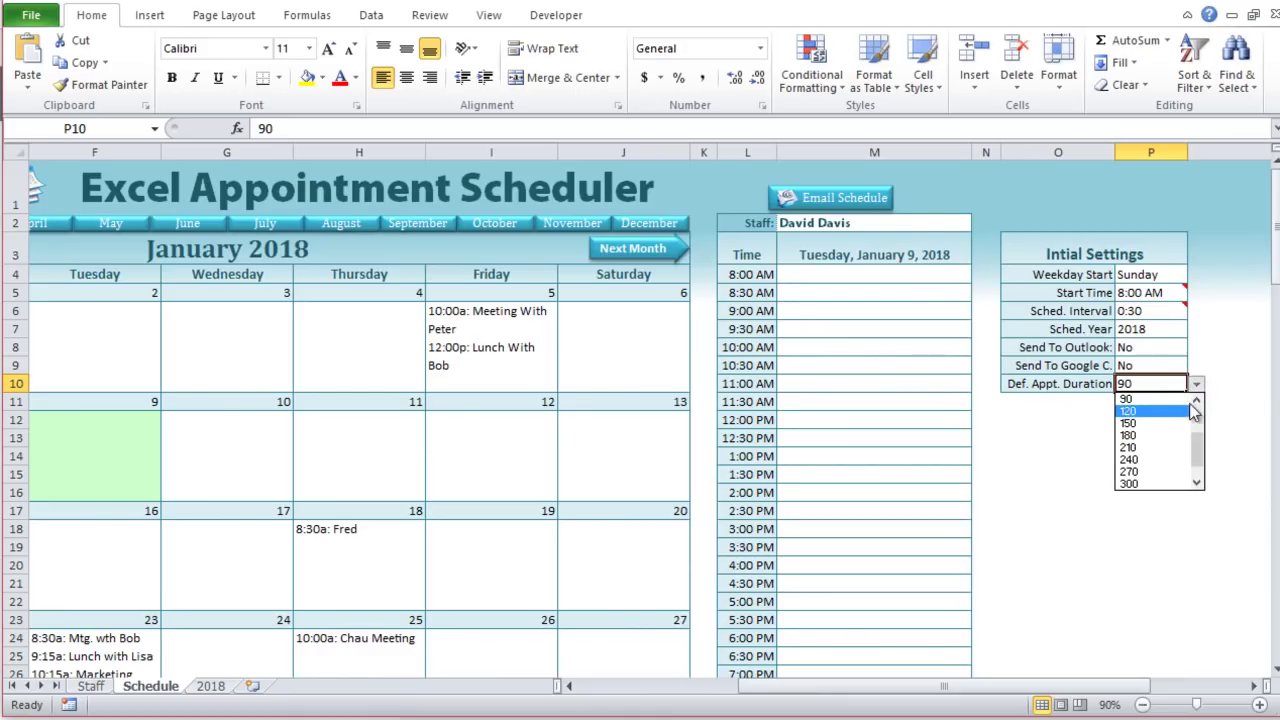
{"action": "left_click", "coordinate": [1180, 399]}
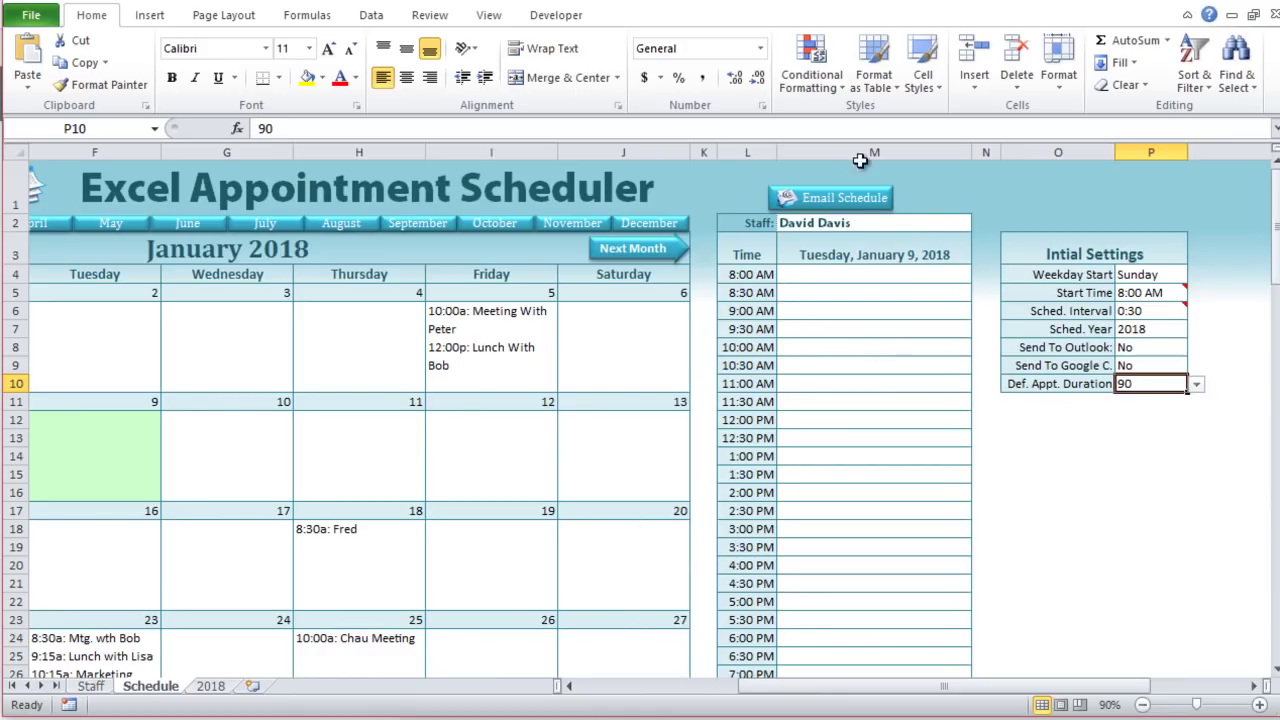
{"action": "left_click_drag", "start_coordinate": [982, 690], "coordinate": [880, 695]}
{"action": "left_click", "coordinate": [1163, 222]}
{"action": "scroll", "coordinate": [711, 617], "scroll_direction": "down", "scroll_amount": 2}
{"action": "scroll", "coordinate": [709, 611], "scroll_direction": "up", "scroll_amount": 2}
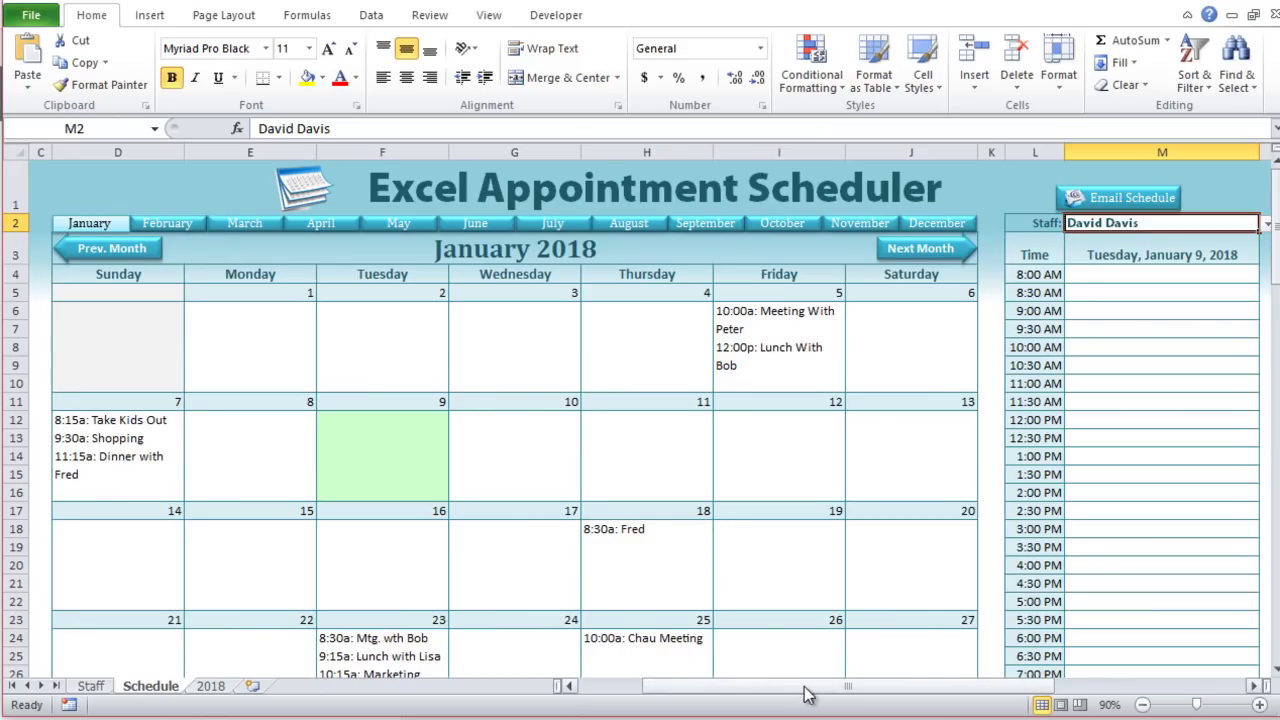
{"action": "left_click", "coordinate": [808, 719]}
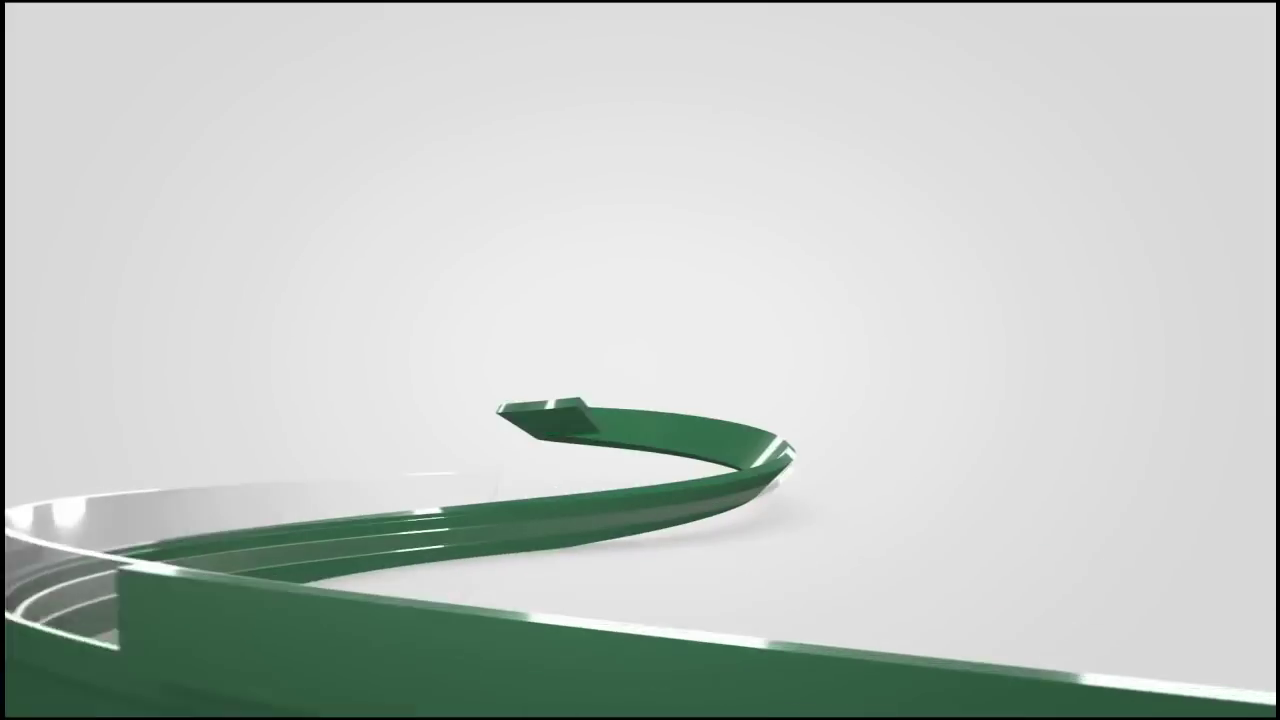